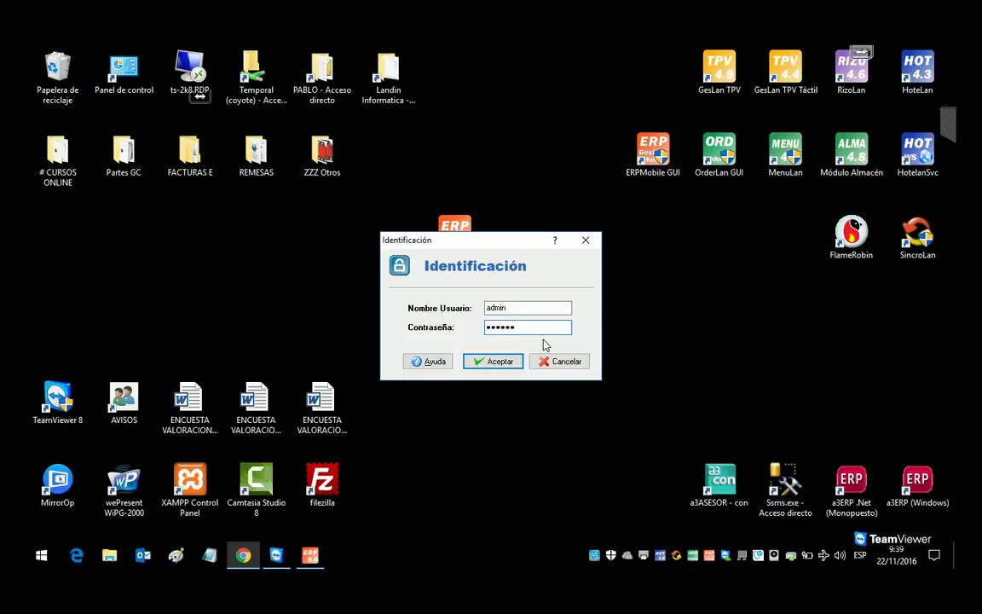
Step: Dismiss the incorrect-password warning and log in as admin
key(Return)
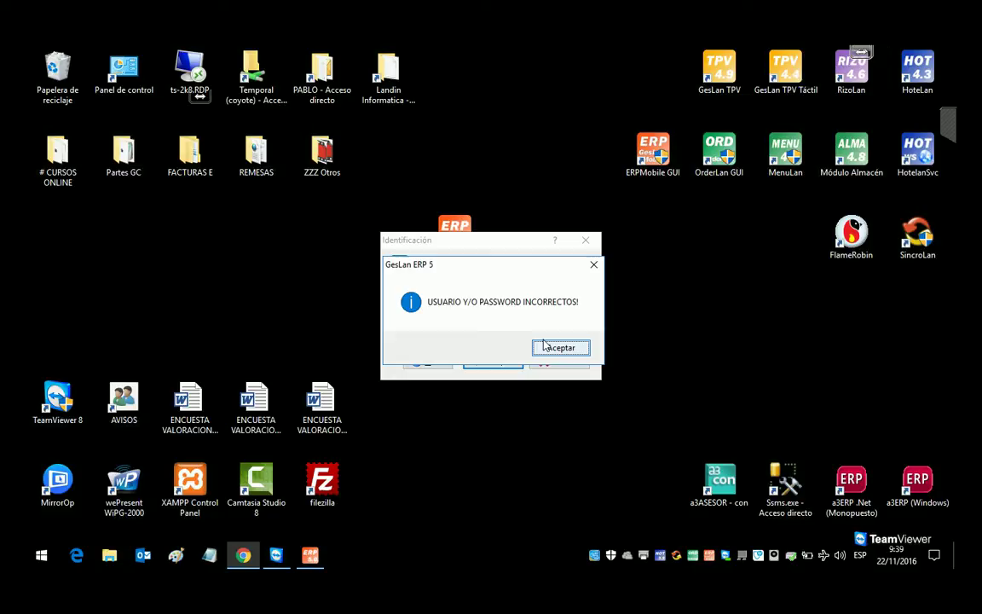
click(544, 342)
text(admin)
key(Return)
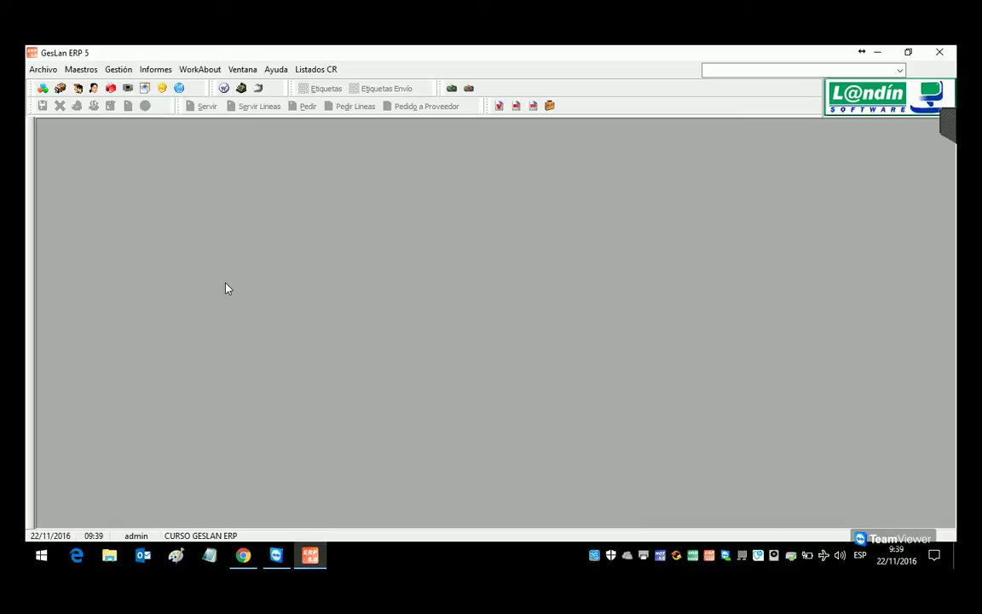
Step: Load the VARIOS article in the Artículos form, then switch to the course outline in Chrome
click(89, 72)
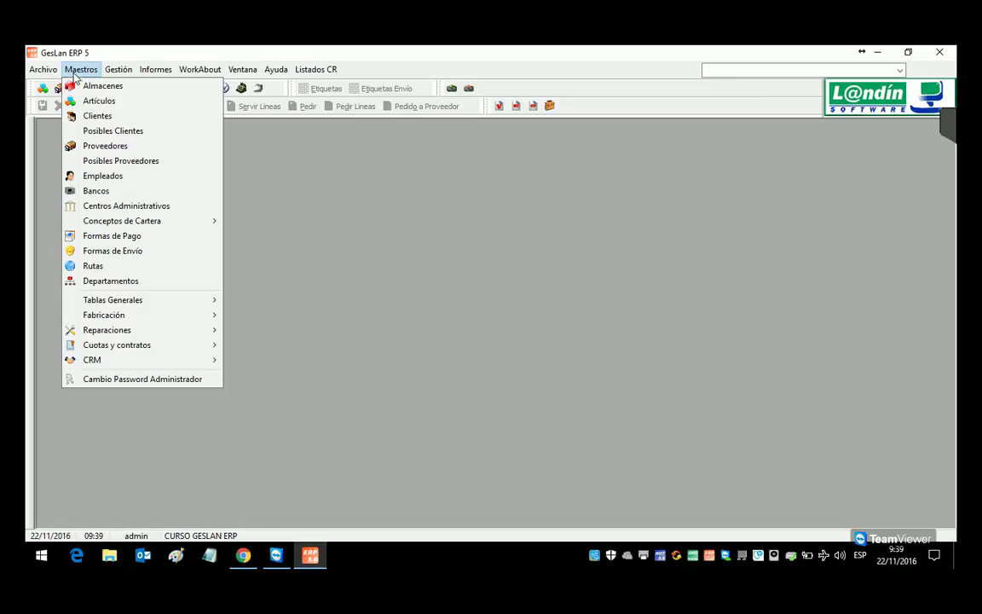
click(106, 106)
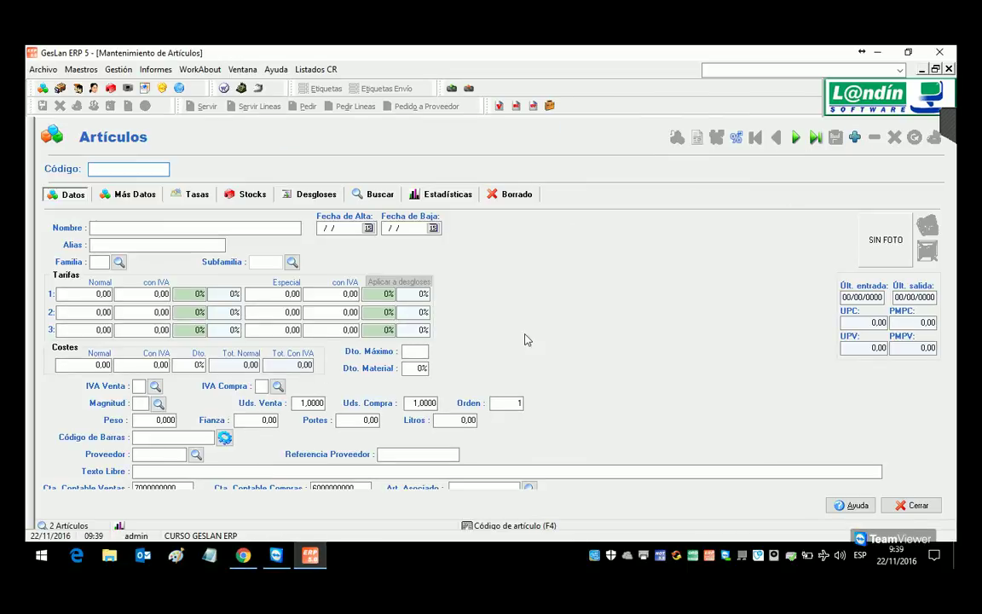
click(378, 197)
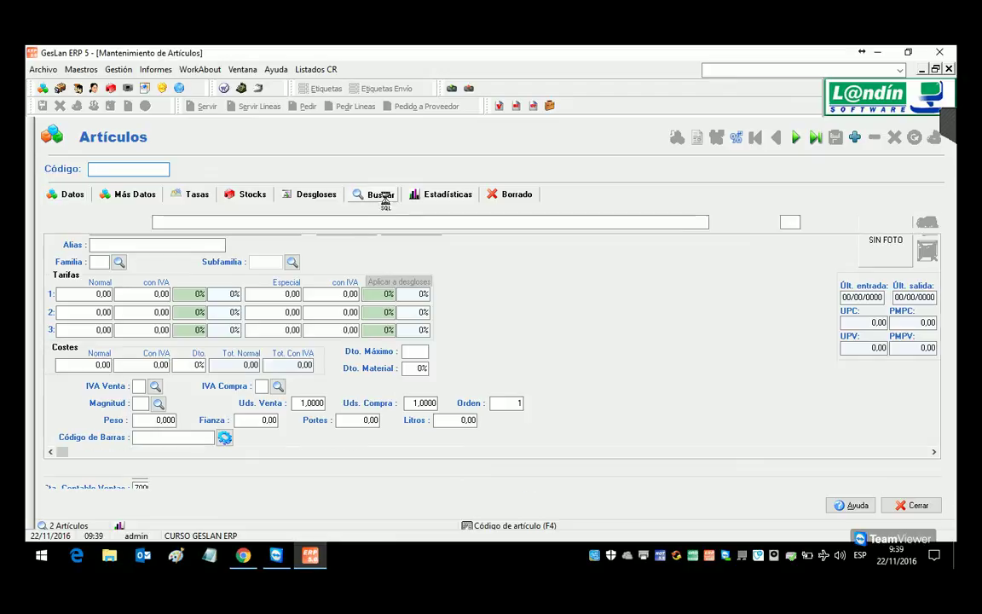
double_click(188, 253)
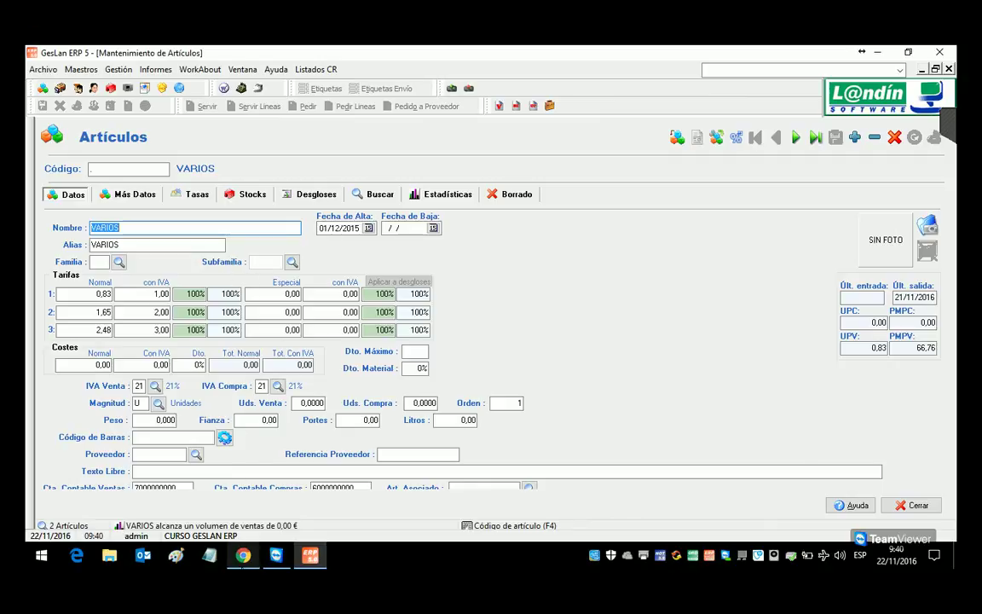
click(243, 559)
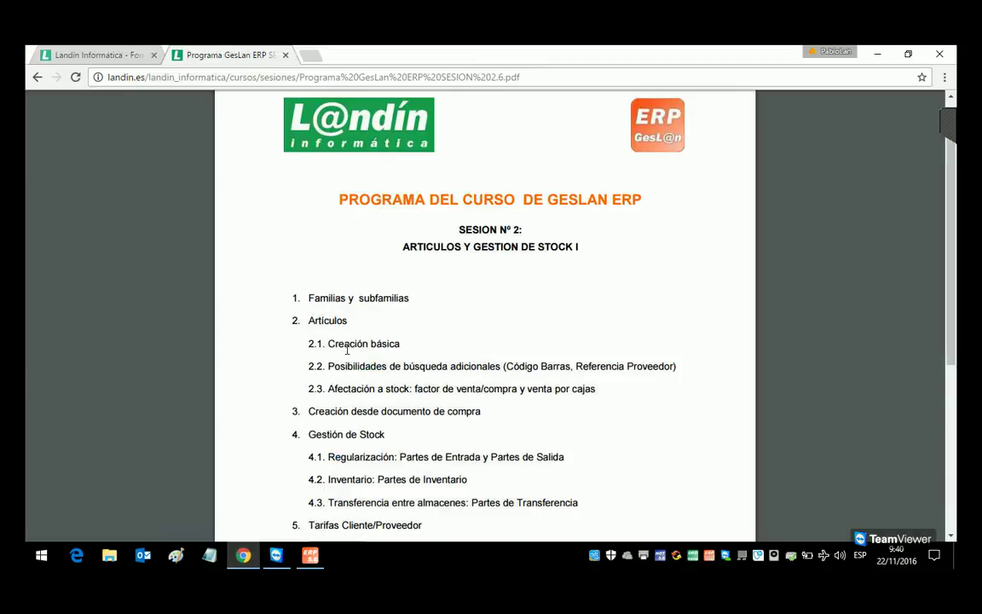
Step: Highlight 'Familias y subfamilias' in the course PDF and return to the ERP article form
drag(307, 299, 429, 305)
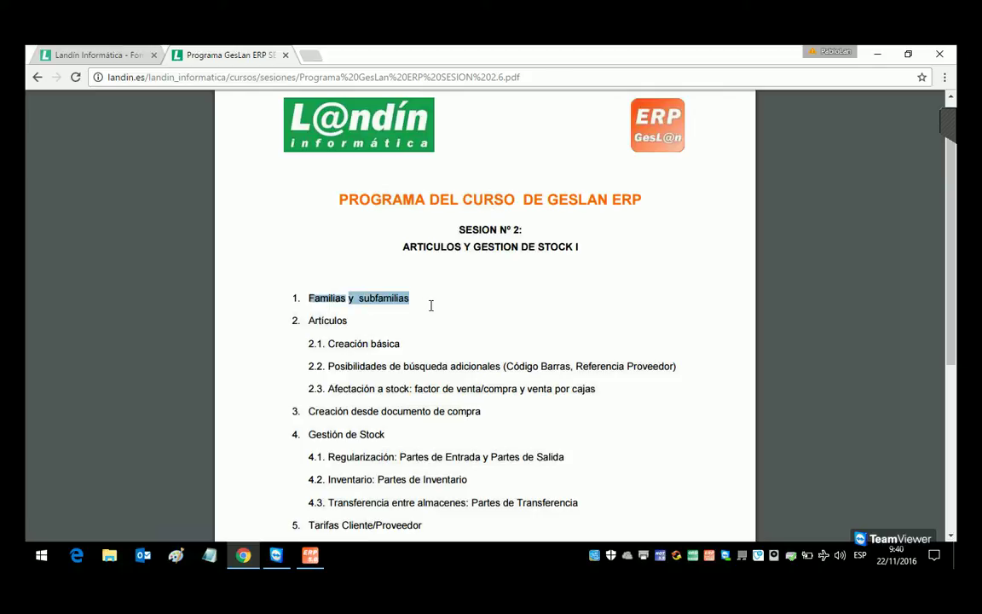
mouse_move(307, 555)
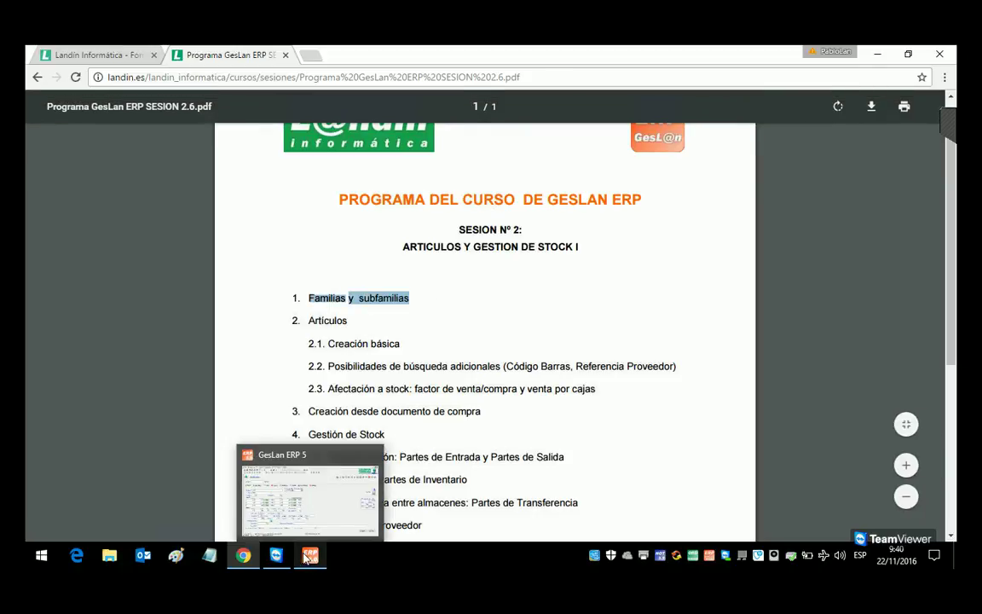
click(305, 461)
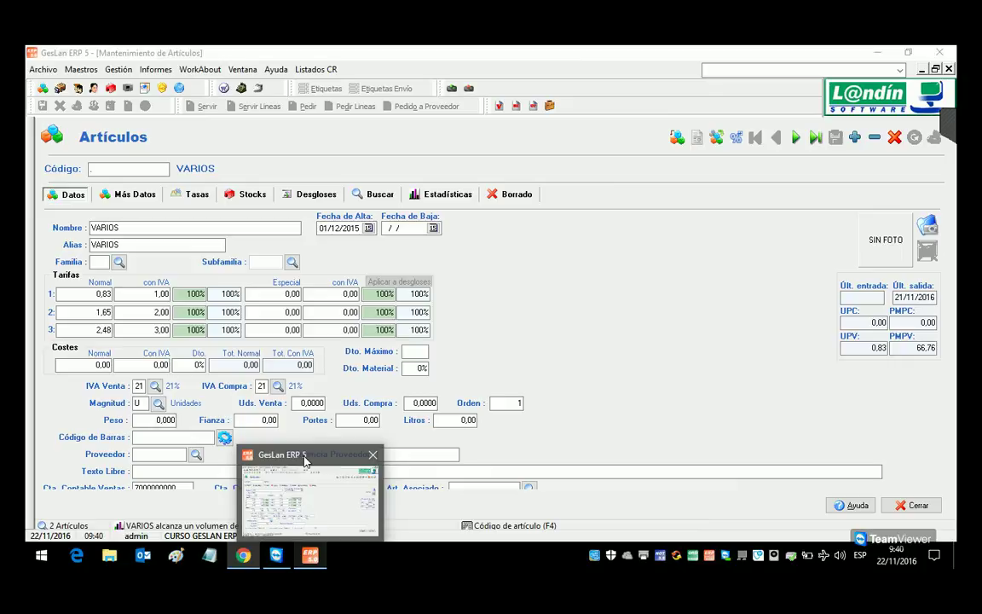
click(167, 71)
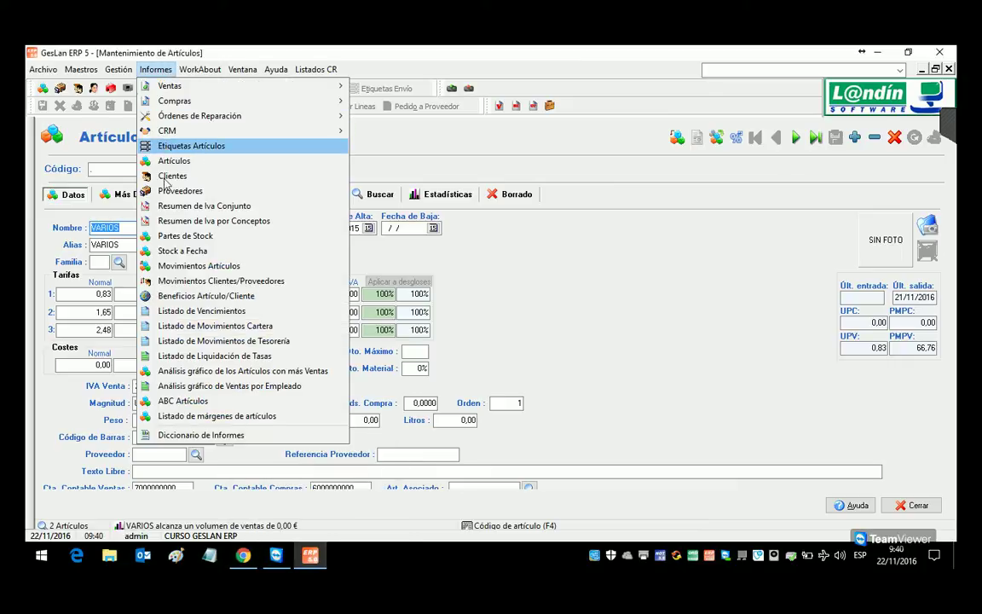
click(185, 267)
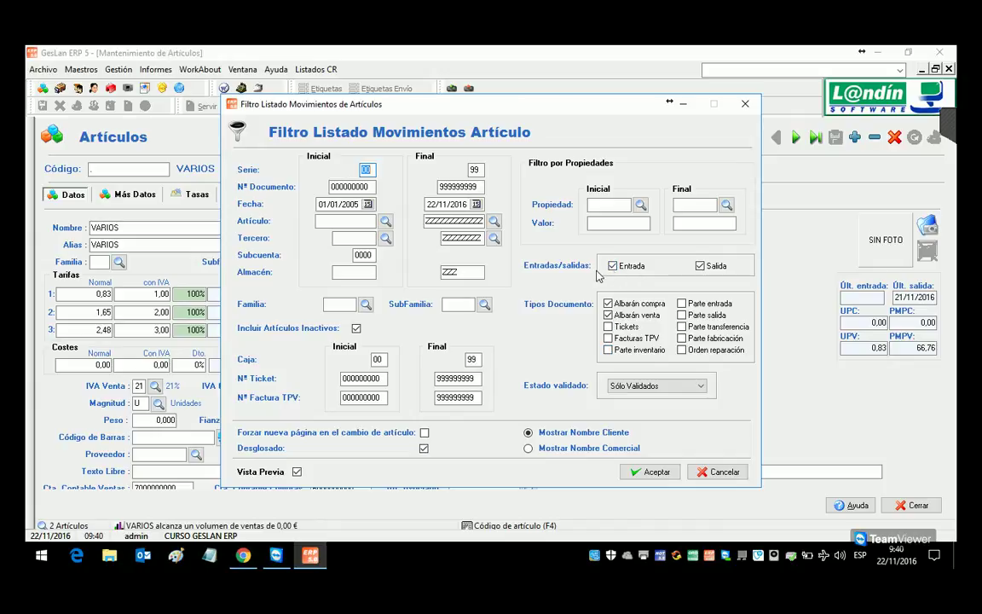
click(701, 268)
click(700, 267)
click(613, 266)
click(610, 304)
click(607, 316)
click(365, 304)
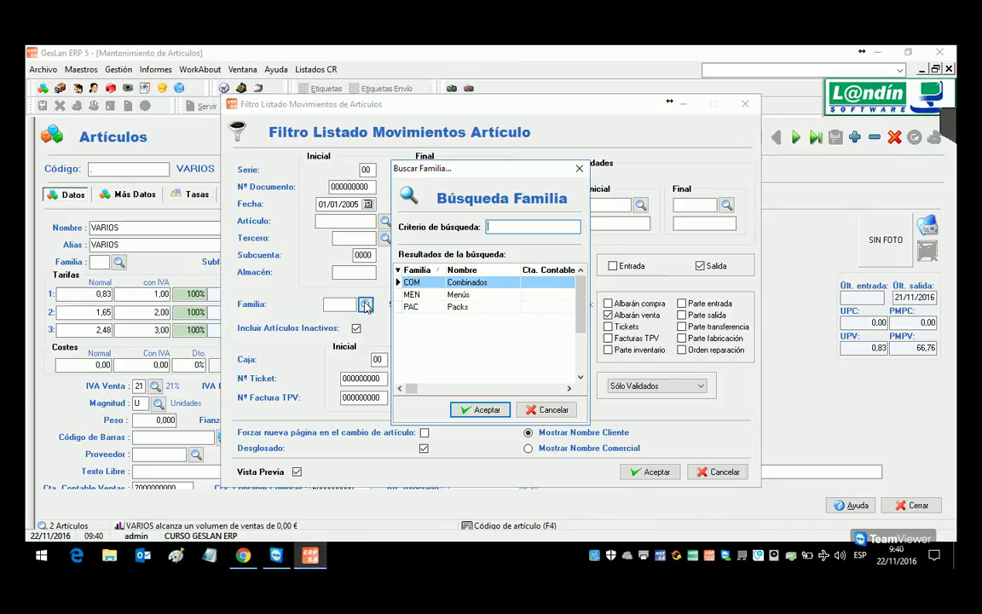
click(550, 407)
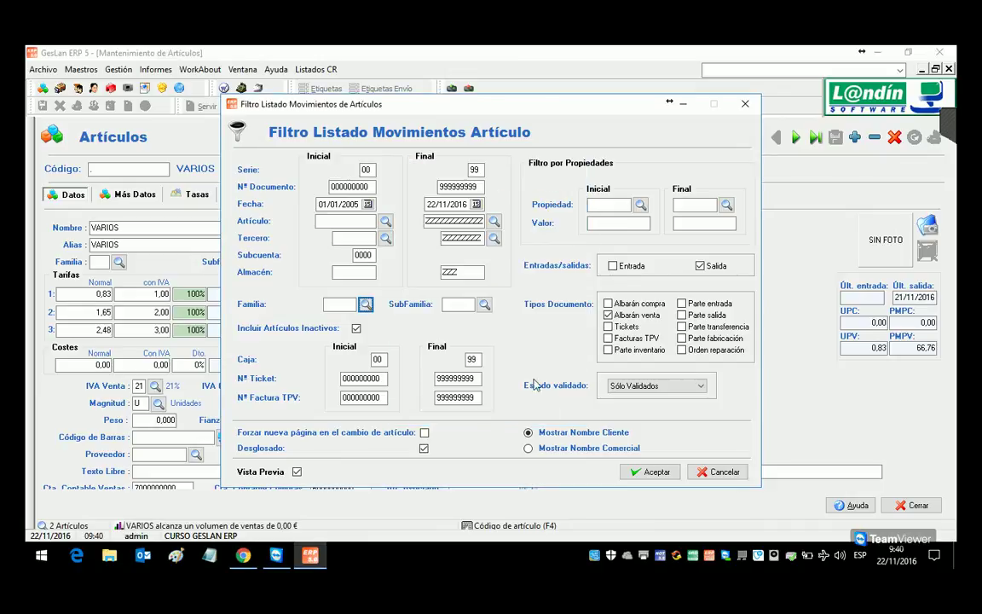
click(484, 305)
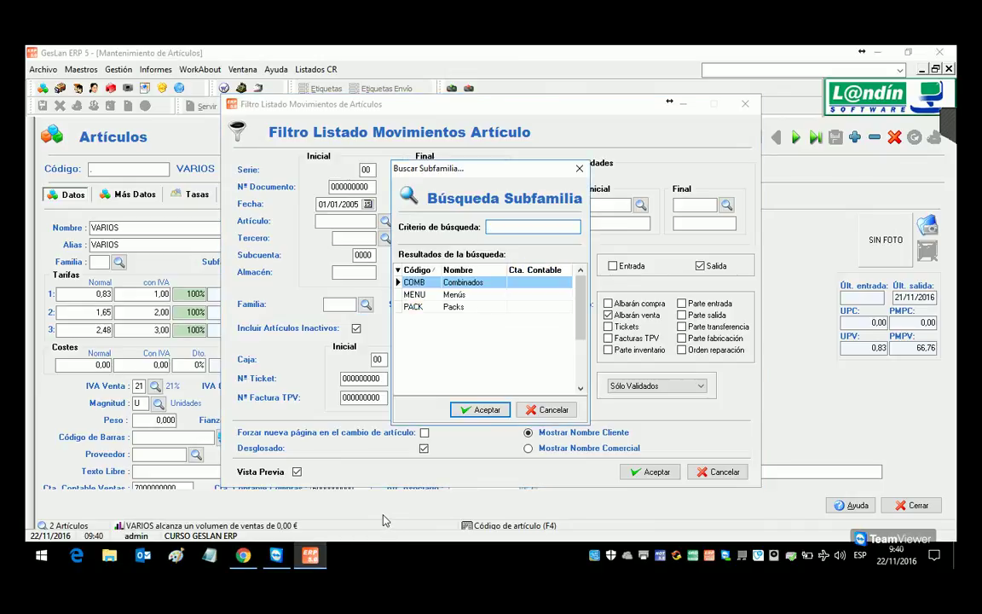
click(550, 409)
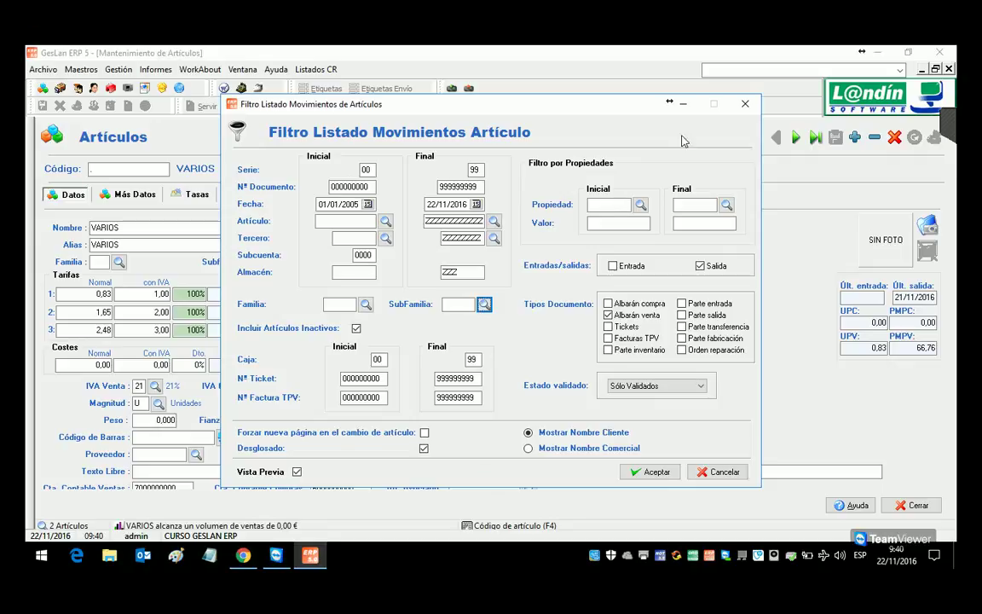
click(741, 104)
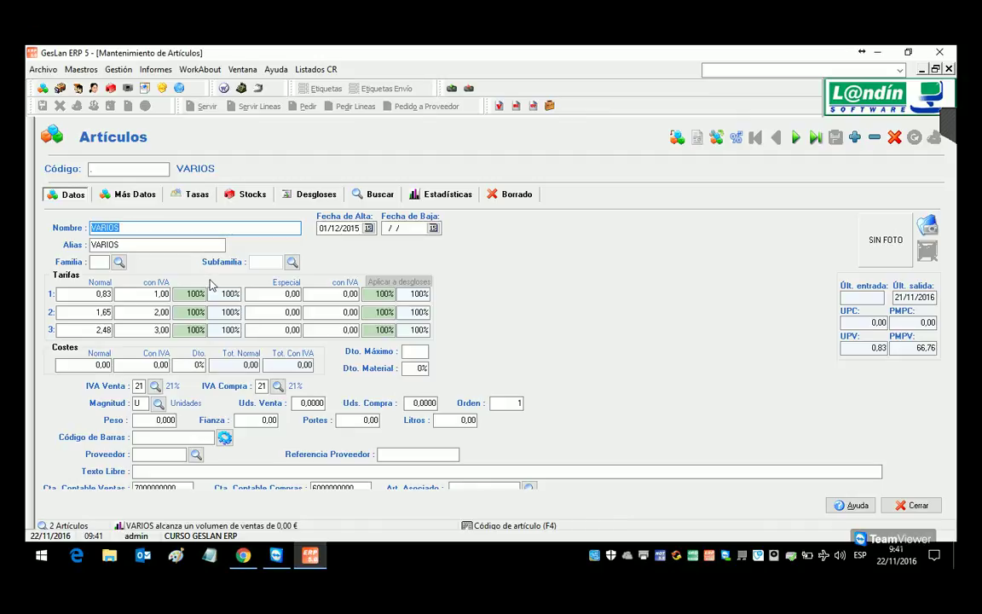
Step: Close Artículos, list the existing families (COM, MEN, PAC) in Familias, then show the desktop
click(950, 69)
click(81, 69)
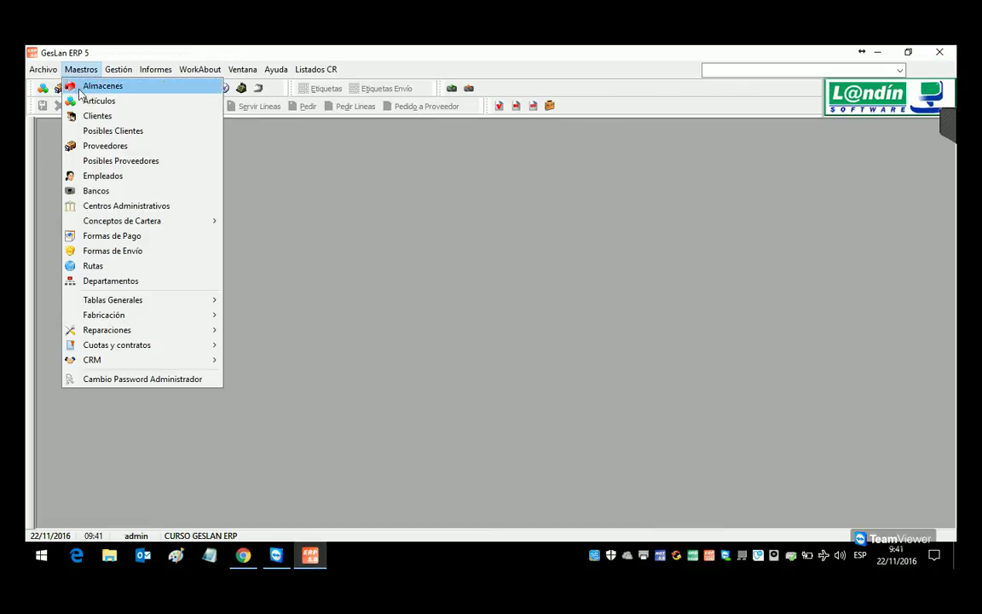
mouse_move(95, 304)
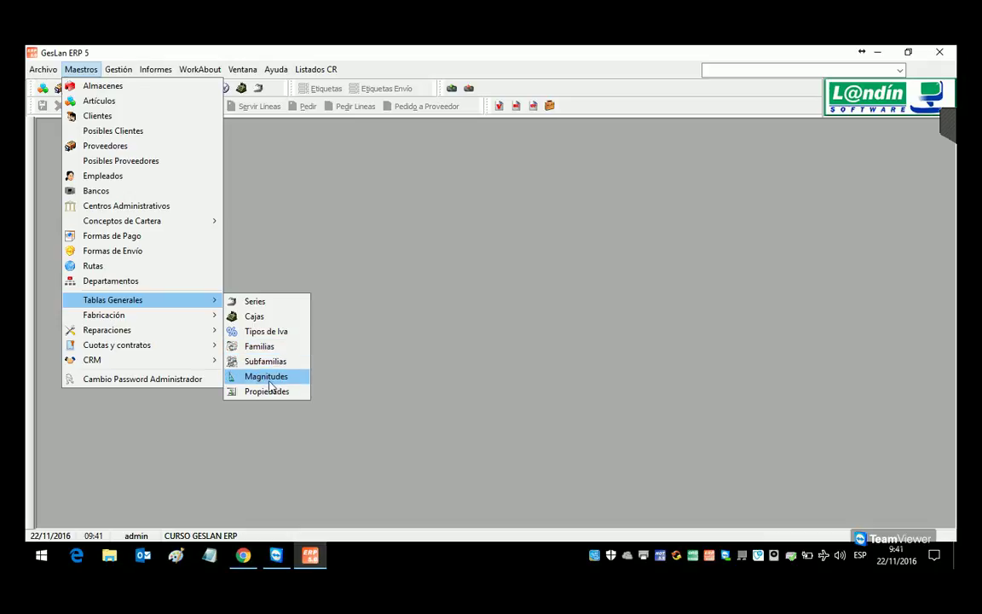
click(243, 347)
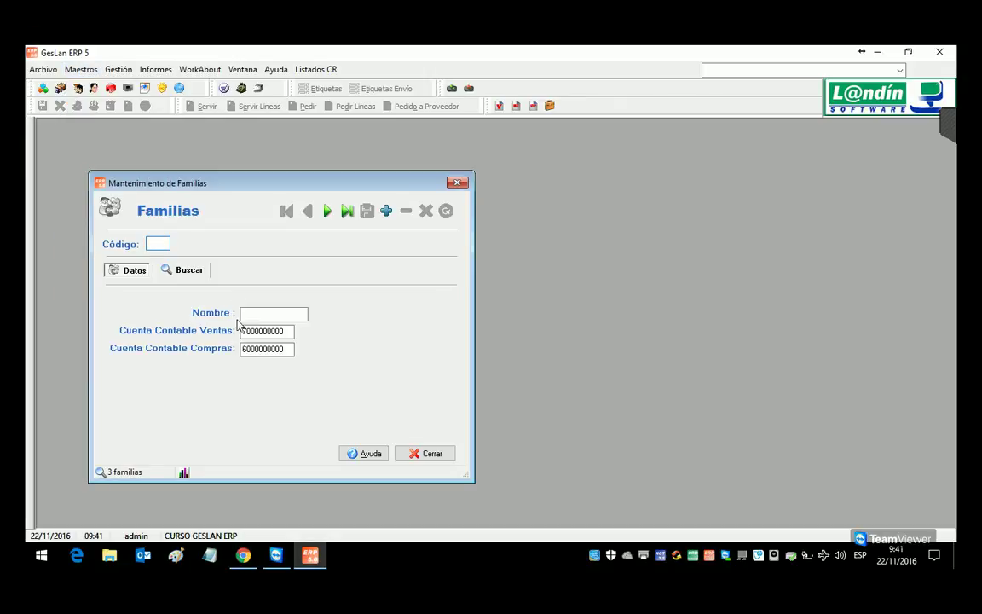
click(200, 275)
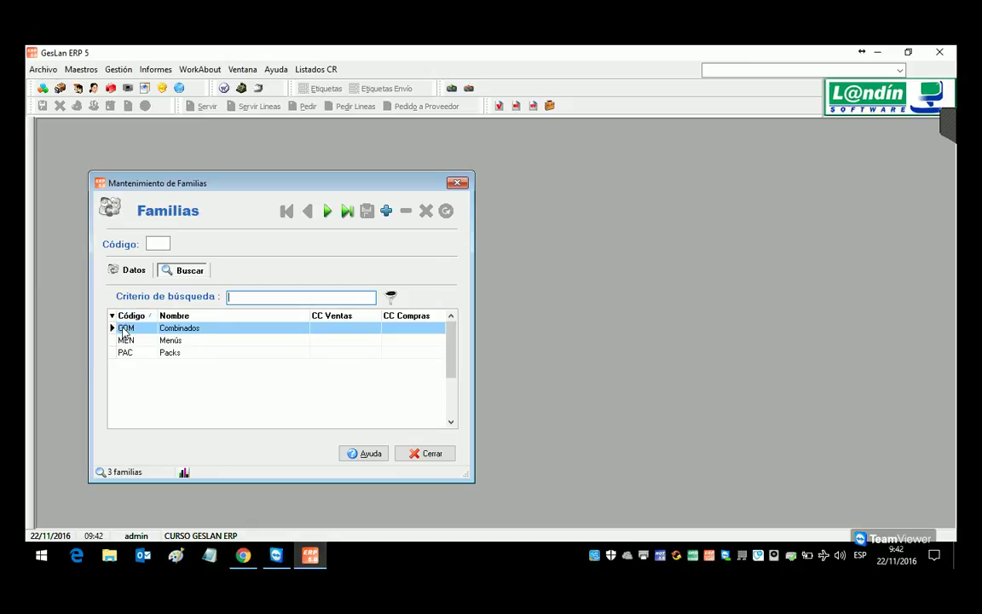
click(118, 329)
click(954, 560)
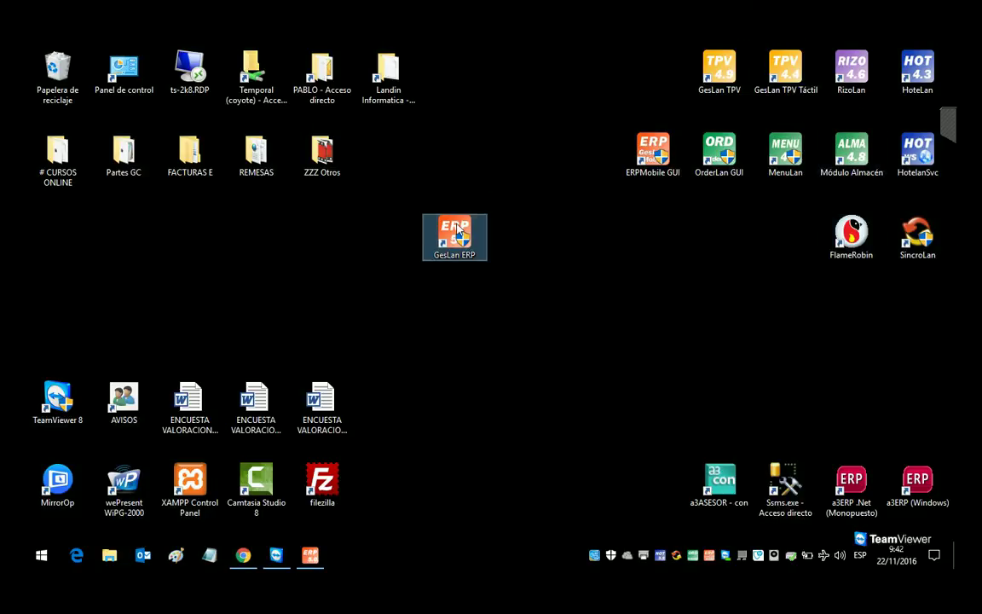
Step: Rearrange the MenuLan and RizoLan desktop shortcuts, then restore the GesLan ERP window
drag(690, 92, 699, 68)
drag(773, 169, 641, 250)
drag(851, 68, 718, 235)
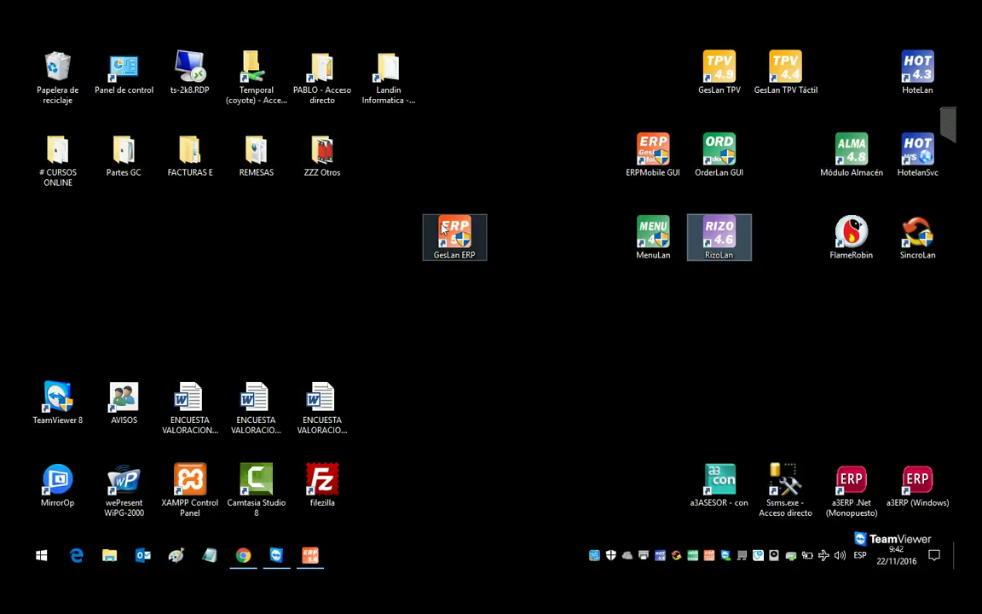
drag(653, 237, 455, 160)
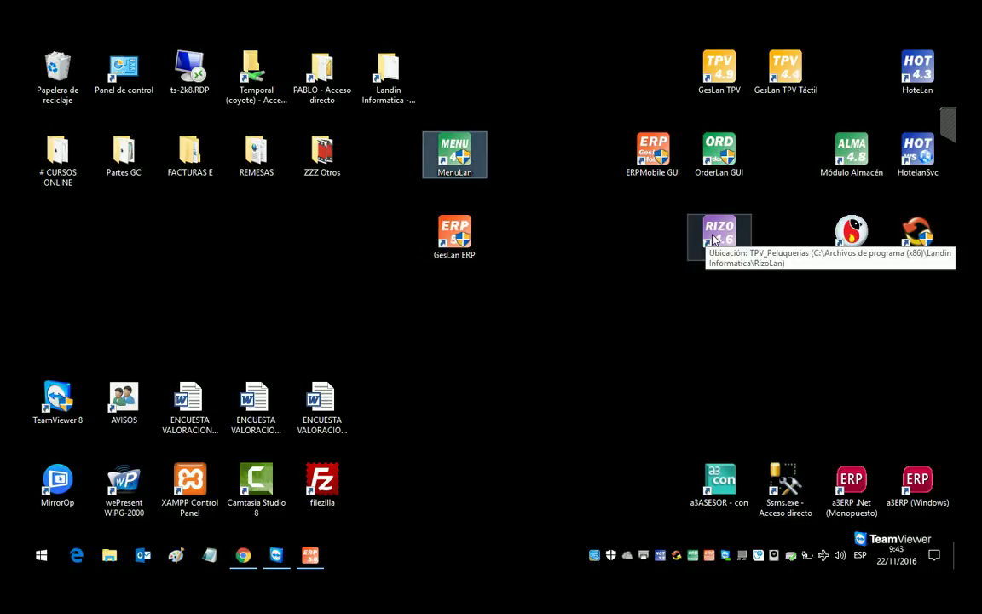
drag(698, 233, 490, 258)
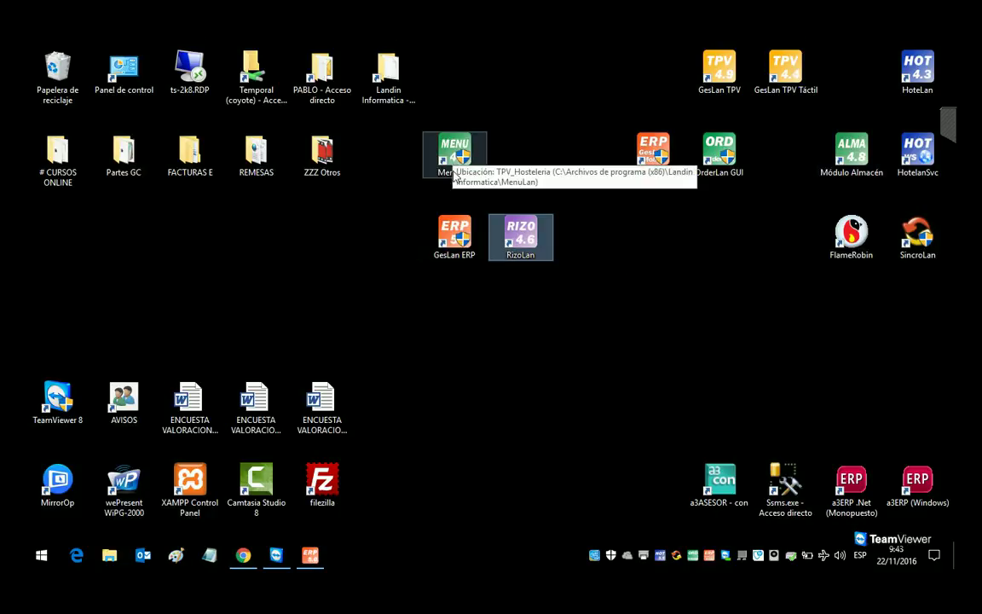
drag(452, 146, 619, 70)
drag(534, 240, 791, 179)
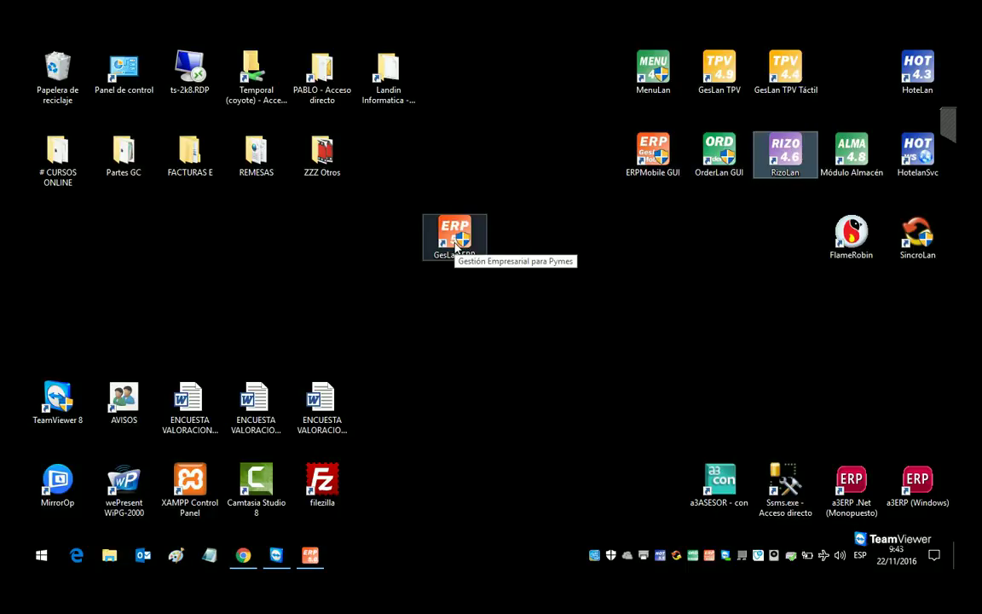
click(311, 559)
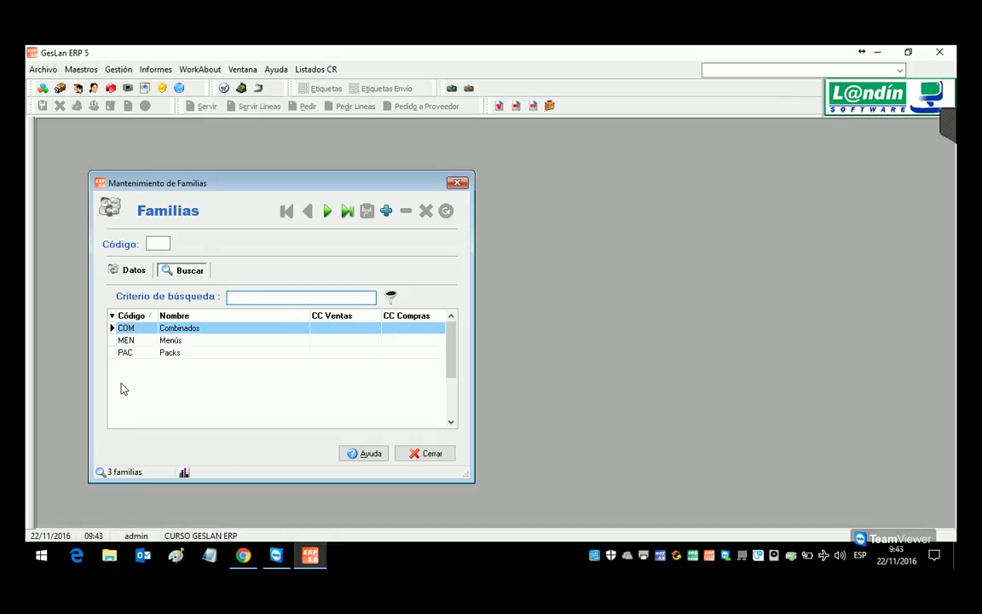
Step: Test family code 1 in the Familias data form, declining to create it
click(134, 270)
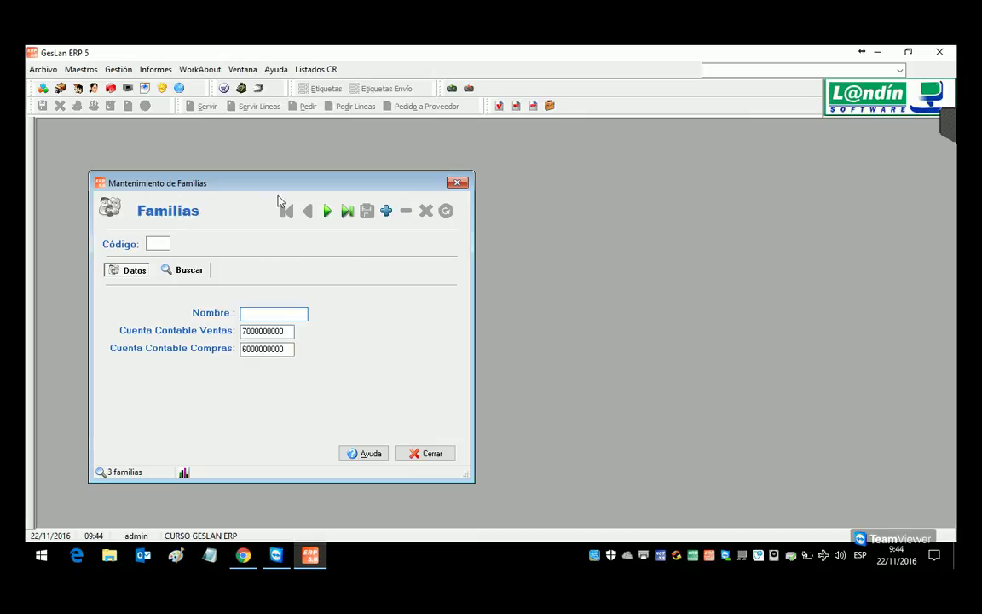
click(162, 244)
text(1)
click(386, 210)
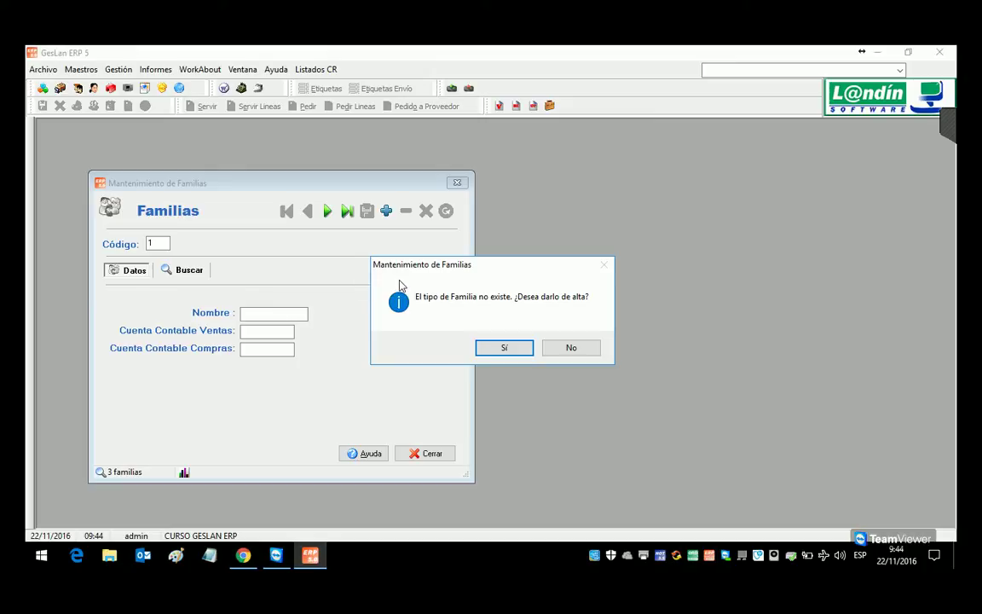
click(565, 356)
double_click(154, 247)
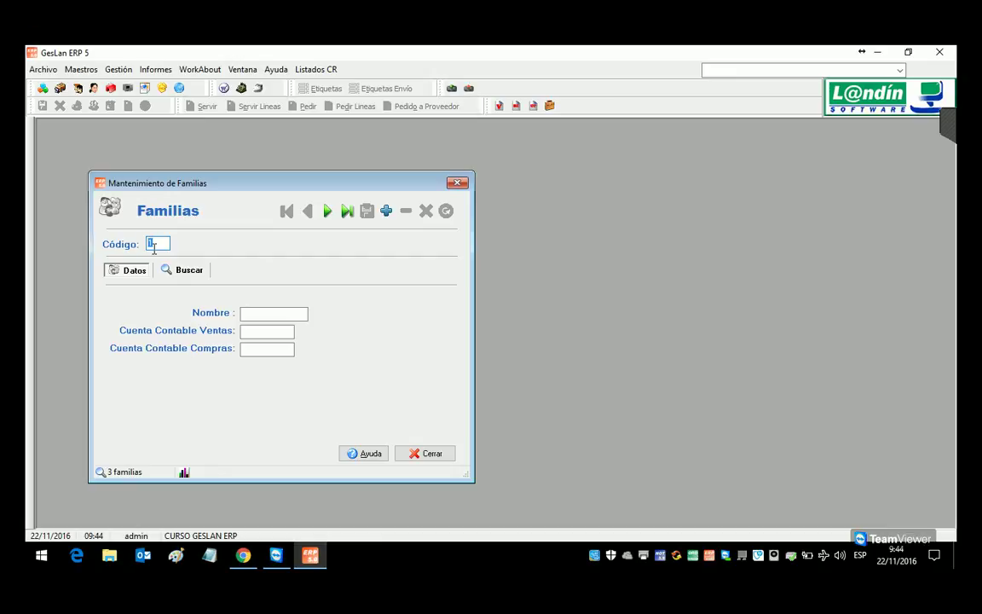
Step: Create and save the family BAZ named BAZAR
text(RAZ)
key(Return)
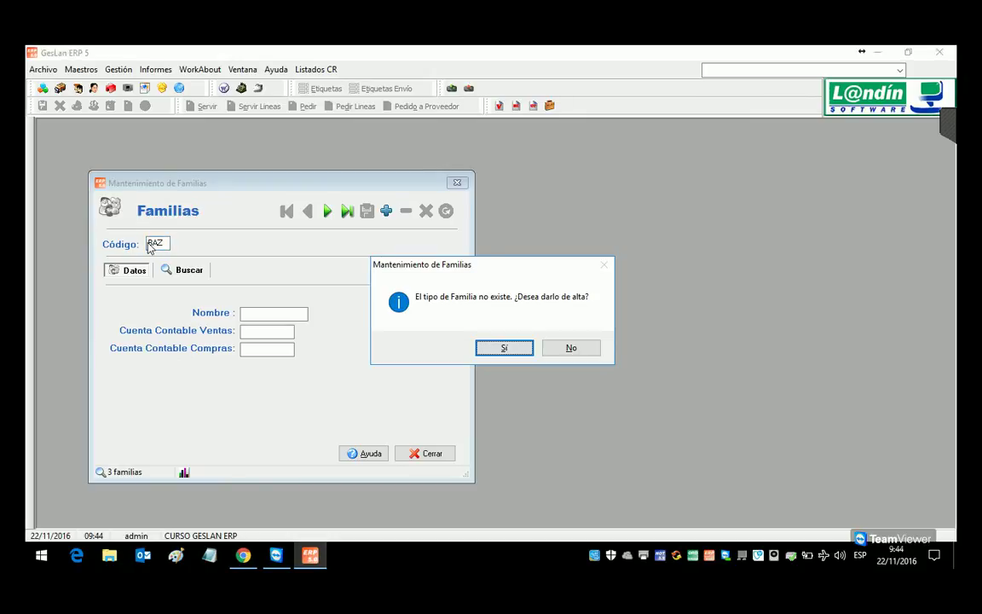
key(Return)
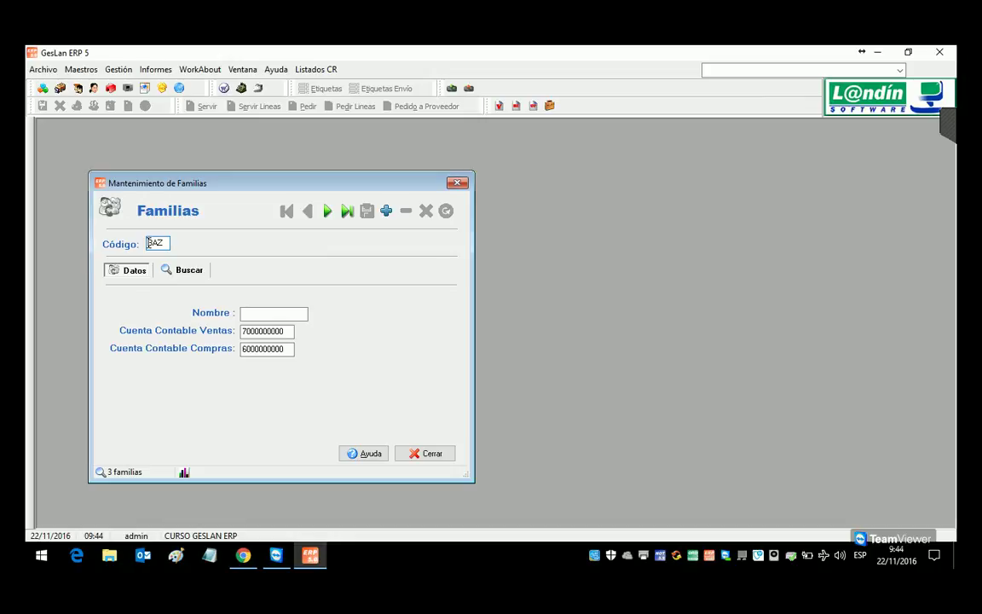
key(Return)
text(baza)
key(BackSpace)
key(BackSpace)
key(BackSpace)
key(BackSpace)
text(BAZAR)
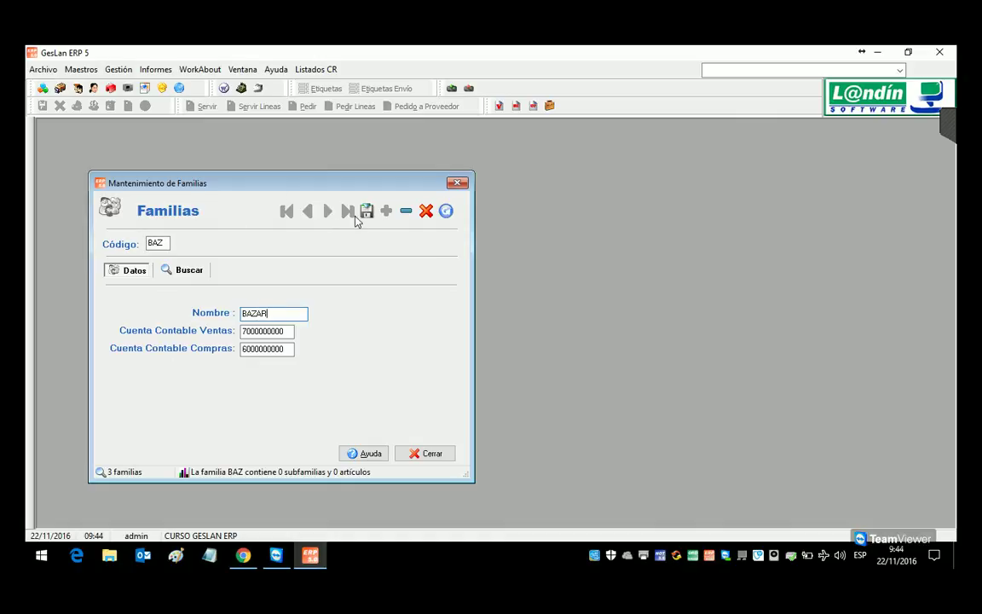
click(366, 212)
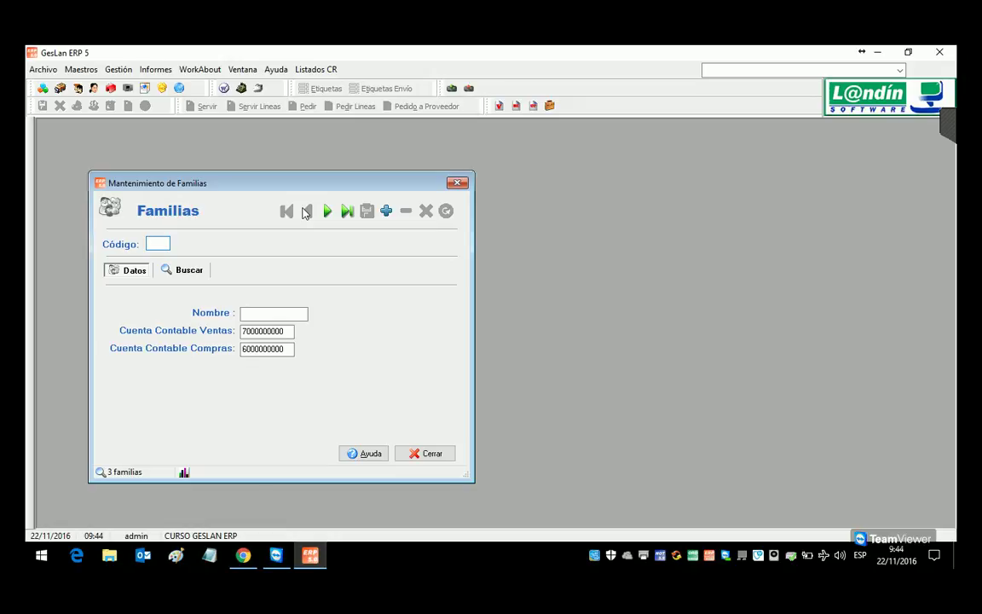
Step: Create and save the family ALI named ALIMENTACION
text(ALI)
key(Return)
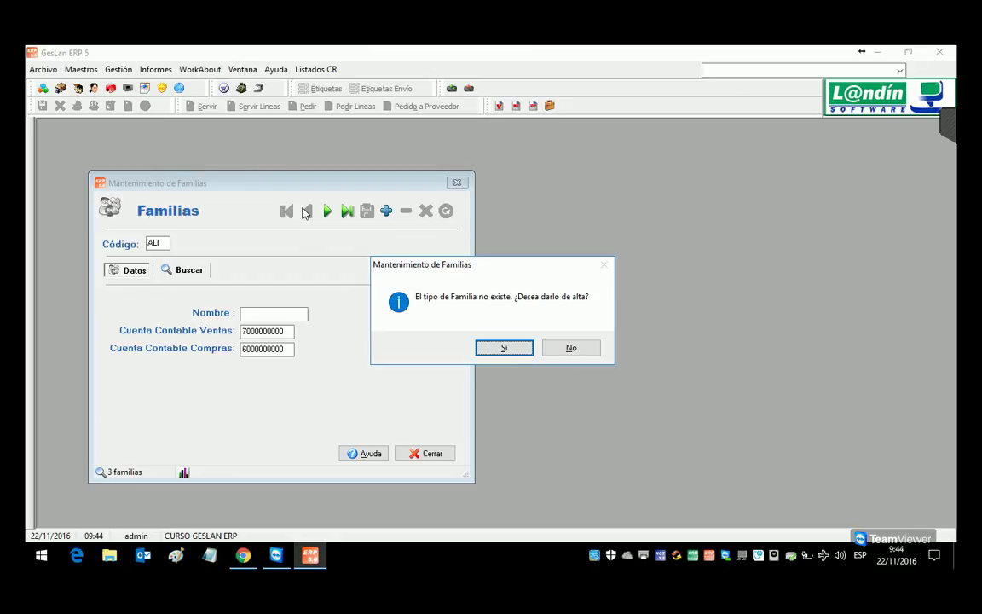
key(Return)
text(ALIMENTACION)
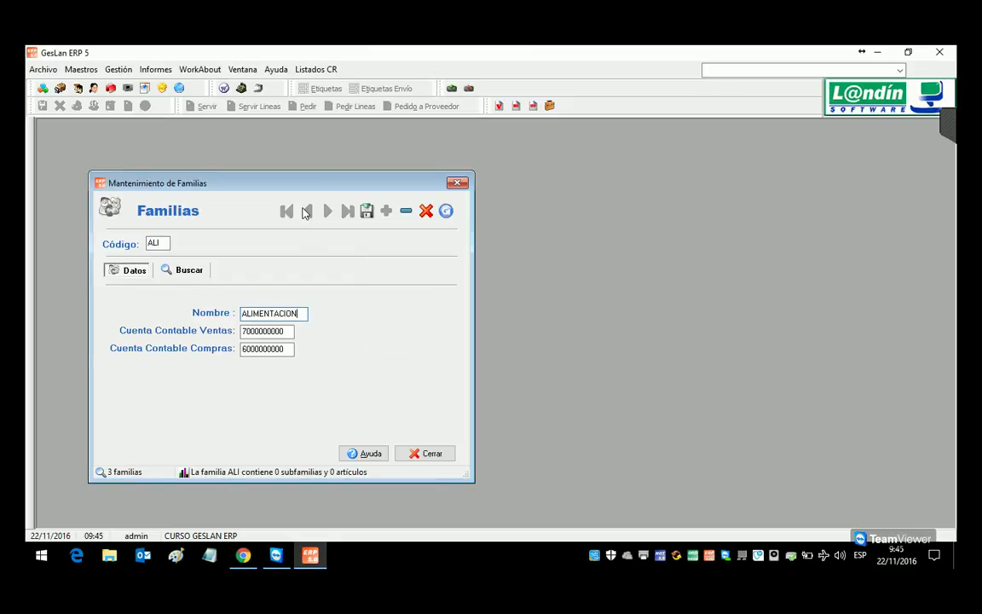
click(375, 217)
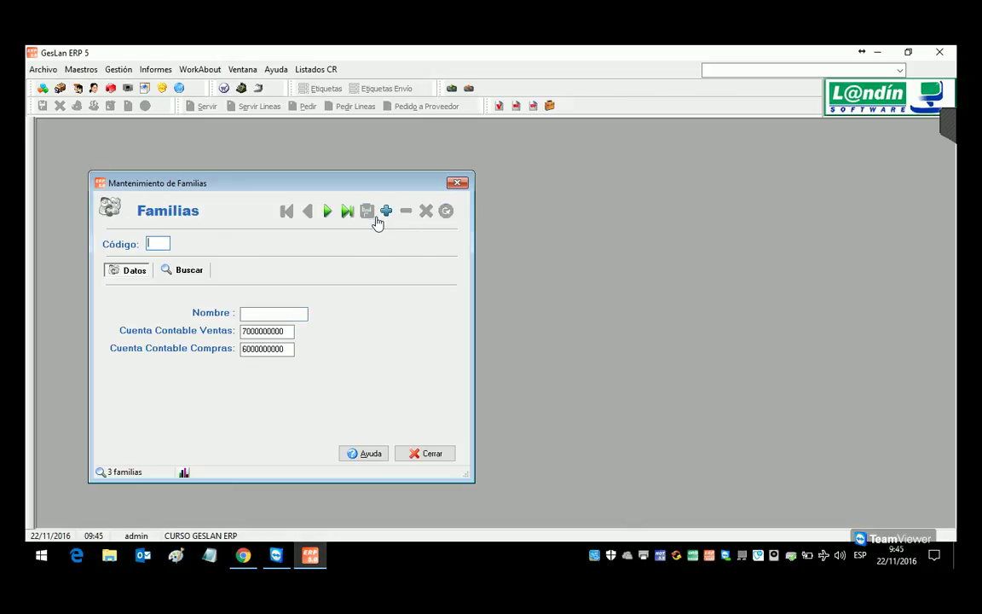
Step: Create and save the family TEX named TEXTIL
text(TEX)
key(Return)
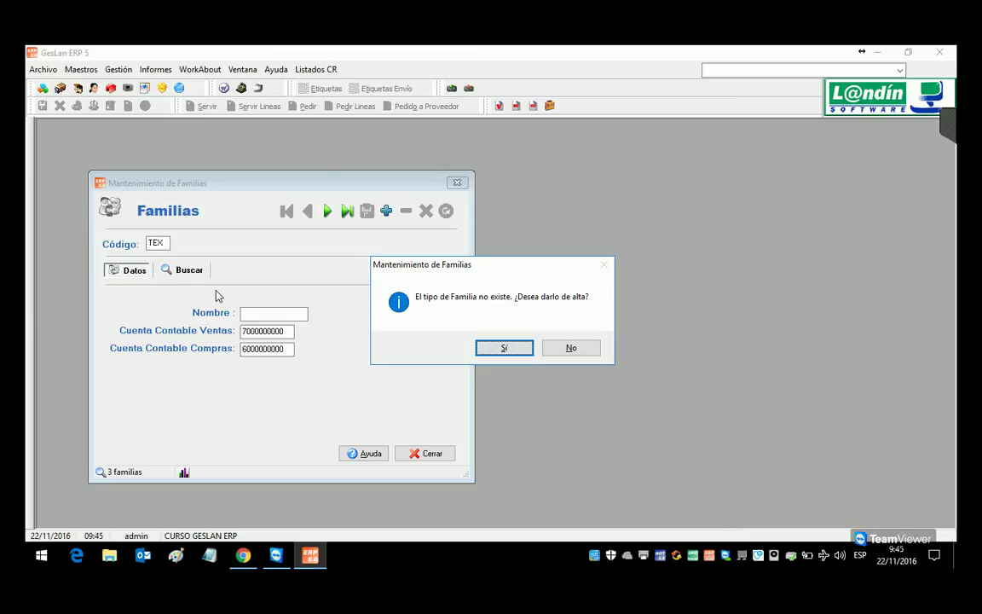
key(Return)
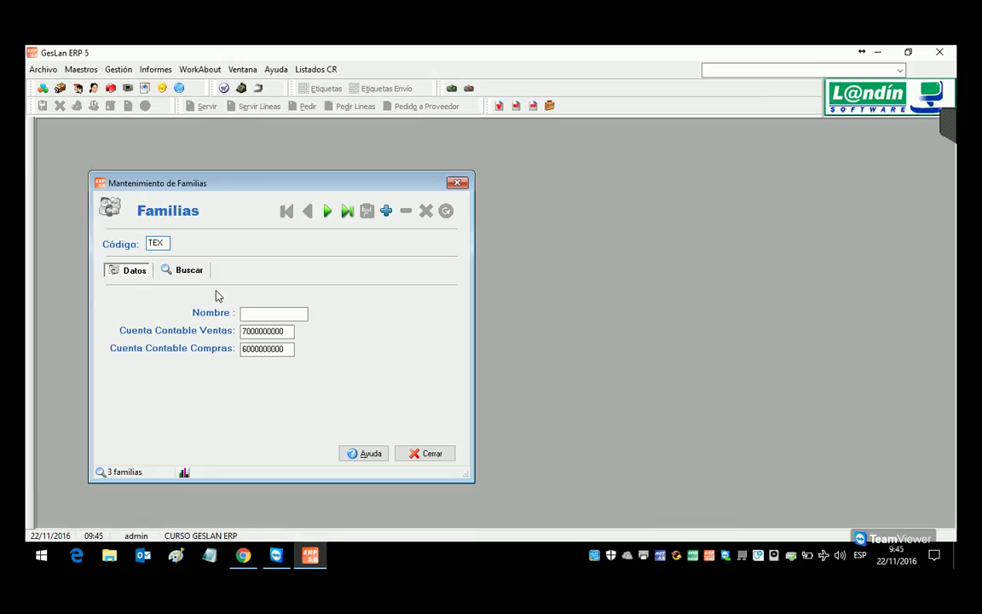
key(Return)
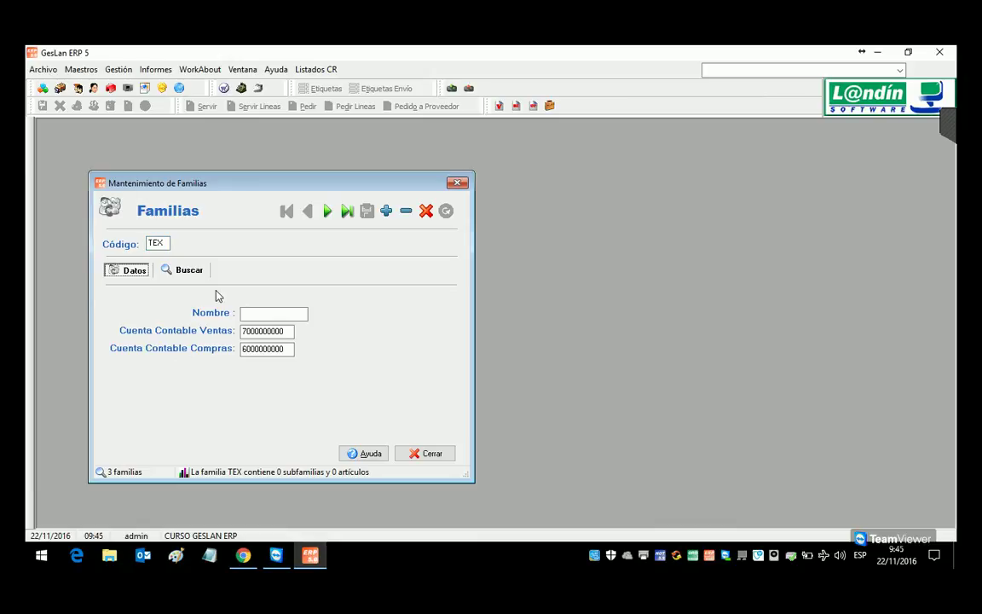
key(Return)
text(TEXTIL)
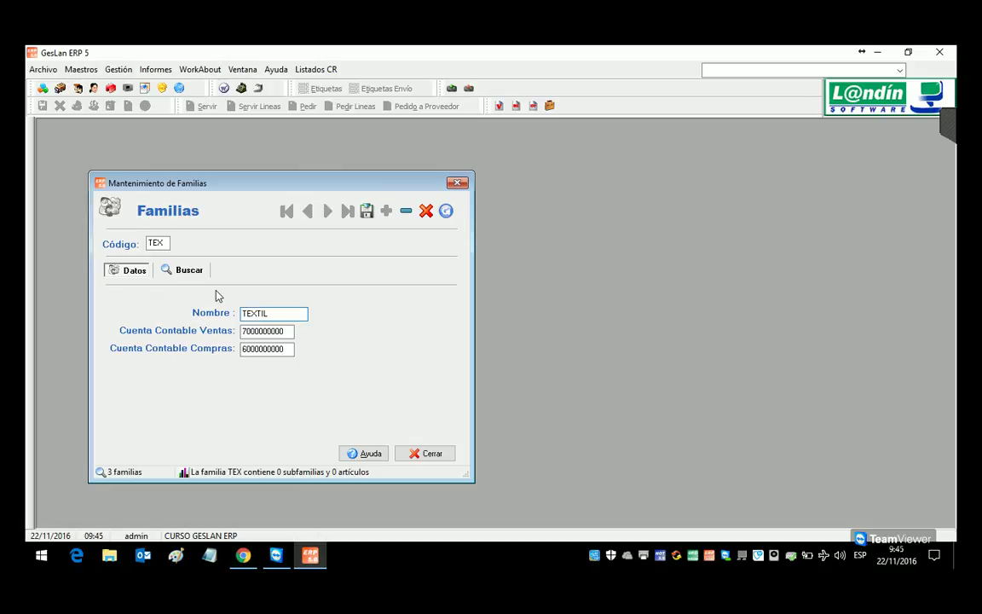
key(Return)
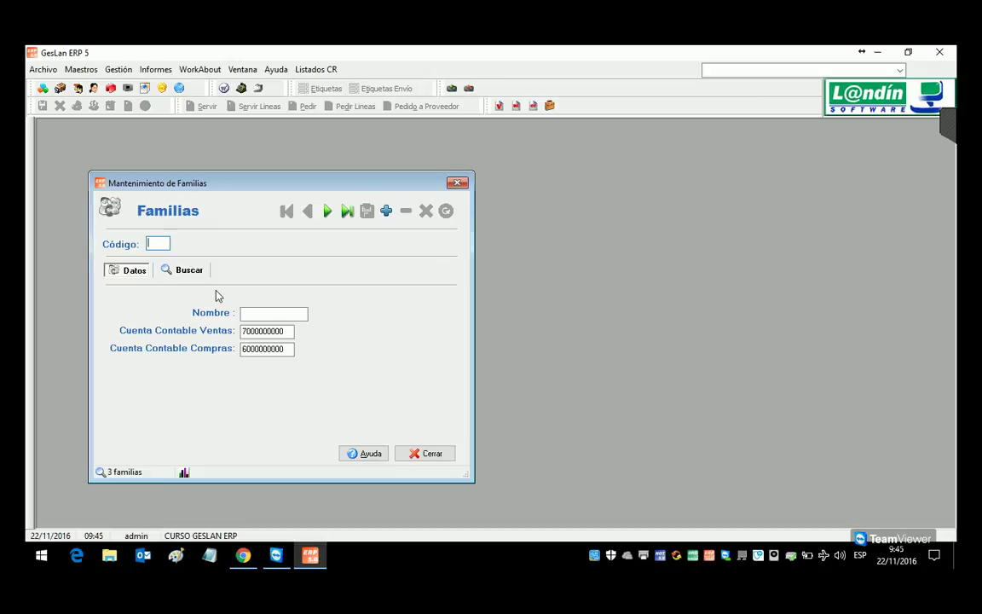
Step: Create and save the family SER named SERVICIOS
text(SER)
key(Return)
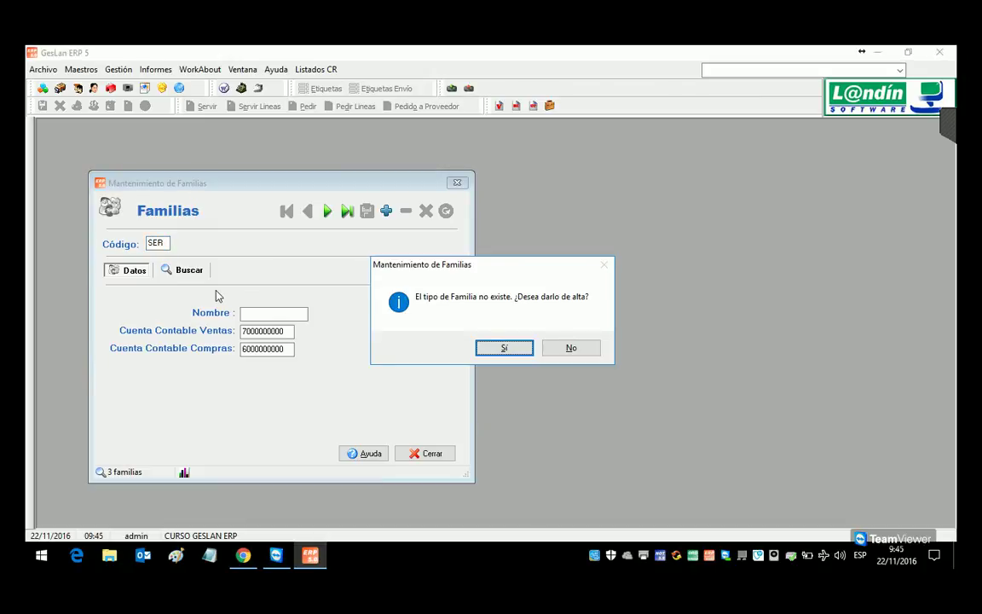
key(Return)
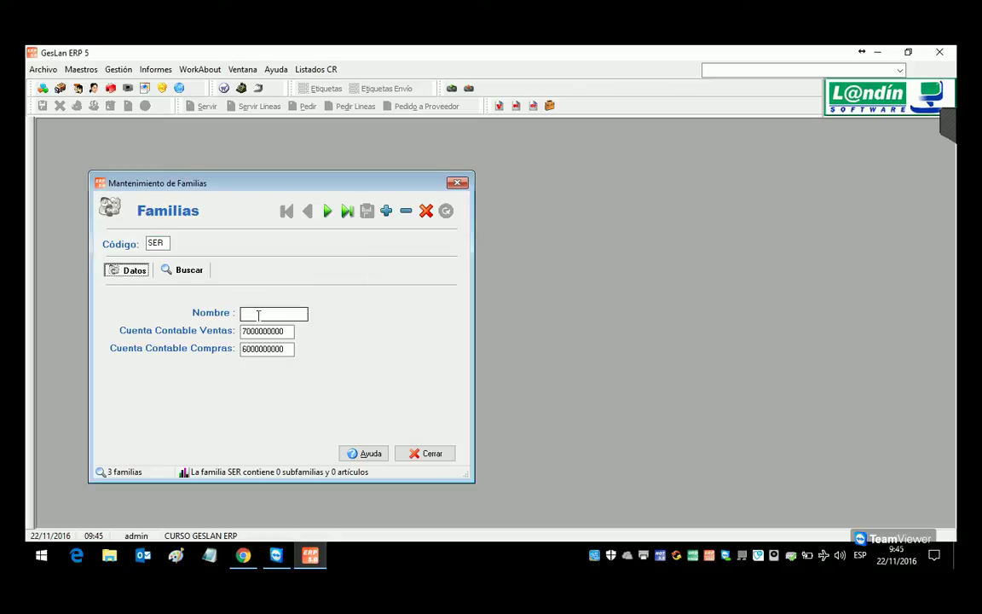
click(260, 318)
text(SERVICIOS)
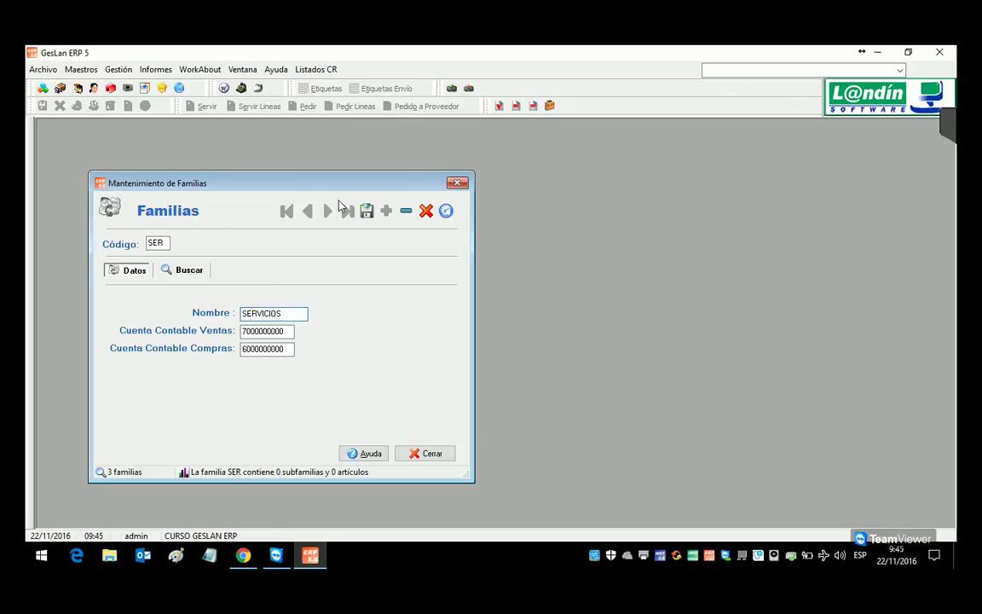
click(366, 211)
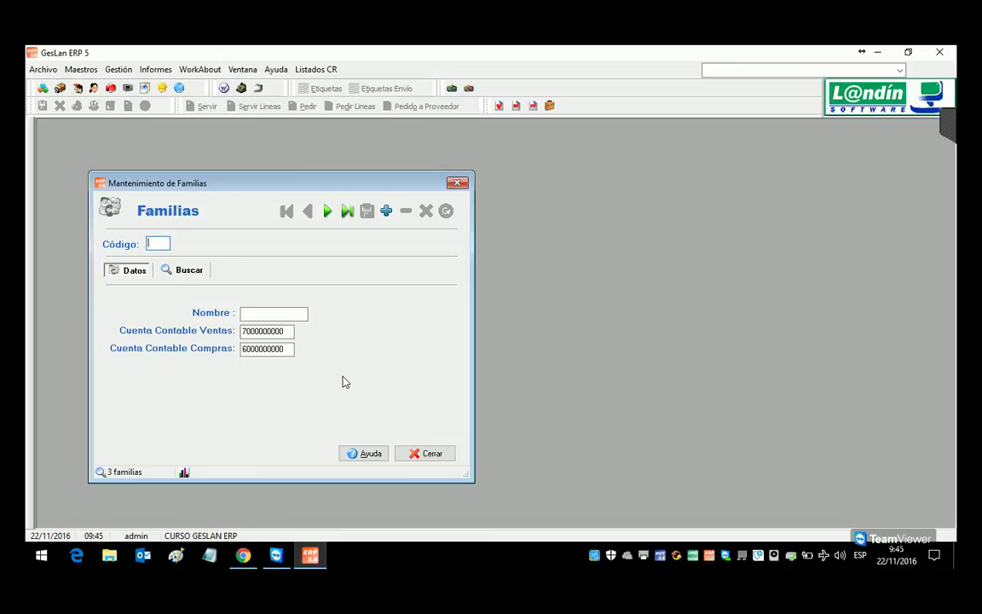
Step: Create and save the family BOR named BORRAR, then view the full family list
text(BOR)
key(Return)
key(Return)
text(BORRAR)
key(Tab)
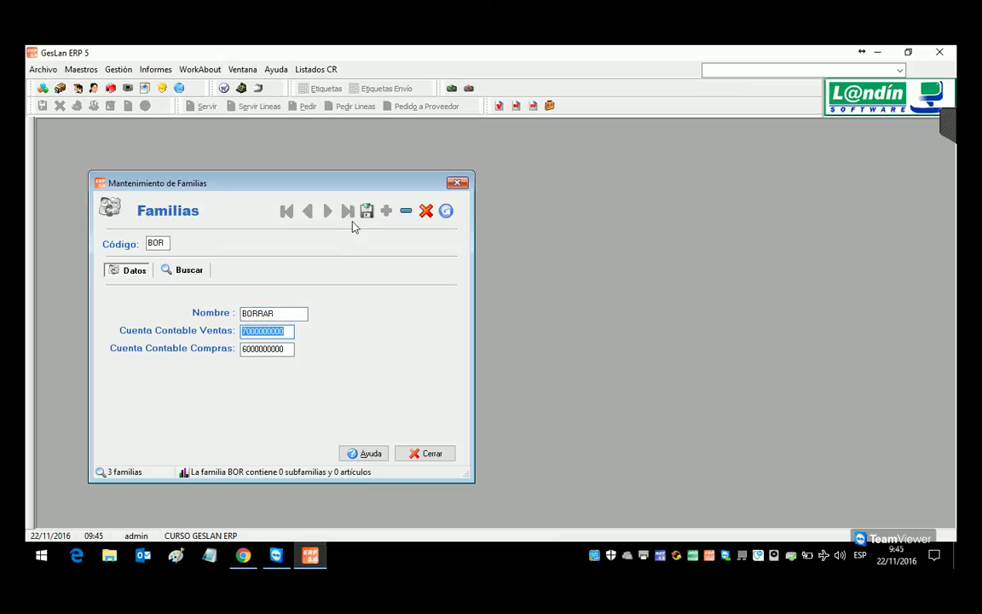
click(367, 212)
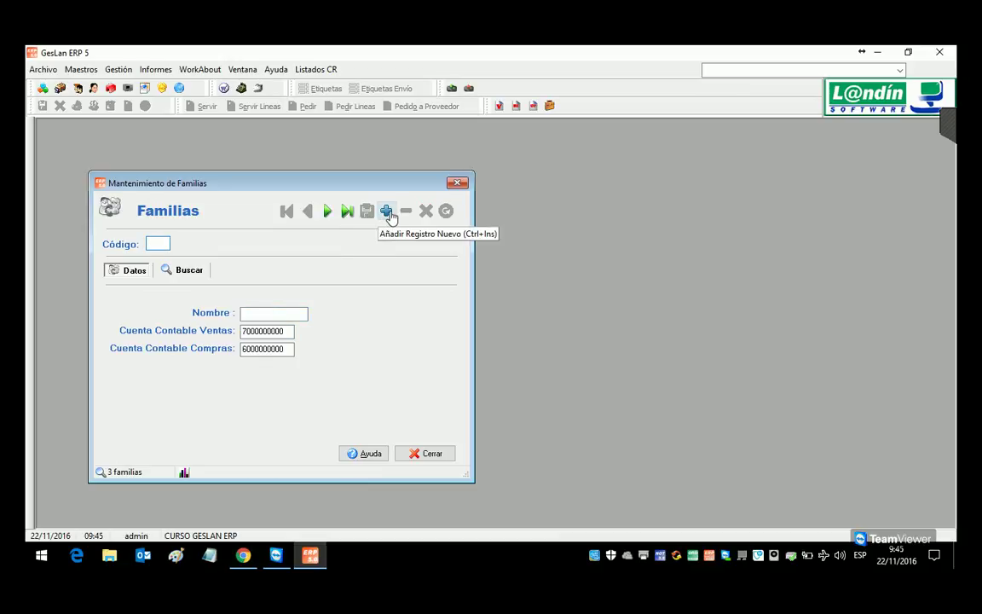
click(387, 212)
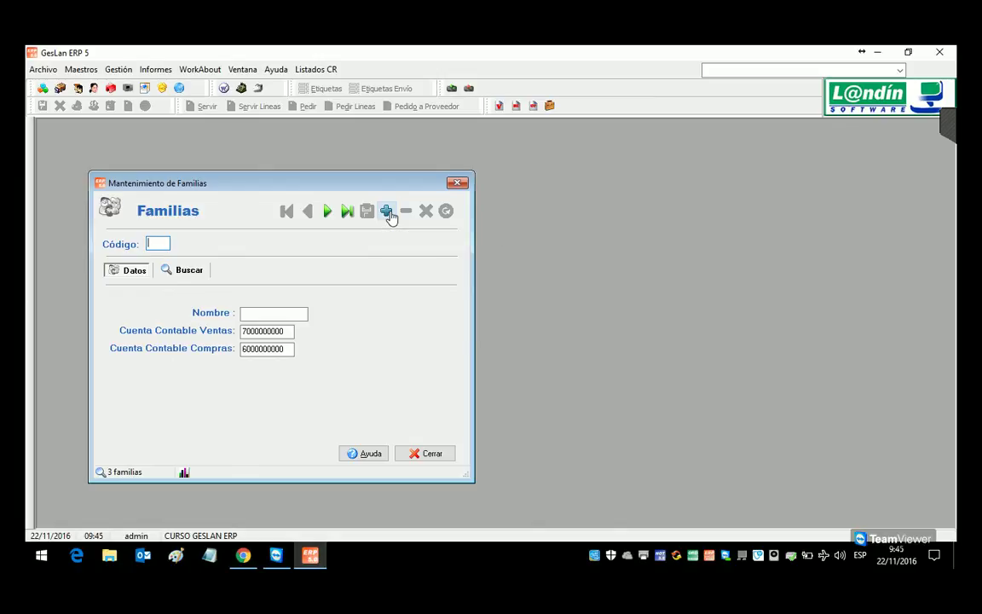
click(182, 271)
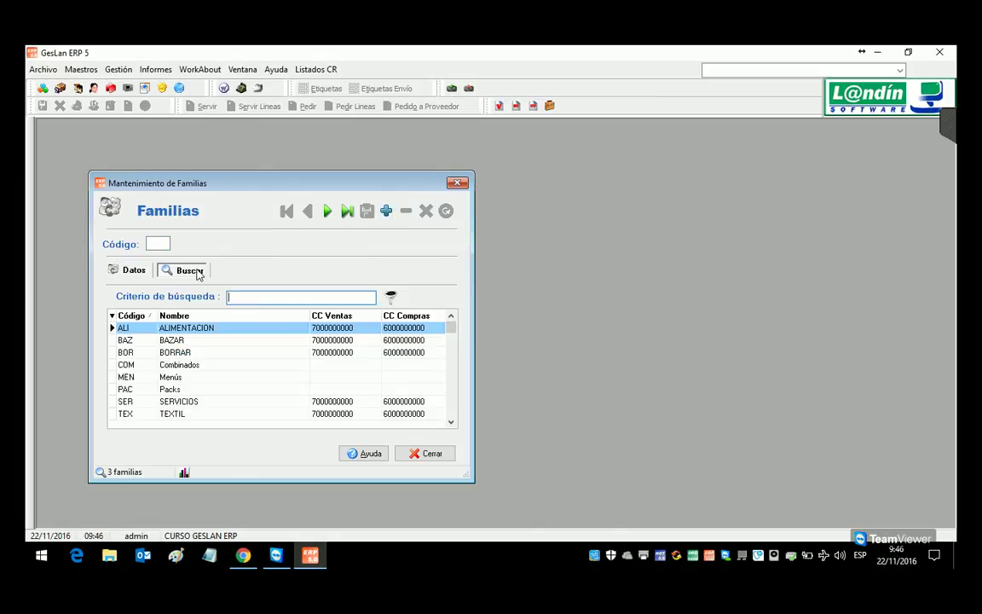
Step: Open BORRAR, attempt a deletion, and discard a test edit to its name
double_click(184, 352)
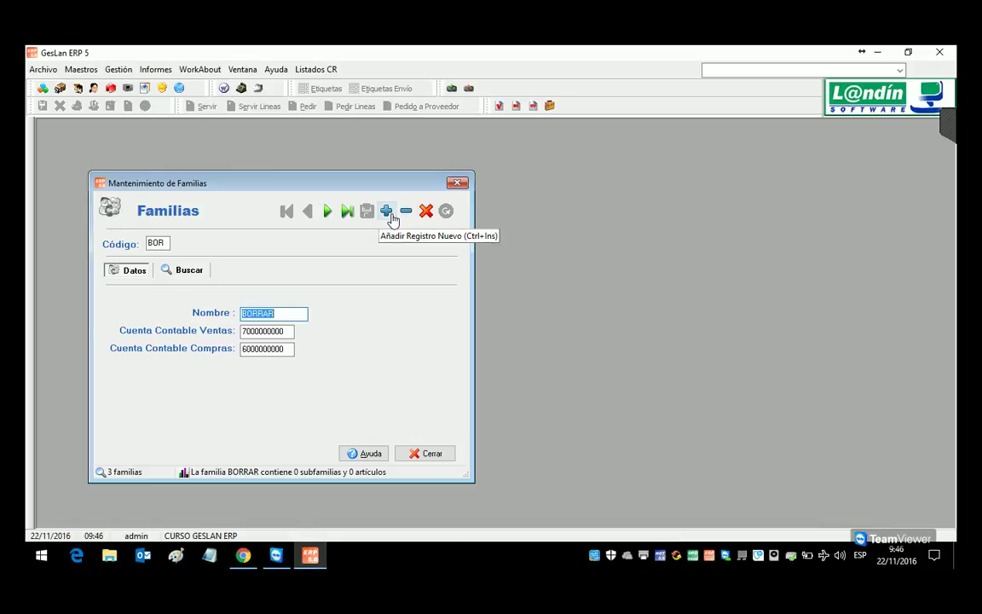
click(169, 245)
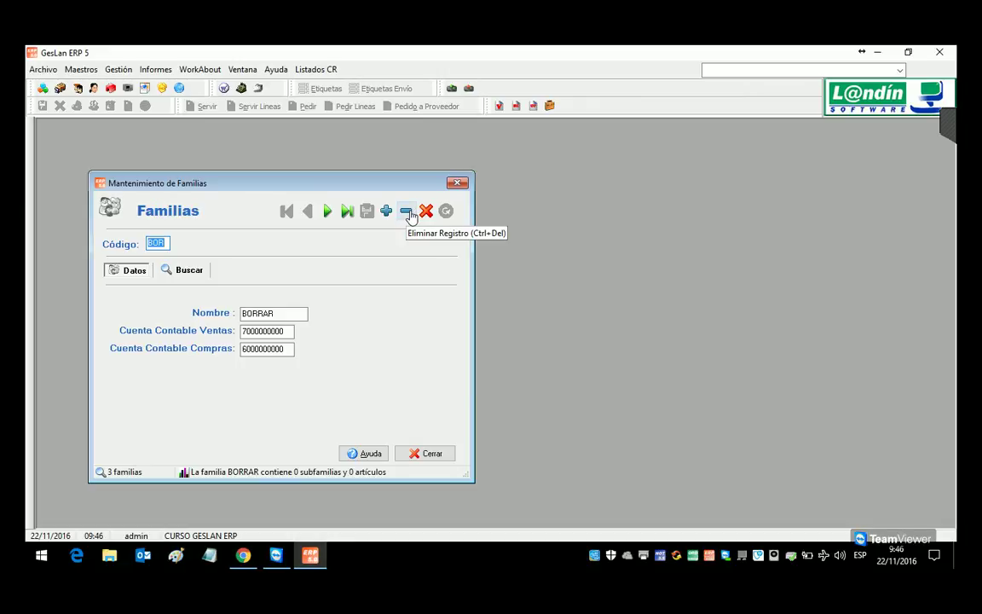
click(407, 212)
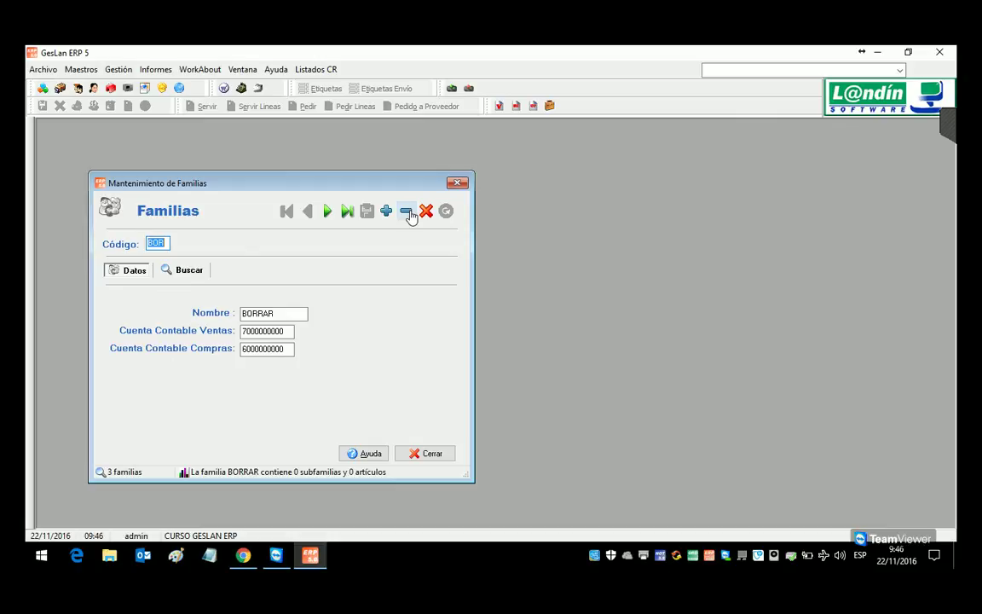
click(280, 317)
text(DADADA)
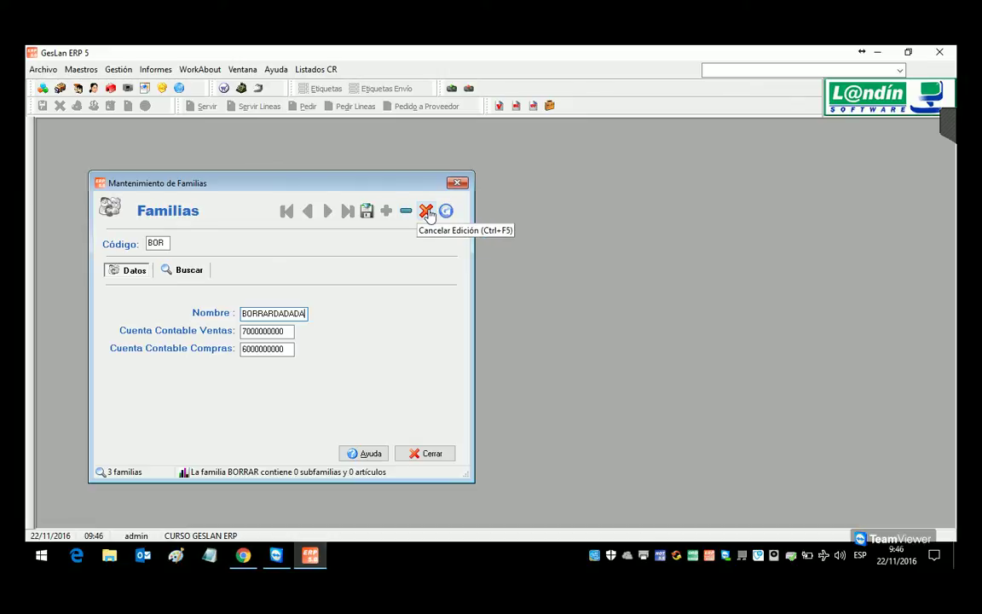
click(428, 212)
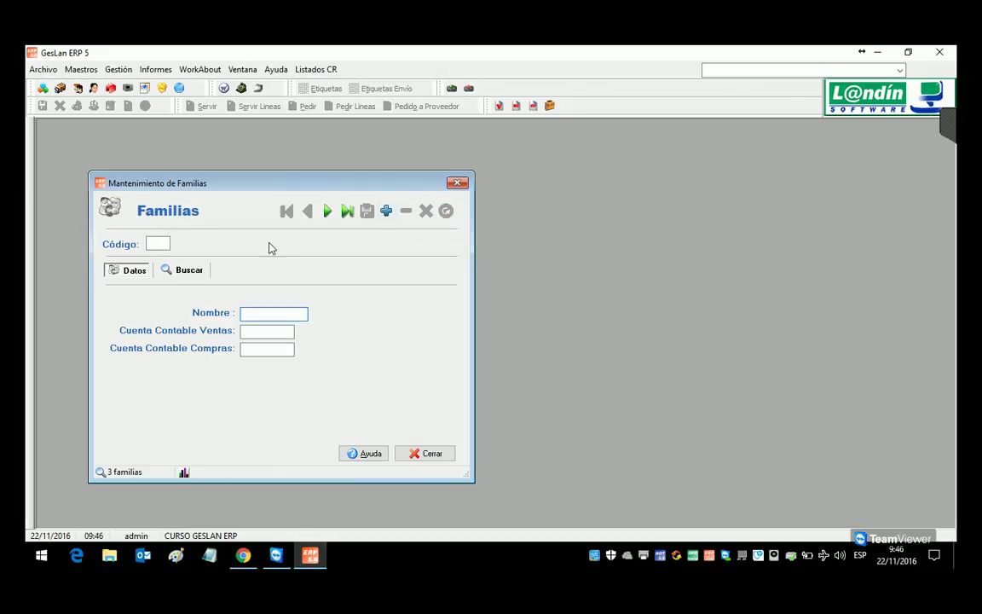
click(203, 273)
Step: Delete the BORRAR family, confirming, and check the remaining seven families
double_click(184, 352)
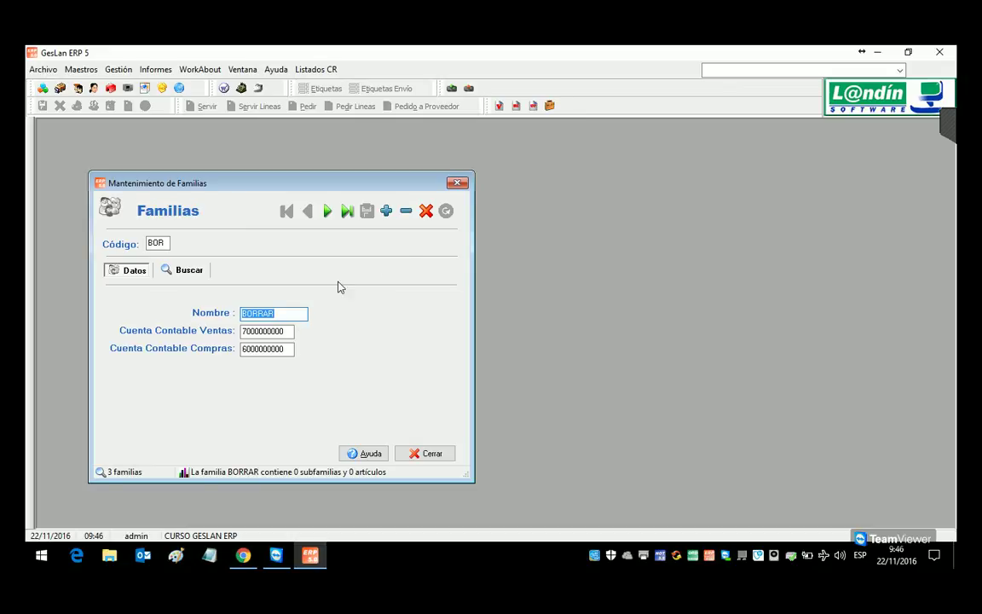
click(406, 210)
click(508, 348)
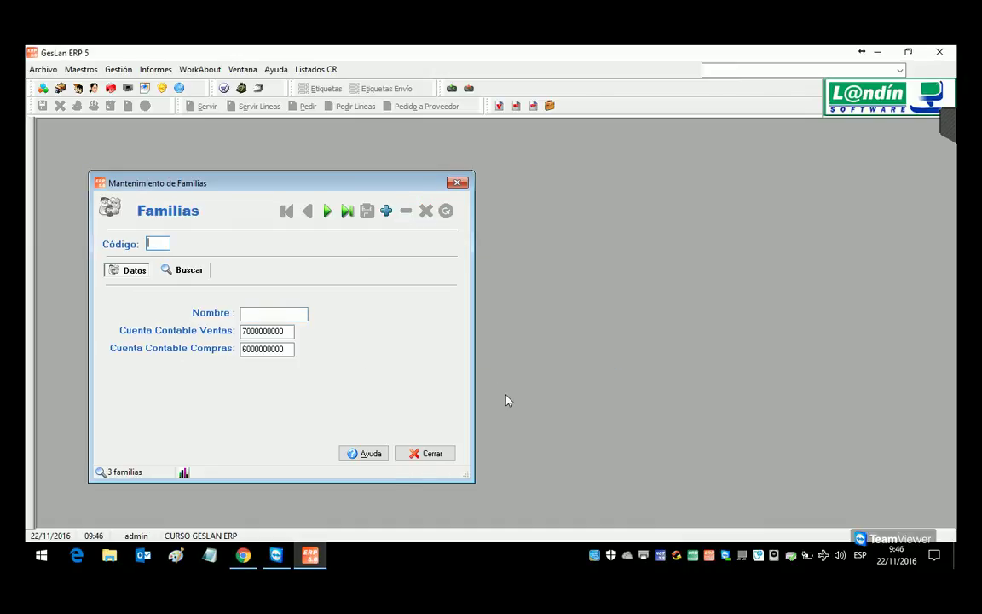
click(203, 271)
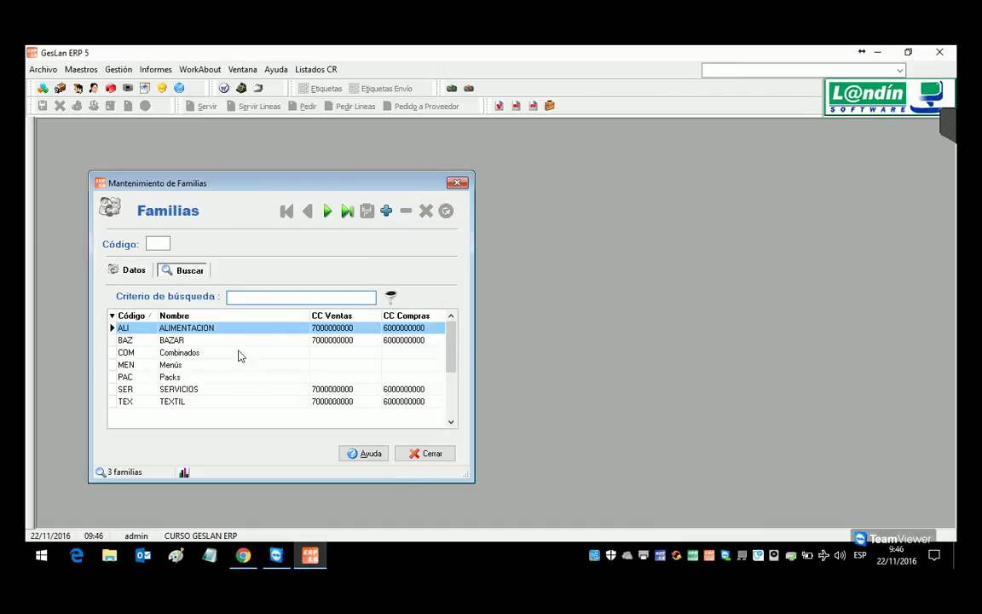
click(132, 269)
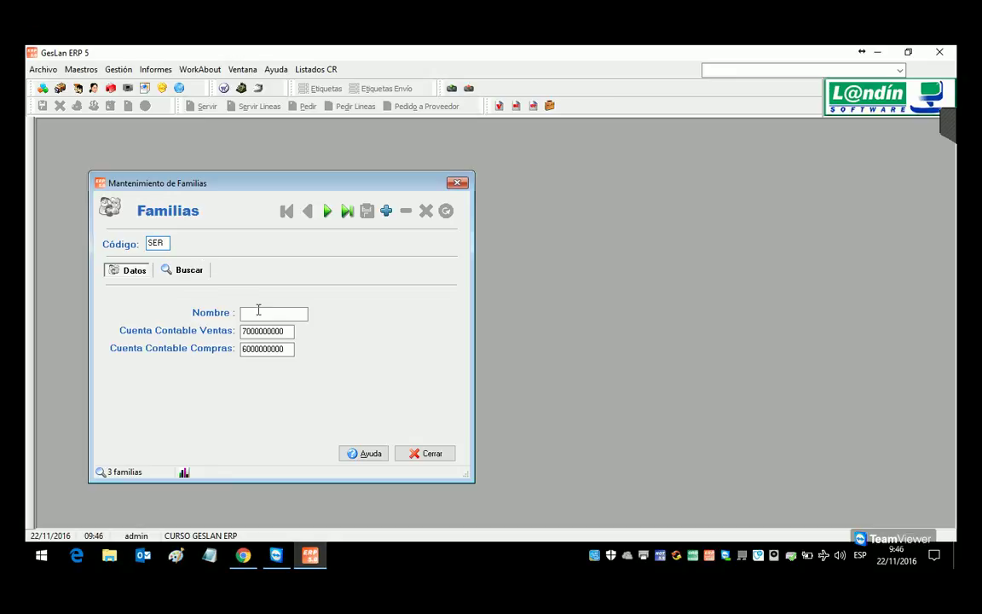
key(Tab)
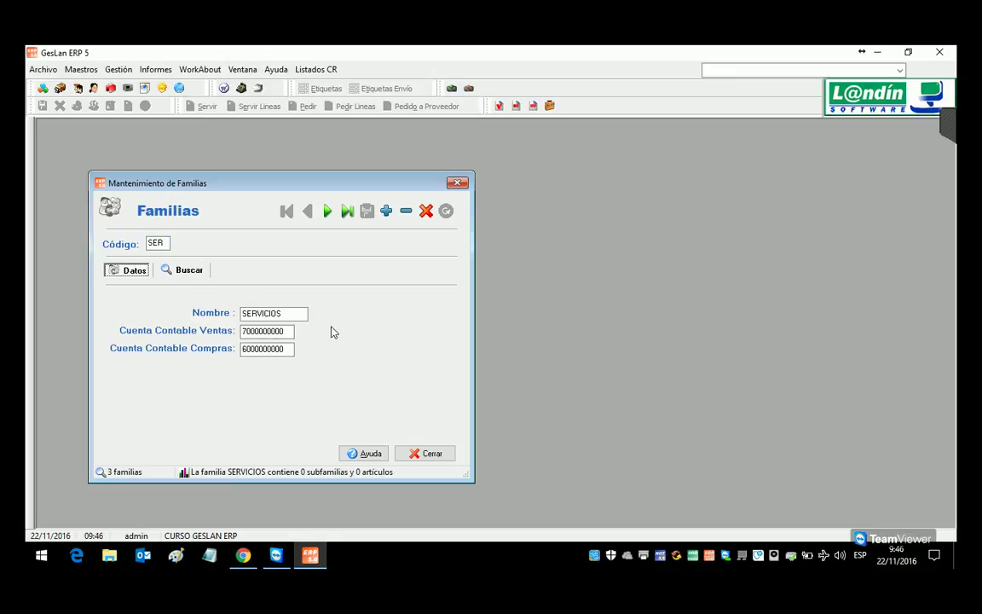
click(288, 332)
click(260, 333)
mouse_move(261, 336)
mouse_down()
mouse_move(245, 336)
mouse_move(258, 338)
mouse_up()
text(5)
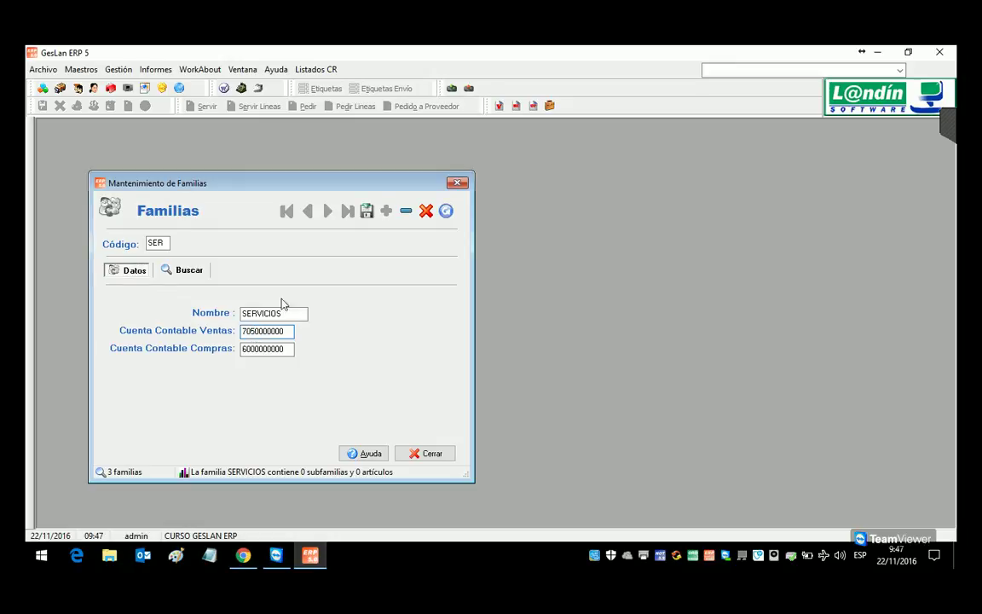
click(379, 213)
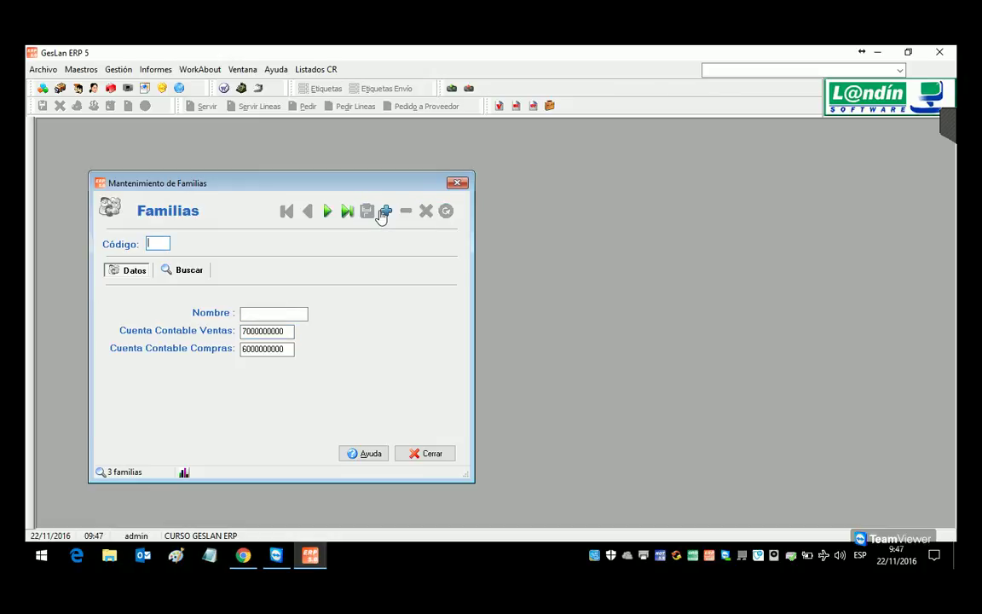
Step: Reopen SERVICIOS from the family list, then show the desktop and move the a3ASESOR shortcut
click(201, 275)
double_click(227, 384)
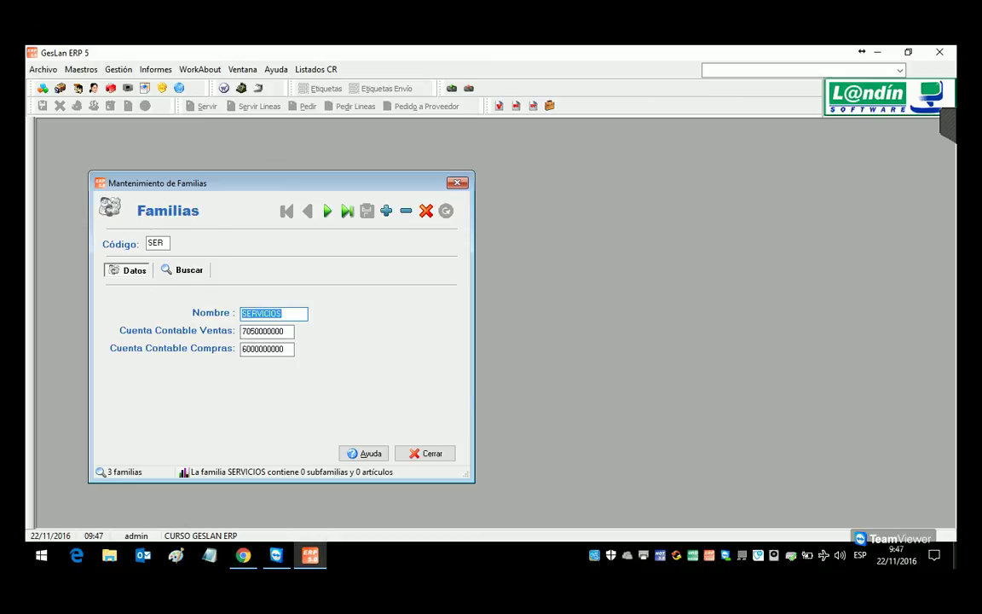
key(super+d)
drag(741, 502, 721, 512)
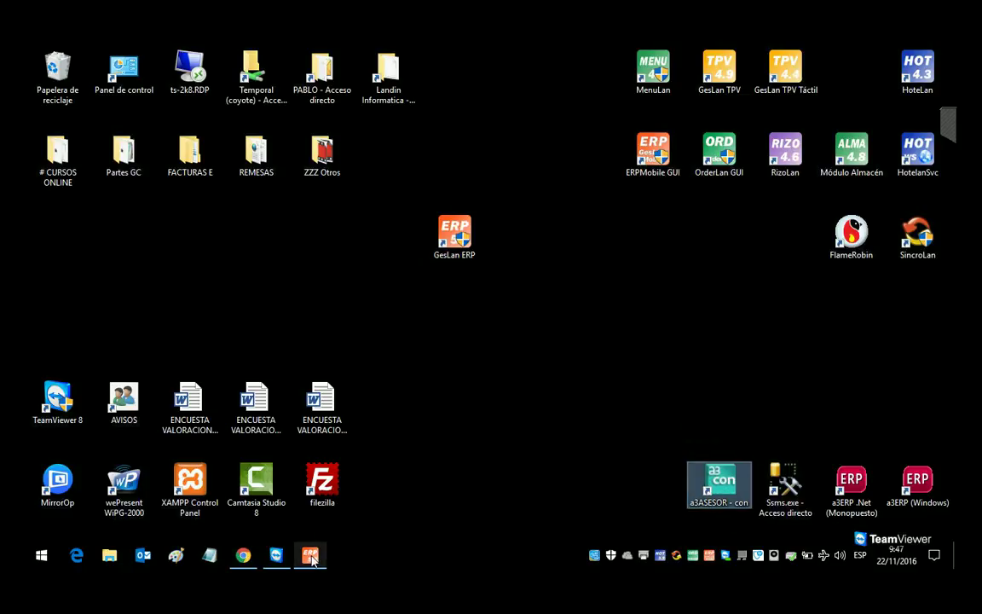
Step: Restore the ERP, open and reposition an Artículos window beside SERVICIOS, then close it
mouse_move(312, 558)
click(277, 497)
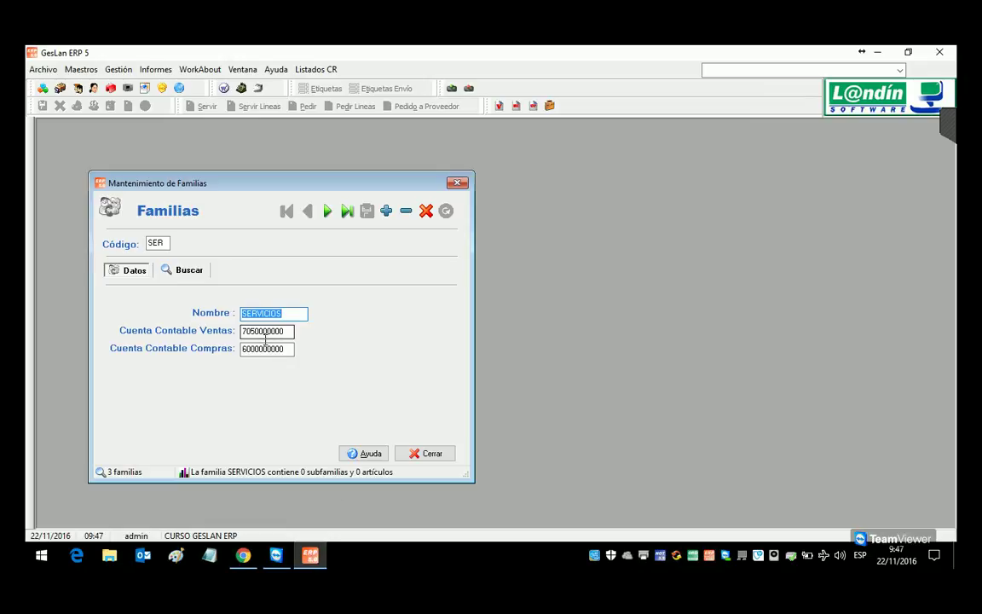
click(60, 88)
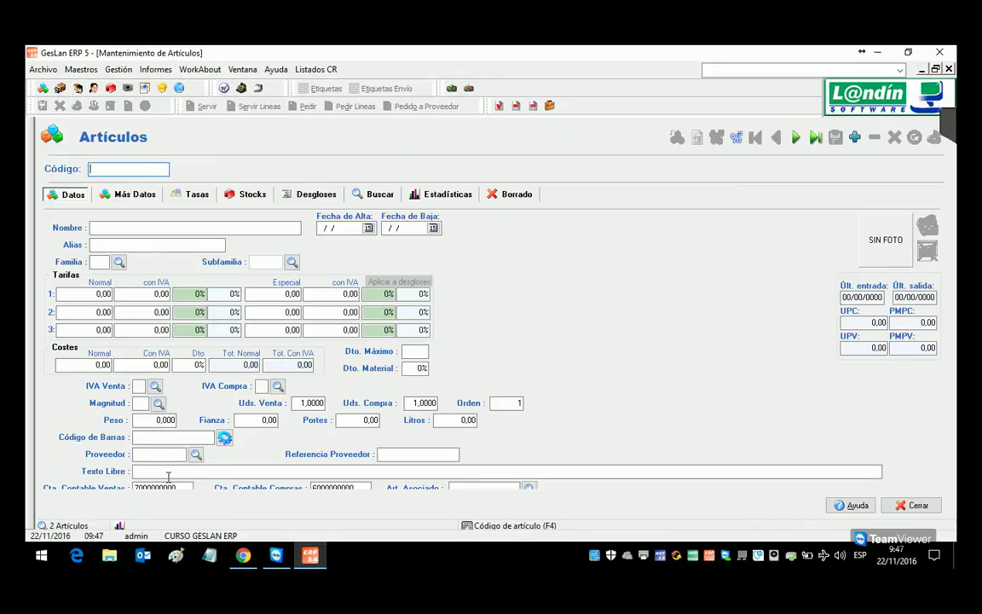
click(935, 69)
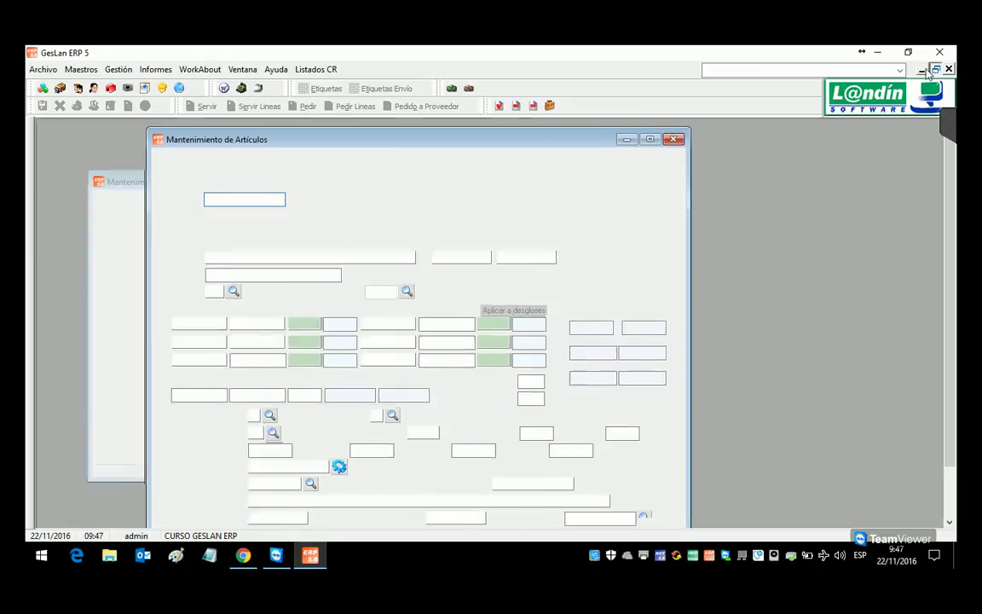
drag(517, 136, 572, 125)
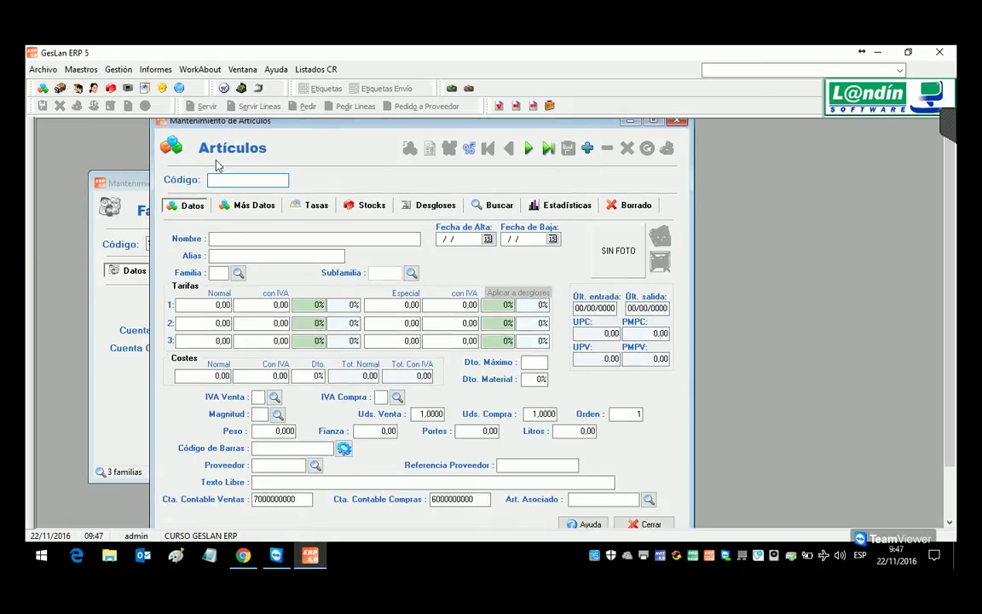
drag(250, 122, 398, 154)
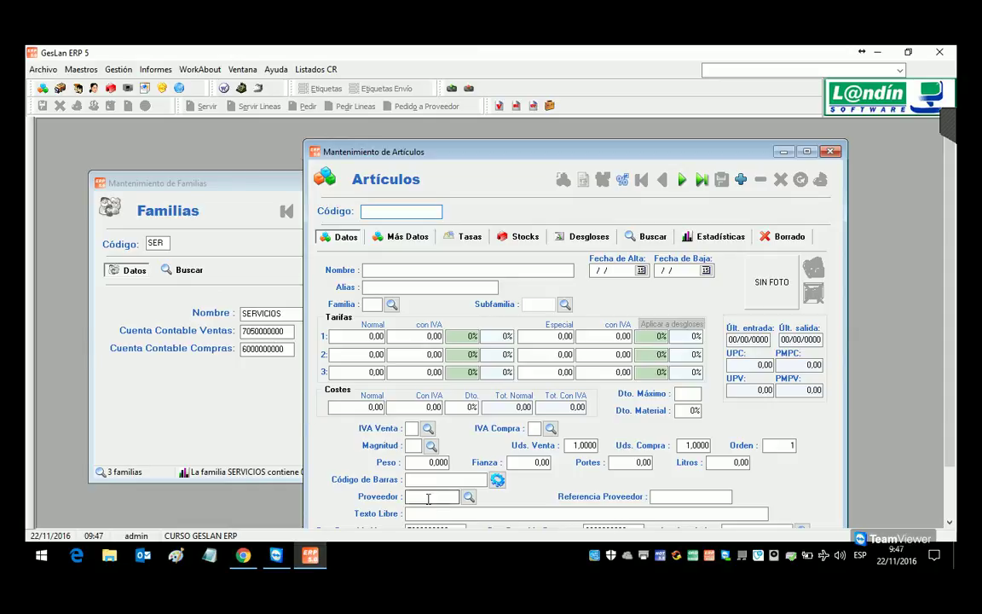
drag(443, 147, 462, 113)
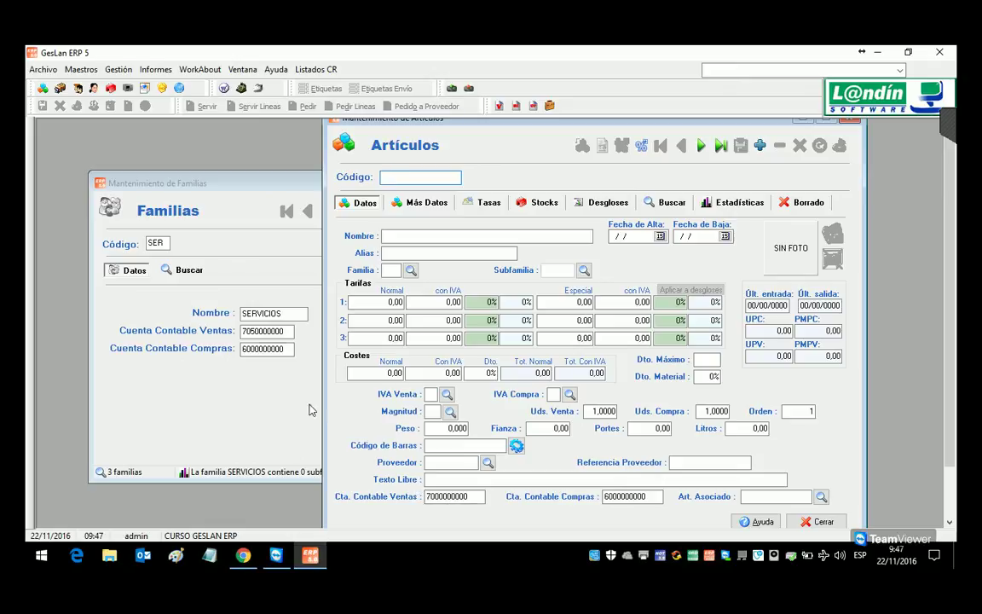
click(846, 123)
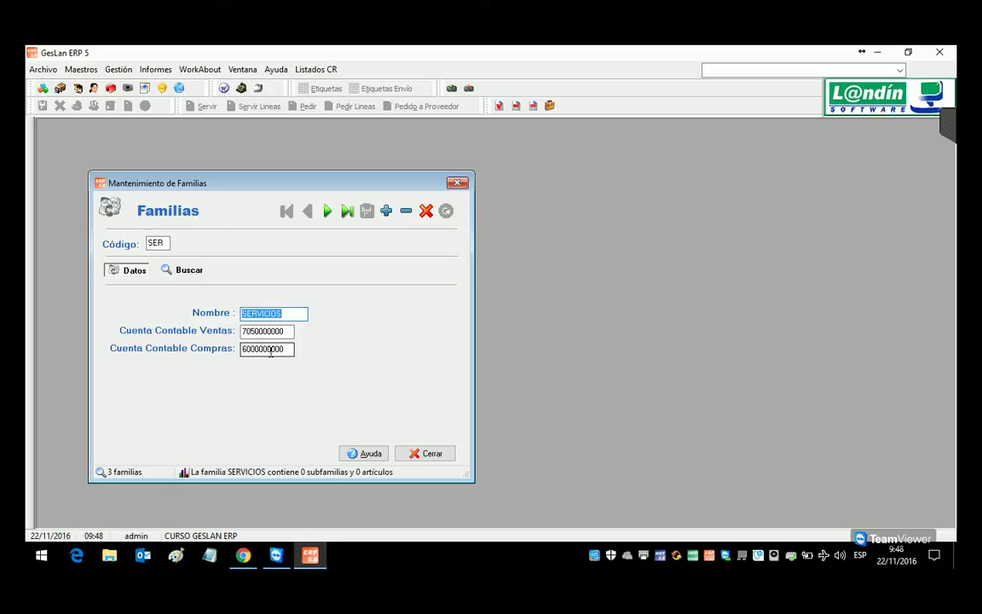
Step: Browse the full family list sorted by code, then close the Familias window
click(192, 271)
click(132, 316)
click(132, 318)
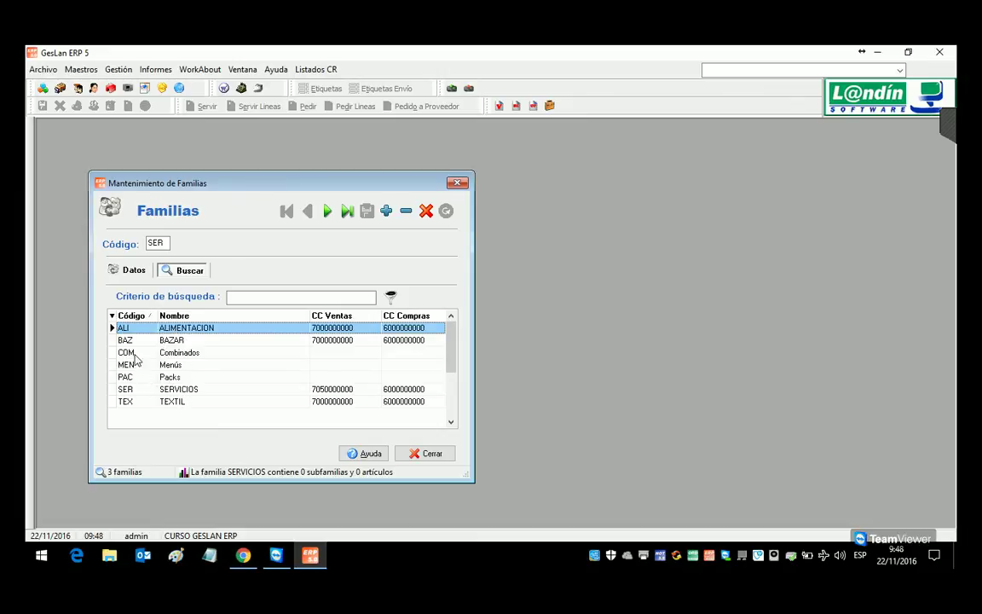
click(457, 185)
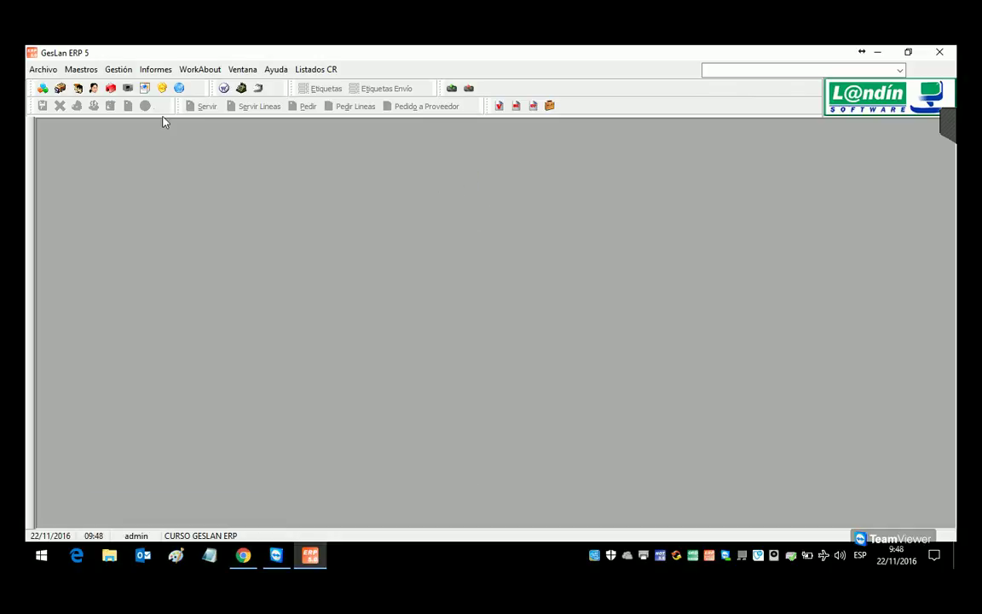
click(85, 71)
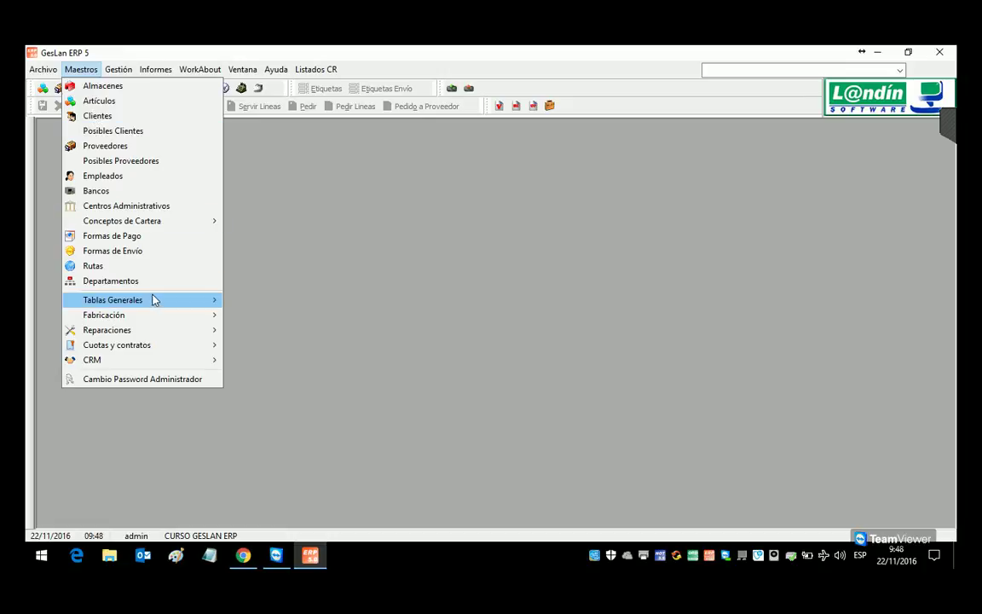
mouse_move(155, 302)
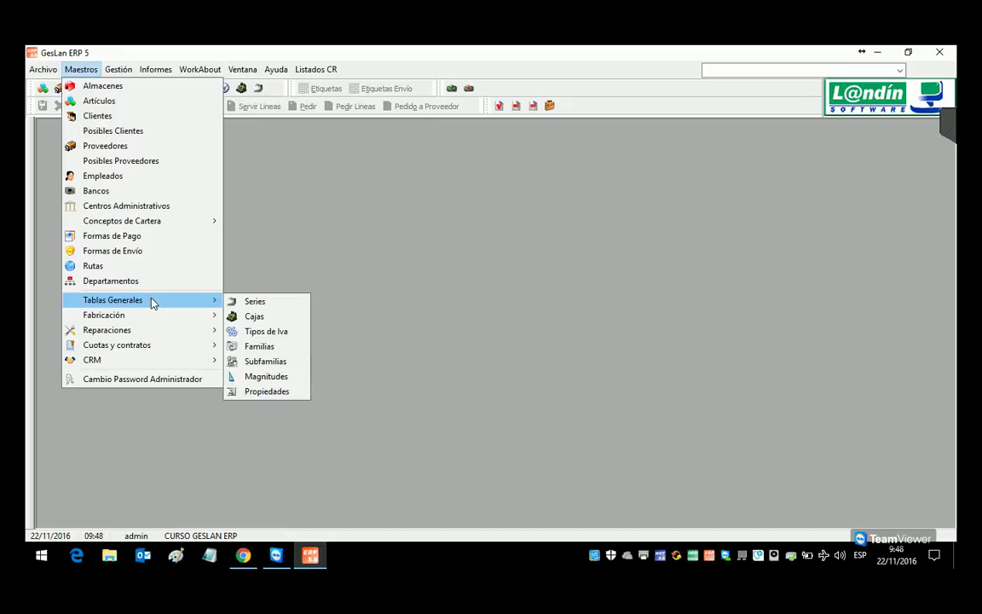
click(100, 102)
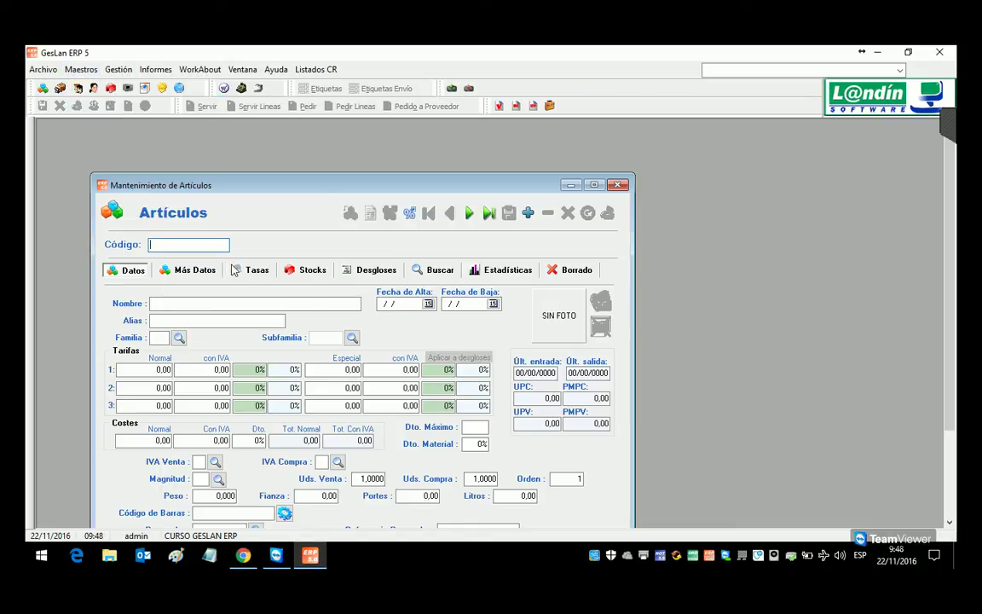
click(436, 270)
double_click(277, 329)
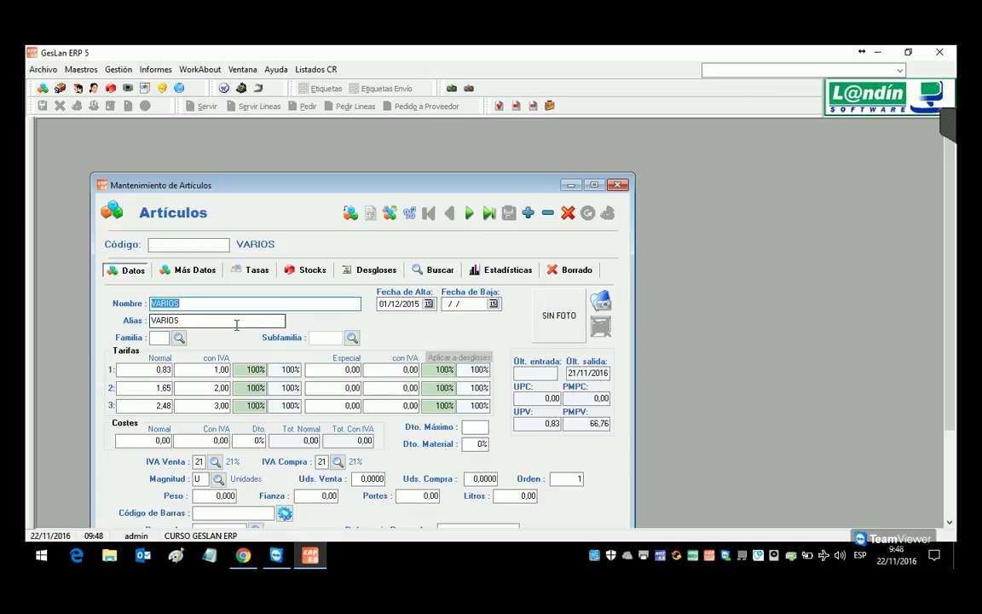
click(179, 337)
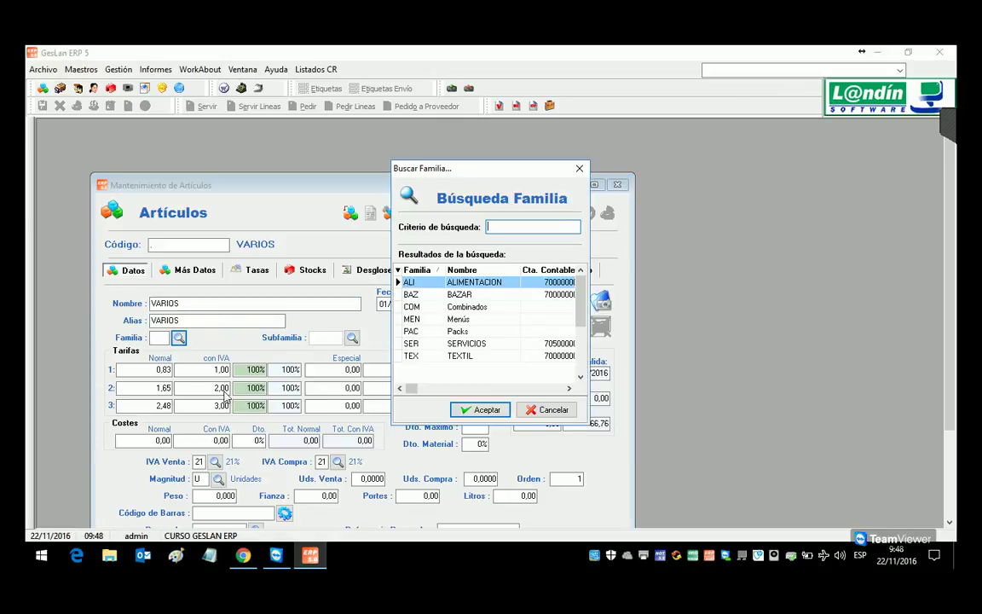
double_click(460, 294)
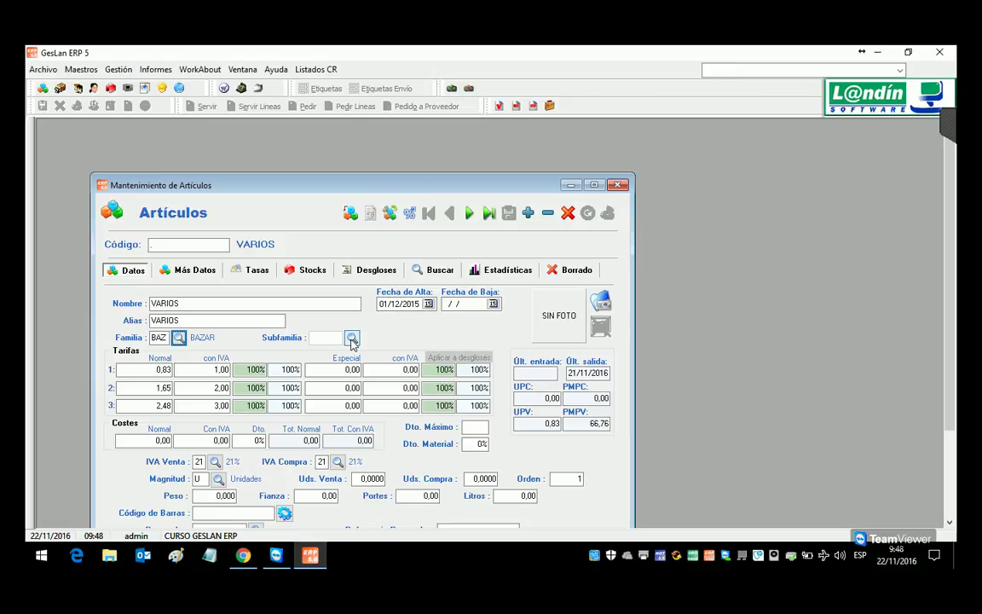
click(179, 337)
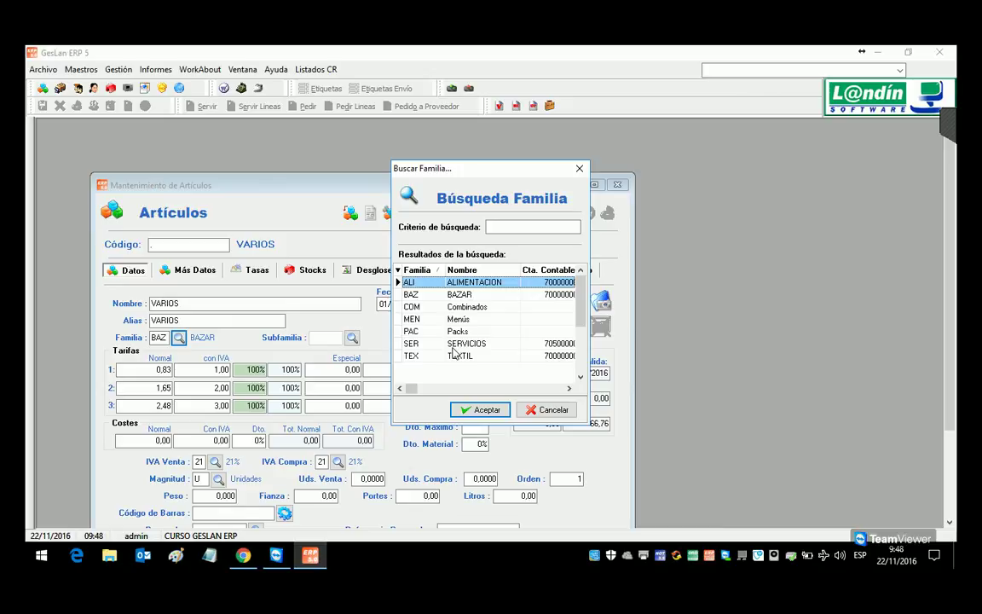
click(545, 410)
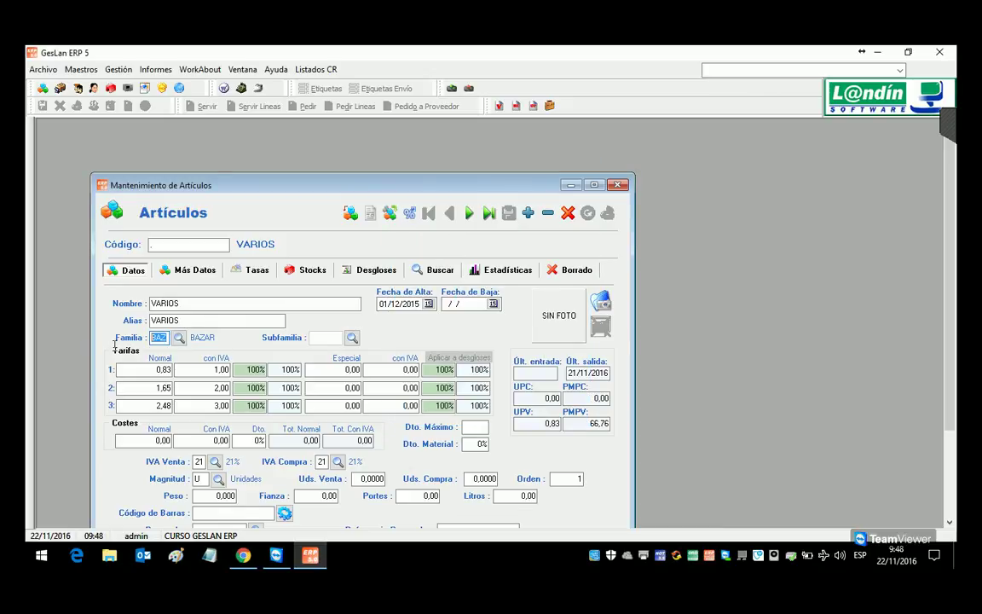
key(Delete)
key(Tab)
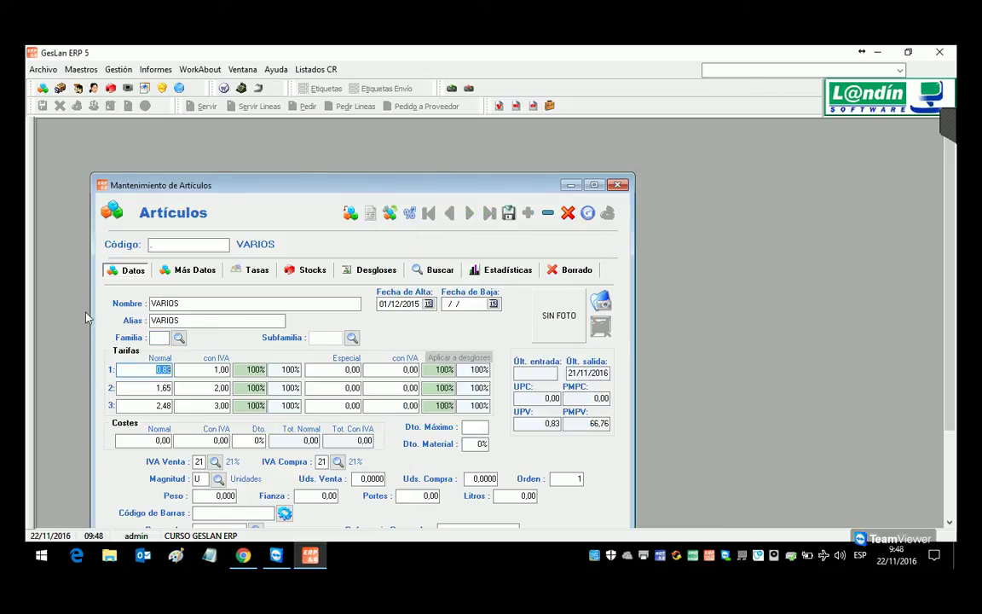
click(618, 185)
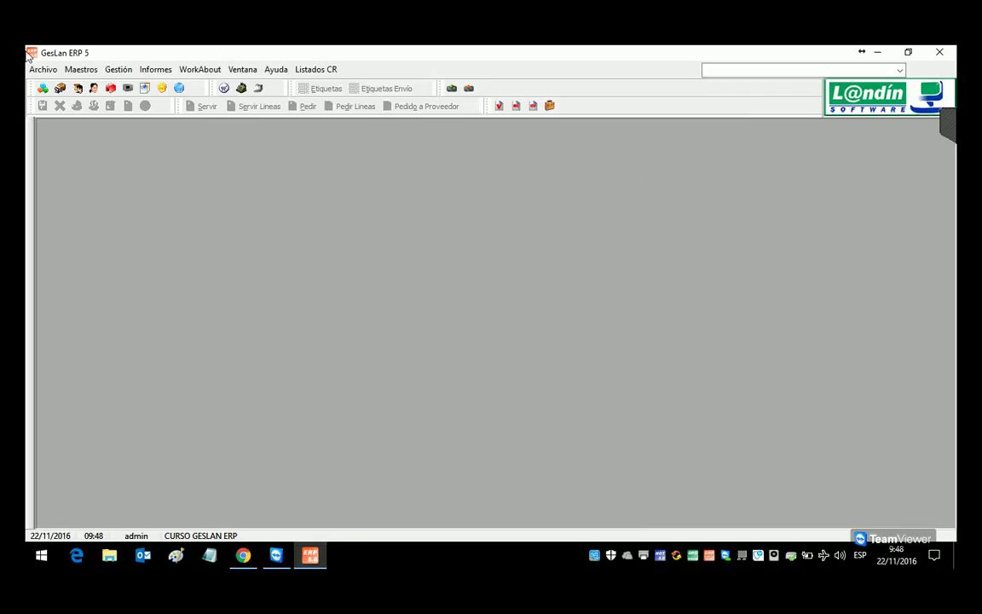
click(81, 69)
mouse_move(91, 305)
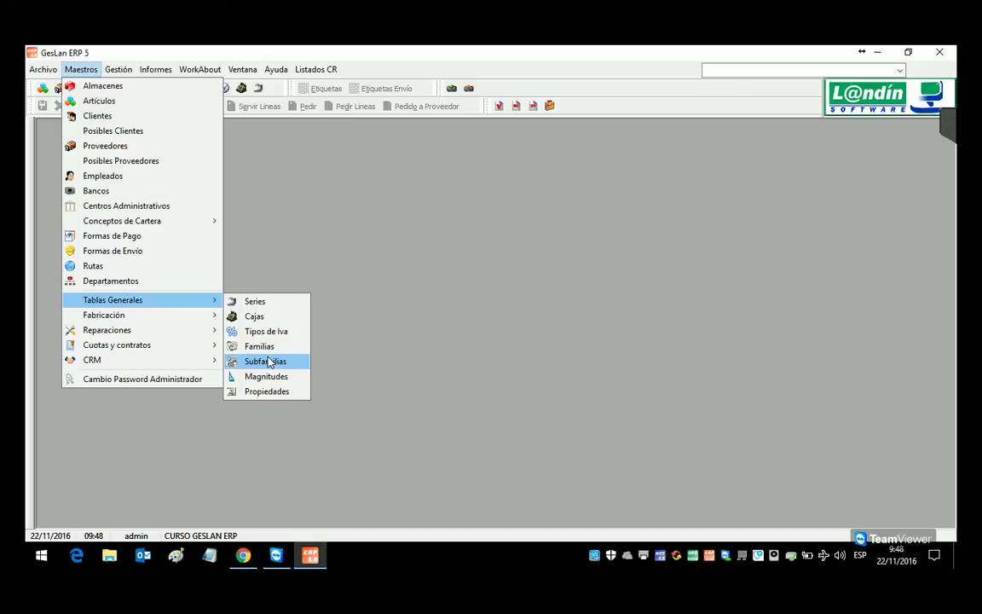
Step: Open Subfamilias, leave family ALI selected, and enter the new code PAP
click(269, 363)
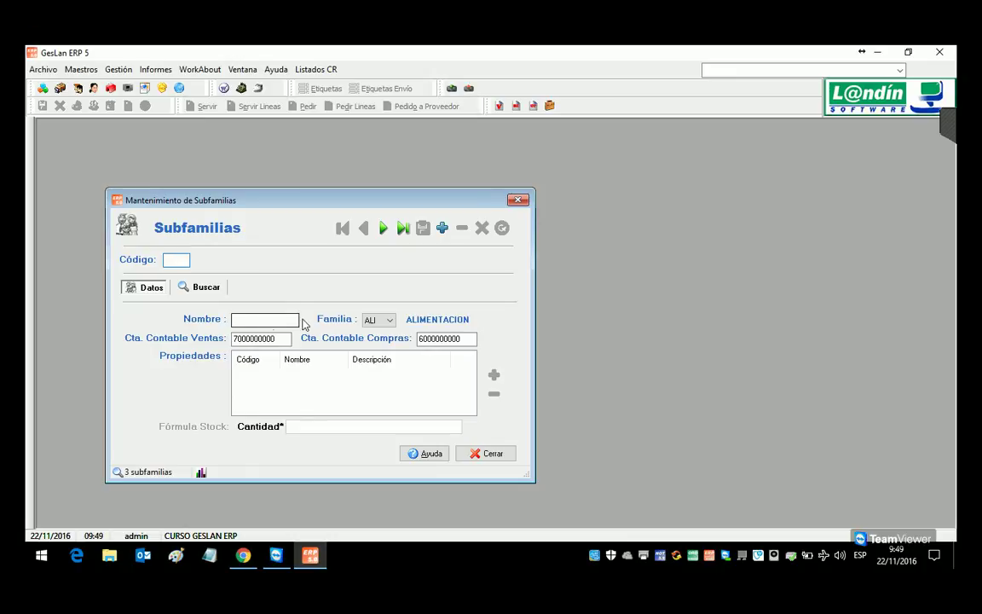
click(391, 319)
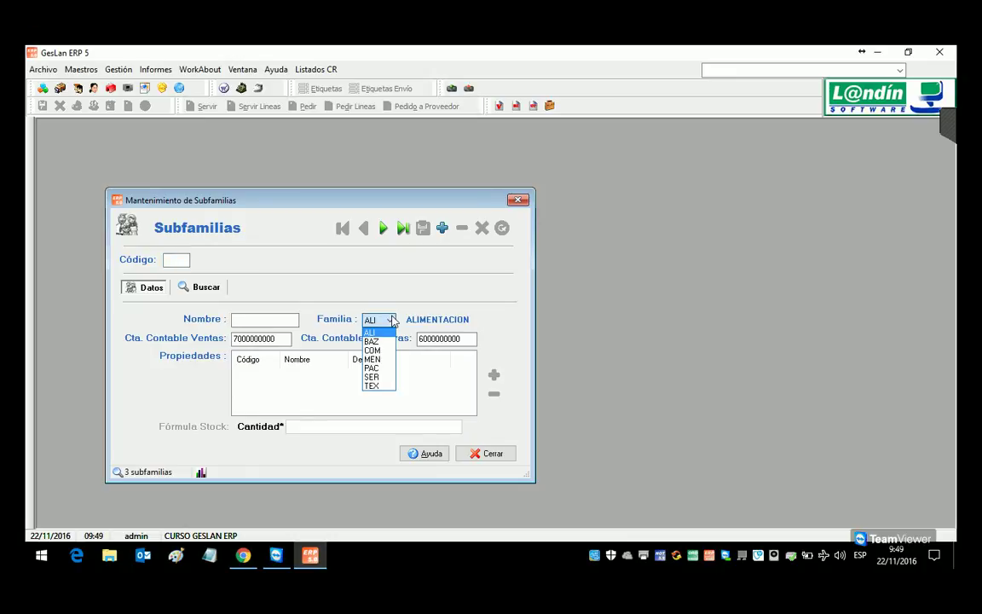
click(391, 320)
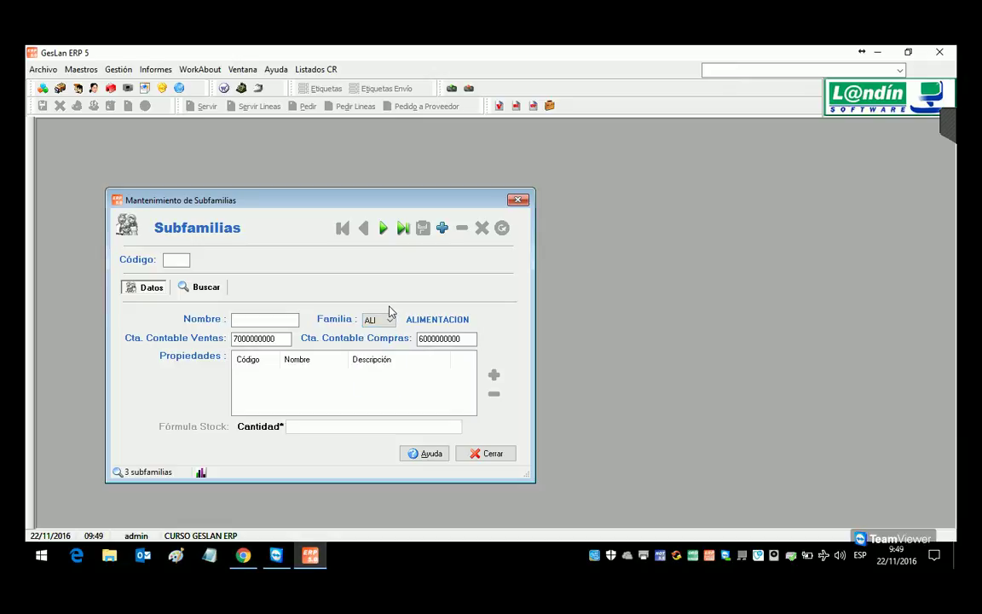
click(176, 264)
text(PAP)
Step: Create subfamily PAP named PAPELERIA under family BAZ and save it
key(Return)
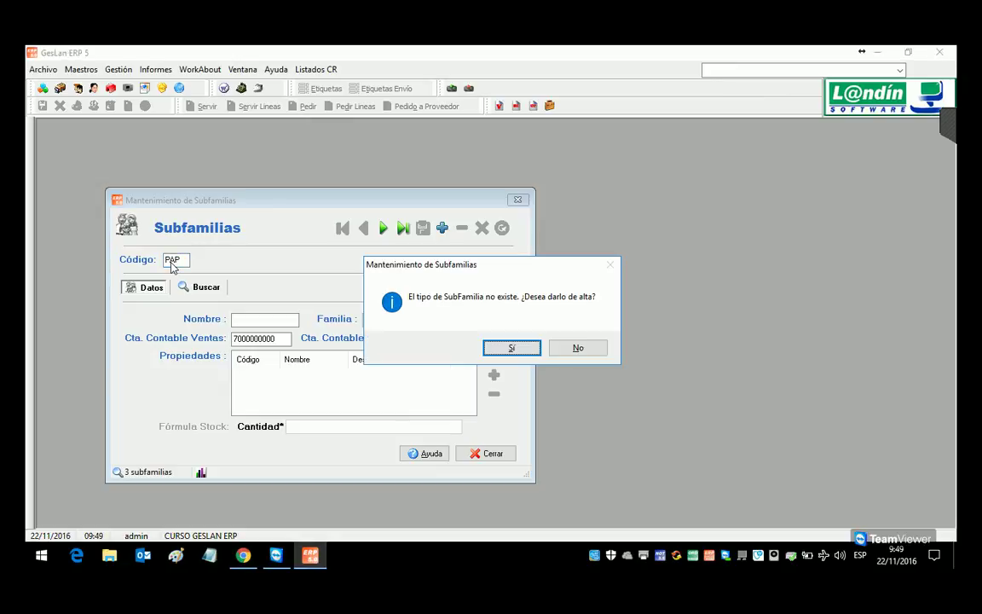
key(Return)
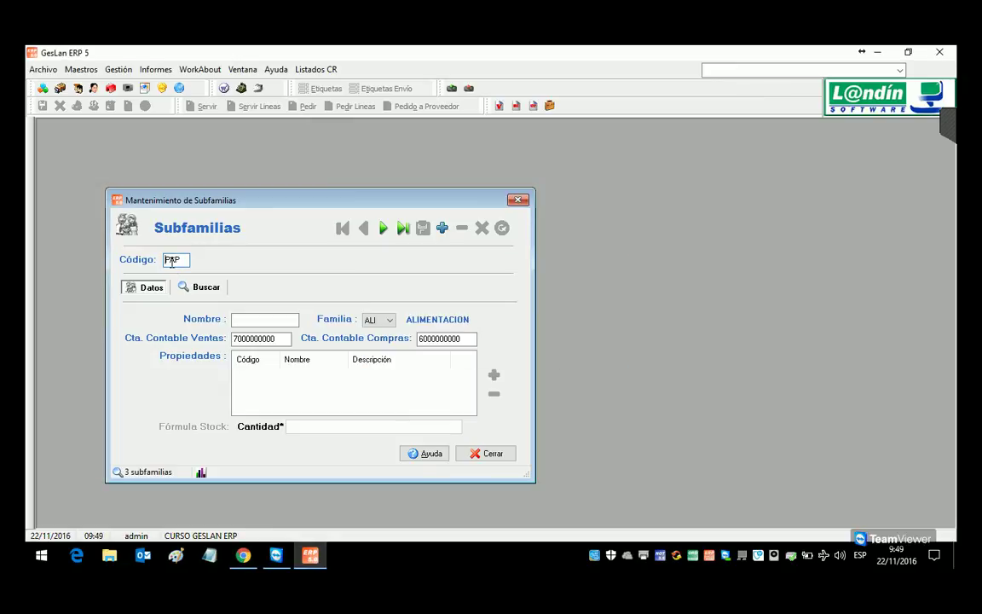
text(PAPELERIA)
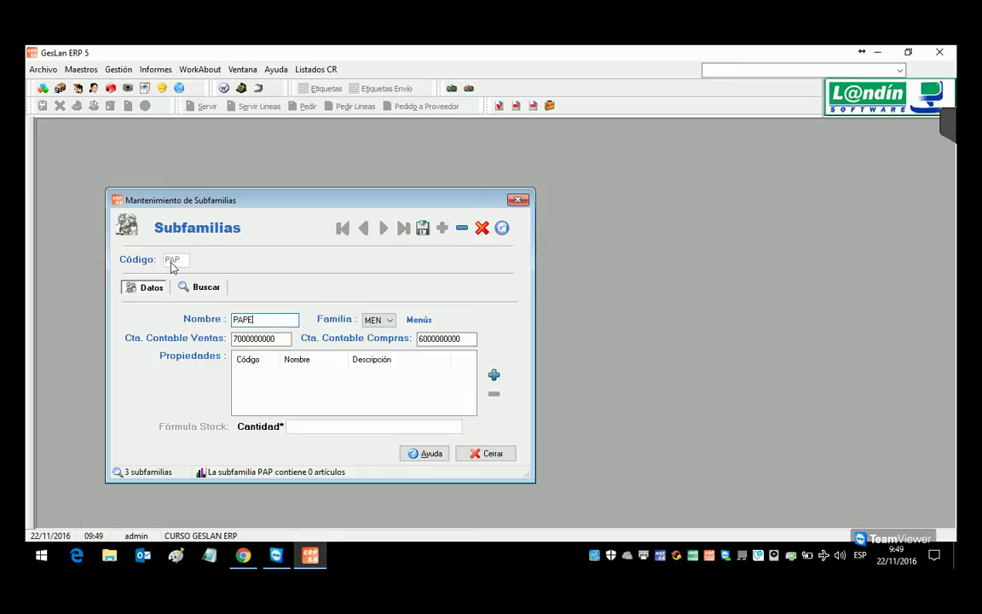
click(389, 319)
click(388, 342)
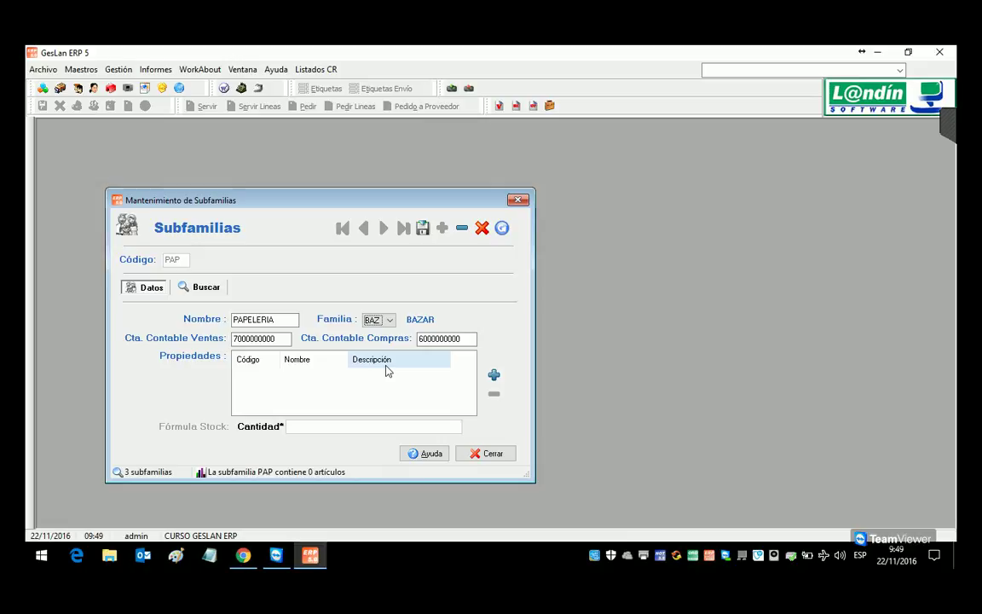
click(432, 233)
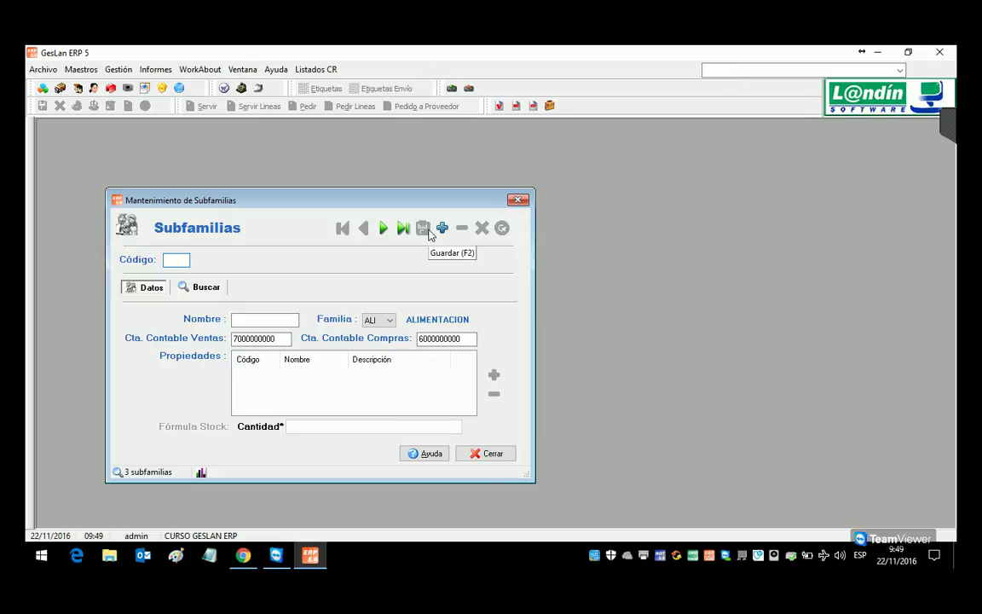
Step: Create subfamily JUE named JUEGOS under family BAZ and save it
text(JUG)
key(BackSpace)
text(E)
key(Return)
key(Return)
text(JUEGOS)
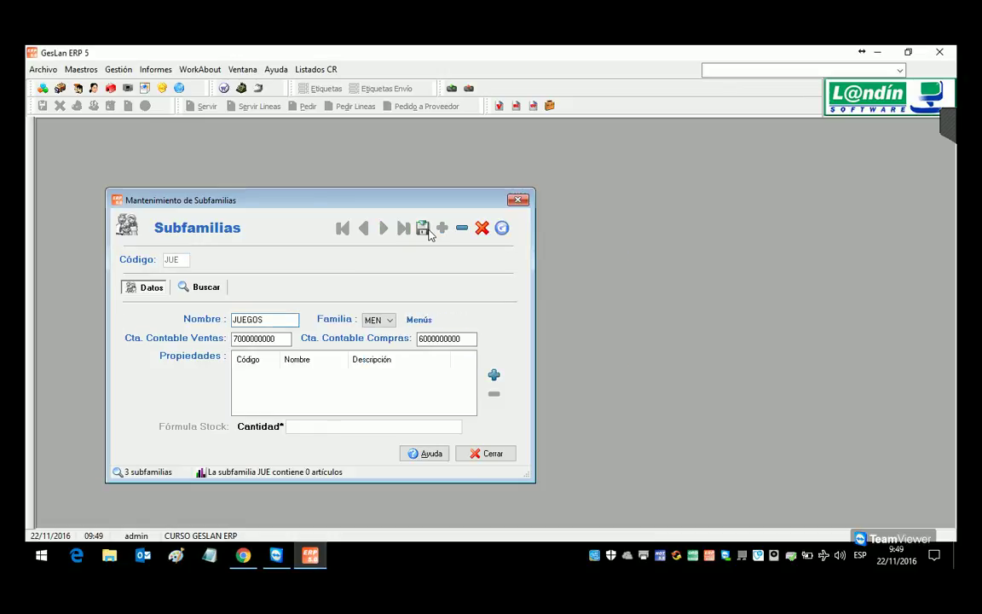
key(Tab)
text(BAZ)
click(423, 229)
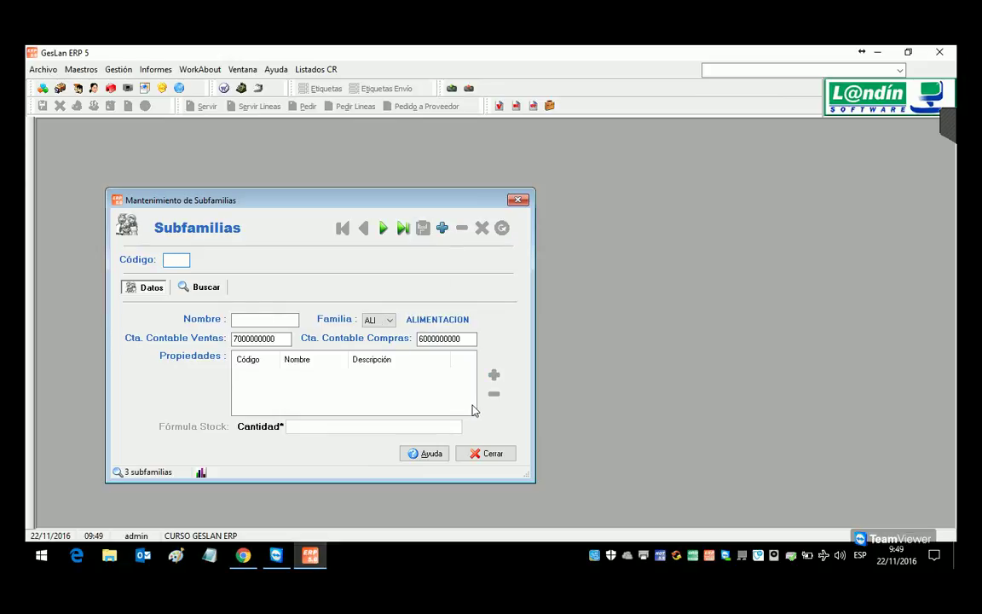
Step: Create subfamily FER named FERRETERIA under family BAZAR and save it
text(FER)
key(Return)
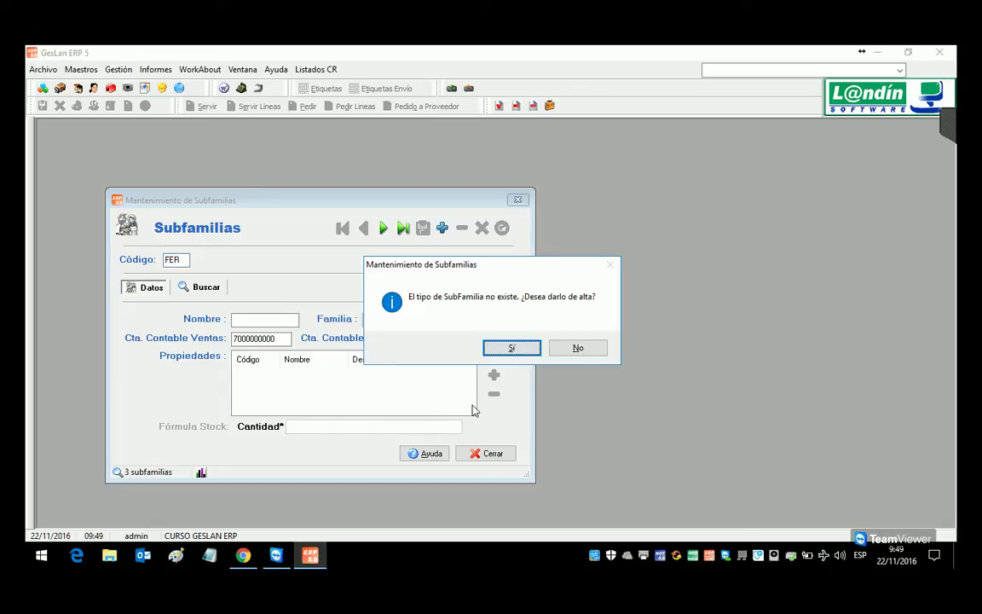
key(Return)
text(F)
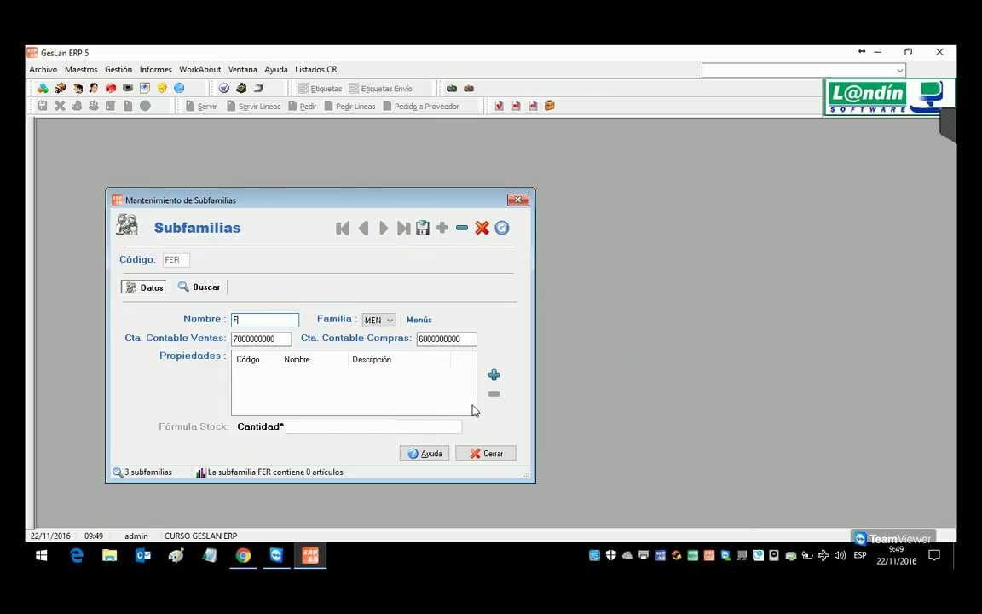
text(ERRETERIA)
key(Tab)
key(b)
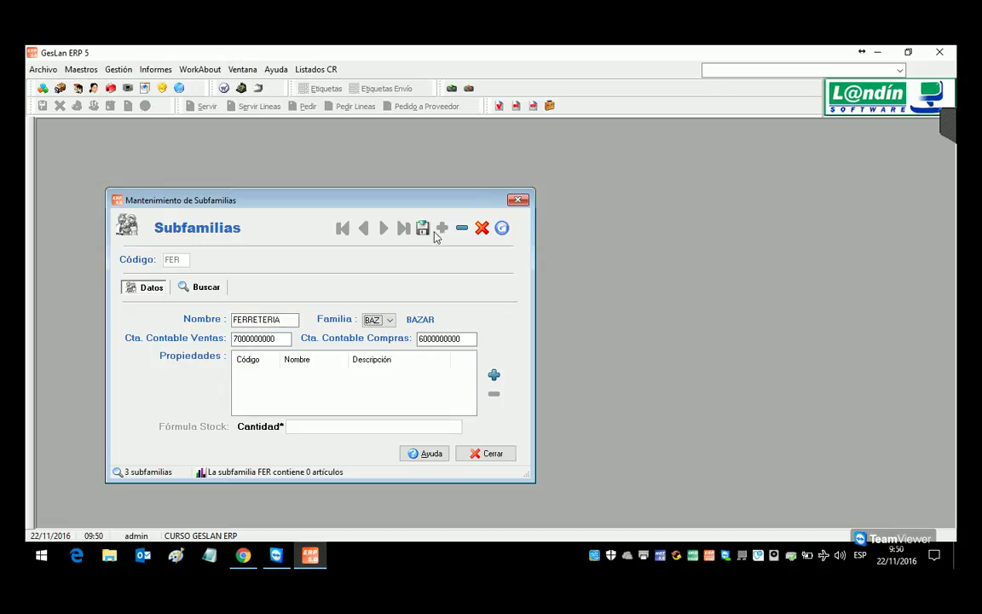
click(424, 229)
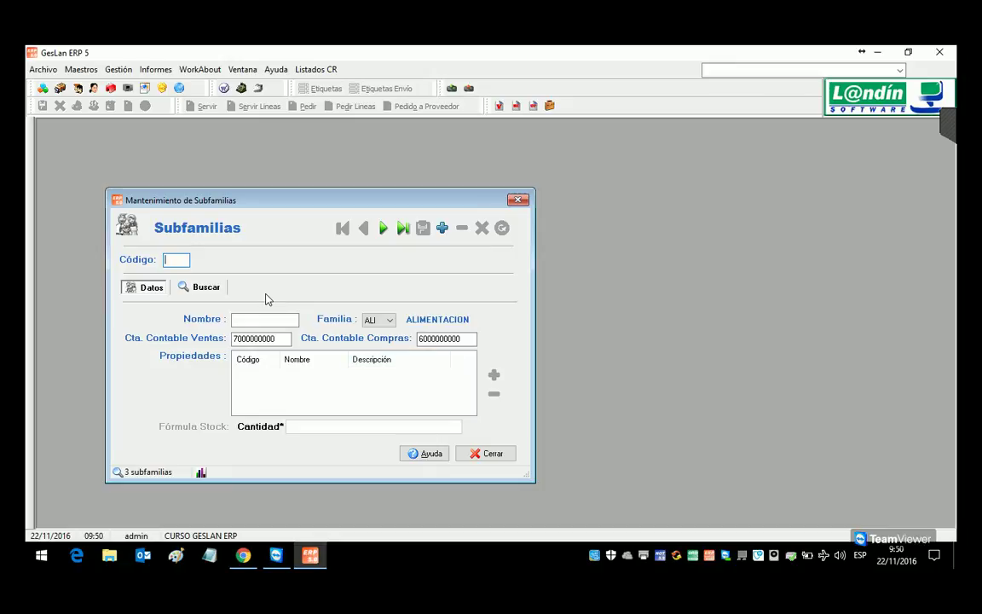
Step: Create subfamily CPT named COMPLEMENTOS under family TEXTIL and save it
click(183, 262)
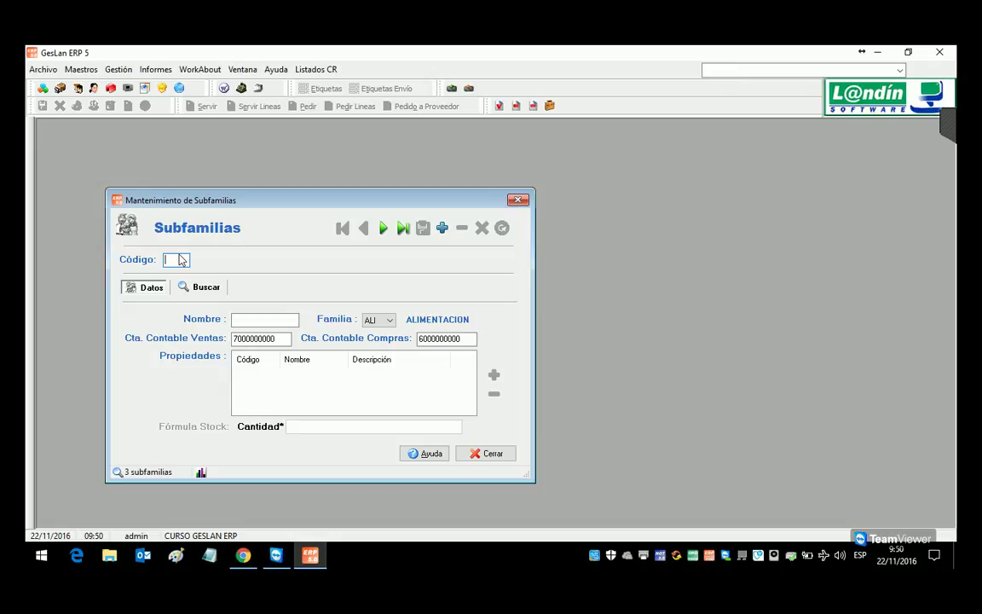
text(CPT)
key(Tab)
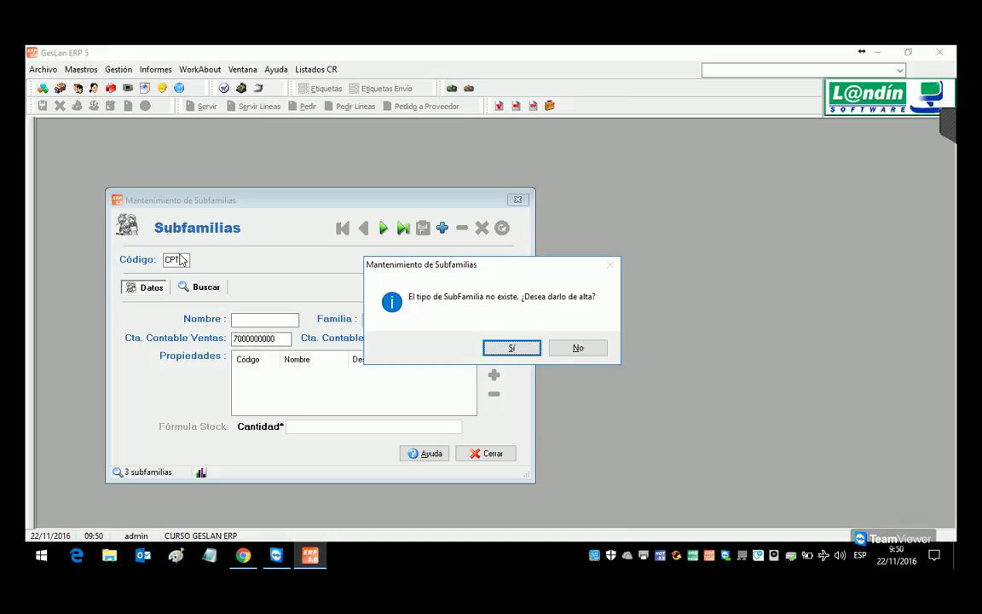
key(Return)
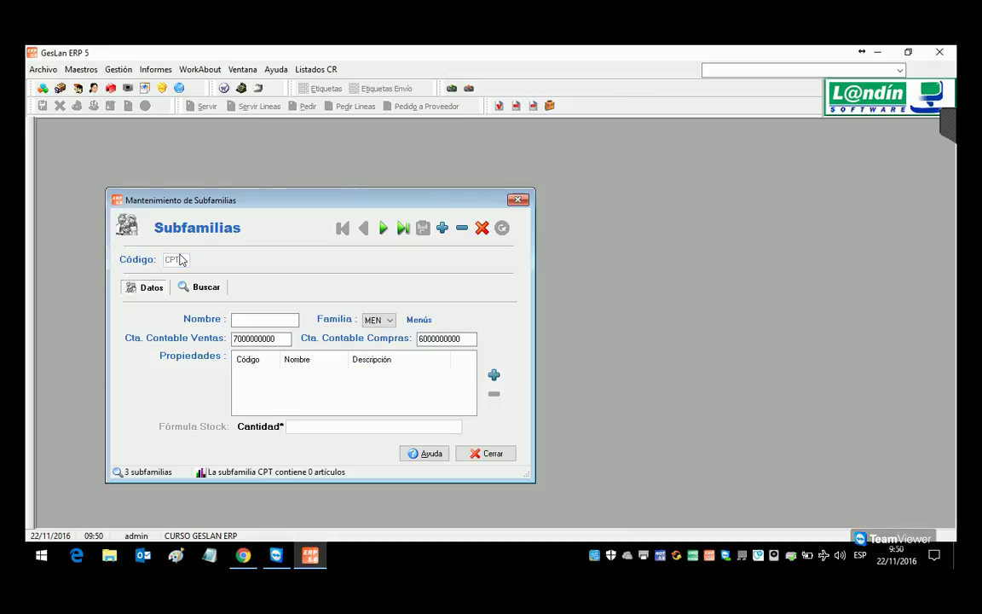
text(COMPLEMENTOS)
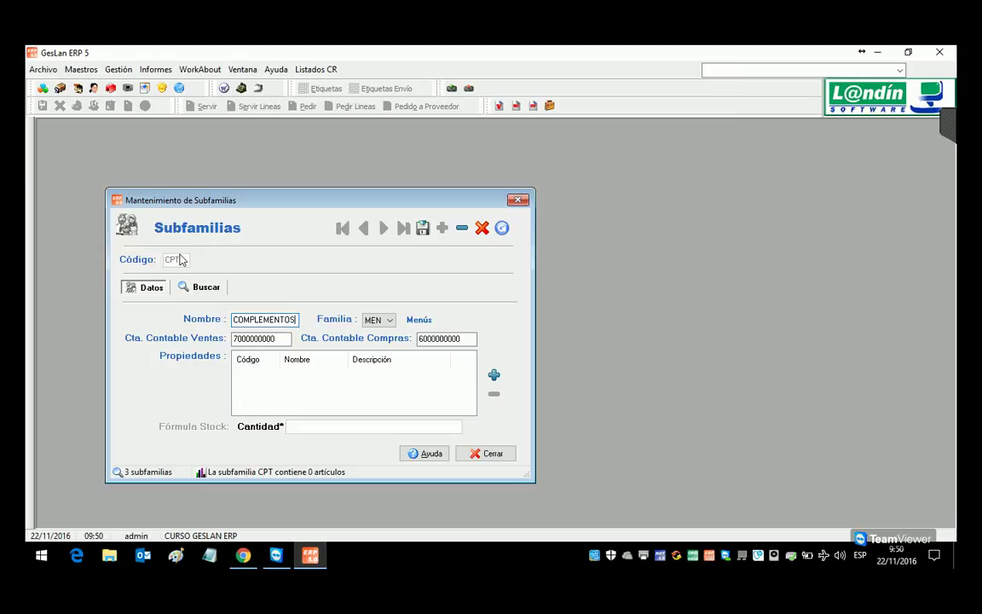
key(Tab)
click(379, 320)
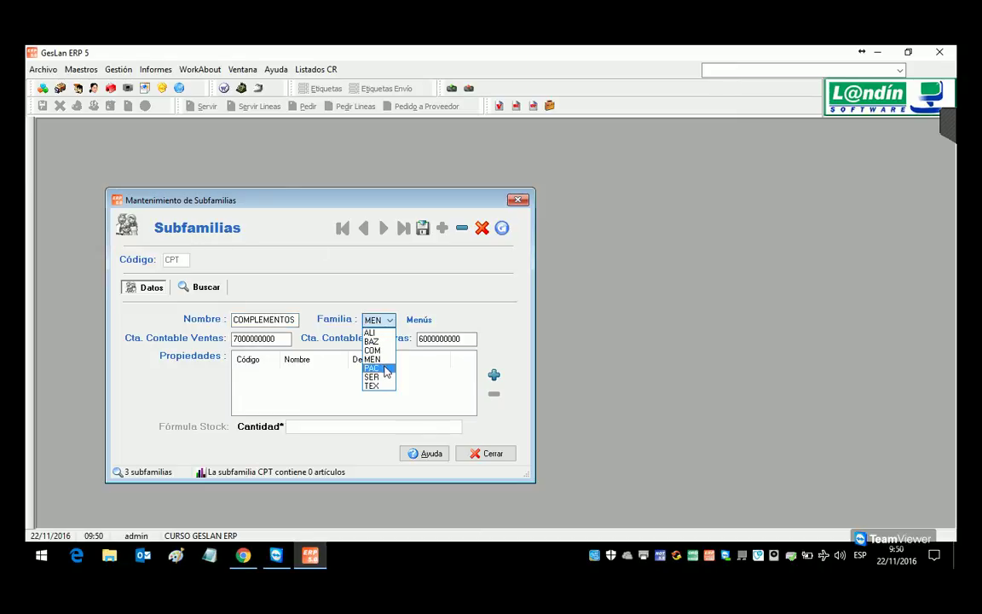
click(383, 385)
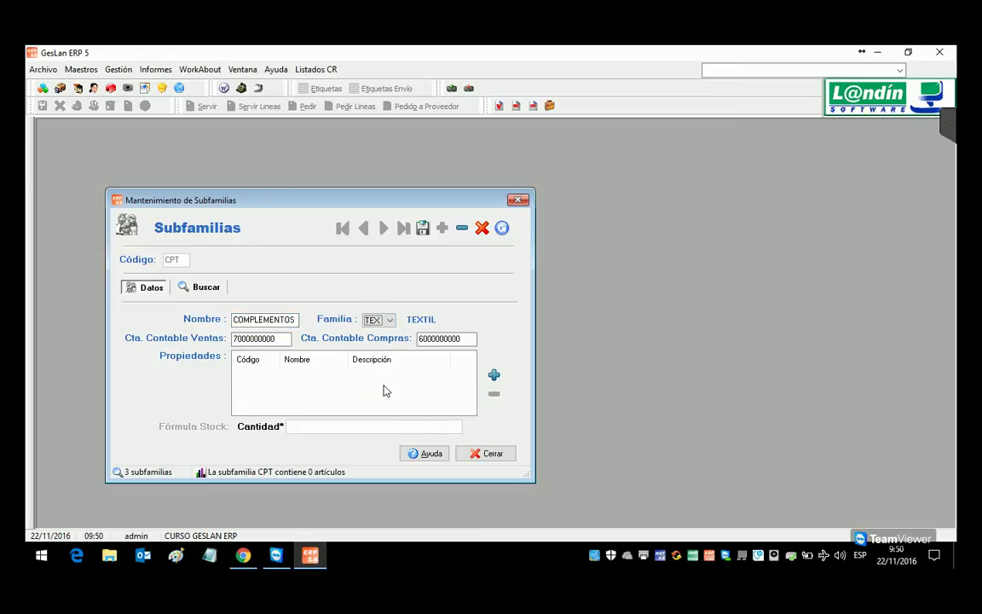
click(421, 232)
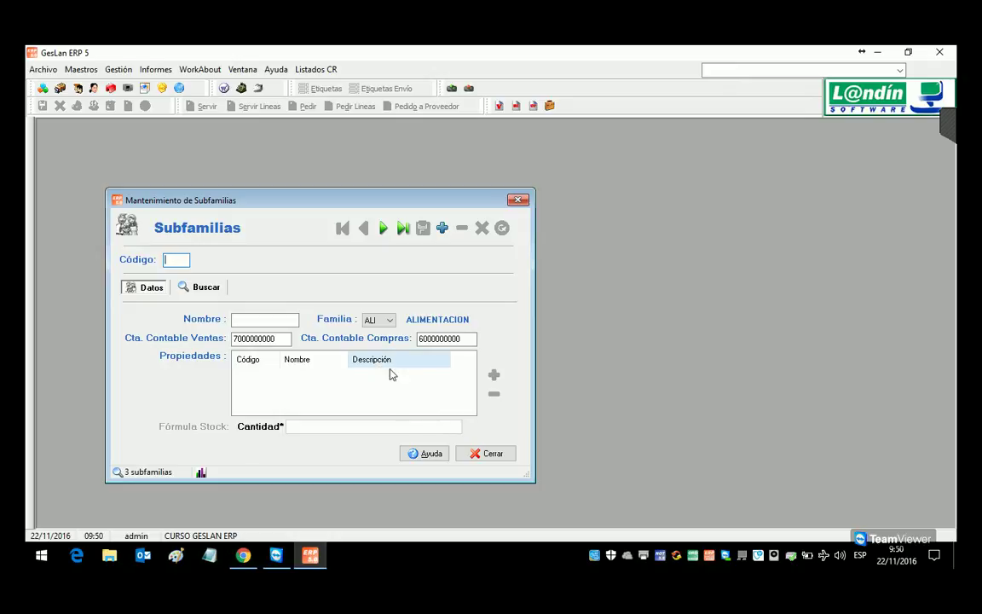
Step: Check the COMPLEMENTOS record in the subfamily list, then discard the edit
click(181, 287)
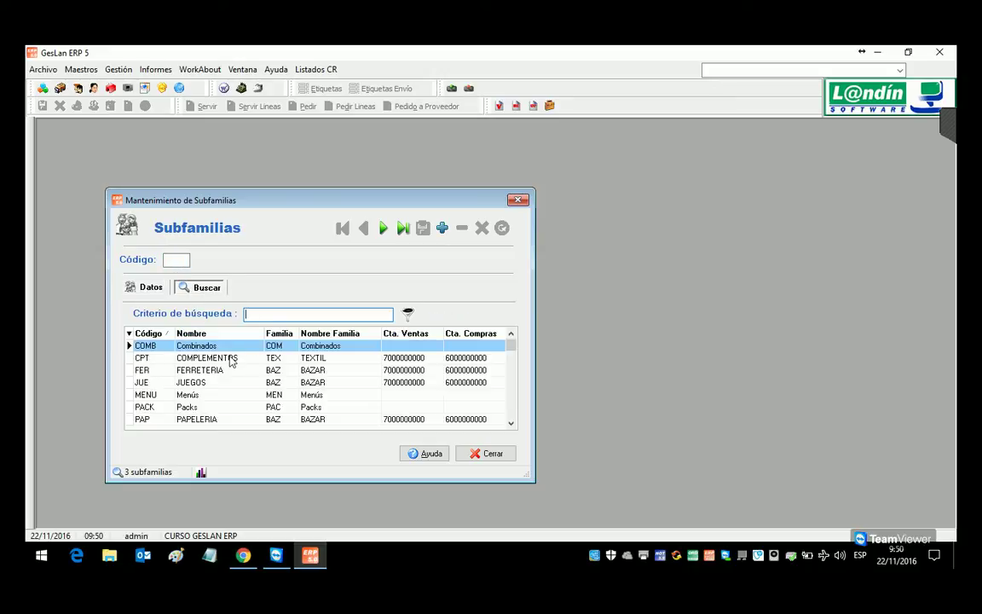
double_click(230, 362)
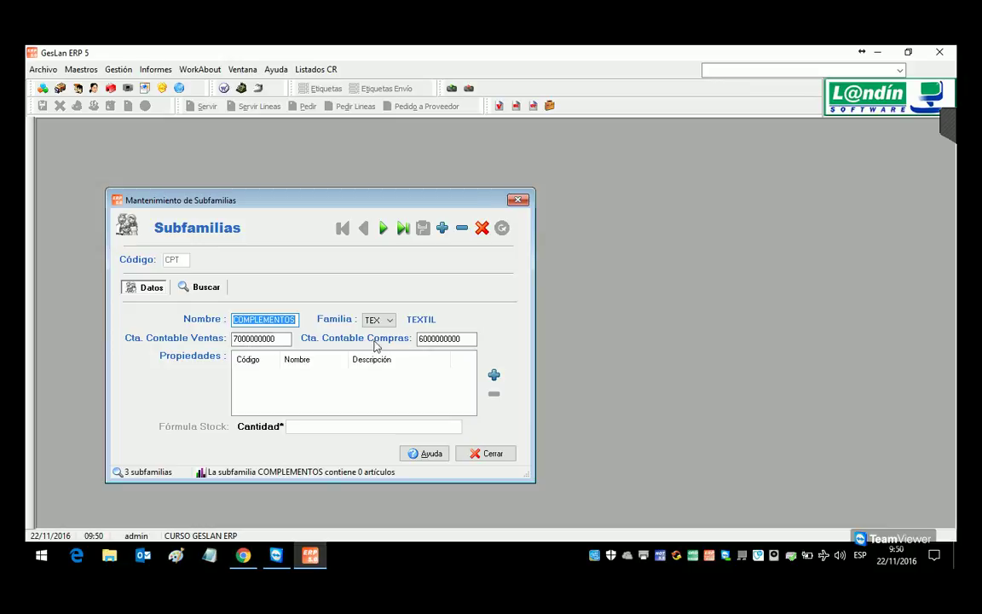
click(482, 230)
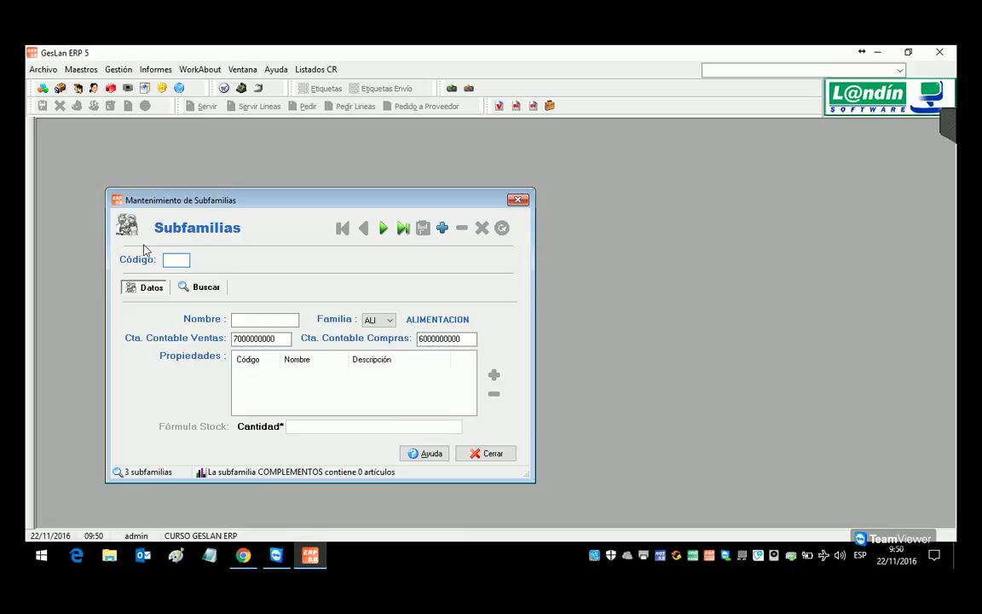
Step: Create subfamily MAN named MANTENIMIENTOS under family SERVICIOS and save it
text(MAN)
key(Return)
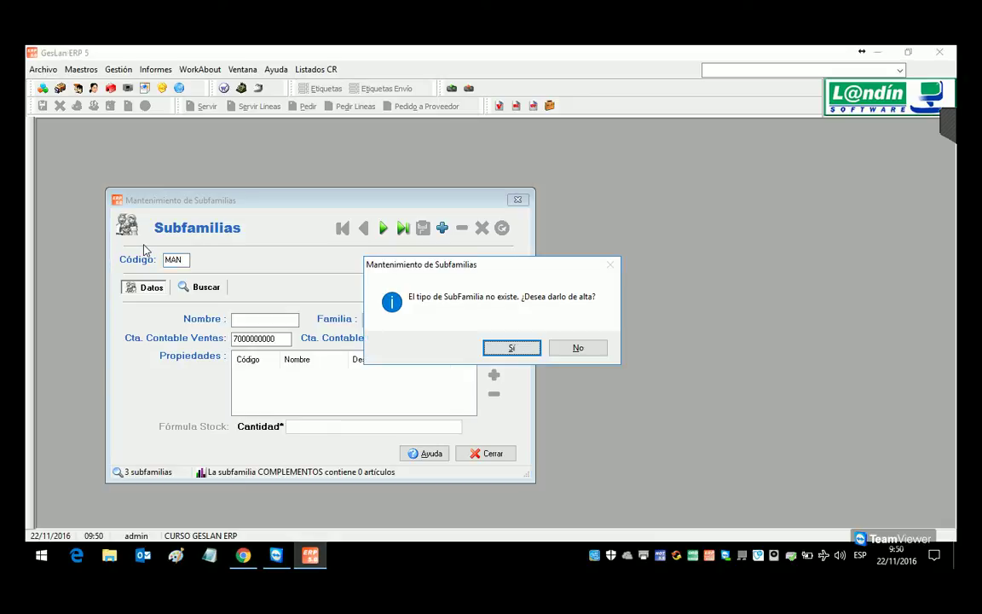
key(Return)
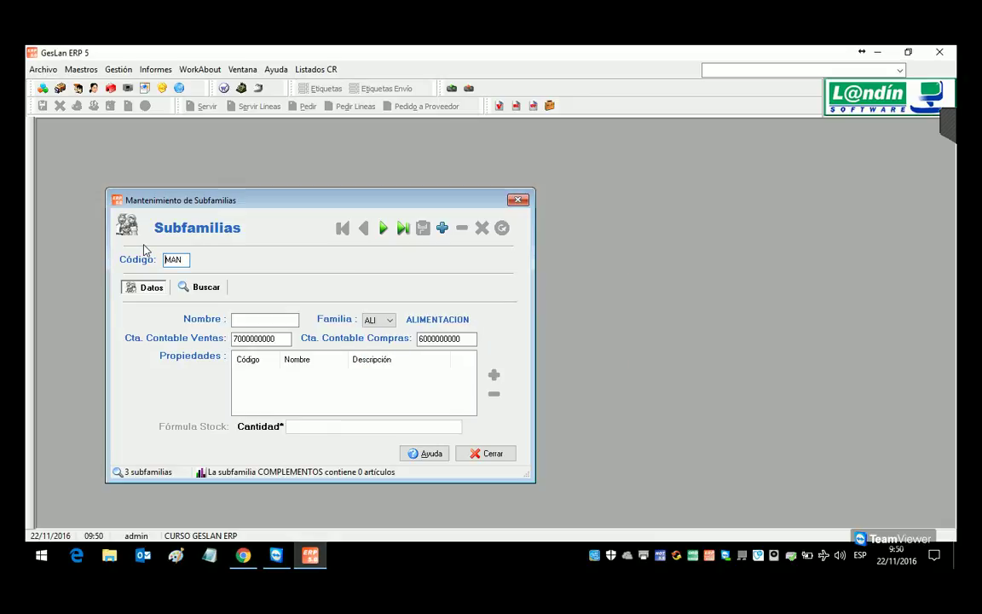
text(MANTEN)
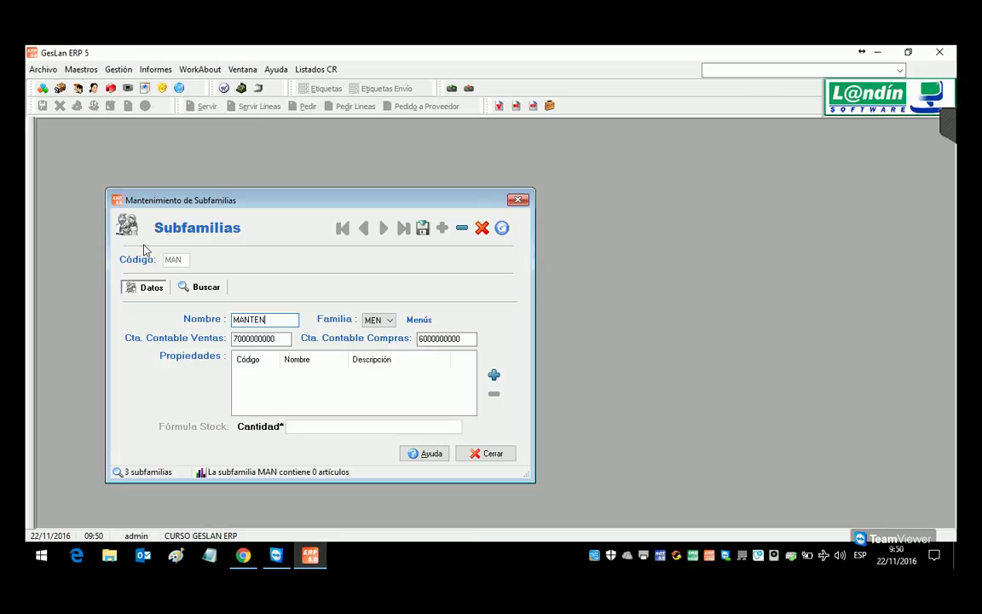
text(IMIENTOS)
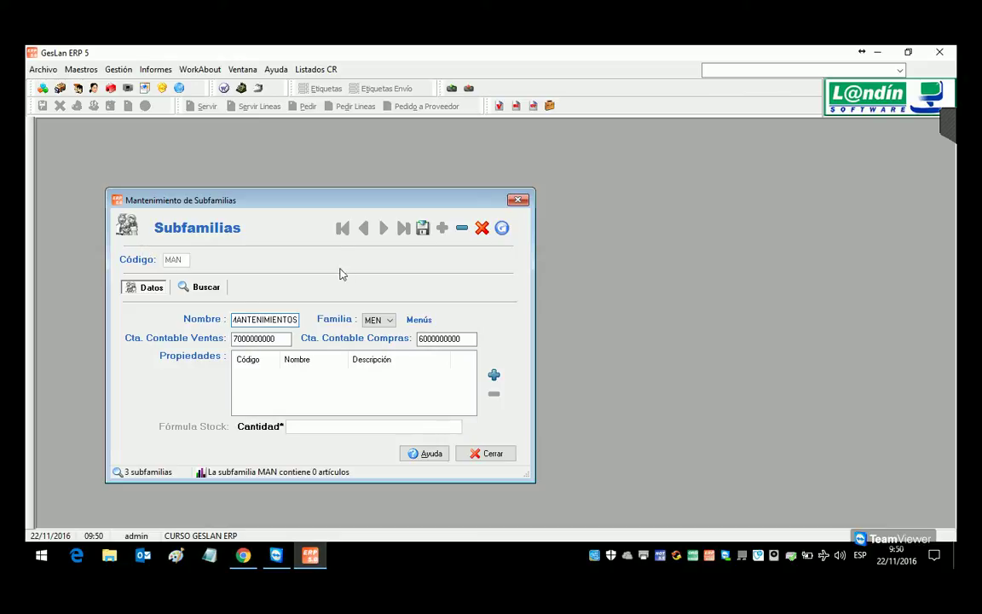
click(388, 320)
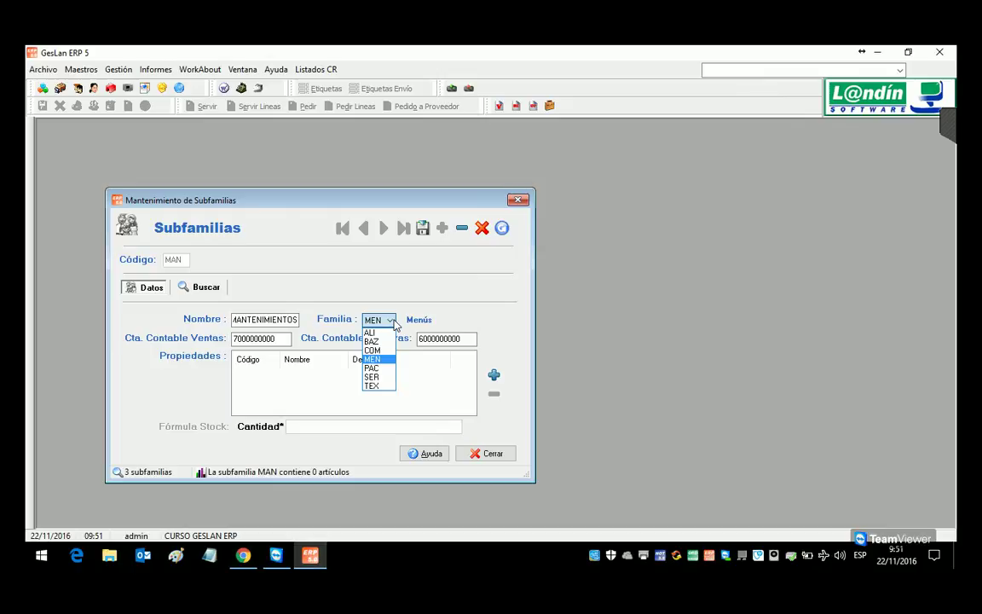
click(384, 381)
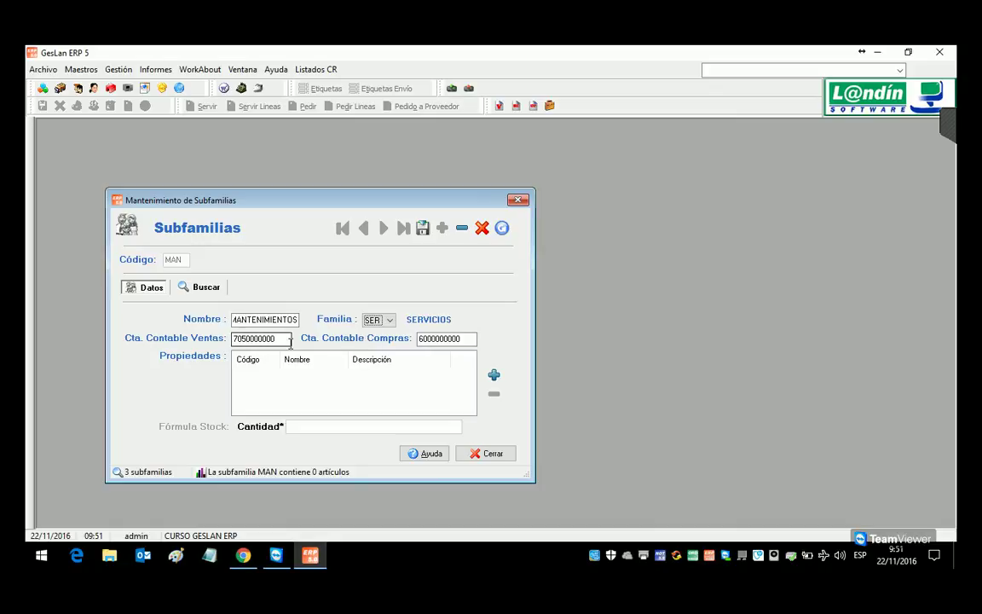
click(442, 228)
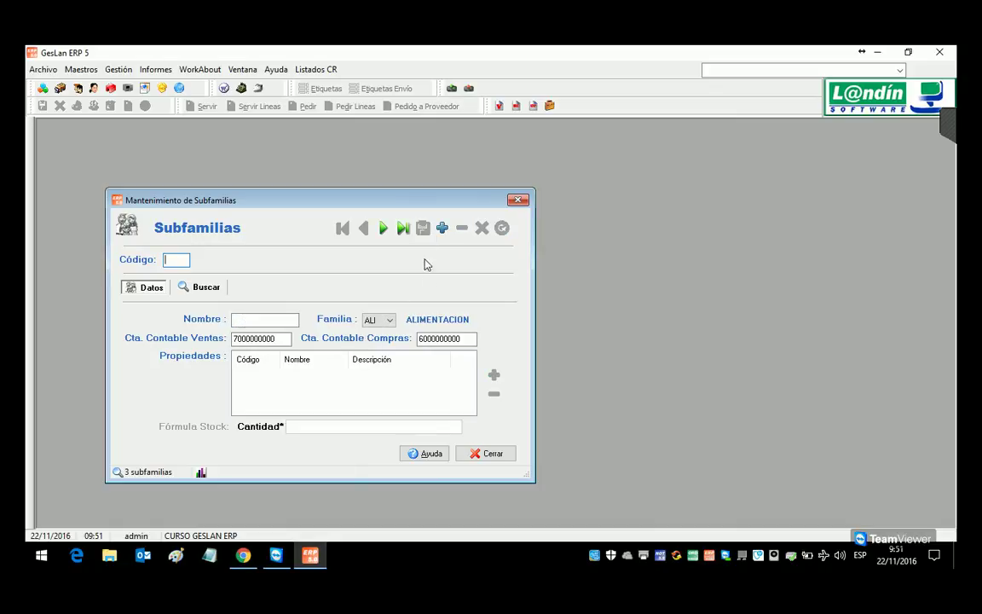
text(0SER)
key(Return)
key(Return)
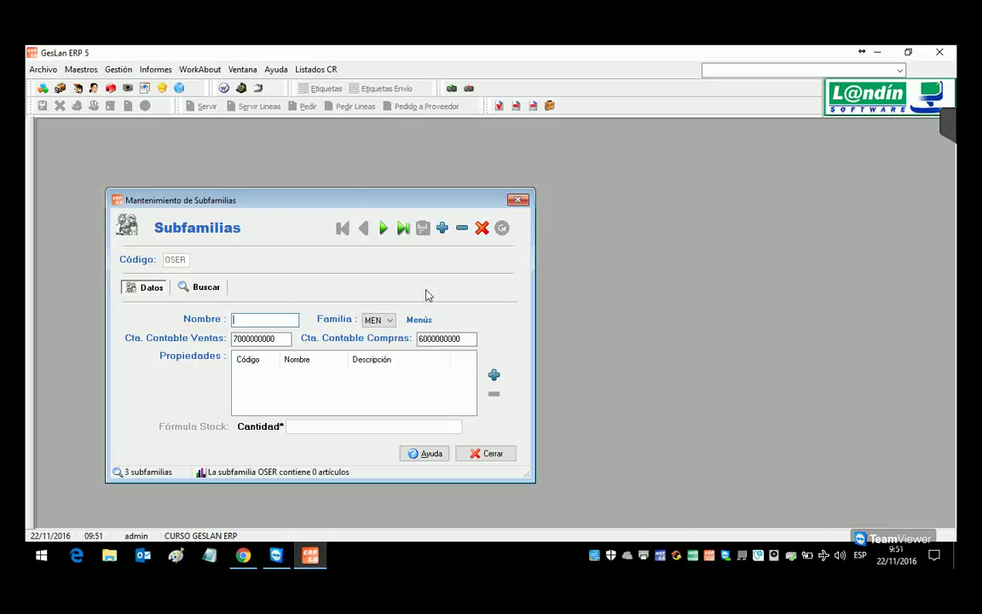
text(OTROS SERVICIOS)
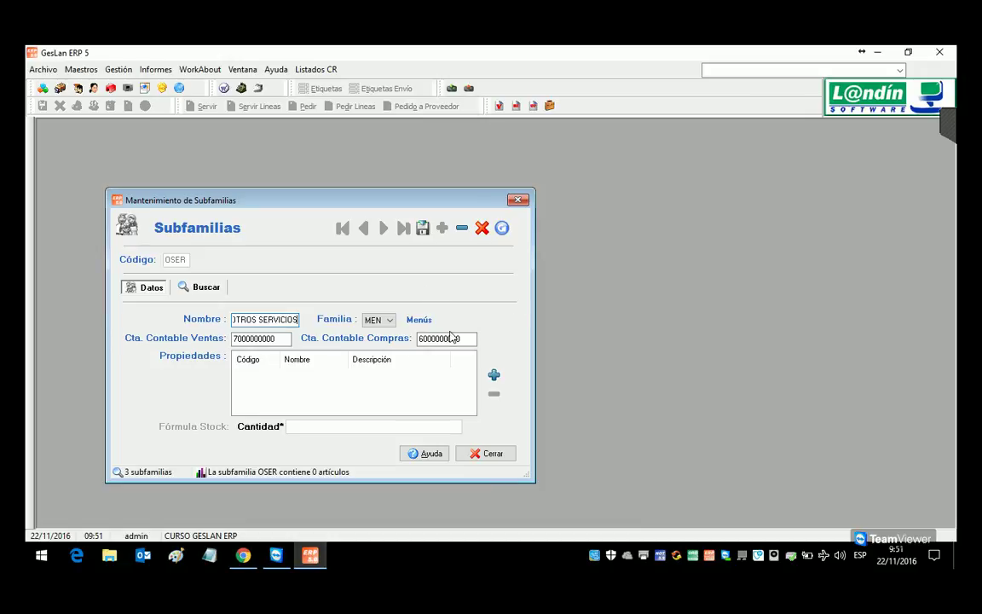
click(389, 320)
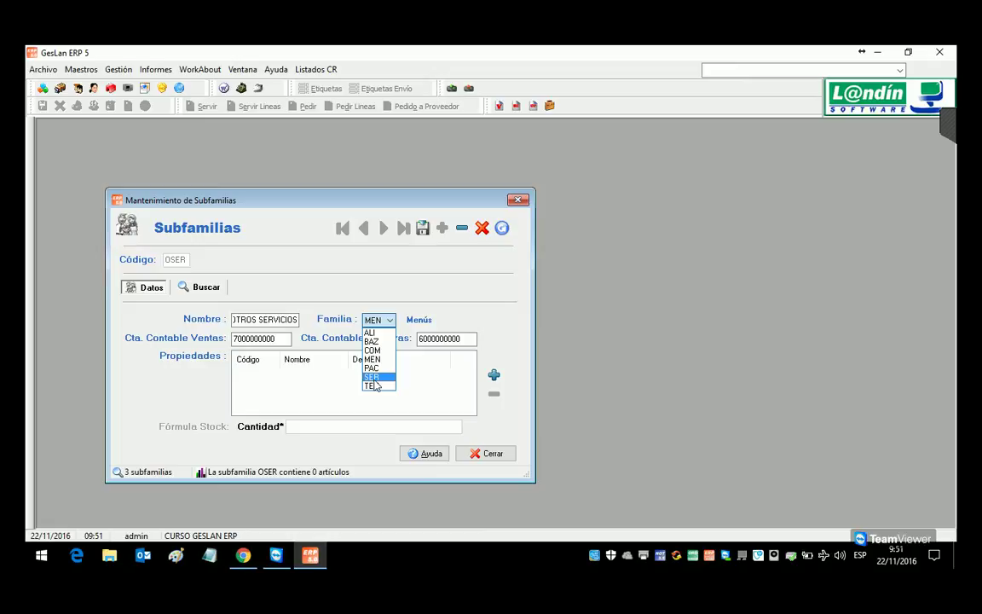
click(374, 377)
click(244, 338)
text(5)
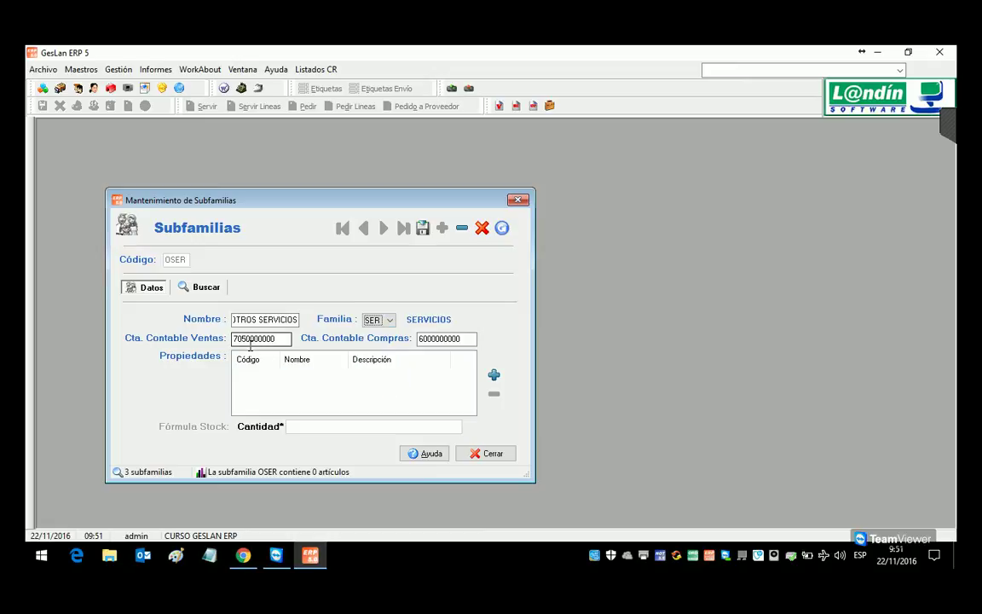
drag(267, 339, 285, 343)
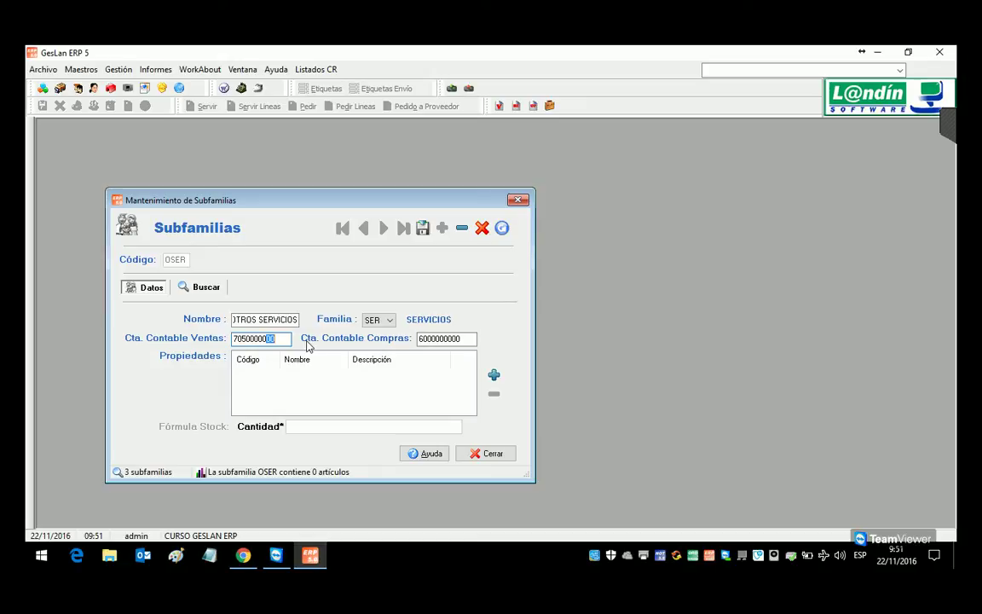
text(10)
key(Tab)
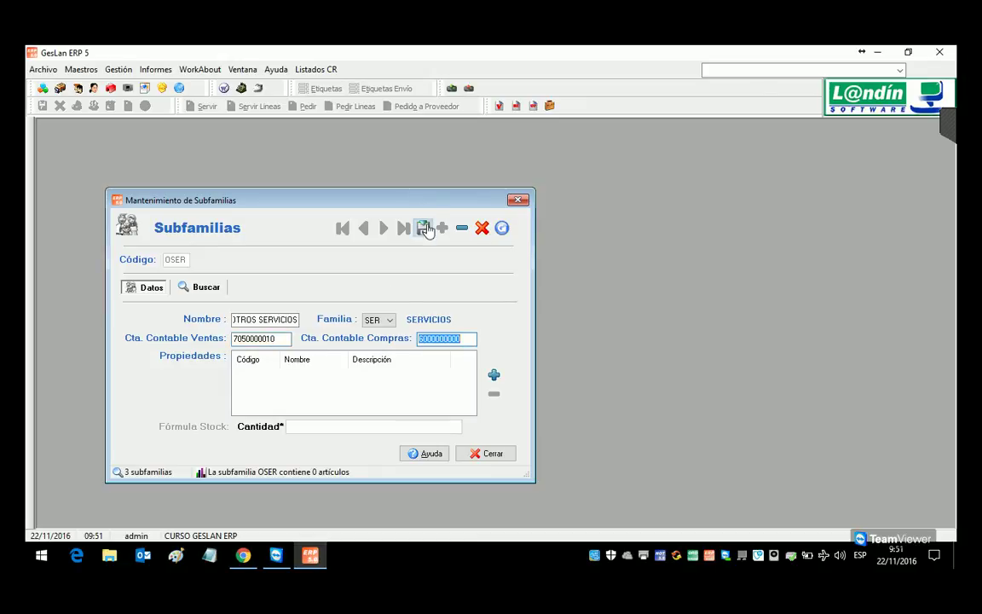
click(424, 228)
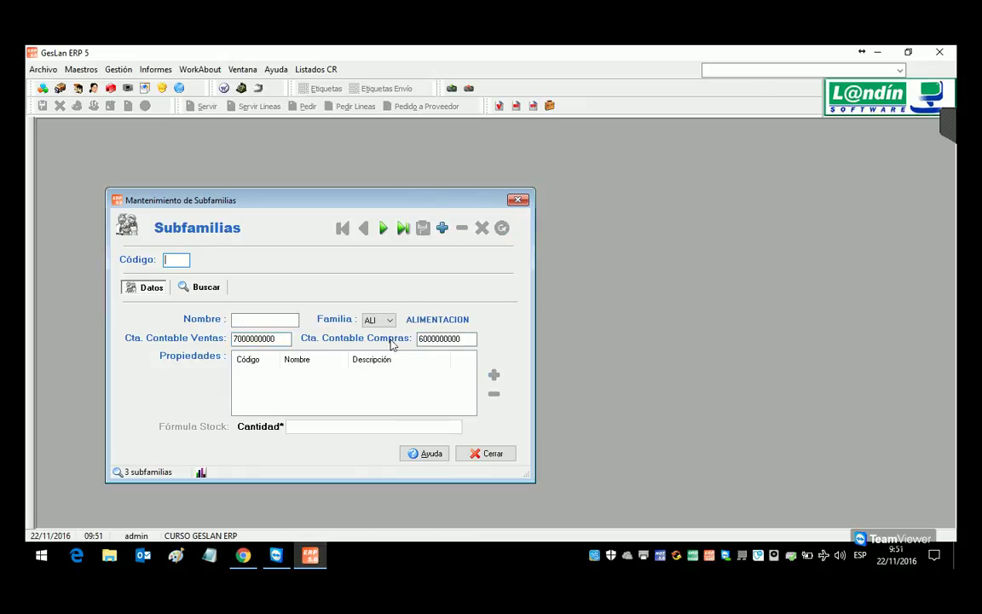
Step: Browse the subfamily list sorted by family, stepping through the MAN and OSER rows
click(201, 288)
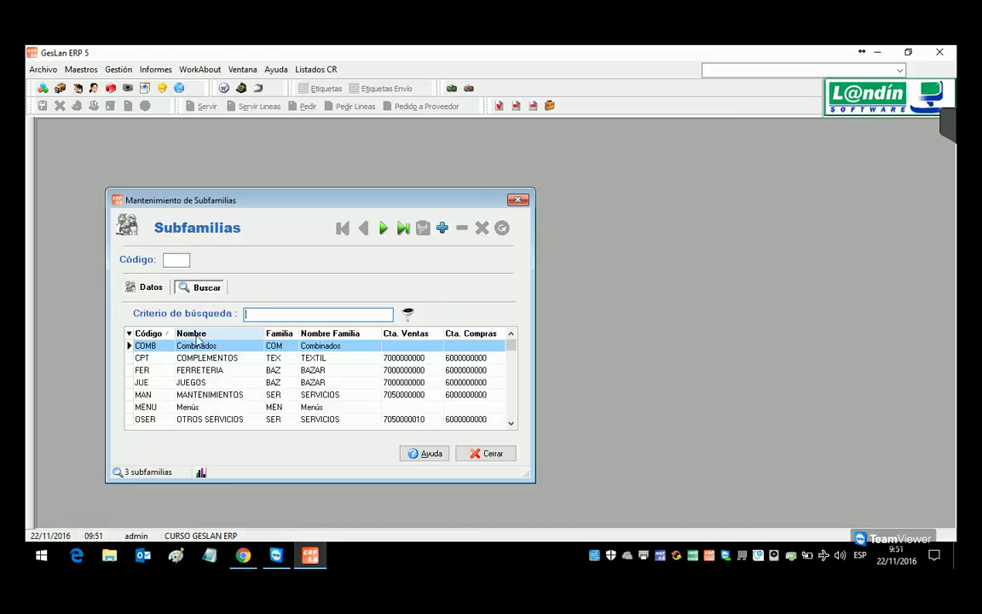
click(279, 334)
click(279, 334)
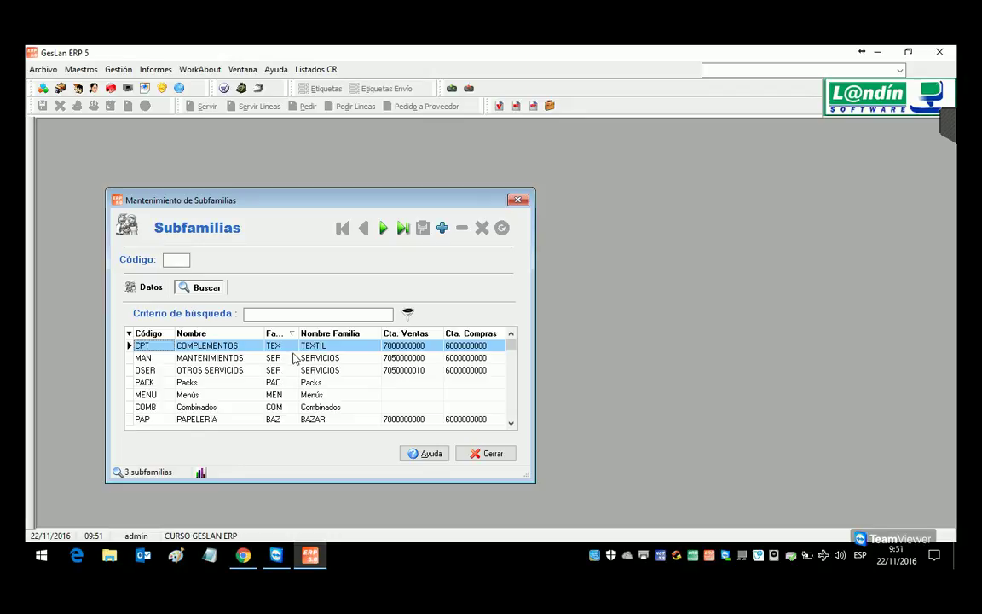
click(293, 358)
click(404, 368)
click(404, 358)
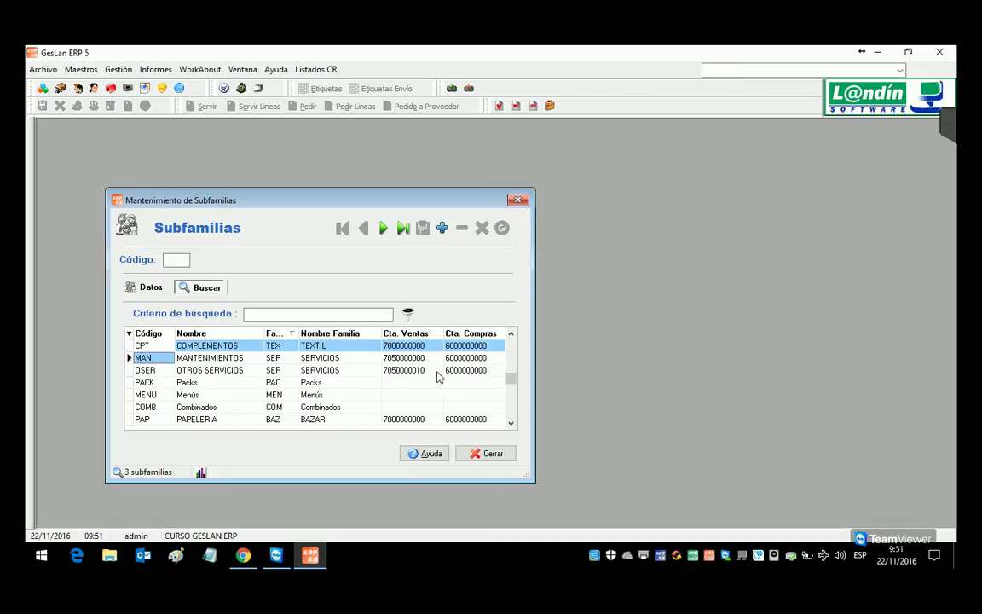
key(Down)
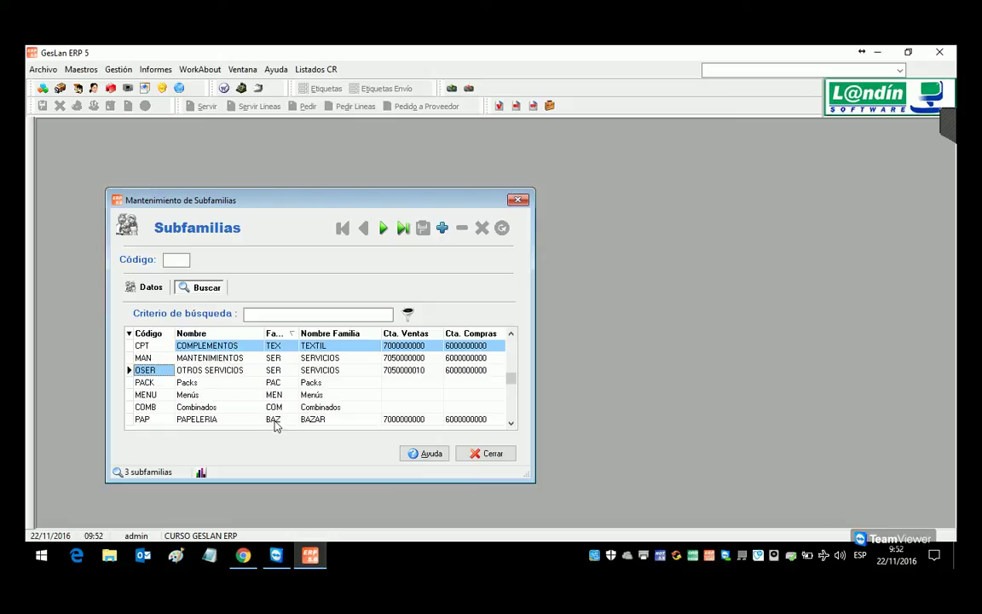
click(273, 335)
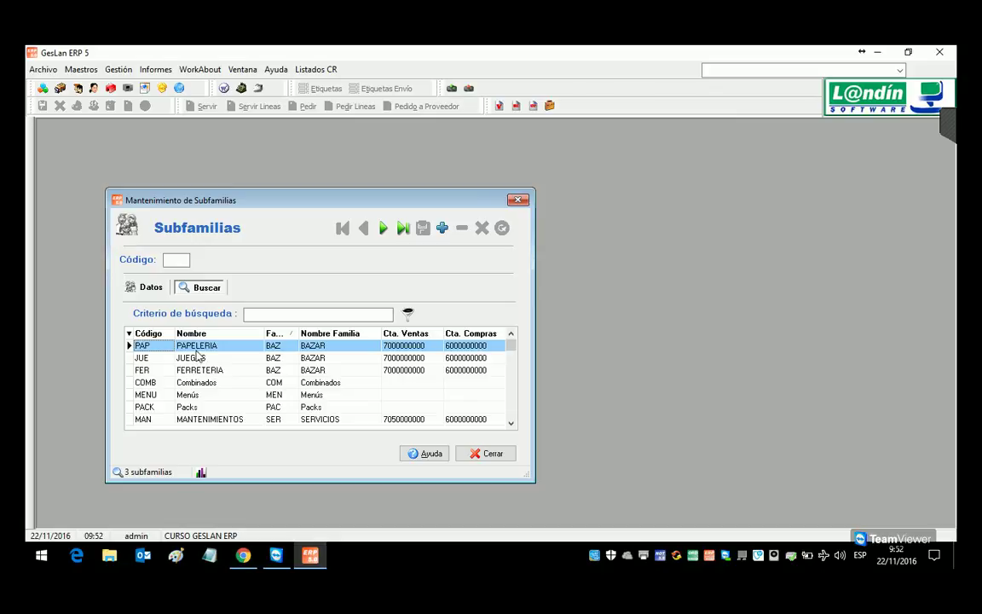
Step: Open the FERRETERIA subfamily record, then close the subfamily maintenance window
click(151, 290)
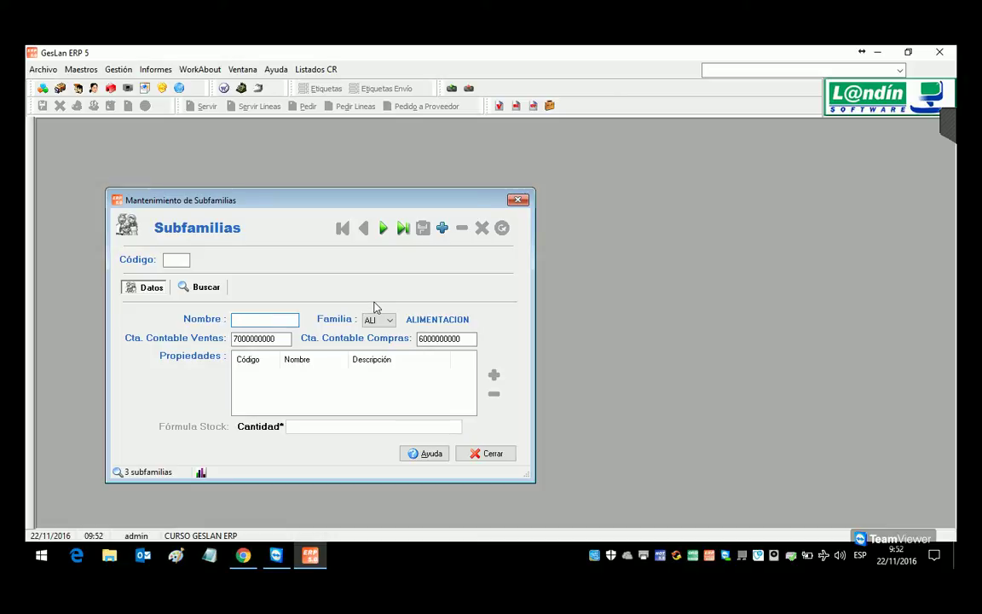
click(167, 72)
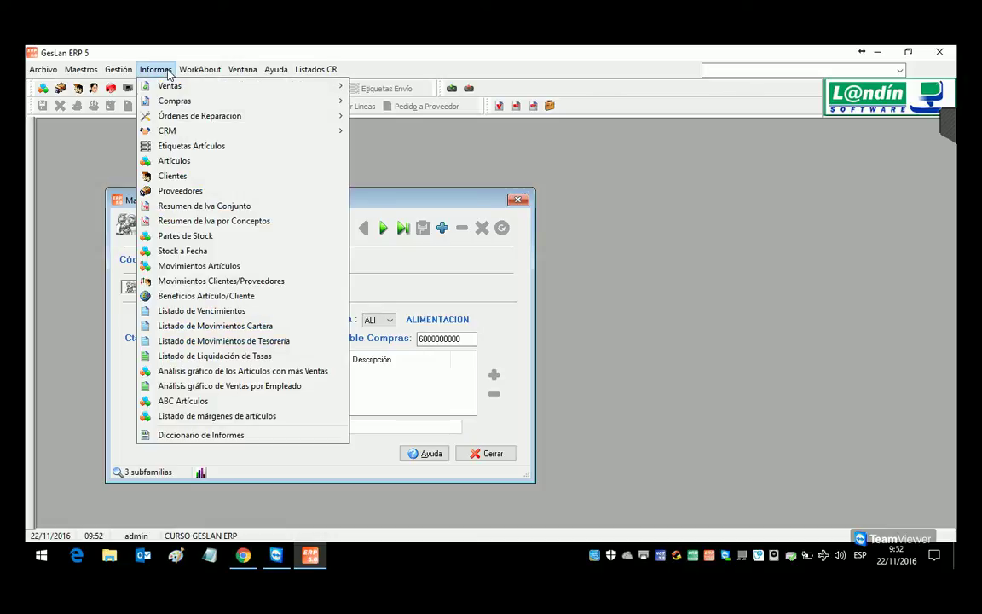
click(430, 298)
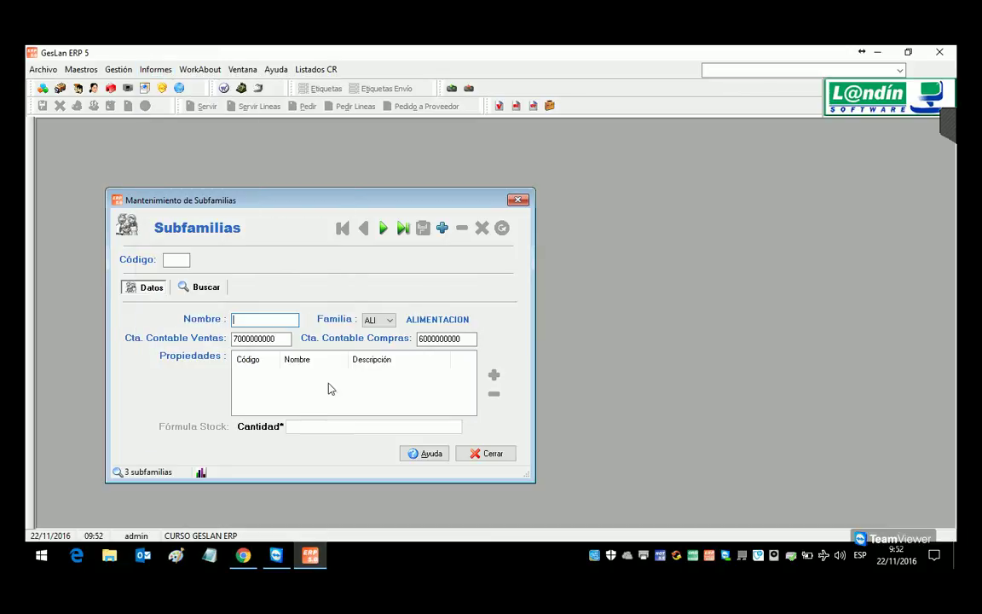
click(208, 290)
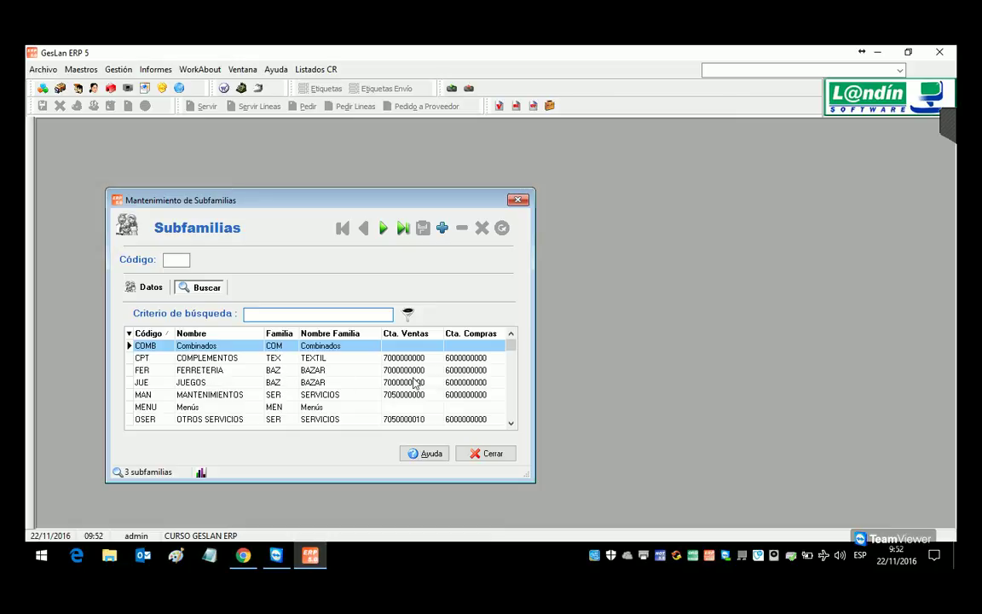
double_click(488, 371)
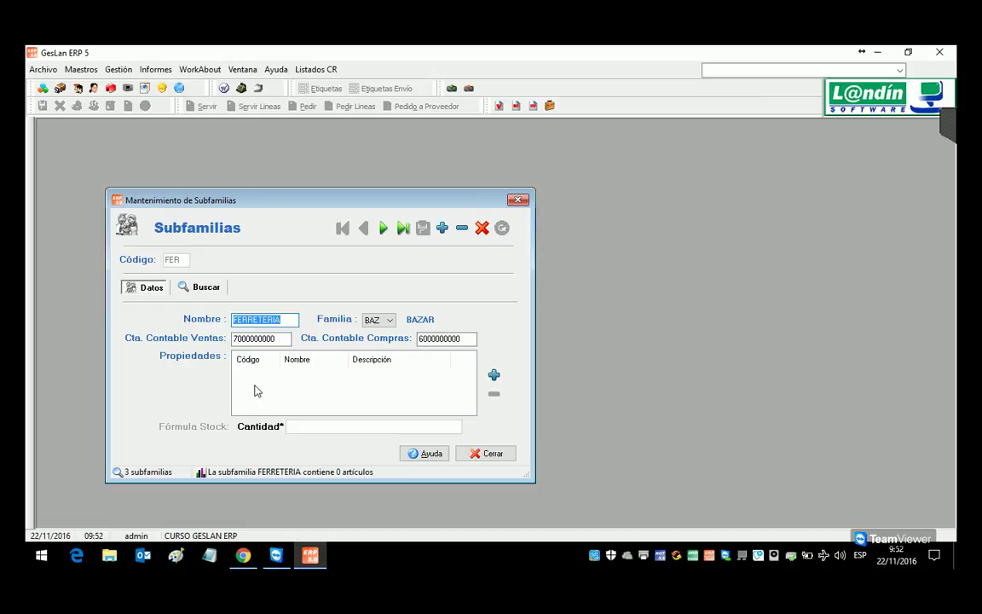
click(518, 200)
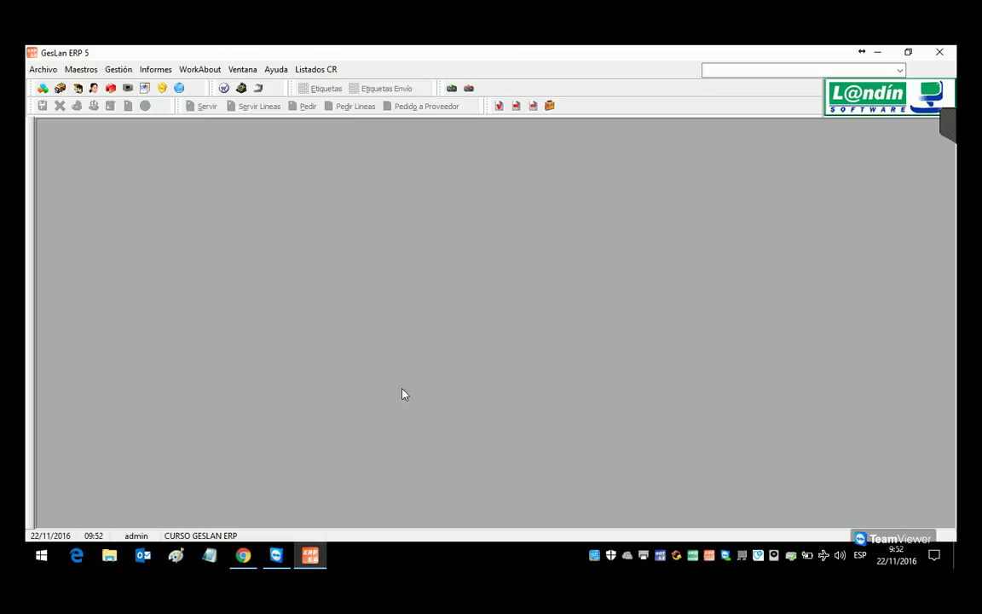
click(947, 124)
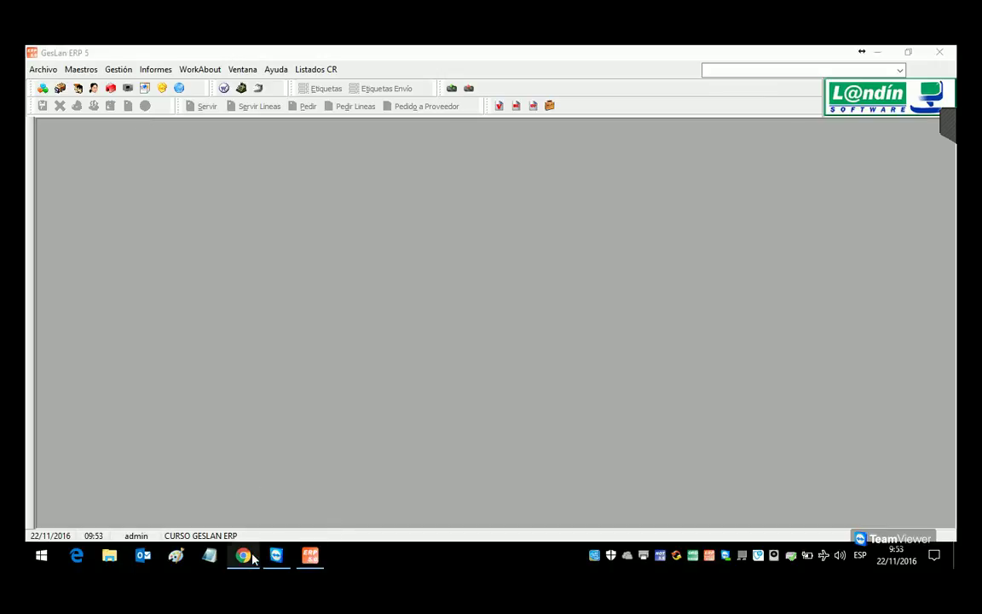
mouse_move(247, 554)
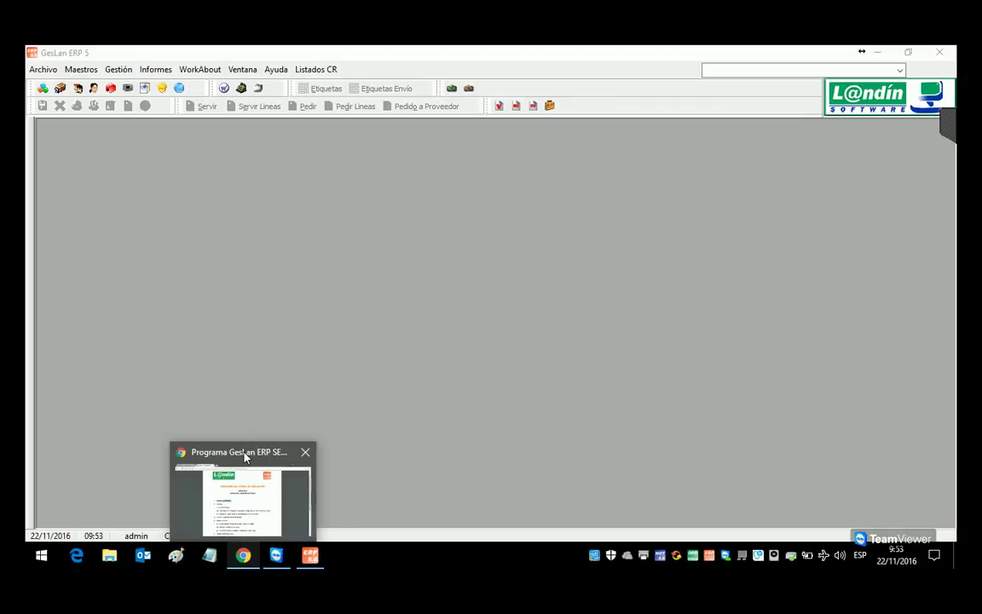
click(245, 457)
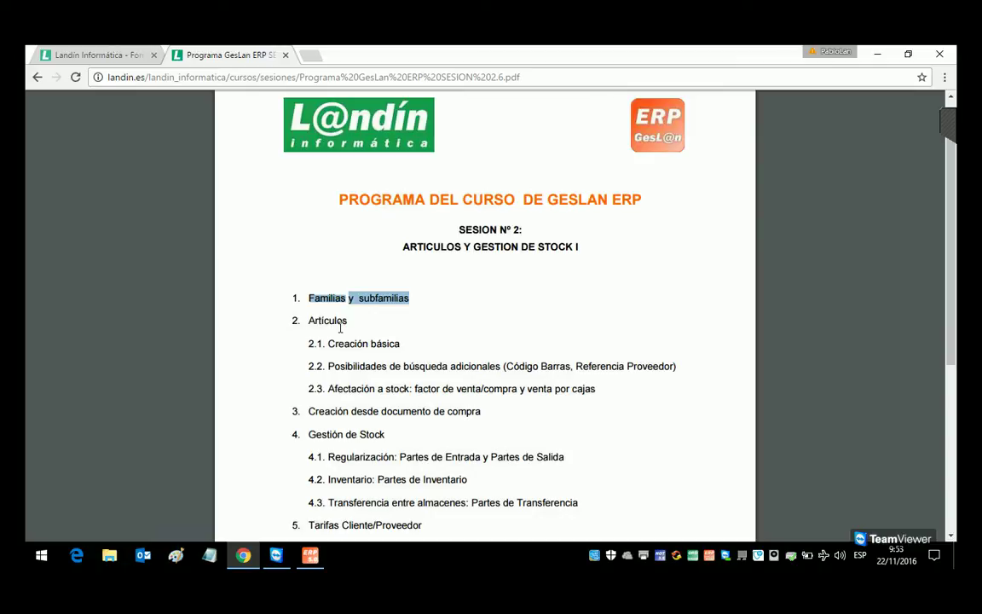
click(318, 558)
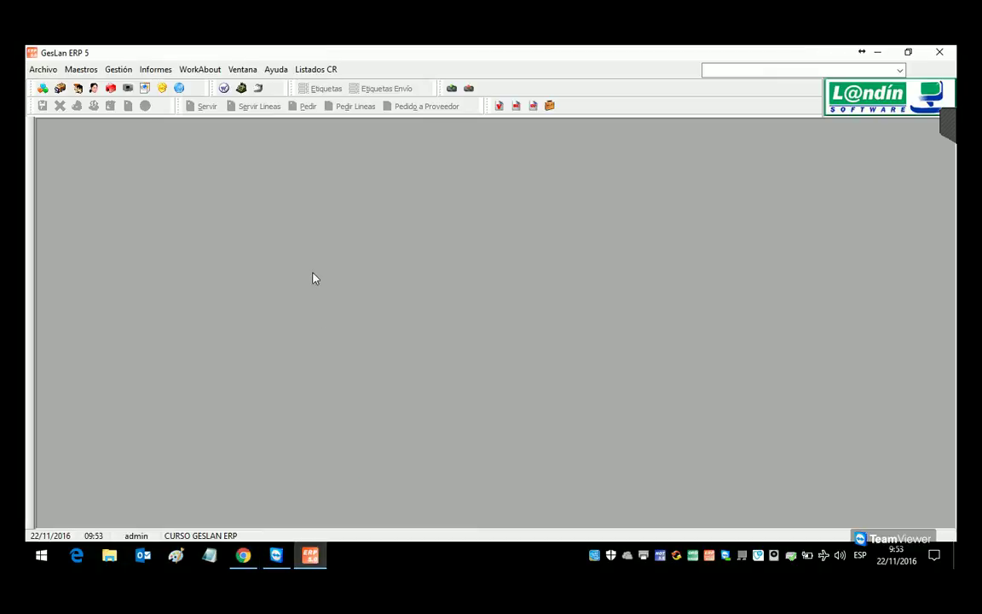
Step: In Configuración's General tab, set Número de decimales en precios to 4
click(44, 69)
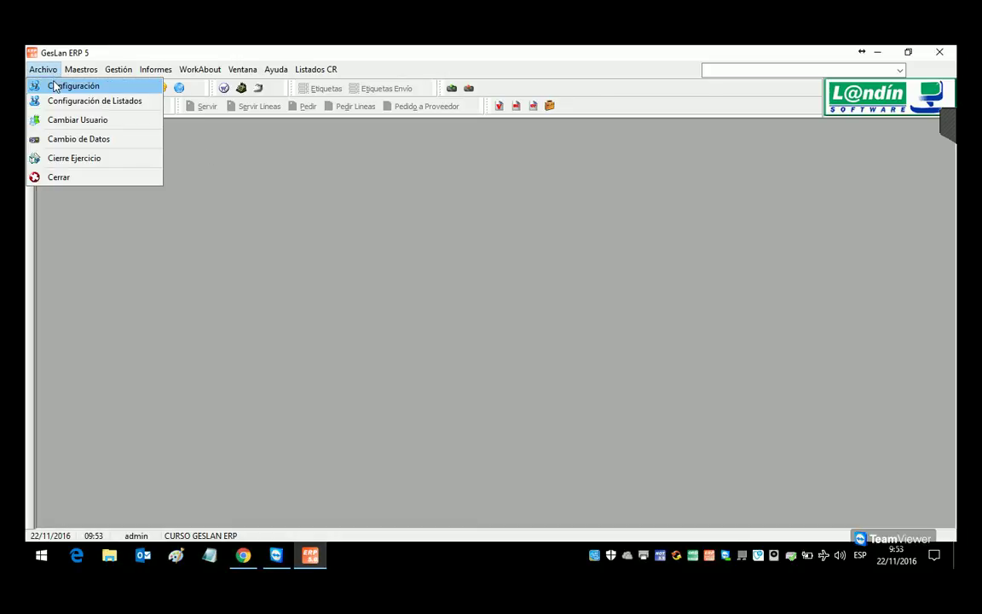
click(53, 86)
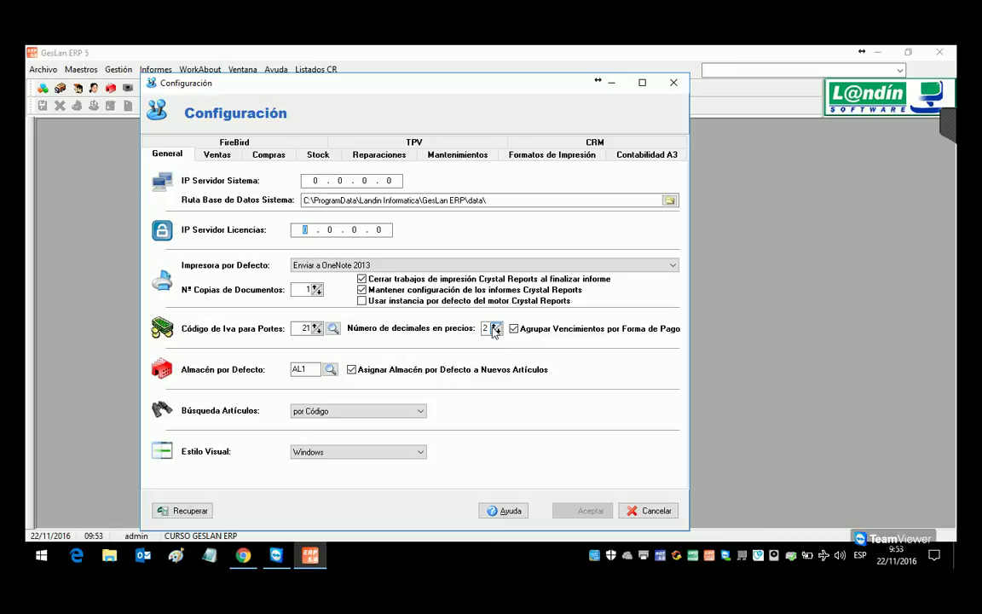
double_click(494, 326)
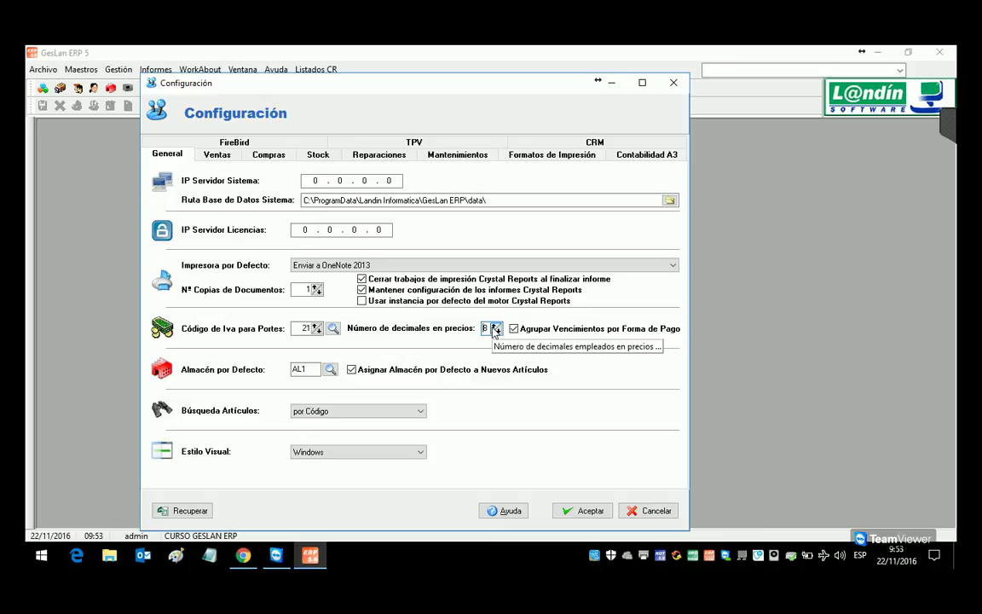
double_click(497, 331)
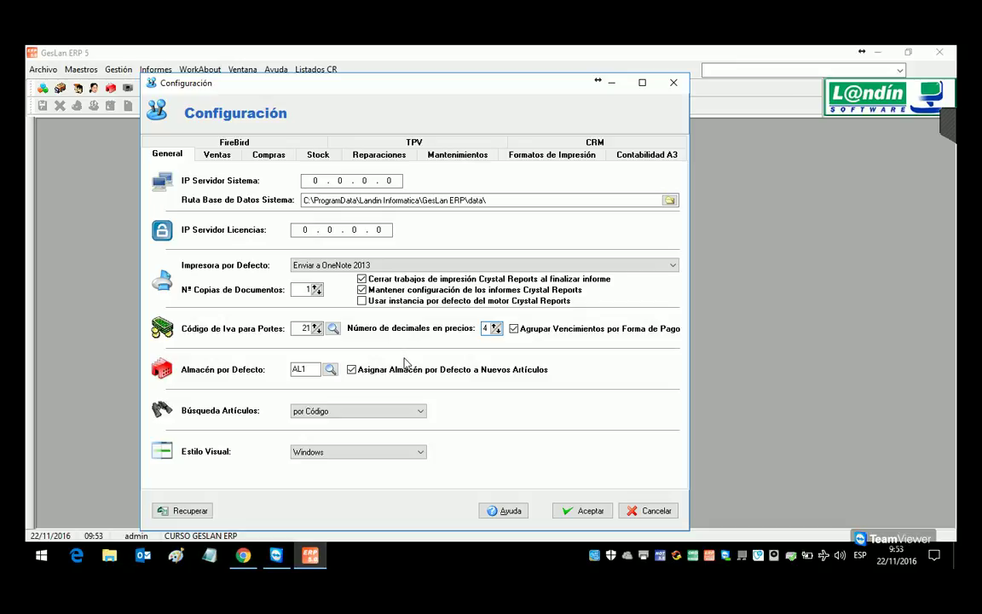
click(495, 324)
click(496, 325)
click(495, 325)
click(496, 332)
click(497, 332)
click(496, 332)
click(497, 332)
click(496, 332)
click(496, 332)
click(497, 332)
click(495, 325)
click(497, 332)
Step: On the Ventas settings, uncheck Iva Incluido en Precios
click(214, 157)
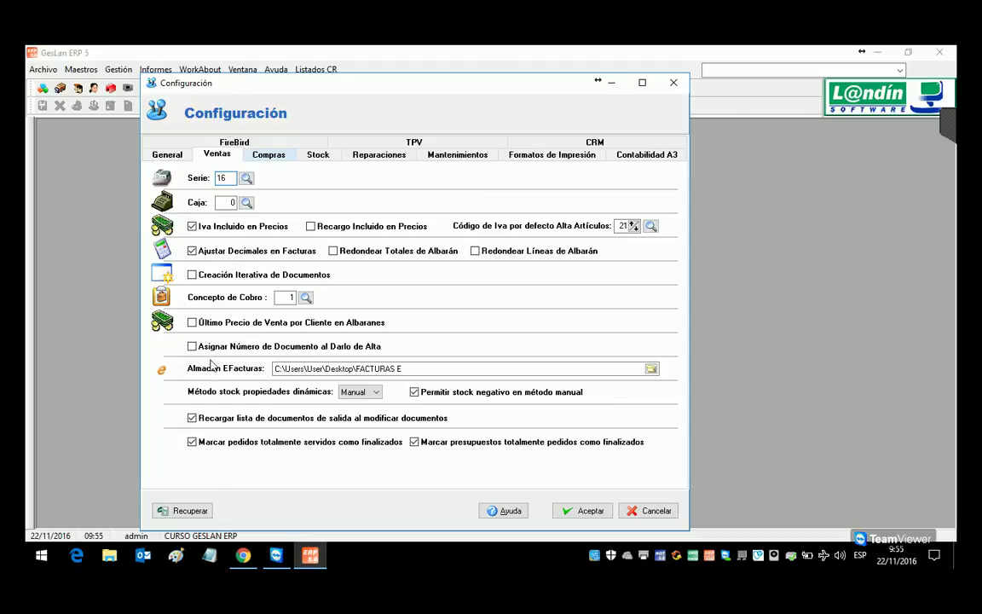
key(ctrl+shift+Tab)
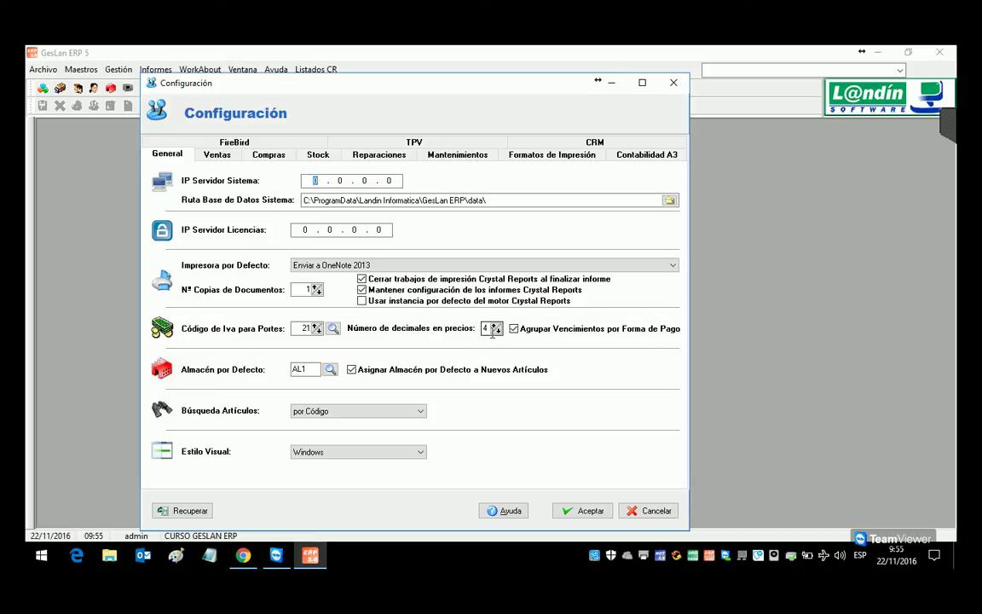
click(216, 154)
click(263, 158)
click(218, 156)
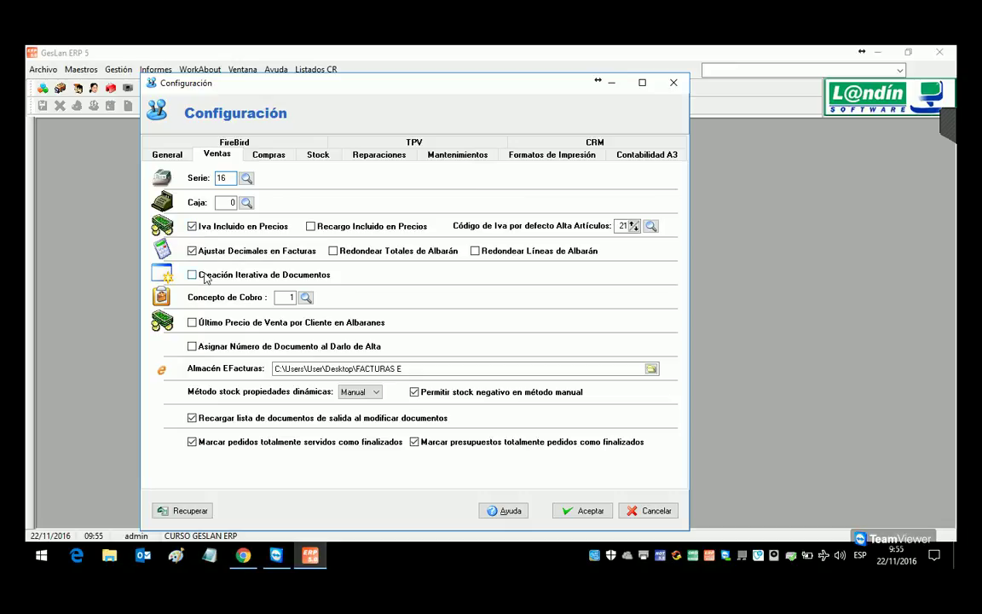
click(191, 225)
click(193, 228)
click(193, 225)
click(193, 225)
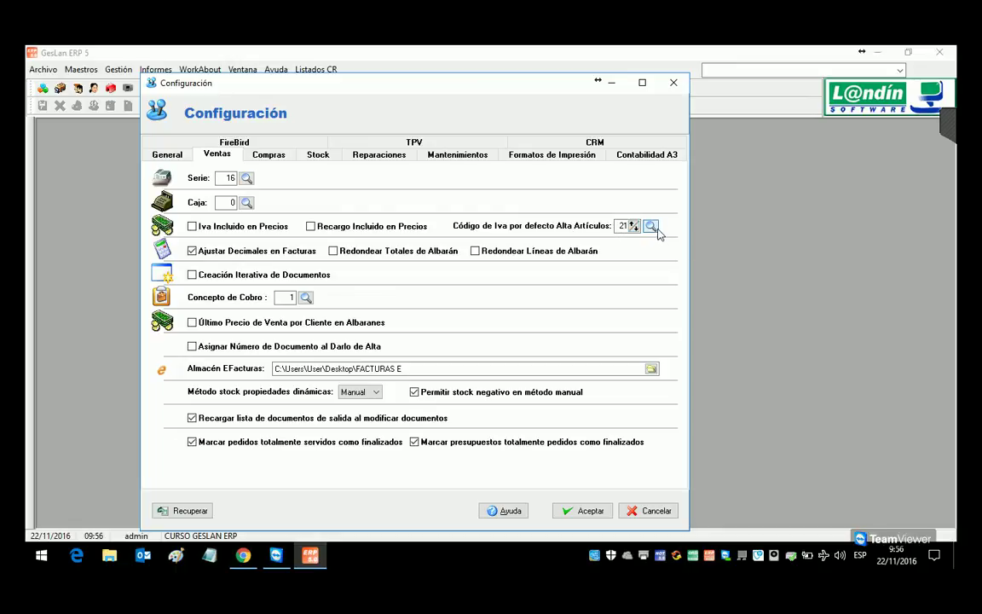
Step: Set the default IVA code for new articles to 21
click(650, 226)
double_click(456, 297)
click(651, 227)
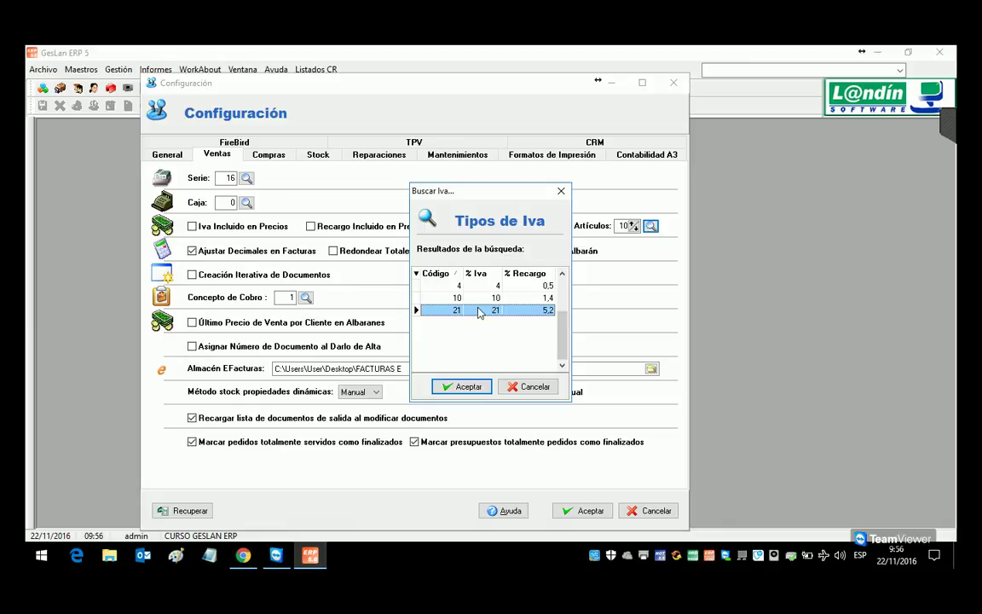
double_click(473, 309)
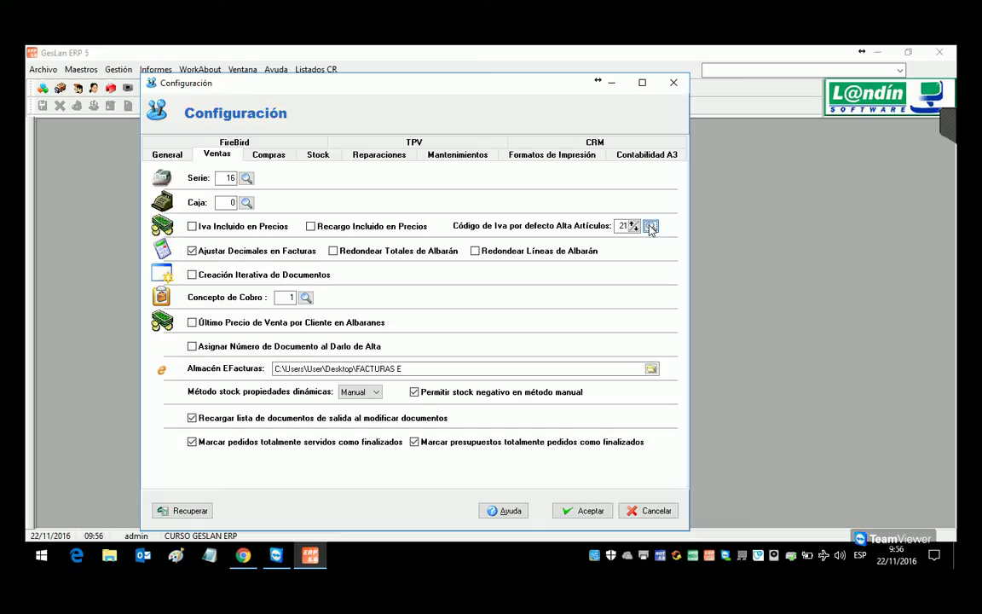
Step: Review the Compras and General settings and accept the configuration changes
click(263, 158)
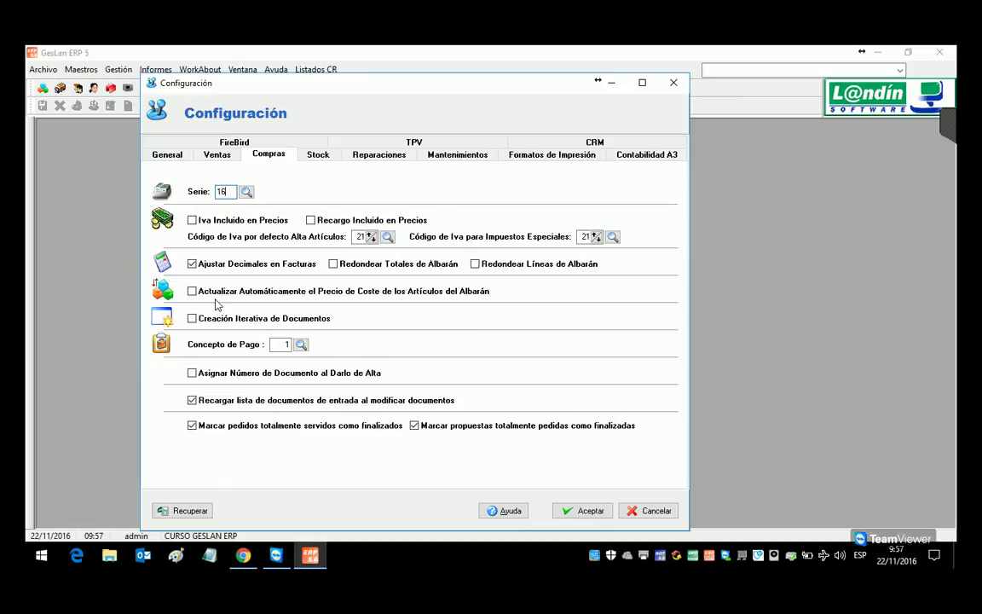
click(214, 156)
click(163, 151)
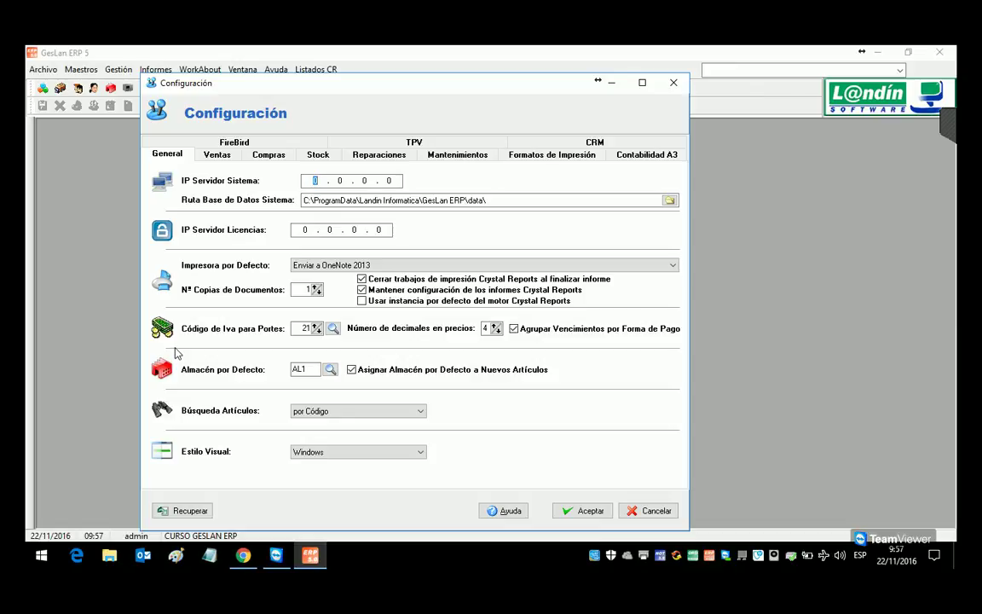
click(584, 512)
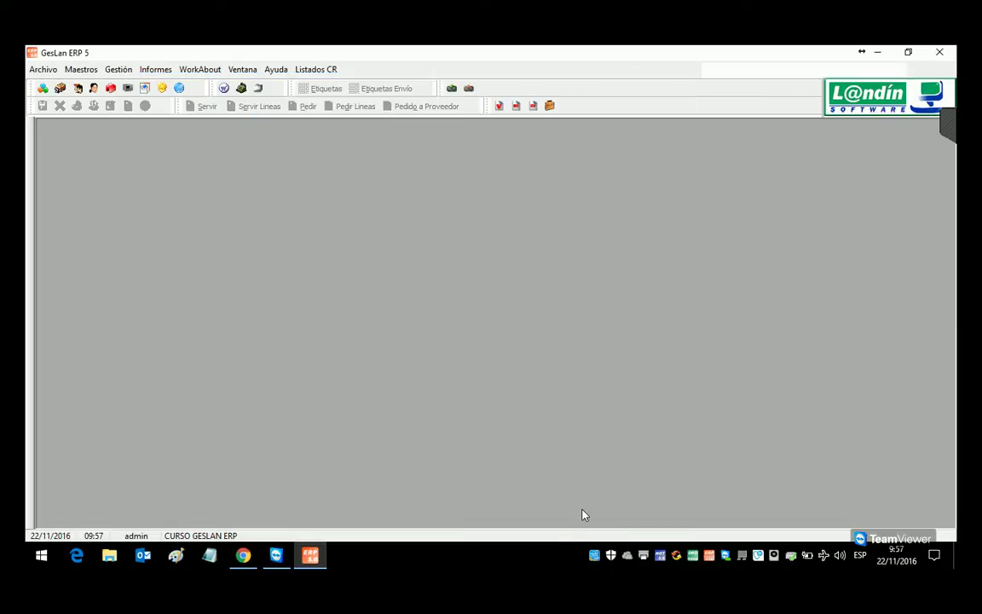
click(83, 73)
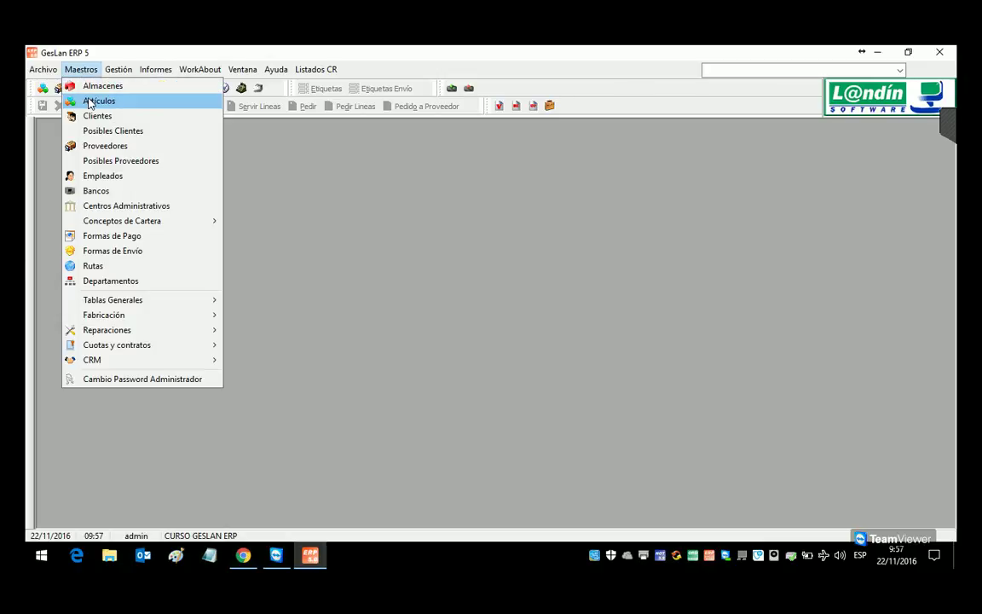
Step: In Artículos, start a new article, declining code 1, and enter code SUB001
click(83, 96)
drag(187, 183, 202, 135)
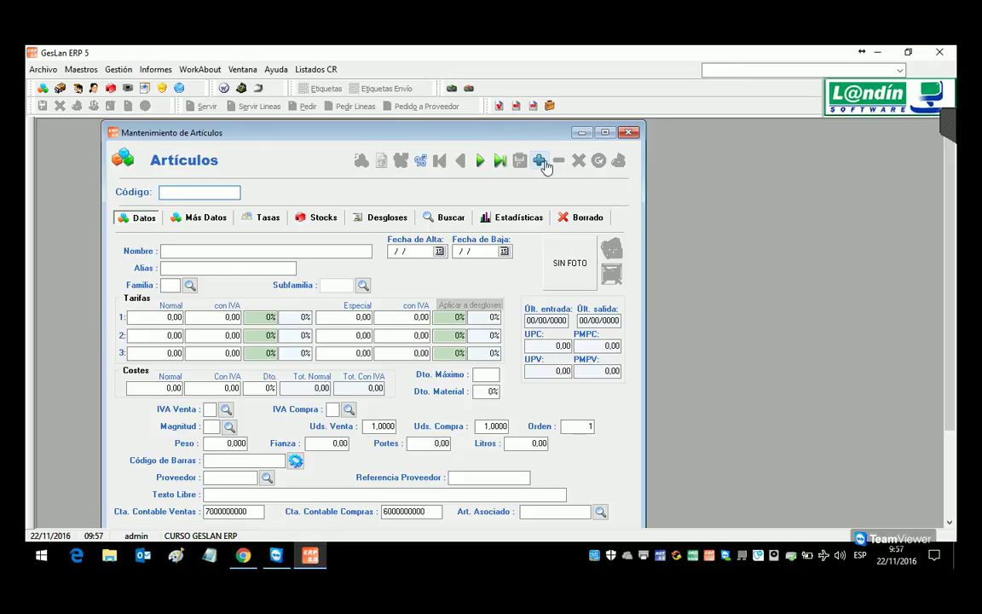
click(541, 162)
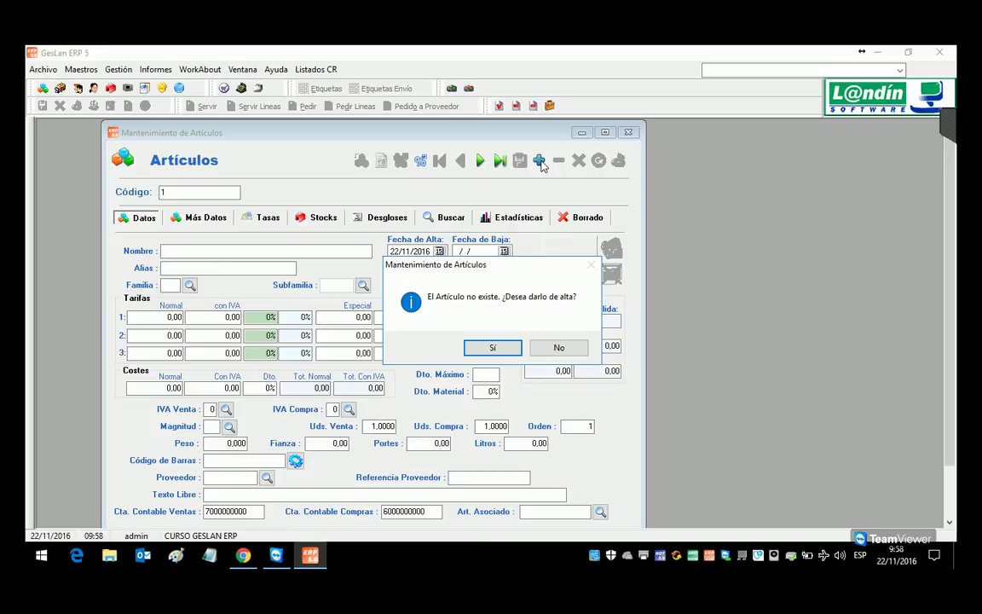
click(549, 347)
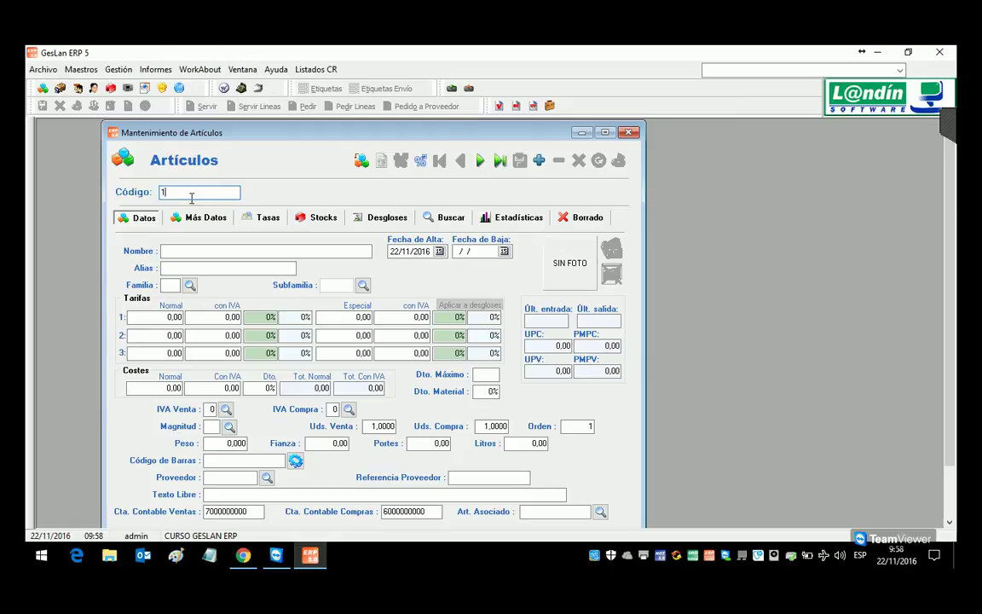
key(BackSpace)
text(SUB)
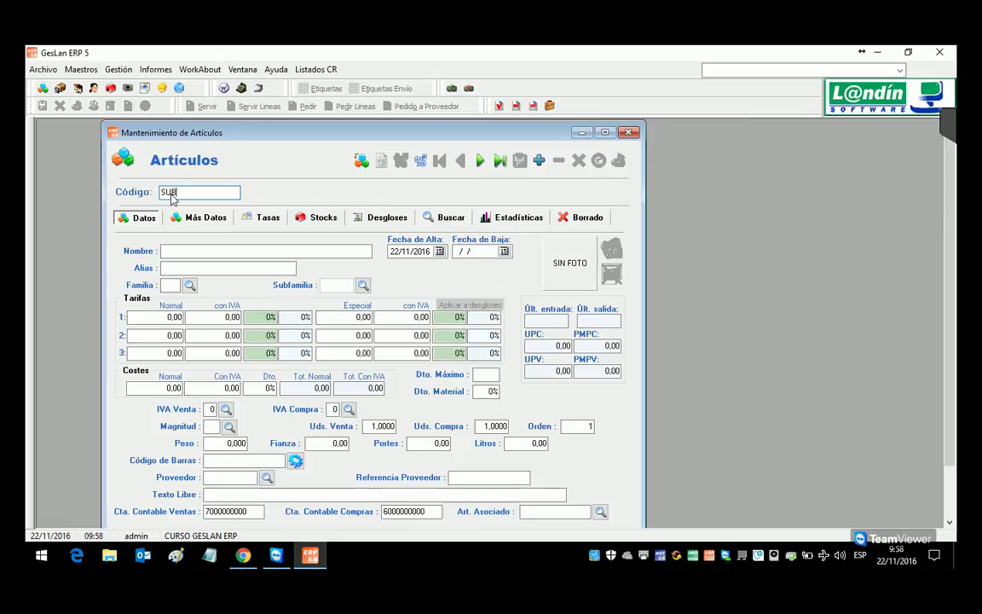
text(001)
key(Return)
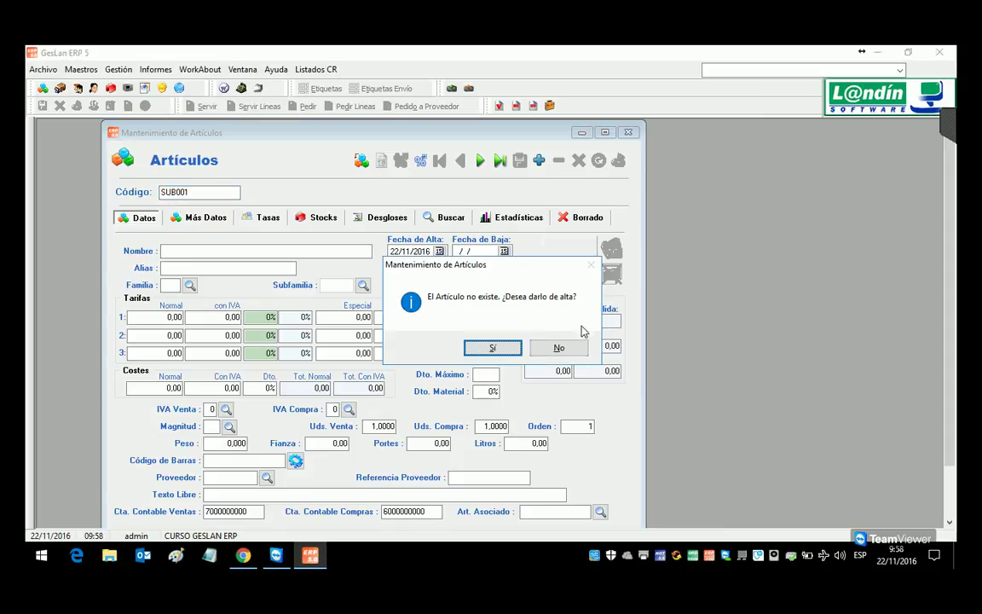
Step: Create article SUB001 'SUBRAYADOR AMARILLO' in family BAZAR and subfamily PAPELERIA, and save it
click(495, 347)
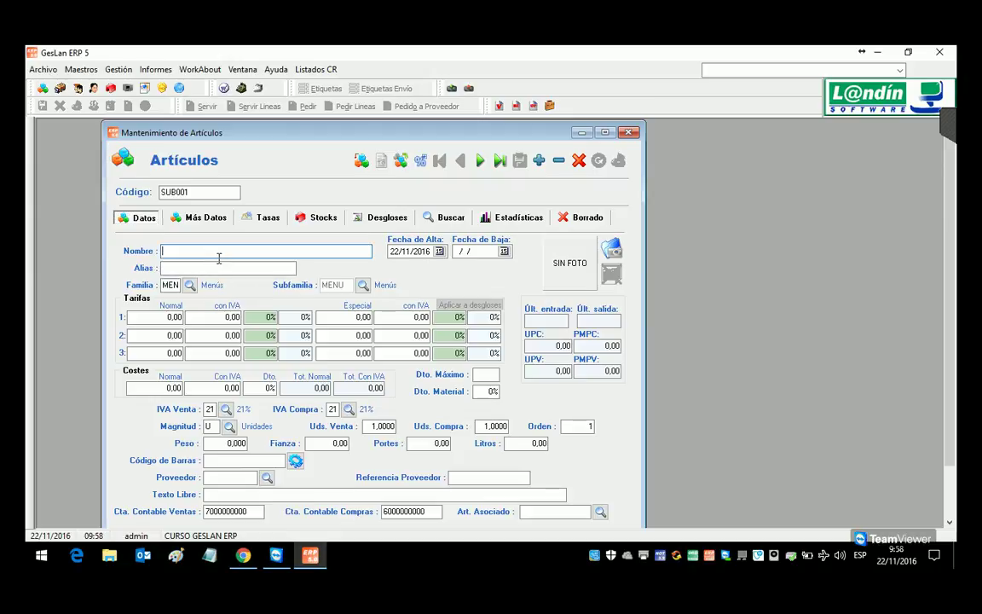
text(SUBRAYA)
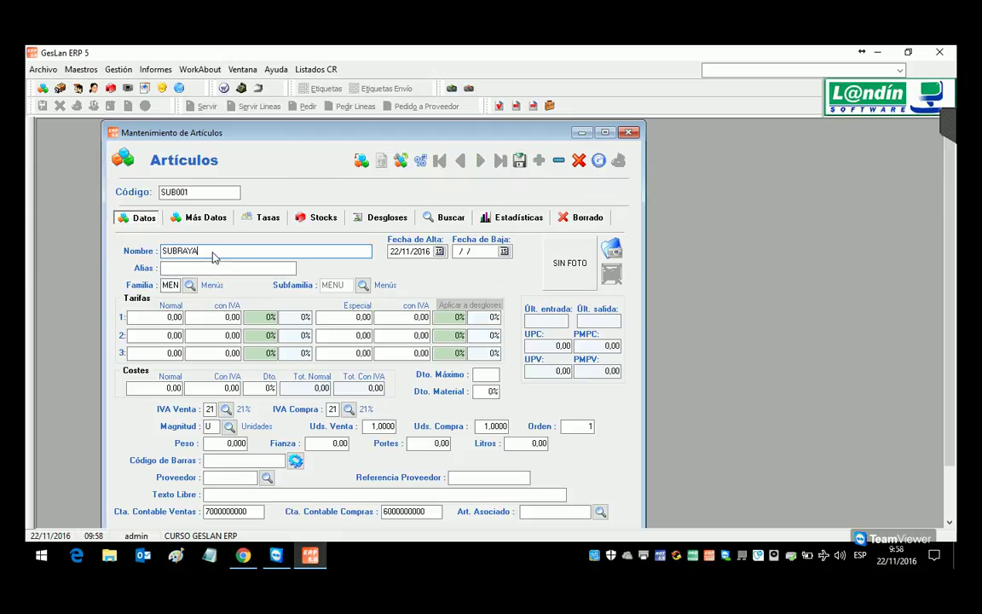
text(DOR AMARILLO)
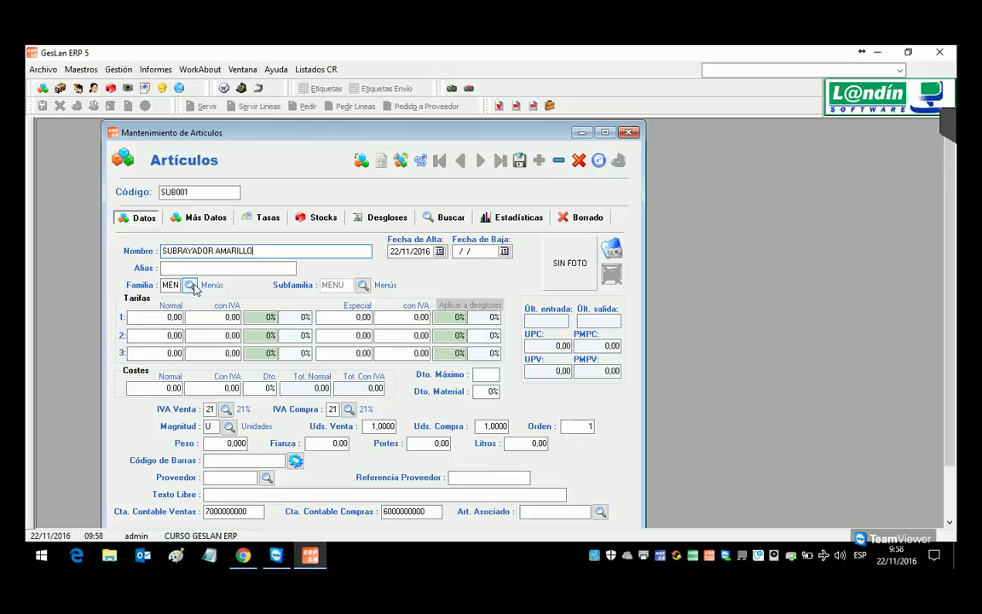
click(191, 286)
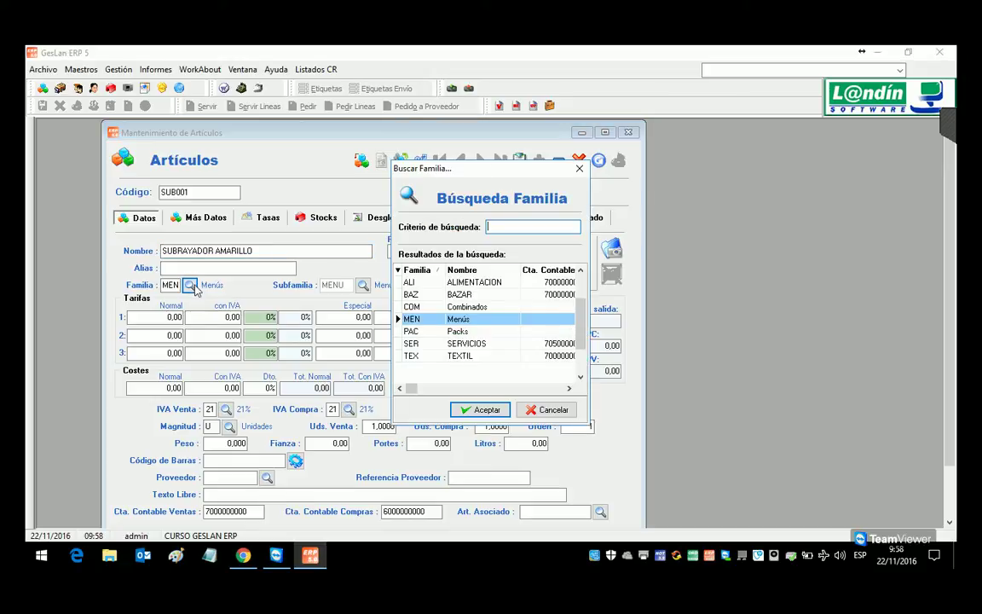
double_click(460, 295)
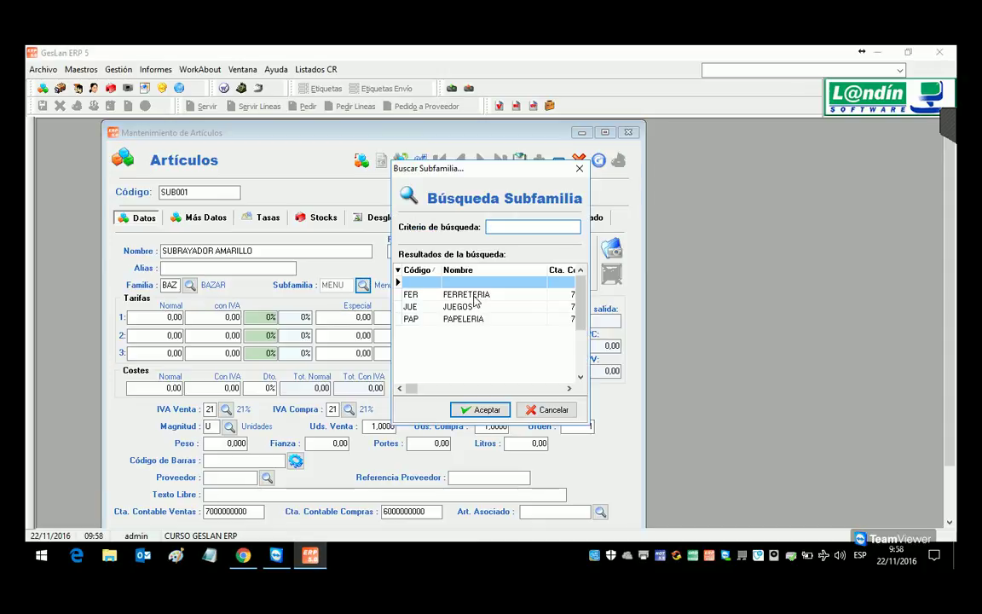
double_click(463, 319)
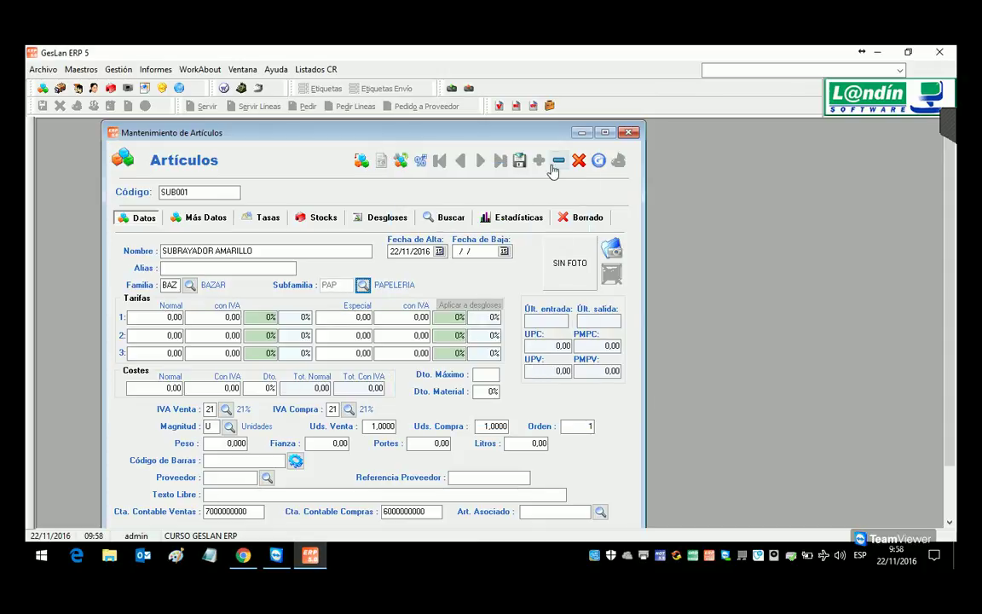
click(519, 161)
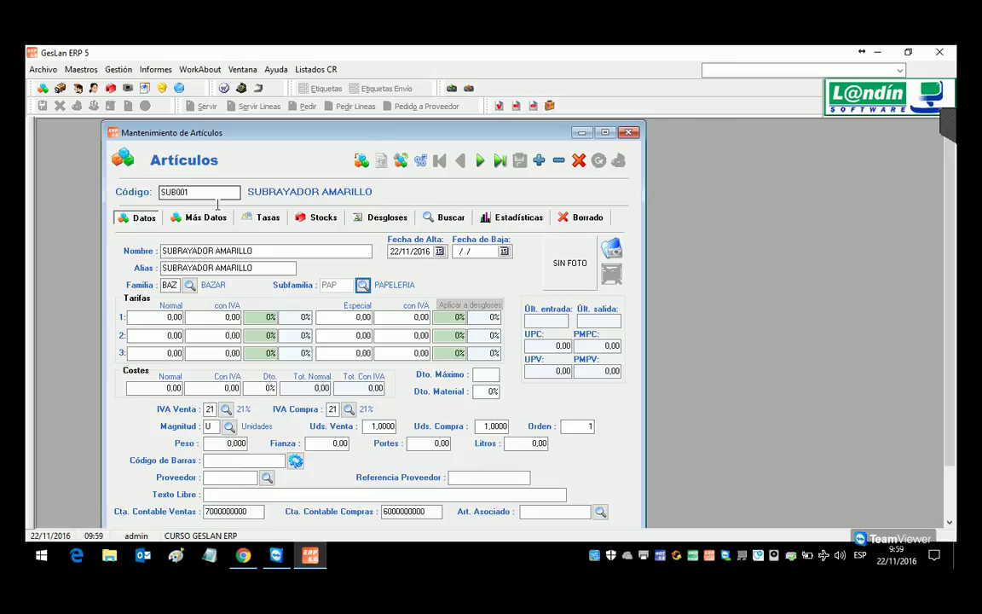
Step: Open the Movimientos Artículos report filter and exclude purchase delivery notes (Albarán compra)
click(155, 69)
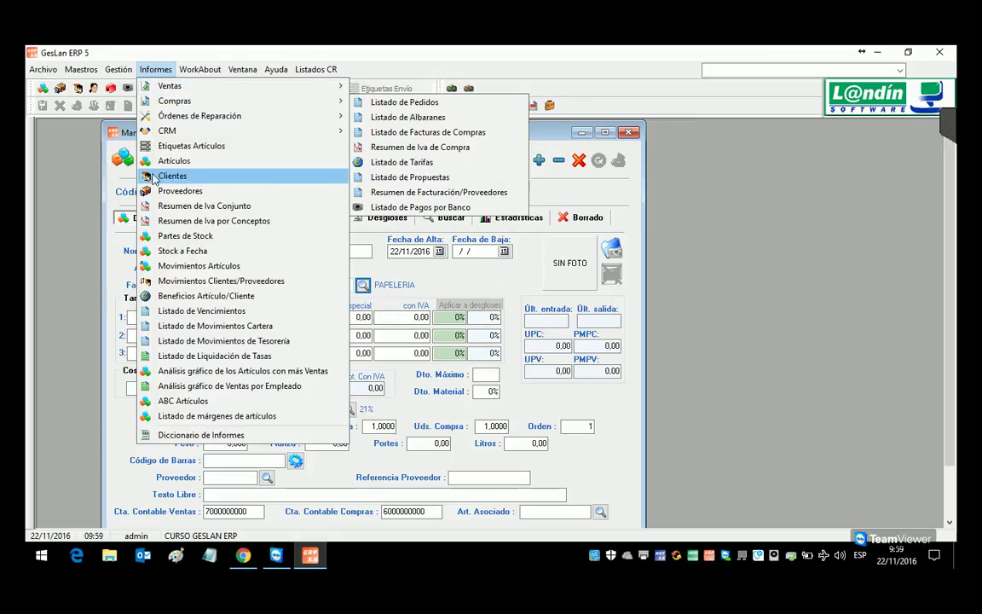
click(177, 267)
drag(356, 107, 444, 106)
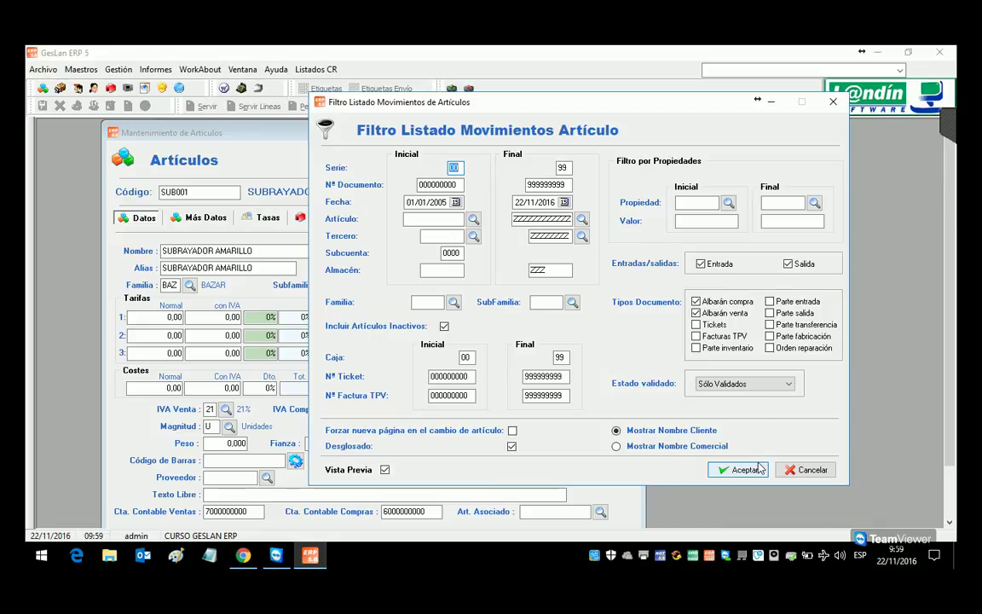
click(719, 302)
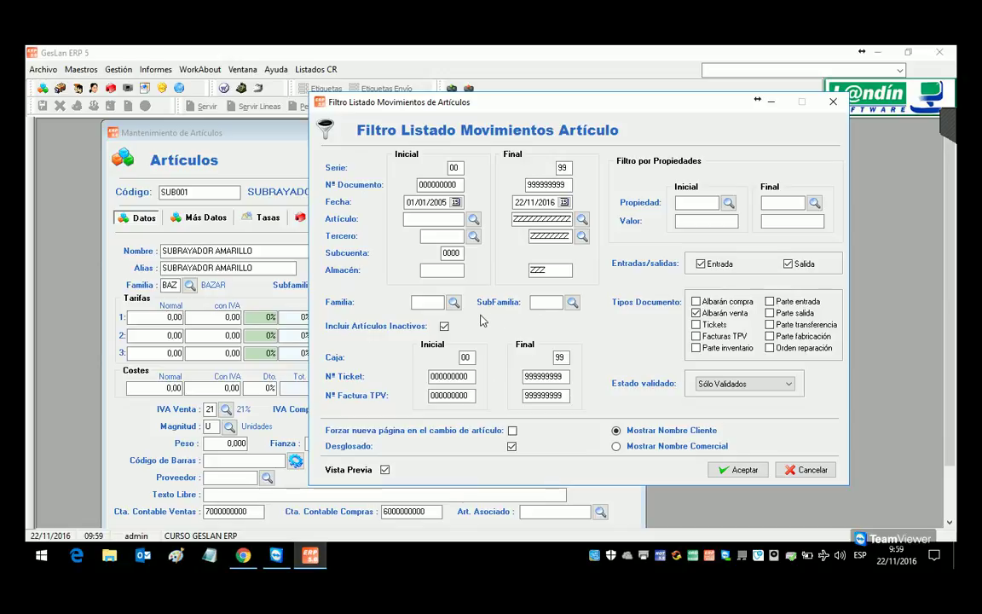
Step: Filter the report to family BAZ and subfamily PAP
click(453, 302)
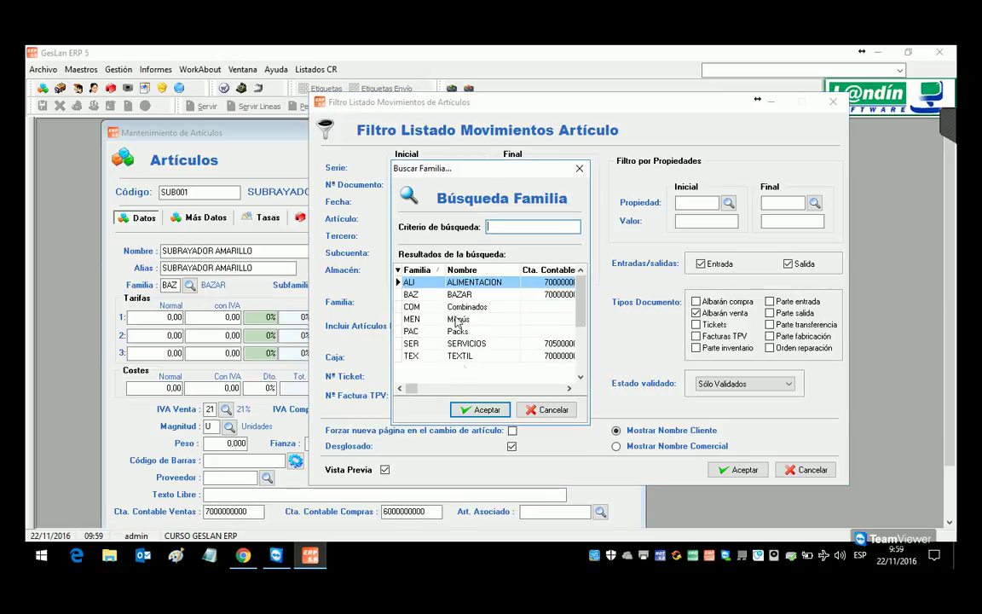
double_click(443, 294)
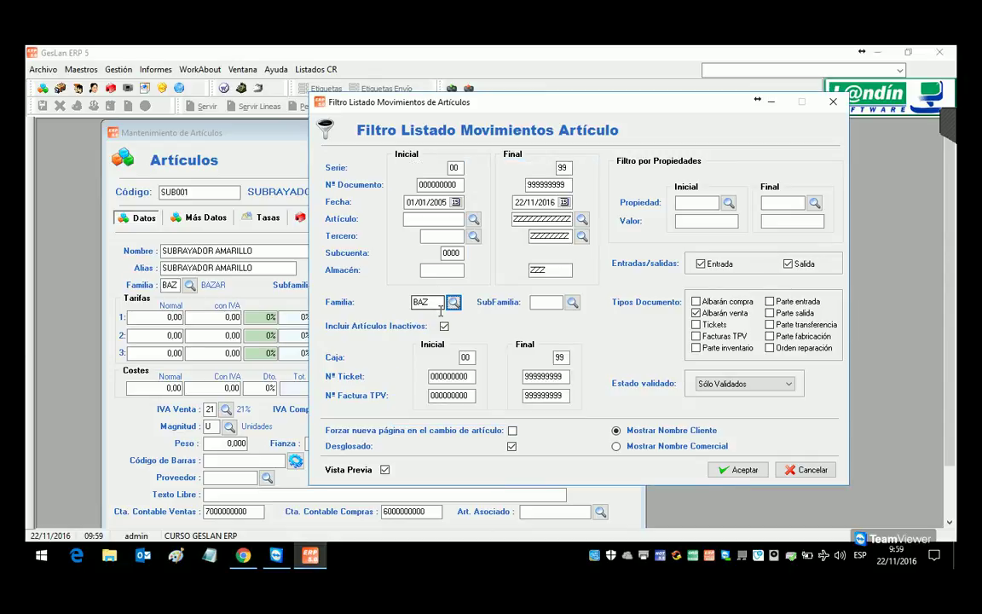
click(572, 303)
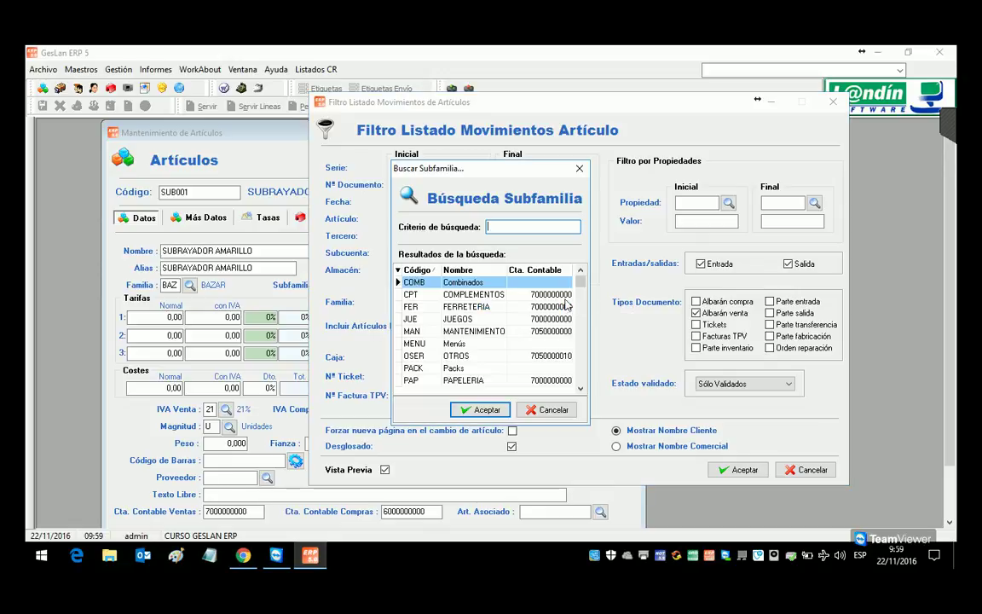
double_click(458, 383)
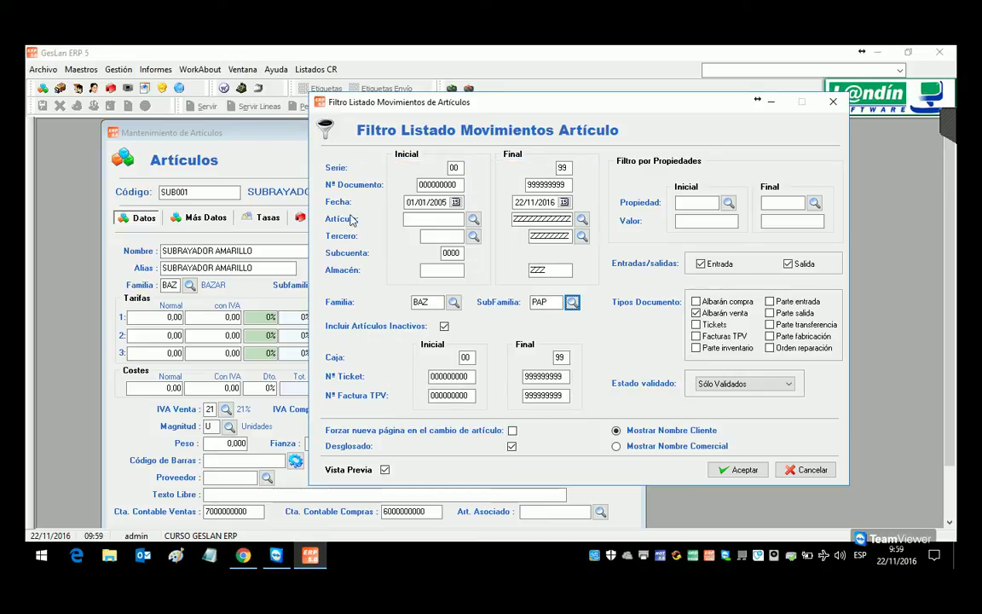
drag(350, 104, 432, 143)
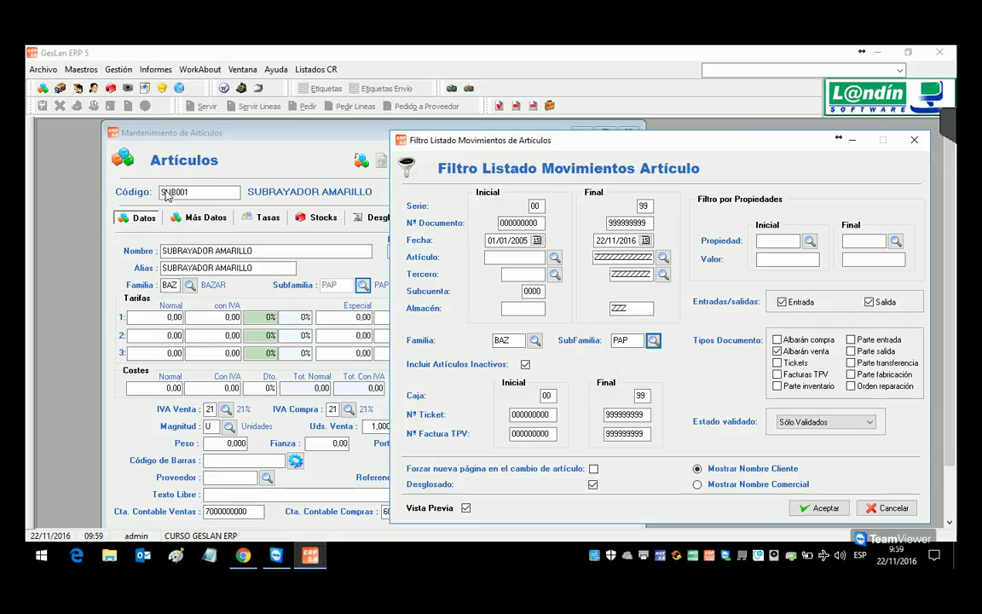
Step: Limit the article range to codes starting with SUB, then cancel the report filter without running it
click(499, 260)
text(s)
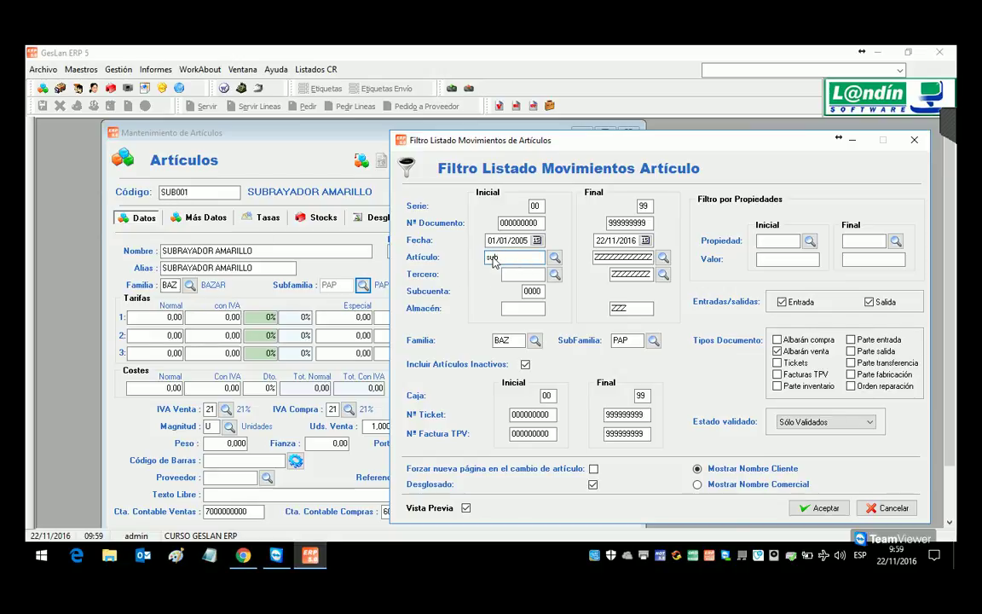
text(UB)
key(Tab)
text(SU)
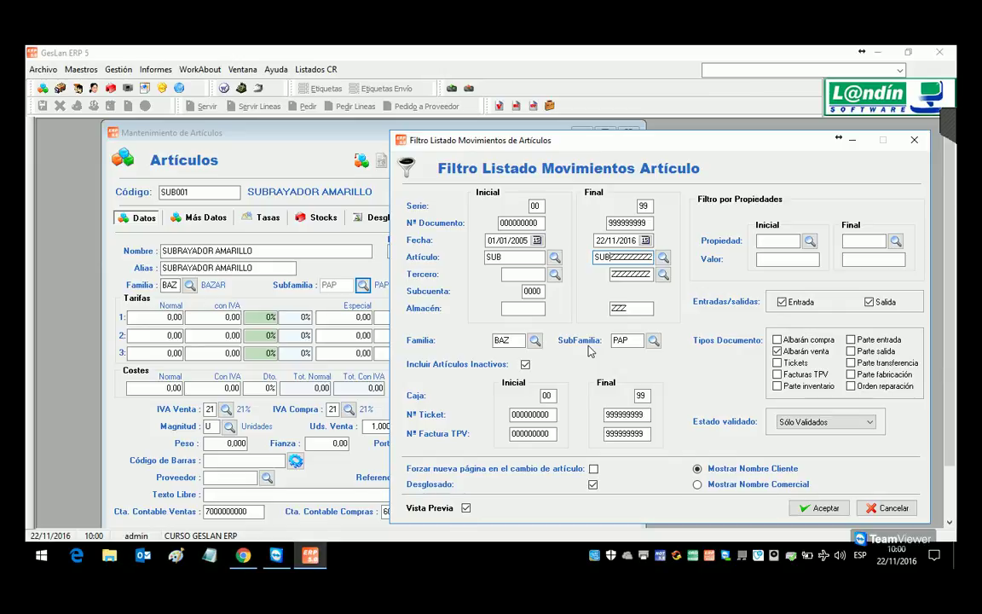
click(888, 507)
click(154, 71)
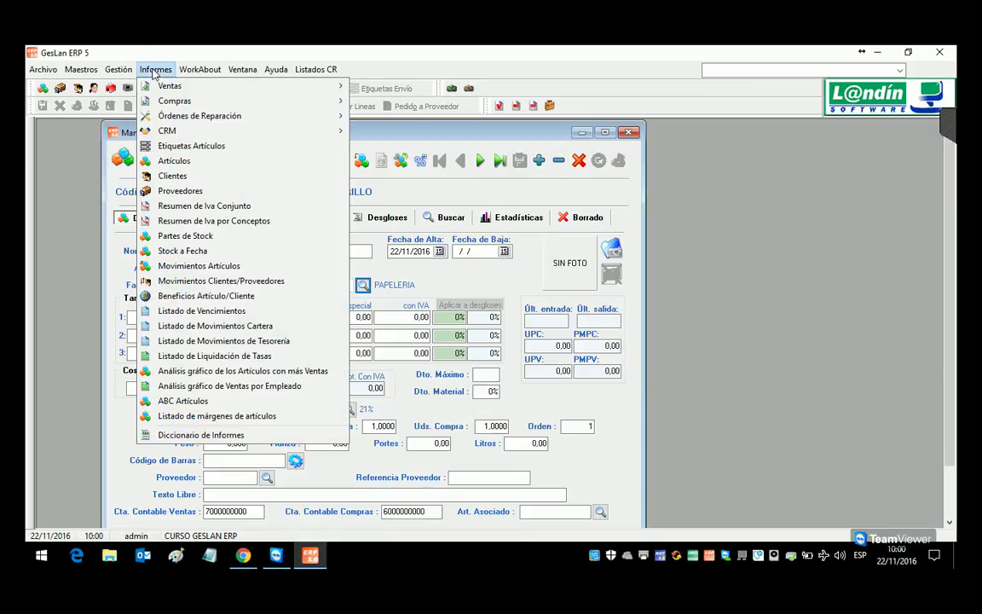
mouse_move(119, 70)
mouse_move(132, 116)
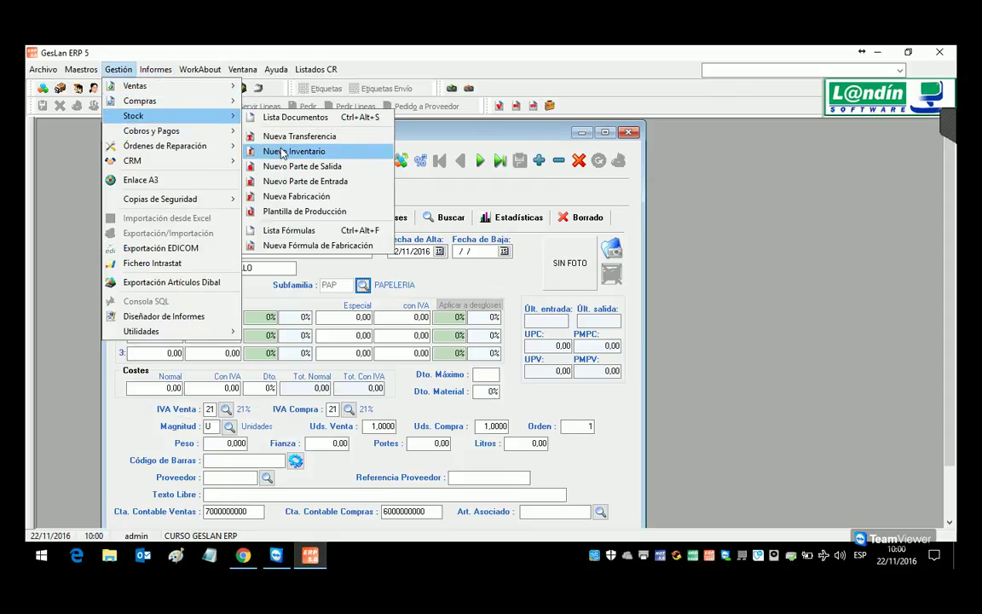
click(282, 152)
click(617, 276)
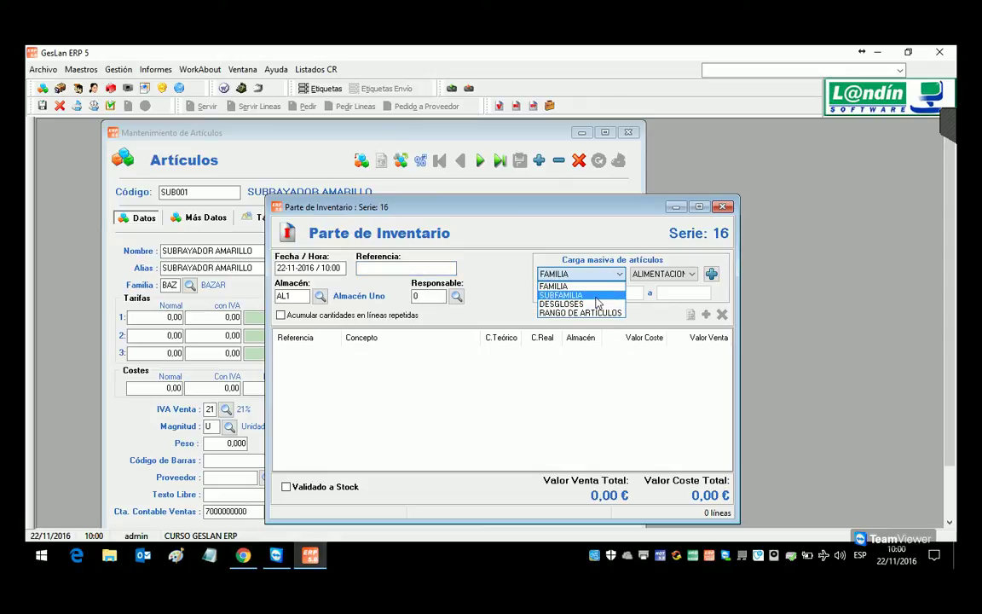
click(597, 296)
click(674, 274)
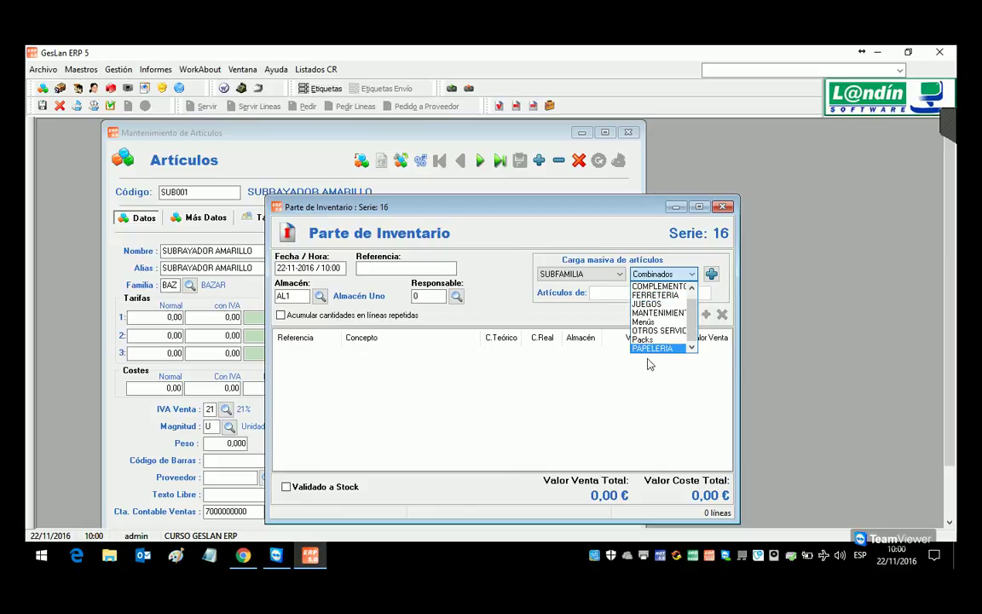
click(654, 348)
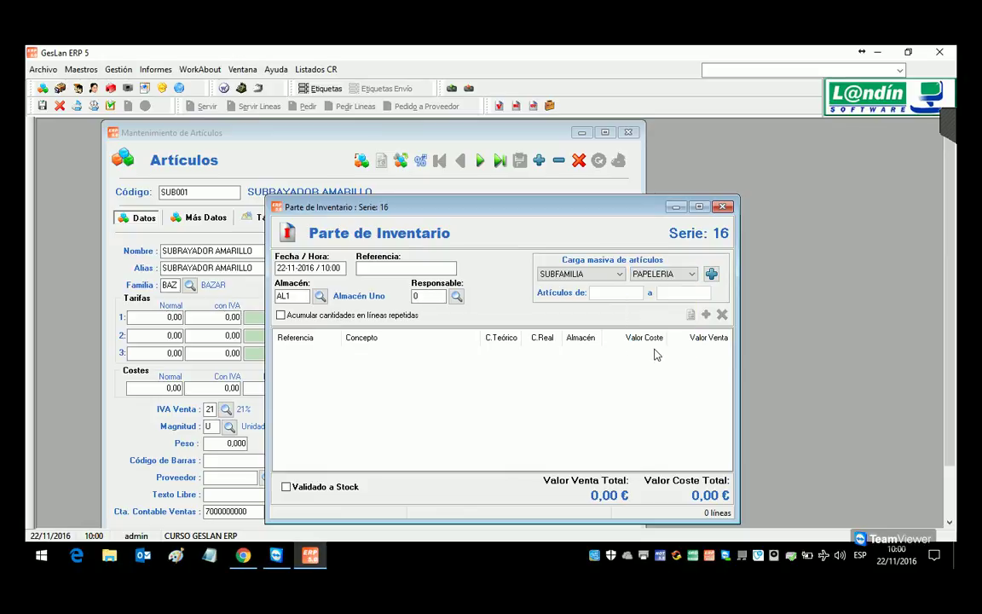
click(610, 274)
click(602, 313)
click(605, 297)
text(SUB)
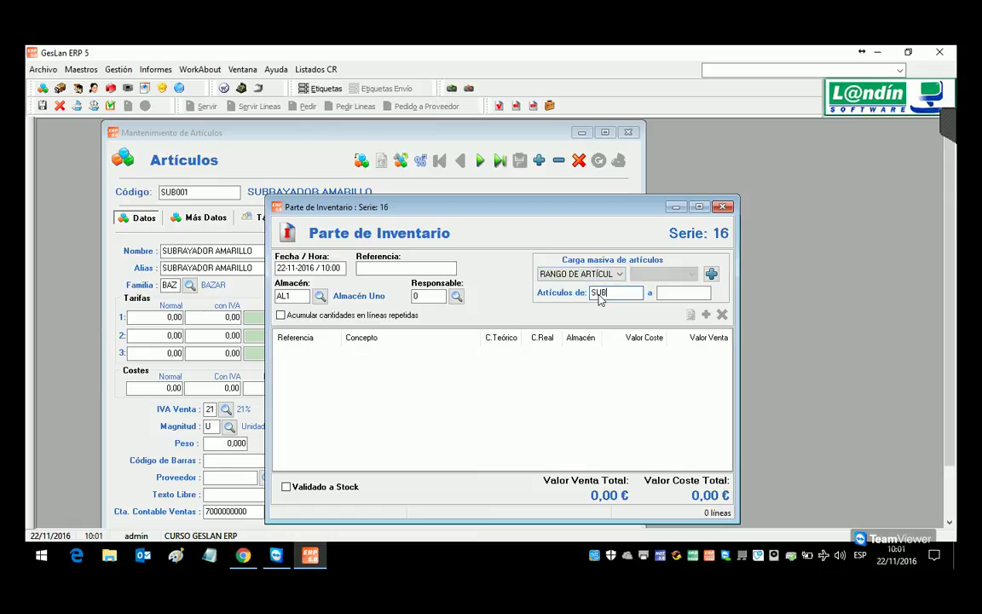
key(Tab)
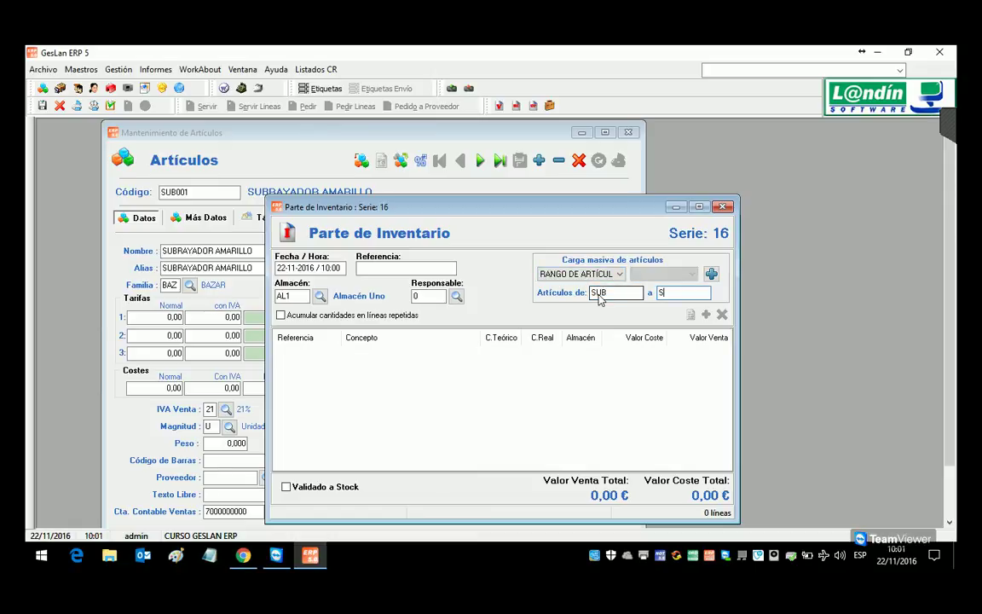
text(SUBZZZZ)
click(722, 207)
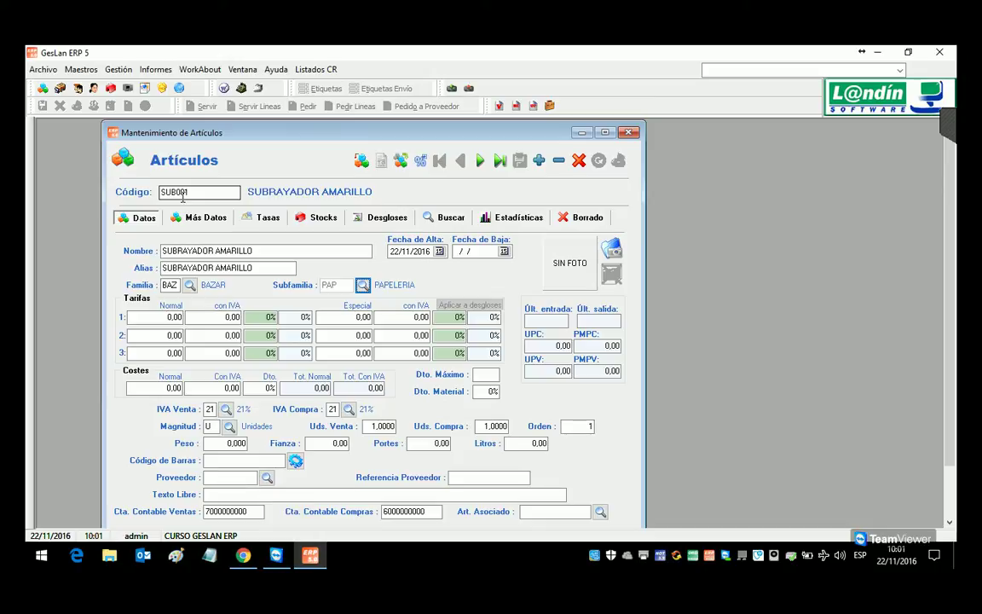
Step: Reopen the Artículos maintenance window and load article SUB001
drag(176, 193, 155, 195)
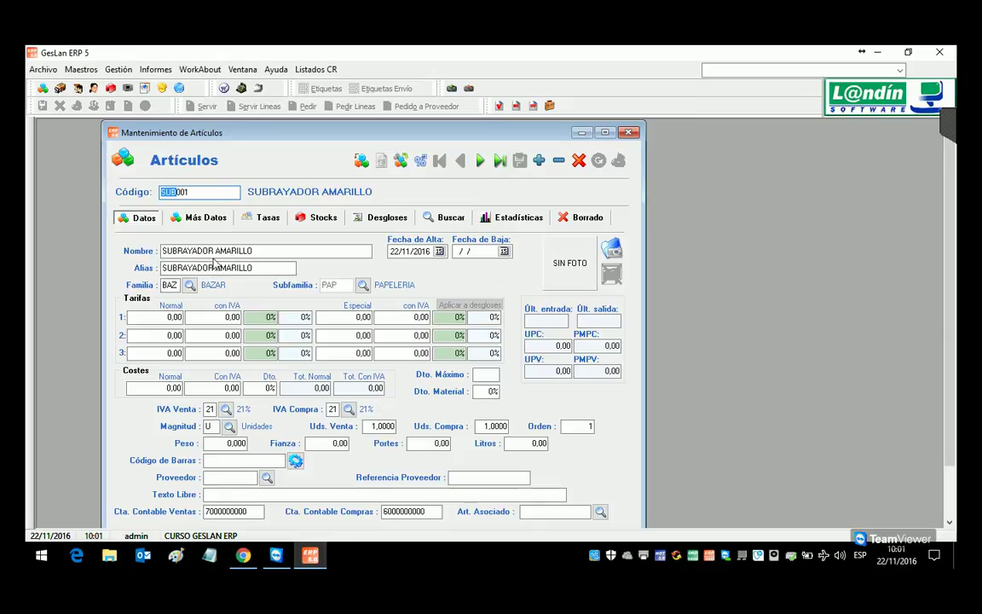
click(630, 133)
click(82, 70)
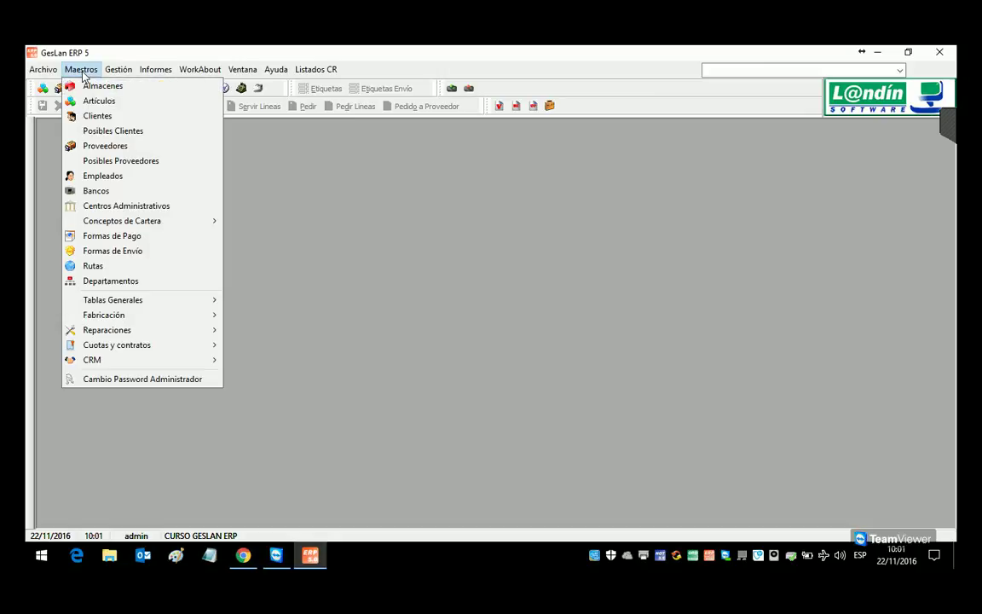
click(87, 102)
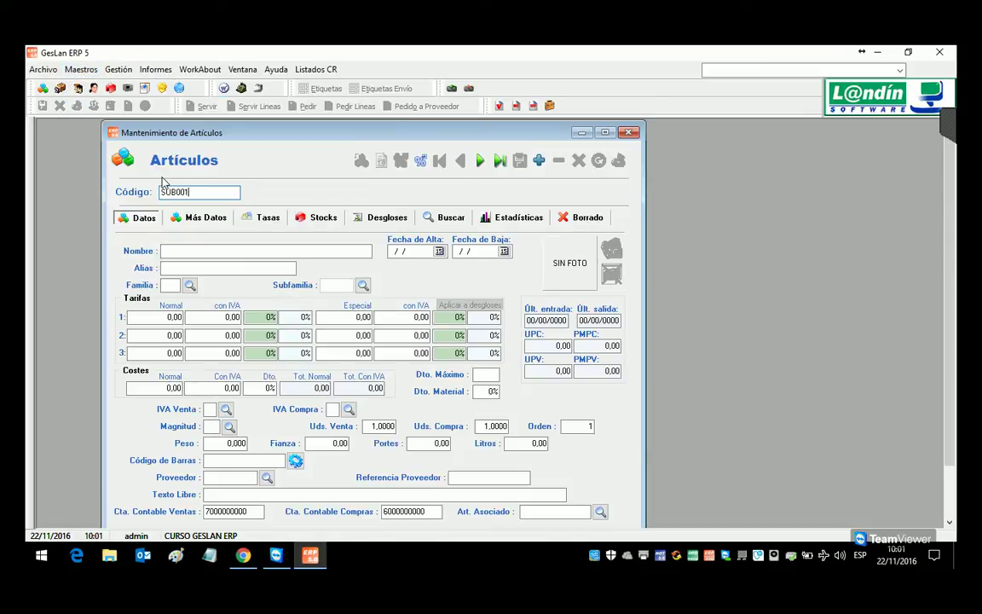
key(Return)
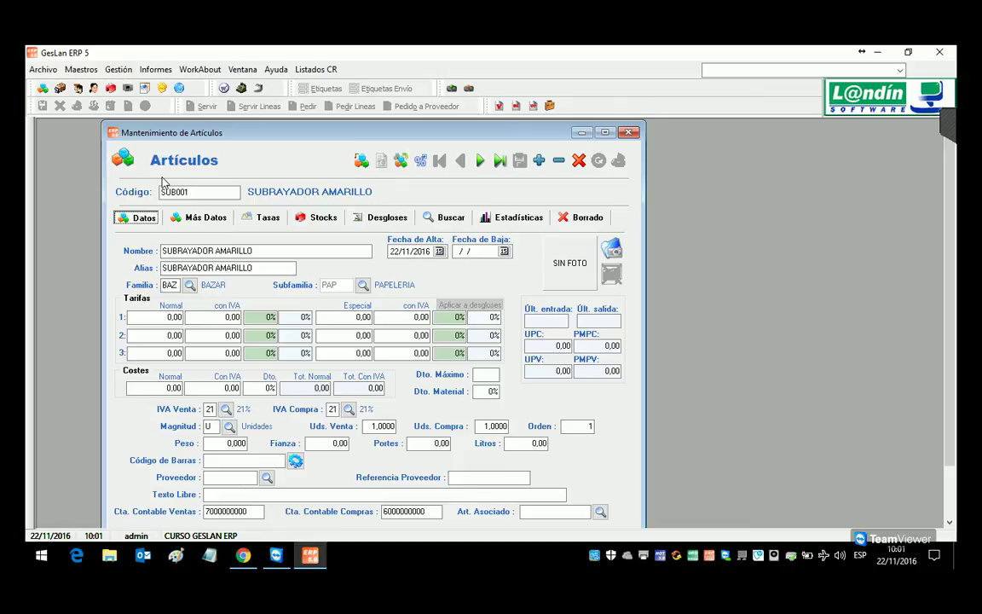
Step: Shorten the alias to 'SUB AMARILLO' by removing RAYADOR, and save the article
click(188, 254)
drag(215, 270, 178, 271)
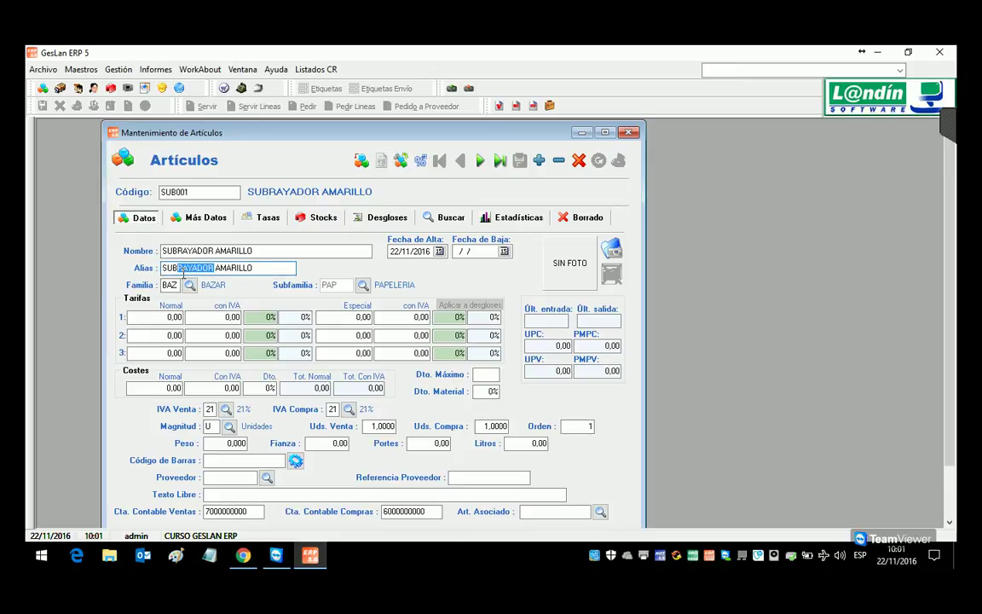
key(BackSpace)
click(519, 160)
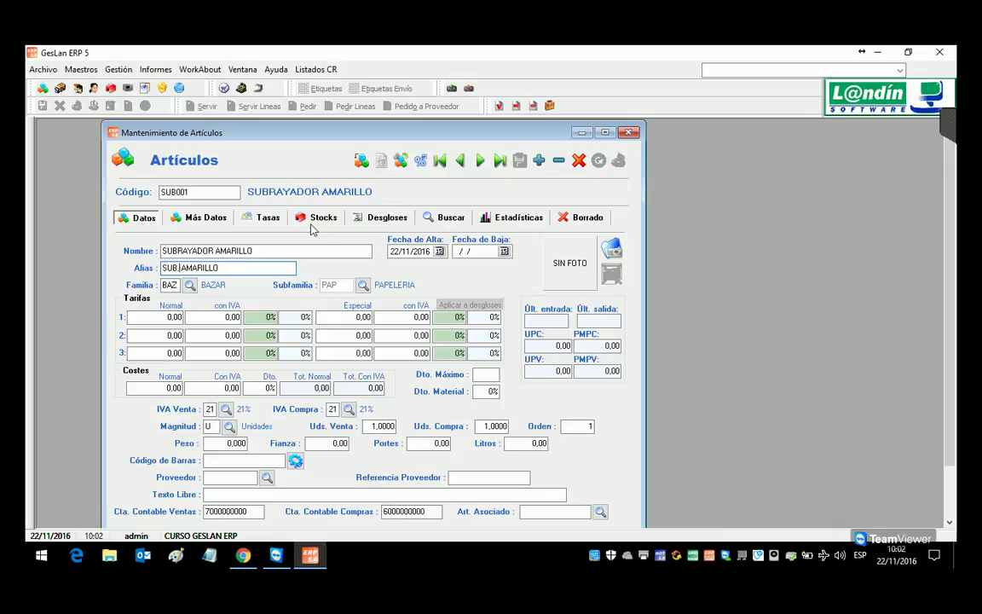
click(119, 70)
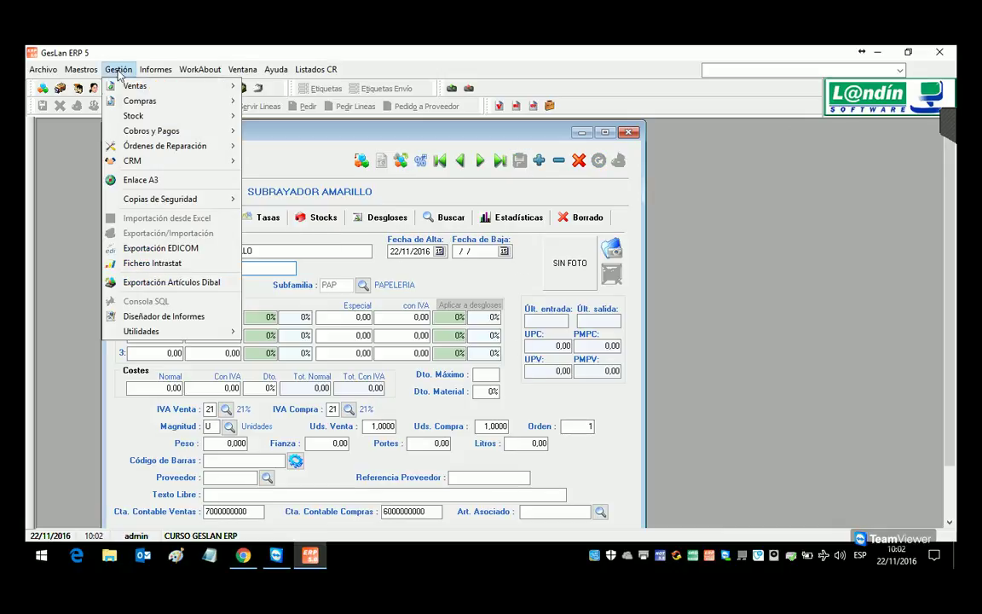
Step: Open the Plantilla de Producción window and add a client to the template
mouse_move(136, 116)
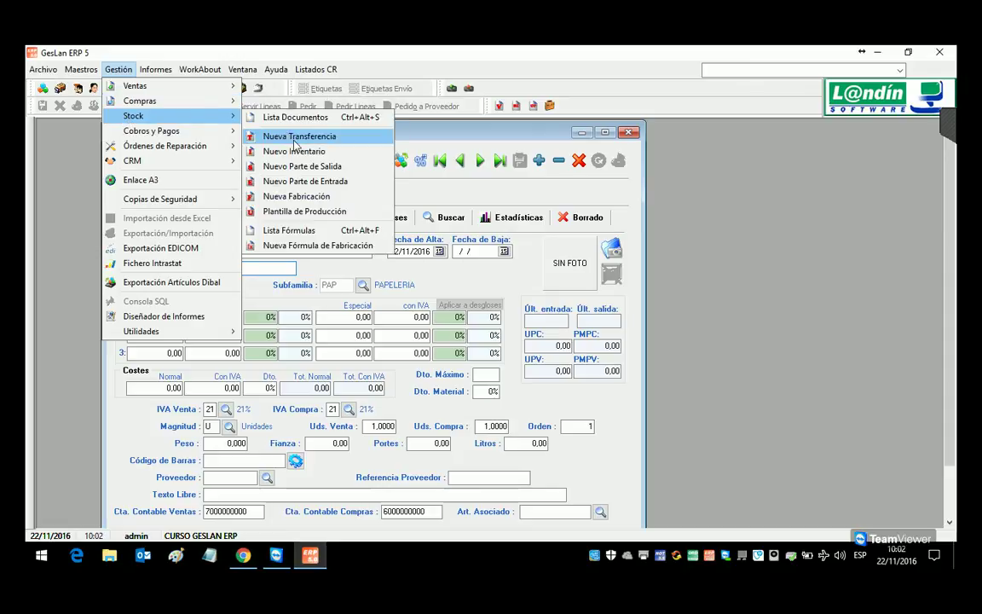
click(326, 219)
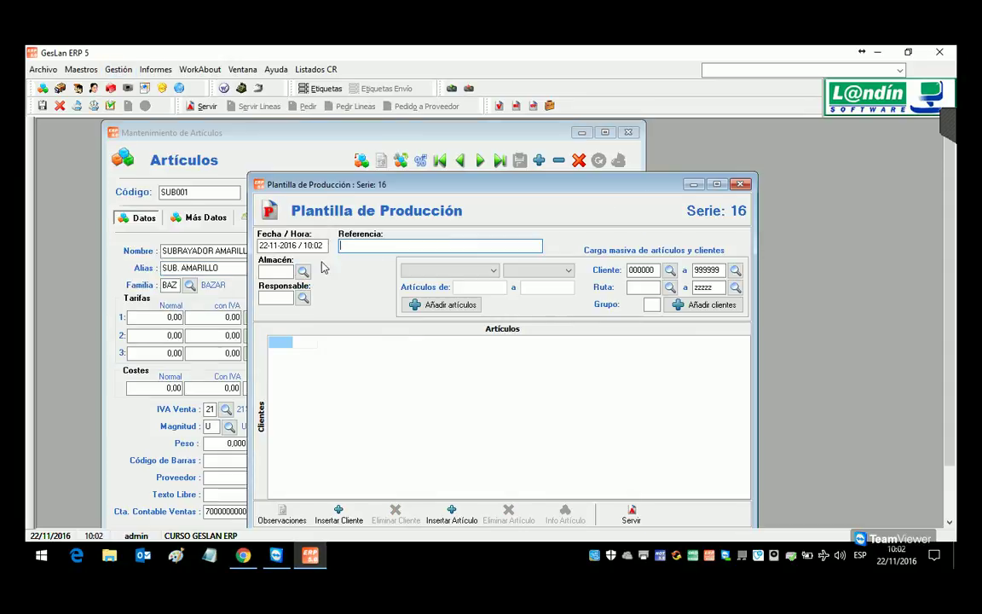
drag(371, 188, 368, 162)
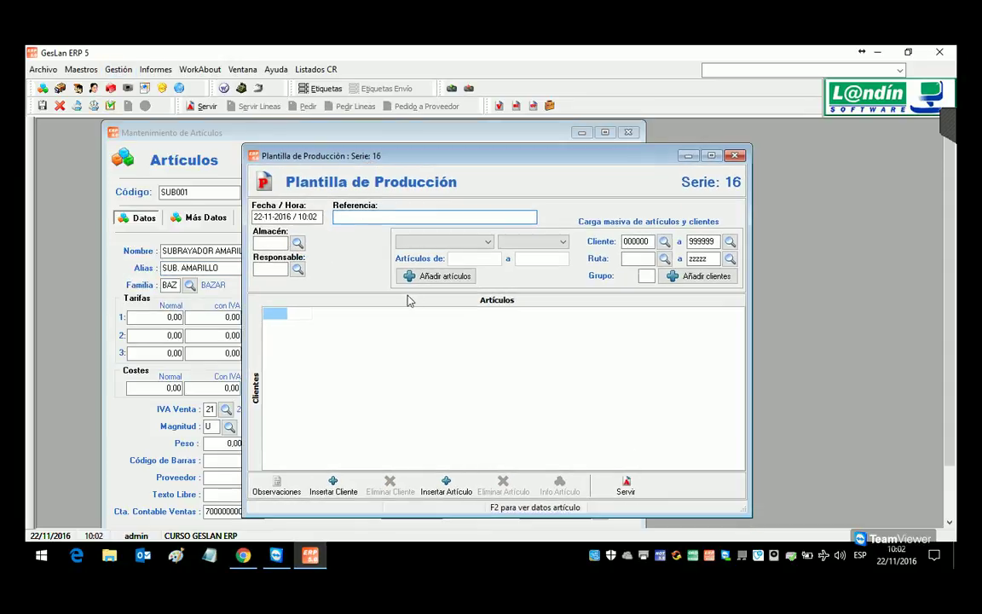
click(332, 482)
double_click(340, 263)
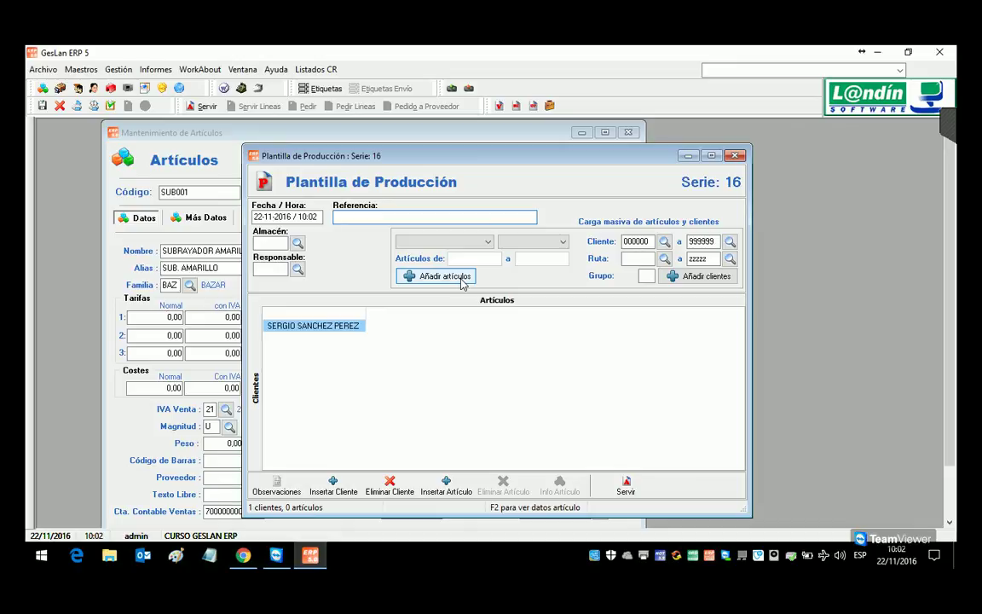
Step: Add articles EJEMPLO TASAS and SUBRAYADOR AMARILLO as template columns
click(456, 484)
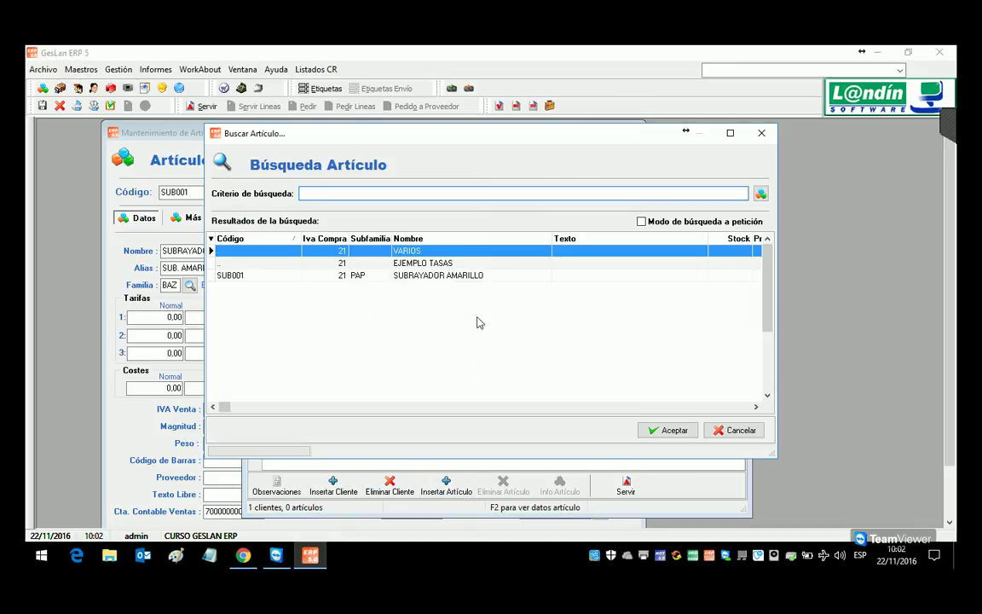
double_click(441, 265)
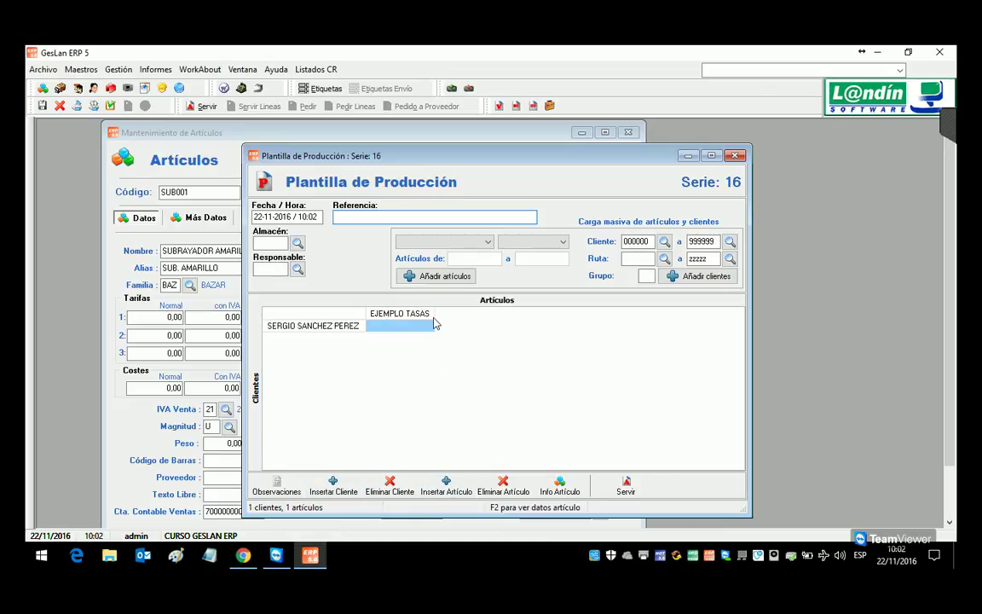
click(447, 486)
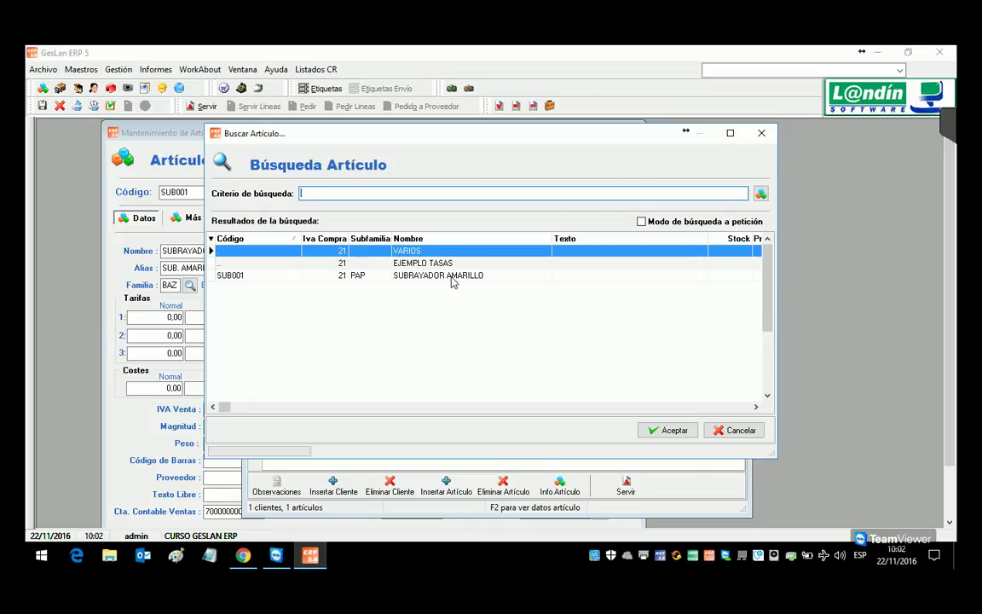
double_click(453, 277)
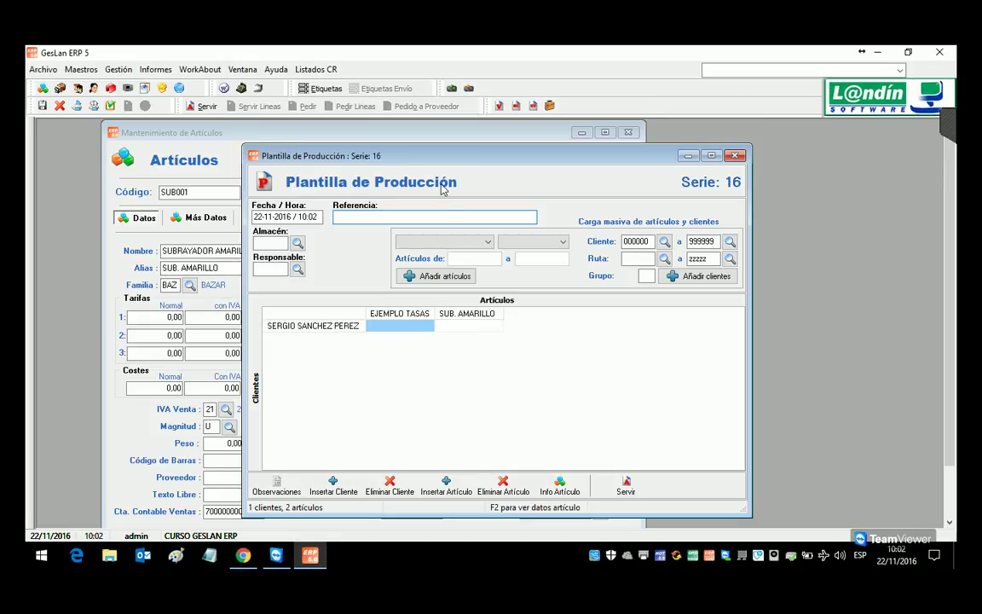
Step: Close the production template and discard it without saving
drag(370, 154, 392, 149)
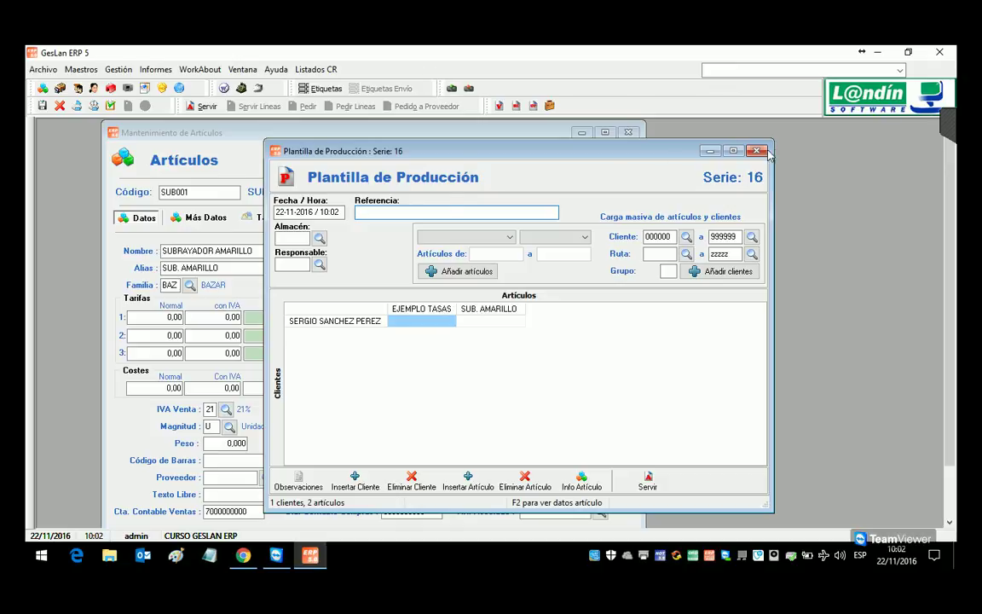
key(Escape)
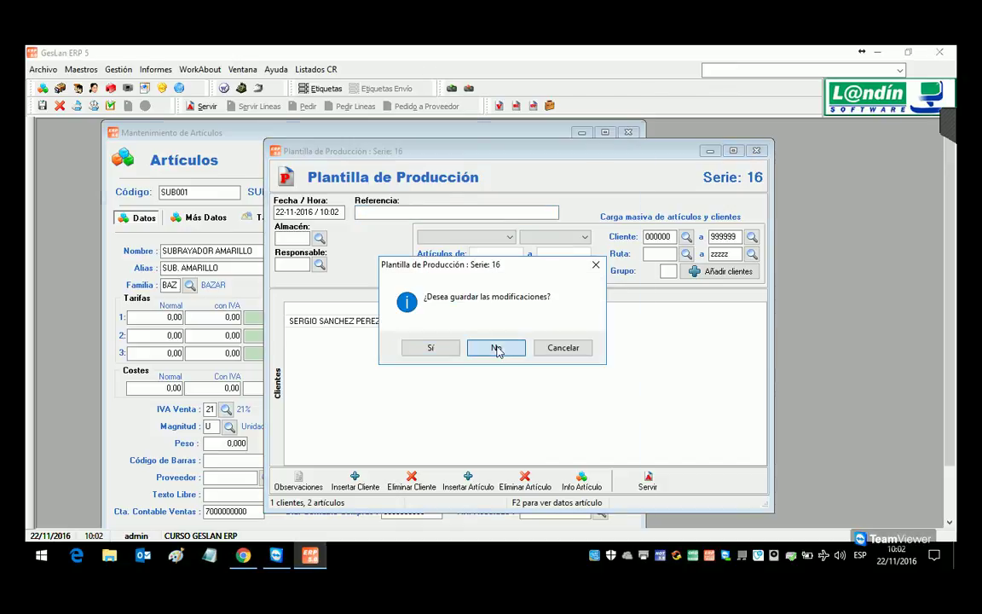
click(498, 347)
text(.)
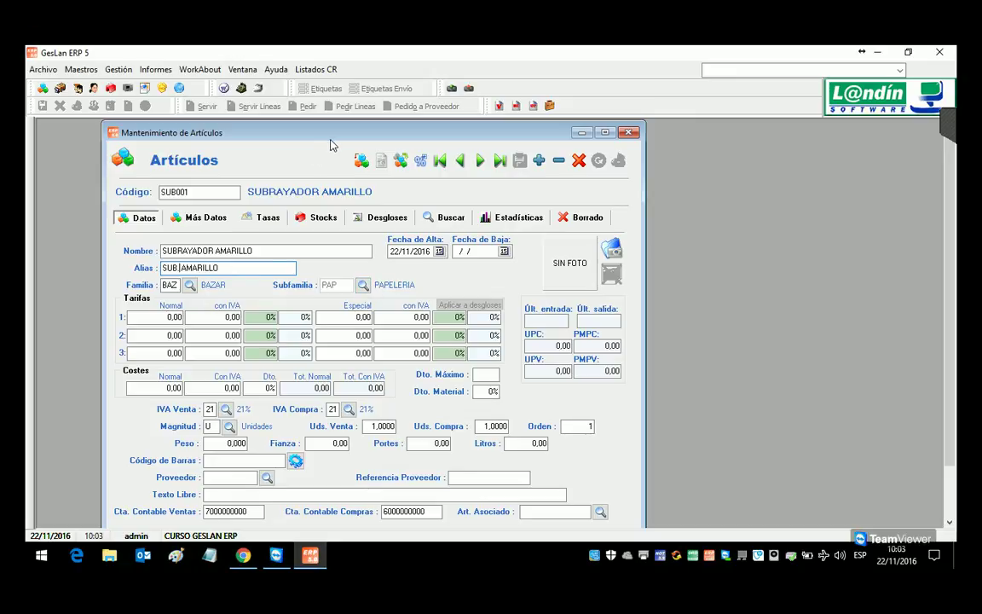
Step: Set both the sales and purchase IVA types to 21%
click(174, 316)
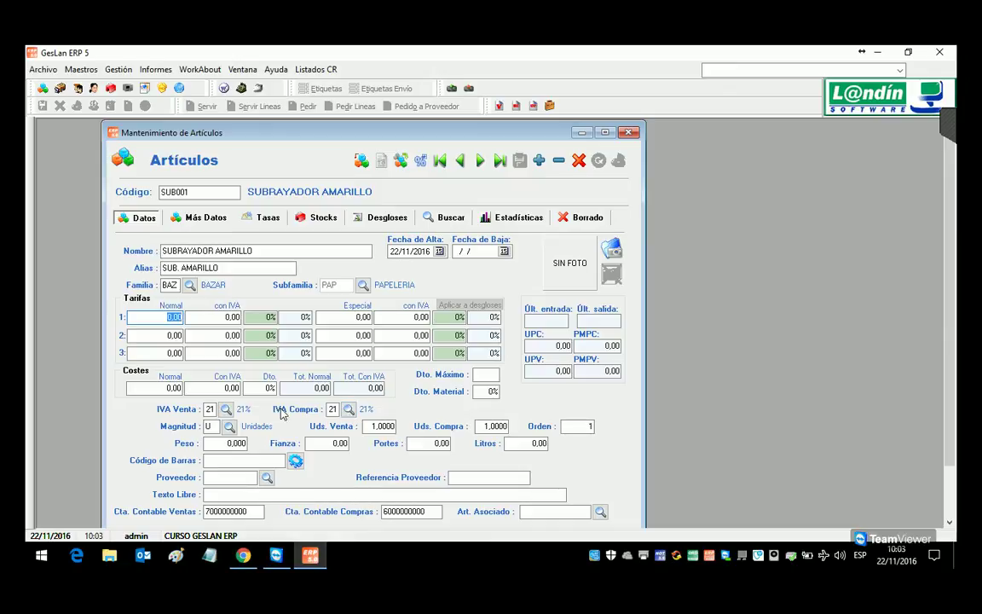
click(226, 410)
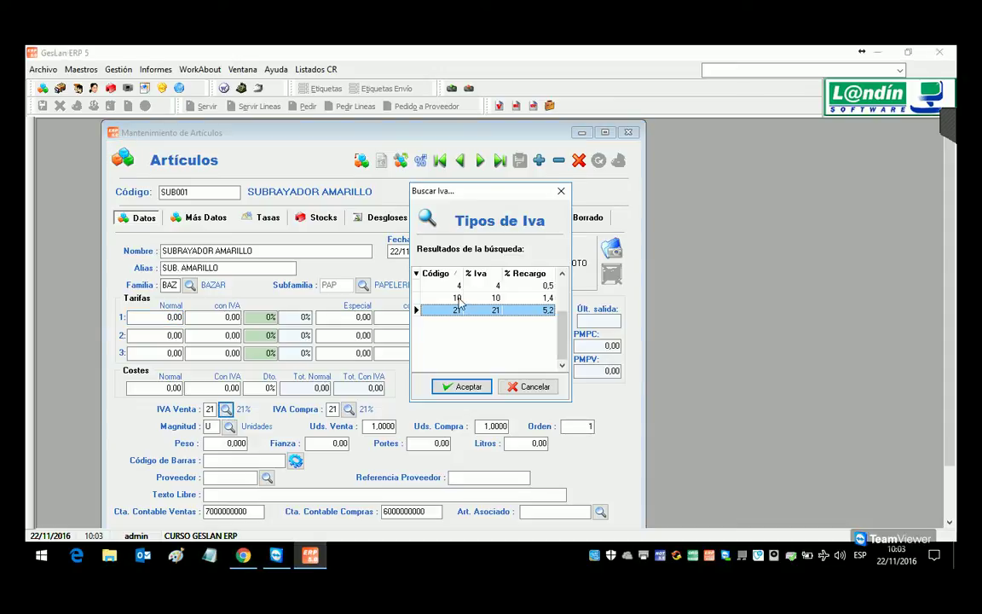
double_click(458, 298)
click(226, 409)
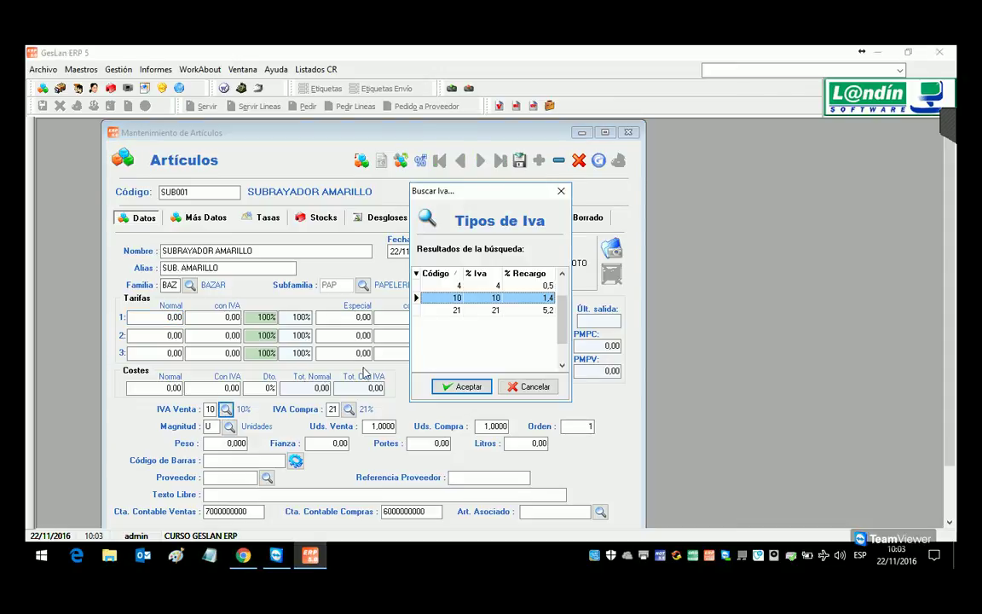
double_click(456, 310)
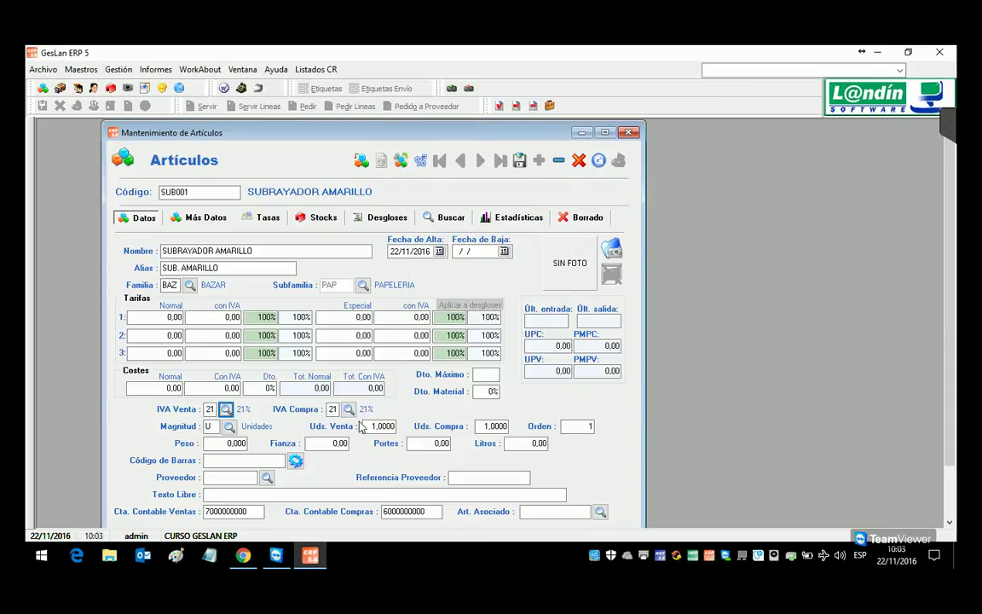
click(348, 410)
double_click(458, 298)
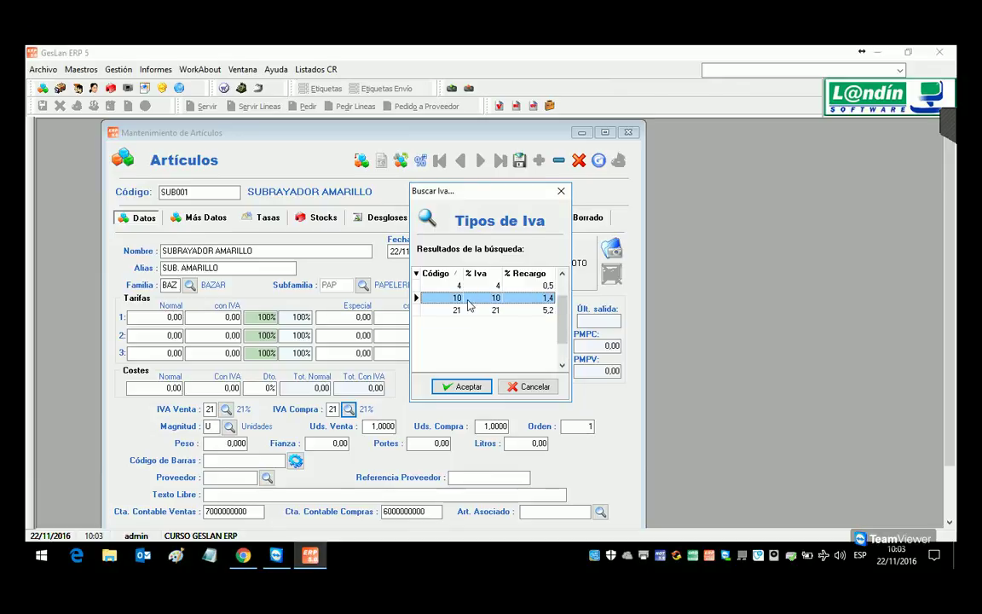
click(348, 409)
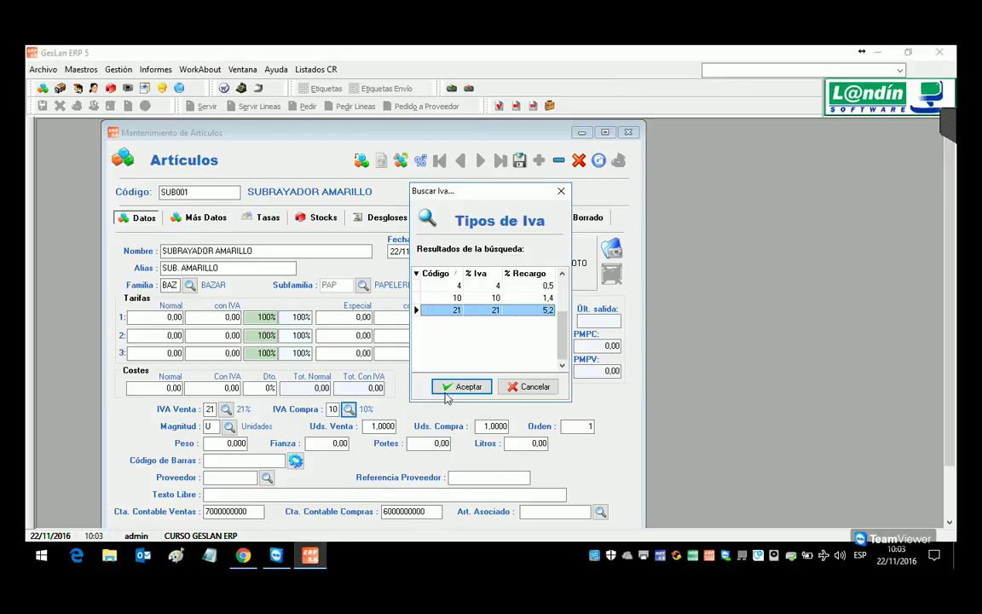
double_click(465, 310)
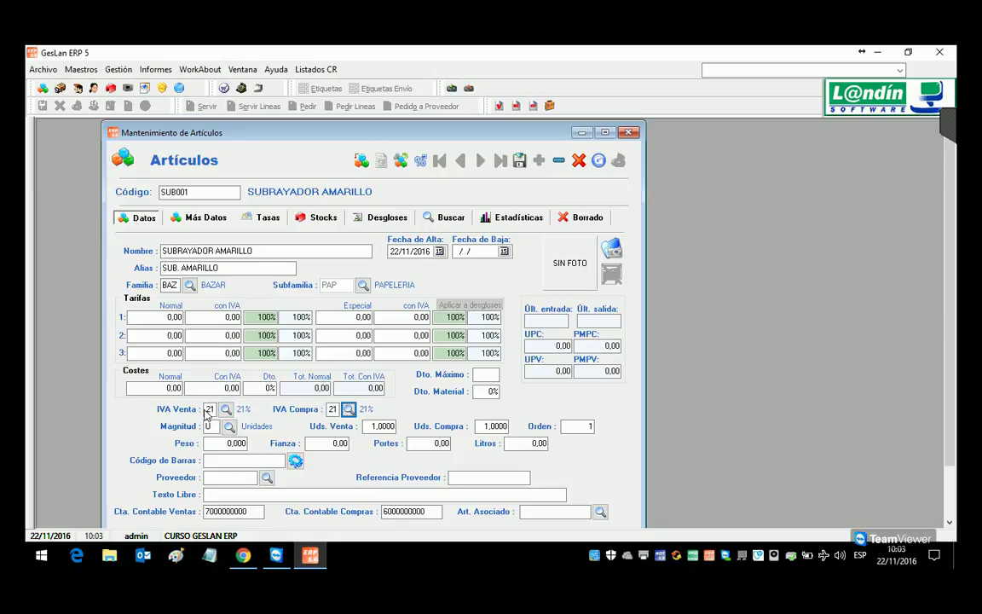
Step: Enter tariff 1 prices of 1,25 and 1,60 with IVA, then save the article
click(176, 317)
text(1,2)
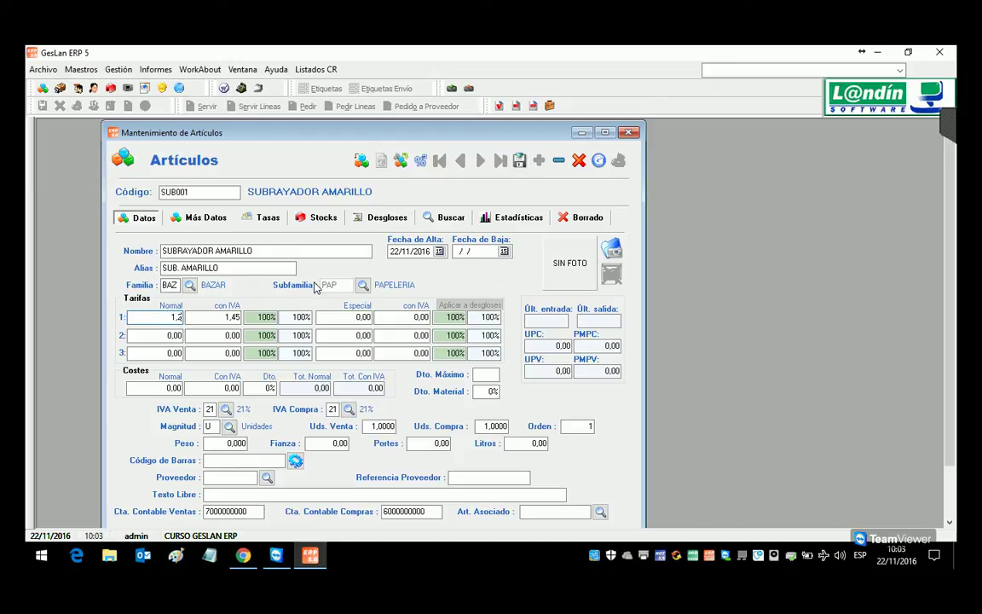
text(5)
key(Tab)
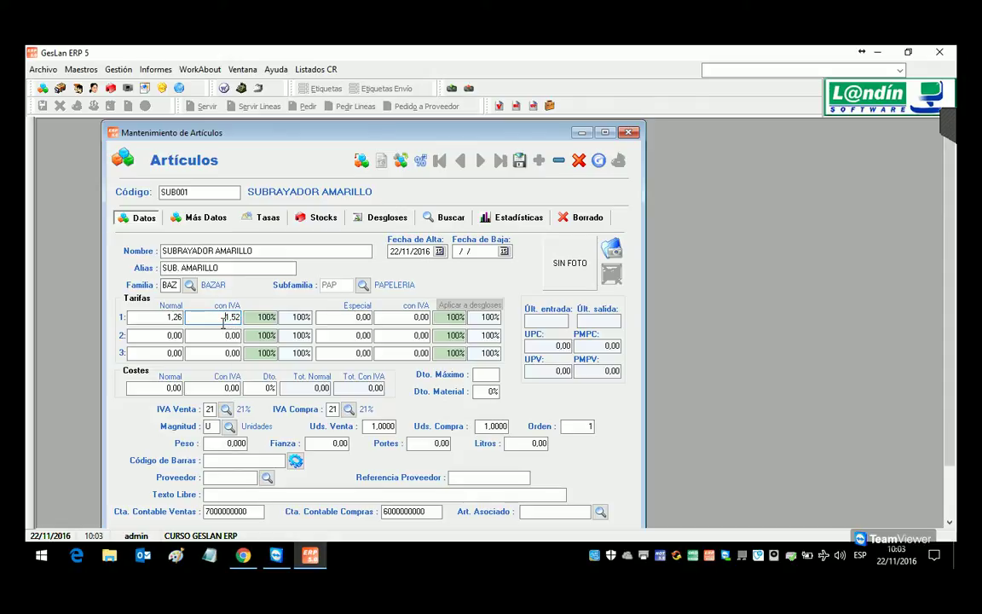
text(1,60)
click(141, 317)
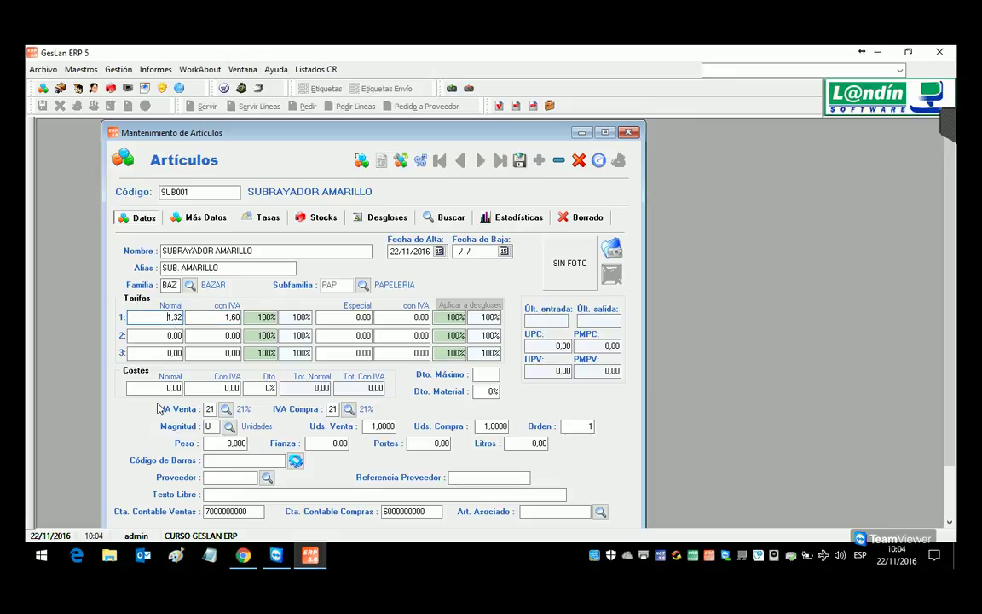
click(526, 167)
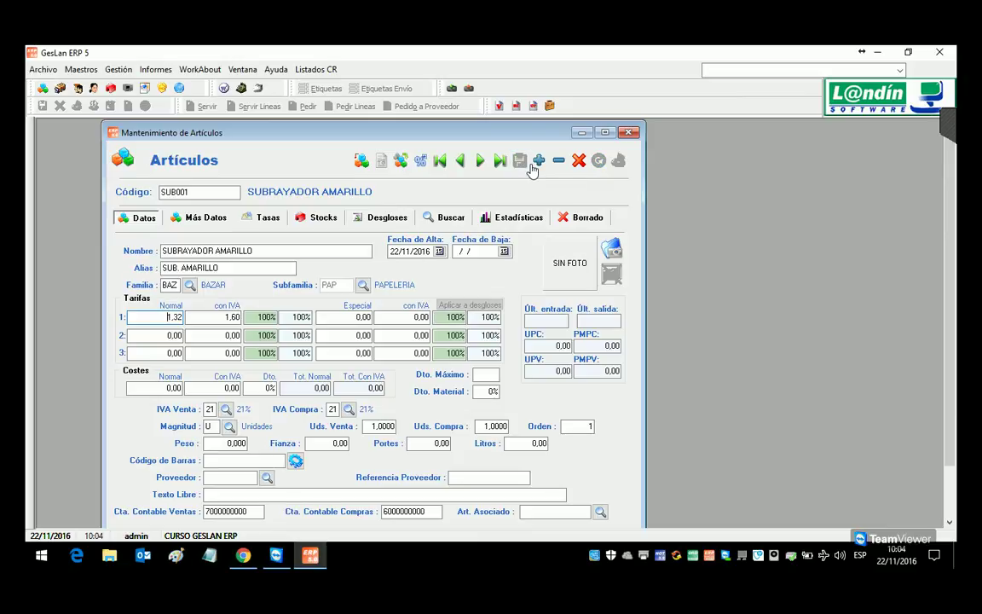
Step: Turn off 'Iva Incluido en Precios' in the Ventas configuration and apply the change
click(629, 132)
click(39, 70)
click(58, 95)
click(215, 153)
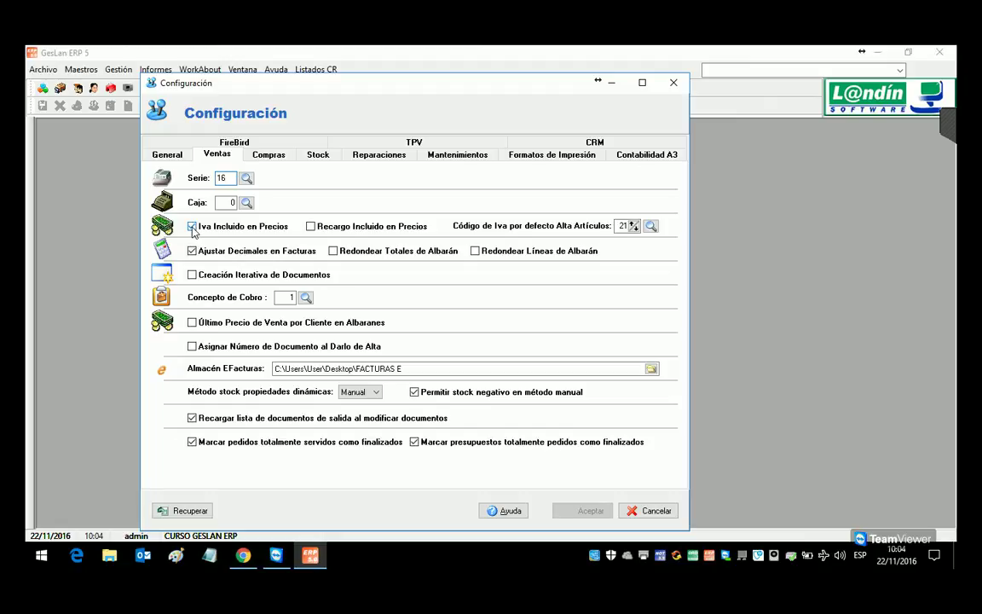
click(260, 155)
click(224, 156)
click(191, 227)
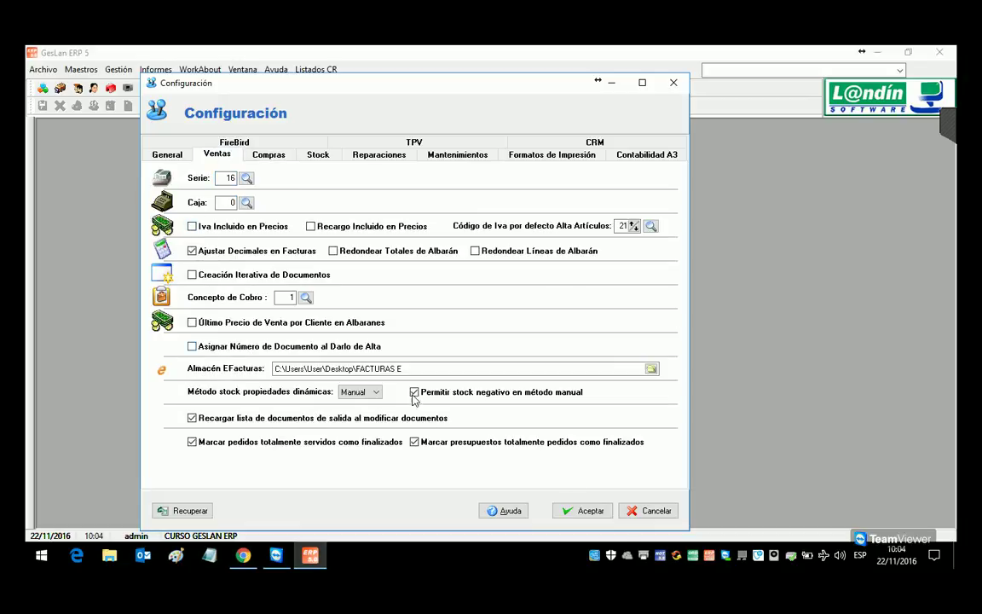
click(575, 512)
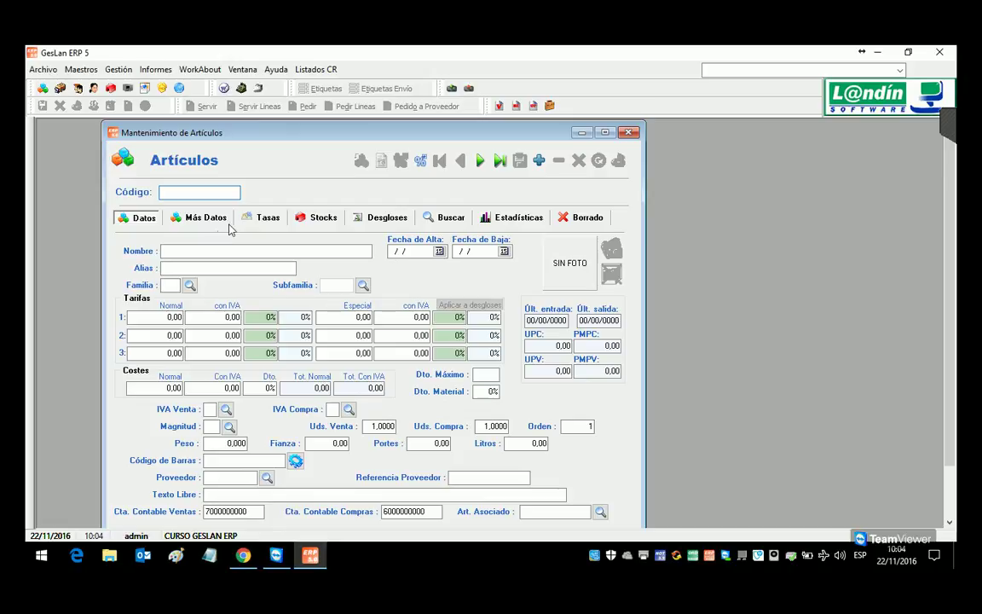
Step: Open the SUB001 record from the article list, then close the Artículos window
click(446, 218)
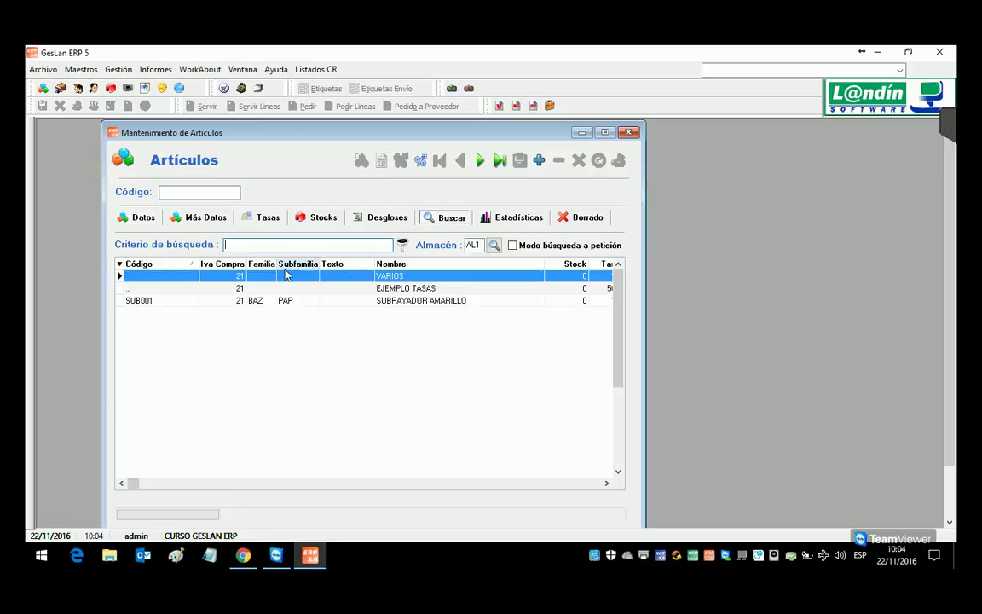
click(230, 301)
double_click(230, 301)
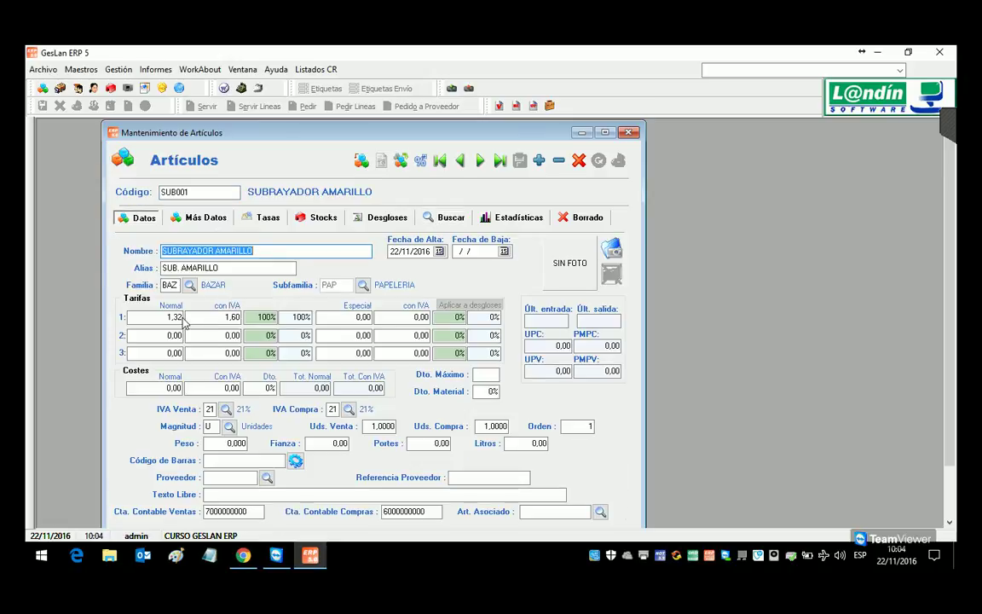
scroll(256, 128, down, 1)
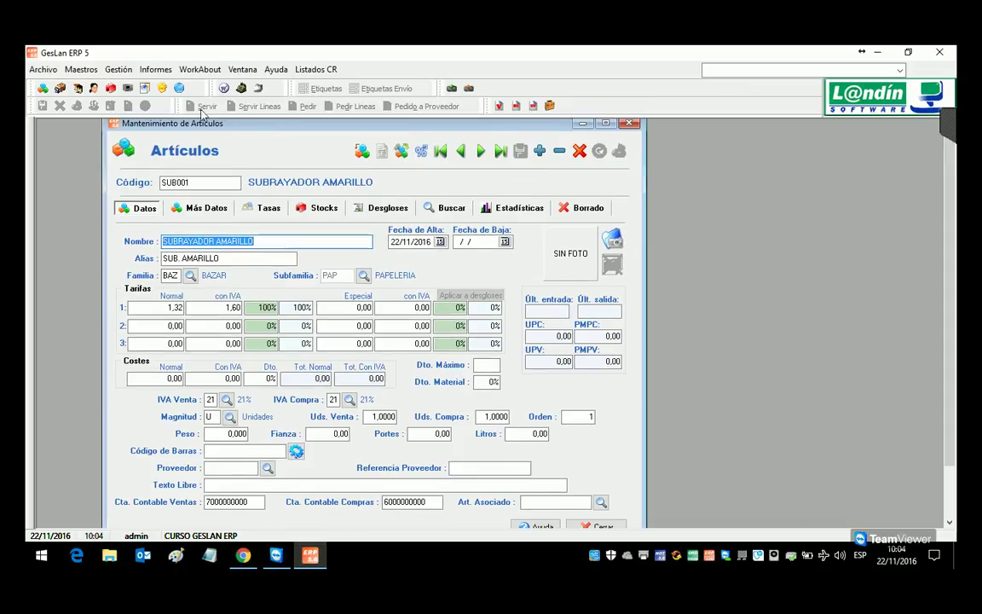
click(553, 107)
Step: Turn off 'Iva Incluido en Precios' in the Ventas configuration again and apply it
click(43, 69)
click(64, 87)
click(223, 156)
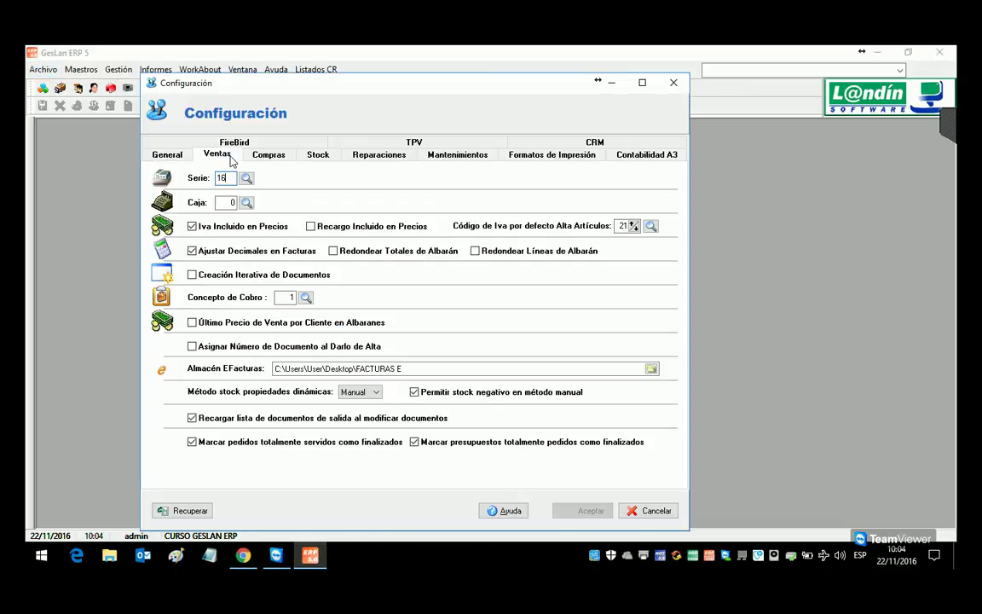
click(191, 226)
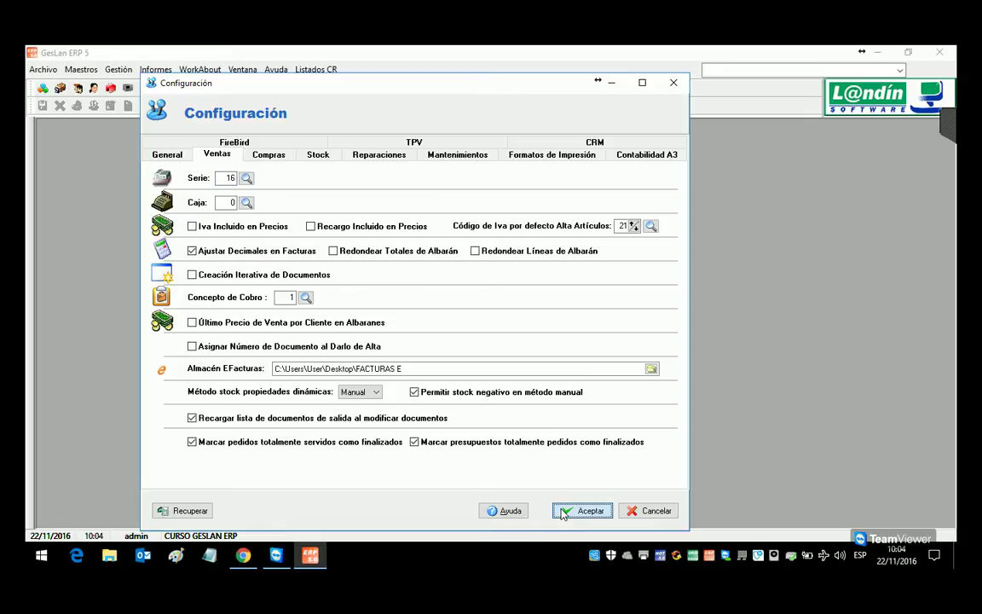
click(587, 511)
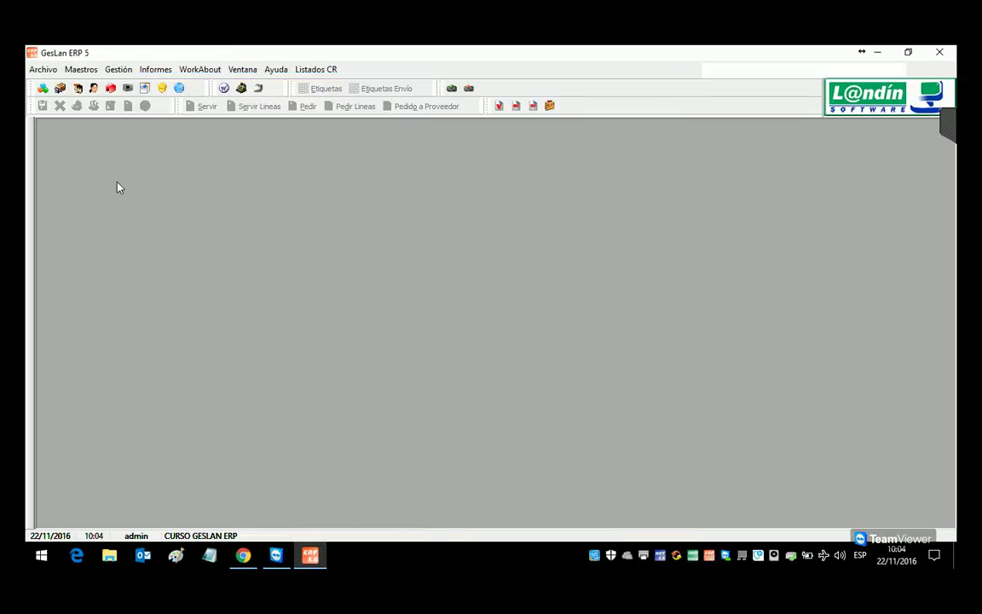
Step: Recheck the sales configuration unchanged, view the version 5.1.0.1 about box, and open an empty Artículos form
click(44, 69)
click(57, 89)
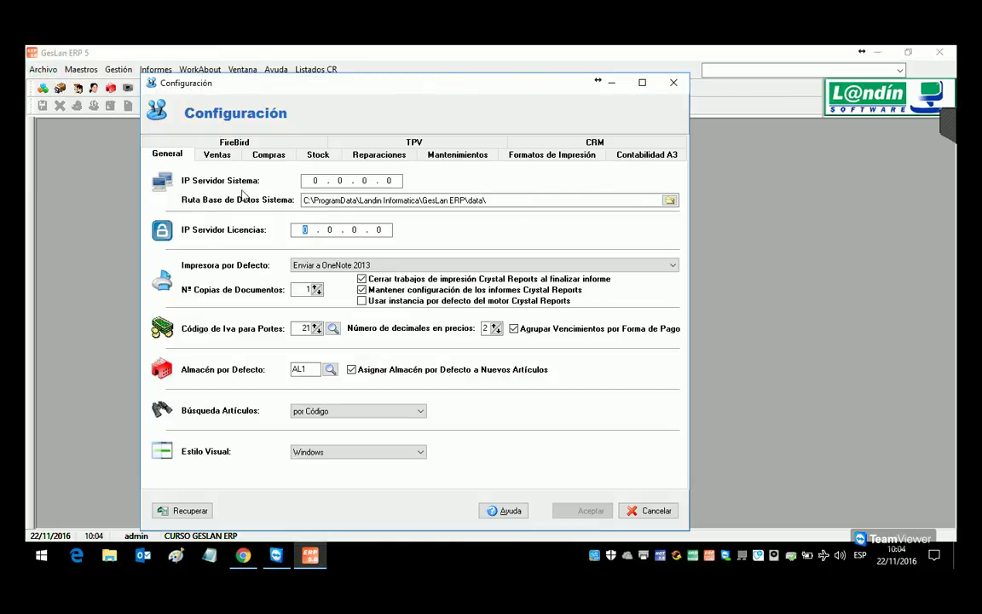
click(215, 153)
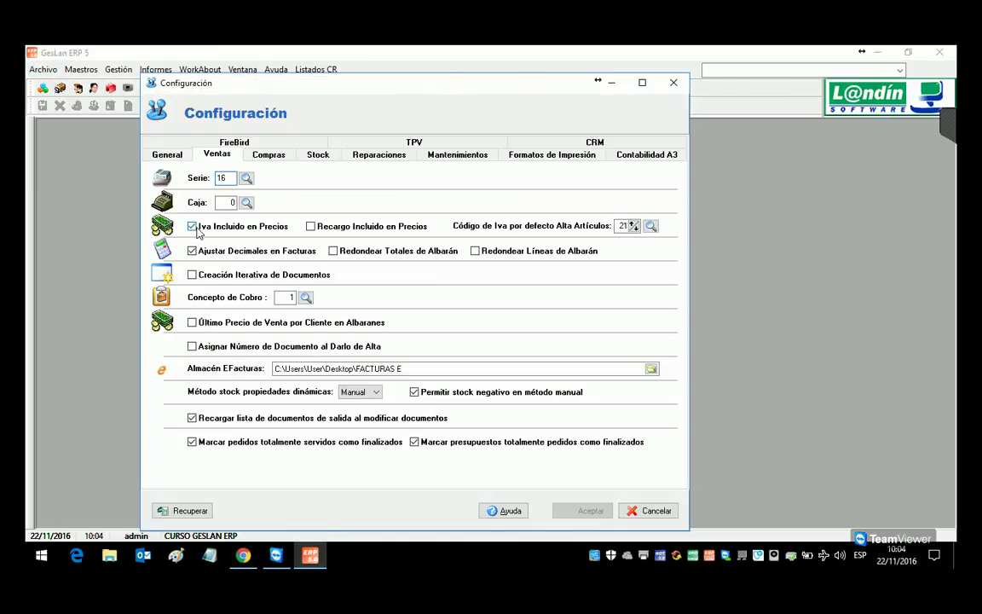
click(674, 82)
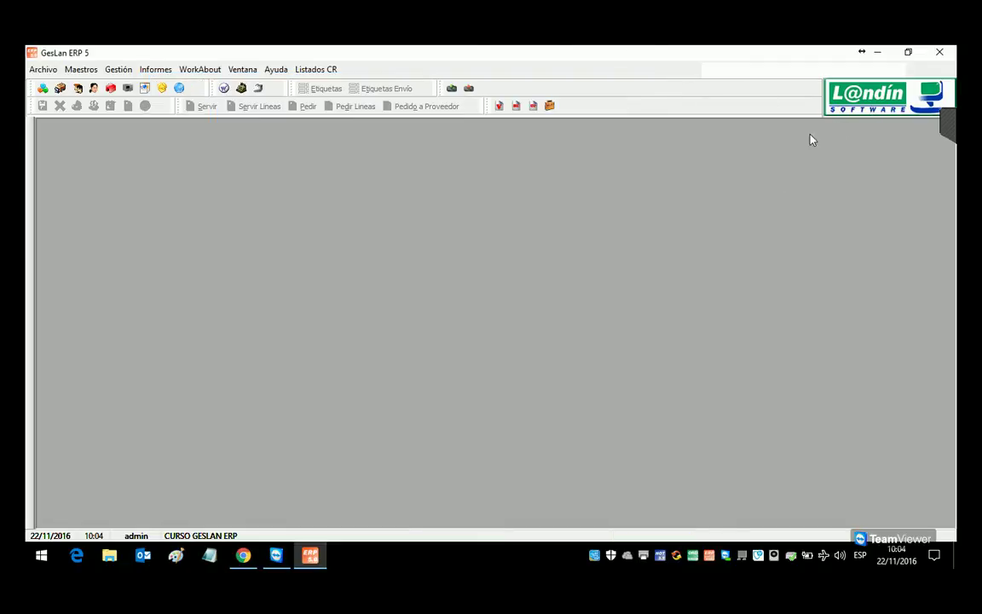
click(856, 99)
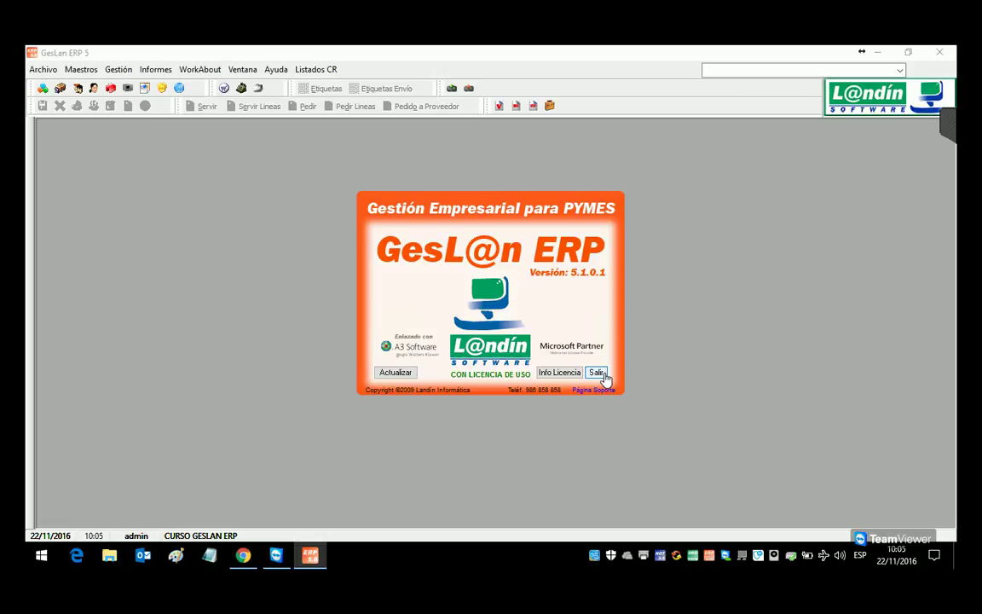
click(596, 372)
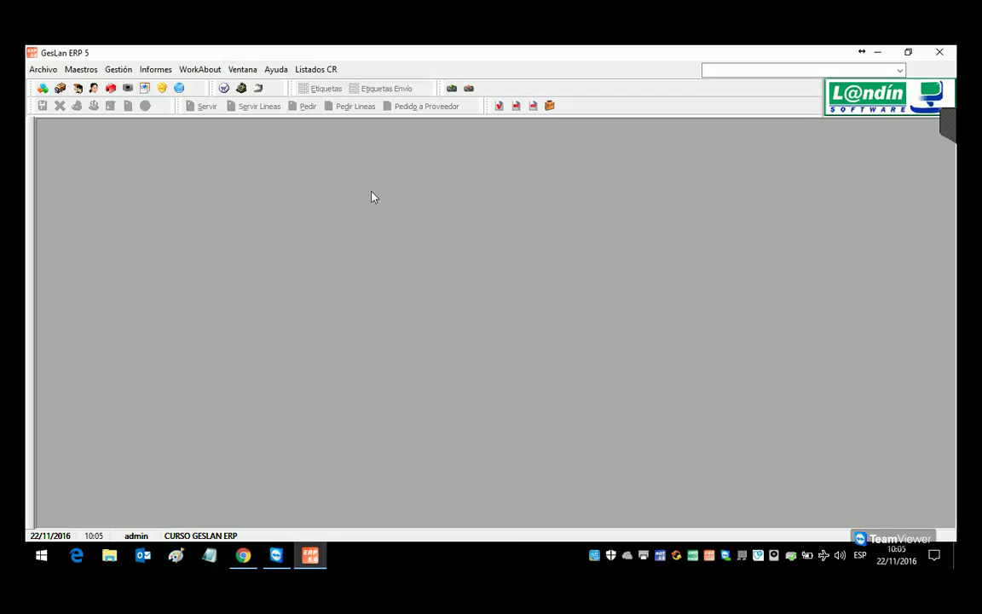
click(43, 89)
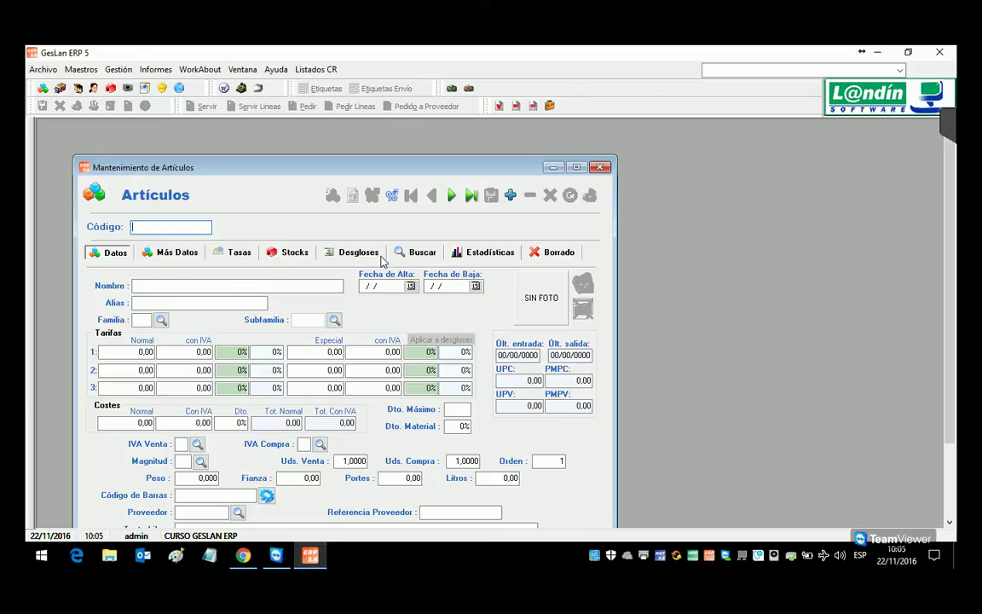
Step: Load SUBRAYADOR AMARILLO (SUB001) from the search list into a maximized Artículos window's Datos tab
click(401, 256)
double_click(202, 336)
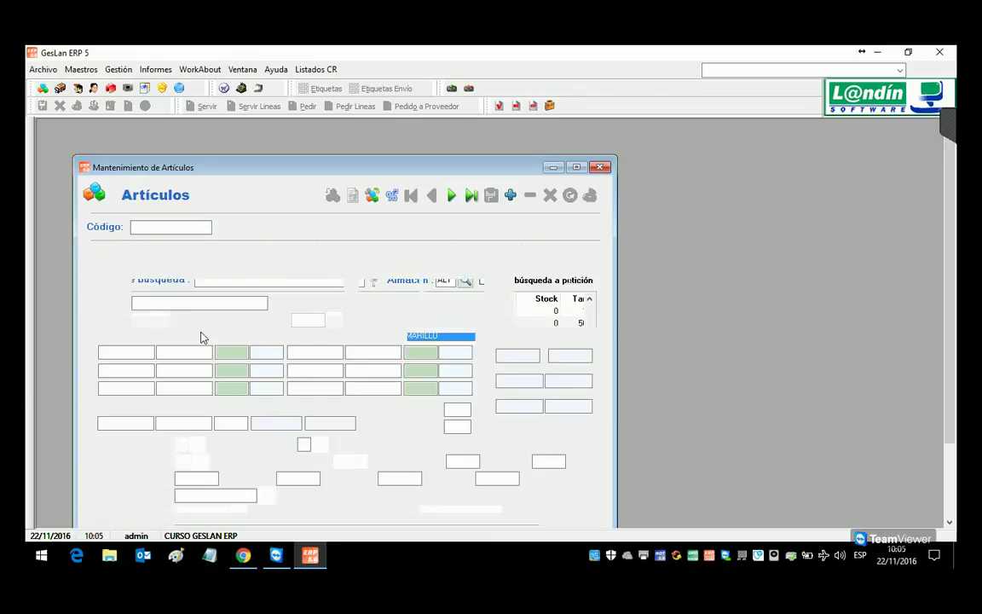
click(186, 351)
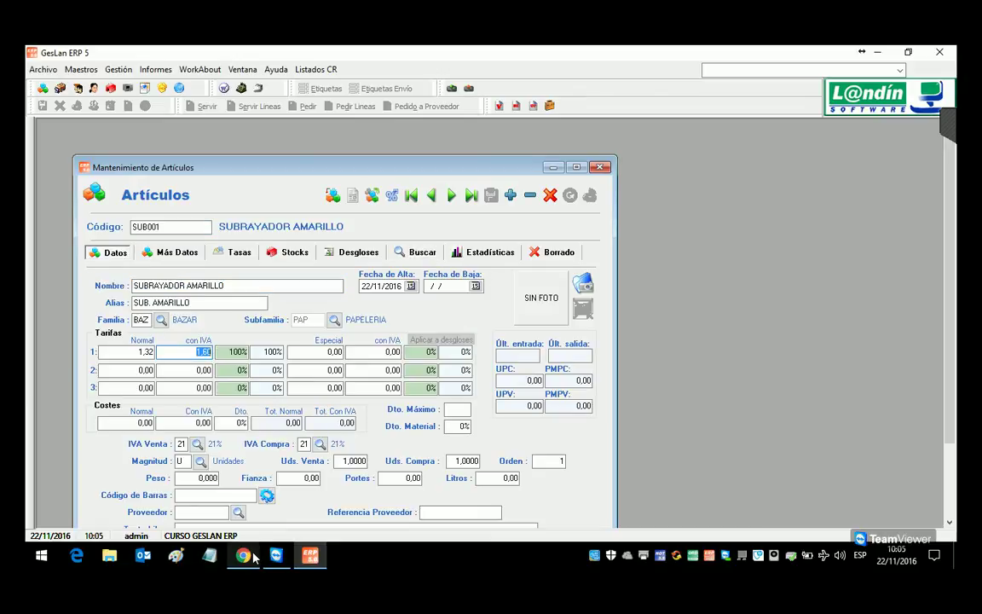
click(418, 252)
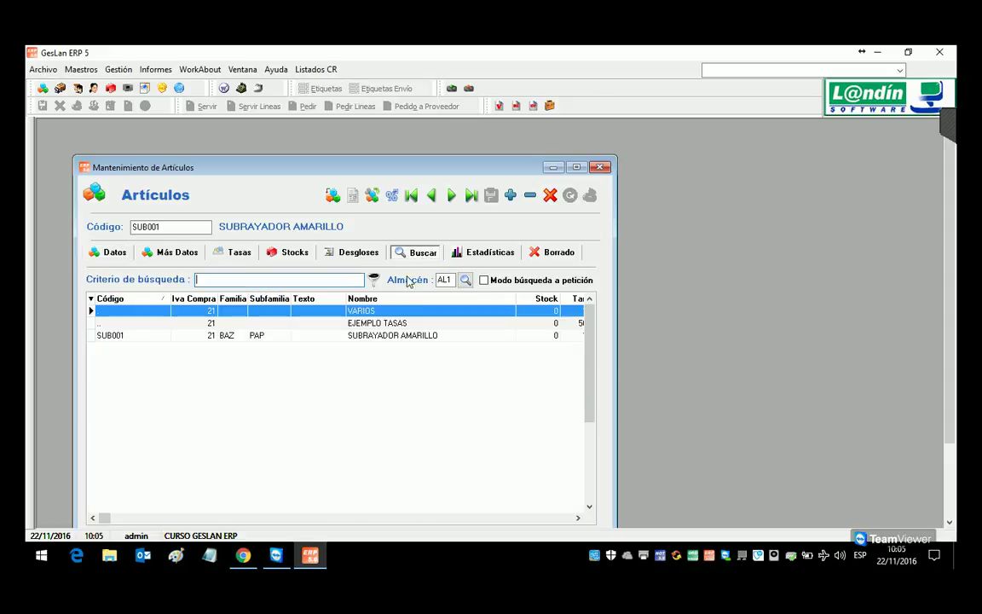
click(577, 167)
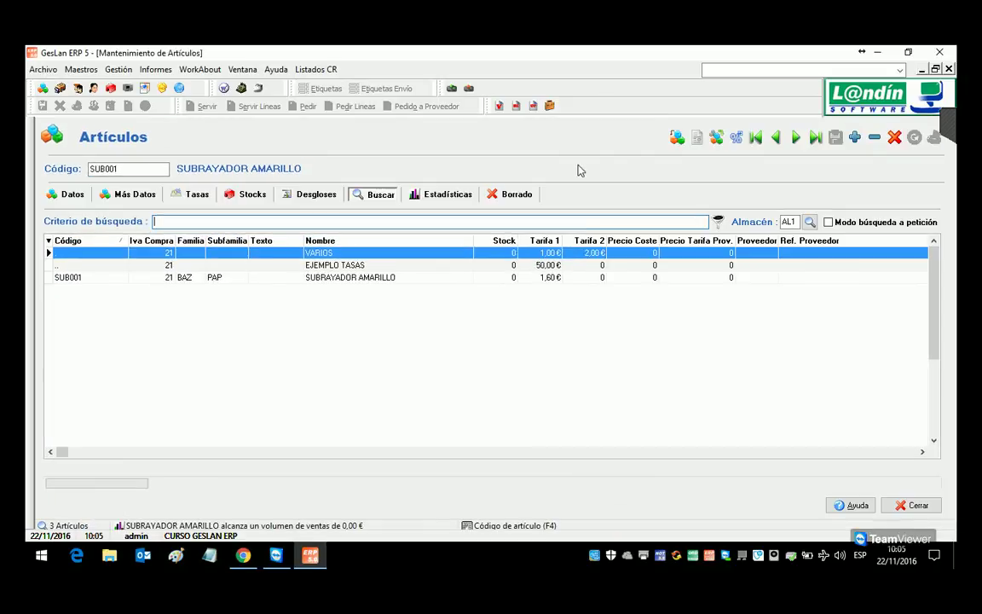
click(551, 277)
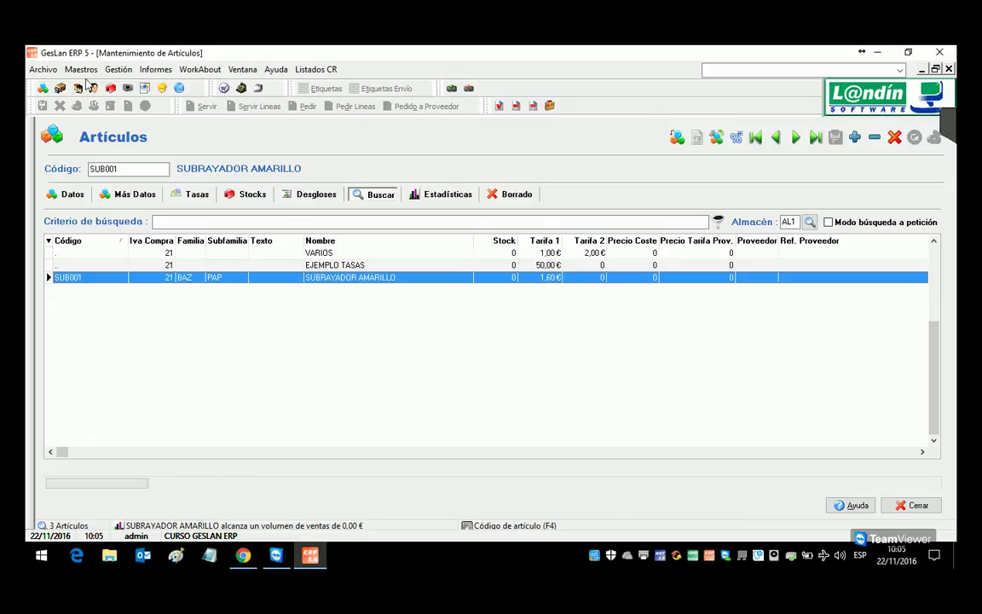
click(43, 69)
click(368, 435)
click(58, 195)
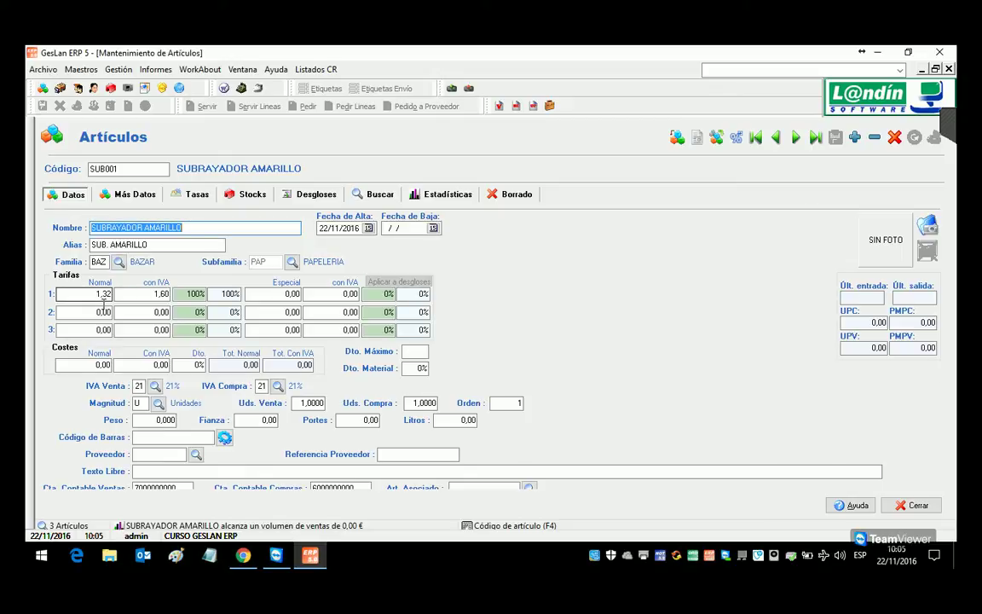
Step: Set the article's normal cost to 1,04
click(164, 315)
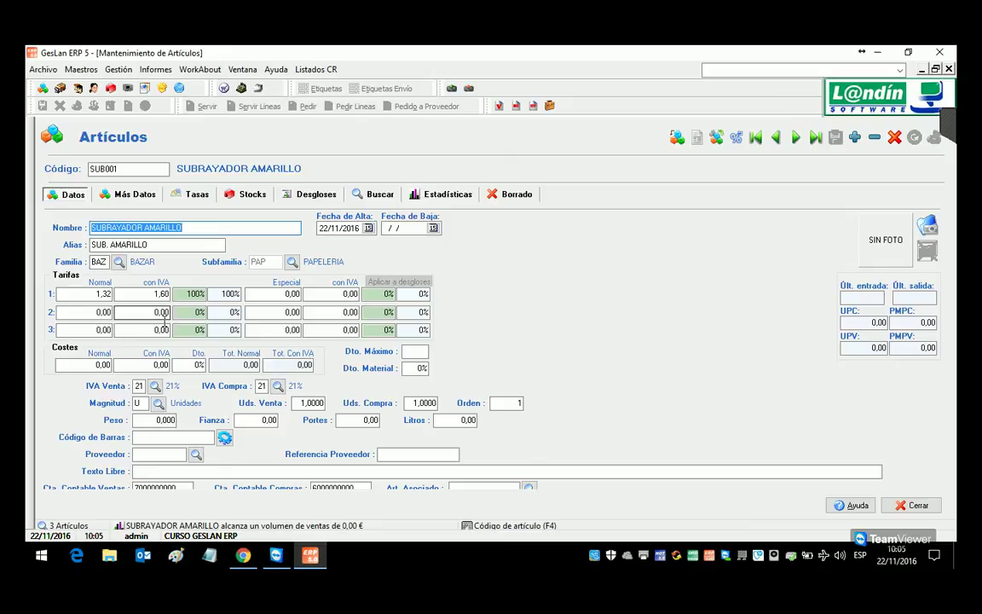
click(85, 365)
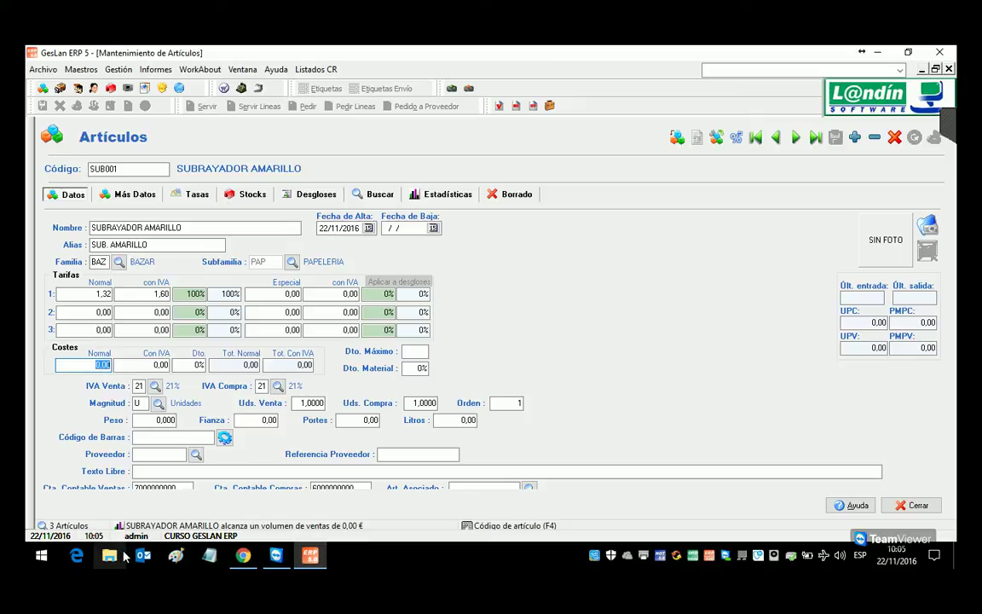
text(1)
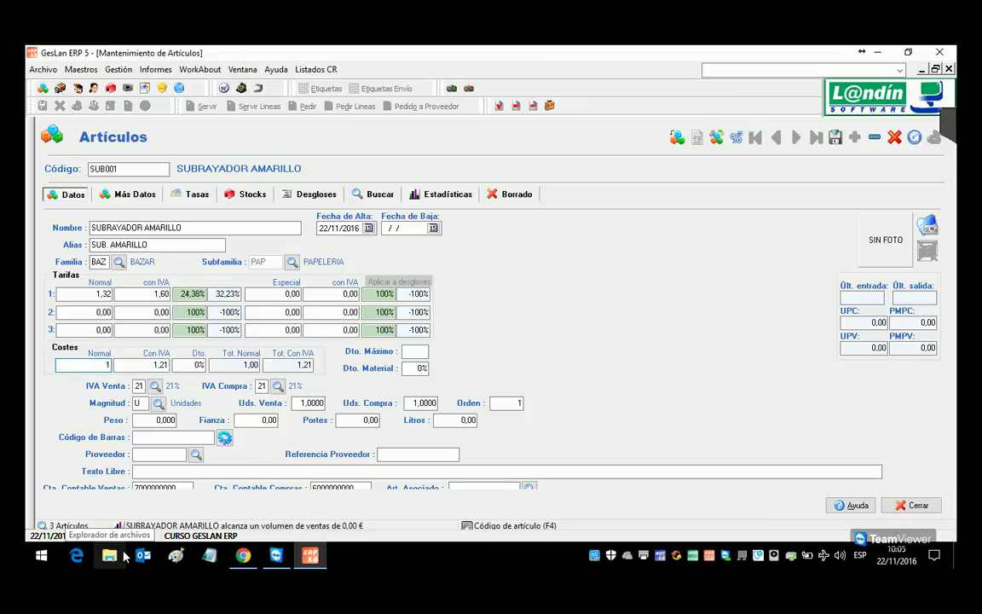
text(,04)
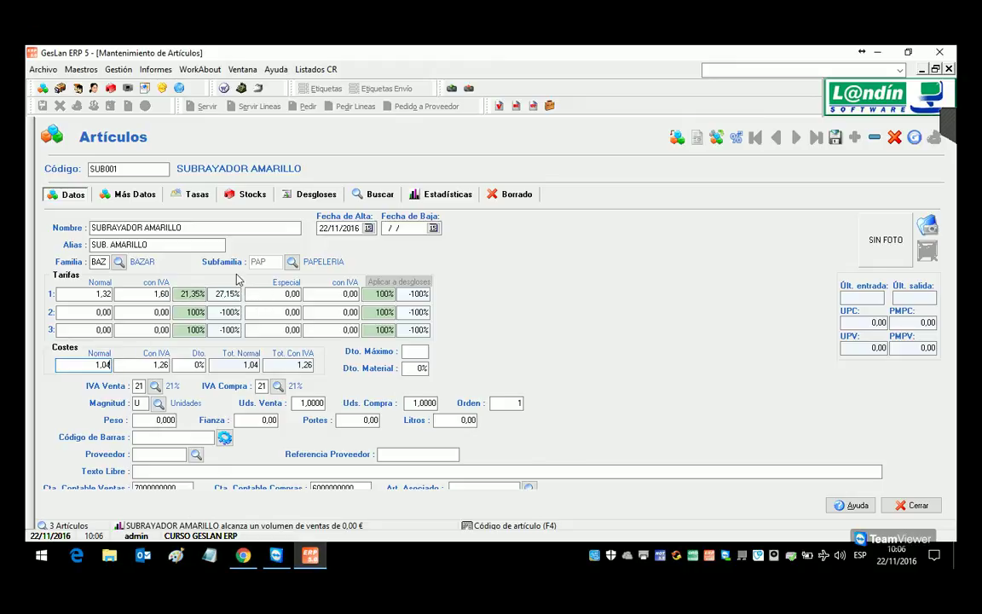
click(98, 367)
Step: Give tariff 2 a 20% margin (1,25 / 1,51 with IVA) and save the article
click(230, 312)
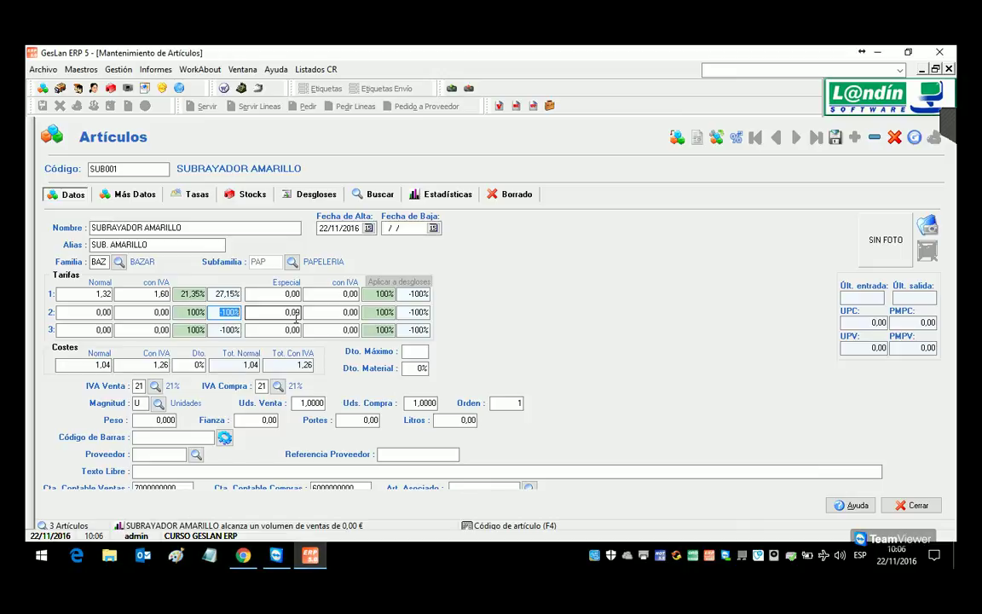
text(20)
key(Return)
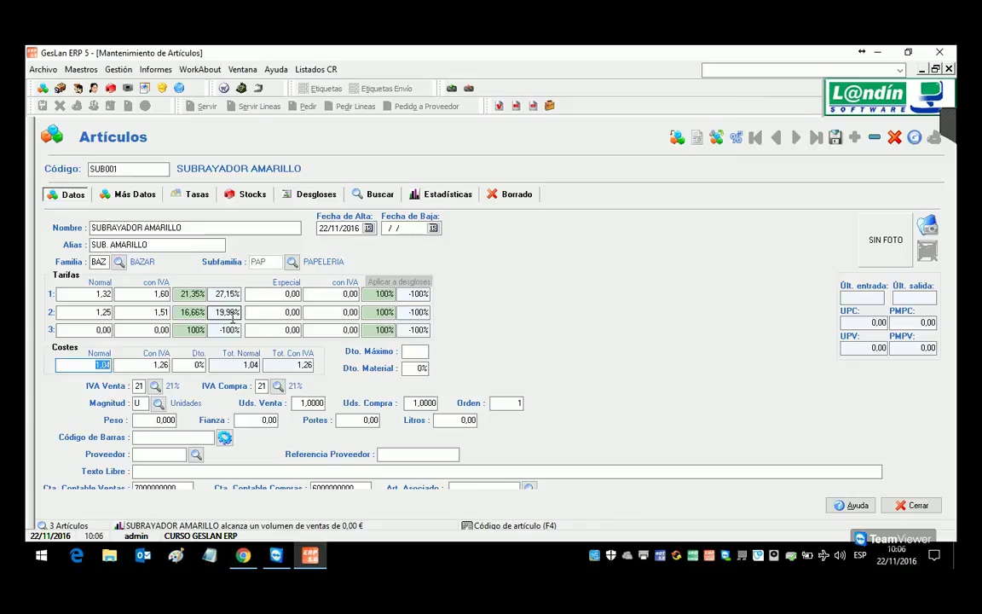
click(836, 139)
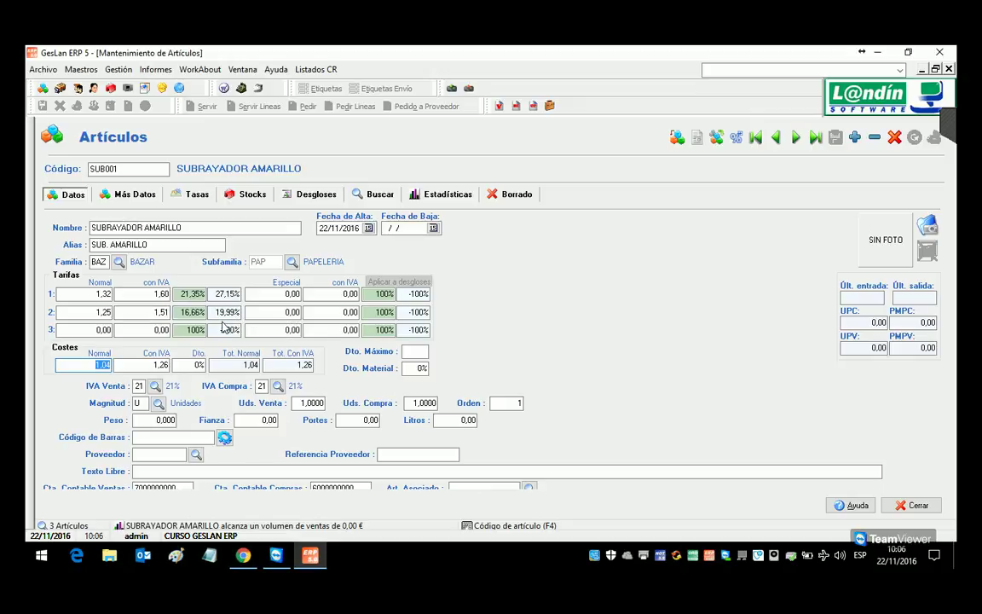
Step: Close the article window and set the program's price decimals to 4 in Configuración
key(Escape)
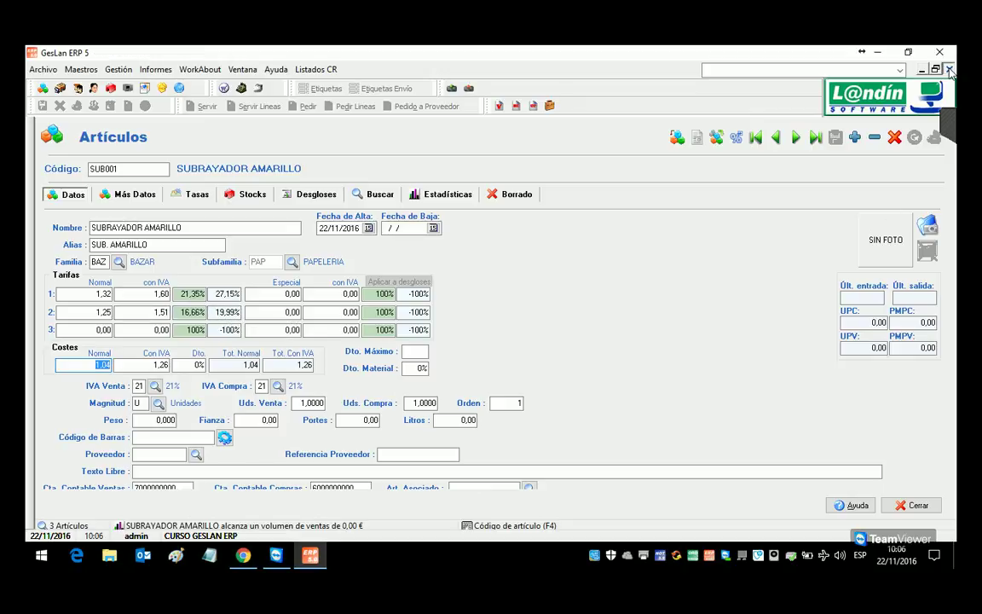
click(43, 69)
key(Escape)
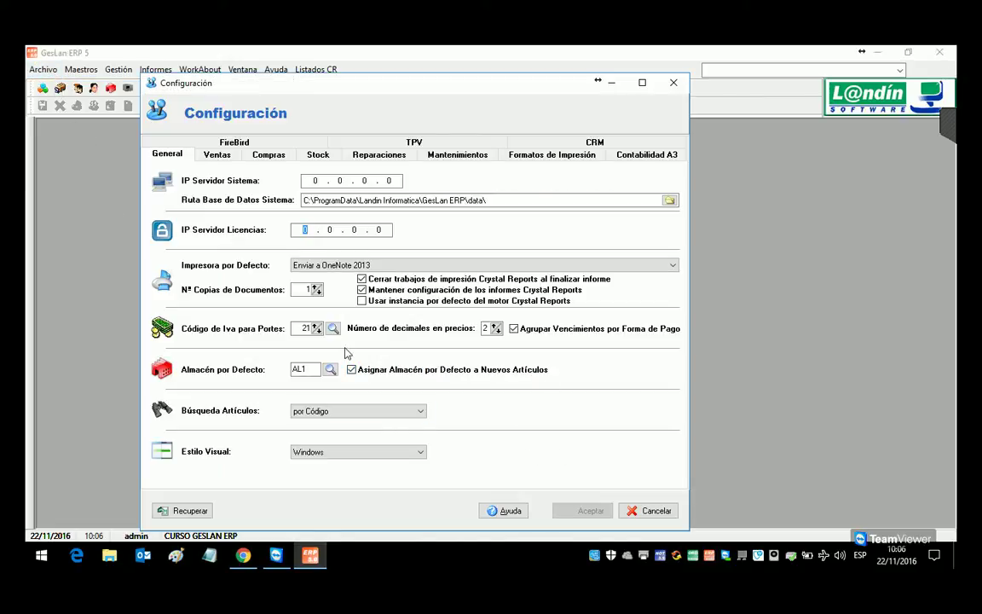
click(496, 326)
click(497, 326)
click(592, 512)
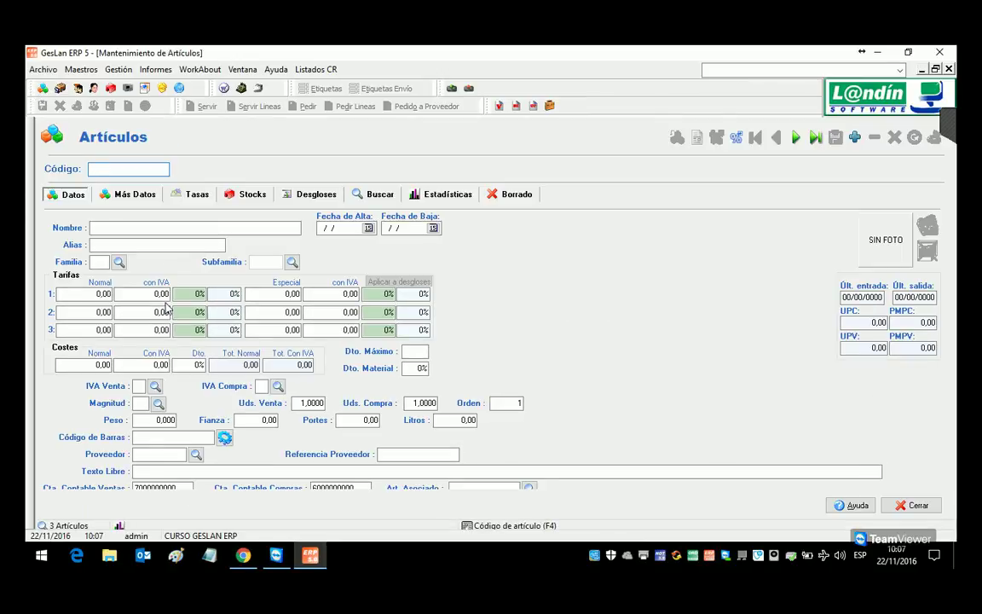
Step: Reopen the SUBRAYADOR AMARILLO article (SUB001) from the article search list
click(362, 194)
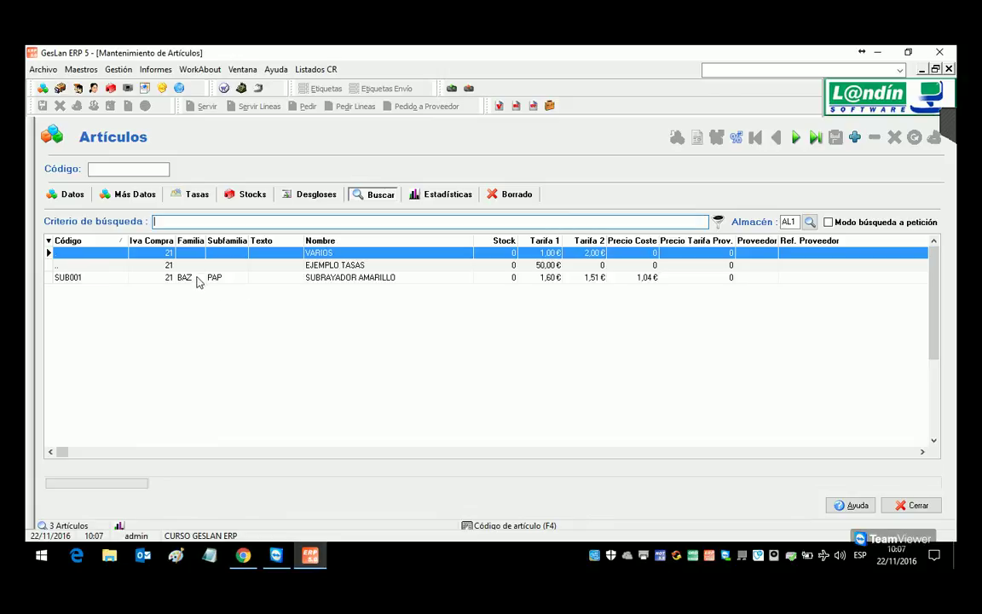
double_click(194, 277)
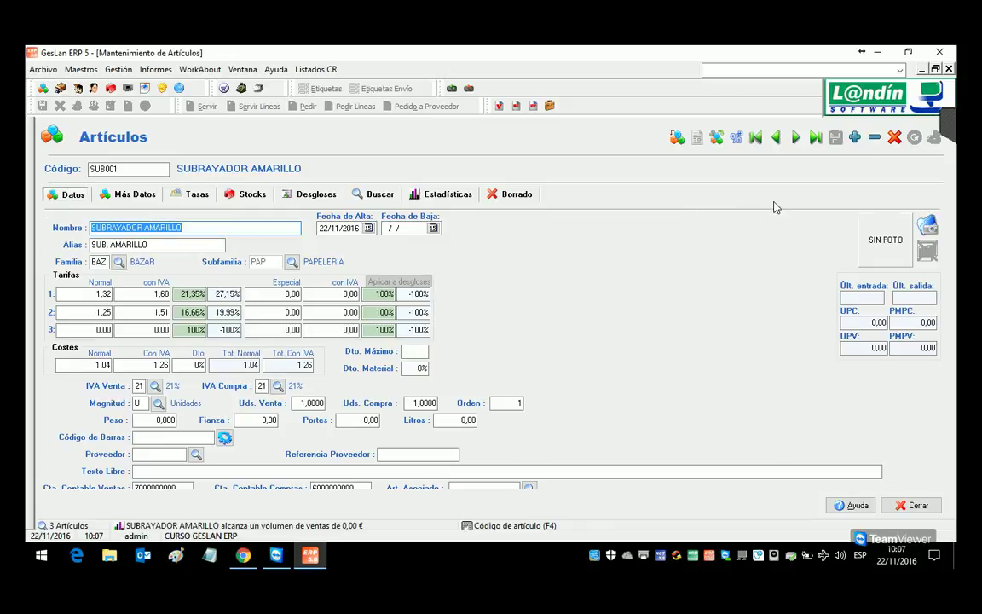
click(892, 109)
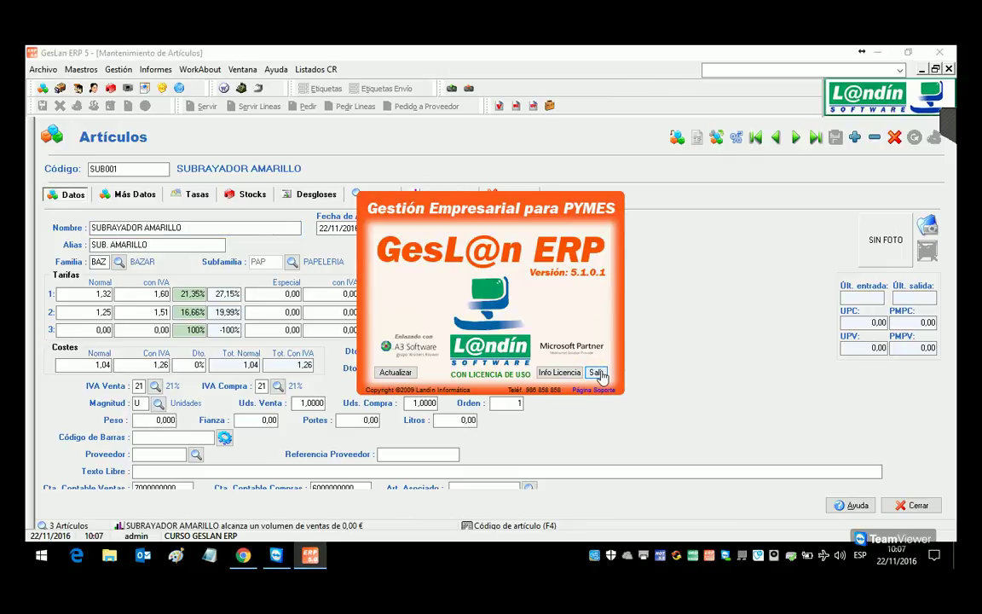
click(597, 374)
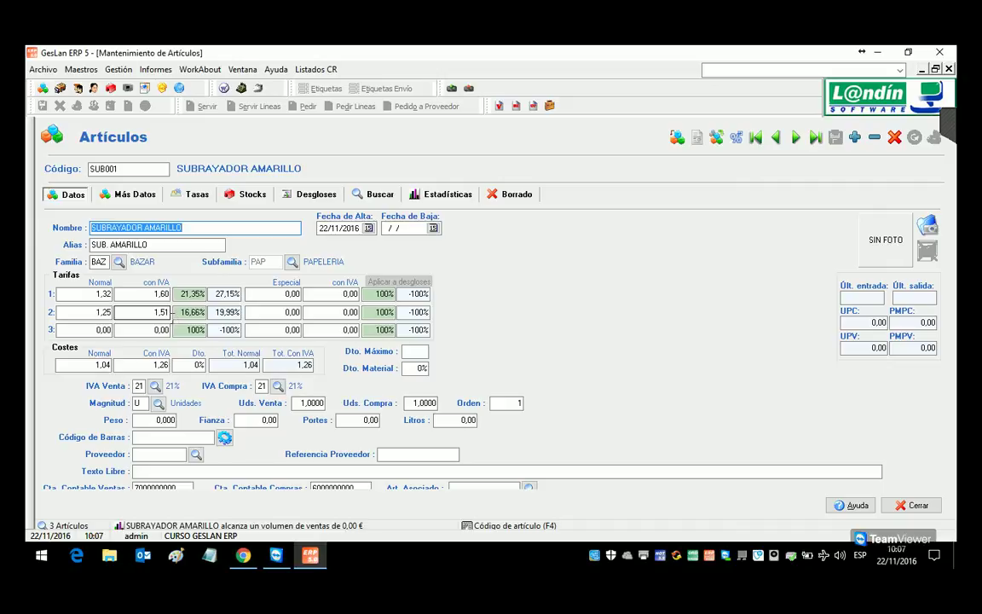
Step: Set tariff 2's price with VAT to 1,50 and tariff 3's to 1,30
click(169, 312)
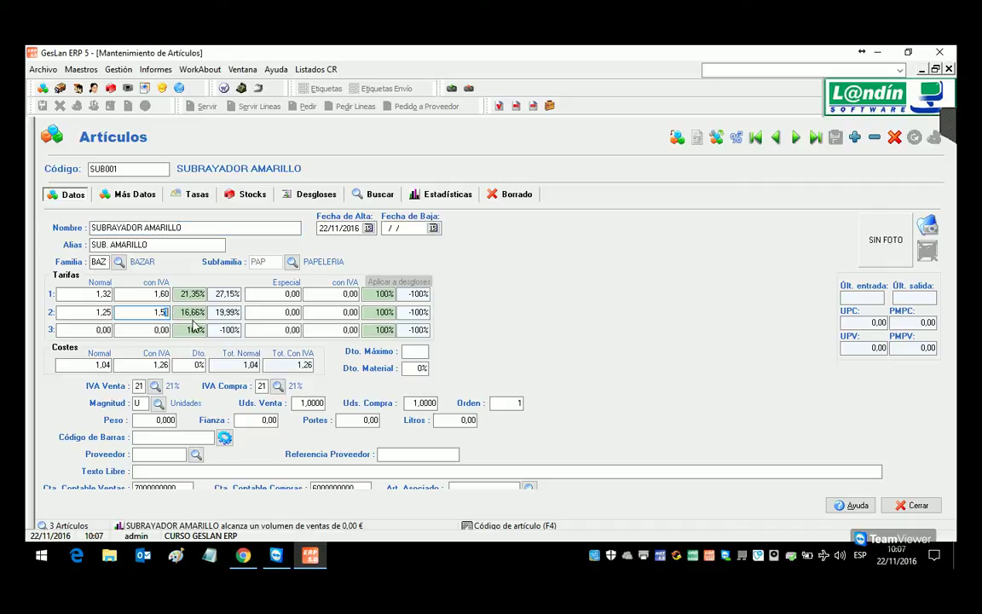
text(0)
key(Down)
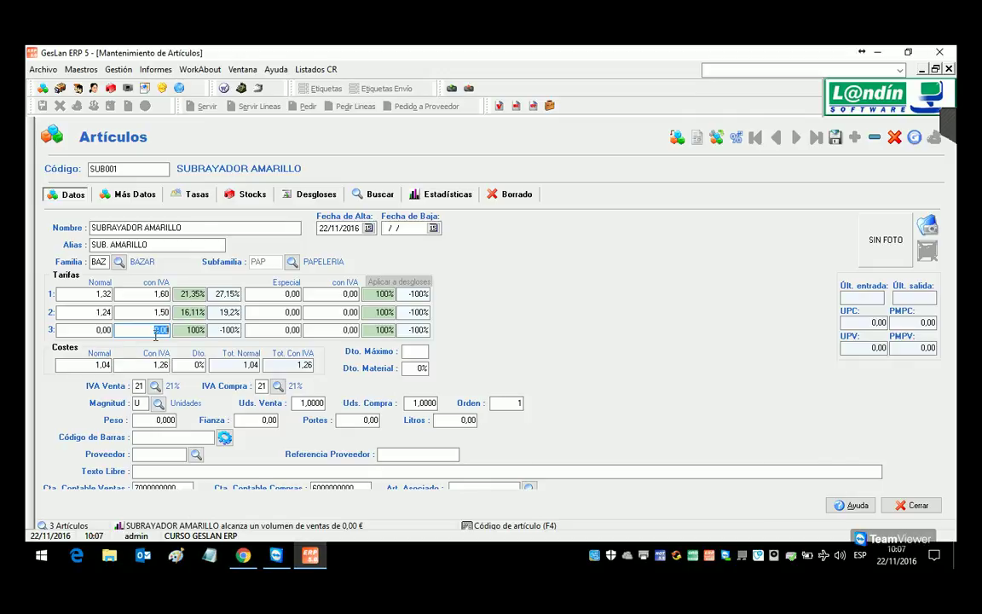
text(1,3)
key(Return)
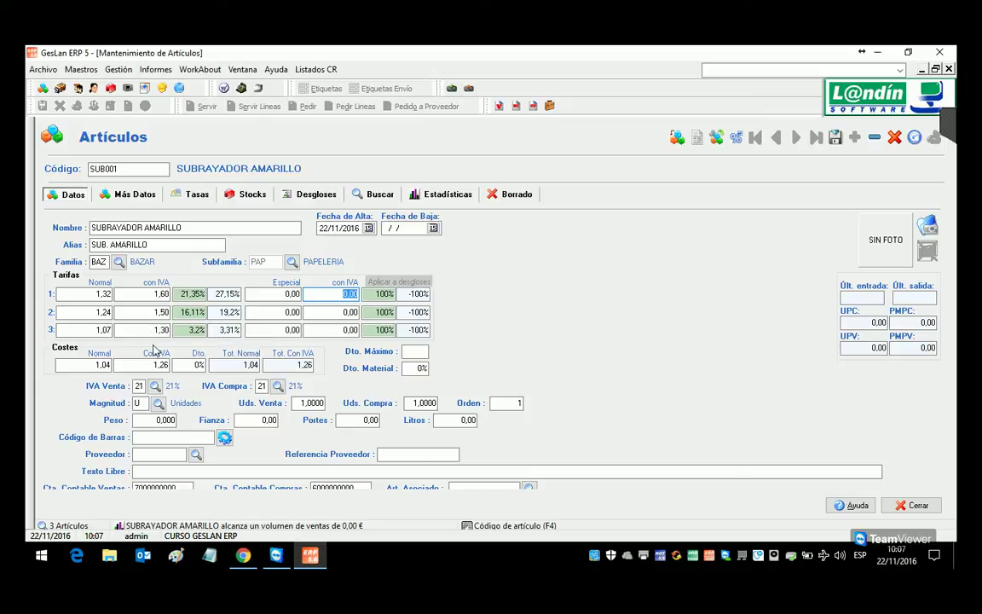
Step: Give tariff 3 a 4,9% margin, bringing it to 1,09 (1,32 with VAT)
click(118, 327)
key(Tab)
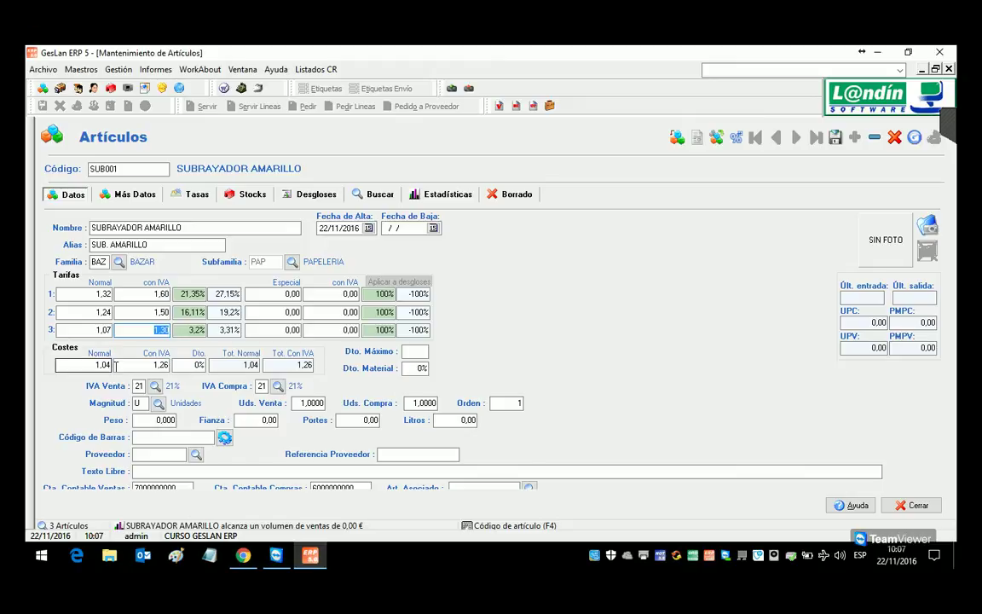
text(4,9)
key(Return)
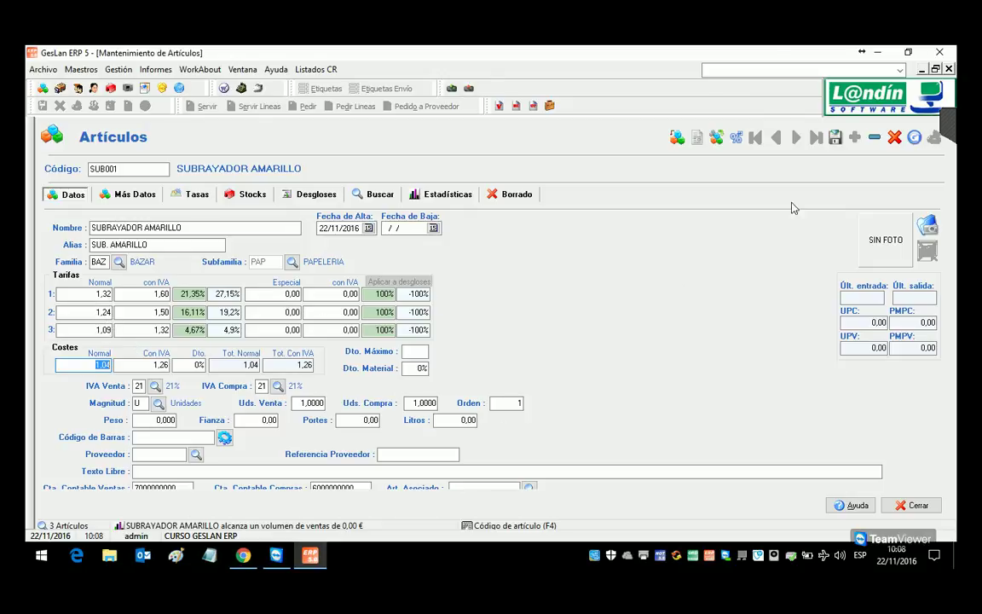
Step: Give SUB001 a special price of 2,00 with VAT on tariffs 1 and 2, then save and close it
click(834, 136)
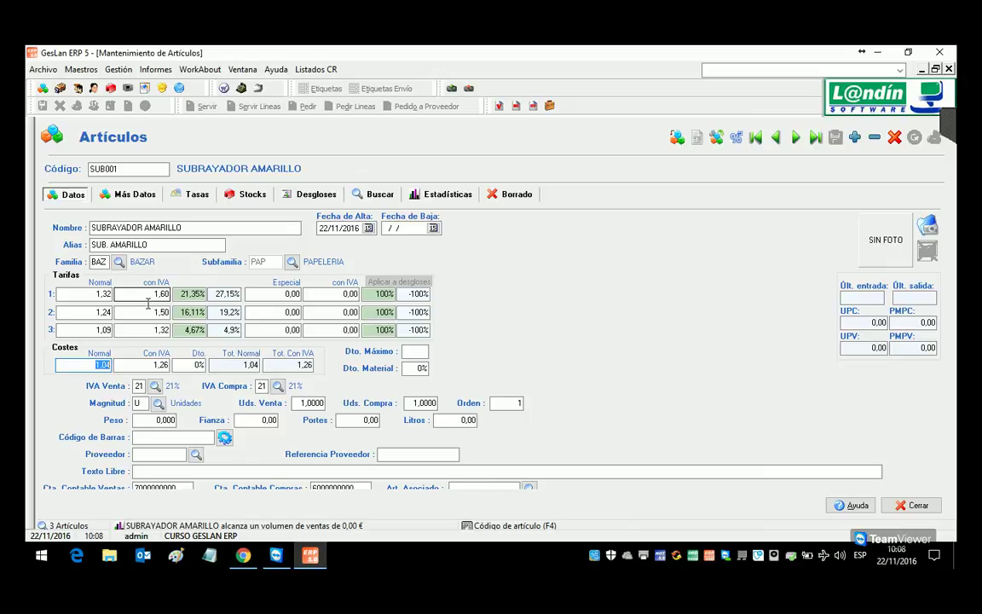
click(350, 295)
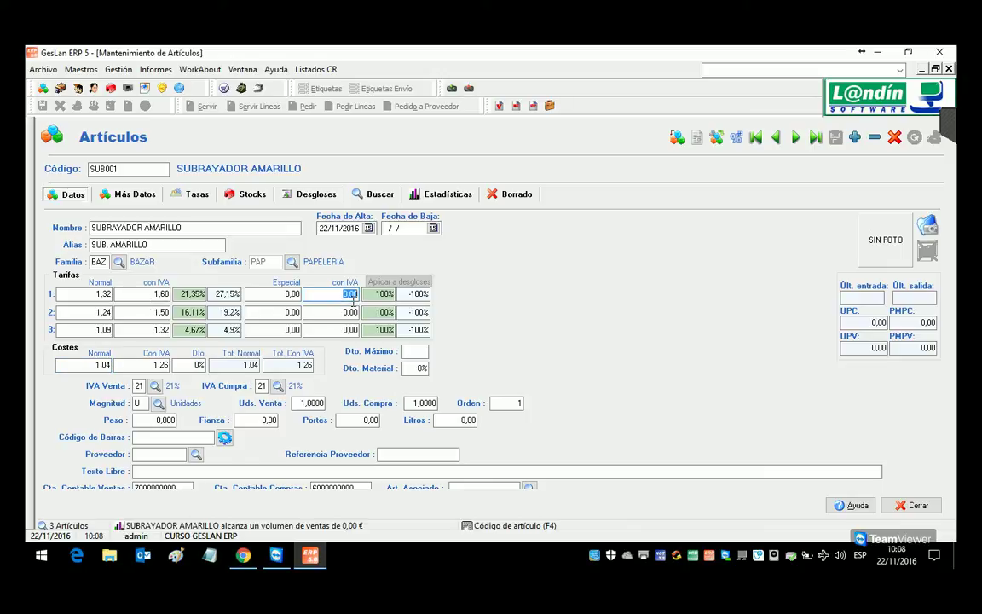
text(2)
click(351, 313)
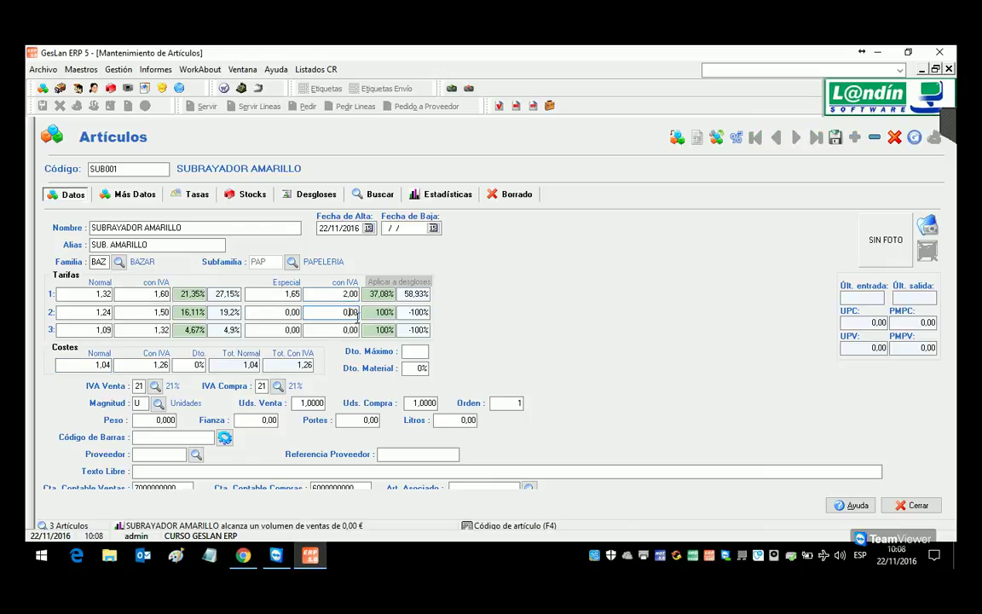
text(2)
key(Tab)
click(835, 137)
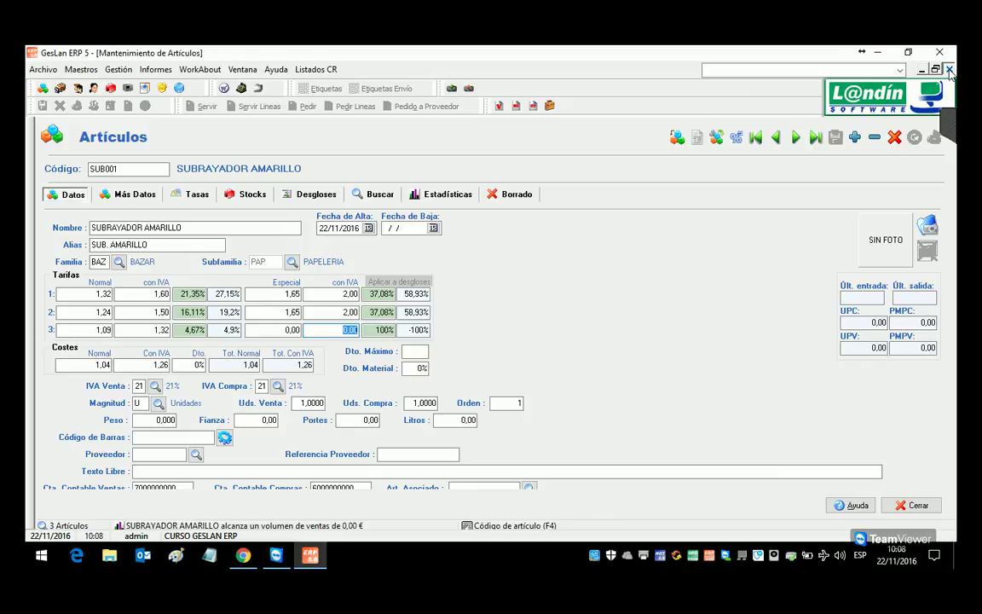
click(950, 70)
click(49, 69)
click(68, 85)
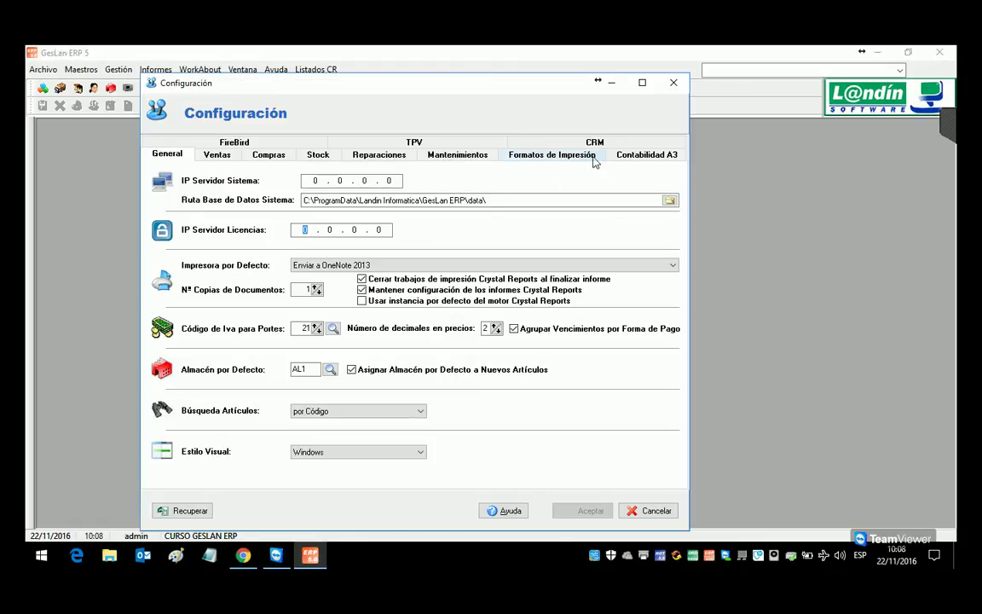
click(454, 143)
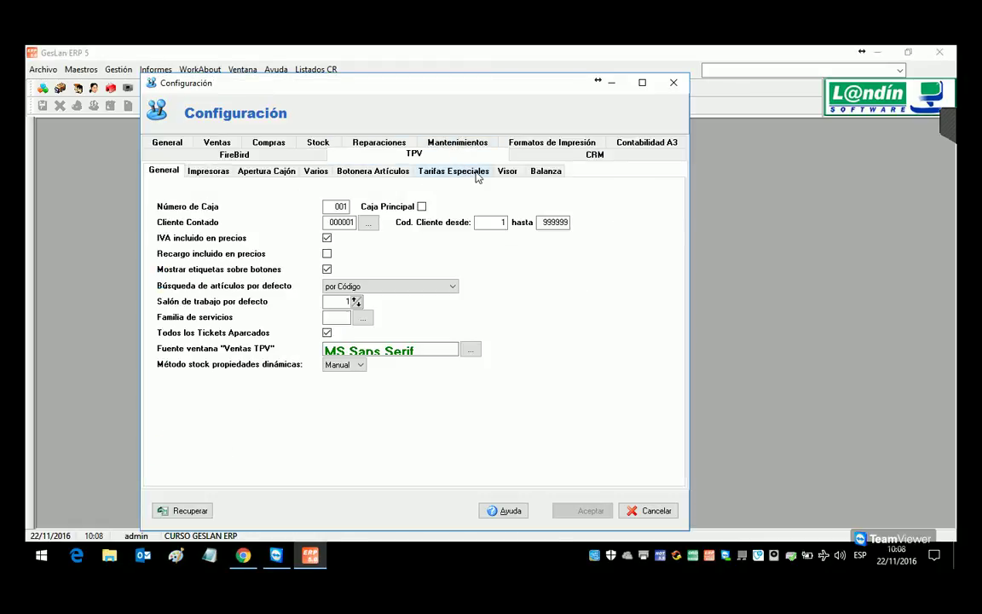
click(472, 171)
click(331, 203)
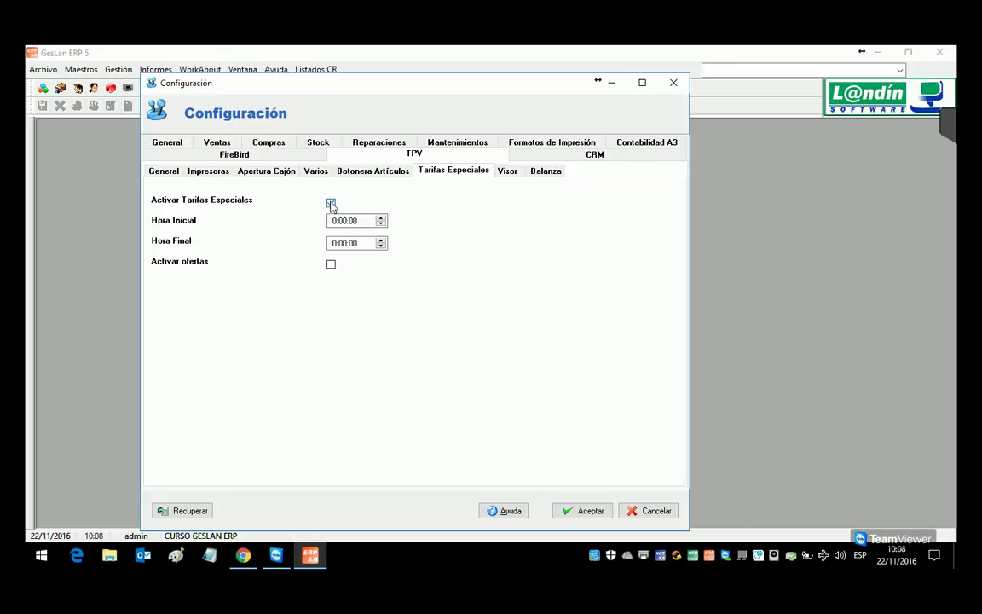
click(332, 204)
click(337, 223)
click(334, 245)
click(332, 203)
click(332, 204)
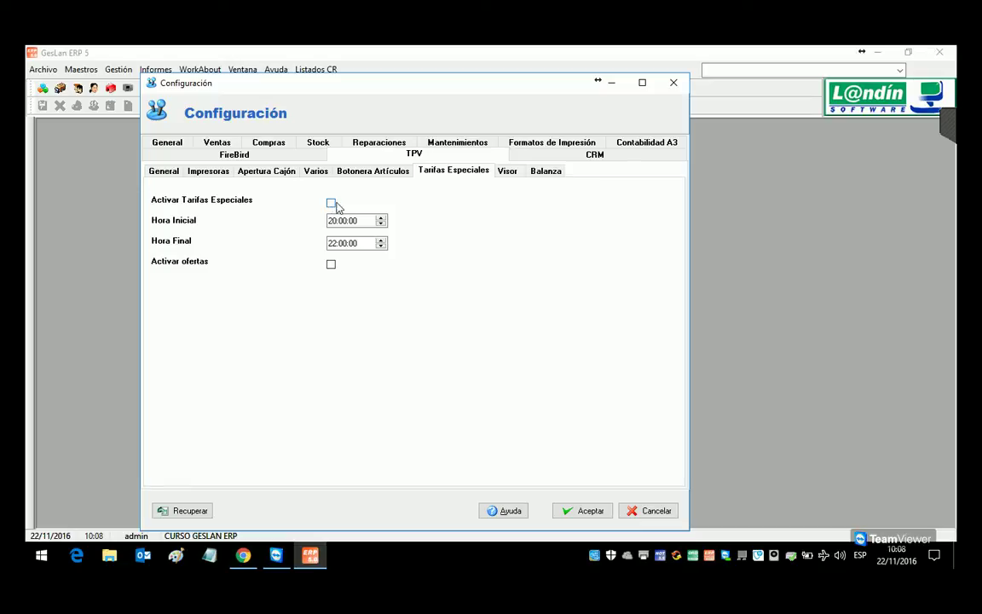
click(651, 510)
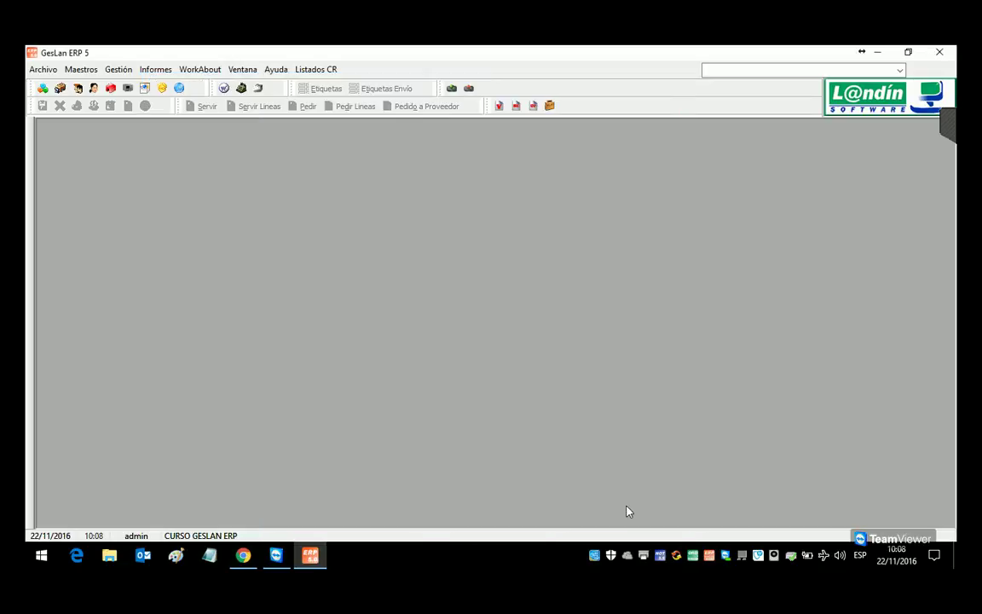
Step: Load article SUB001 in Artículos and check tariff 2's special price with VAT
click(42, 90)
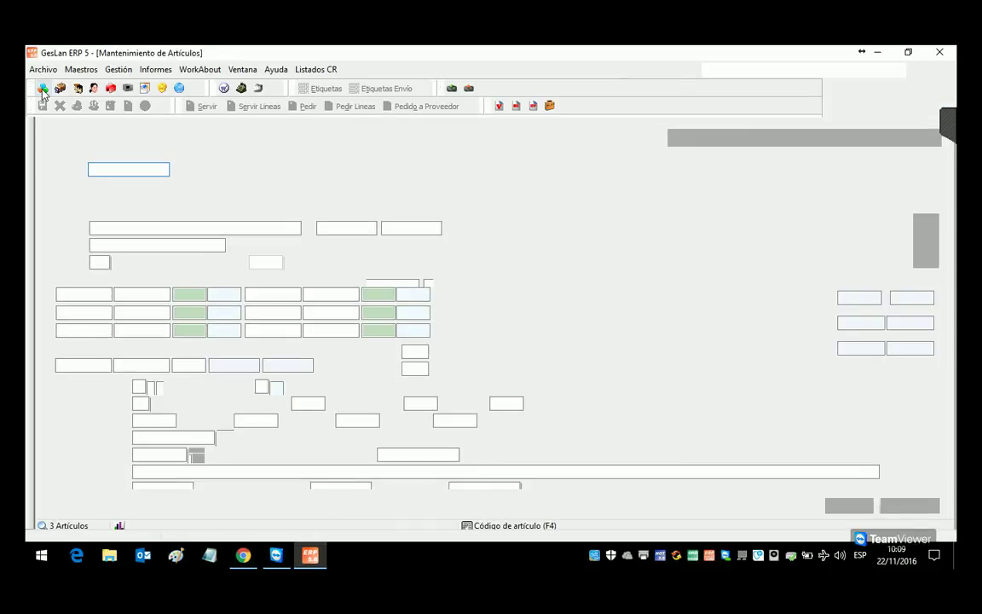
text(SUB001)
key(Return)
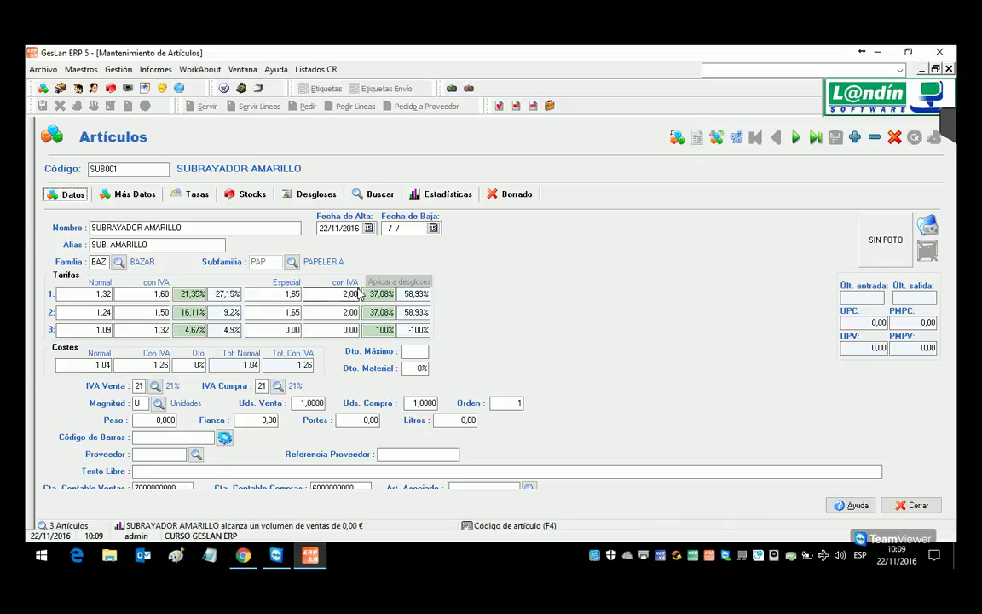
click(358, 313)
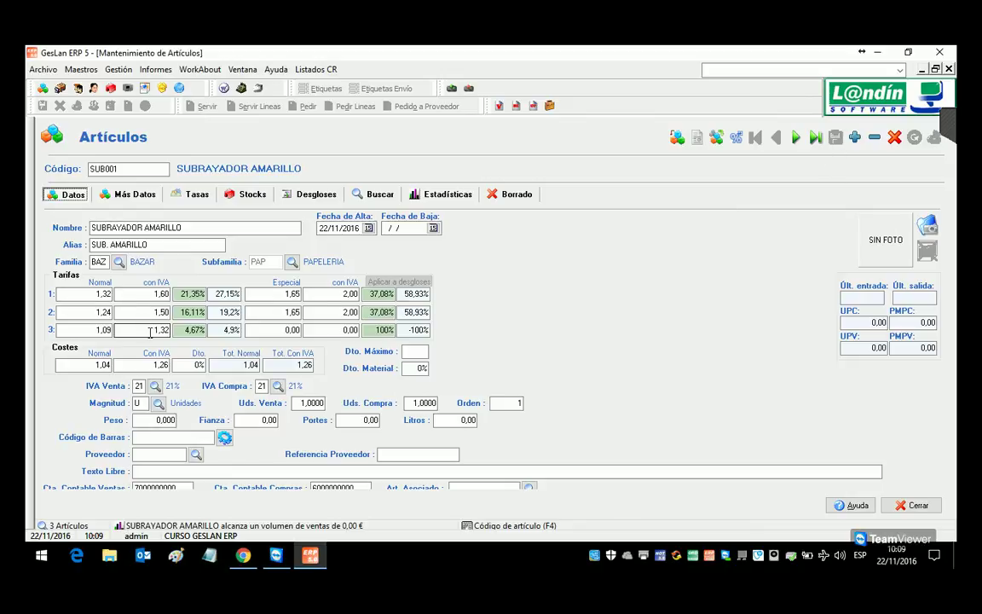
Step: Find client 3 in client maintenance, set its Tarifa to 2, and save the record
click(77, 89)
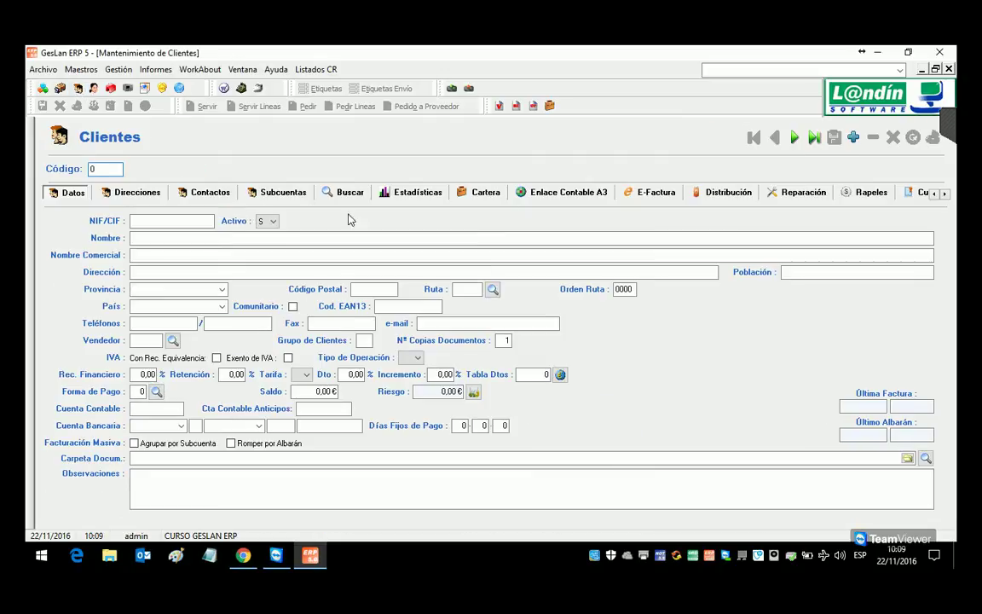
click(341, 193)
double_click(189, 282)
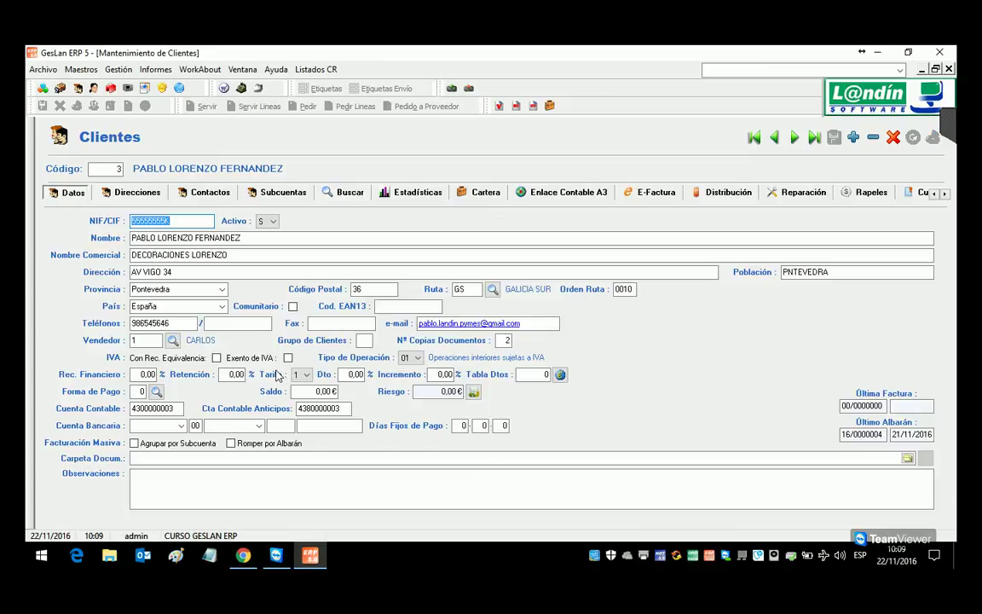
click(304, 375)
click(300, 396)
click(833, 137)
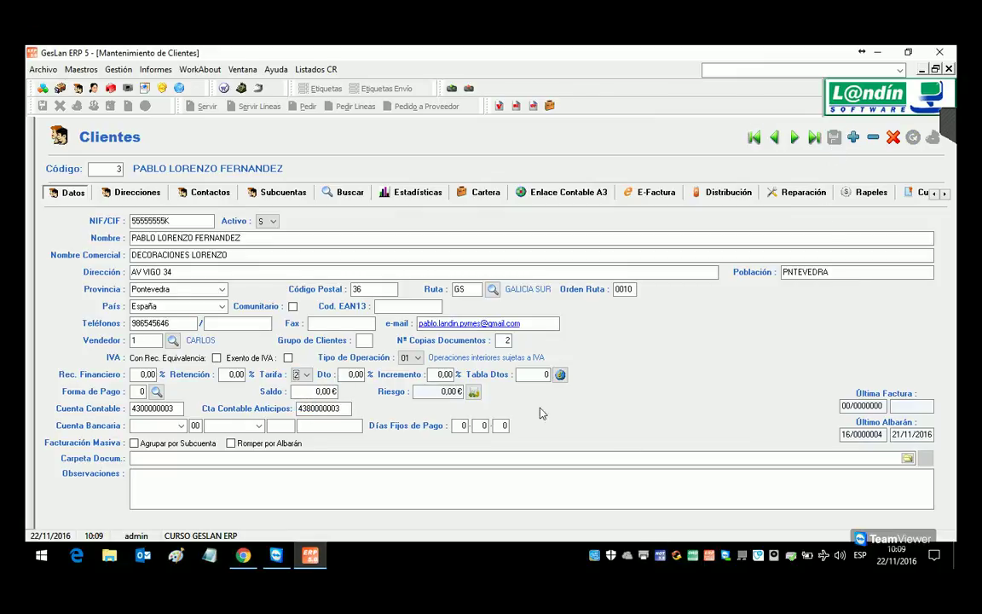
click(119, 69)
Step: Start a new delivery note for client 2, add a SUB001 line, then delete it
mouse_move(132, 88)
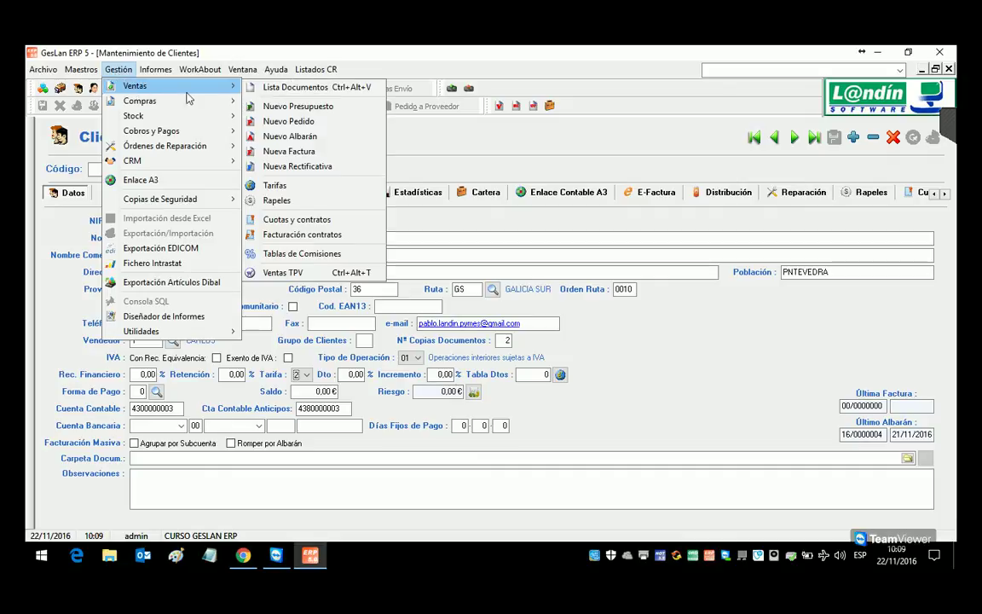
click(281, 134)
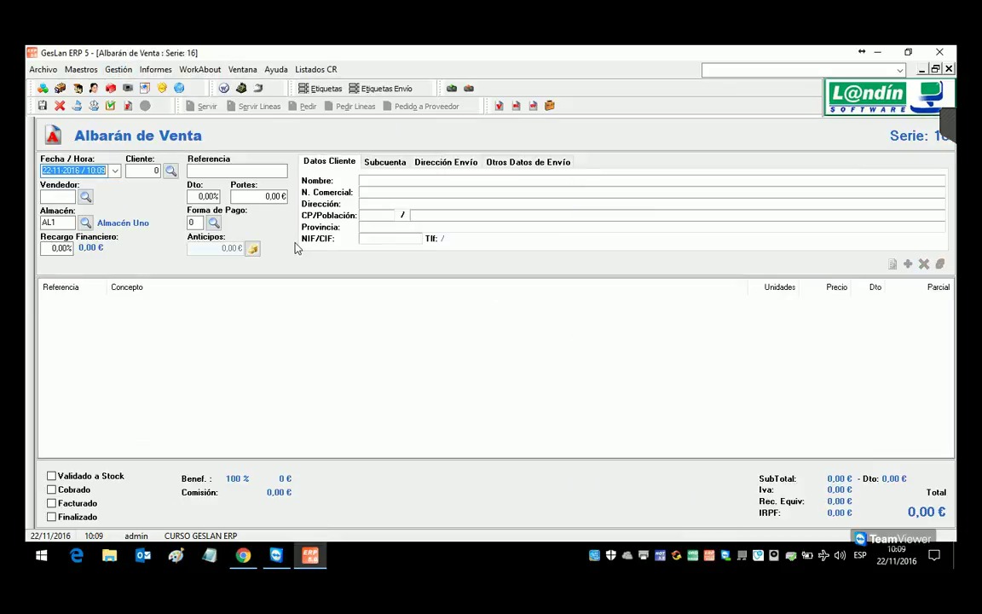
click(170, 171)
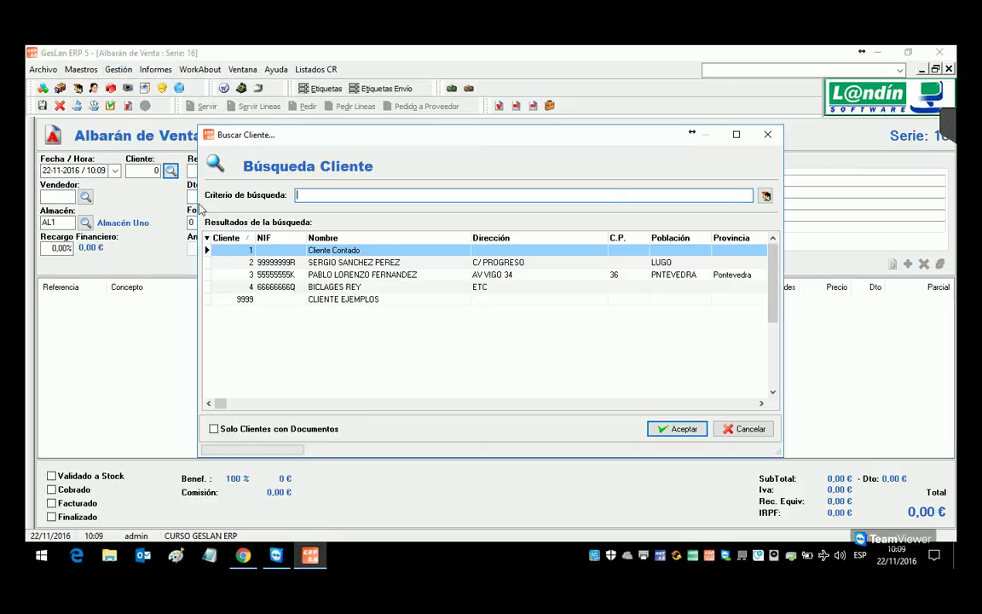
double_click(359, 264)
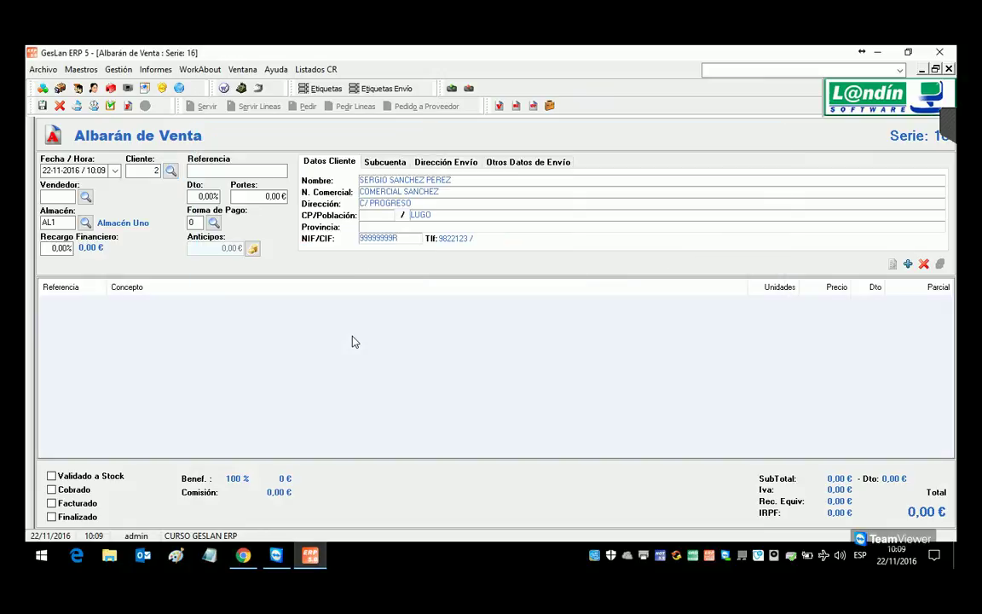
double_click(355, 341)
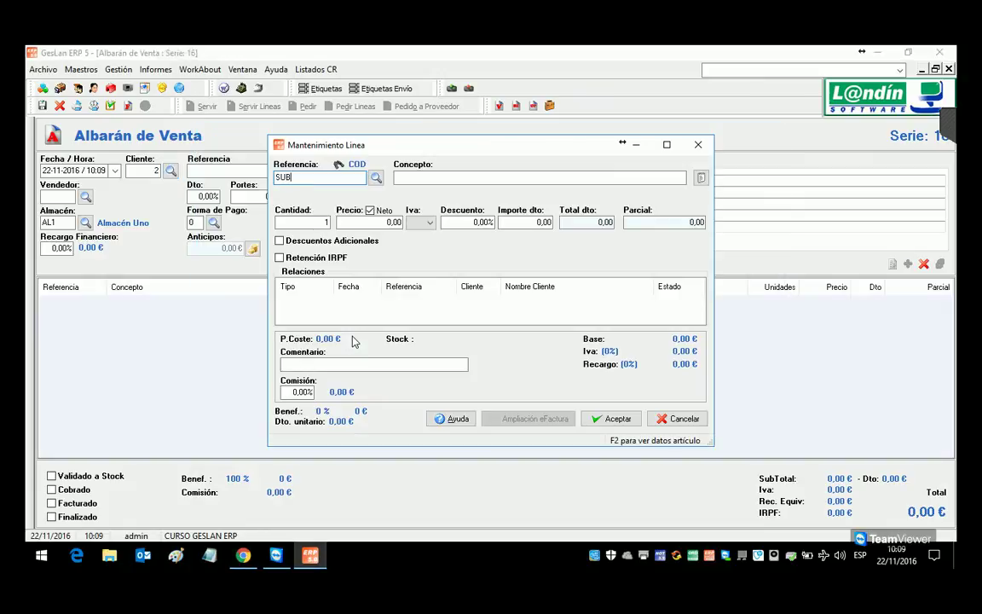
key(Return)
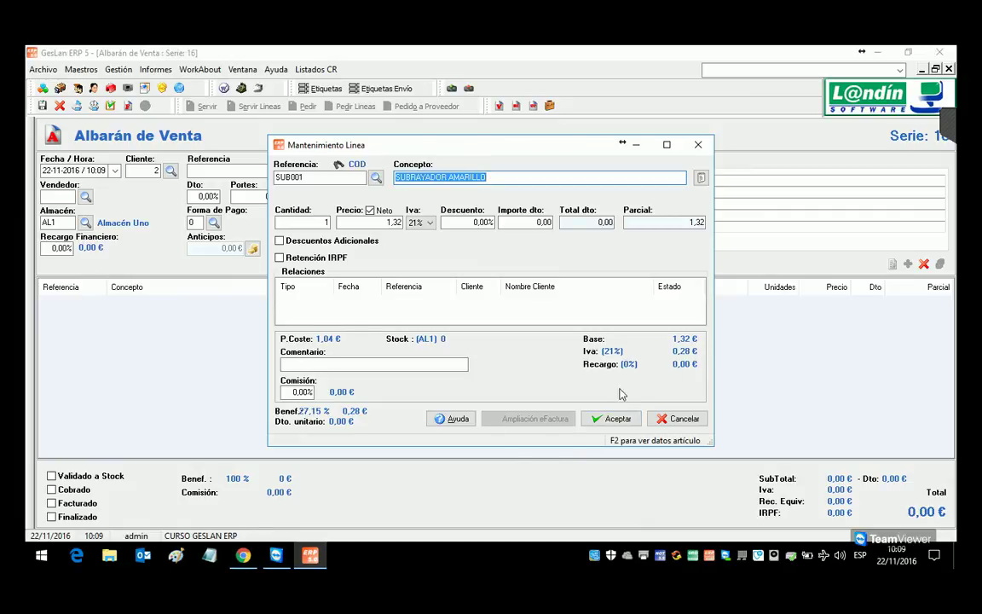
click(612, 418)
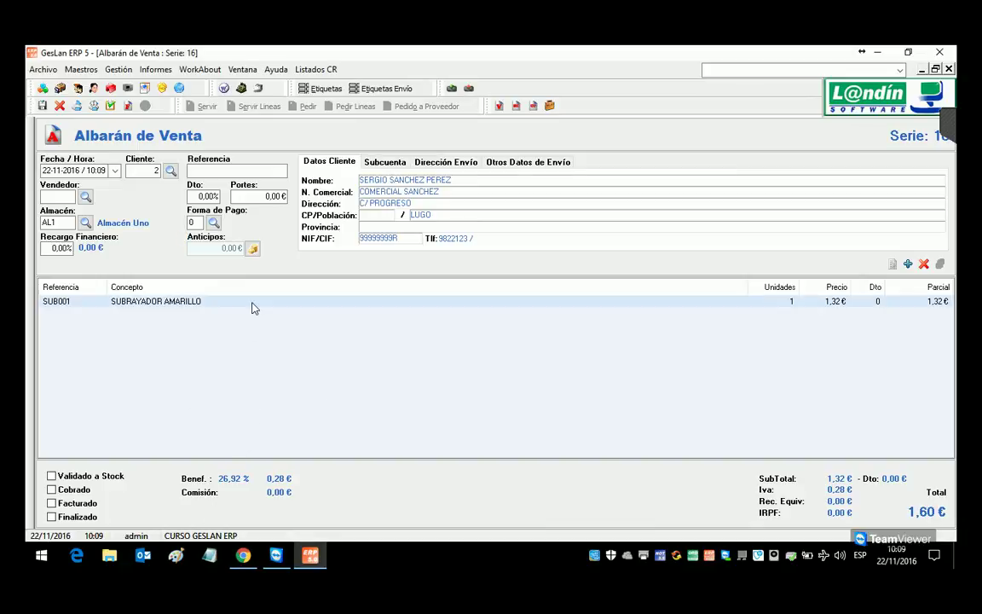
click(252, 307)
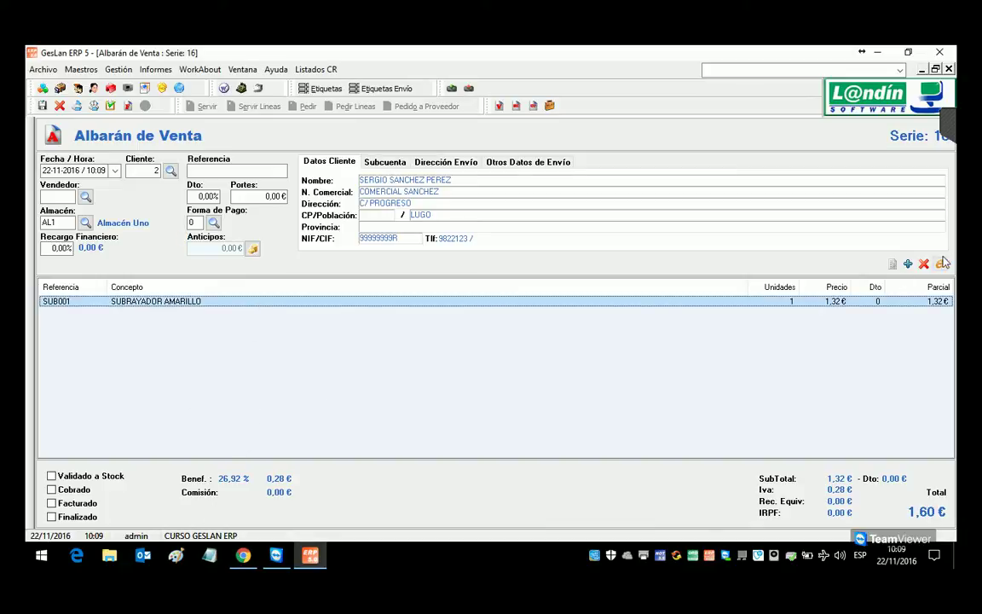
key(Delete)
click(507, 341)
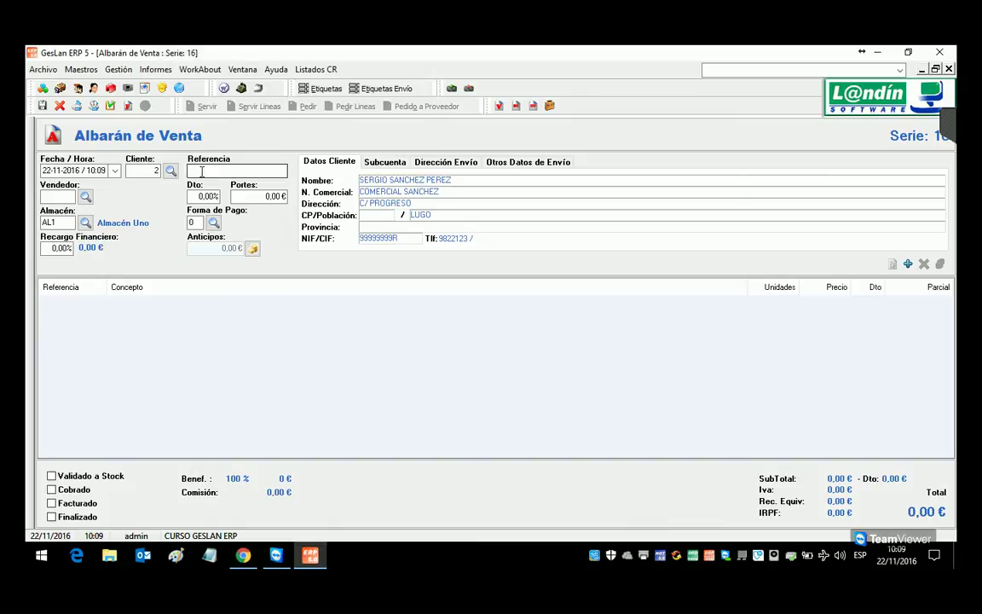
Step: Switch the note to client 3, re-add SUB001 at the tariff 2 price of 1,24, and close it
click(171, 170)
double_click(349, 275)
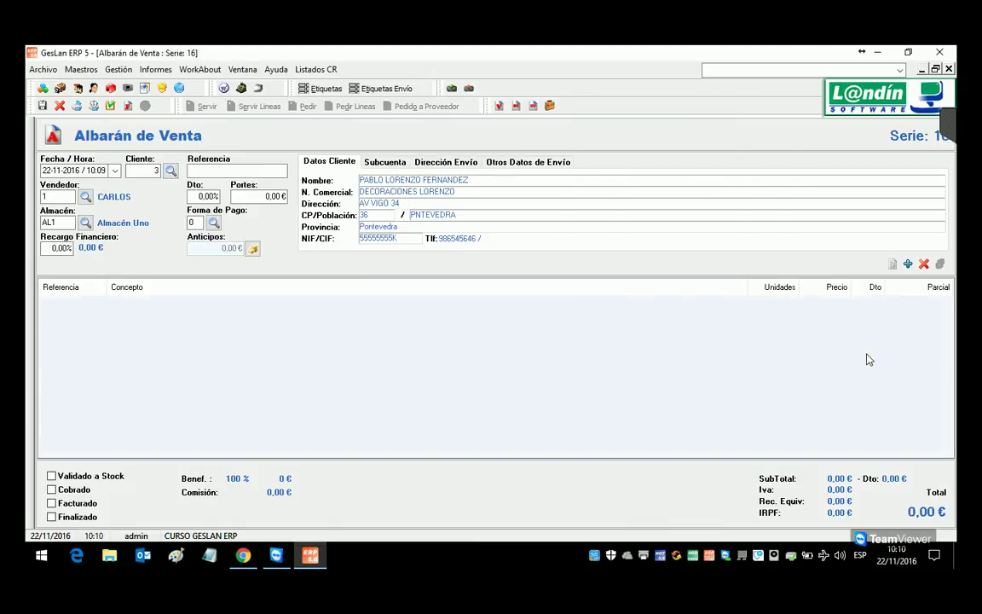
click(908, 264)
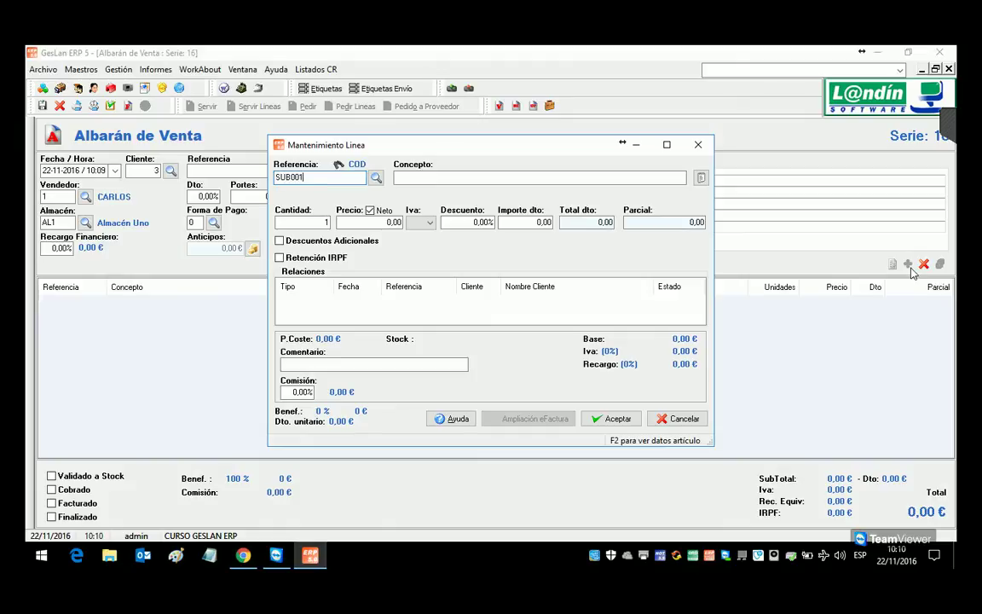
text(SUB001)
key(Return)
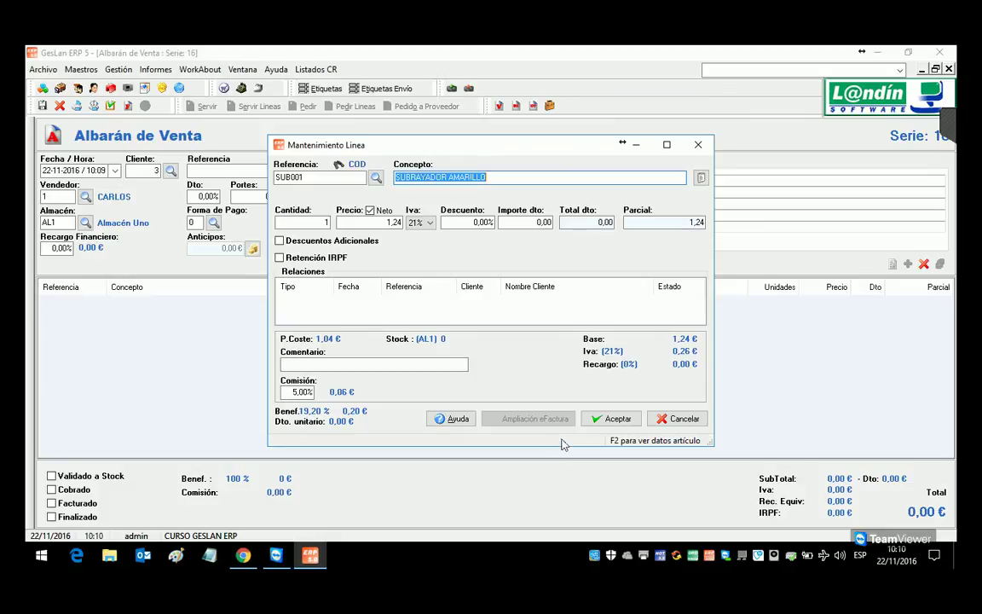
click(597, 420)
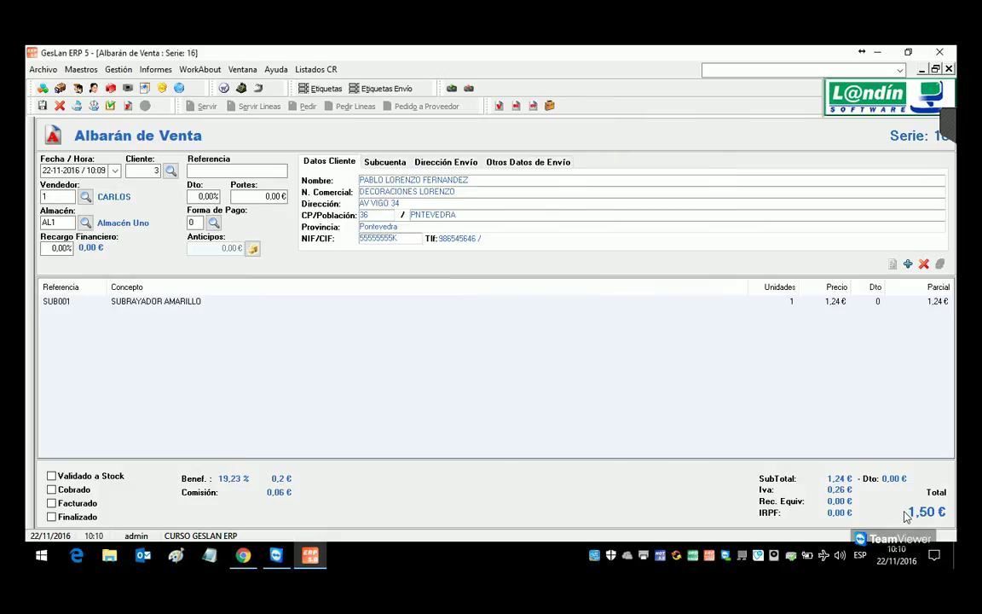
click(949, 69)
click(501, 351)
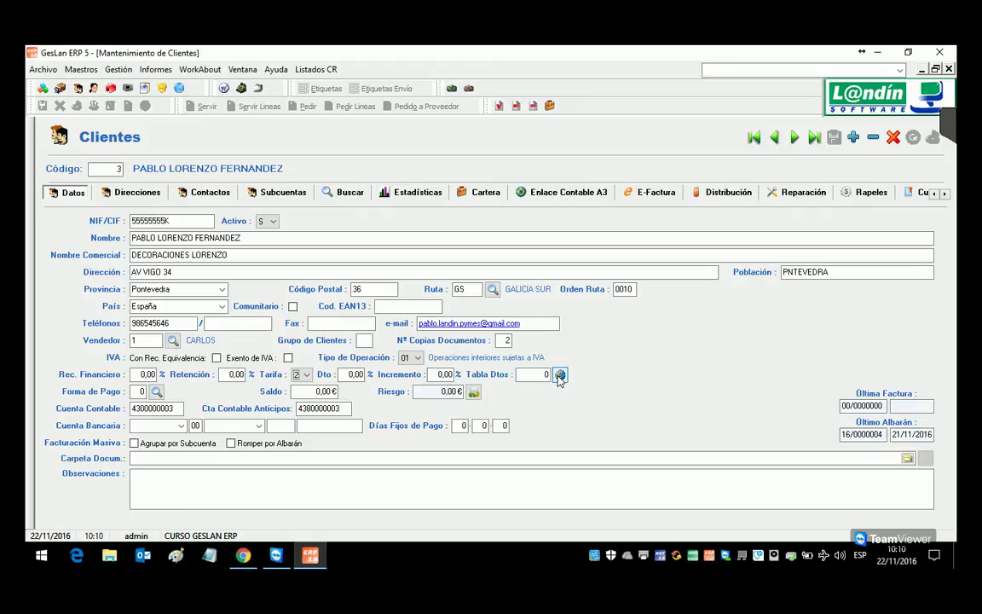
Step: Close the client record and review SUB001's tariff 1–3 prices with VAT and its normal cost
click(948, 69)
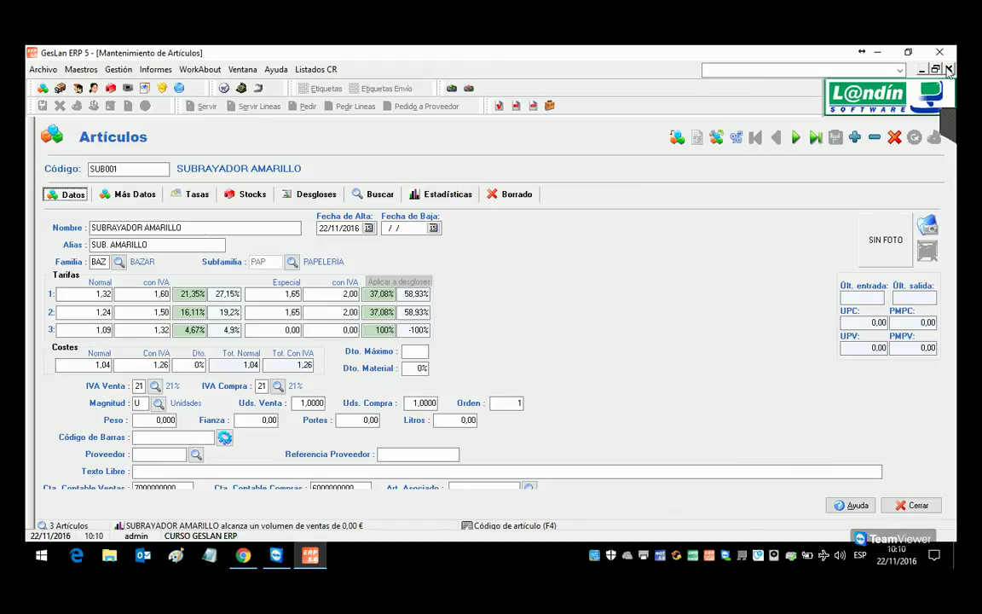
click(164, 294)
click(164, 312)
click(160, 331)
click(96, 368)
Step: Set SUB001's maximum discount to 4% and save the article
click(405, 351)
text(4)
key(Tab)
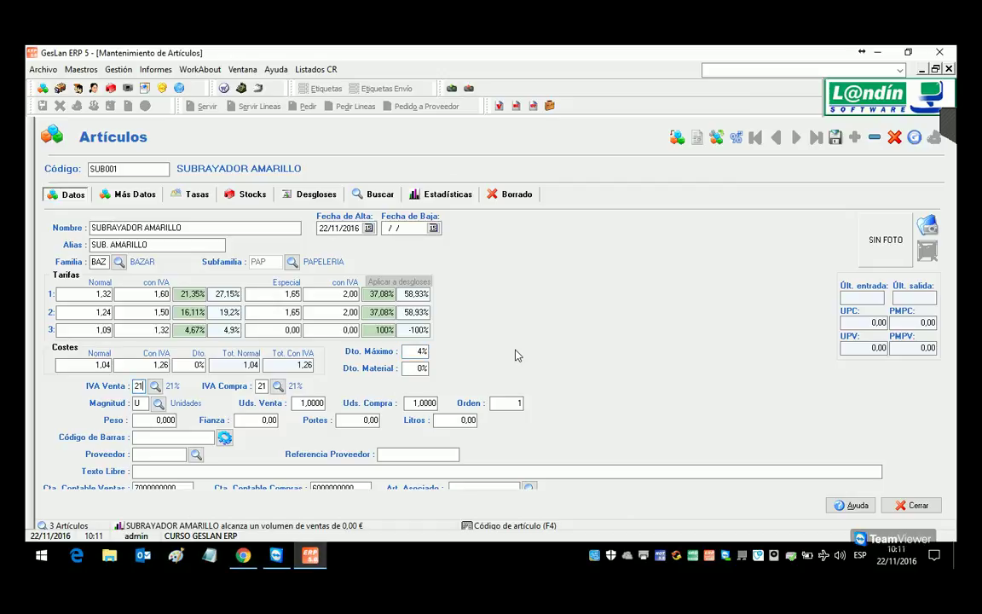
click(835, 138)
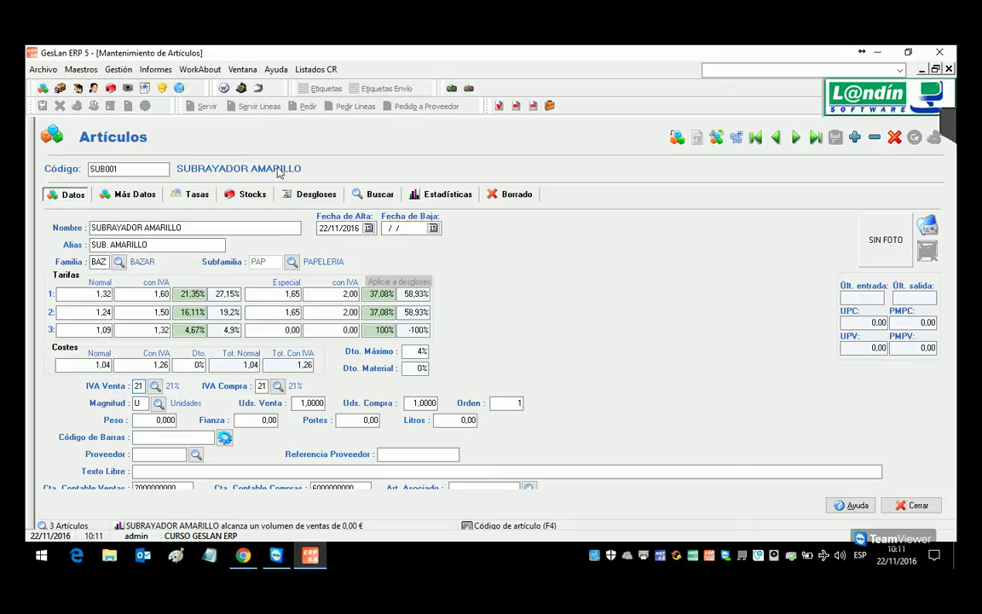
click(119, 69)
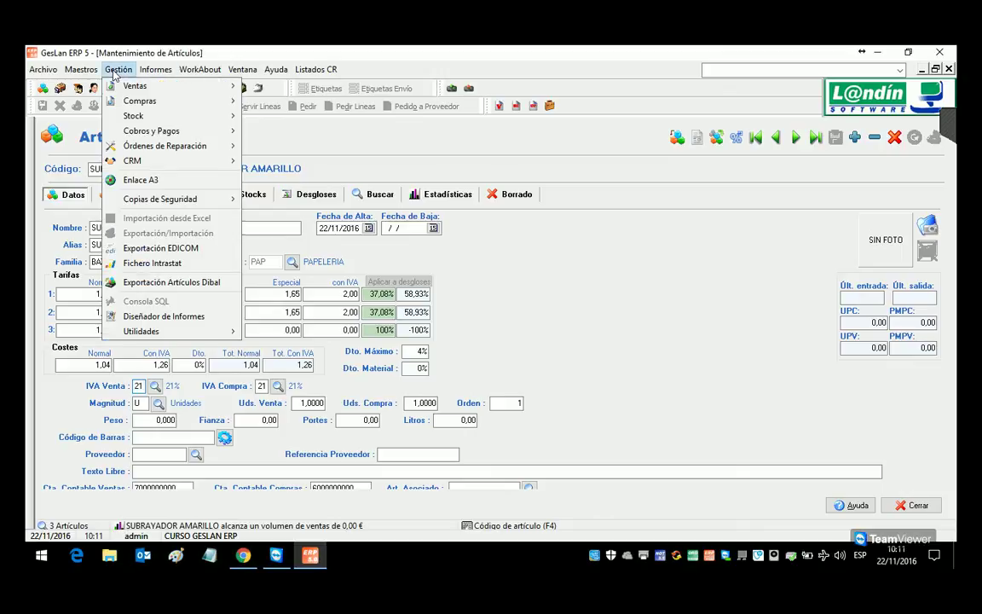
mouse_move(140, 150)
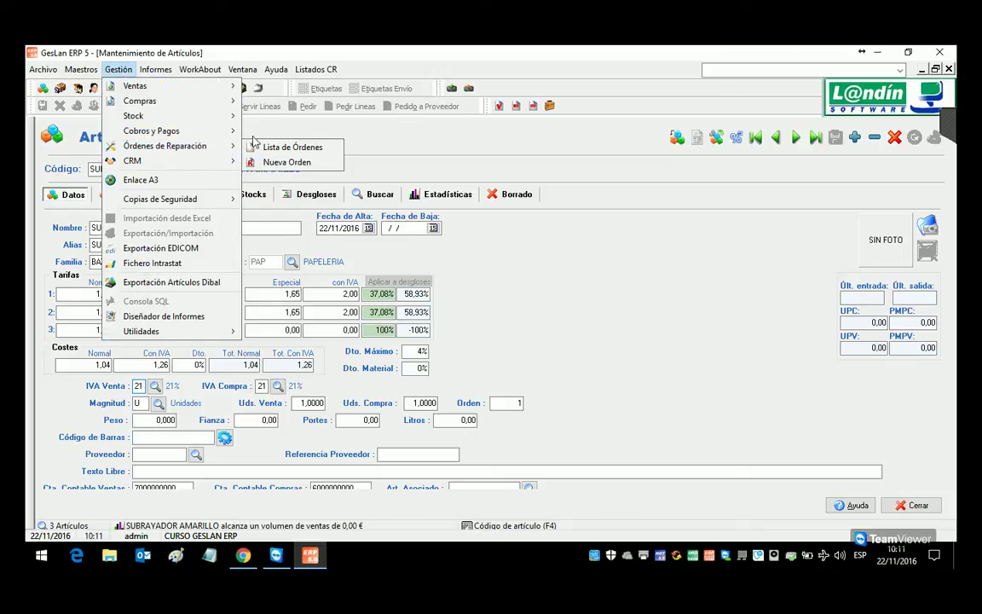
click(272, 150)
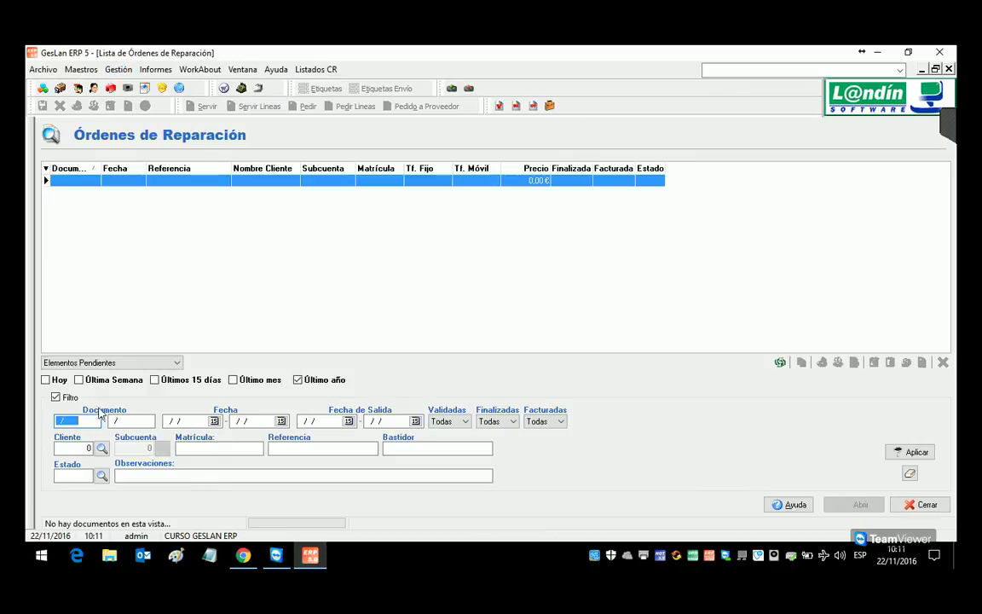
click(949, 70)
click(119, 69)
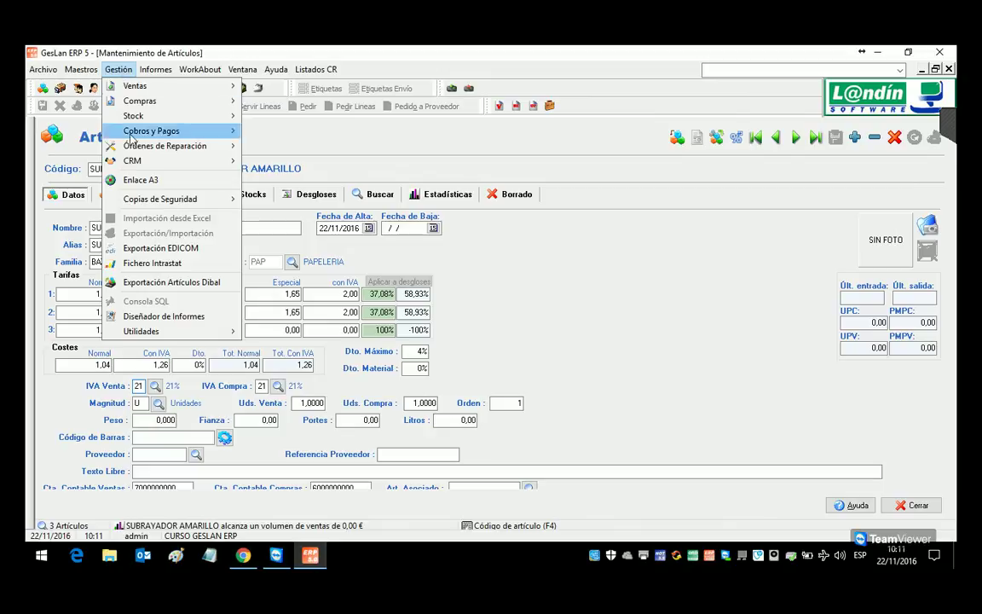
mouse_move(143, 146)
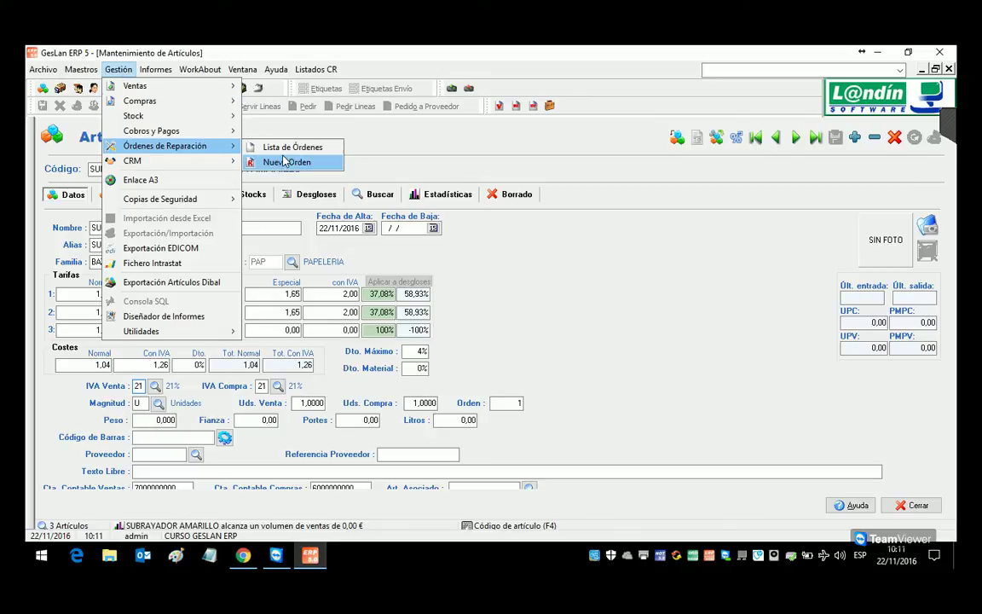
click(285, 163)
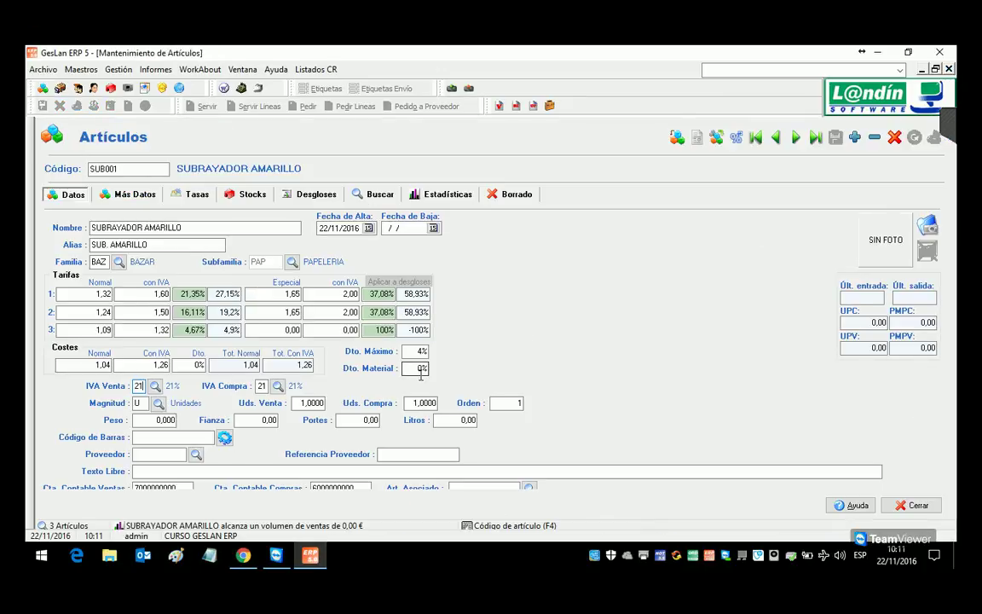
click(420, 371)
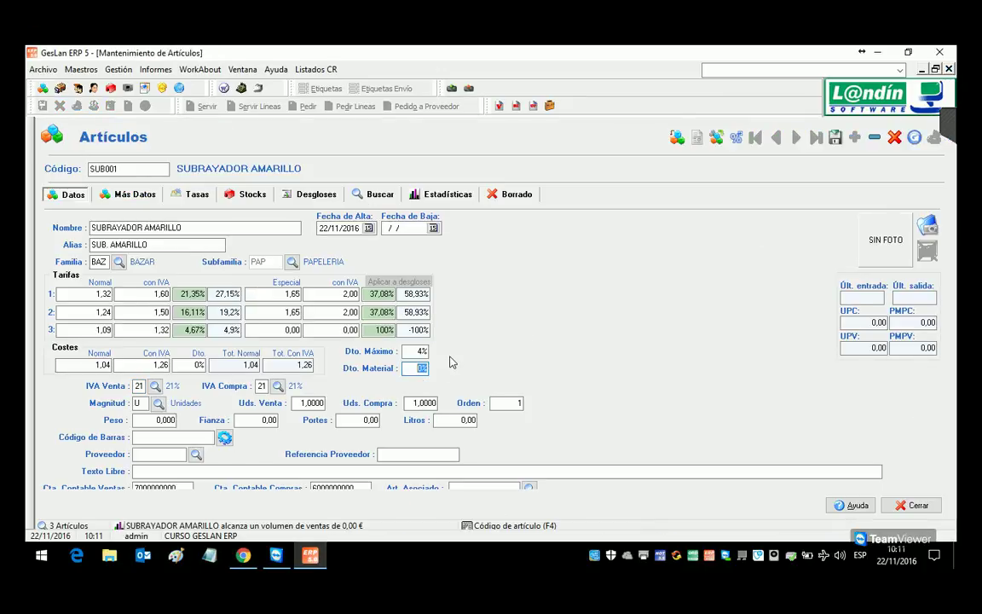
Step: Re-save SUB001 with its 4% maximum discount and 0% material discount
click(351, 335)
click(837, 139)
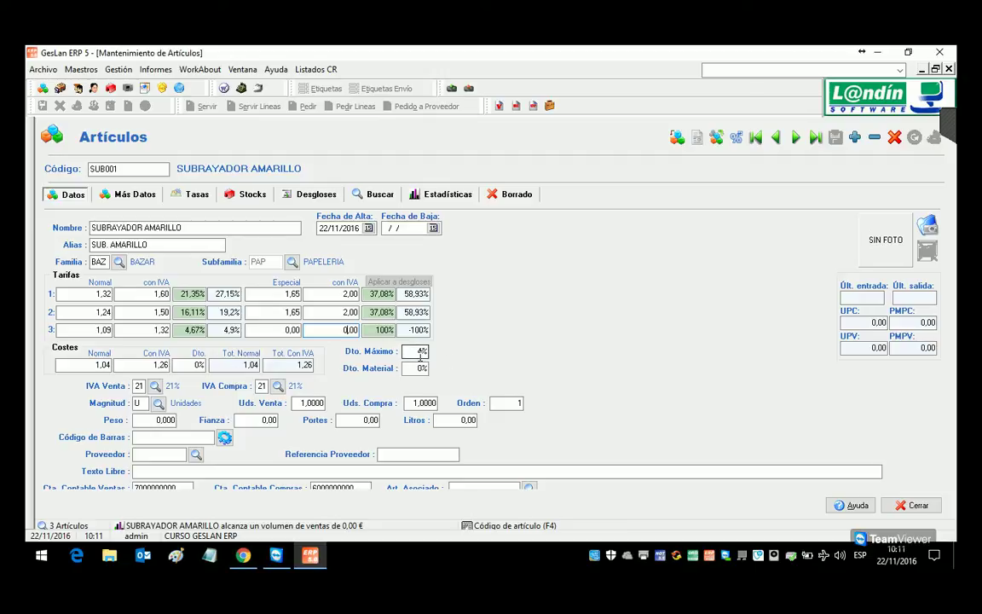
click(119, 69)
Step: Create a new delivery note with one SUB001 line at a 2% discount
mouse_move(136, 86)
click(317, 138)
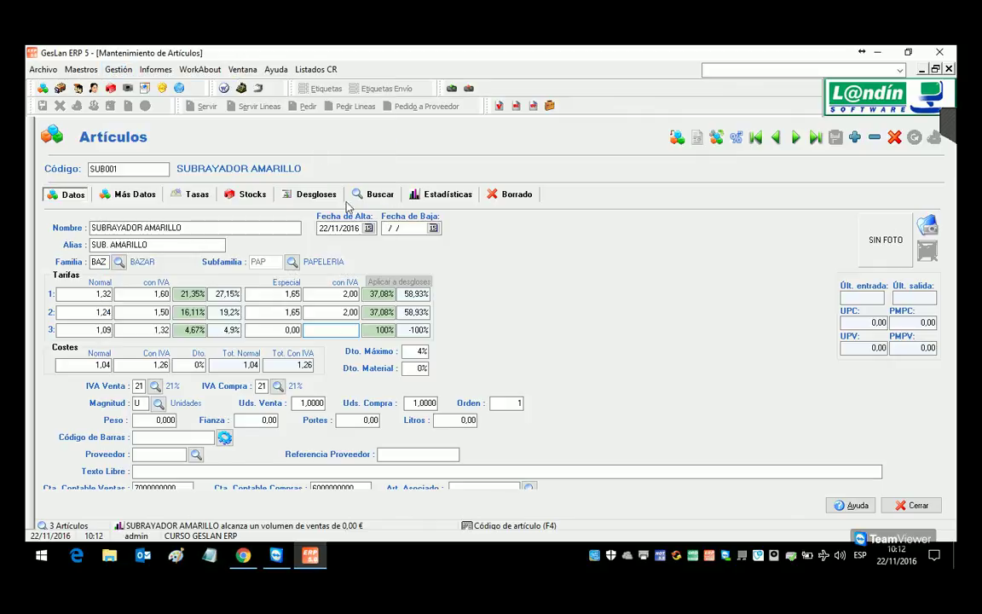
double_click(431, 362)
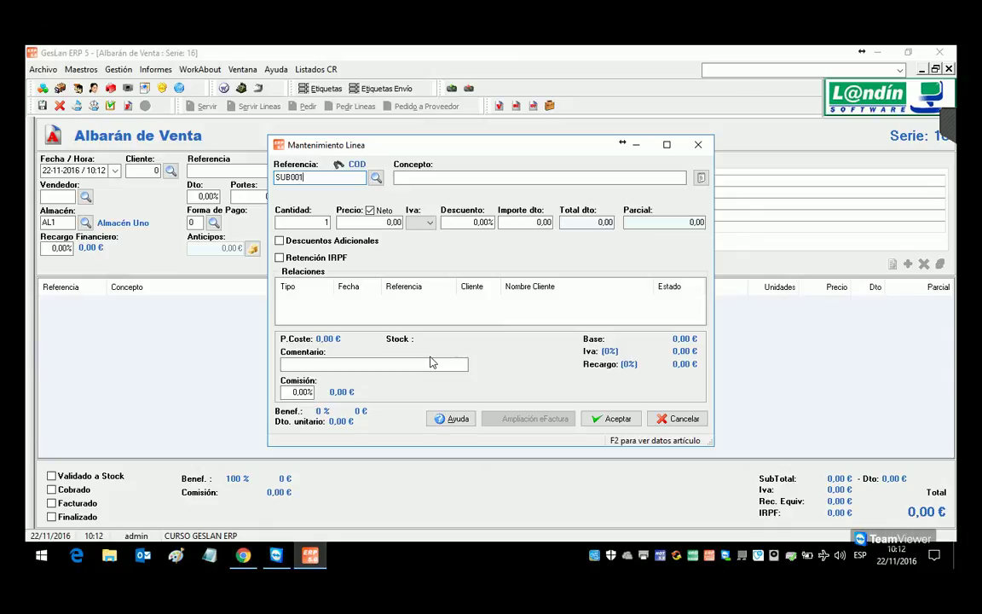
key(Return)
key(Return)
key(Return)
key(Return)
key(Return)
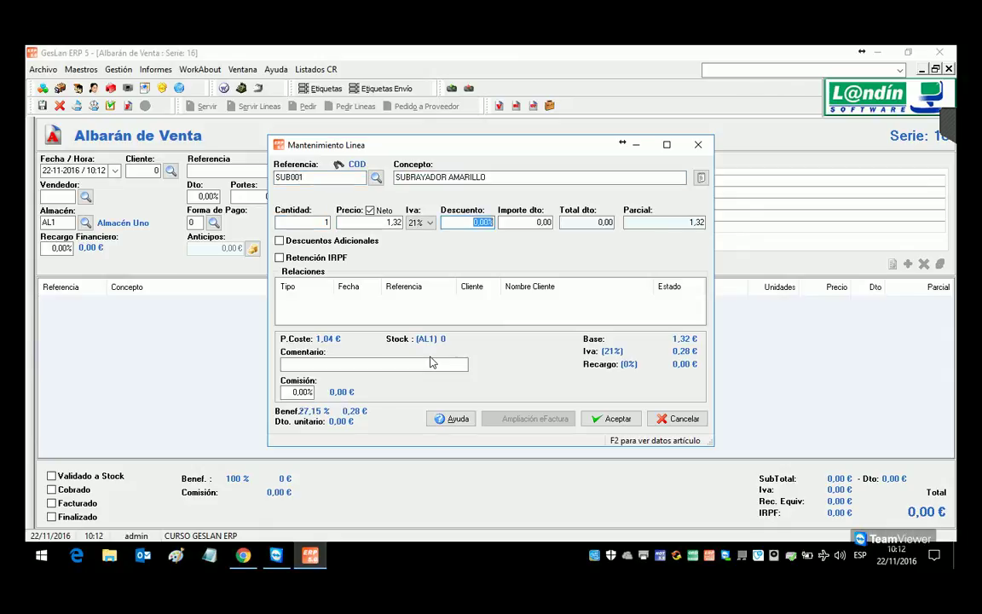
text(2)
key(Return)
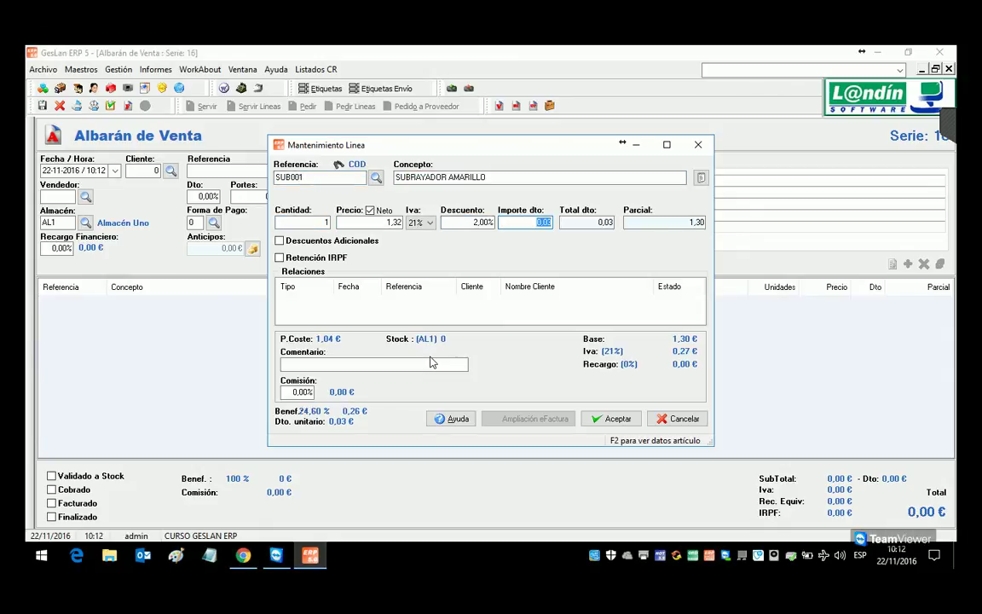
key(Return)
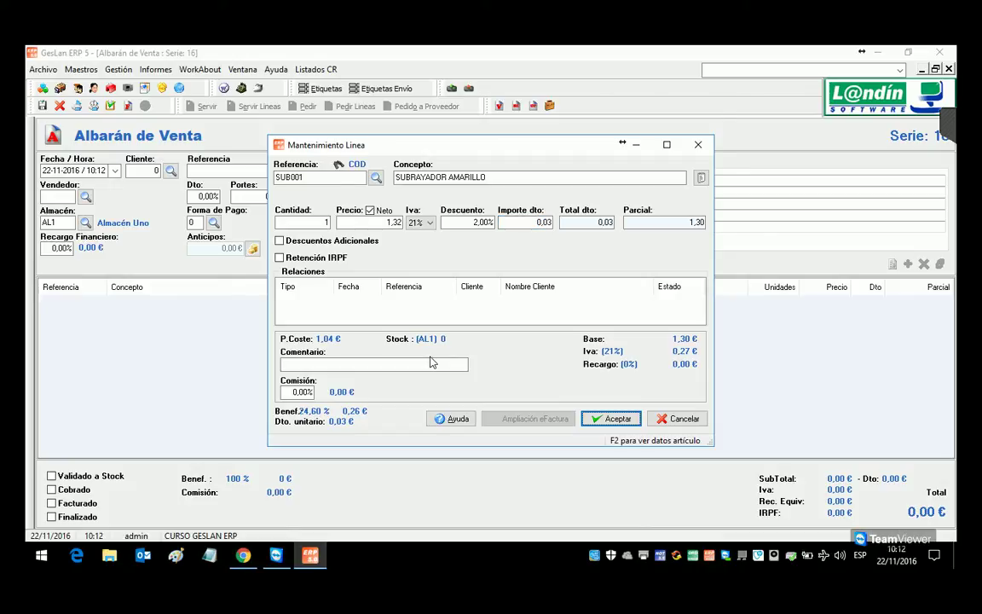
key(Return)
Step: Try a 6% discount on the SUB001 line, accept the maximum-discount warning, cancel, and close the note
double_click(165, 302)
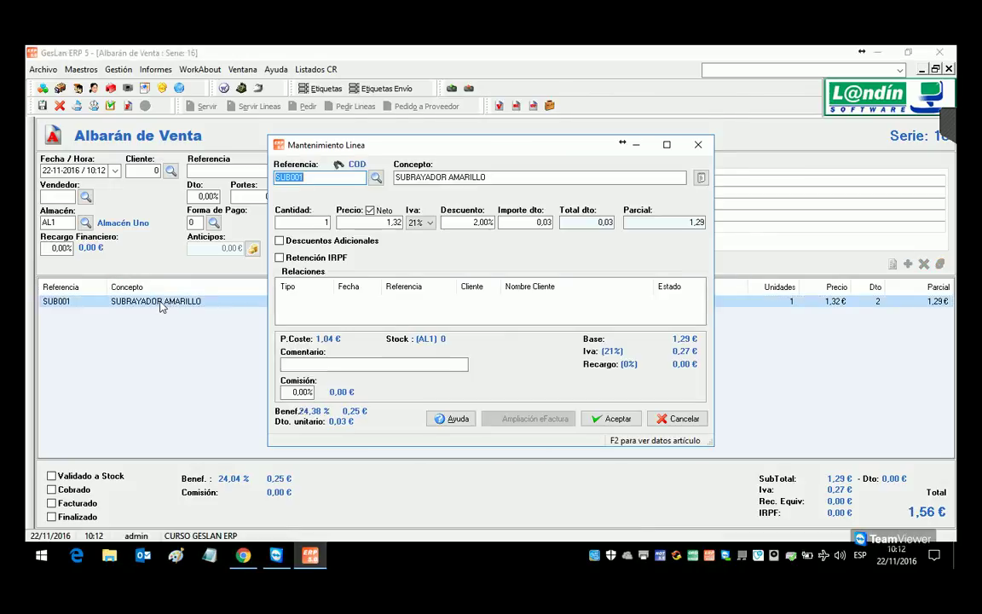
click(482, 223)
text(6)
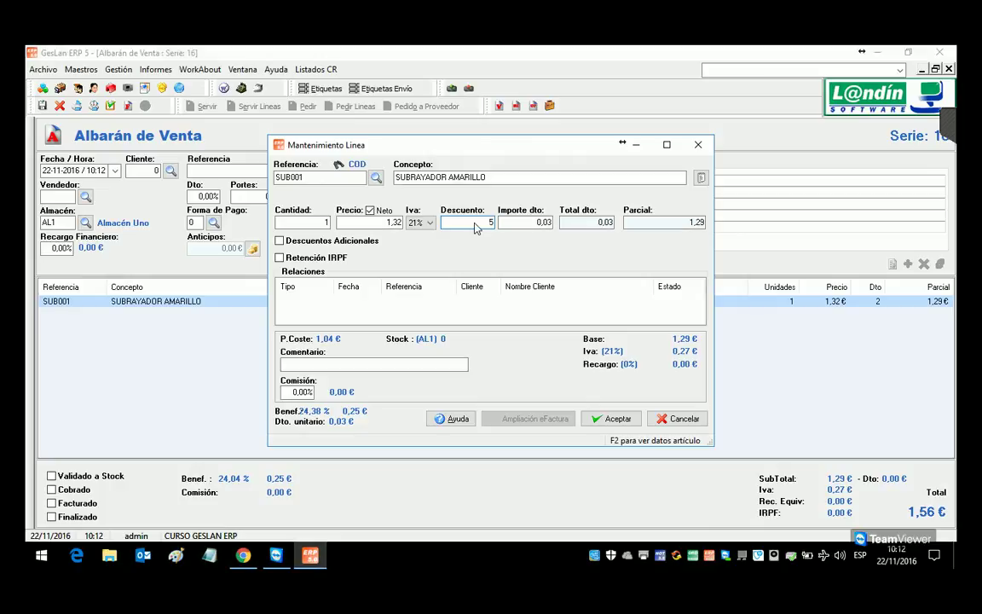
key(Return)
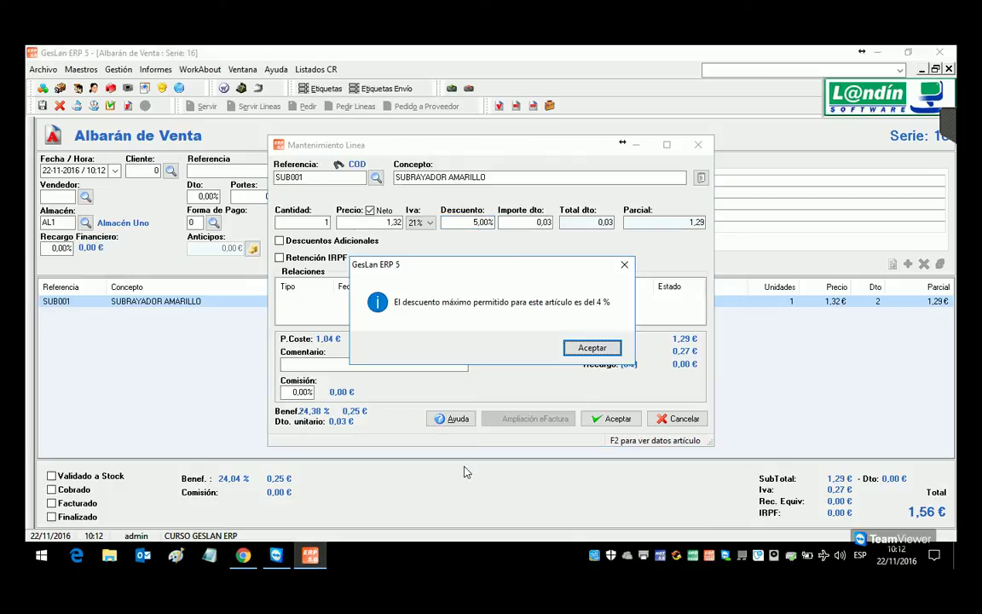
click(591, 348)
click(680, 419)
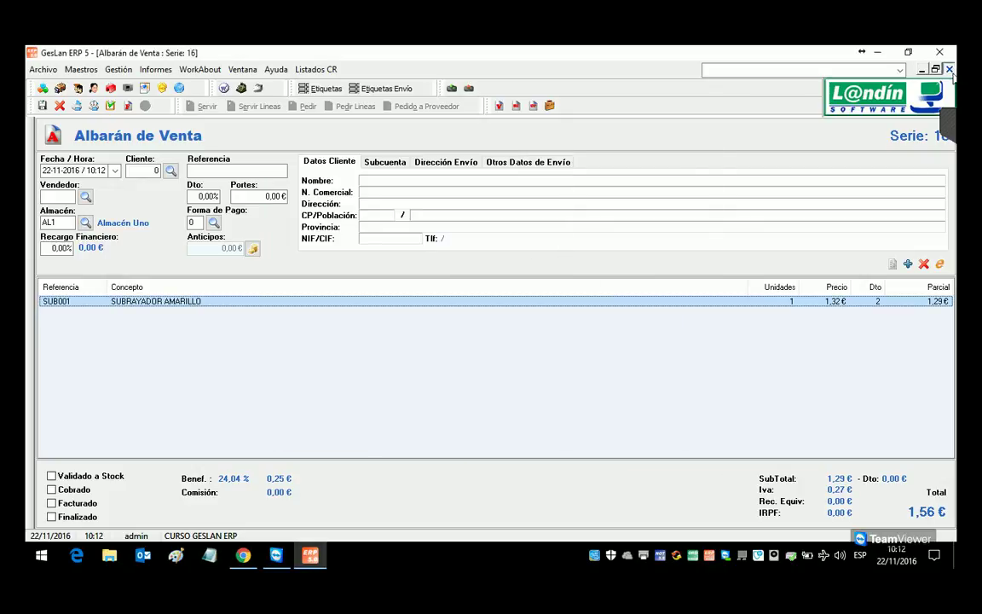
click(949, 69)
Step: Discard the delivery note without saving and return to SUB001's maximum discount field
click(498, 346)
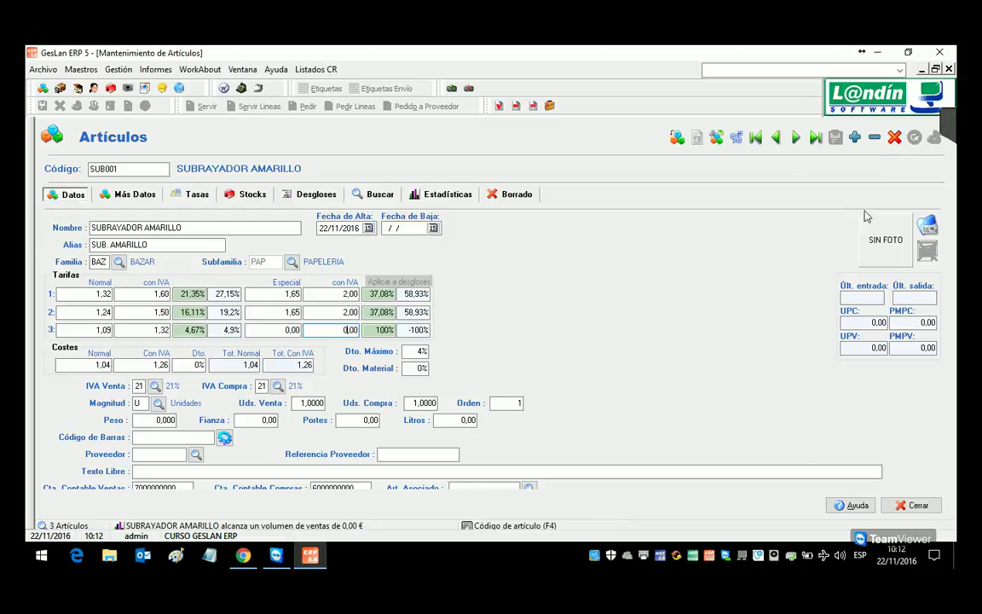
click(954, 123)
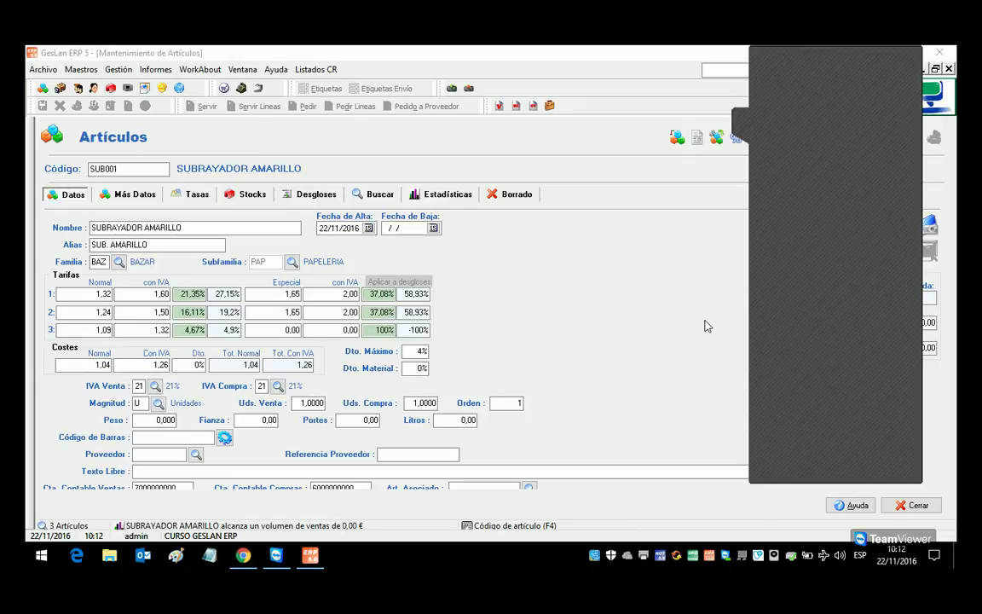
click(418, 353)
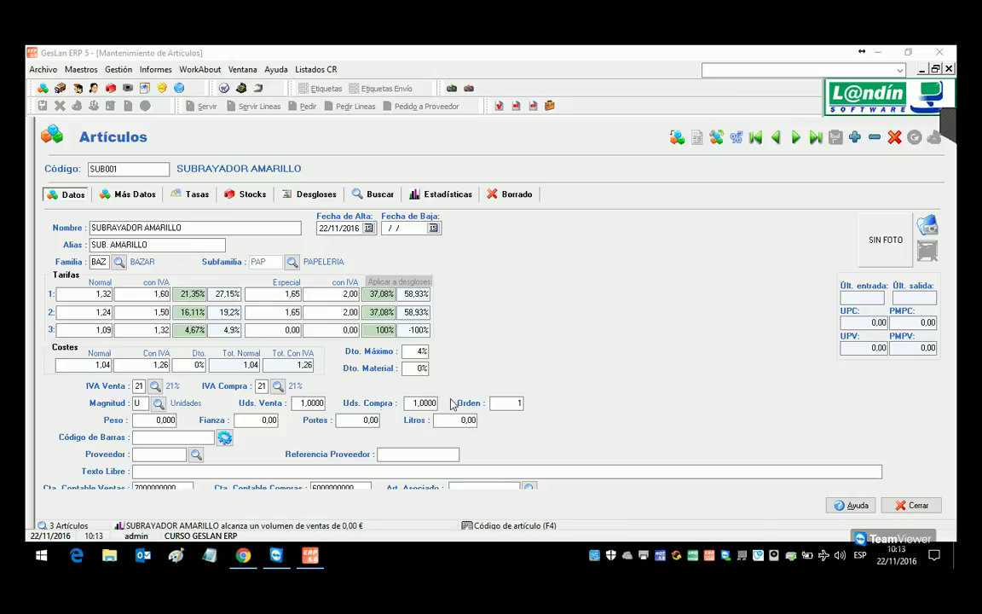
Step: Review SUB001's order, weight, deposit and shipping fields, then restore the form to a smaller window
click(518, 404)
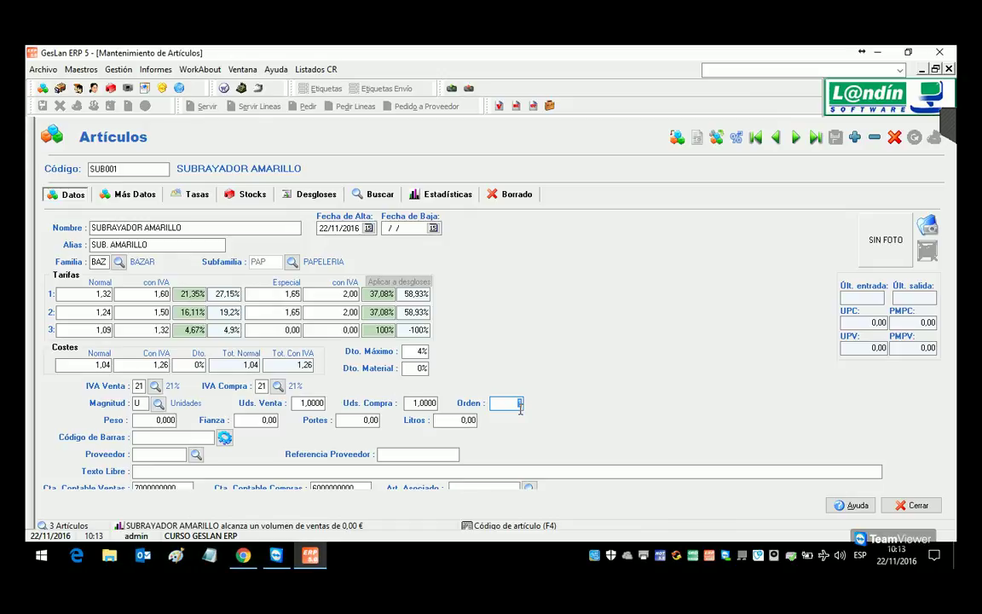
click(162, 422)
click(265, 421)
click(368, 421)
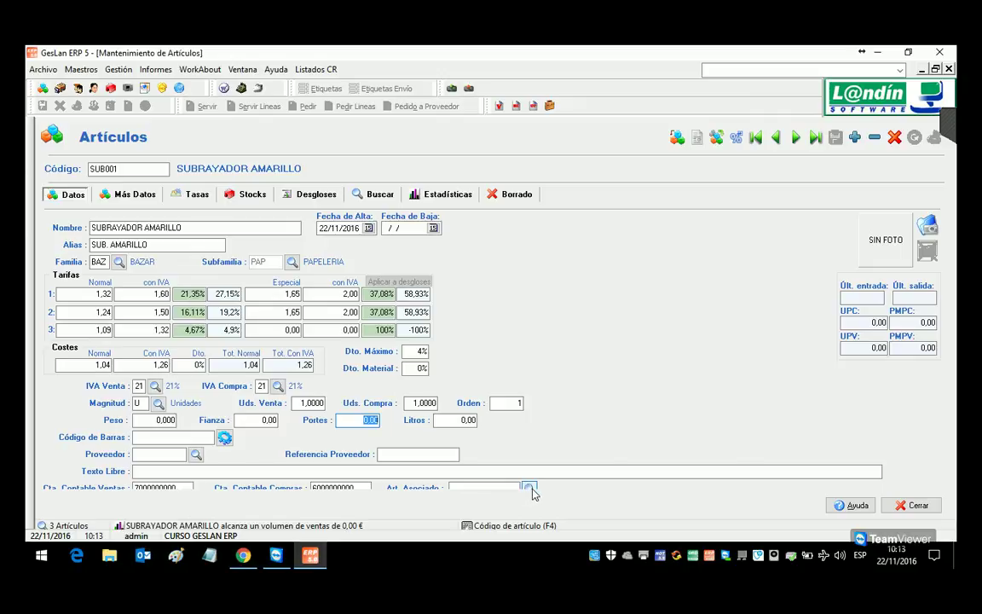
click(935, 72)
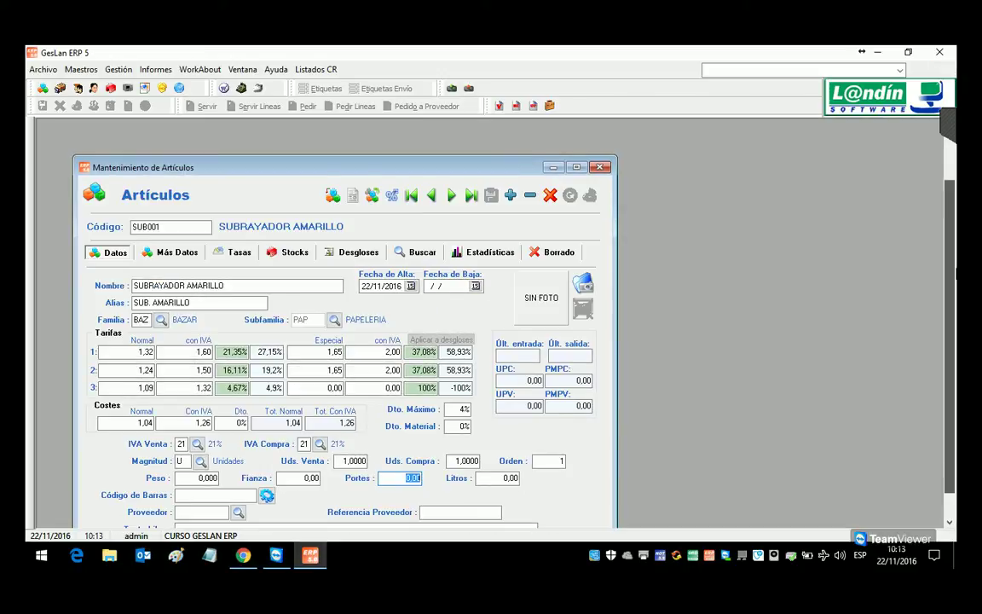
Step: Scroll through SUB001's weight, shipping cost and free-text fields
scroll(512, 484, down, 2)
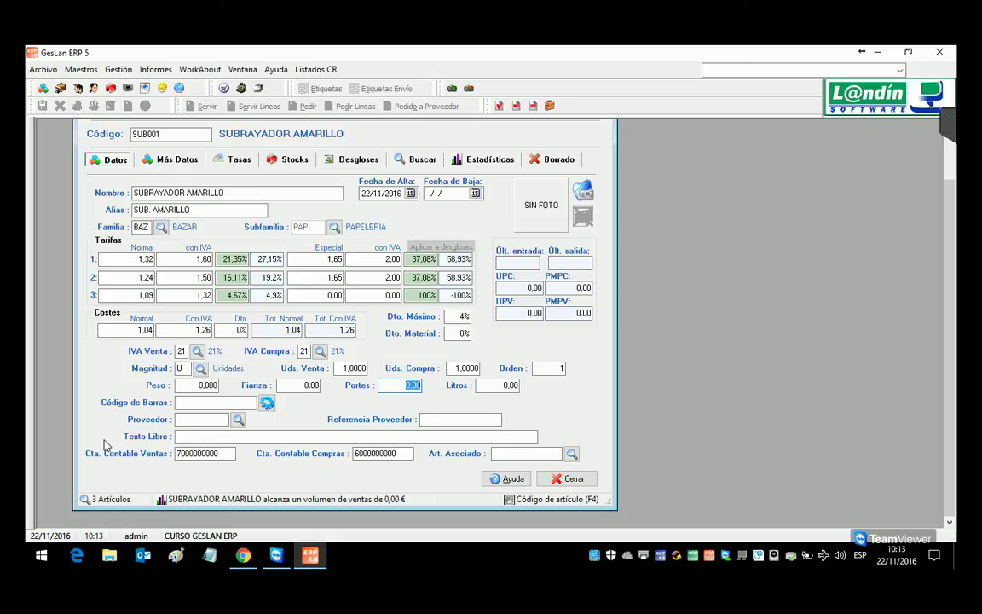
click(210, 386)
click(388, 385)
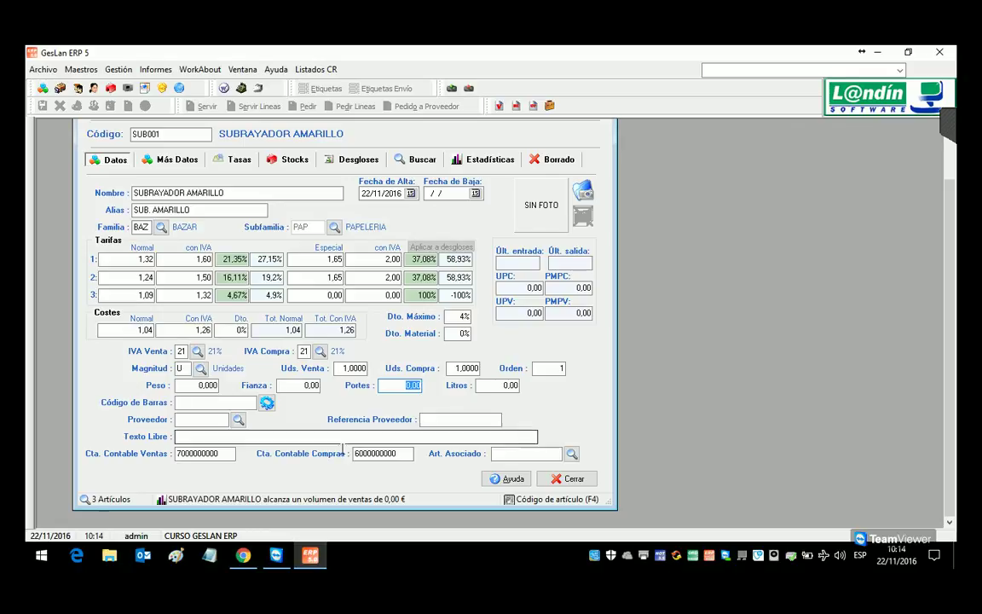
click(226, 435)
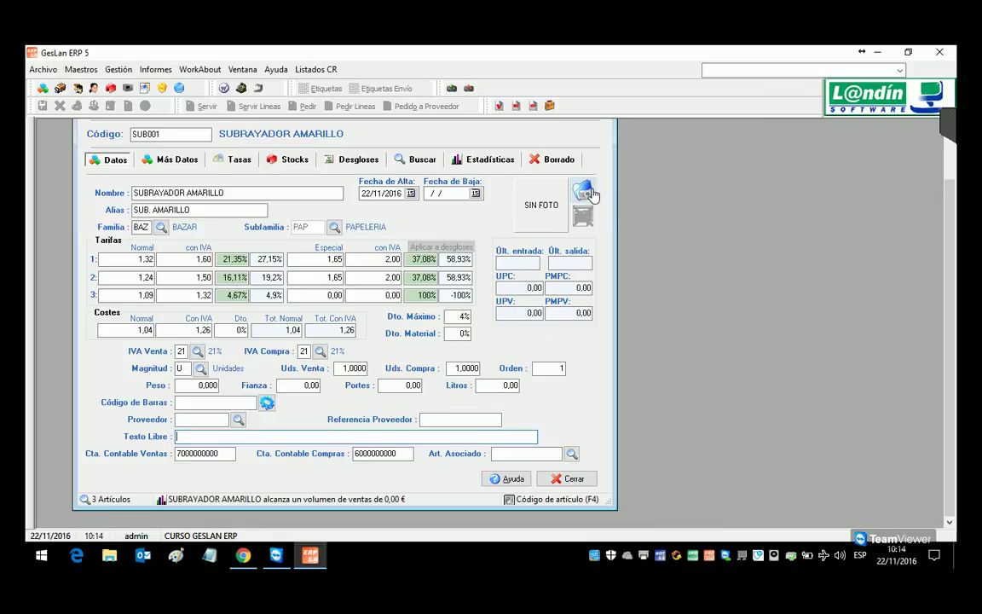
scroll(948, 332, up, 2)
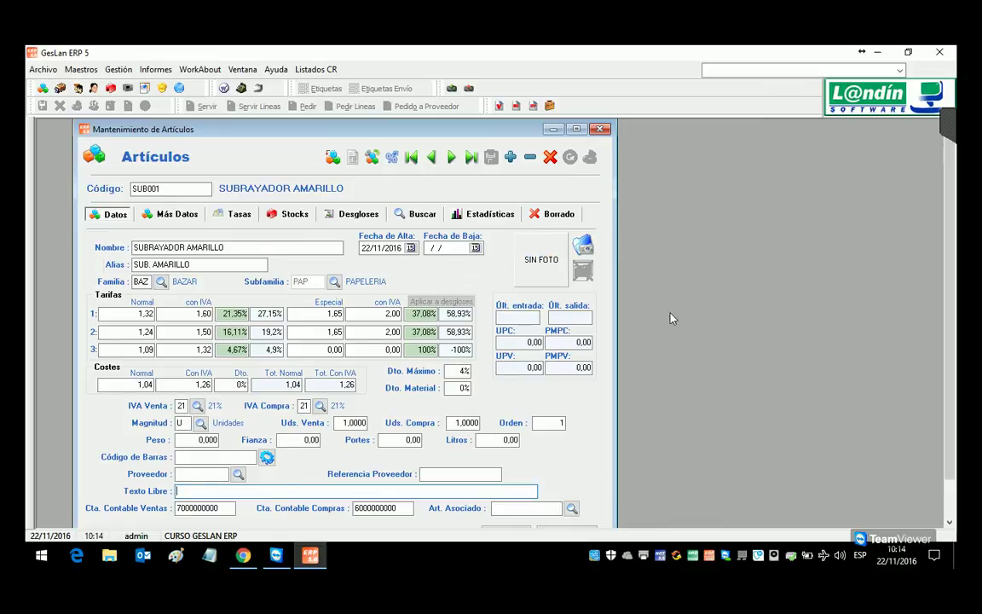
Step: Show the desktop and place the TPV Táctil shortcut beside the GesLan ERP icon
click(585, 248)
click(954, 559)
drag(788, 73, 531, 242)
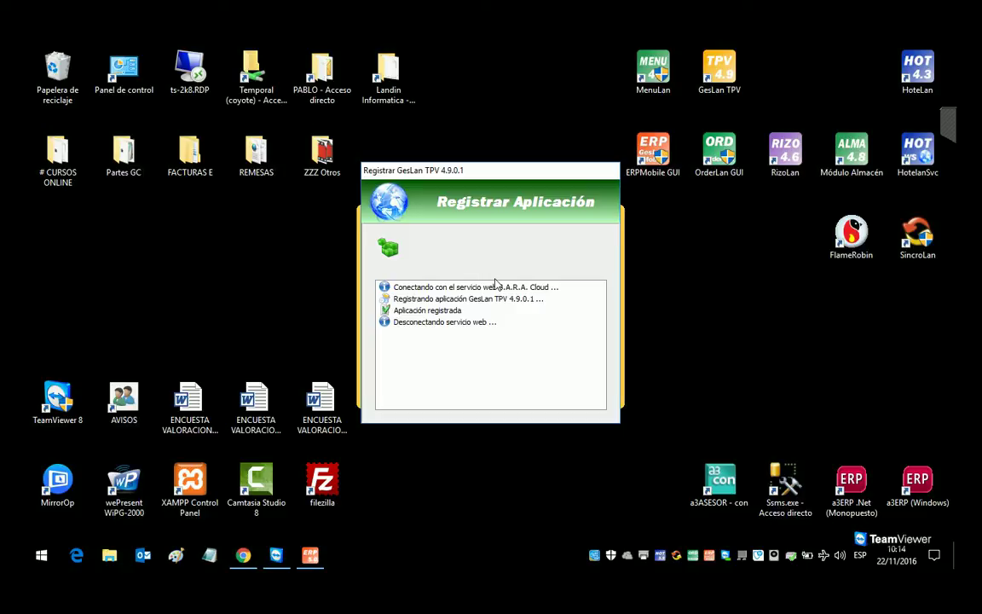
Step: Dismiss the backup prompt, log in as Administrador, and open a shift
key(Return)
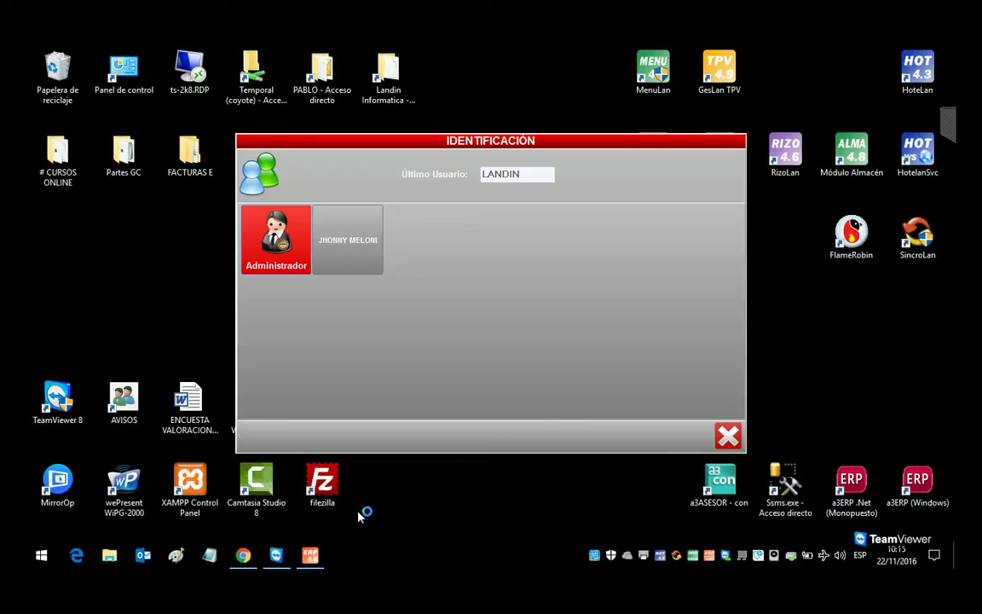
click(339, 270)
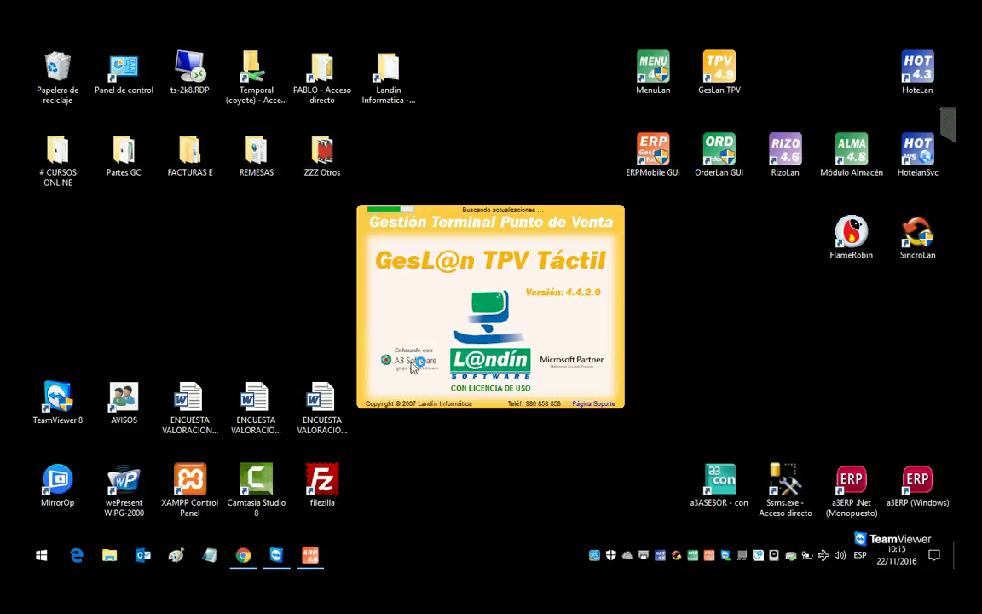
click(563, 412)
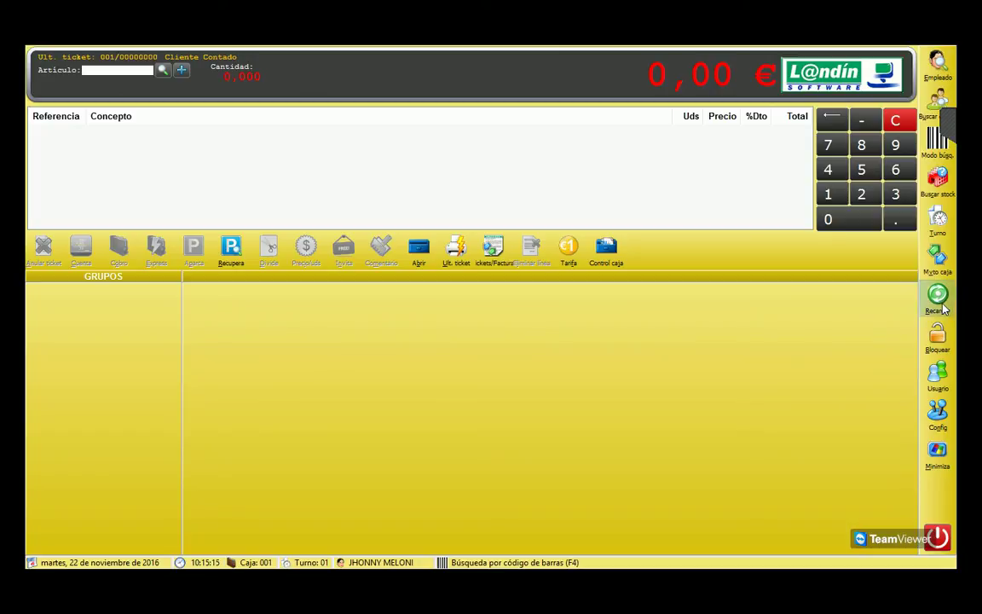
Step: Set the point of sale's company database to DEMOTPV.FDB in Configuración
click(937, 414)
click(895, 414)
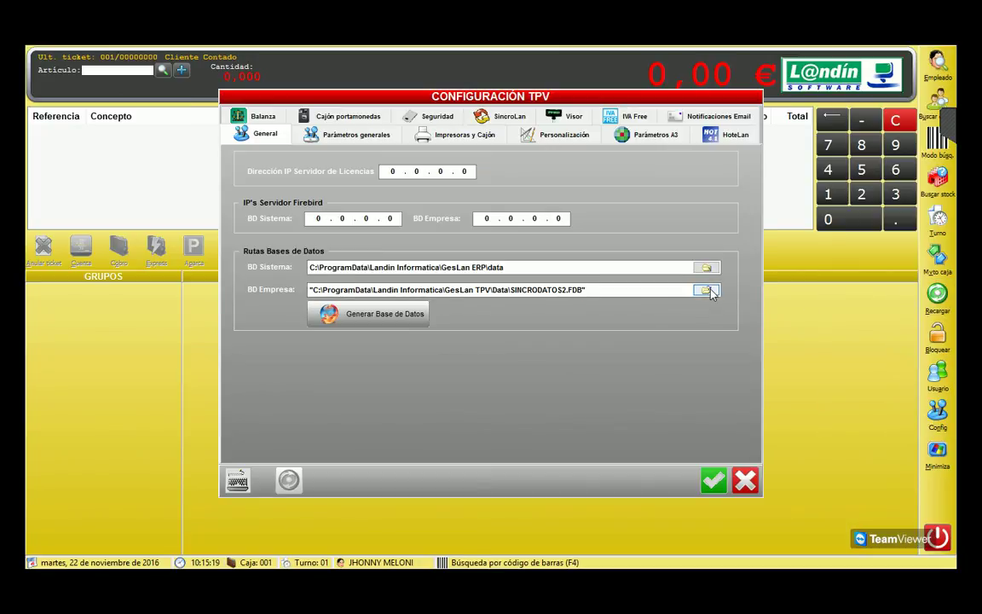
click(706, 290)
click(250, 202)
double_click(250, 201)
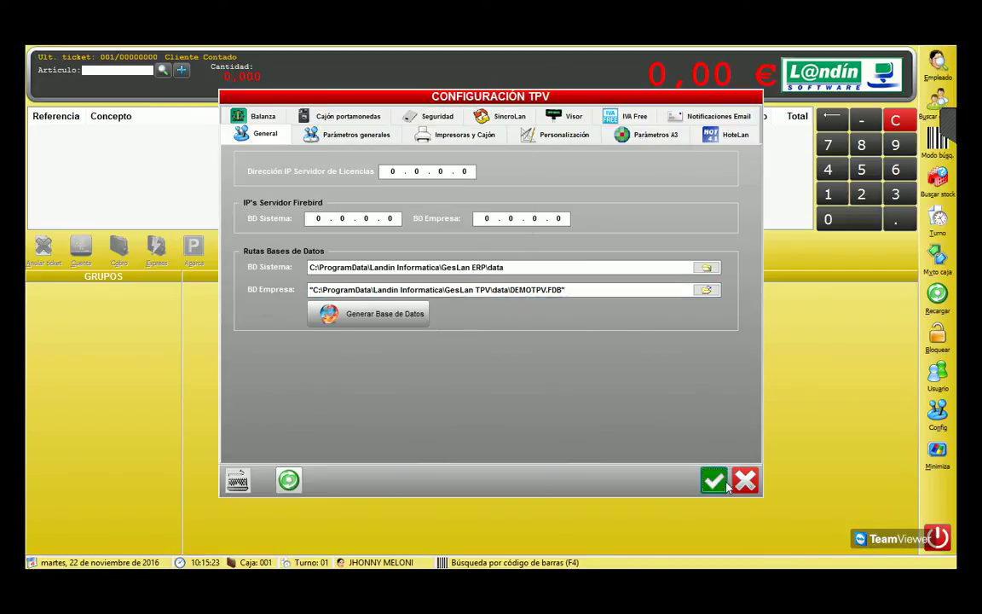
key(Return)
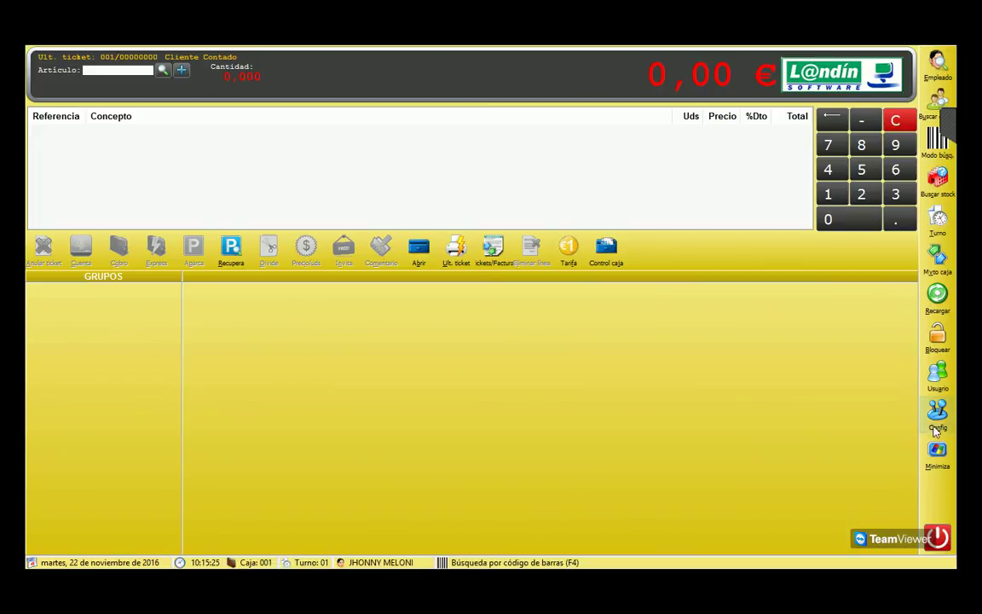
Step: Repoint the company database to GesLan ERP\data\GERP1.FDB, save, and exit the point of sale
click(938, 414)
click(880, 295)
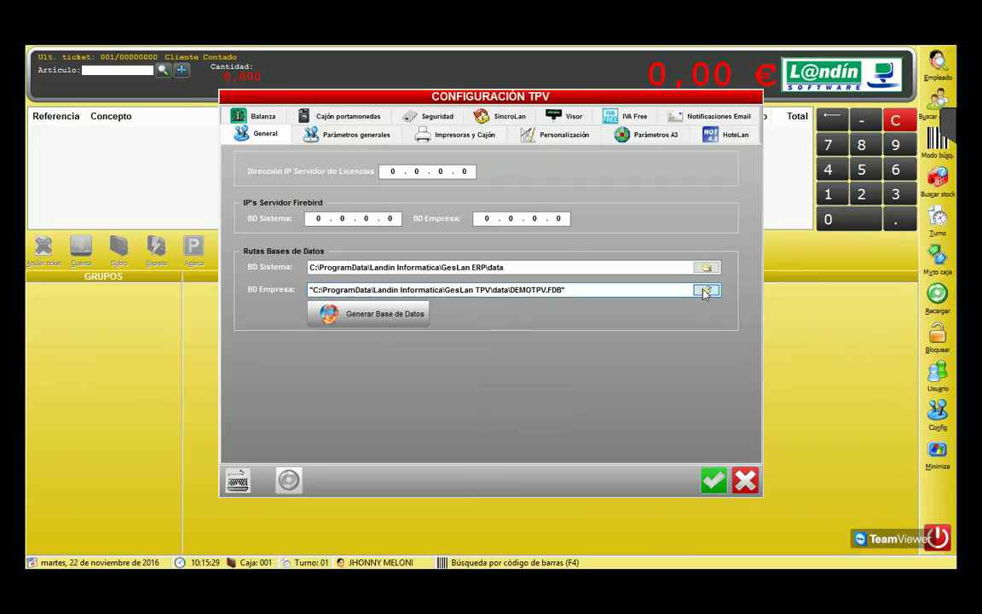
click(706, 290)
click(205, 139)
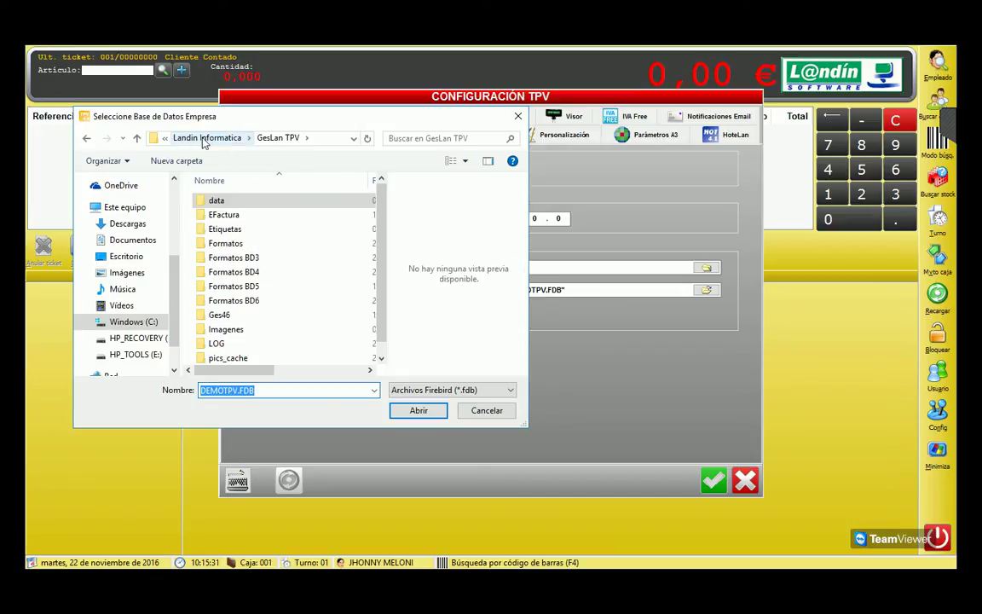
click(205, 138)
double_click(226, 257)
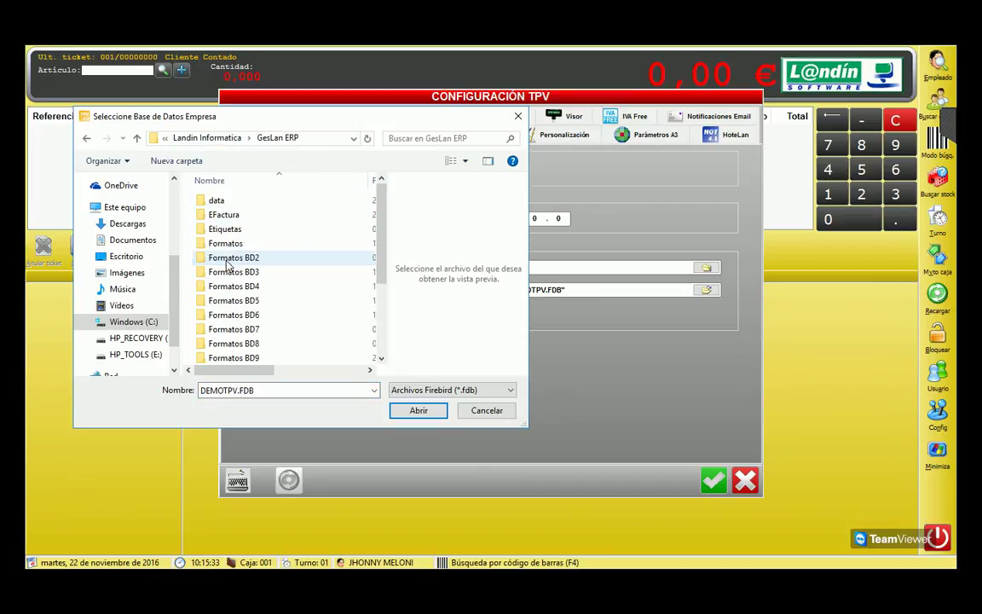
double_click(218, 201)
click(220, 199)
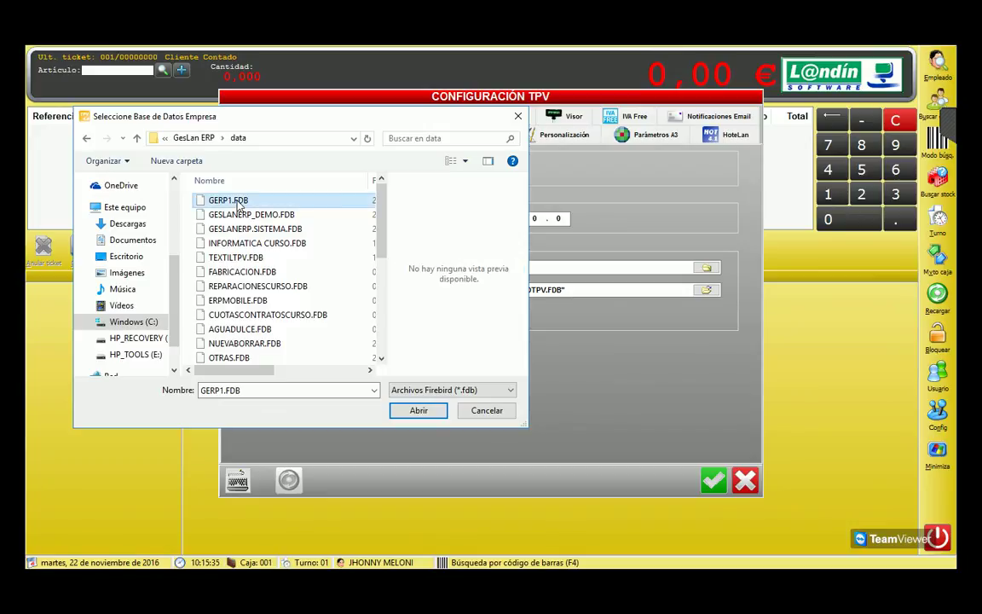
click(419, 410)
click(712, 480)
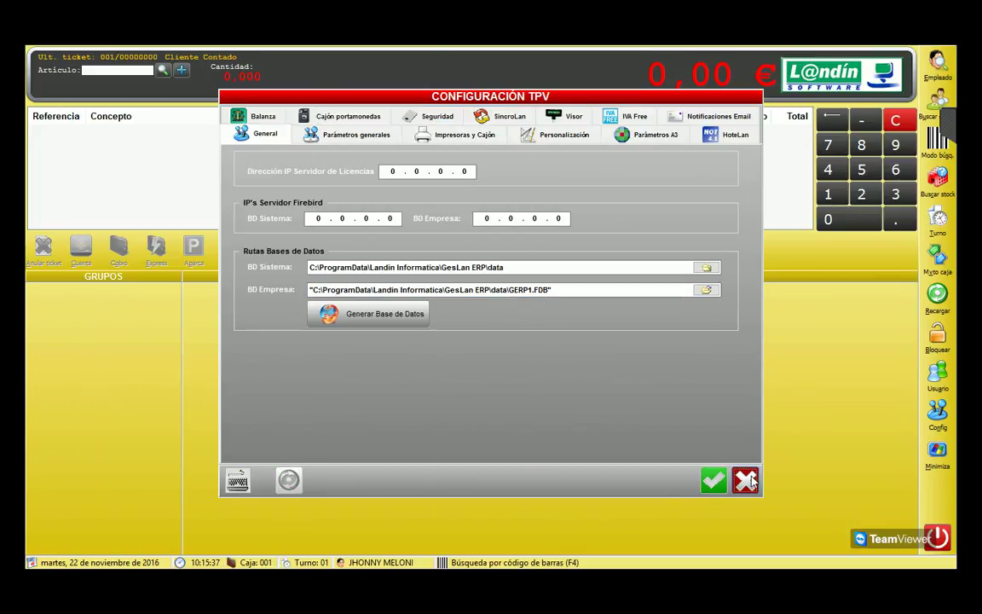
click(936, 535)
click(462, 345)
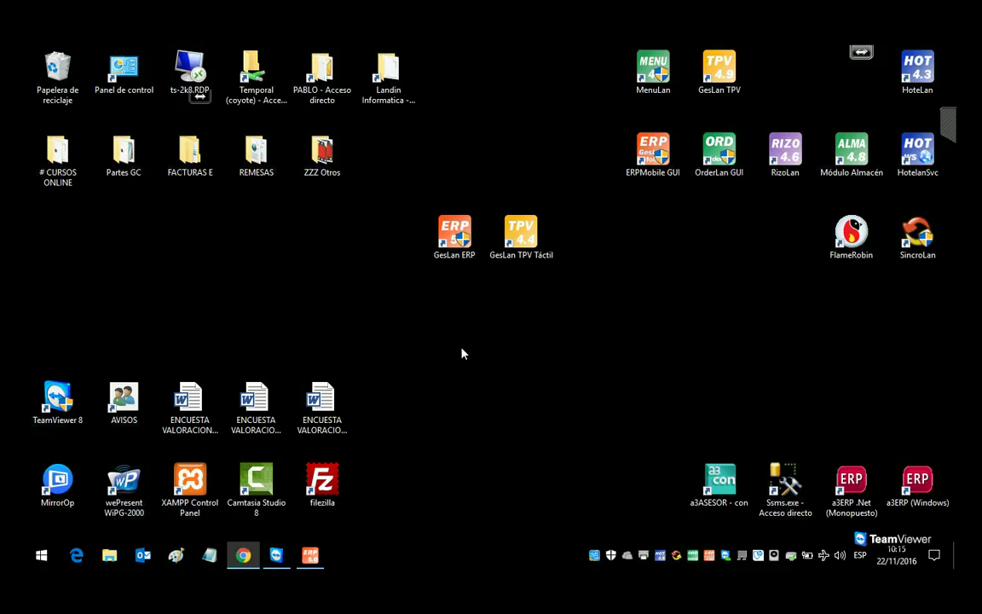
Step: Load SUBRAYADOR AMARILLO.jpg from GesLan ERP\Imagenes as SUB001's picture and save the article
click(309, 555)
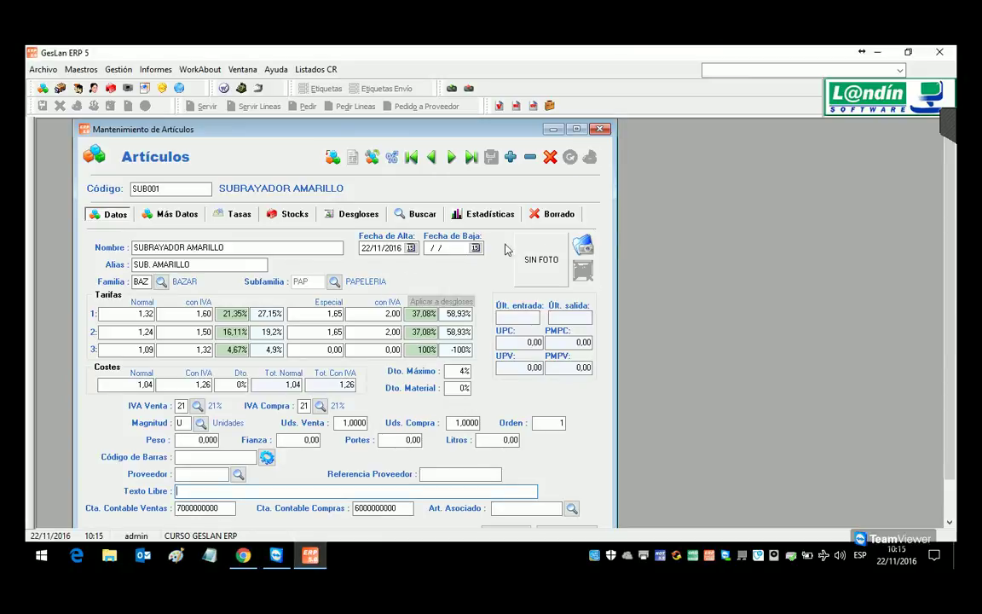
click(589, 247)
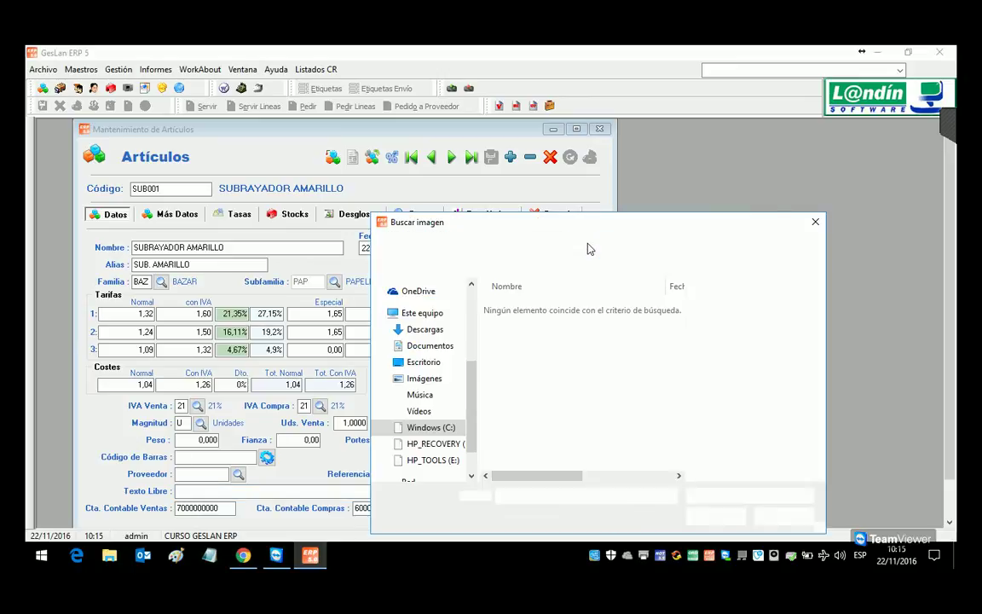
click(491, 244)
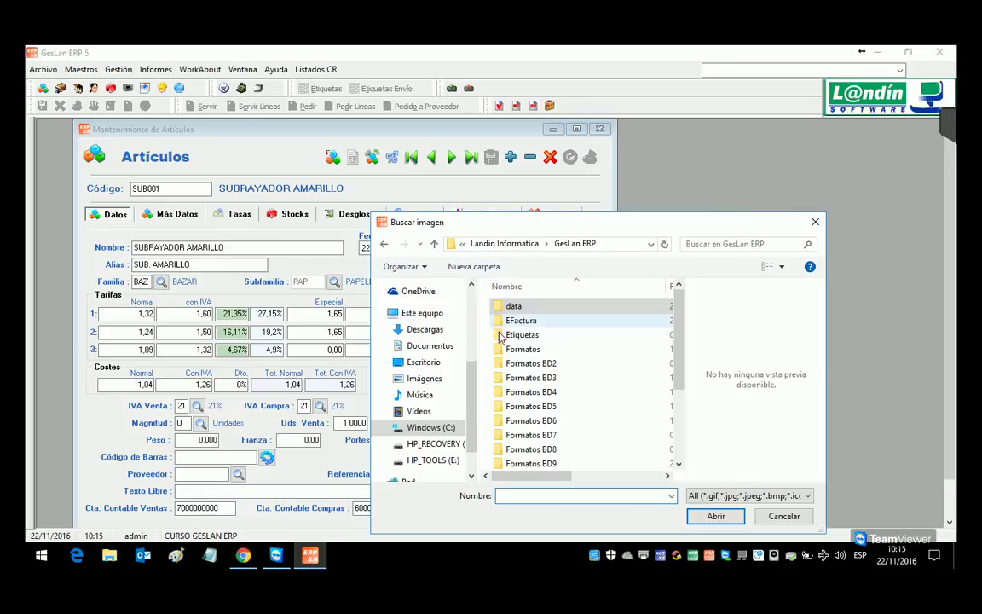
scroll(515, 413, down, 3)
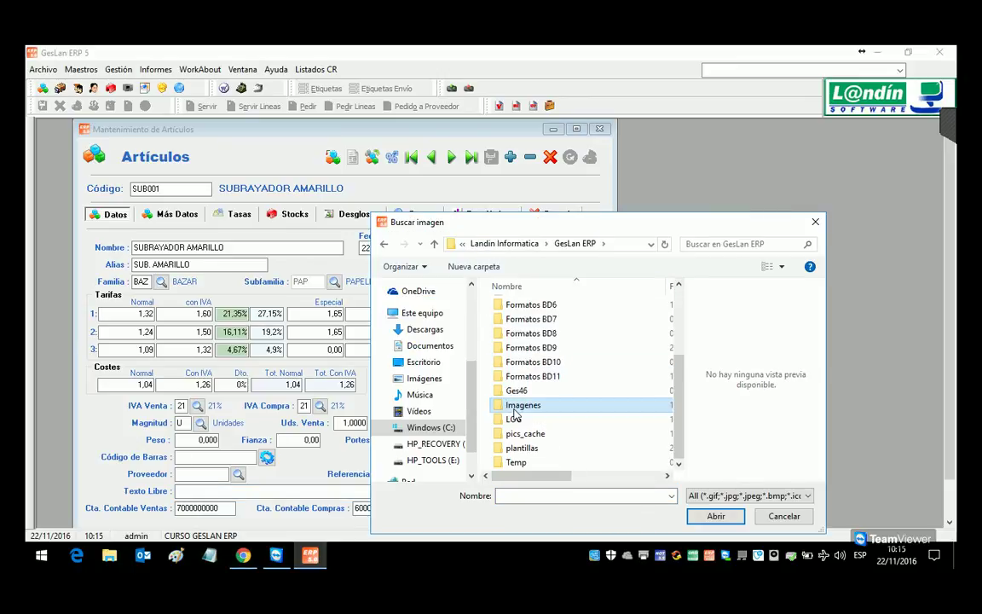
double_click(514, 408)
click(519, 414)
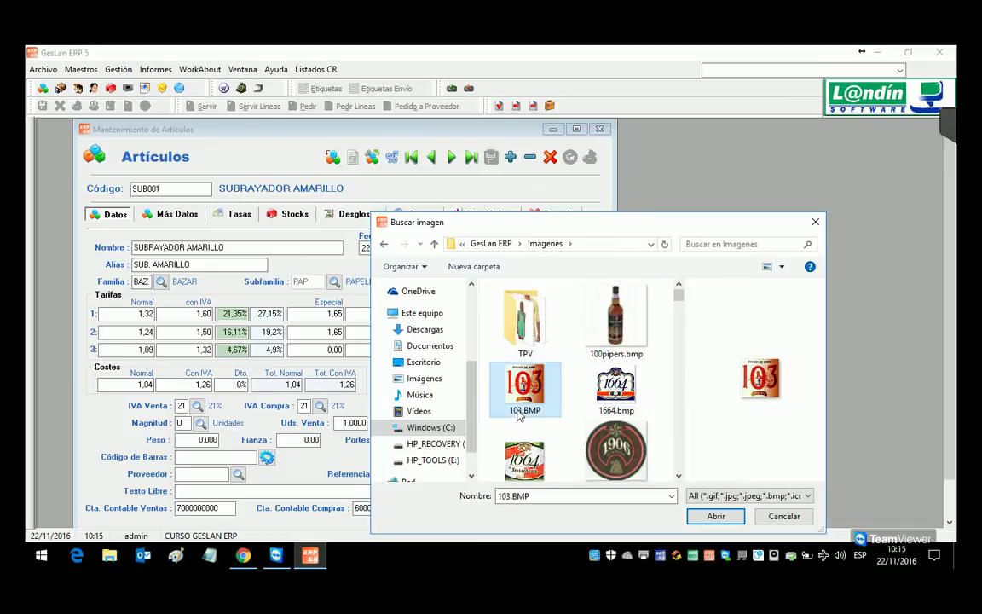
scroll(517, 415, down, 10)
click(512, 368)
double_click(515, 349)
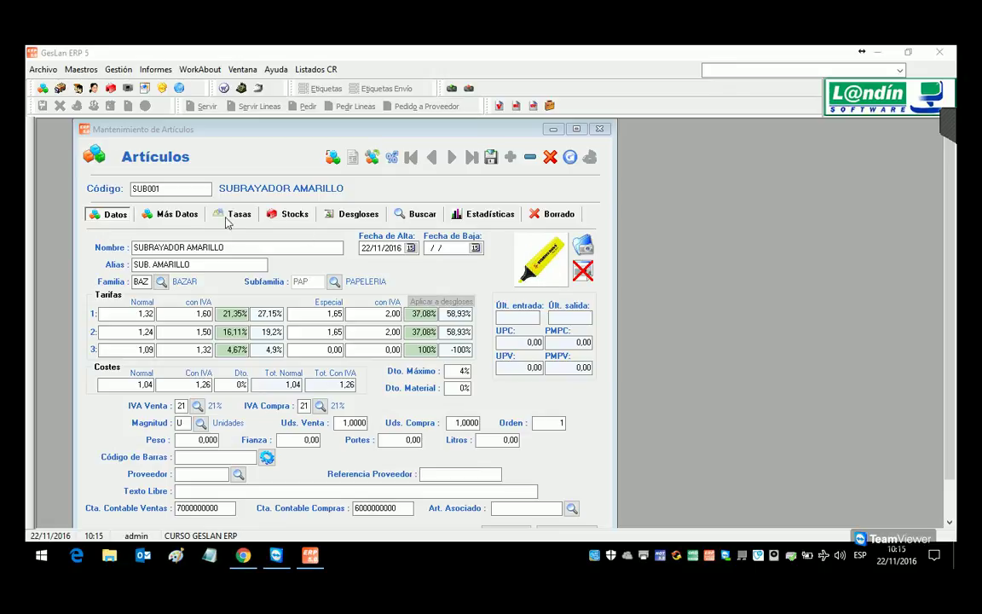
click(491, 160)
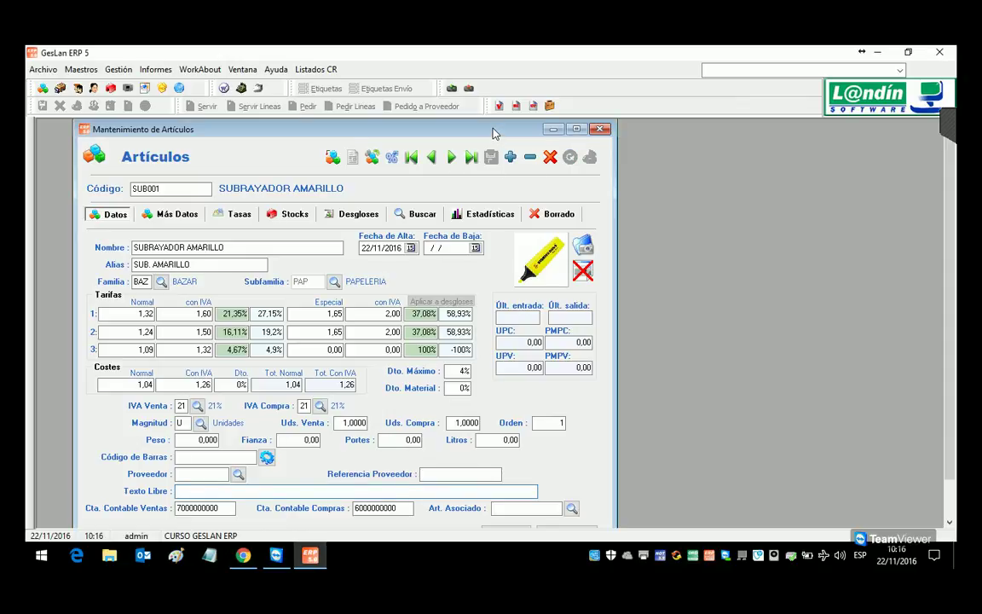
Step: Launch GesLan TPV Táctil as administrator and open shift 01 with the first salesperson
click(954, 562)
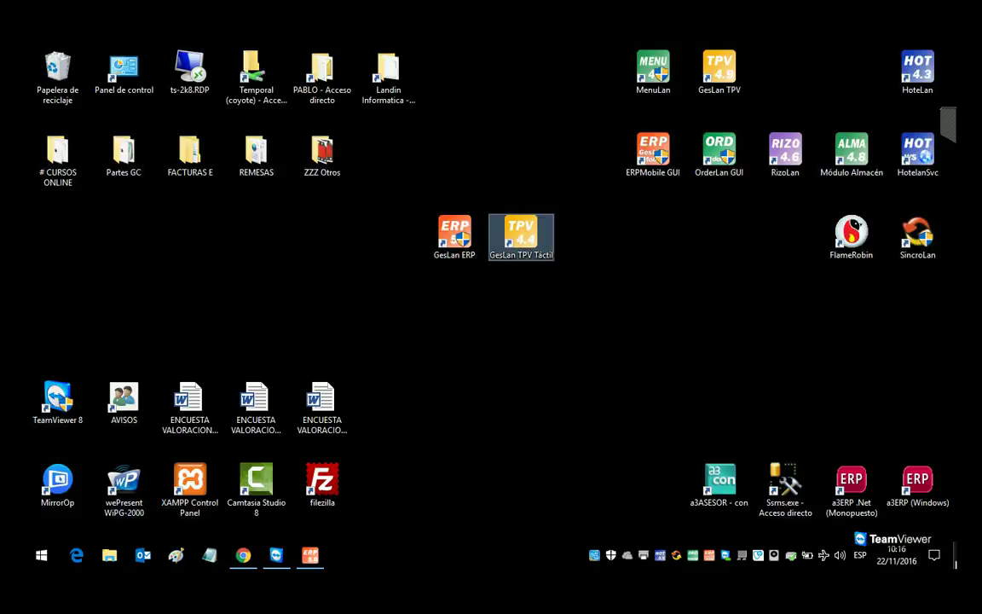
double_click(522, 235)
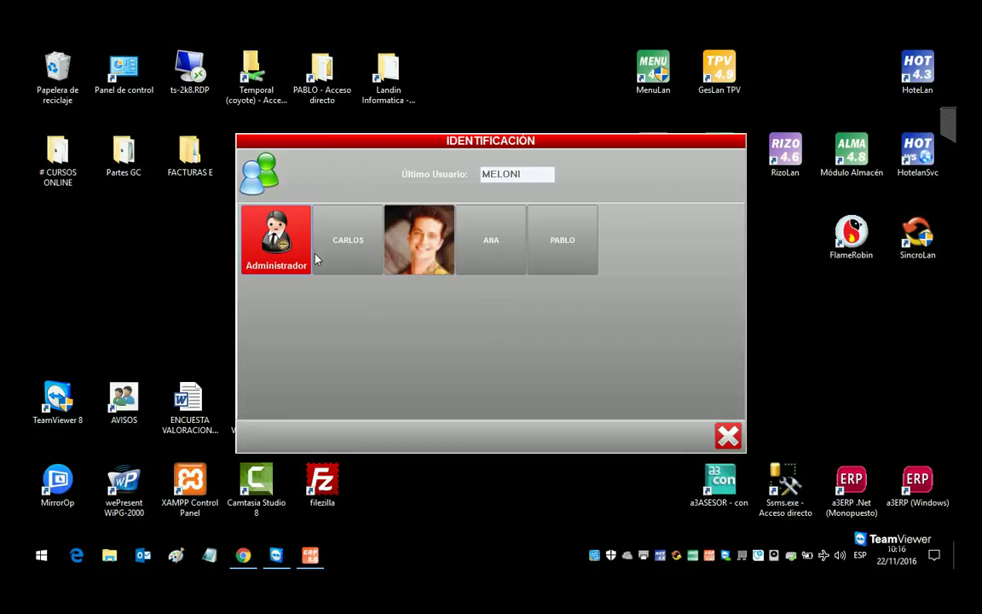
click(275, 239)
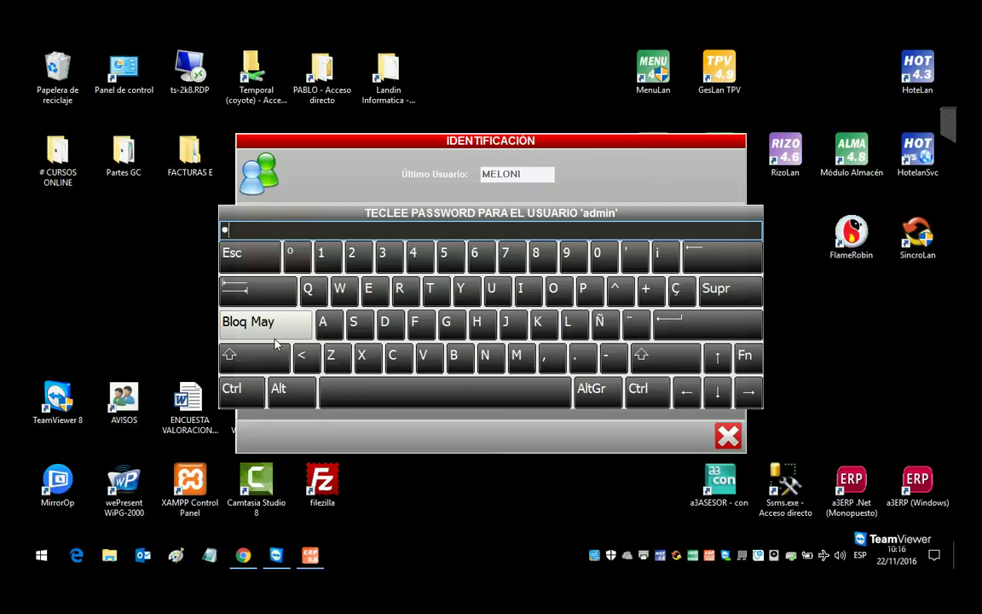
key(Return)
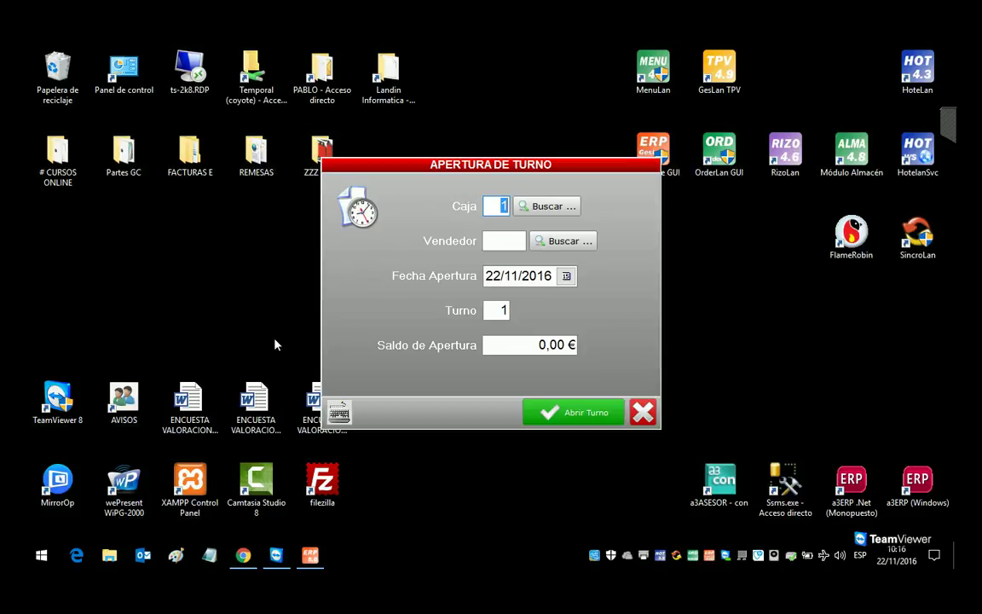
click(546, 244)
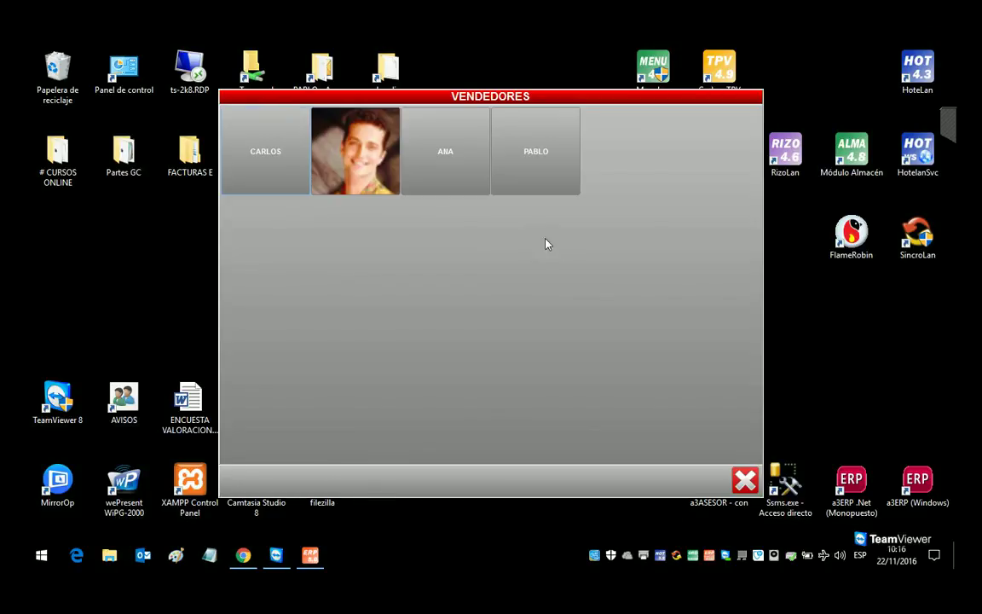
click(288, 167)
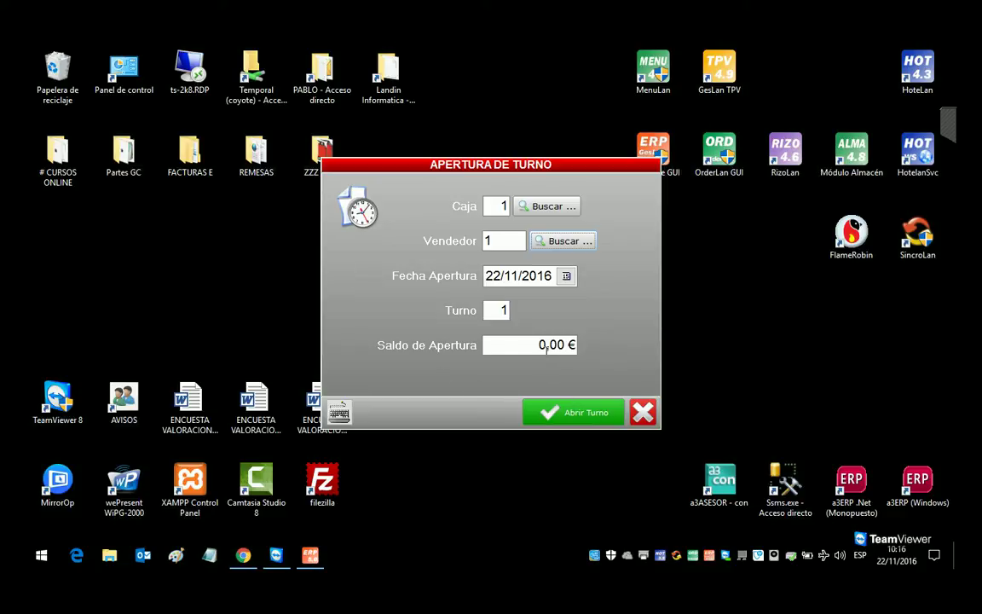
click(565, 412)
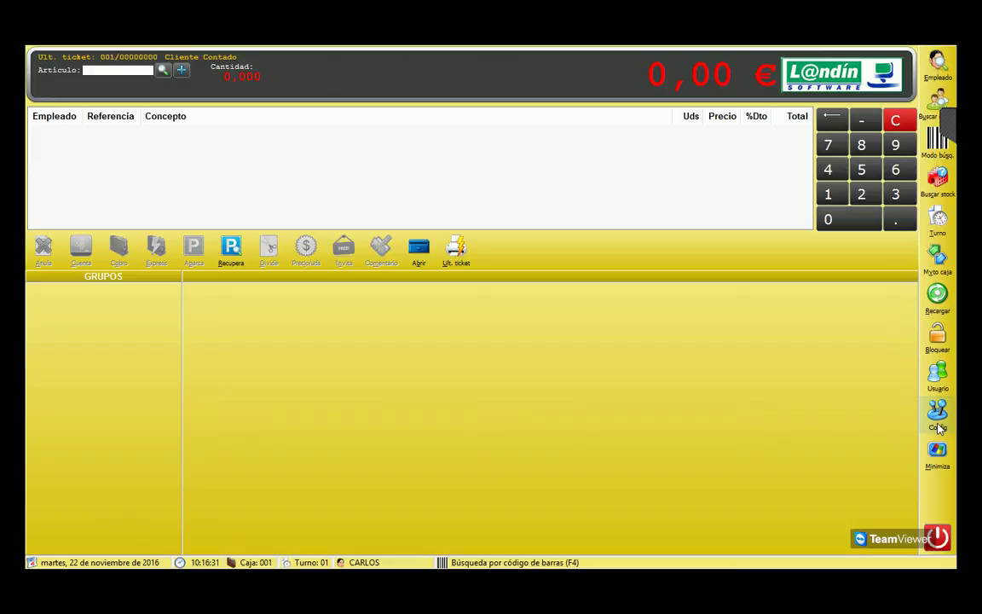
Step: Add group button code 1 'PAPELERIA' in Botones grupo maintenance and close the dialogs
click(937, 417)
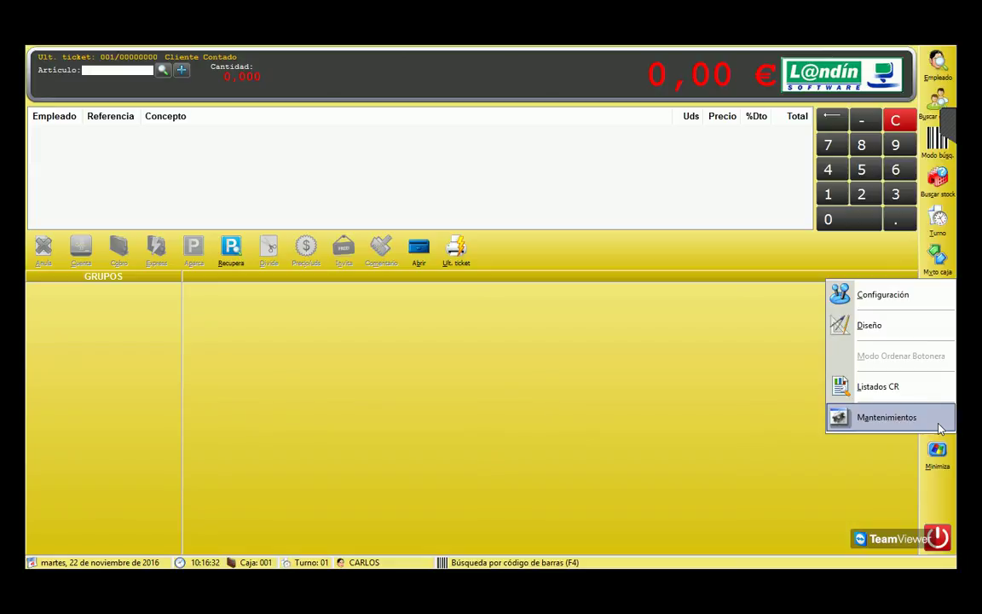
click(858, 420)
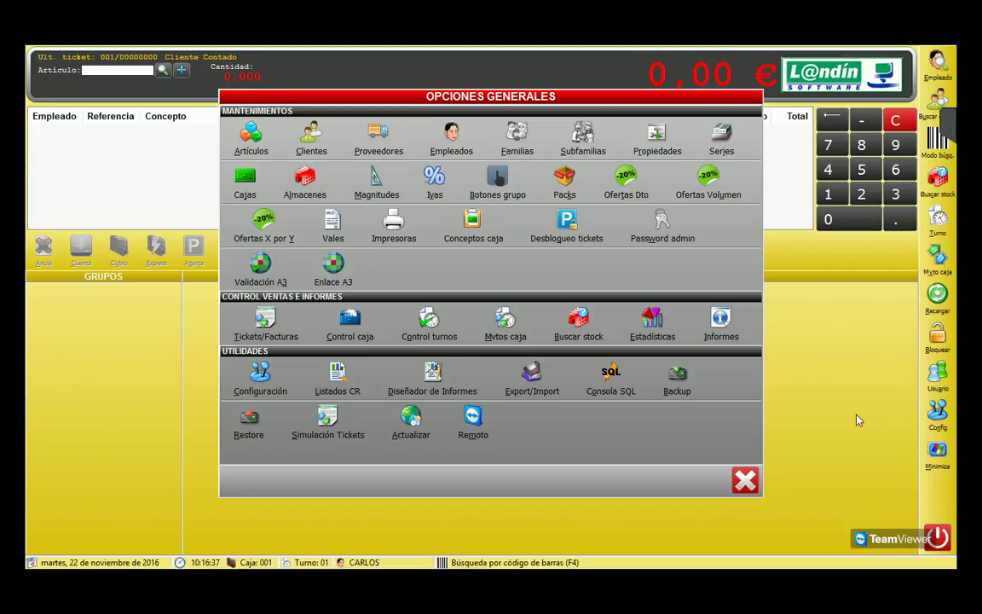
click(488, 178)
click(445, 415)
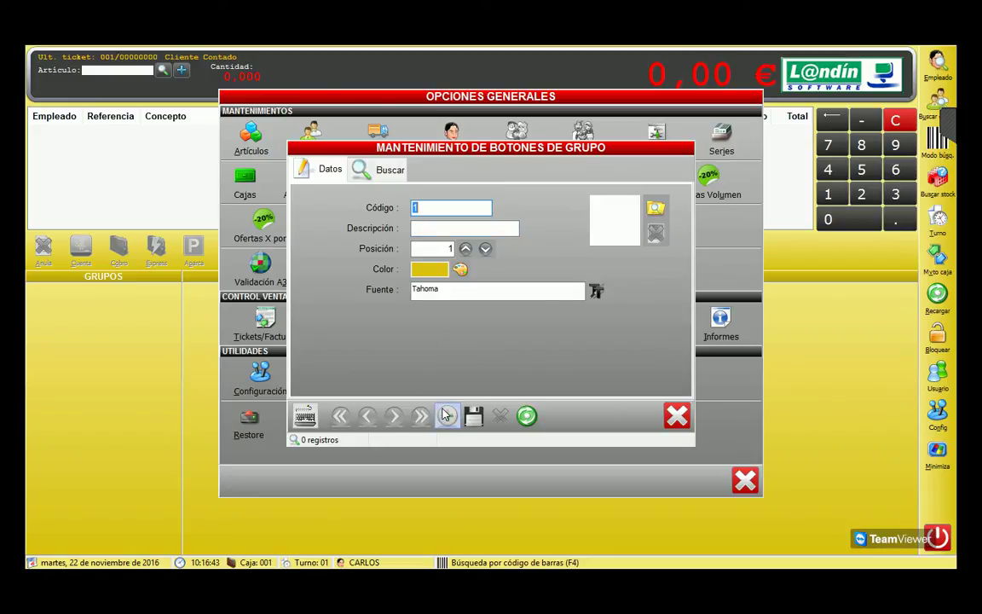
key(Return)
click(465, 350)
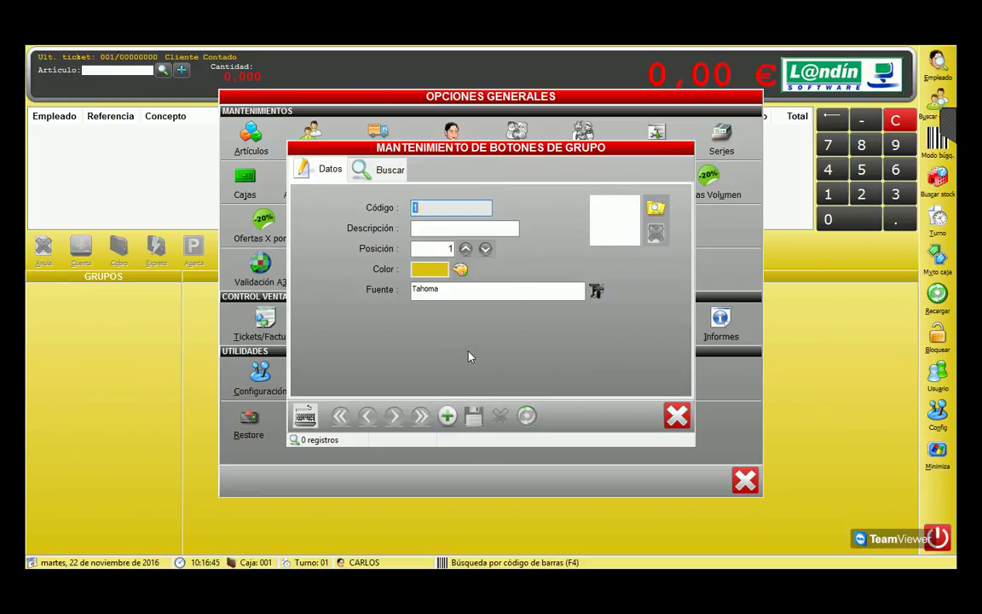
text(PAPELE)
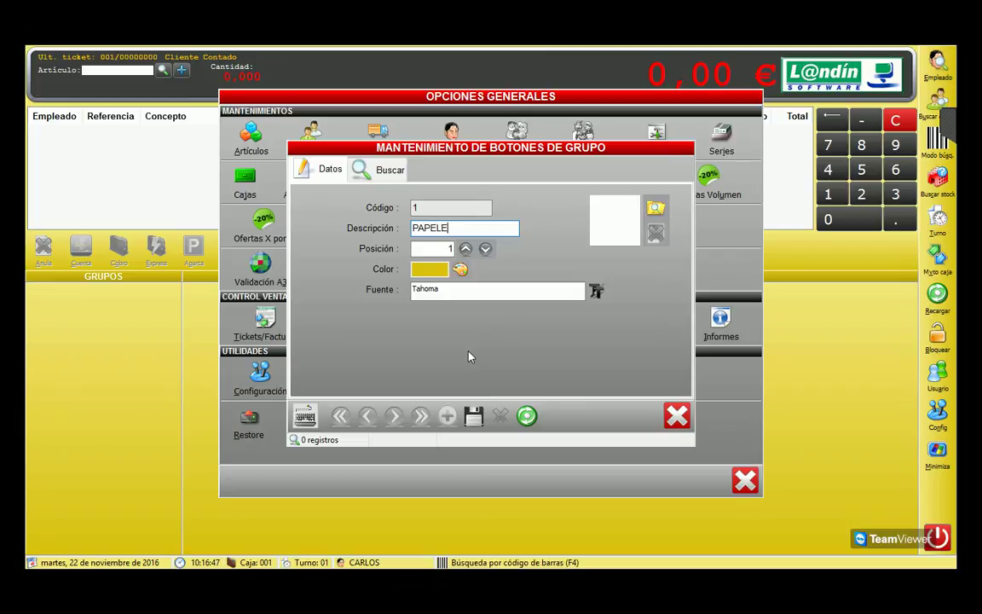
text(RIA)
click(474, 415)
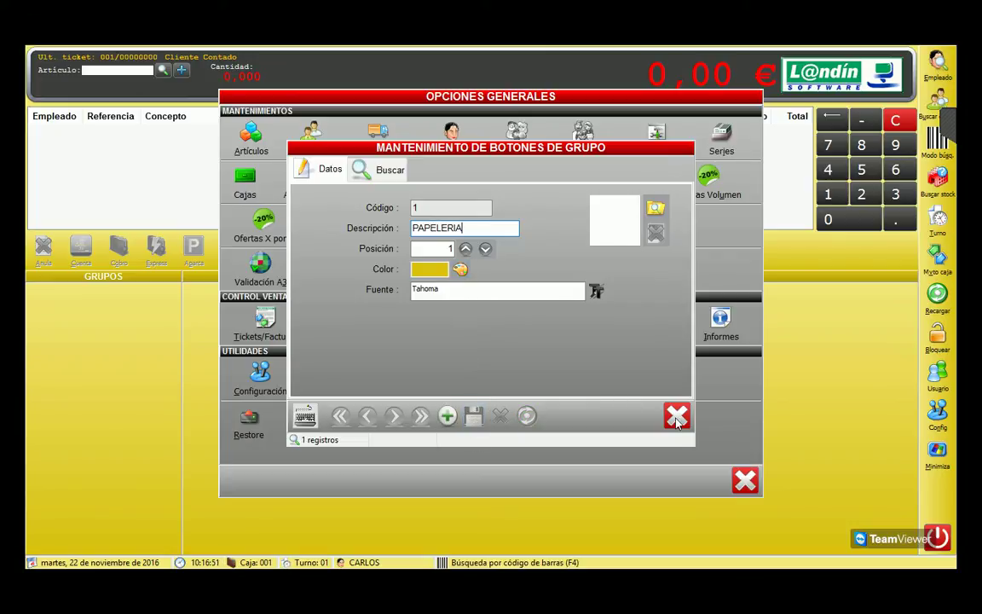
click(676, 415)
click(744, 480)
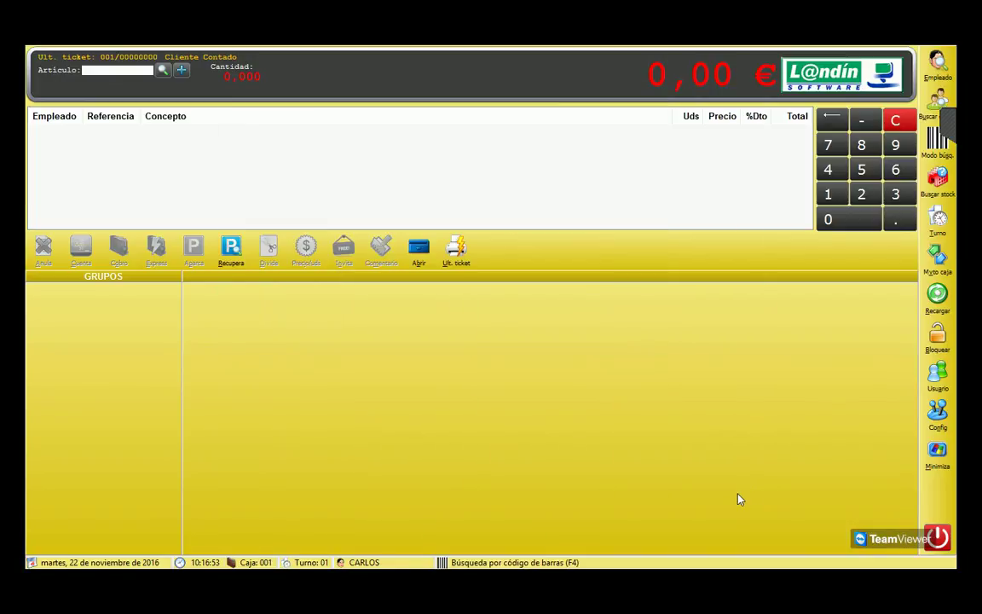
Step: Reopen the Artículos form in GesLan ERP and load article SUB001
click(937, 455)
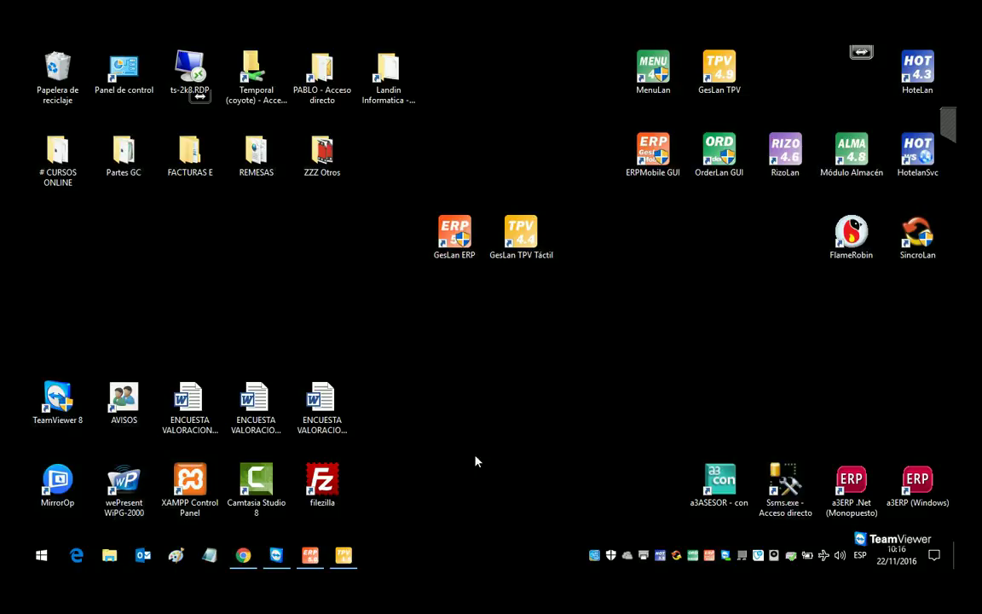
click(317, 555)
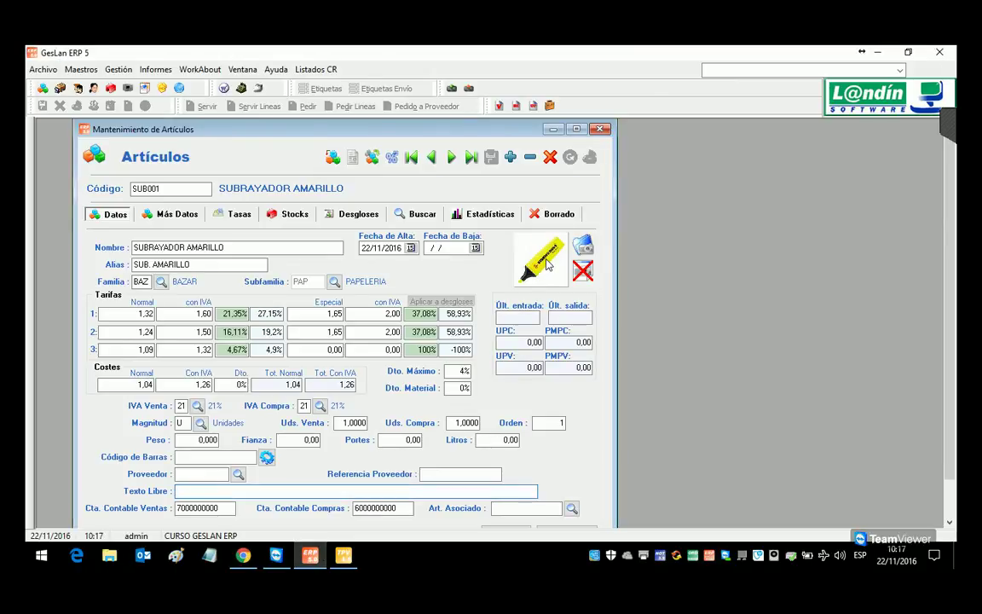
click(171, 214)
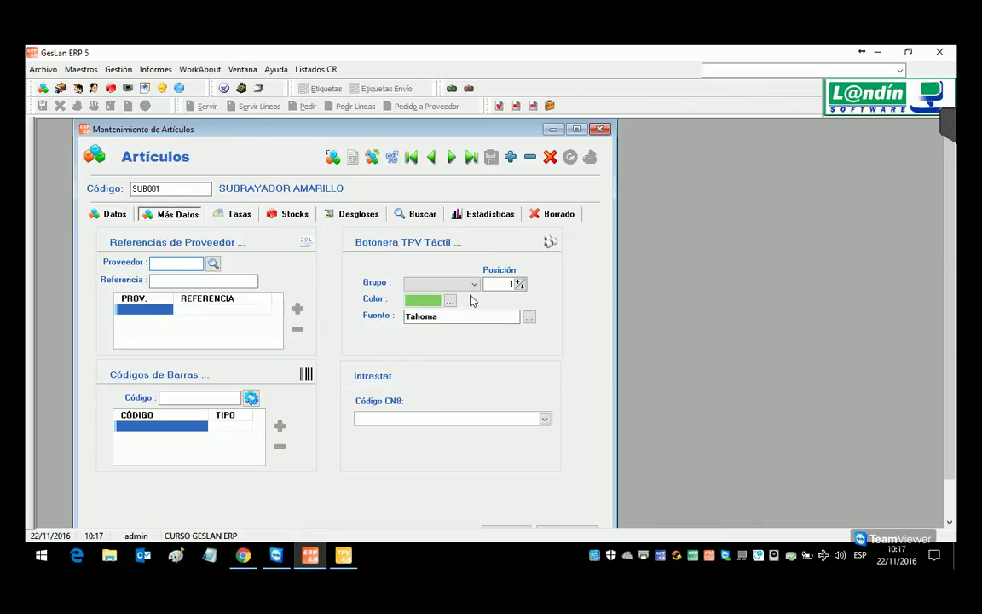
click(603, 130)
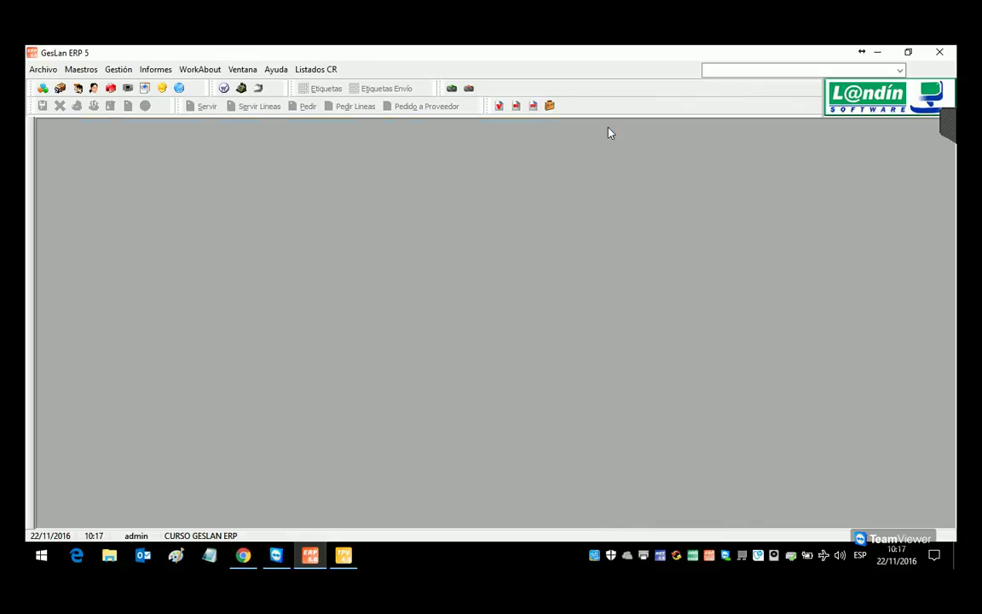
click(42, 88)
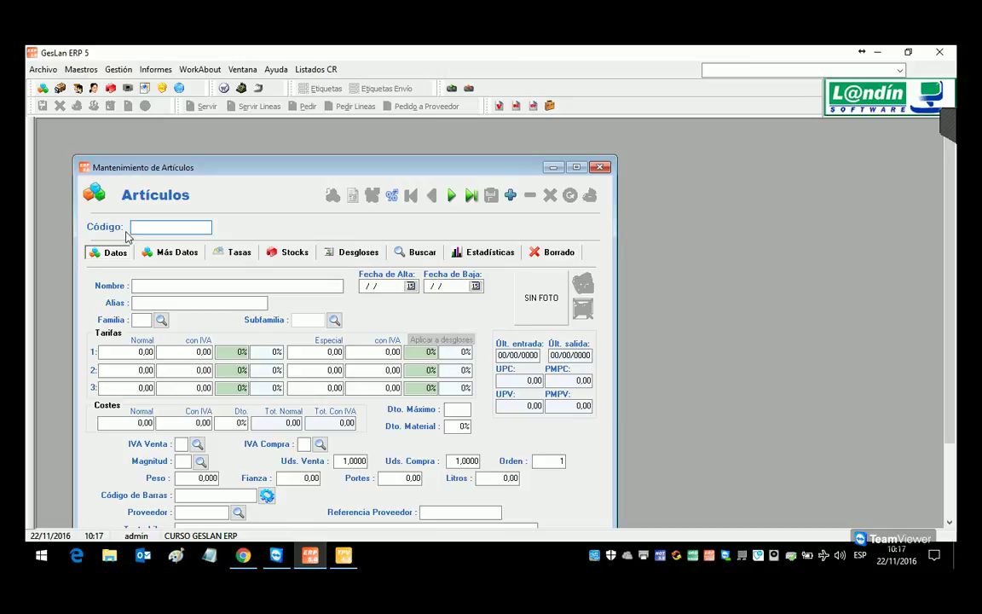
key(Return)
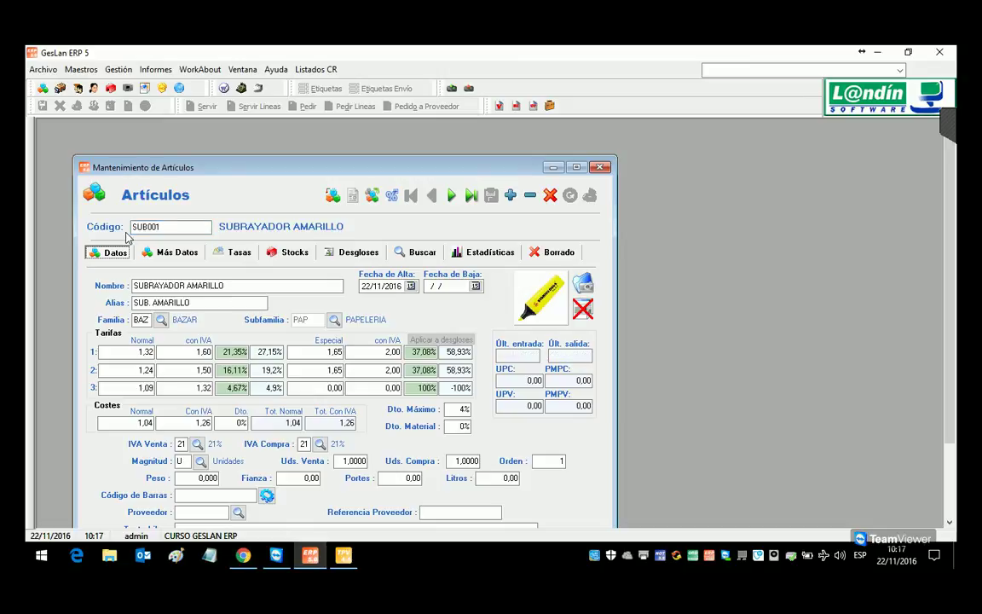
Step: Set SUB001's touch-screen Grupo to 1 on Más Datos, save, and check it in the POS
click(171, 253)
click(473, 322)
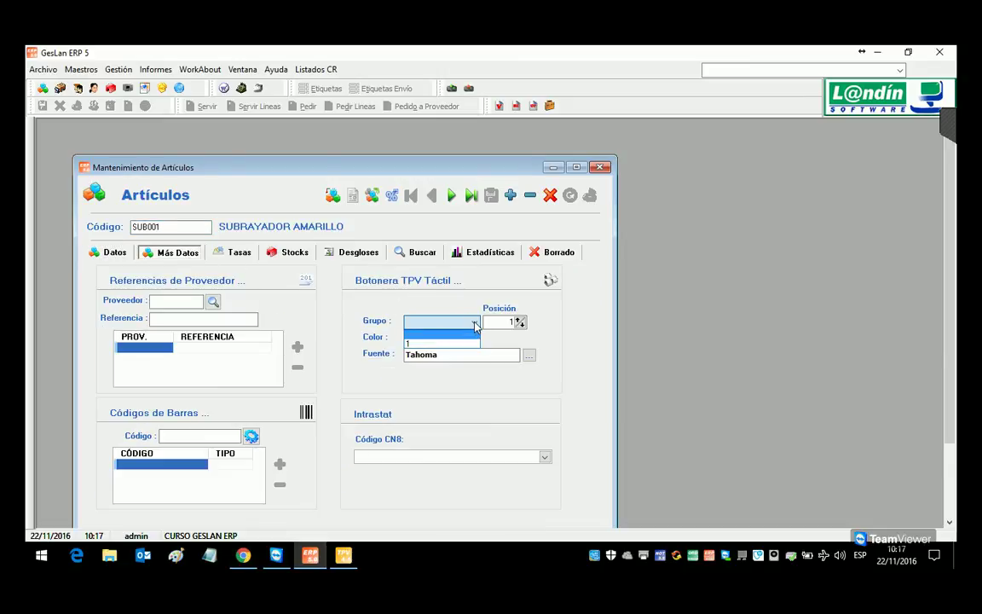
click(413, 344)
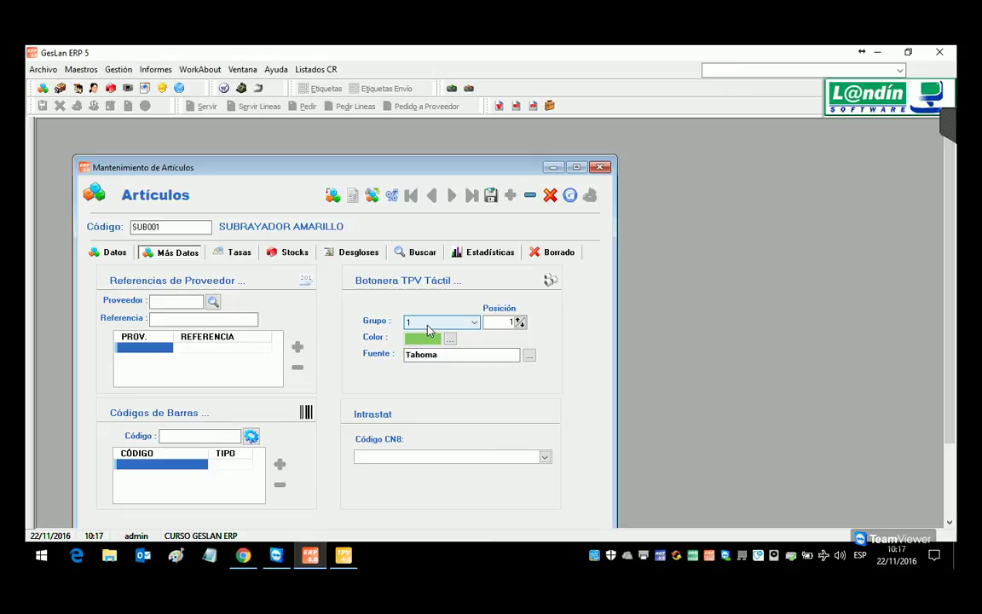
click(490, 195)
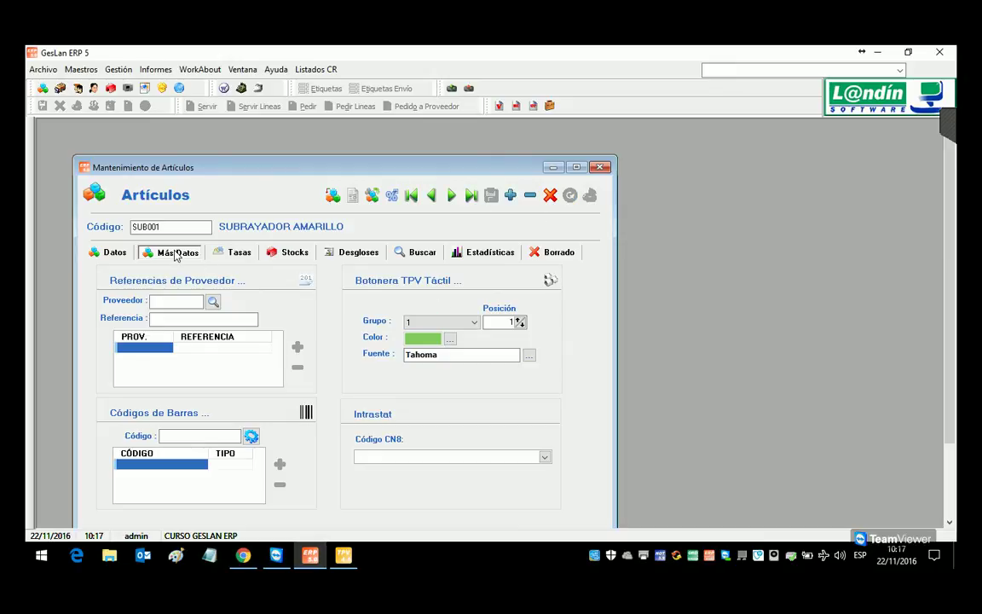
click(344, 555)
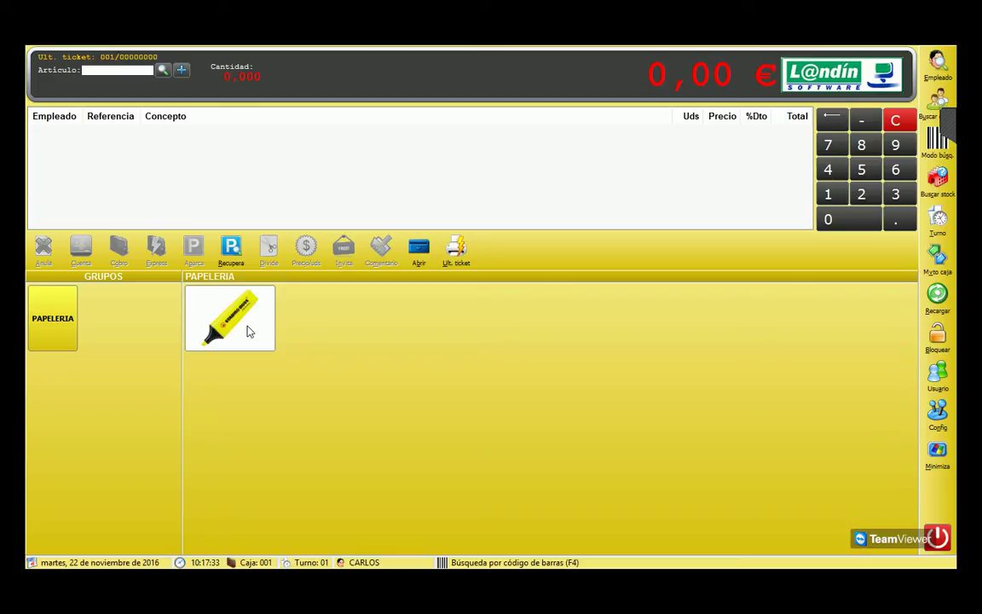
Step: On SUB001's Tasas tab, enter the tax description TASA LANDIN
click(937, 452)
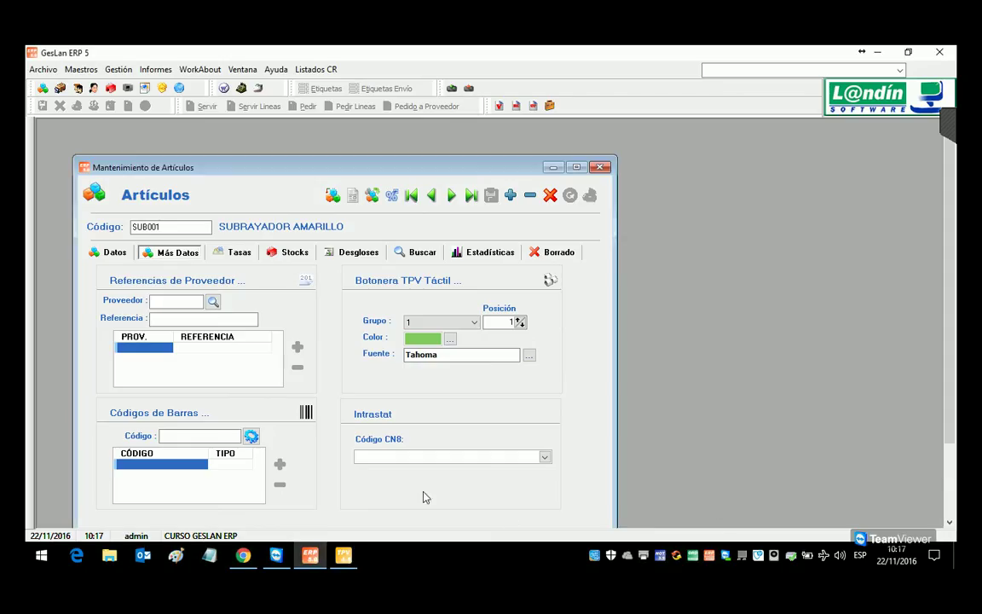
click(115, 253)
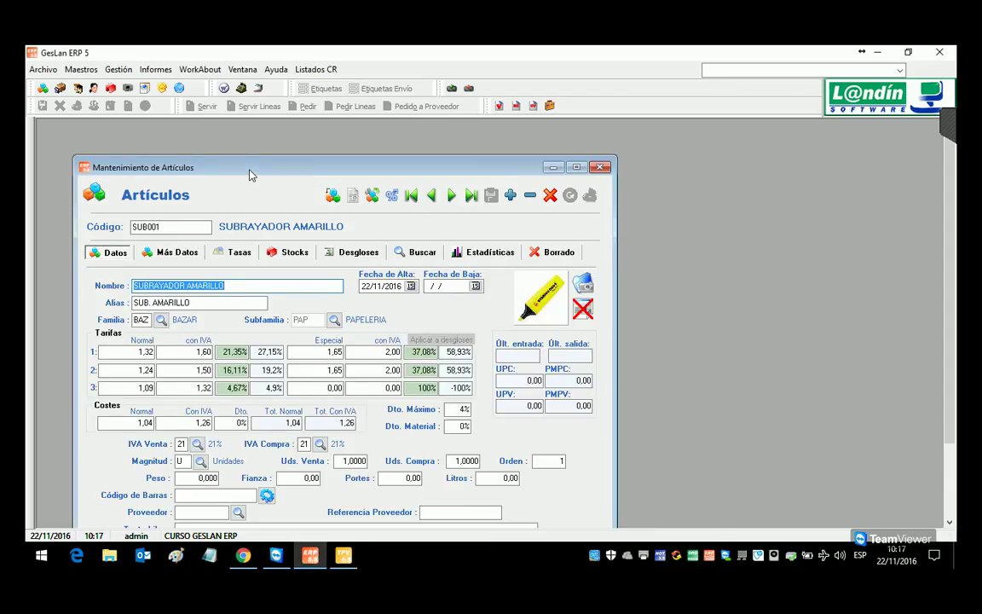
drag(249, 175, 267, 149)
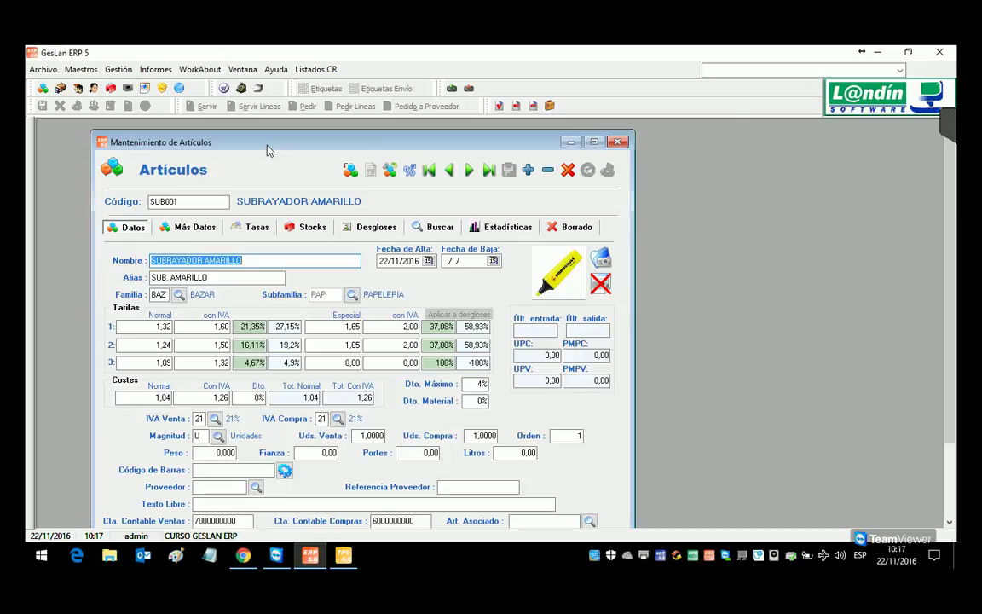
click(258, 229)
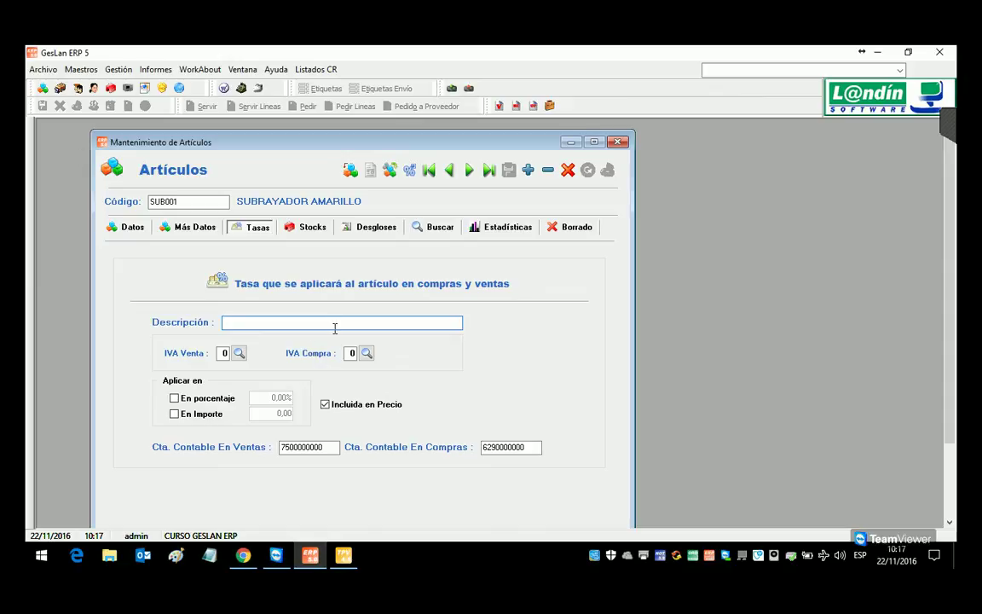
text(TASA LANDIN)
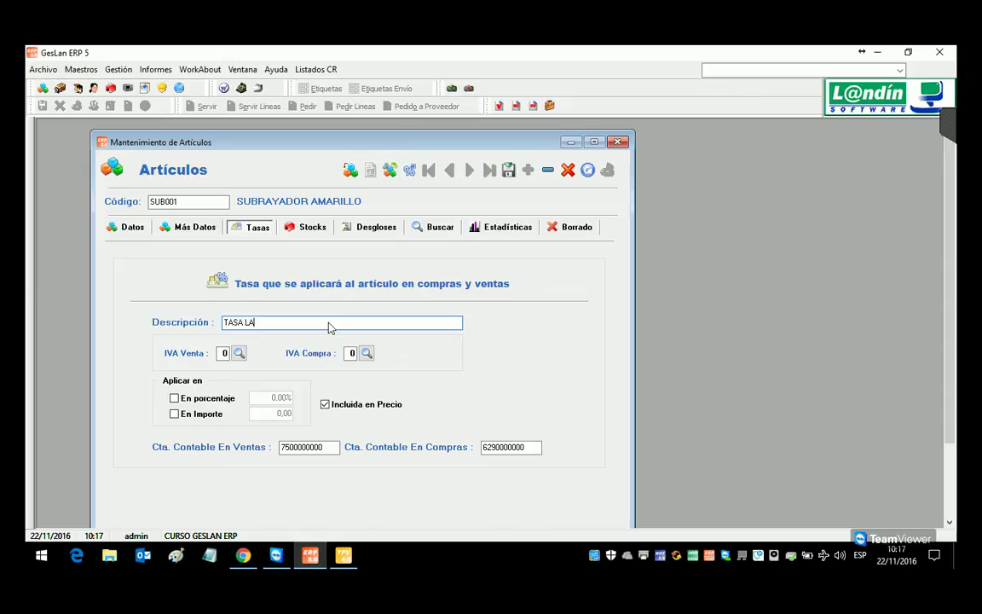
key(Tab)
key(Tab)
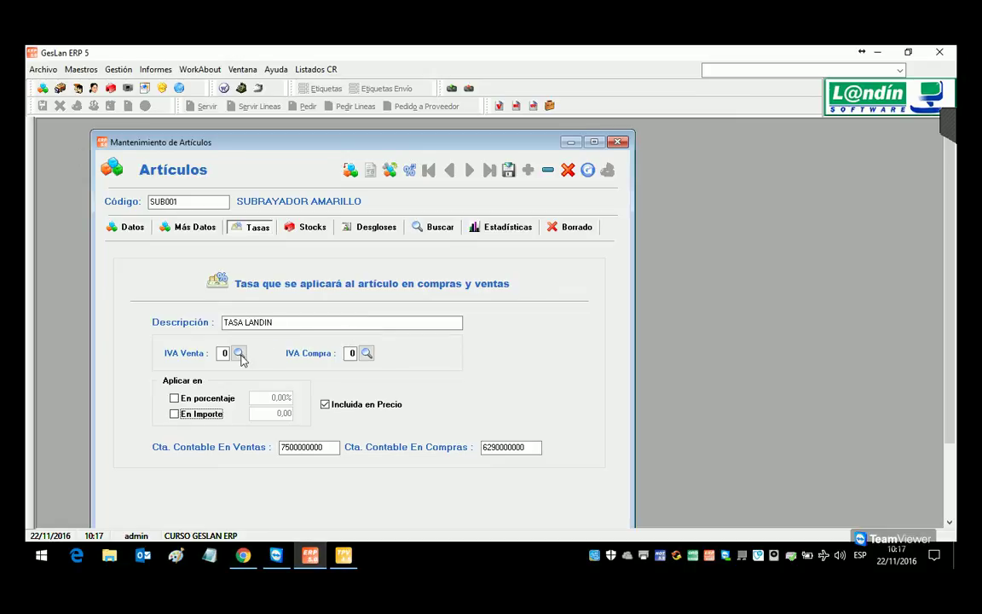
Step: Make TASA LANDIN a 2,50% tax included in price and save the article
click(325, 404)
click(242, 356)
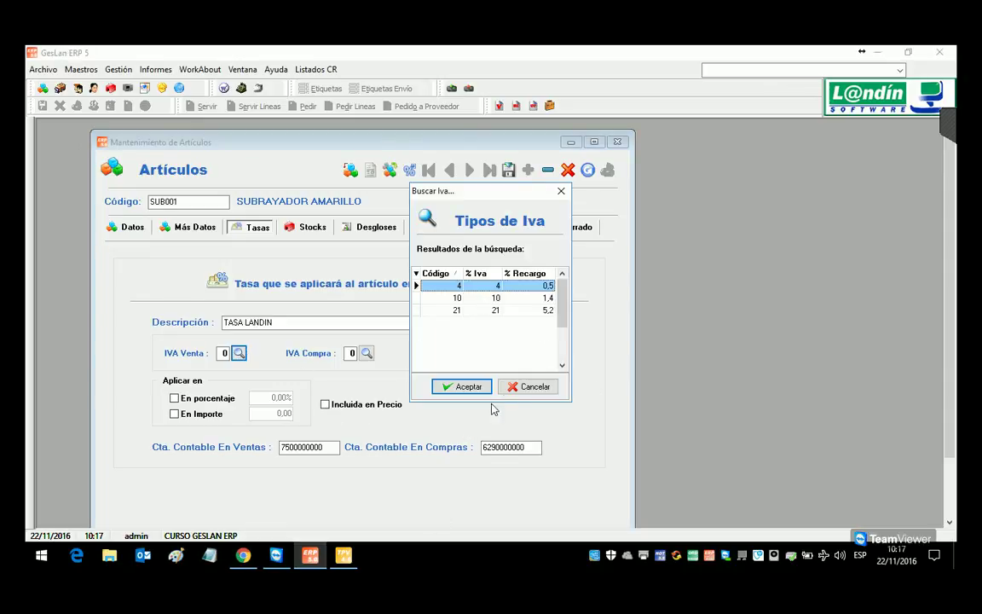
click(538, 391)
click(324, 404)
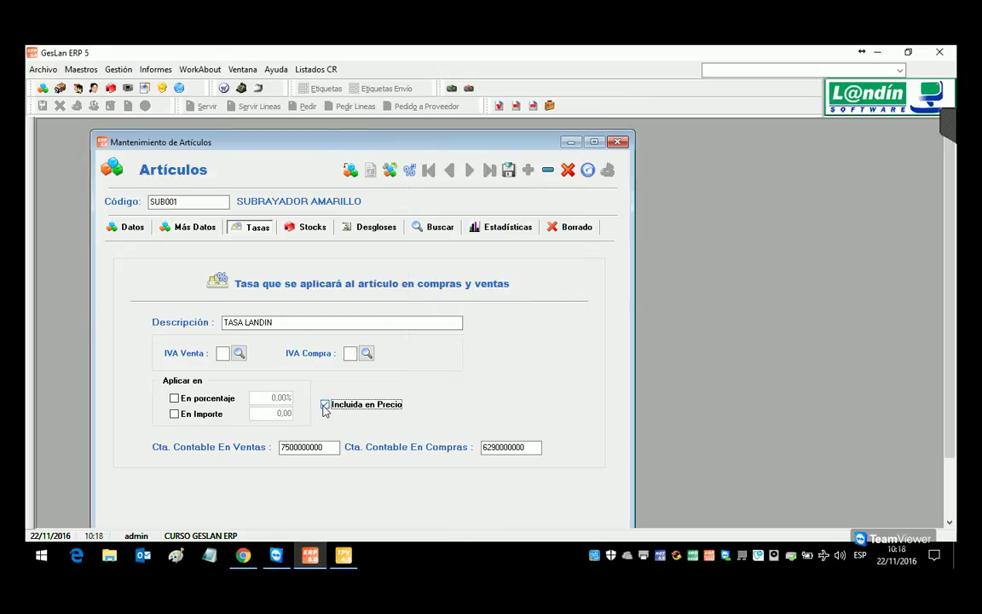
click(174, 413)
click(174, 398)
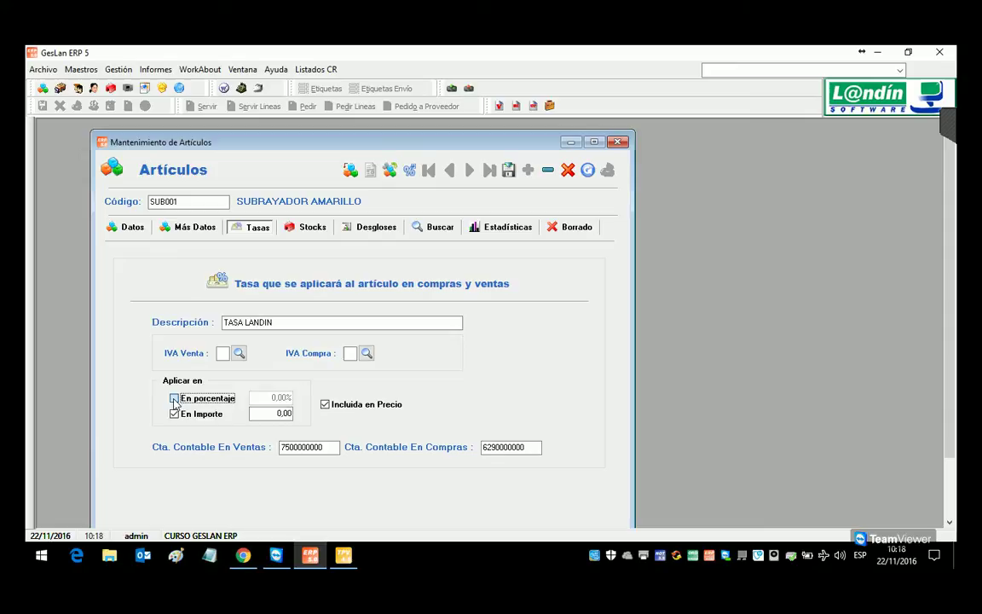
click(174, 413)
click(174, 398)
click(258, 398)
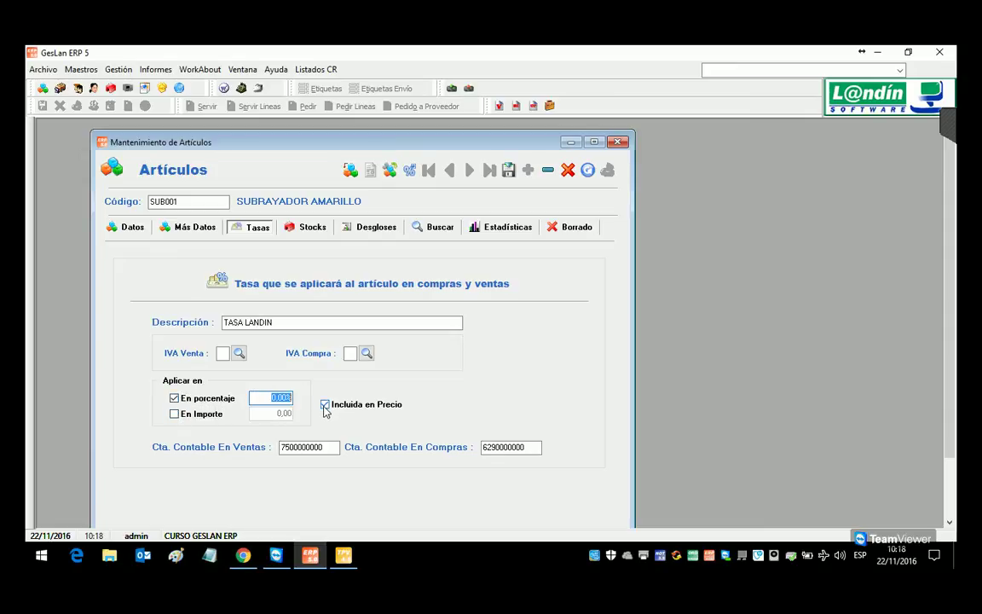
text(2,50)
click(330, 450)
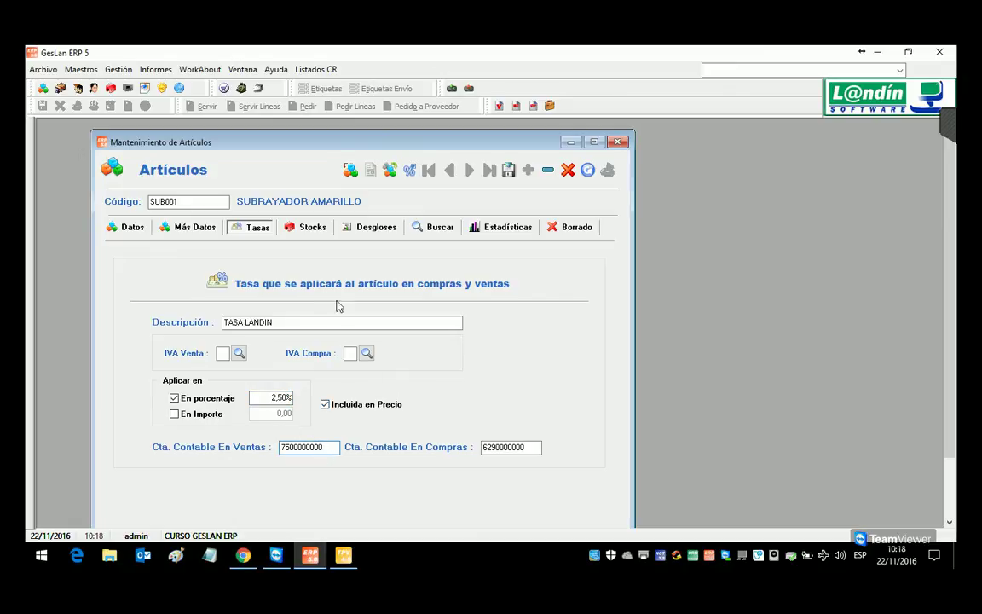
click(509, 170)
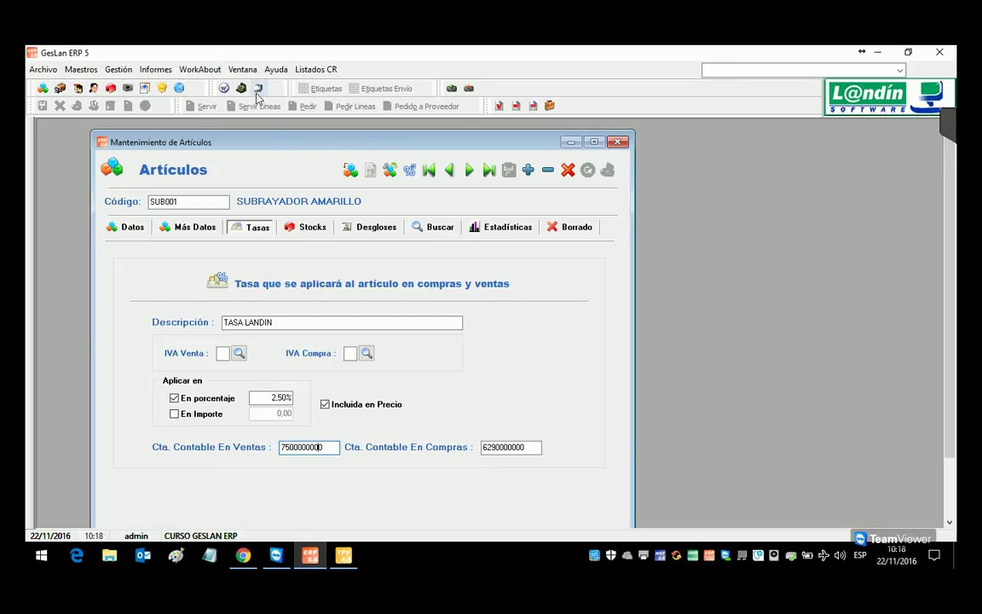
Step: Create a new sales delivery note with a line of 10 SUB001 highlighters at 1,32 €
click(118, 69)
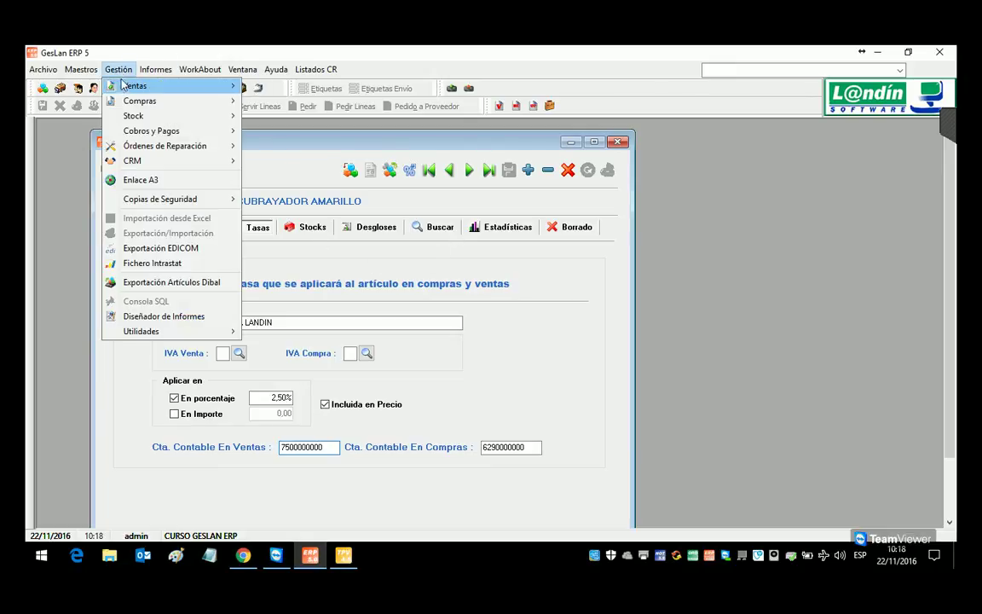
mouse_move(215, 91)
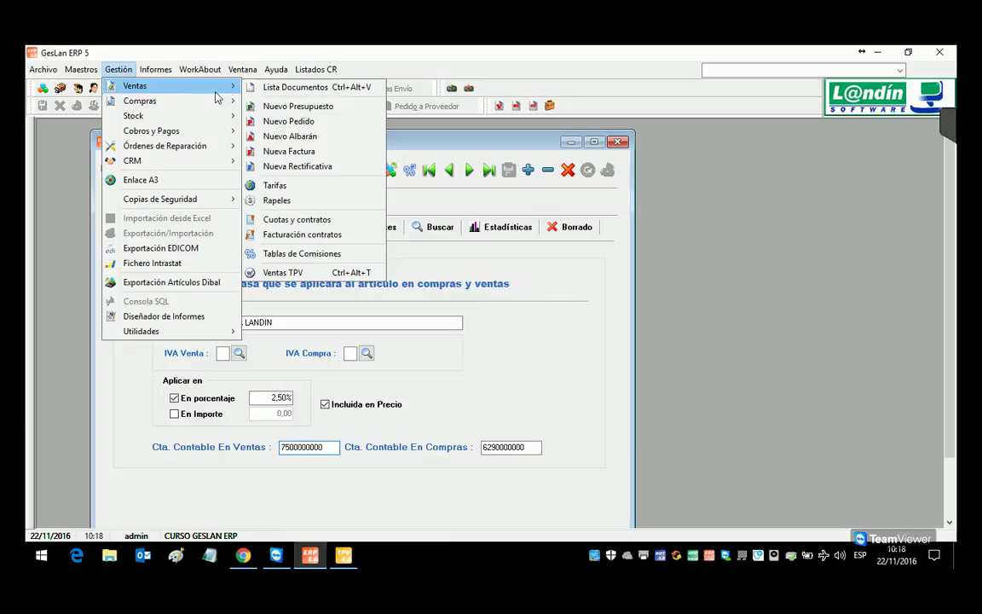
click(328, 139)
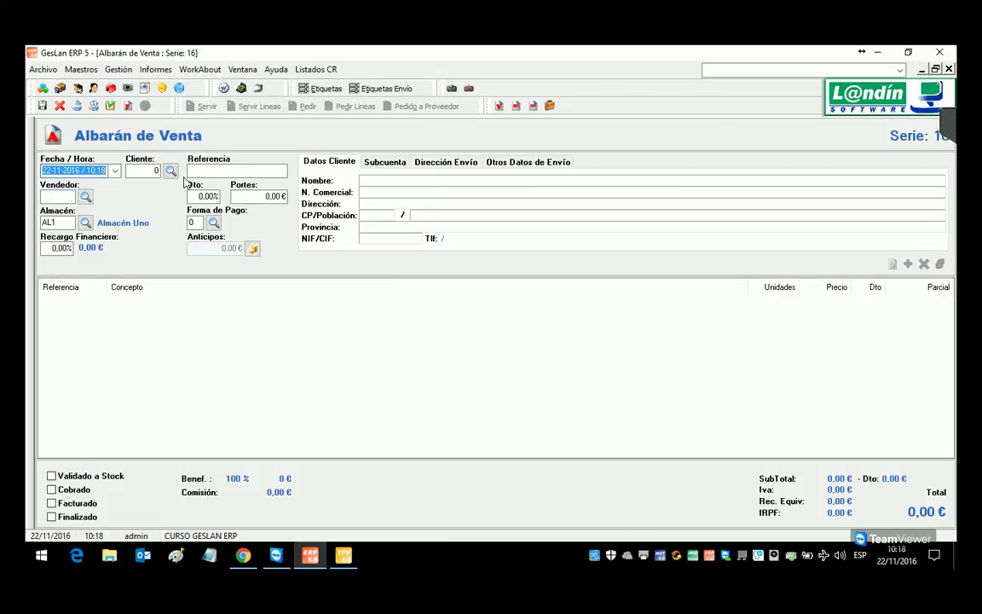
click(936, 69)
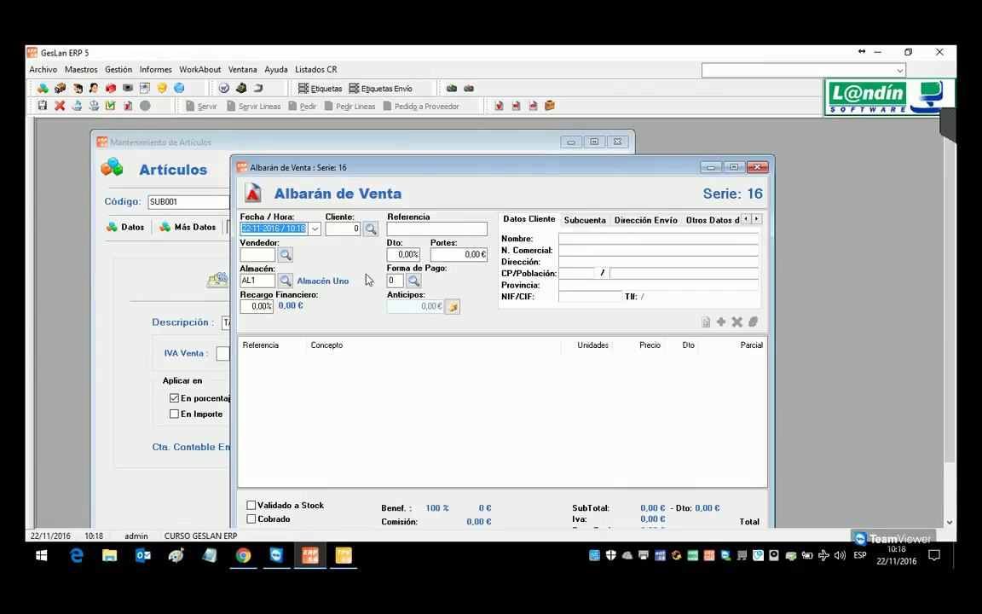
click(720, 321)
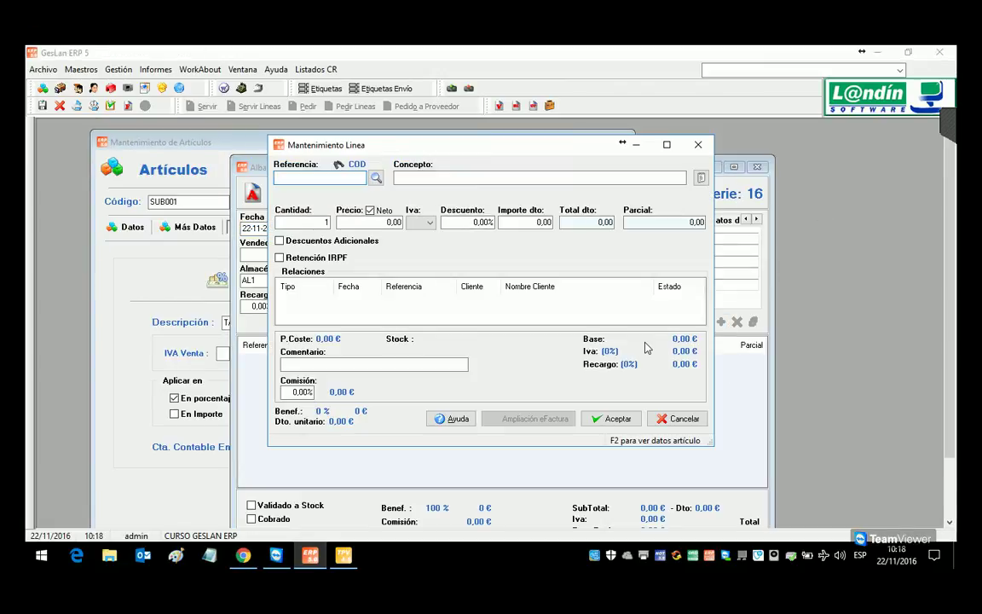
text(SUB001)
key(Return)
text(10)
key(Return)
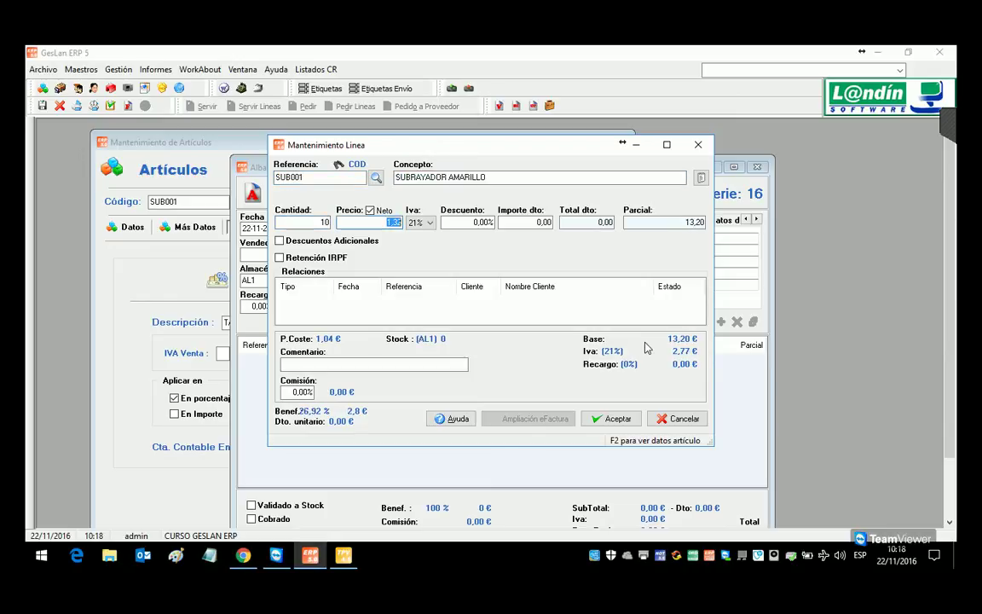
click(631, 424)
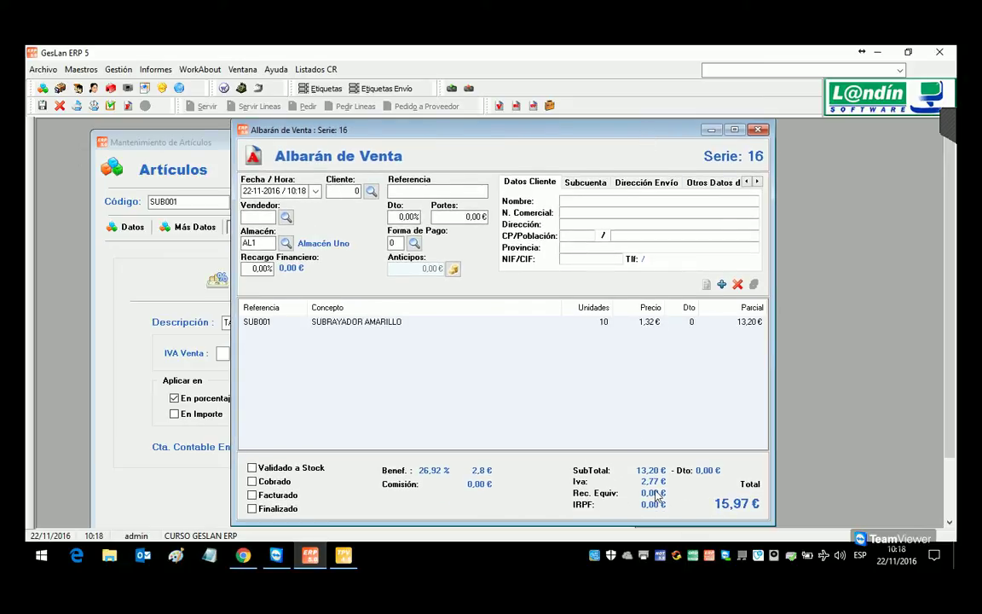
Step: Delete the SUB001 line and switch the delivery note to series 26
click(386, 322)
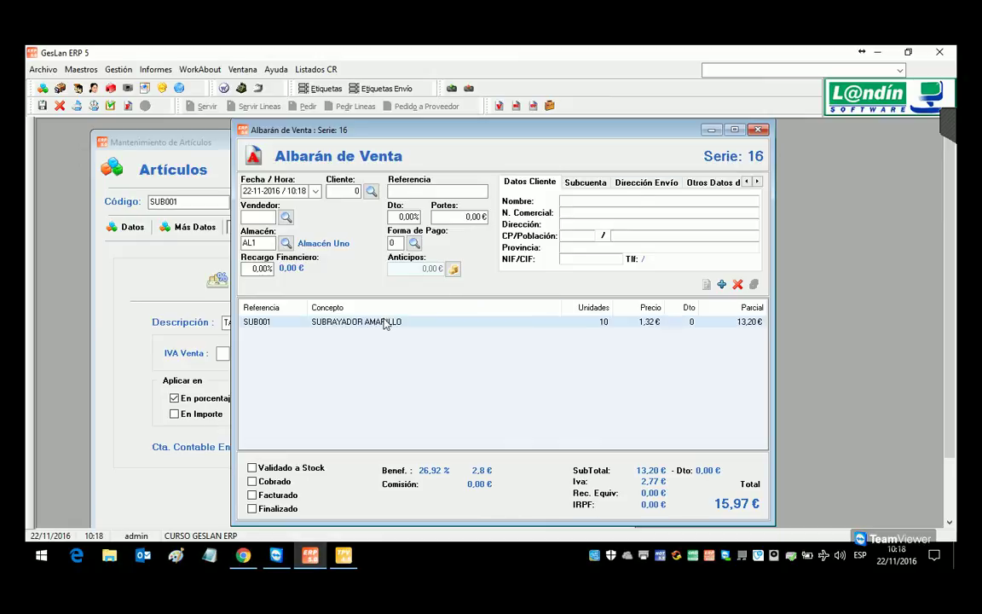
click(737, 284)
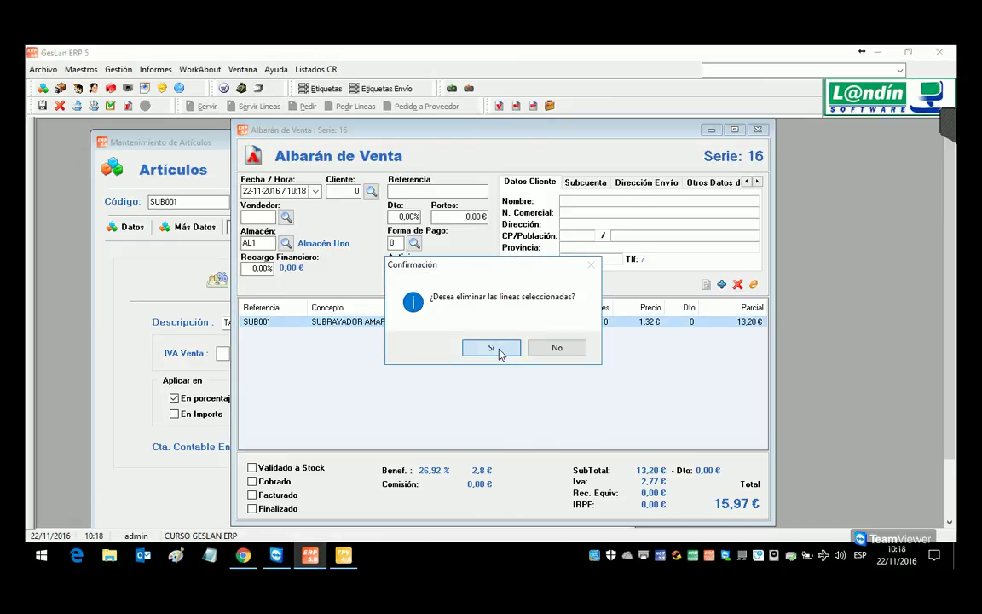
click(499, 348)
click(738, 158)
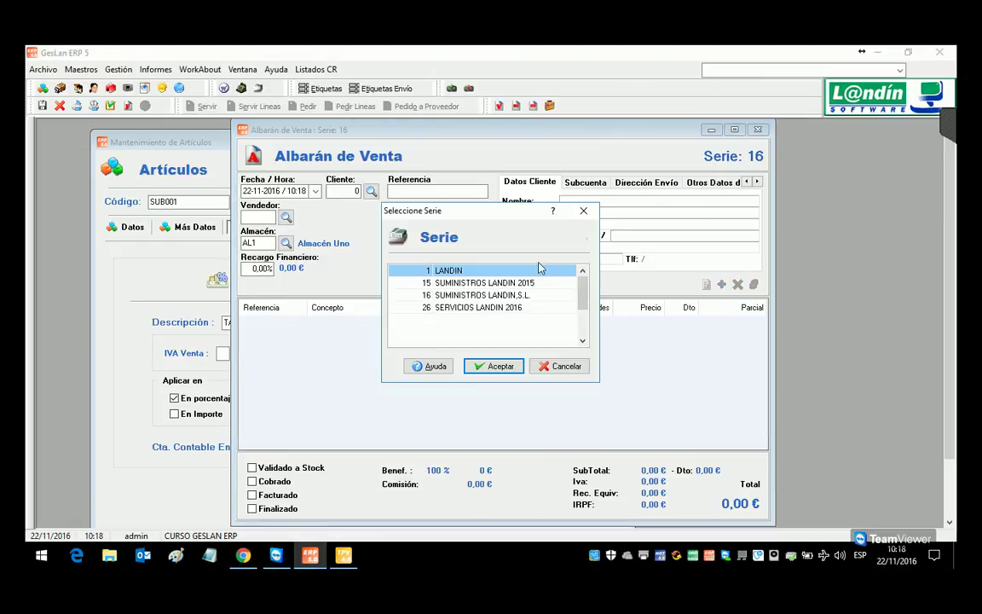
double_click(469, 308)
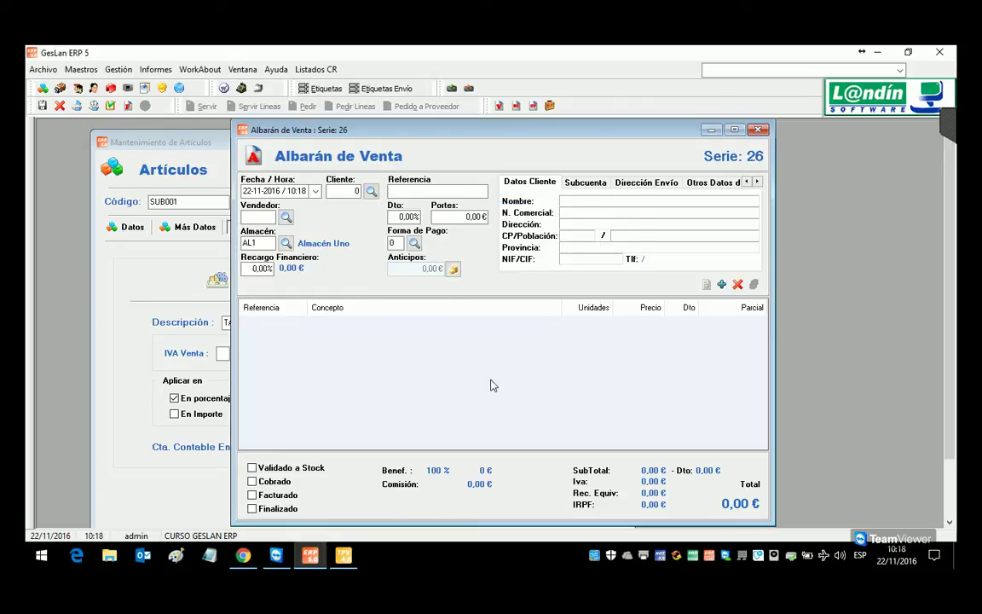
Step: Add a 5-unit SUB001 line at 1,29 €, then discard the delivery note unsaved
click(721, 284)
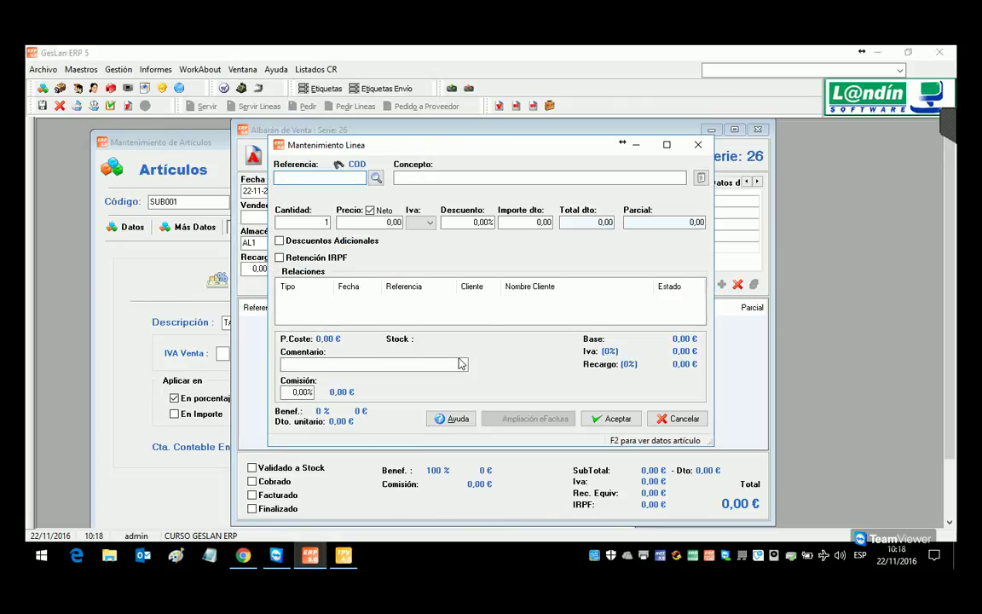
text(SUB001)
key(Return)
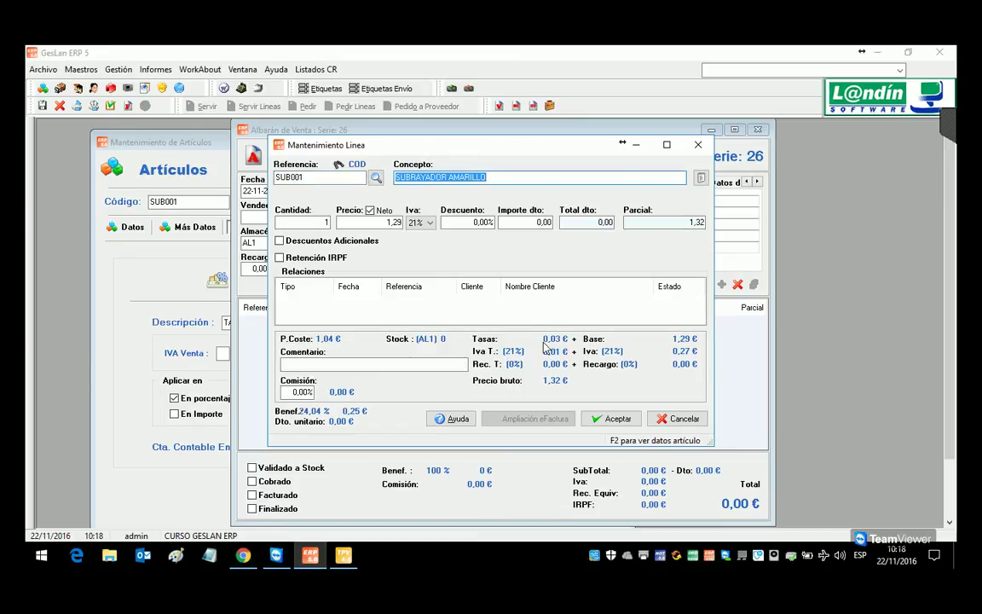
click(328, 224)
text(5)
key(Return)
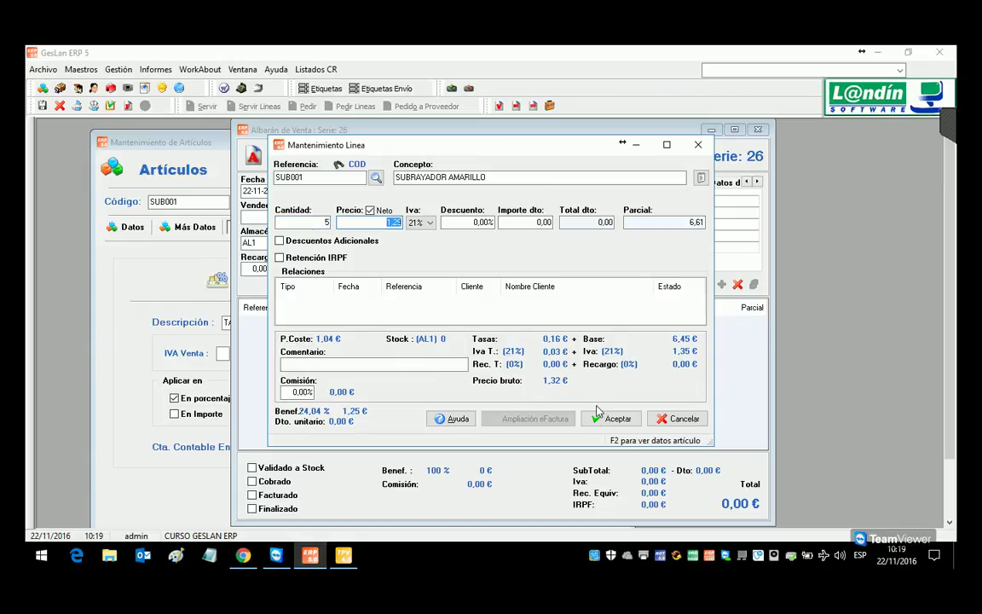
click(612, 418)
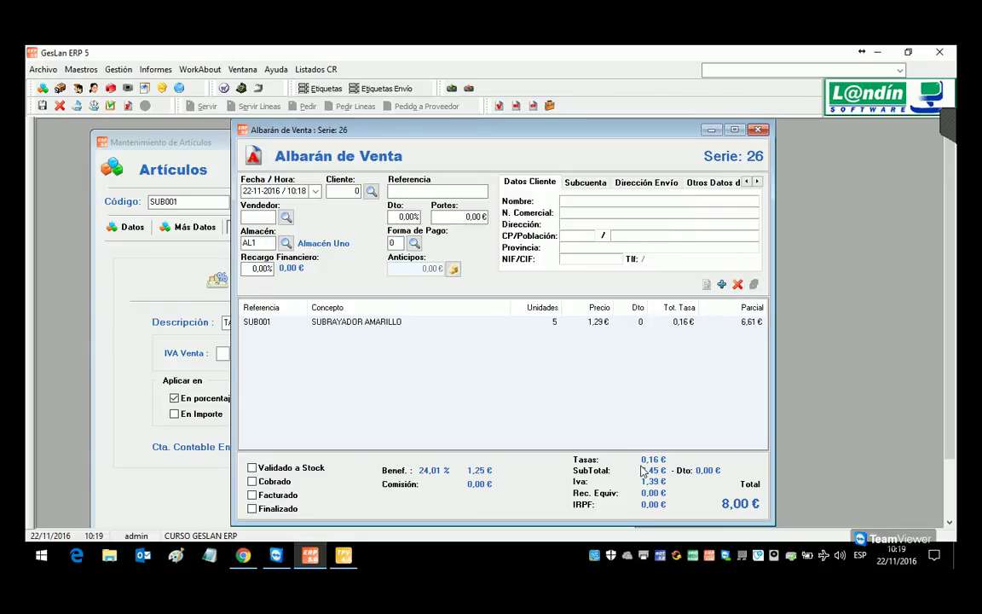
key(Escape)
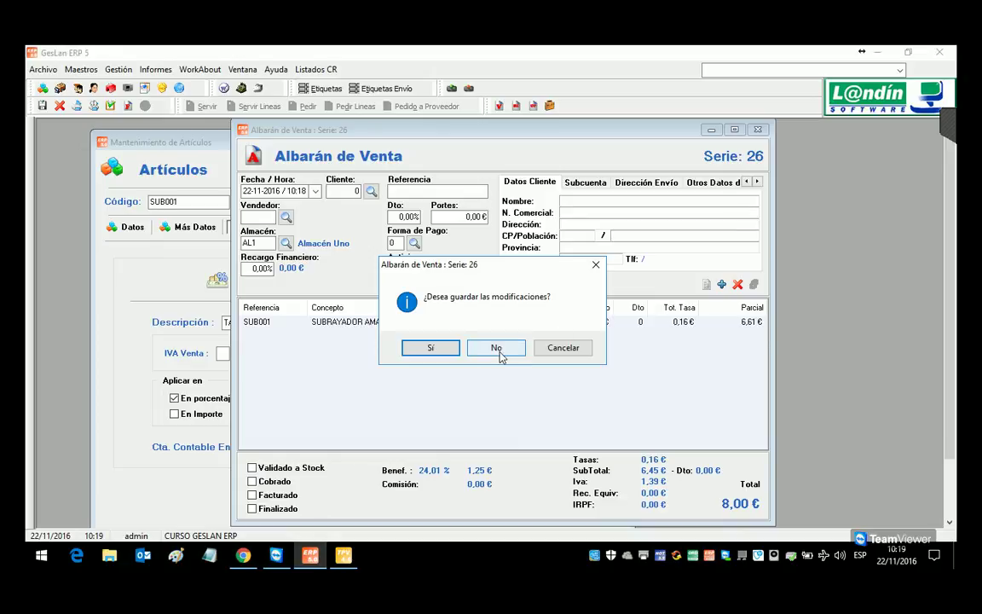
click(497, 350)
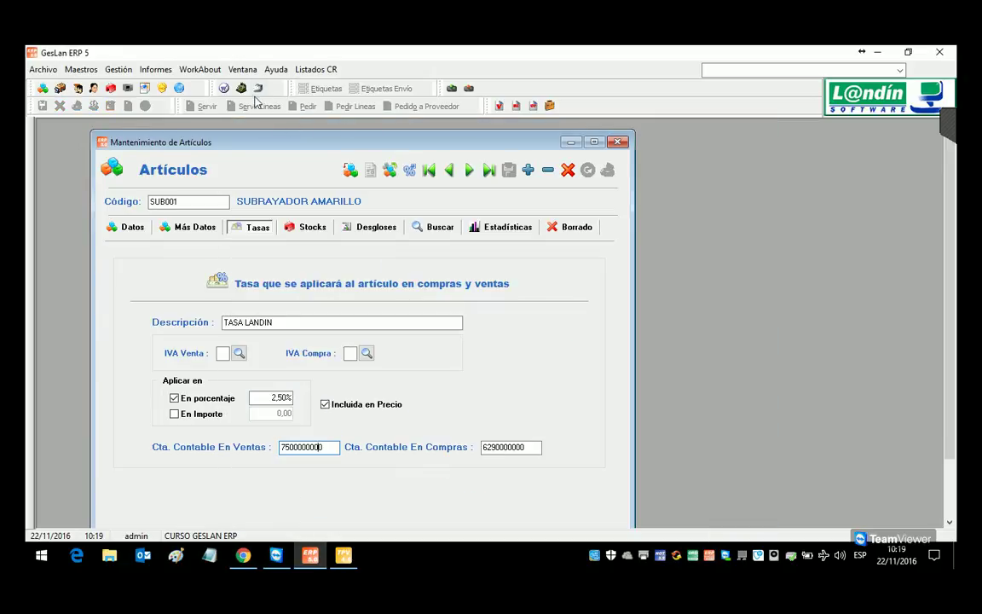
click(225, 87)
text(16)
key(Return)
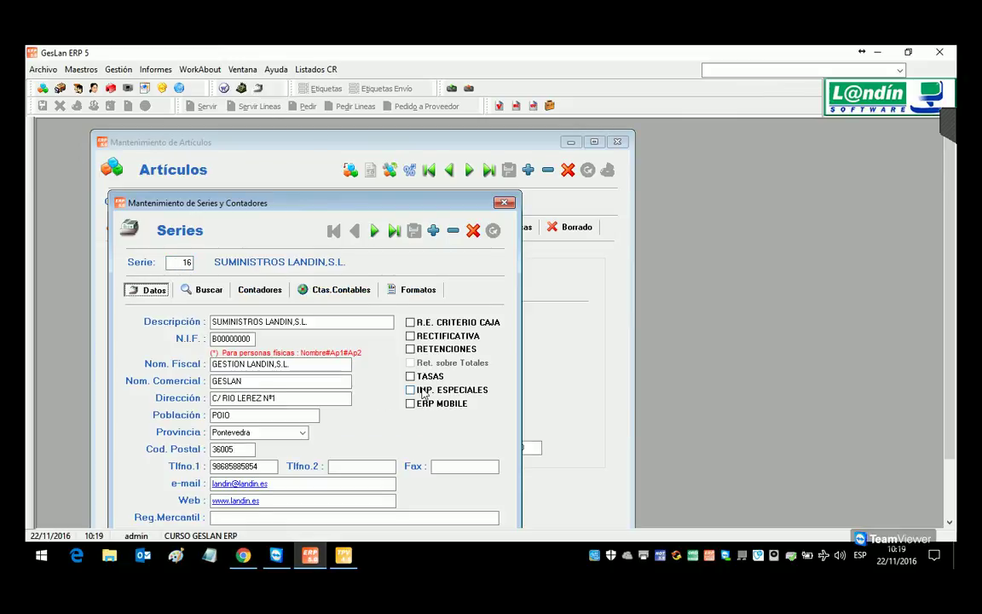
click(192, 268)
text(26)
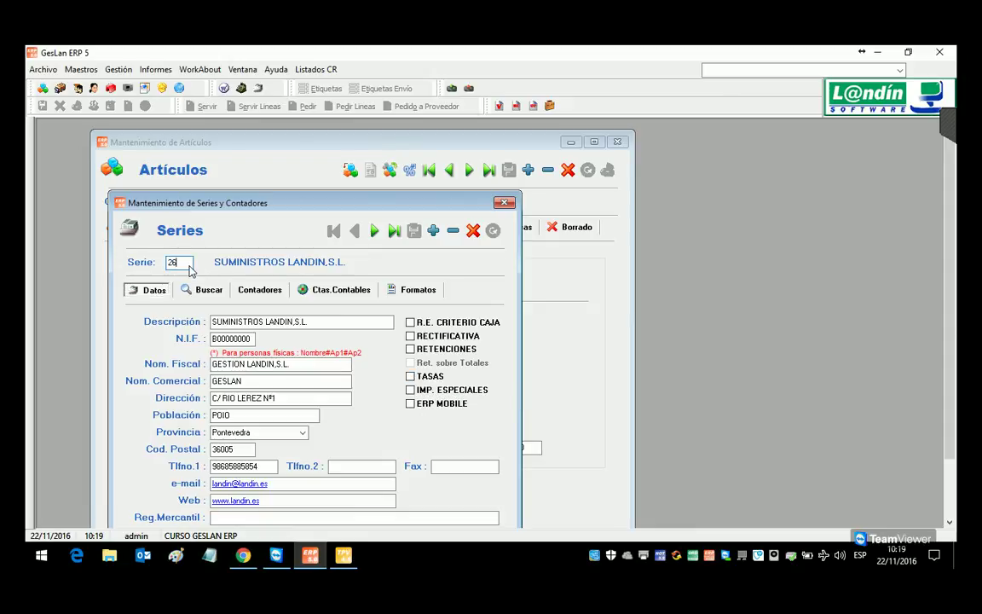
key(Return)
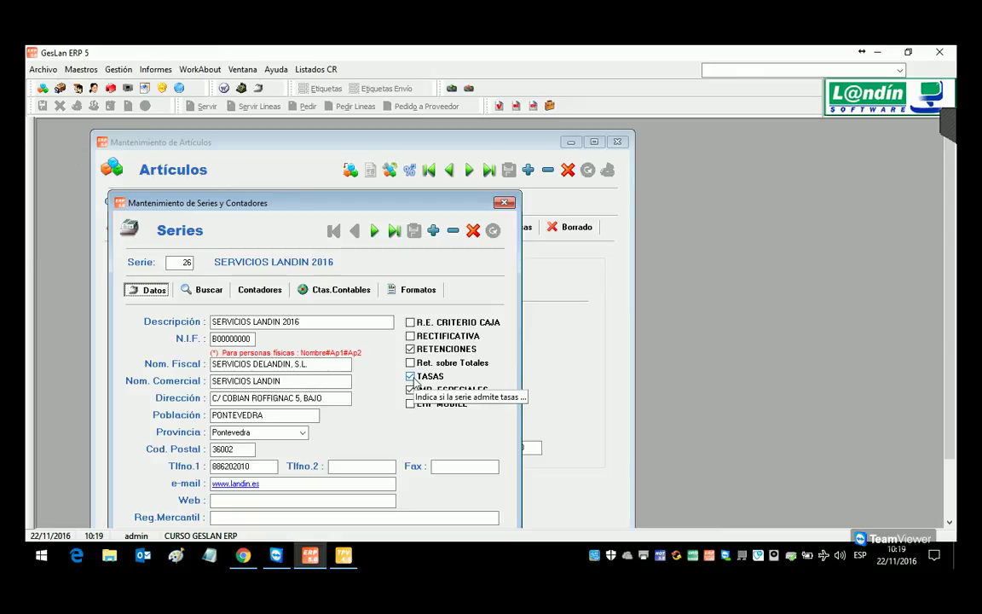
click(503, 202)
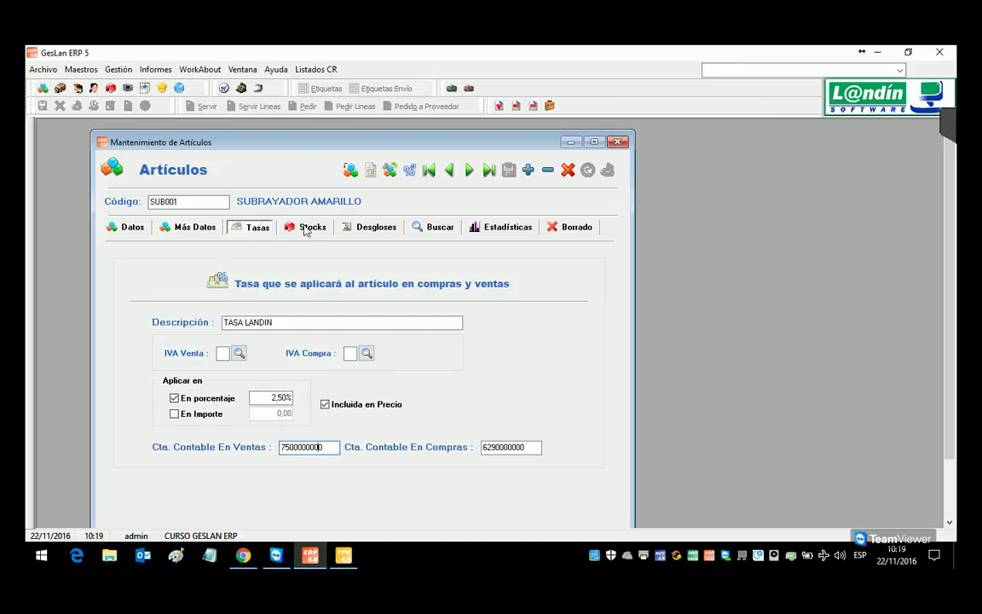
Step: Review the article's Stocks tab, then start a new article record coded SUB002
click(309, 227)
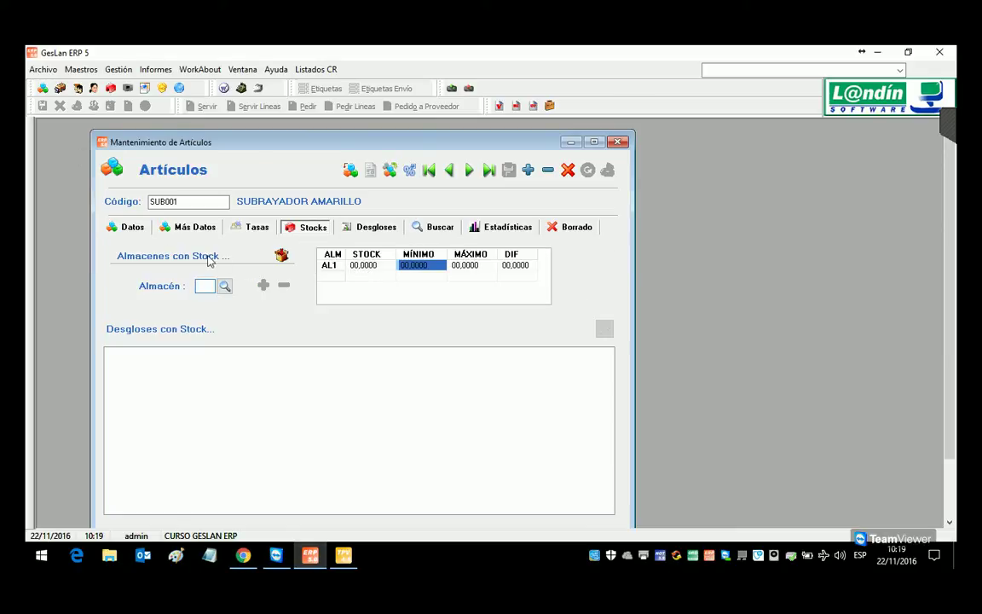
click(124, 228)
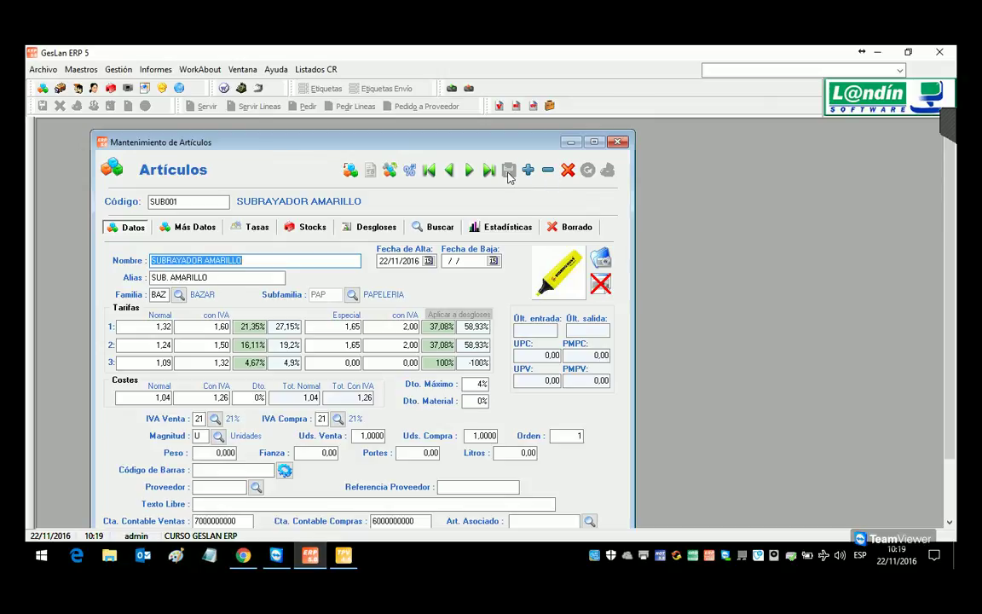
drag(519, 146, 528, 130)
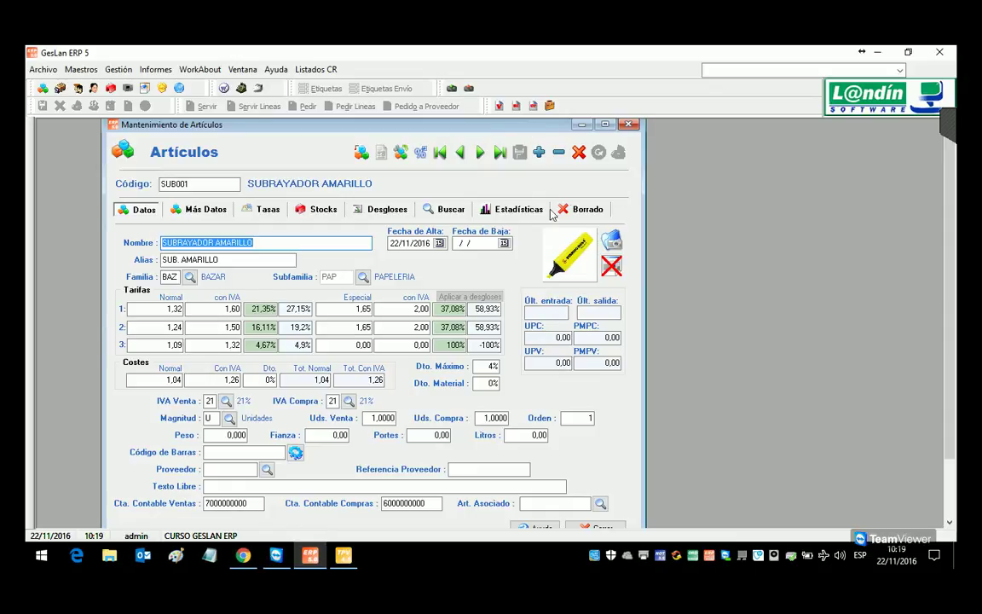
click(539, 151)
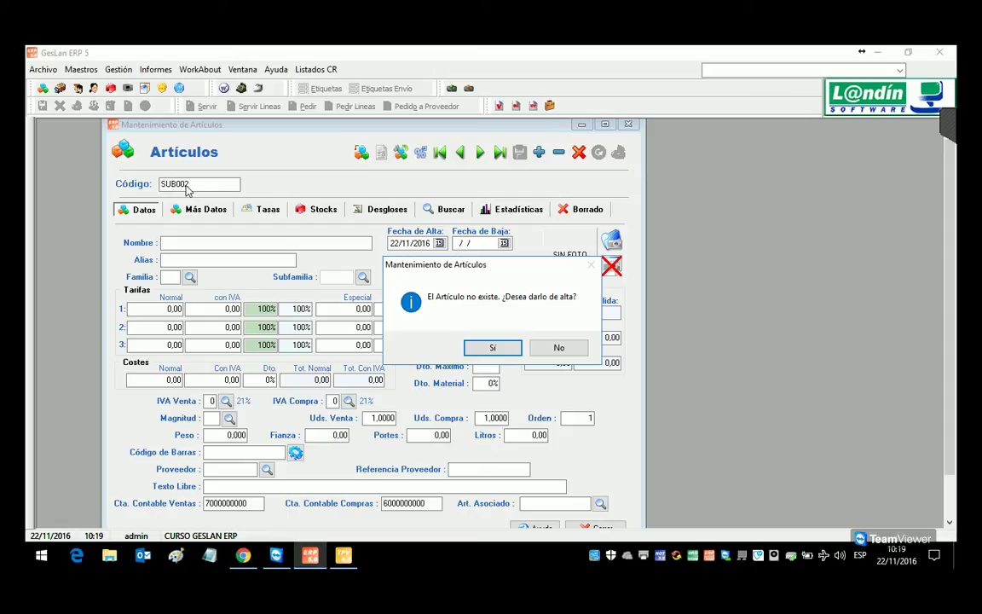
Step: Create article SUB002 named SUBRAYADOR VERDE with alias SUB. VERDE
click(495, 349)
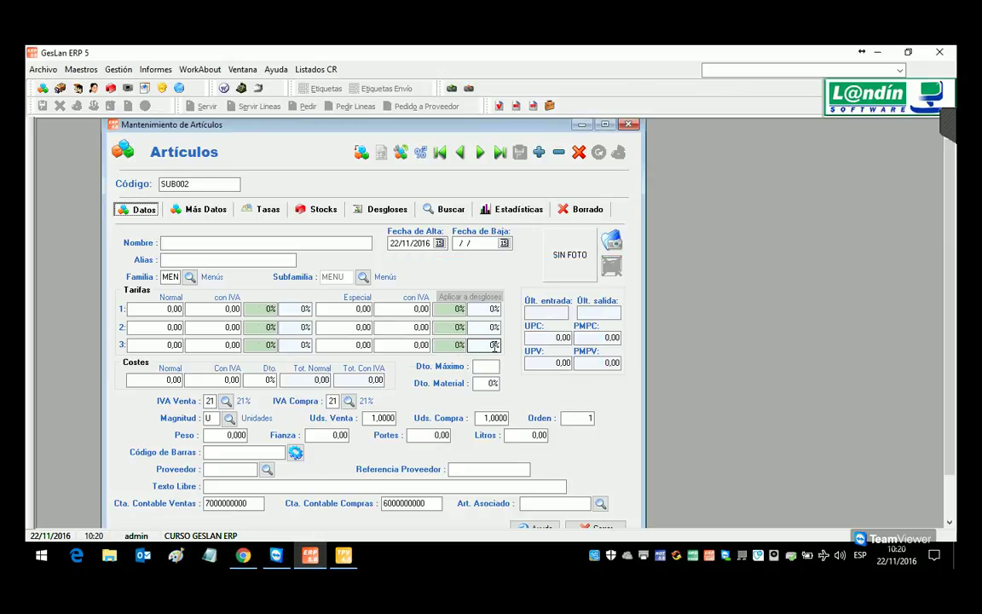
click(193, 245)
text(SU)
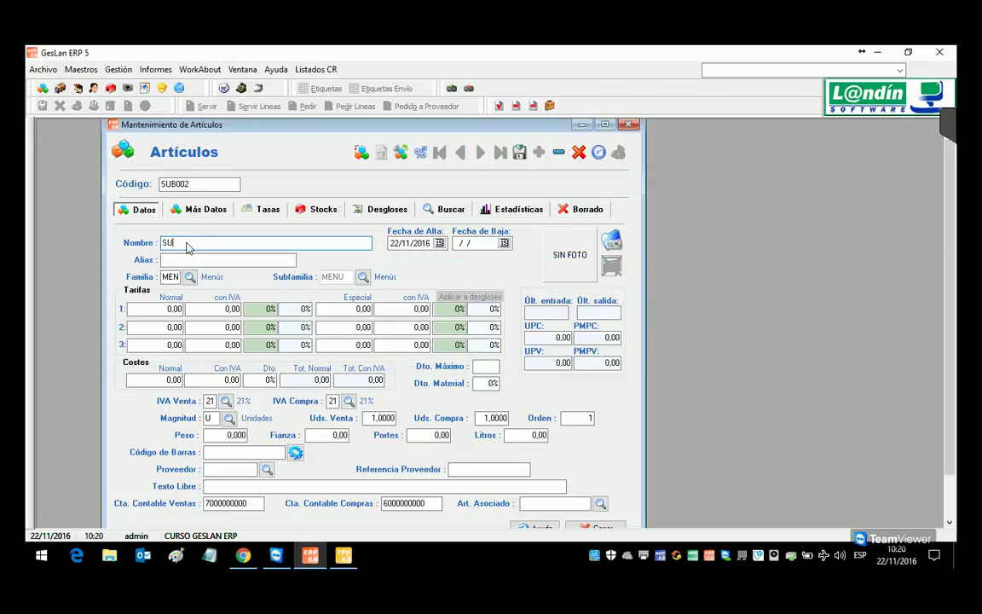
text(BRAYADOR VERDE)
key(Tab)
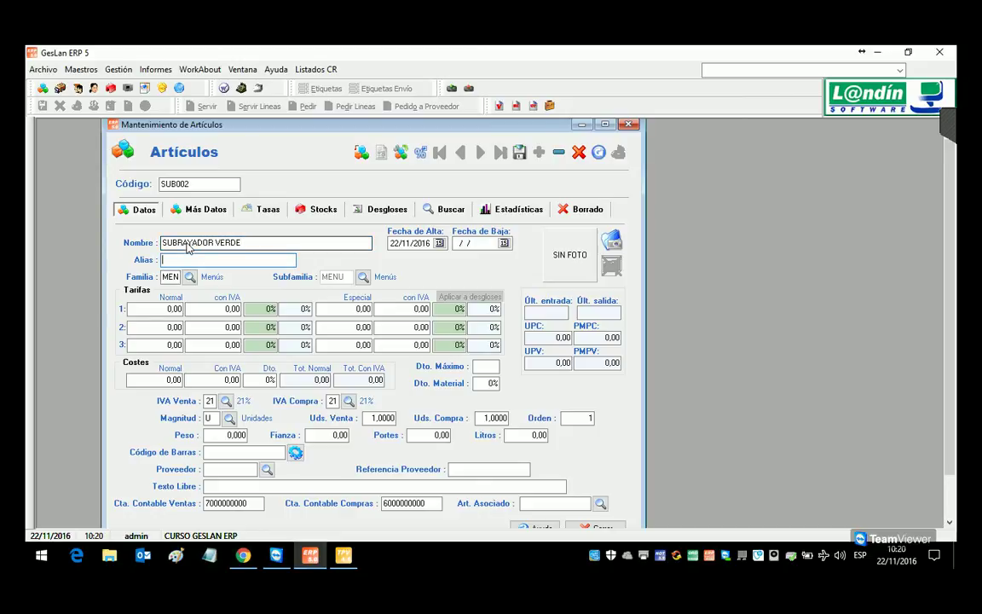
text(SUB. VERDE)
Step: Assign SUB002 the BAZAR family and the PAPELERIA subfamily
click(246, 244)
drag(246, 244, 44, 234)
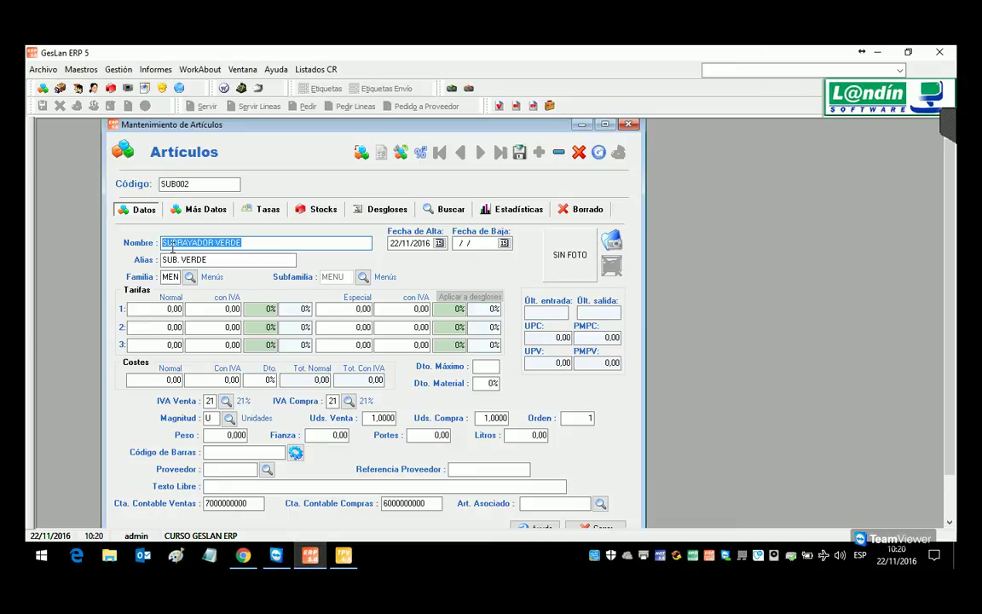
key(Tab)
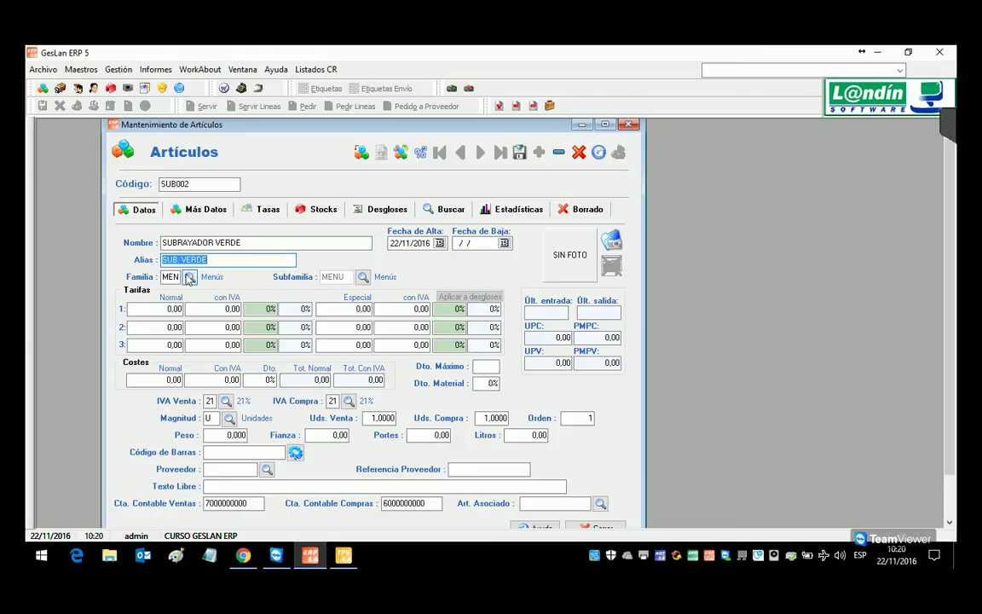
key(Tab)
key(Tab)
key(Return)
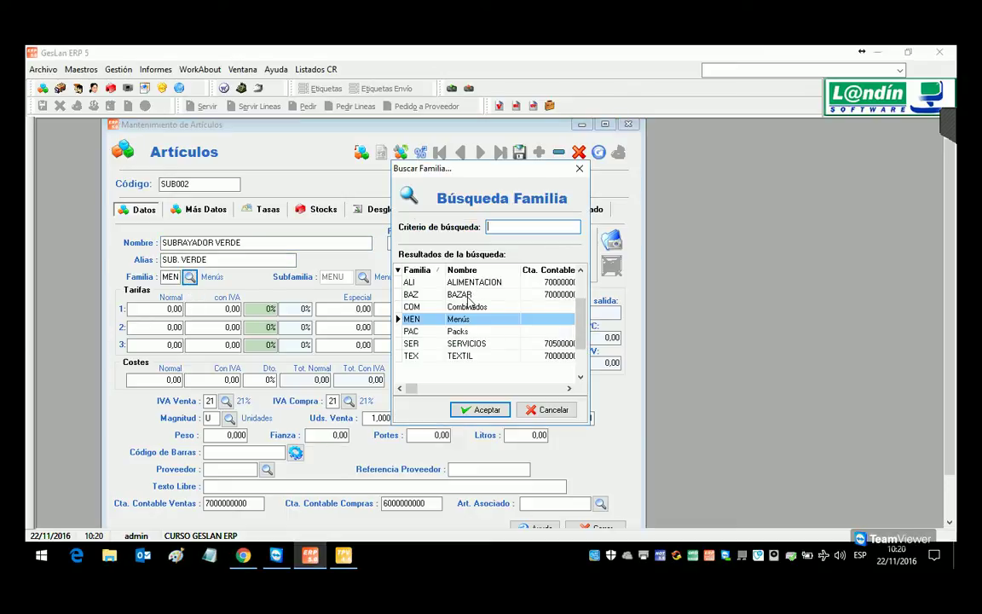
click(468, 296)
double_click(468, 298)
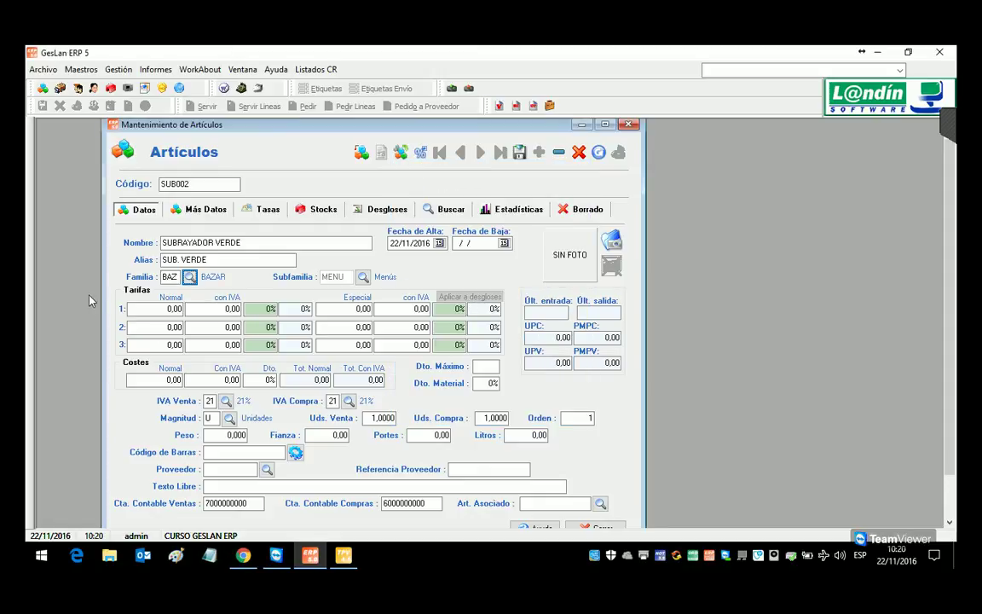
click(364, 277)
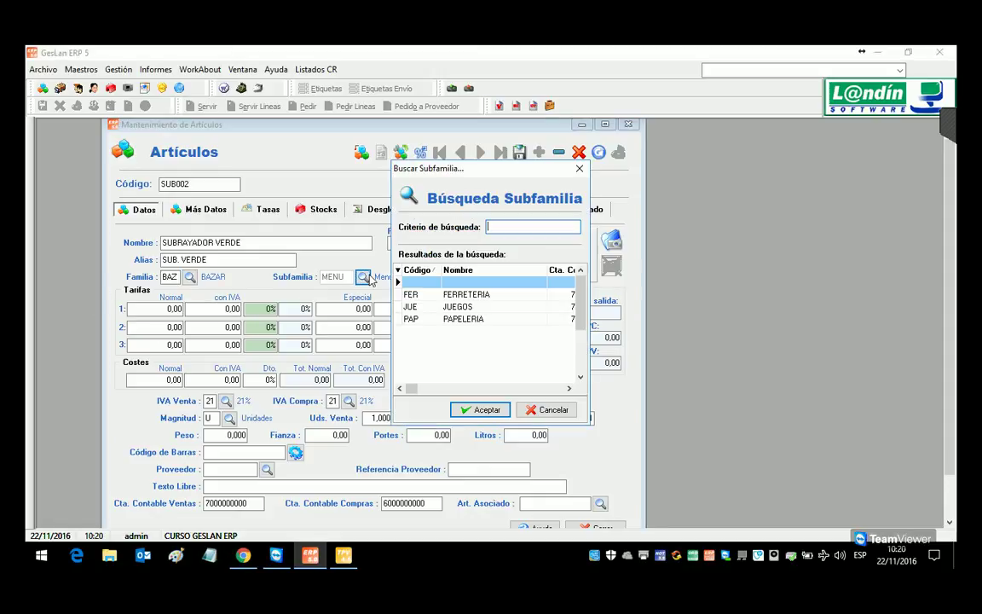
double_click(452, 319)
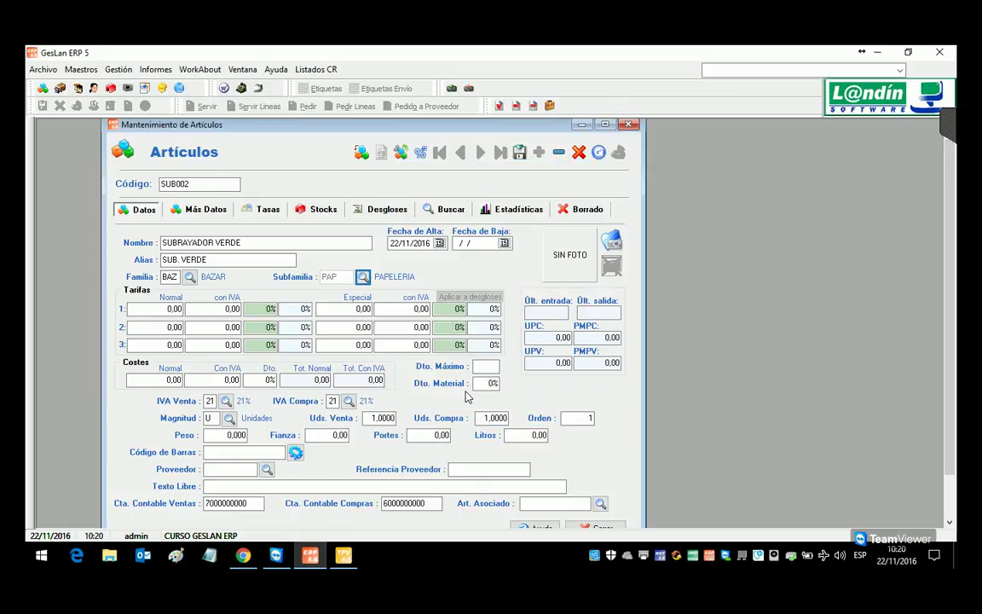
Step: Set SUB002's tariff 1 and 2 prices with VAT to 1,6 and 1,50 and cost to 1,06
click(219, 312)
text(1,6)
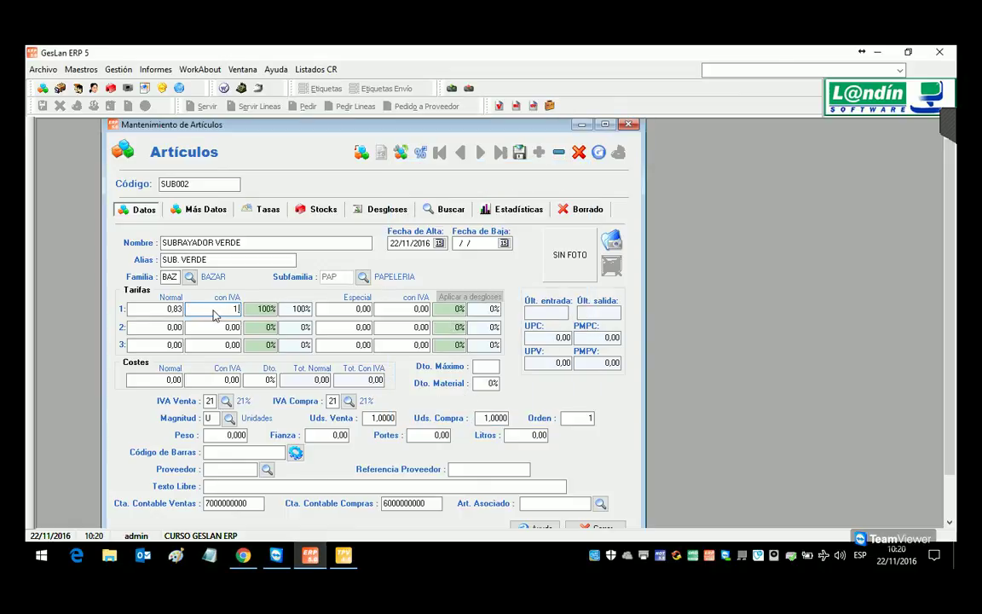
key(Down)
text(1,50)
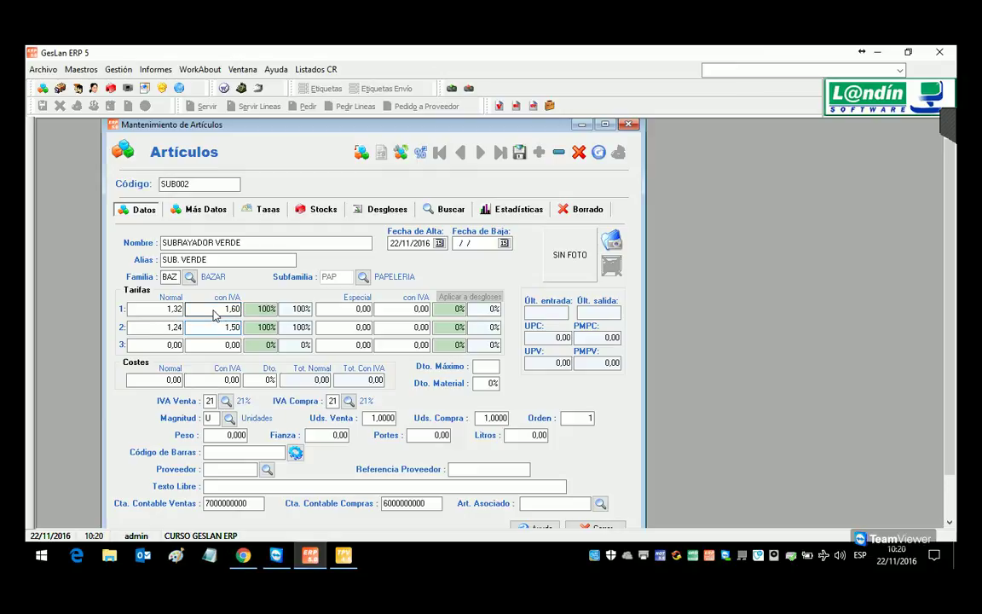
click(175, 381)
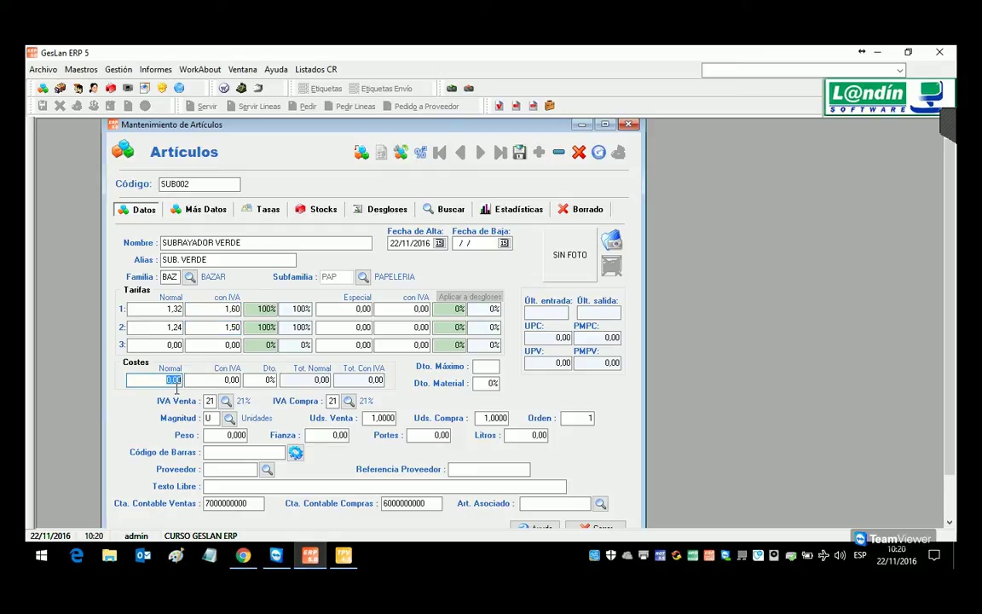
text(1,06)
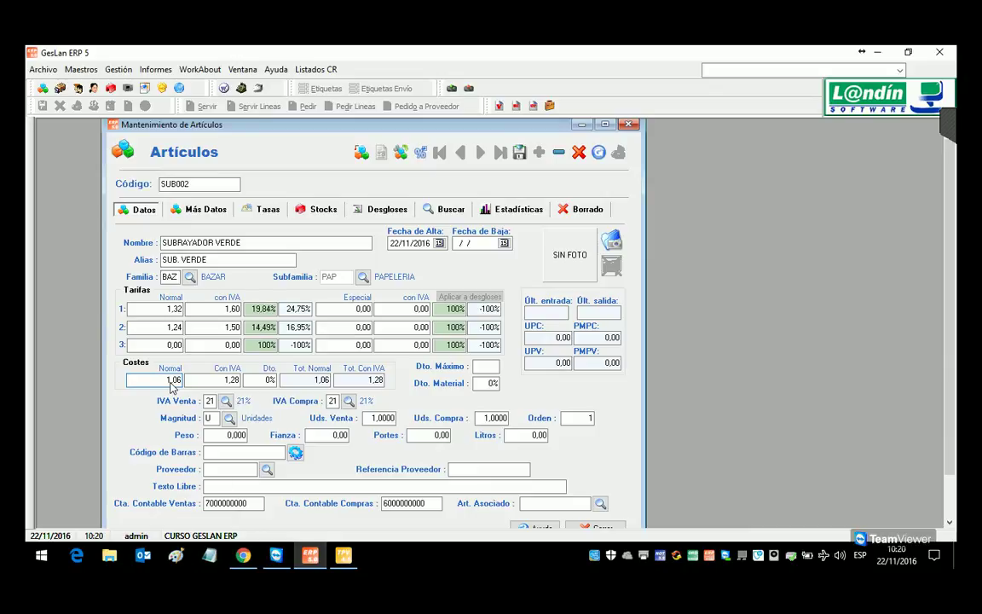
key(Tab)
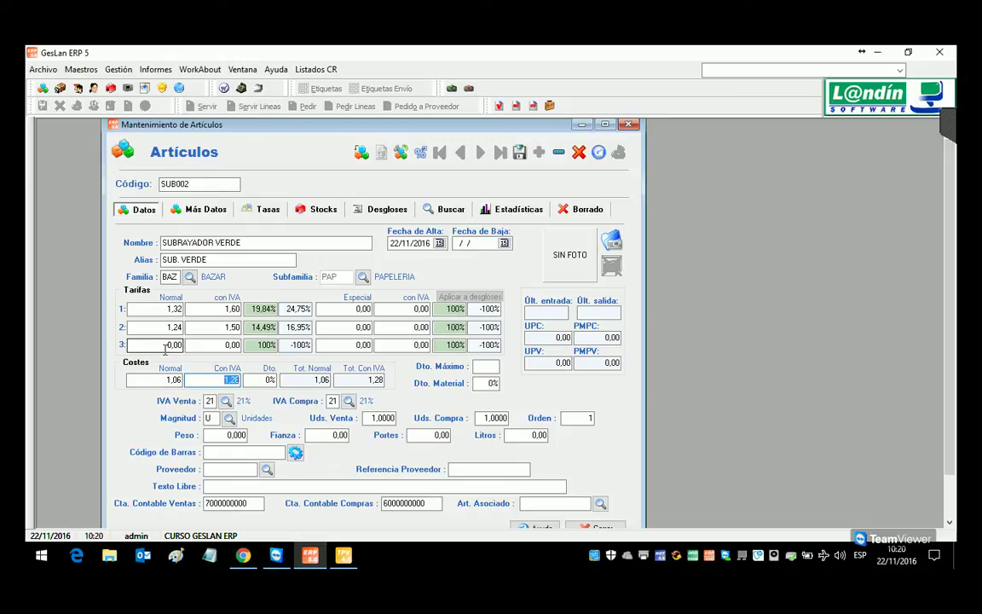
Step: Give tariff 3 a 5,25% margin and a 4% maximum discount, then save the article
click(300, 345)
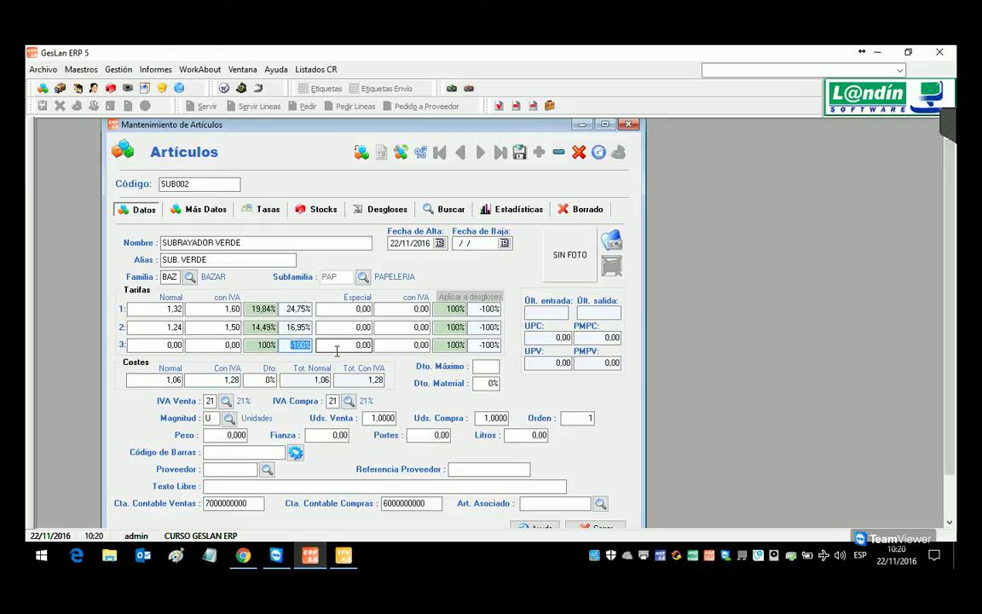
text(5,25)
key(Return)
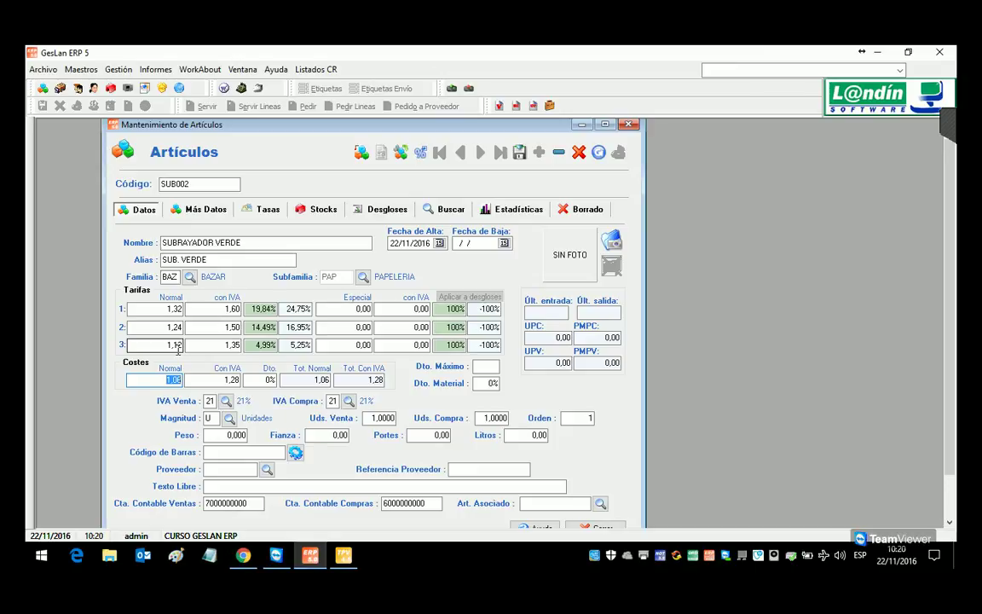
drag(296, 345, 339, 352)
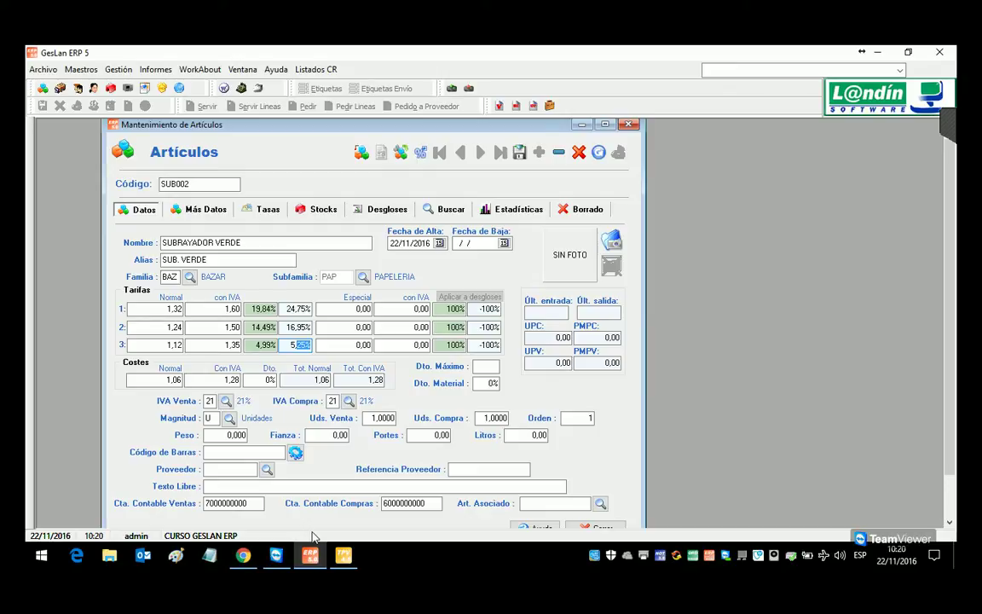
key(Tab)
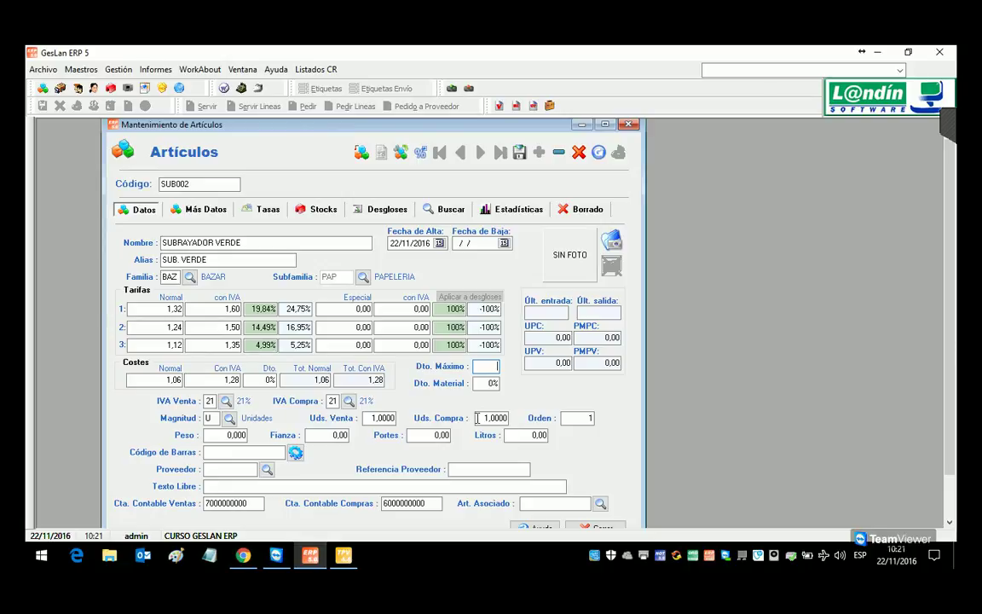
key(Tab)
click(518, 153)
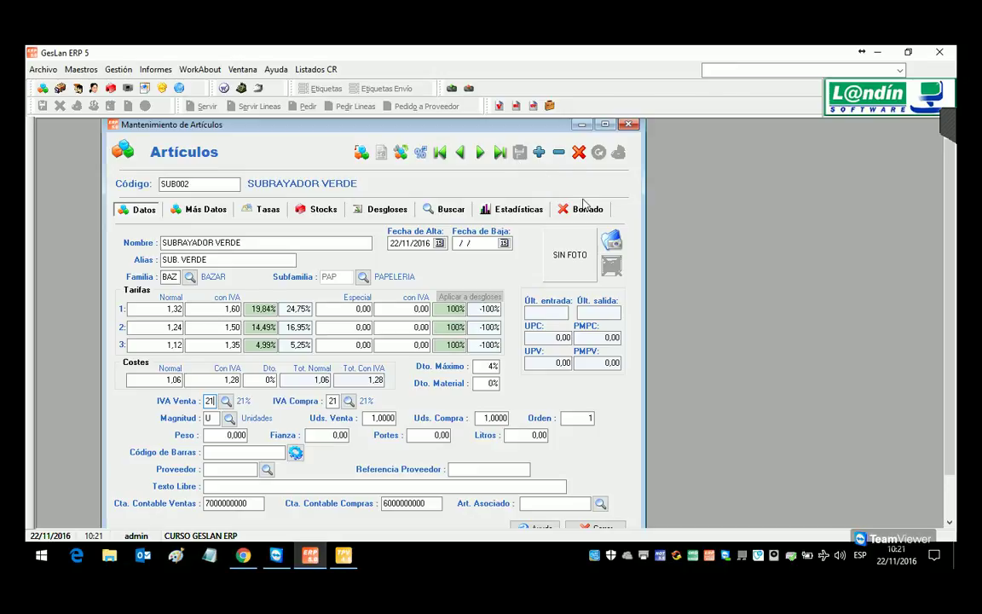
Step: Load the green highlighter image as SUB002's product photo
click(611, 240)
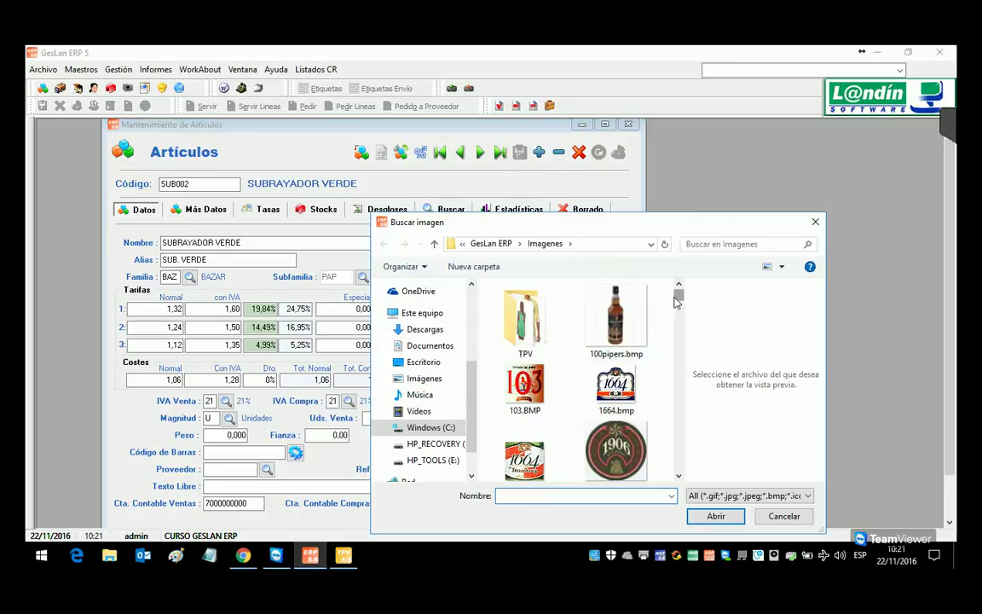
scroll(599, 341, down, 6)
click(627, 352)
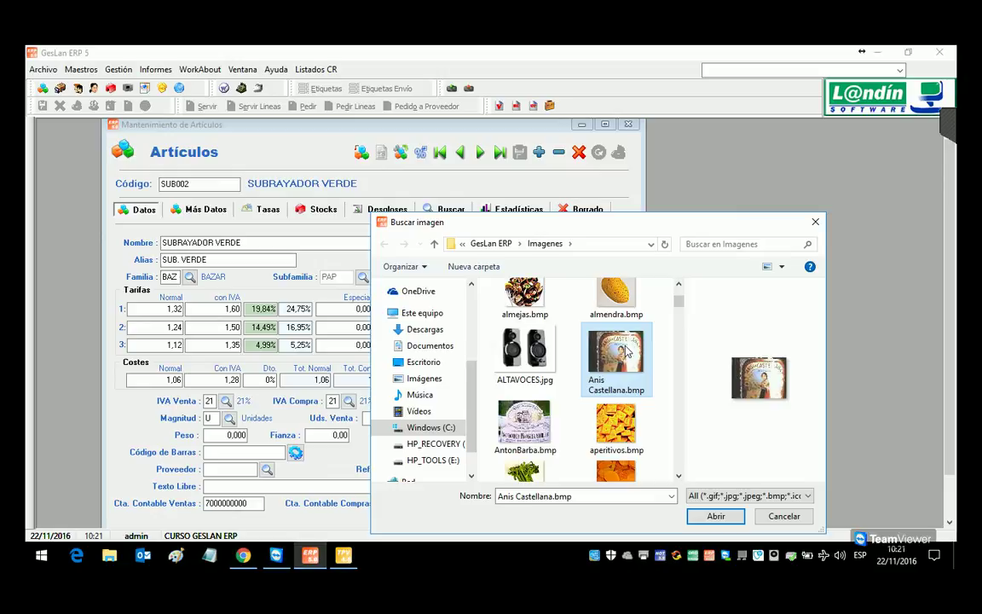
text(sub)
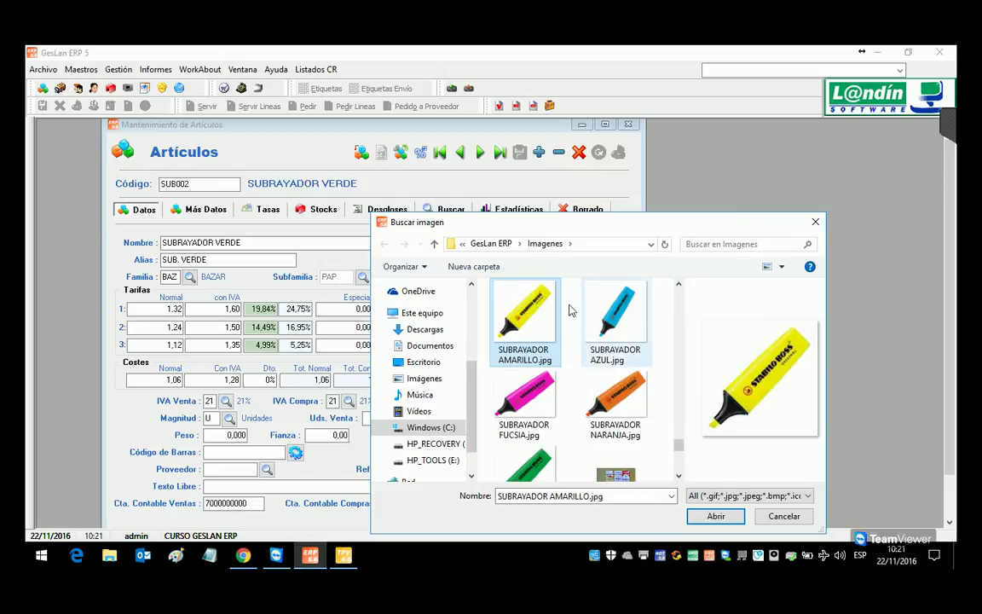
double_click(546, 462)
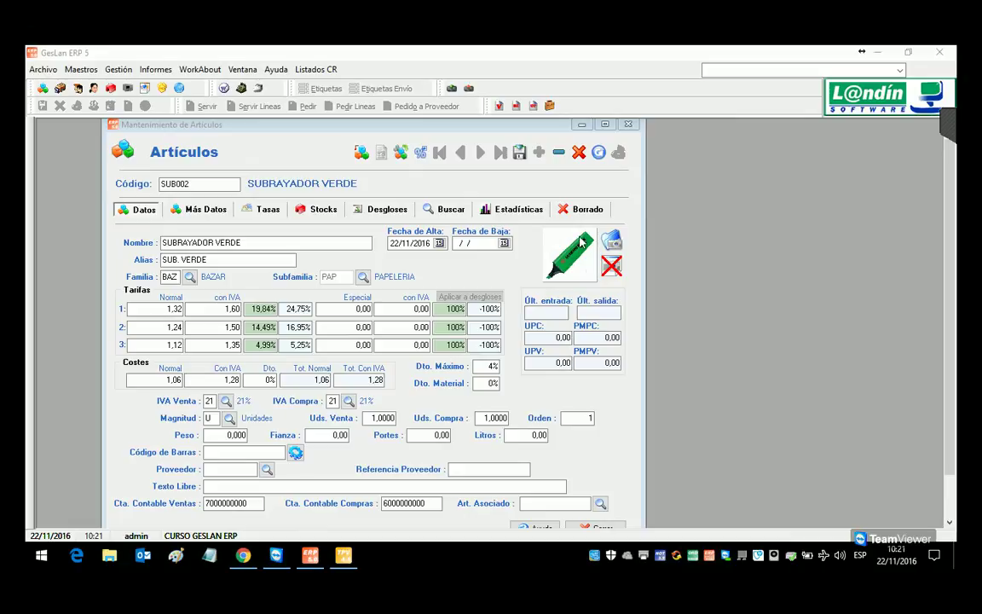
Step: Set the touch-POS group to 1 in Más Datos and save the article
click(198, 209)
click(504, 281)
click(501, 299)
click(519, 152)
Step: Check the PAPELERIA highlighter buttons in GesLan TPV, then exit the point-of-sale confirming Sí
click(125, 213)
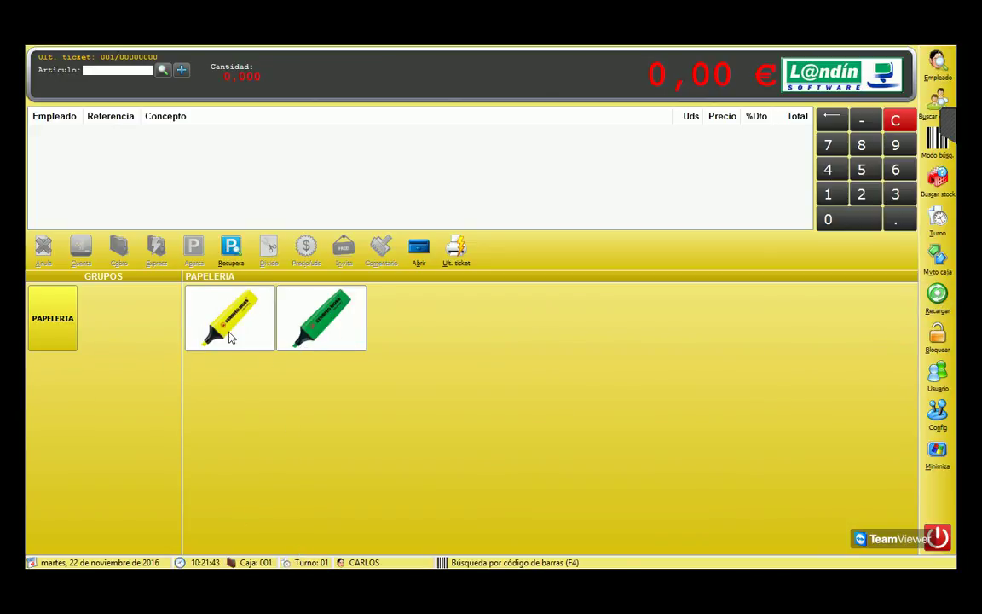
click(937, 536)
click(461, 339)
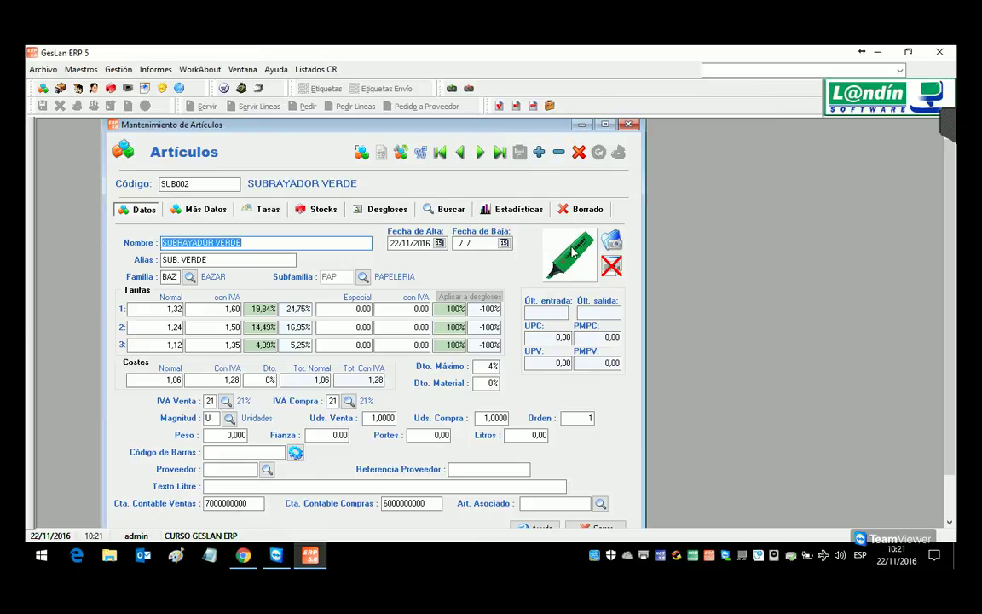
click(206, 209)
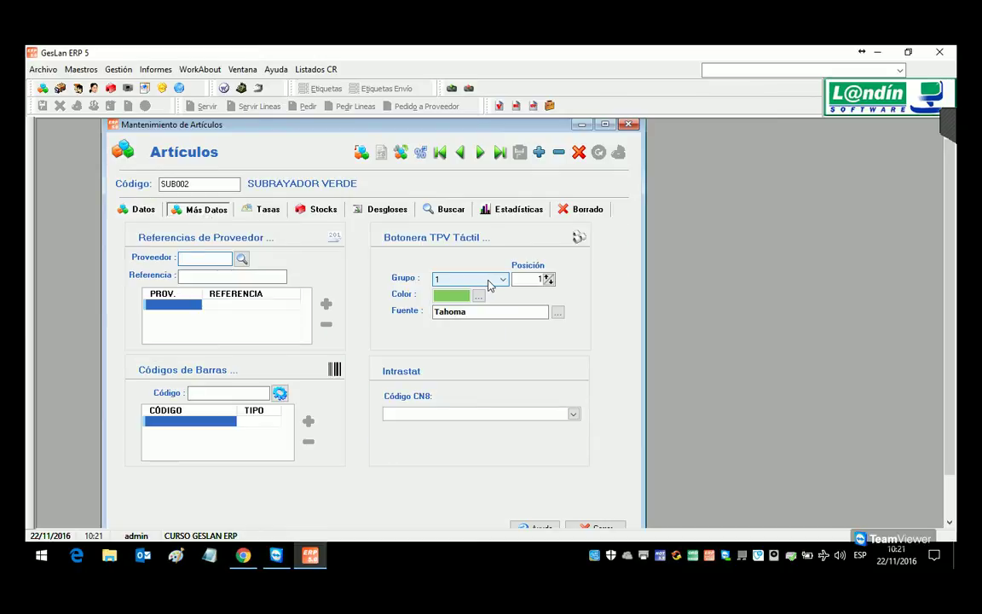
click(124, 211)
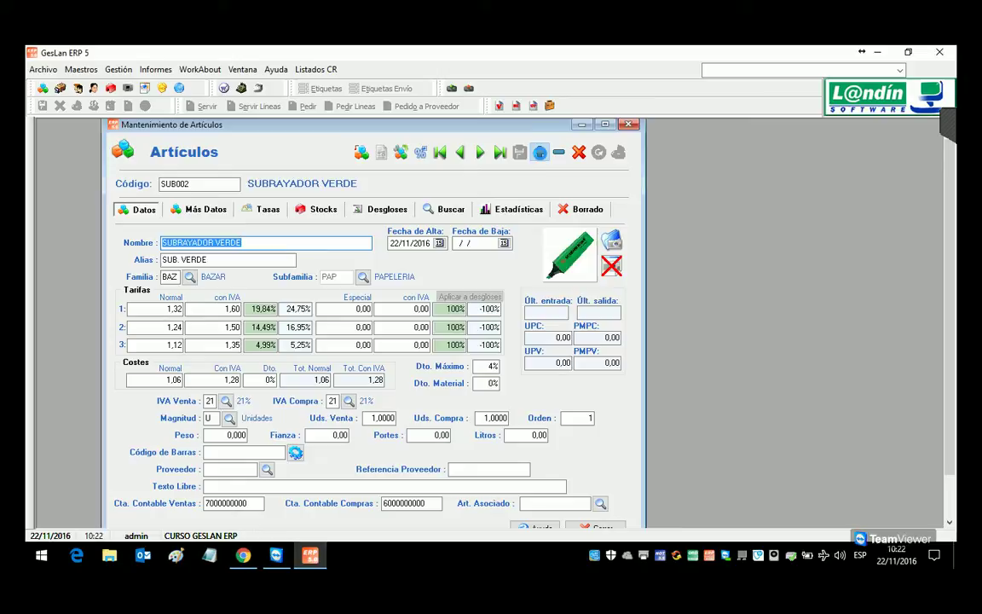
Step: Decline creating SUB003 and reload the existing yellow highlighter SUB001 by its code
click(538, 153)
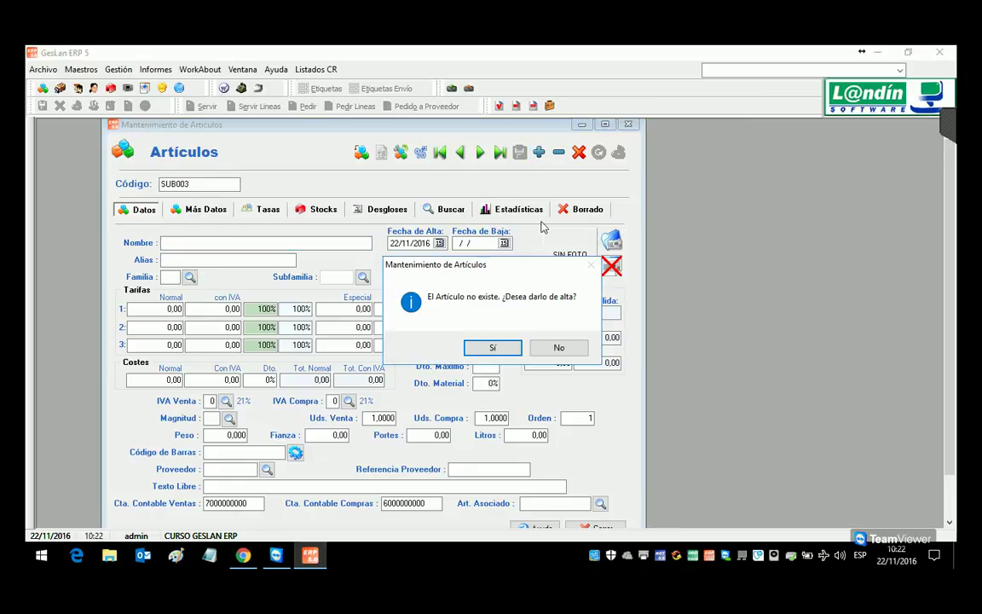
click(559, 348)
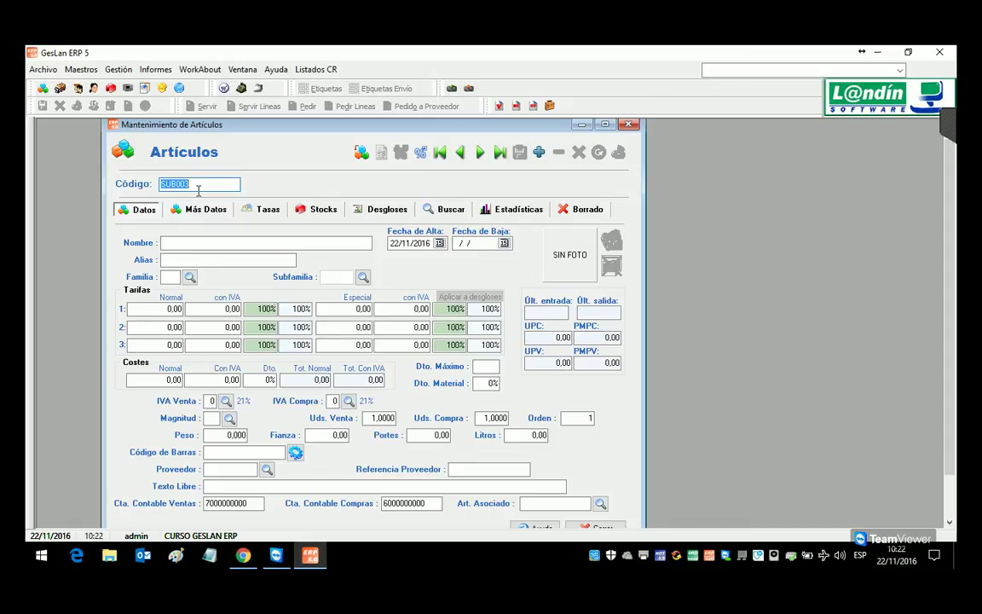
drag(198, 191, 185, 193)
text(06)
key(Return)
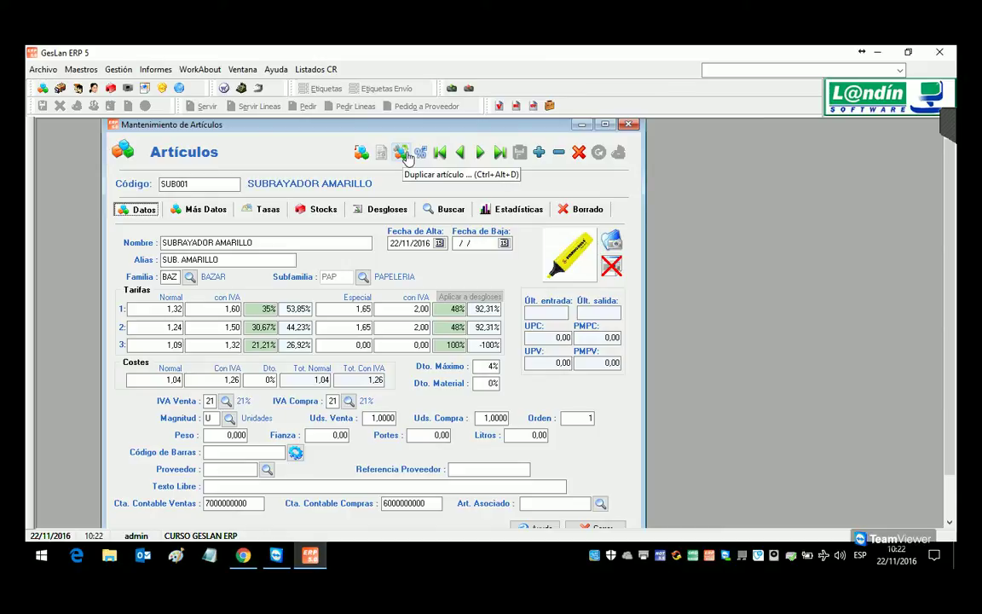
Step: Duplicate the article as SUB003 named SUBRAYADOR NARANJA with alias SUB. NARANJA
click(407, 159)
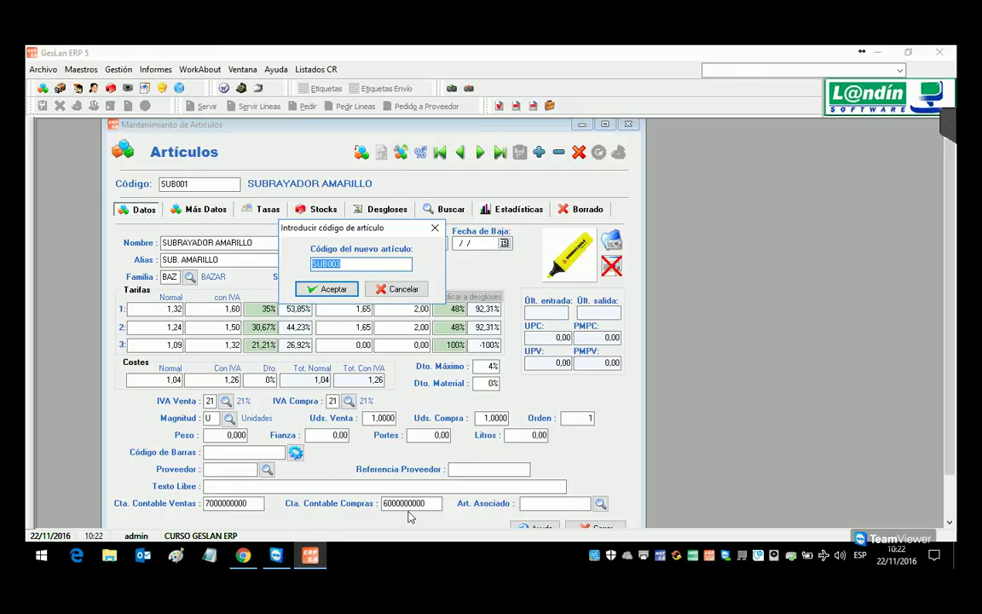
click(344, 291)
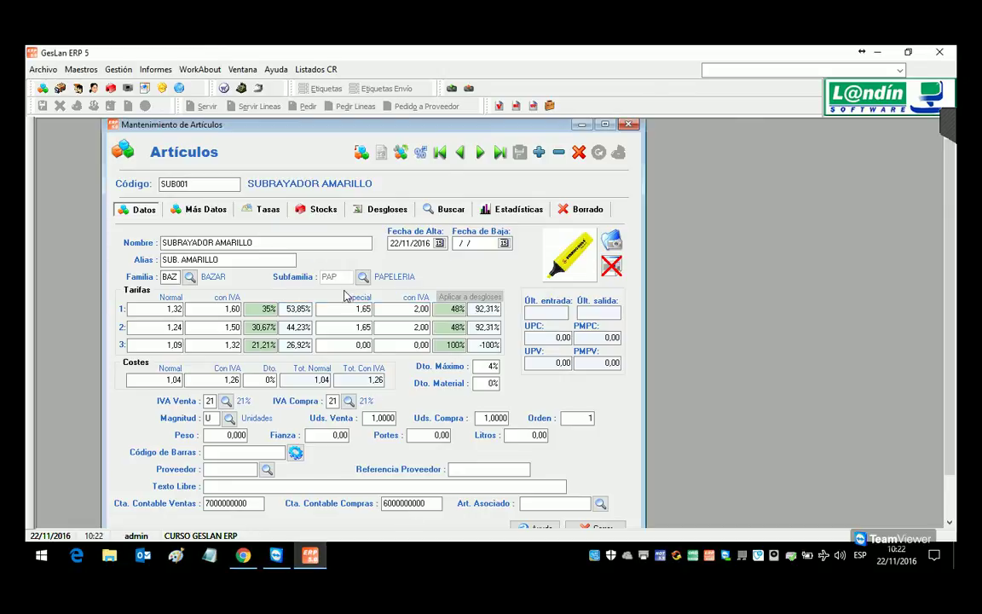
double_click(250, 247)
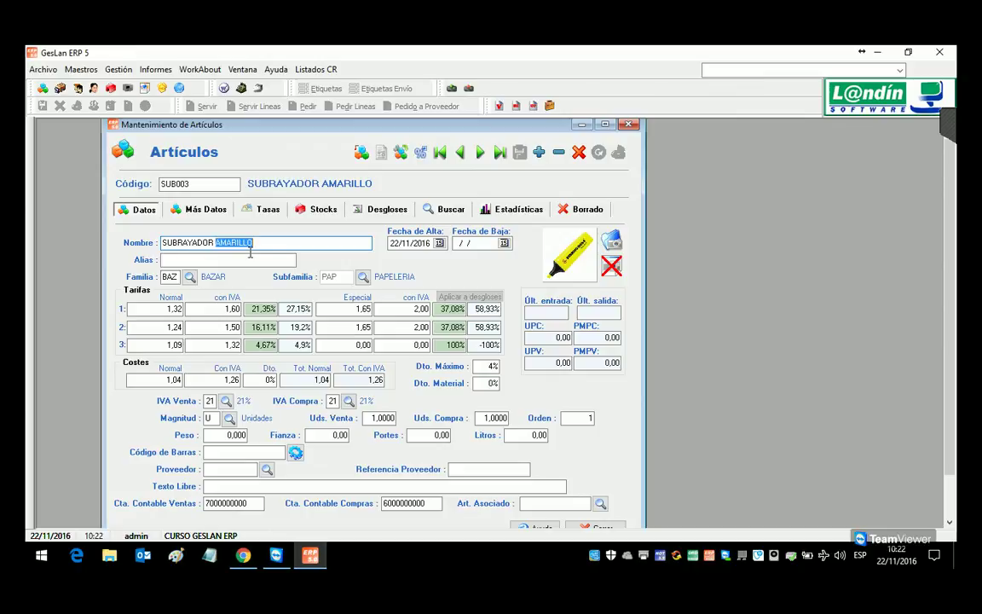
text(NARANJA)
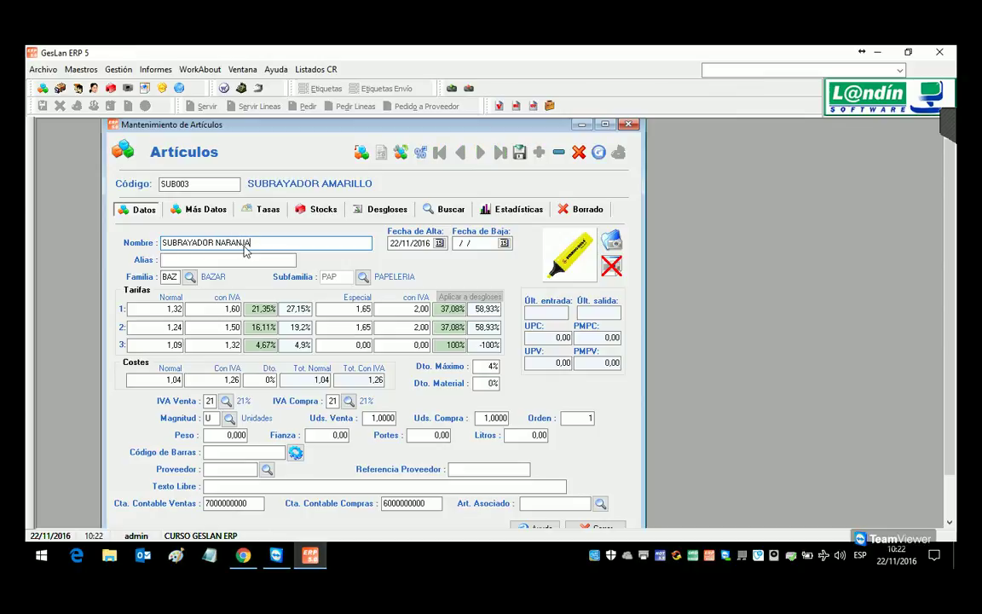
key(Tab)
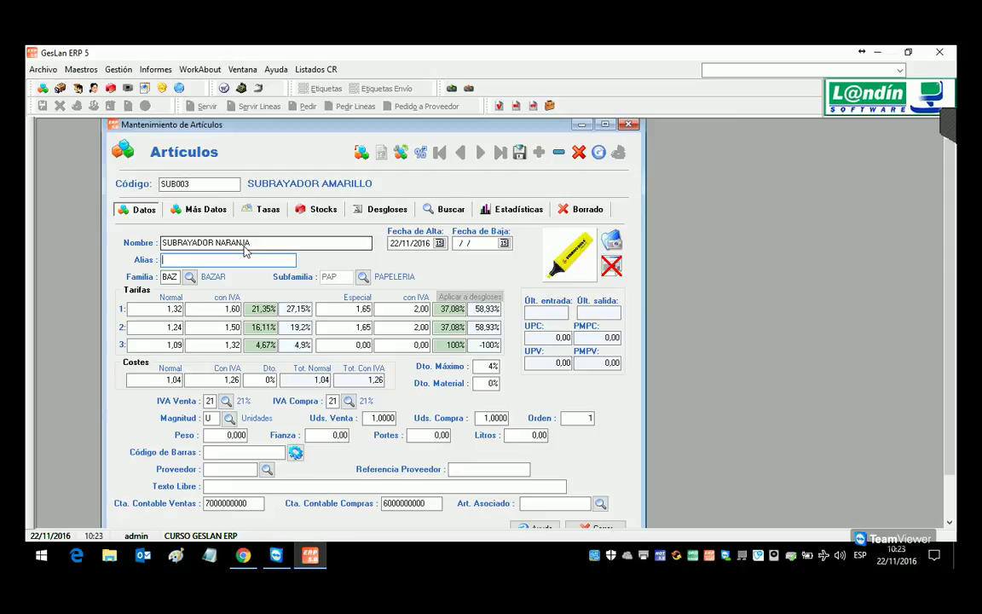
text(SUB. NARANJA)
key(Tab)
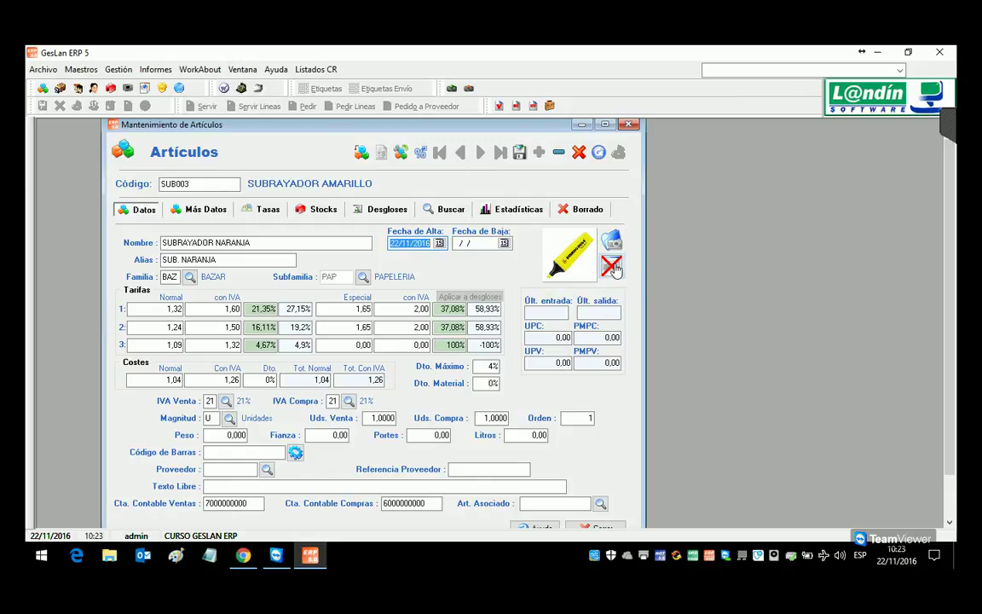
Step: Replace the yellow photo with the SUBRAYADOR NARANJA image and save SUB003
click(612, 266)
click(612, 240)
click(526, 409)
text(sub)
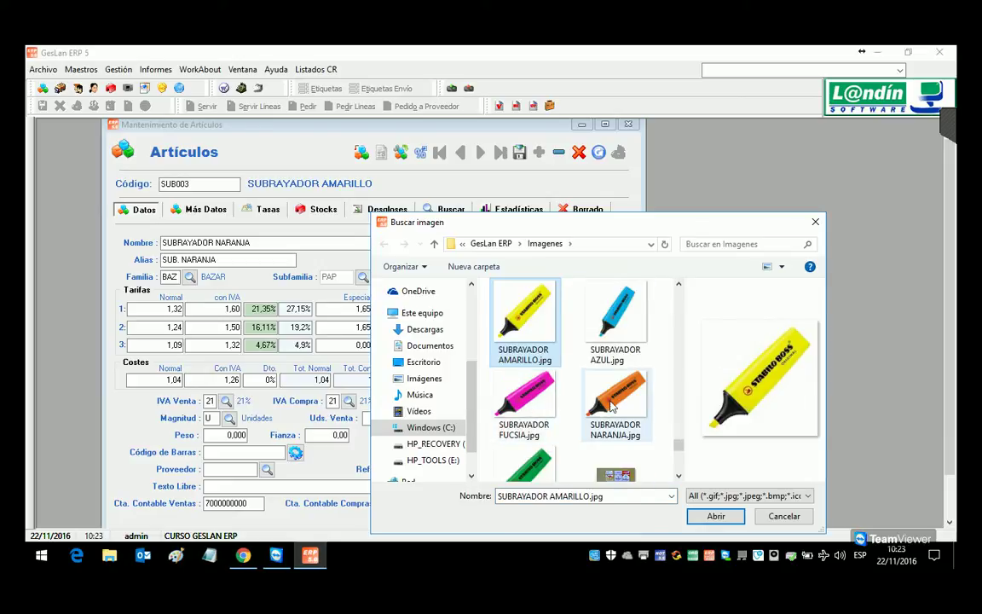
double_click(611, 409)
click(519, 152)
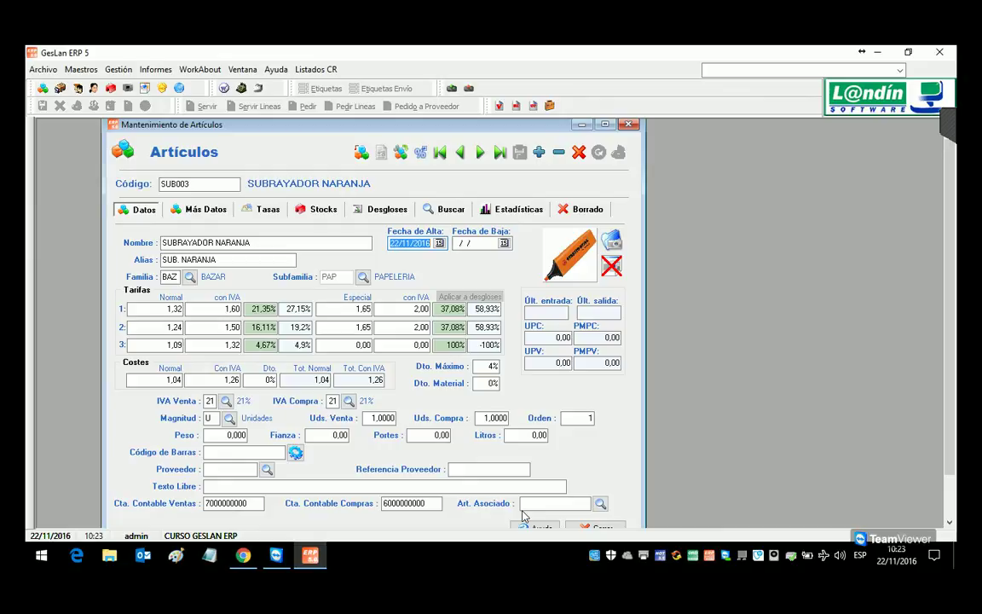
Step: Duplicate the article as SUB004 and rename it SUBRAYADOR ROSA
click(404, 156)
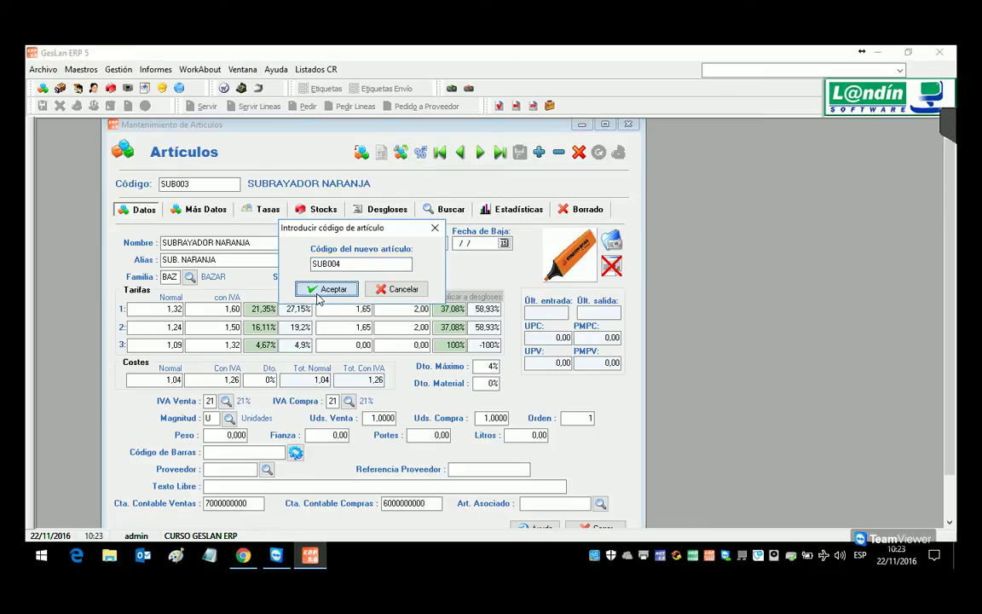
click(318, 293)
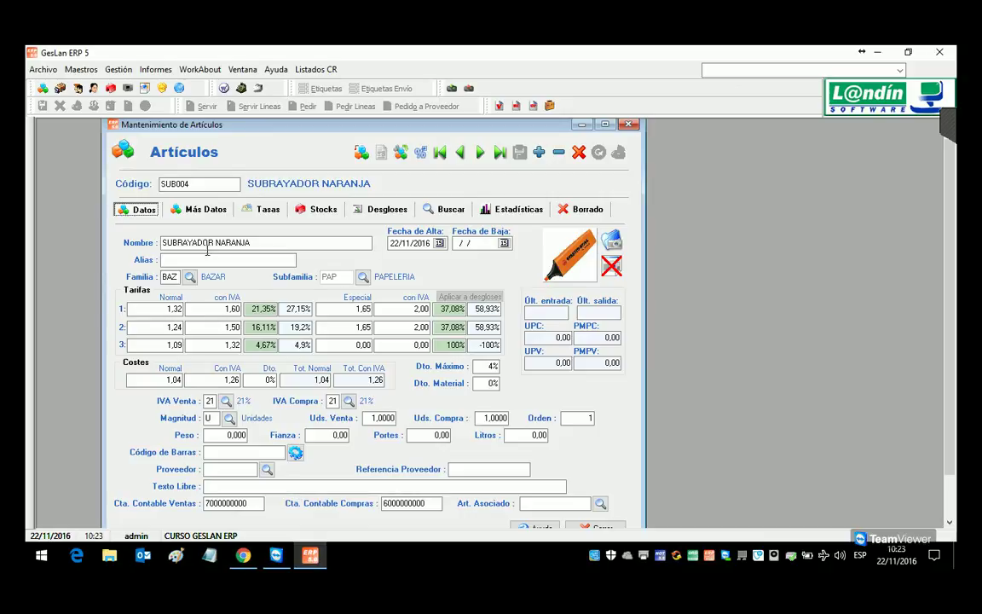
double_click(241, 249)
text(ROS)
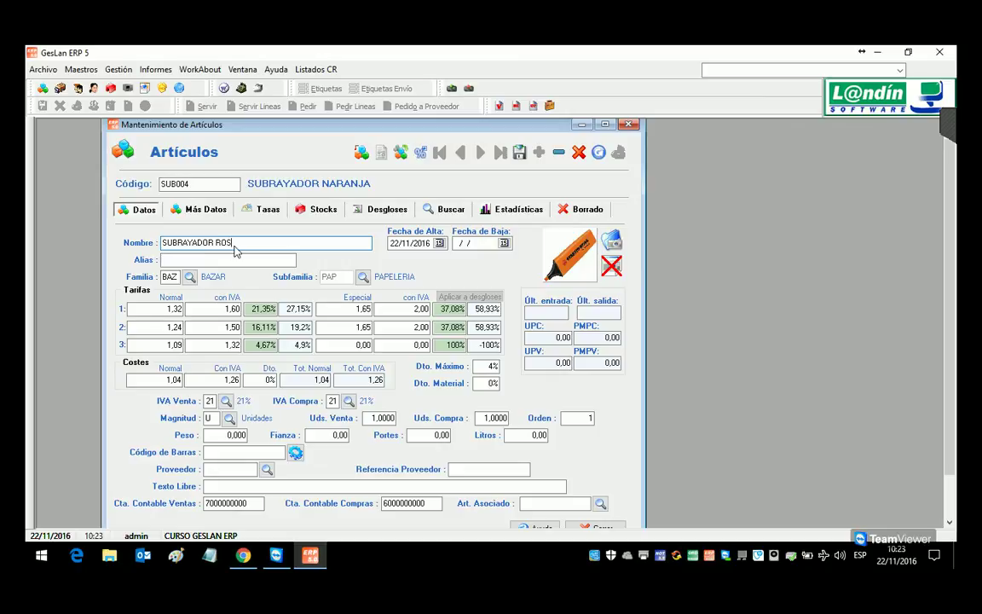
Step: Load SUBRAYADOR FUCSIA.jpg as SUB004's photo and save the article
click(611, 241)
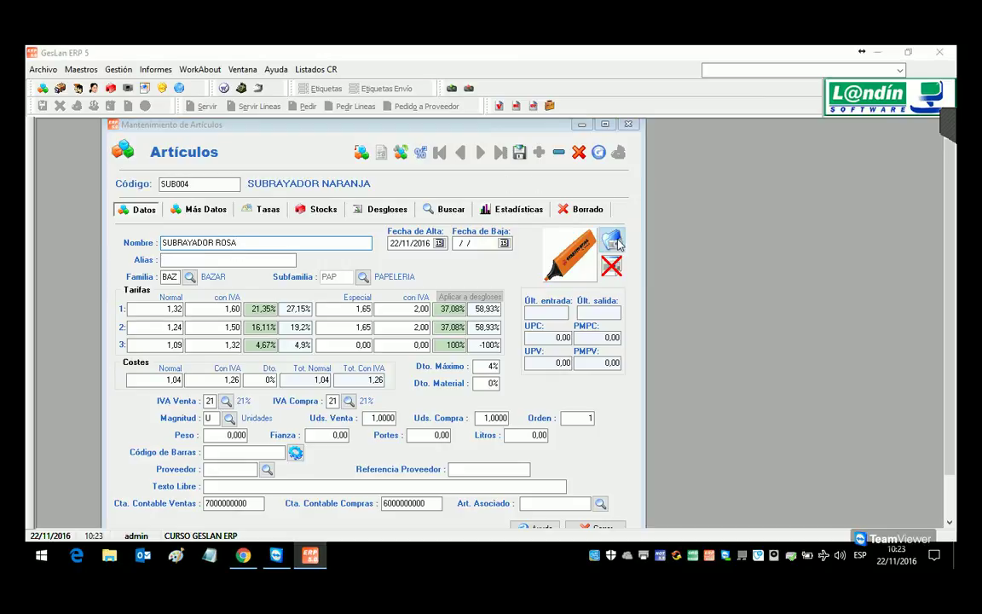
click(536, 393)
key(s)
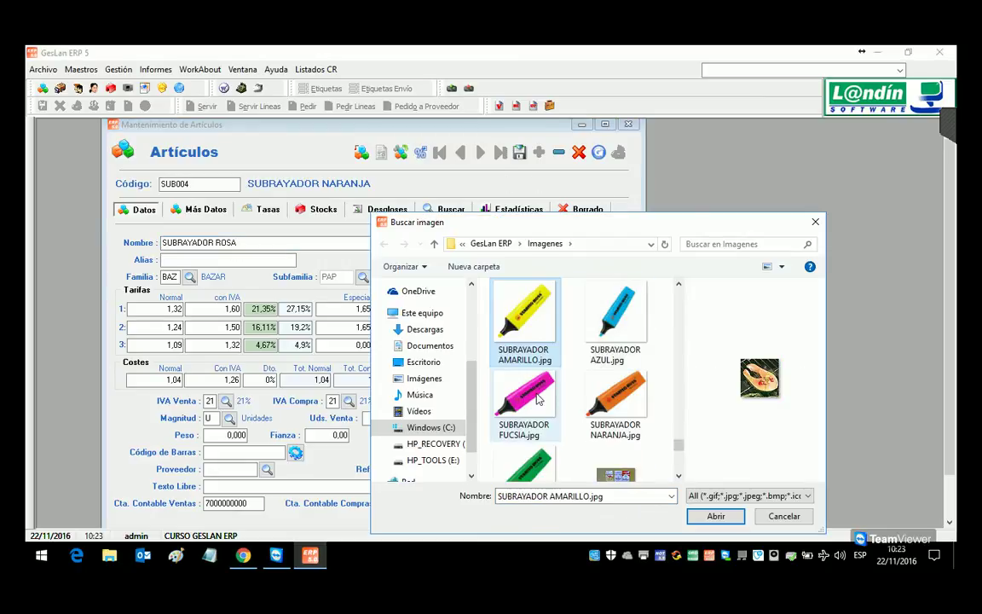
double_click(537, 399)
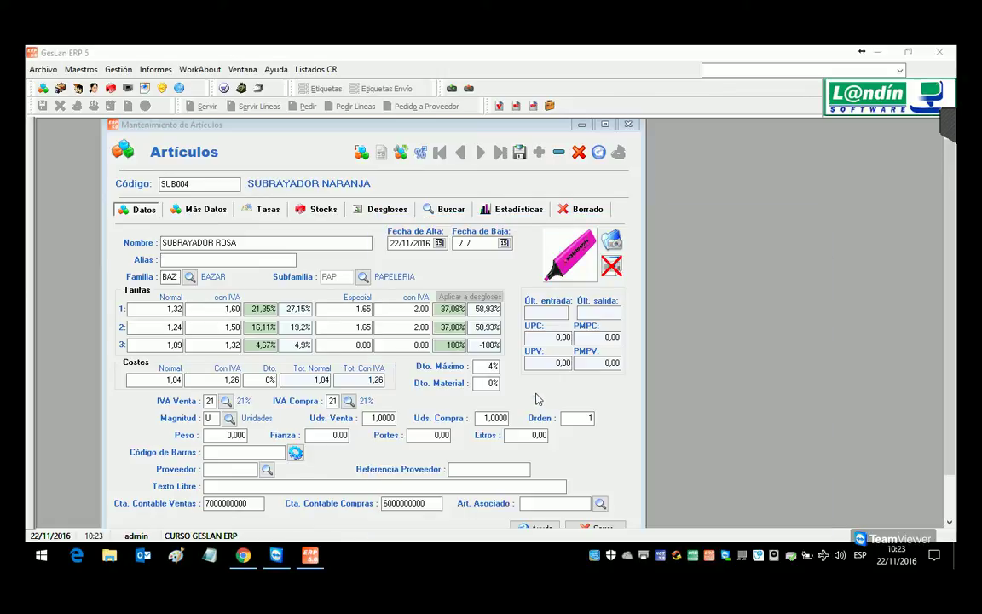
click(519, 153)
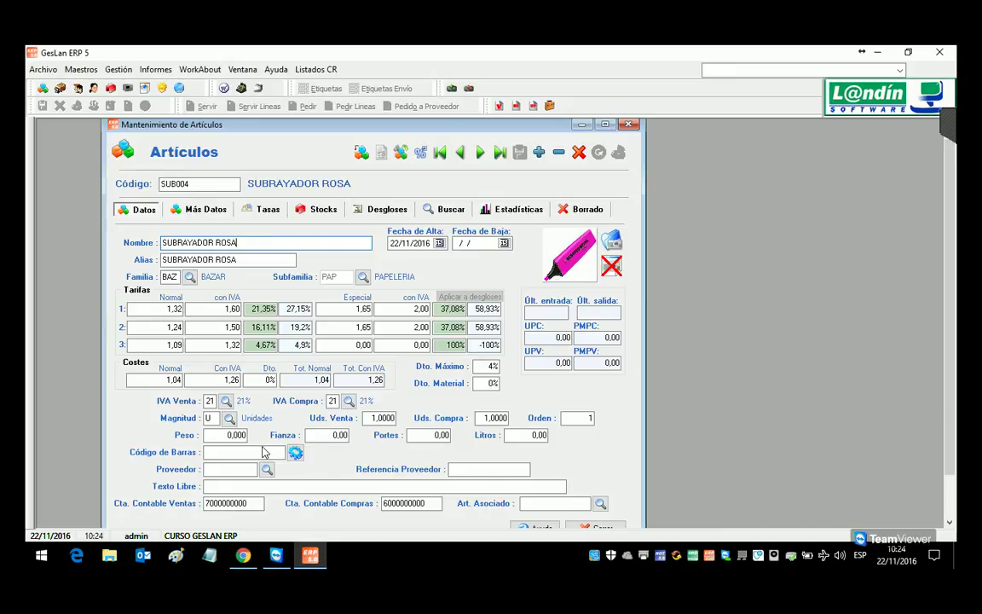
Step: Change the article code to SUB001 to load the yellow highlighter
click(207, 185)
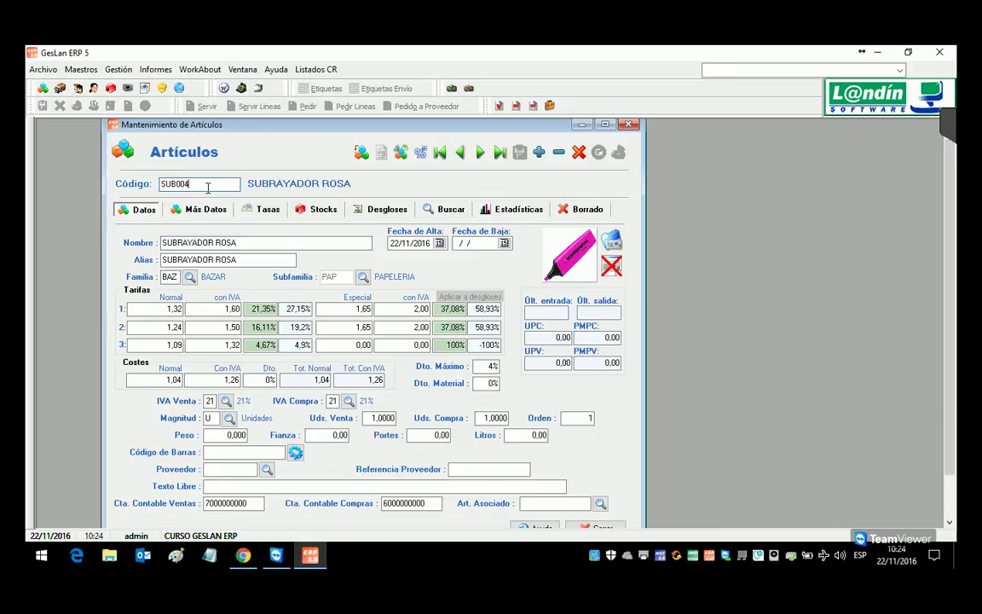
key(BackSpace)
text(1)
key(Return)
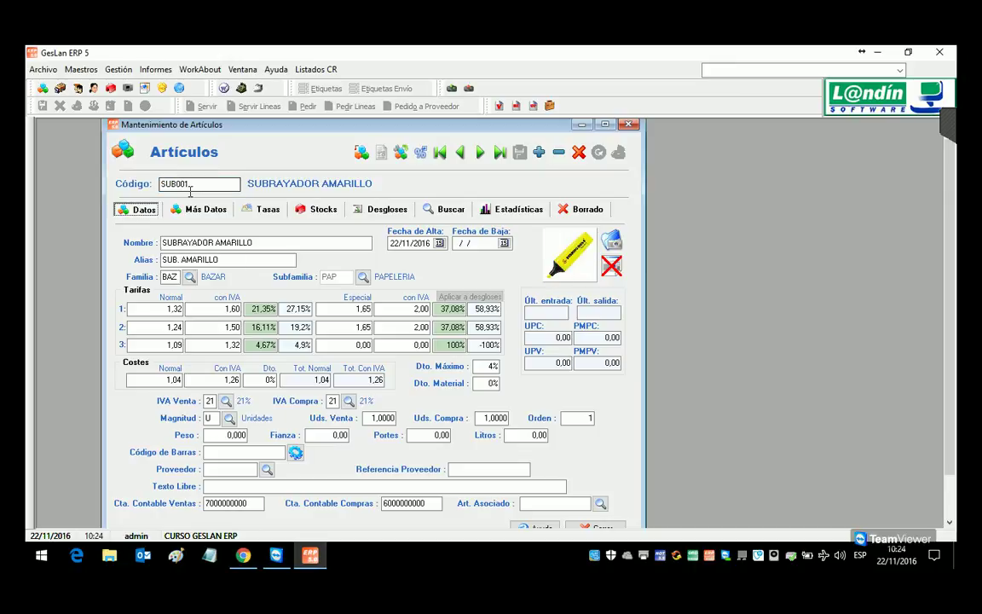
click(244, 454)
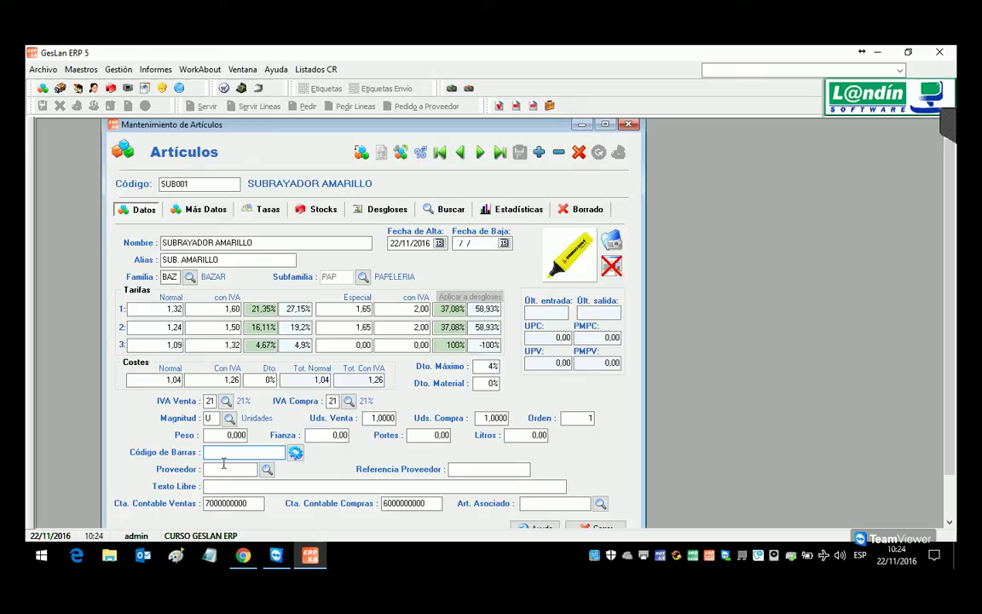
text(4006381333627)
key(Return)
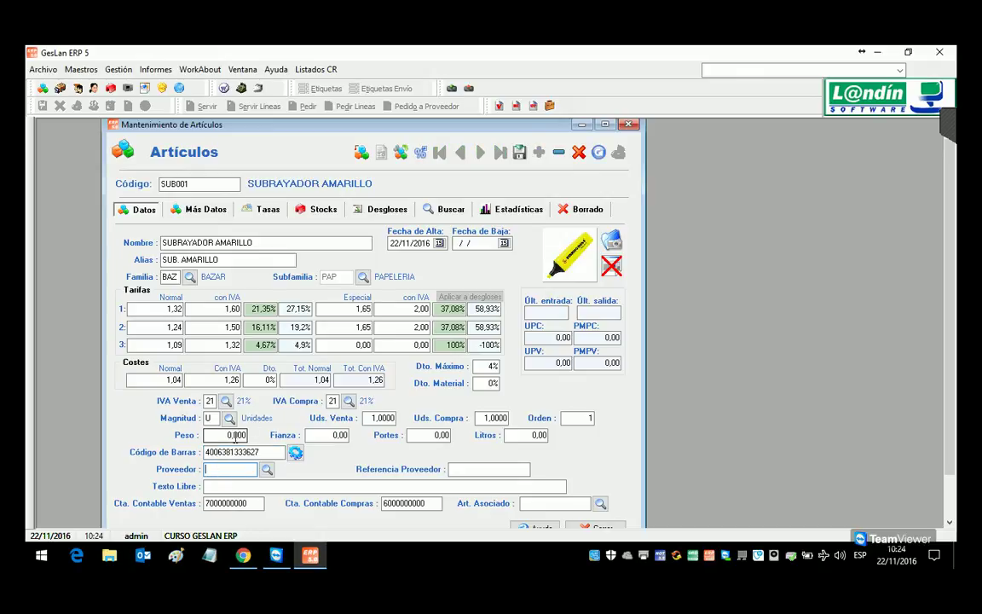
click(516, 158)
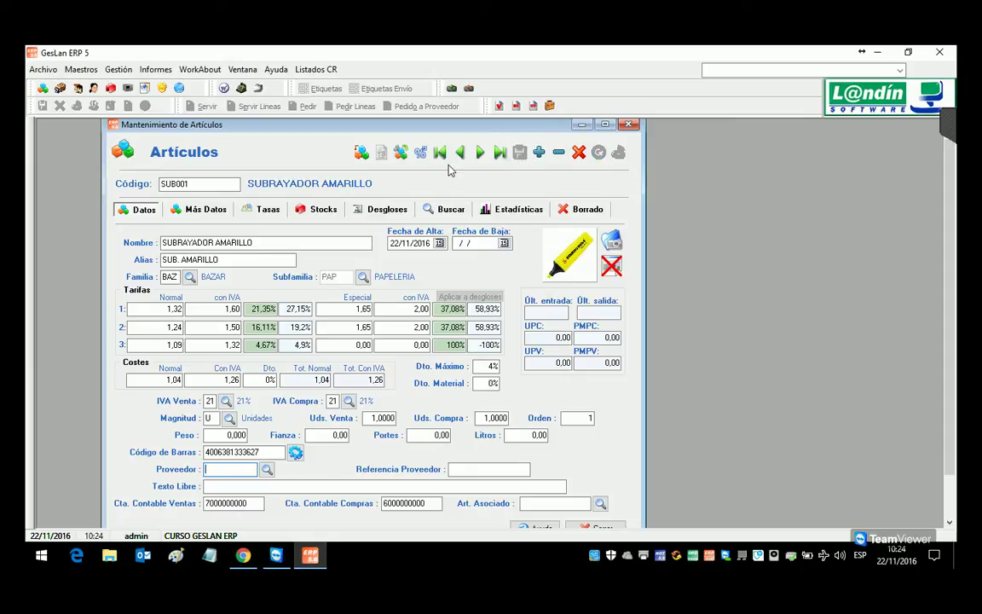
click(479, 154)
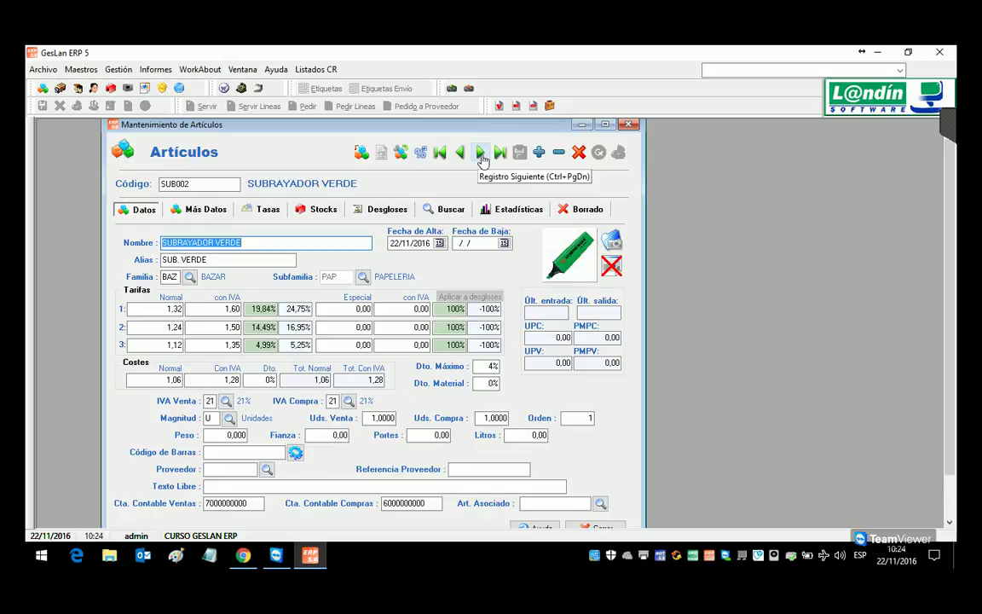
click(256, 453)
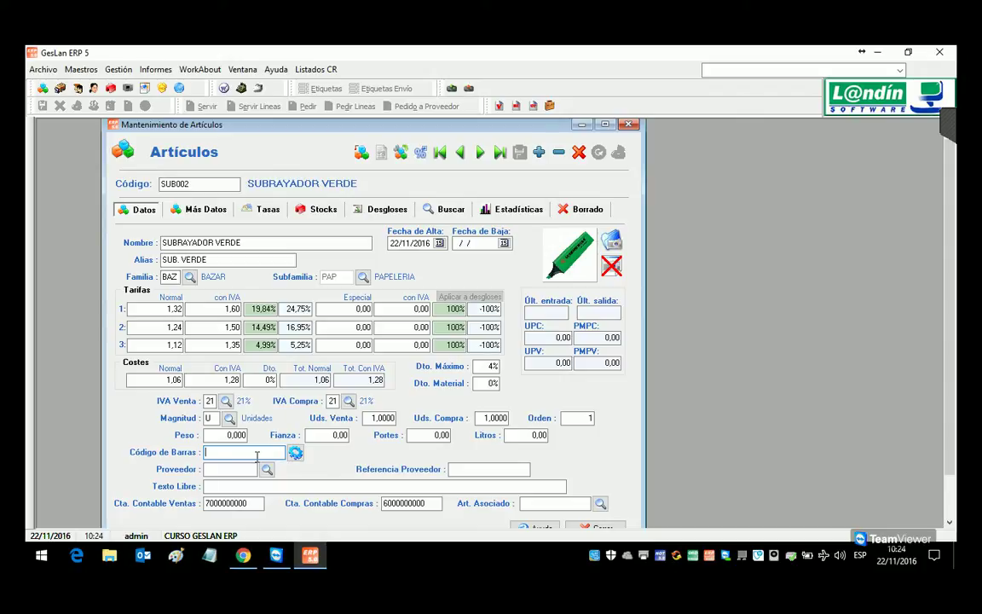
text(4006381333689)
key(Return)
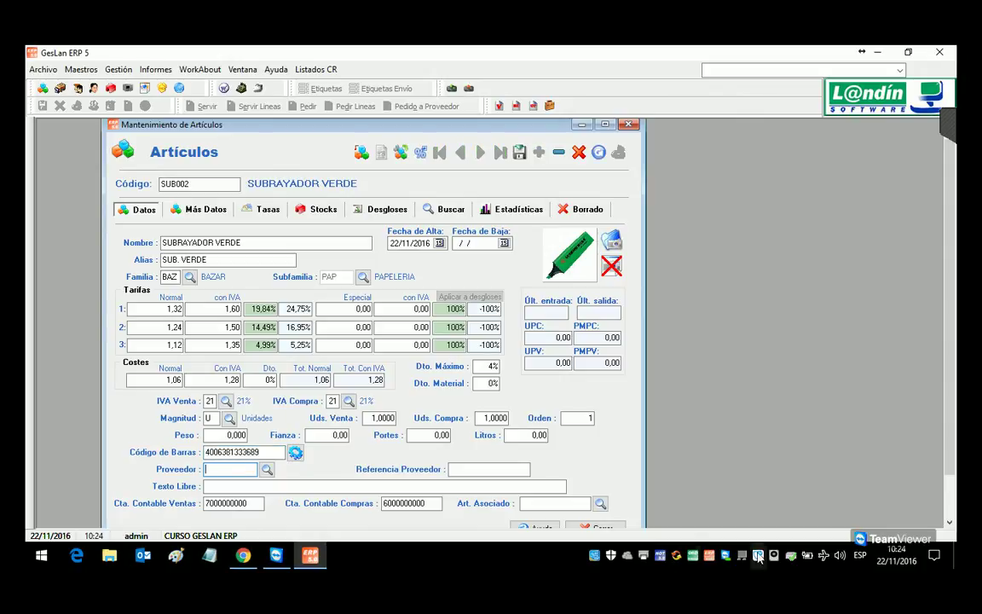
click(519, 153)
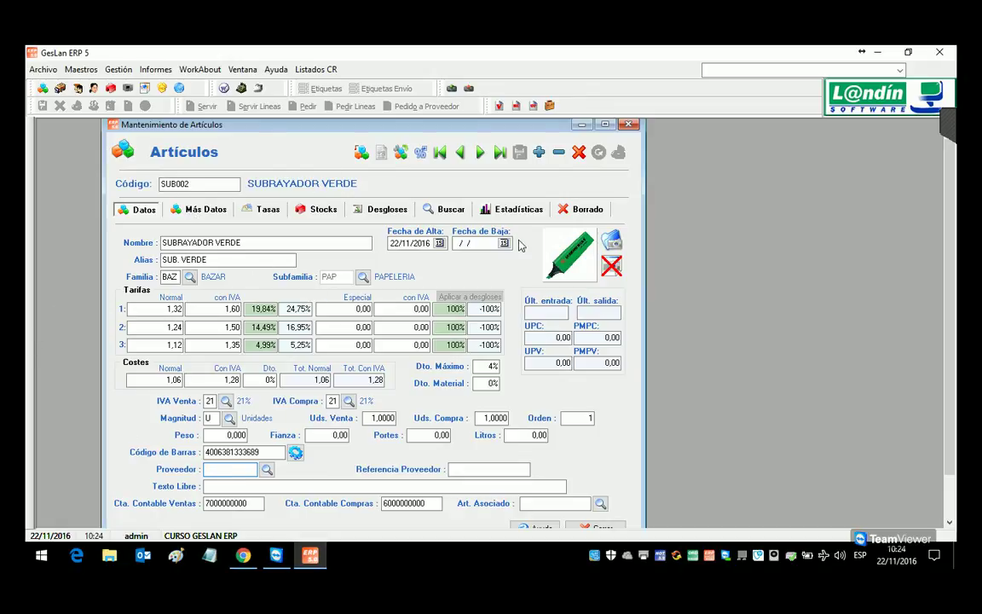
click(189, 210)
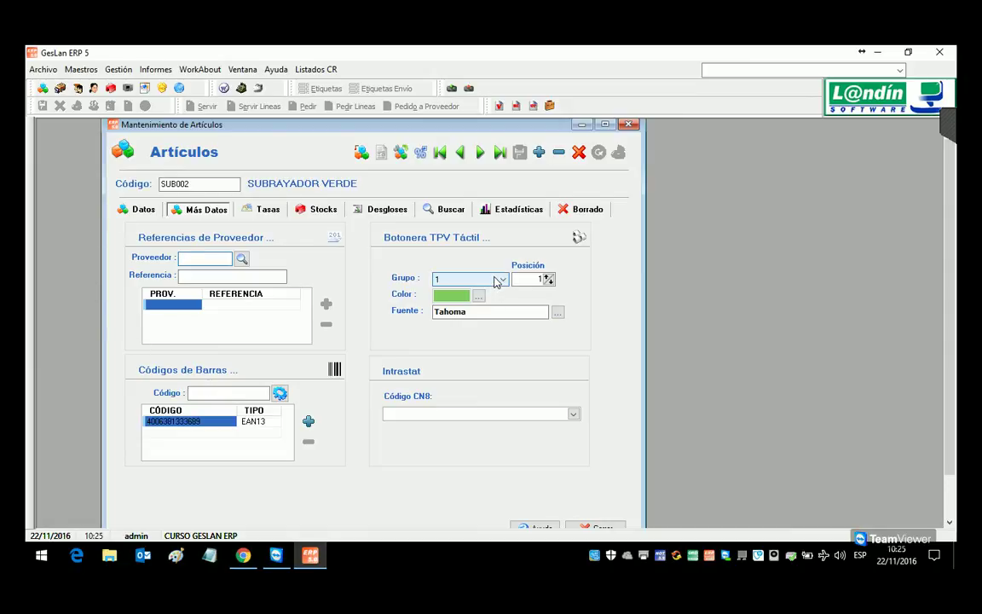
click(241, 395)
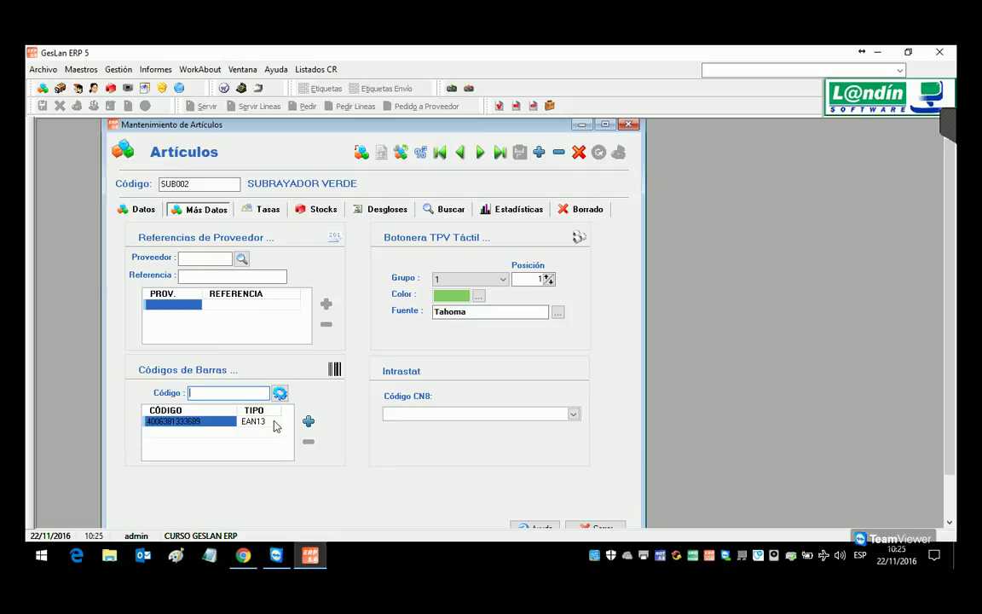
text(4000539221002)
key(Return)
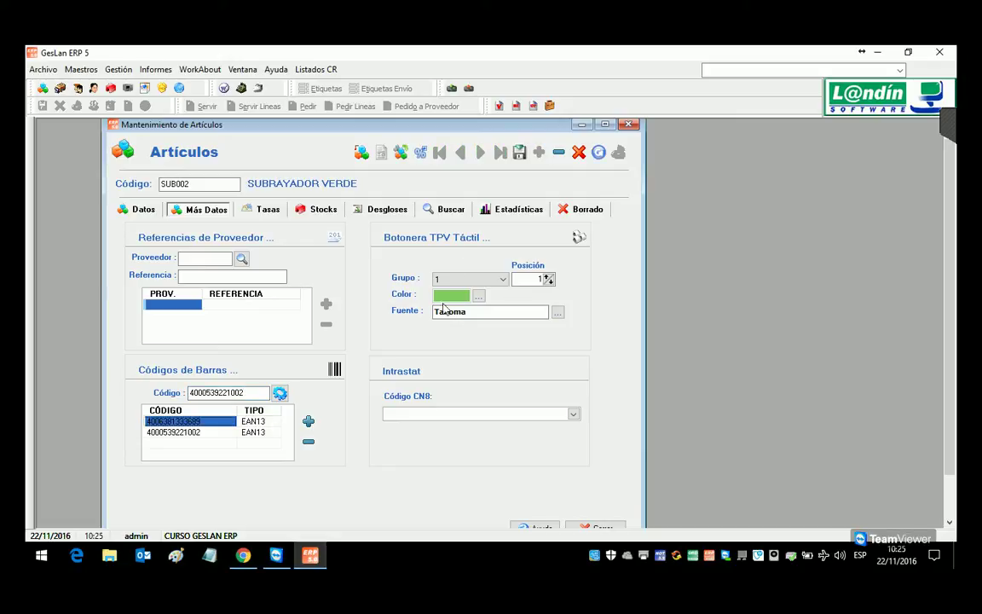
click(516, 154)
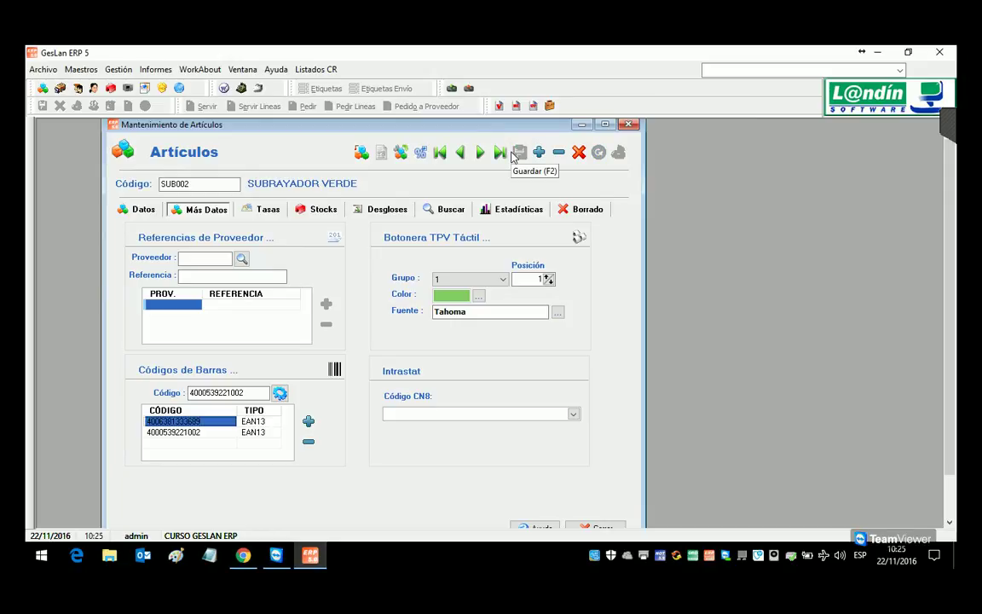
click(134, 207)
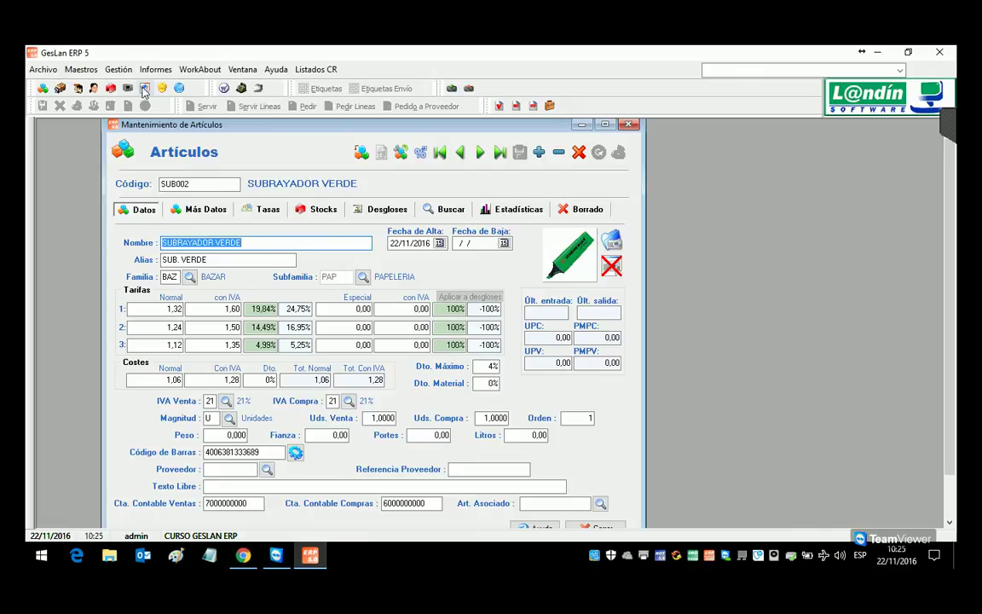
Step: Create a new sales delivery note from Gestión > Ventas
click(118, 69)
mouse_move(145, 90)
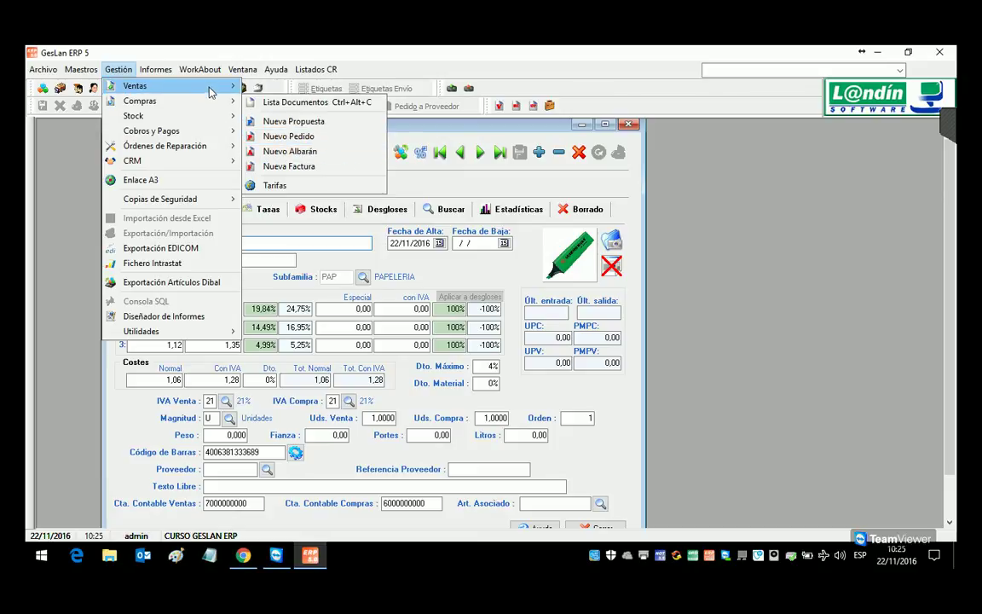
click(289, 137)
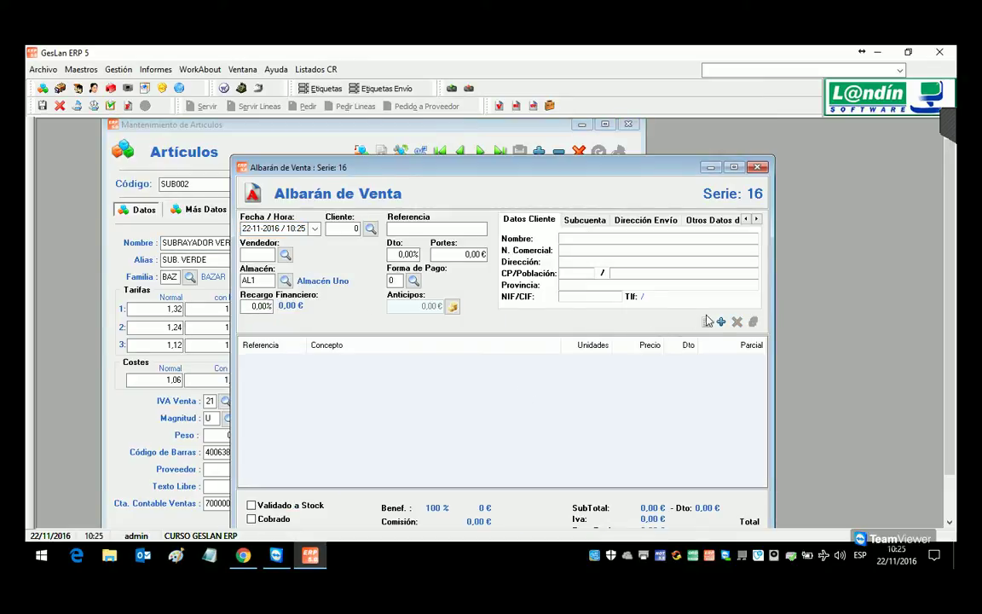
Step: Add a line of 10 units of SUB002 SUBRAYADOR VERDE, looked up by reference SU
click(722, 322)
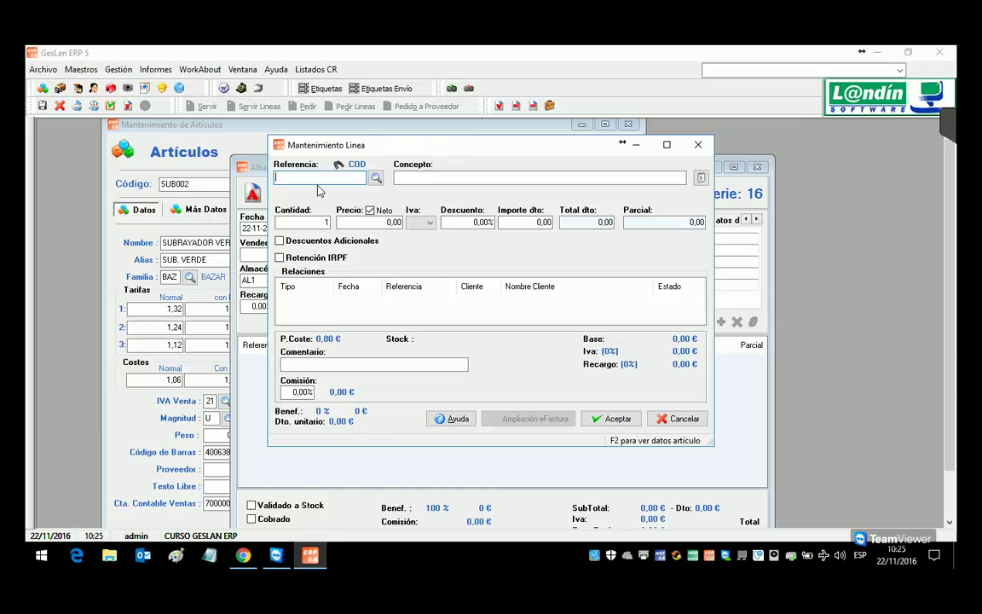
text(SUB002)
key(Return)
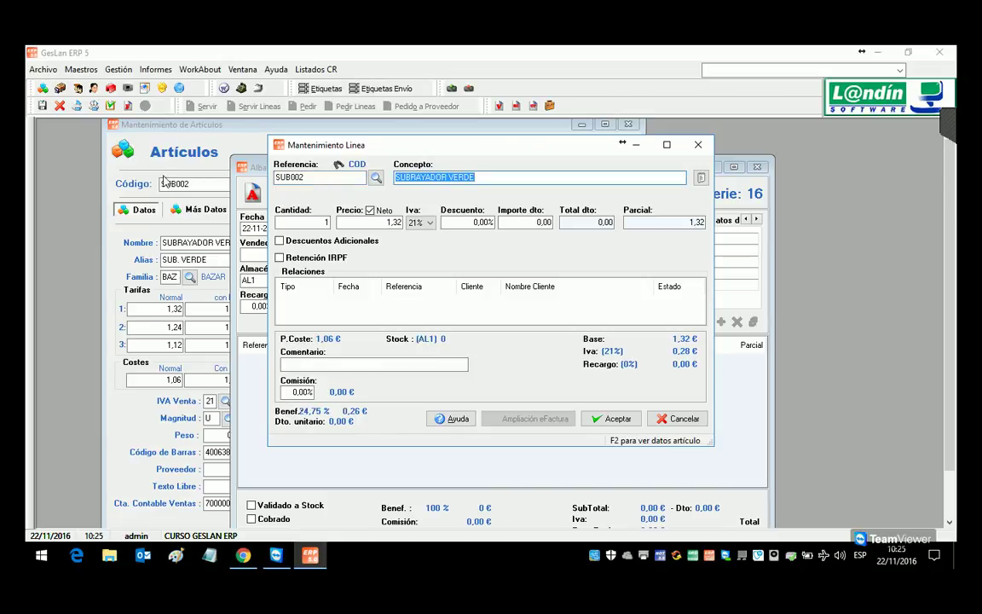
key(Return)
text(10)
click(612, 418)
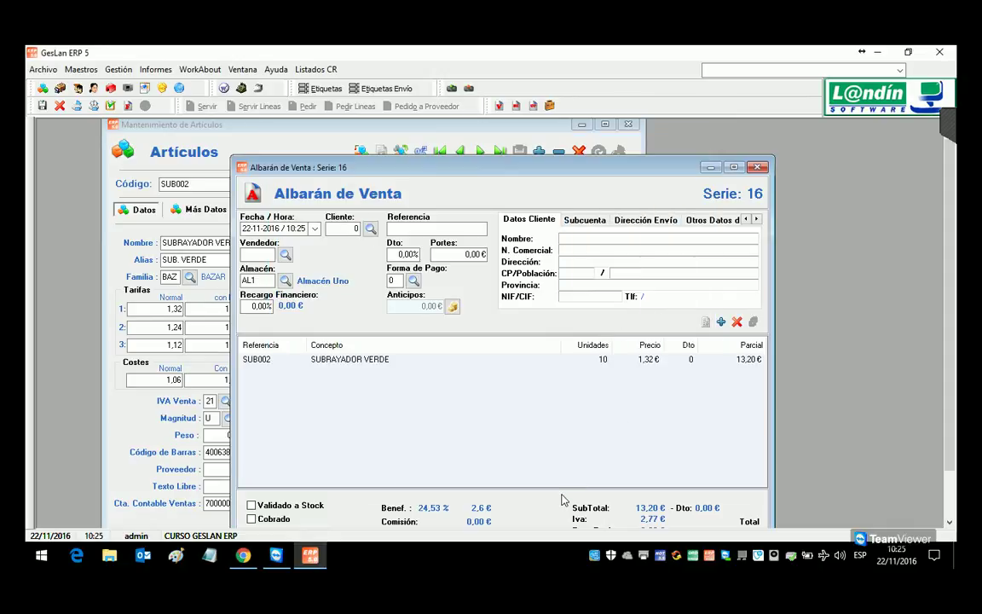
click(720, 322)
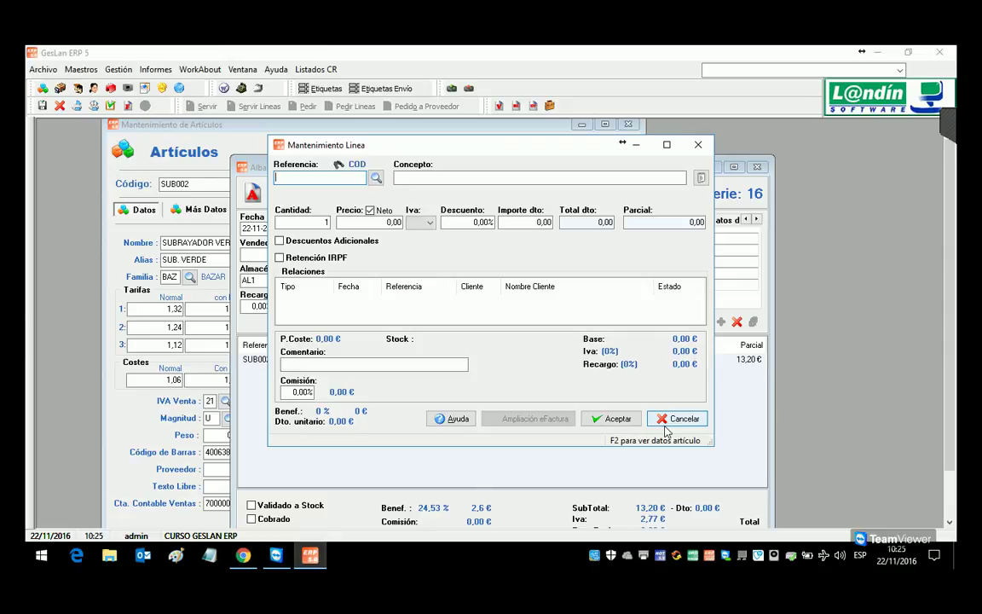
text(4006381333689)
key(Return)
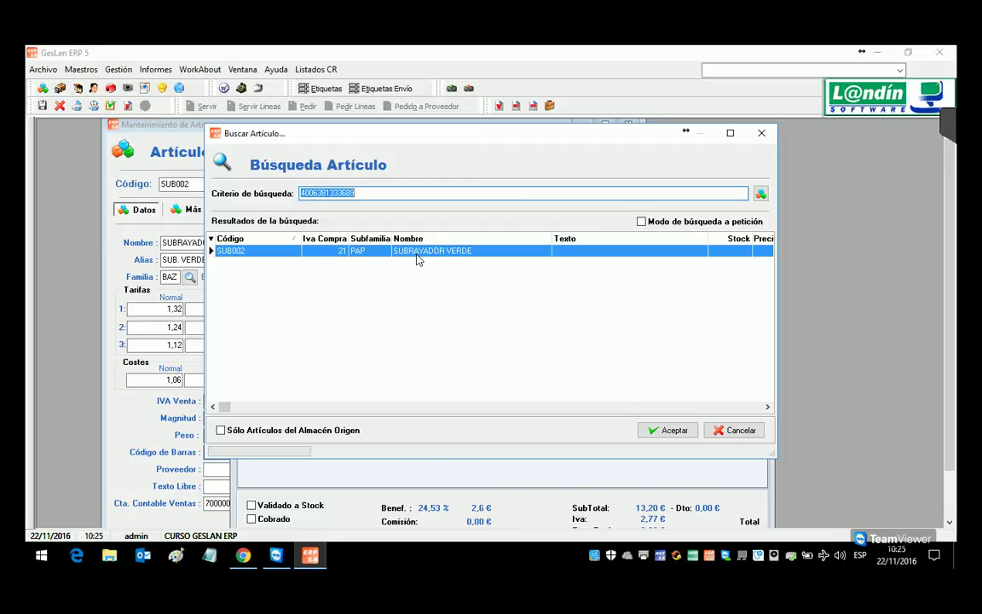
click(737, 430)
key(shift+Tab)
key(Delete)
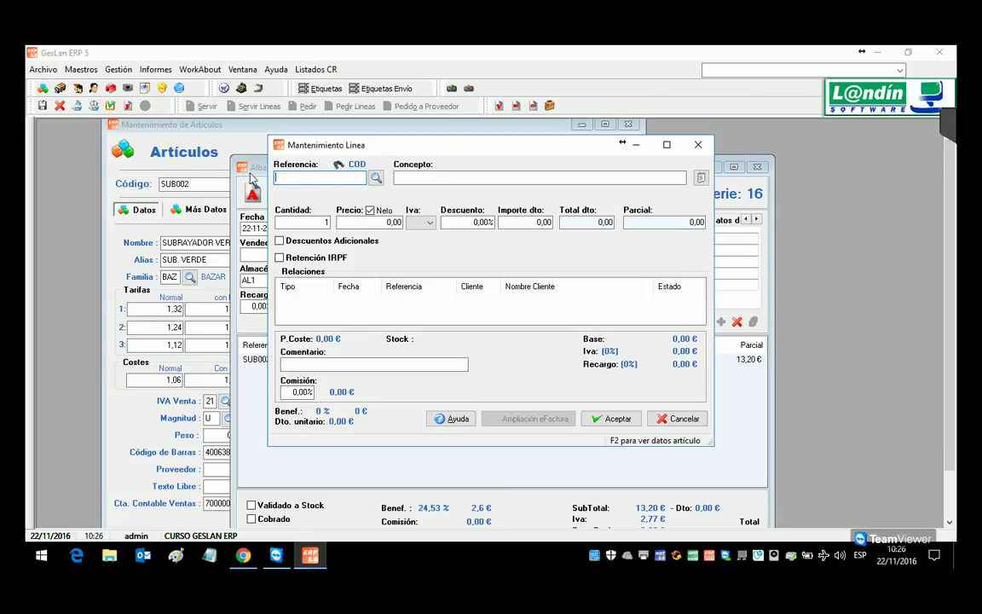
click(340, 167)
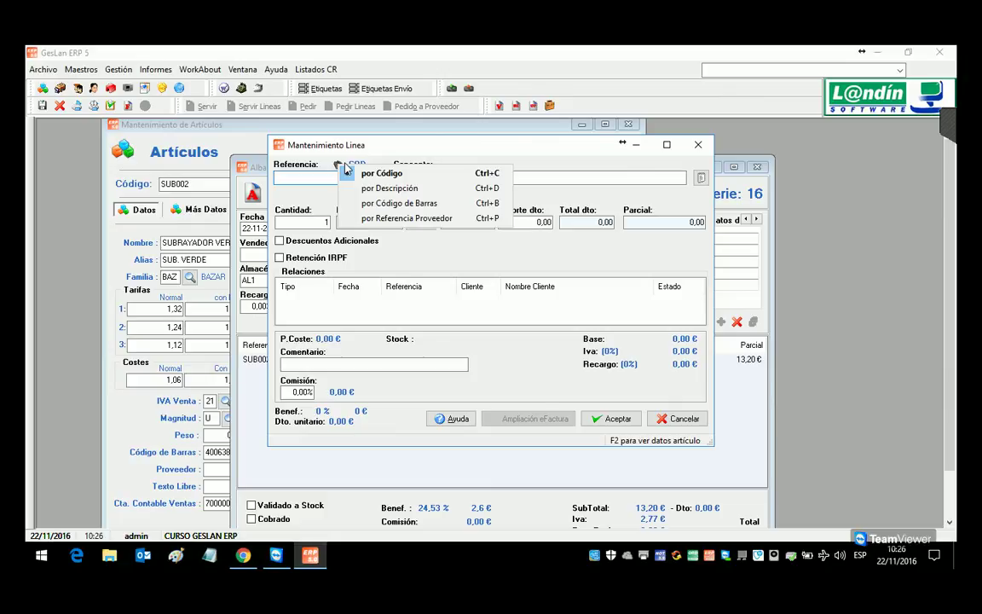
click(416, 205)
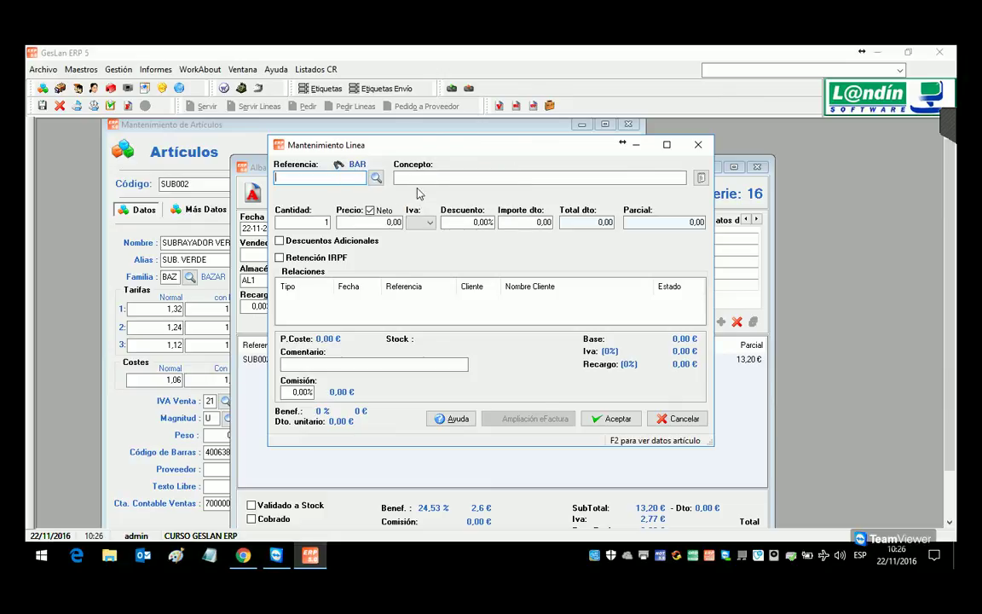
text(4006381333689)
key(Return)
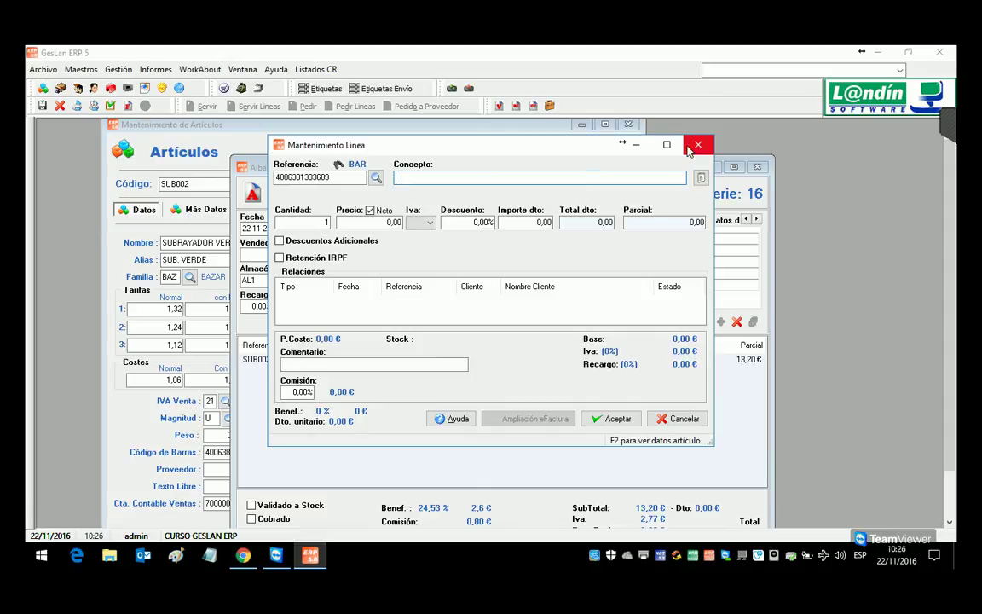
click(677, 418)
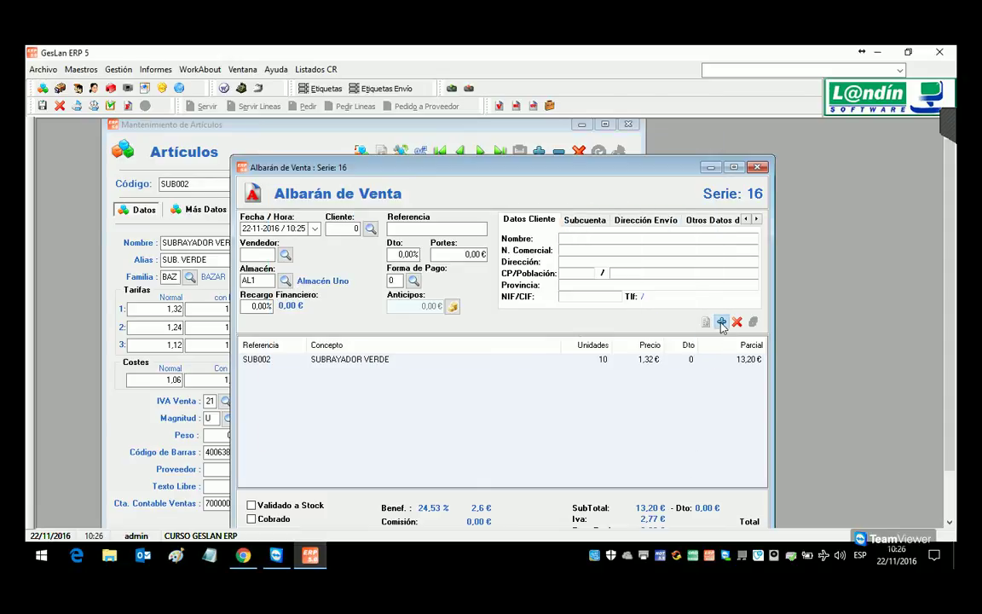
Step: Add a second 10-unit SUB002 line found by barcode 400638
click(721, 322)
click(354, 164)
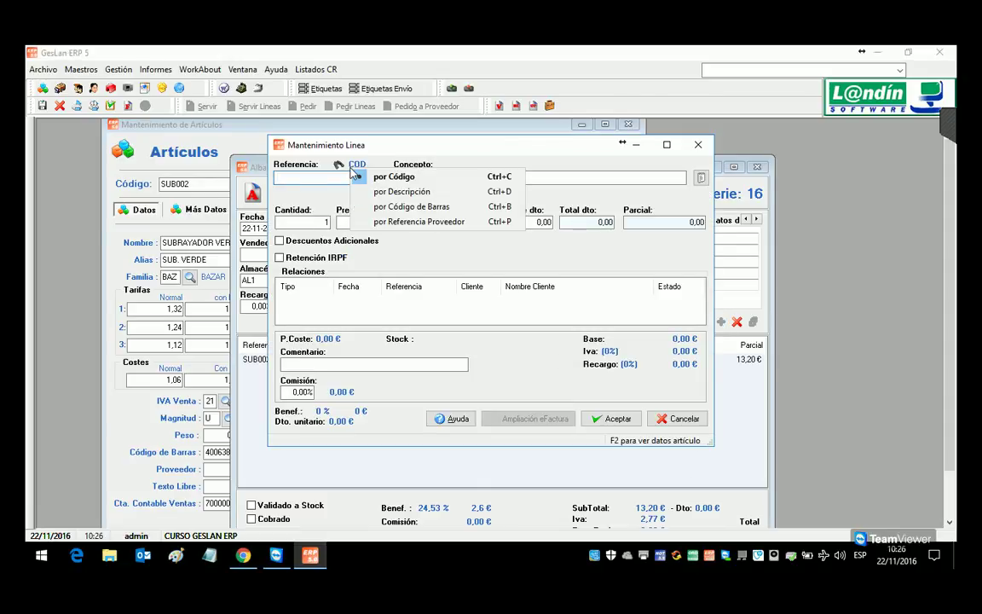
click(400, 208)
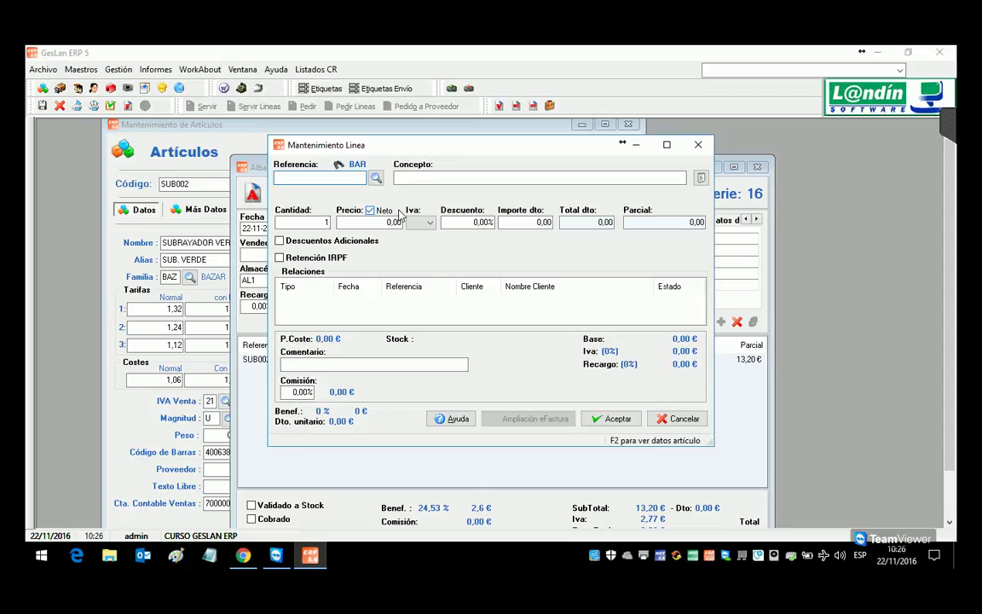
text(400638)
key(Return)
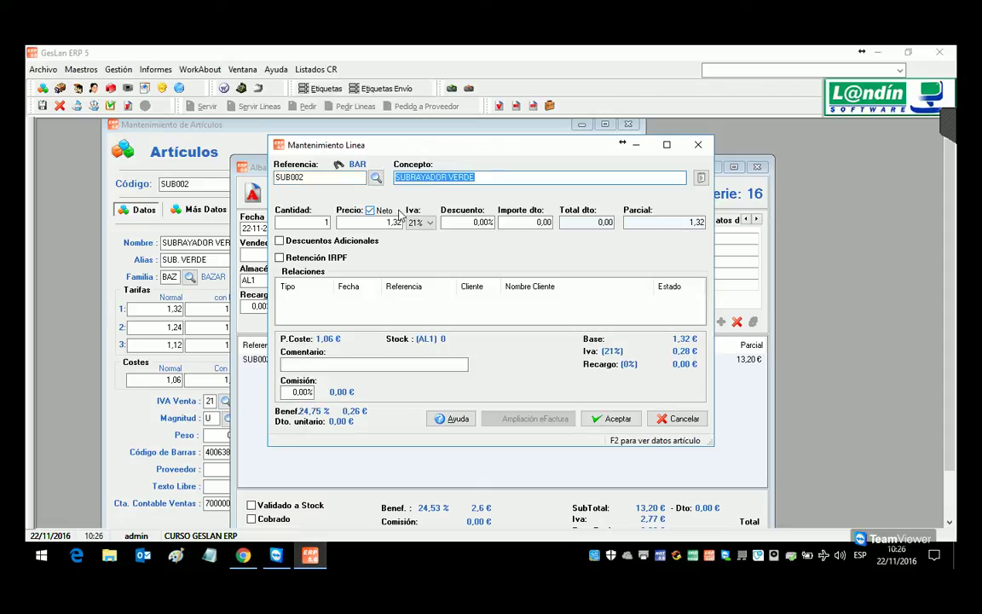
click(292, 225)
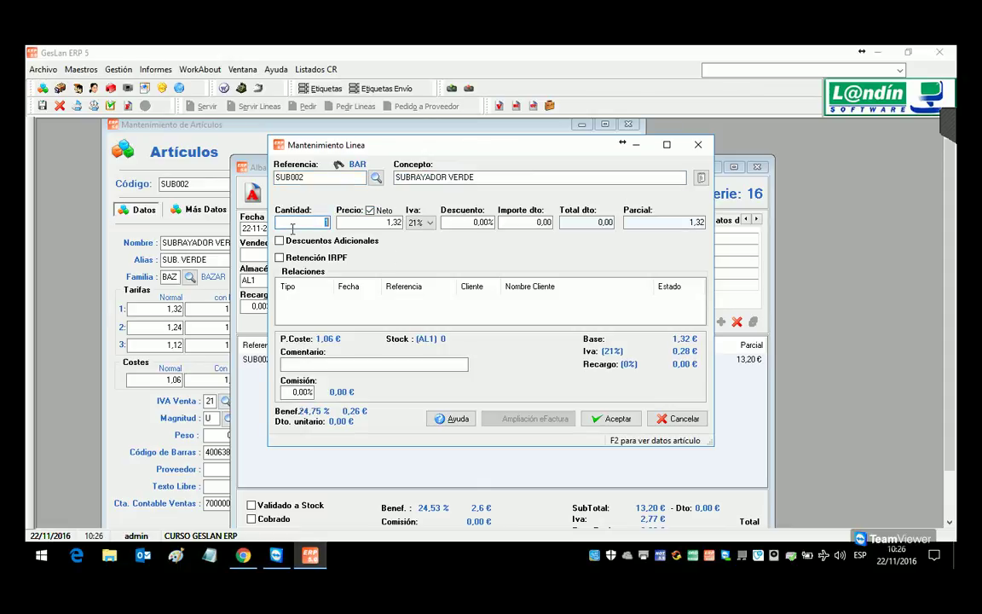
text(10)
click(607, 417)
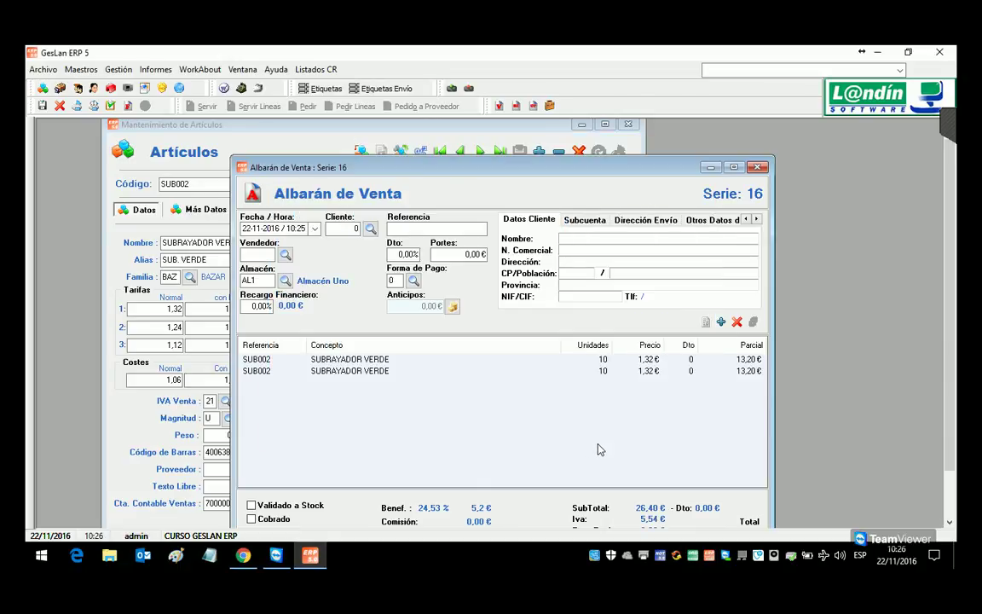
Step: Add a third 10-unit SUB002 line by barcode 400638 and close the delivery note
click(721, 322)
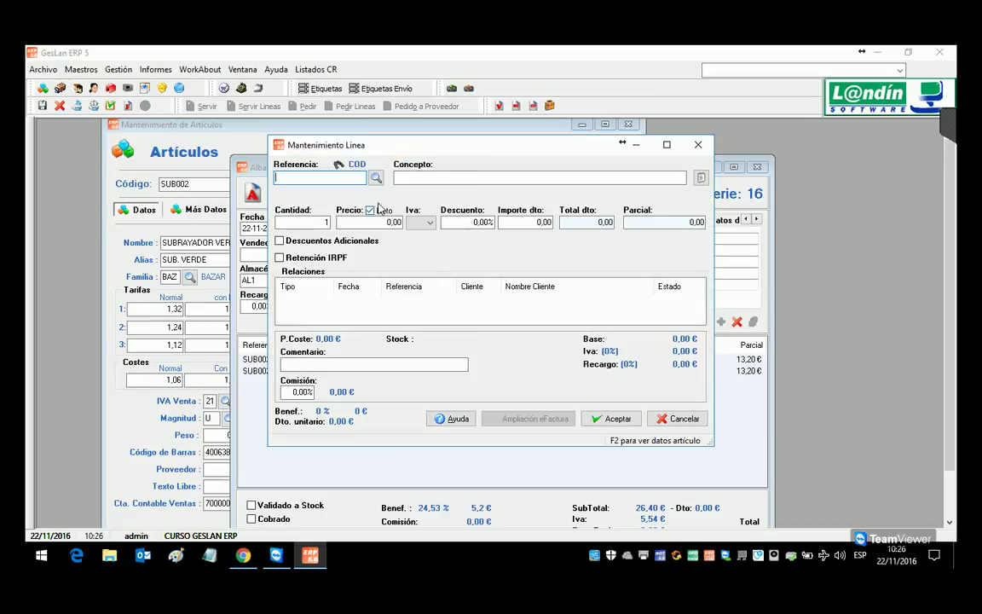
click(345, 165)
click(391, 196)
text(400638)
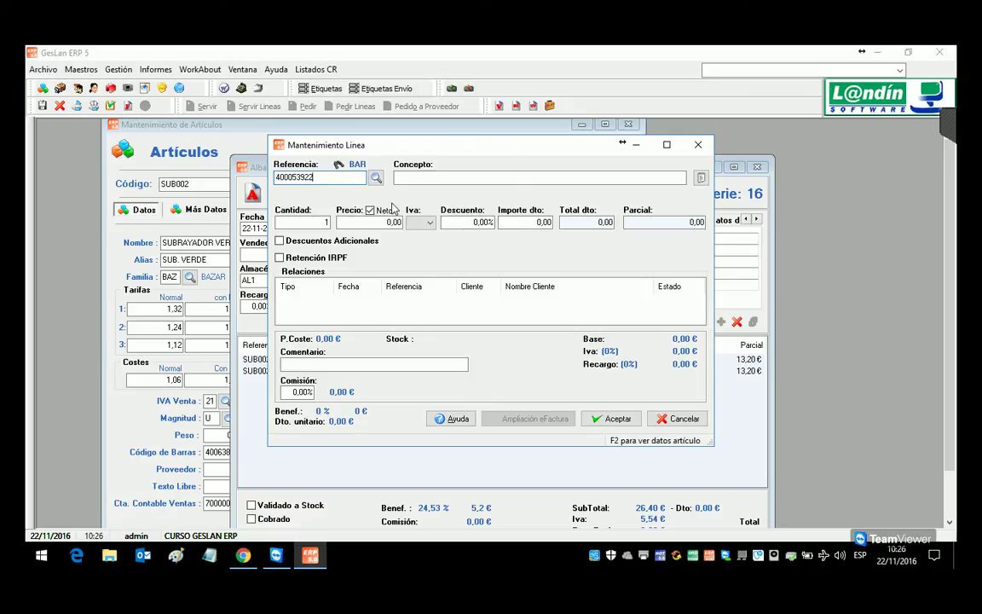
key(Return)
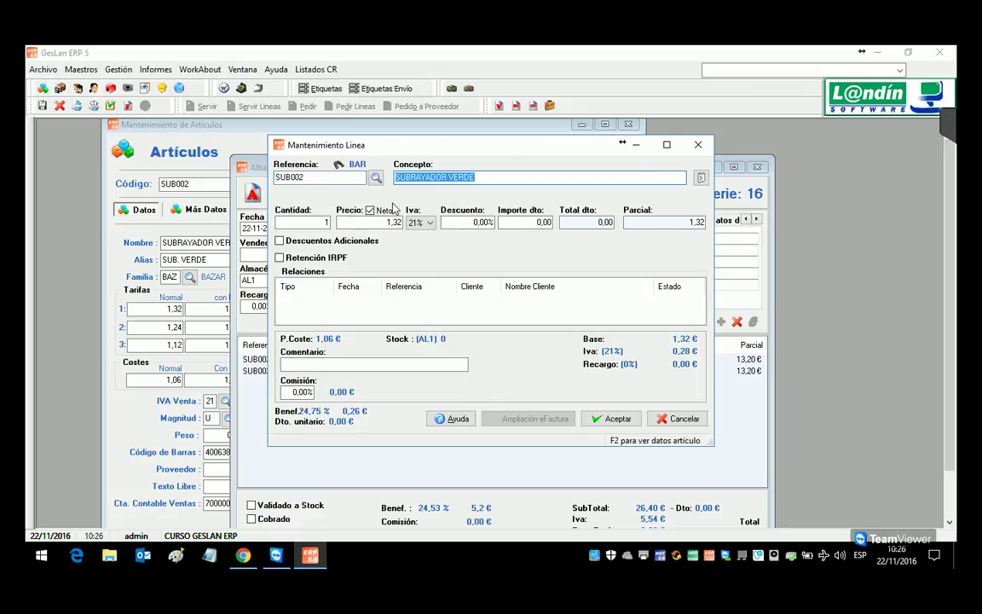
click(311, 224)
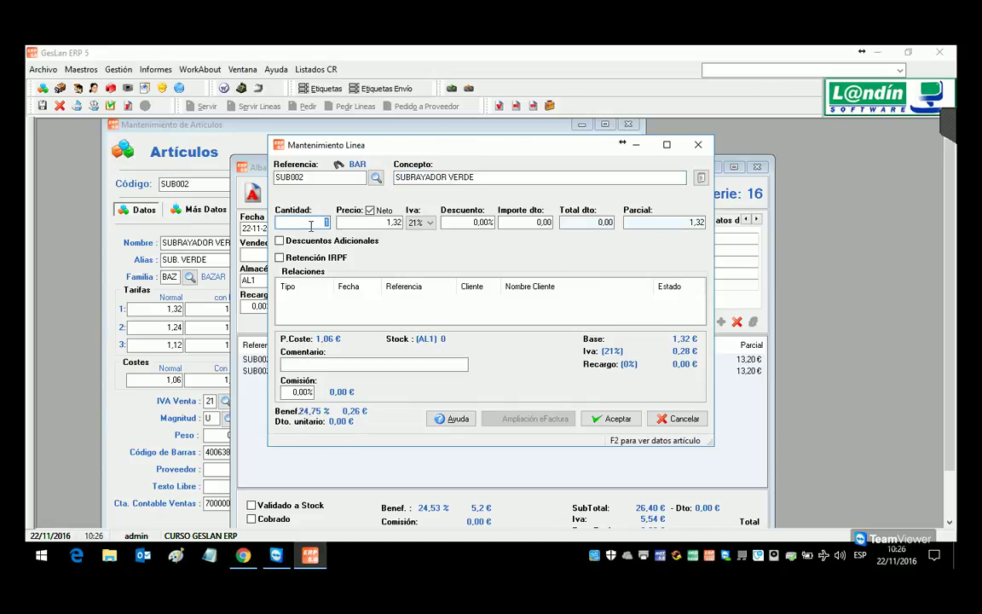
text(10)
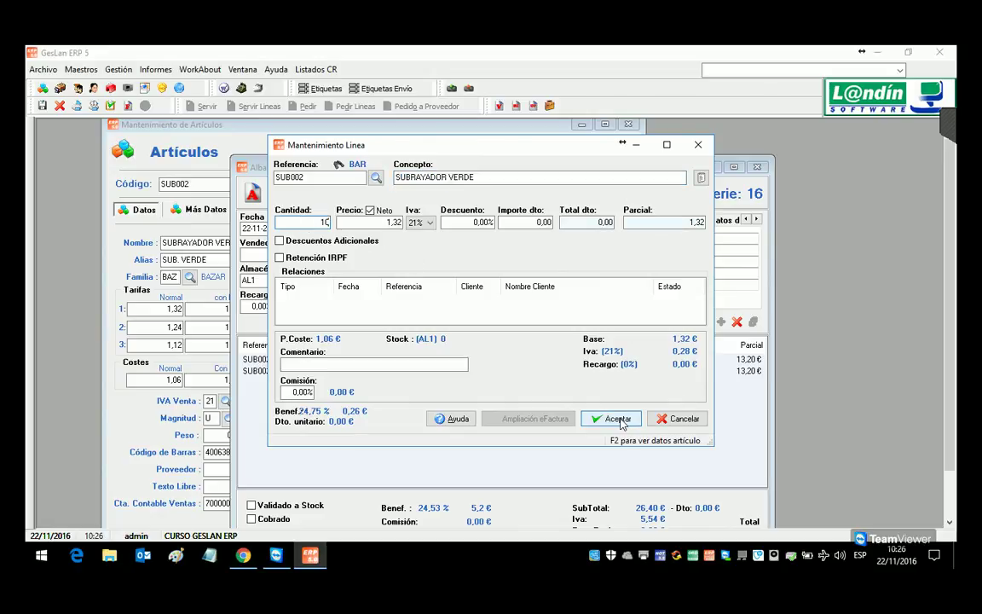
click(616, 419)
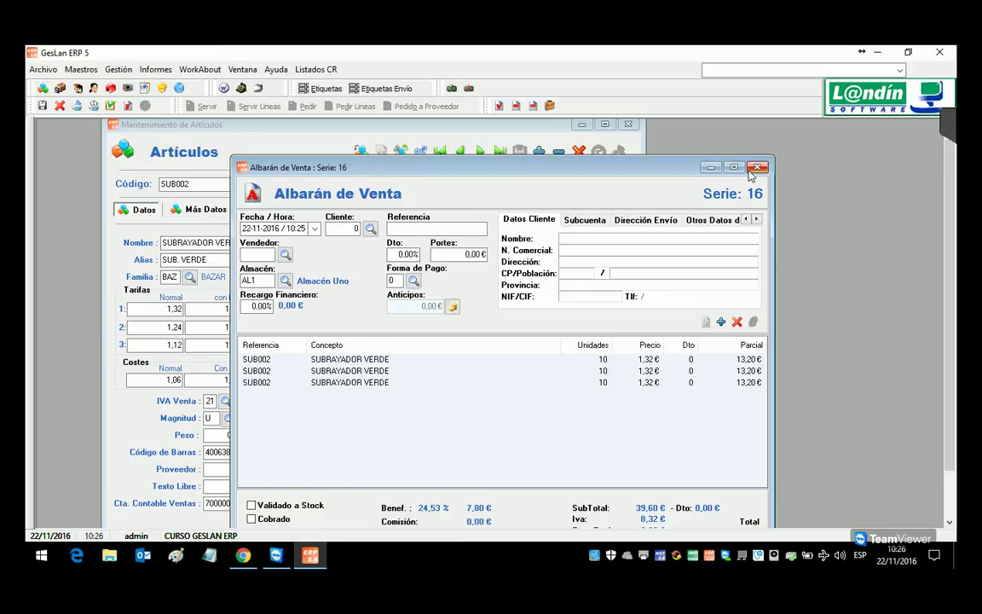
key(Escape)
Step: Discard the delivery note changes and load article SUB001
click(497, 347)
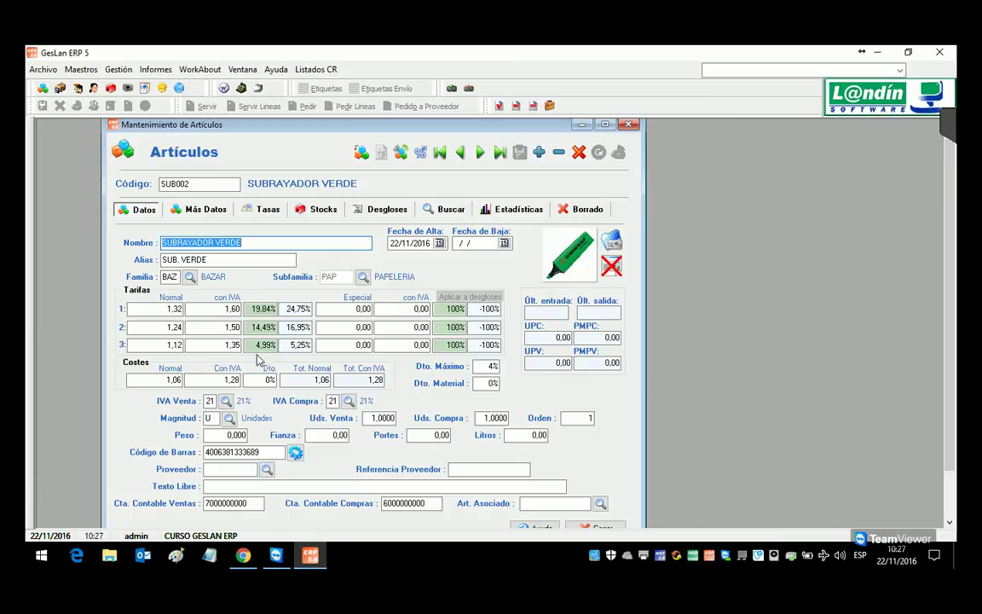
click(197, 187)
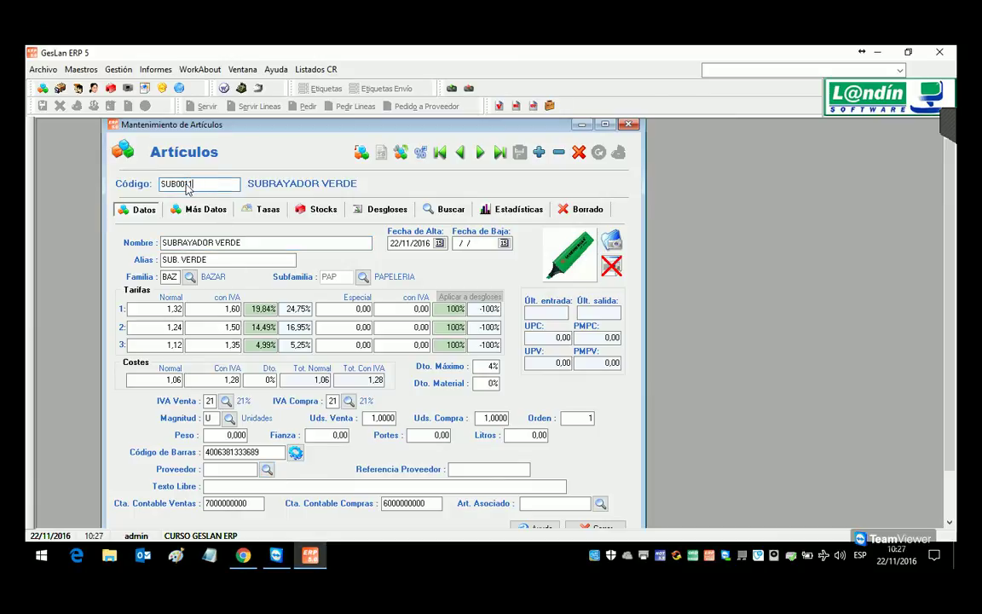
key(Return)
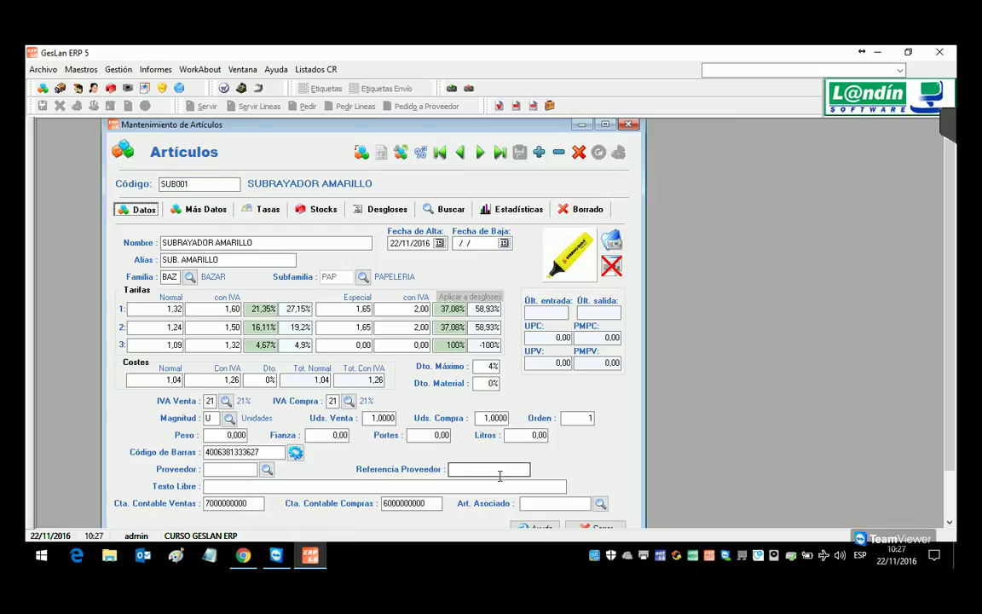
Step: Open supplier 2's record, check its Artículos tab, and close without saving
click(61, 88)
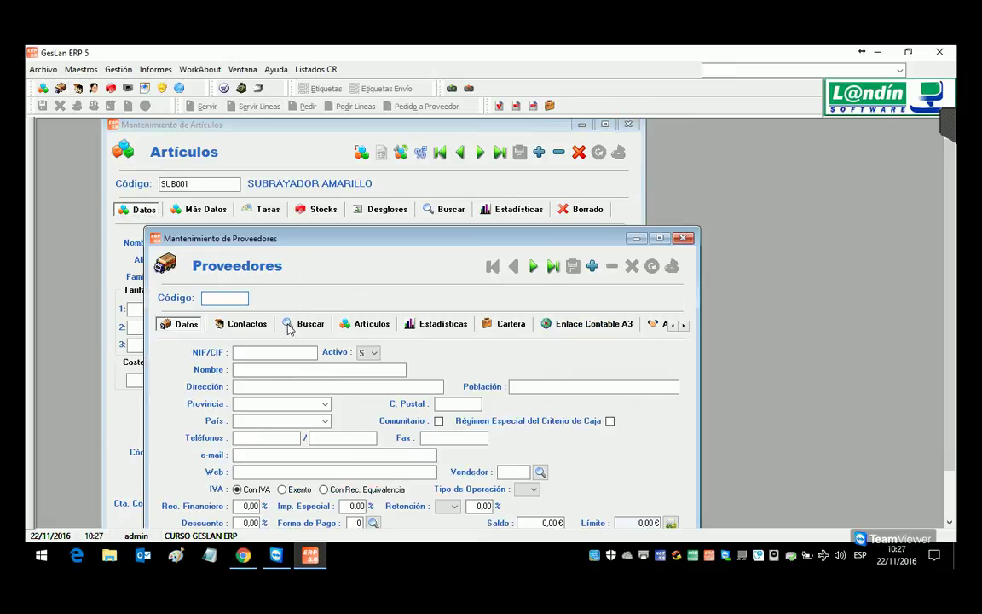
click(294, 331)
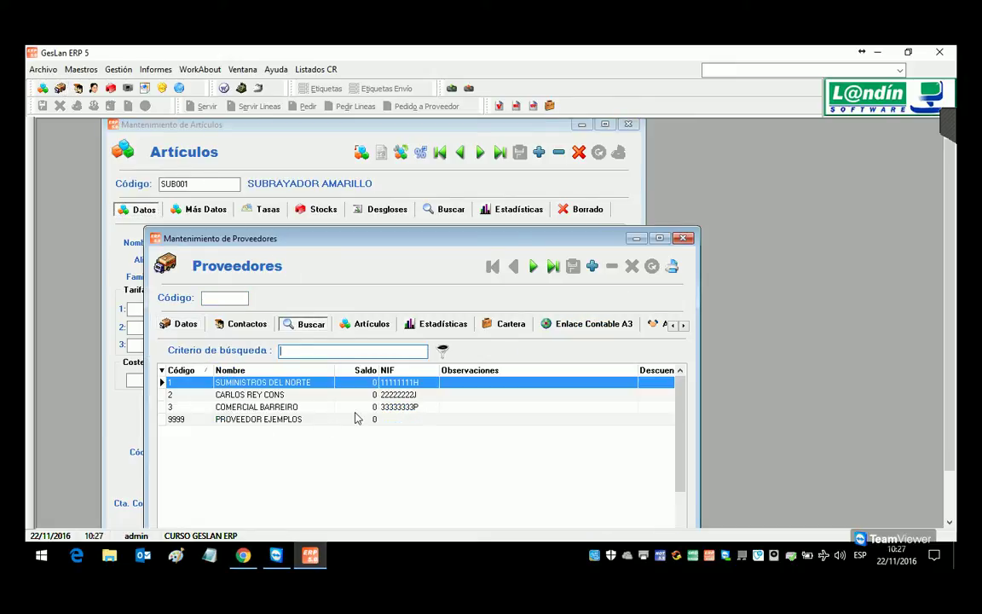
double_click(247, 394)
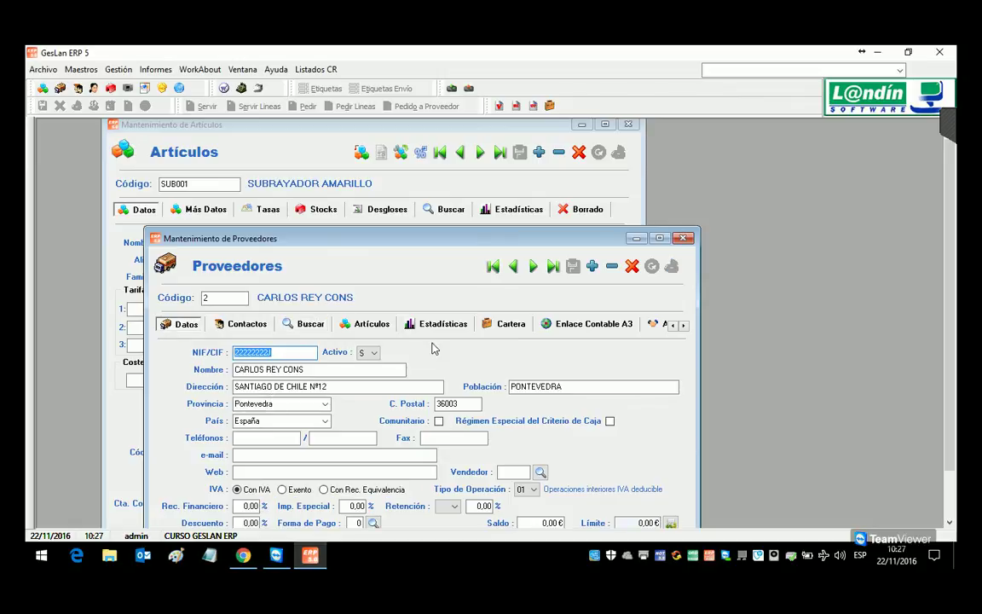
drag(422, 243, 452, 125)
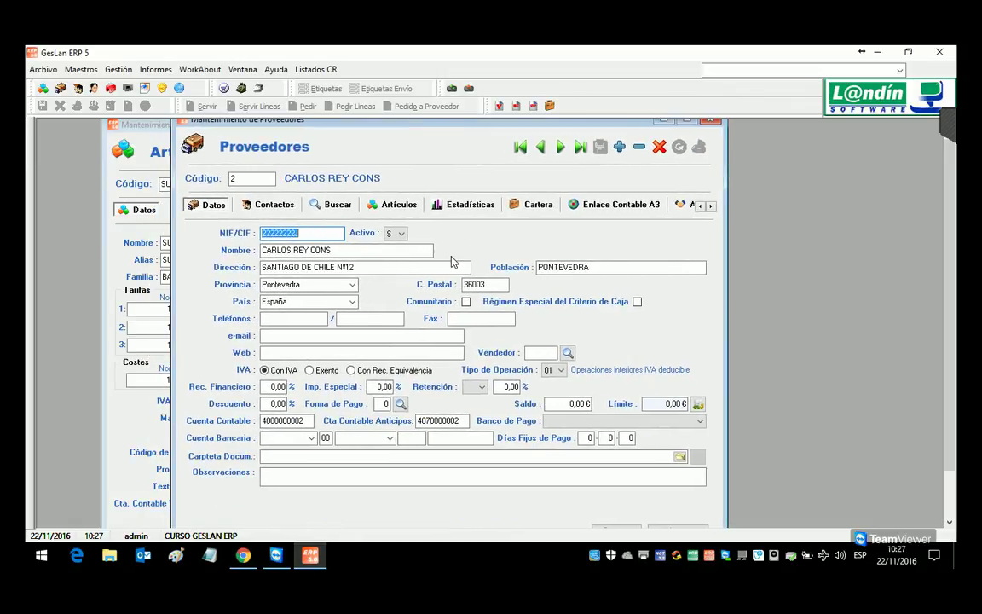
click(395, 204)
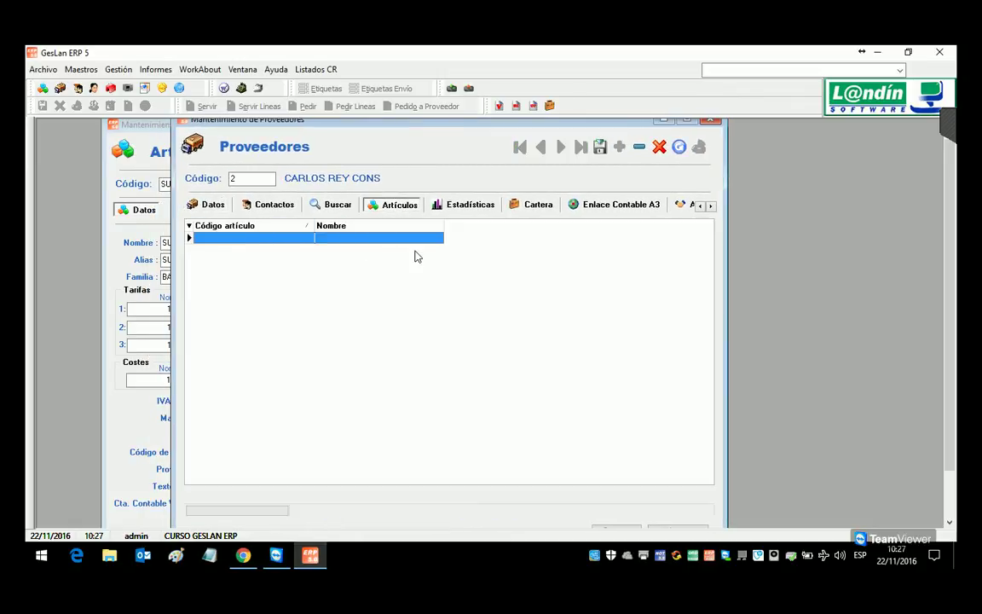
click(711, 120)
click(496, 348)
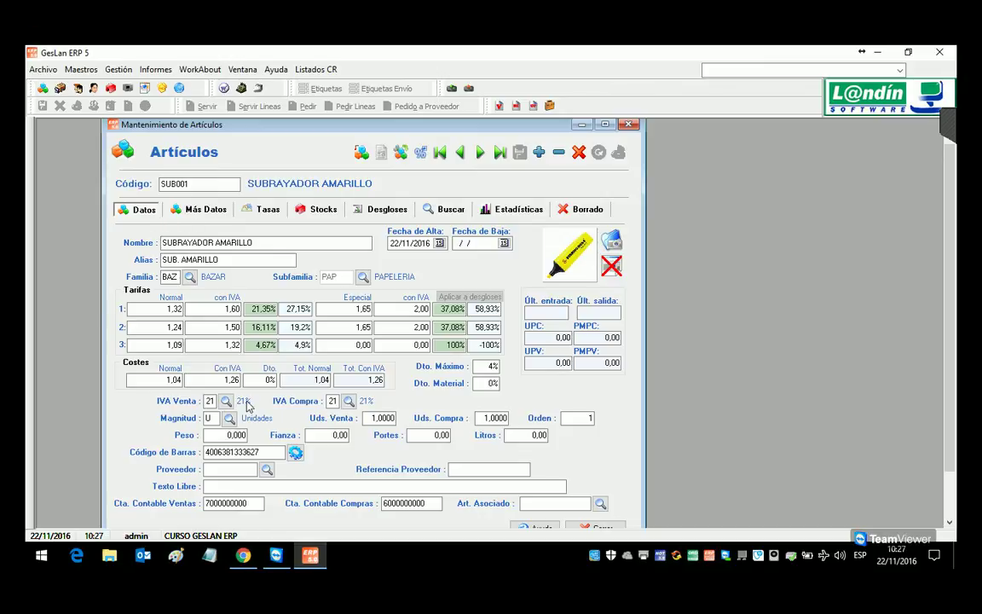
Step: Assign supplier 2 with reference S001 to article SUB001 and save
click(266, 469)
double_click(379, 266)
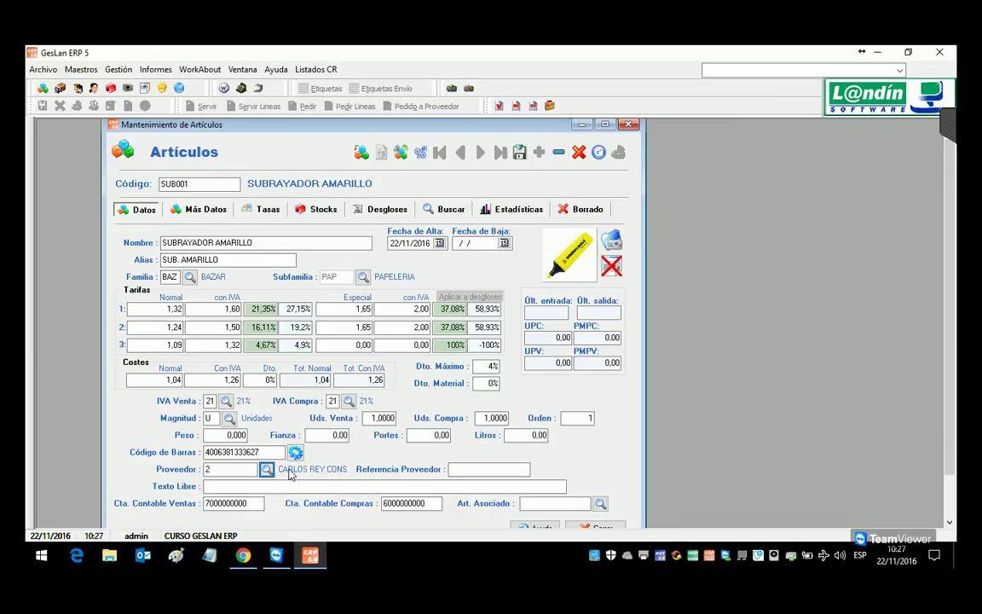
click(487, 470)
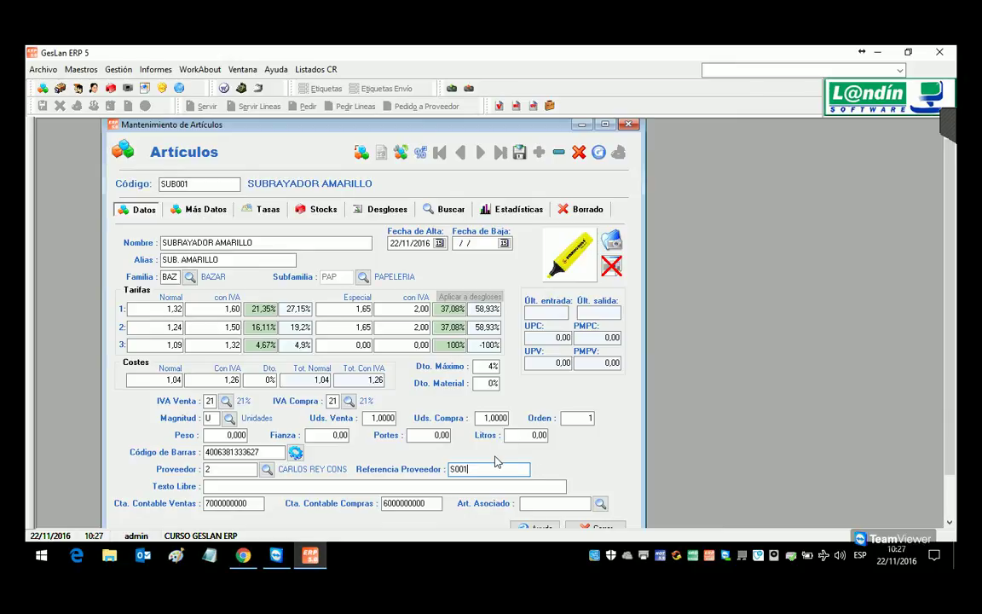
click(519, 152)
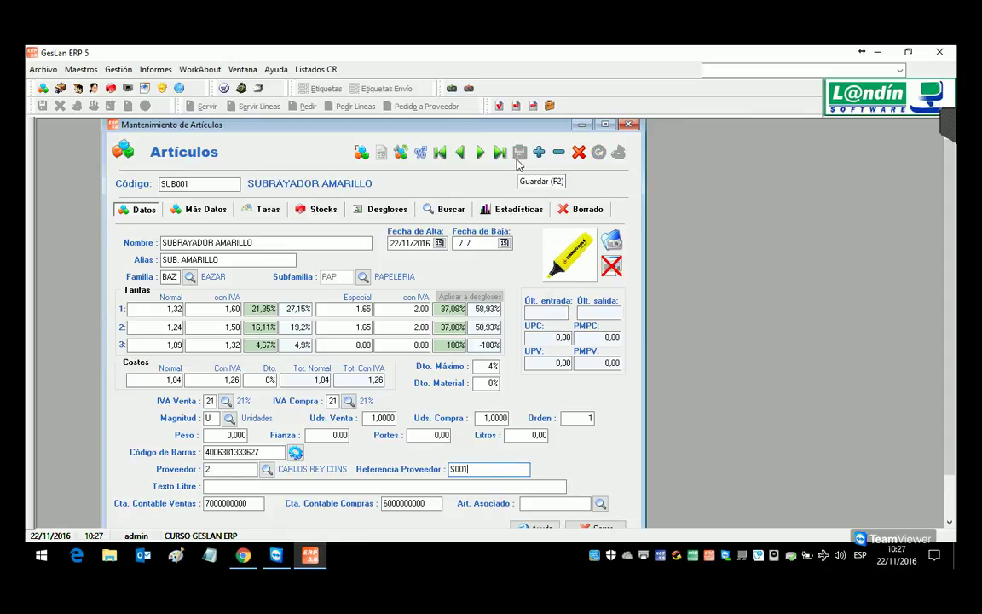
Step: On article SUB002, assign supplier 2 with reference S002, save, and view Más Datos
click(480, 153)
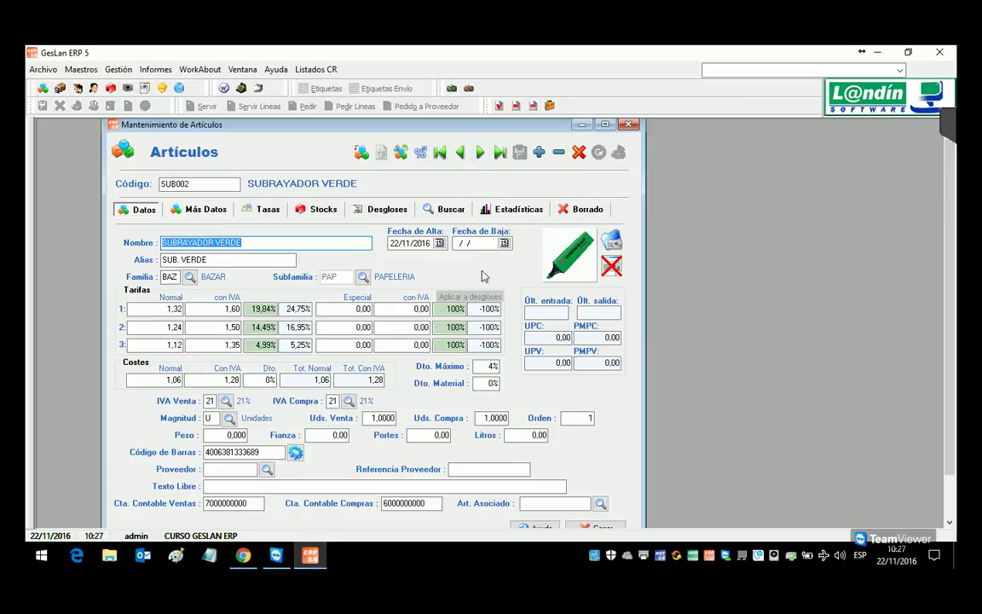
click(267, 469)
click(343, 265)
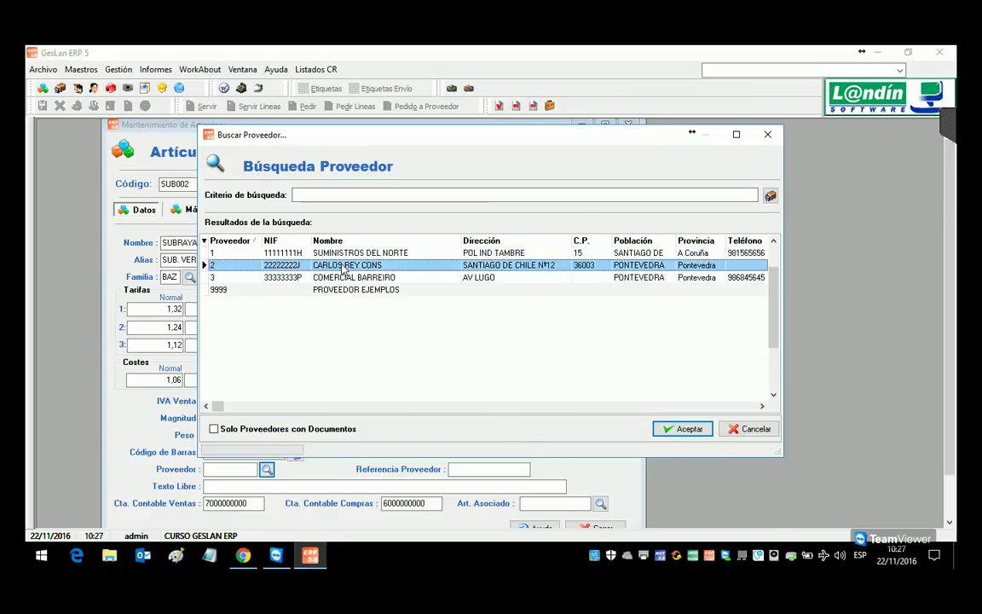
double_click(344, 265)
text(S002)
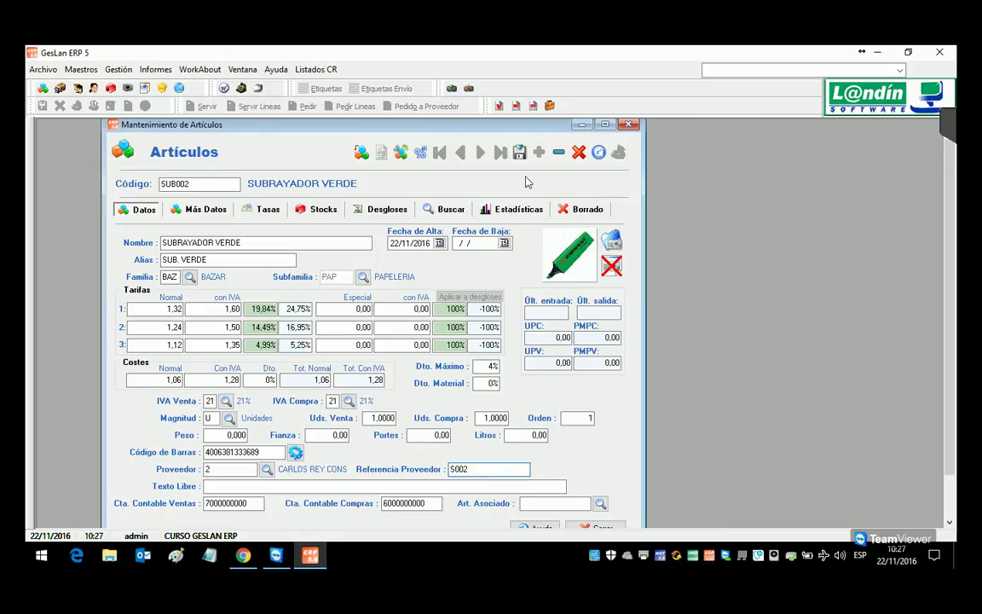
click(519, 151)
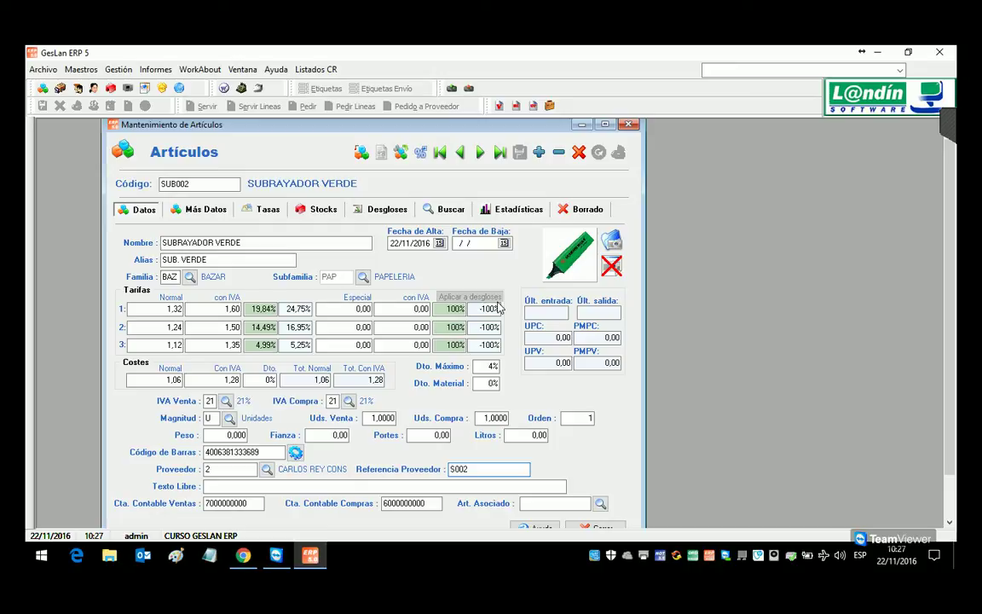
click(197, 209)
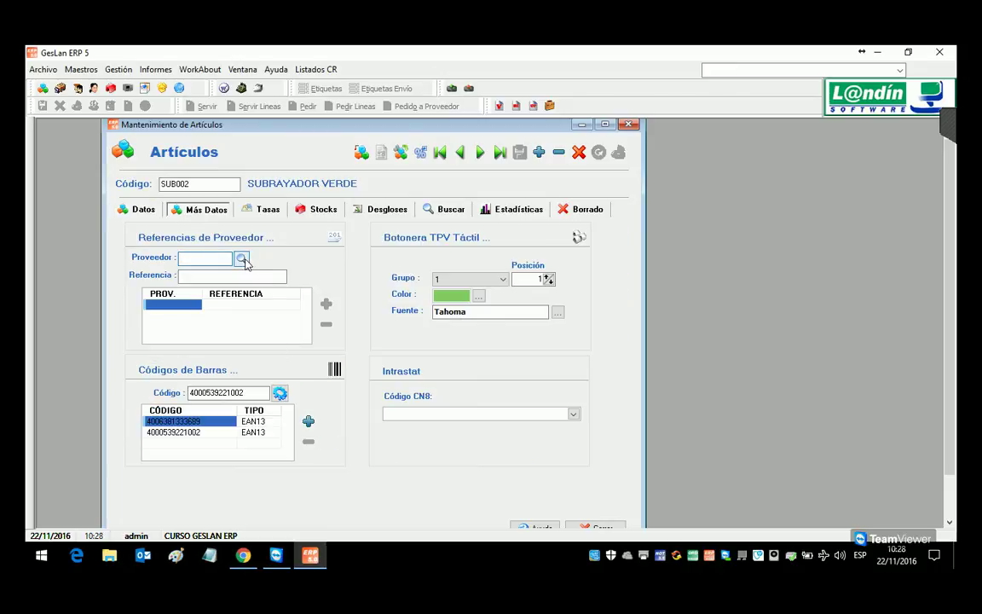
Step: Add supplier reference SUBVER for supplier 1, SUMINISTROS DEL NORTE, and save
click(242, 258)
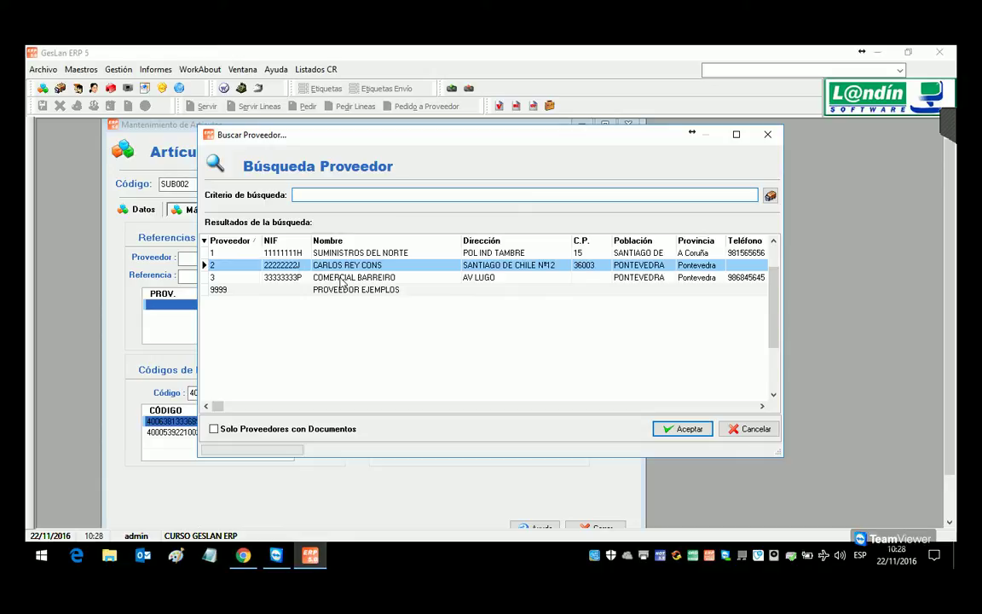
double_click(350, 253)
click(248, 277)
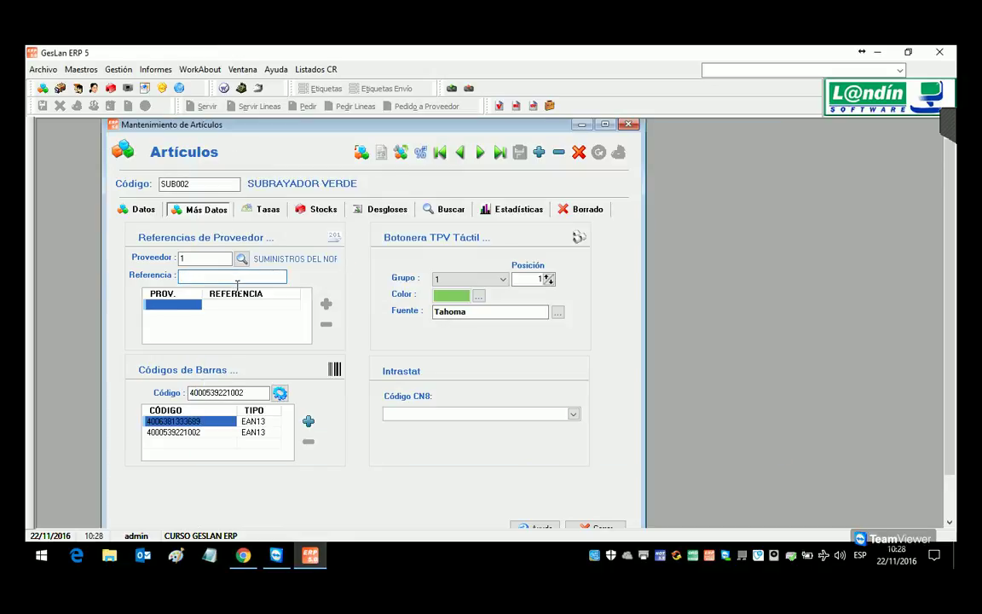
text(SUBVER)
click(327, 306)
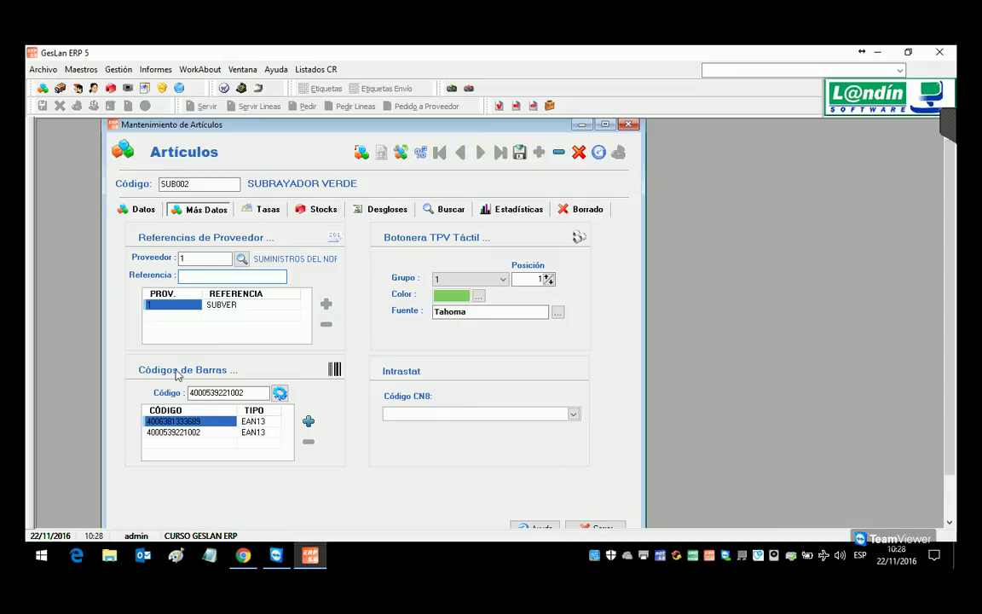
click(519, 152)
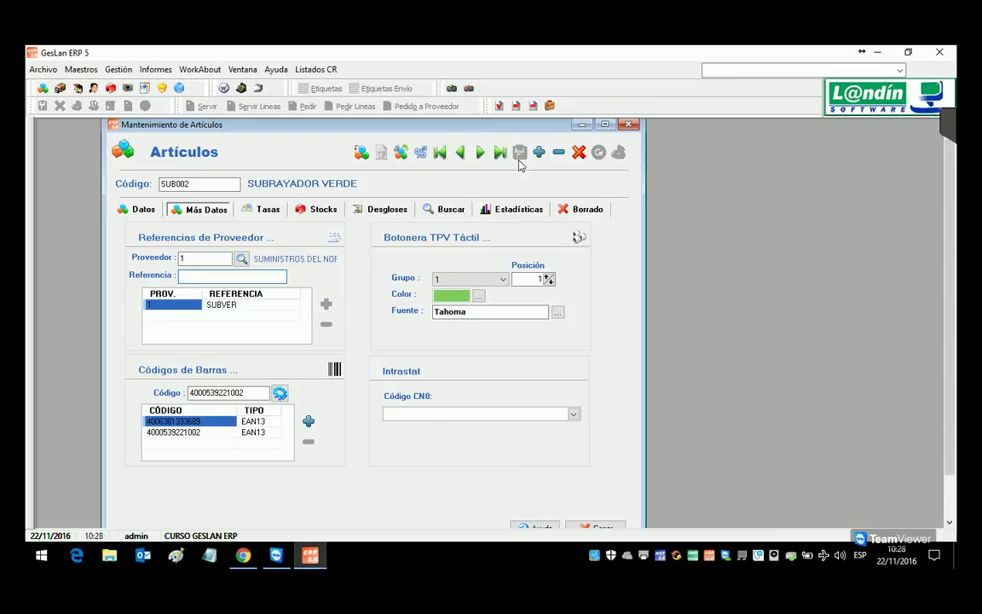
click(136, 210)
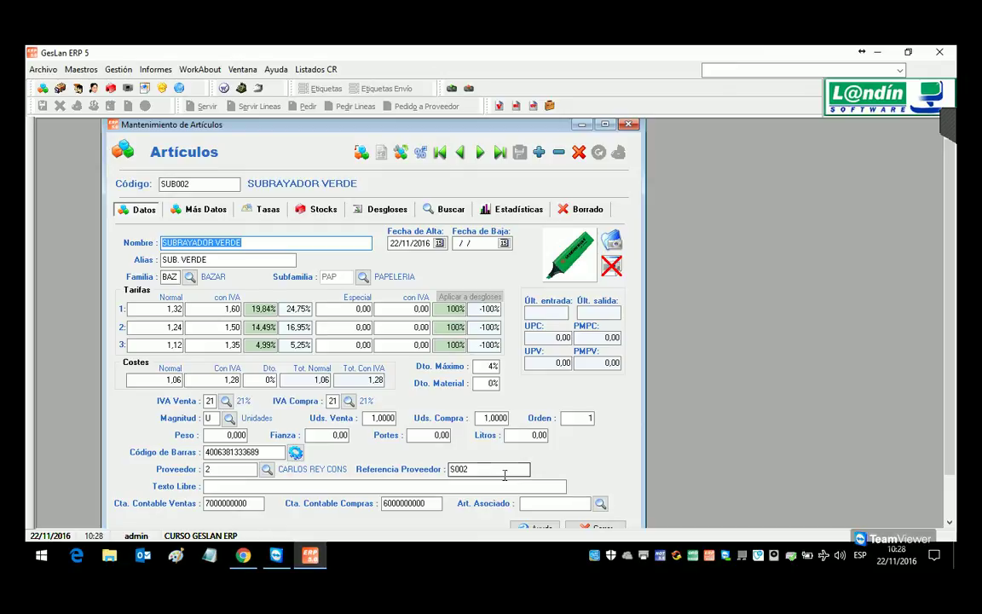
click(196, 209)
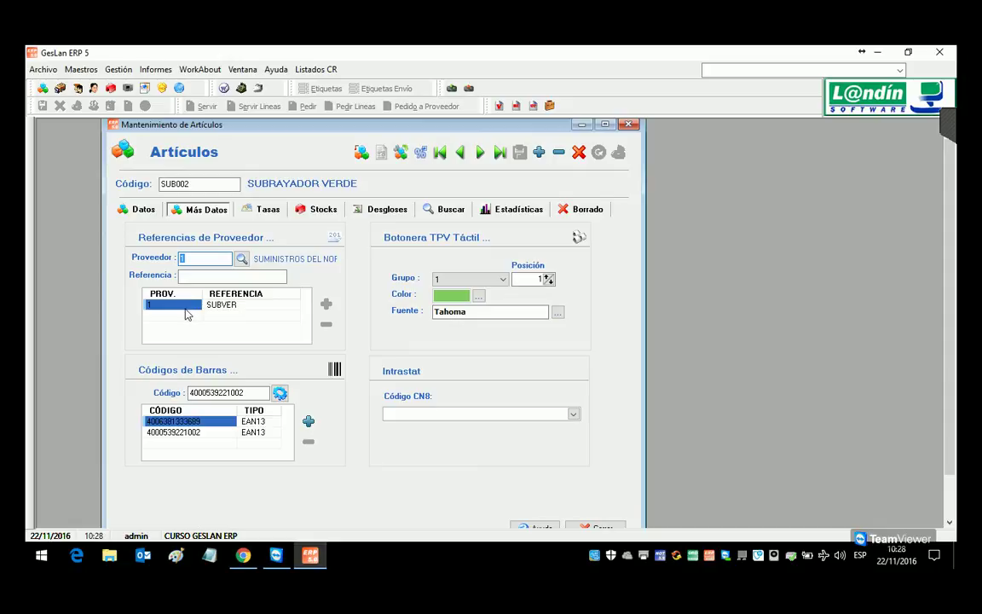
Step: Add supplier reference REFPROV for supplier 9999, PROVEEDOR EJEMPLOS, and save
click(241, 259)
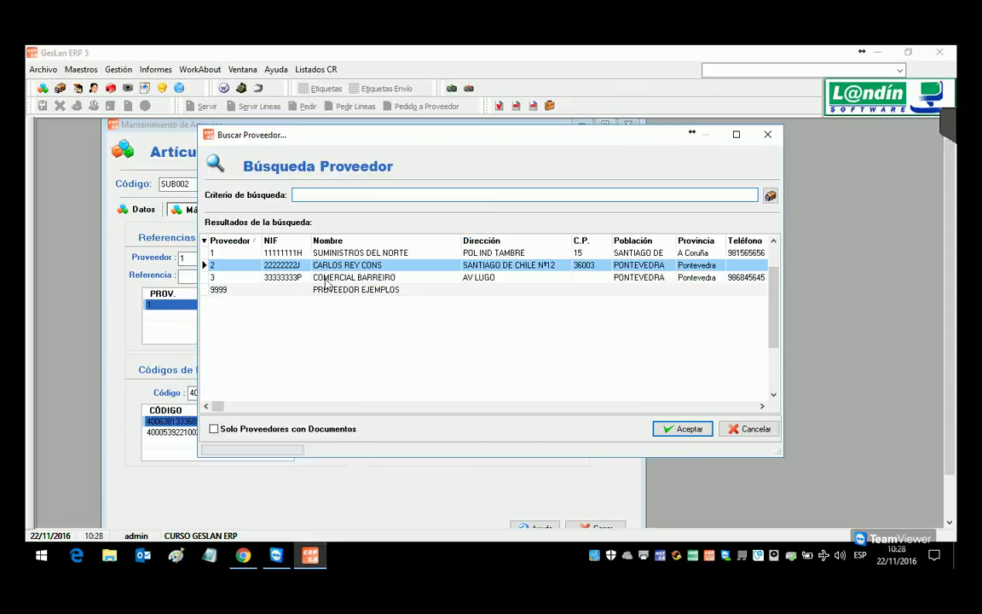
double_click(298, 289)
click(259, 281)
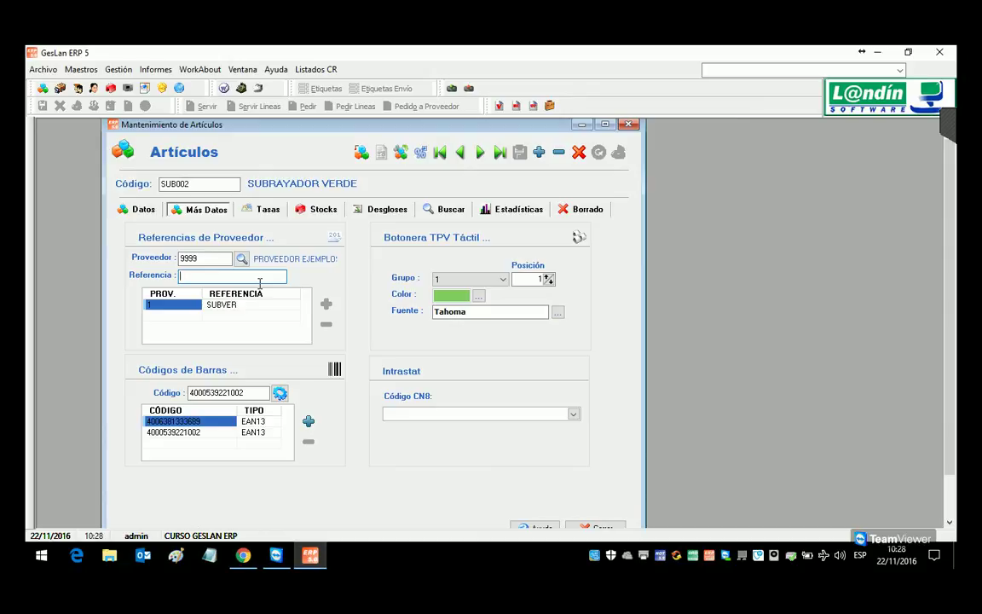
text(REFPROV)
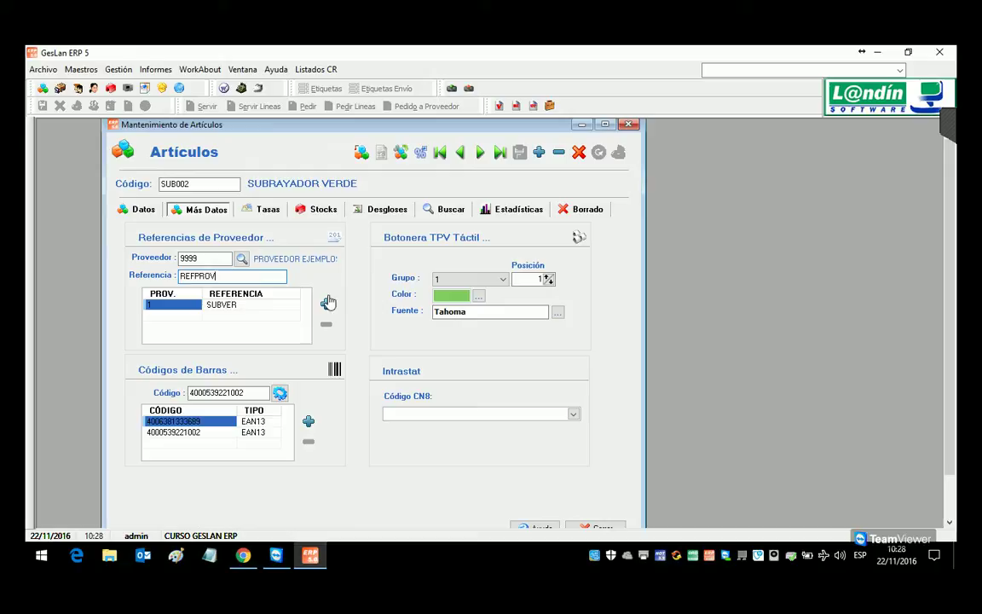
click(325, 303)
click(519, 152)
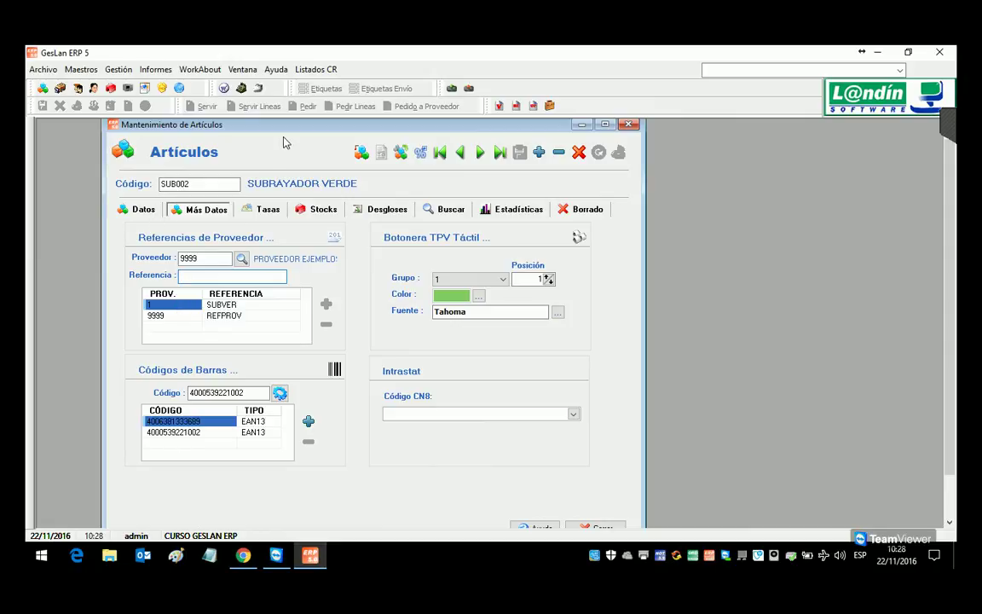
click(128, 69)
mouse_move(142, 102)
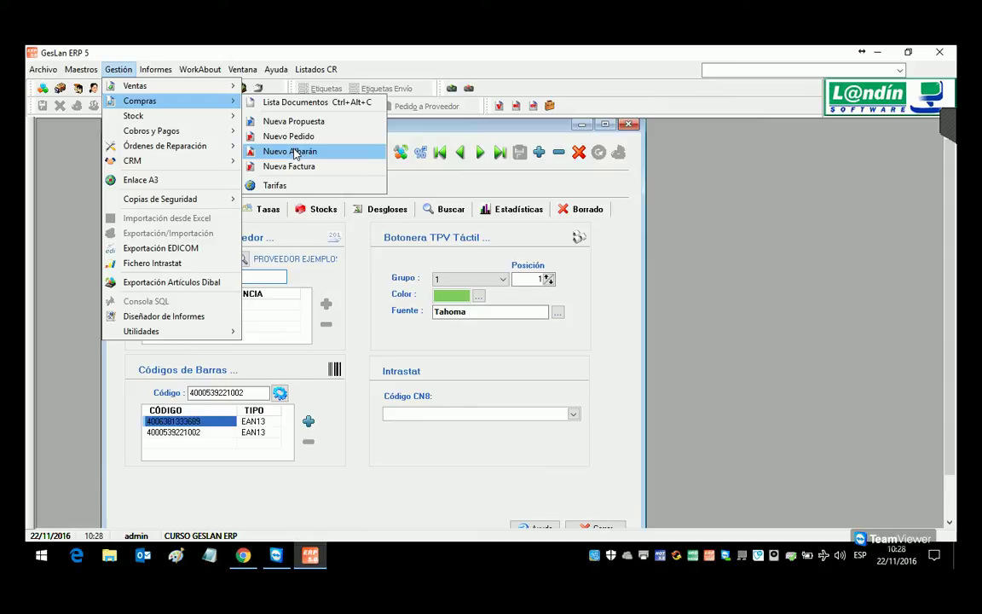
Step: Create a new purchase delivery note dated 21 November for supplier 2
click(295, 153)
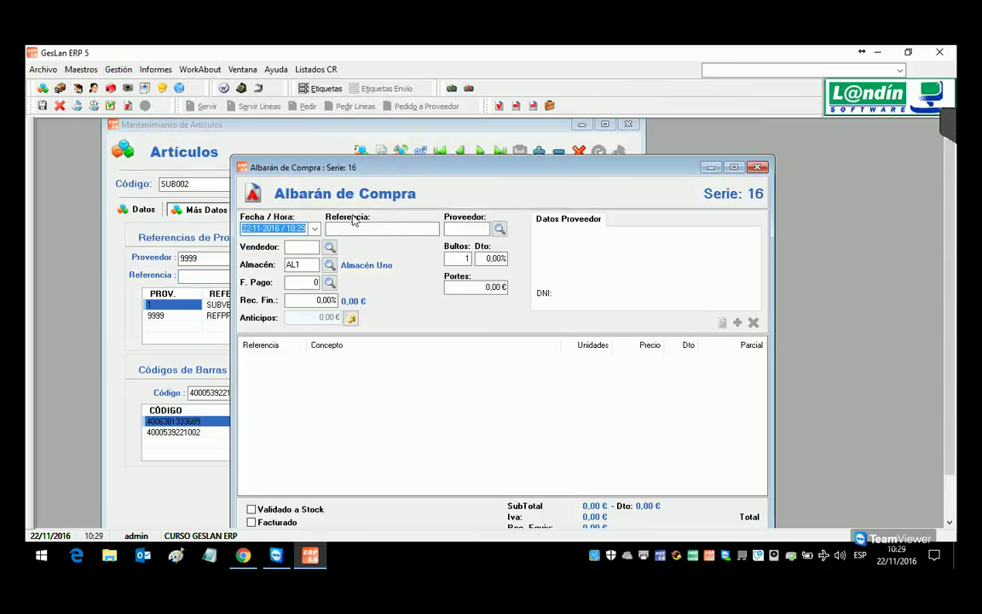
click(315, 229)
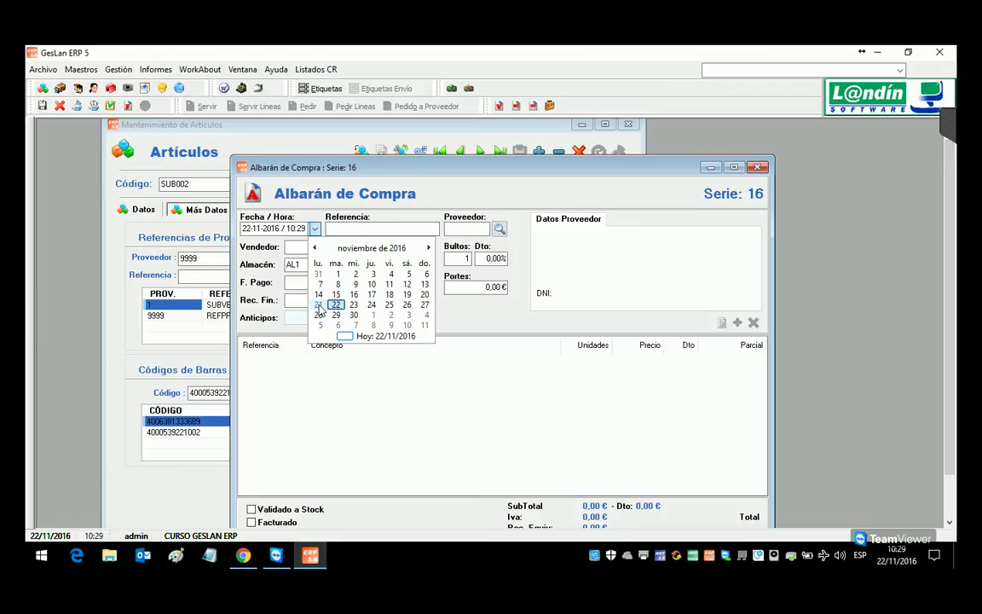
click(319, 307)
click(499, 229)
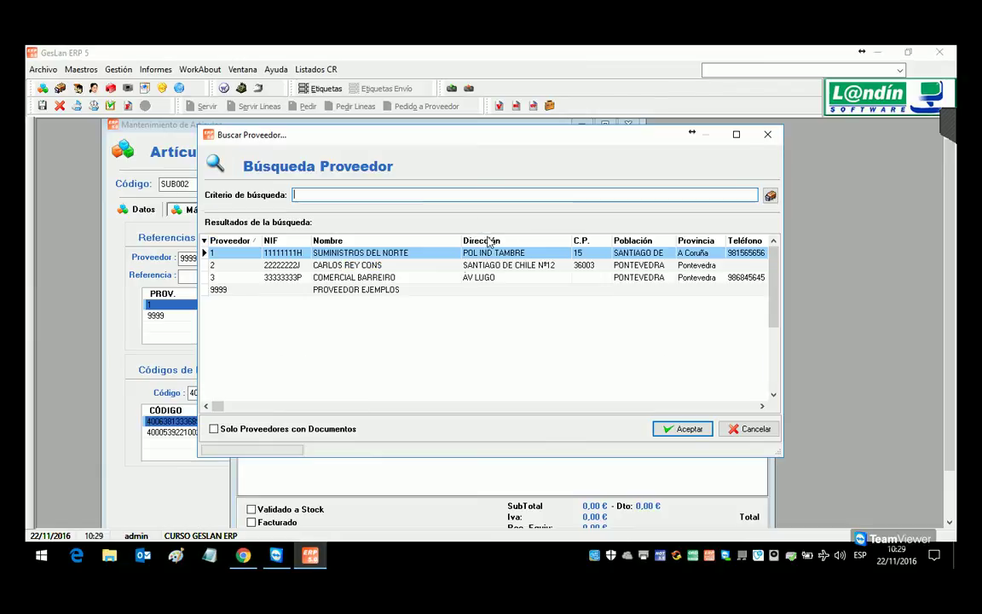
double_click(342, 266)
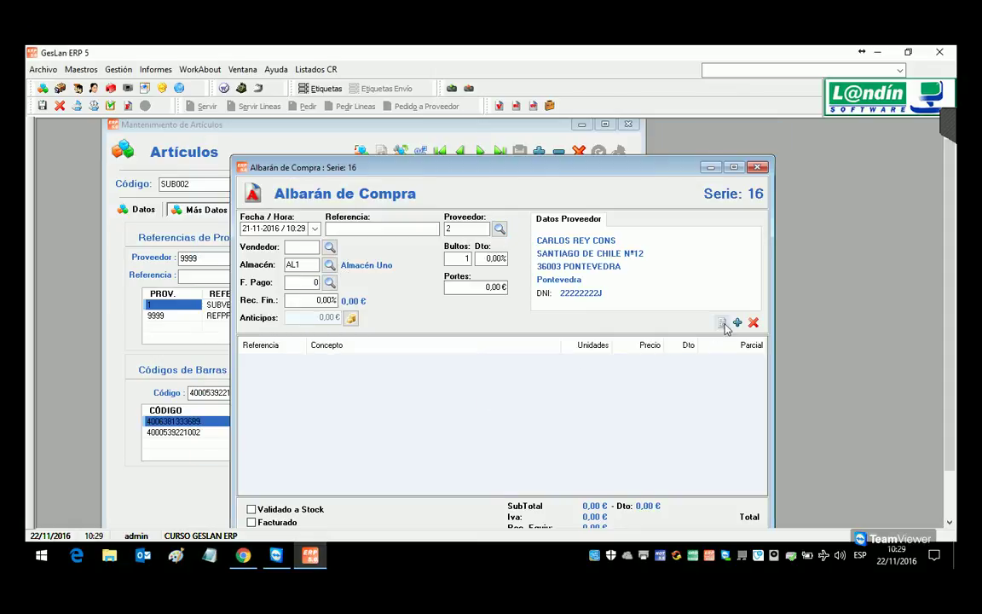
Step: Add a 50-unit SUB001 line, then start another line
click(738, 323)
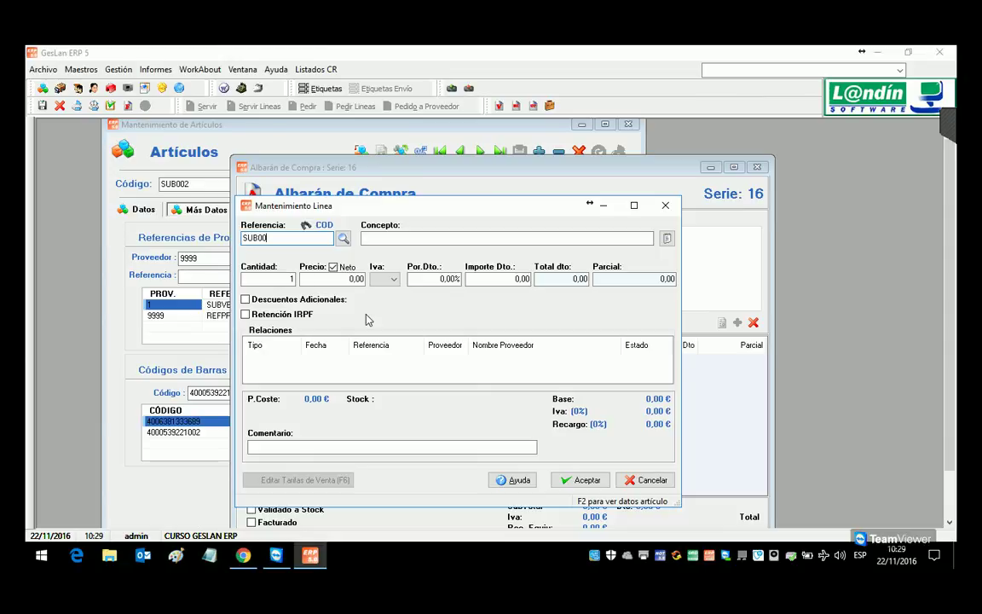
key(Return)
key(Return)
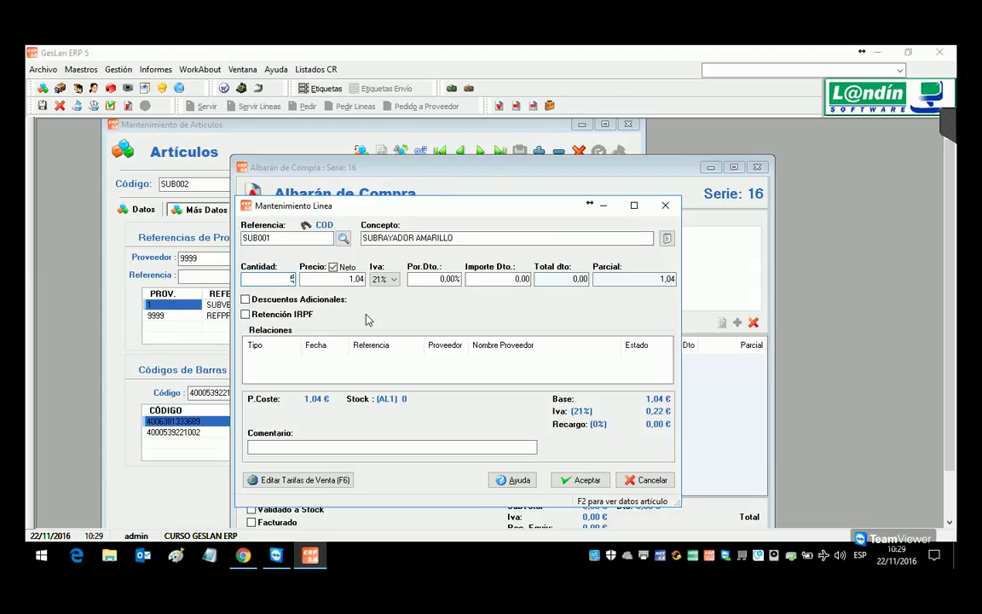
text(50)
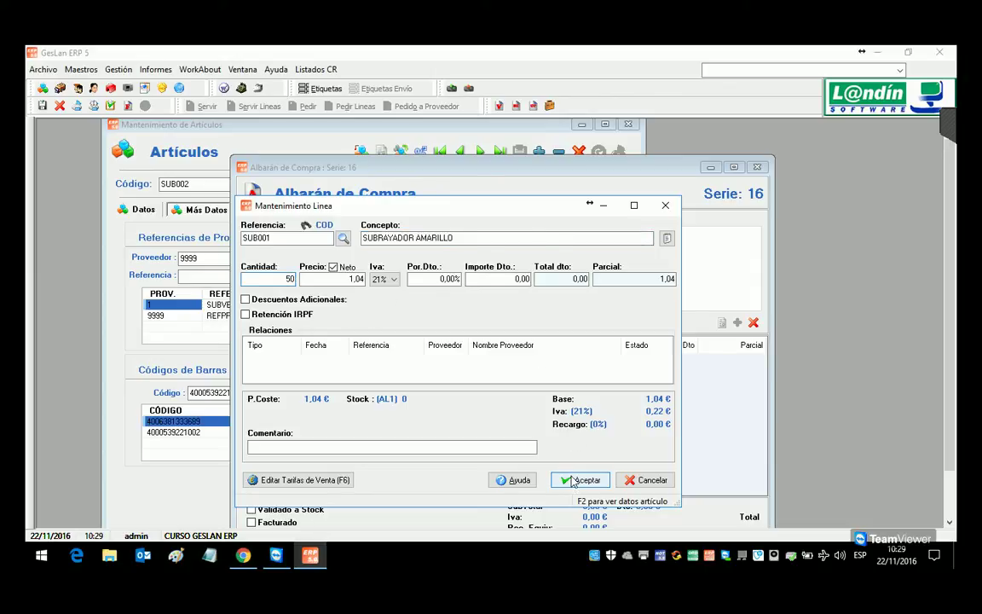
click(560, 479)
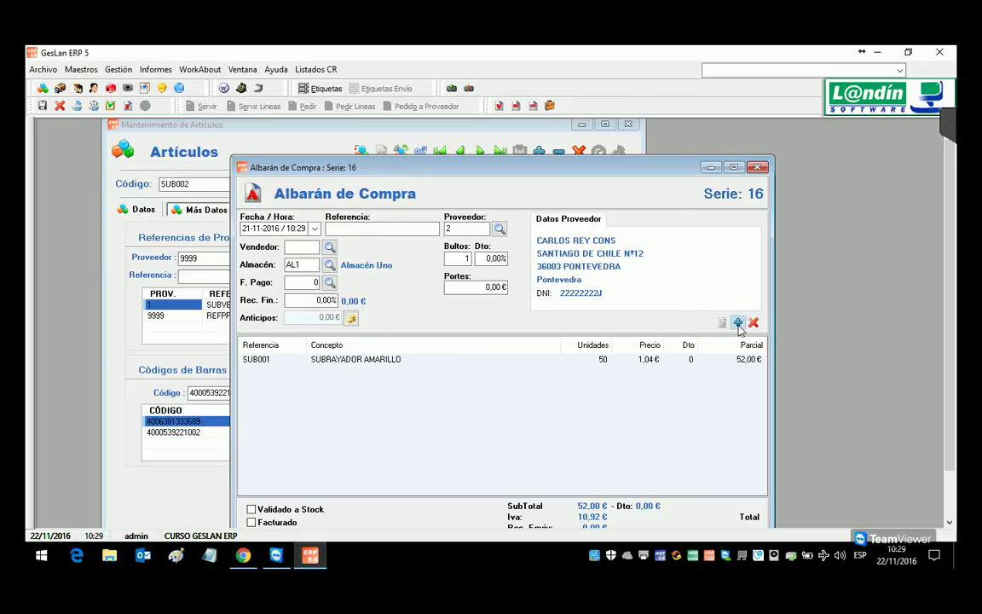
key(Insert)
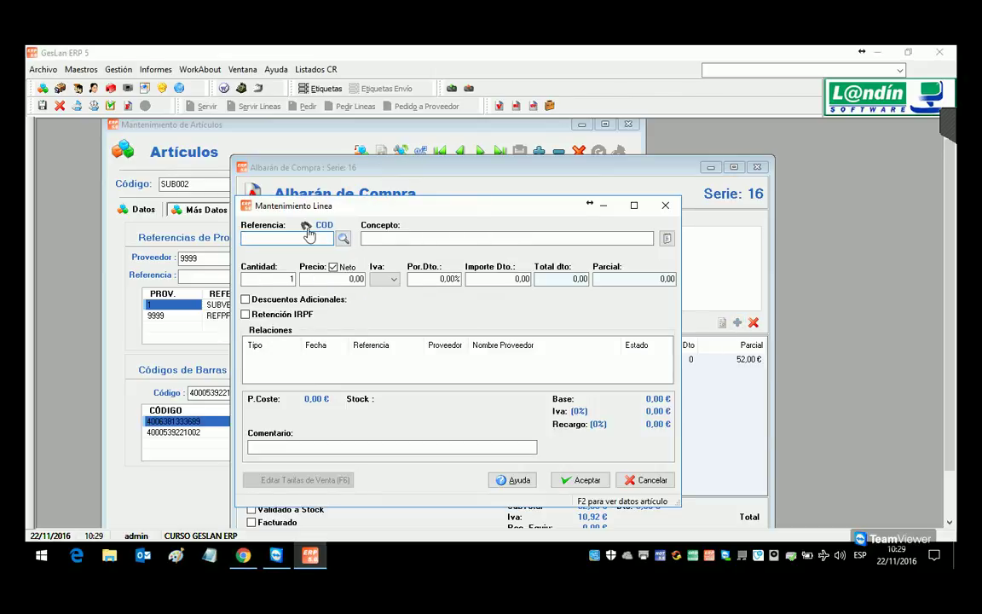
click(306, 225)
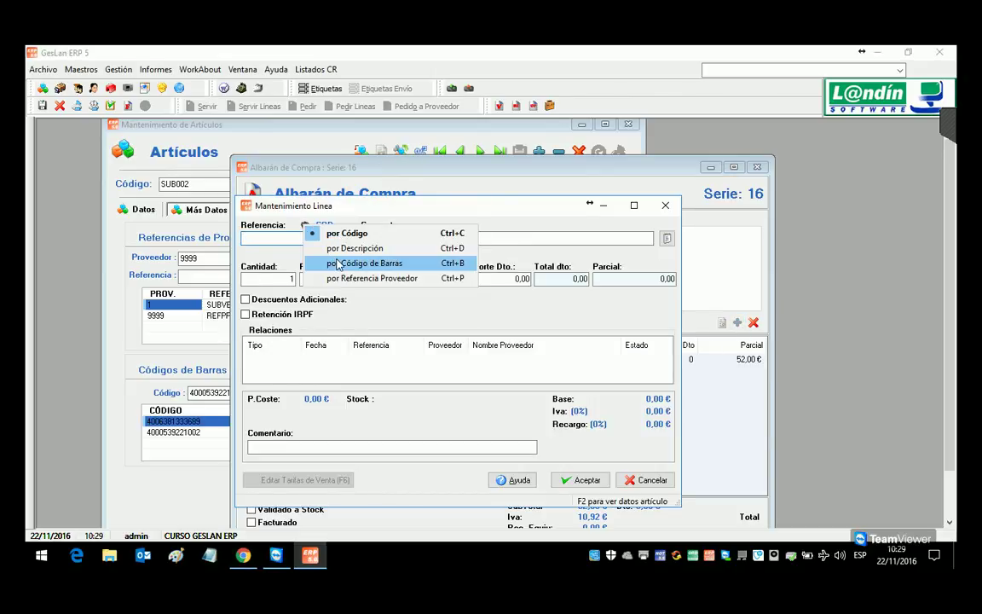
click(335, 263)
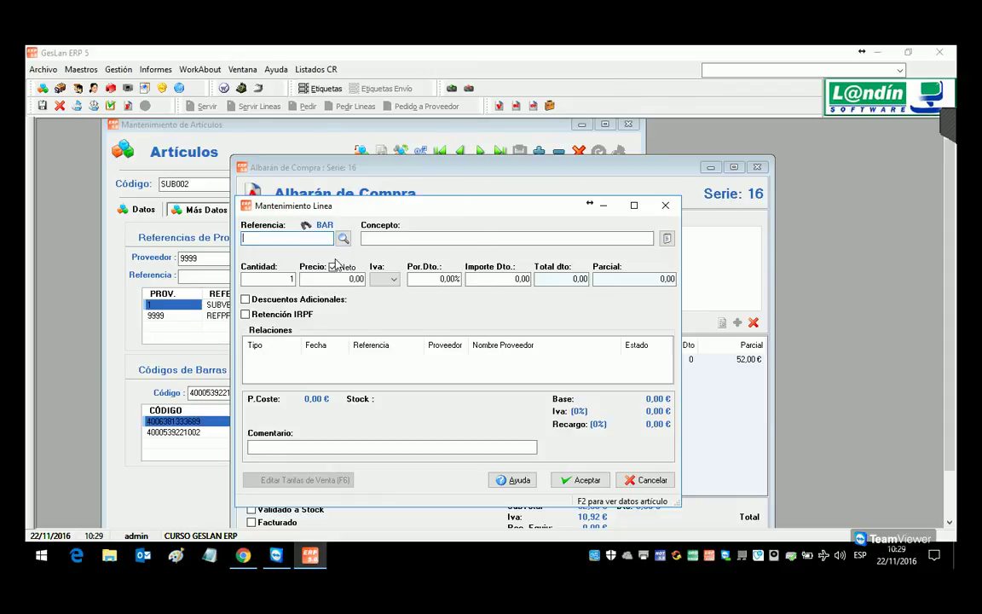
text(4006381333689)
key(Return)
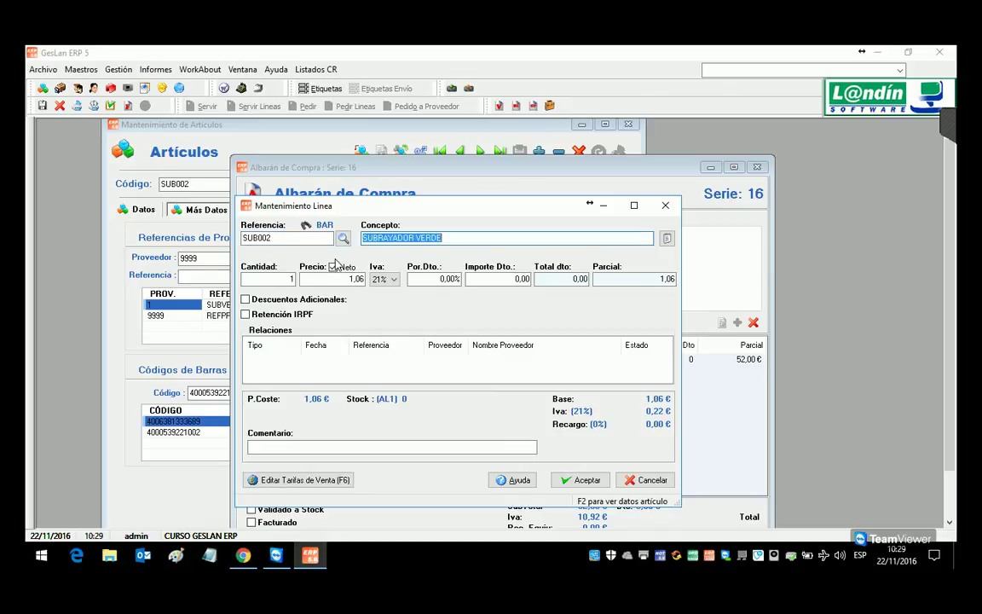
click(277, 278)
text(20)
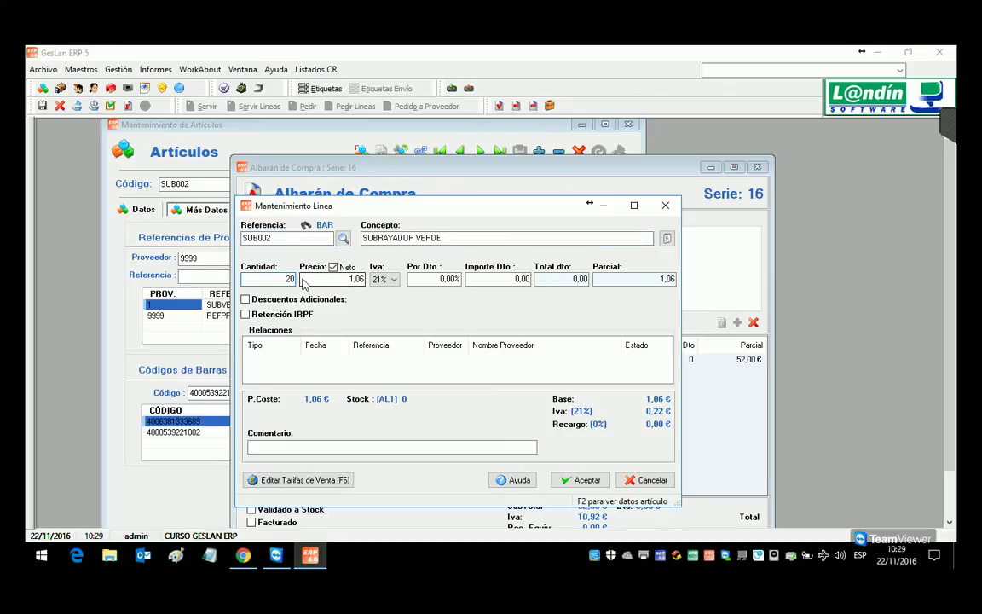
click(577, 480)
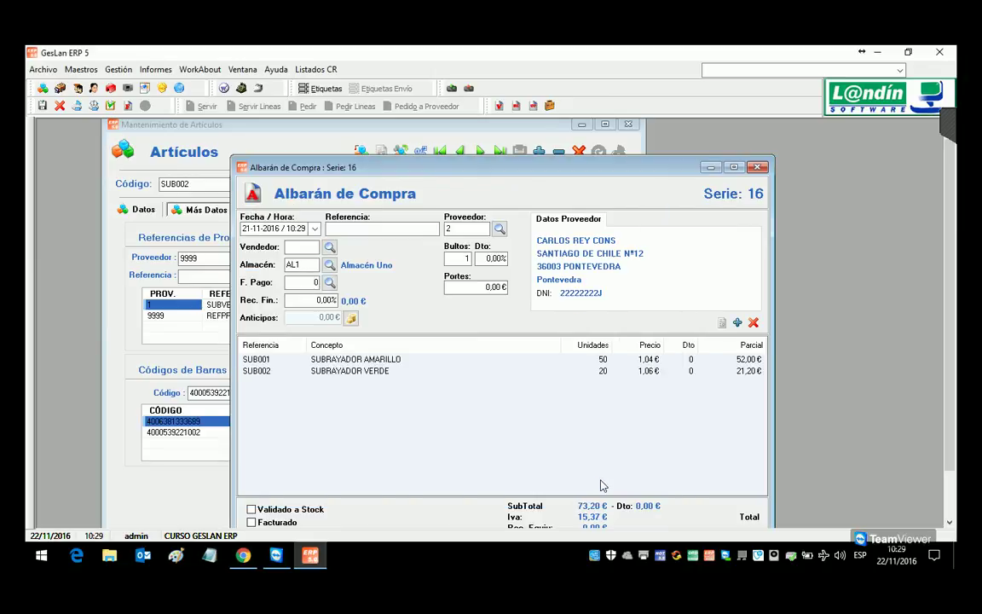
Step: Add a 20-unit SUB001 line looked up by supplier reference SUB001
click(737, 322)
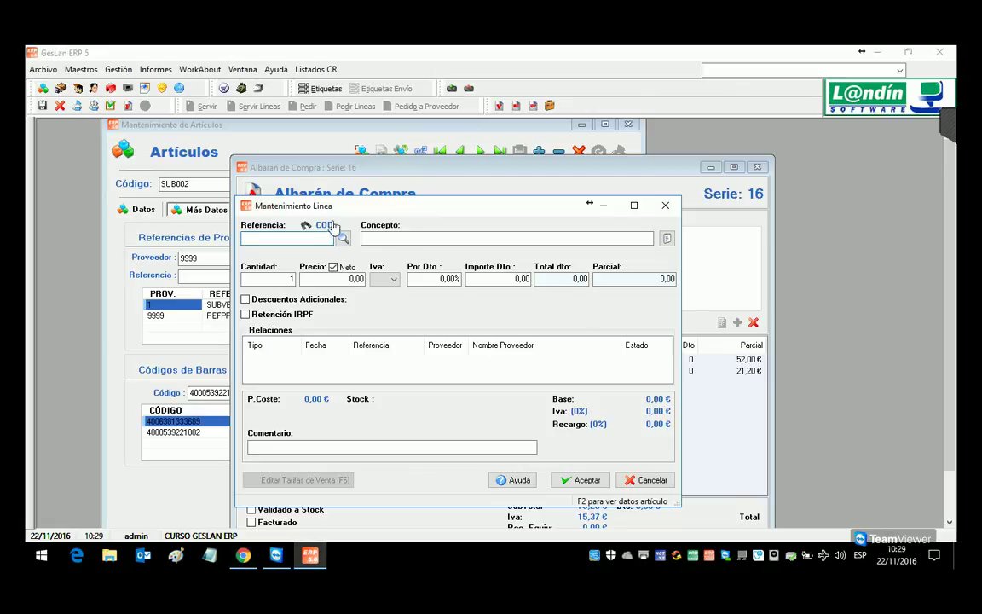
click(306, 226)
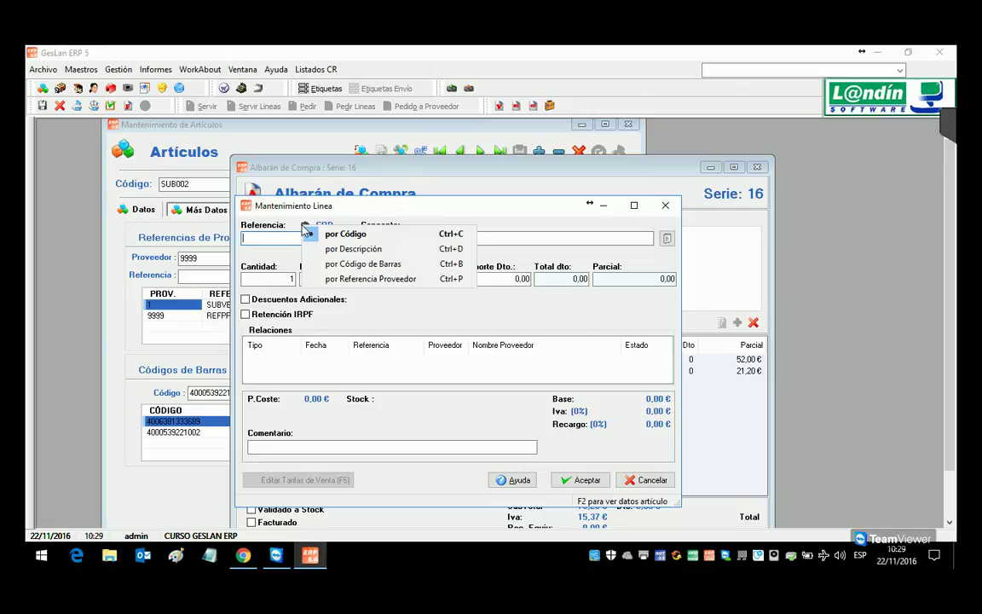
click(357, 279)
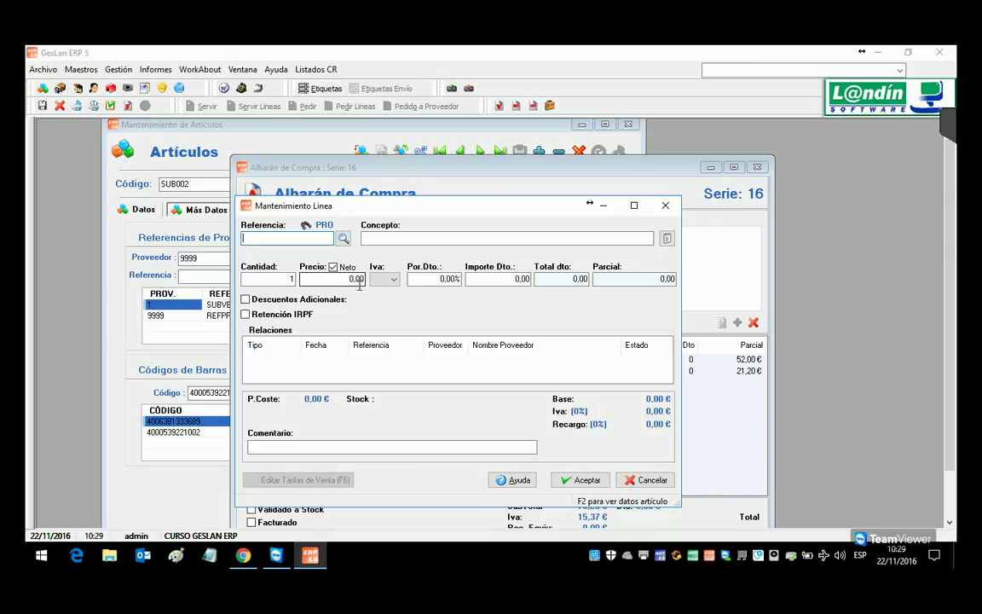
text(SUB001)
key(Return)
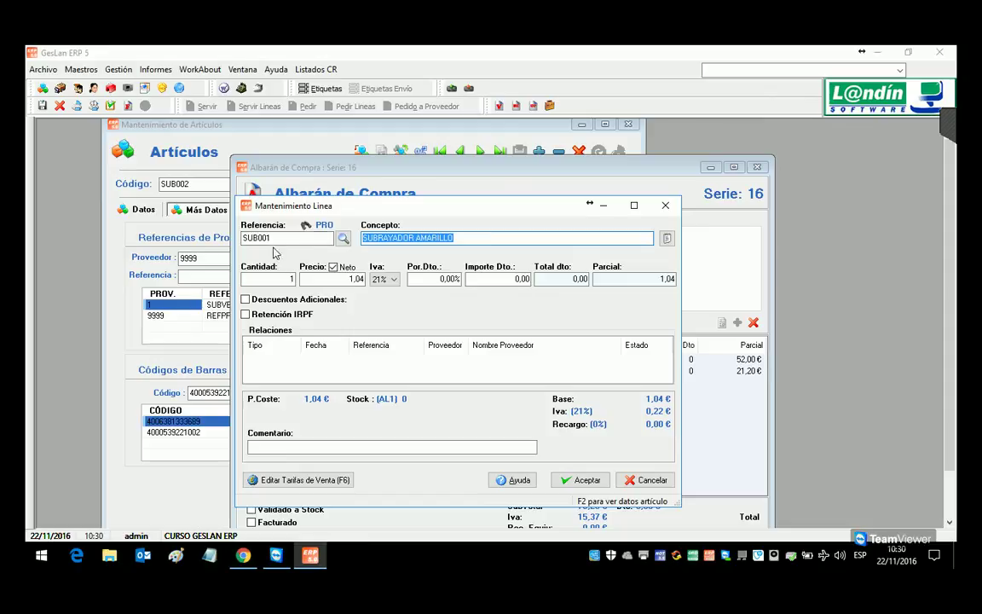
click(282, 281)
key(BackSpace)
text(20)
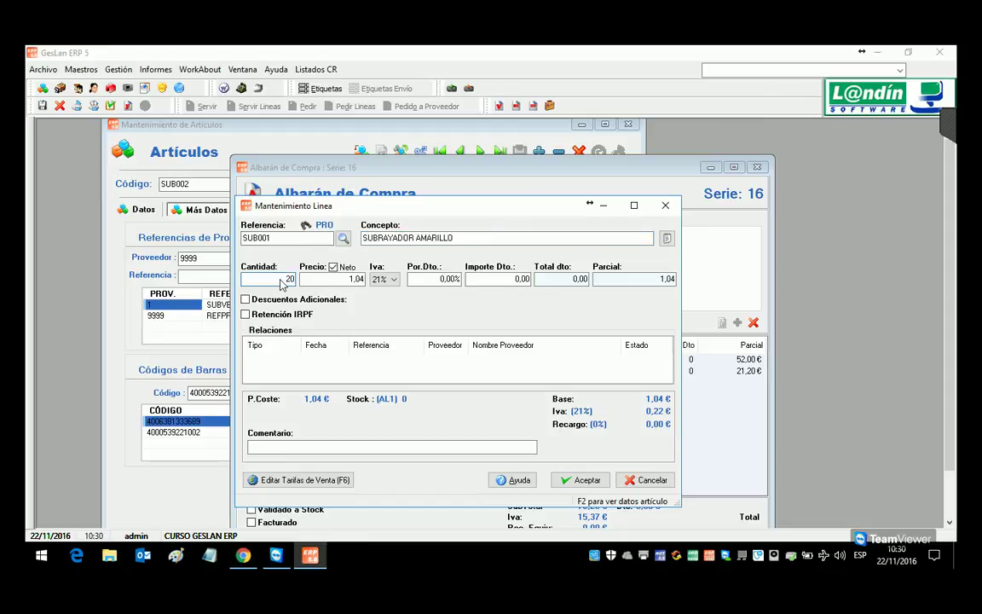
click(580, 479)
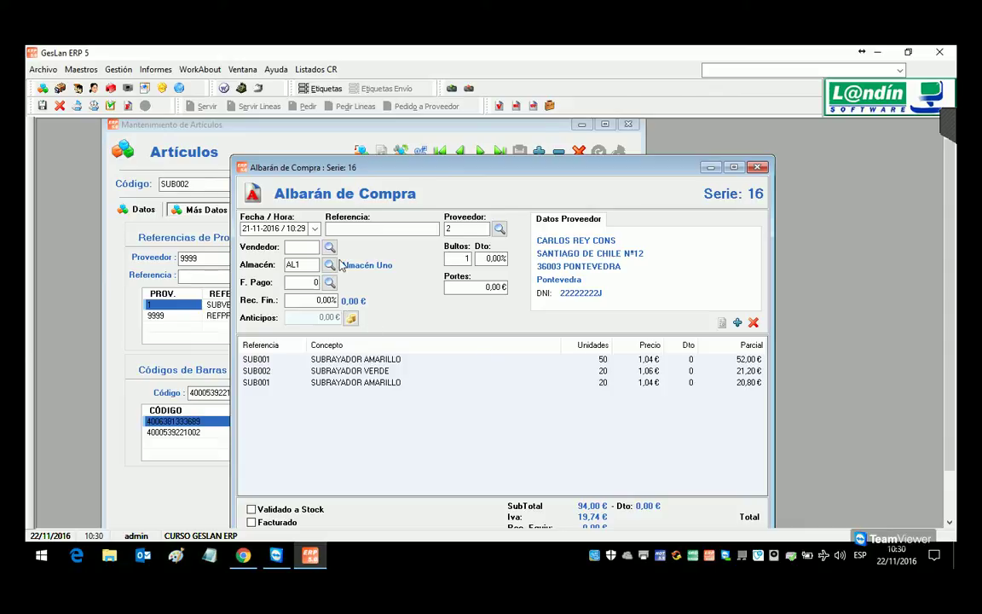
Step: Reposition the window and save the three-line purchase delivery note, totalling 113,74 €
drag(293, 171, 275, 156)
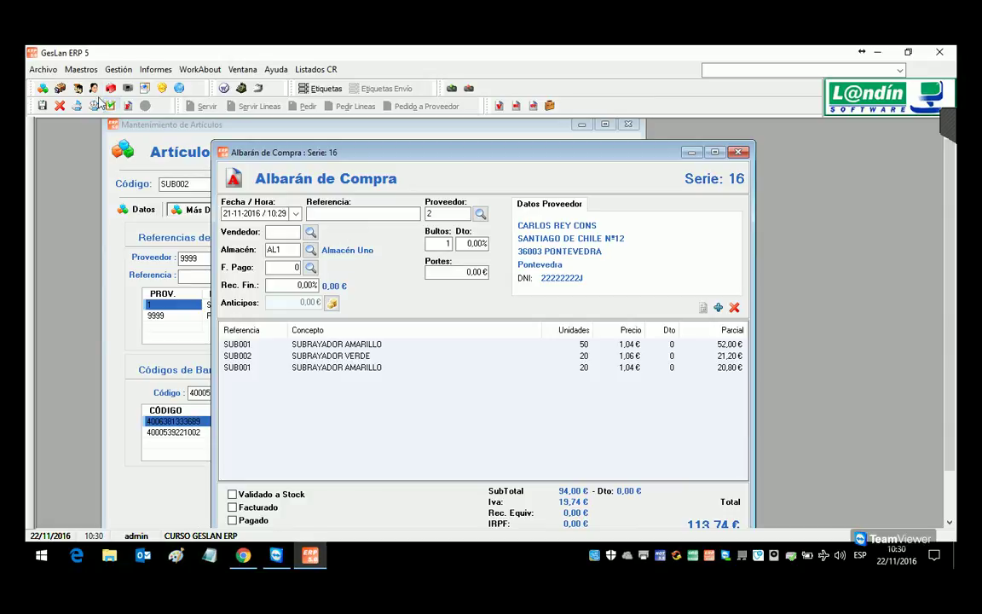
drag(317, 150, 271, 137)
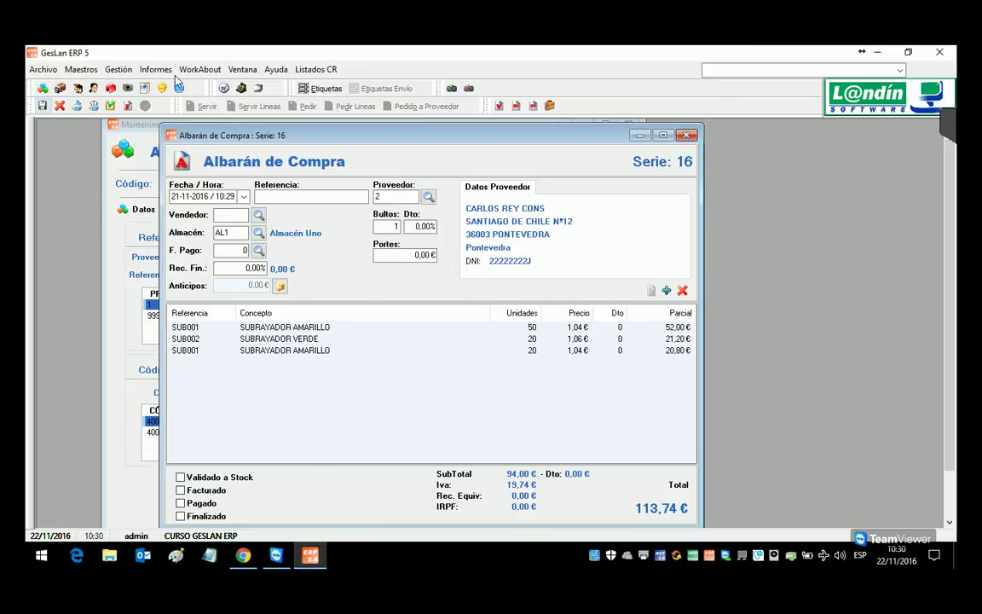
click(118, 69)
mouse_move(142, 104)
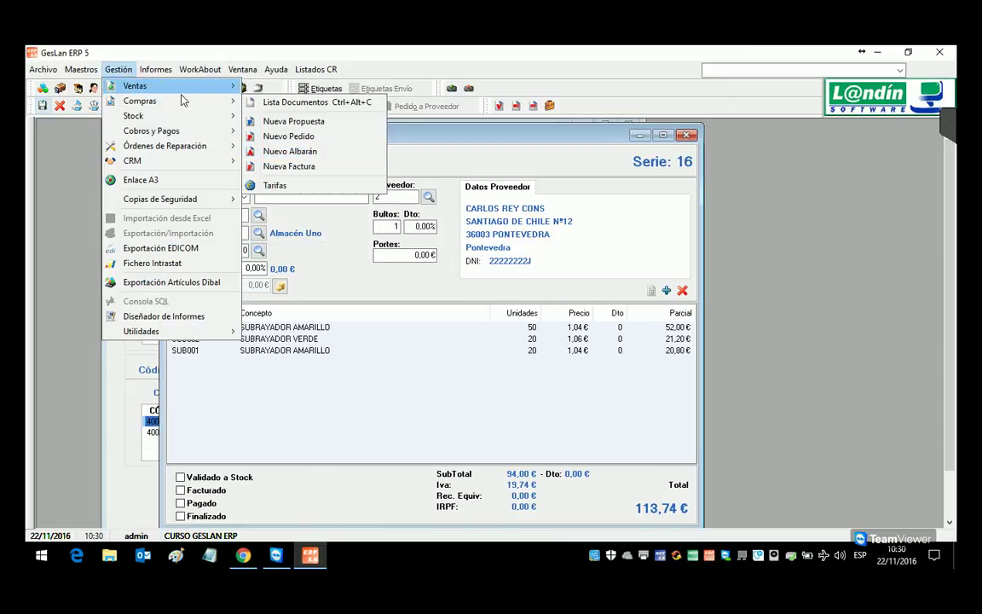
mouse_move(185, 115)
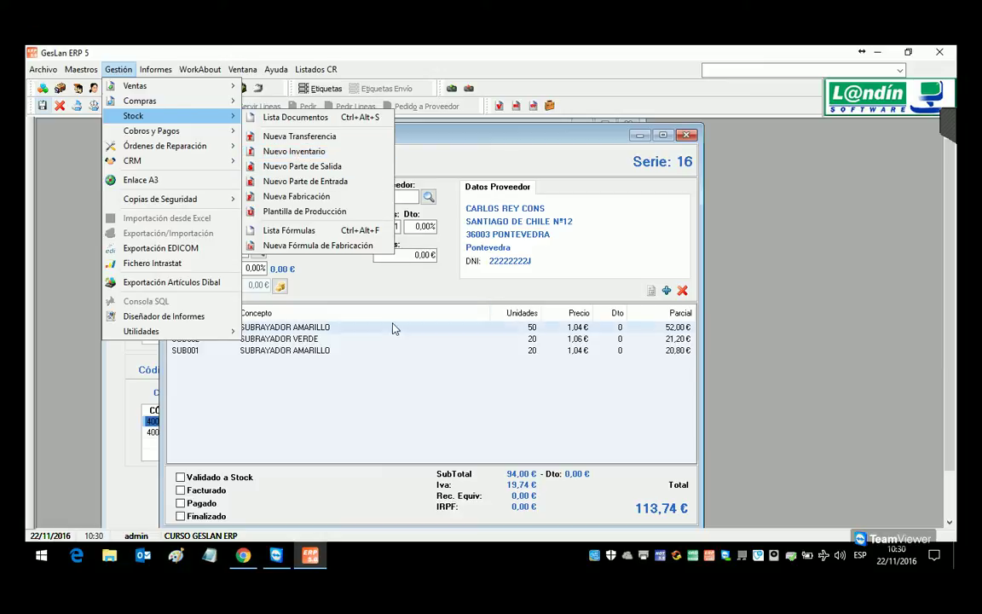
click(385, 294)
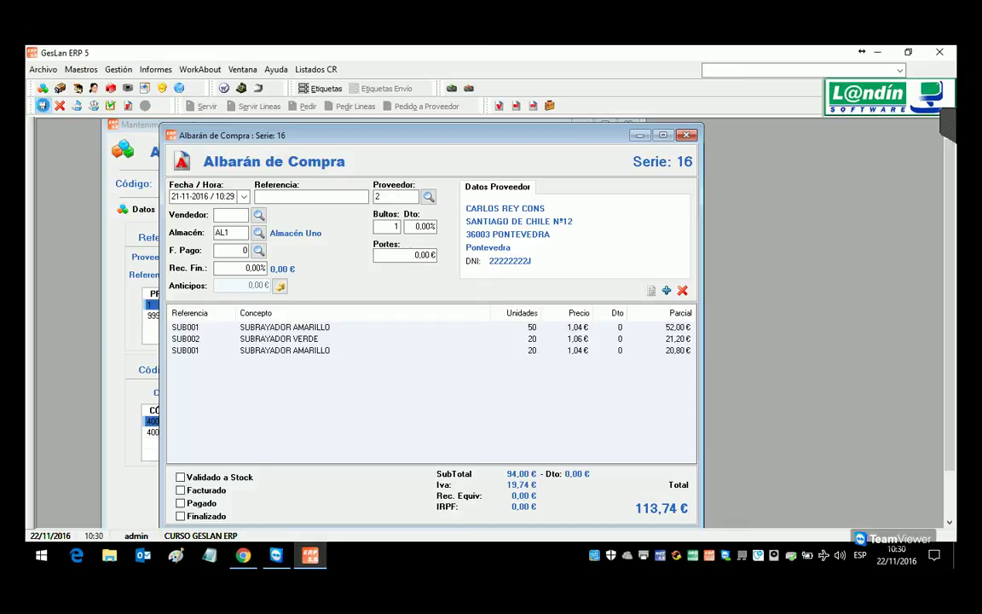
click(42, 107)
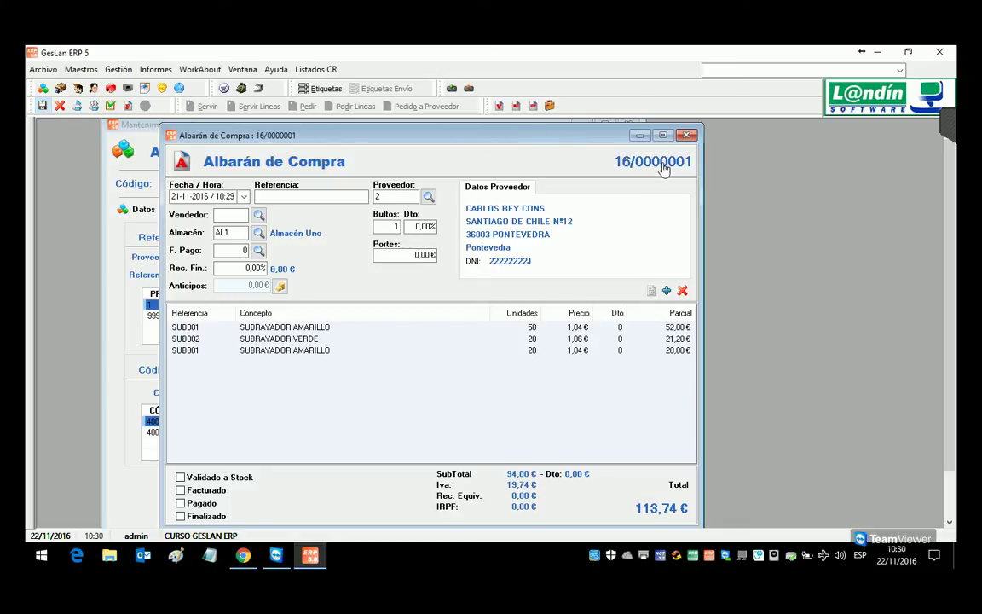
Step: Check SUB002's Stocks tab and refresh it, confirming AL1 stock is 0
click(136, 164)
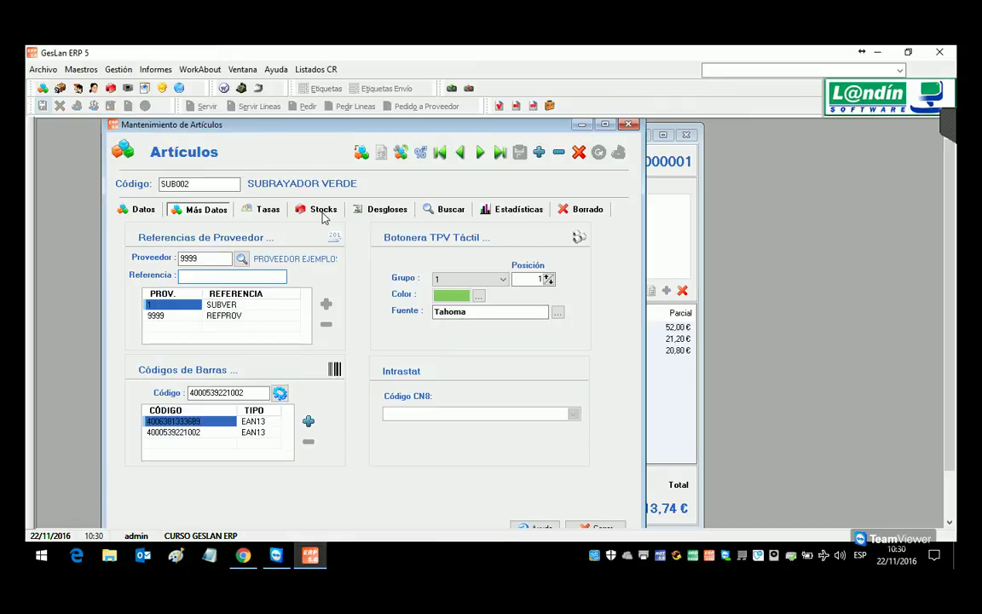
click(322, 210)
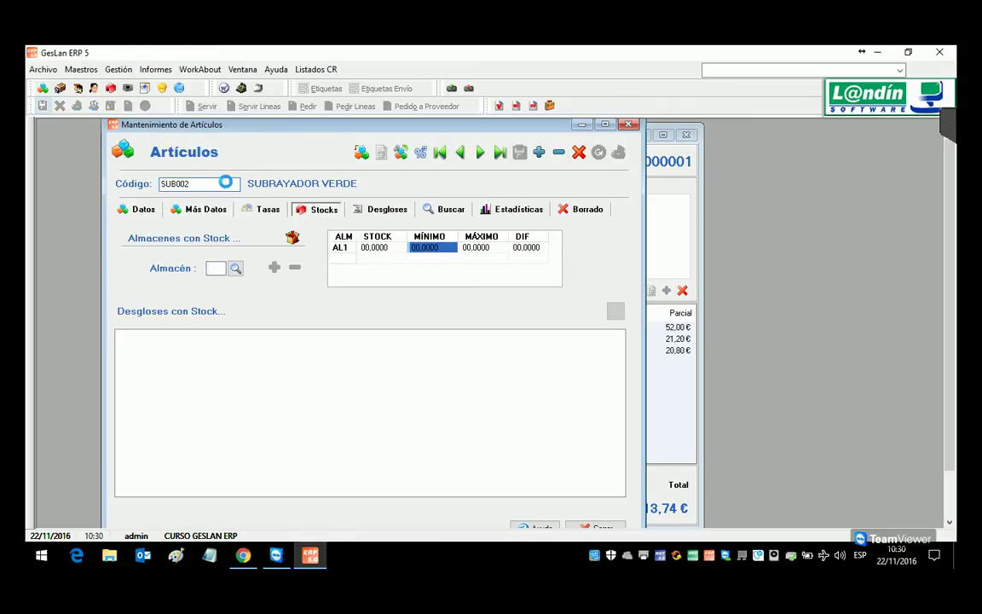
click(227, 182)
key(Return)
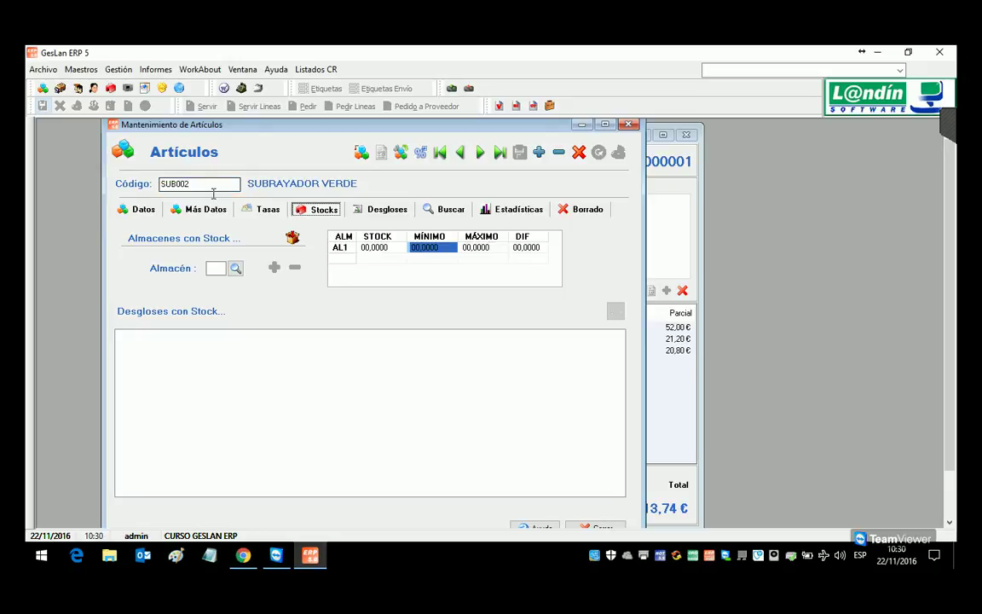
Step: Save and close the purchase delivery note
click(678, 211)
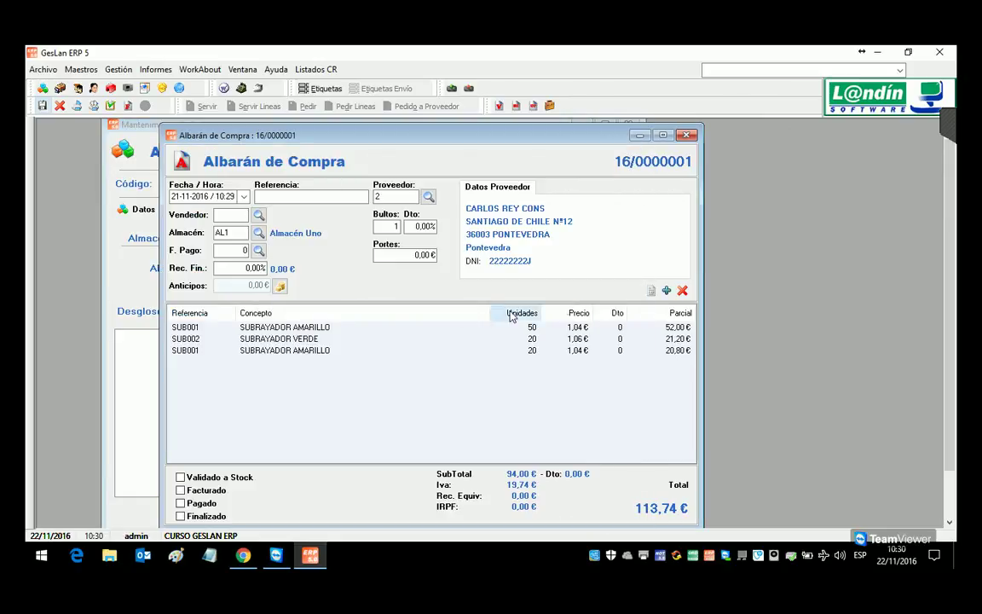
click(43, 105)
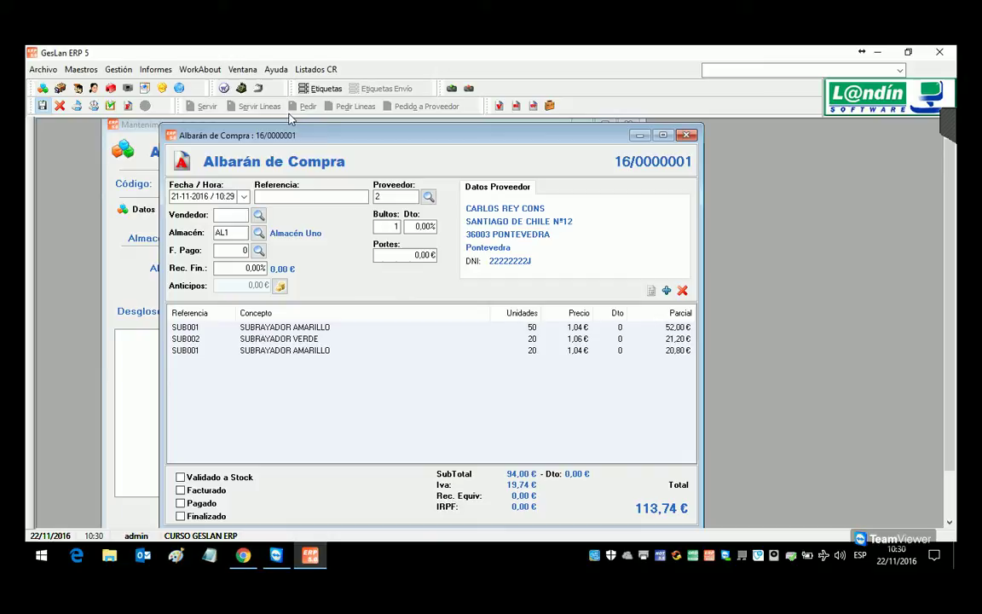
click(119, 69)
Step: From Lista Documentos, tick Validado a Stock on note 16/0000001, save, and close both windows
mouse_move(215, 101)
click(260, 103)
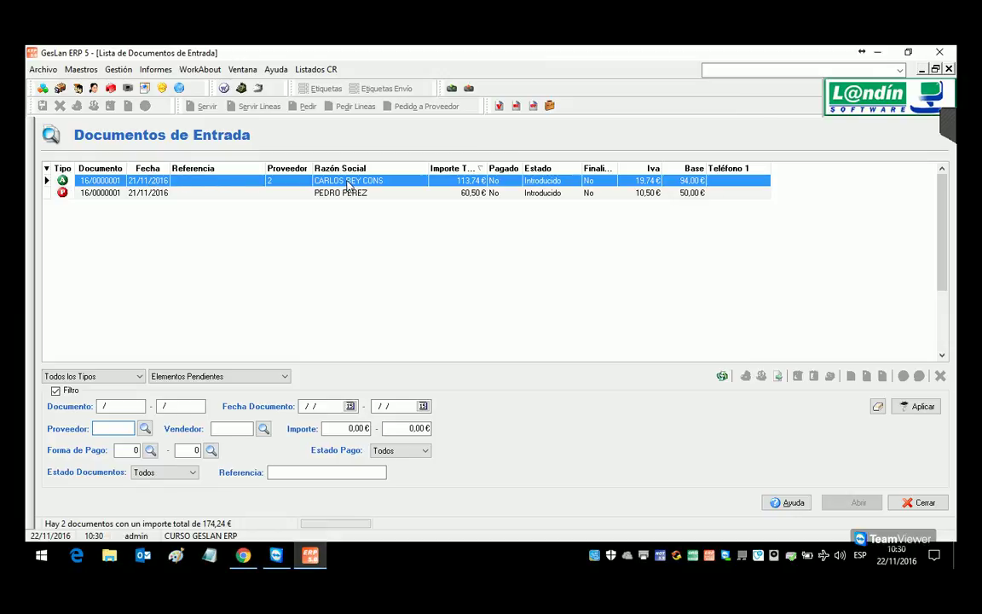
double_click(341, 182)
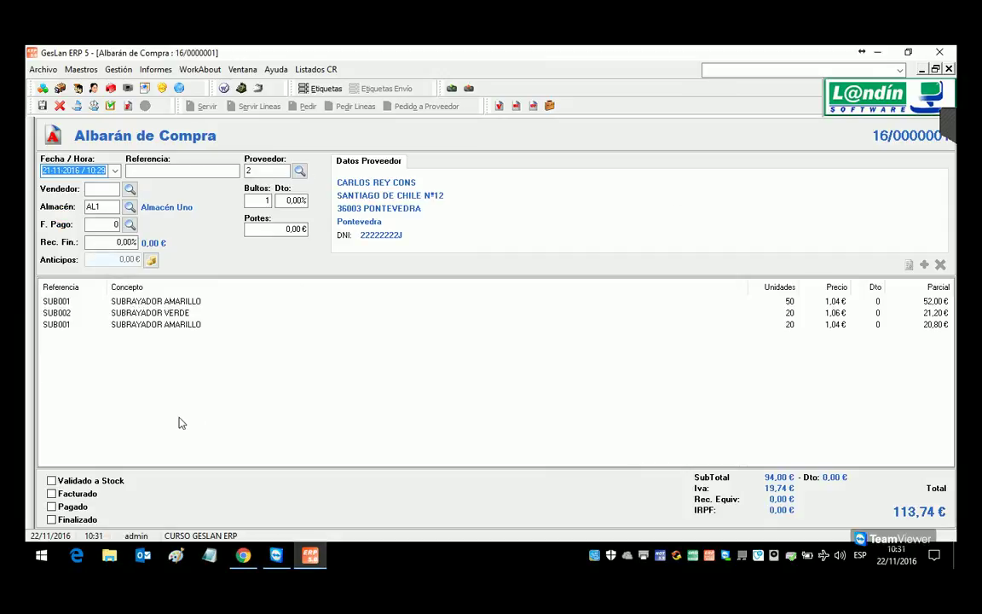
click(111, 106)
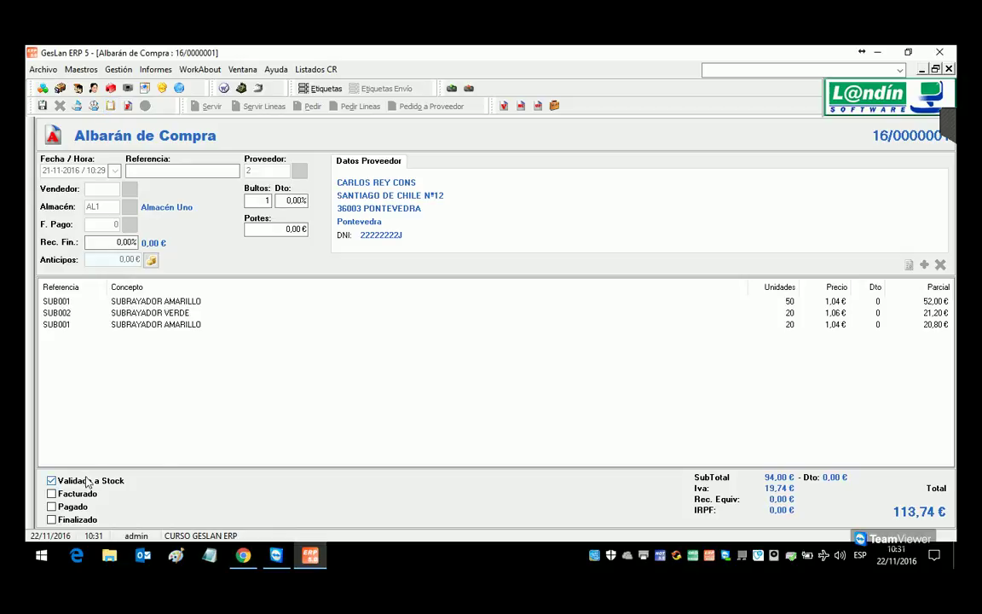
click(110, 107)
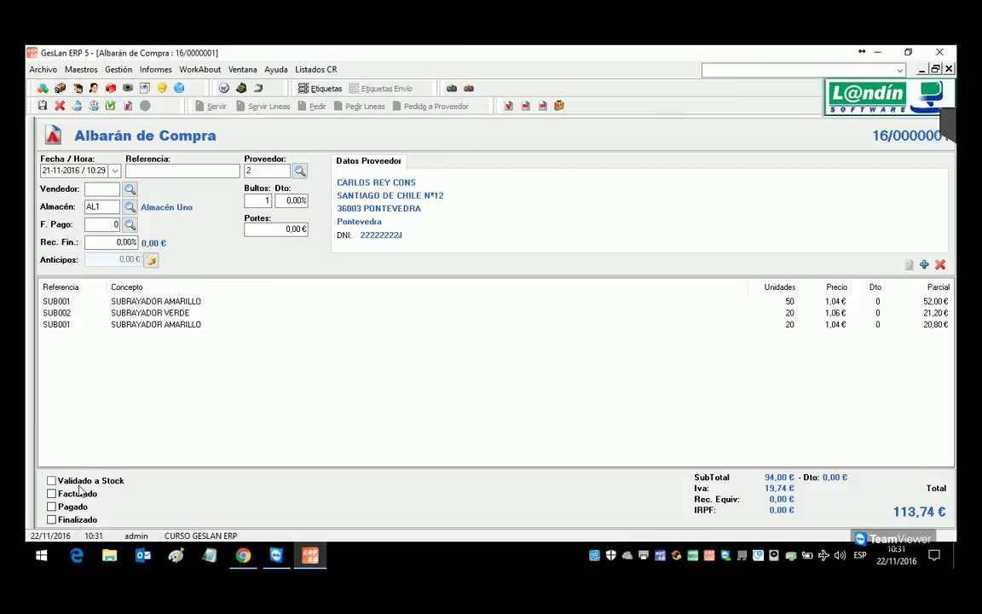
click(52, 481)
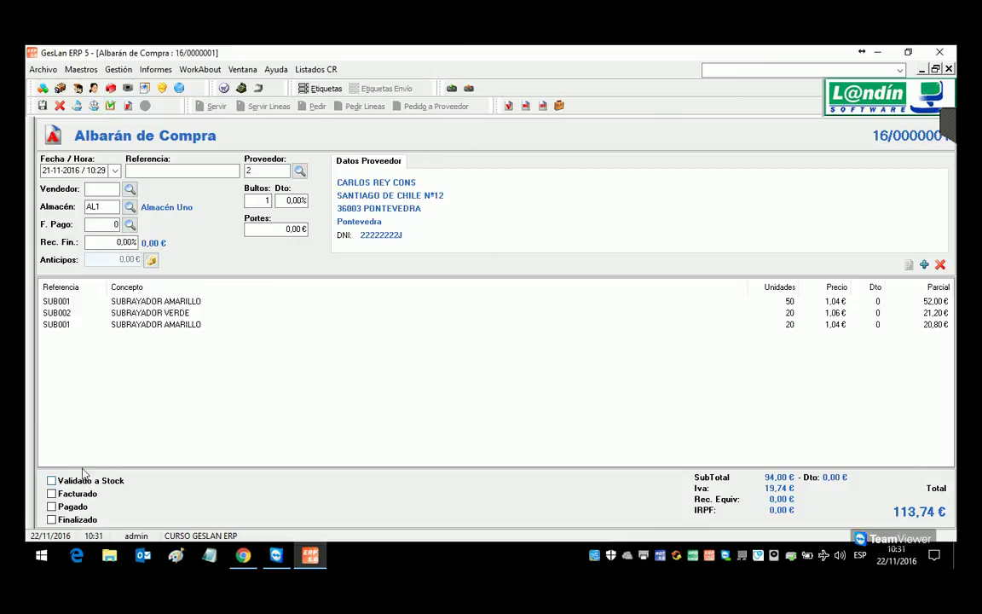
click(110, 106)
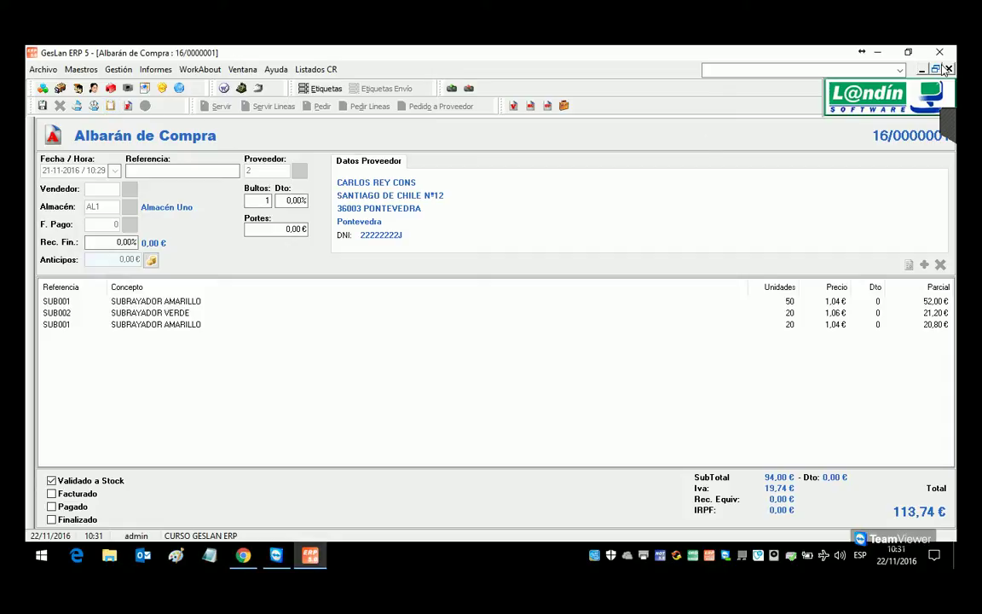
key(Escape)
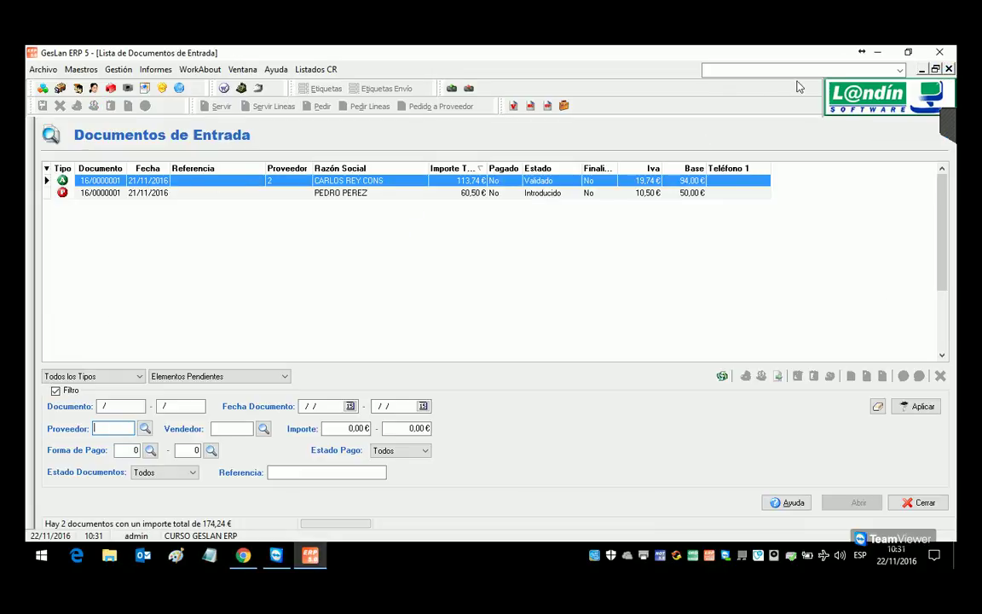
key(Escape)
Step: Reload SUB002 to confirm its 20 units in AL1, then show its general data
click(145, 171)
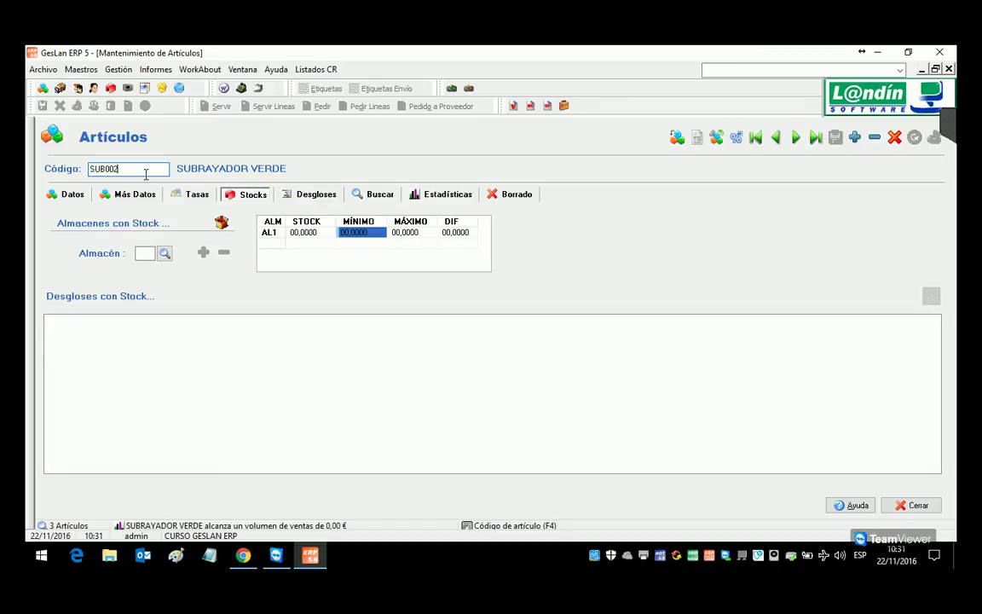
key(Return)
click(77, 195)
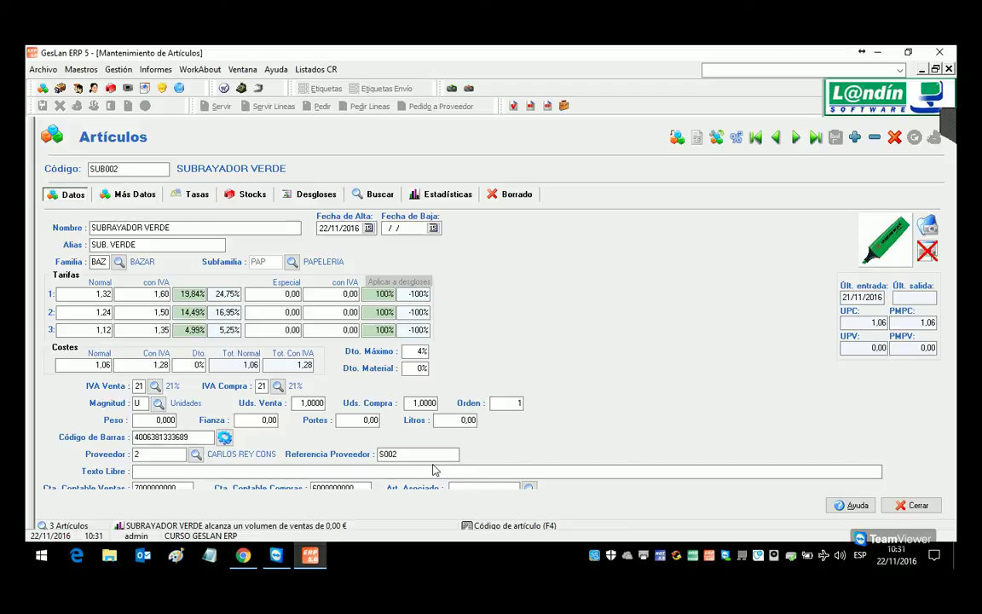
Step: Change the article code to SUB001 to load SUBRAYADOR AMARILLO
click(130, 169)
drag(128, 168, 120, 170)
text(1)
key(Return)
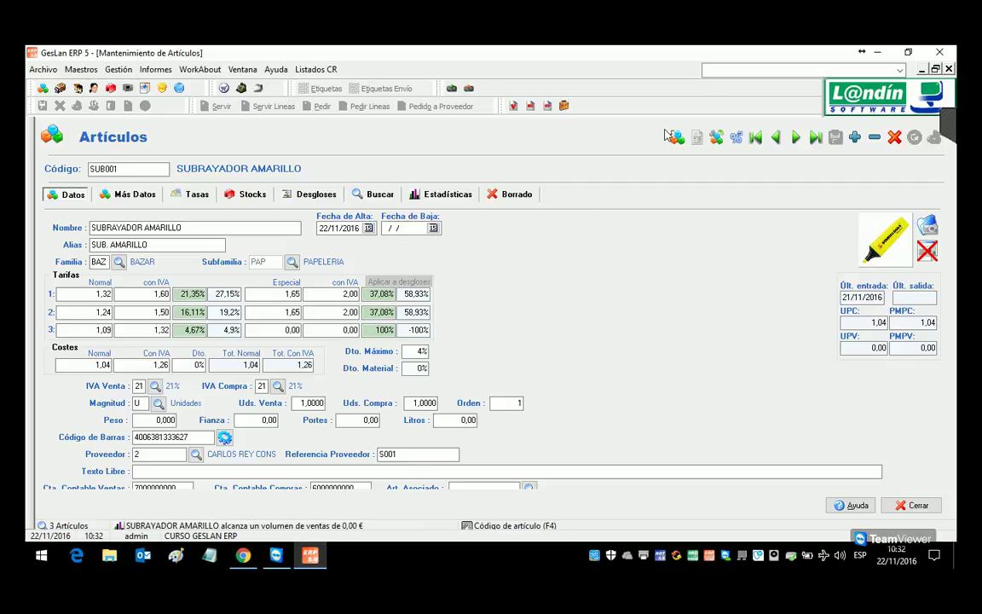
Step: Duplicate SUB001 as new article SUB005 named SUBRAYADOR AZUL
click(718, 139)
click(447, 271)
double_click(162, 227)
text(A)
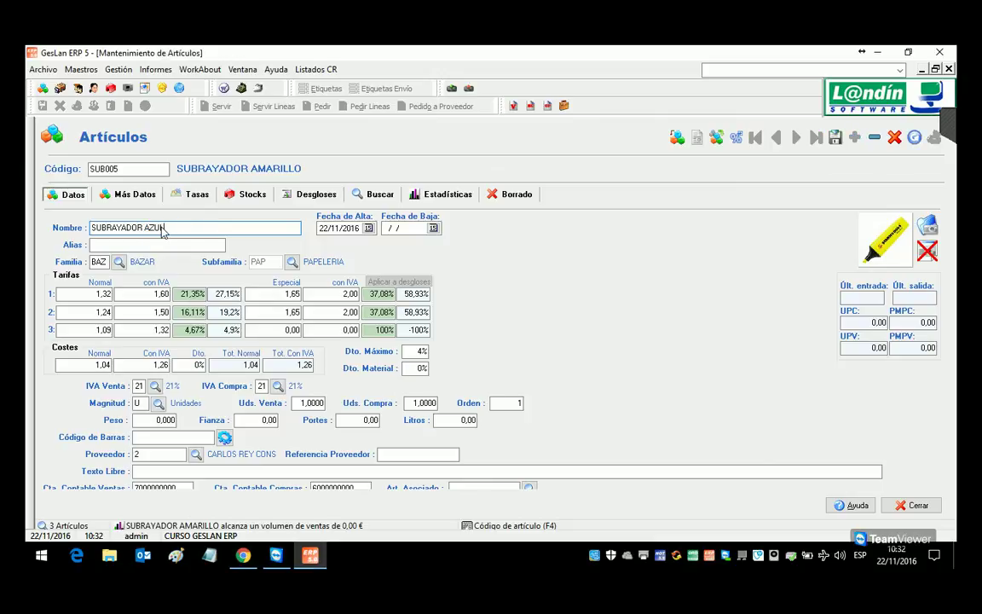
key(Tab)
Step: Set SUBRAYADOR AZUL.jpg as the article's picture
click(927, 225)
click(529, 367)
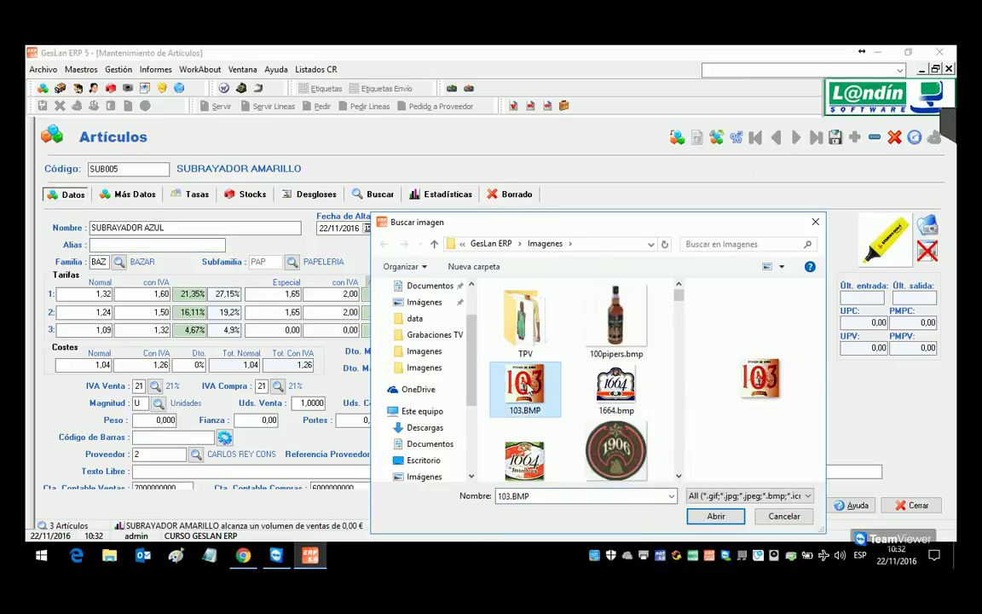
text(su)
double_click(596, 317)
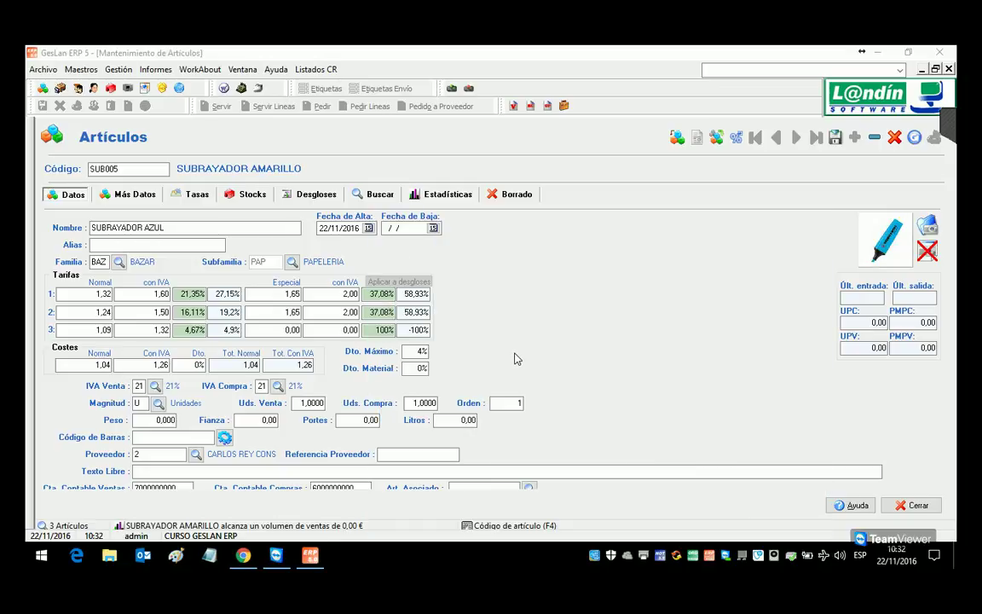
click(159, 422)
click(165, 439)
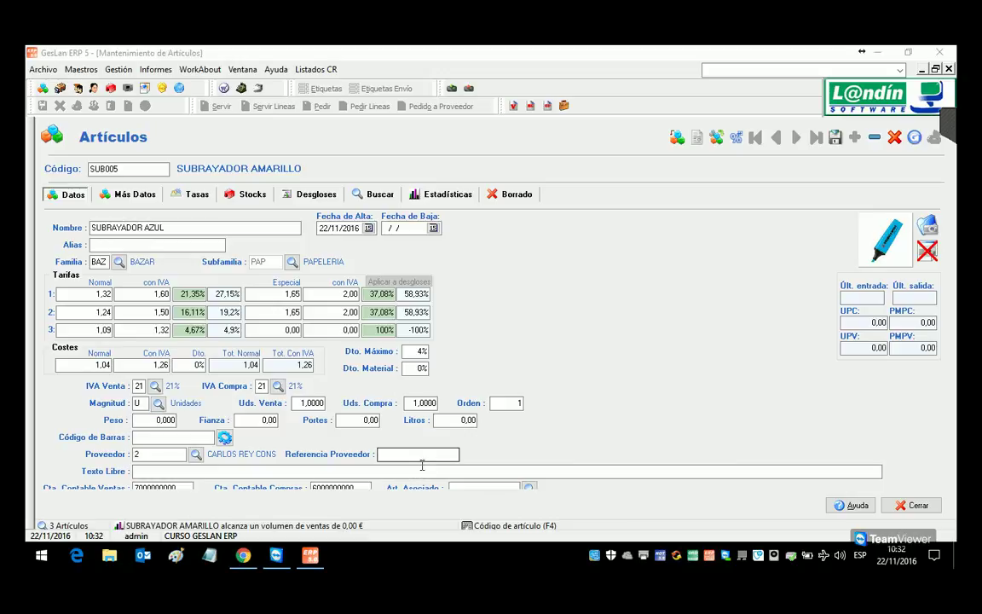
click(421, 460)
click(183, 438)
click(165, 457)
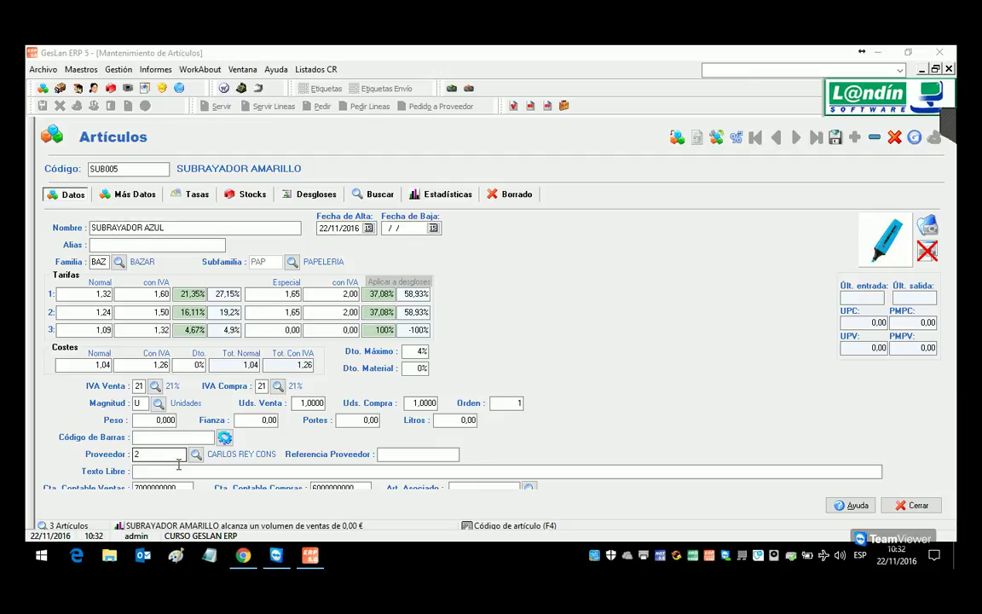
click(411, 458)
click(162, 437)
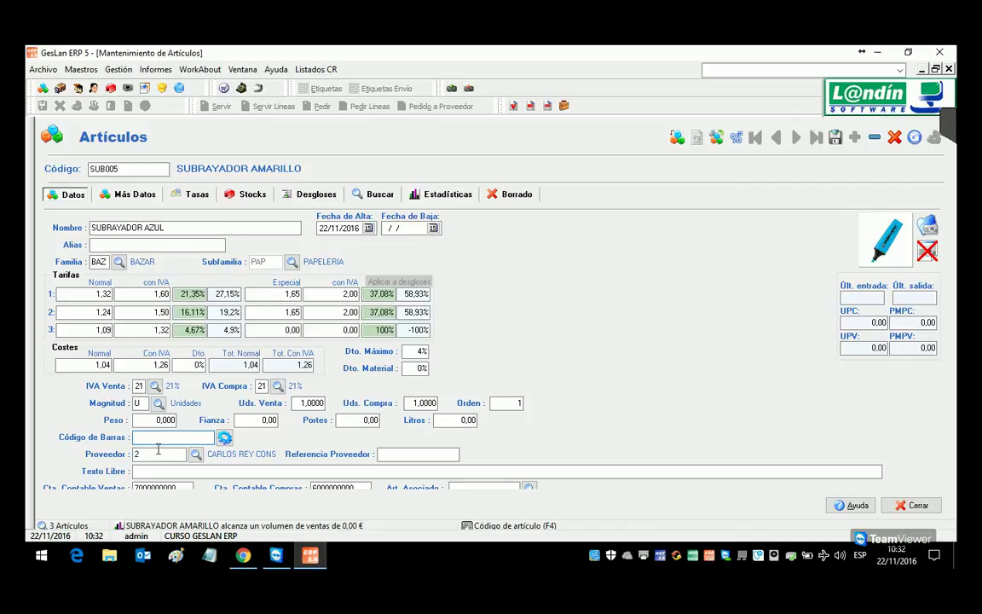
text(8410782117117)
key(Return)
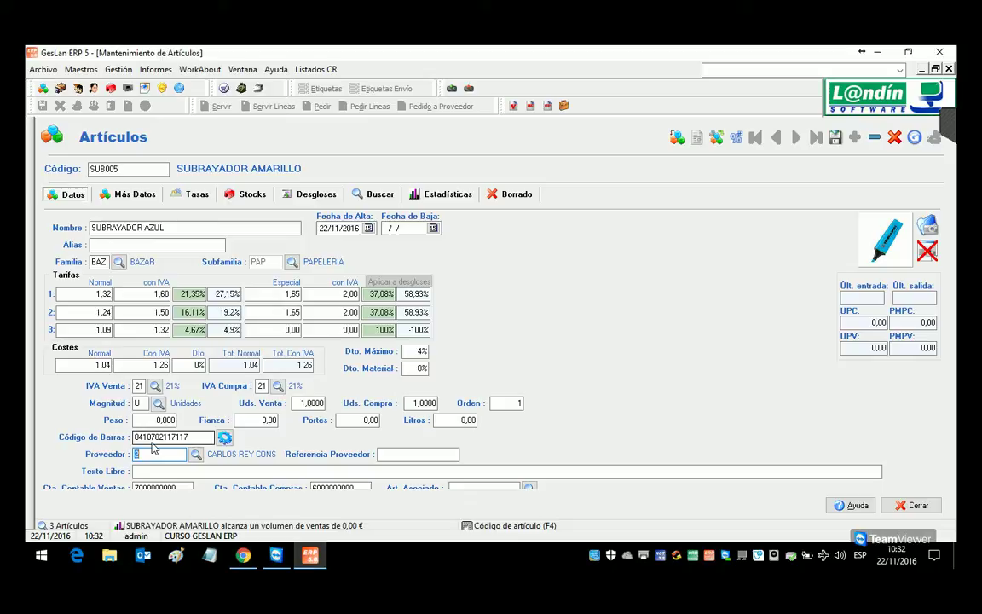
key(Return)
text(S005)
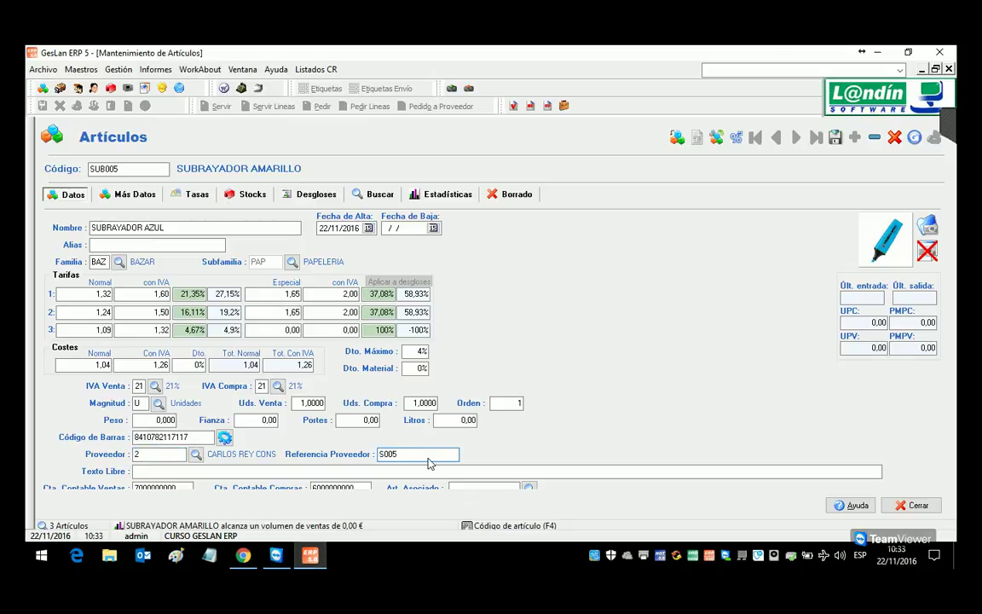
Step: Save SUB005, check the Más Datos tab, and return to Datos
click(835, 136)
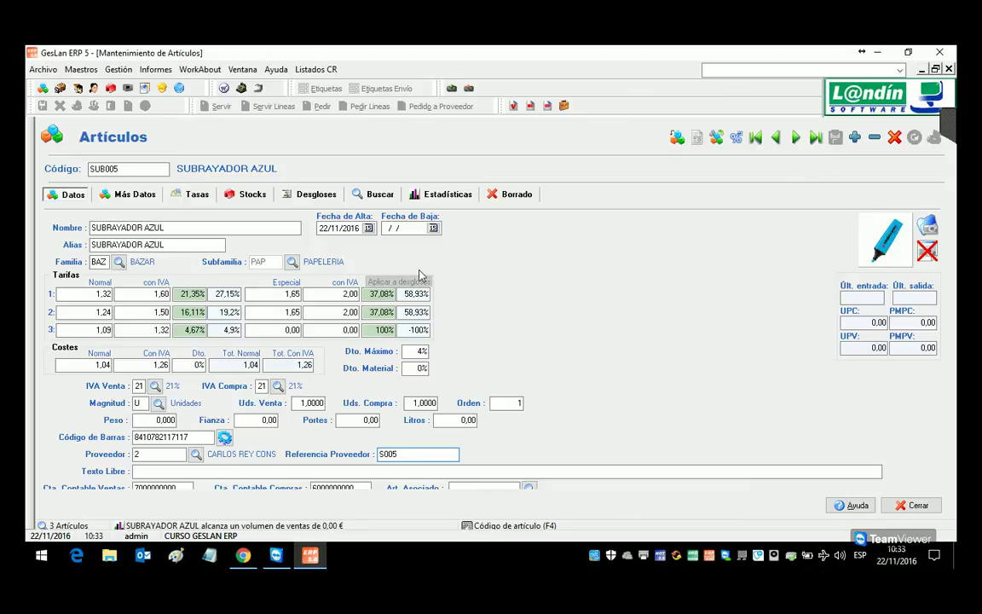
click(132, 195)
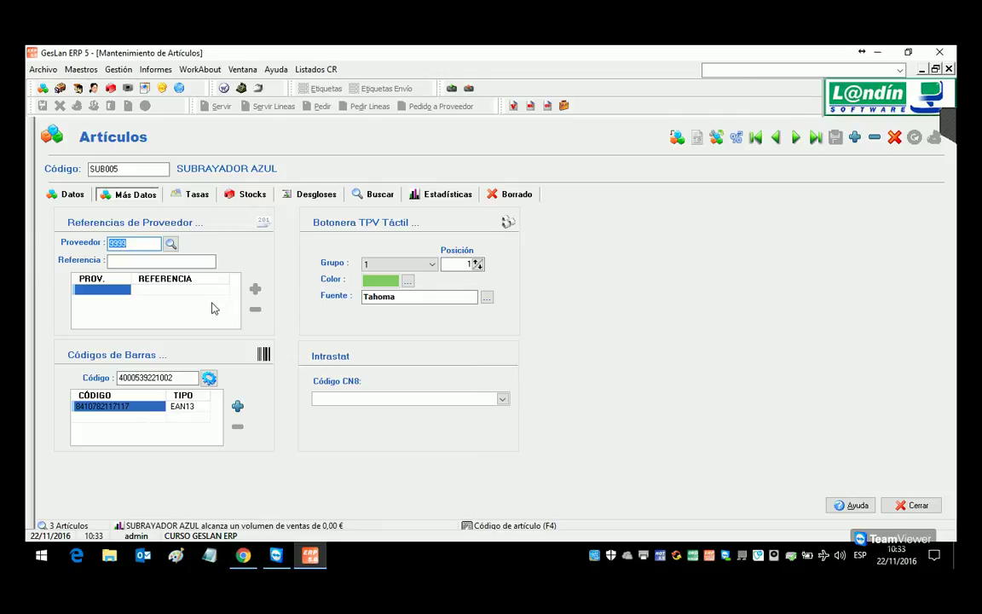
click(72, 194)
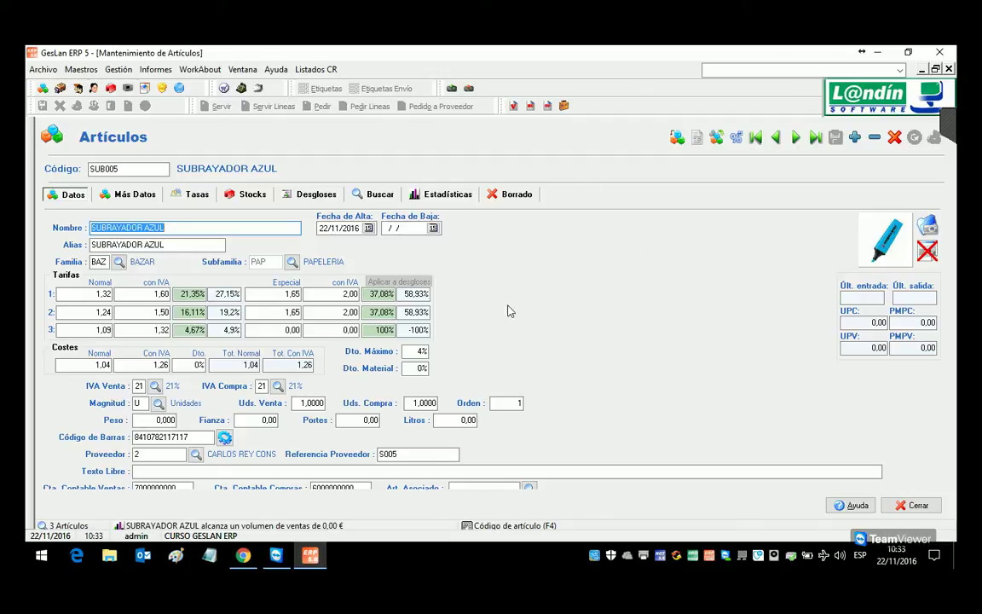
mouse_move(246, 559)
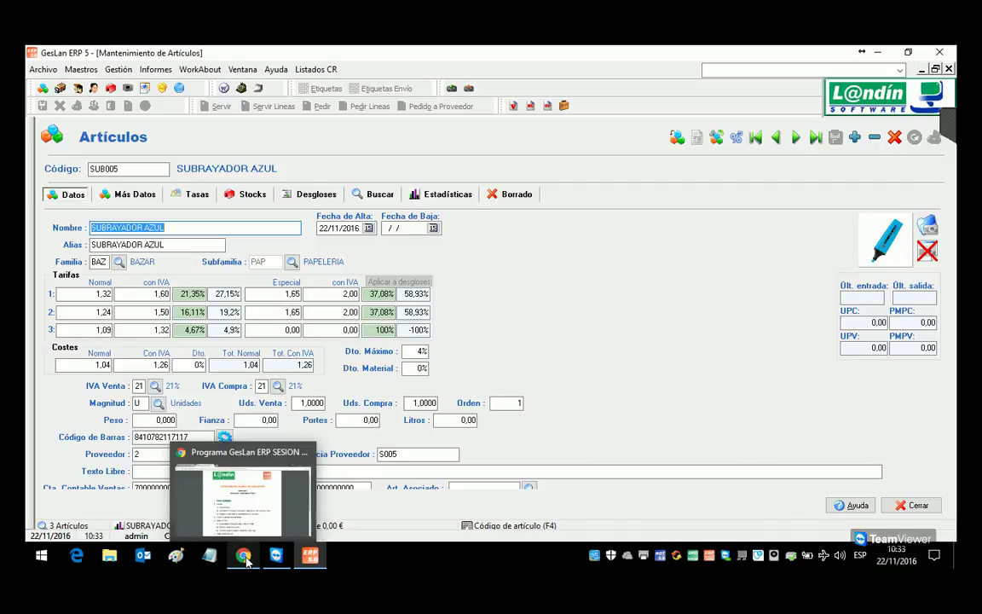
click(245, 557)
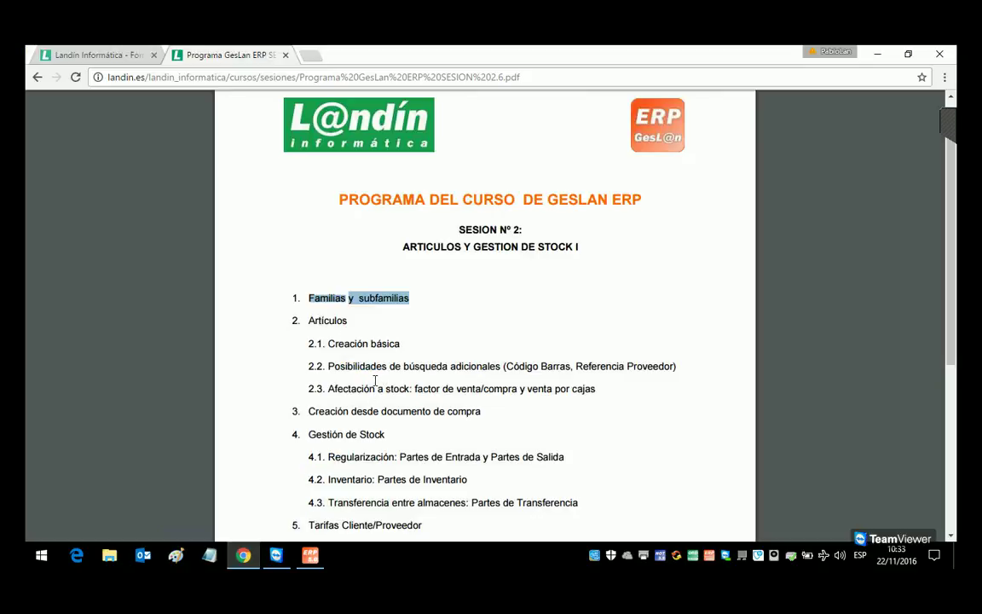
drag(327, 344, 414, 353)
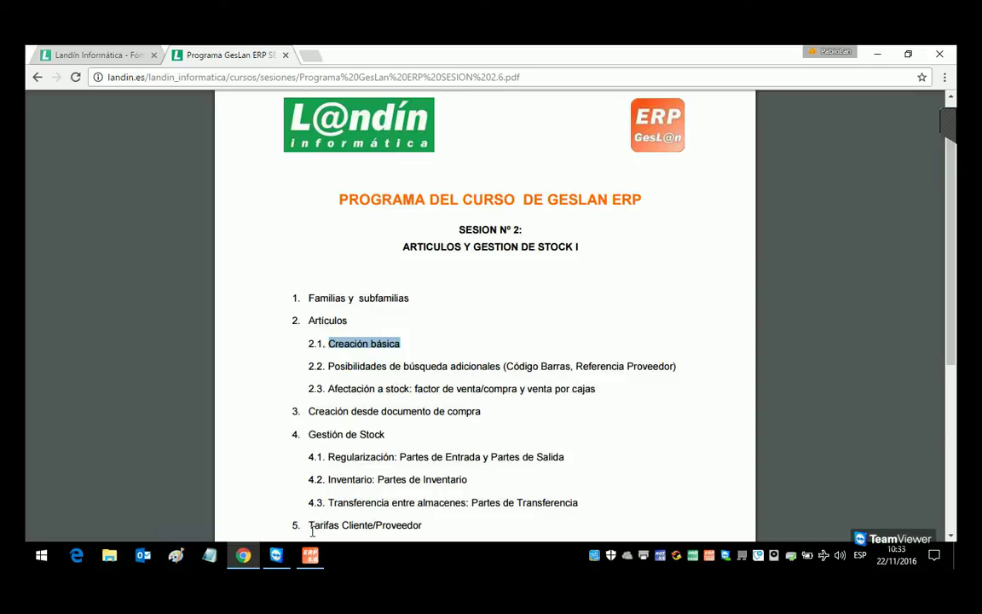
click(243, 556)
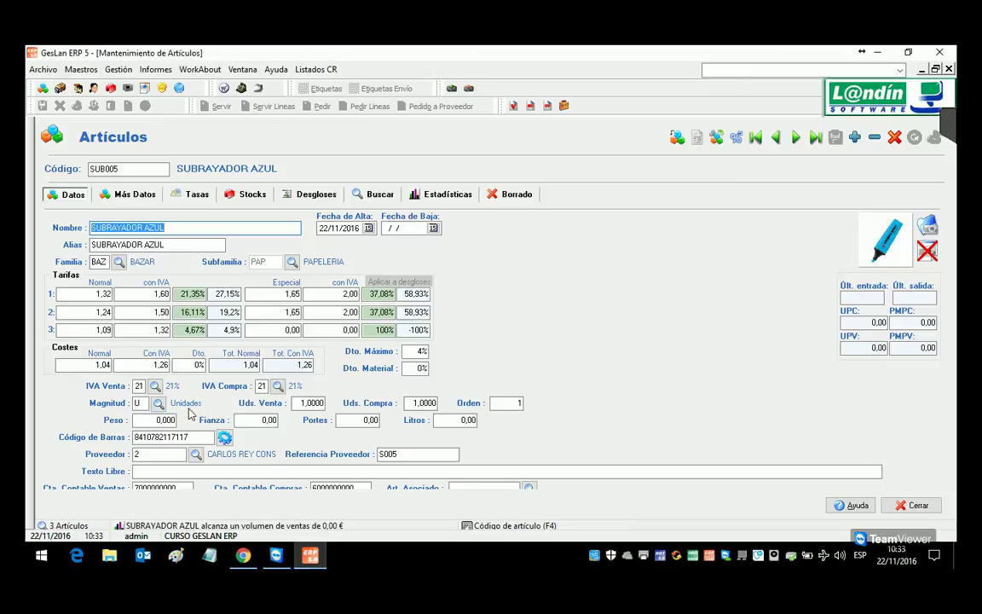
Step: Load SUB001 and confirm its stock shows 70 units in warehouse AL1
click(312, 405)
click(423, 406)
click(118, 169)
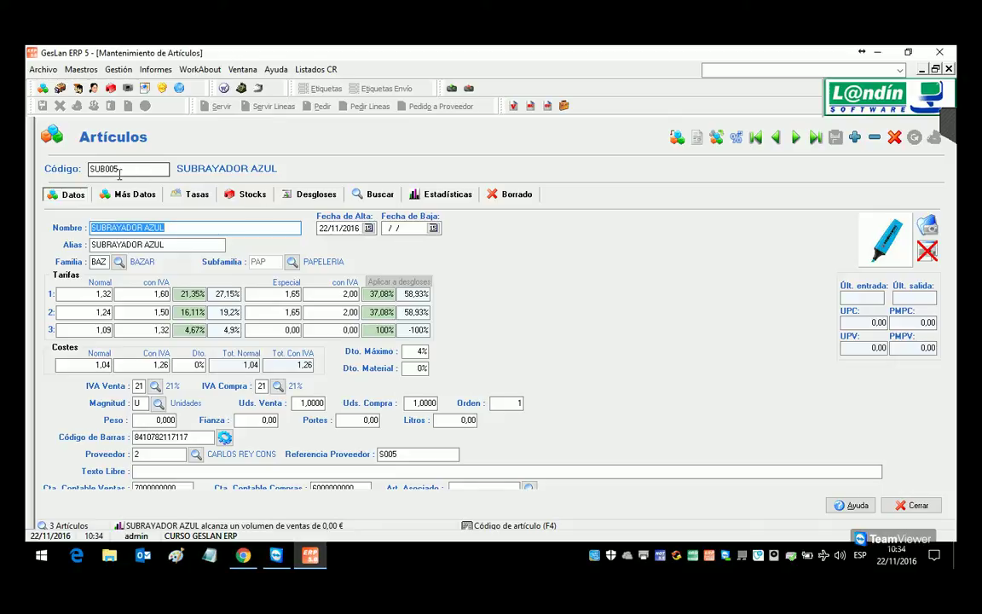
click(119, 169)
key(BackSpace)
text(1)
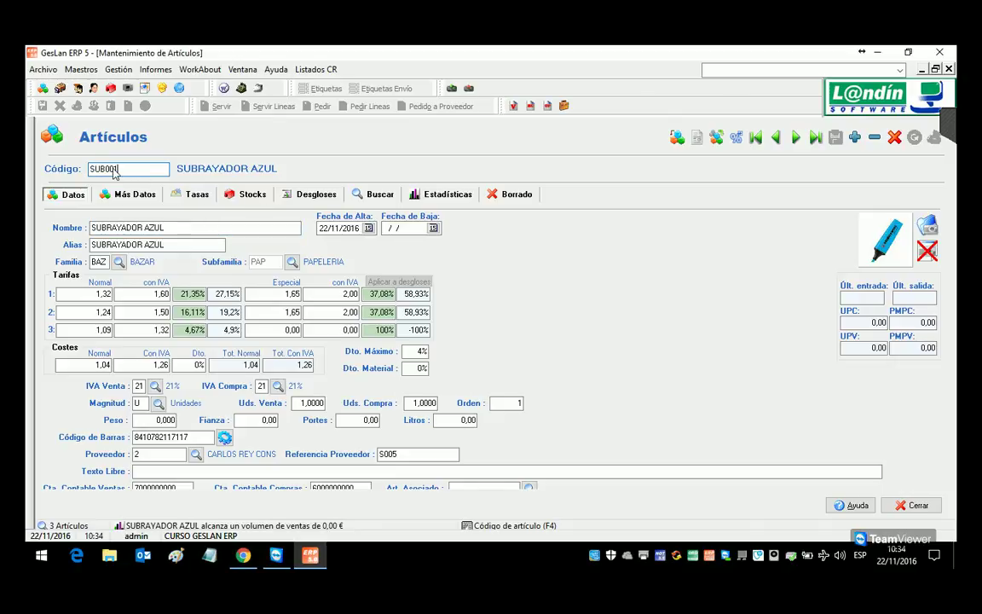
key(Return)
click(254, 195)
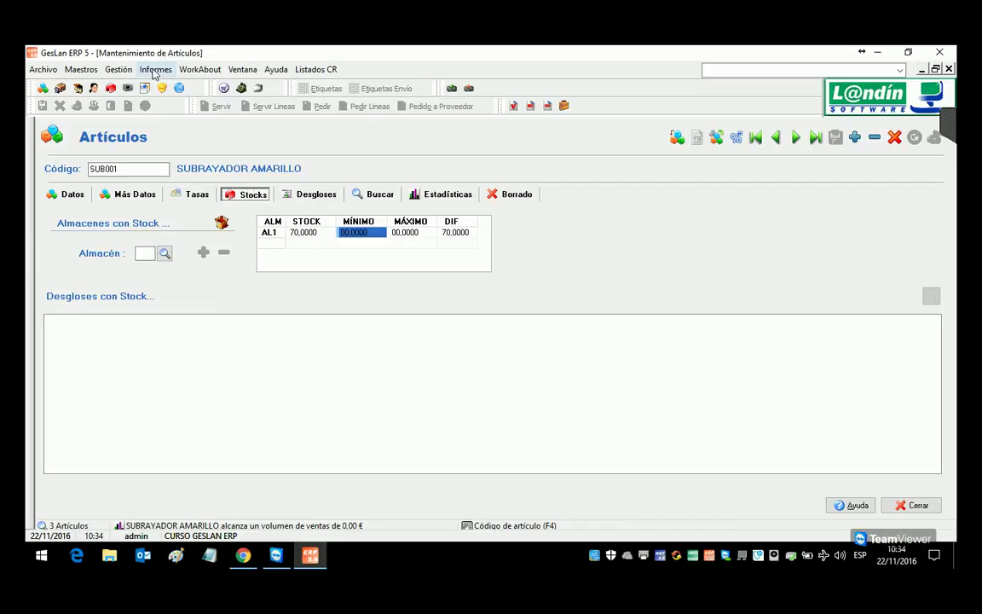
Step: Open the outgoing sales documents list from Gestión > Ventas
click(120, 71)
mouse_move(133, 86)
click(290, 86)
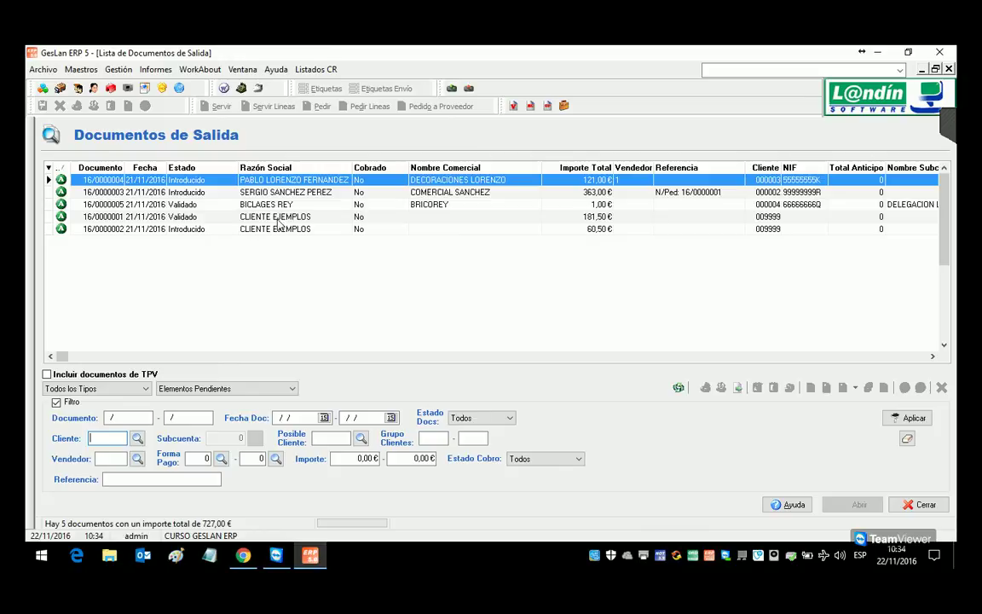
Step: Open the third sales delivery note for review, then close it
click(284, 191)
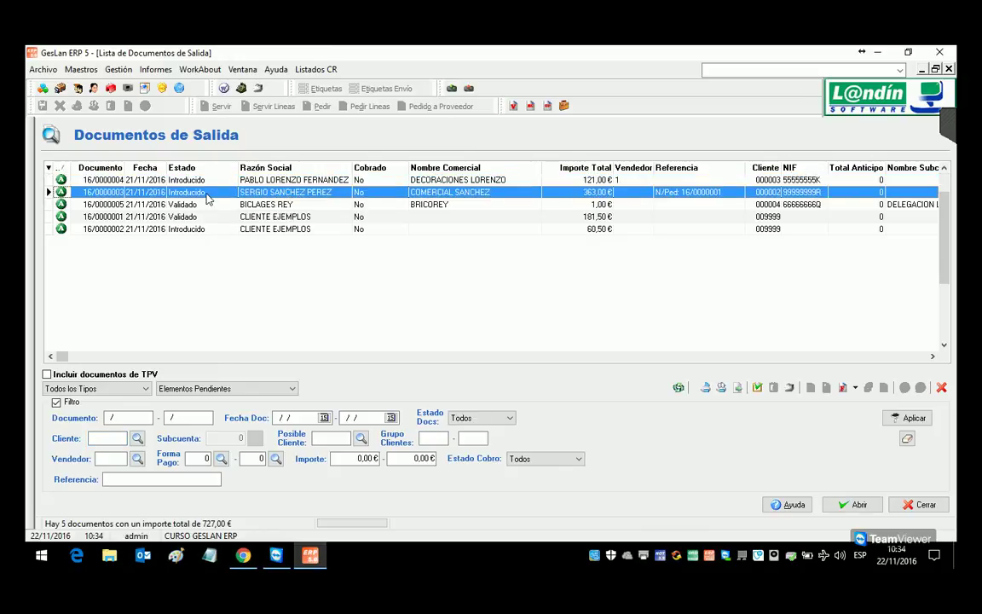
click(143, 206)
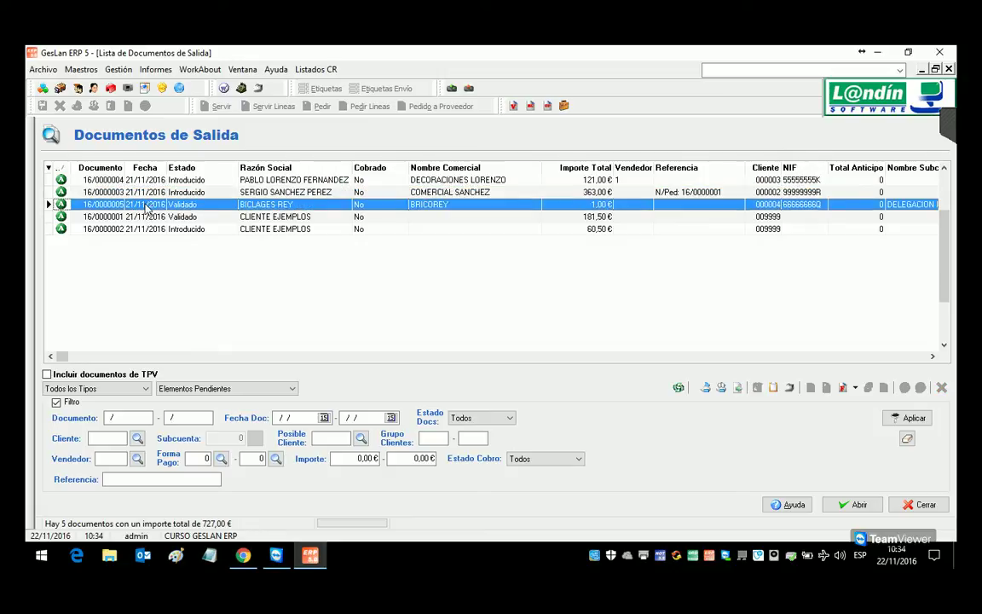
double_click(143, 204)
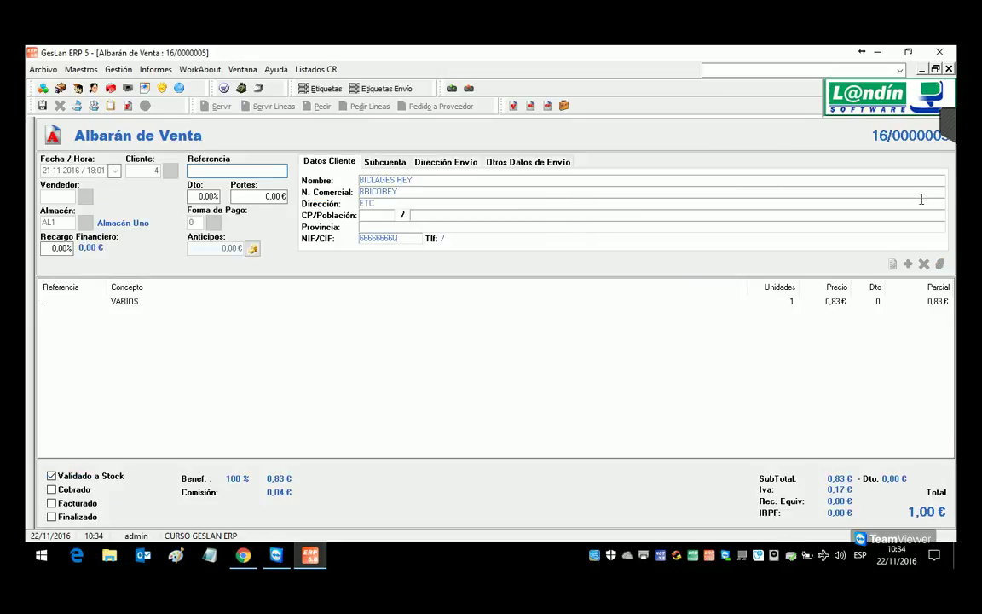
click(948, 69)
Step: Review the validated purchase delivery note's 20-unit SUB001 line, then close the purchase documents
click(119, 69)
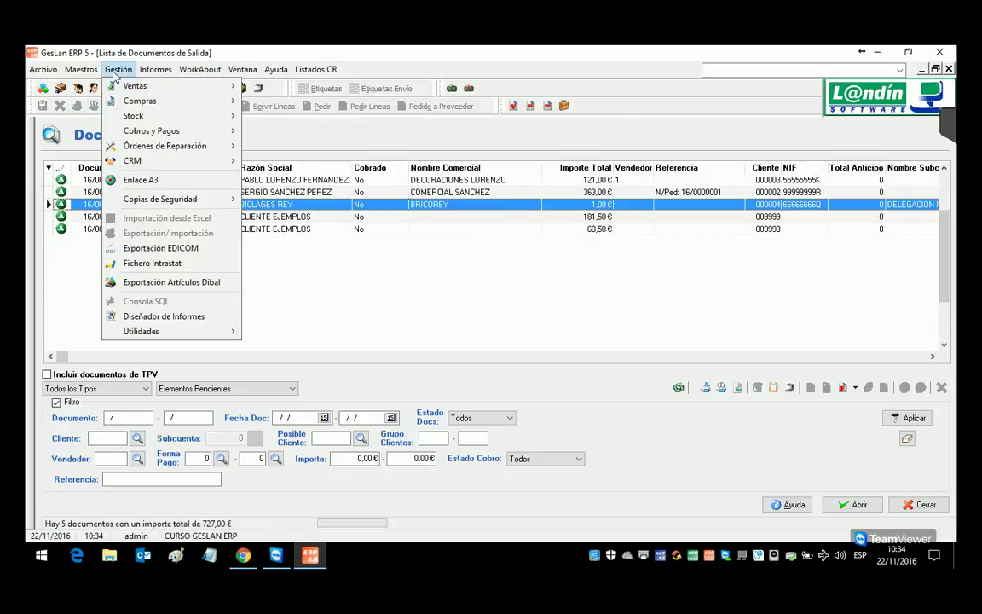
mouse_move(227, 106)
click(281, 101)
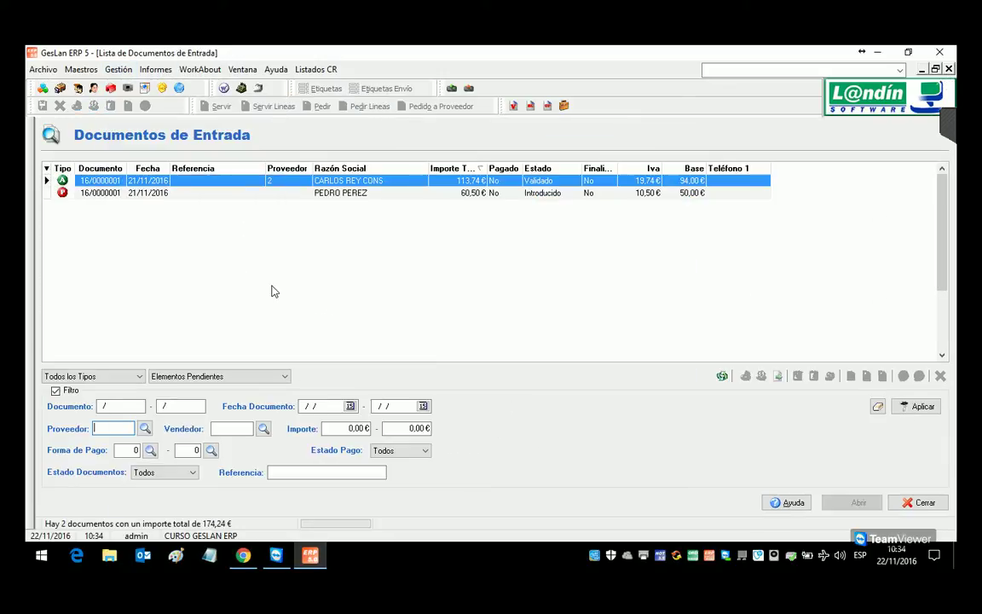
double_click(146, 205)
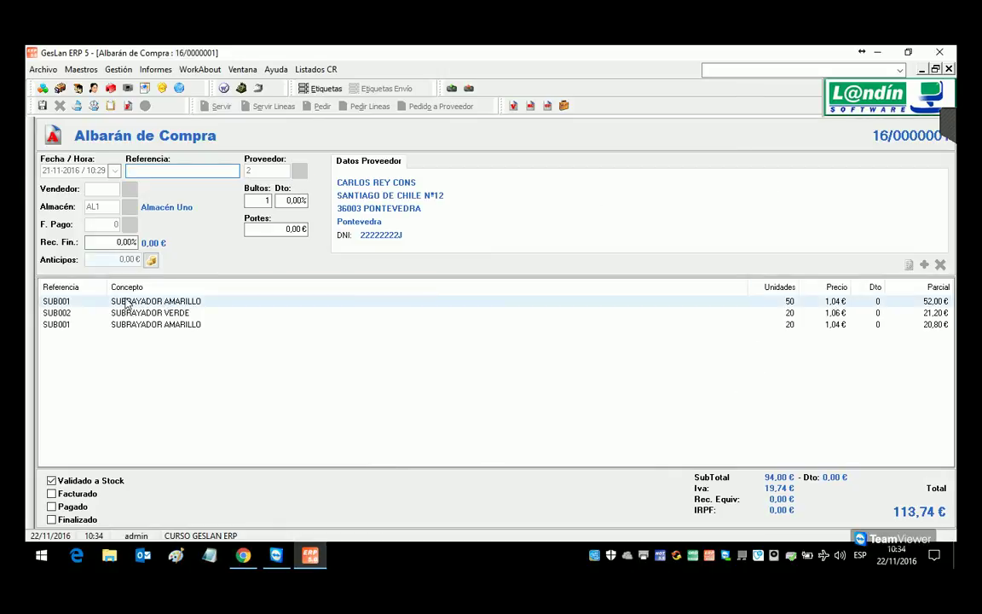
click(788, 324)
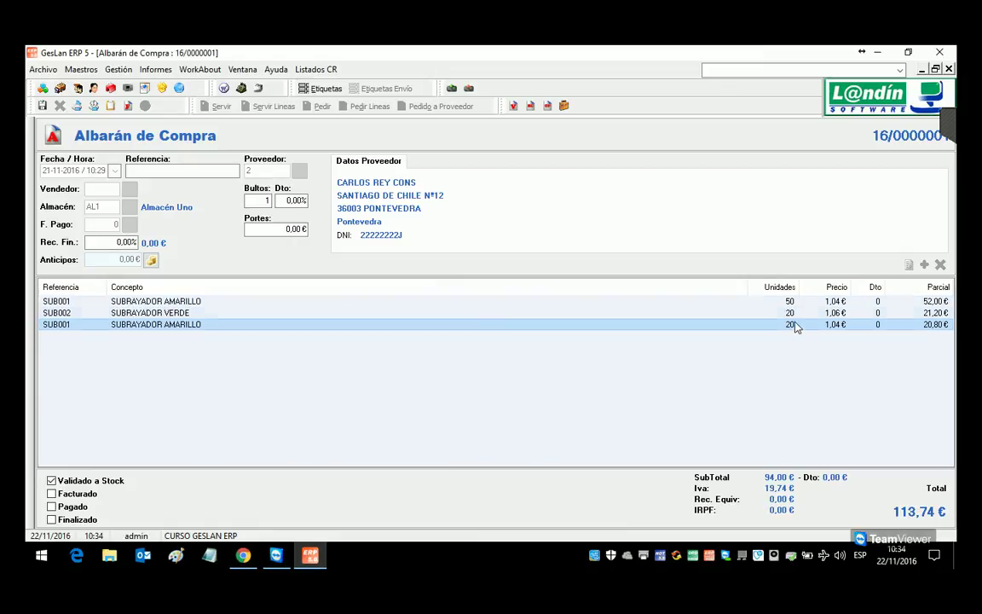
click(949, 69)
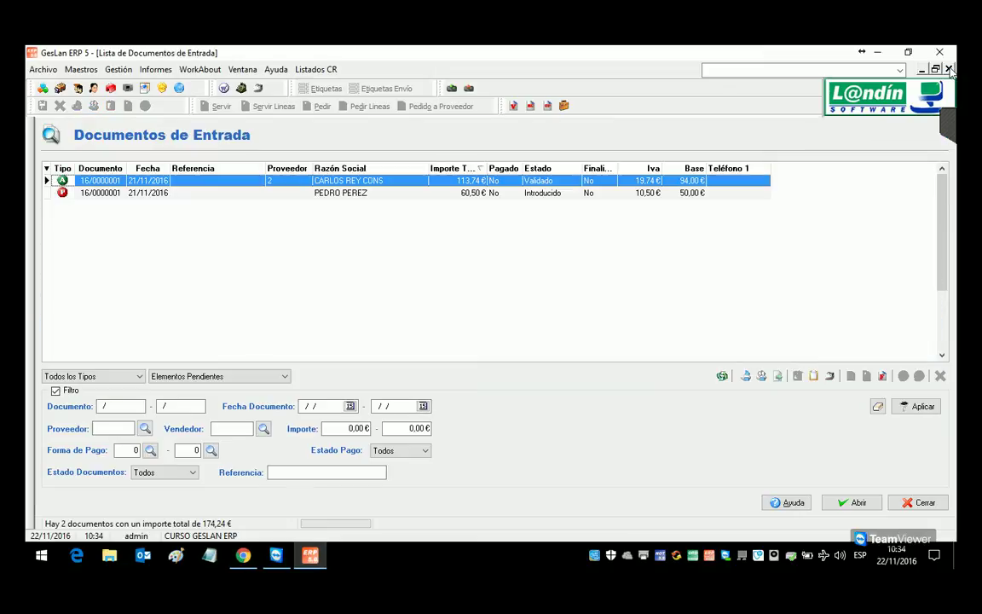
click(949, 69)
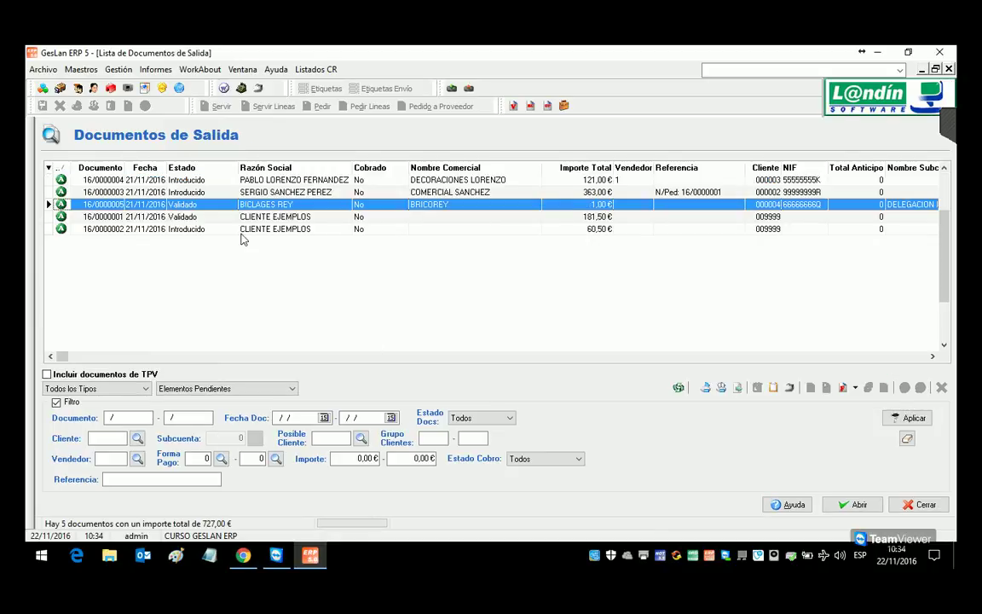
Step: Close the sales list and compare SUB001's sales and purchase units, both 1,0000
click(948, 69)
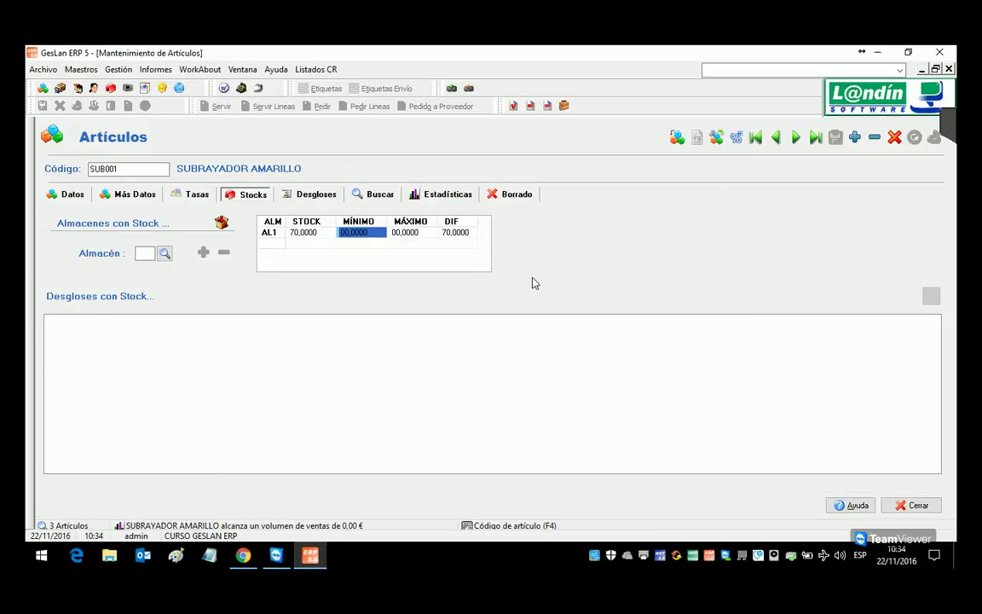
click(70, 193)
click(312, 404)
click(224, 195)
click(70, 193)
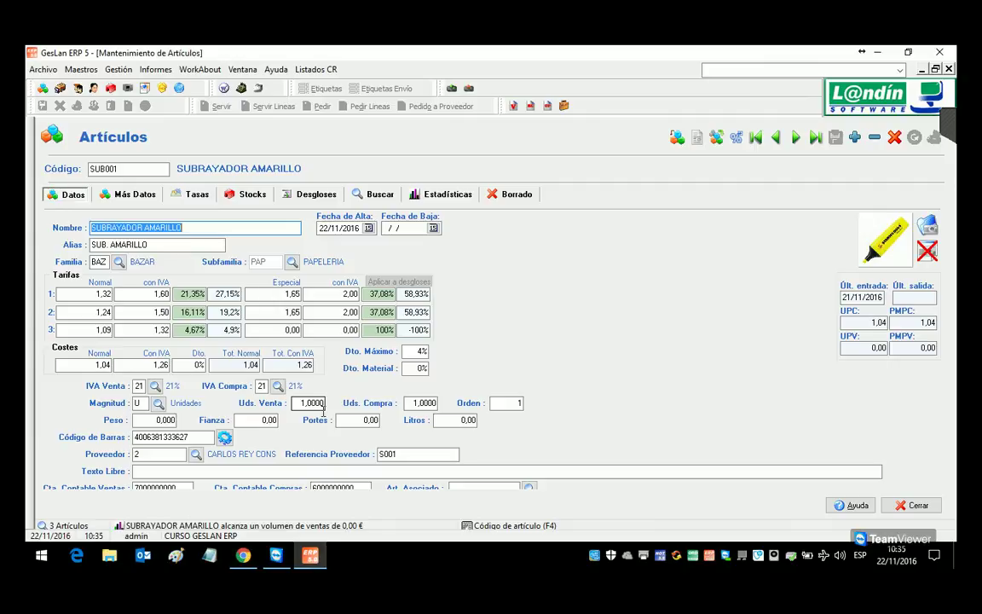
click(320, 406)
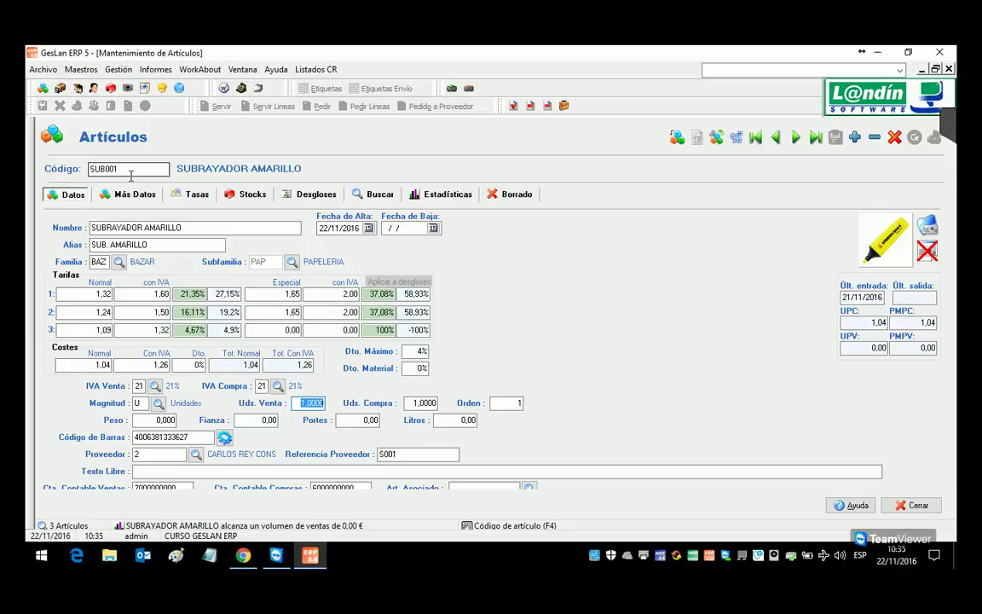
Step: Create new article PAP001 named GOMAS DE BORRAR
click(856, 141)
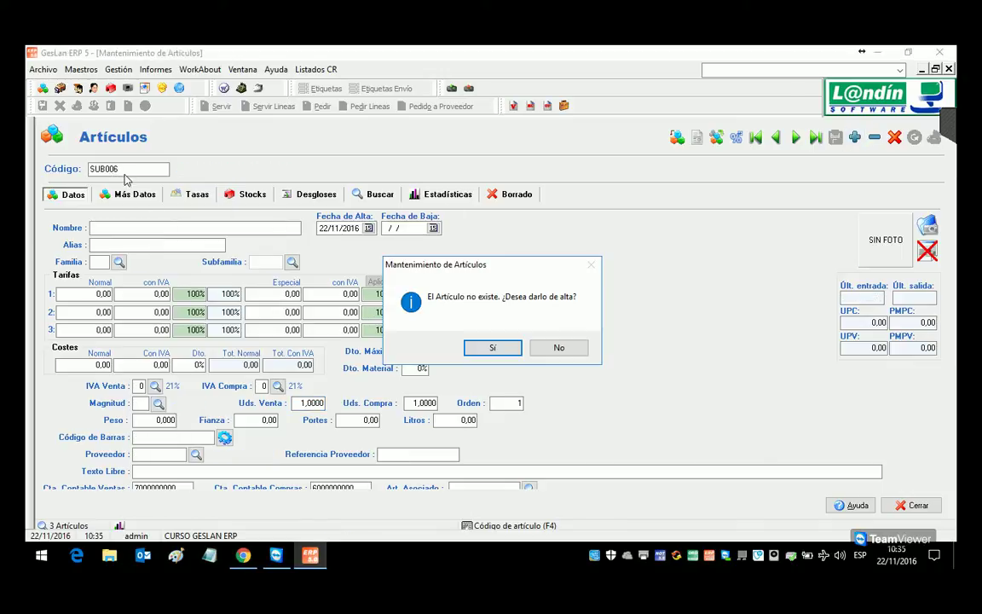
click(555, 350)
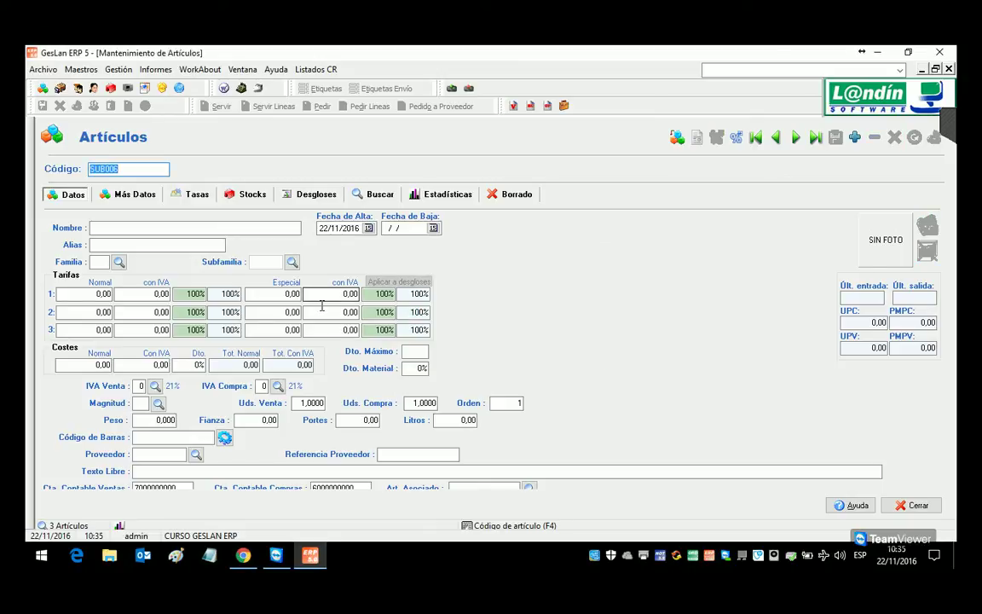
text(PAP001)
key(Return)
key(Return)
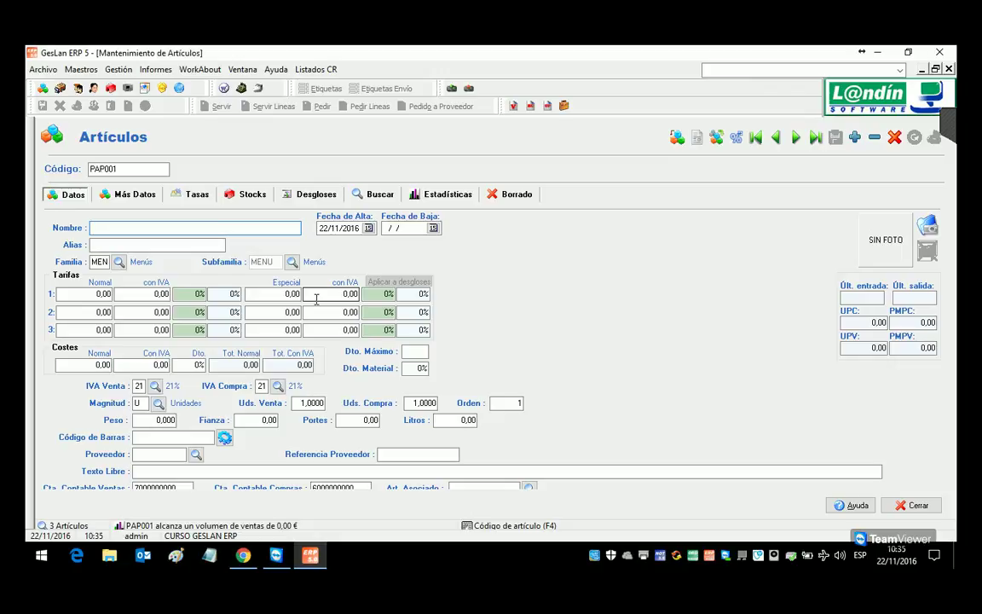
text(GPOMAS)
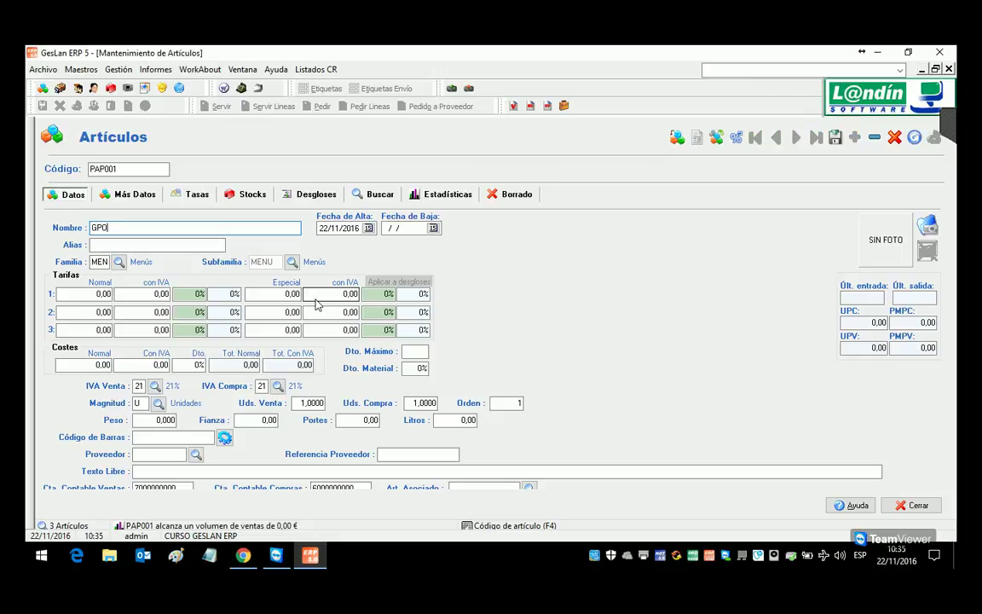
key(BackSpace)
key(BackSpace)
key(BackSpace)
key(BackSpace)
text(OMAS DE BORRAR)
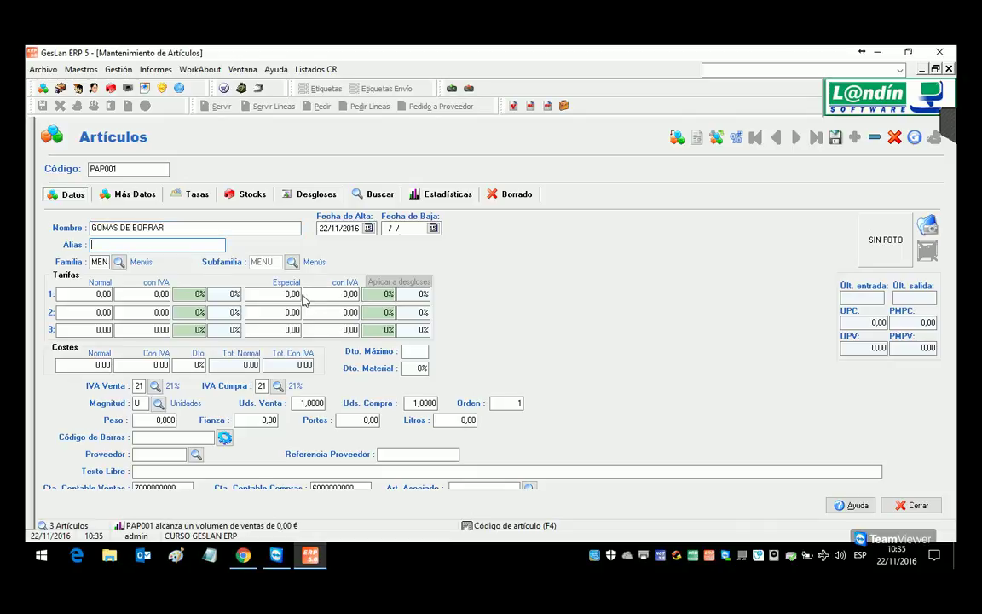
Step: Set PAP001's family to BAZAR and subfamily to PAPELERIA
click(119, 262)
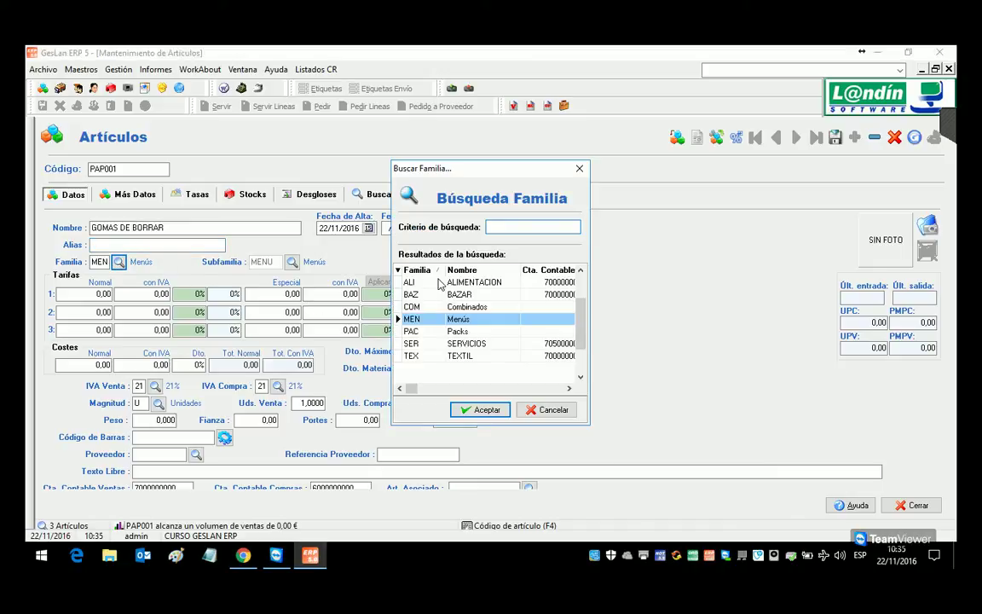
click(440, 283)
double_click(440, 283)
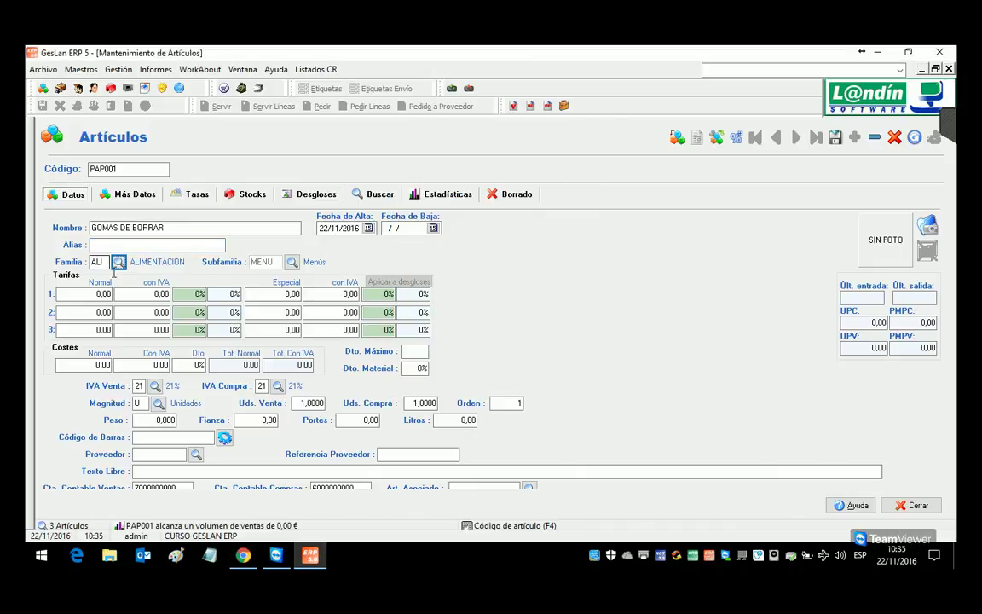
click(119, 261)
double_click(443, 294)
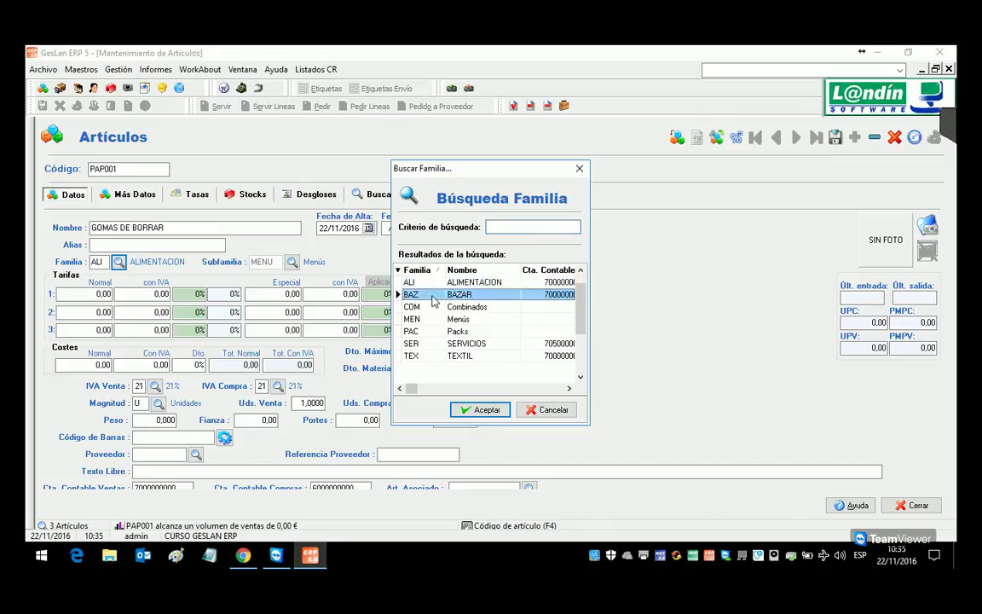
click(293, 262)
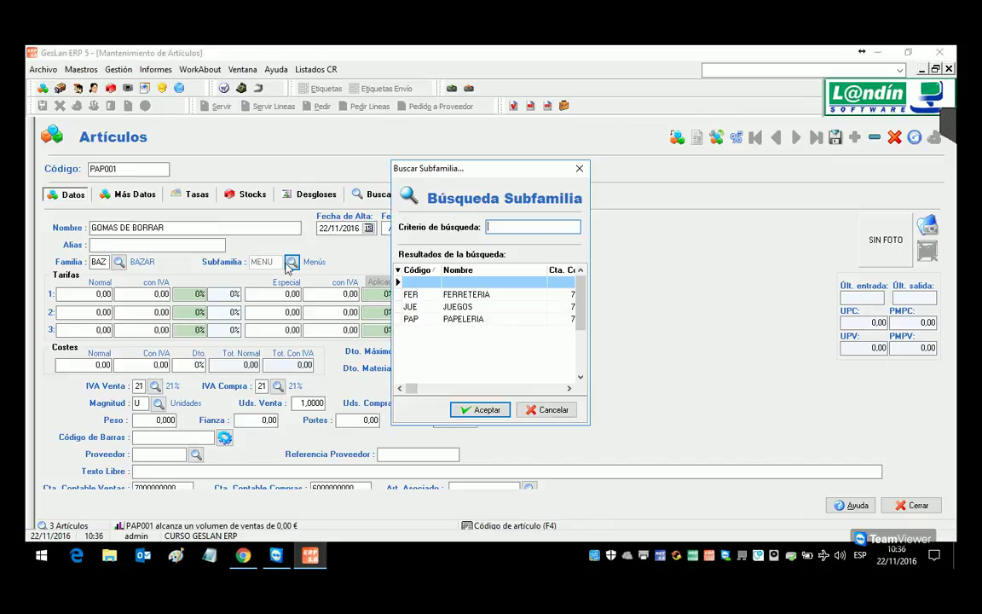
double_click(483, 319)
Step: Enter VAT-inclusive tariffs 0,50 and 0,45 and a cost price of 0,22
click(158, 293)
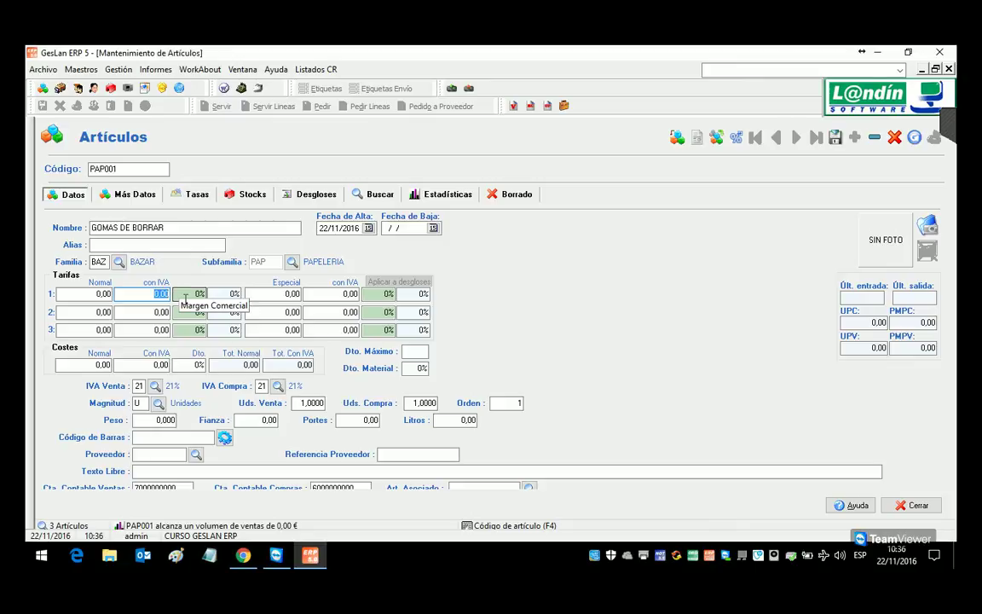
text(50)
key(Return)
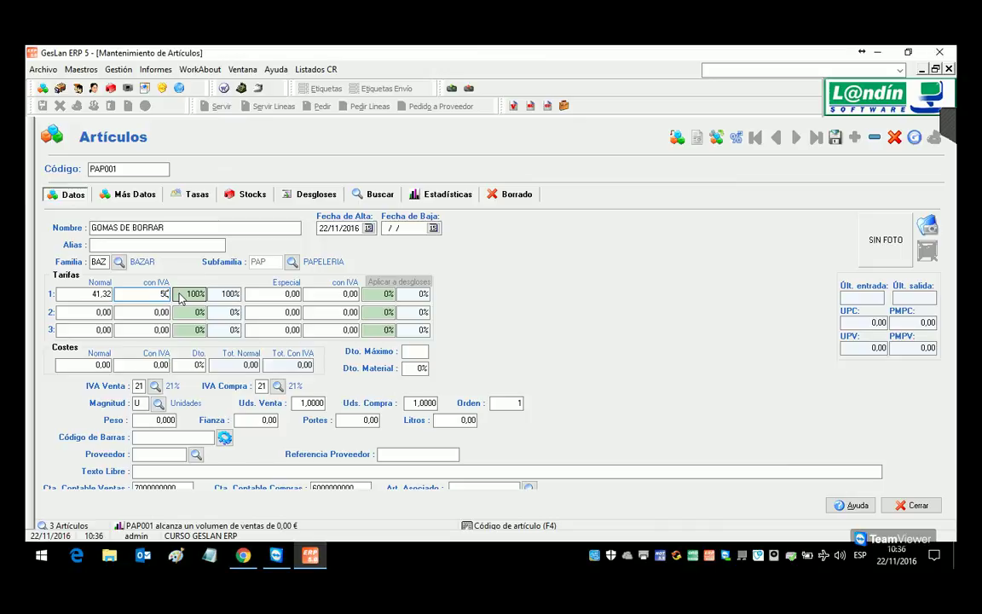
key(Up)
text(0,5)
key(Return)
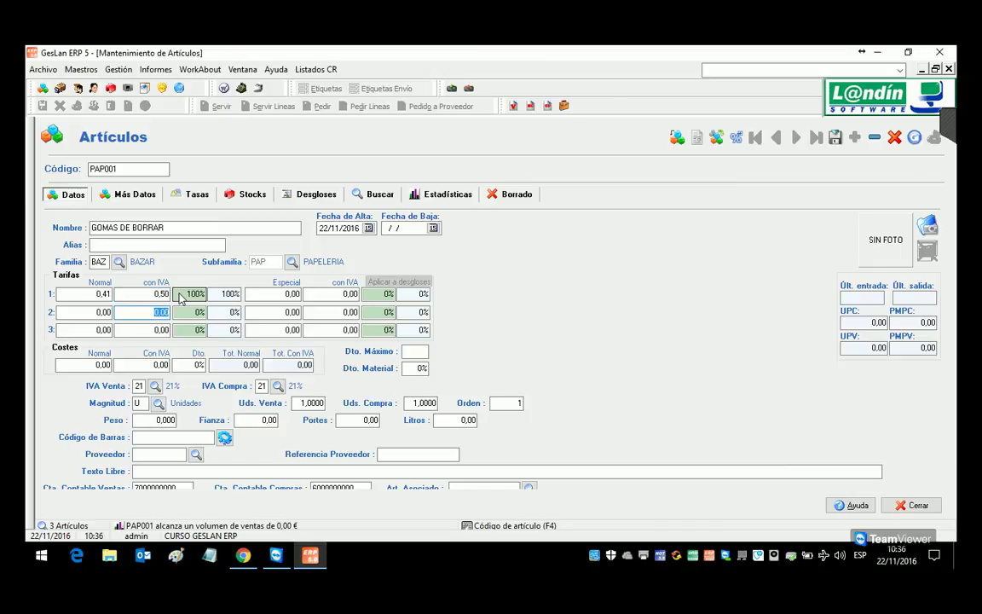
text(0,45)
key(Return)
key(Return)
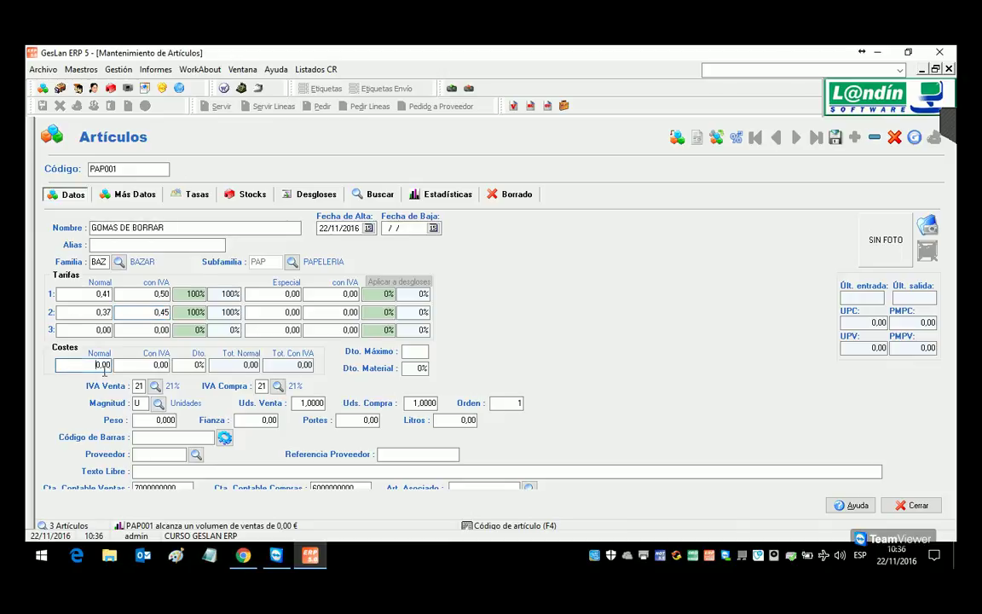
text(0,2)
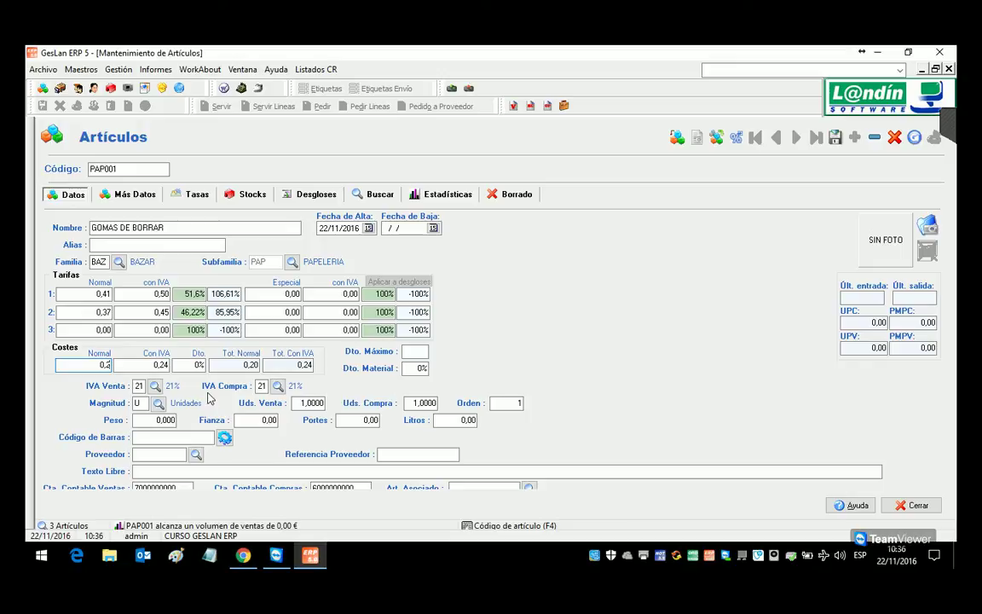
text(2)
key(Return)
Step: Set the tariff 3 margin to 30% and the maximum discount to 10%
click(222, 332)
text(30)
key(Return)
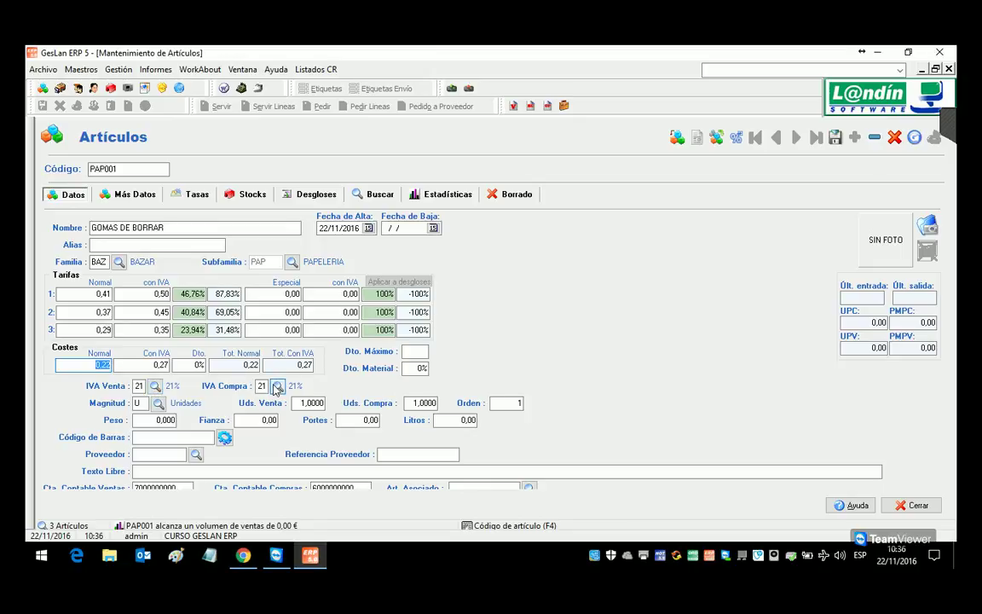
click(418, 352)
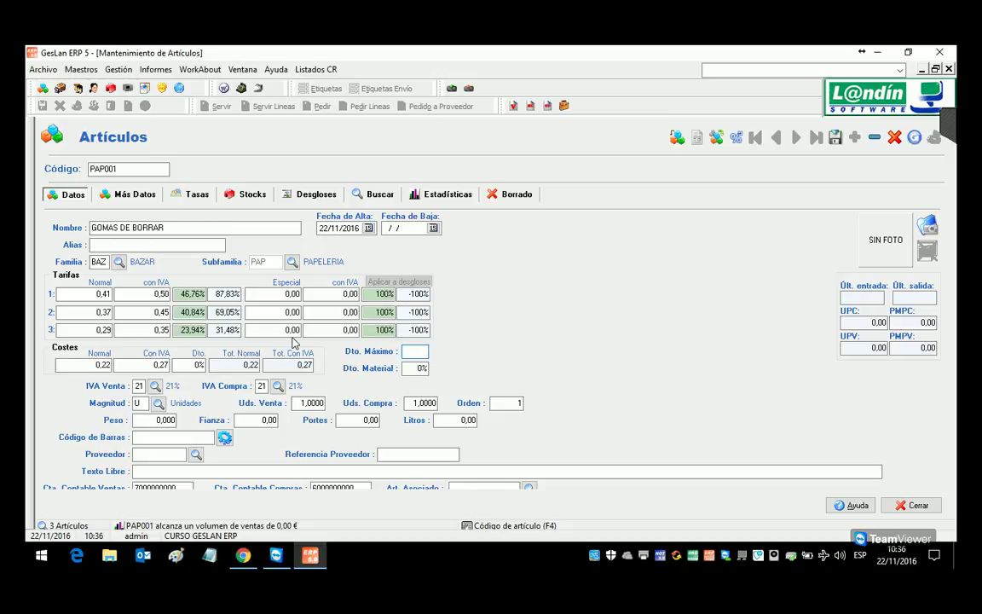
key(Tab)
click(321, 406)
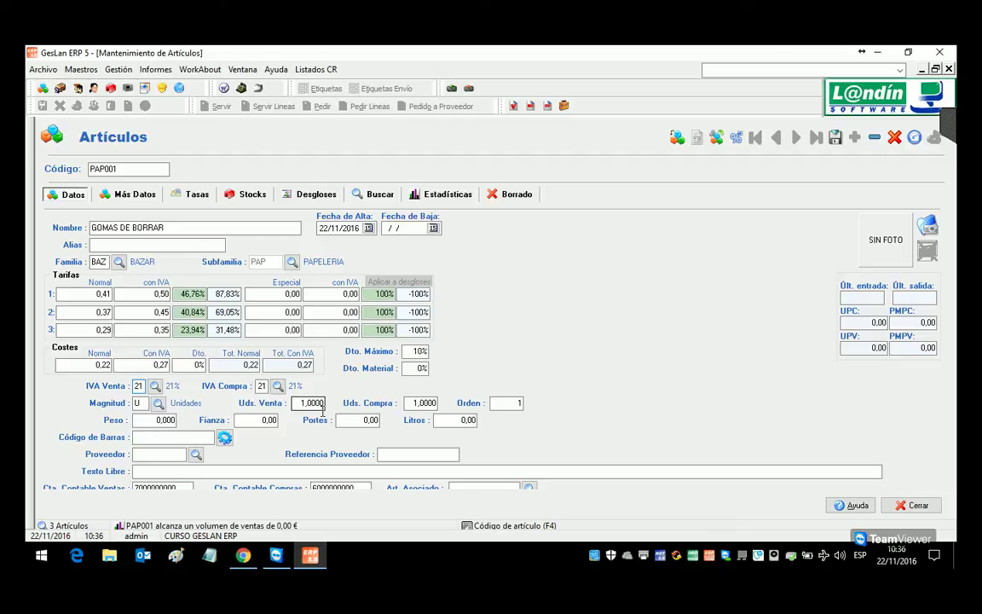
click(424, 405)
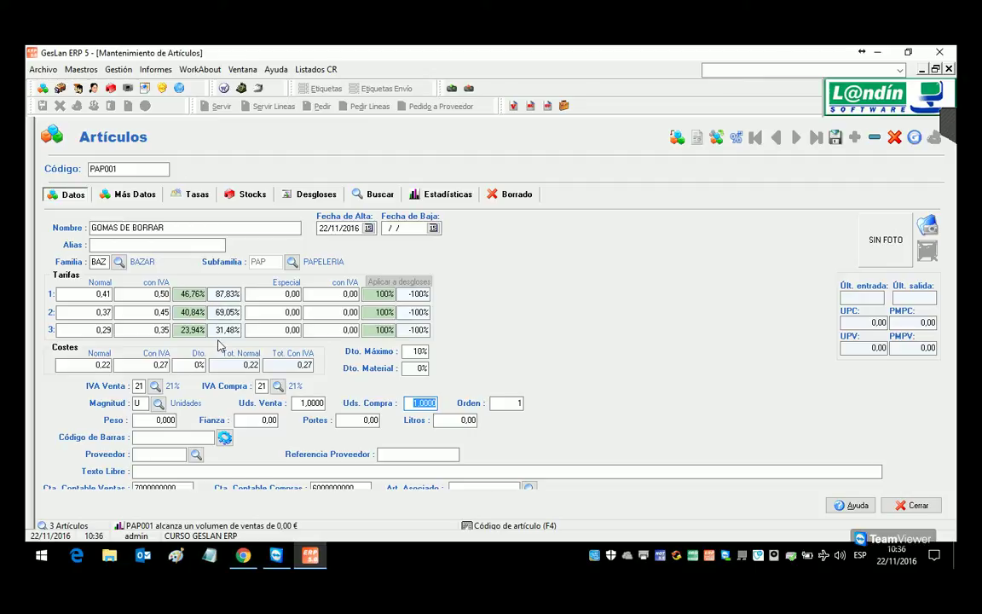
Step: Set PAP001's purchase units to 60 and cost to 12,00, then save the article
text(60)
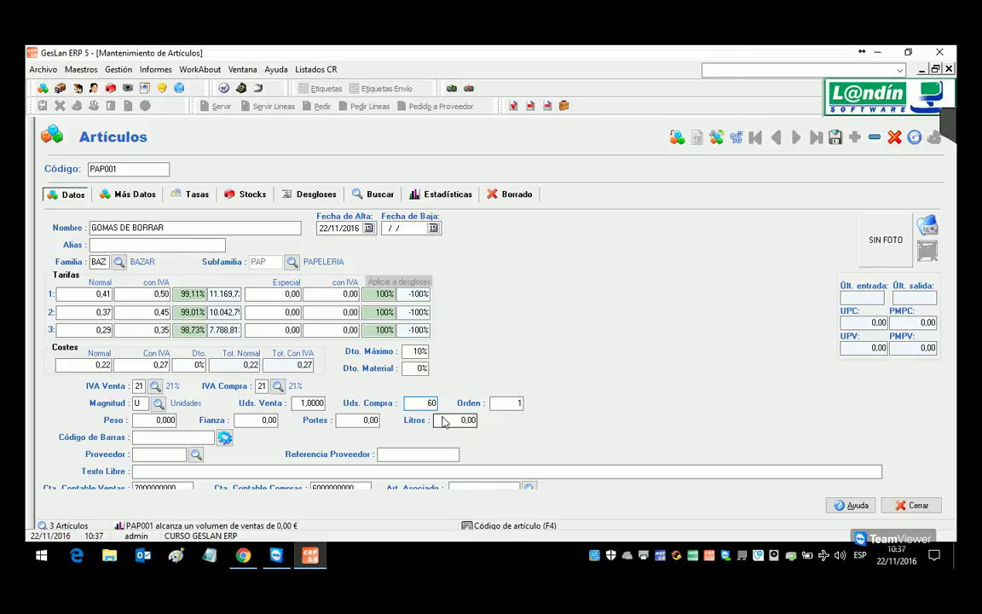
key(Tab)
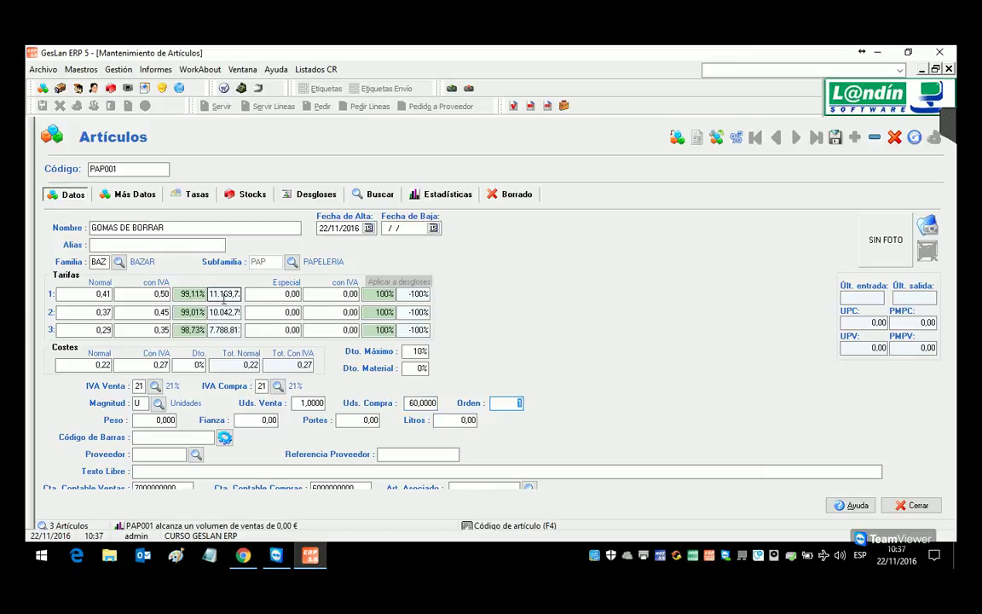
key(Tab)
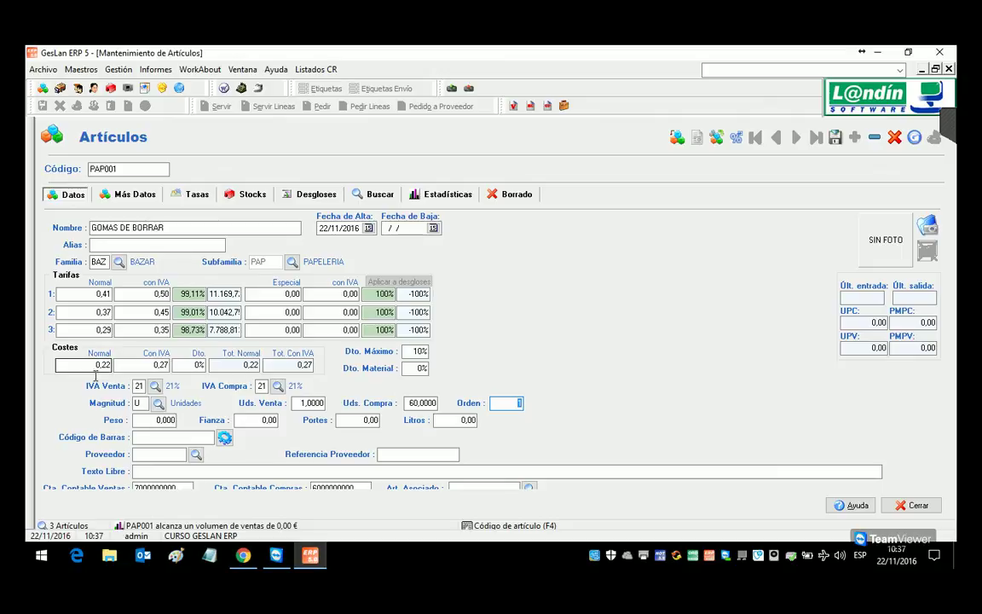
click(423, 404)
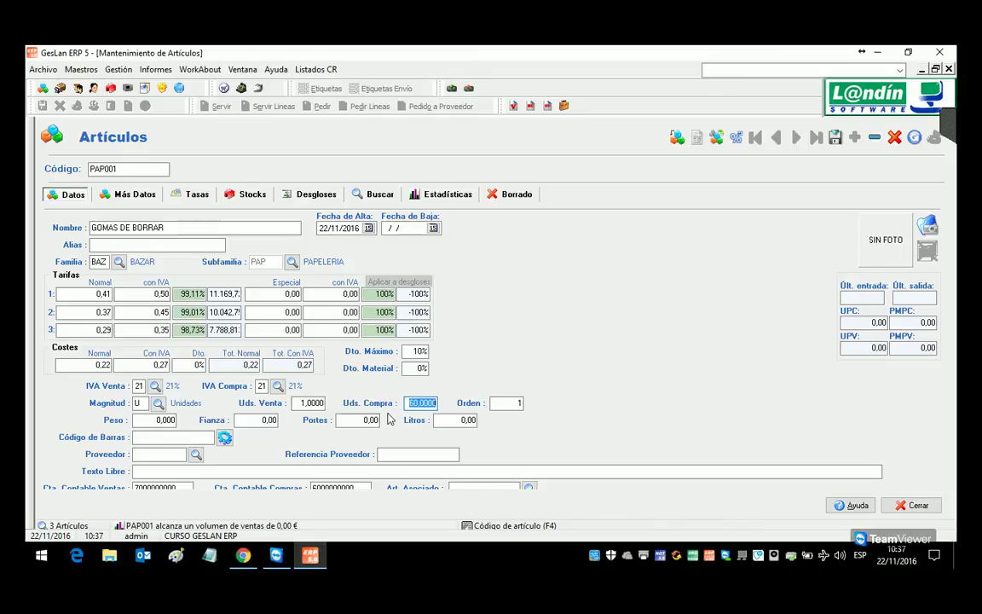
click(97, 365)
double_click(98, 366)
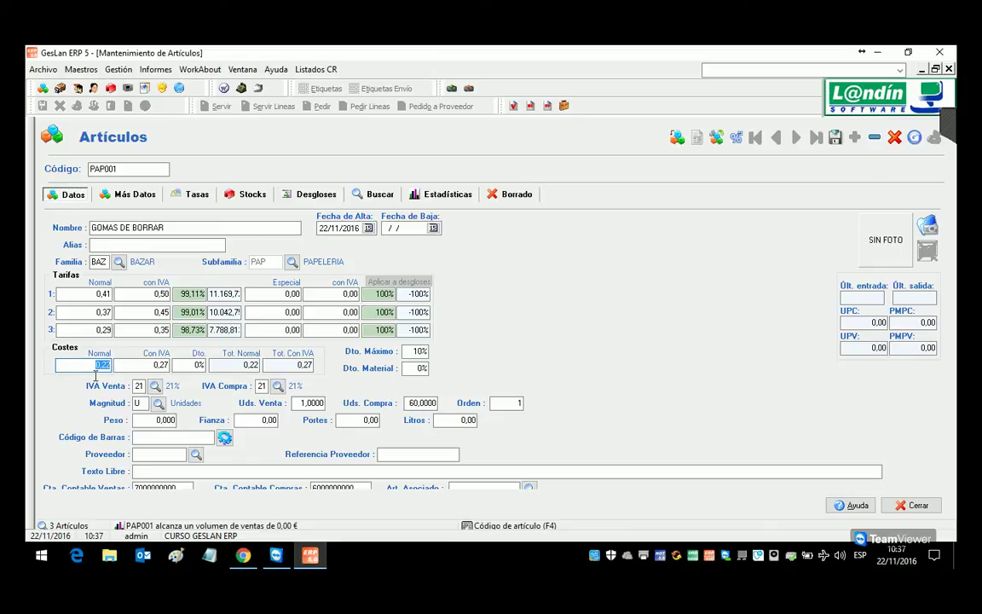
text(12)
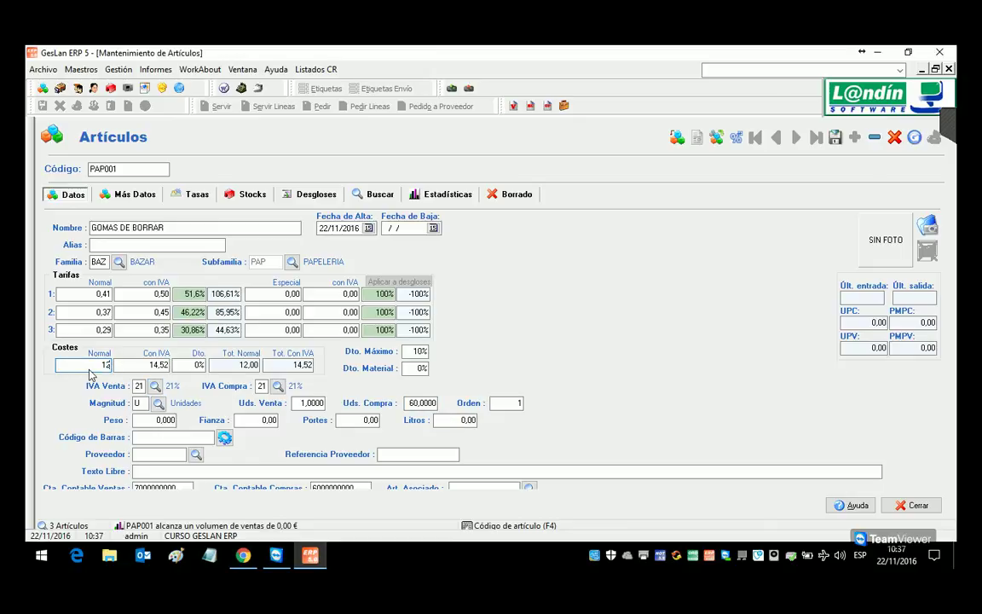
key(Tab)
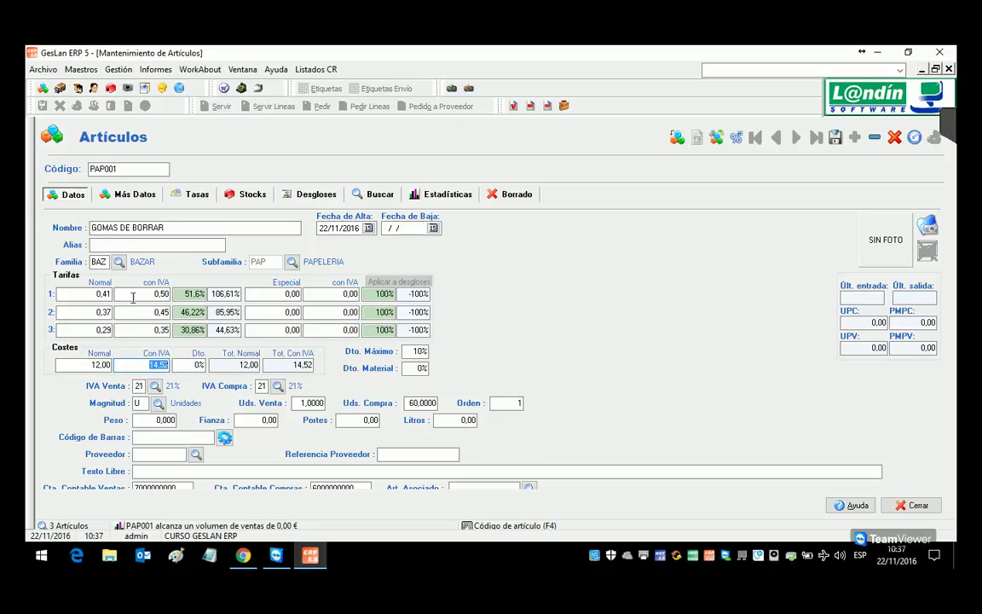
key(Tab)
click(755, 135)
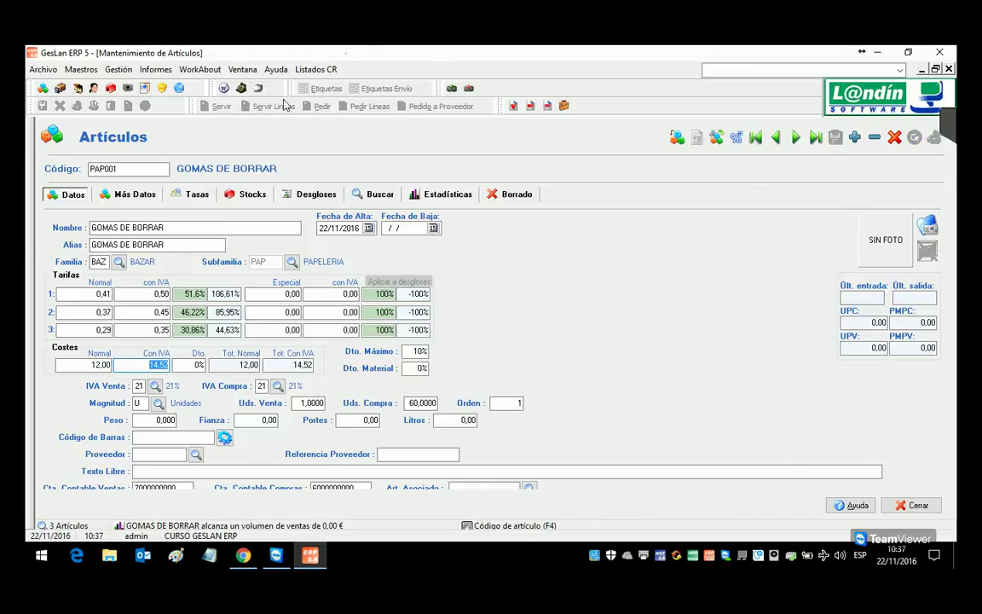
Step: Create a new purchase delivery note for supplier COMERCIAL BARREIRO
click(117, 70)
mouse_move(129, 104)
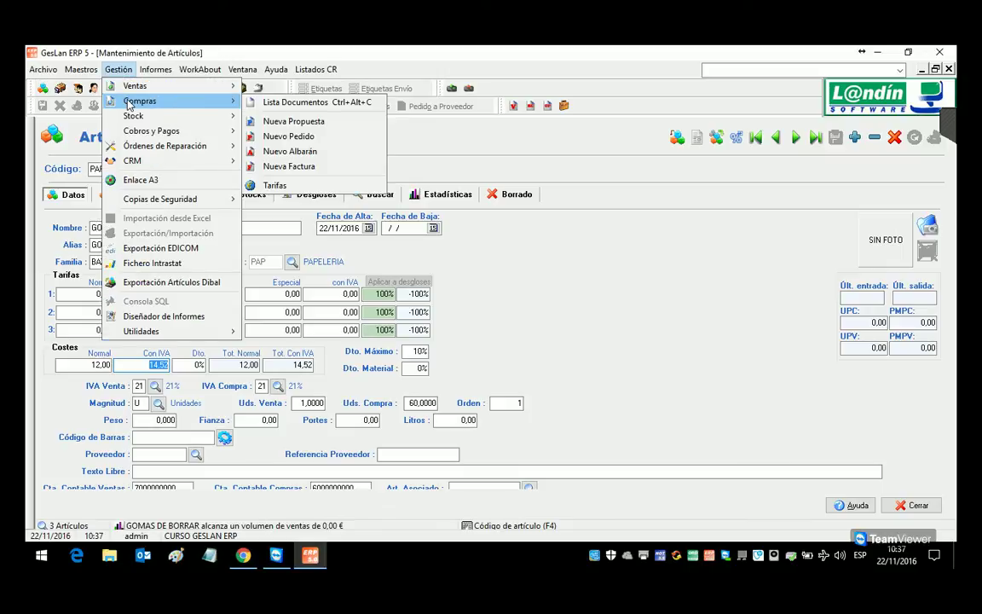
click(309, 154)
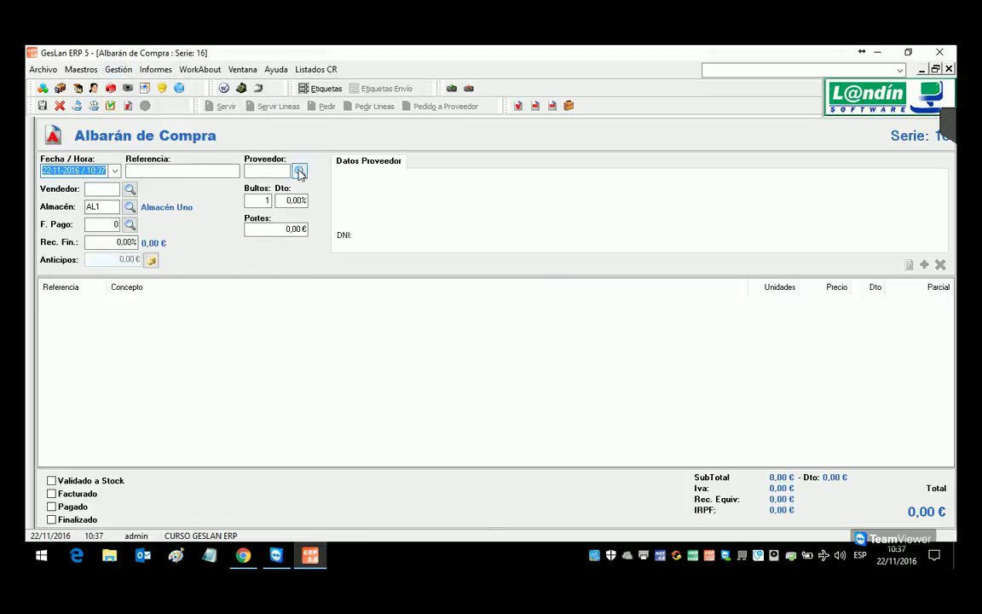
click(299, 173)
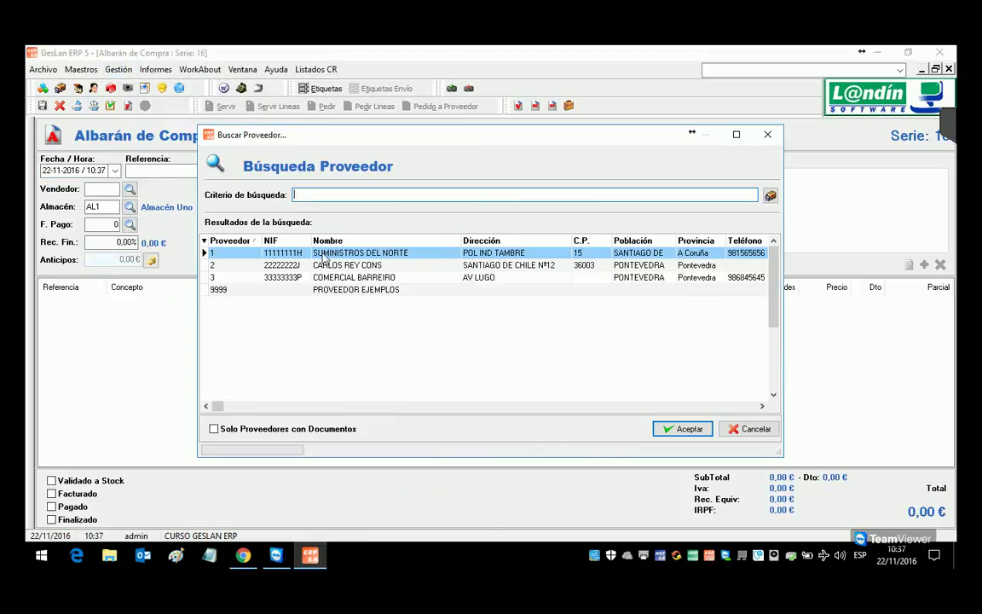
click(329, 280)
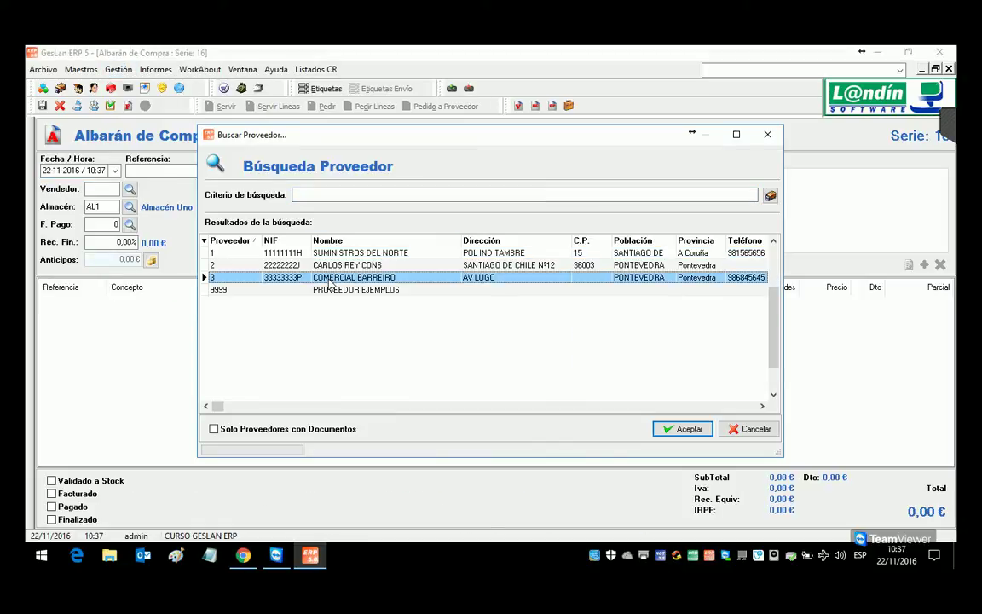
double_click(329, 279)
Step: Add a line of 10 units of SUB005 SUBRAYADOR AZUL
click(924, 265)
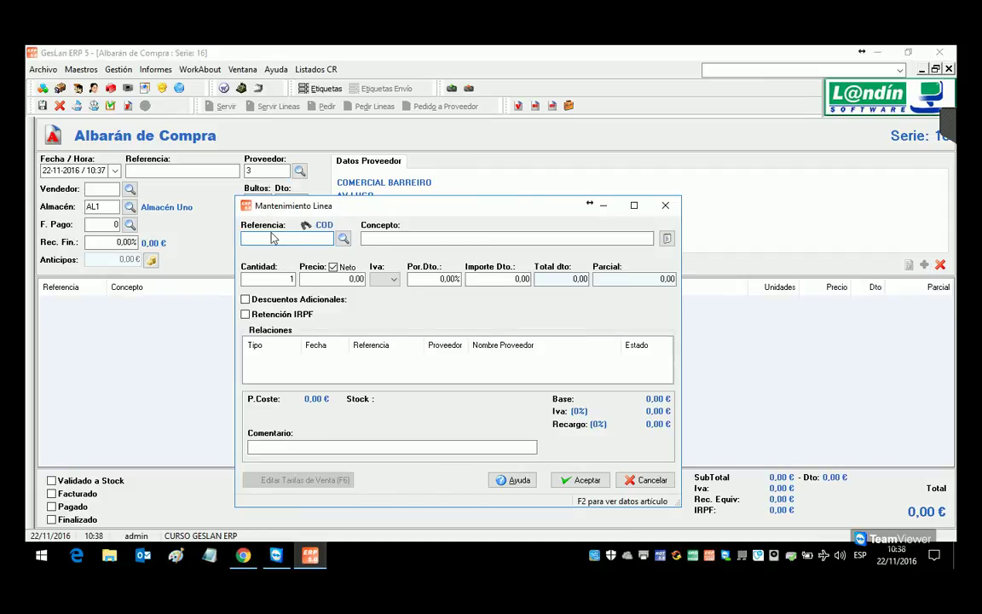
text(SUB)
key(BackSpace)
key(BackSpace)
key(BackSpace)
key(F4)
key(Return)
key(Return)
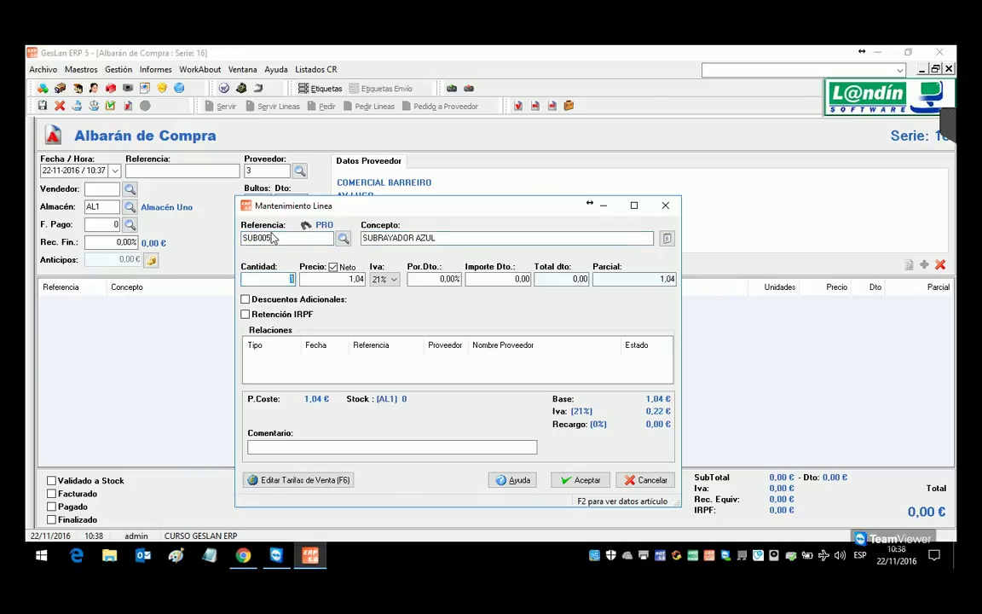
text(10)
click(585, 480)
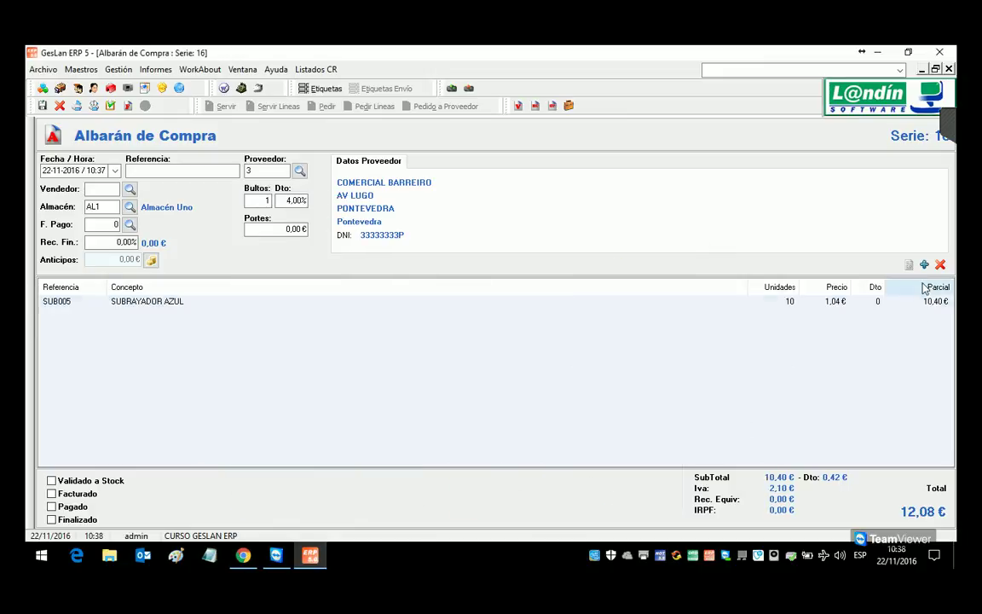
Step: Add 10 units of PAP001 and validate the 151,47 € note to stock
click(924, 264)
text(PAP001)
key(Return)
key(Return)
text(10)
key(Return)
click(582, 480)
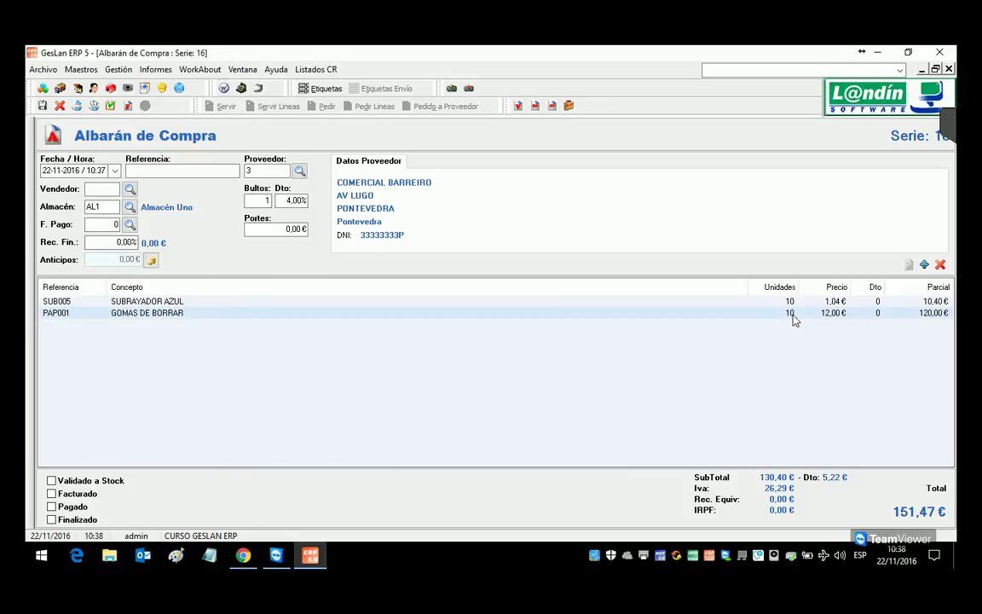
click(109, 107)
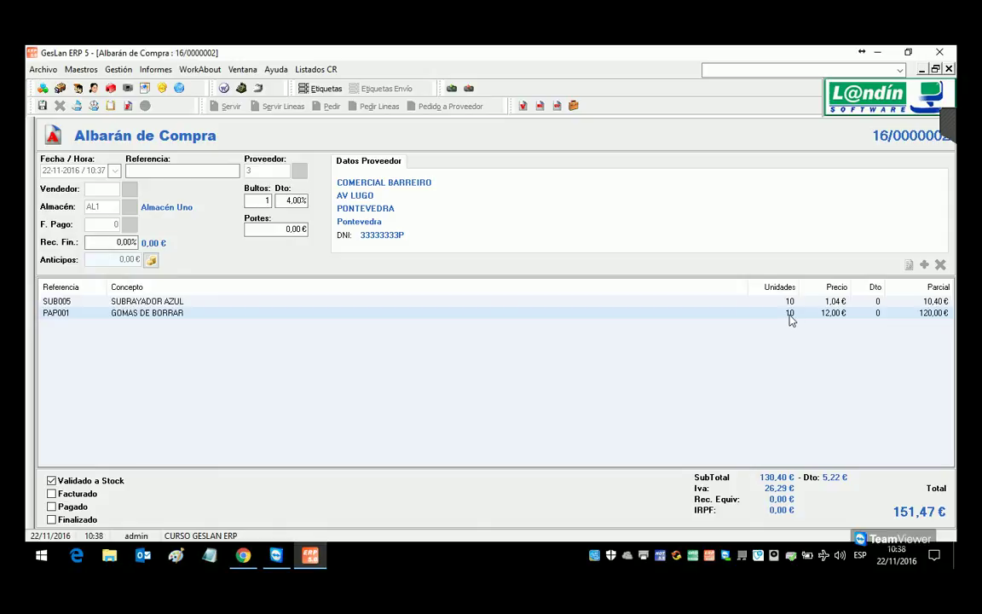
Step: Check AL1 stock of 10 for SUB005 and 600 for PAP001, then show PAP001's general data
double_click(791, 313)
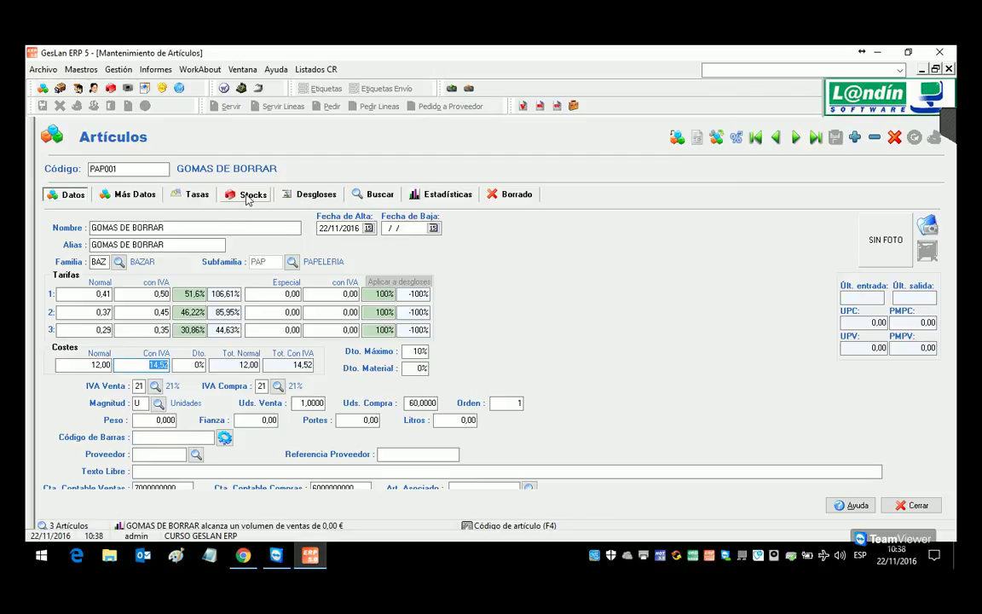
click(245, 195)
drag(125, 169, 37, 171)
text(SUB005)
key(Return)
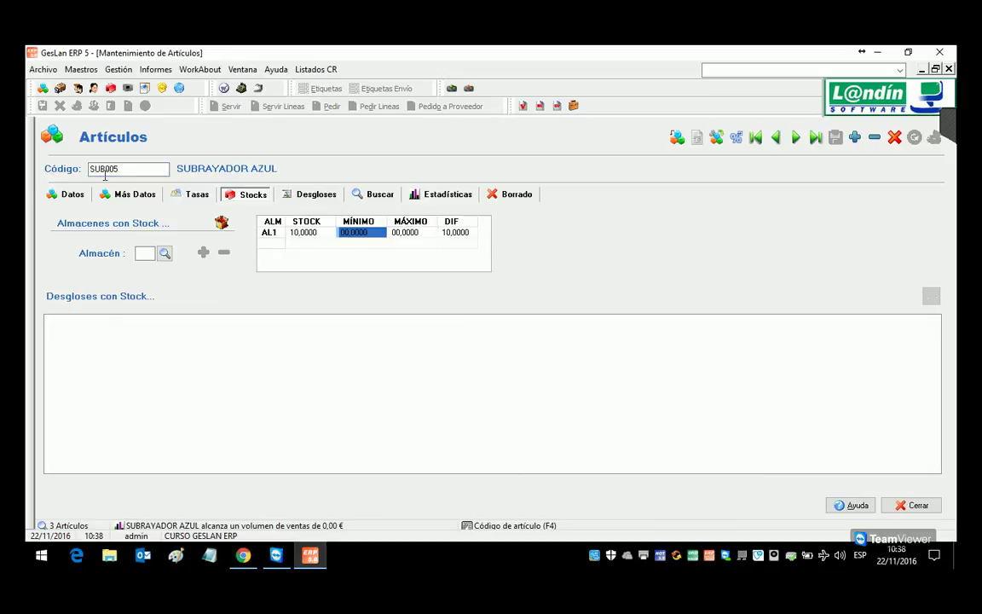
drag(119, 169, 56, 168)
text(PAP001)
key(Return)
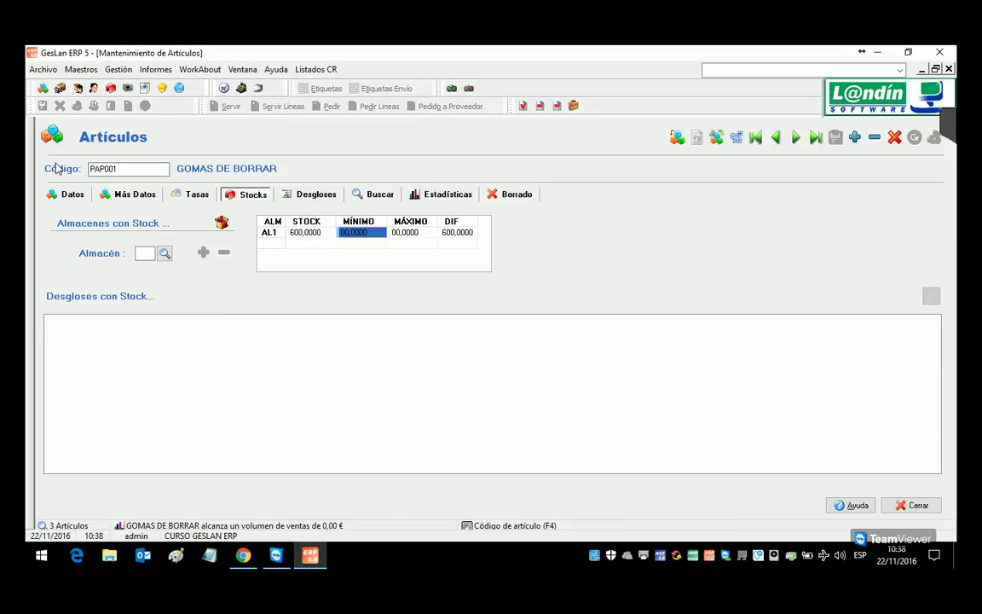
click(56, 197)
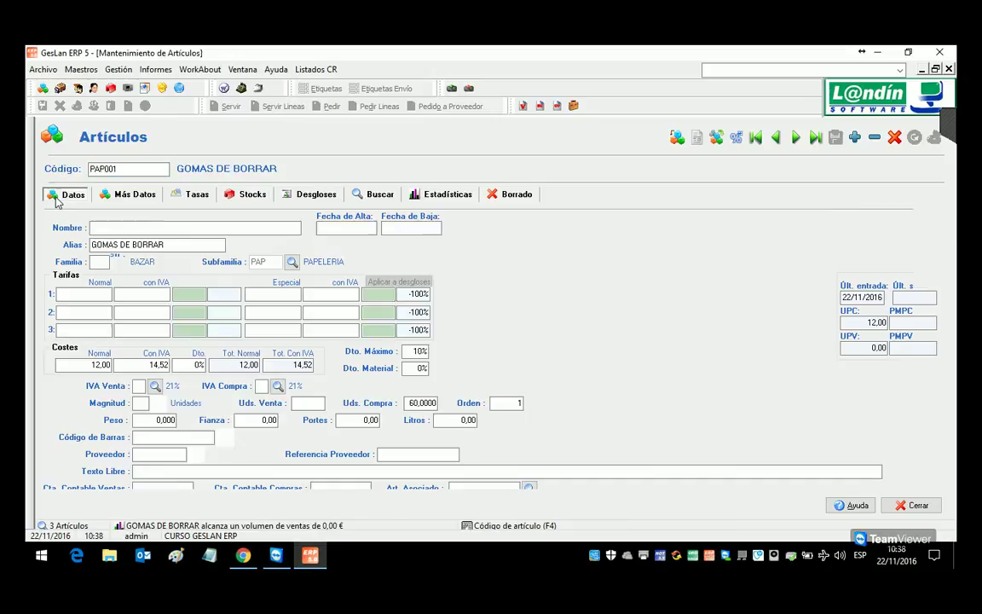
Step: Start a new sales delivery note for client 3
click(118, 69)
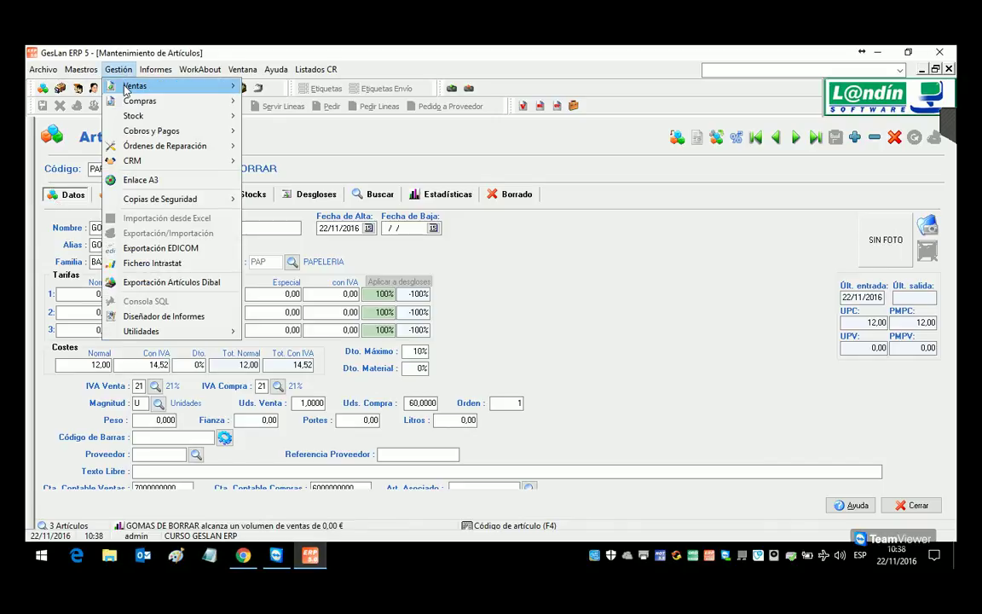
mouse_move(205, 87)
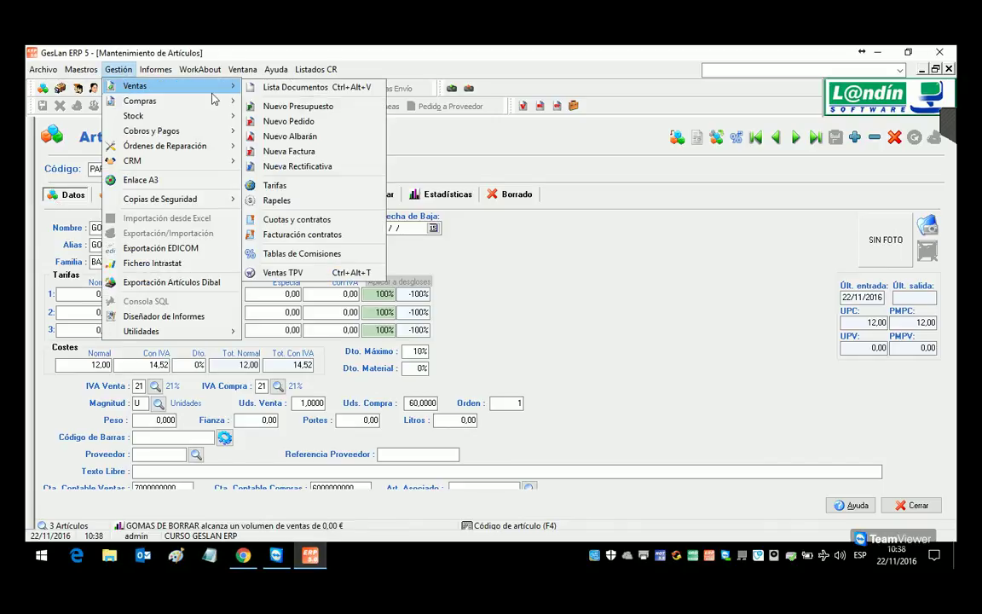
click(293, 137)
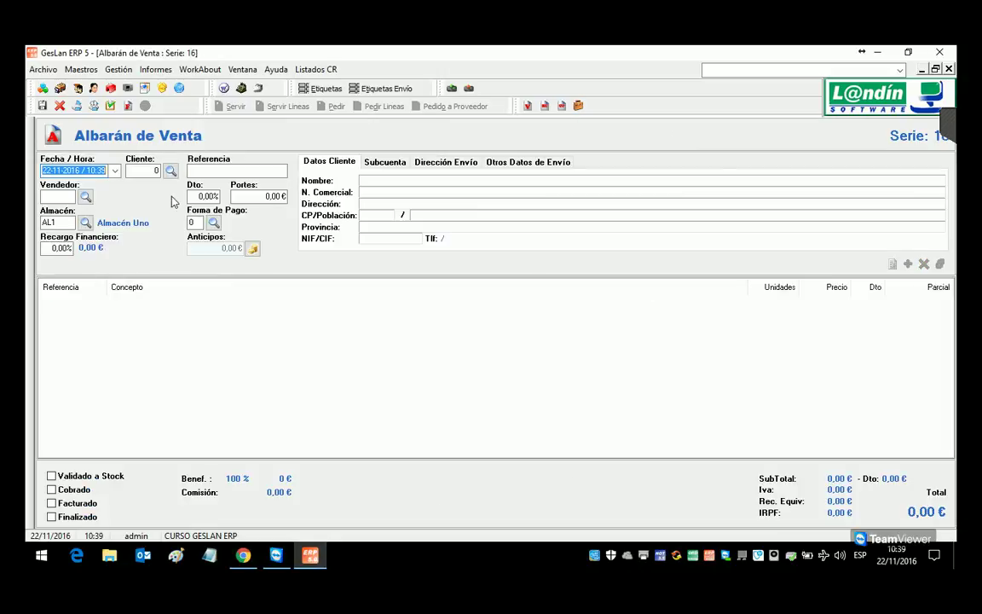
click(169, 169)
double_click(341, 274)
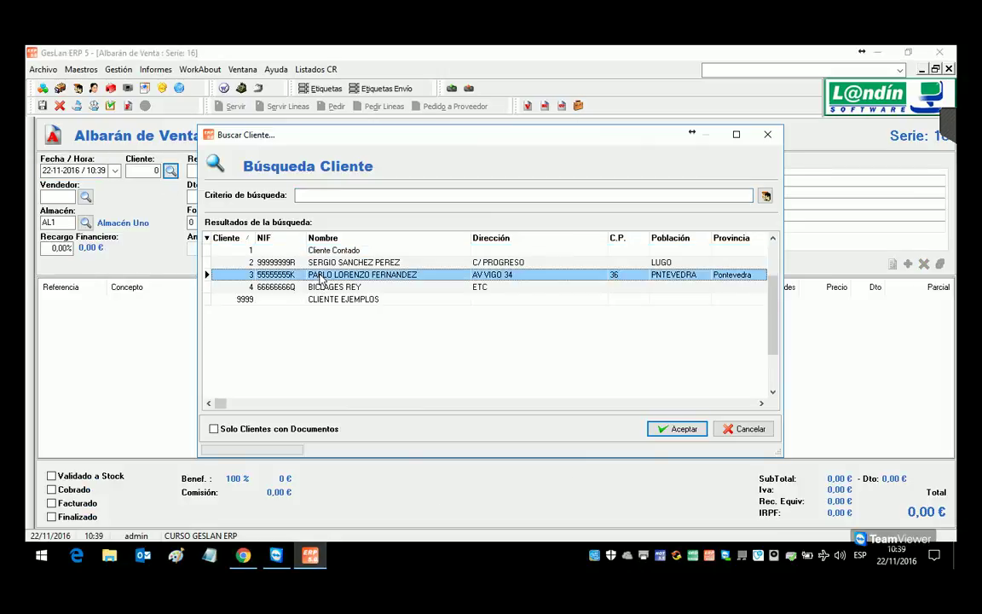
Step: Add a line of 5 SUB005 SUBRAYADOR AZUL to the delivery note
click(908, 264)
text(SUB005)
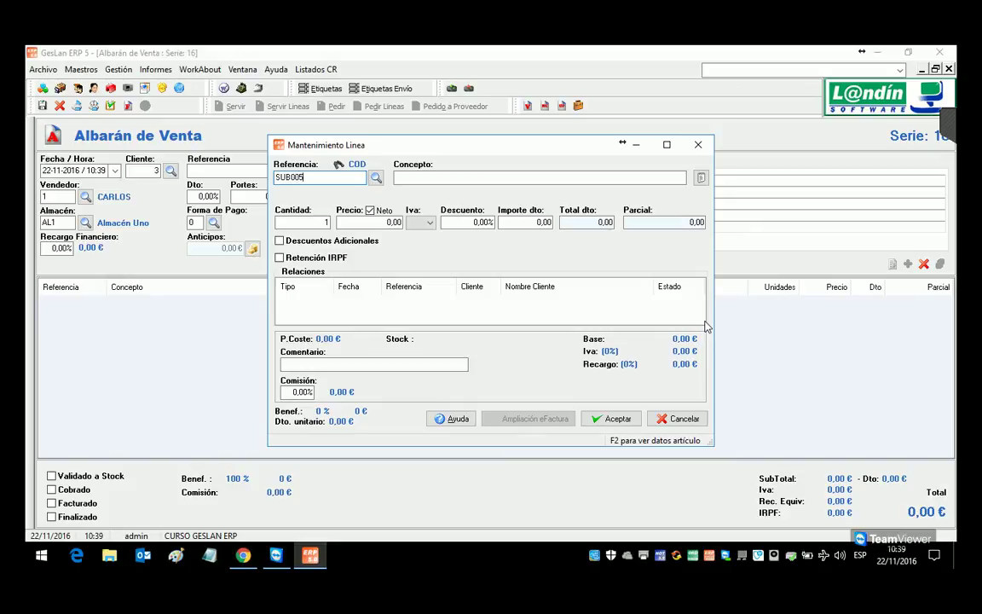
key(Return)
key(Return)
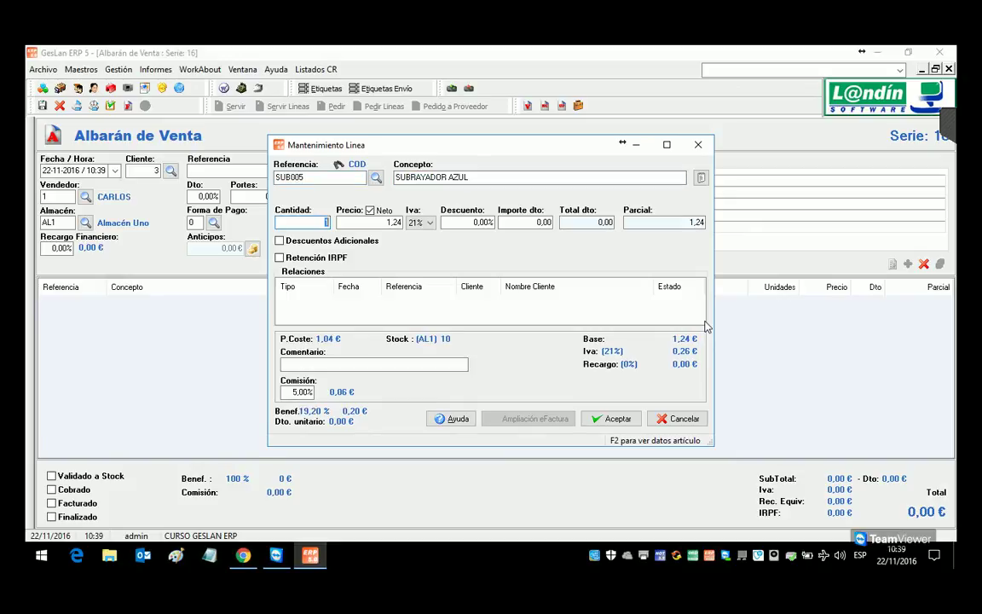
text(5)
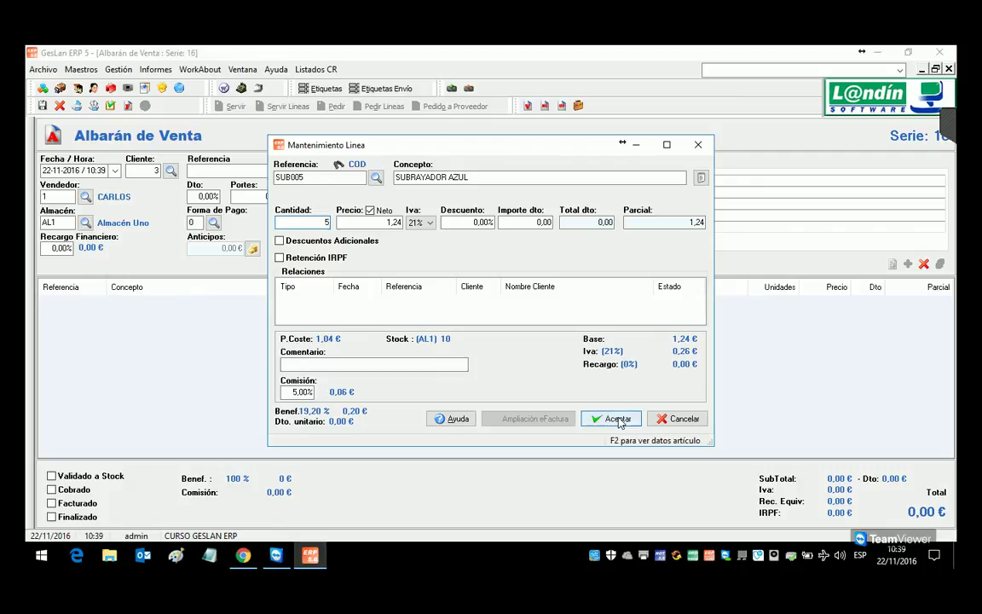
click(612, 419)
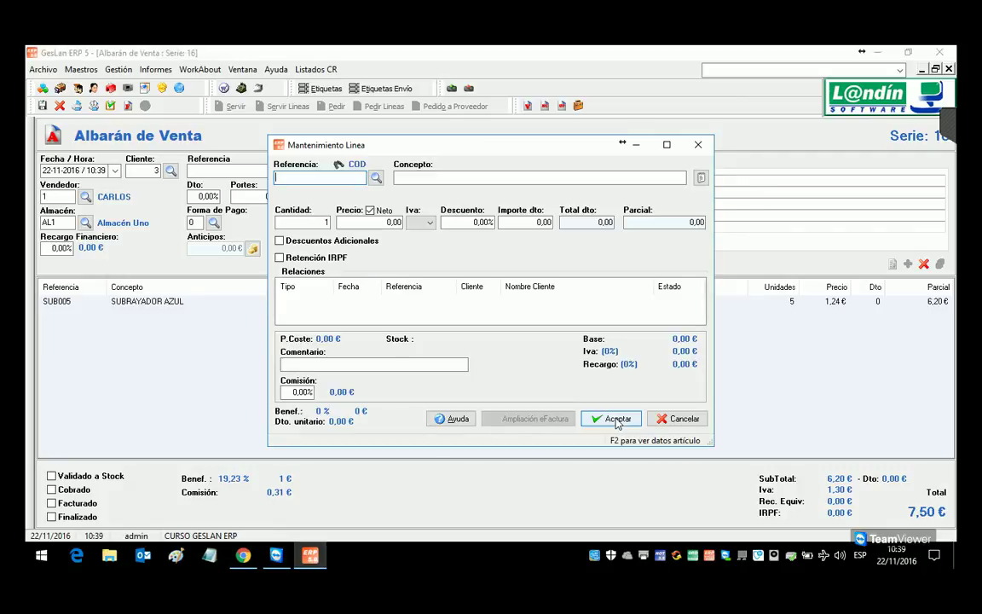
Step: Add 5 PAP001 GOMAS DE BORRAR, then save, validate to stock and close the note
text(PAP005)
key(BackSpace)
text(1)
key(Tab)
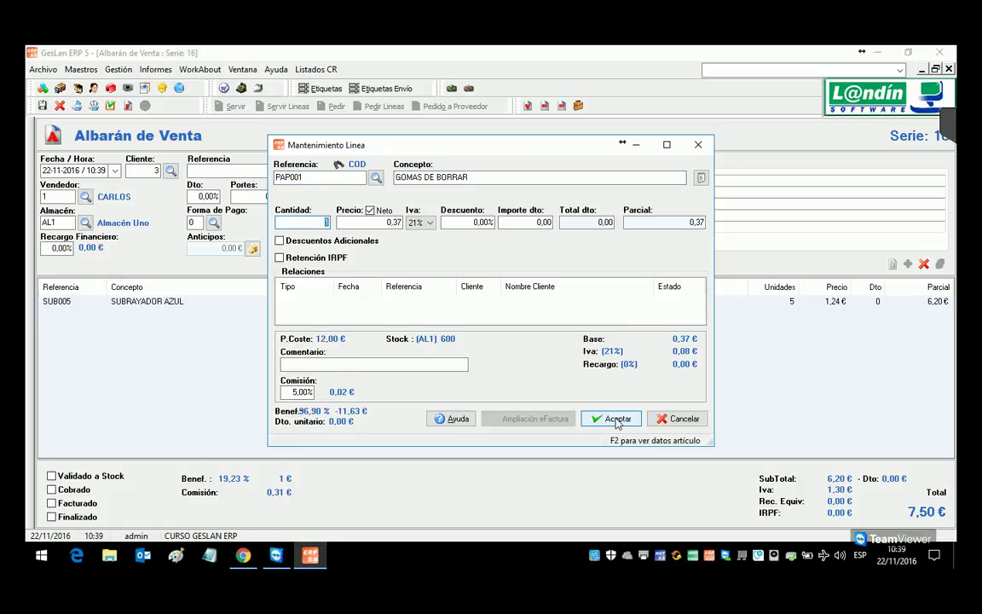
text(5)
click(617, 419)
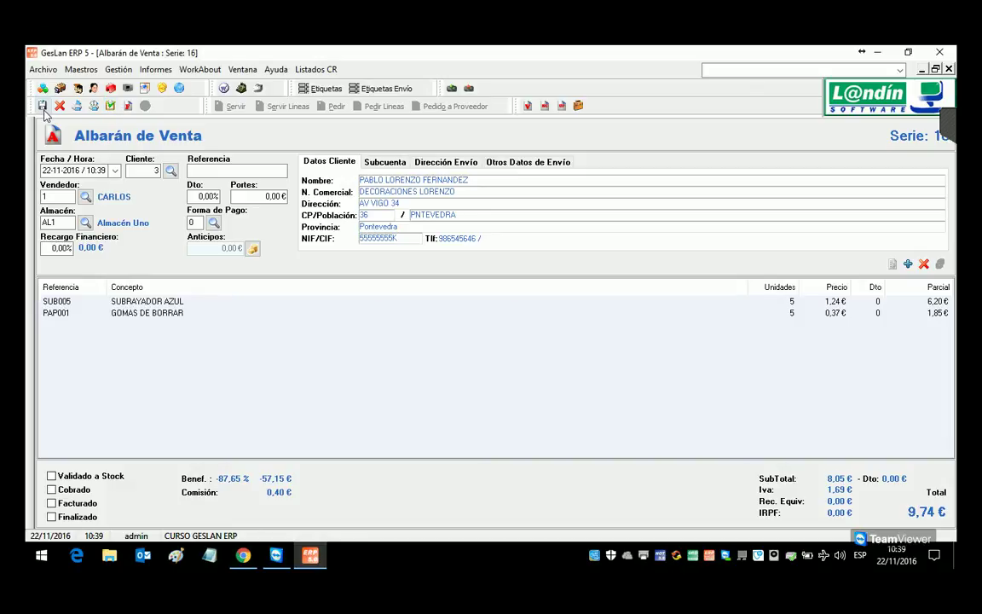
click(110, 107)
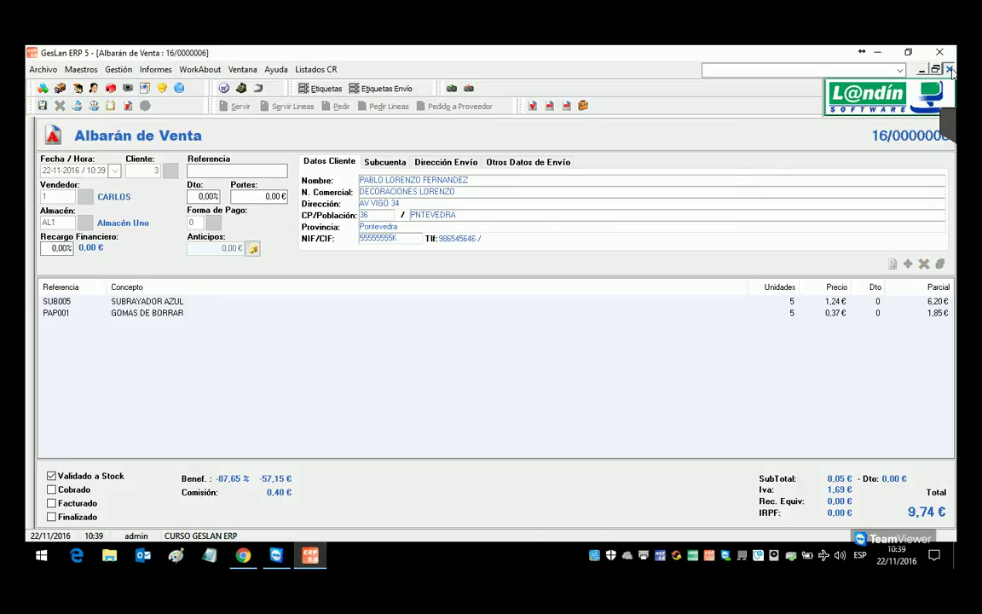
click(949, 70)
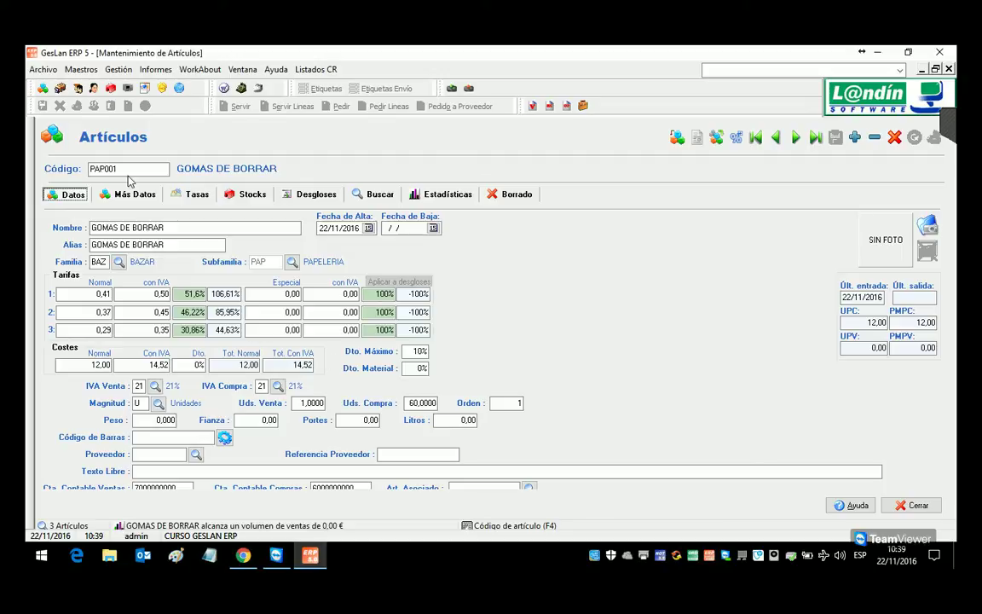
Step: Review article stocks and confirm SUB005 now has 5 units in the warehouse
click(381, 195)
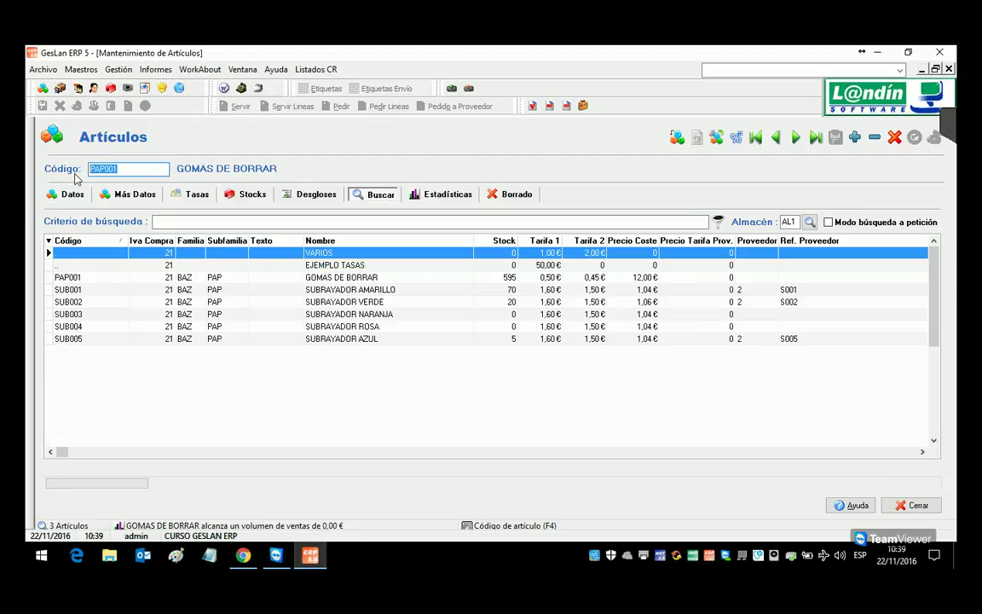
click(246, 195)
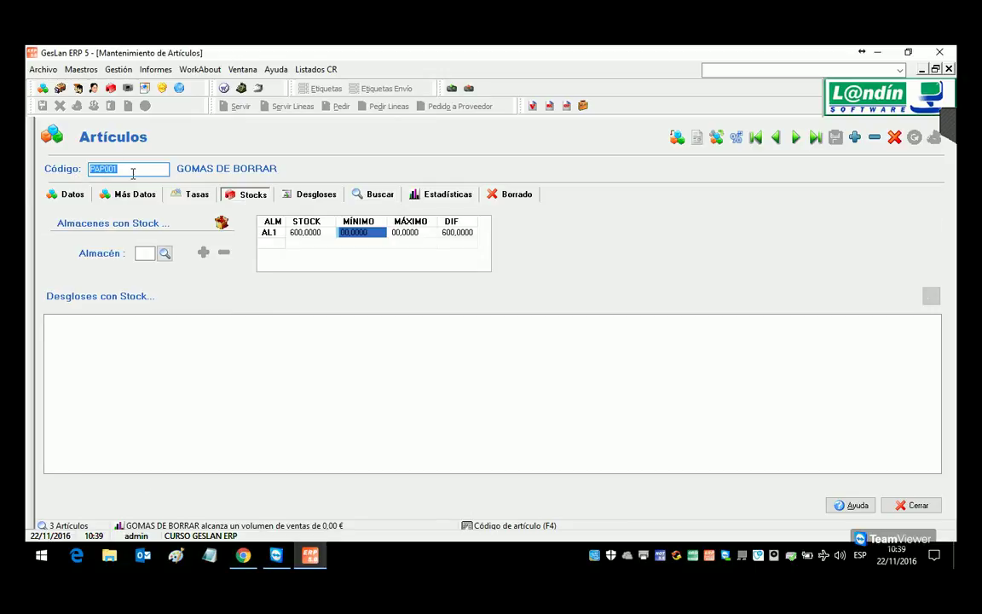
text(SUB005)
key(Return)
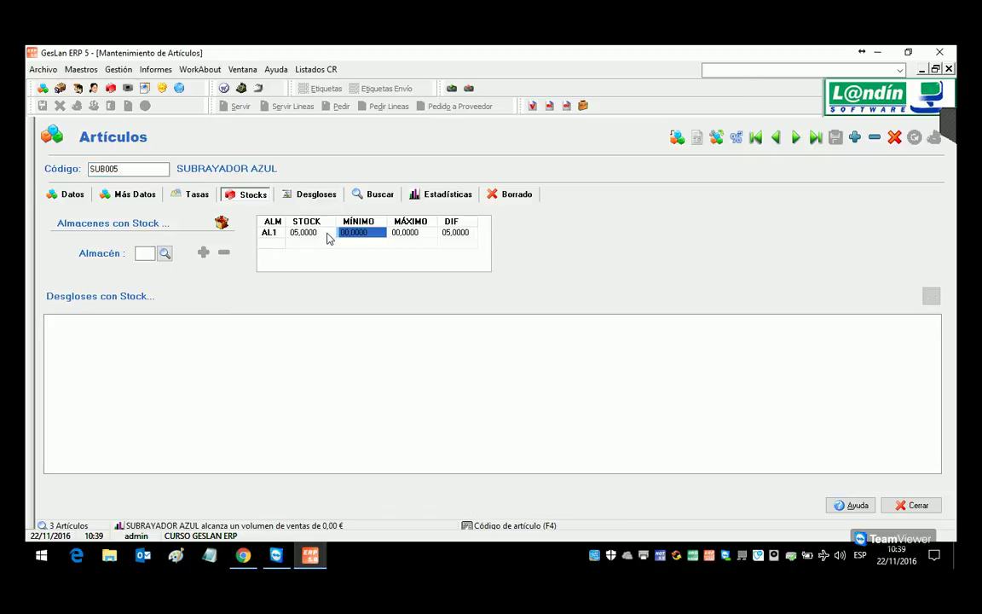
click(68, 199)
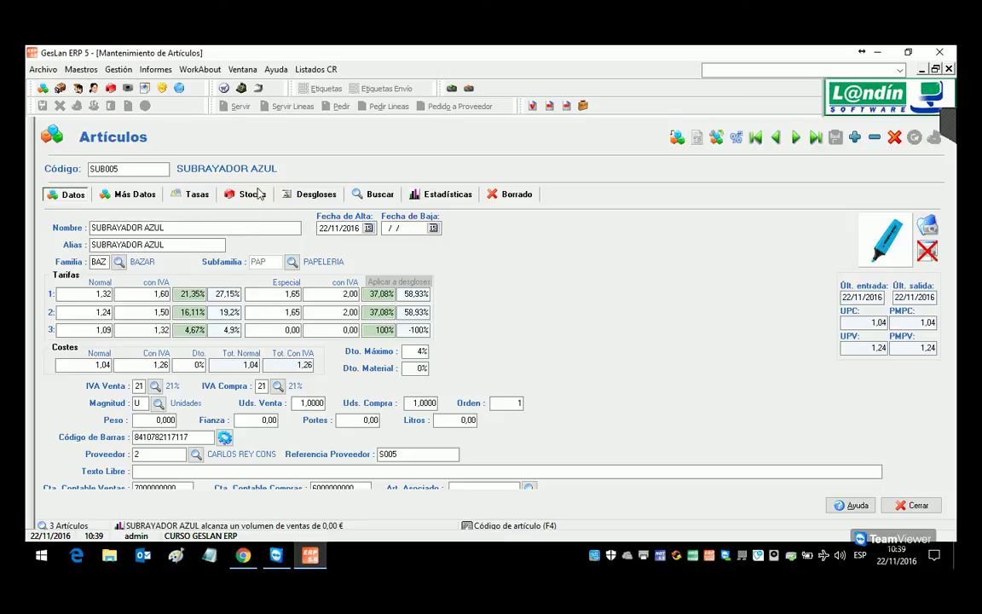
Step: Reload PAP001, check its sale and purchase units and remaining stock of 595, then open Gestión > Ventas
click(96, 171)
text(PAP001)
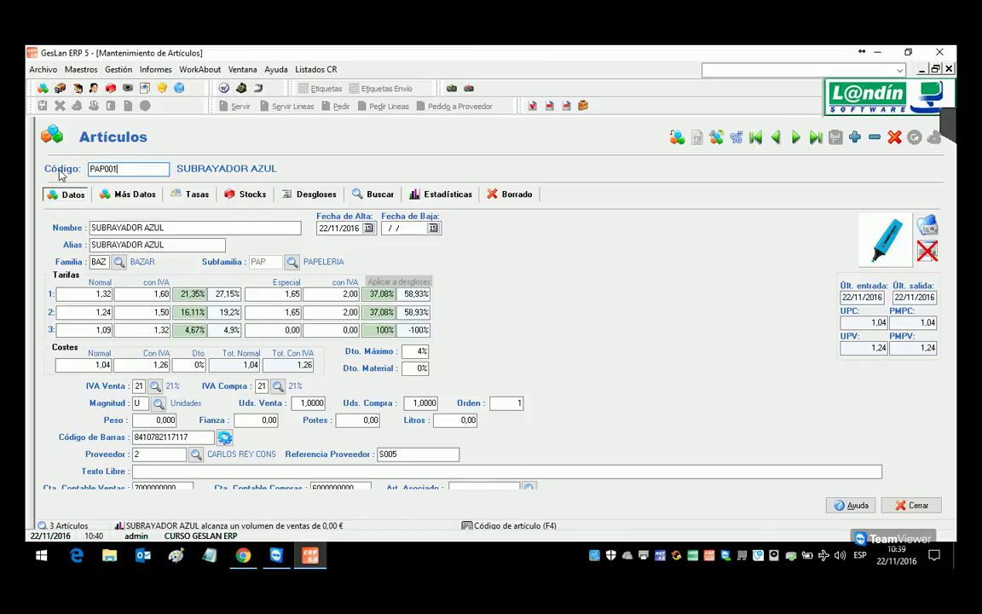
key(Return)
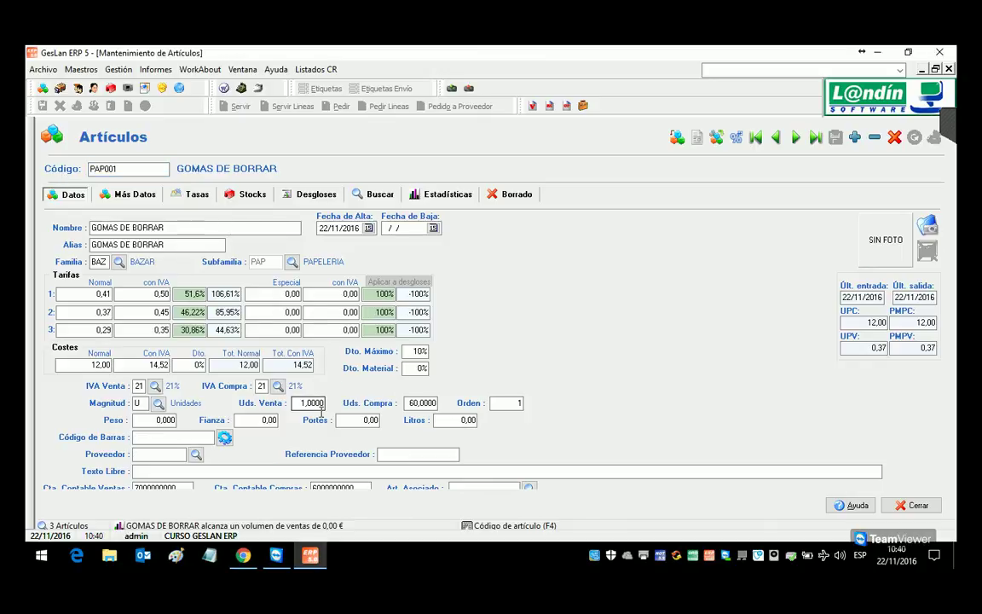
key(Tab)
click(313, 406)
click(243, 195)
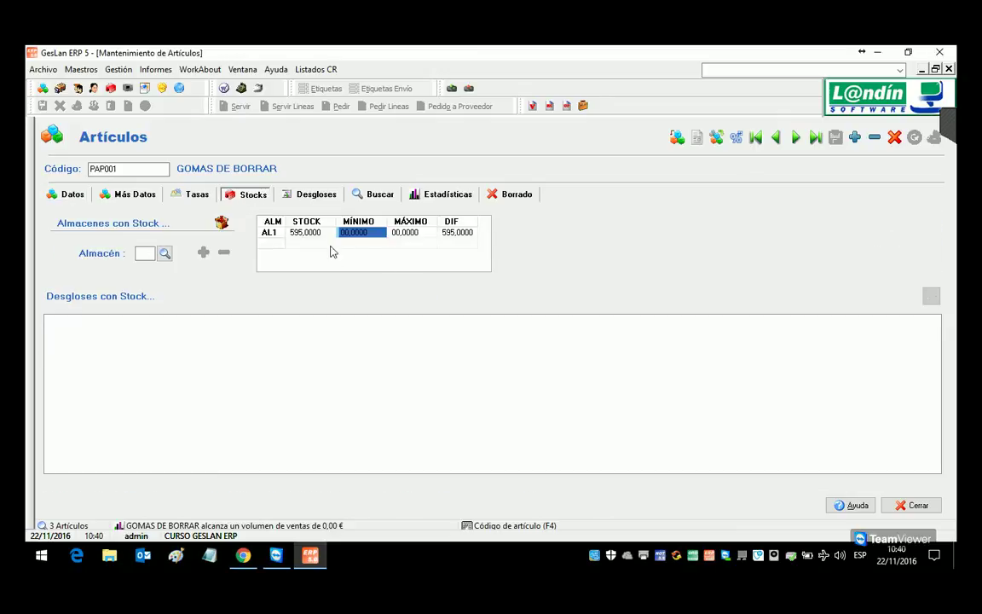
click(70, 196)
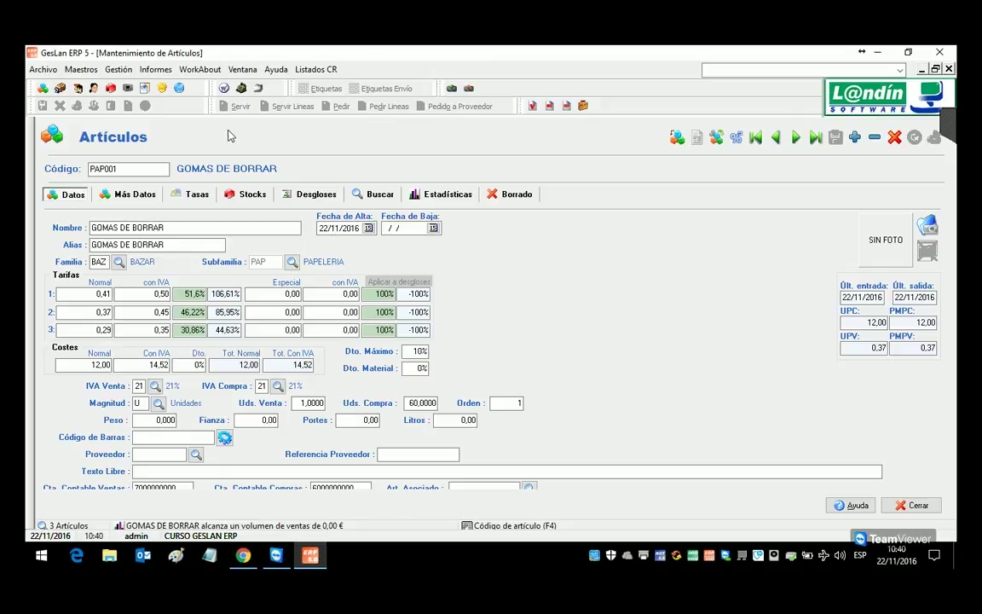
click(106, 73)
mouse_move(120, 91)
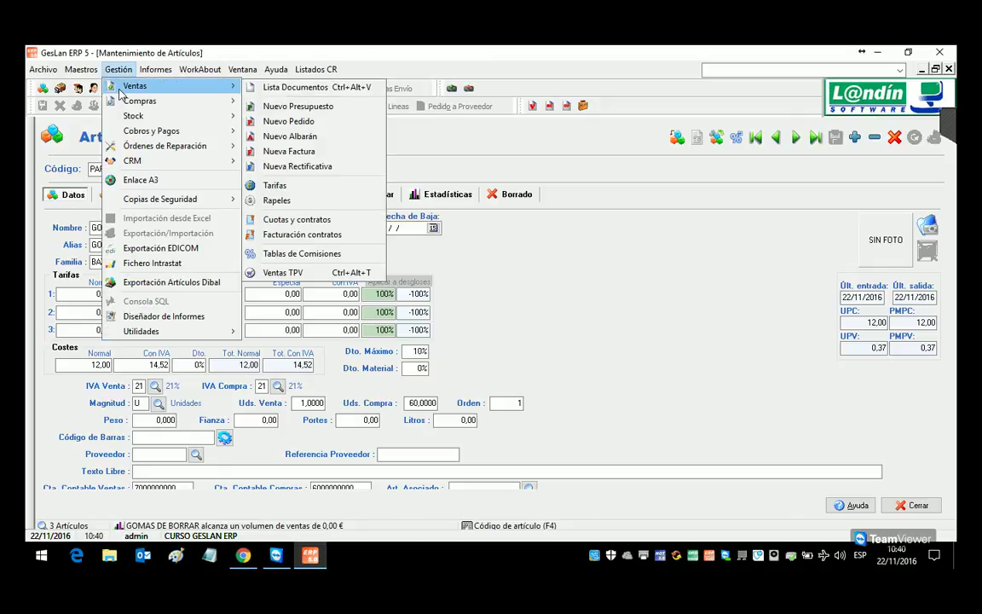
Step: Issue delivery note 16/0000007 for client 2 with 60 PAP001, totalling 29,77 €, and close it
click(335, 138)
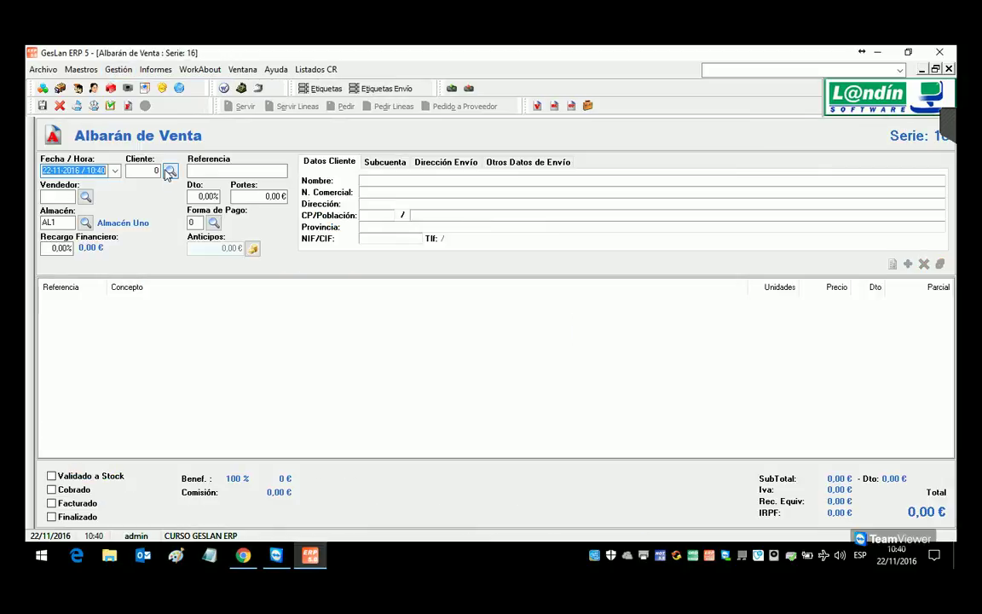
double_click(337, 263)
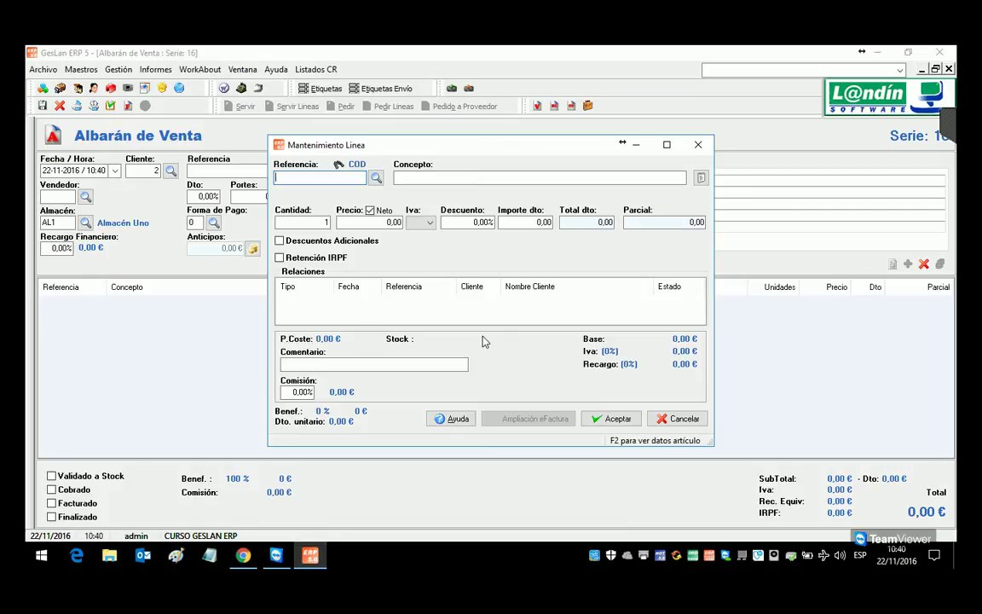
text(PAP001)
key(Return)
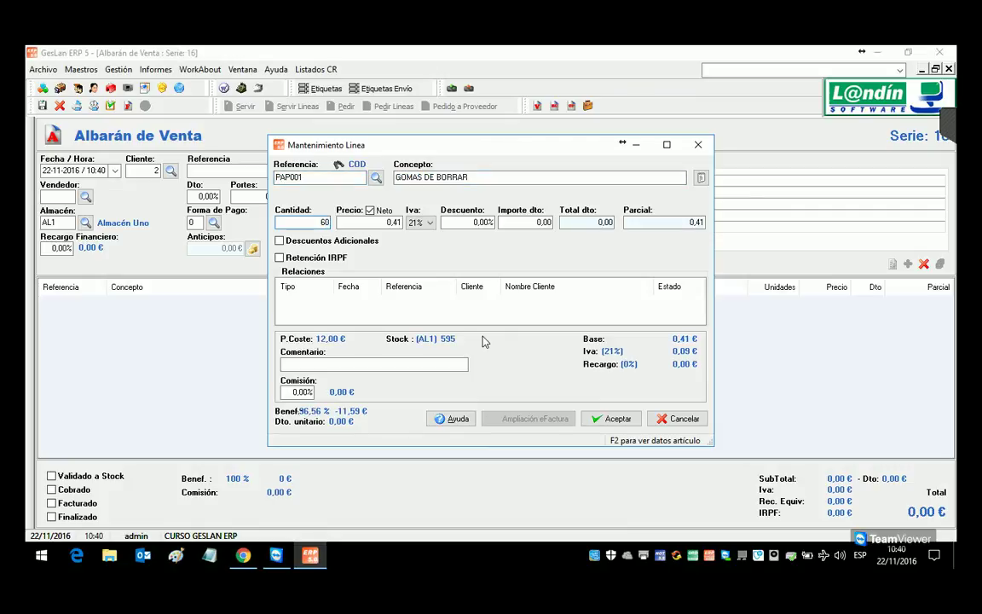
click(612, 418)
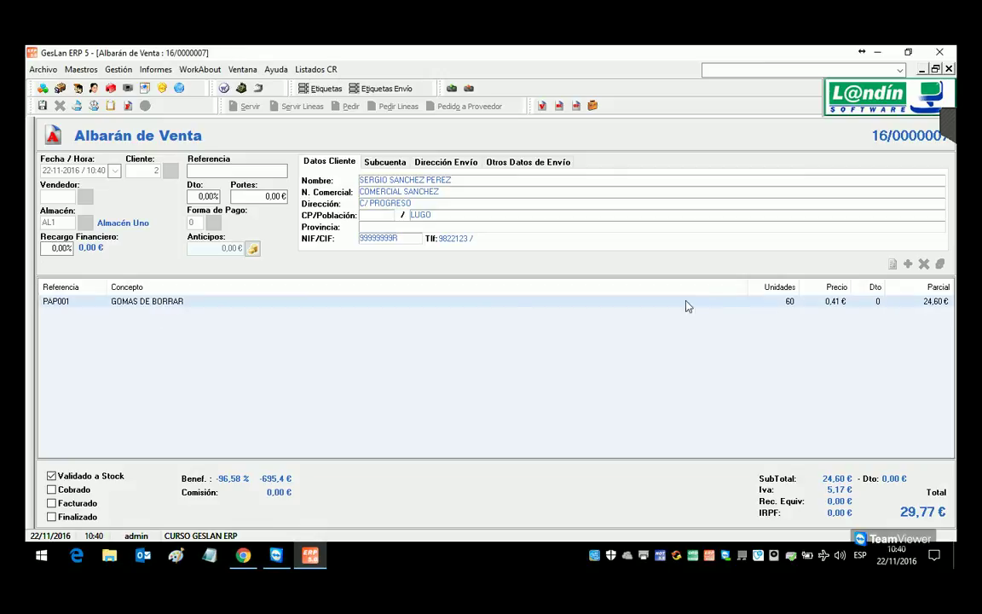
click(949, 70)
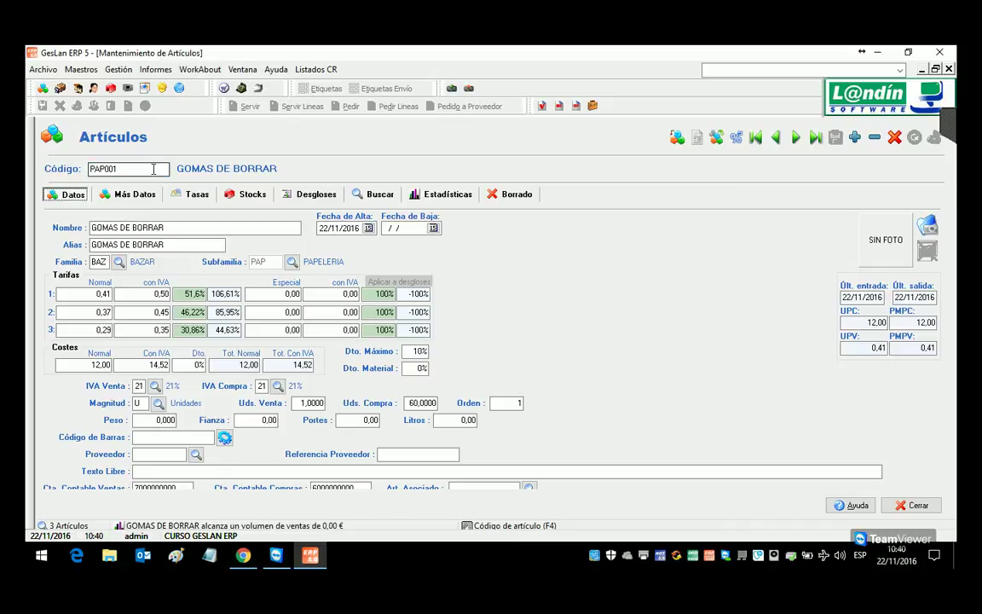
click(249, 195)
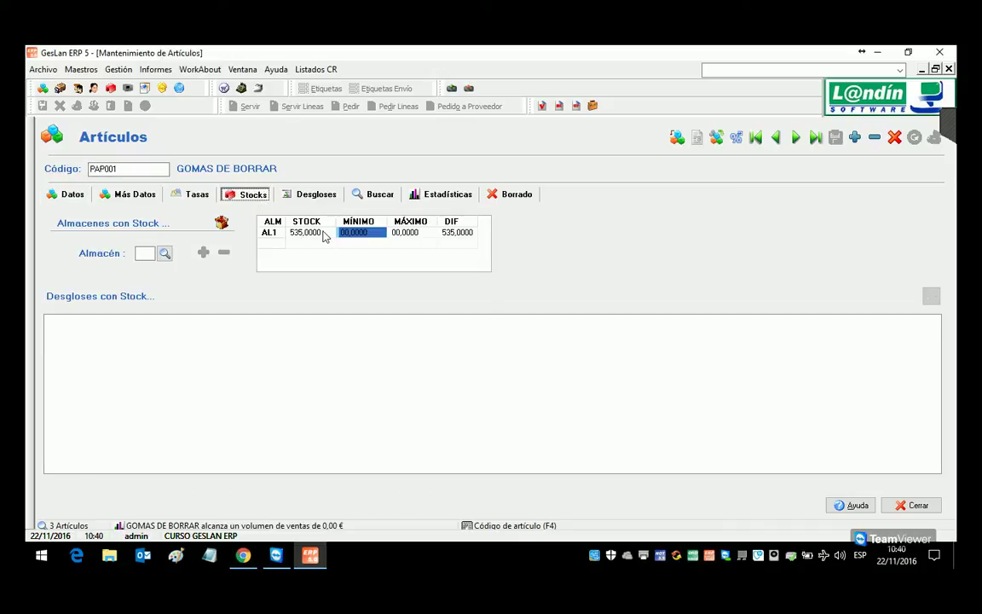
click(68, 195)
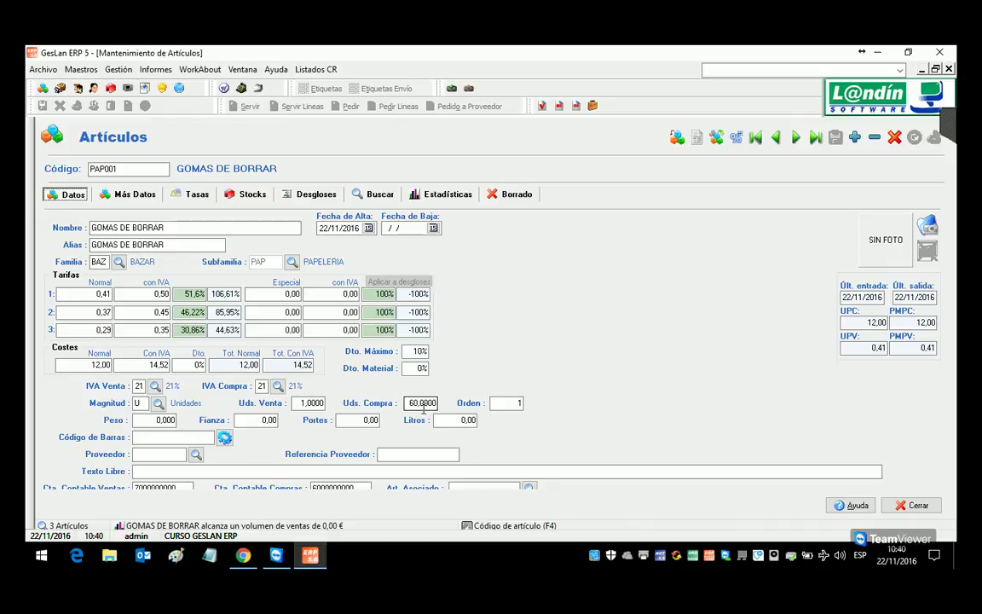
click(422, 406)
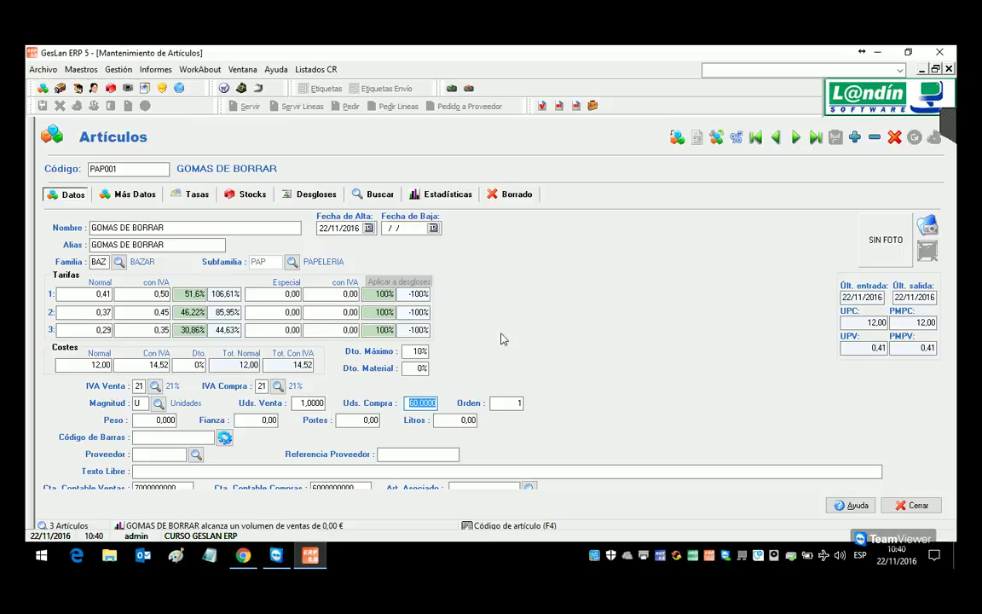
click(952, 126)
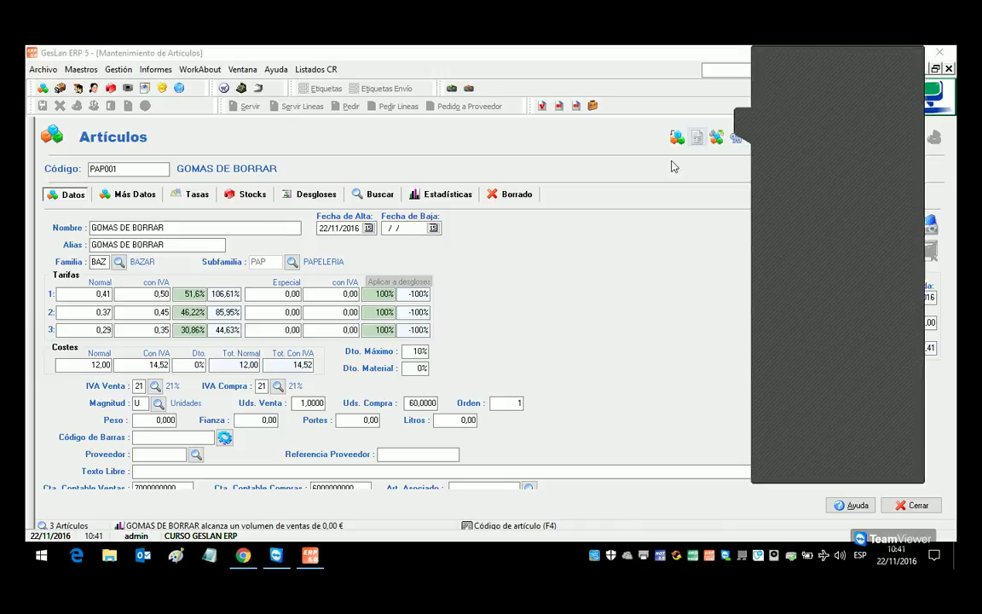
click(136, 171)
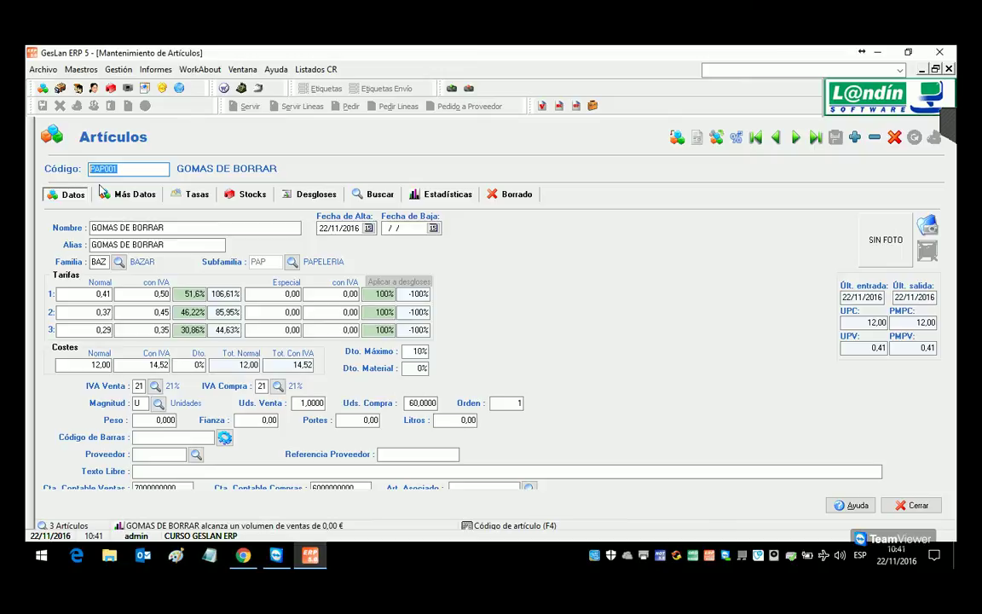
Step: Create article MAN001 named MANTENIMIENTO DE CALDERAS
text(MAN)
key(Return)
key(Return)
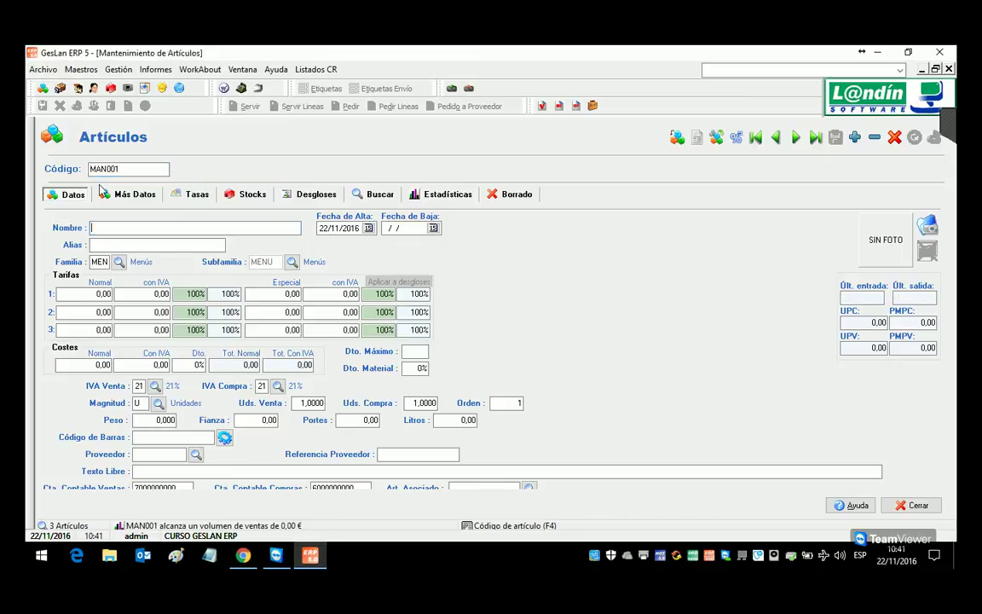
text(MANT)
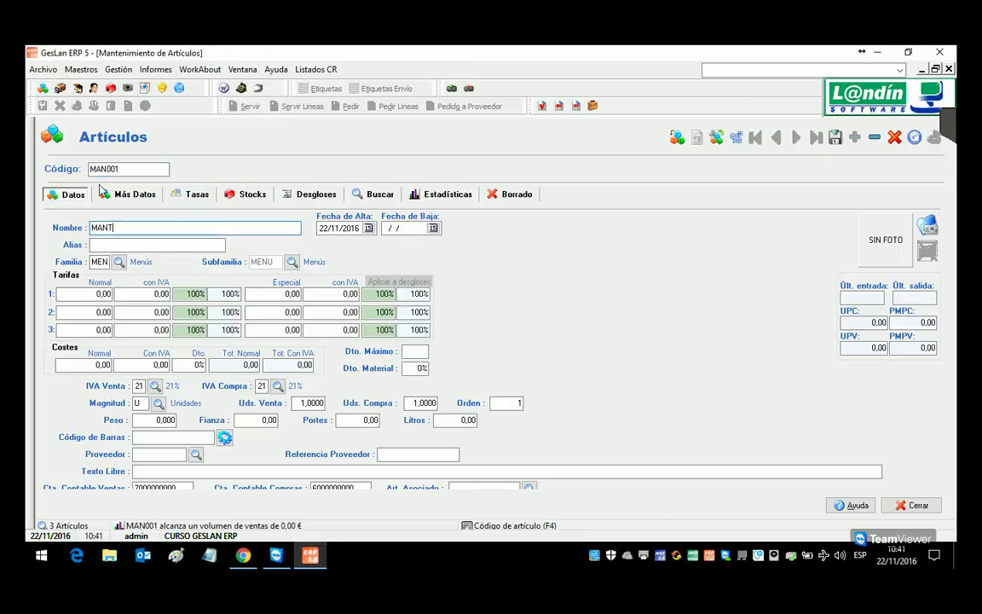
text(ENIMIENTO )
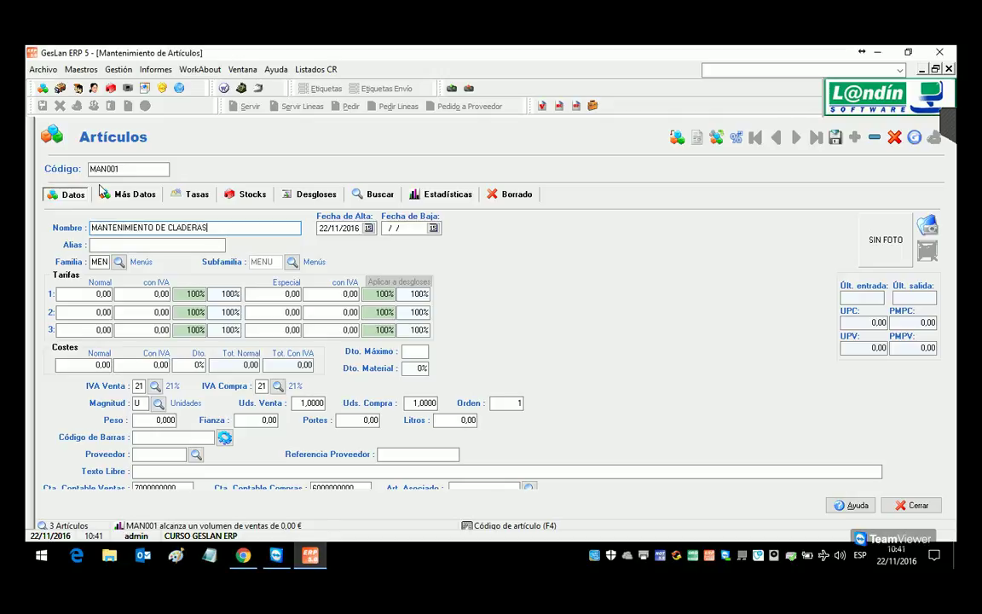
text(DE CALD)
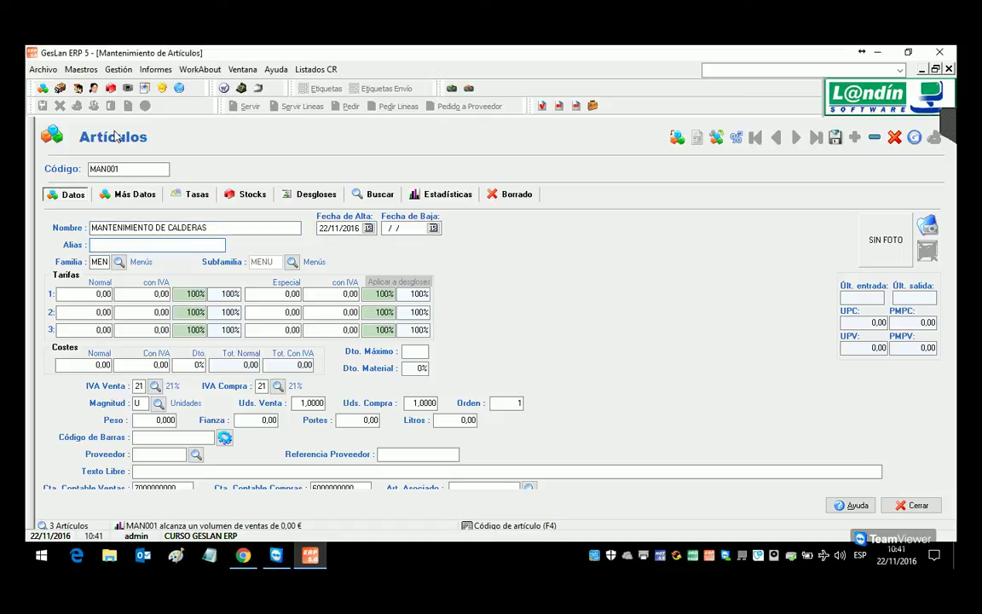
key(Tab)
Step: Classify MAN001 under family SERVICIOS and subfamily MANTENIMIENTOS
click(118, 263)
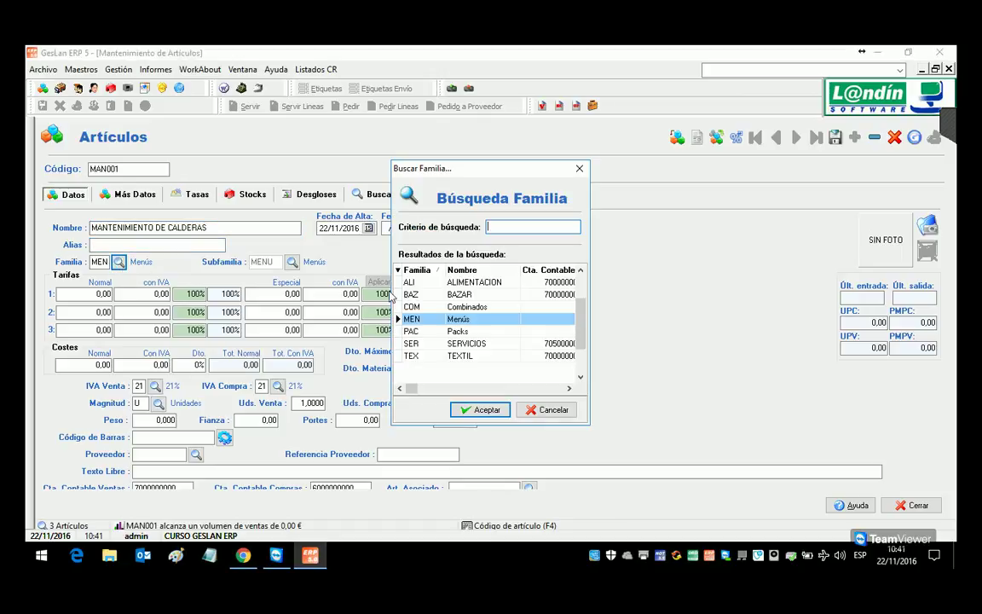
double_click(468, 345)
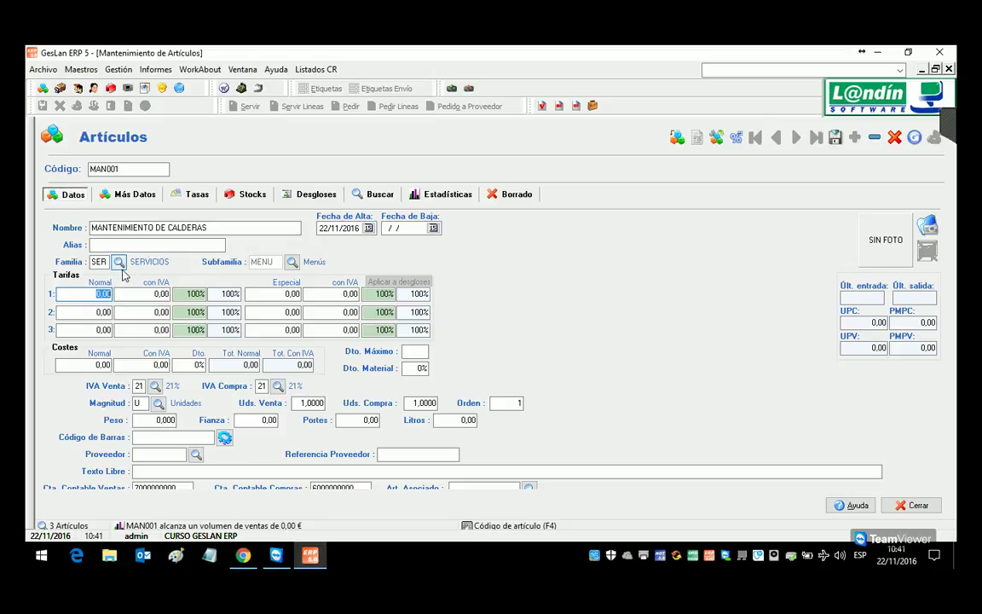
click(292, 262)
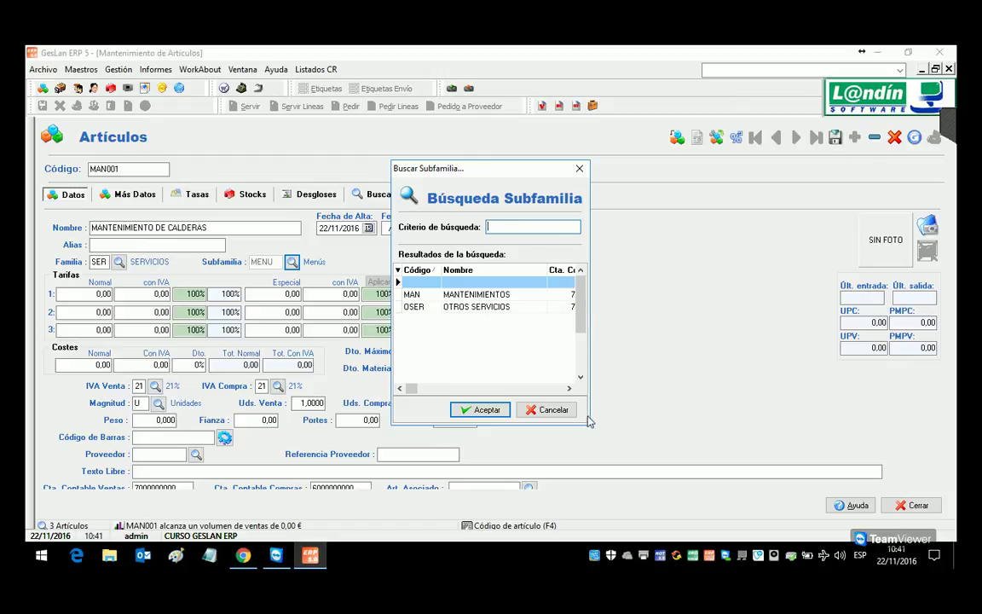
drag(549, 269, 523, 279)
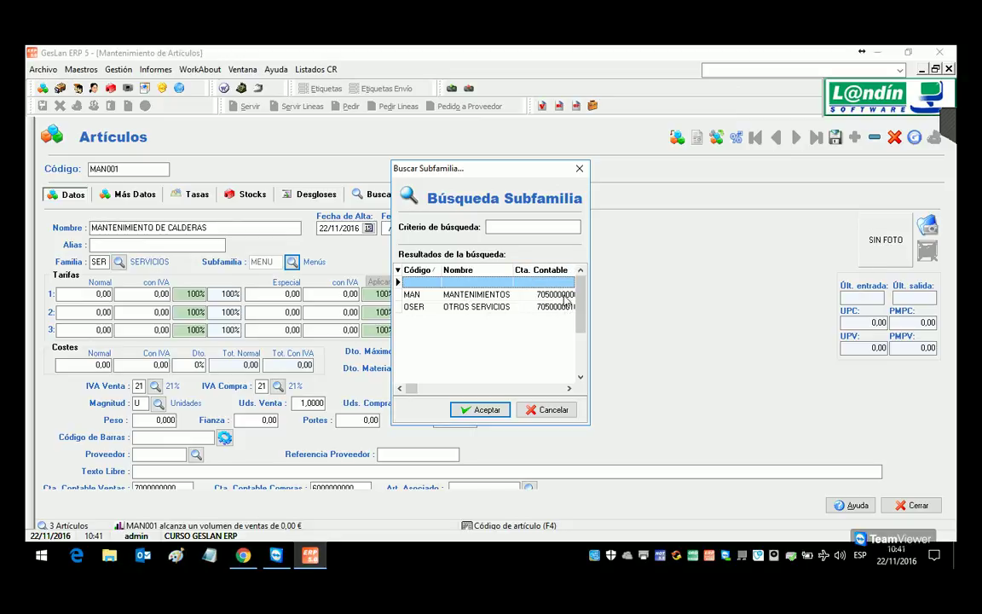
double_click(514, 296)
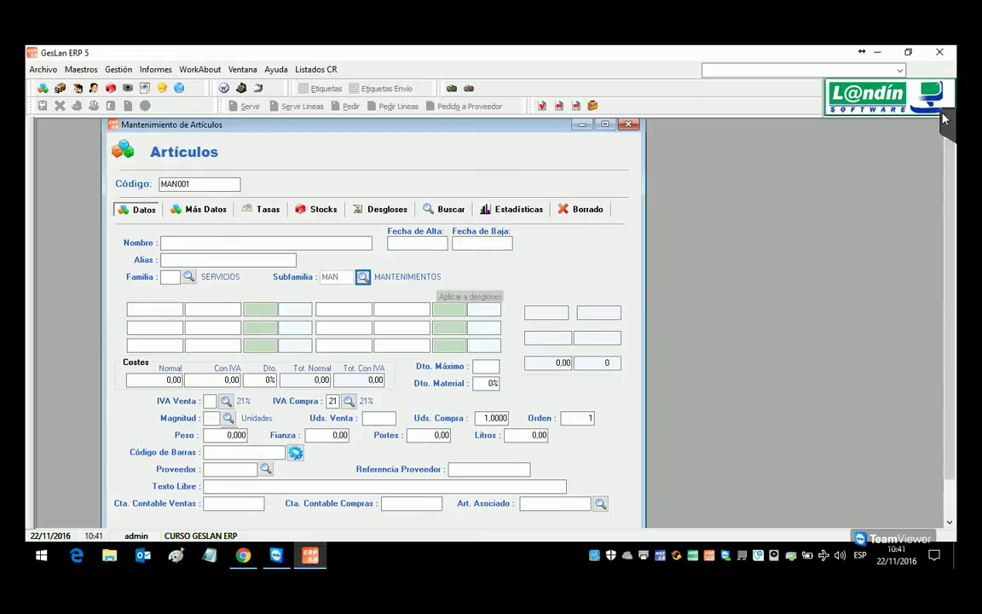
Step: Set MAN001's VAT-inclusive tariff prices to 65,00 and 60,00
click(935, 69)
scroll(954, 195, down, 1)
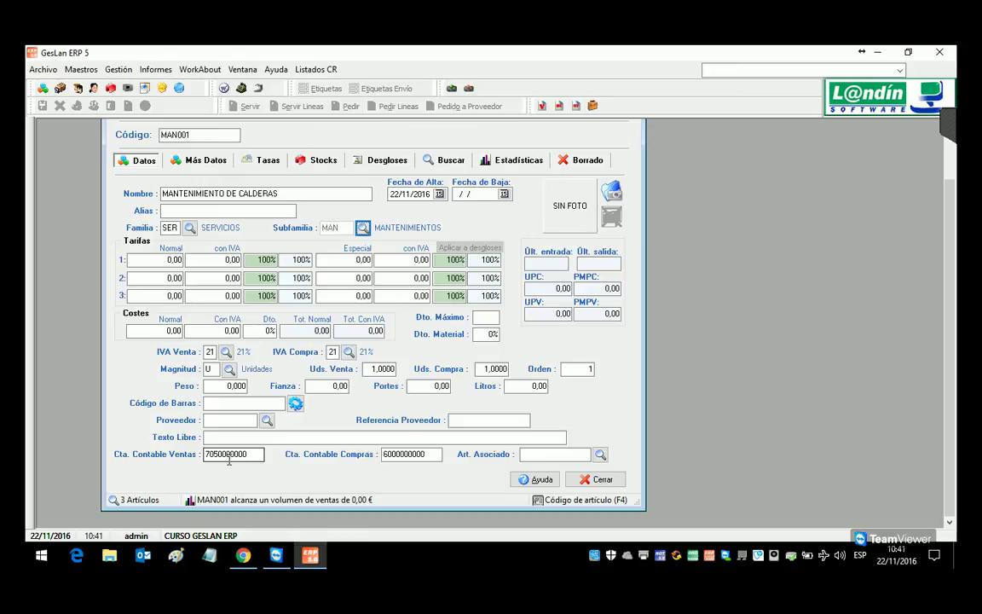
mouse_move(280, 555)
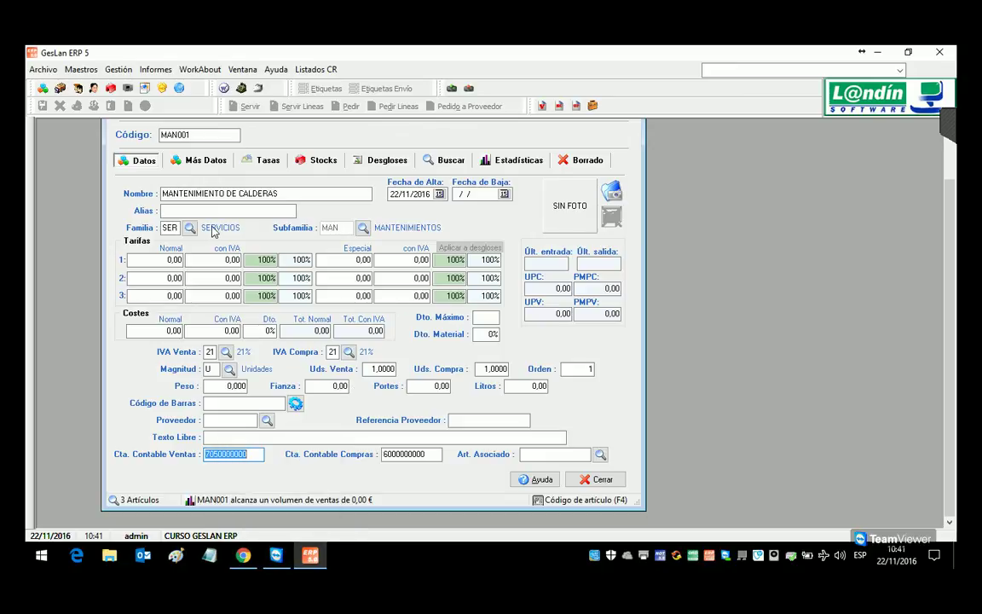
click(229, 259)
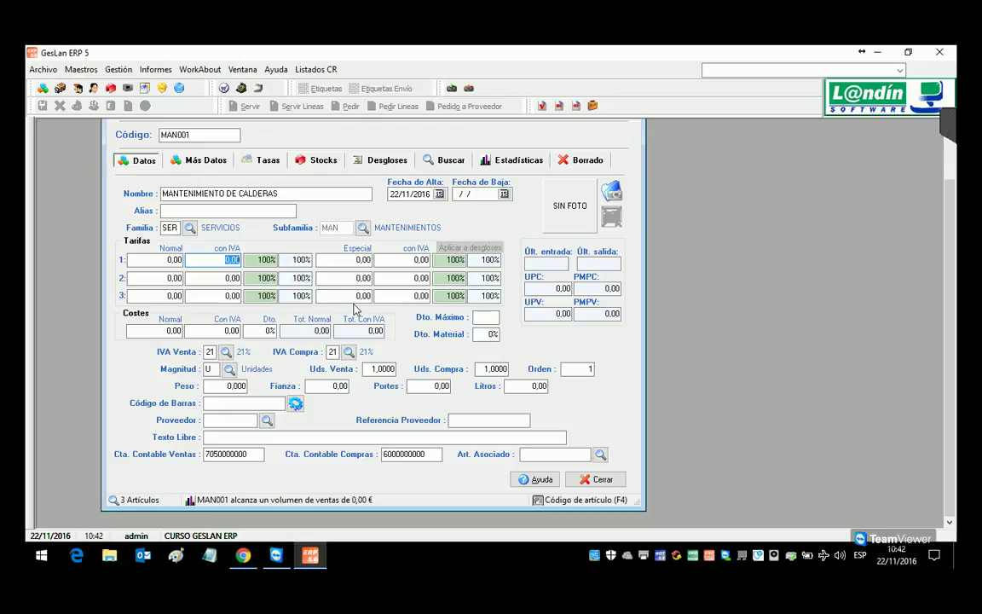
text(65)
key(Down)
text(60)
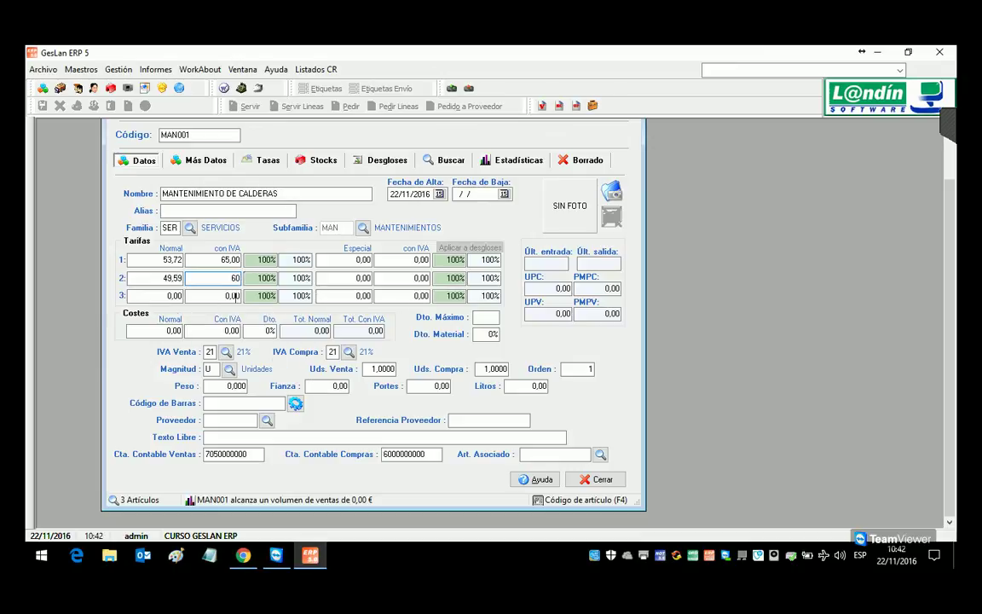
click(172, 335)
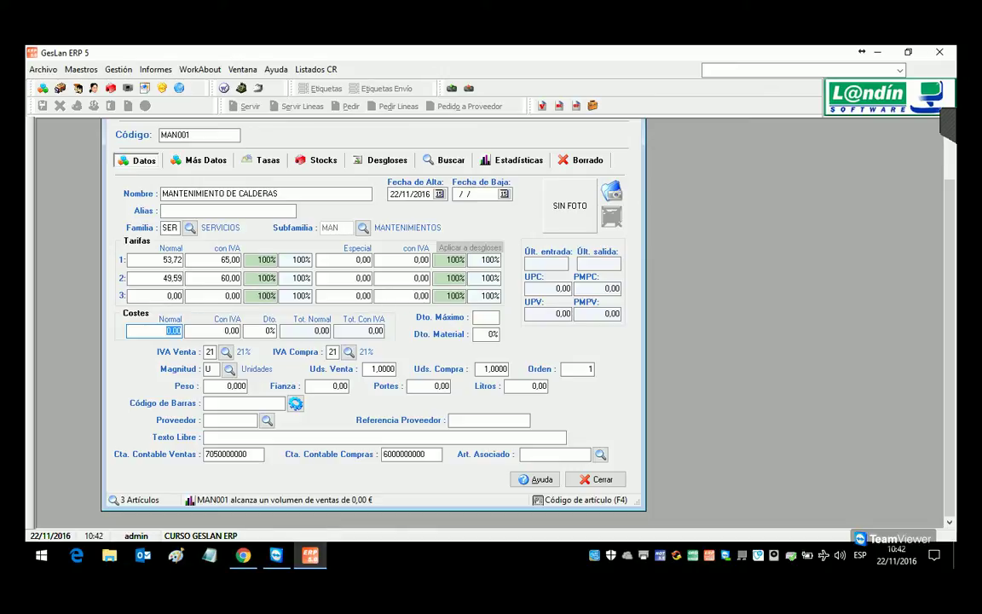
Step: Set sales and purchase units to 0 and save the MAN001 article
key(Tab)
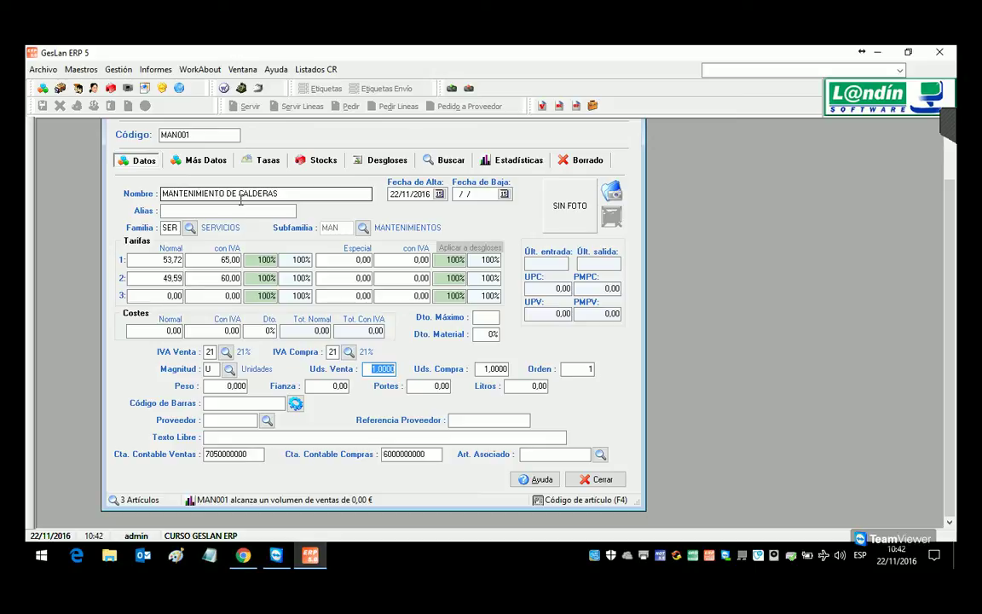
text(0)
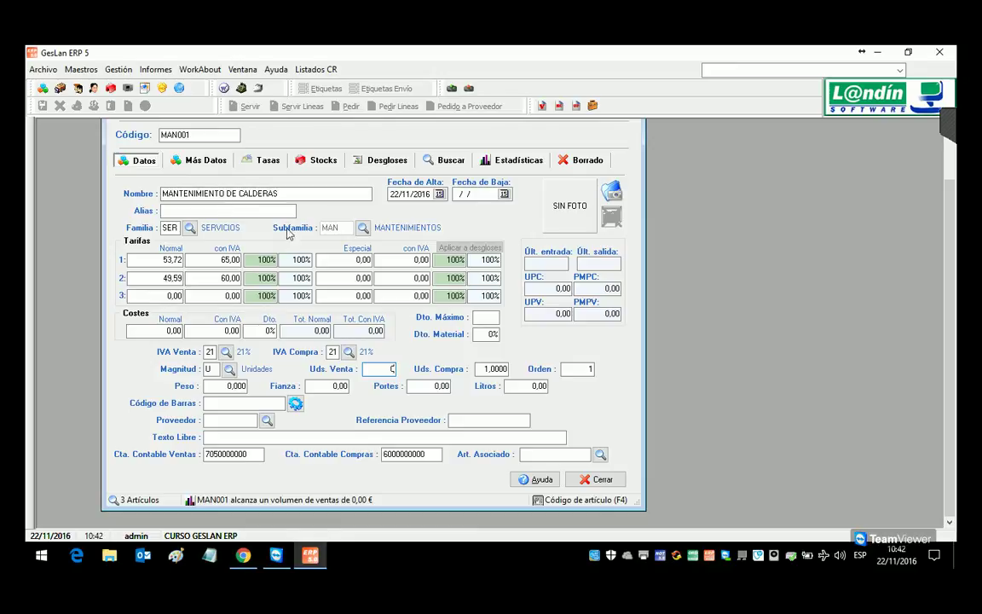
click(494, 370)
text(0)
key(Tab)
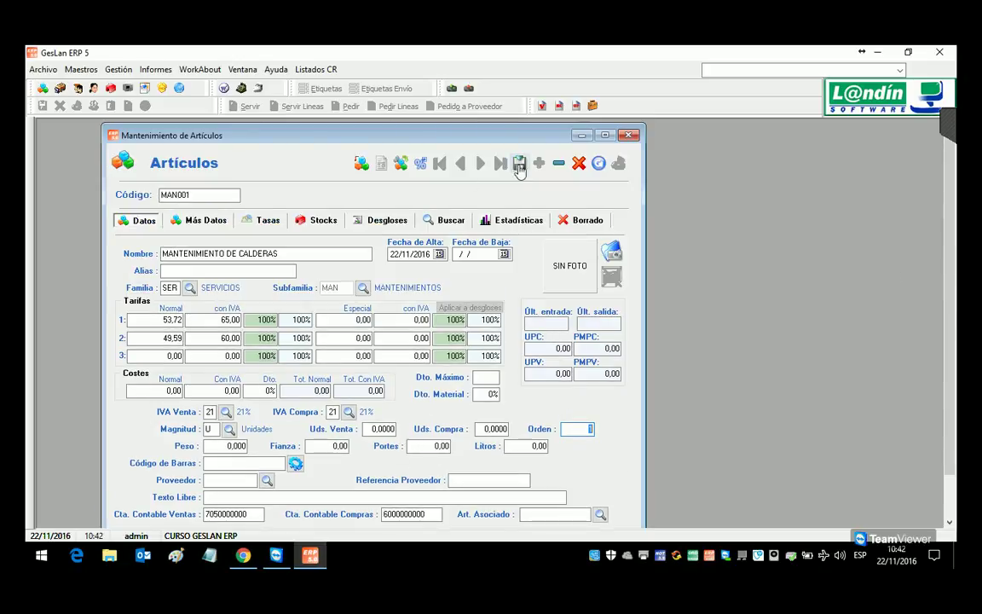
click(519, 163)
Step: Start a new sales invoice for client 4
mouse_move(135, 91)
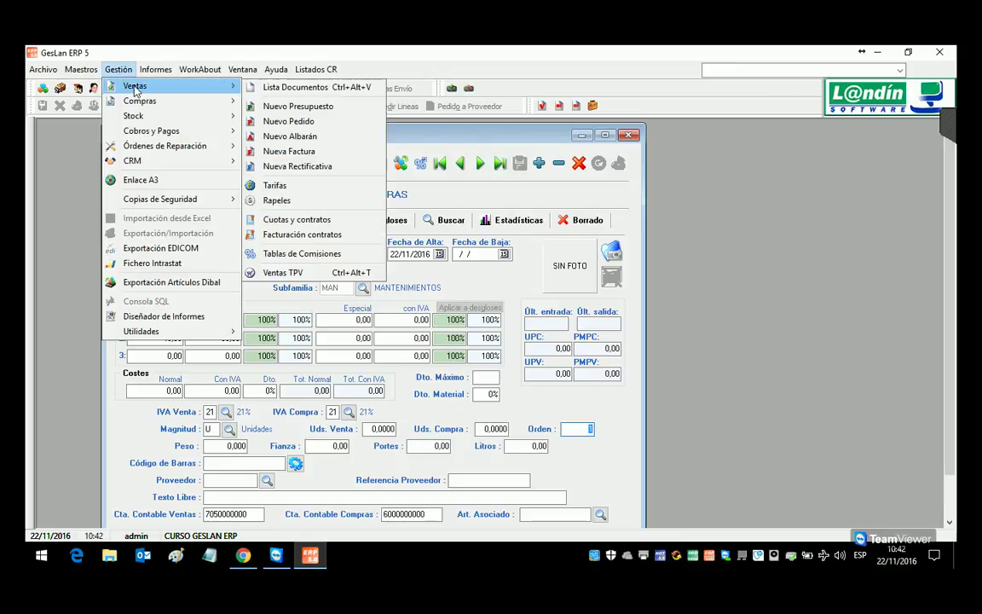
click(290, 151)
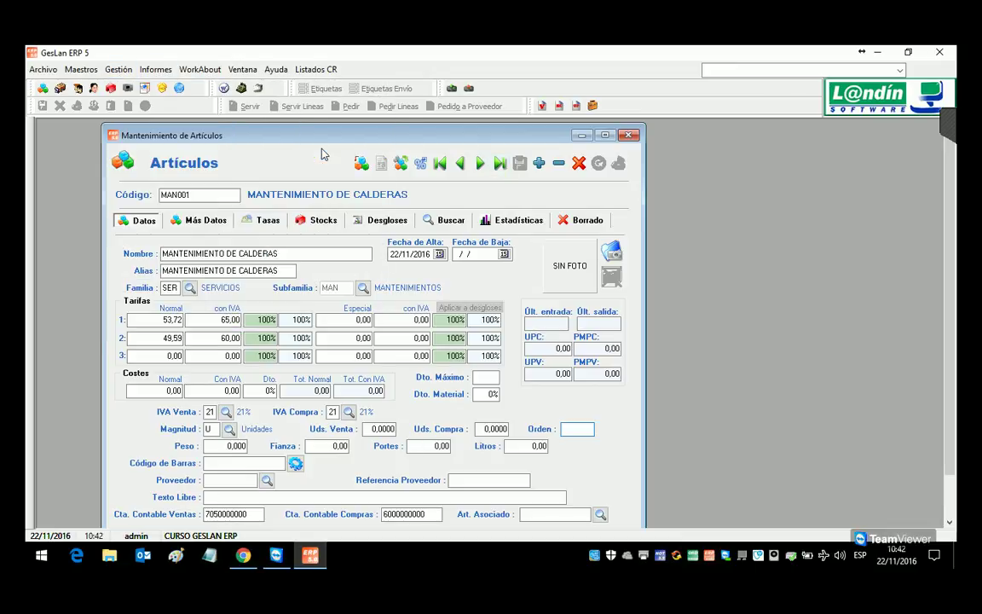
click(172, 170)
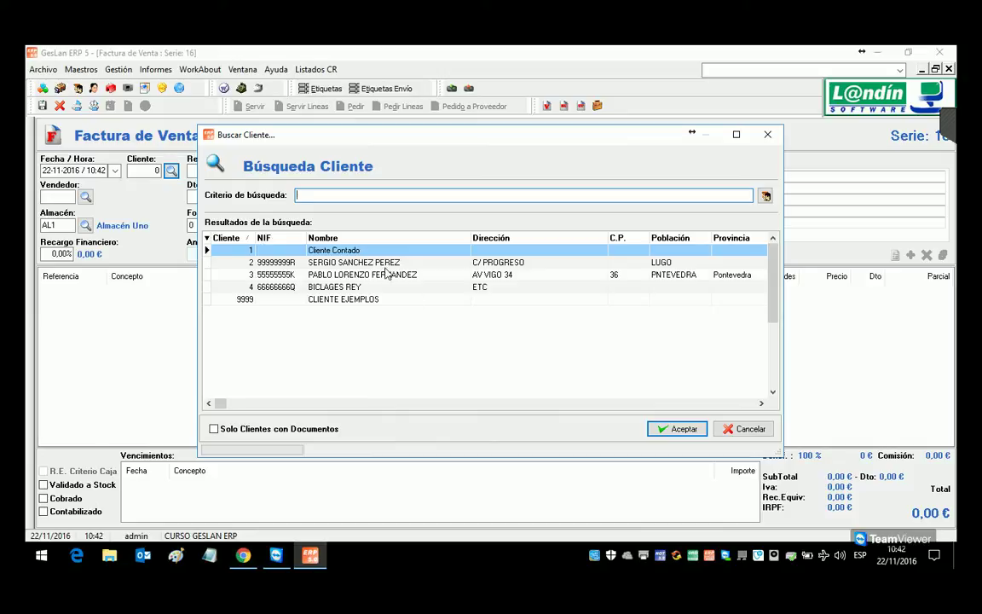
double_click(362, 287)
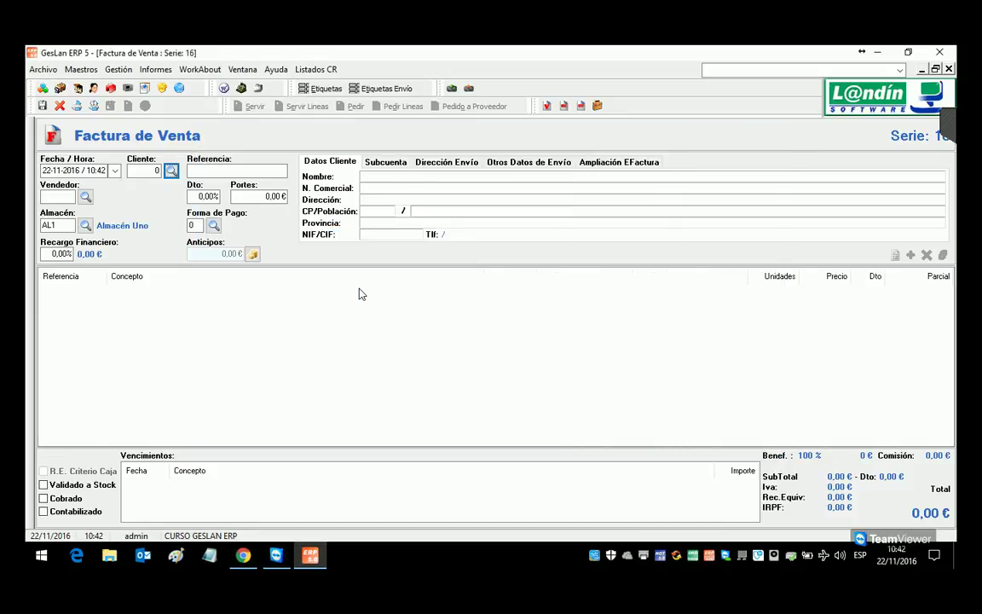
Step: Add a line of 10 MAN001 at 53,72 €, bringing the invoice to 650,01 €
click(403, 320)
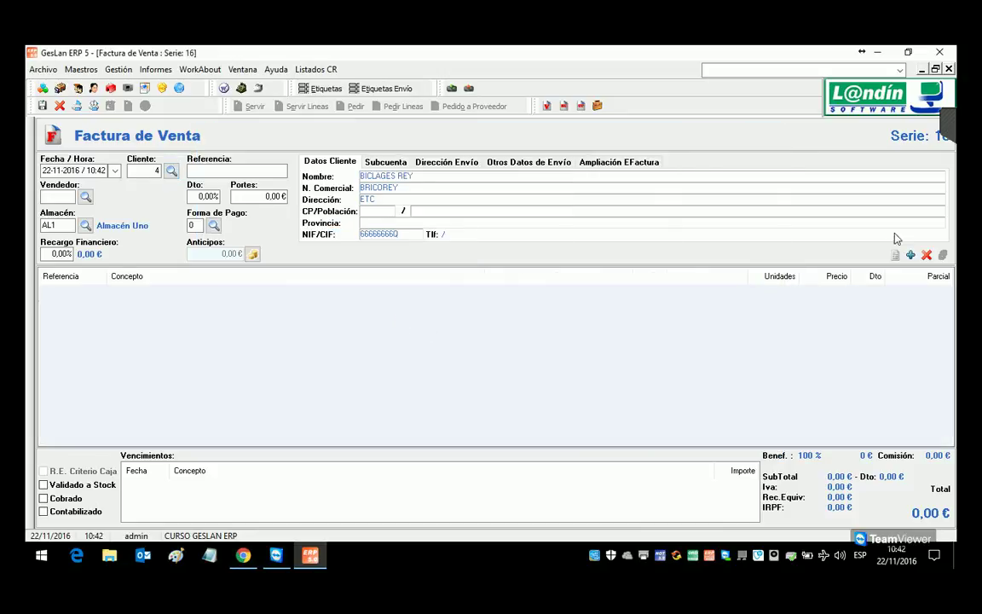
click(910, 255)
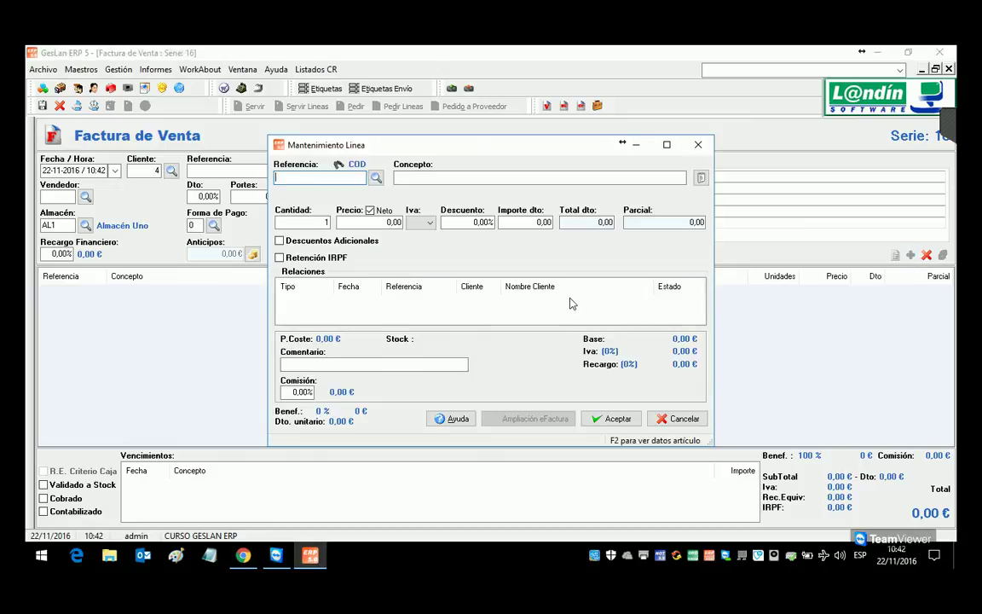
text(MAN001)
key(Return)
key(Return)
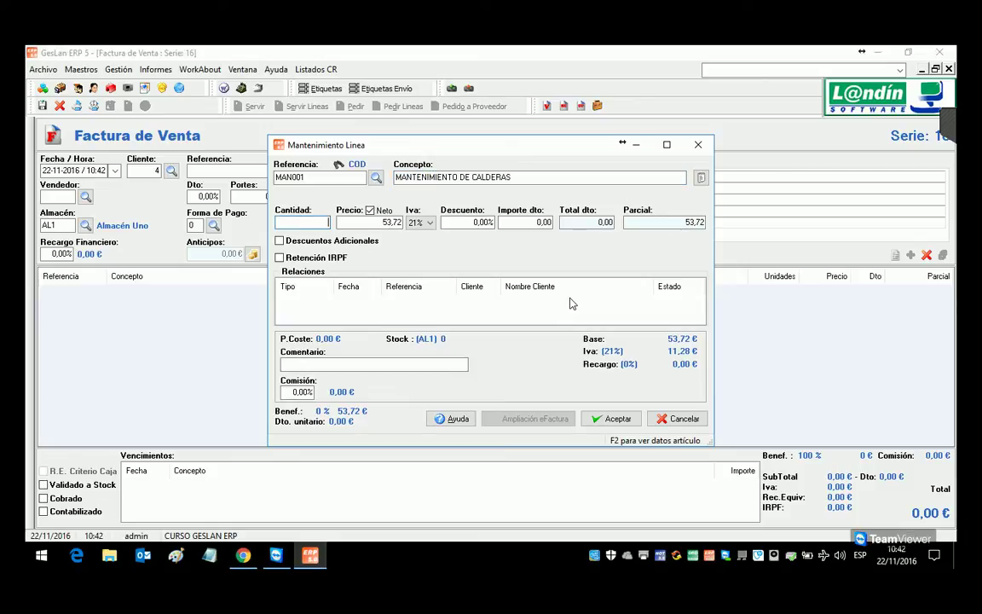
key(Tab)
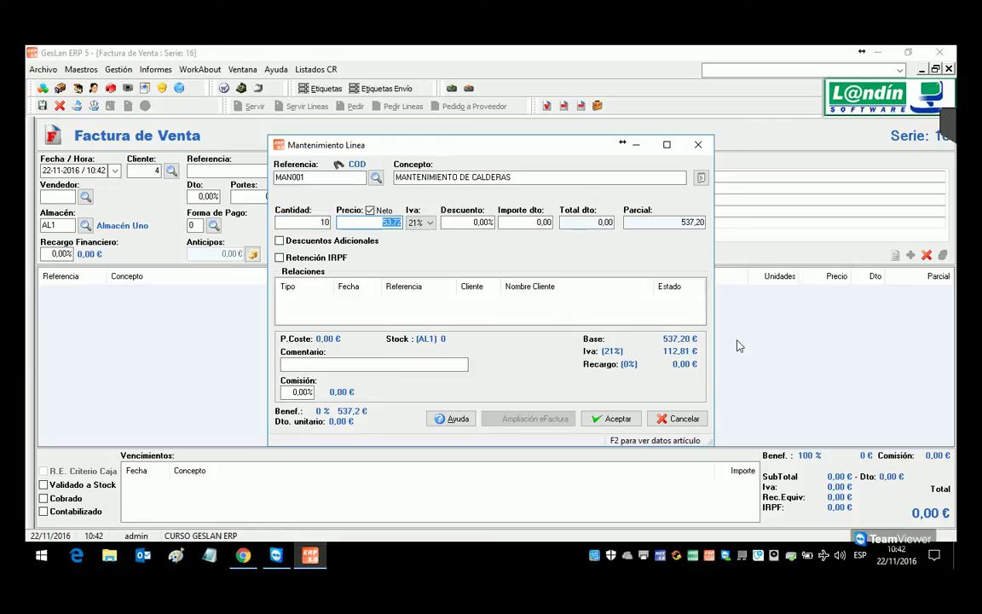
click(612, 419)
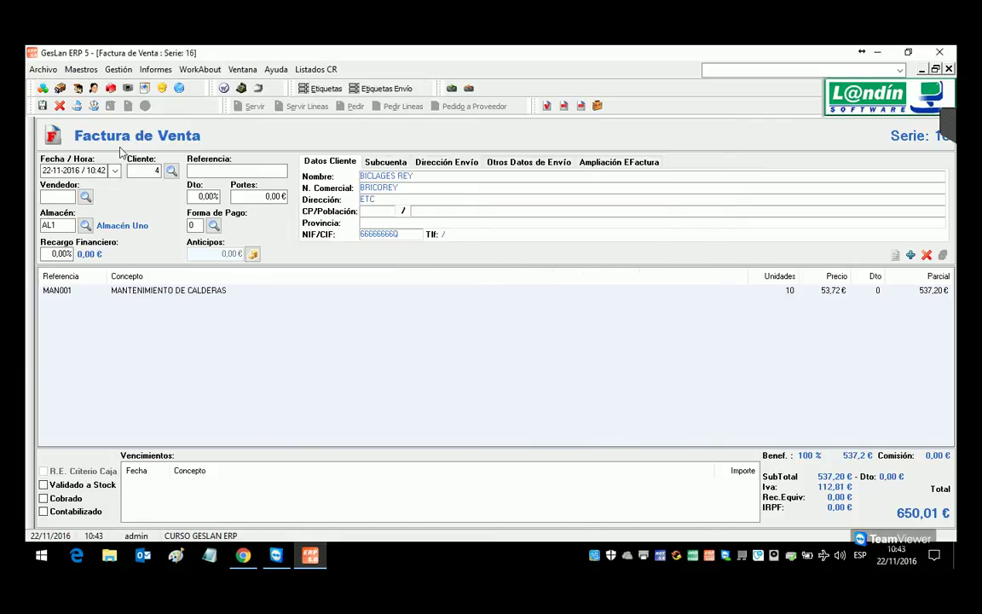
click(783, 294)
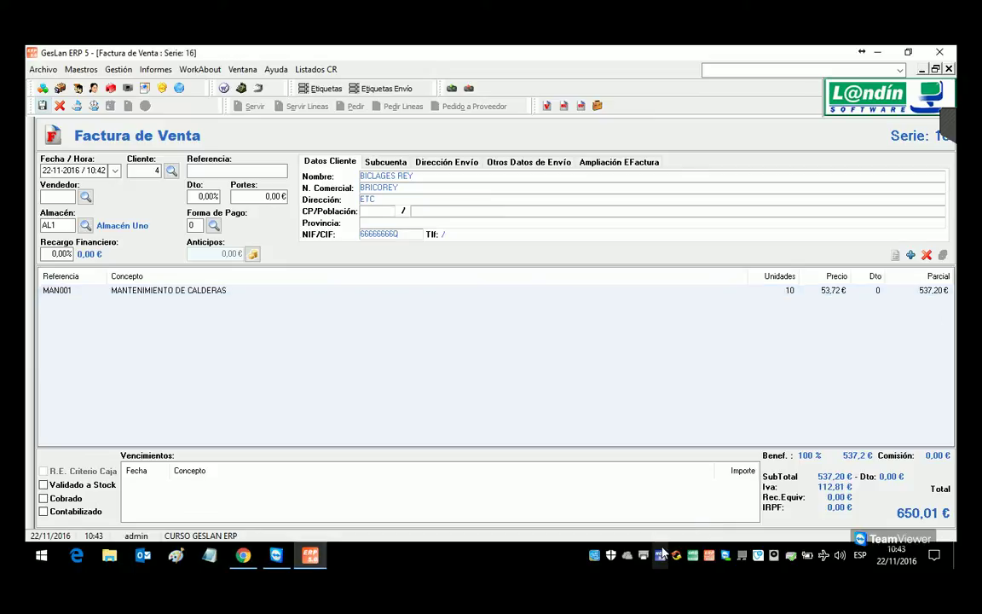
Step: Save invoice 16/0000001, check its print preview, then close the preview and the invoice
click(42, 106)
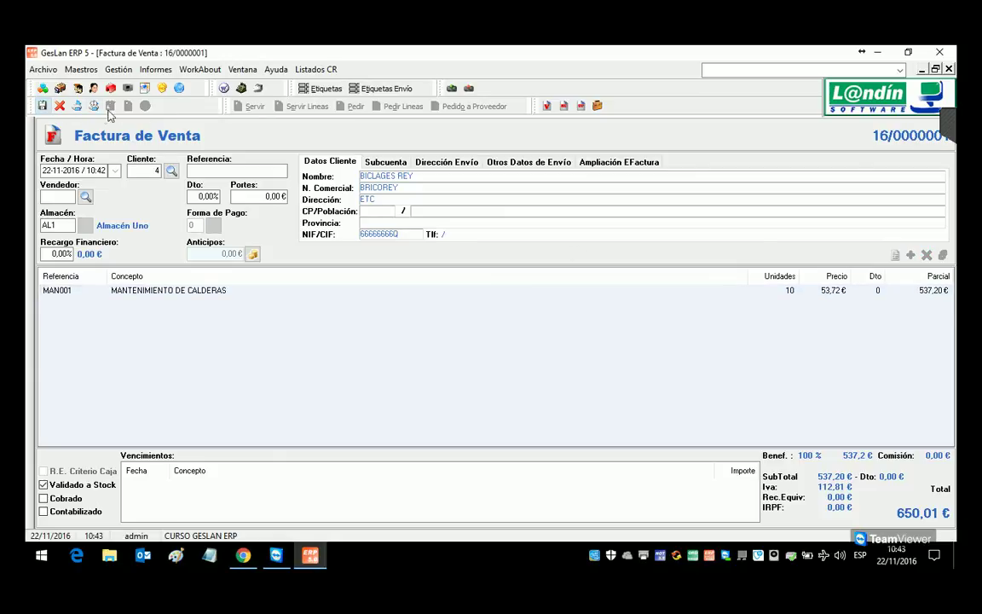
click(77, 106)
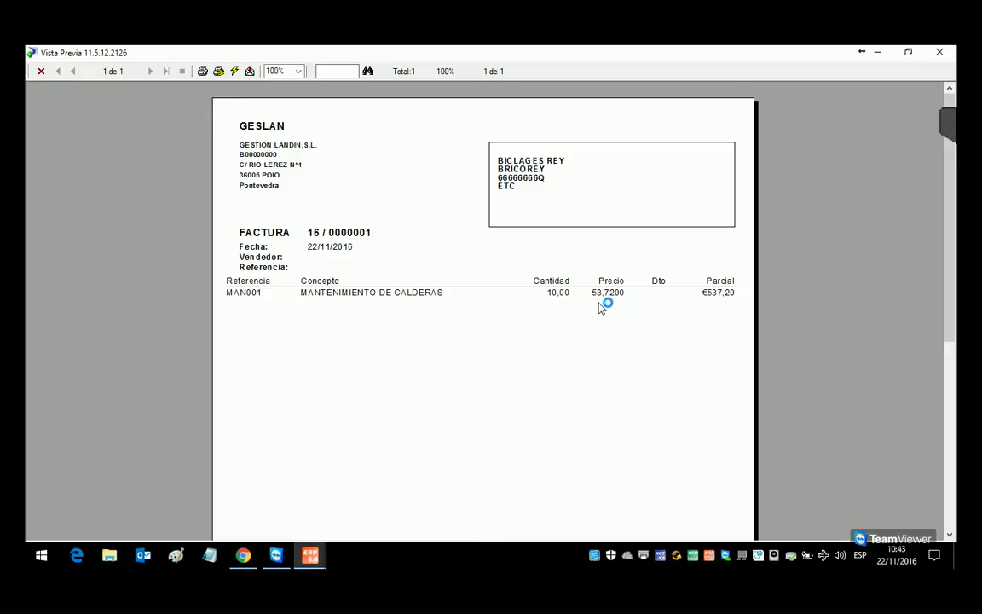
click(942, 54)
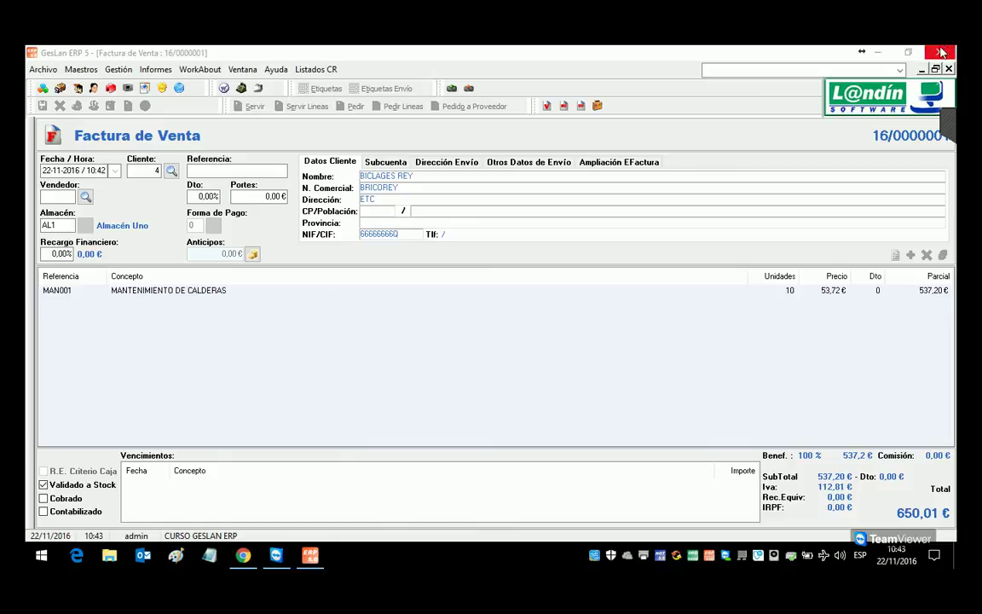
click(948, 70)
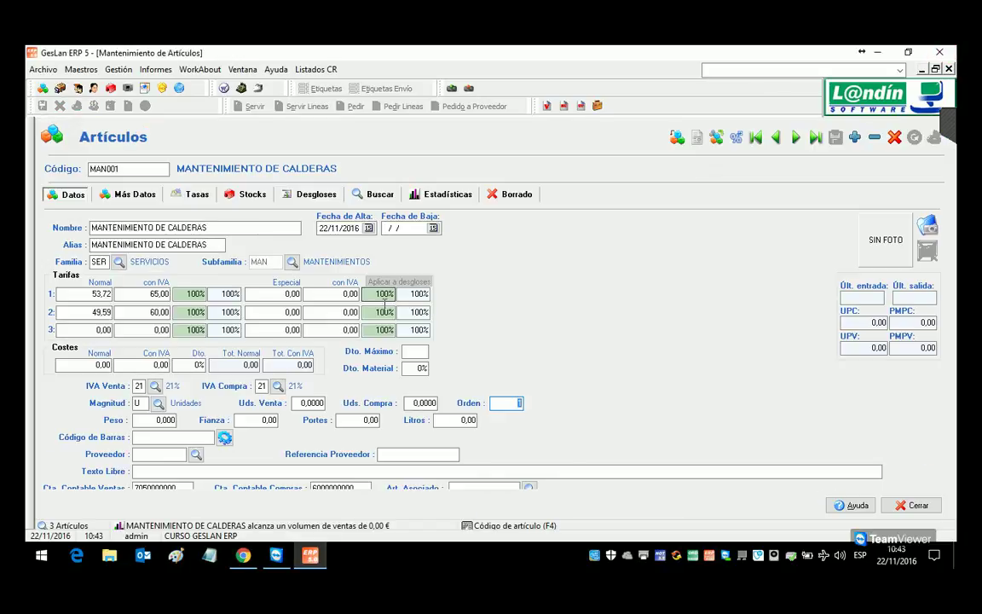
Step: Review MAN001's stock, then clear its code to load the VARIOS article instead
click(145, 171)
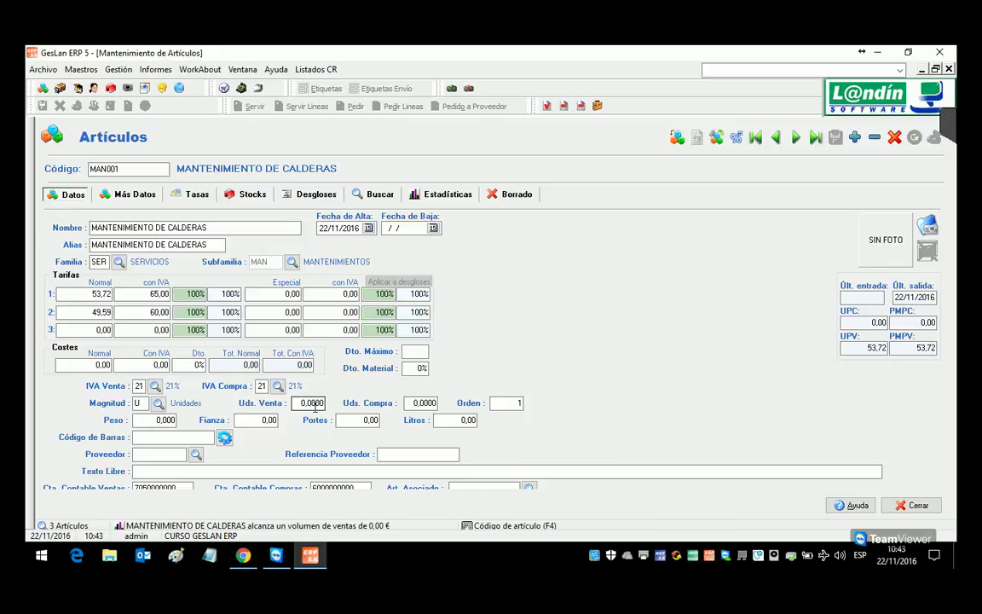
click(247, 195)
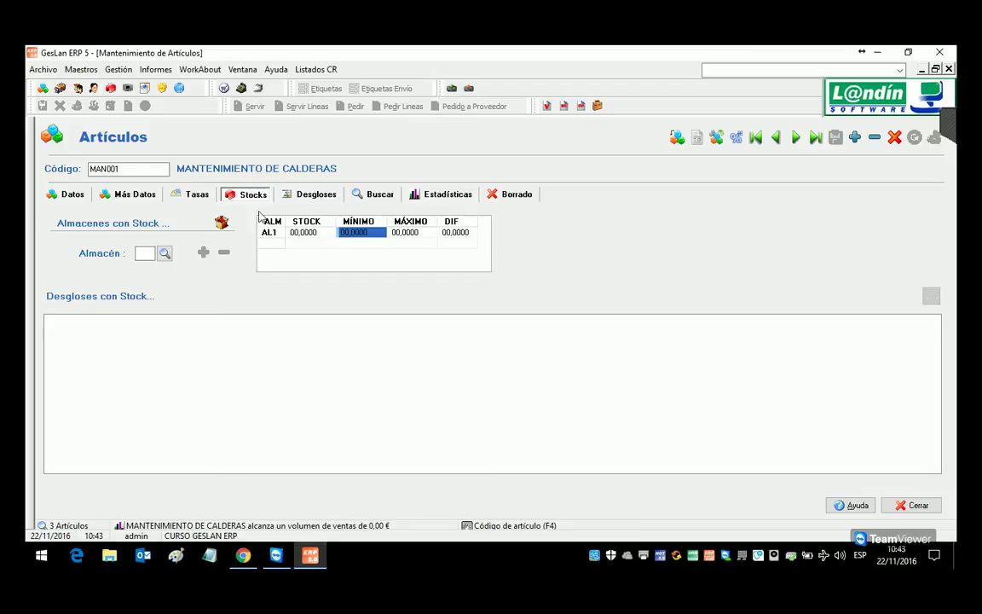
click(65, 196)
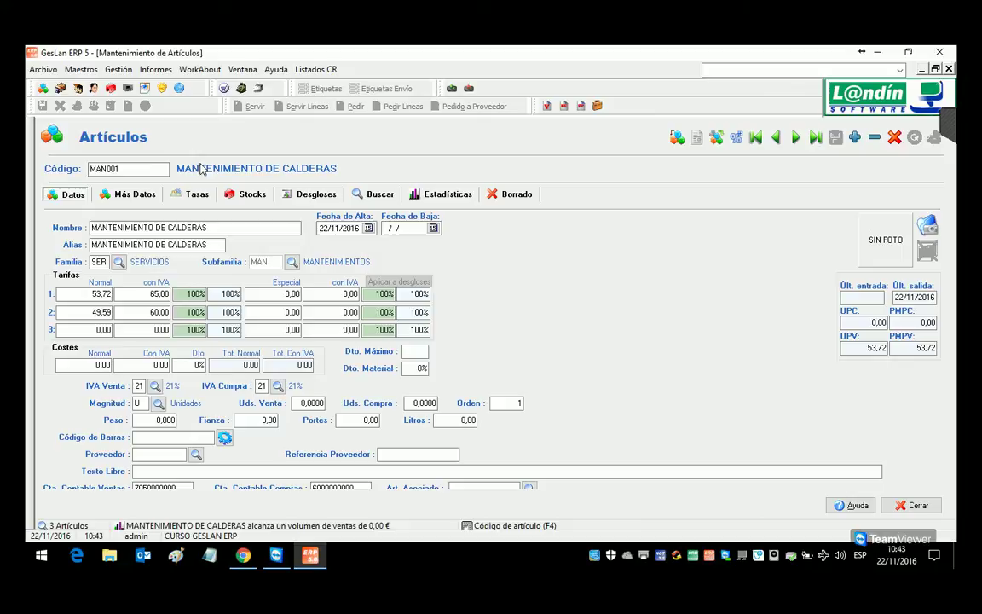
double_click(126, 171)
key(BackSpace)
key(Return)
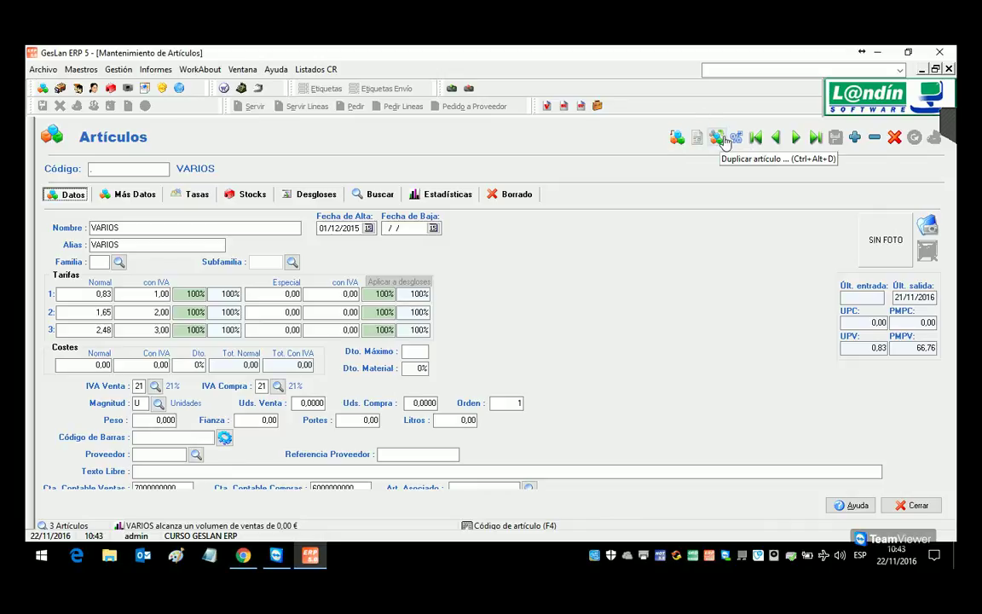
click(676, 137)
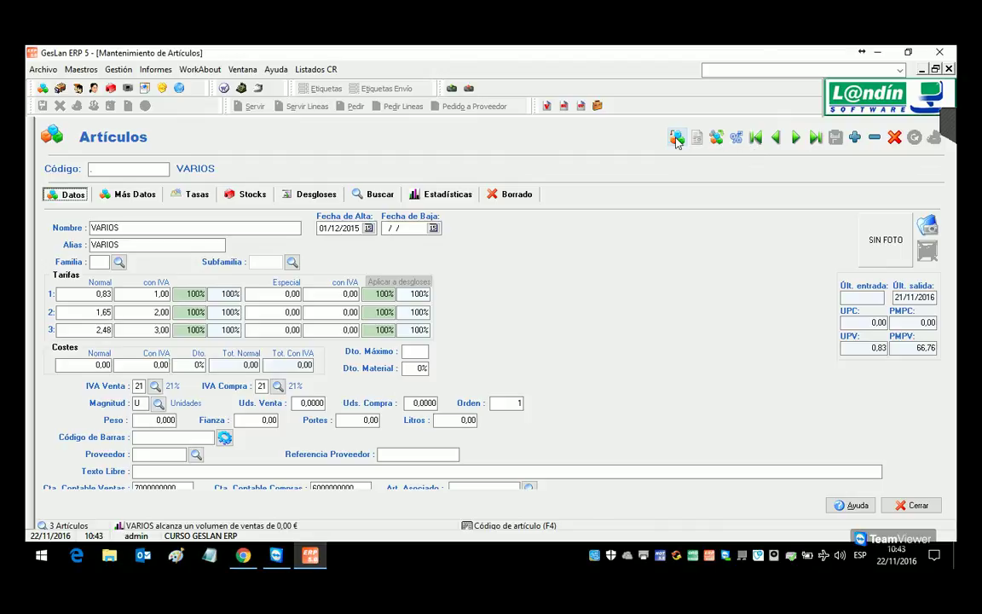
click(155, 69)
click(198, 265)
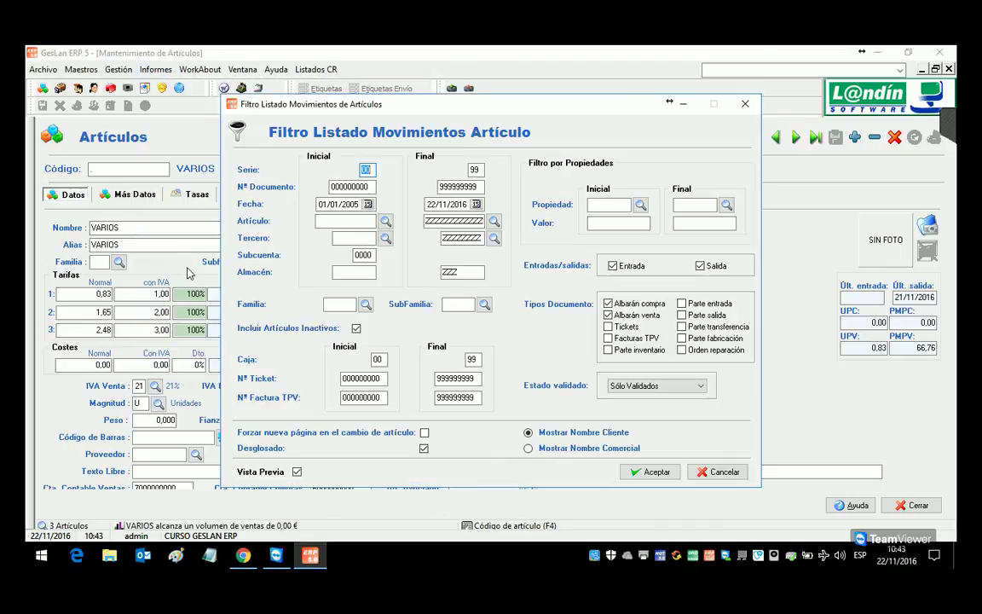
click(338, 221)
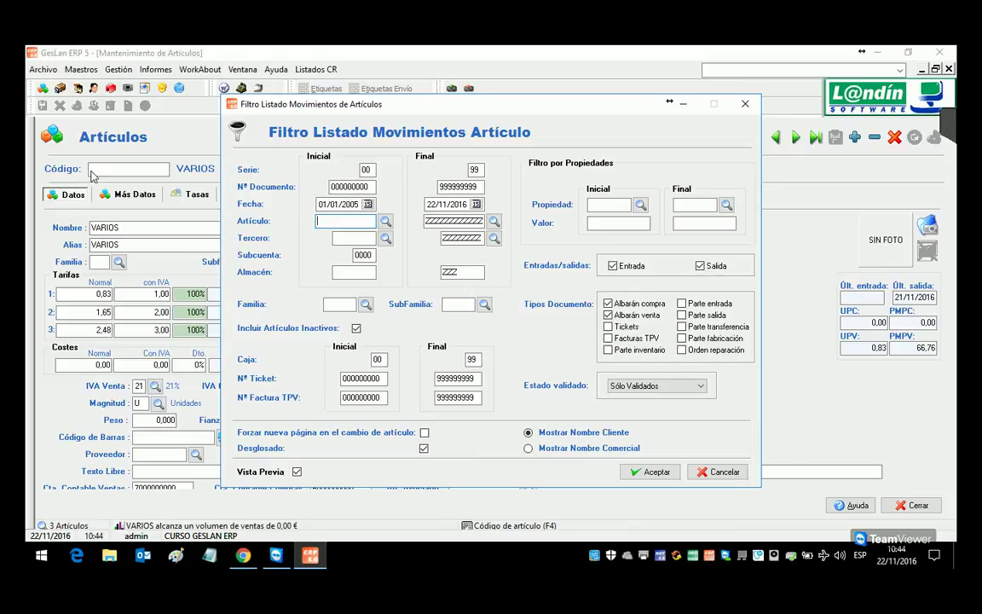
click(720, 473)
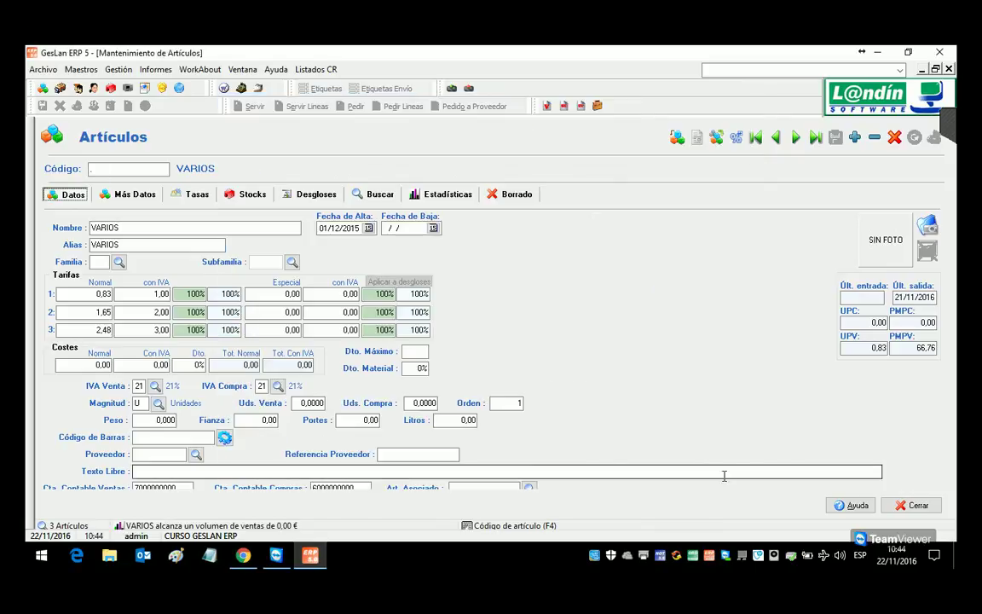
click(677, 136)
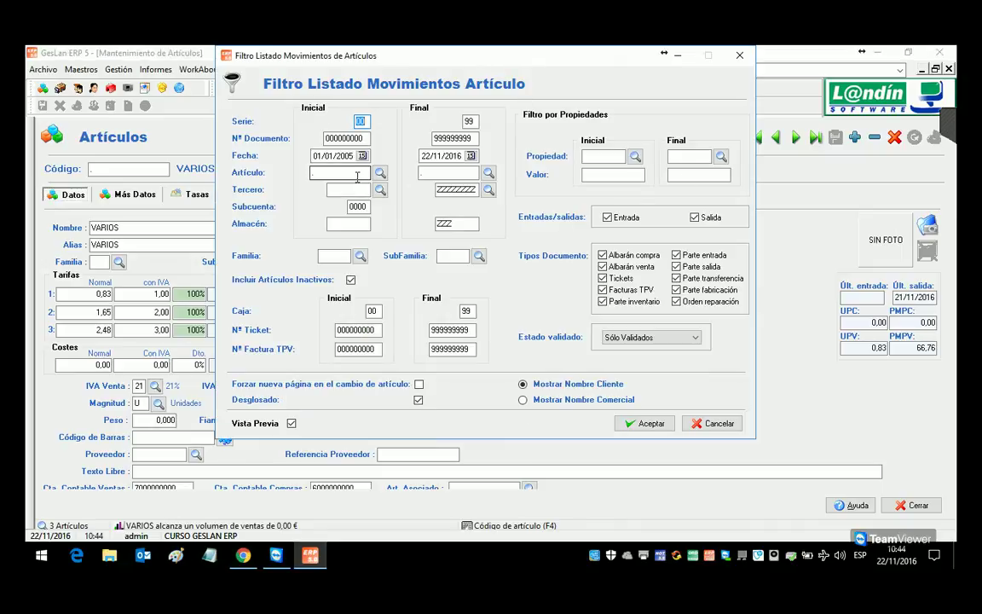
click(460, 174)
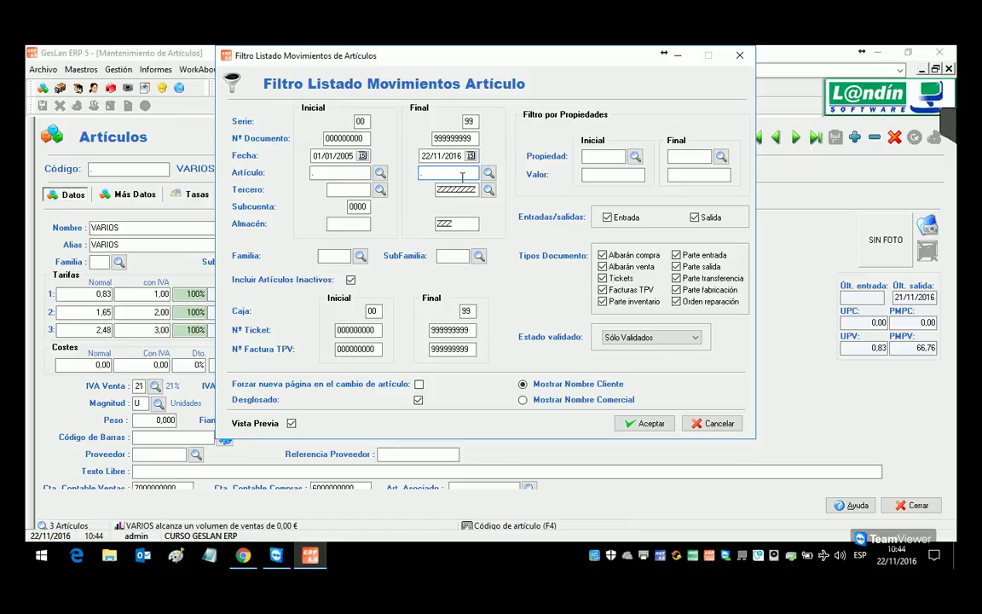
click(662, 423)
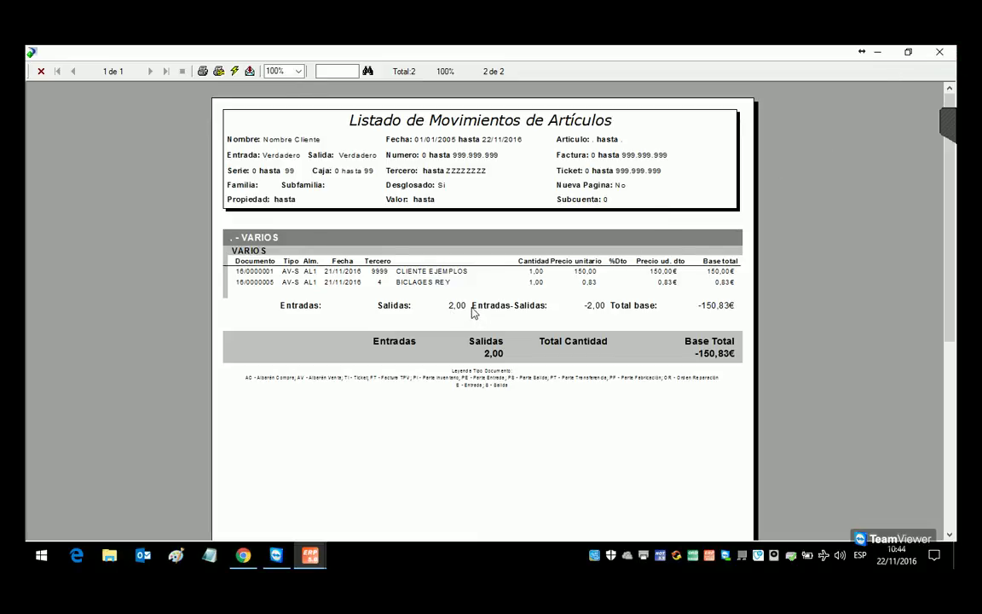
click(950, 52)
Step: Review VARIOS stock and sales units, then load MAN001 MANTENIMIENTO DE CALDERAS from the article list
click(635, 394)
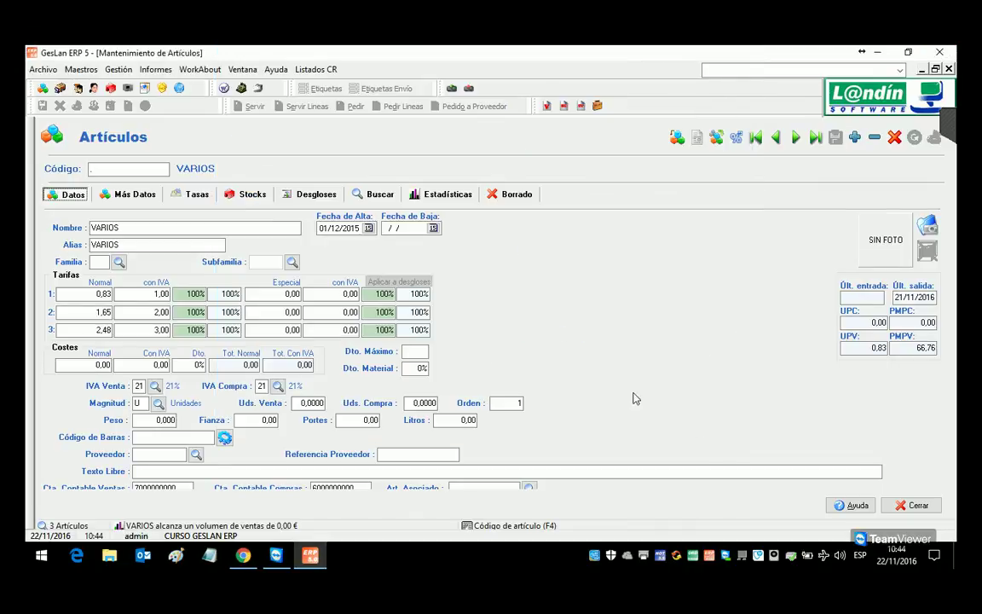
click(247, 195)
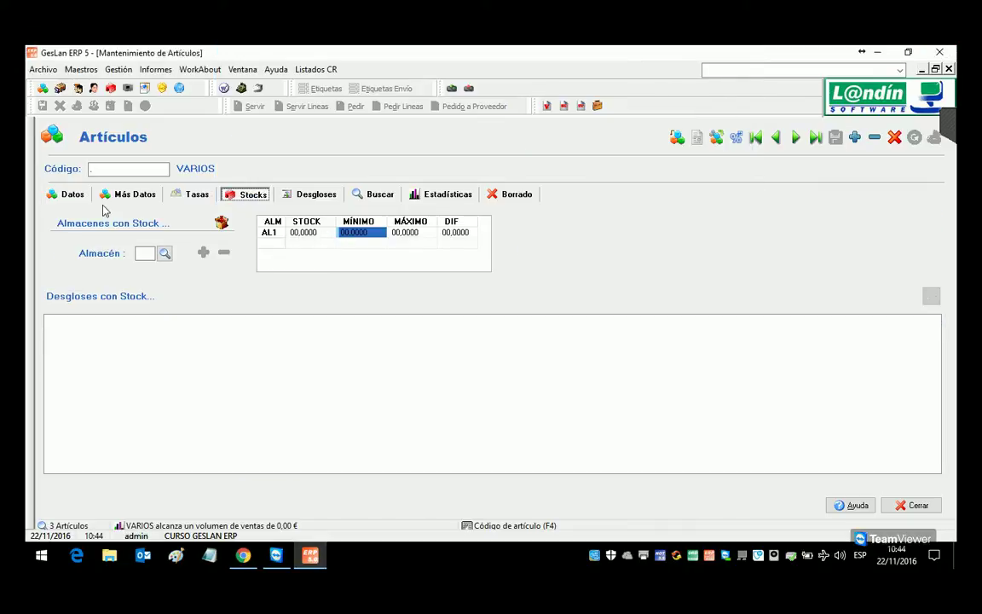
click(66, 195)
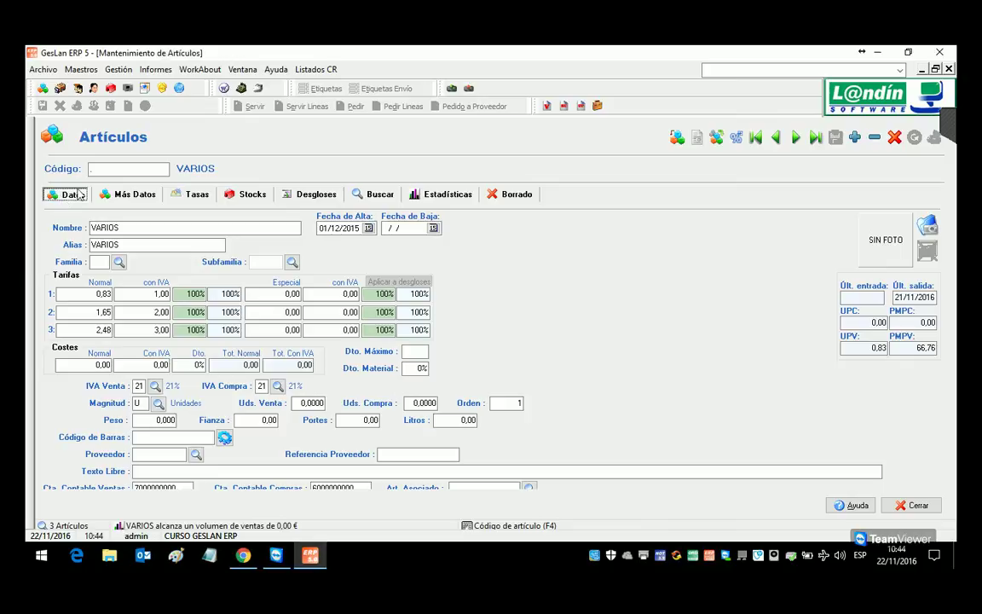
click(308, 402)
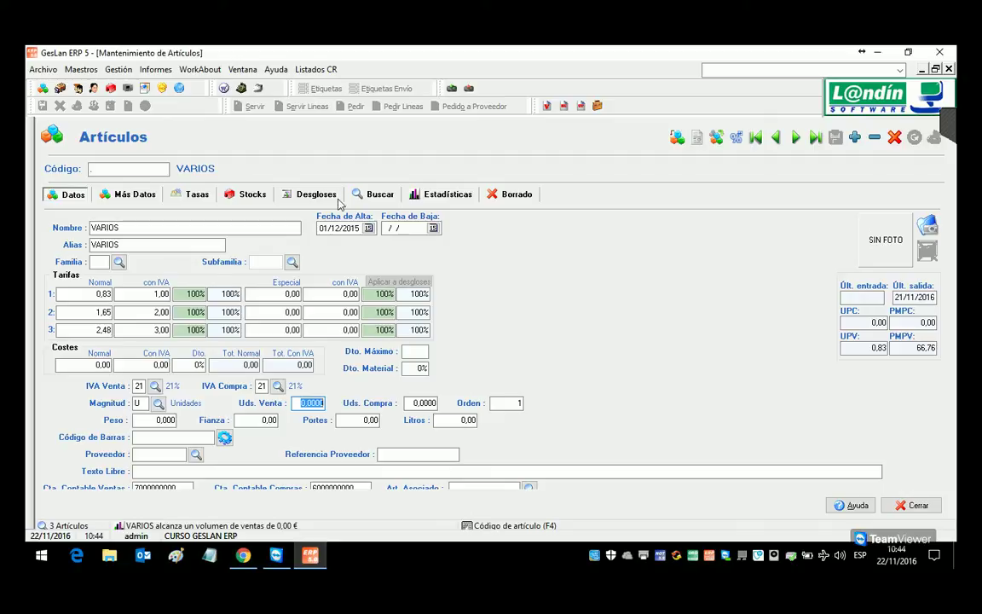
click(375, 194)
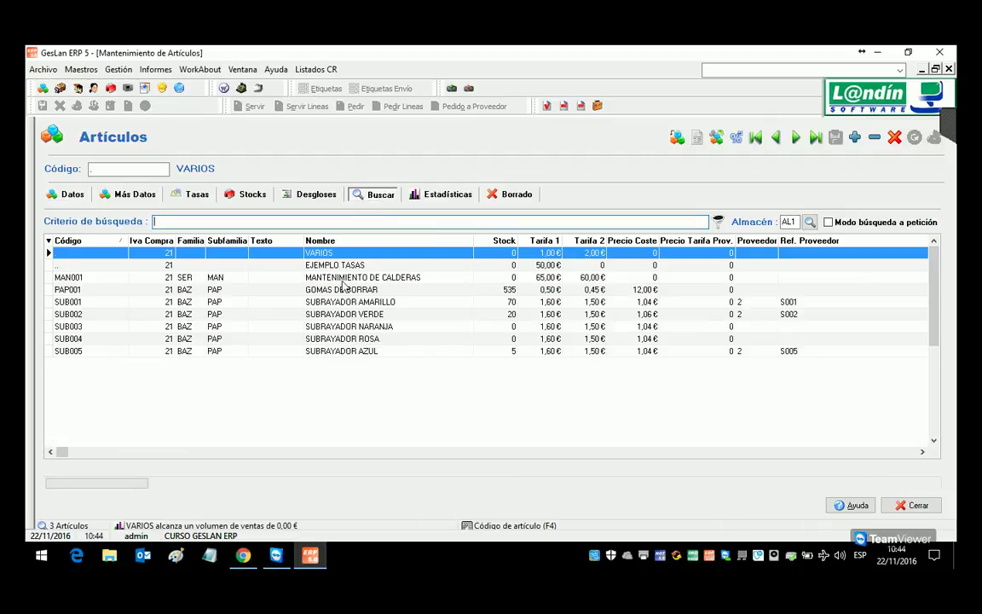
double_click(310, 255)
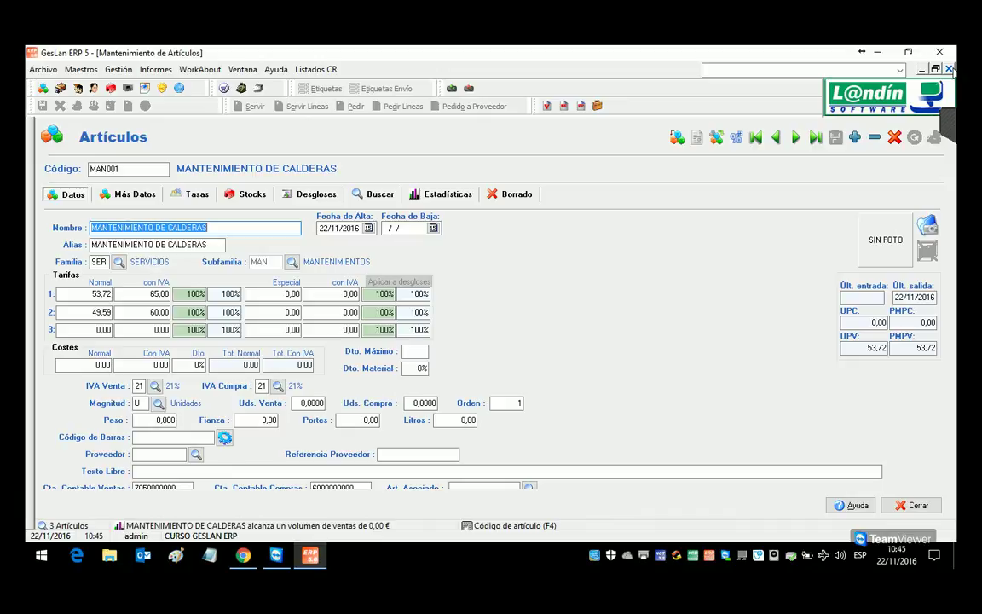
Step: Bring up the Session 2 syllabus PDF and highlight the phrase 'venta por cajas'
mouse_move(245, 559)
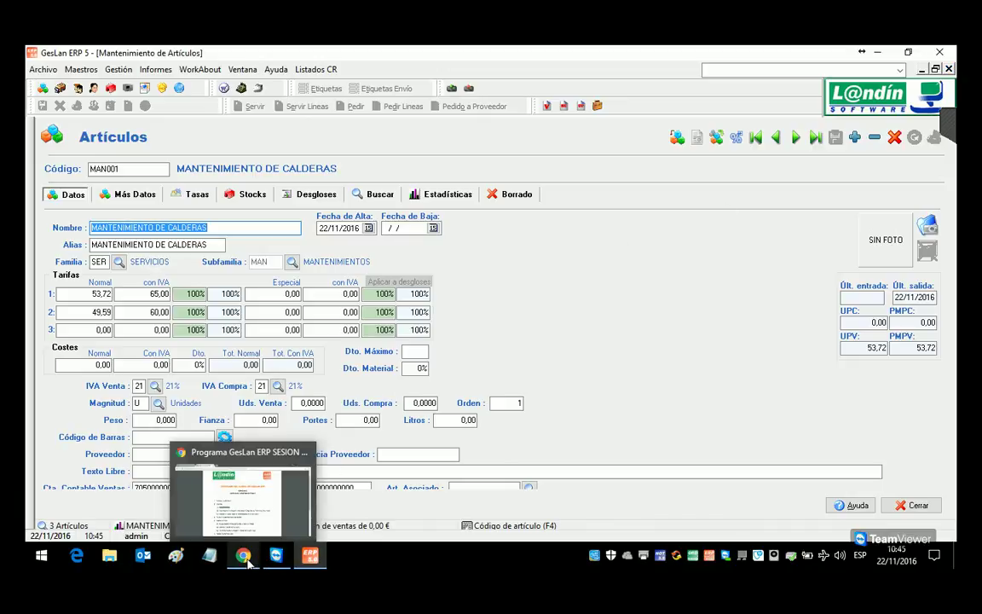
click(226, 503)
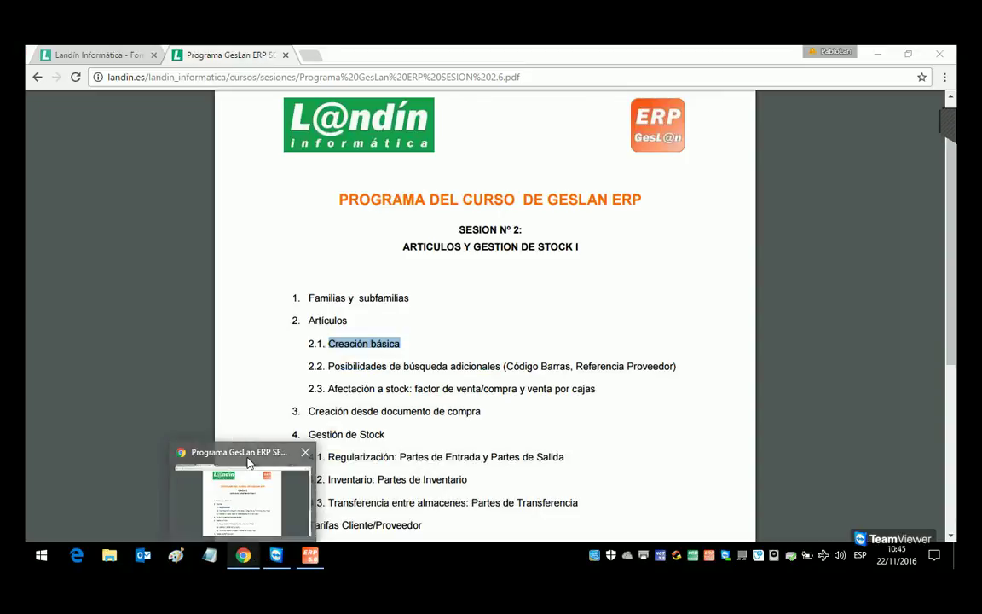
drag(529, 389, 595, 391)
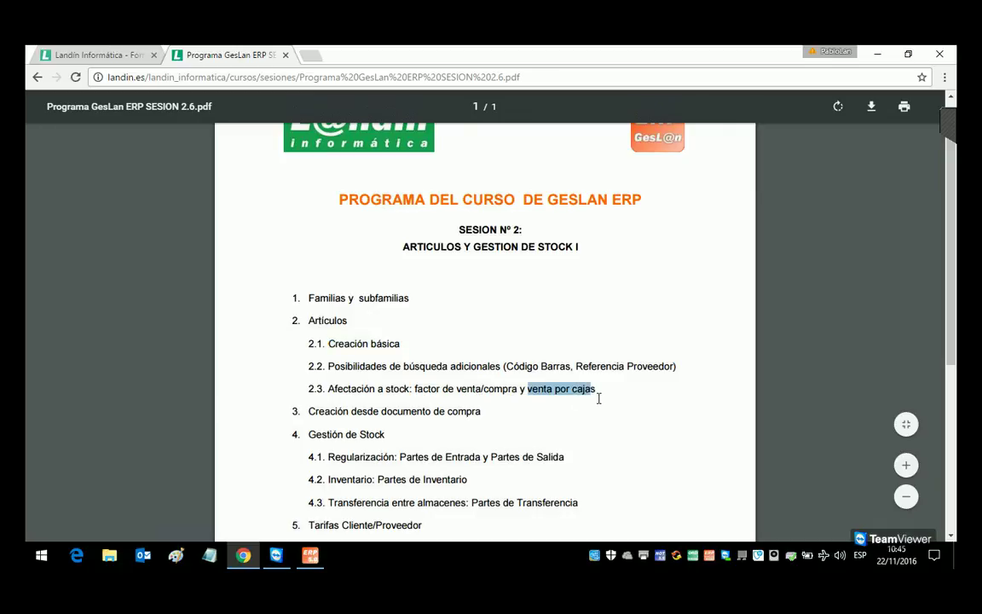
Step: Load PAP001 GOMAS DE BORRAR and inspect its sales factor 1 and purchase factor 60
click(319, 558)
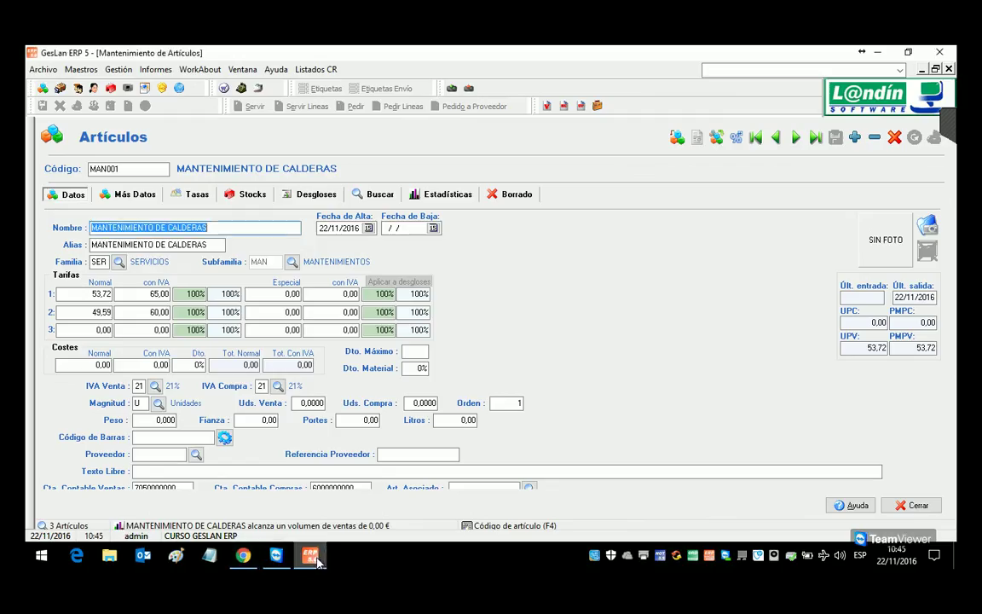
click(137, 169)
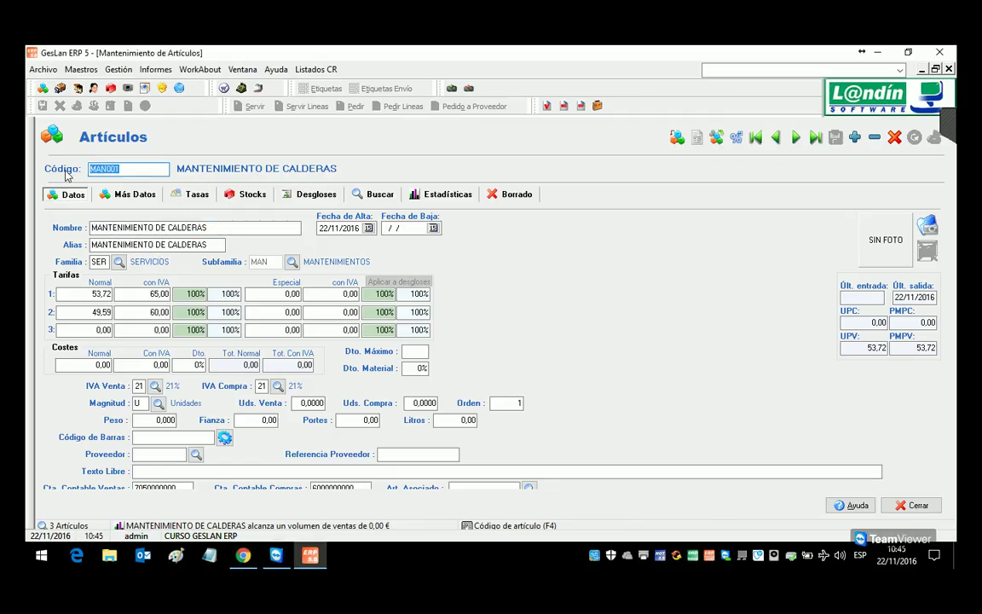
text(PAP)
key(Return)
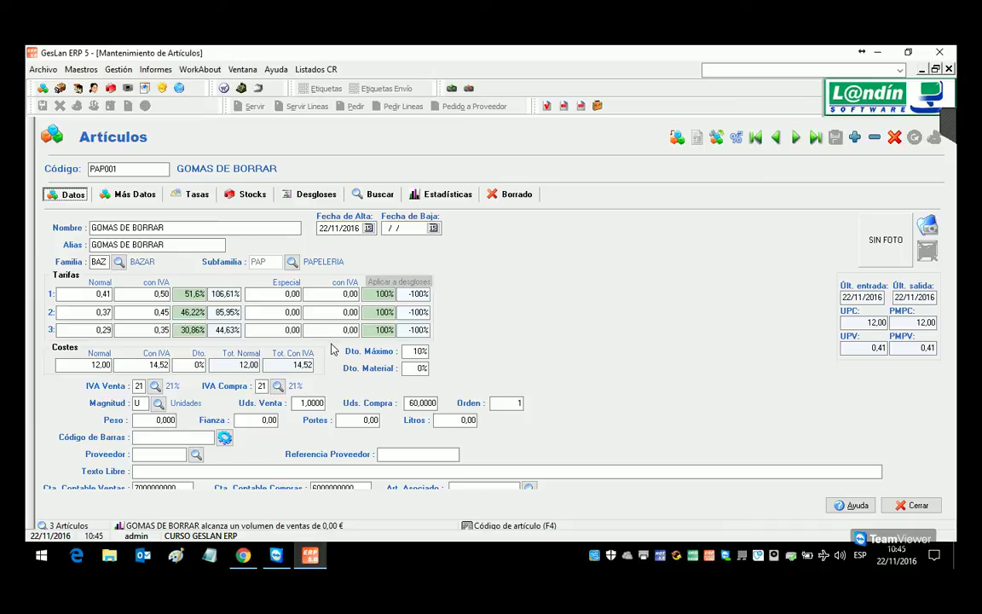
click(313, 403)
click(419, 404)
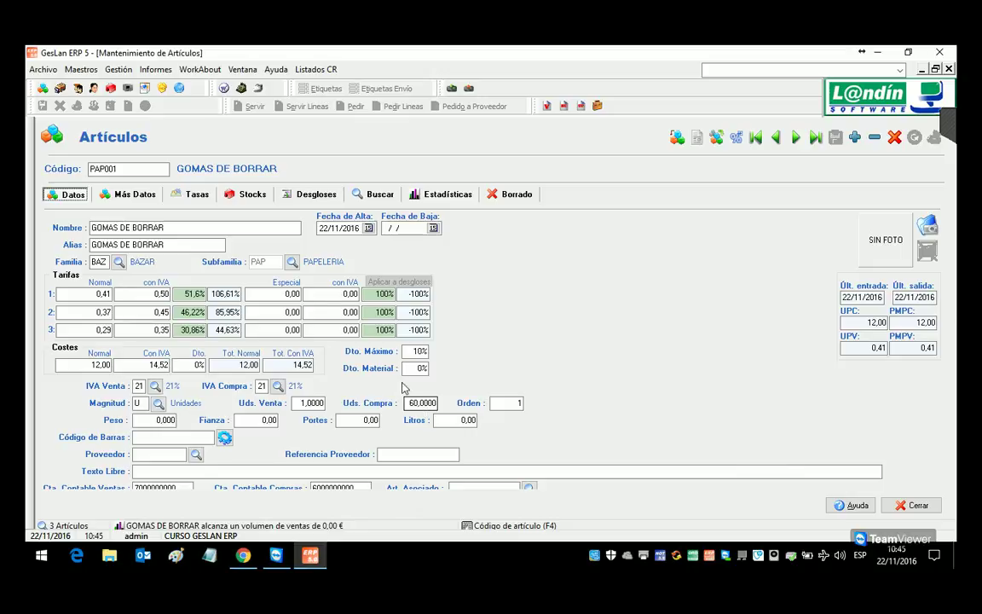
click(119, 70)
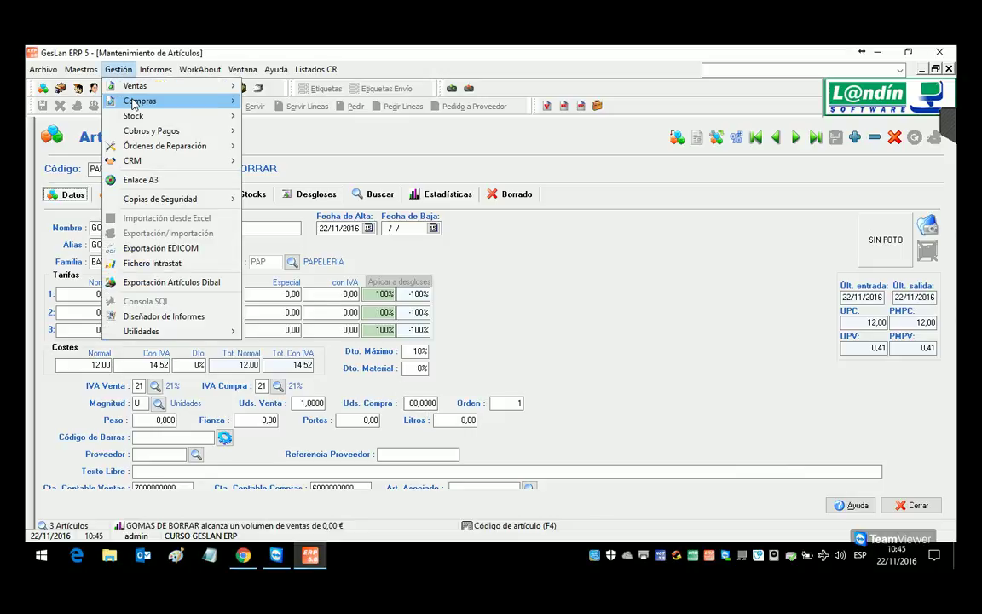
Step: Start a new purchase delivery note and add a PAP001 GOMAS DE BORRAR line of 1,1 units, totalling 15,97 €
mouse_move(136, 101)
click(290, 151)
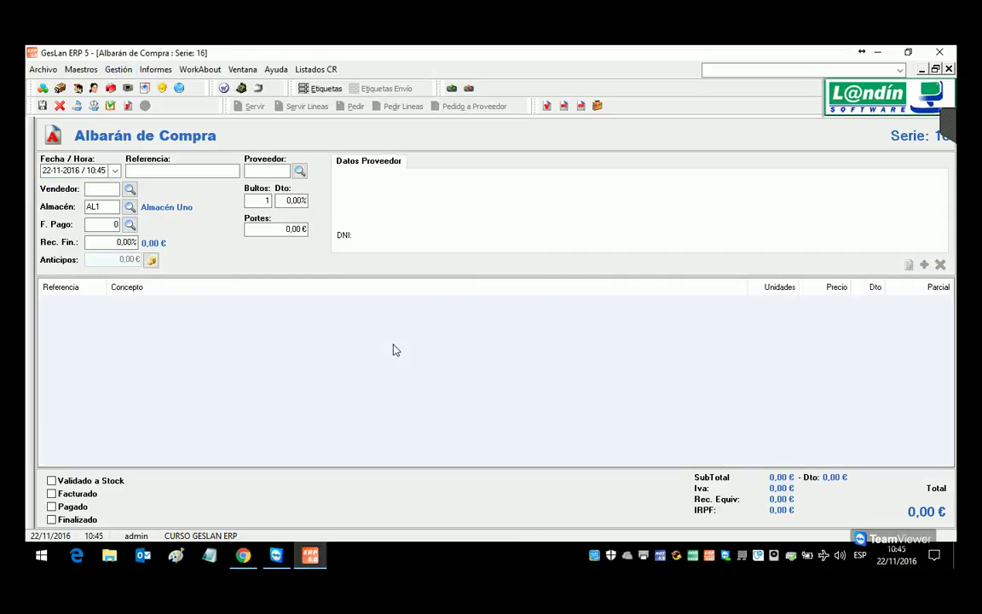
double_click(394, 350)
text(PAP001)
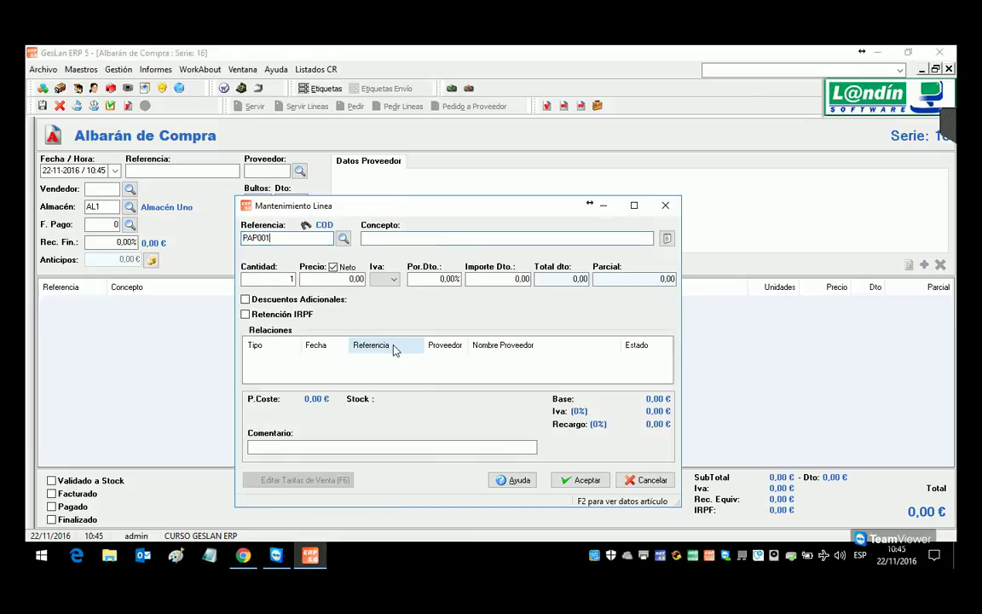
key(Return)
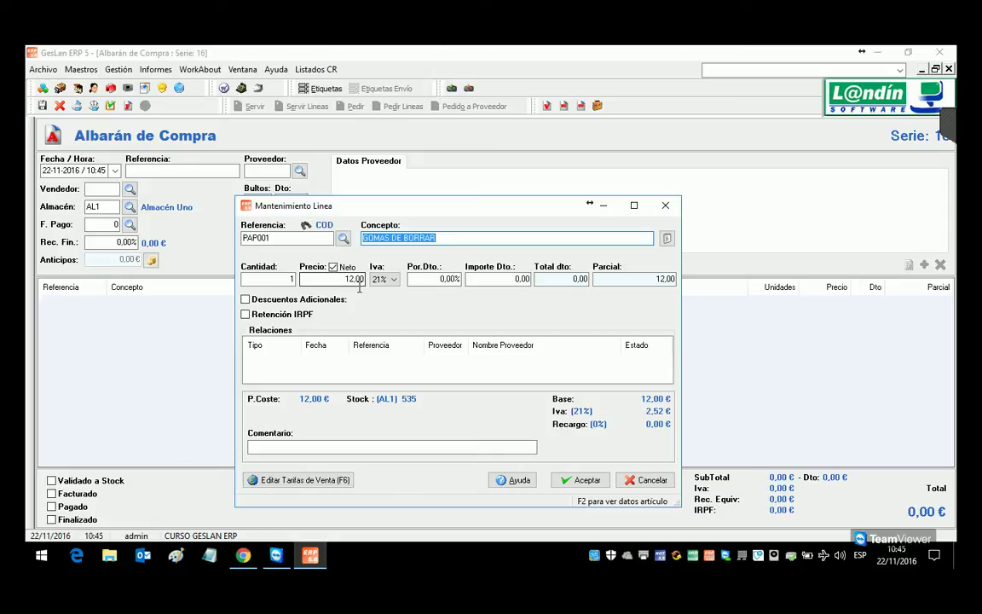
click(292, 279)
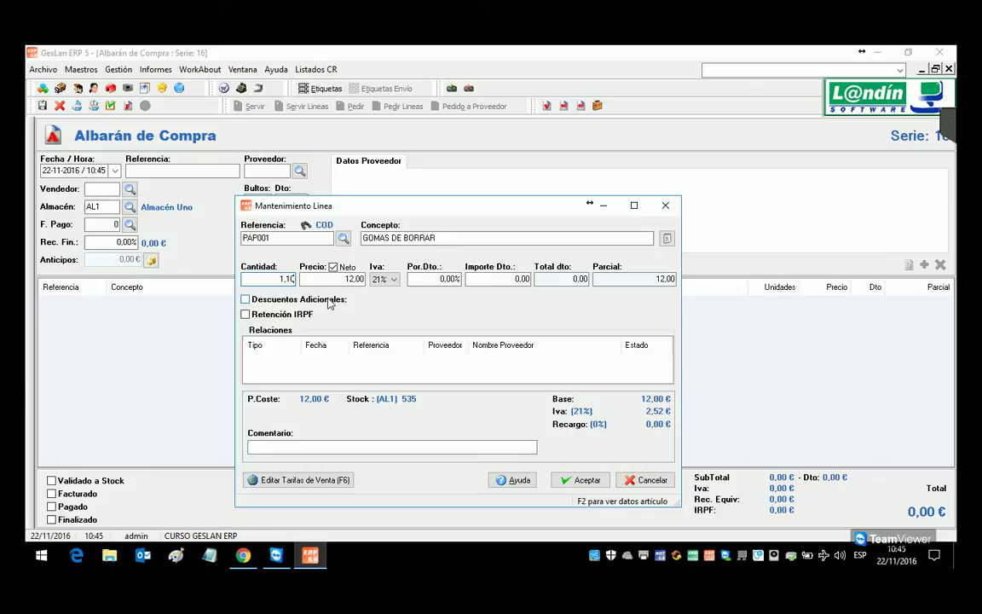
click(576, 479)
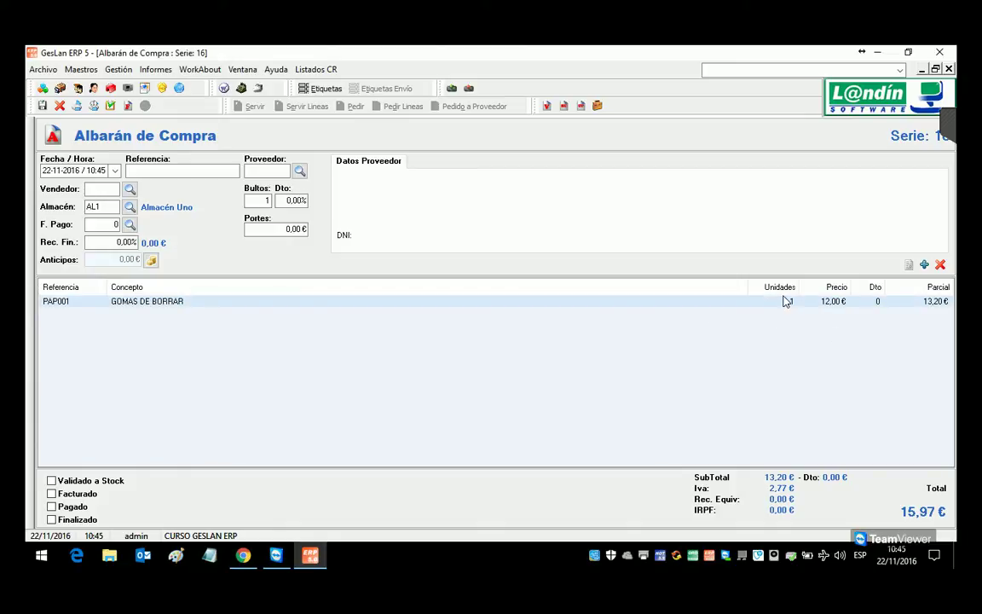
Step: Discard the unsaved delivery note and compare PAP001's purchase units (60,0000) with its sales units
click(948, 68)
click(506, 354)
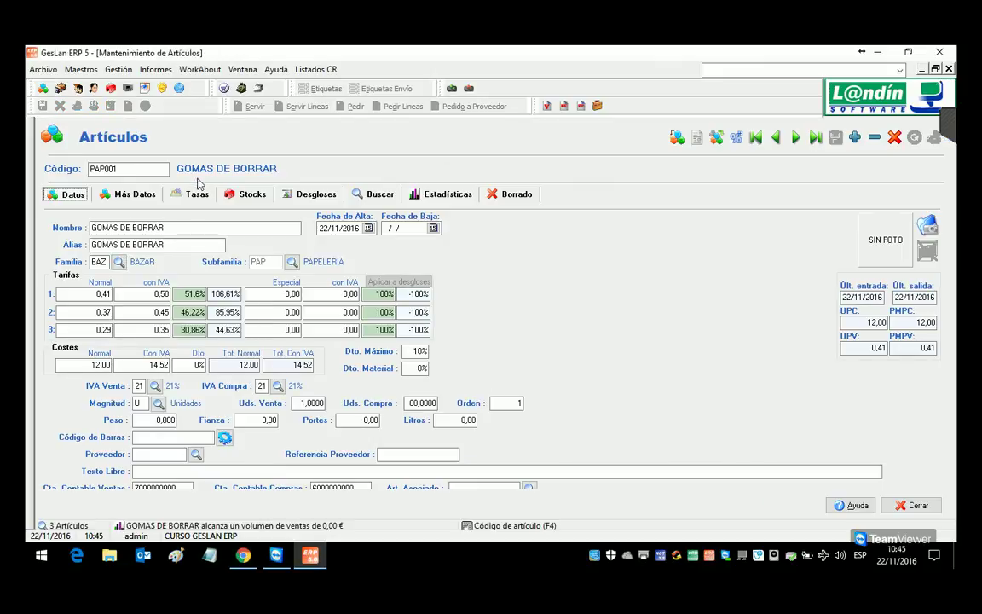
click(428, 406)
click(317, 405)
click(423, 406)
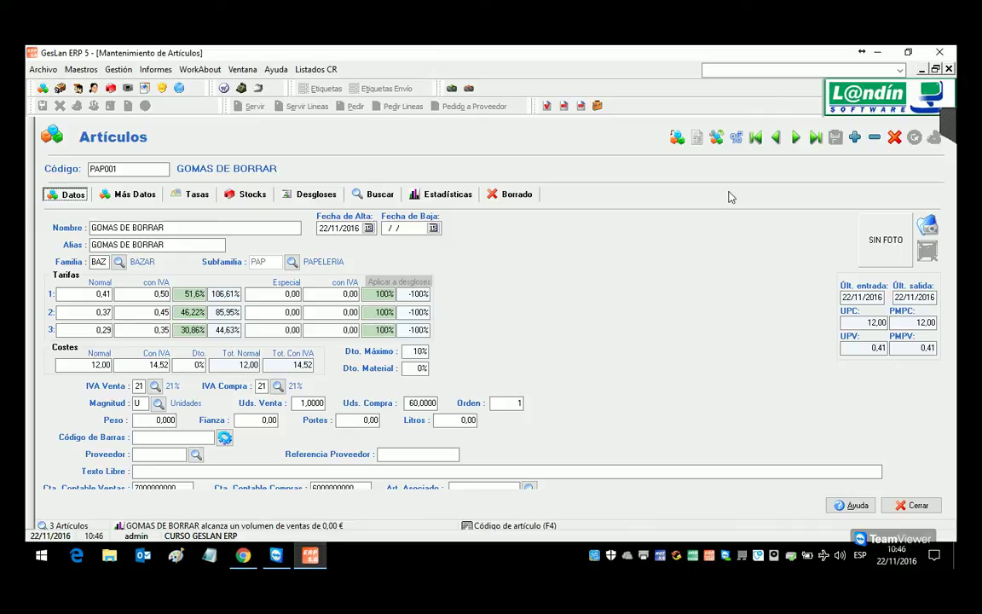
Step: Close Artículos and open the Magnitudes maintenance window from Maestros > Tablas Generales
click(948, 70)
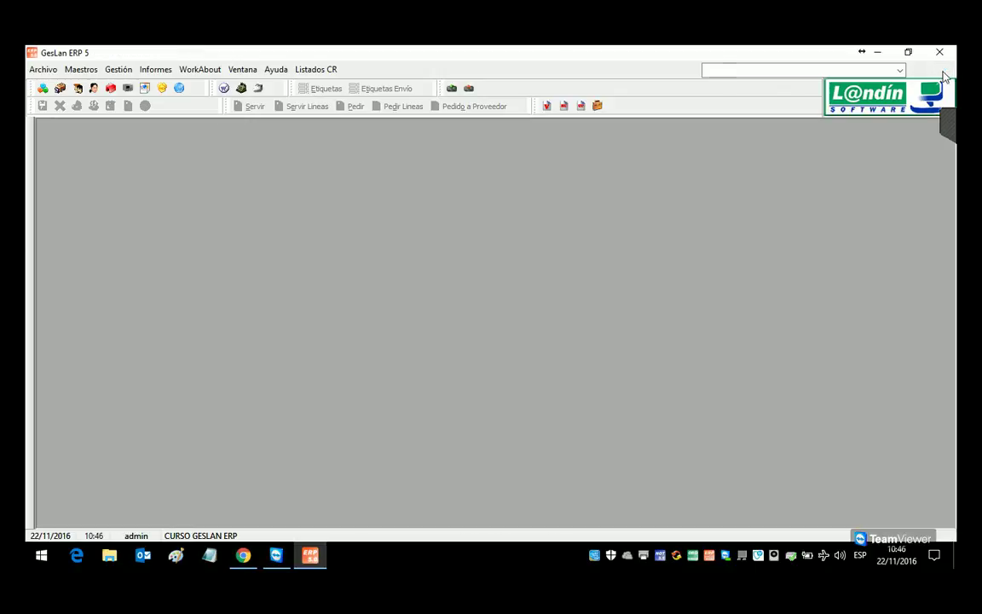
click(75, 72)
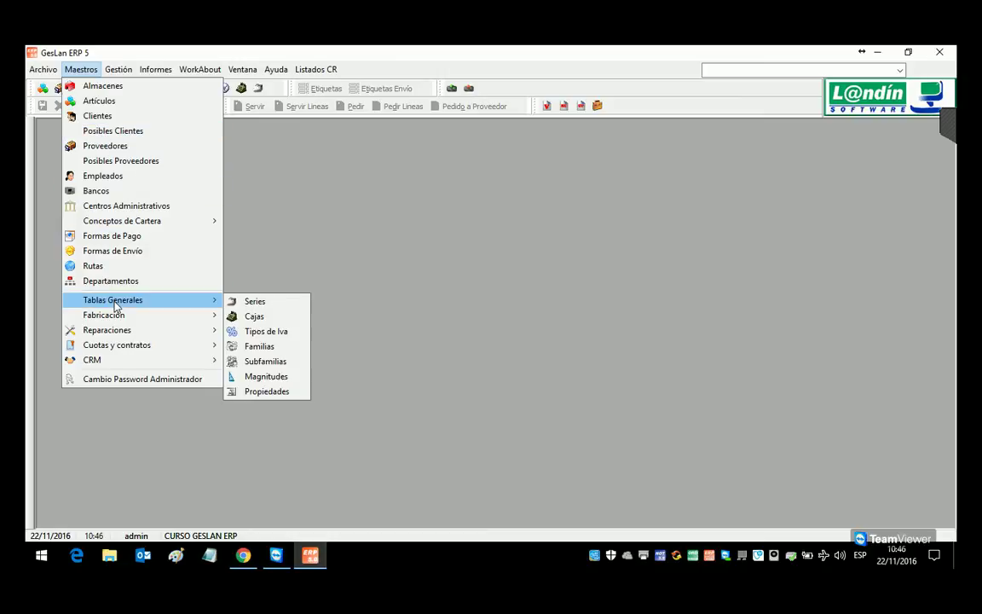
click(267, 381)
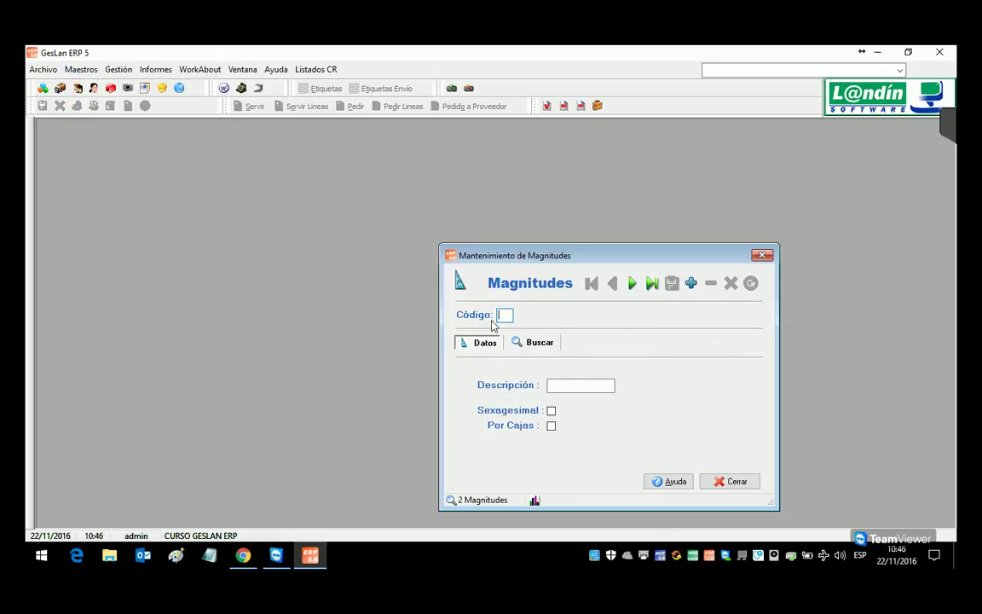
click(532, 342)
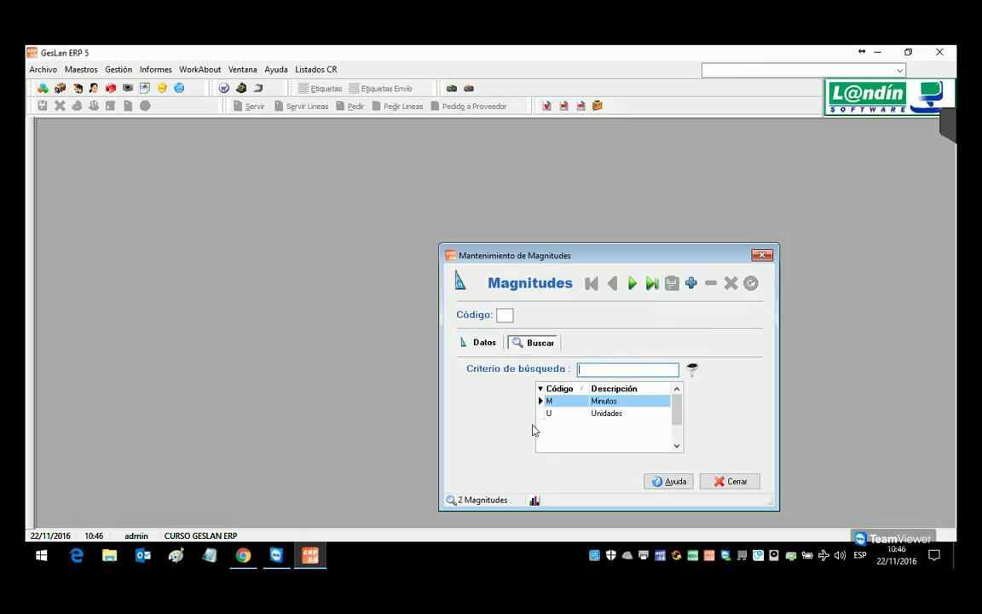
click(477, 342)
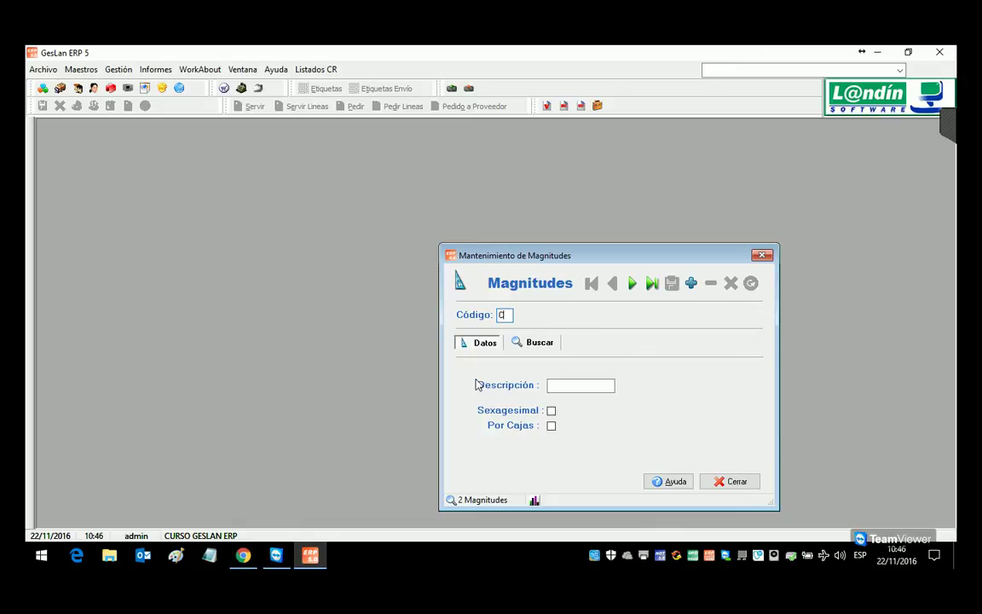
Step: Create magnitude C with description CAJAS and Por Cajas ticked, save it, and close the window
key(Return)
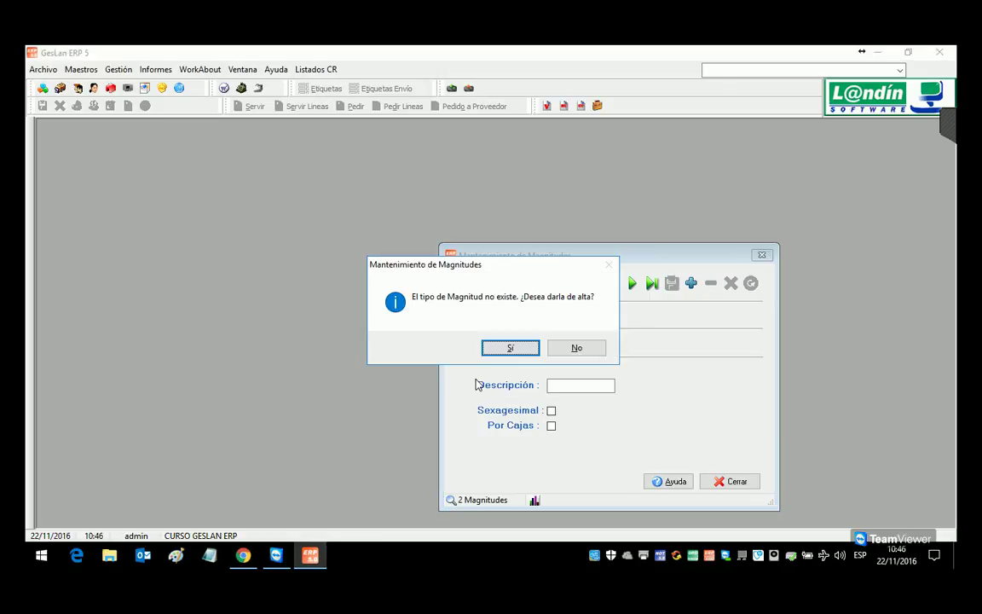
click(508, 348)
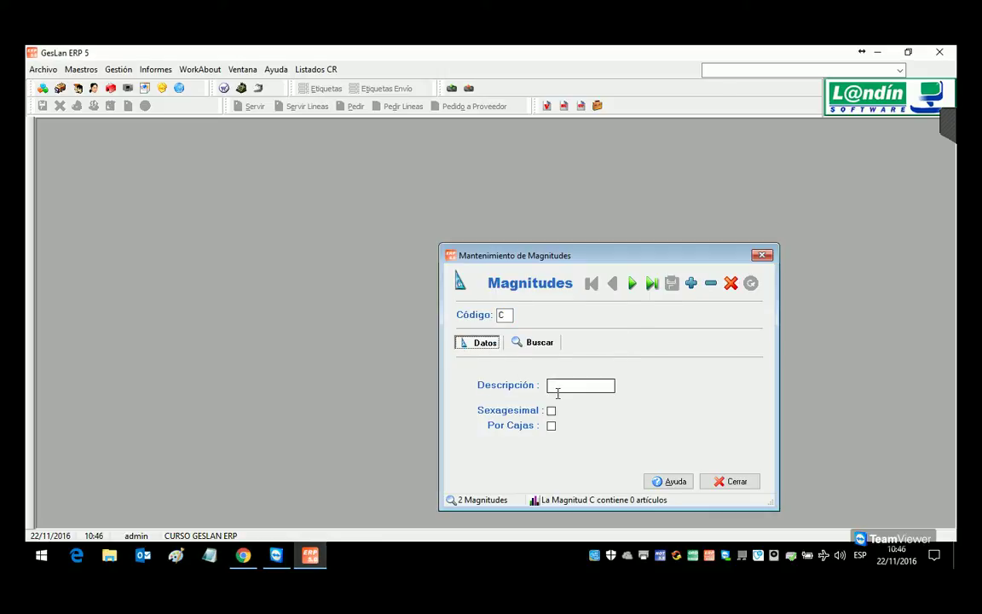
text(CAJAS)
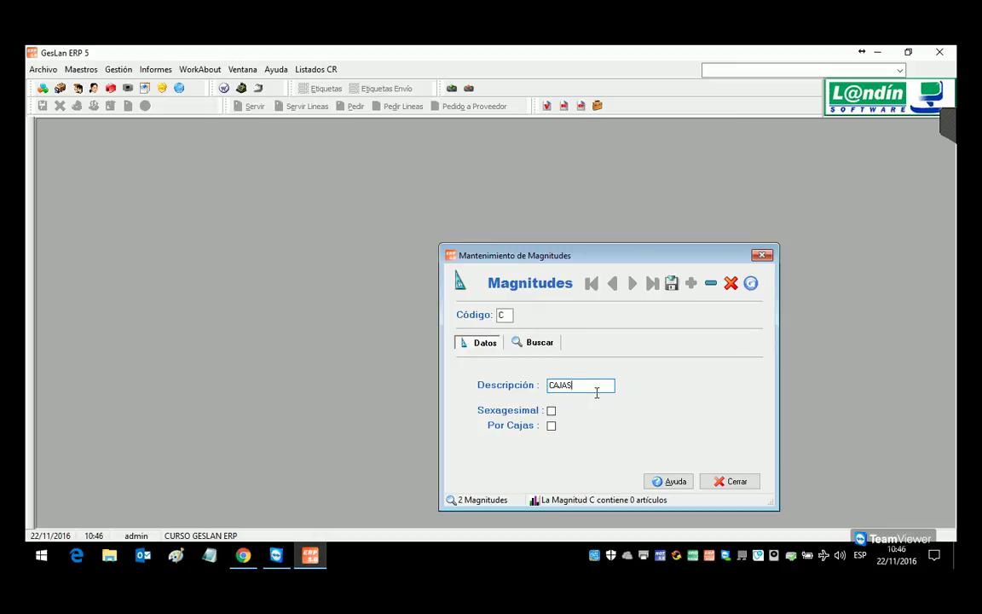
click(551, 425)
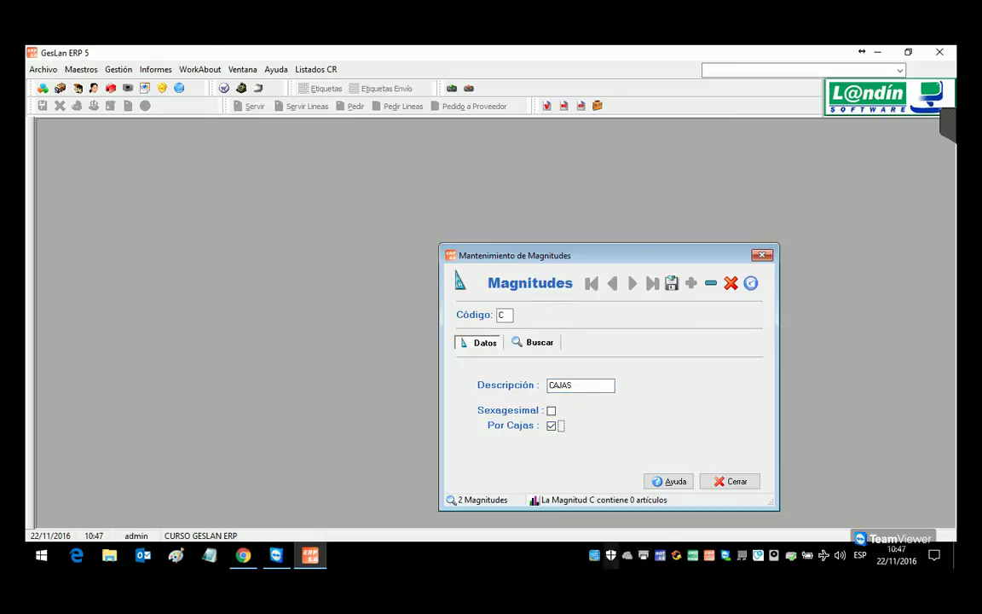
double_click(587, 395)
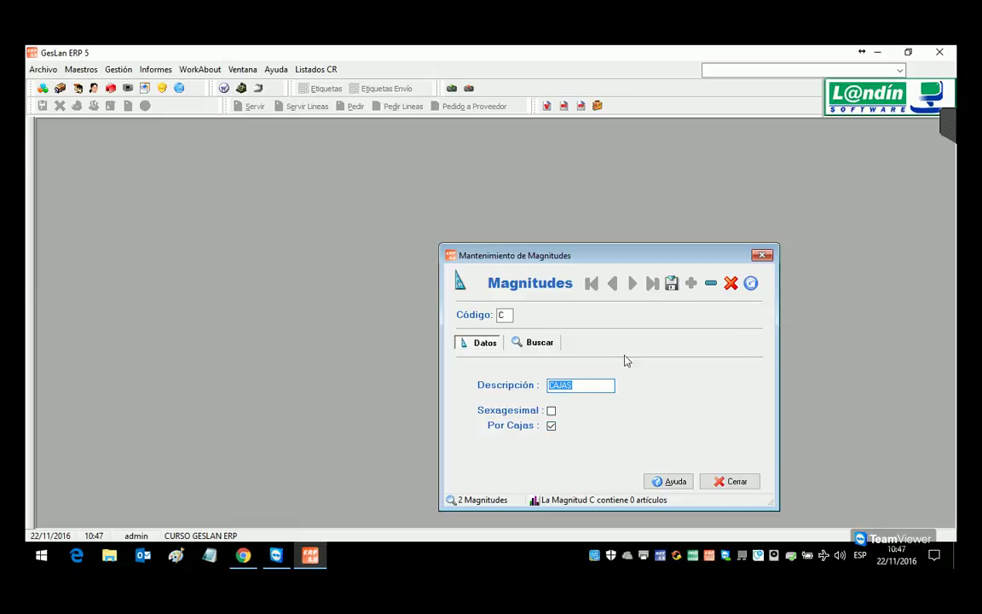
click(671, 283)
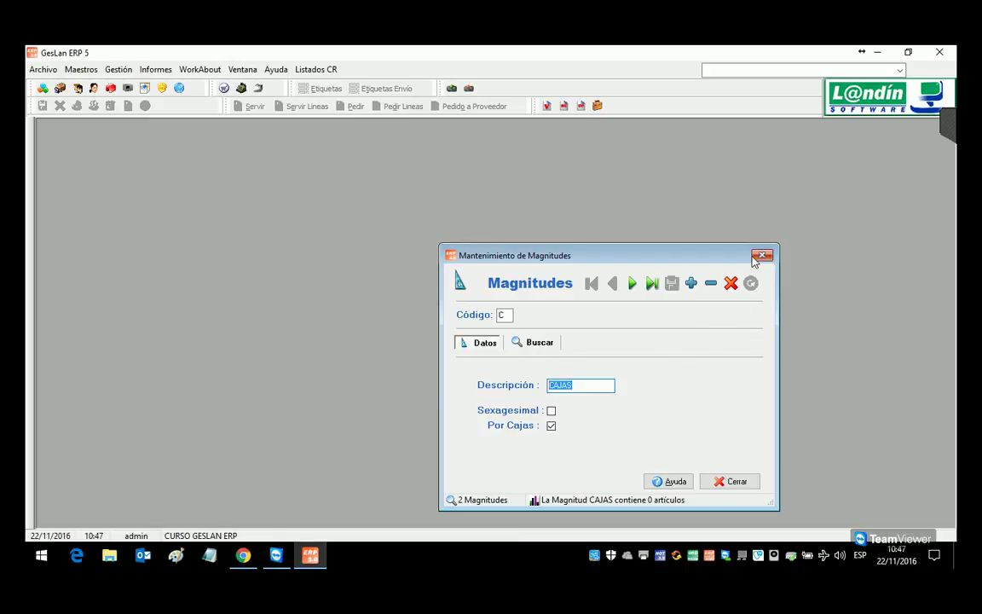
click(761, 255)
Step: Open Maestros > Artículos and create a new article with code 1
click(82, 72)
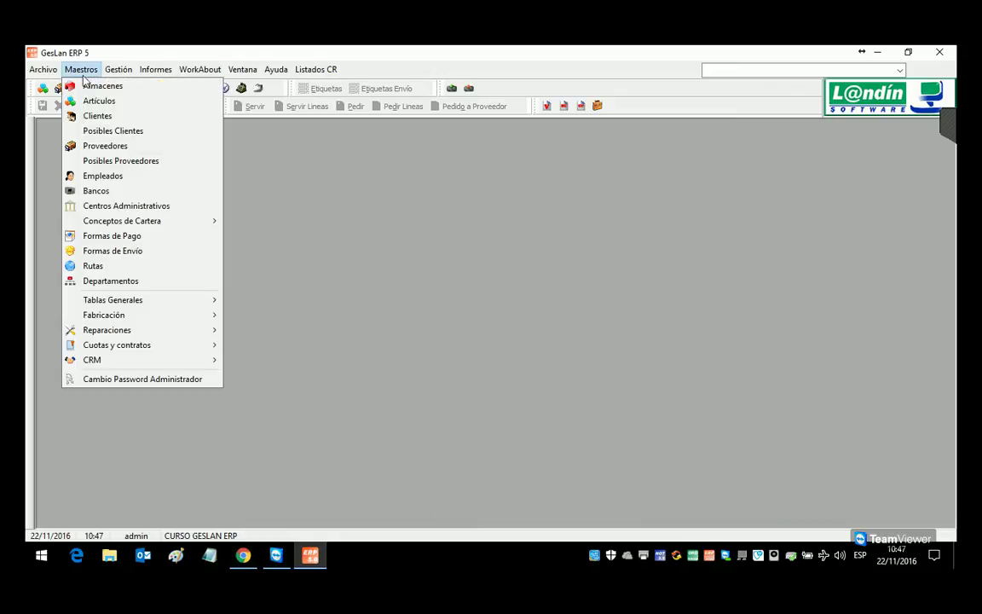
mouse_move(152, 301)
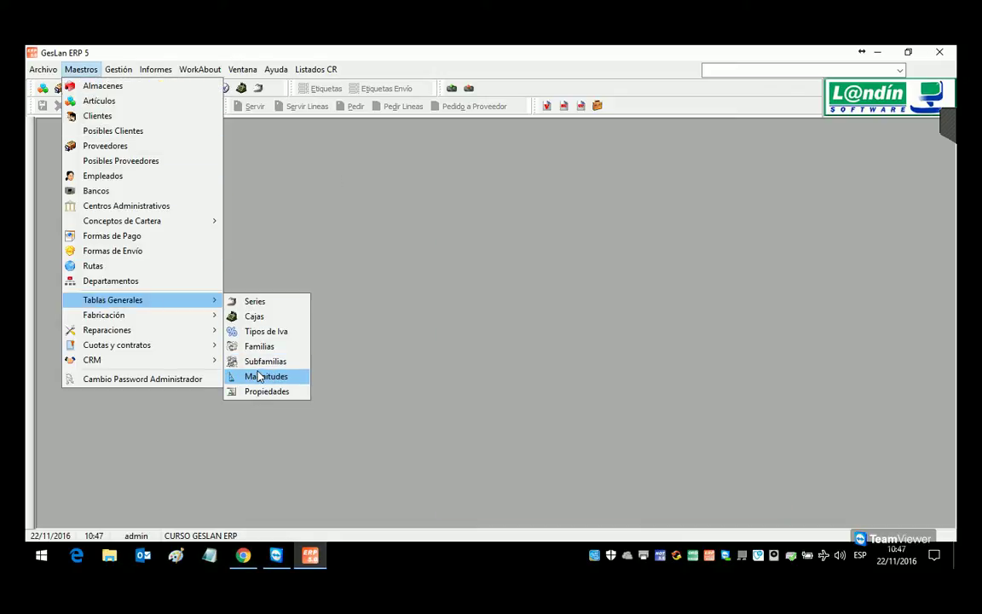
click(132, 99)
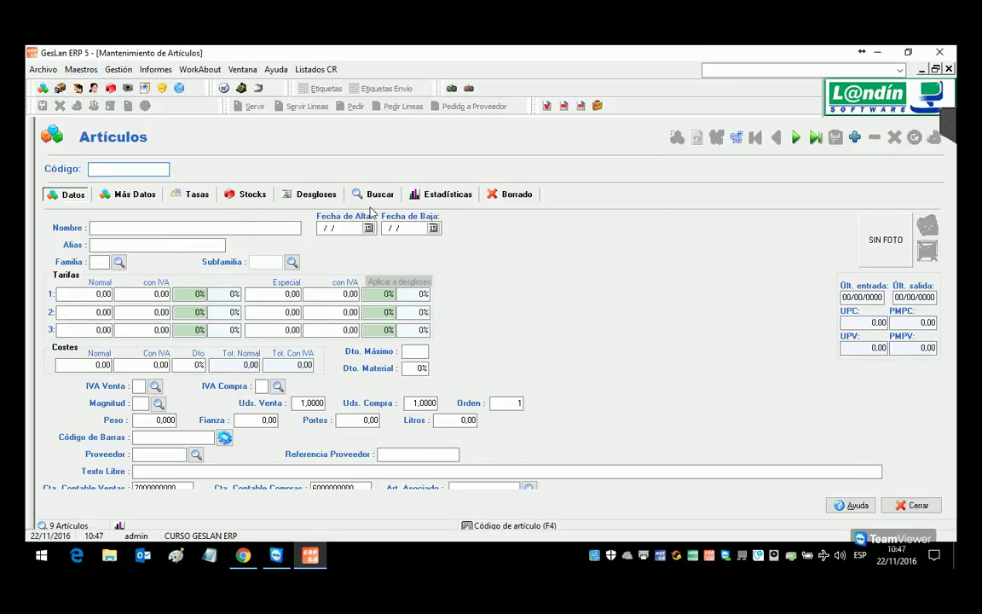
text(1)
key(Return)
key(Right)
key(Left)
key(Return)
Step: Enter magnitude F for the article and decline creating that nonexistent magnitude
click(138, 402)
text(F)
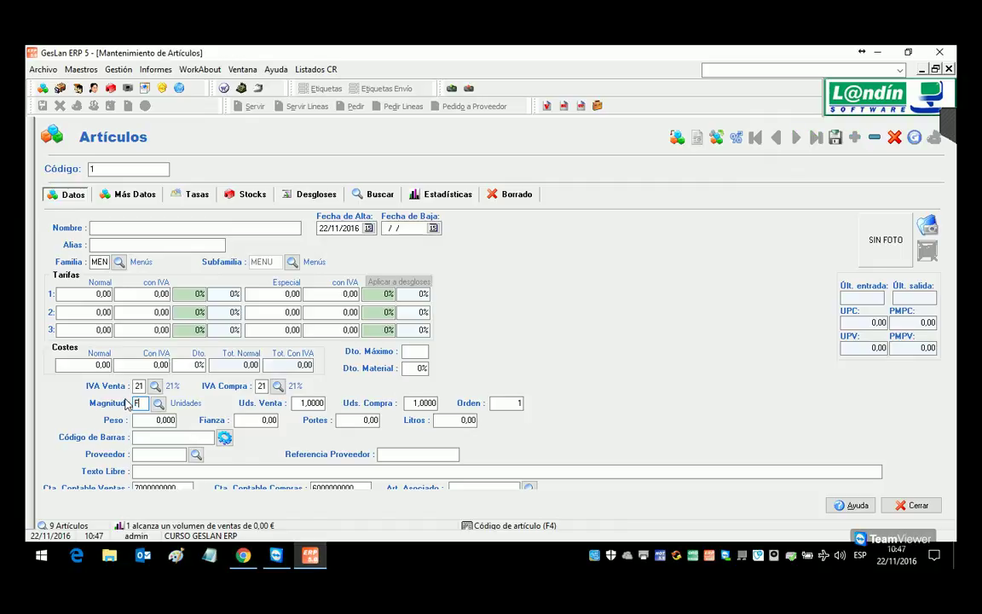
key(Return)
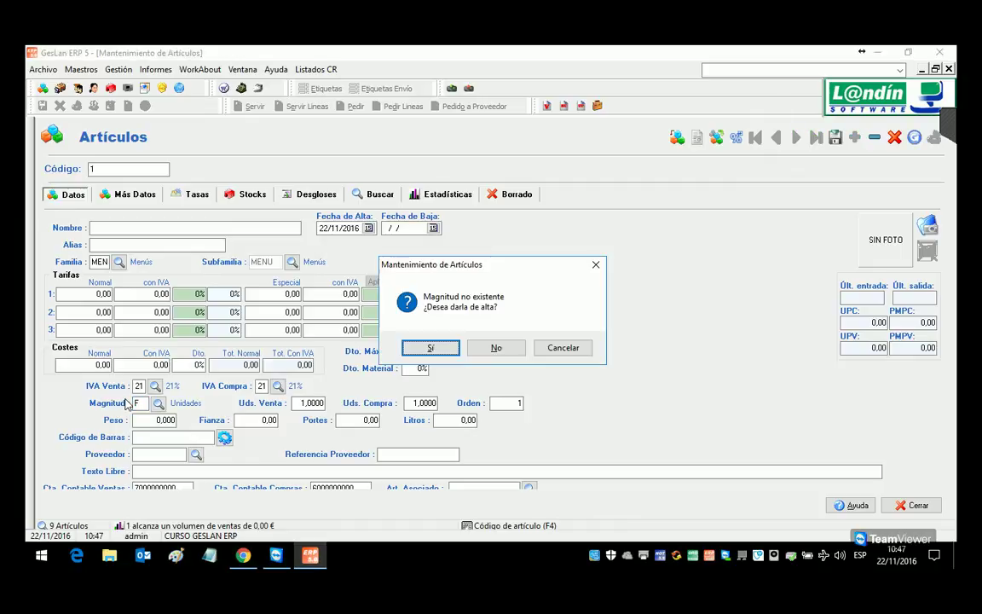
click(435, 347)
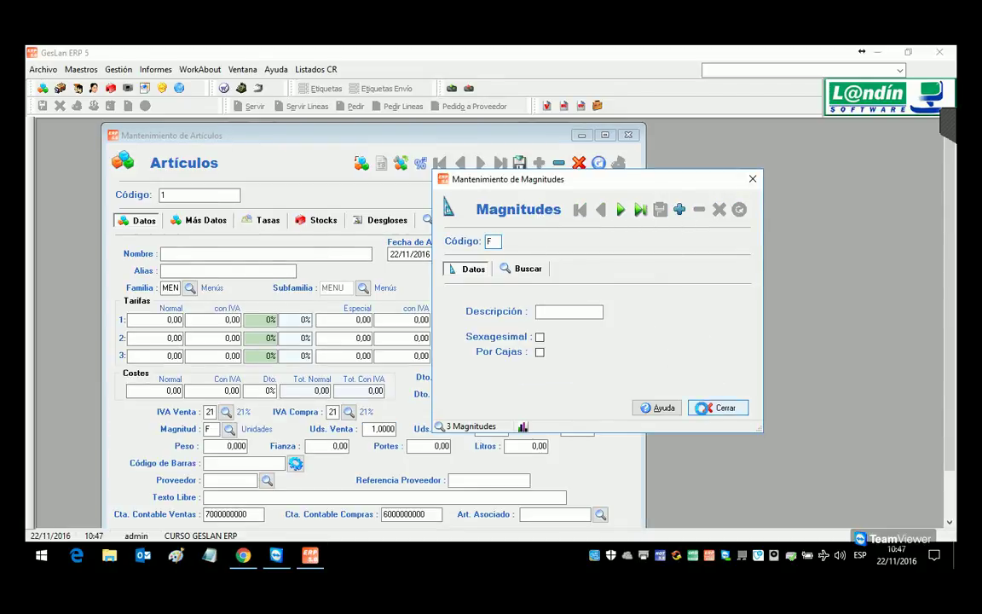
click(717, 409)
click(577, 348)
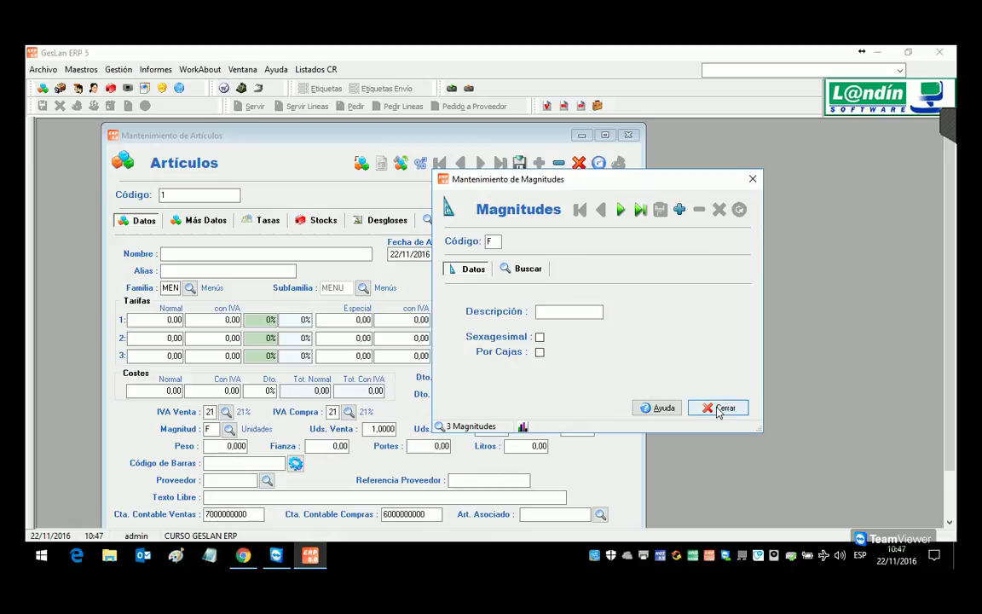
click(718, 409)
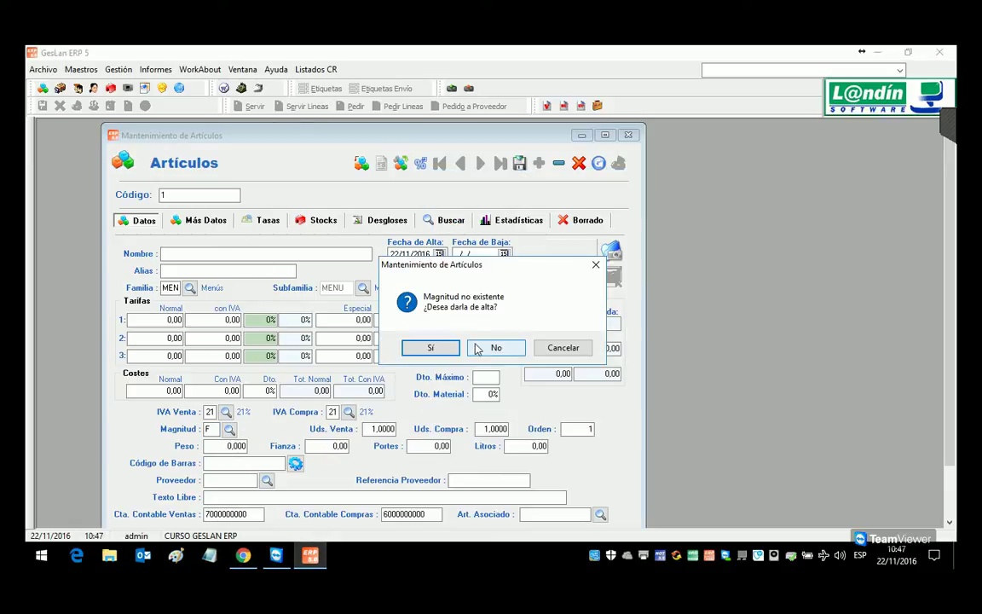
click(477, 347)
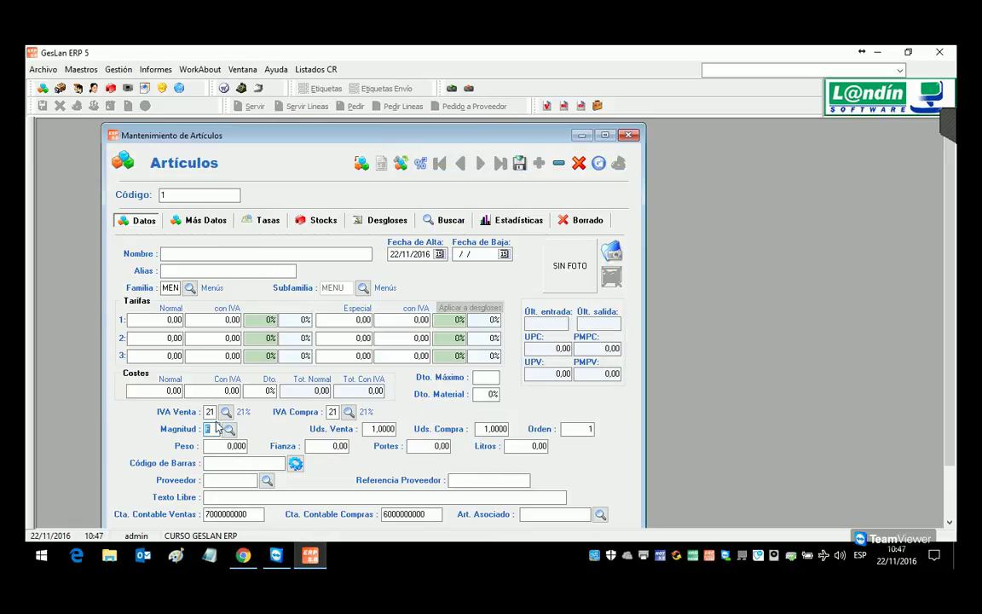
Step: Set article 1's magnitude to U (Unidades), name it BORRAR/CANCELAR EDICION, and save
text(U)
key(Tab)
click(201, 255)
text(BO)
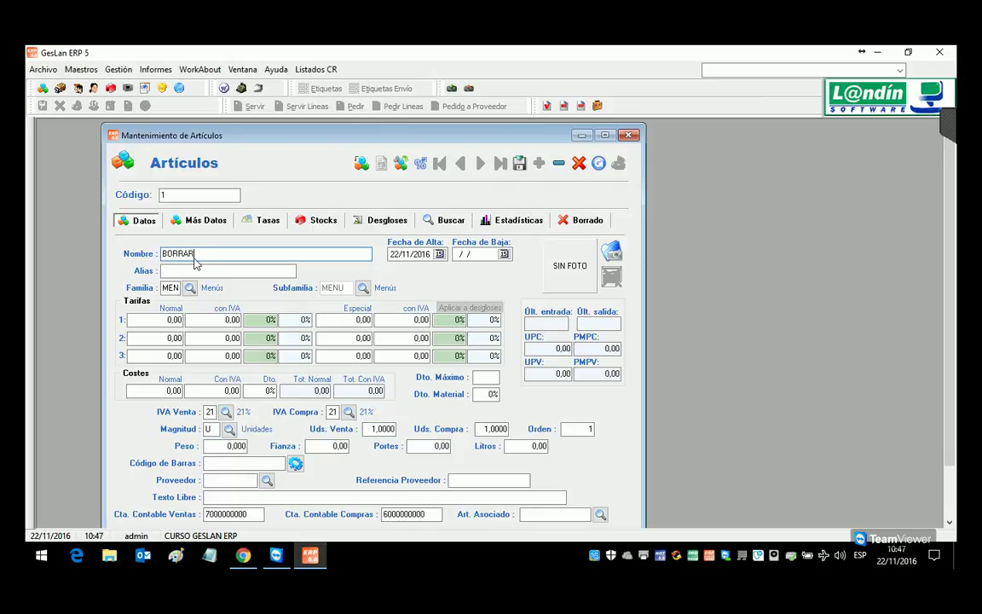
text(RRAR/CANCELAR EDICION)
click(519, 163)
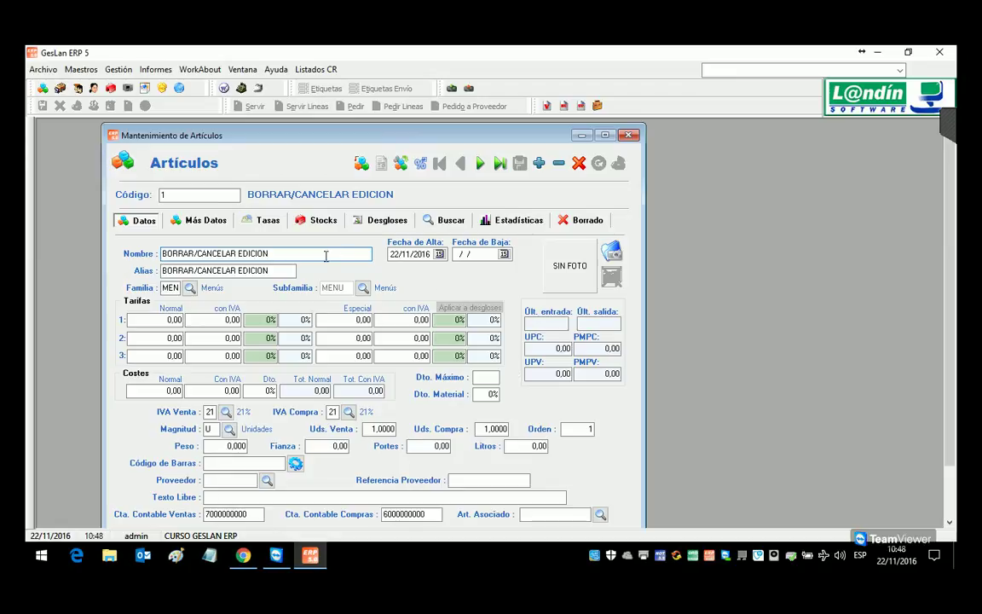
Step: Enter tariffs 23234 and 343, cost 0,012 and 45 units per sale, then cancel the edits
click(213, 320)
text(23234)
click(233, 338)
text(343)
click(154, 391)
text(0,012)
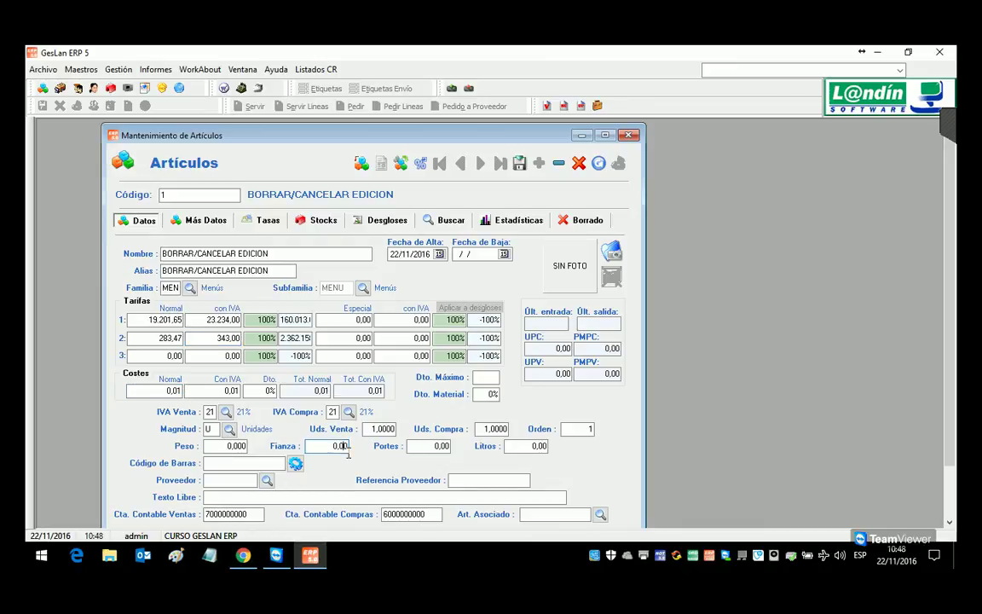
click(378, 430)
text(45)
key(Tab)
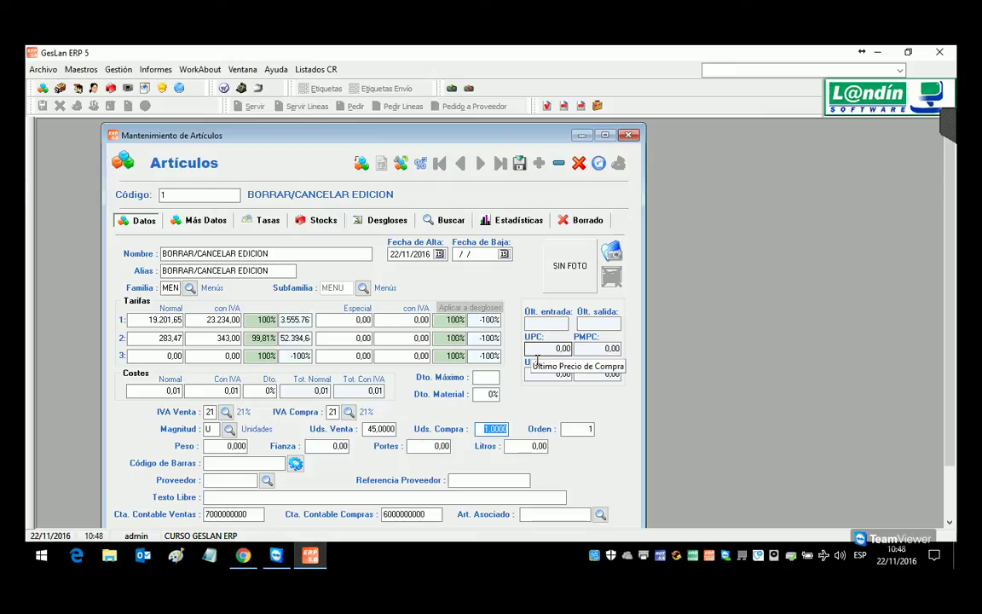
click(580, 164)
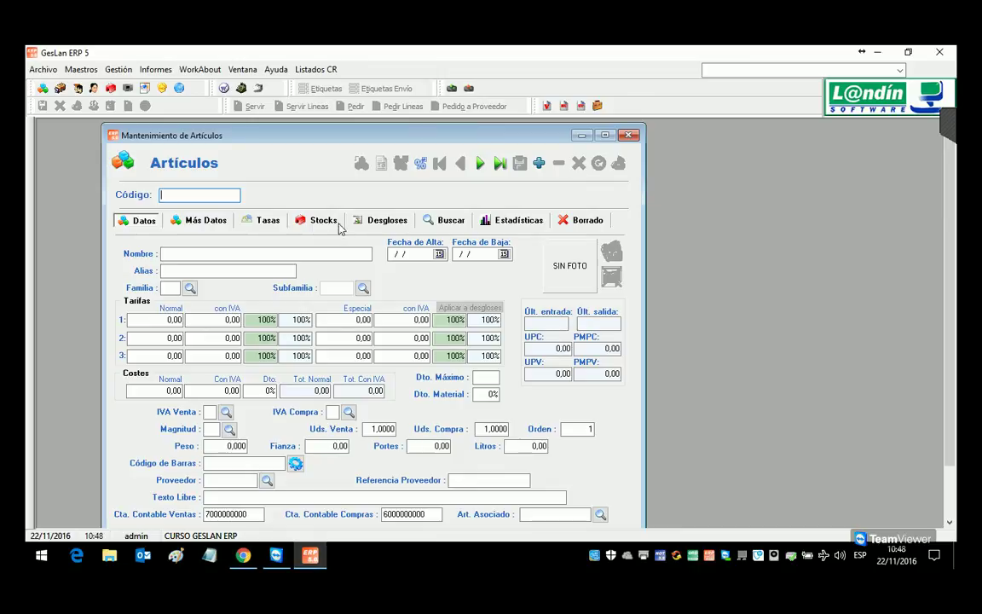
Step: Find article 1 BORRAR/CANCELAR EDICION in the search list and delete it
click(443, 220)
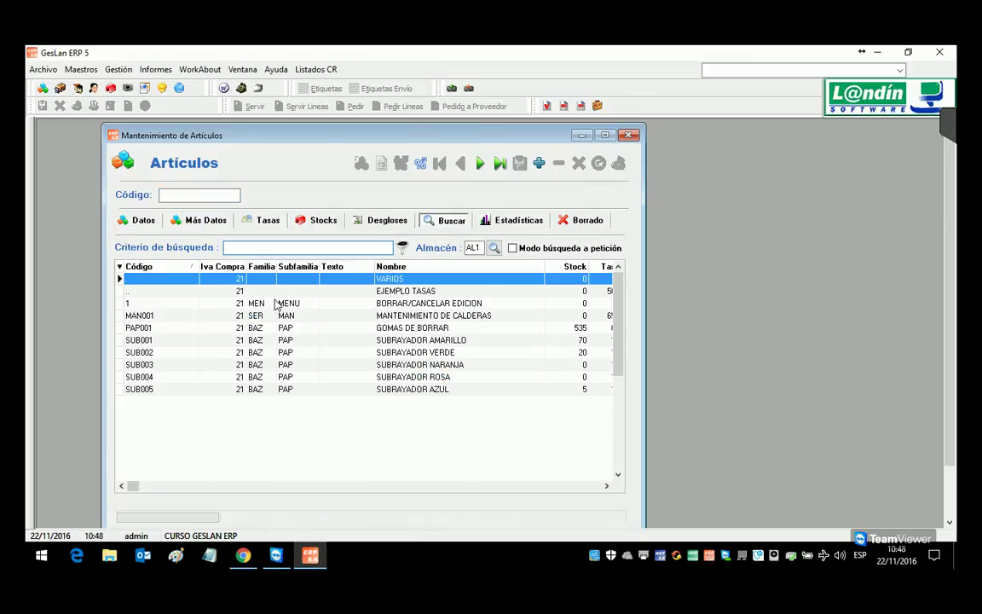
double_click(261, 304)
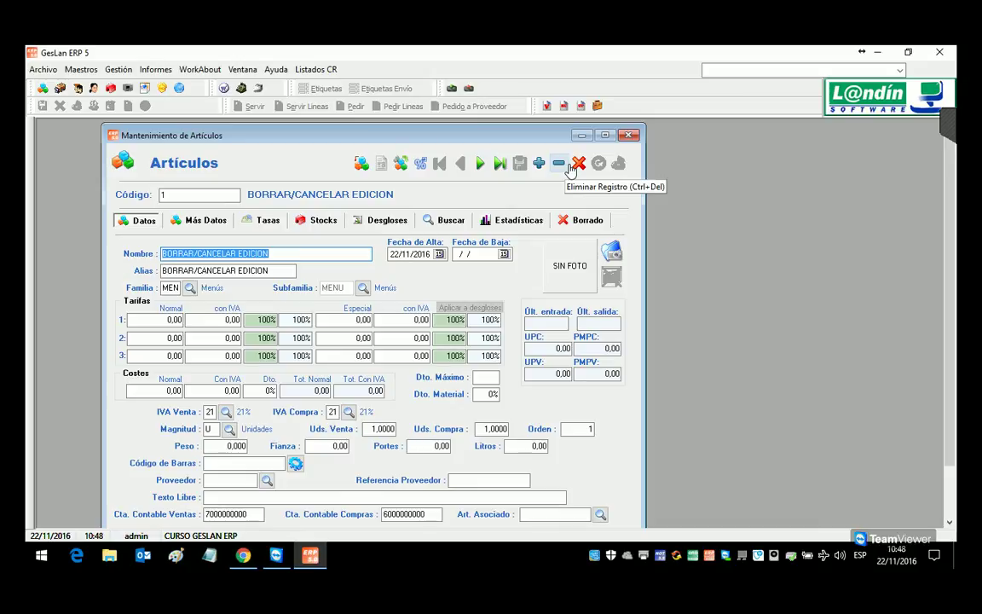
click(569, 162)
click(492, 346)
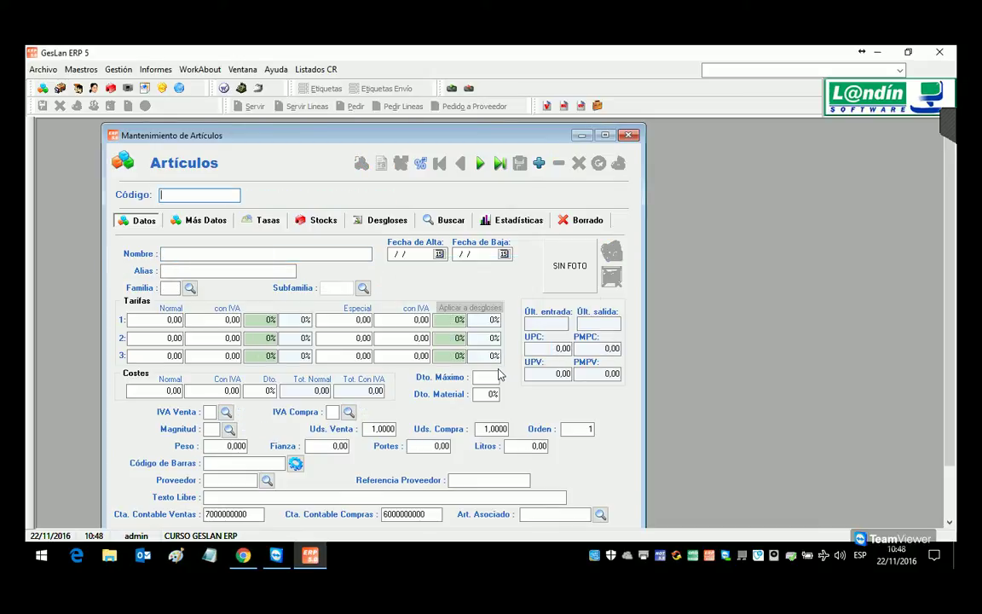
Step: Open the VARIOS article from the search list and attempt to delete it
click(436, 219)
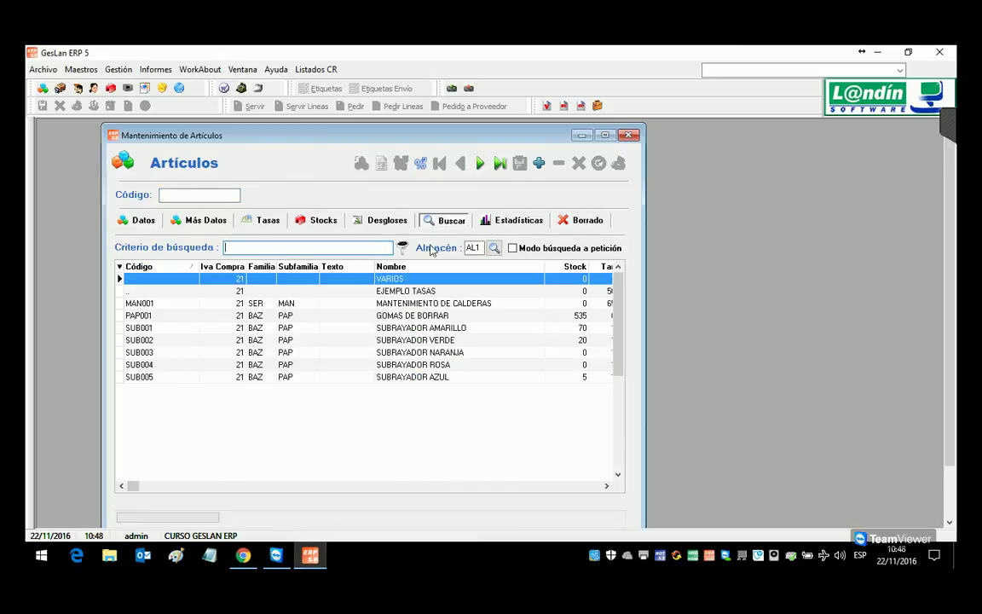
double_click(254, 279)
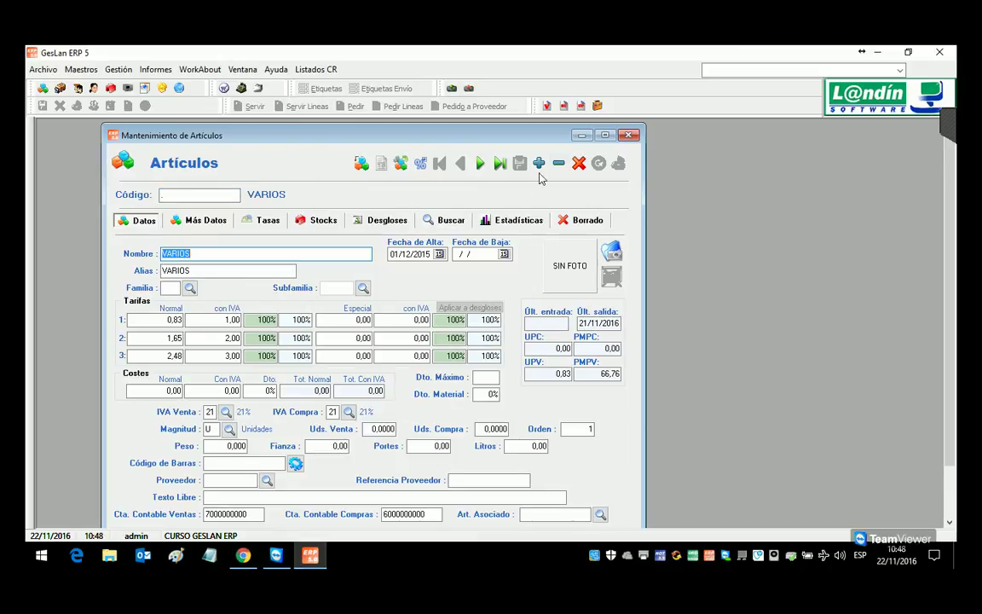
click(578, 163)
click(489, 347)
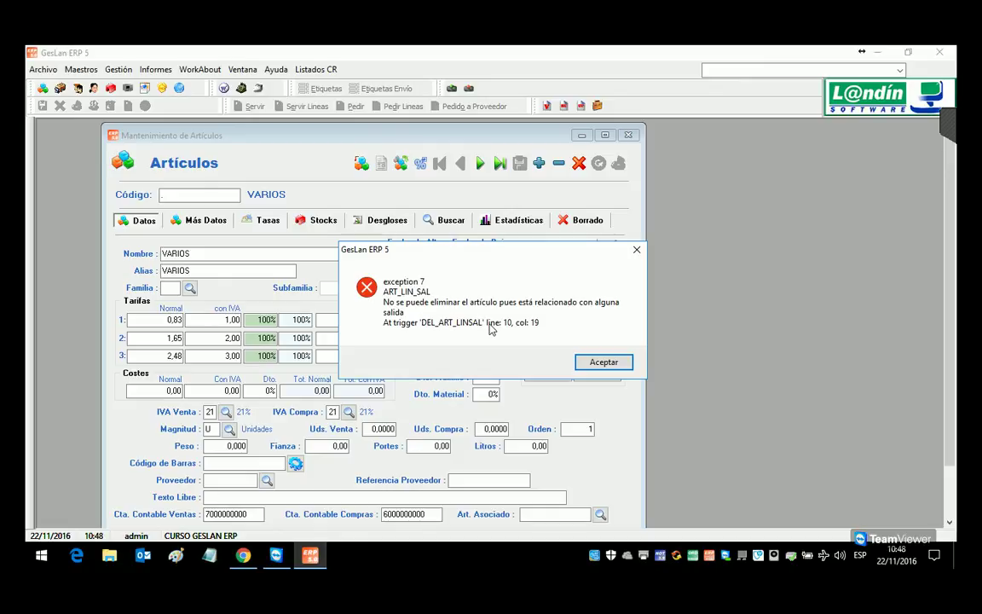
Step: Dismiss the deletion error, give VARIOS a Fecha de Baja of 22/11/2016, and open Informes
click(602, 362)
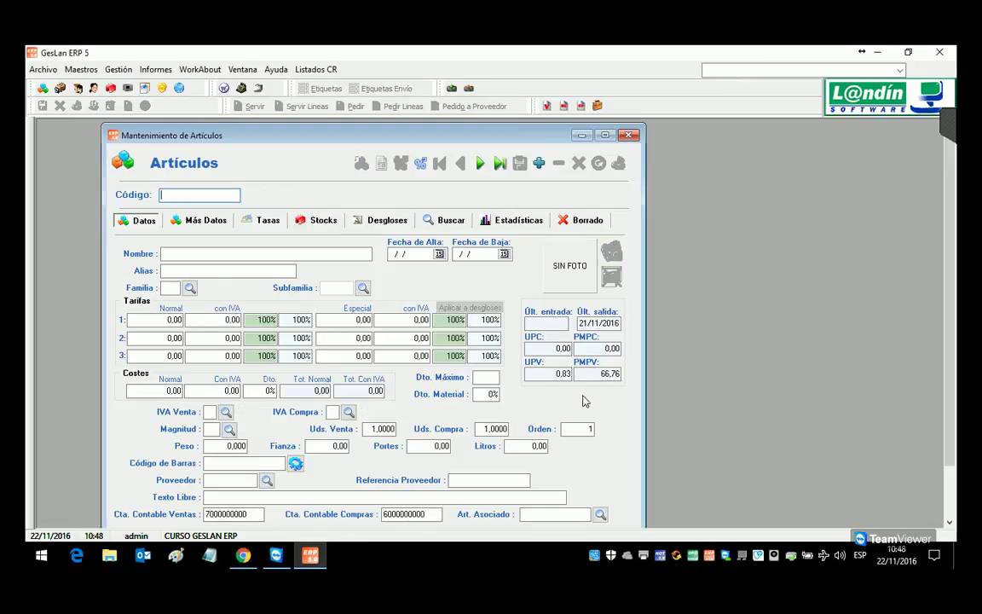
text(.)
key(Return)
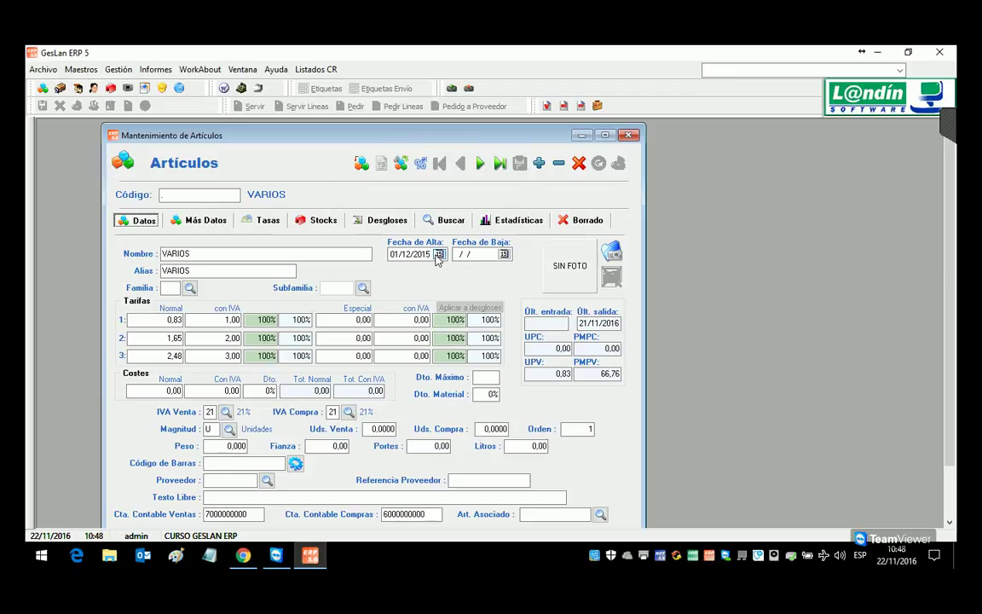
click(504, 254)
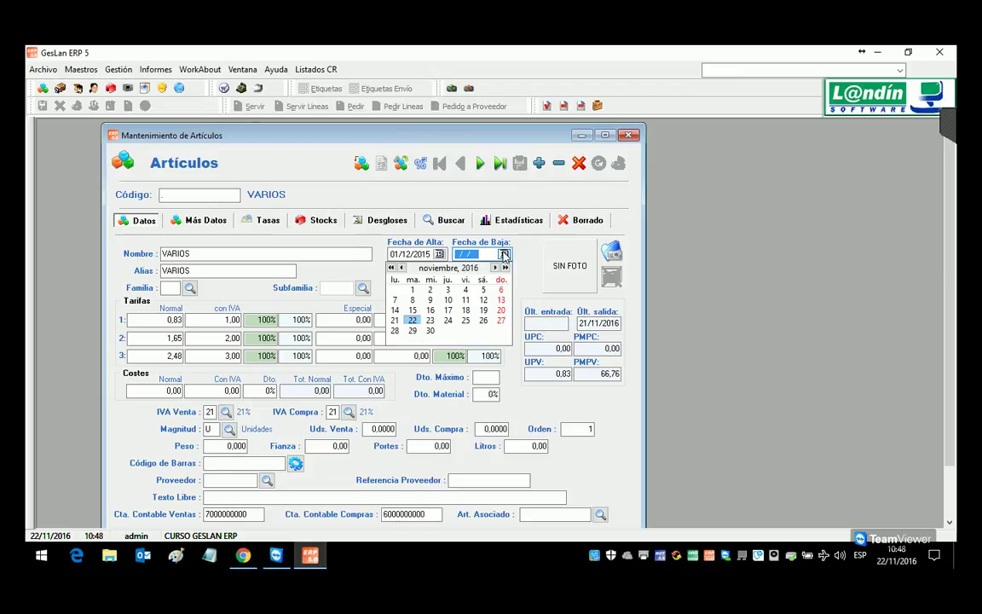
click(413, 322)
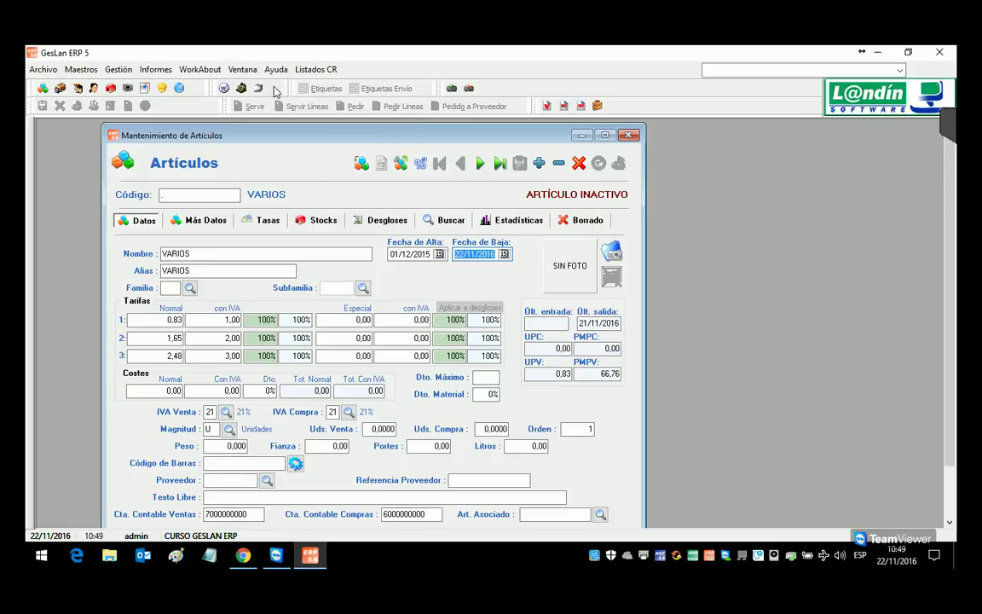
click(155, 70)
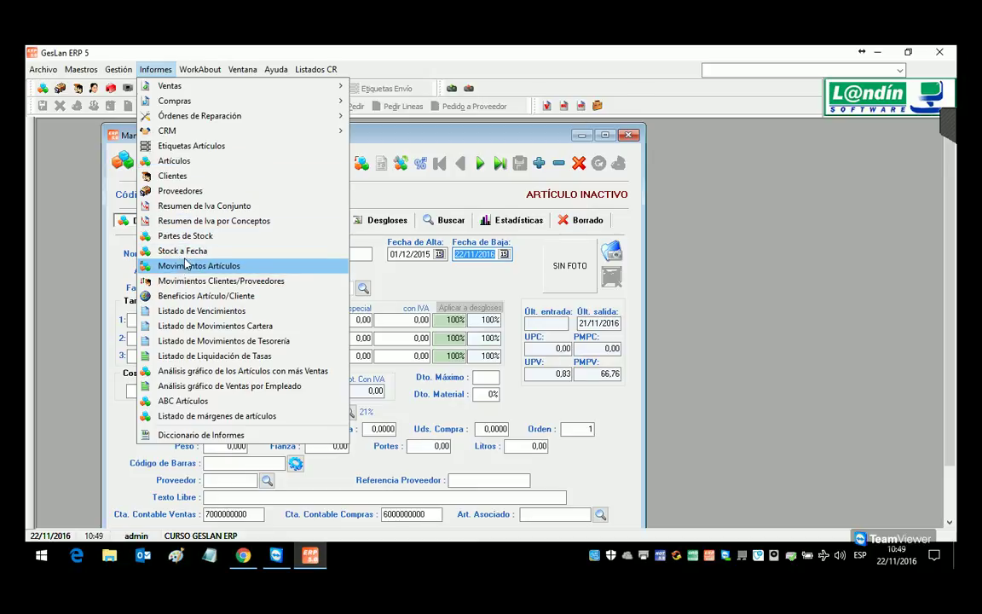
Step: Cancel the Artículos report filter, create new article PAP002, and start naming it BOLIGRAFO BIC AZUL
click(179, 160)
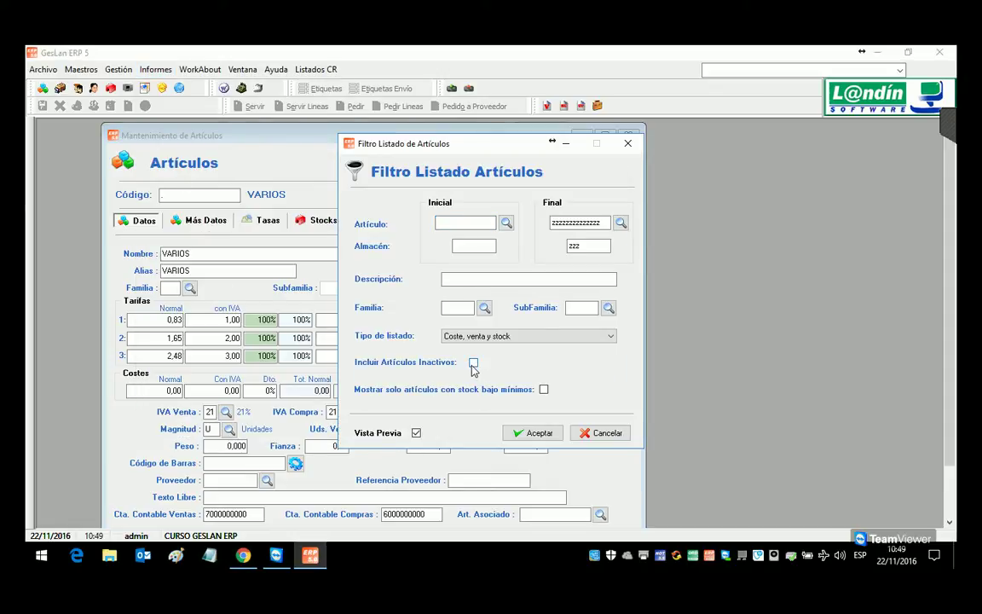
click(599, 435)
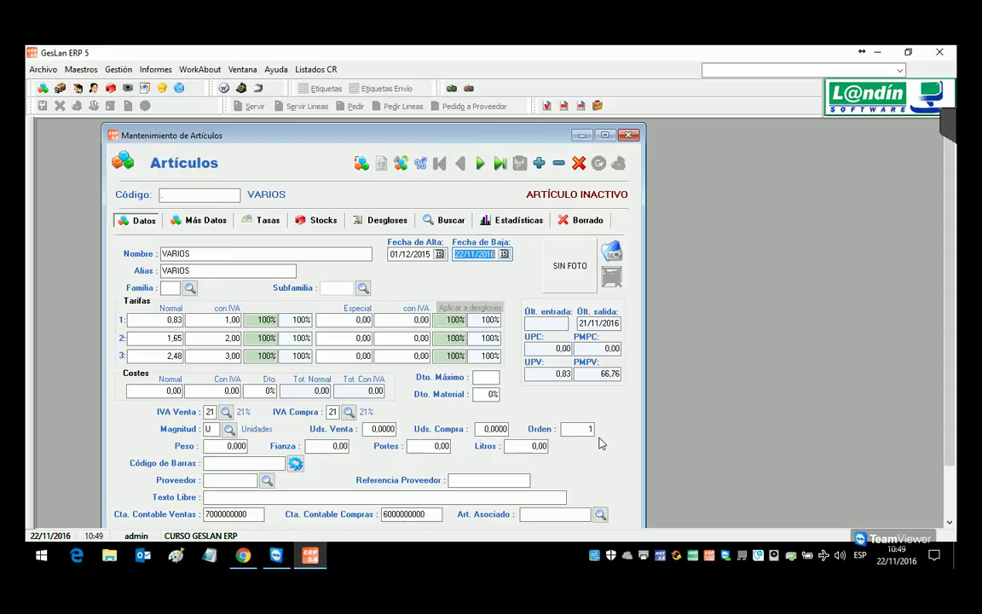
click(190, 196)
text(9999)
key(Return)
key(n)
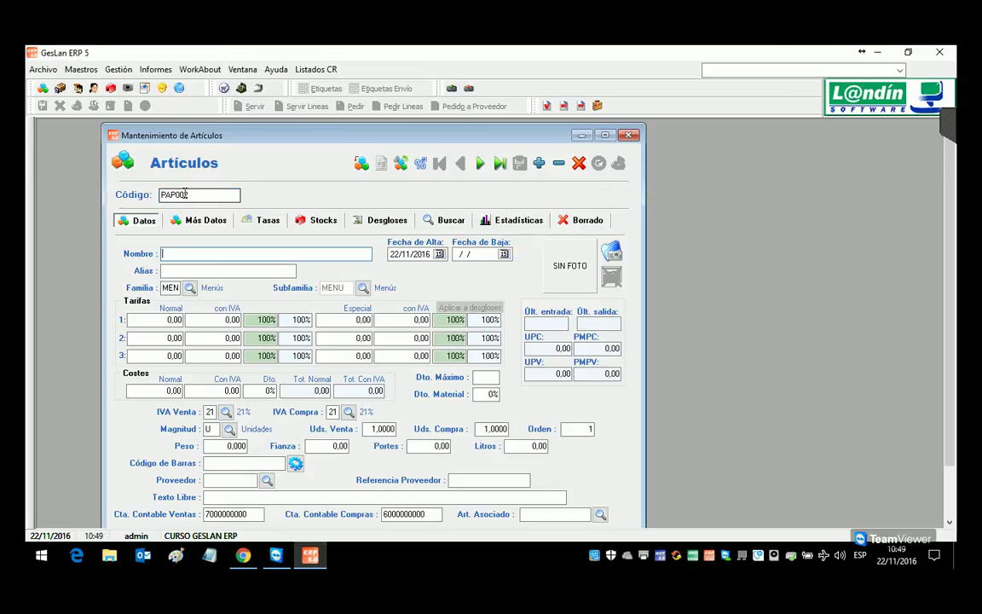
text(BOLIGRAFO )
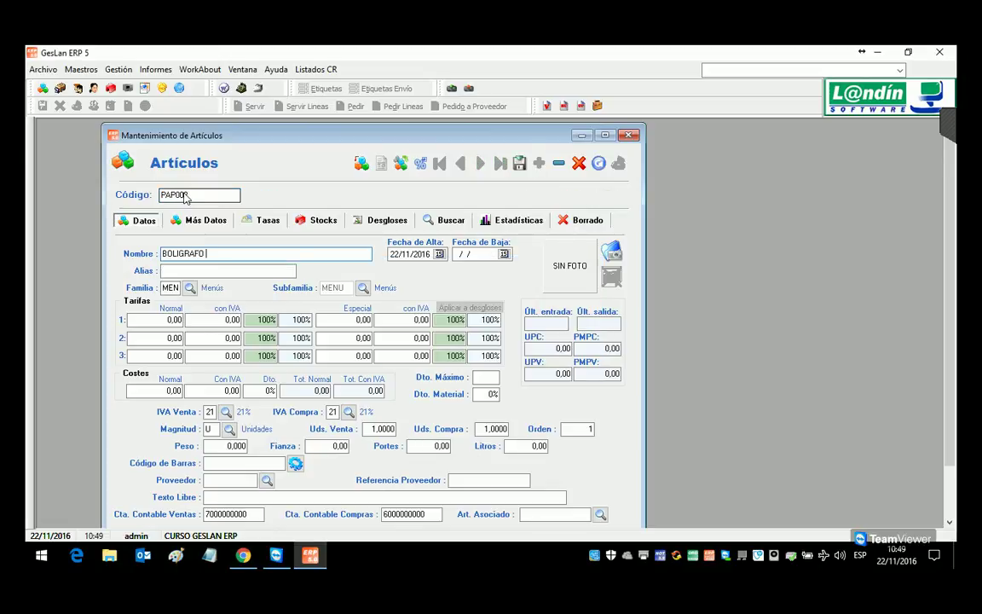
text(BIC AZUL)
Step: Finish the name BOLIGRAFO BIC AZUL and assign family BAZAR and subfamily PAPELERIA
key(Return)
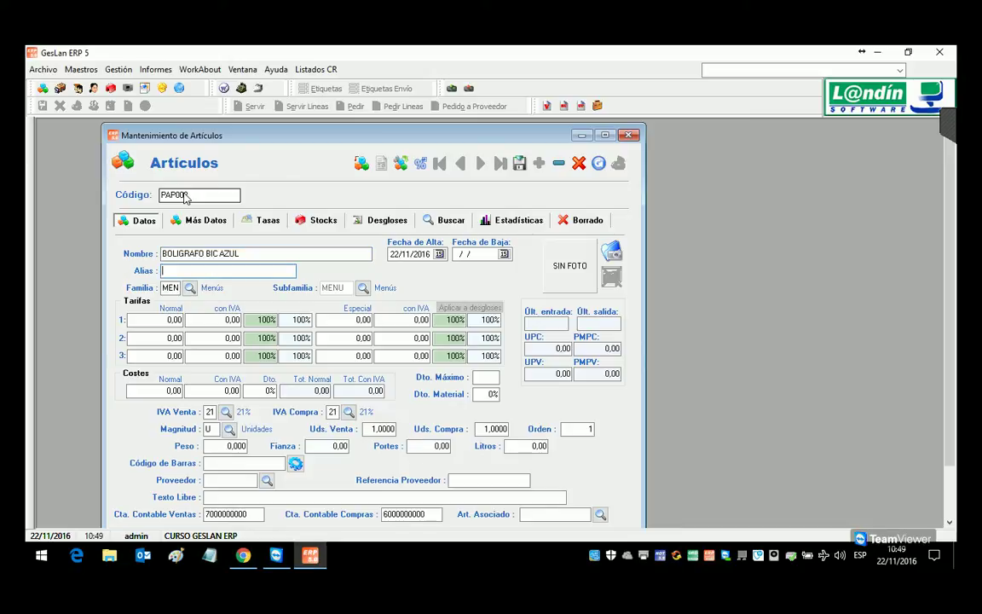
click(189, 289)
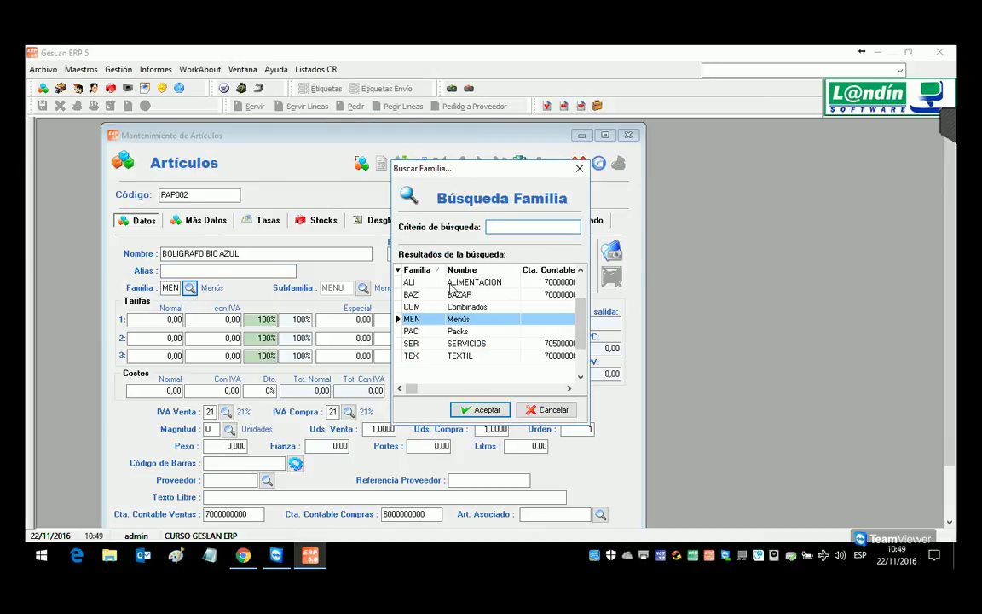
key(Up)
key(Up)
key(Return)
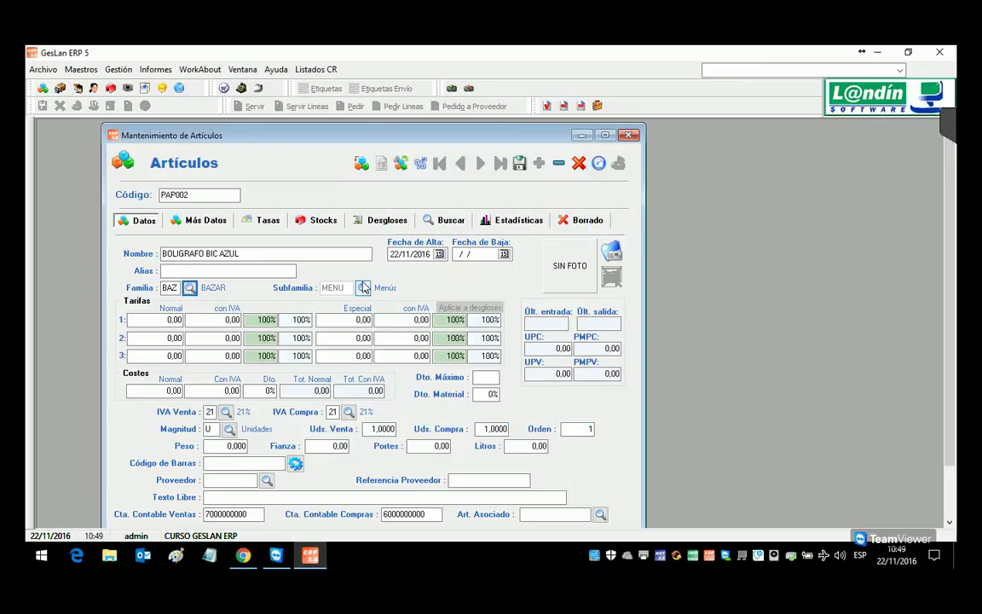
key(Escape)
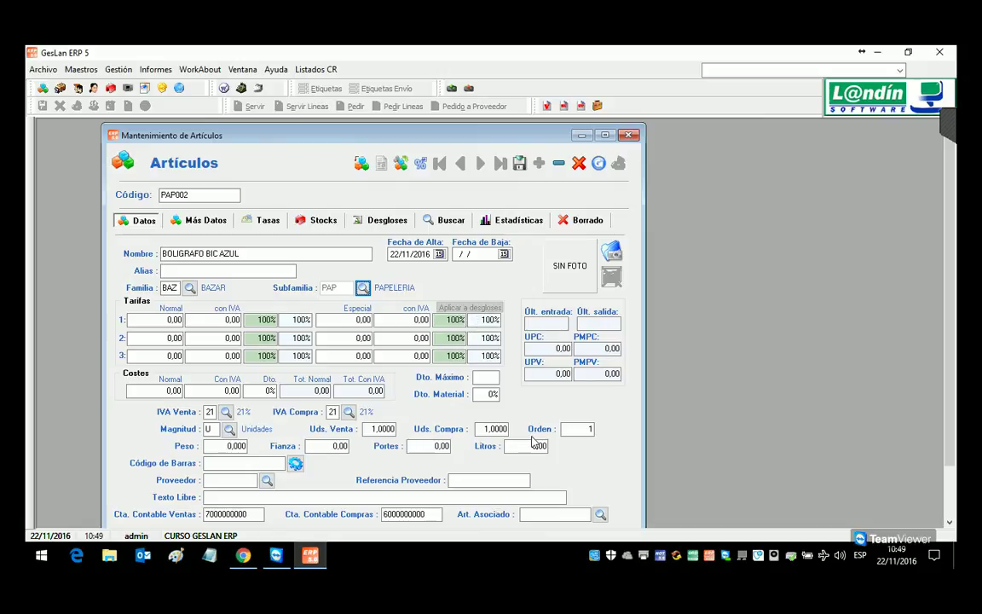
key(Tab)
key(Tab)
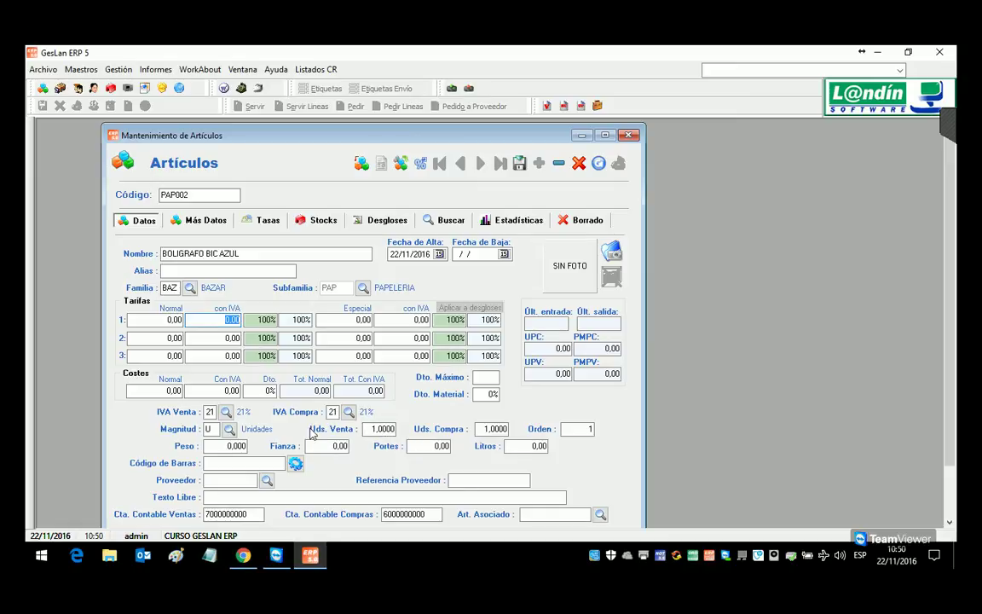
Step: Set the pen's magnitude to C (CAJAS) with 30 units per purchase and per sale
click(229, 428)
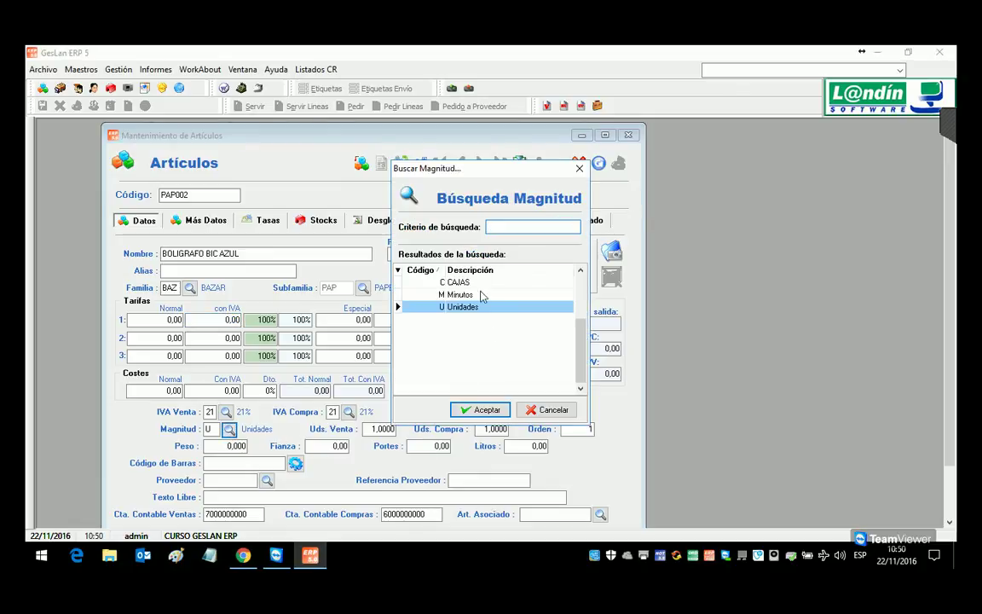
key(Escape)
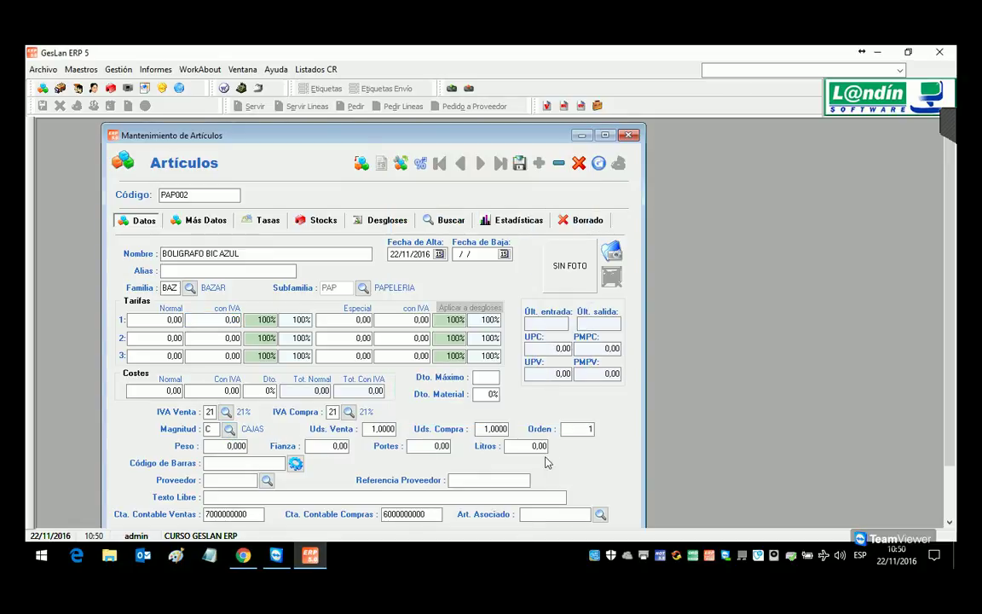
click(505, 430)
double_click(506, 428)
key(BackSpace)
text(30)
click(394, 433)
text(3)
click(160, 392)
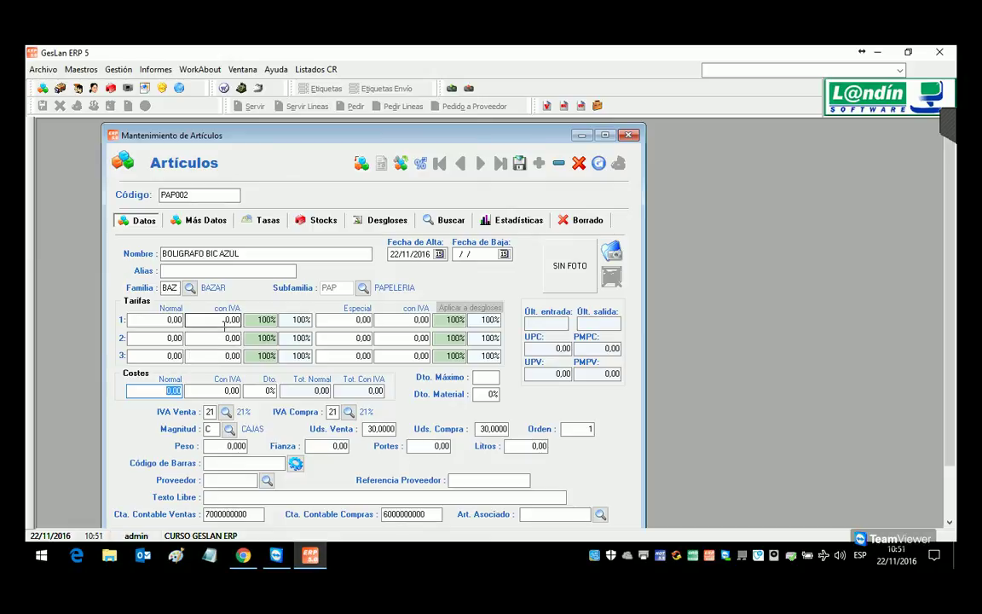
click(520, 164)
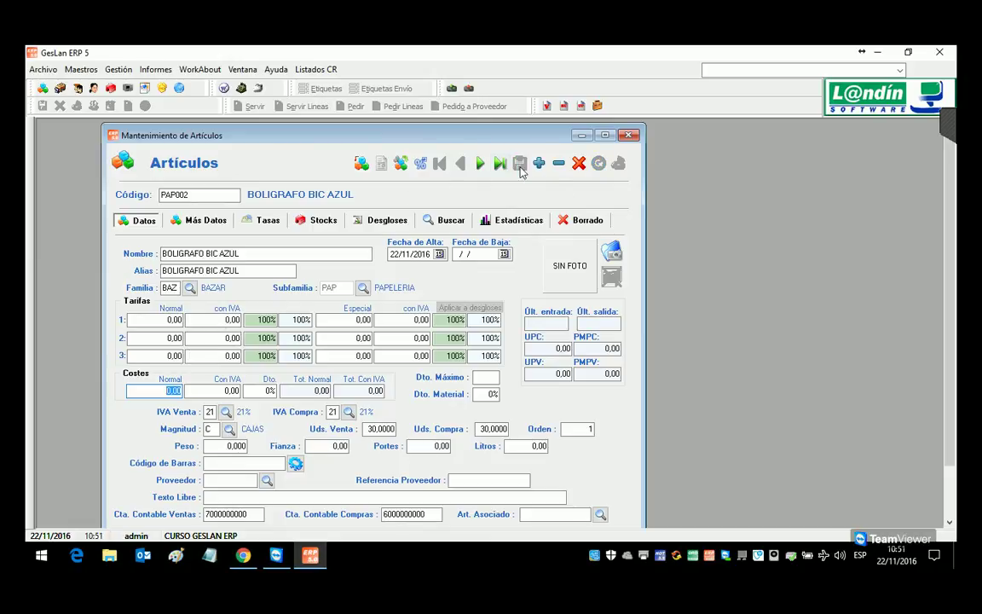
click(196, 194)
double_click(196, 194)
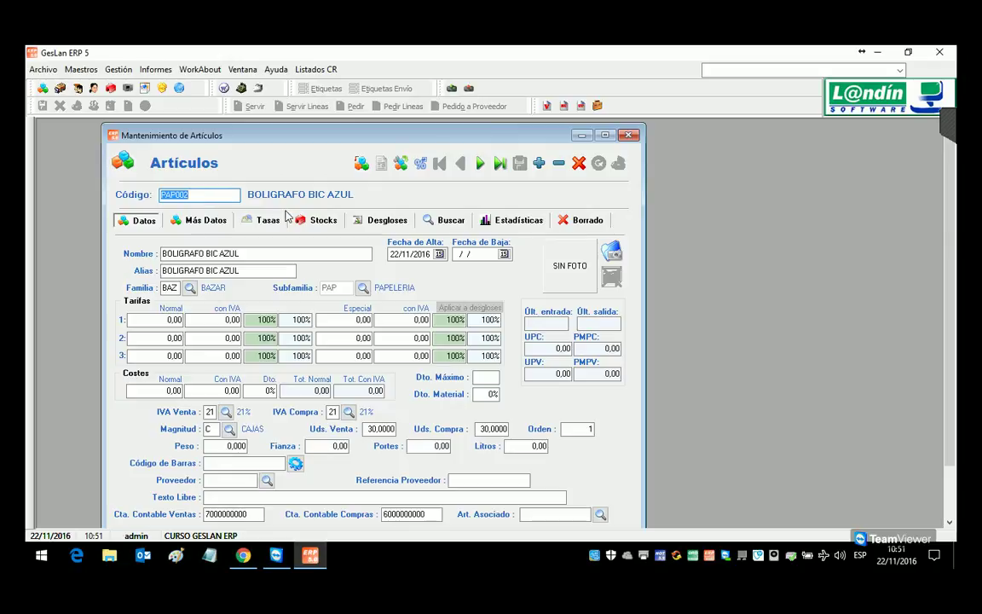
text(PAP001)
key(Return)
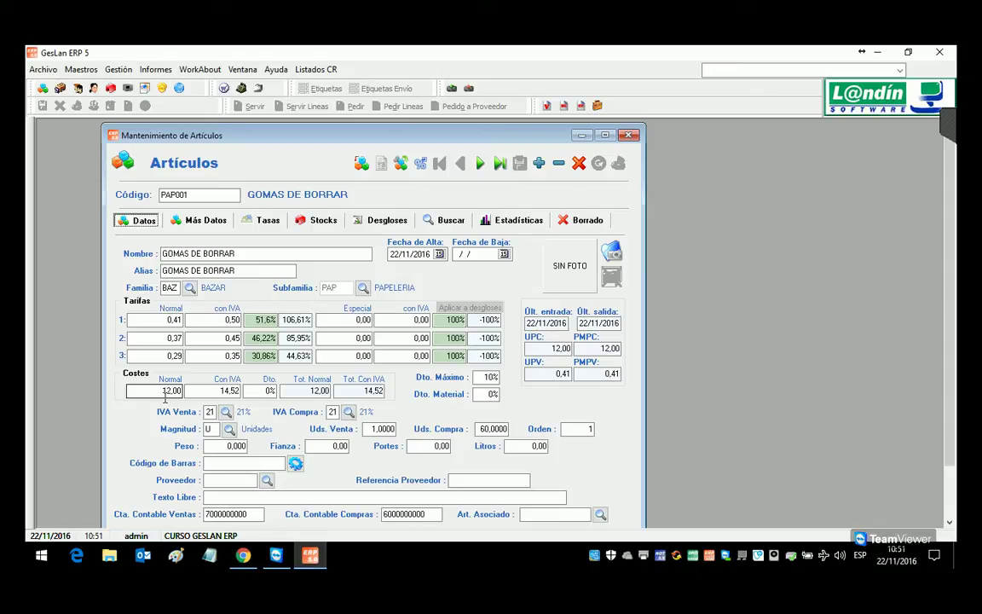
click(210, 201)
key(BackSpace)
text(2)
key(Return)
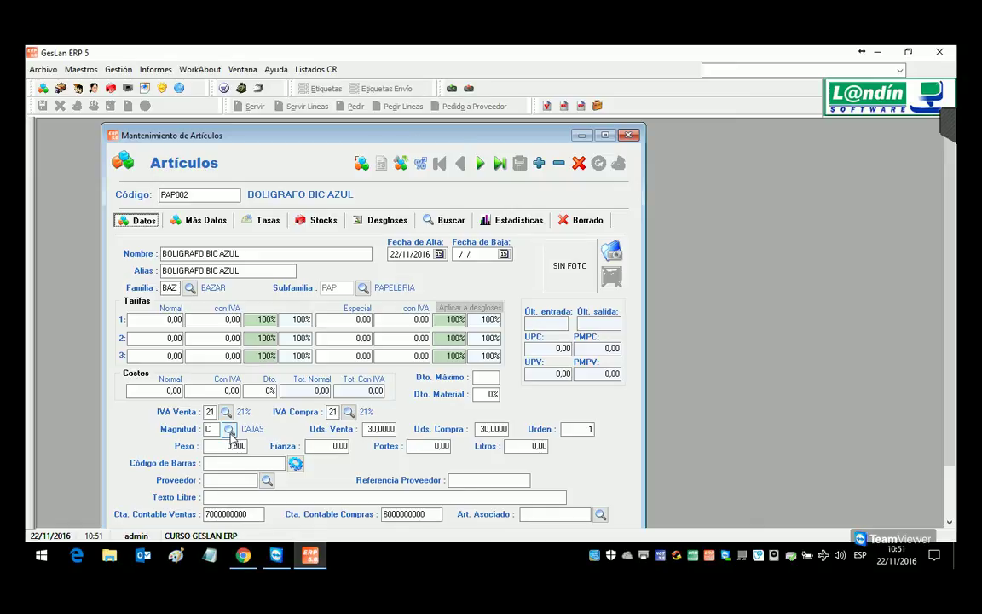
click(488, 428)
click(380, 430)
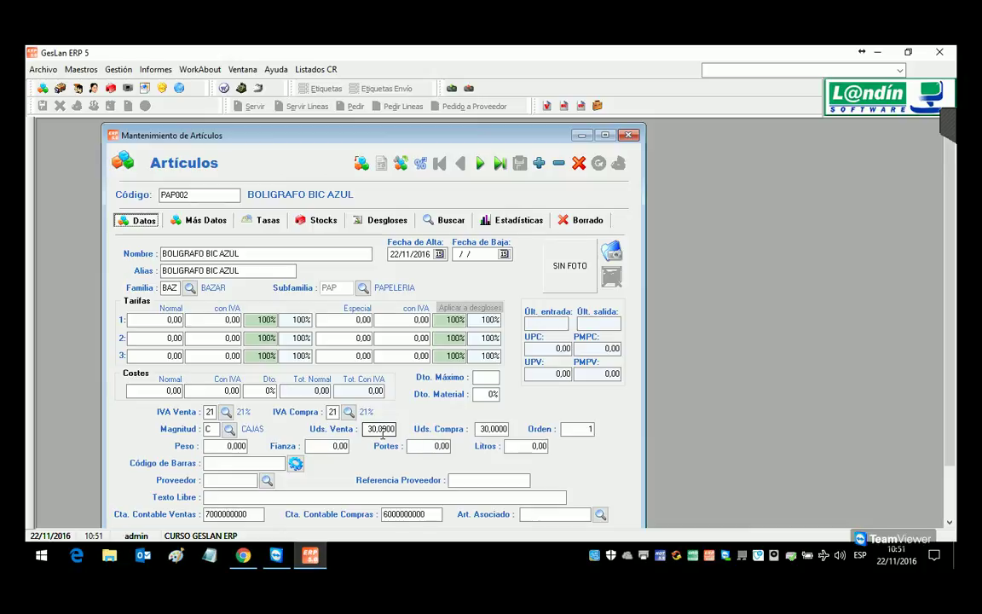
click(177, 392)
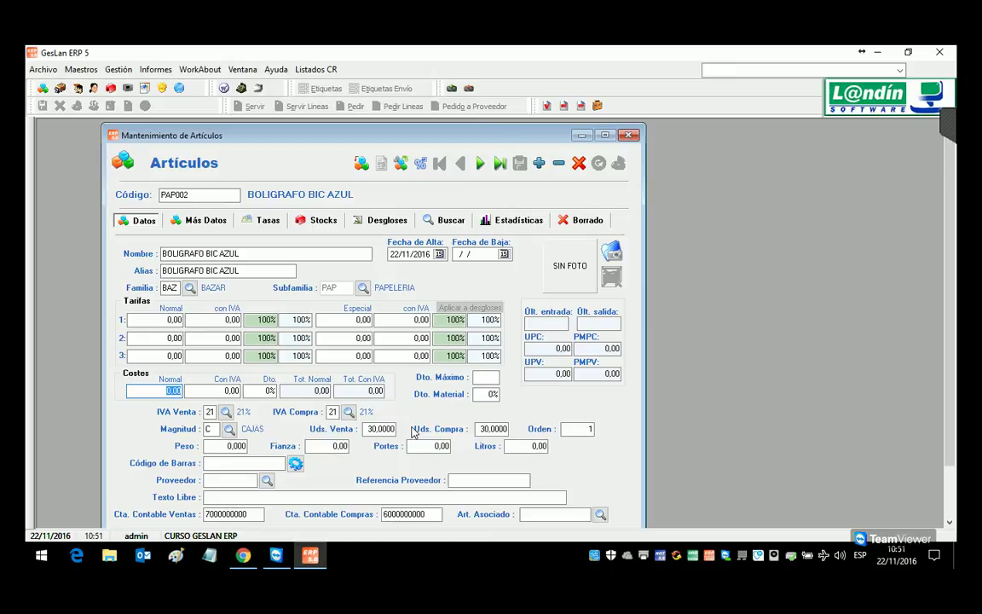
Step: Set normal cost 0,12, first tariff price with VAT 0,32, and second tariff margin 10%
text(0,12)
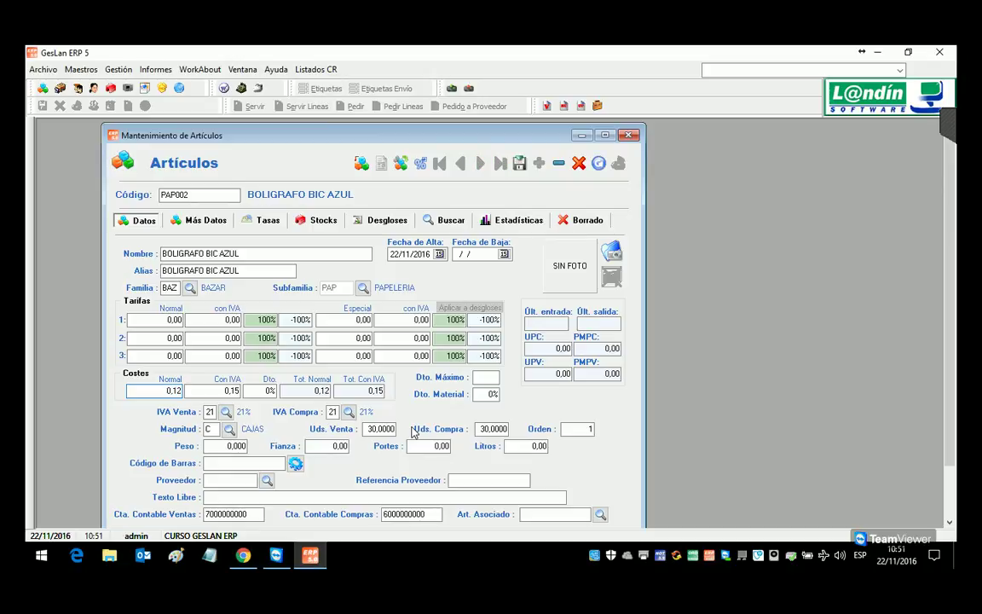
key(Tab)
click(224, 319)
text(0,32)
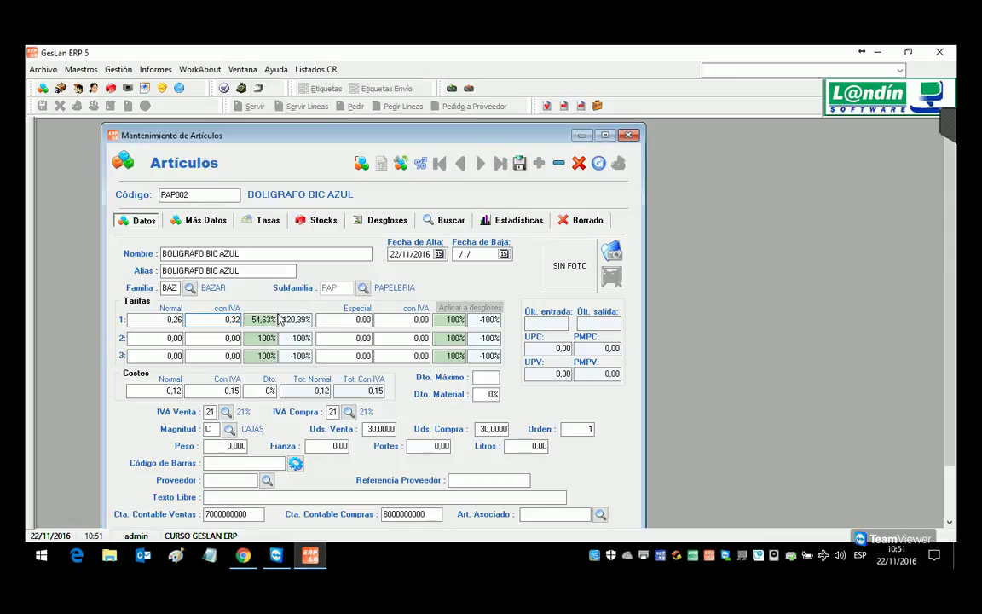
key(Down)
key(Tab)
text(10)
key(Return)
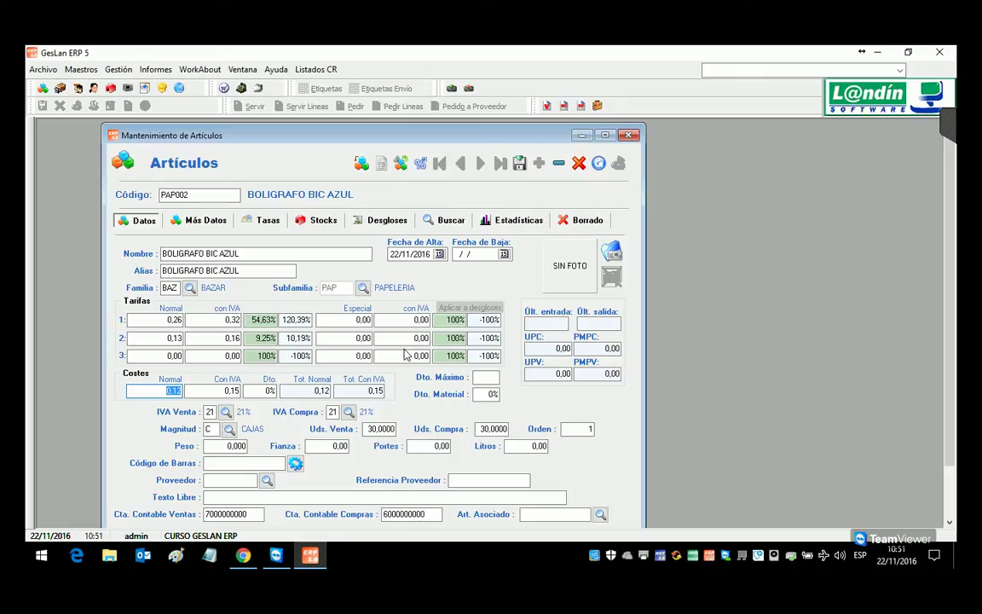
Step: Change the second tariff margin to 17% and save the article
click(298, 338)
text(17)
key(Return)
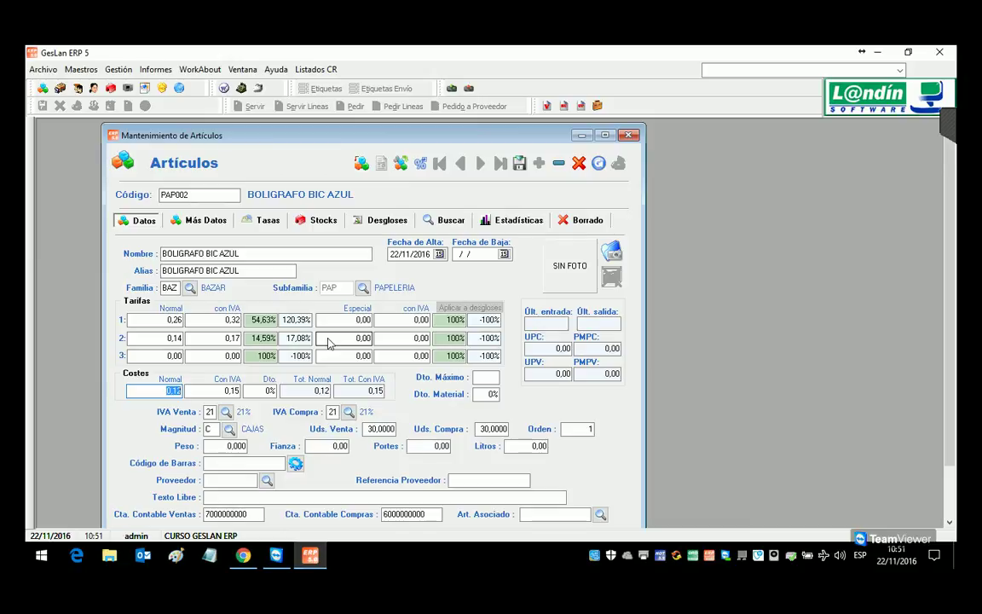
click(535, 163)
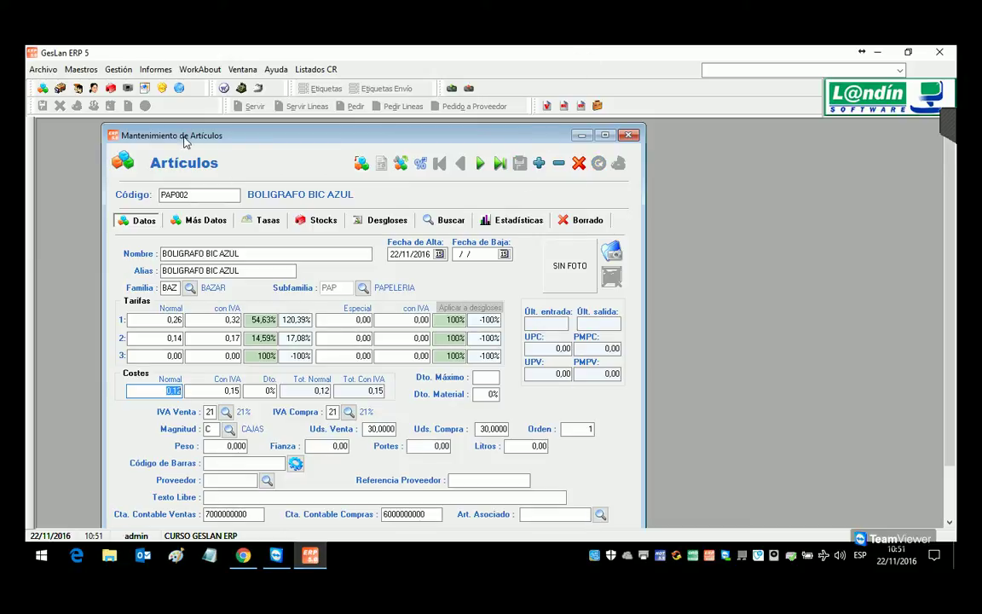
Step: Start a new purchase delivery note with supplier SUMINISTROS DEL NORTE
click(119, 69)
mouse_move(146, 102)
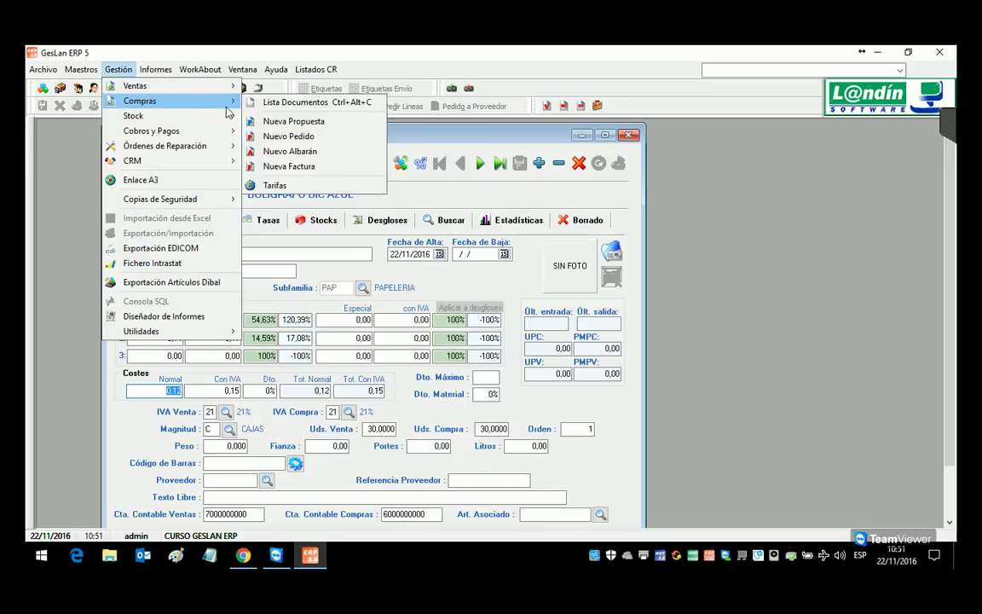
click(307, 157)
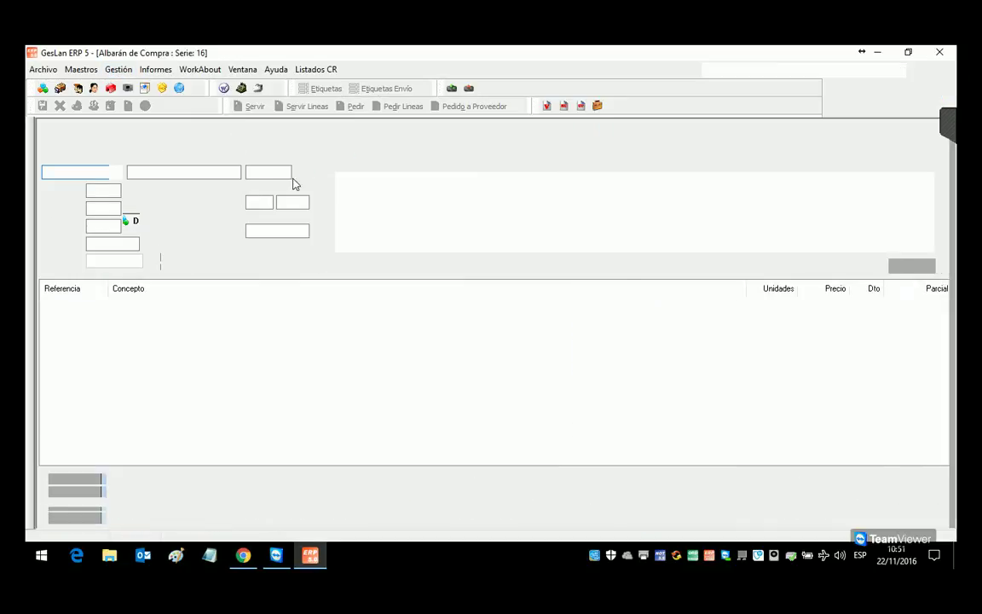
click(299, 170)
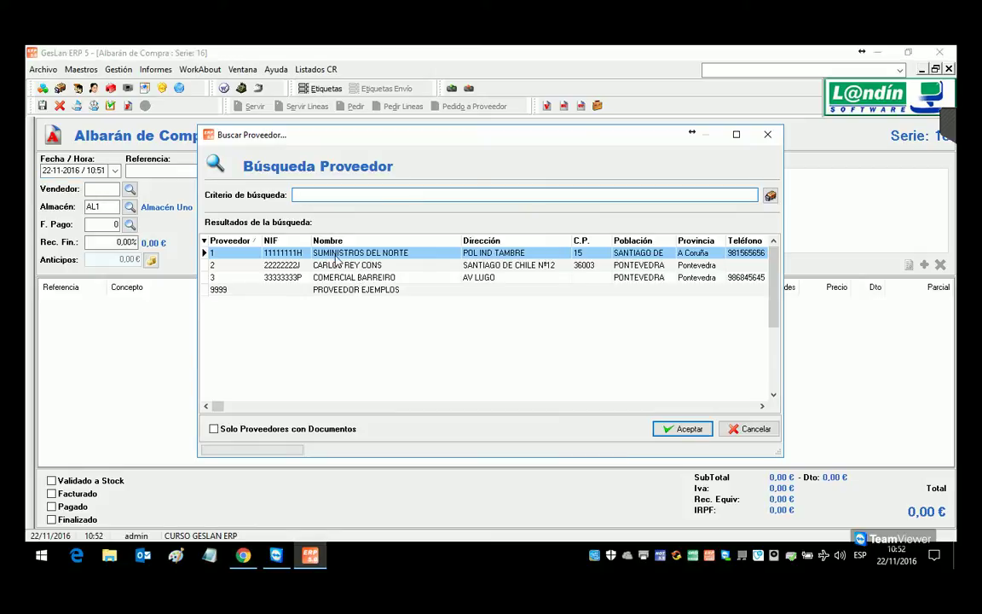
double_click(320, 254)
Step: Add a line for article PAP001 GOMAS DE BORRAR, quantity 2 at 12,00
double_click(391, 401)
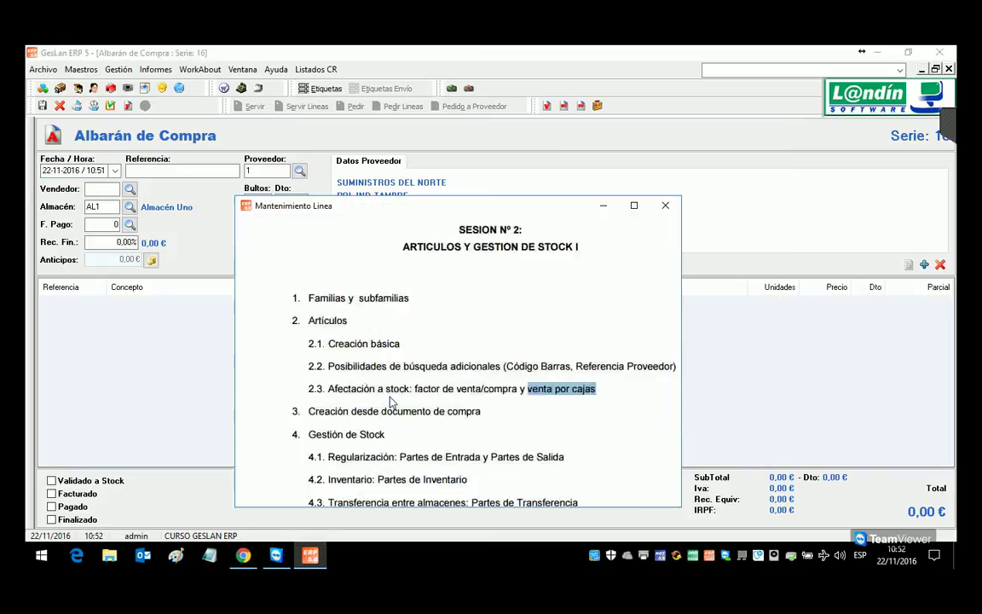
text(PAP001)
key(Return)
key(Return)
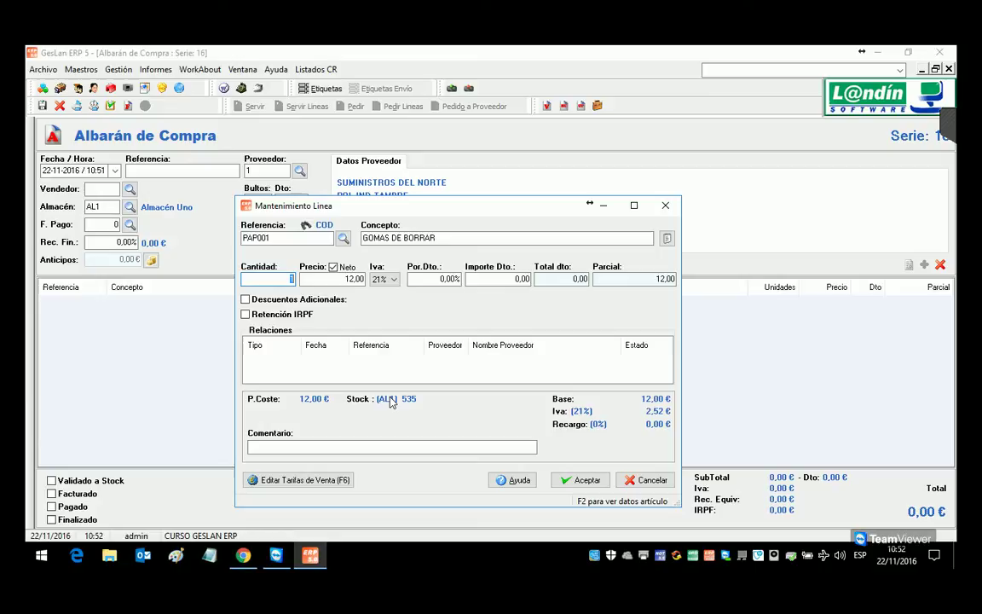
text(2)
key(Return)
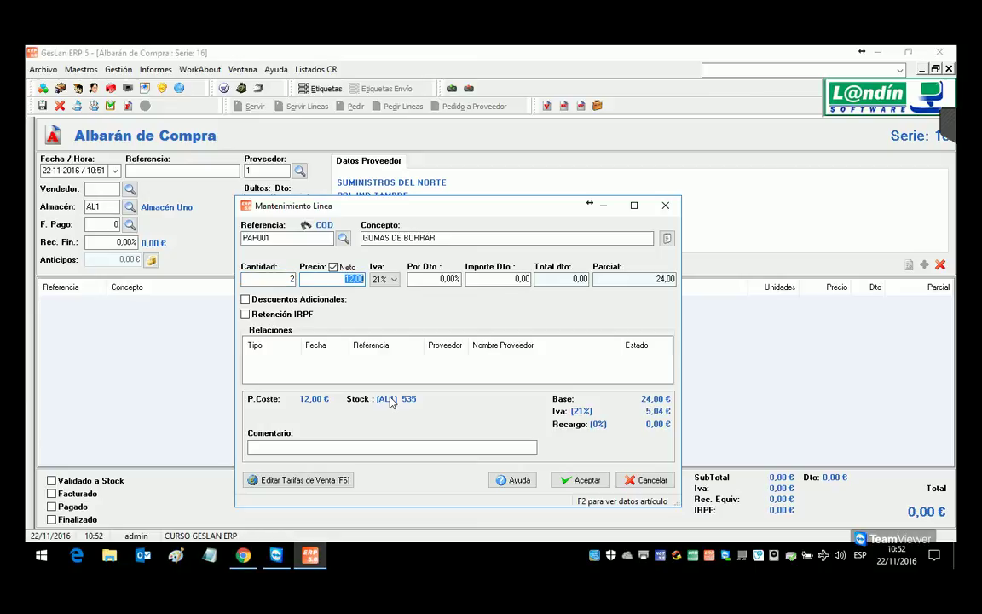
key(Return)
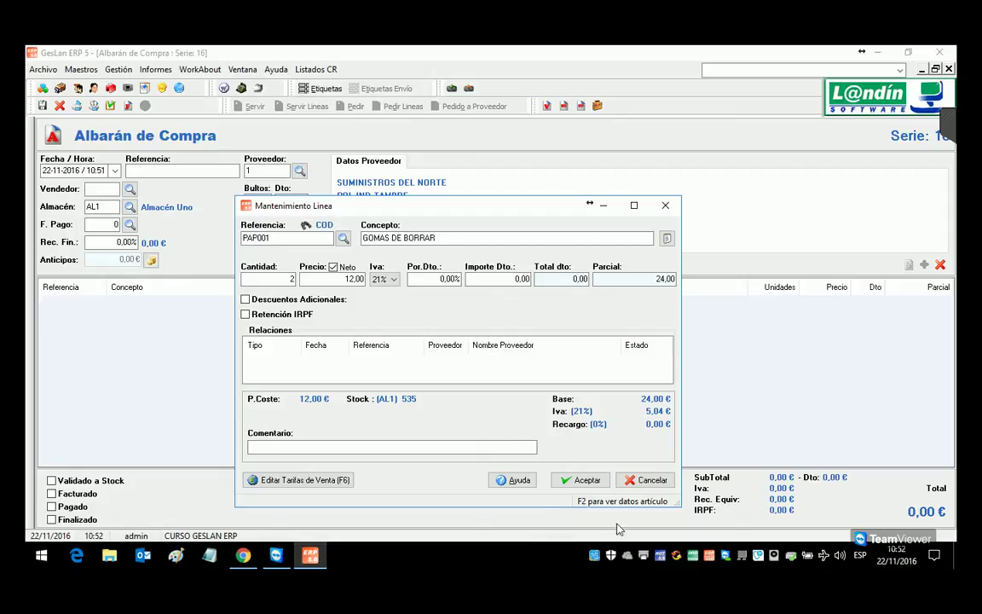
click(585, 479)
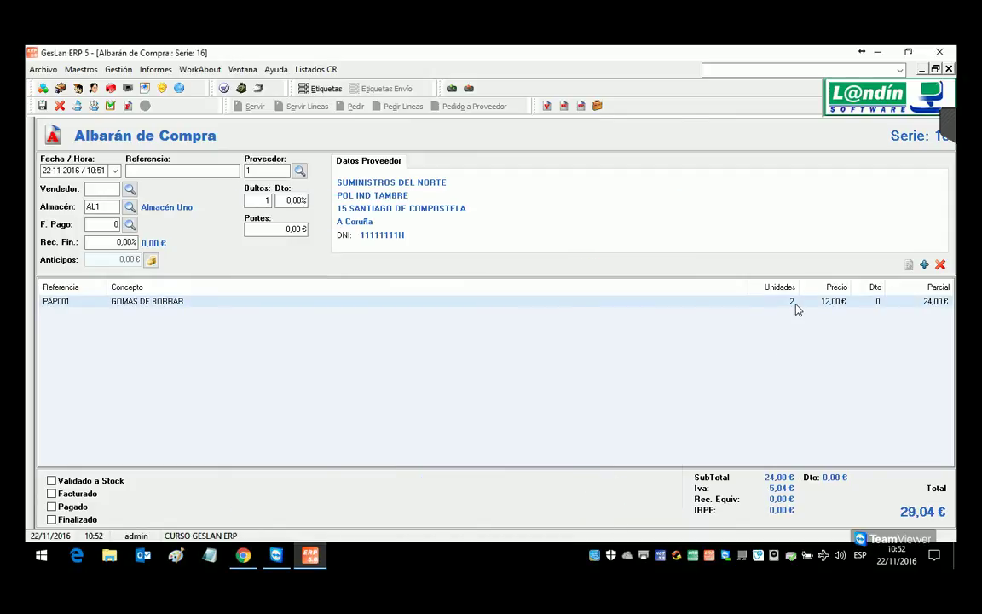
Step: Enter a PAP002 BOLIGRAFO BIC AZUL line with 5 boxes (150 units)
click(924, 264)
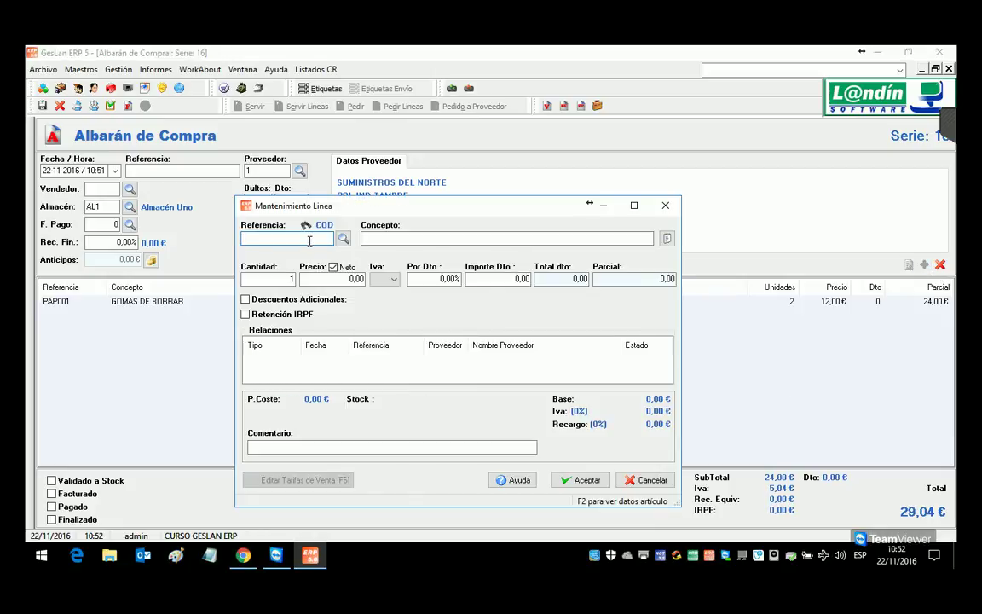
text(PAP002)
key(Return)
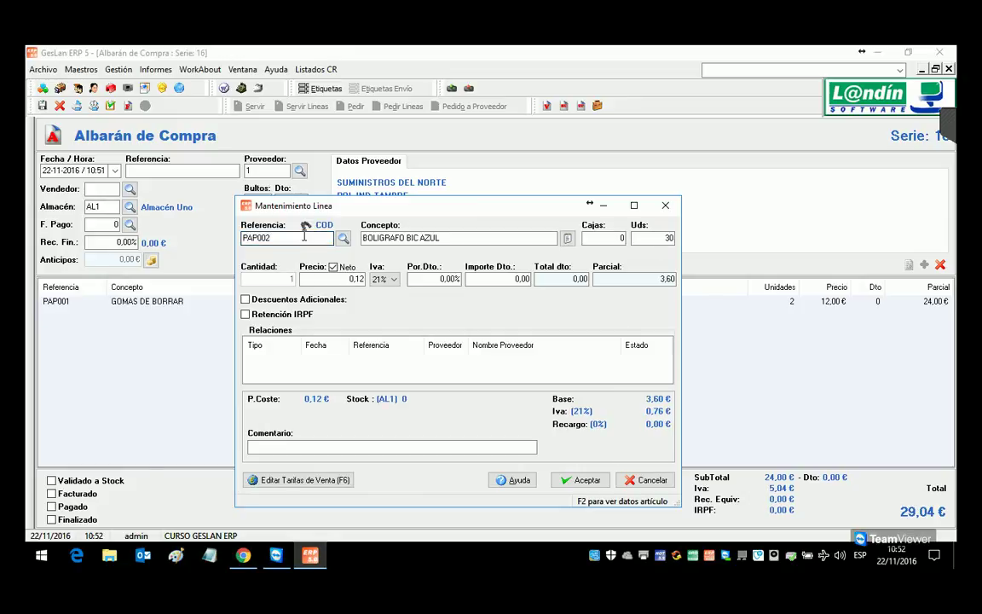
click(604, 242)
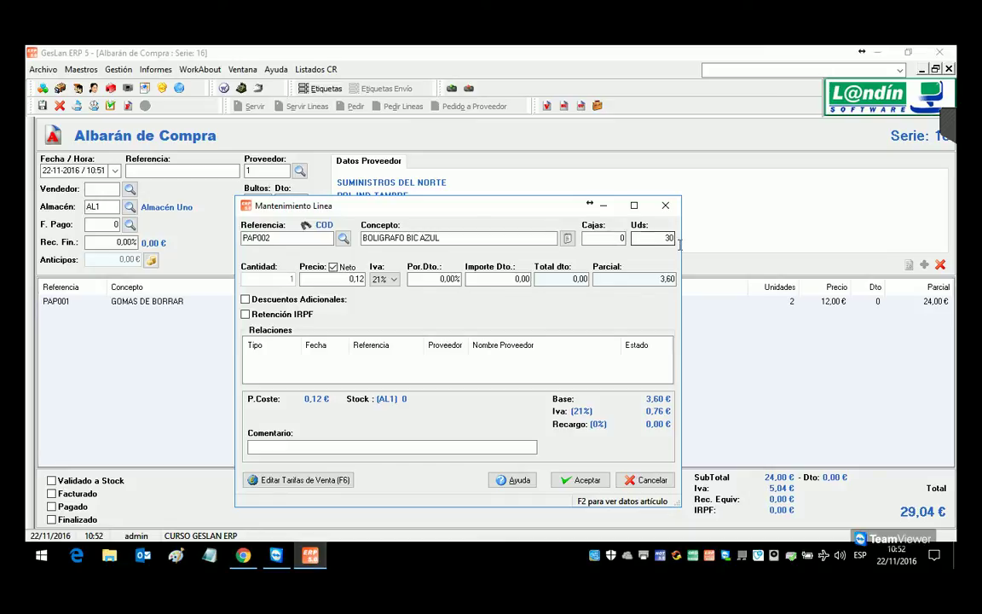
double_click(612, 245)
text(5)
key(Tab)
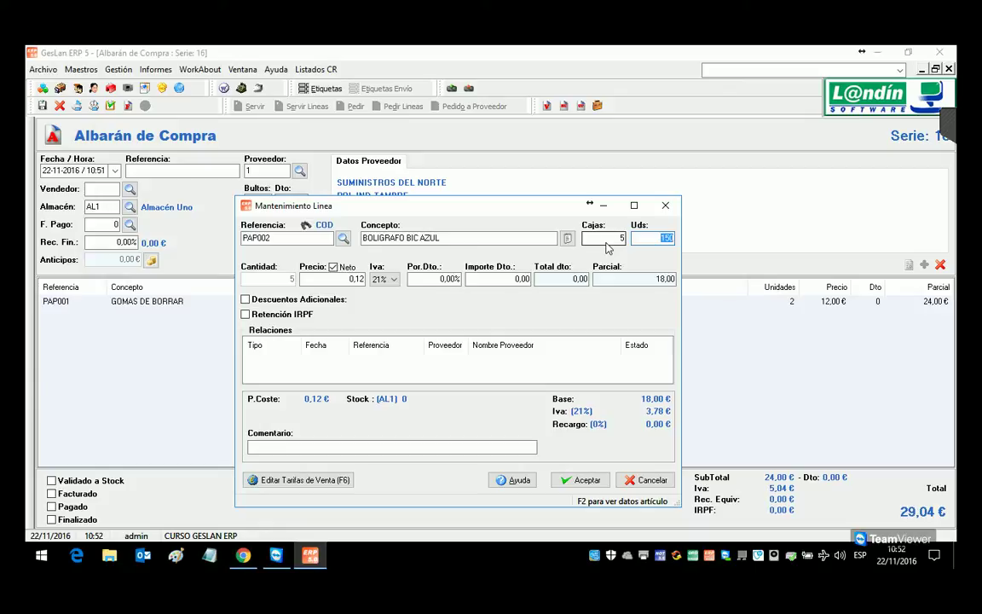
Step: Accept the pen line, then save note 16/0000003 and validate it to stock
click(583, 479)
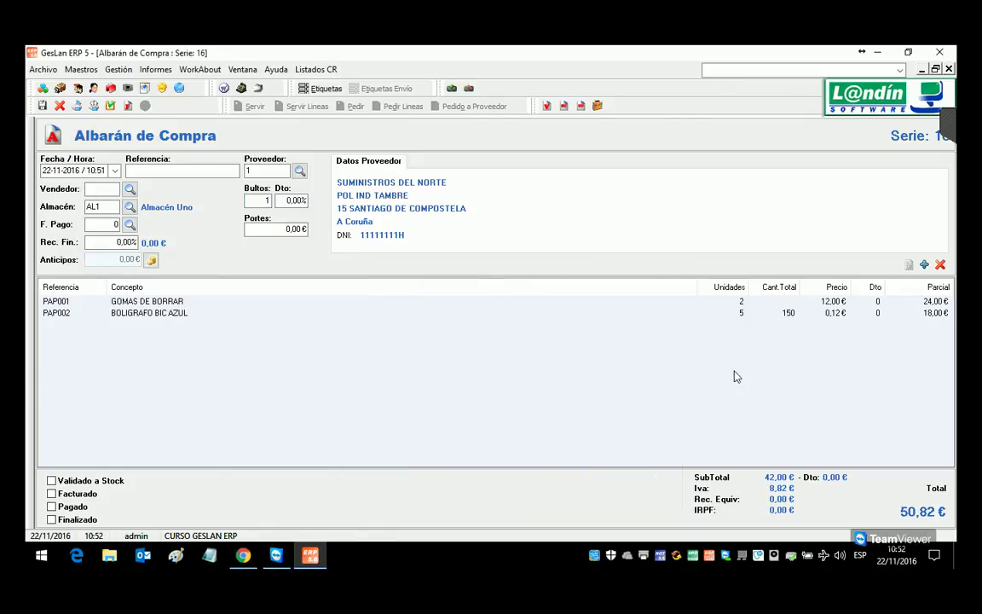
click(740, 313)
click(111, 106)
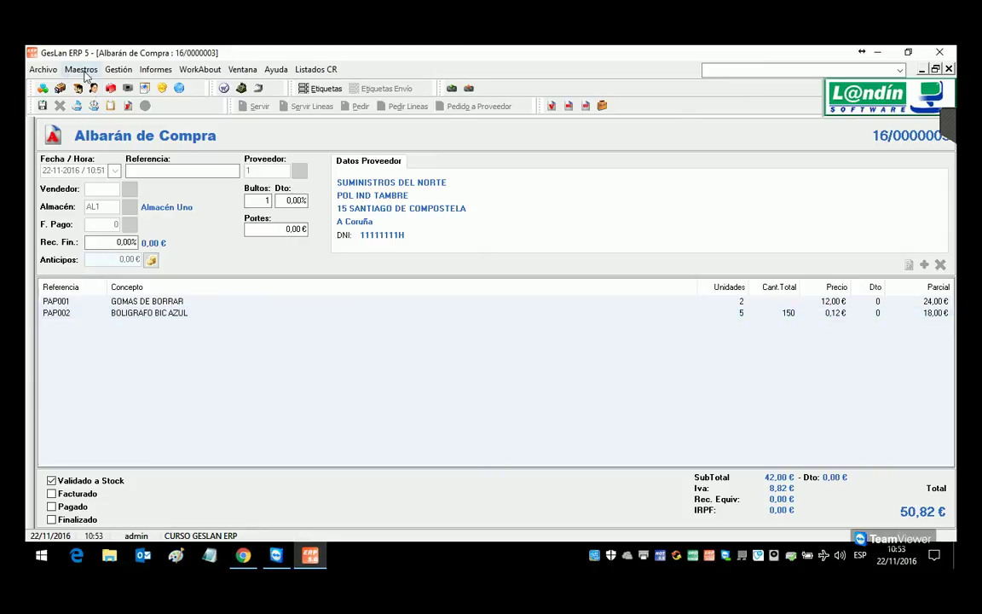
Step: Show BOLIGRAFO BIC AZUL's warehouse stock, now 150 units in AL1
key(F4)
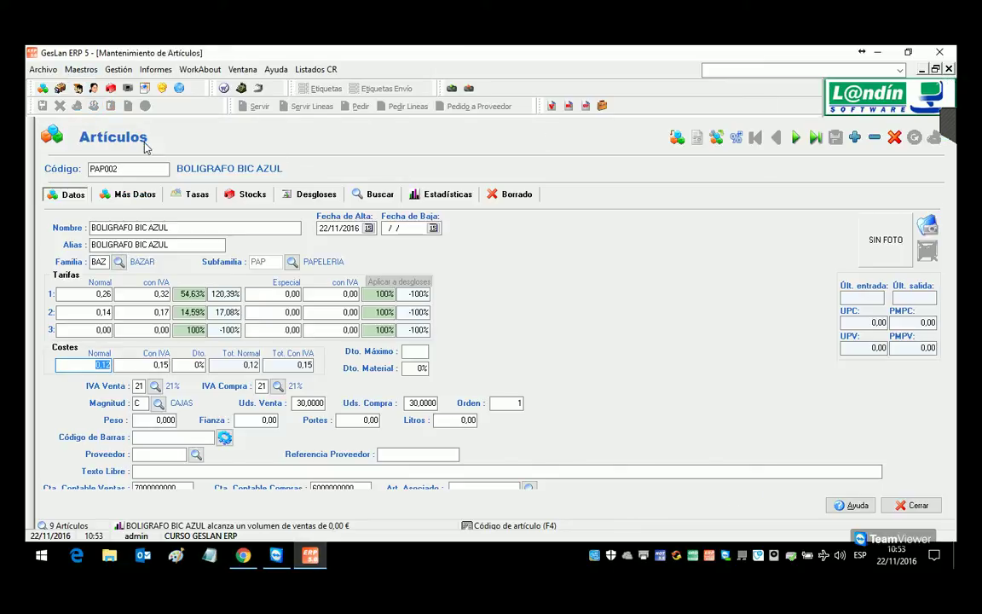
click(139, 171)
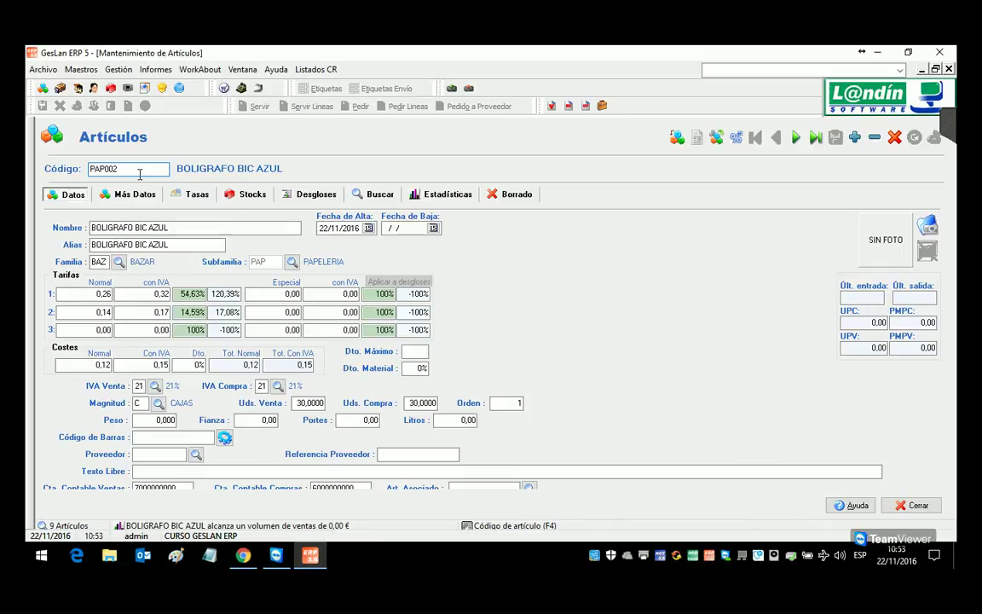
click(246, 194)
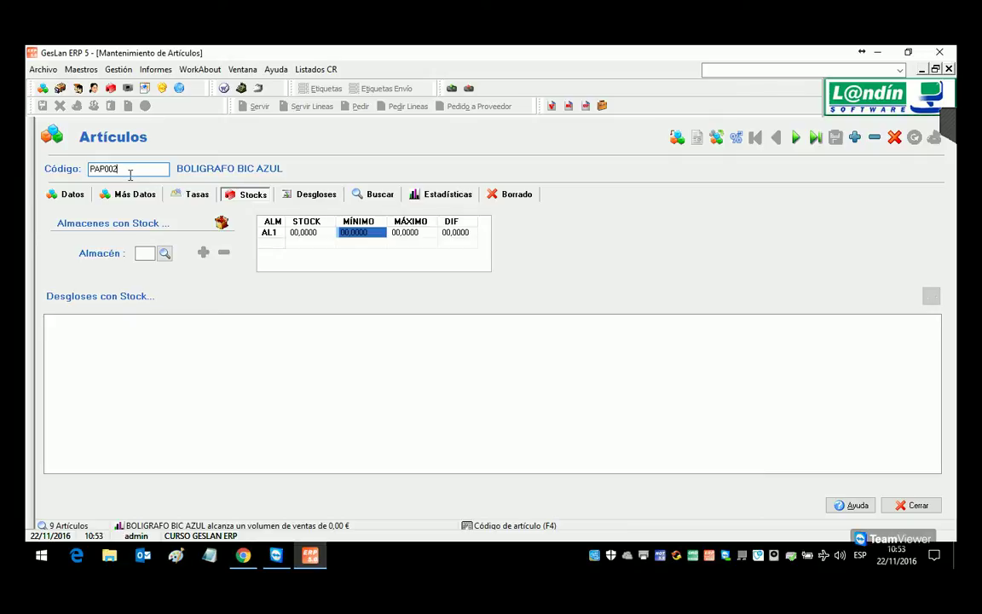
key(Return)
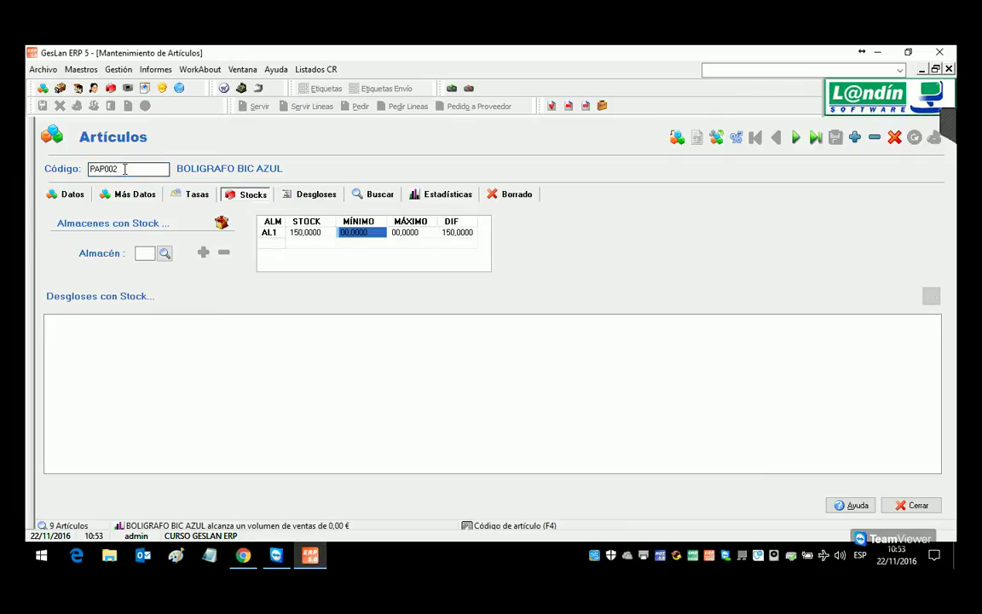
key(Tab)
Step: Load article PAP001 GOMAS DE BORRAR to check its 655 in stock
click(136, 169)
key(BackSpace)
text(1)
key(Return)
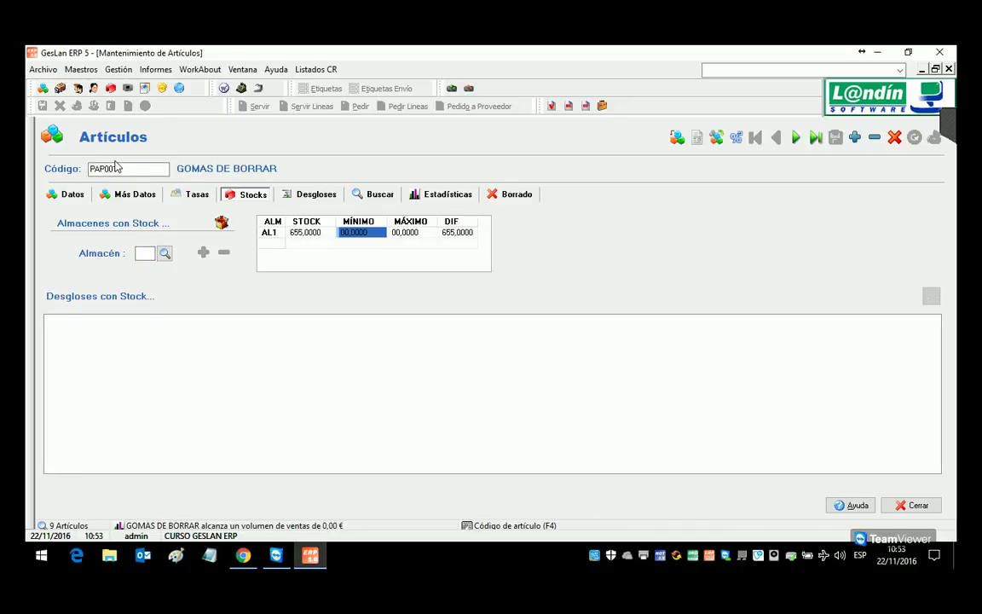
Step: Switch back to PAP002 BOLIGRAFO BIC AZUL and close the articles window
click(125, 174)
drag(125, 174, 118, 171)
key(BackSpace)
text(2)
key(Return)
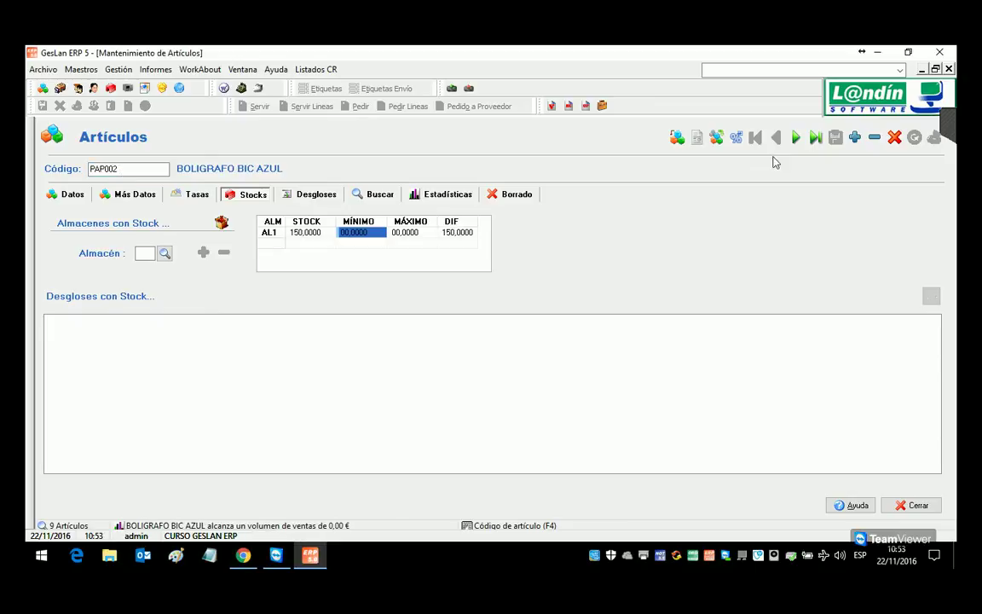
click(948, 69)
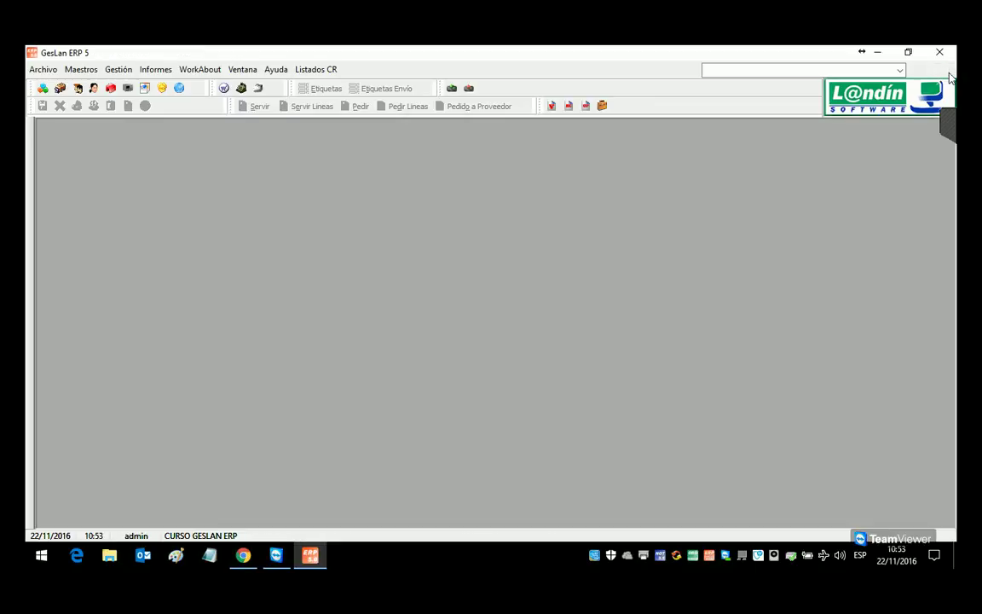
click(118, 69)
Step: Start a new sales delivery note for the third customer in the list
mouse_move(132, 88)
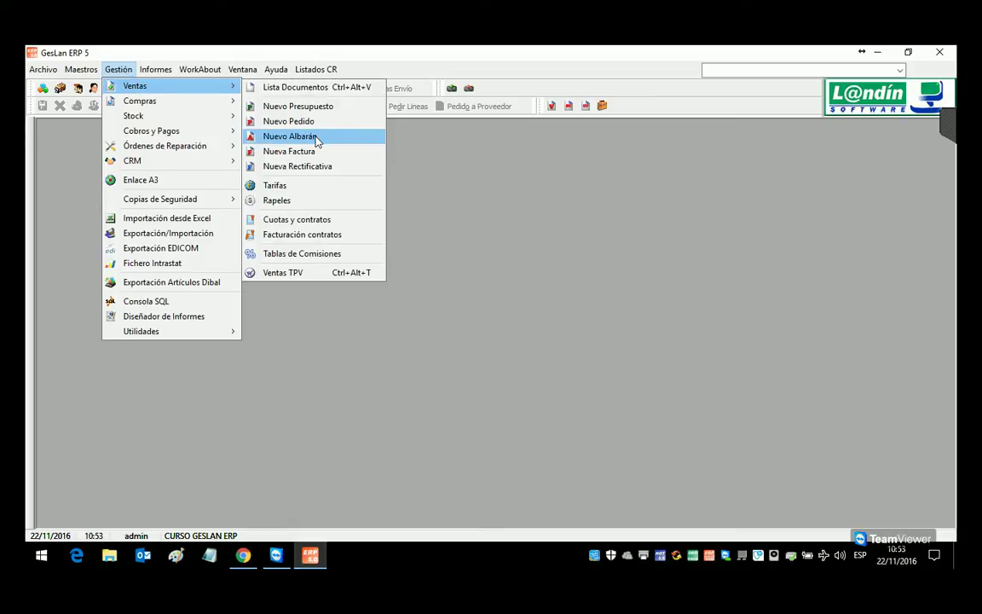
click(309, 138)
click(171, 170)
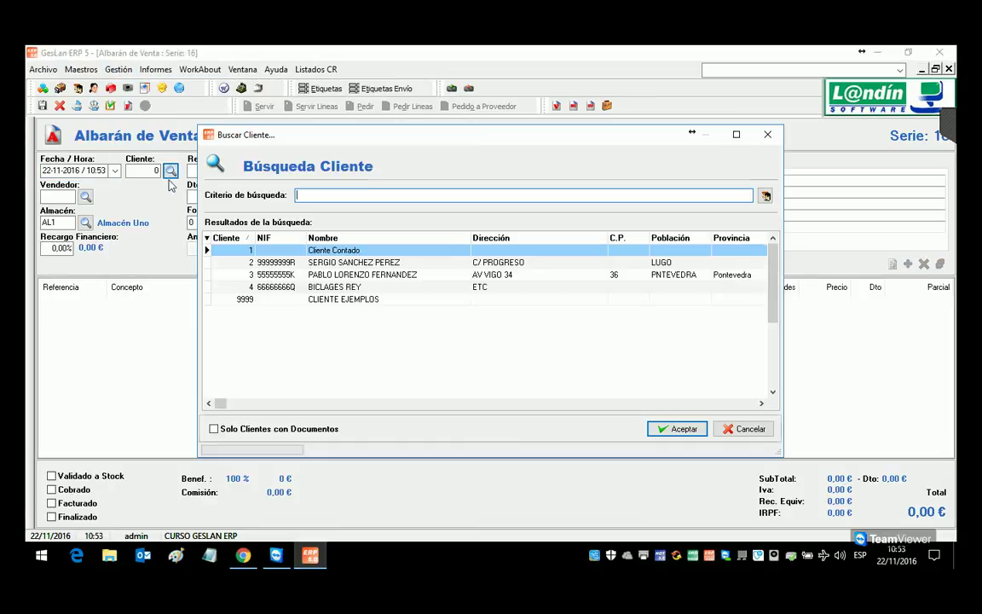
double_click(326, 276)
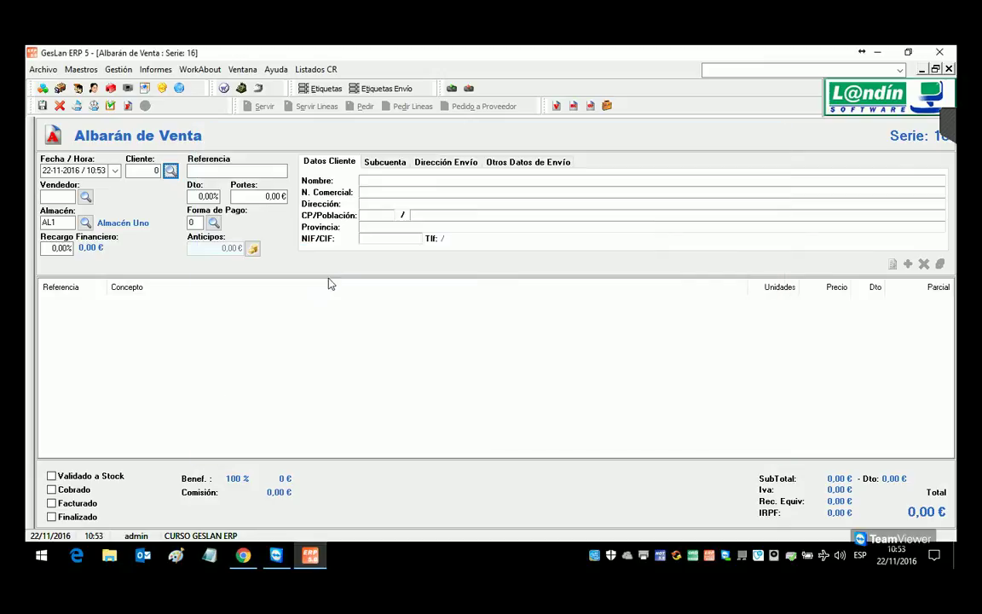
Step: Add a line of 15 PAP001 GOMAS DE BORRAR
double_click(427, 346)
text(PAP001)
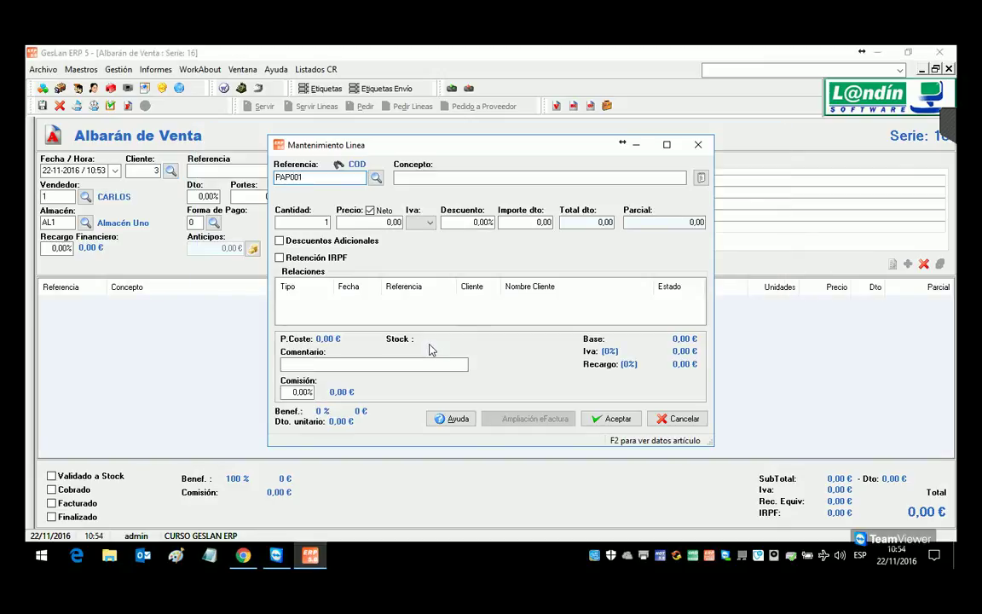
key(Return)
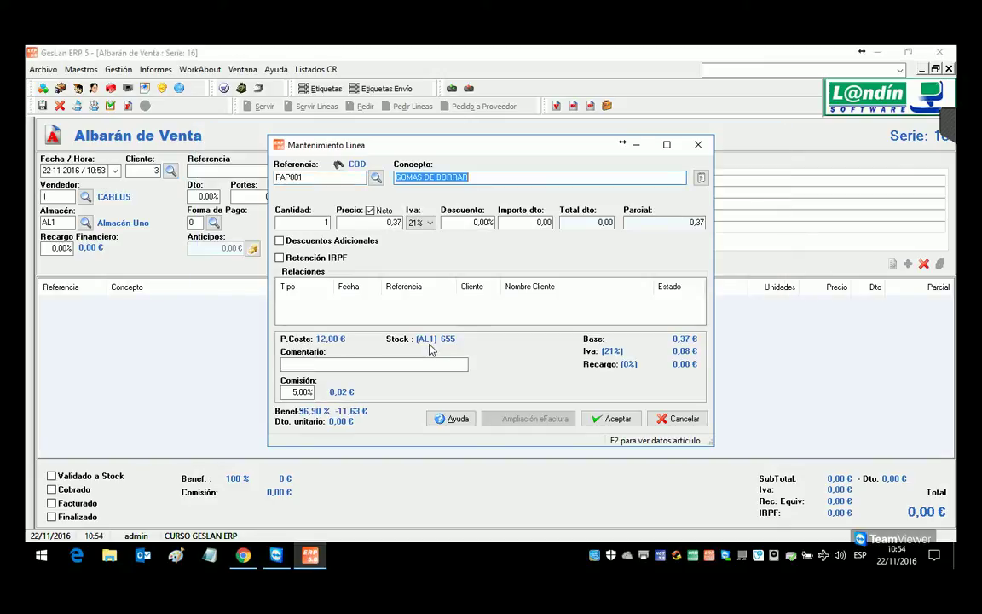
text(15)
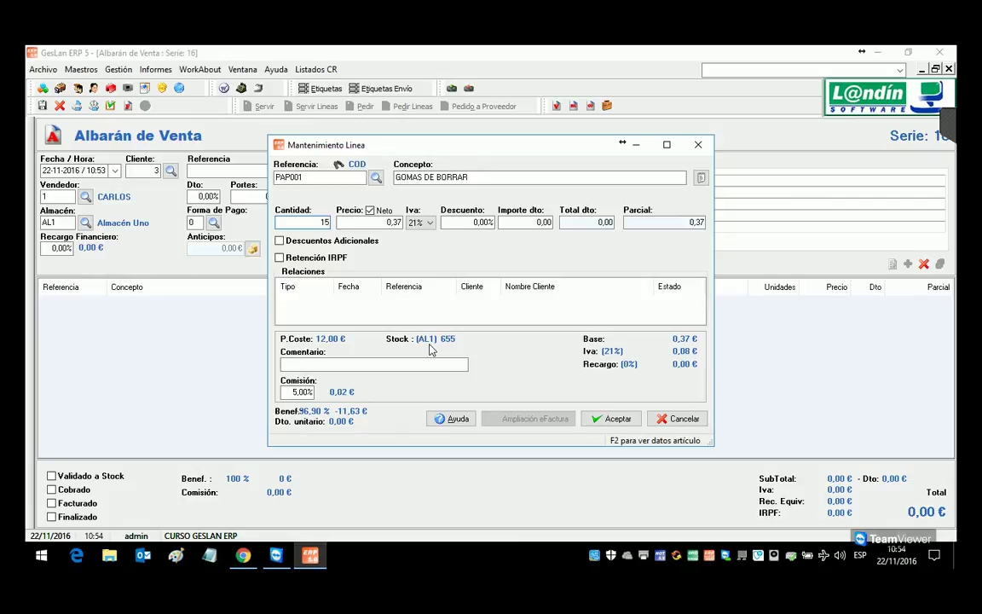
click(610, 419)
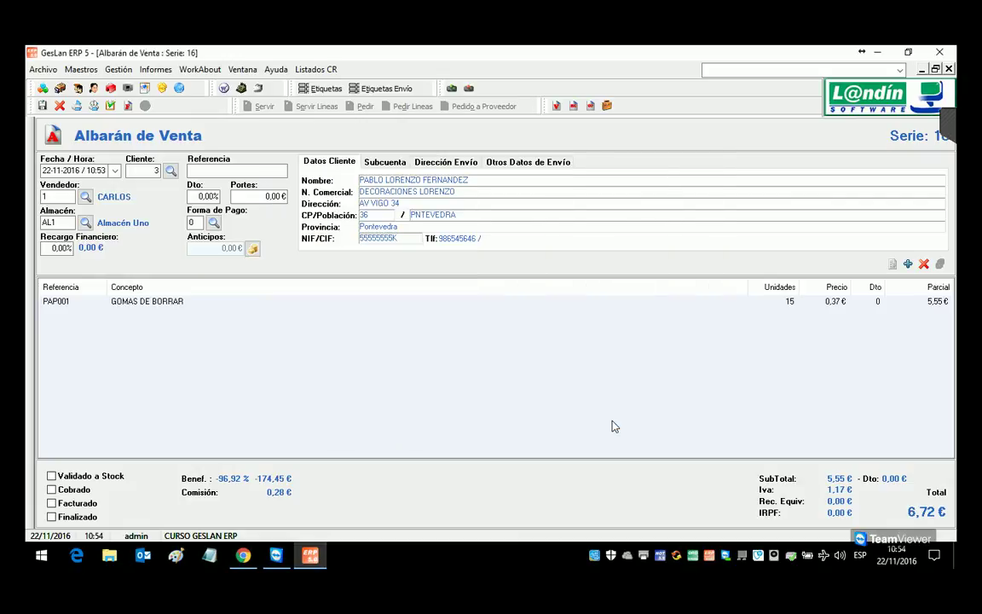
Step: Add a PAP002 BOLIGRAFO BIC AZUL line of 2 boxes, 65 units
key(Insert)
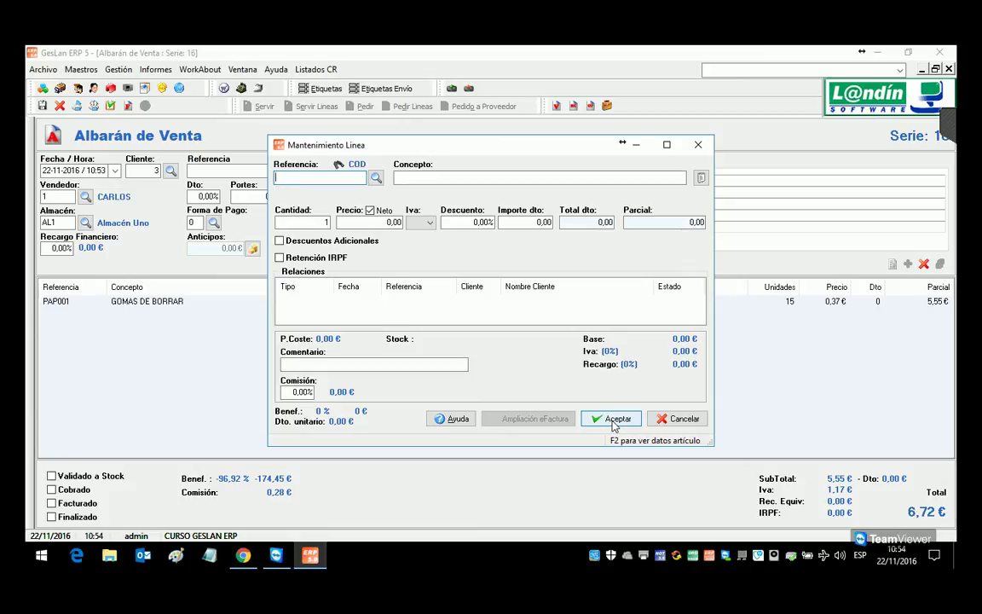
text(PAP002)
key(Return)
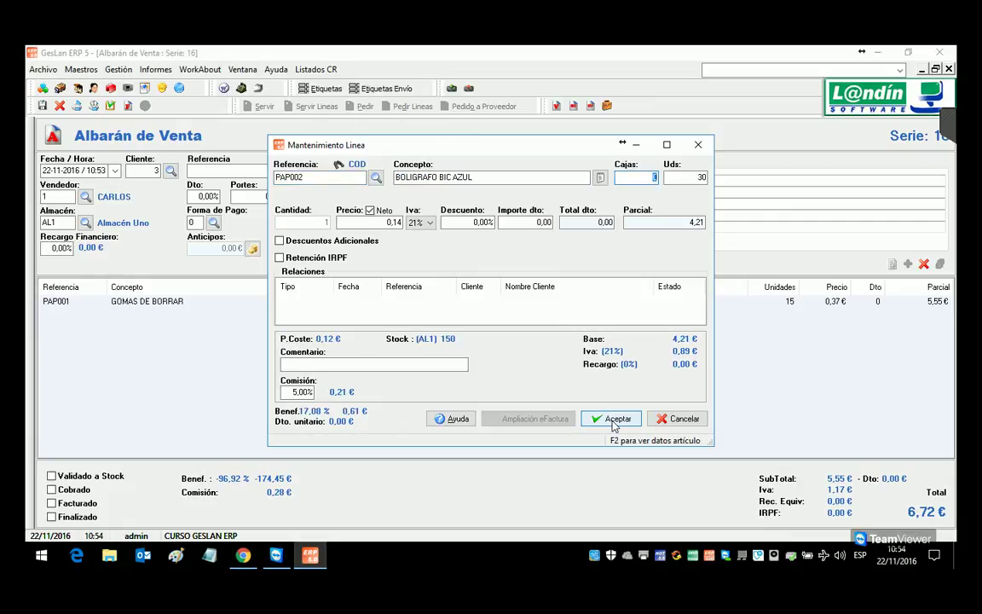
text(2)
key(Return)
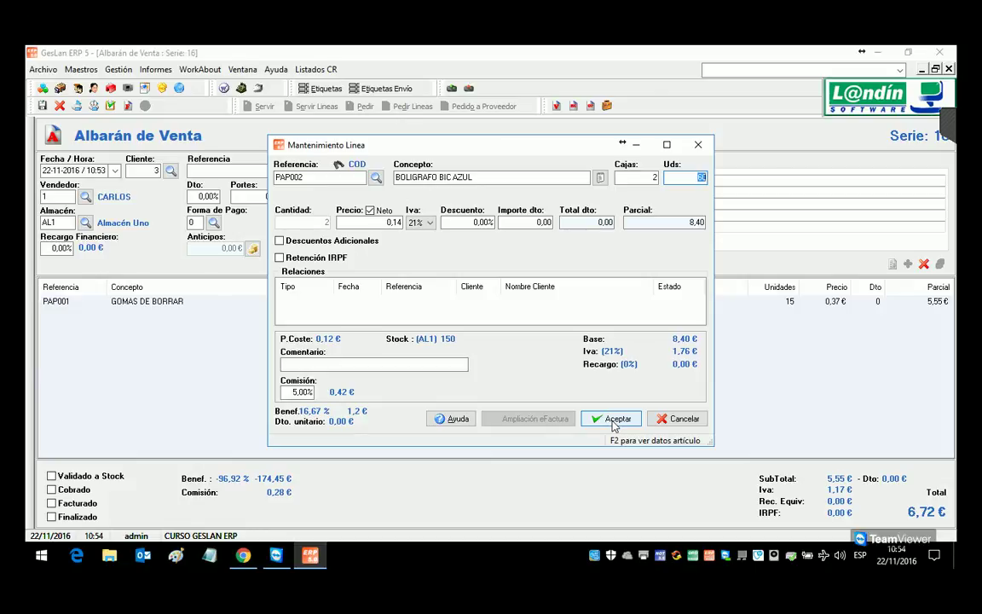
text(65)
key(Return)
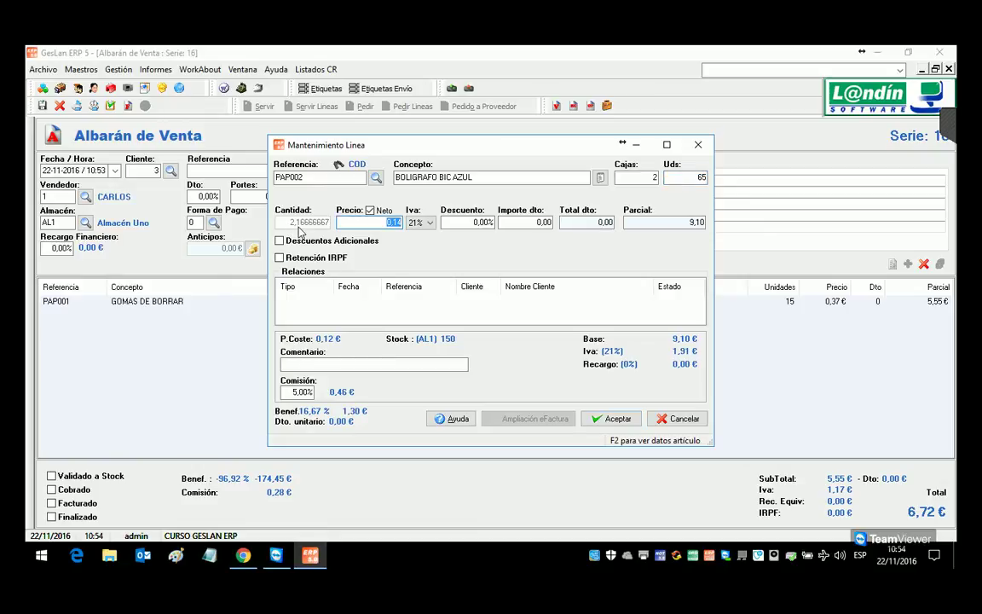
click(605, 416)
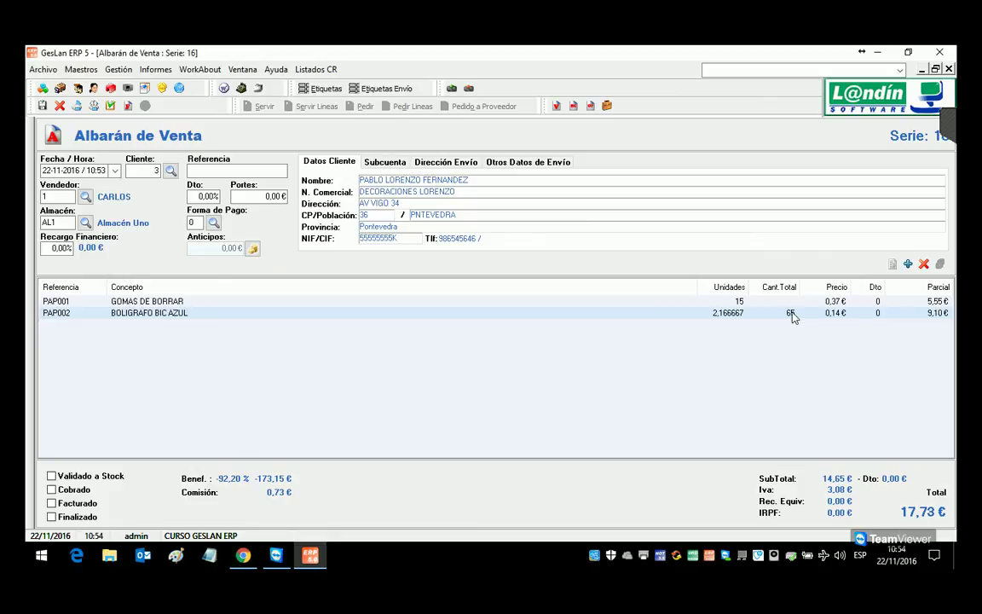
Step: Start a PAP002 line with 1 box and 10 units, dismissing the box-contents warning
click(908, 264)
text(PAP002)
key(Return)
key(Return)
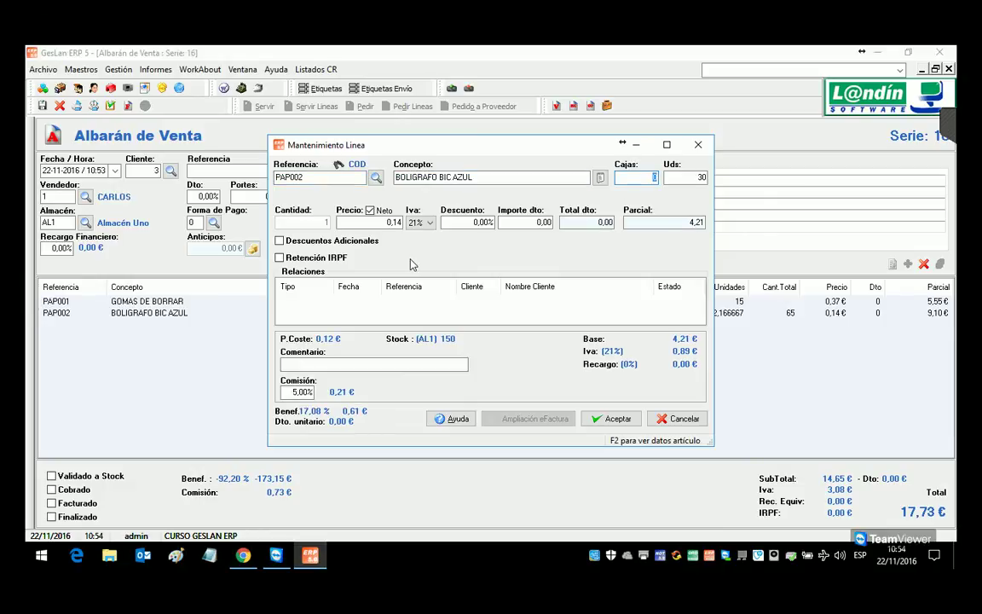
text(1)
key(Return)
text(10)
key(Return)
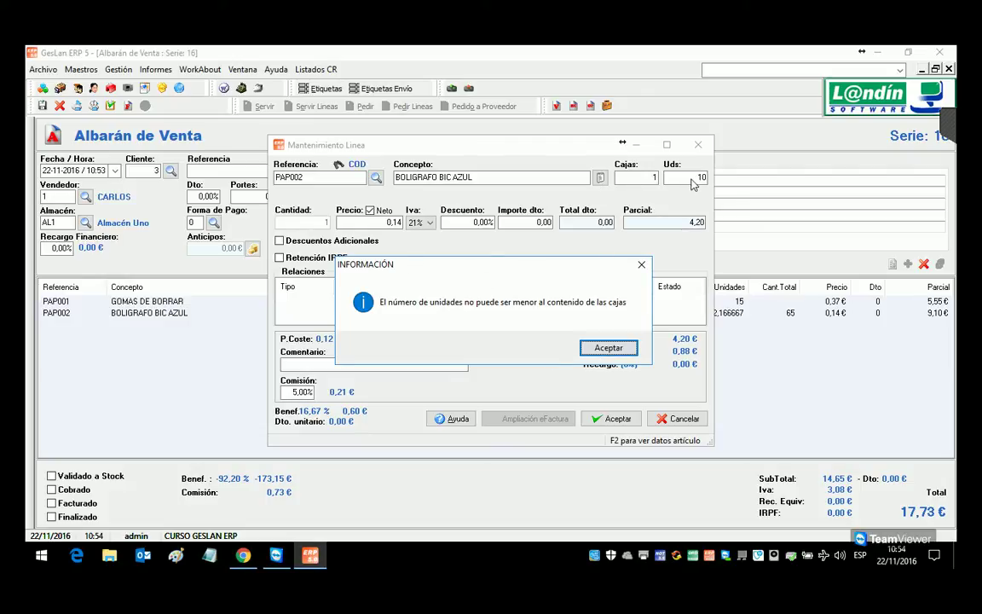
key(Return)
Step: Change the line to 0 boxes and 10 loose units, keep it, and accept
click(645, 182)
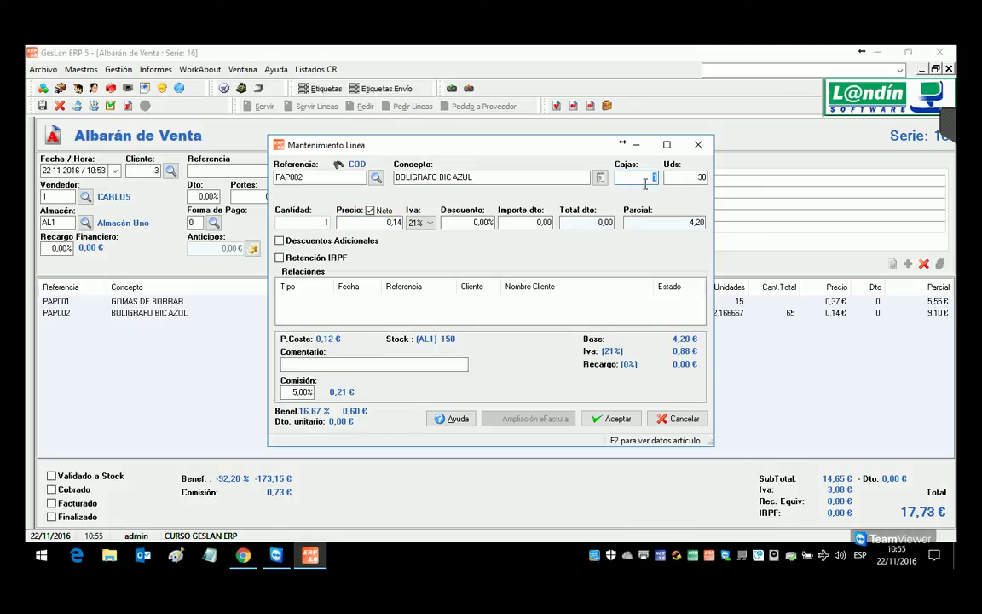
text(0)
key(Return)
text(10)
key(Return)
click(607, 348)
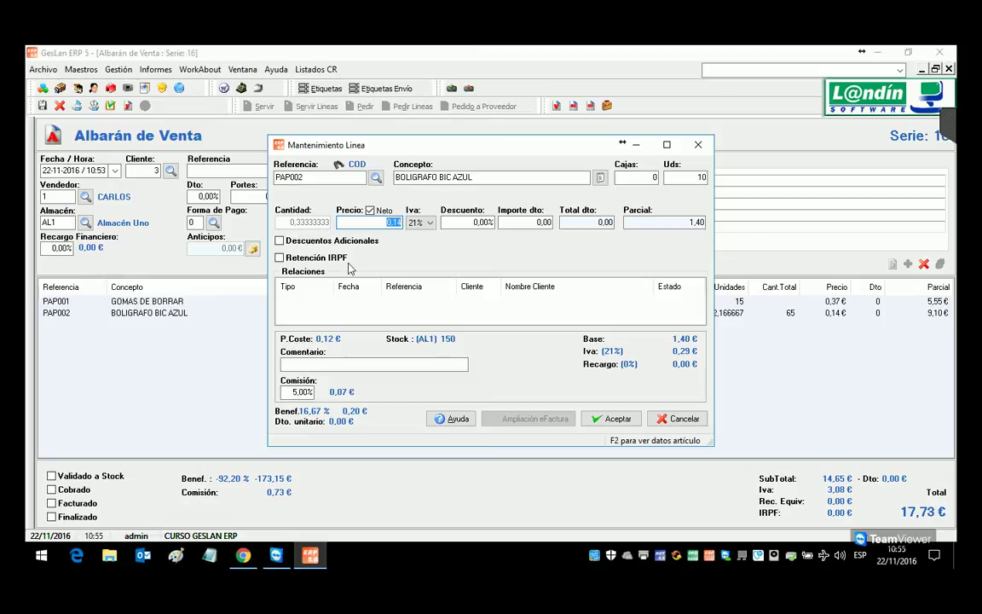
click(611, 418)
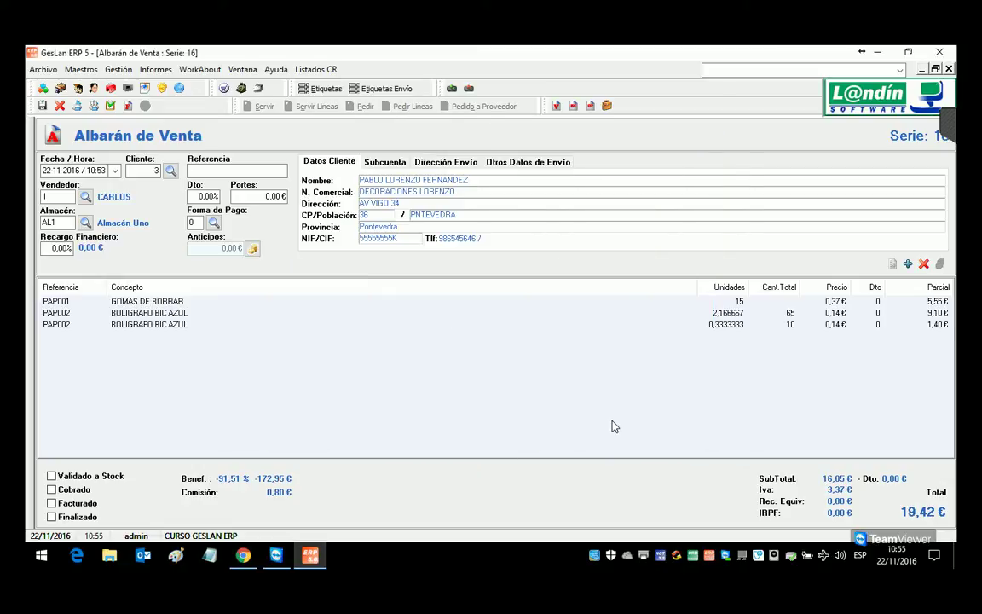
Step: Add a PAP002 BOLIGRAFO BIC AZUL line of 3 boxes (90 units)
double_click(613, 426)
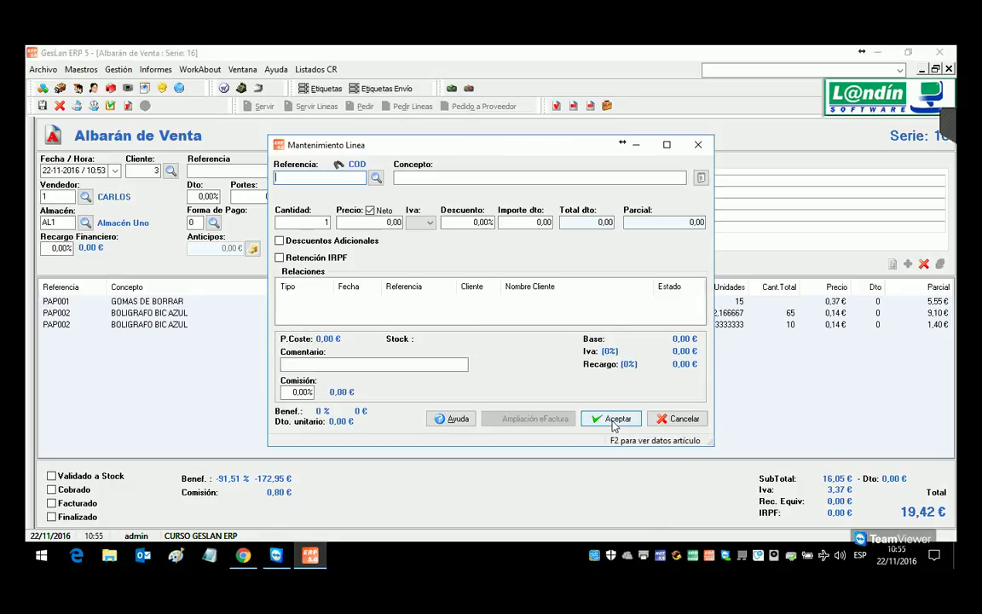
text(PAP002)
key(Return)
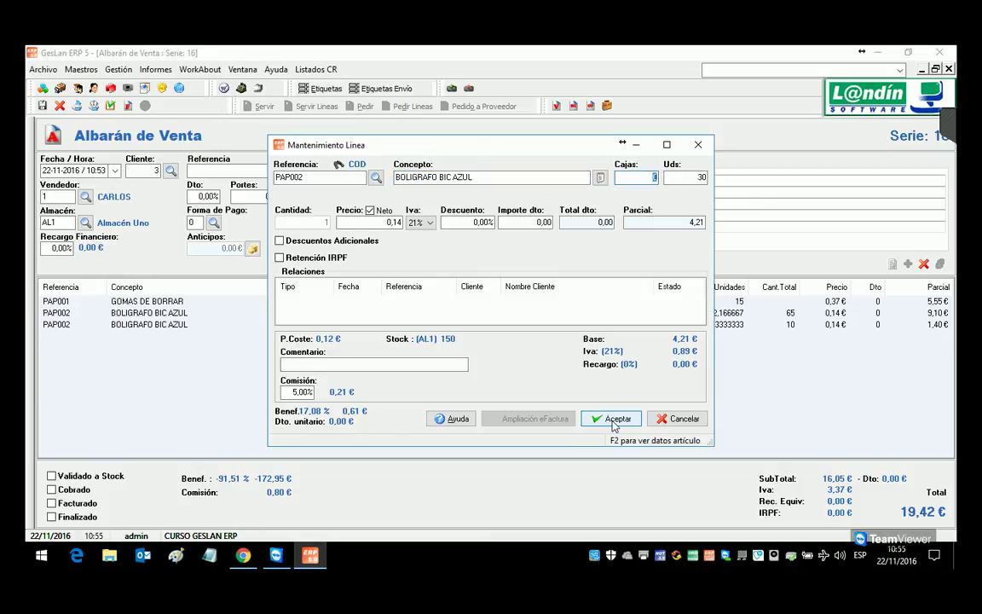
text(3)
key(Return)
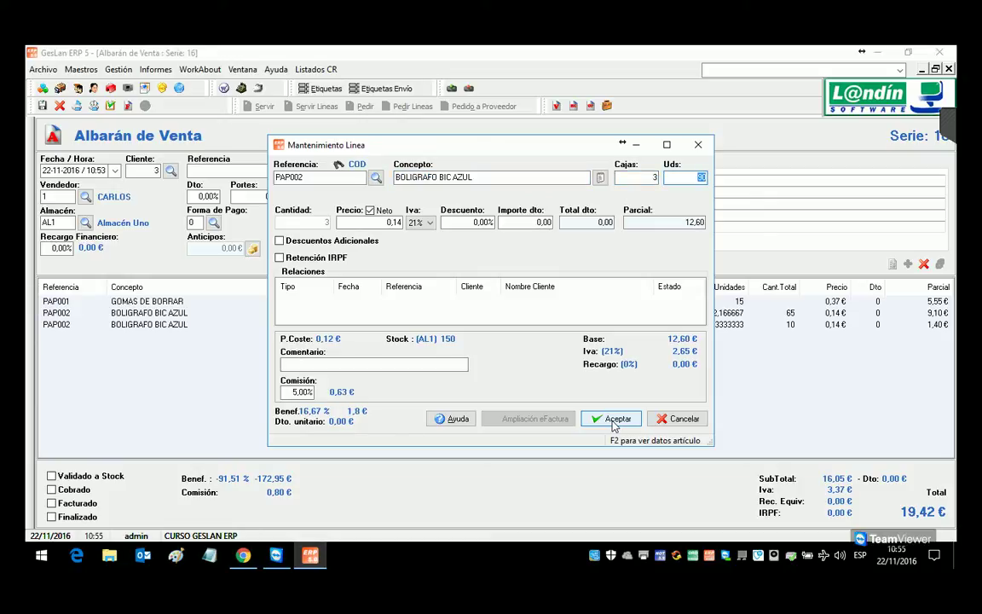
click(613, 422)
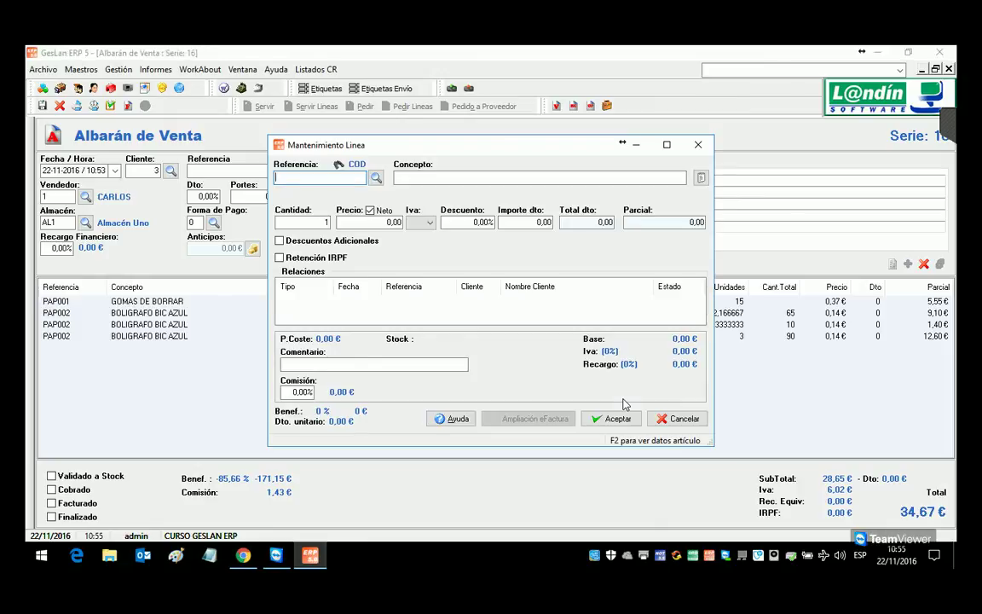
Step: Add a 32-unit pen line and validate the note to stock as 16/0000009
text(PAP00)
text(1)
key(Return)
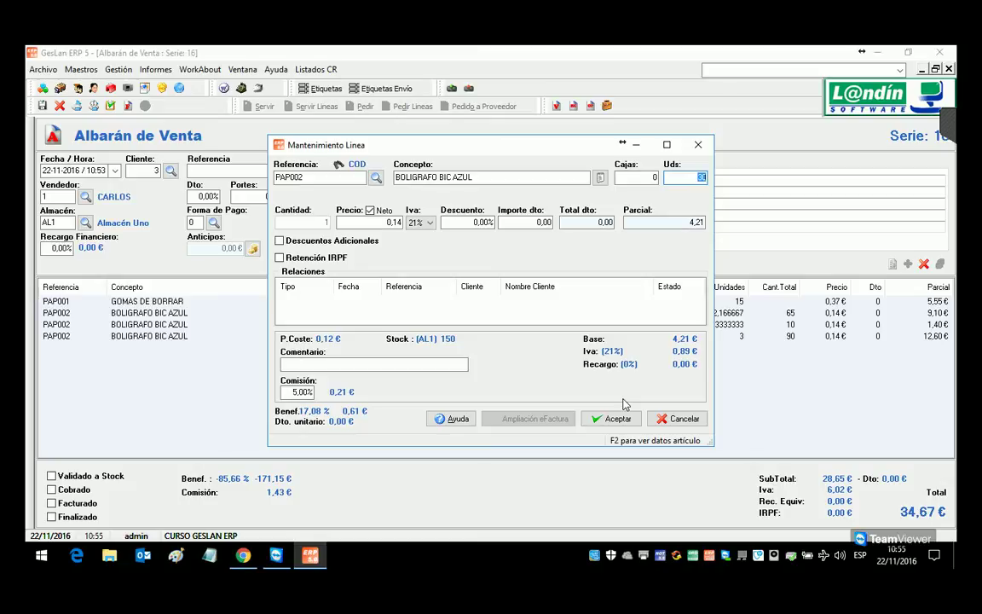
text(65)
key(Return)
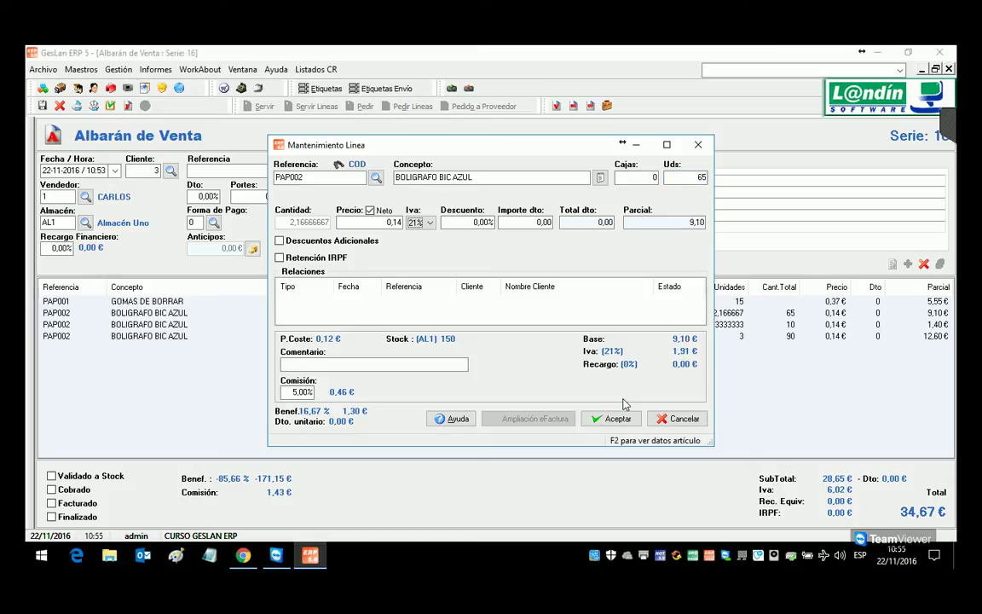
click(689, 182)
key(BackSpace)
key(BackSpace)
text(32)
key(Return)
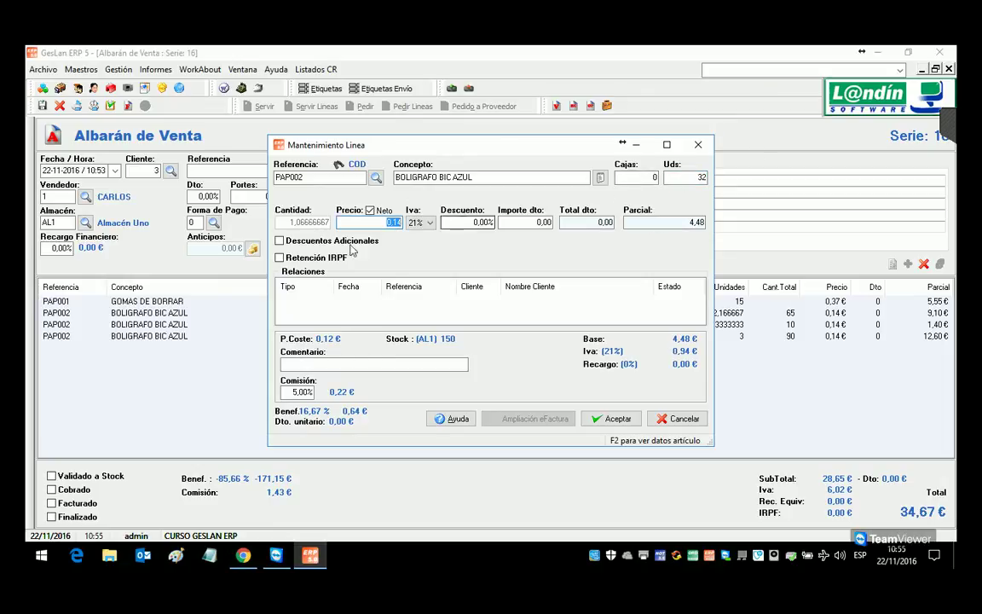
click(614, 418)
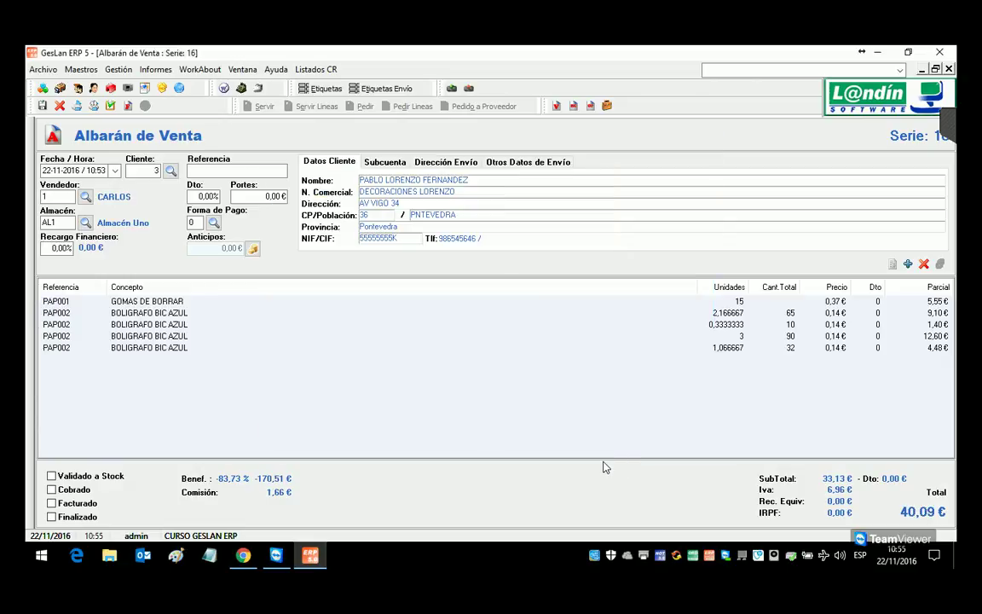
click(110, 107)
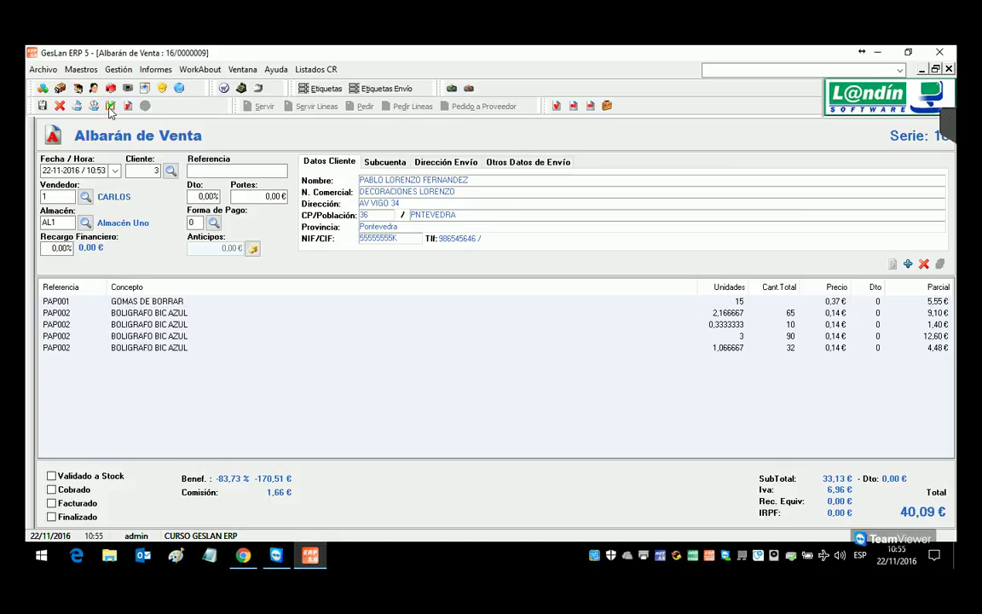
Step: Close the note, view PAP002's stock of -47 in AL1, and open the movements listing filter
click(948, 69)
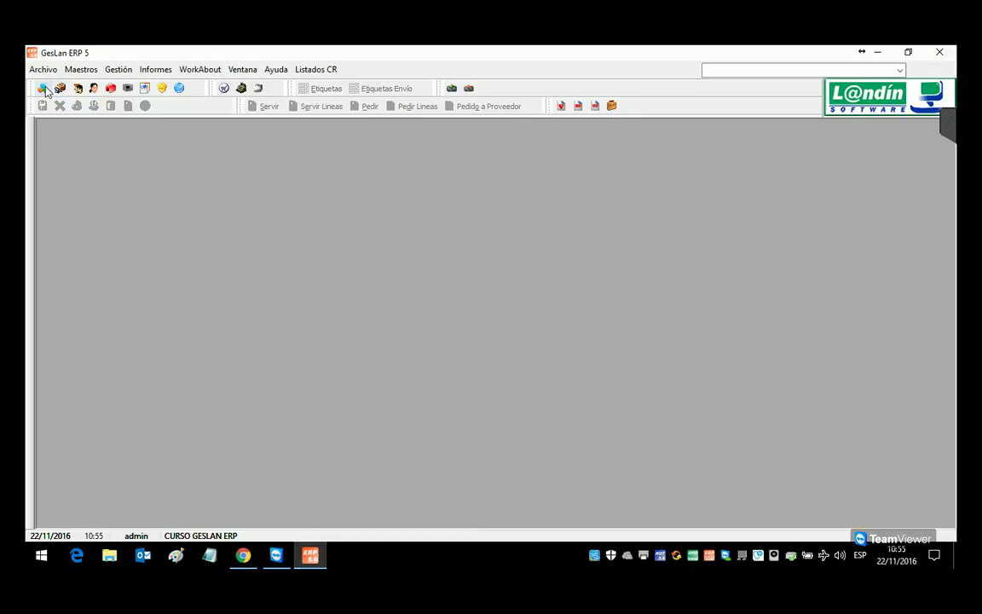
click(43, 88)
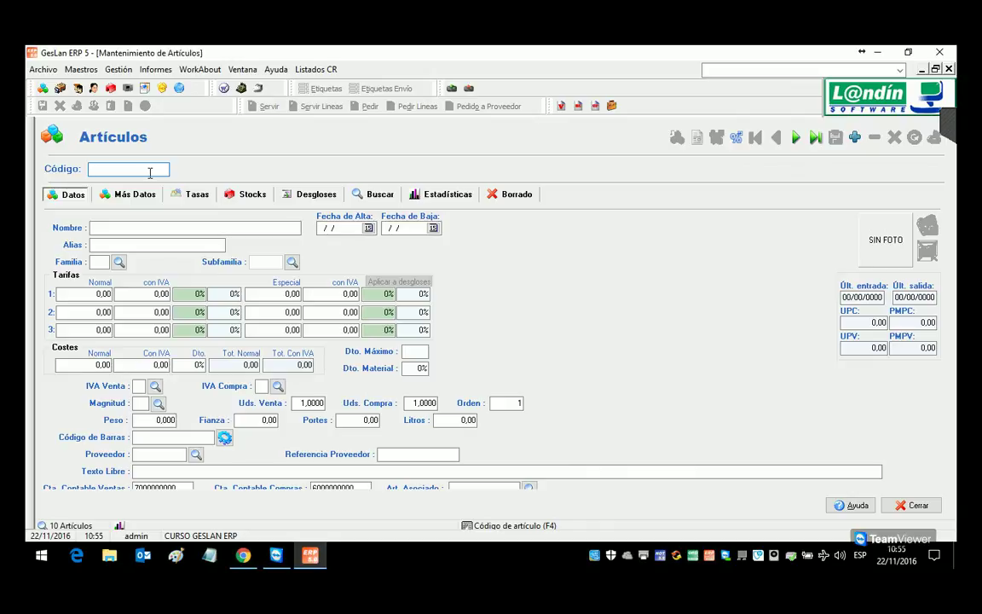
text(PAP002)
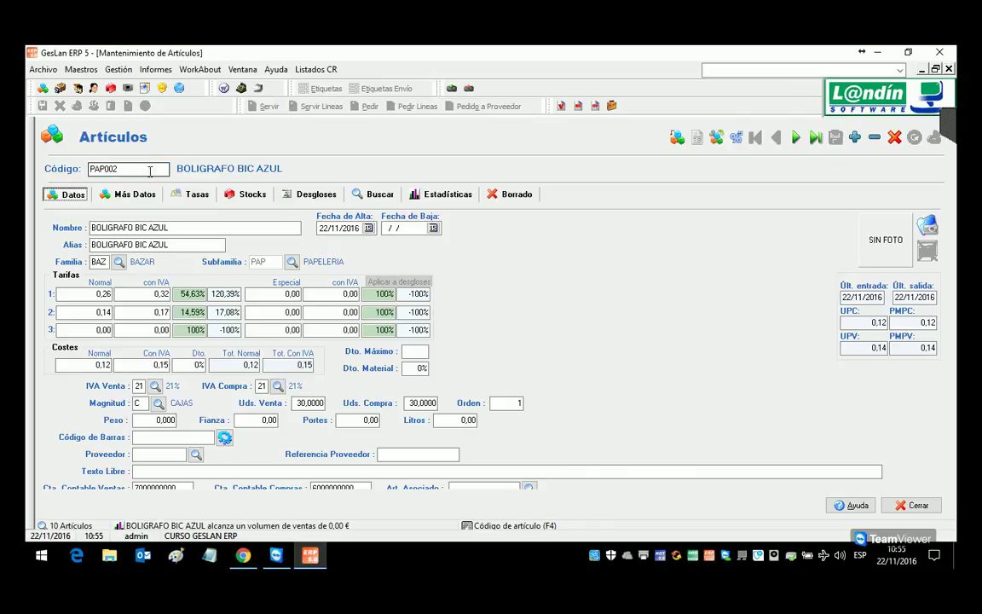
click(243, 194)
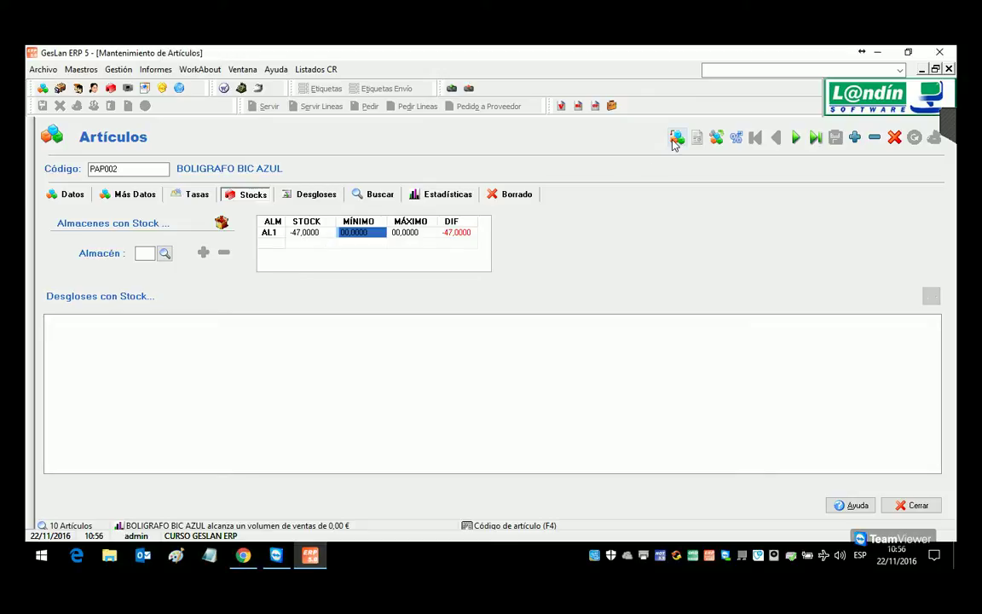
click(75, 195)
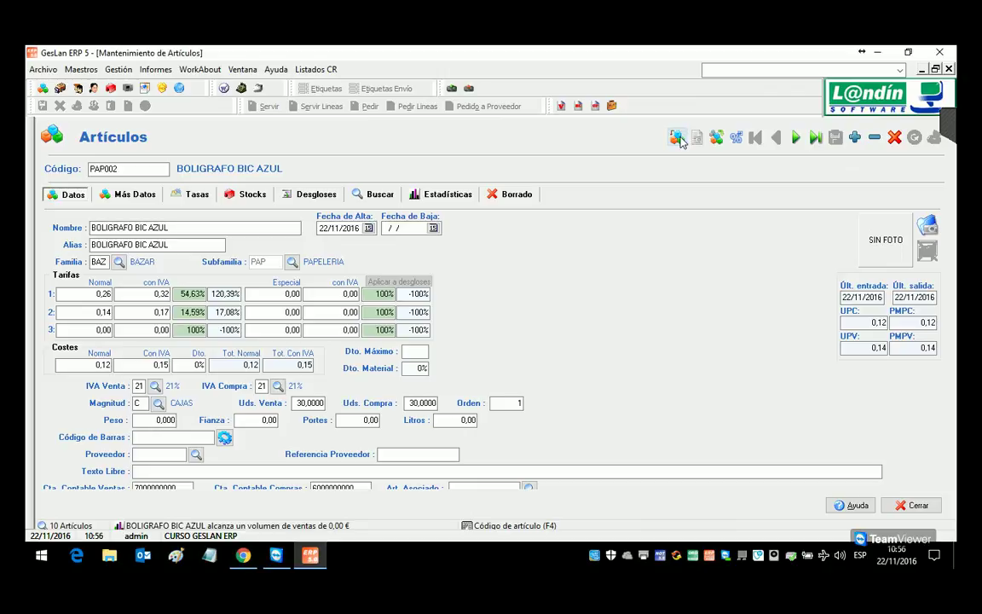
click(677, 138)
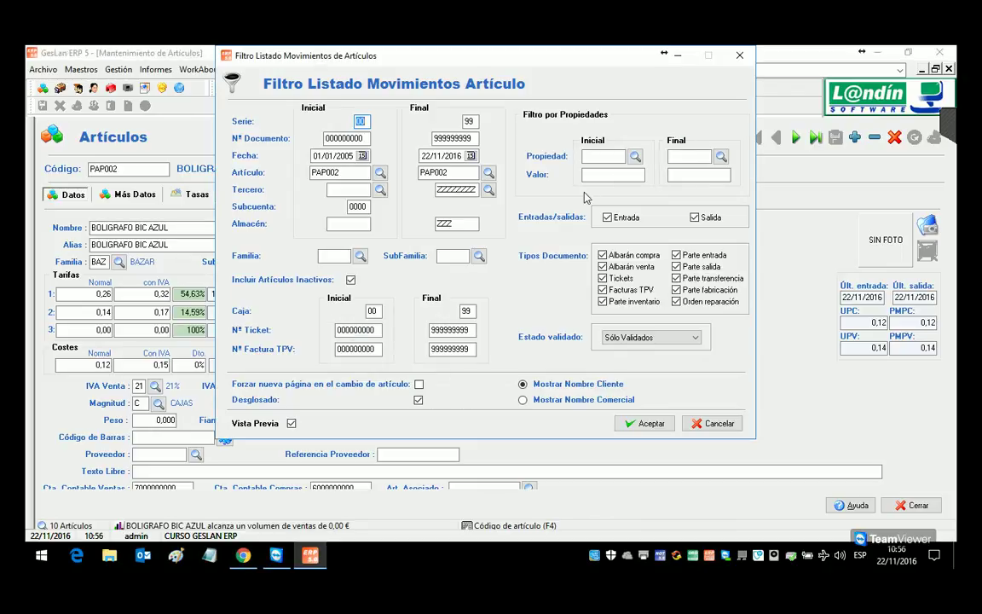
click(649, 424)
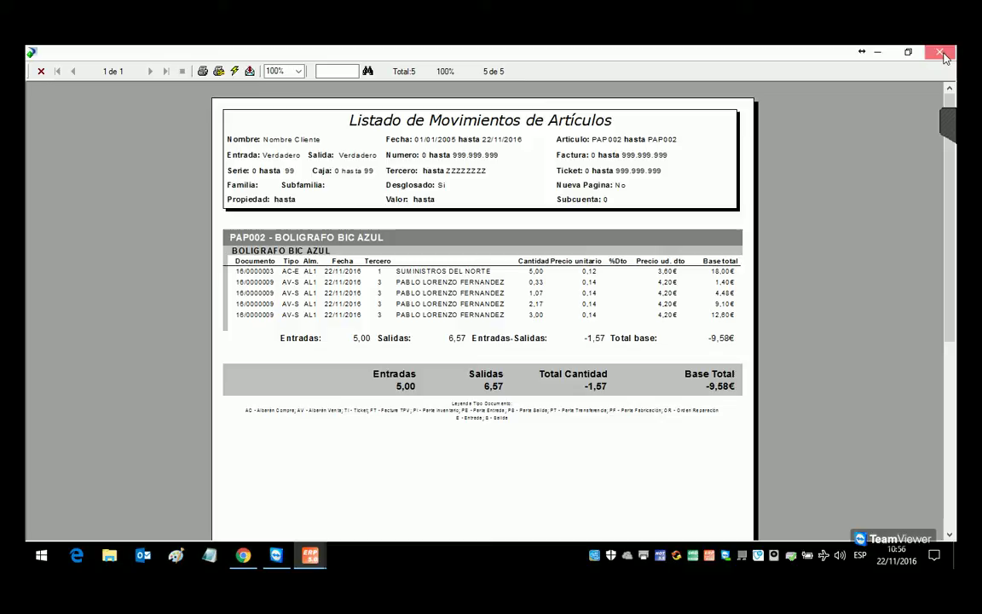
click(941, 53)
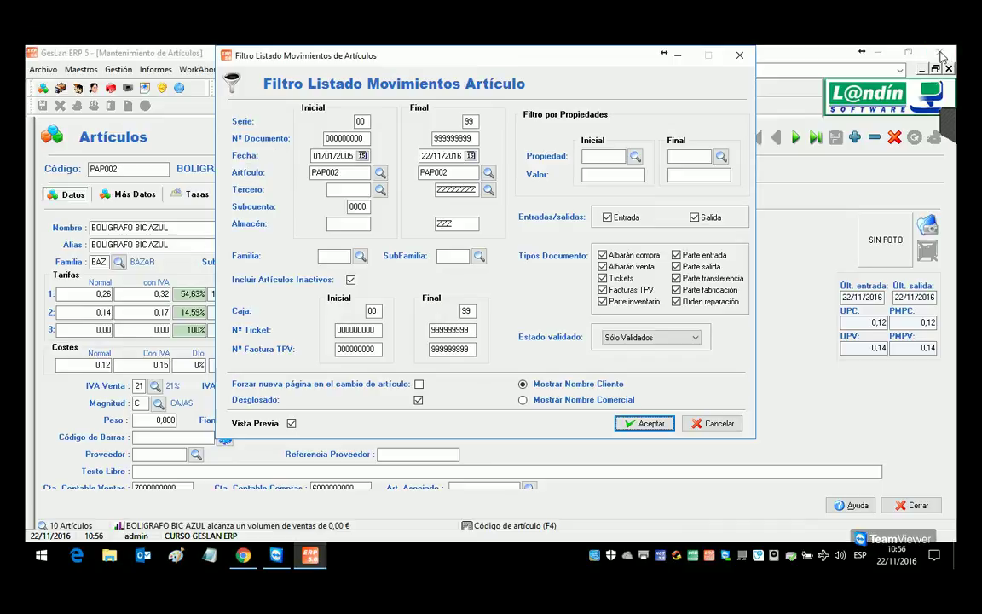
click(713, 422)
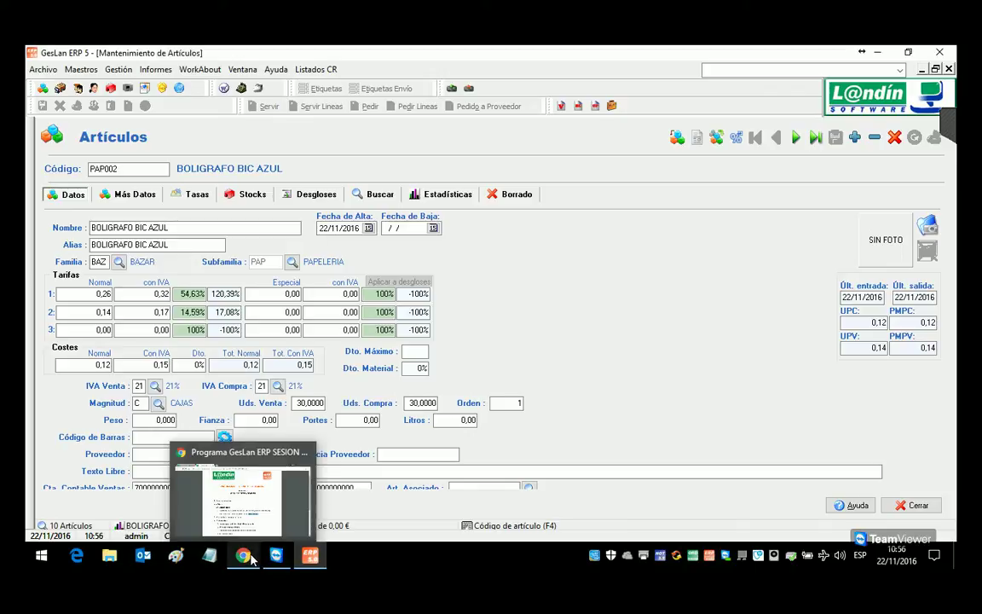
Step: Highlight 'Creación desde documento de compra' in the course programme PDF, then return to GesLan
click(213, 415)
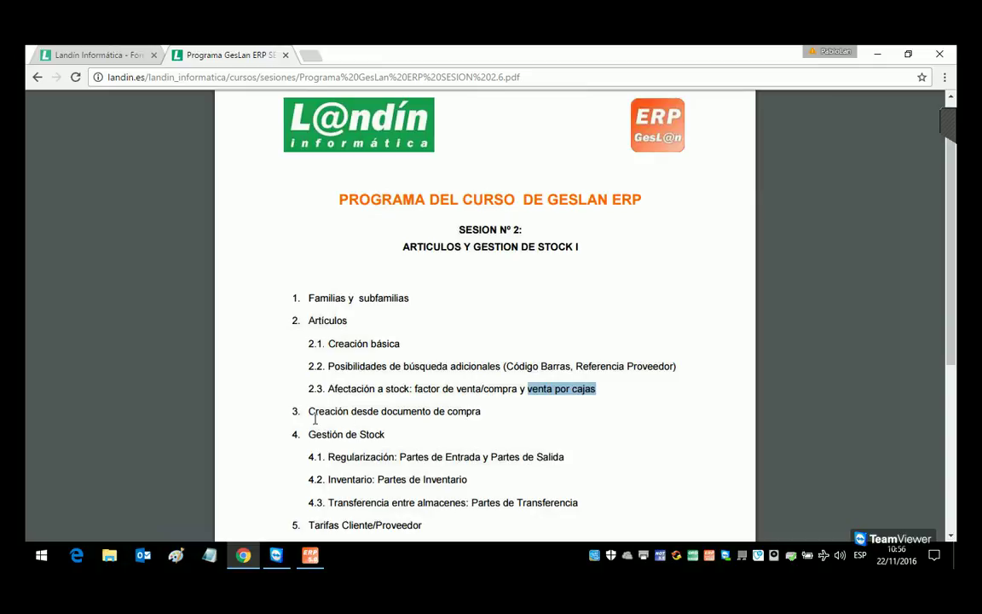
drag(310, 415, 507, 430)
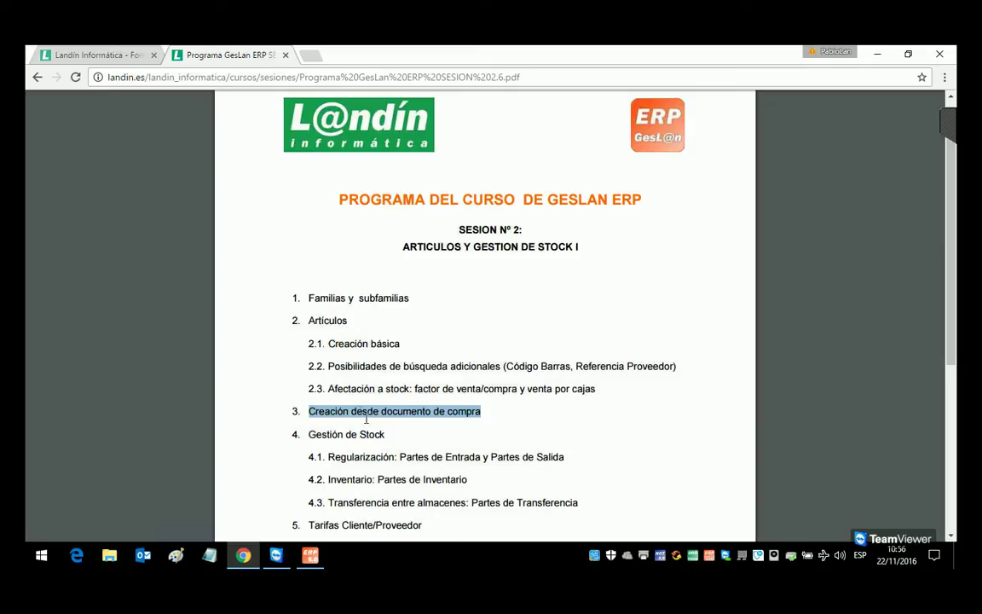
click(313, 558)
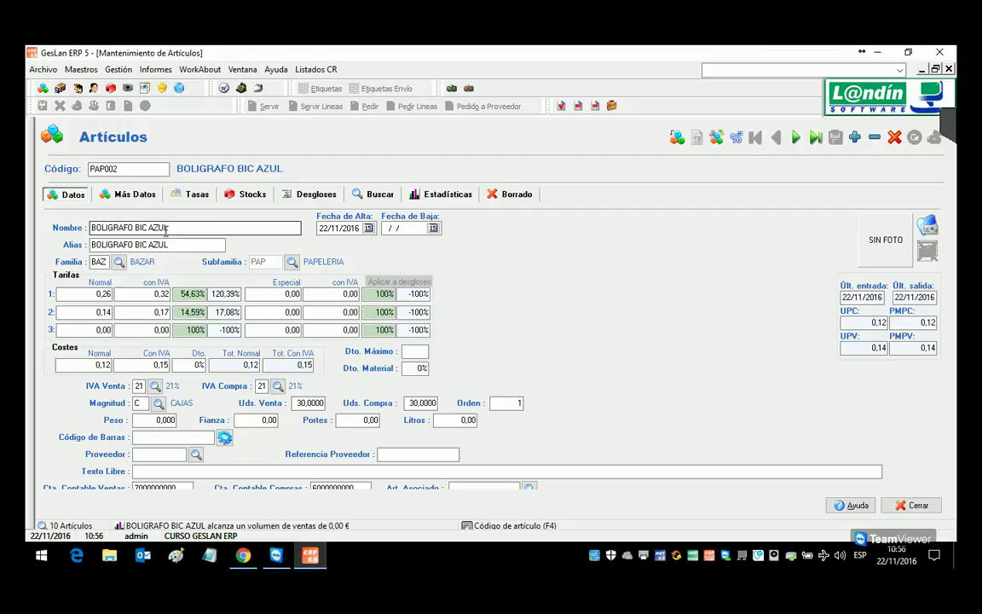
Step: Close the article form and start a purchase delivery note for supplier 9999 PROVEEDOR EJEMPLOS
key(Escape)
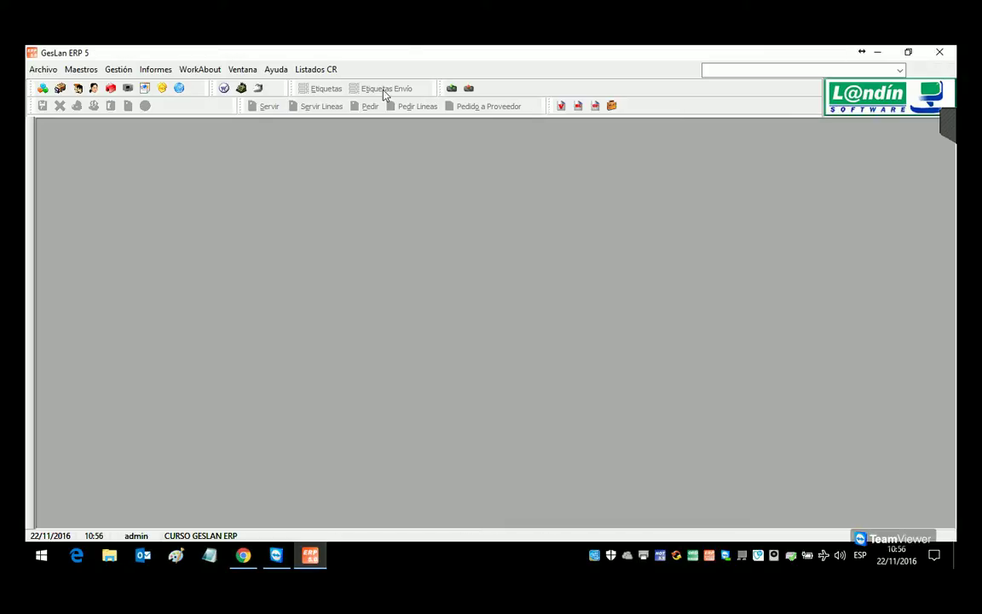
click(119, 69)
mouse_move(134, 100)
click(337, 157)
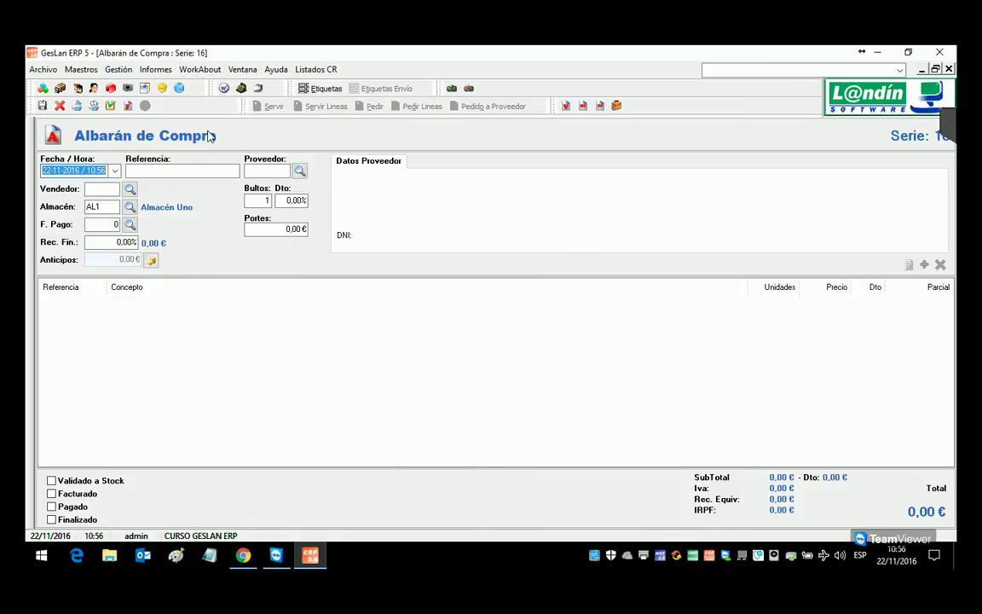
click(300, 172)
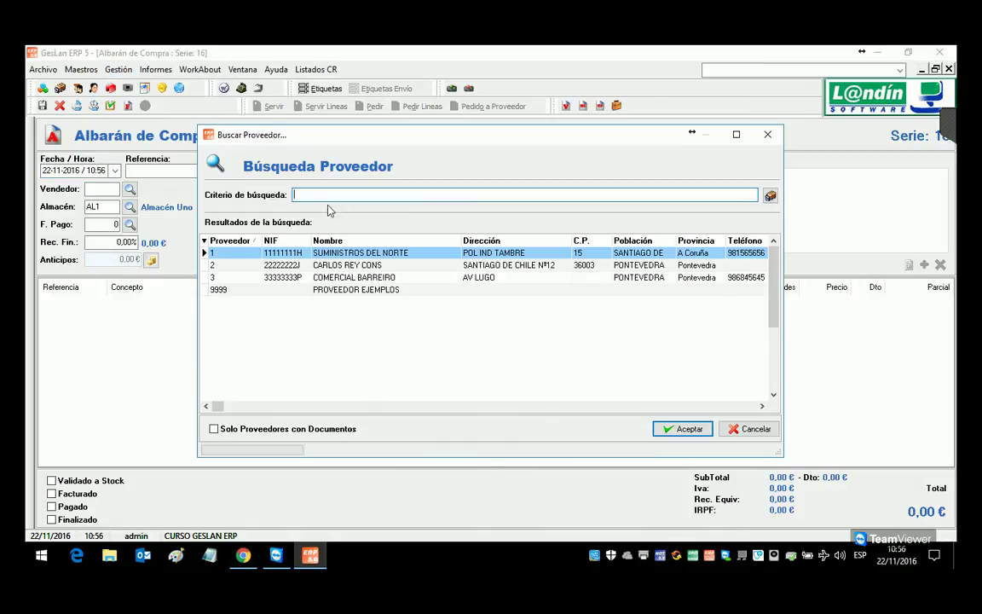
double_click(352, 289)
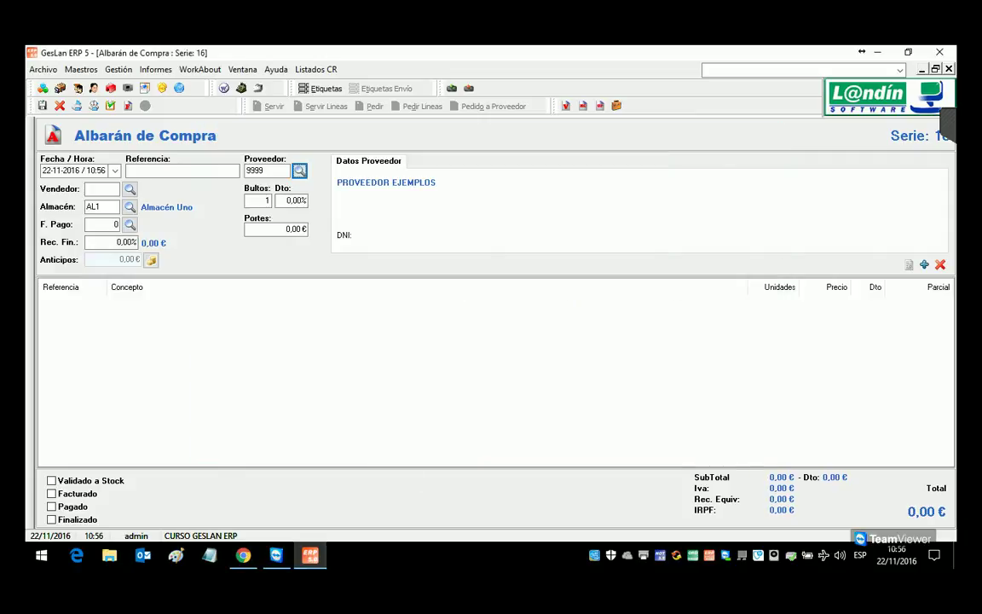
Step: Add a line of 10 SUB001 SUBRAYADOR AMARILLO
double_click(408, 385)
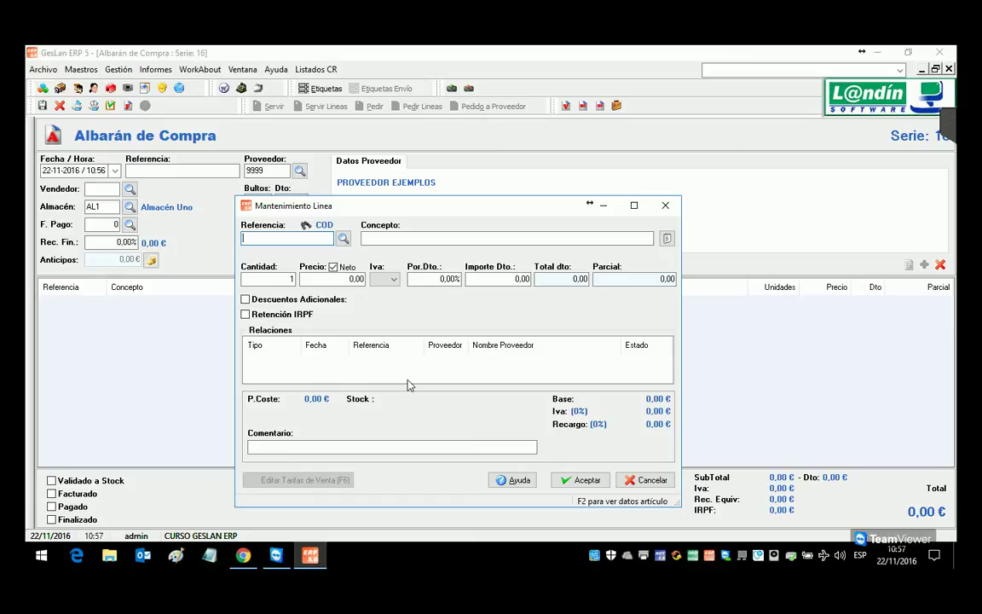
text(SUB001)
key(Return)
key(Return)
text(10)
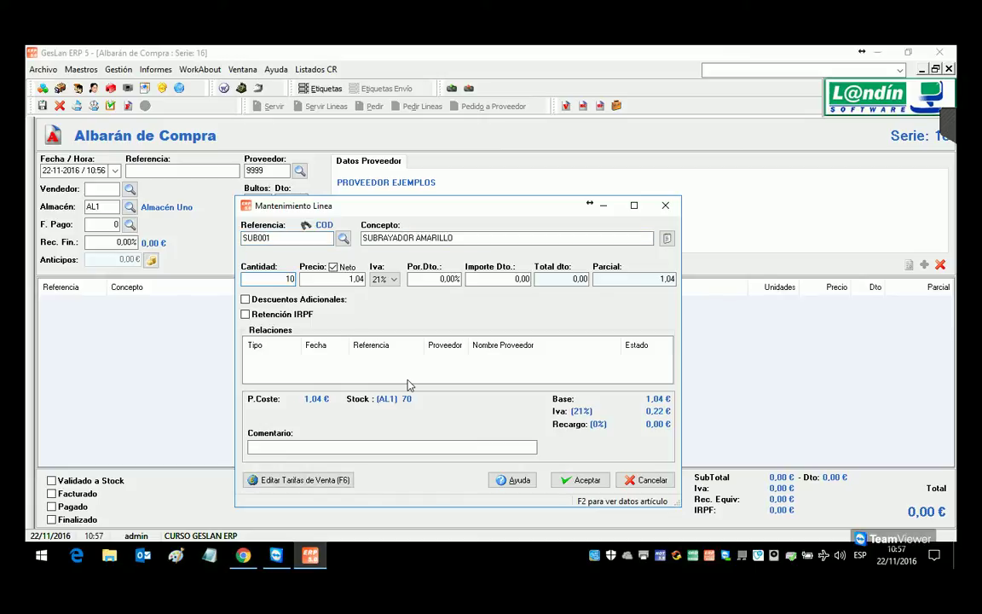
click(580, 480)
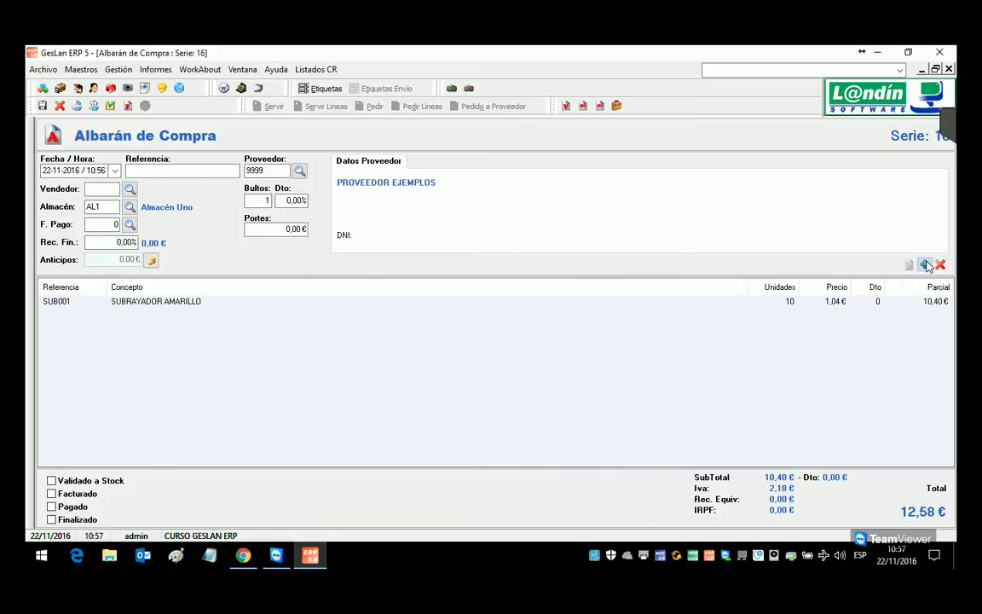
Step: Add 10 SUB004 SUBRAYADOR ROSA, then look up the partial code SUB00
click(924, 264)
text(SUB004)
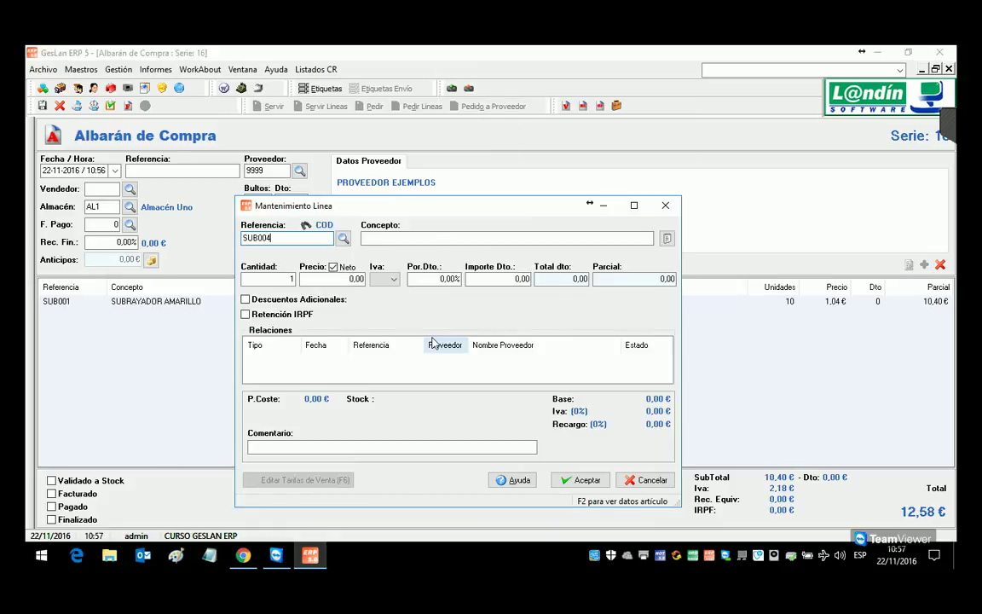
key(Return)
key(Return)
text(10)
click(580, 480)
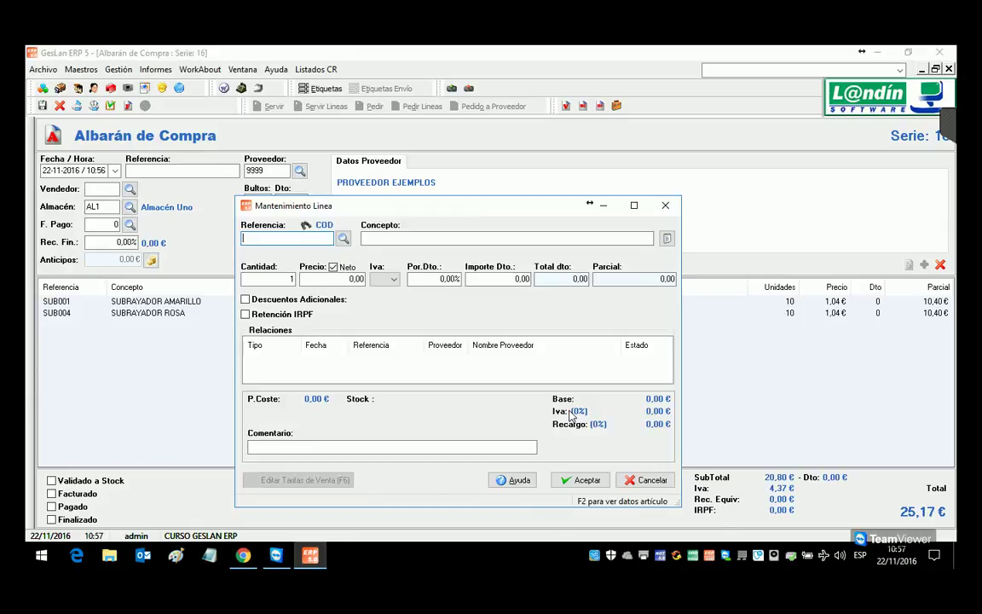
text(SUB00)
key(Return)
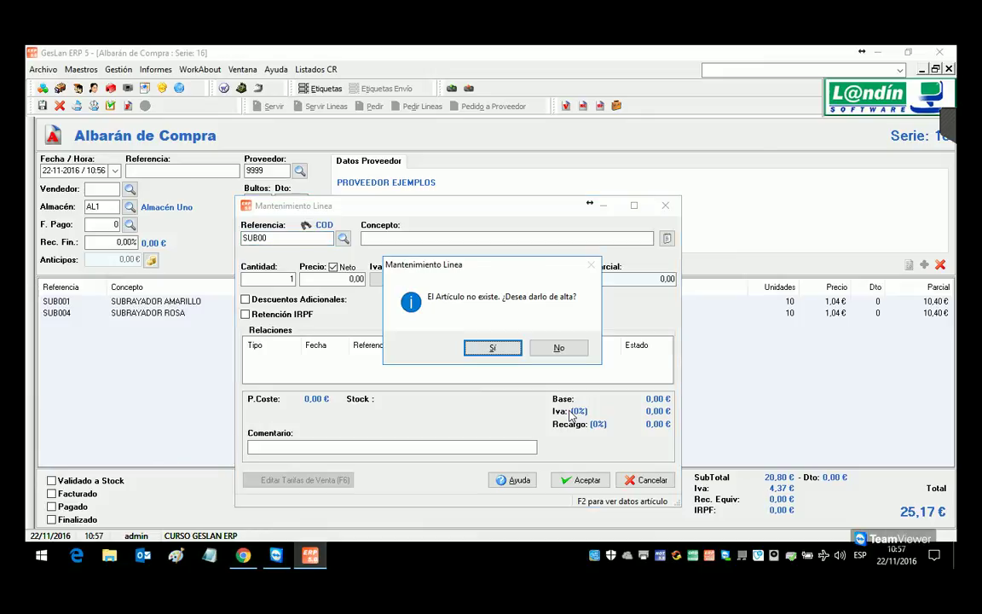
Step: Decline article creation, pick SUB005 SUBRAYADOR AZUL, and add 10 at 1,04 €
key(Right)
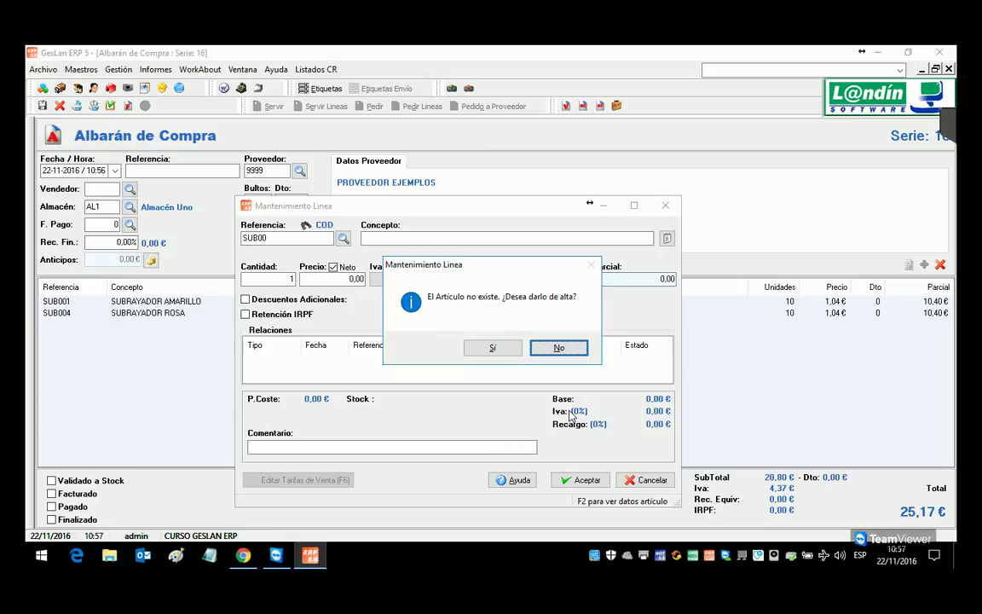
key(Left)
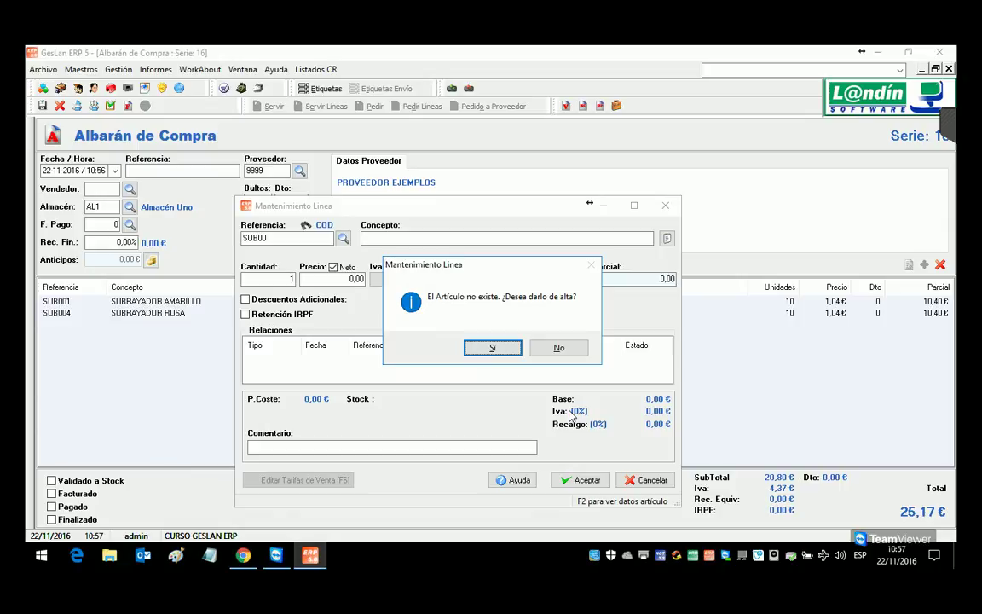
key(Right)
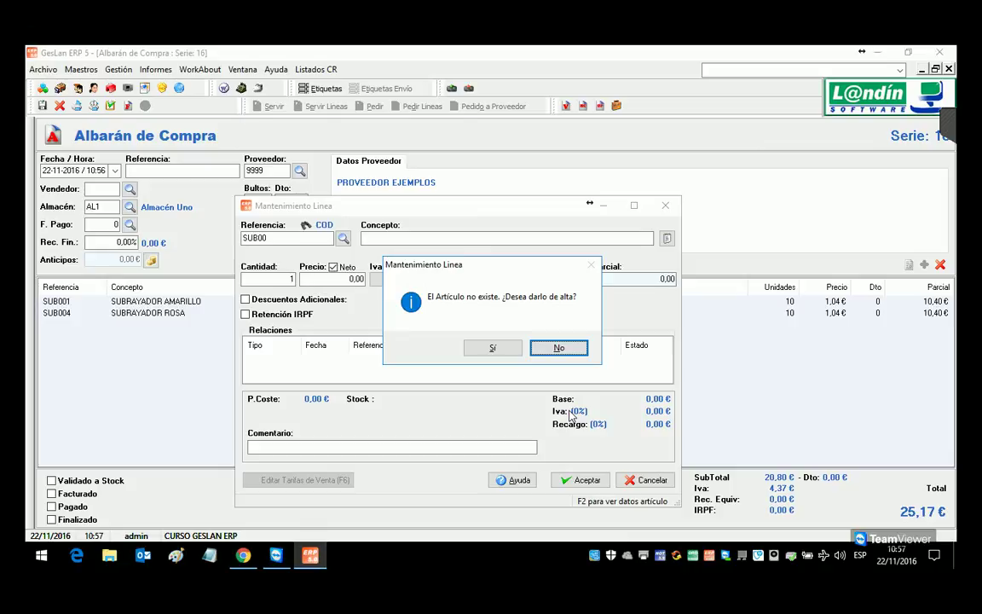
key(Return)
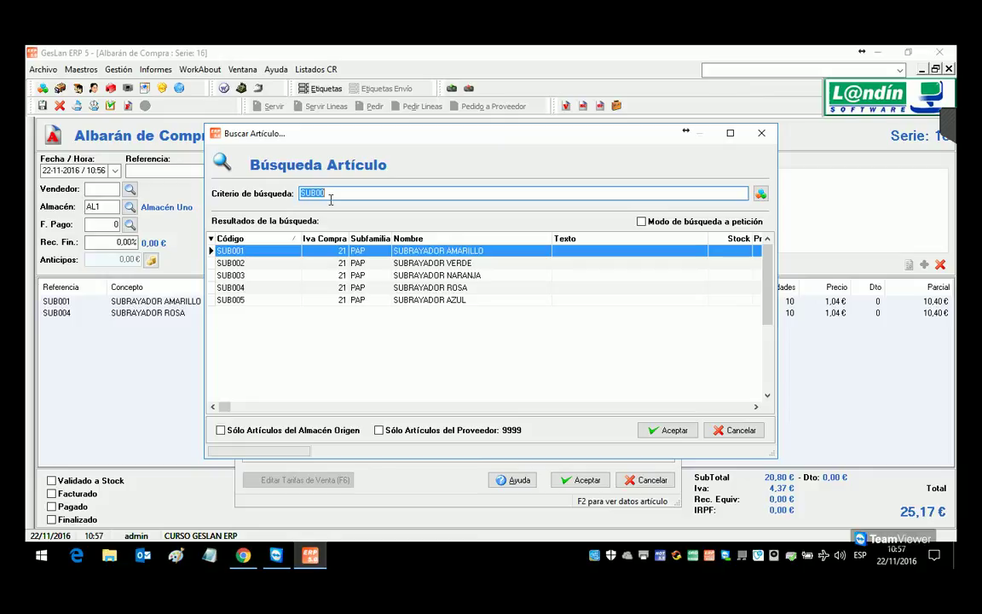
double_click(388, 300)
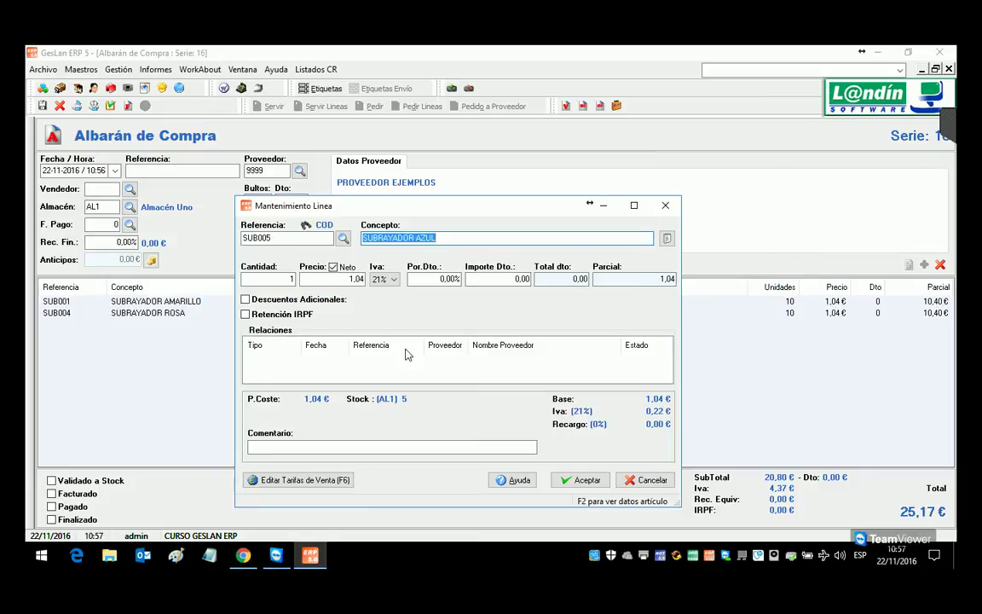
click(284, 281)
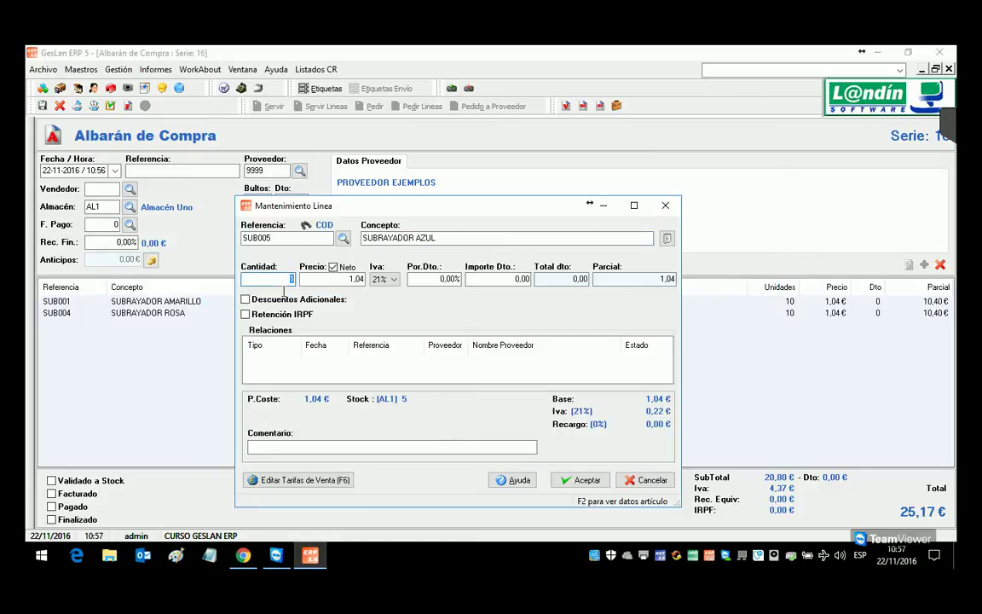
text(10)
click(583, 480)
Step: Search by VERDE and add 10 SUB002 SUBRAYADOR VERDE at 1,06 €
key(Insert)
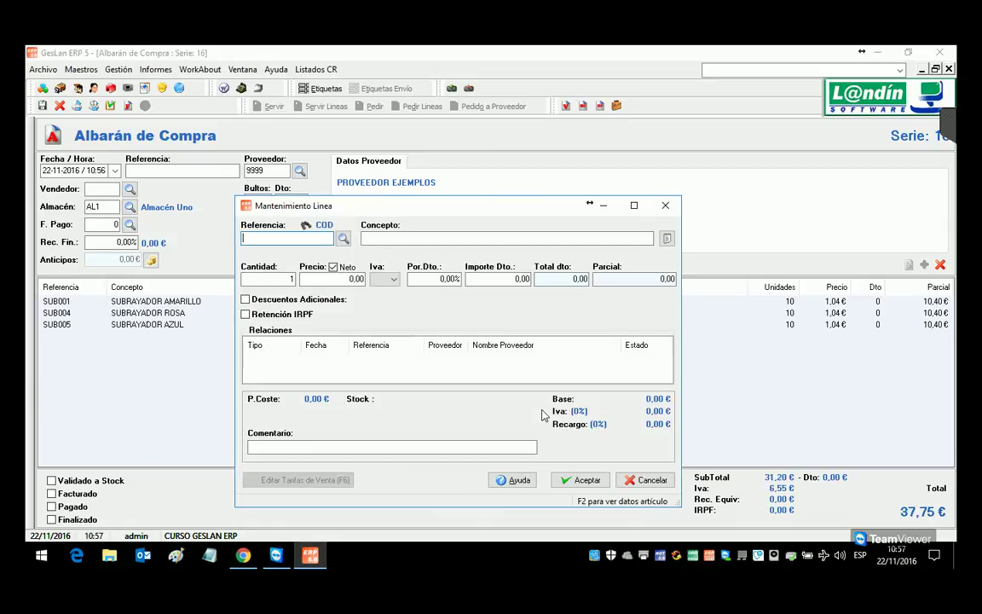
text(VERDE)
key(Return)
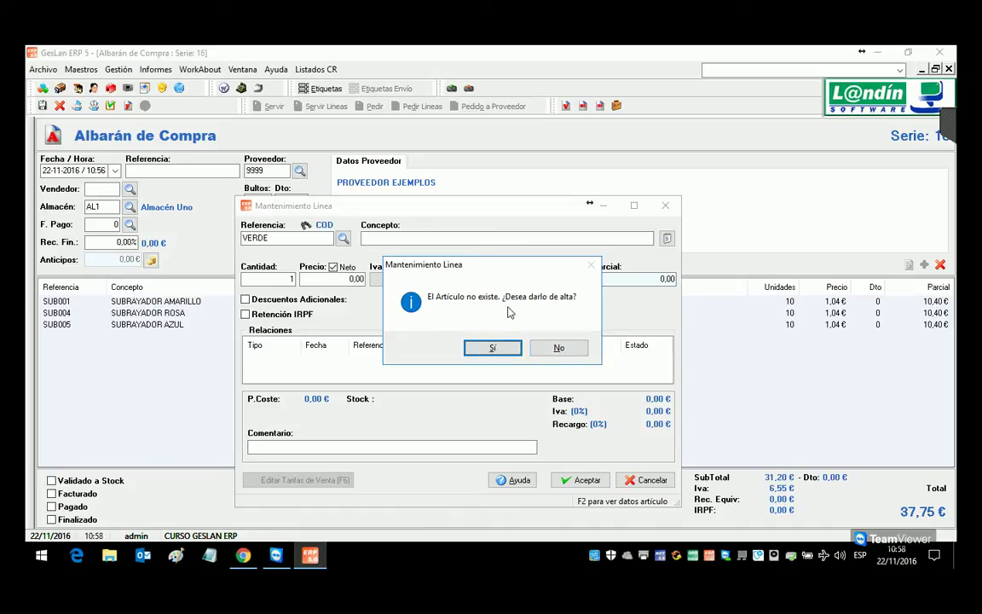
click(559, 349)
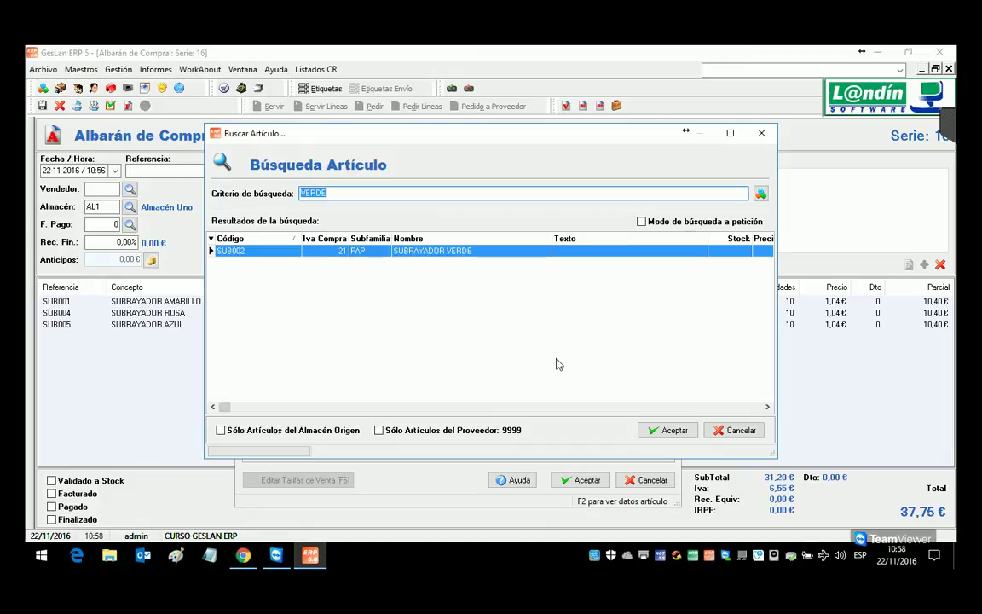
double_click(490, 259)
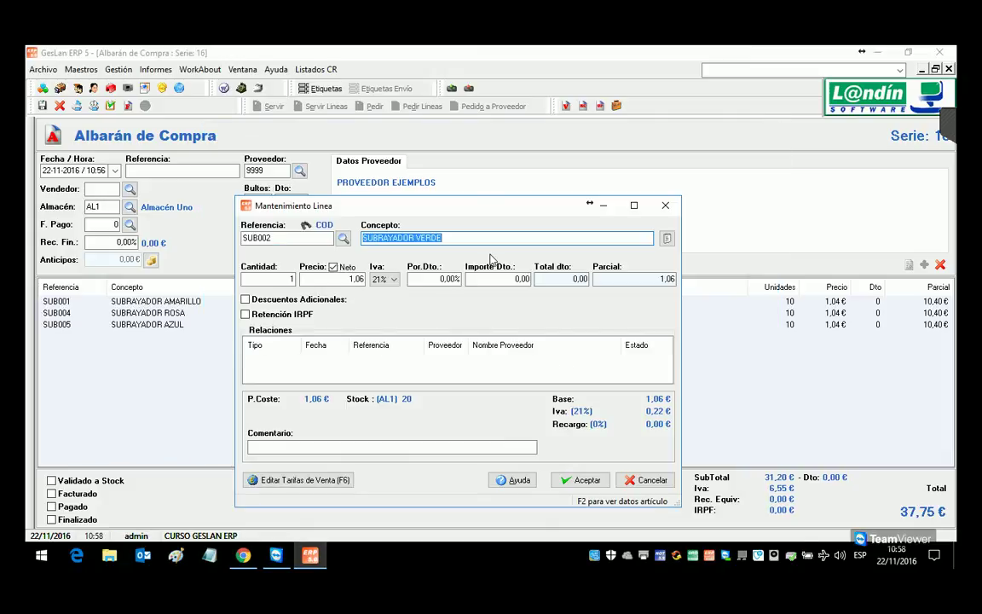
click(297, 284)
text(10)
click(580, 479)
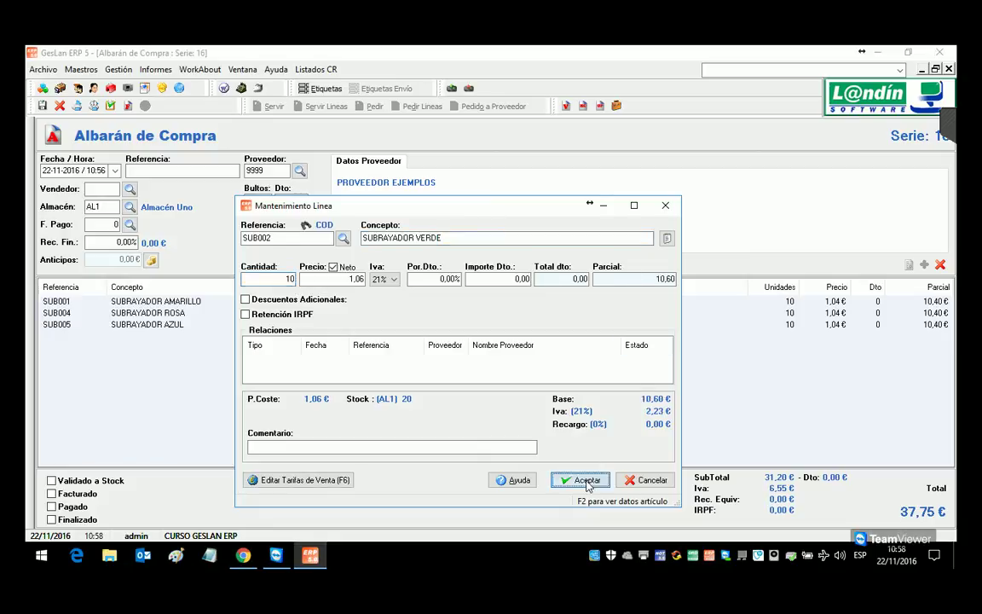
double_click(524, 411)
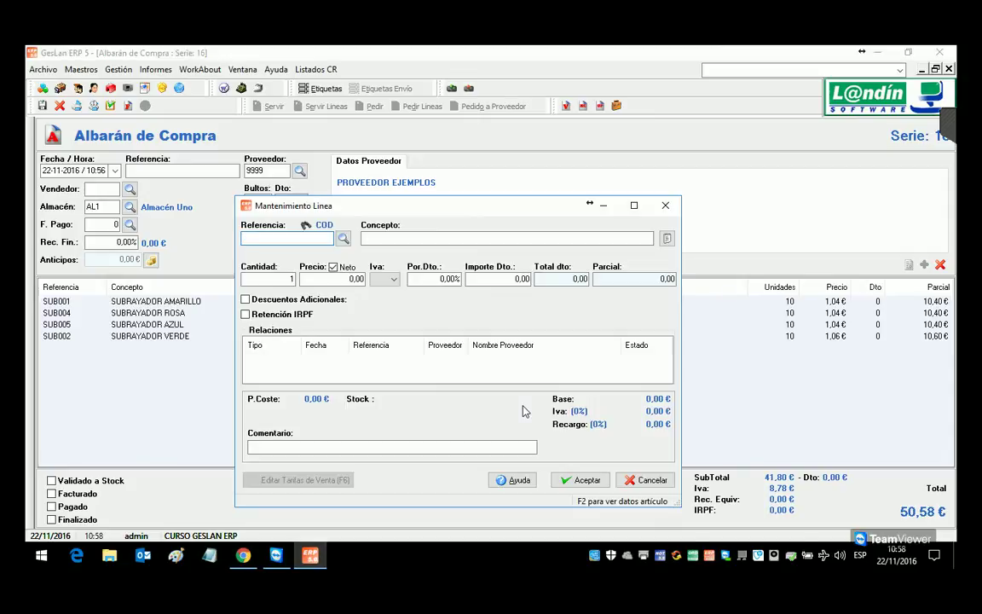
Step: Start new article SUB006 named SUBRAYADOR ROJO in family BAZ, subfamily PAP
text(SUB006)
key(Return)
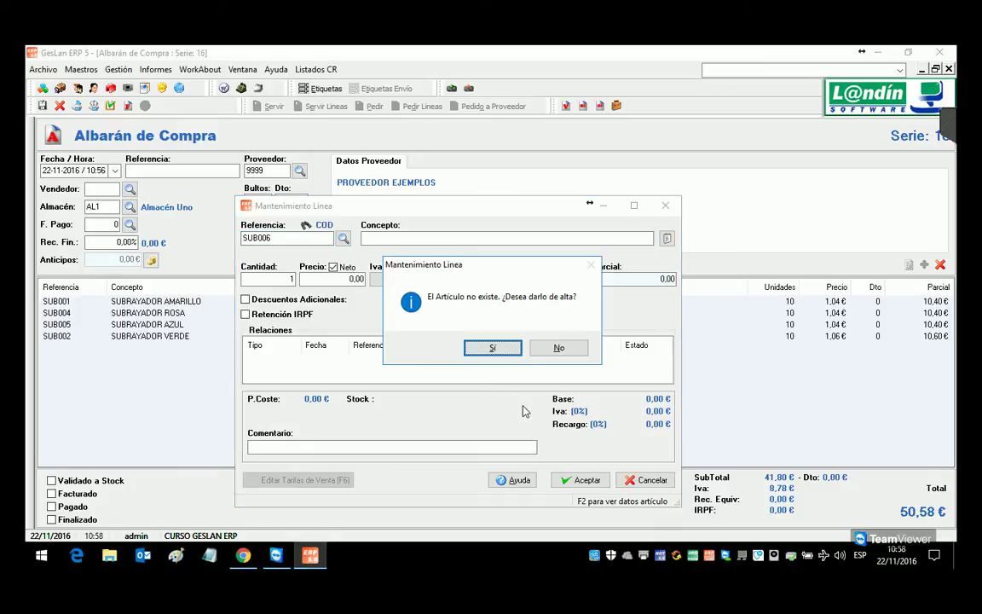
key(Return)
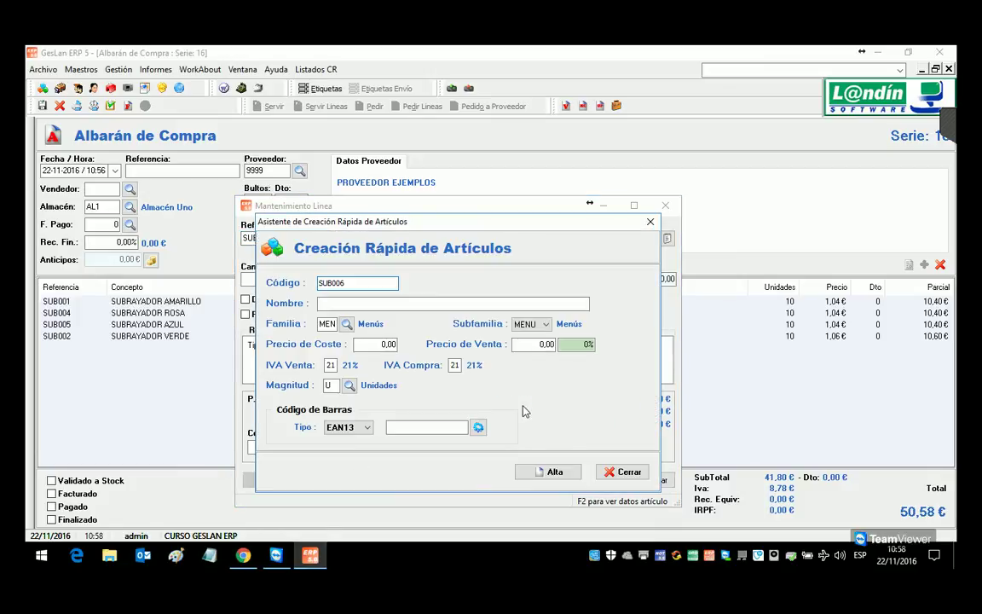
key(Return)
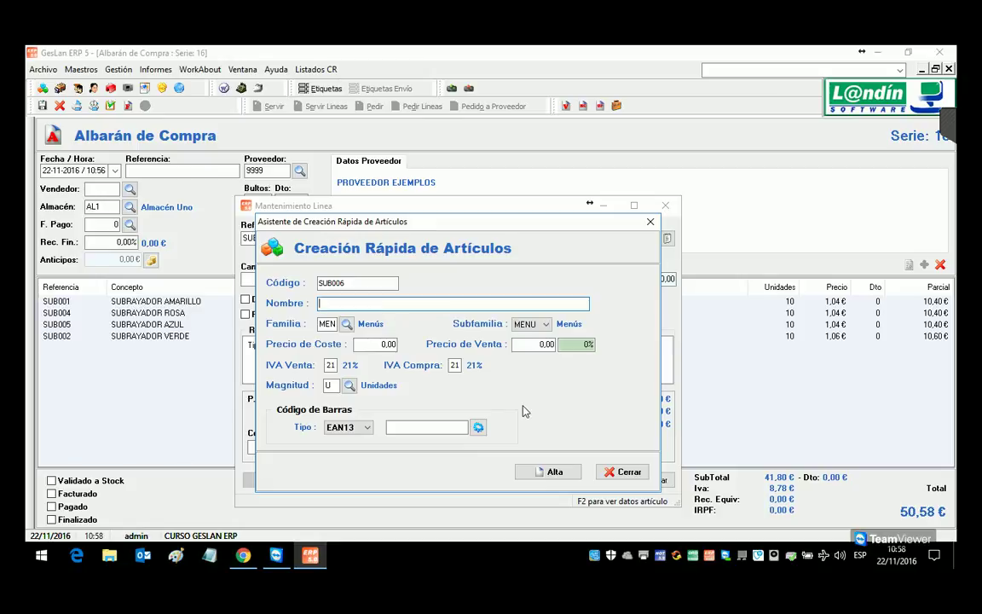
text(SUBRAYADOR ROJO)
key(Tab)
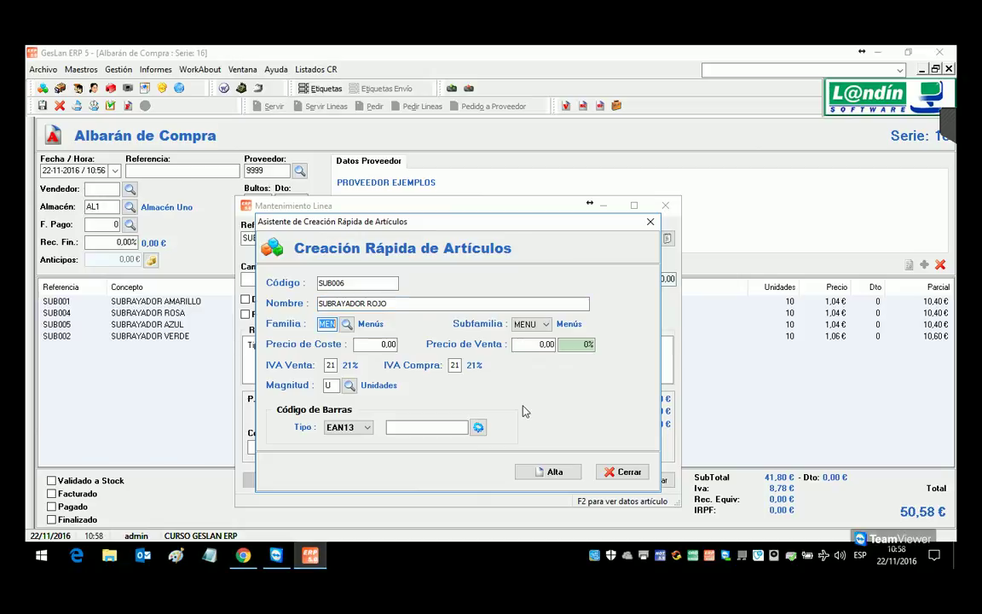
text(BAZ)
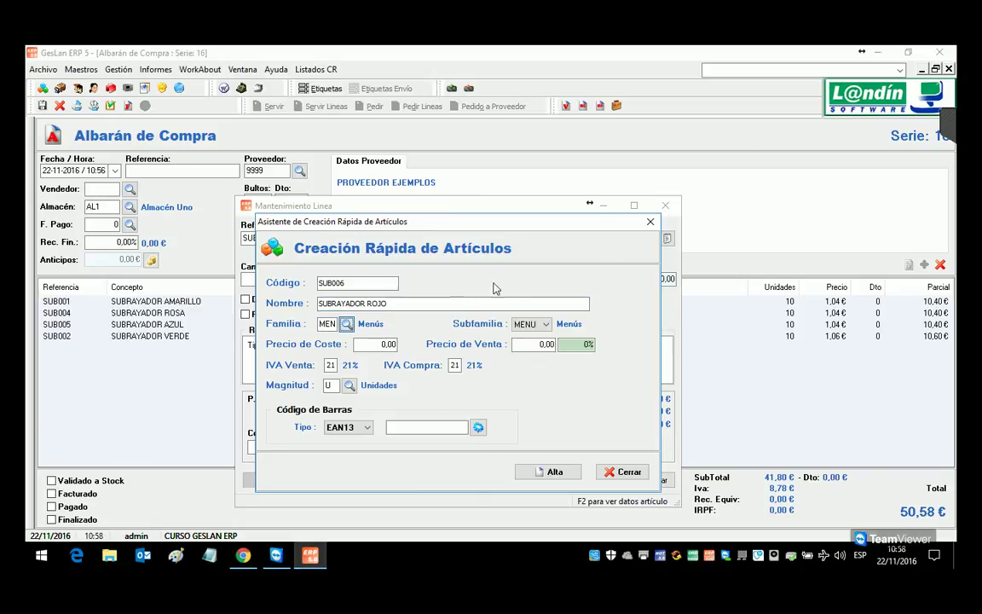
key(Tab)
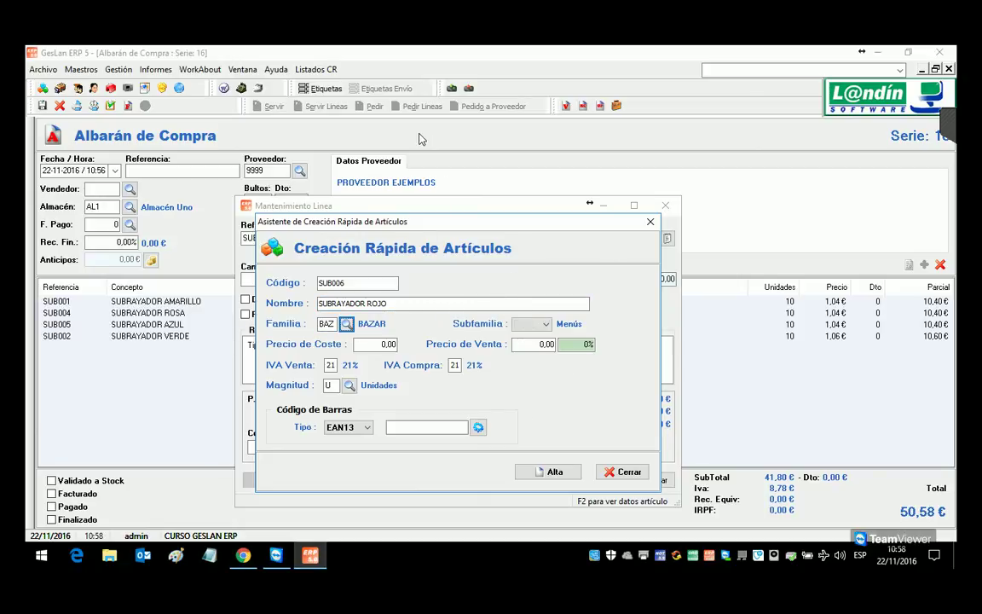
drag(341, 223, 314, 181)
click(514, 281)
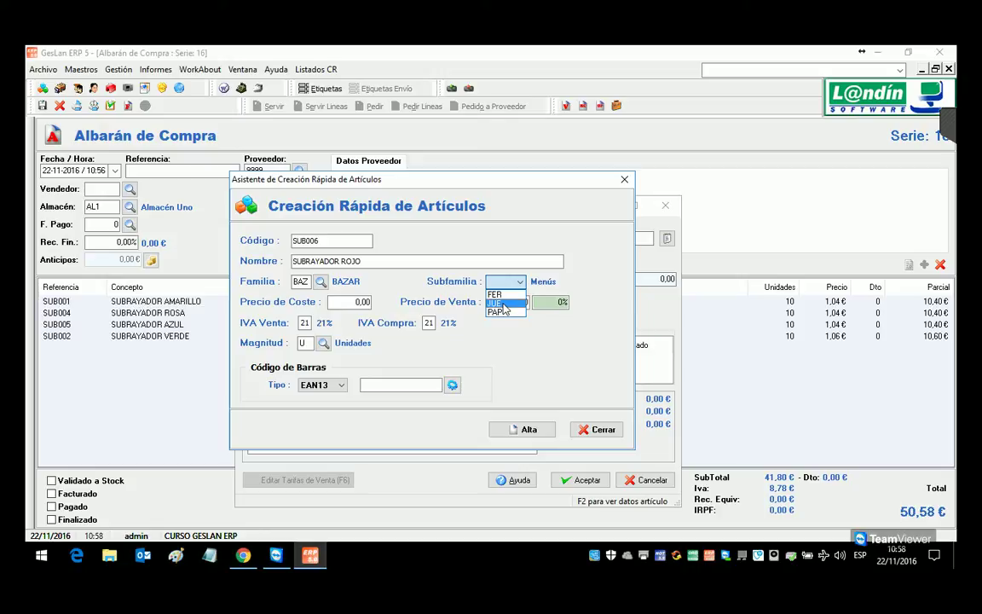
click(498, 312)
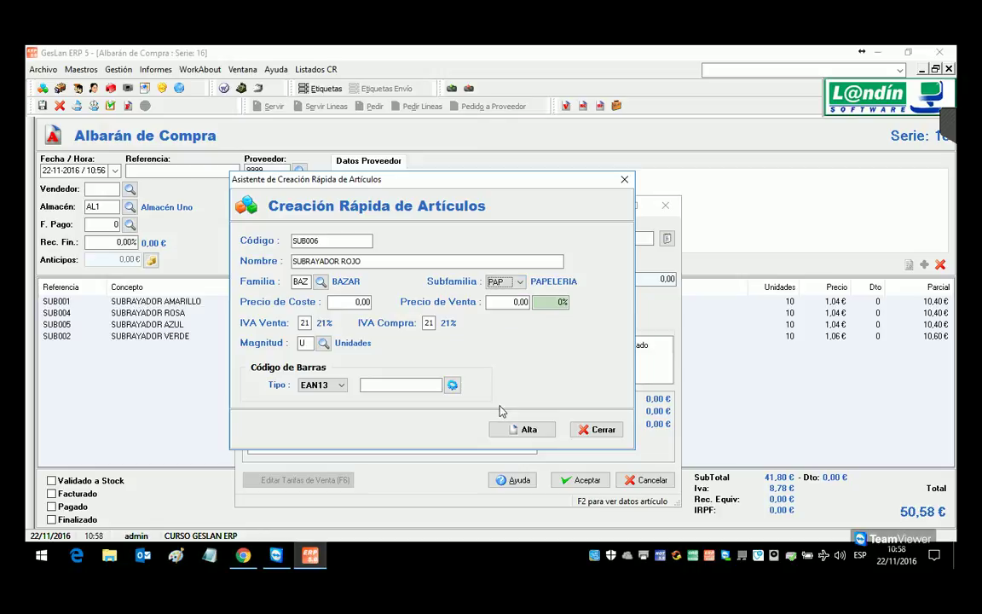
Step: Give SUB006 cost 1,06, sale price 1,60 and barcode 40078172, and create it
click(348, 306)
double_click(348, 308)
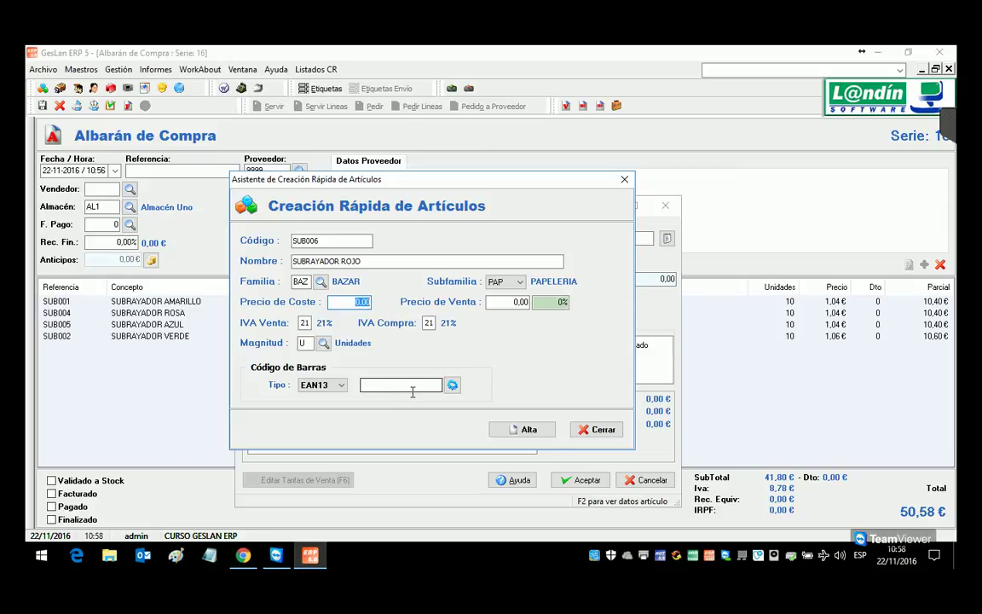
text(1,06)
key(Tab)
key(Tab)
key(shift+Tab)
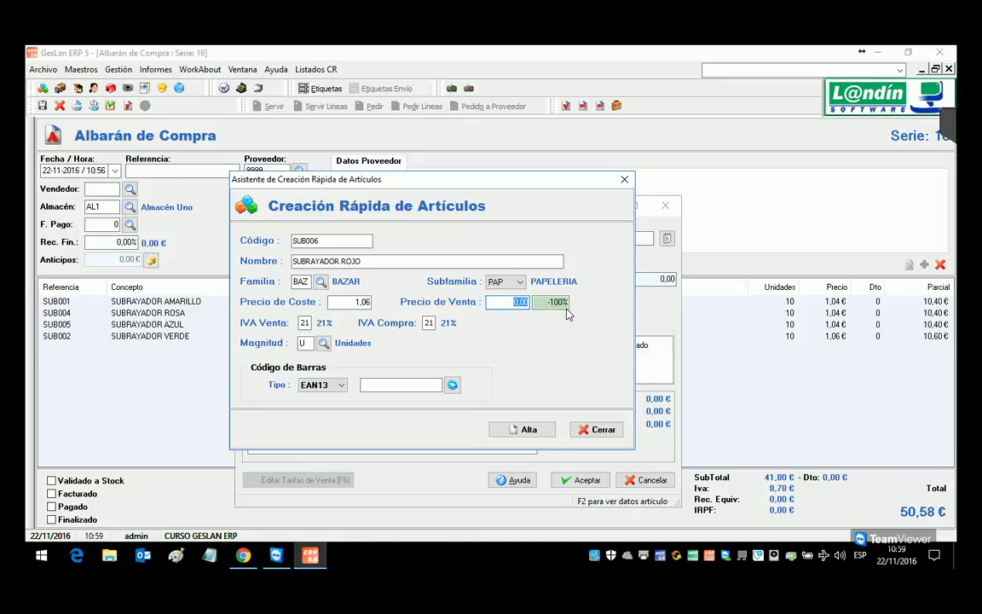
text(1,60)
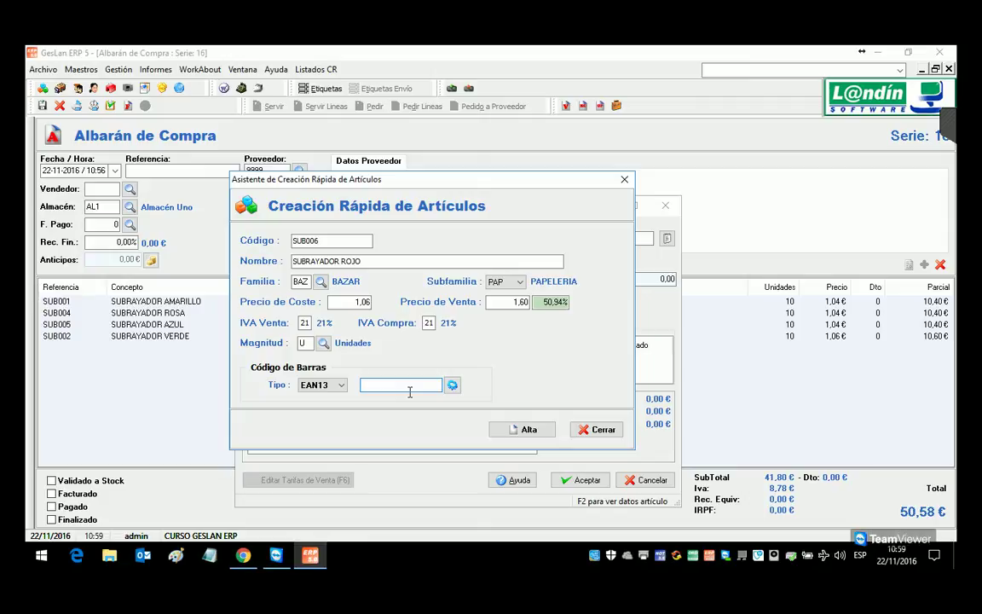
text(4007817213643)
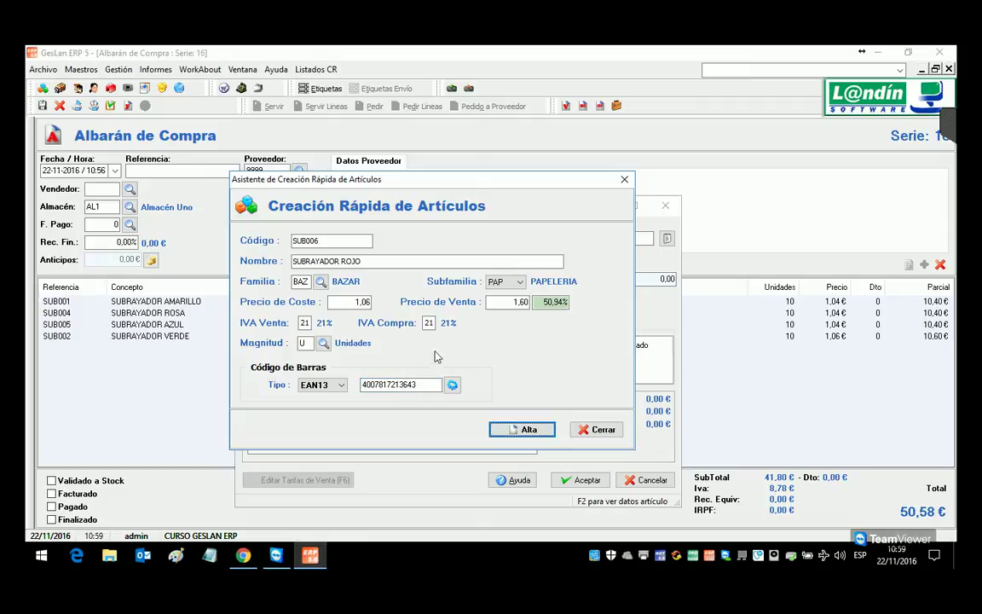
click(518, 428)
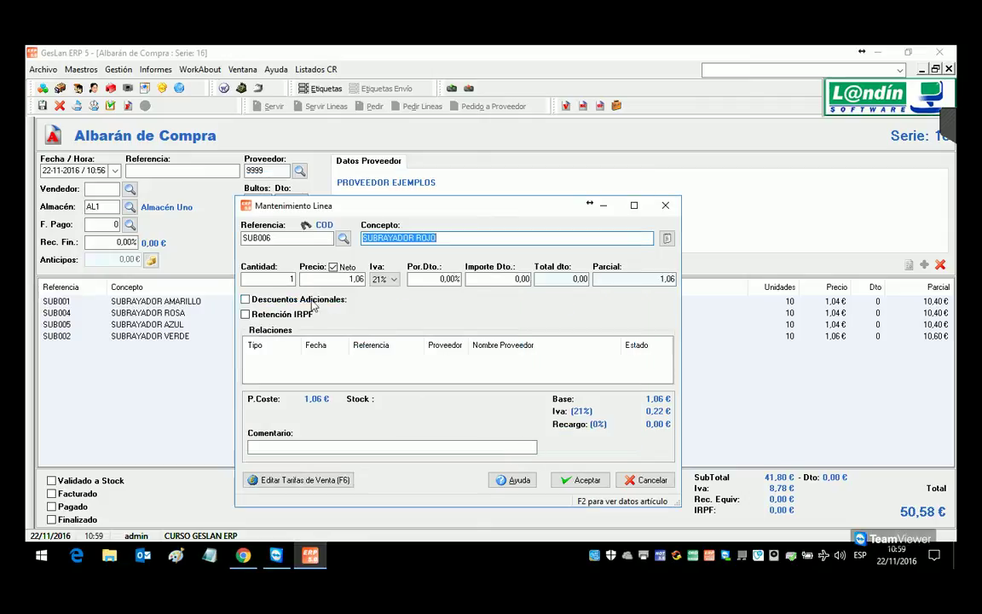
Step: Set the SUB006 line quantity to 10 and add it to the delivery note
click(287, 279)
text(0)
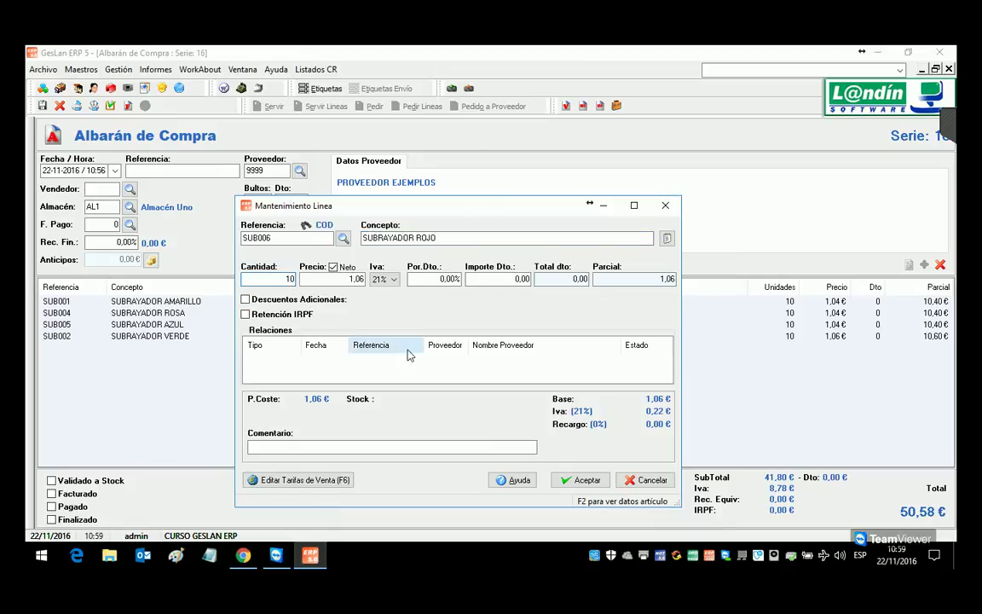
click(580, 480)
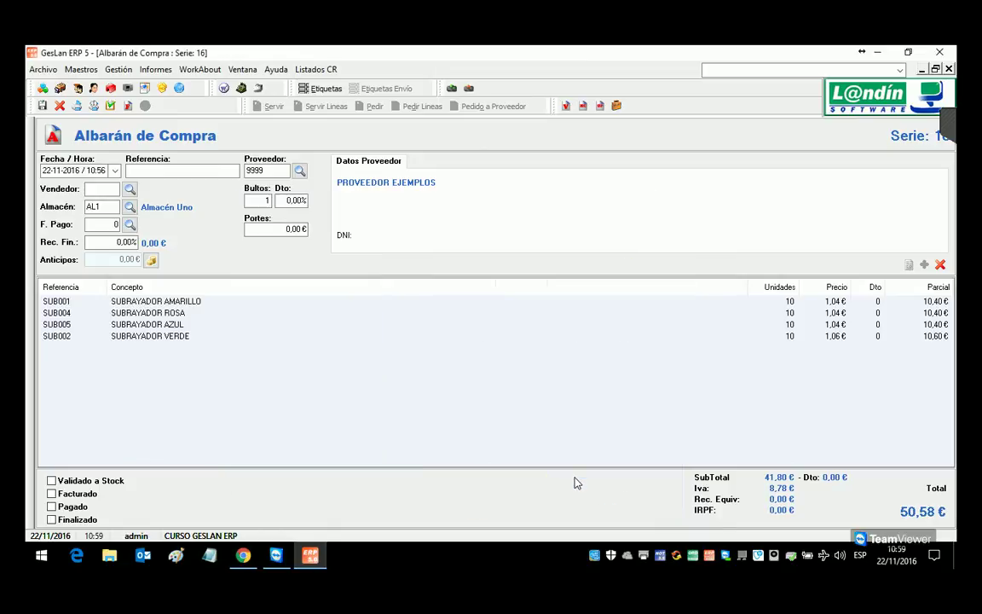
Step: On a new line, create missing article PAP003 and name it BOLIGRAFO ROJO
double_click(537, 412)
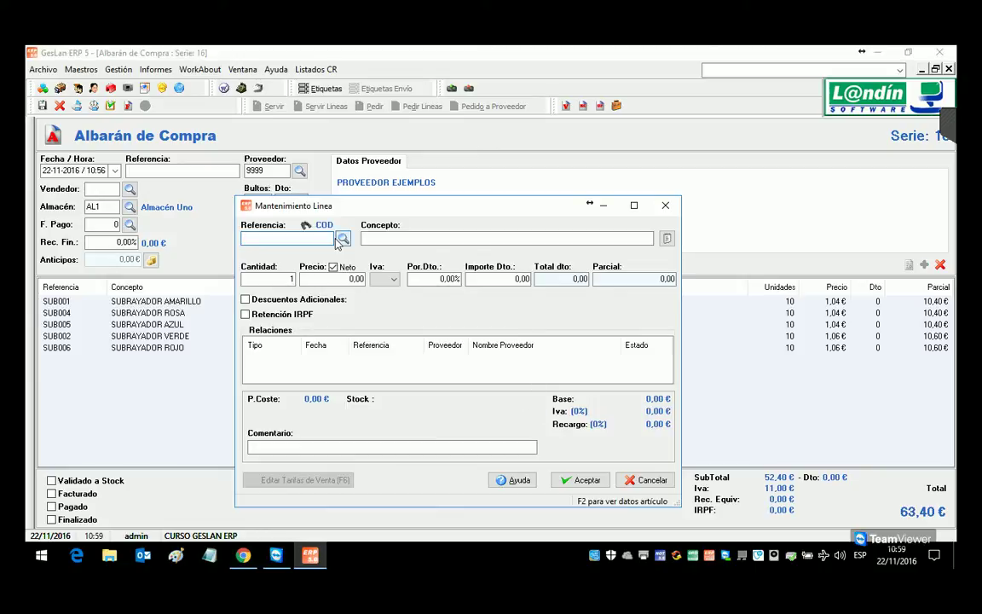
text(B)
text(P)
text(AP002)
key(Return)
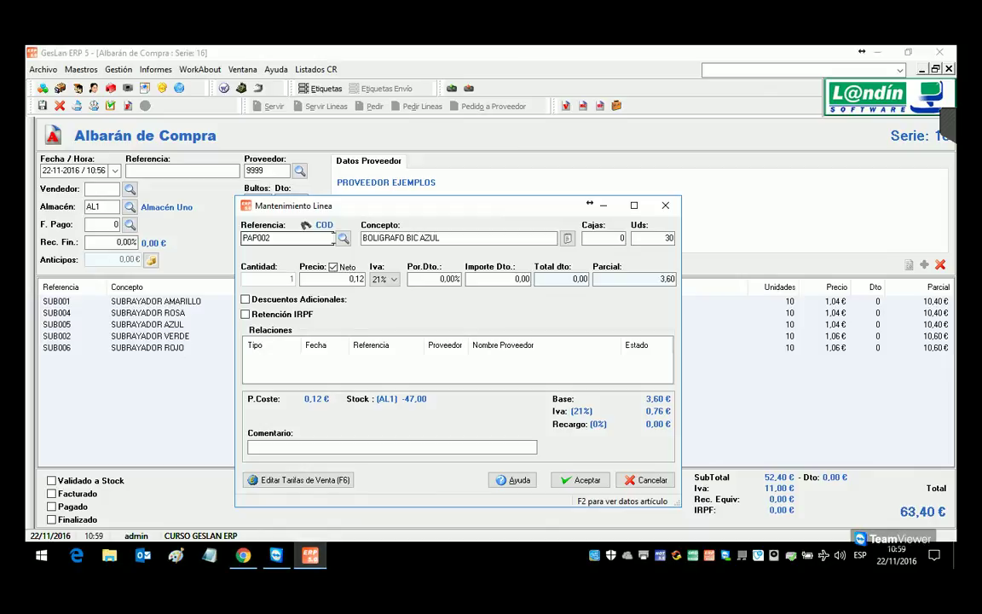
click(320, 241)
key(BackSpace)
text(3)
key(Return)
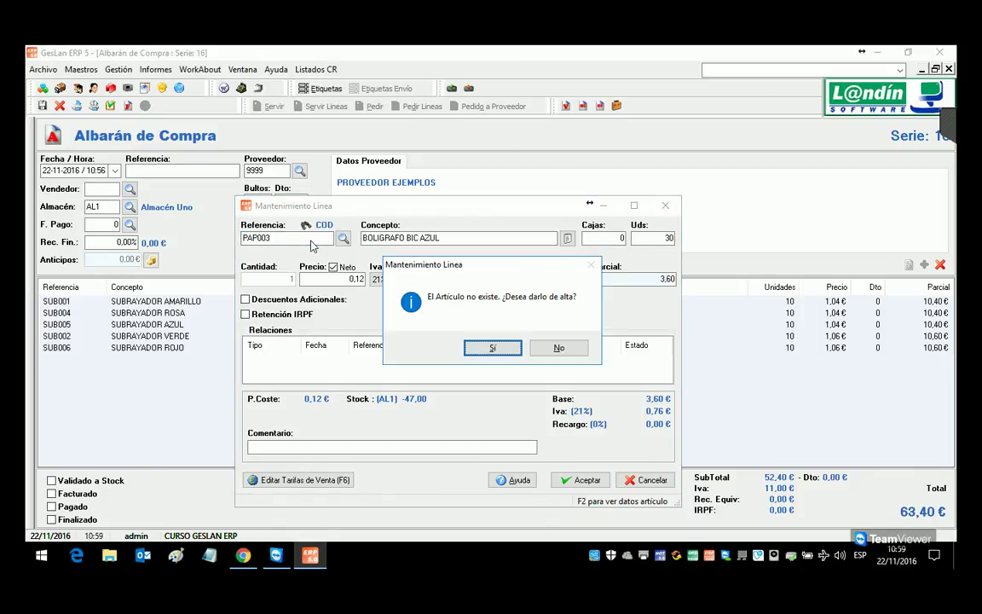
key(Return)
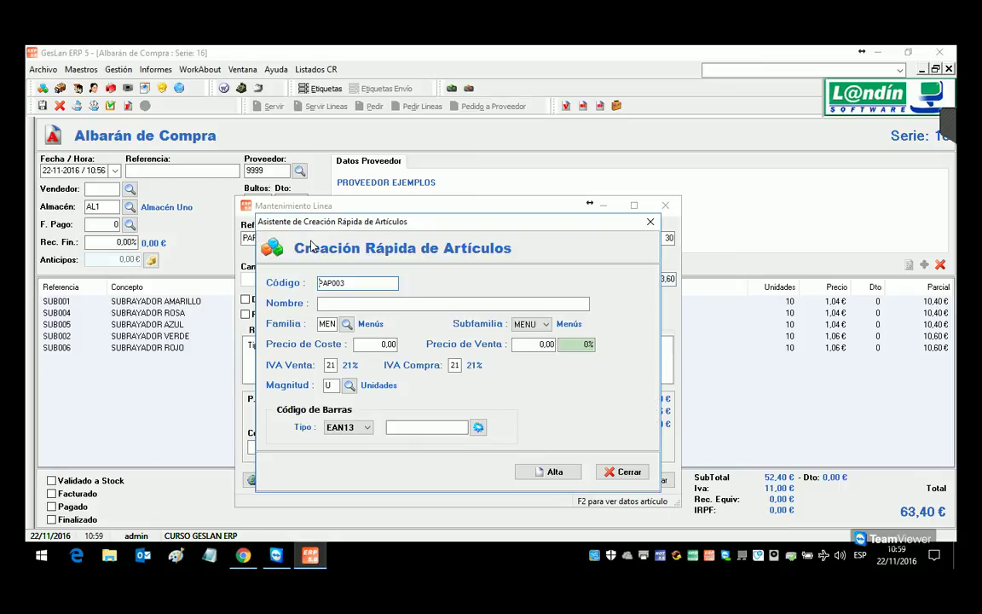
key(Tab)
text(BOLIGRAFO R)
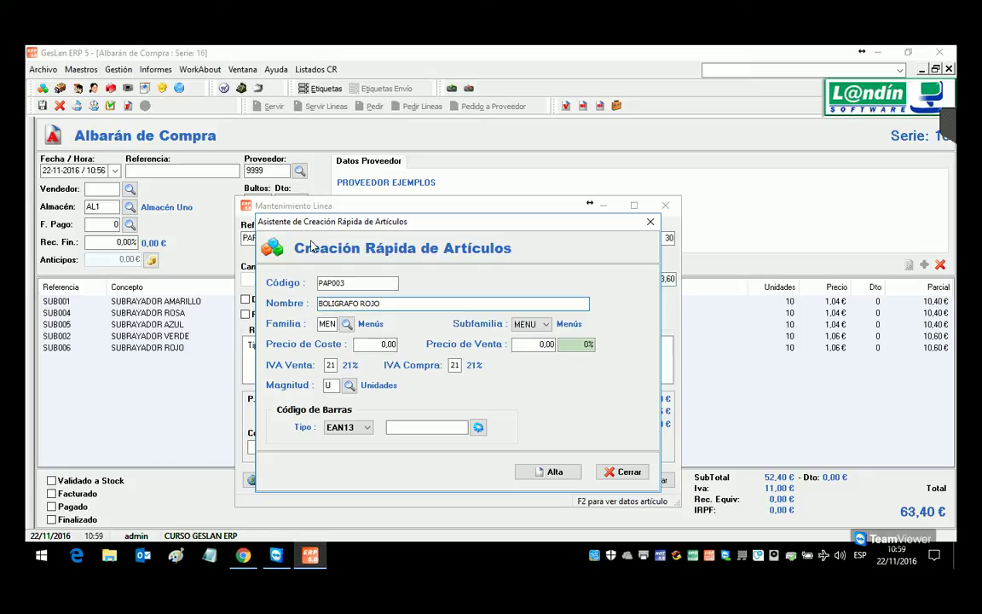
Step: Put PAP003 in family BAZAR, subfamily PAP, with cost 0,14 and sale price 0,30
click(346, 324)
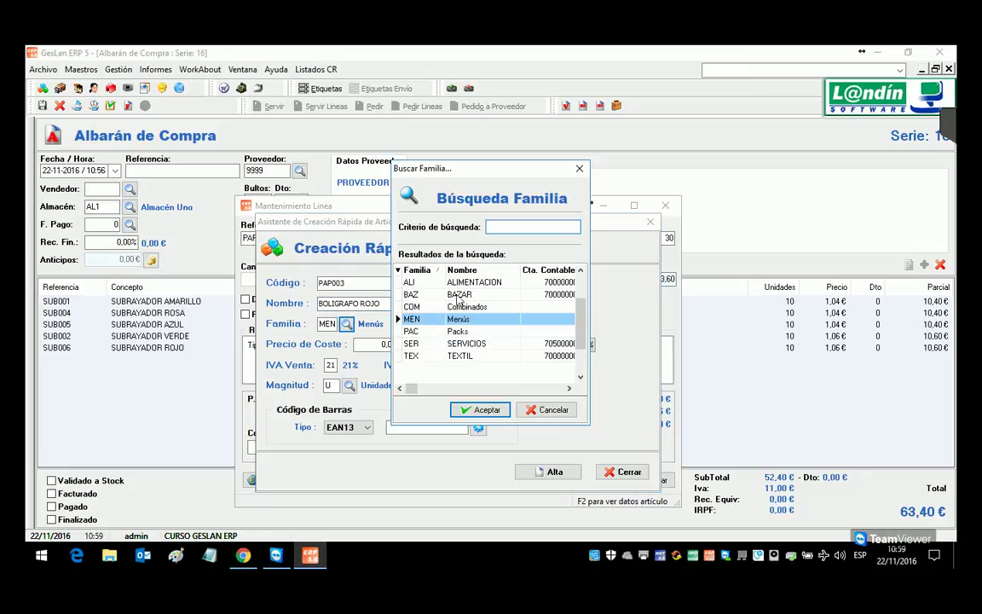
double_click(458, 295)
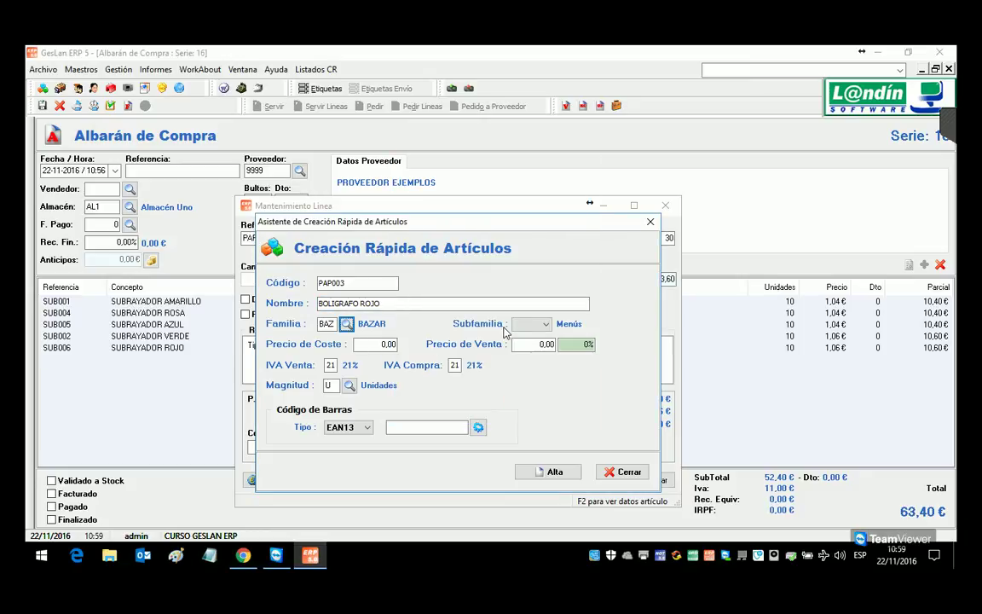
click(546, 325)
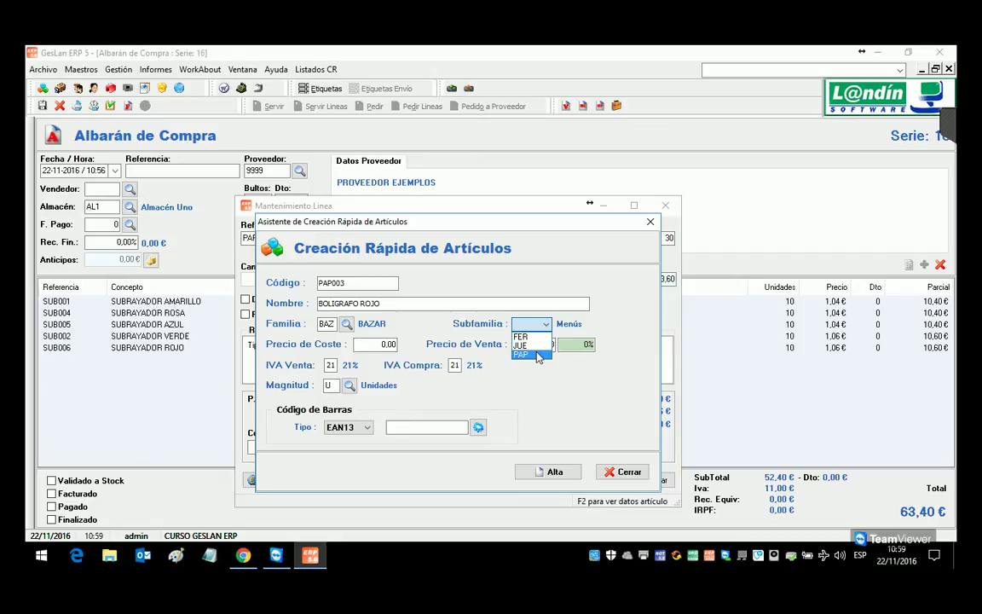
click(539, 355)
click(390, 344)
key(BackSpace)
text(0,14)
key(Tab)
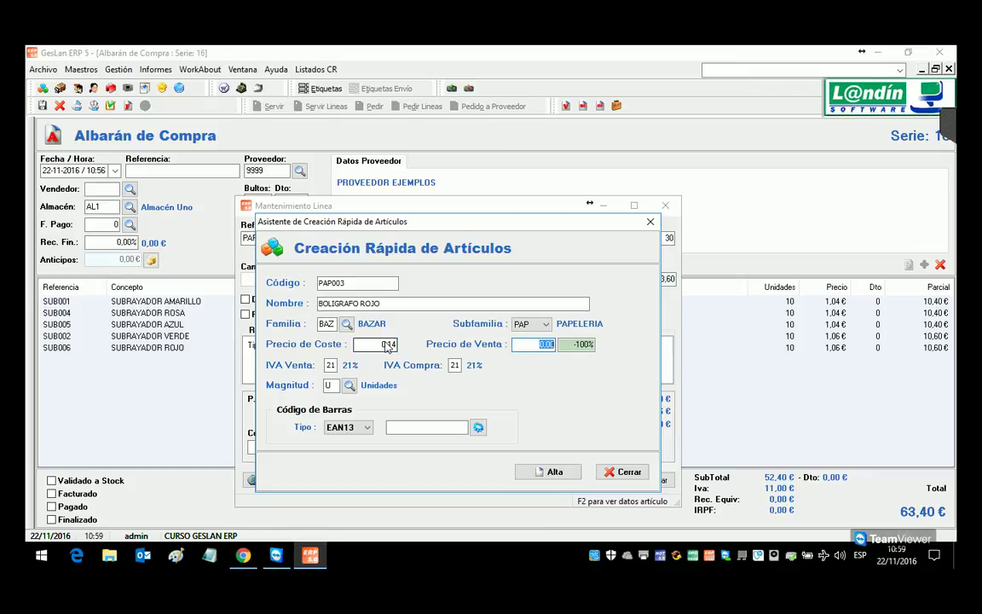
text(0,30)
key(Tab)
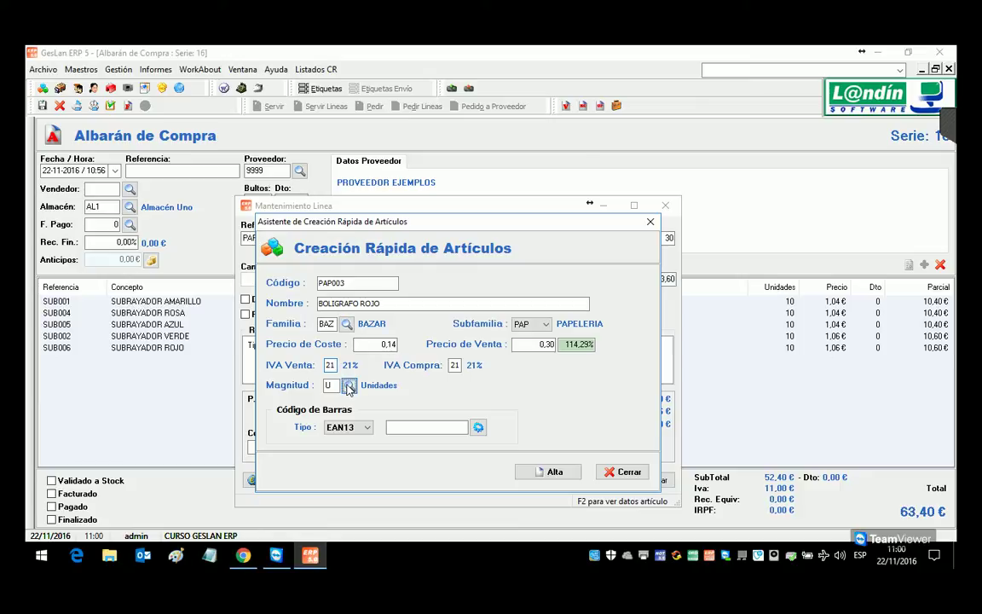
Step: Set PAP003's unit of measure to CAJAS and create the article
click(350, 385)
double_click(447, 281)
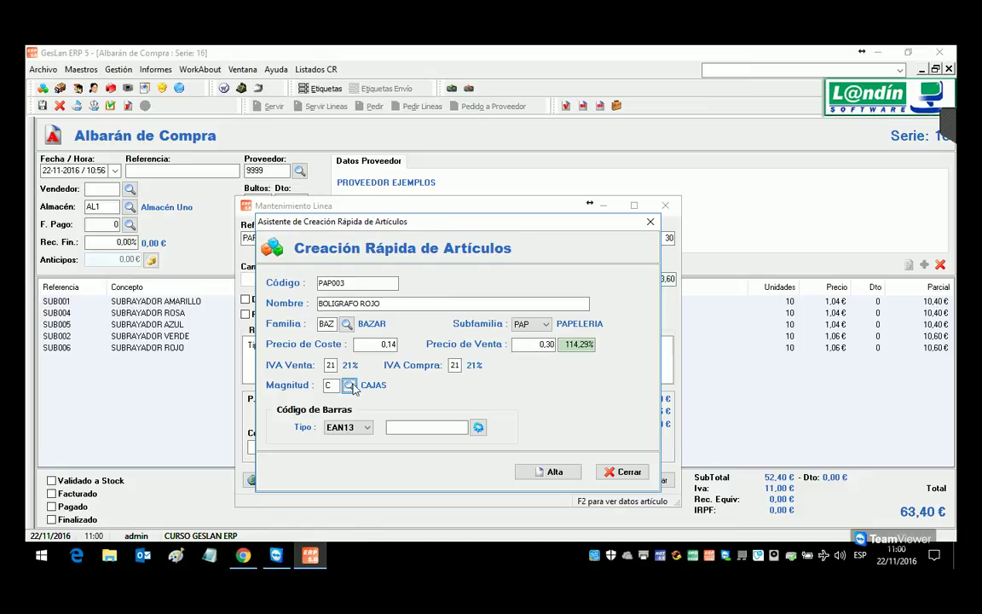
key(Tab)
click(540, 472)
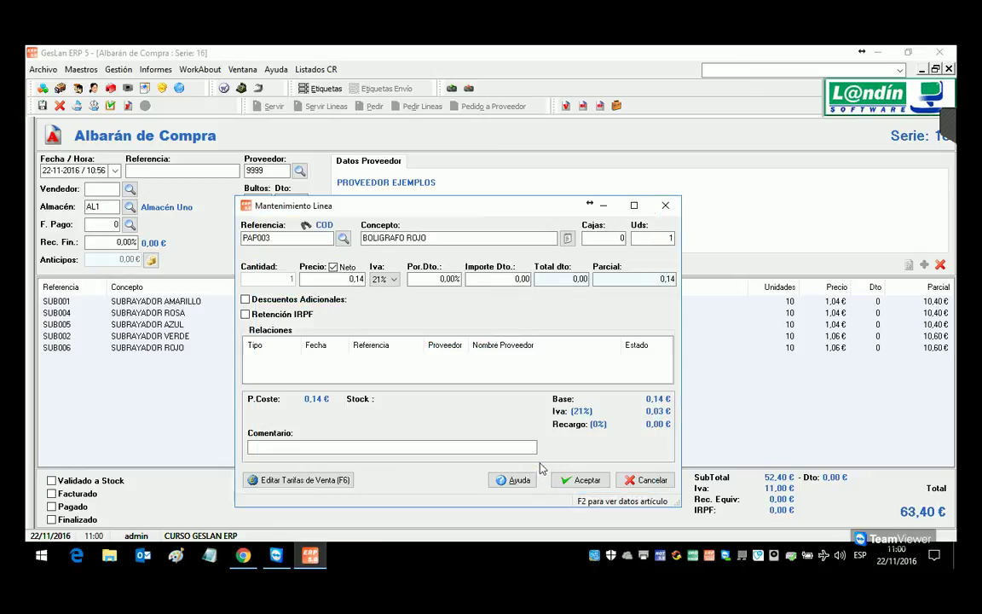
Step: Register the PAP003 article, then cancel its line without adding it to the note
click(398, 242)
click(617, 242)
click(639, 482)
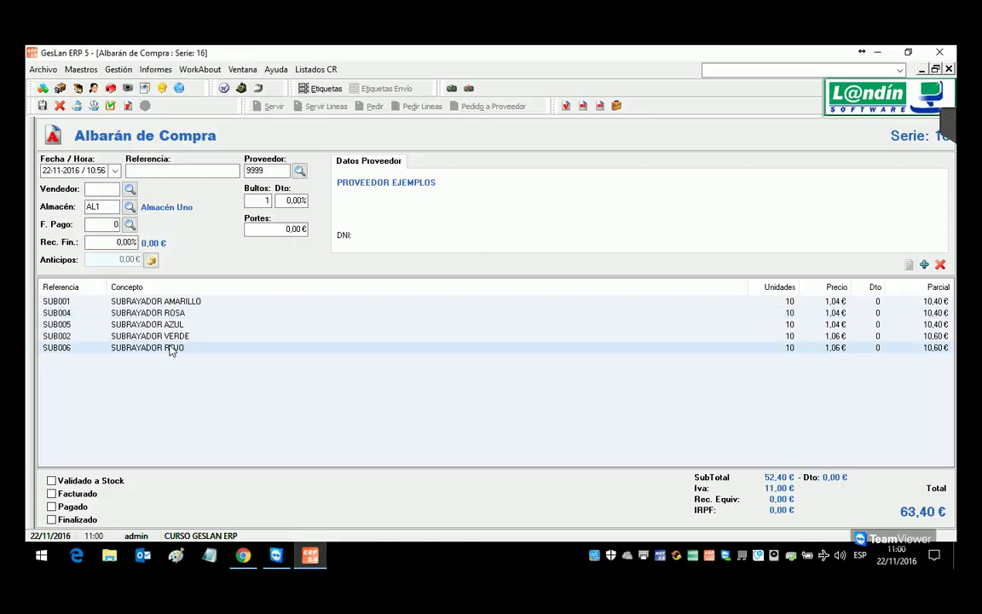
Step: Look up reference EW on a new line, then open Mantenimiento de Artículos from the search
click(924, 265)
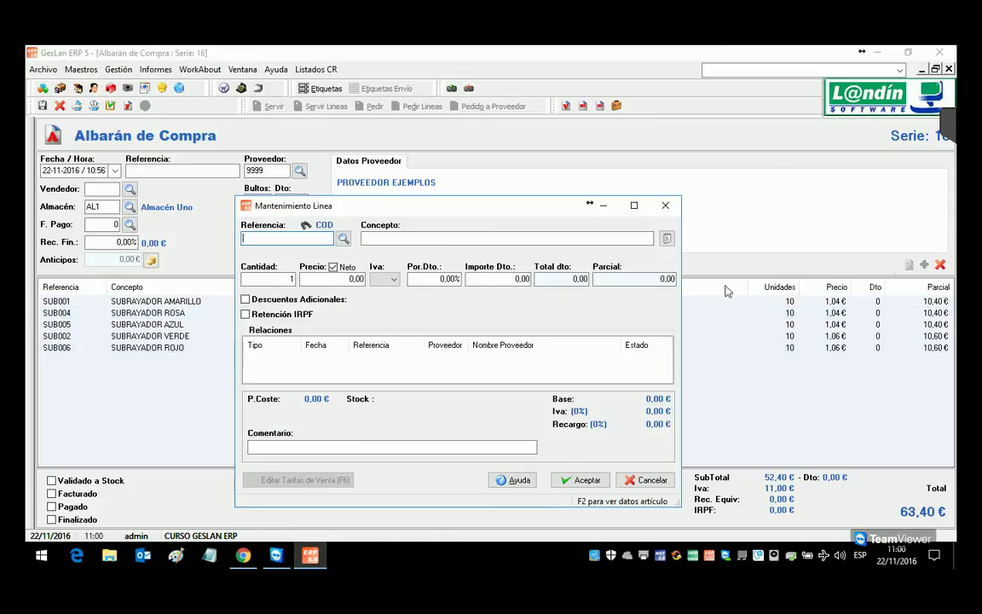
text(EW)
key(Return)
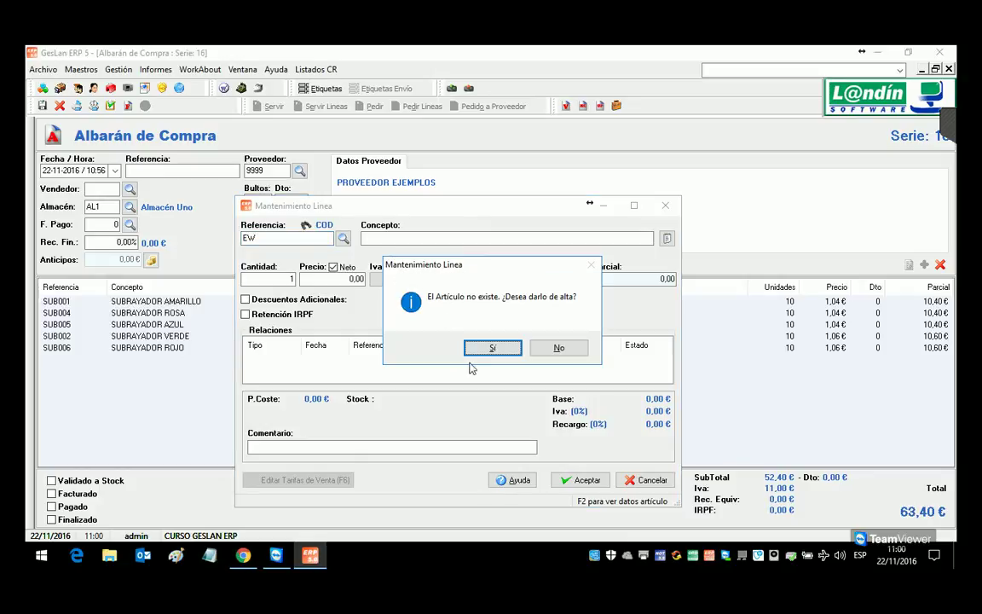
click(470, 350)
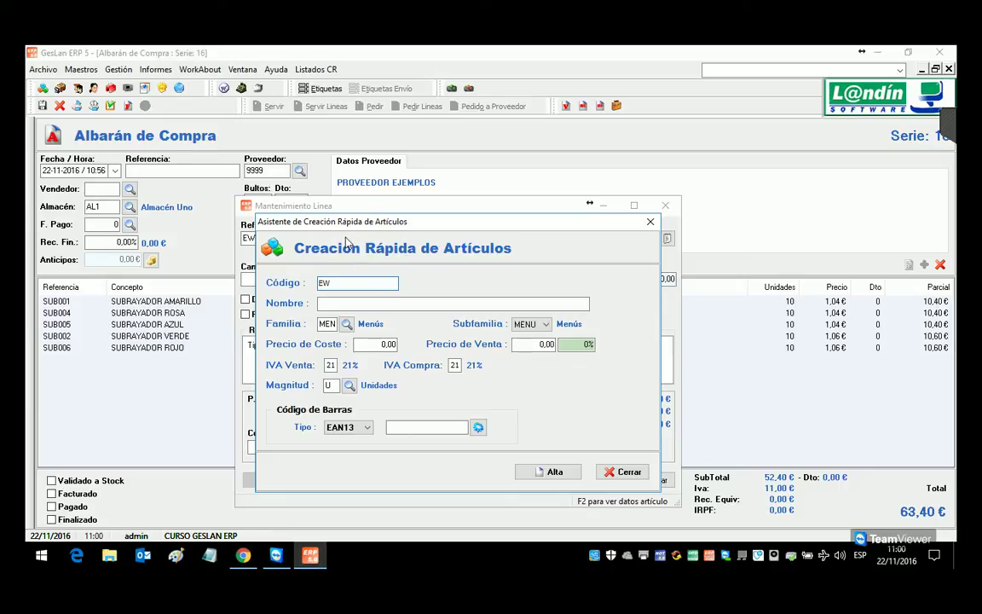
click(627, 471)
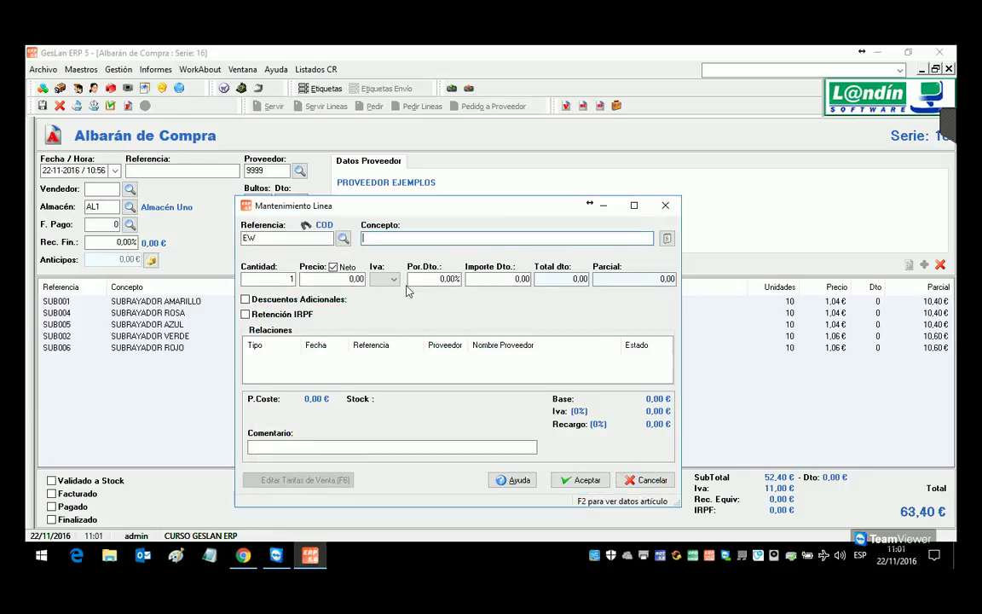
click(342, 238)
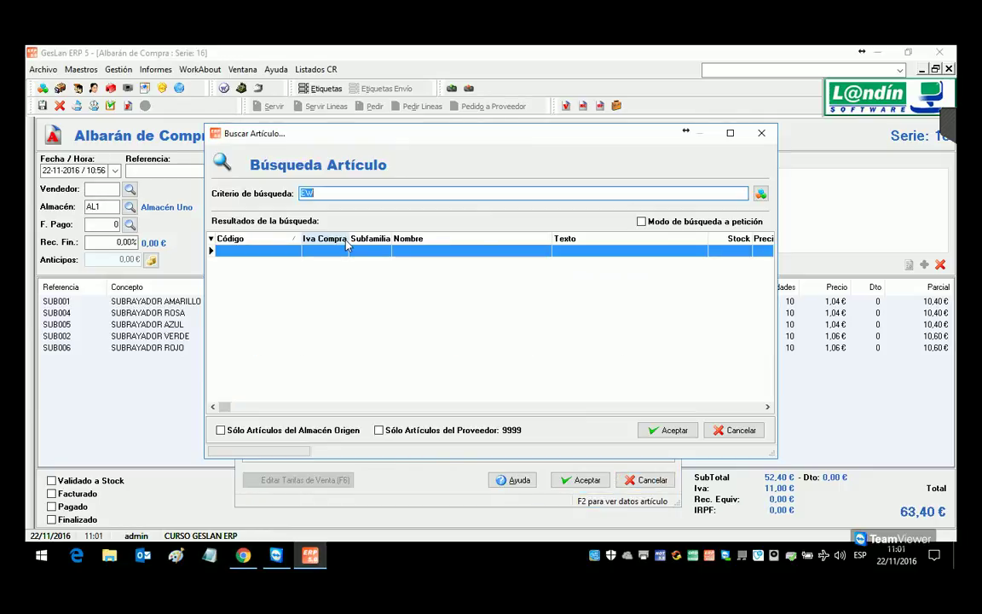
click(759, 195)
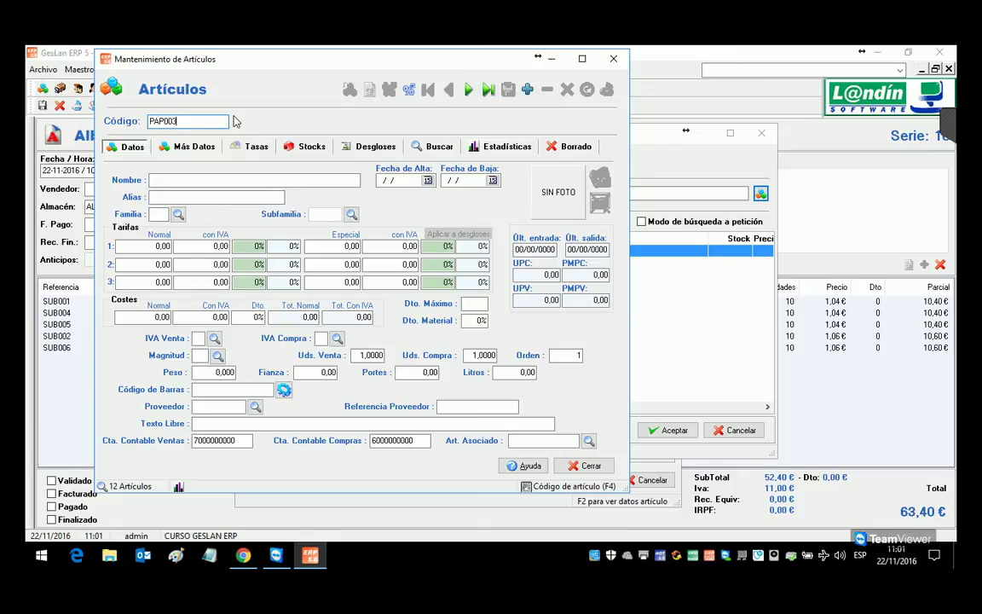
Step: Load PAP003, set 30 sales units per box, and attach the BOLIGRAFO ROJO CAJA.jpg picture
text(PAP003)
key(Return)
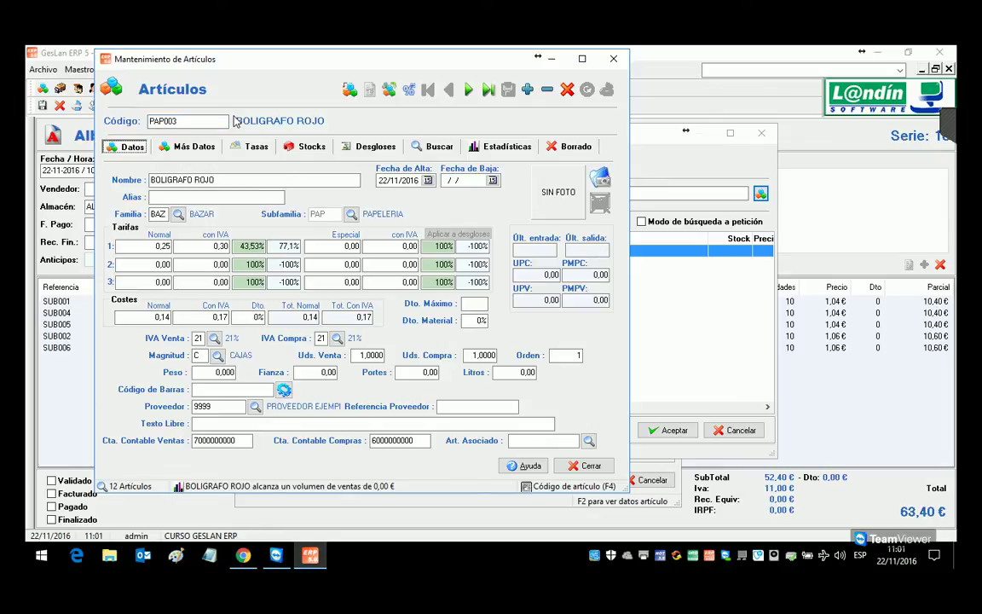
click(364, 358)
text(30)
key(Tab)
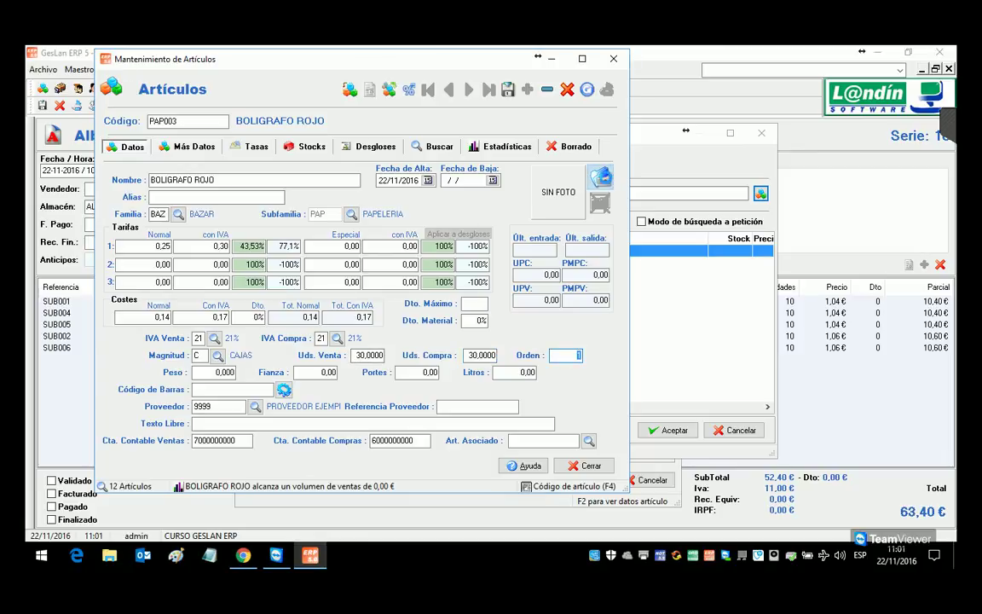
double_click(535, 160)
click(525, 390)
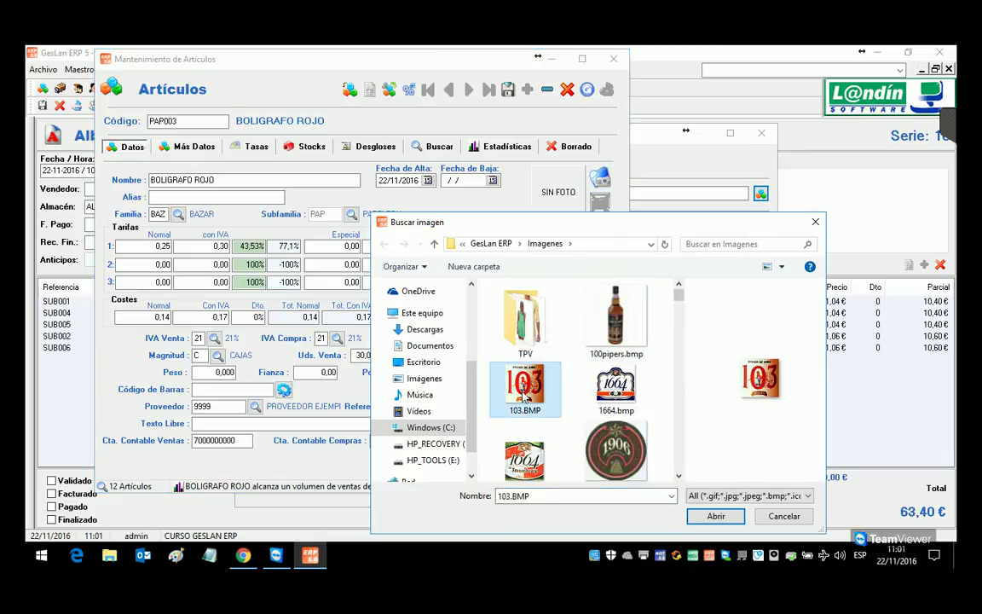
text(boli)
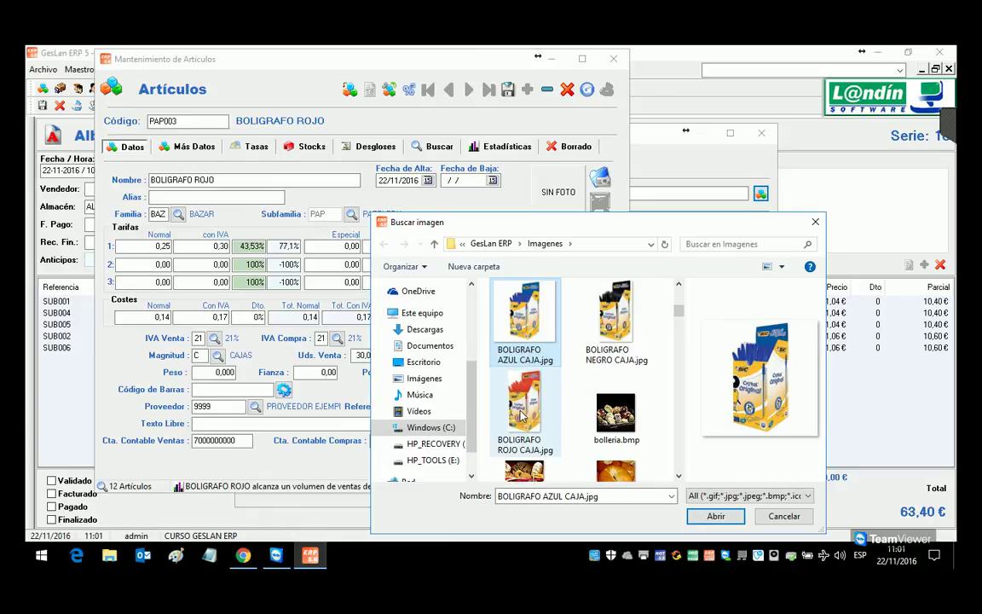
double_click(523, 415)
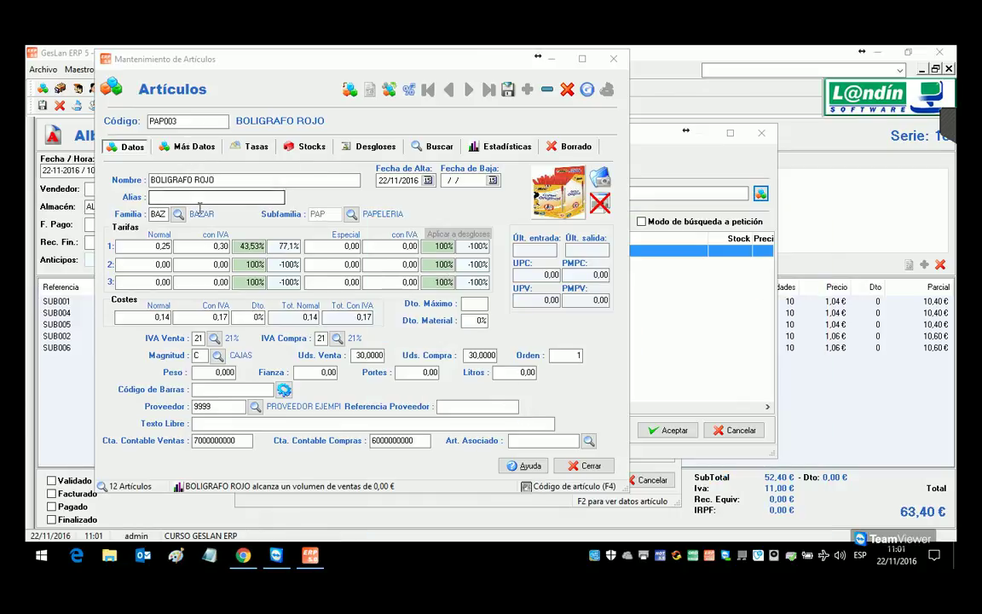
Step: Set the second tariff to 0,17 and touchscreen group 1, then save and close the article
click(225, 267)
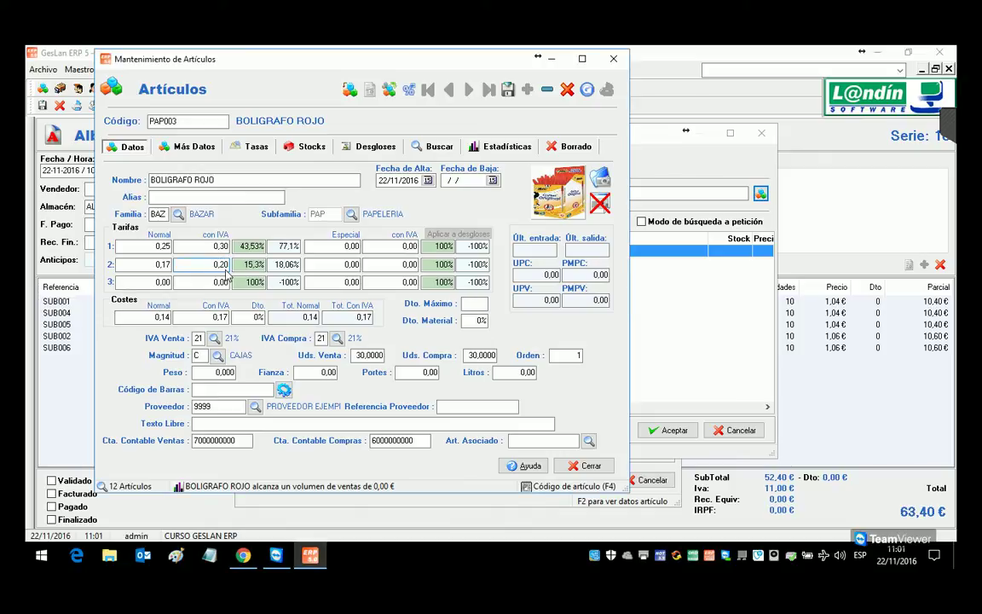
click(173, 147)
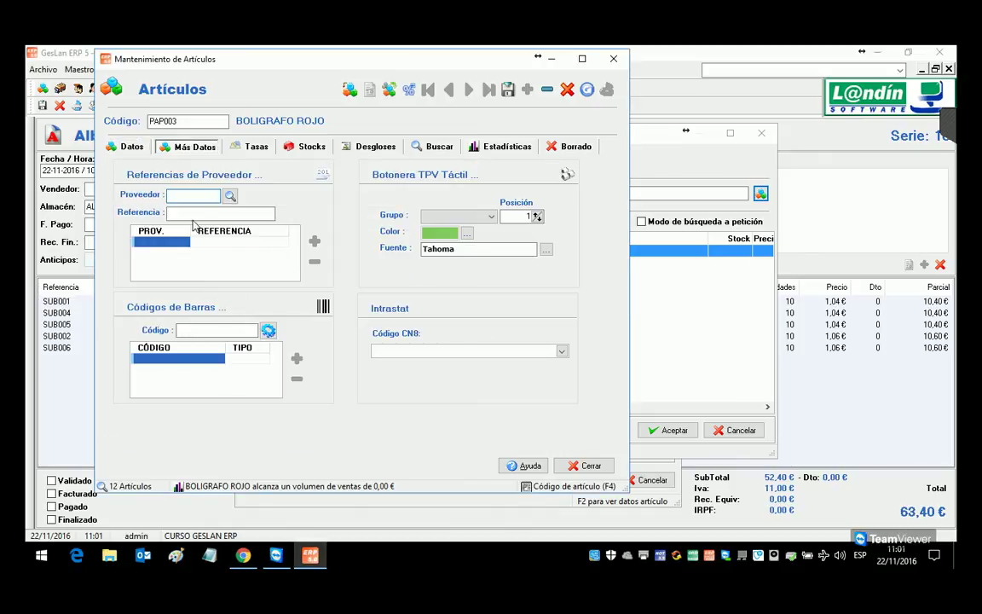
click(458, 216)
click(458, 226)
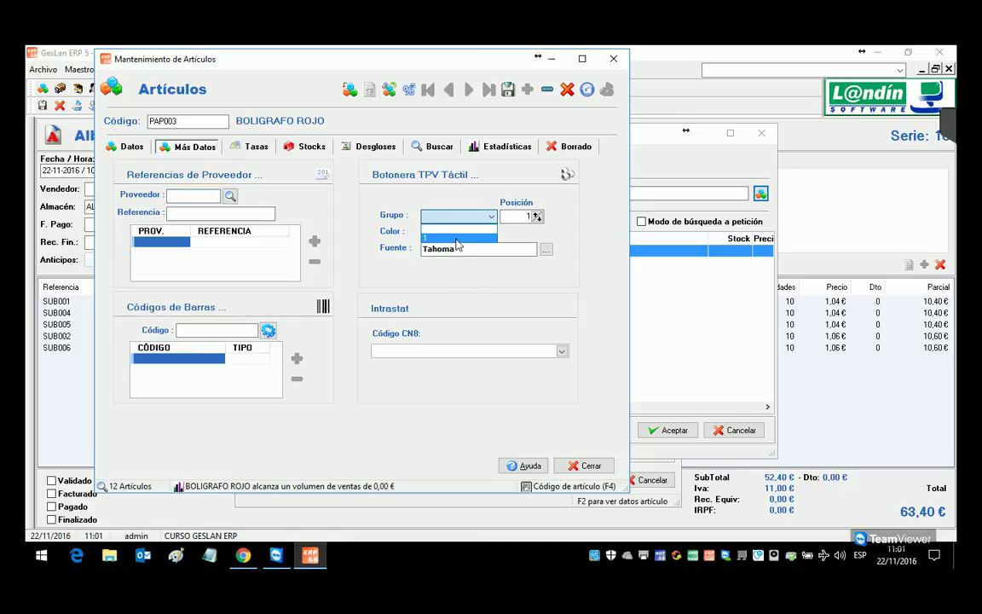
click(125, 145)
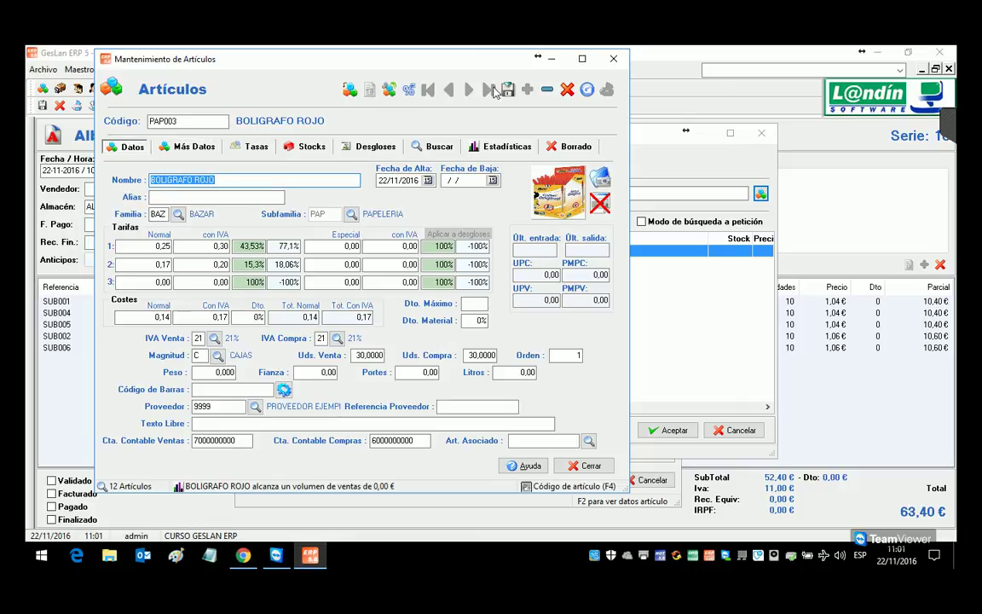
click(505, 90)
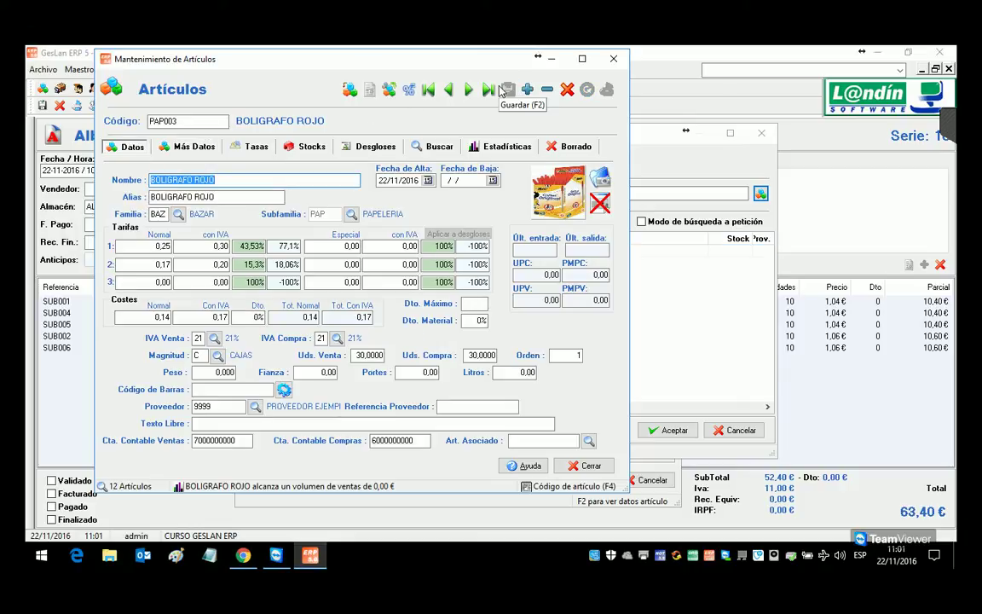
click(613, 58)
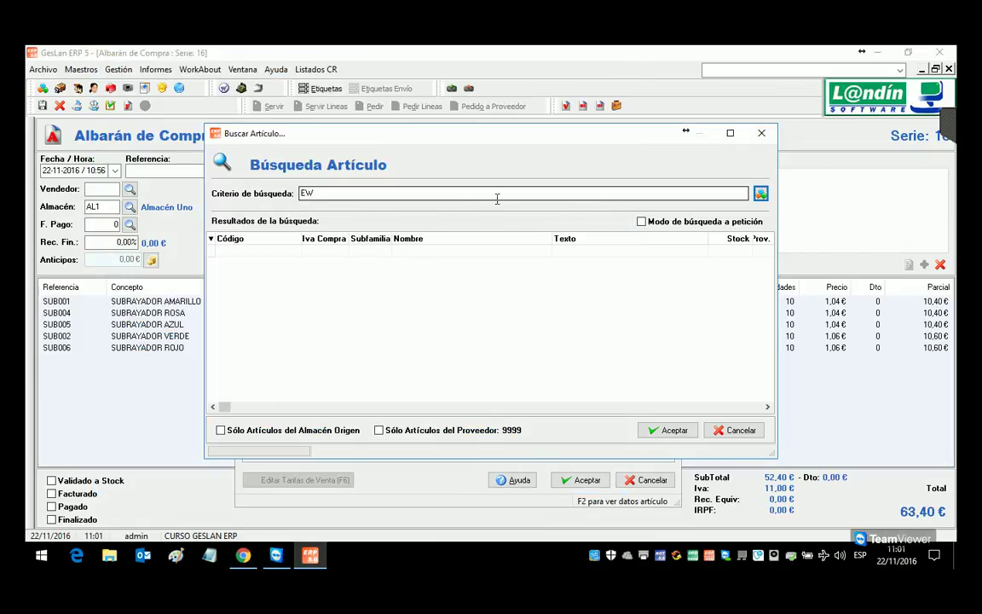
Step: Dismiss the access-violation error, search 'ROJ', pick PAP003, then cancel its line entry
key(Return)
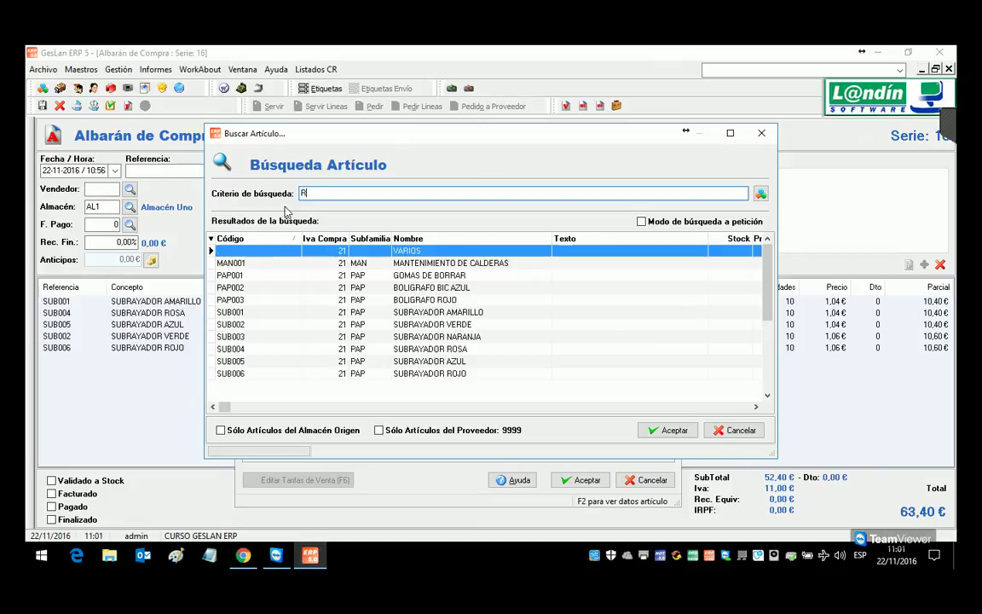
key(Return)
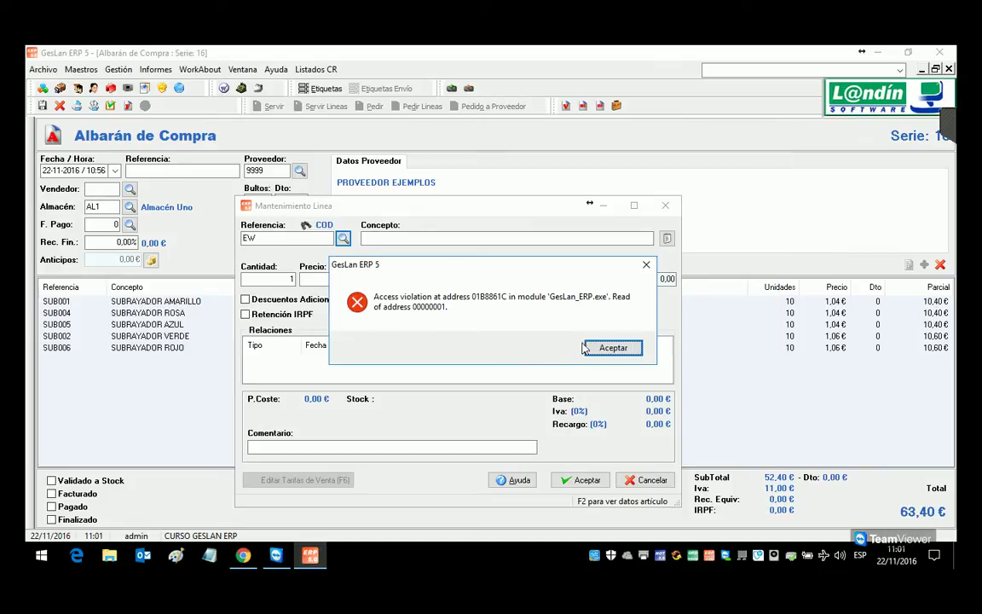
click(613, 347)
click(343, 238)
double_click(300, 195)
key(BackSpace)
text(ROJ)
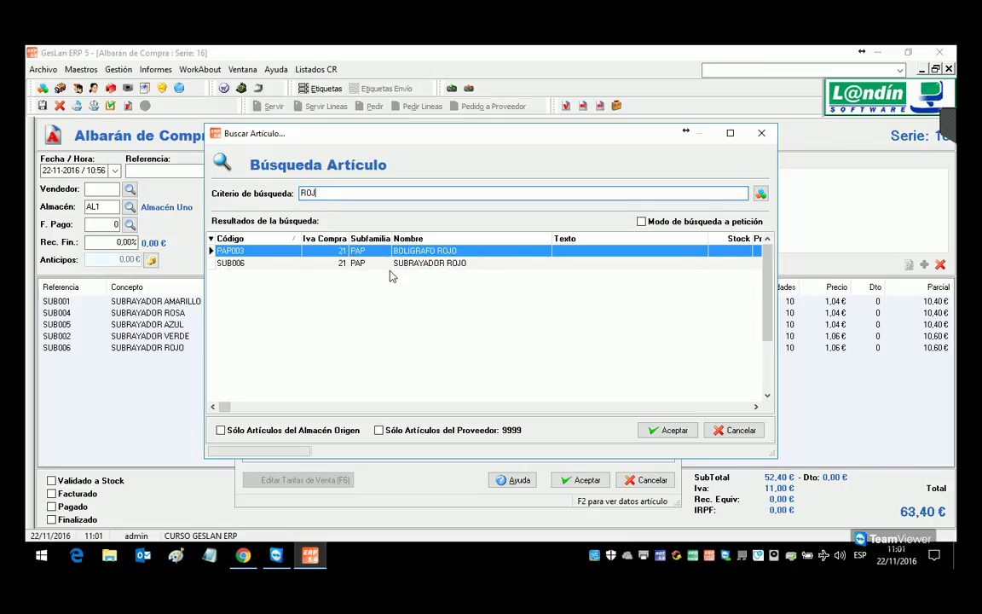
double_click(394, 251)
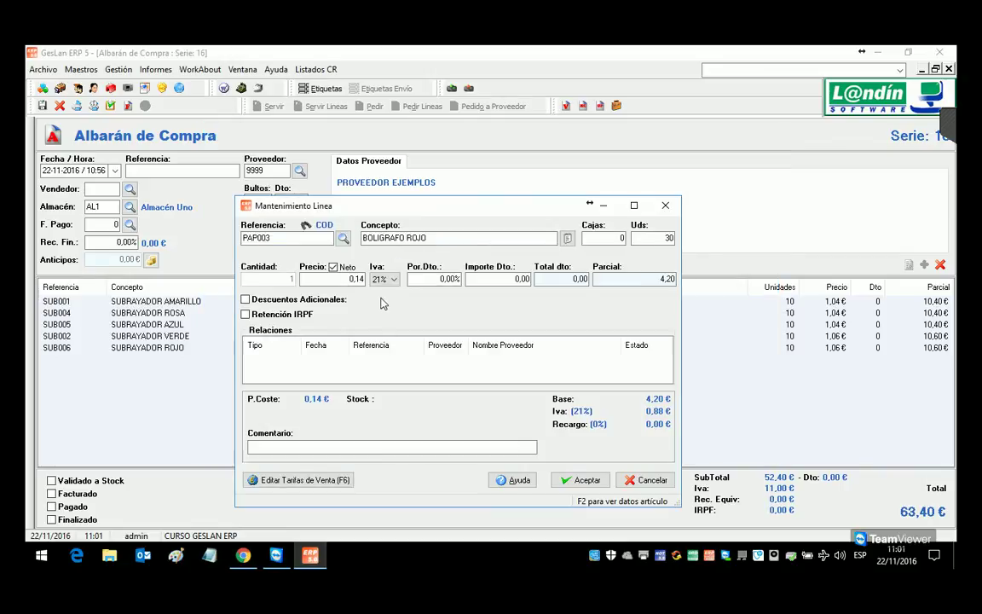
click(614, 242)
key(Escape)
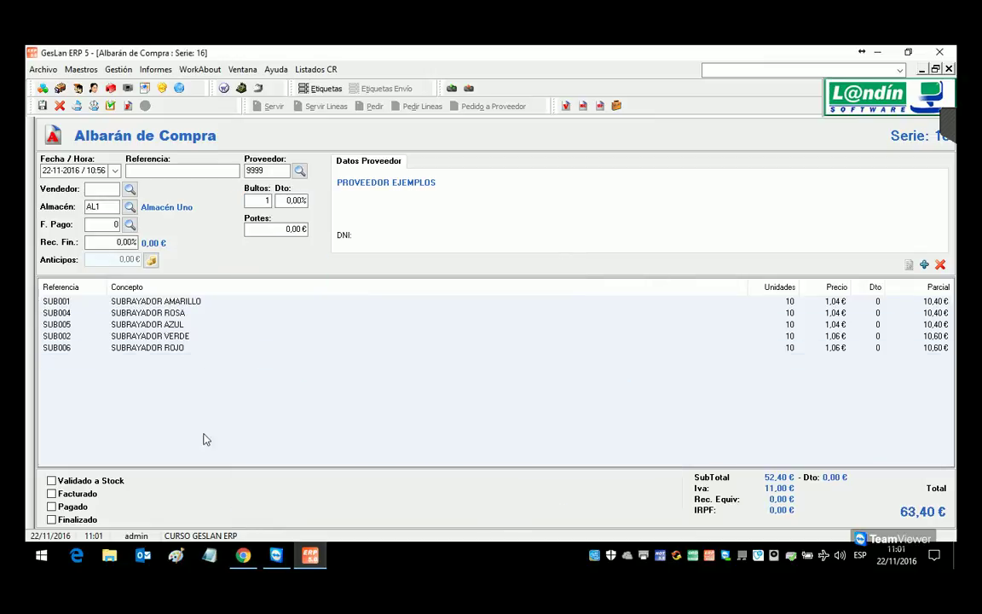
Step: Add a line of 2 boxes of PAP003 BOLIGRAFO ROJO and validate the note to stock
click(935, 68)
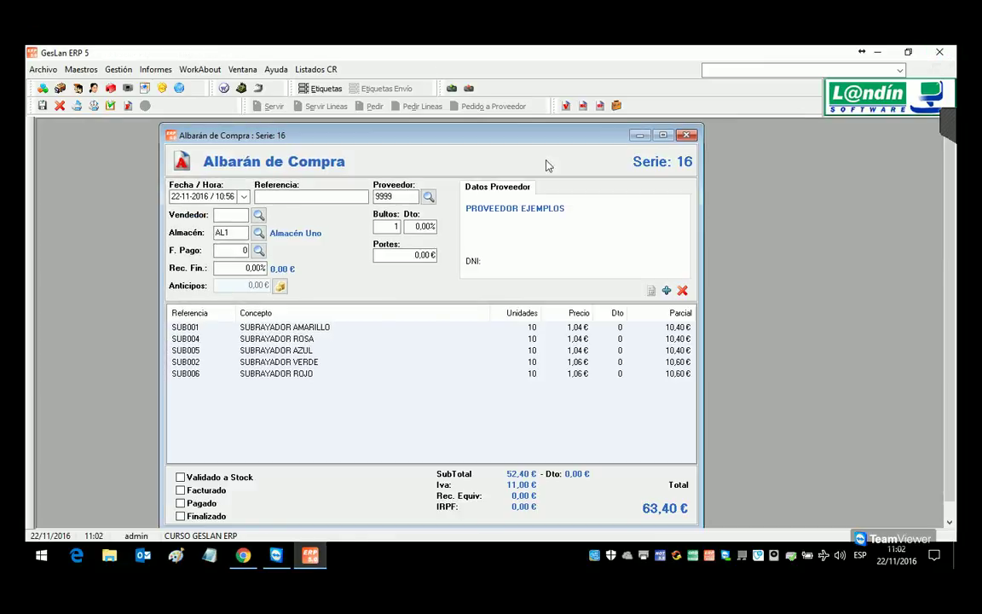
drag(473, 146, 437, 126)
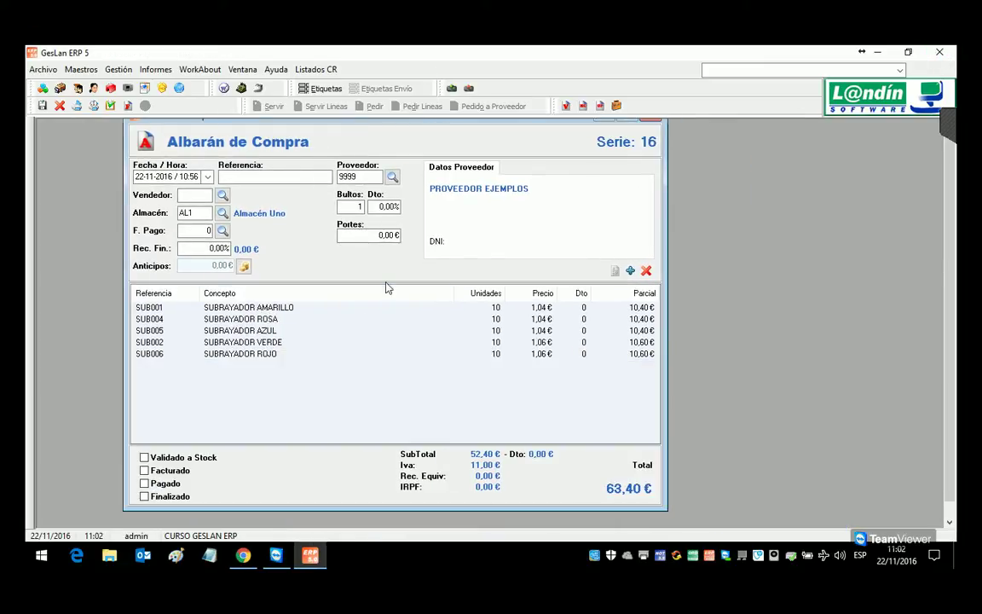
click(629, 270)
text(PAP)
key(Return)
key(Return)
text(2)
key(Return)
key(Return)
key(Return)
click(110, 105)
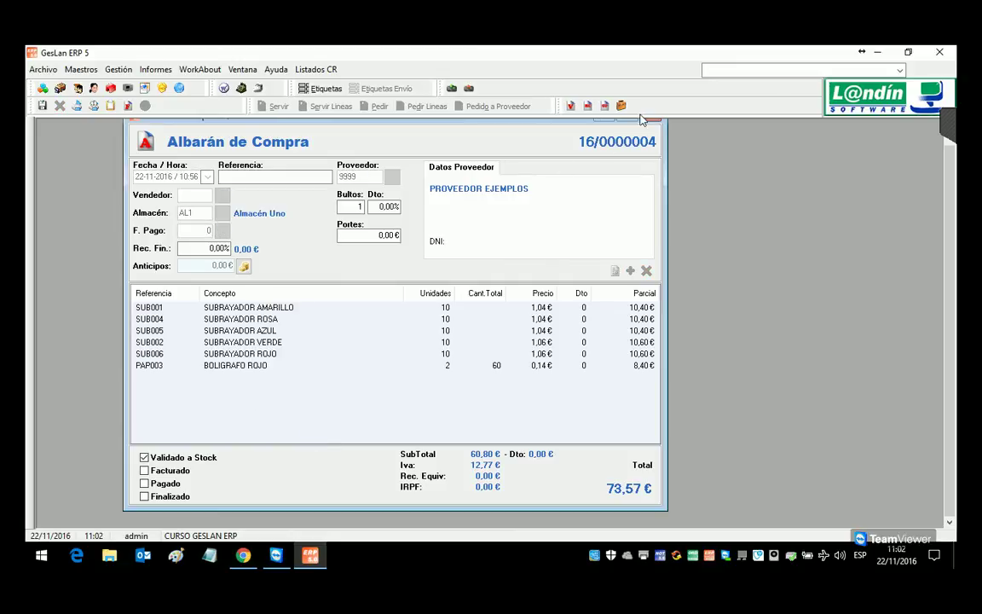
Step: Close the validated note, begin a new purchase delivery note via Gestión > Compras, and open a line
click(586, 107)
click(119, 69)
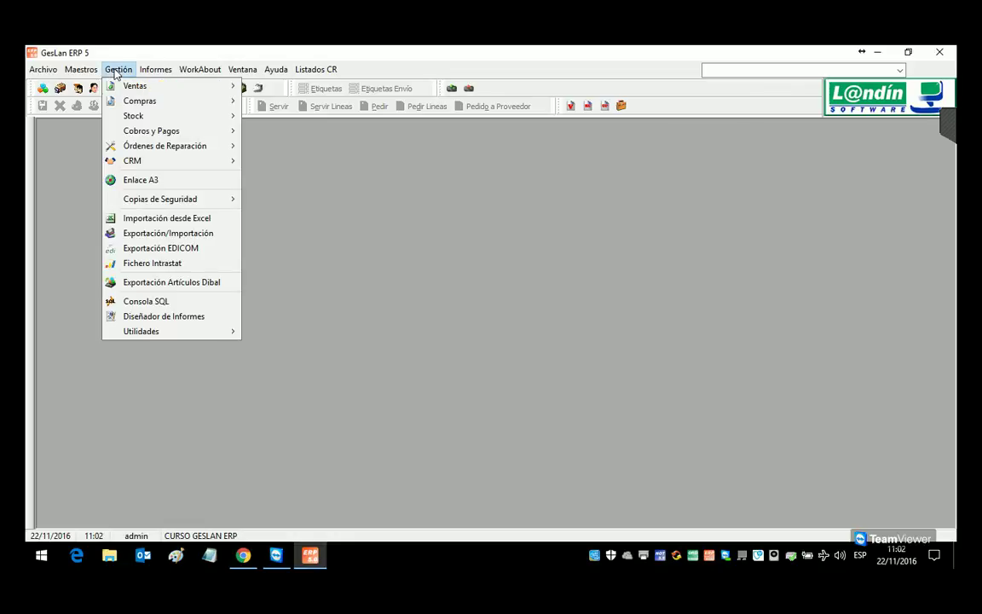
mouse_move(115, 100)
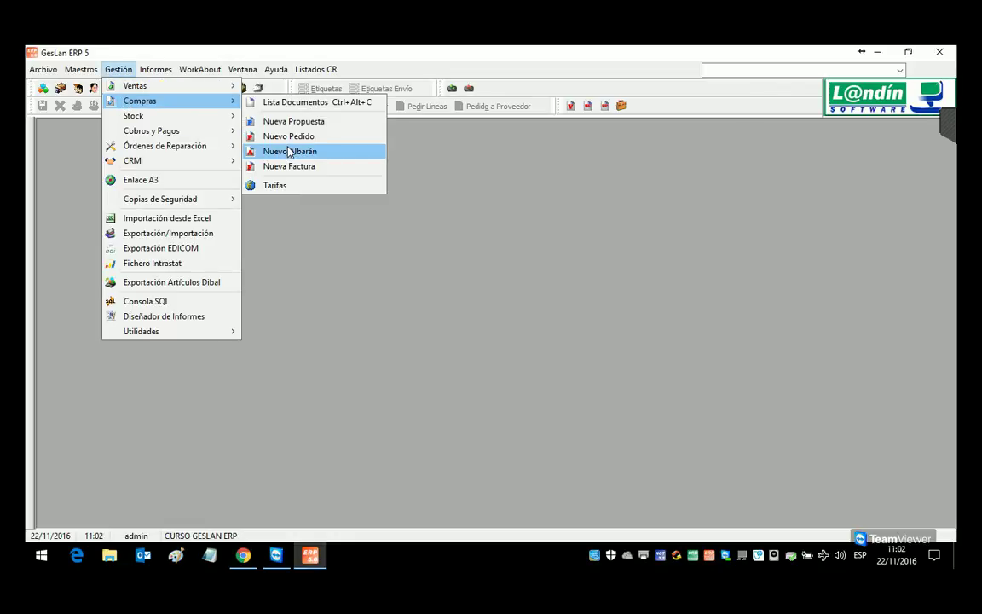
click(290, 151)
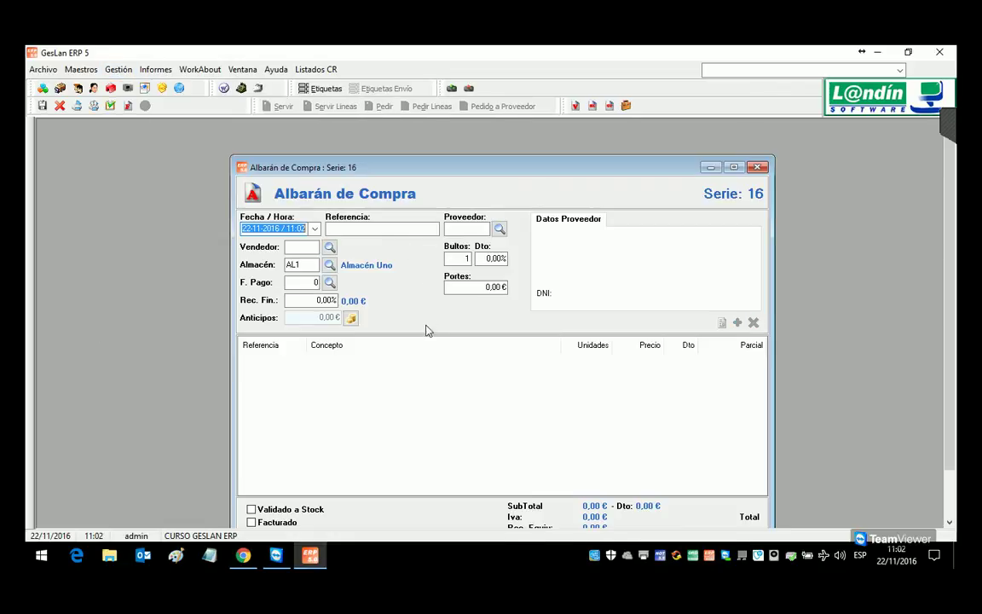
drag(346, 169, 333, 145)
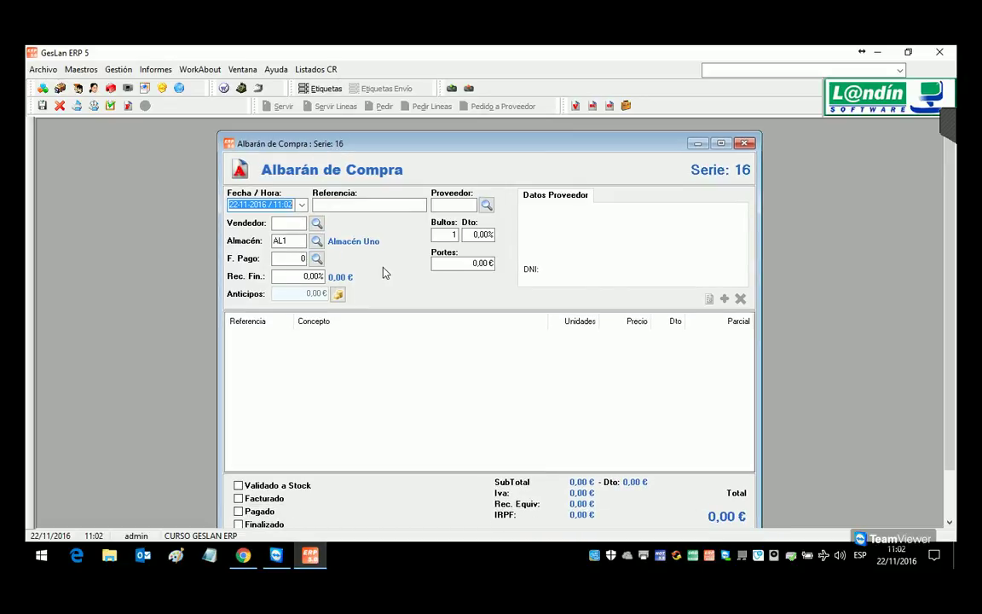
click(545, 366)
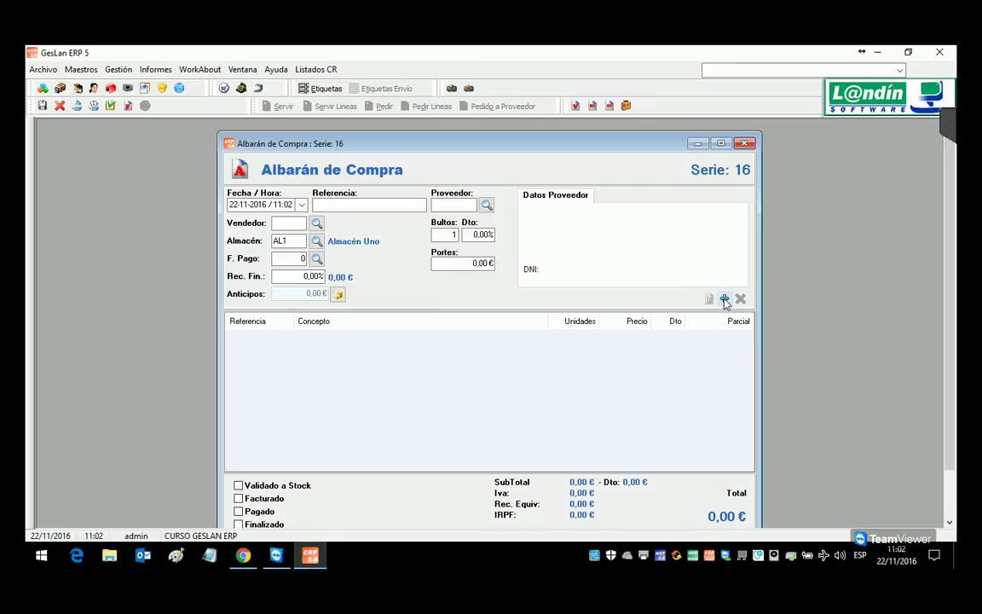
click(486, 205)
key(Return)
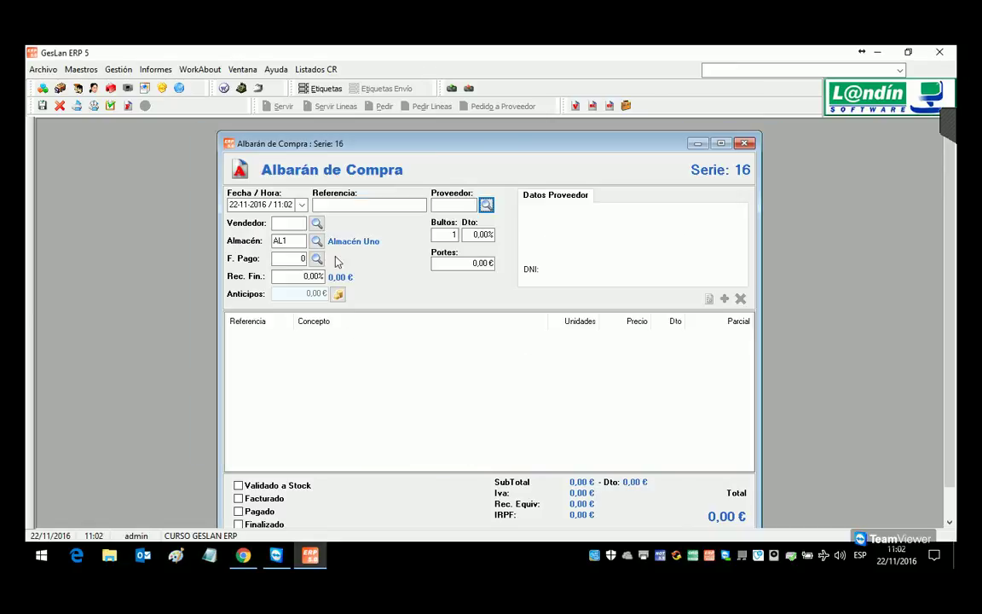
click(725, 300)
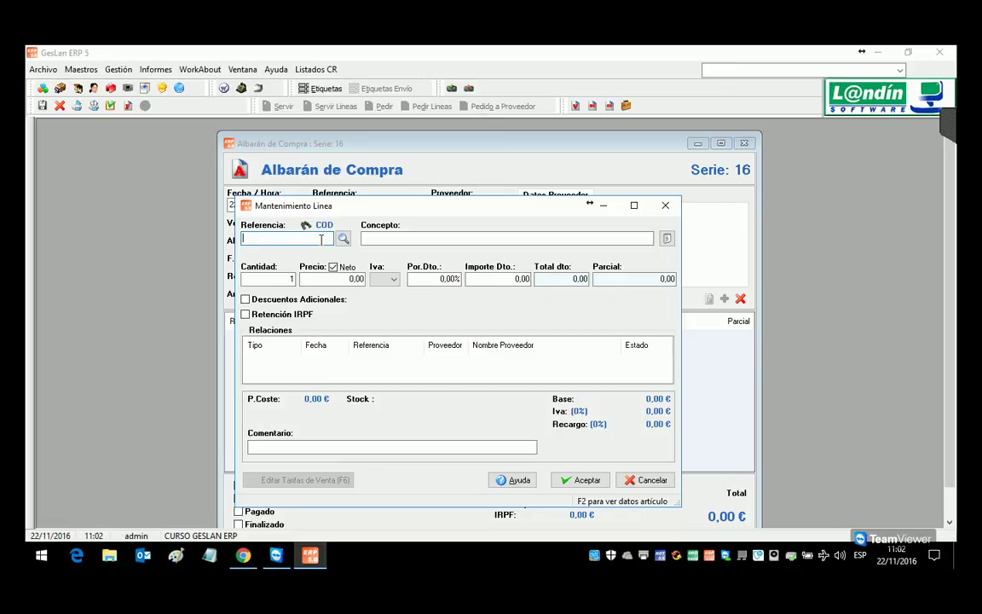
Step: Quick-create article MES001 PARCHIS in family BAZ/JUEGOS with cost 6,20 and sale price 9,90
text(F)
text(ES001)
key(Return)
key(Return)
text(PARCHIS)
key(Tab)
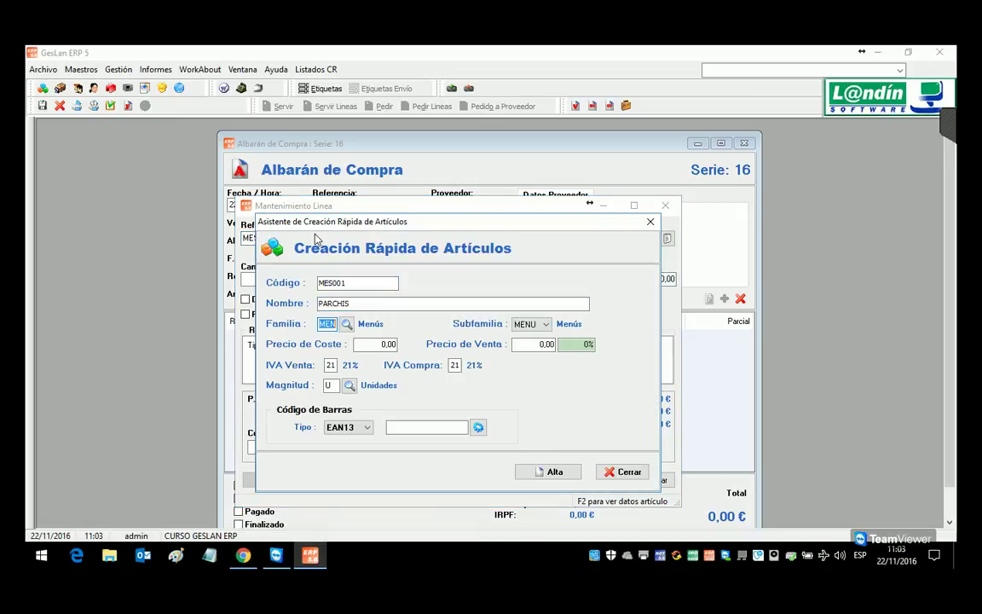
text(BAZ)
key(Tab)
key(Tab)
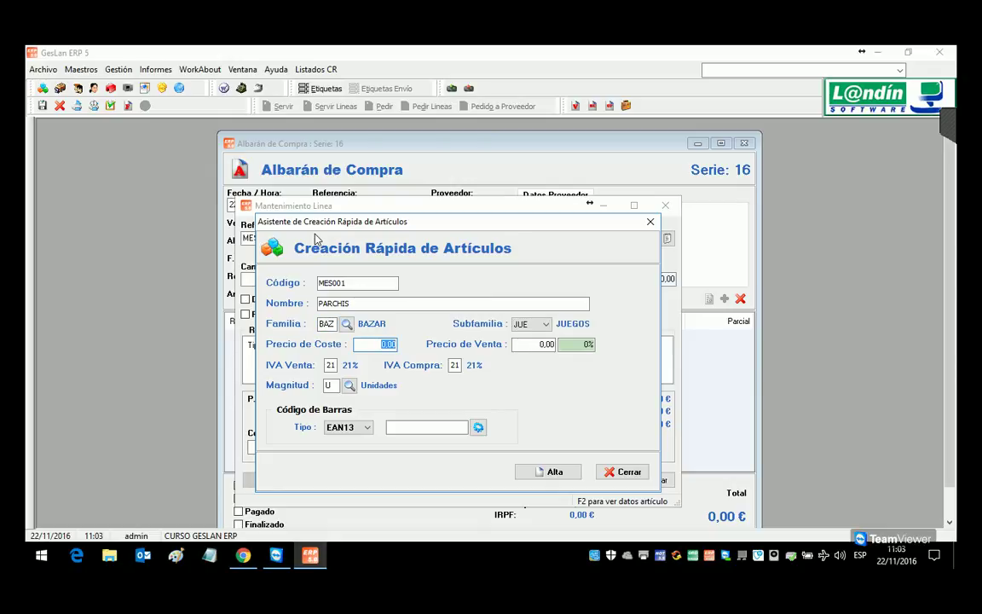
text(6,20)
key(Tab)
text(9,90)
click(458, 427)
click(550, 471)
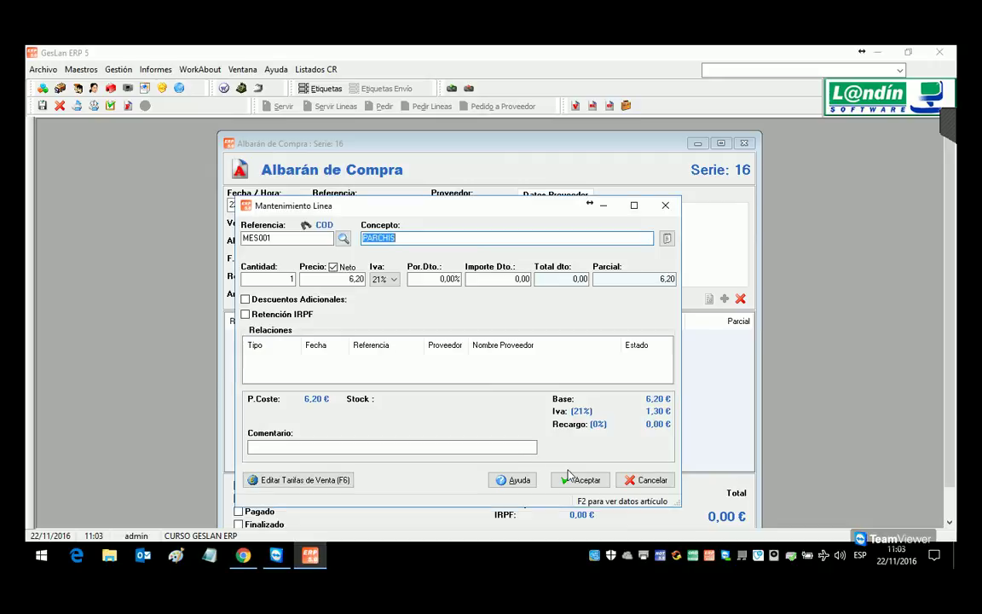
Step: Add a line of 30 PARCHIS units, validate the delivery note to stock and close it
click(264, 282)
text(30)
key(Tab)
click(575, 478)
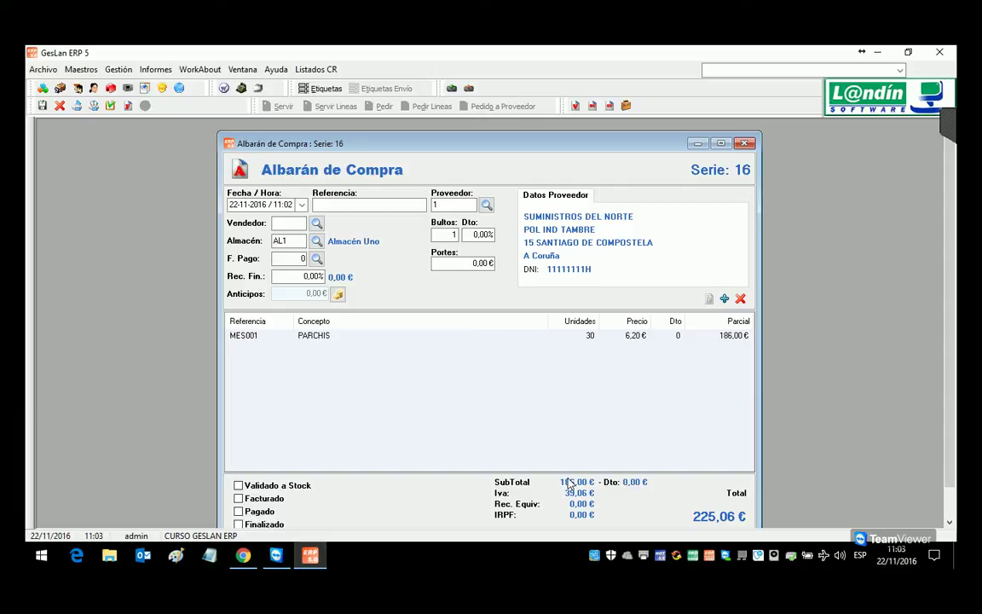
click(110, 105)
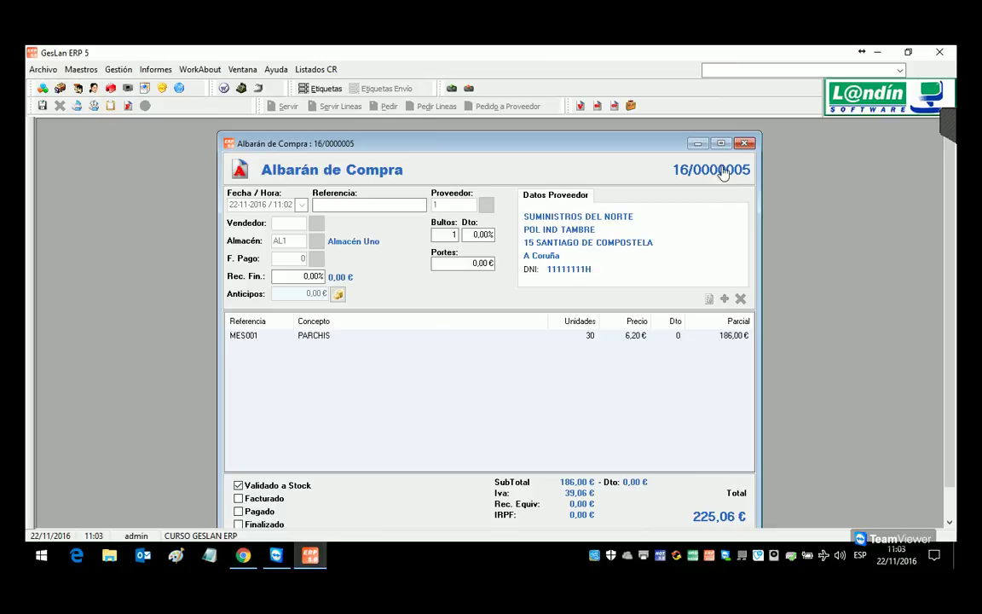
key(Escape)
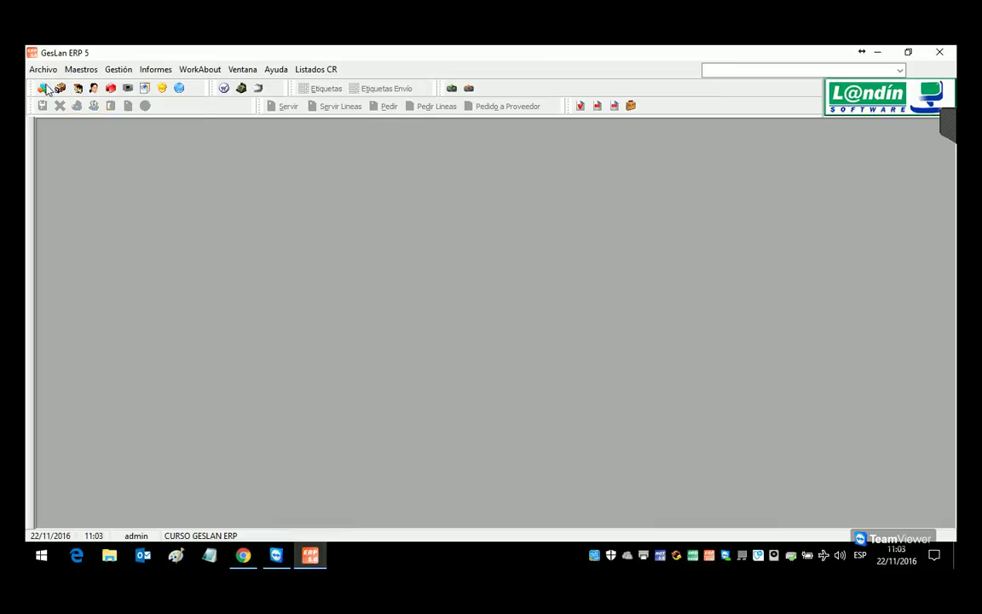
Step: Load article MES001 in article maintenance and review its warehouse stock and general data
click(44, 88)
text(MES0)
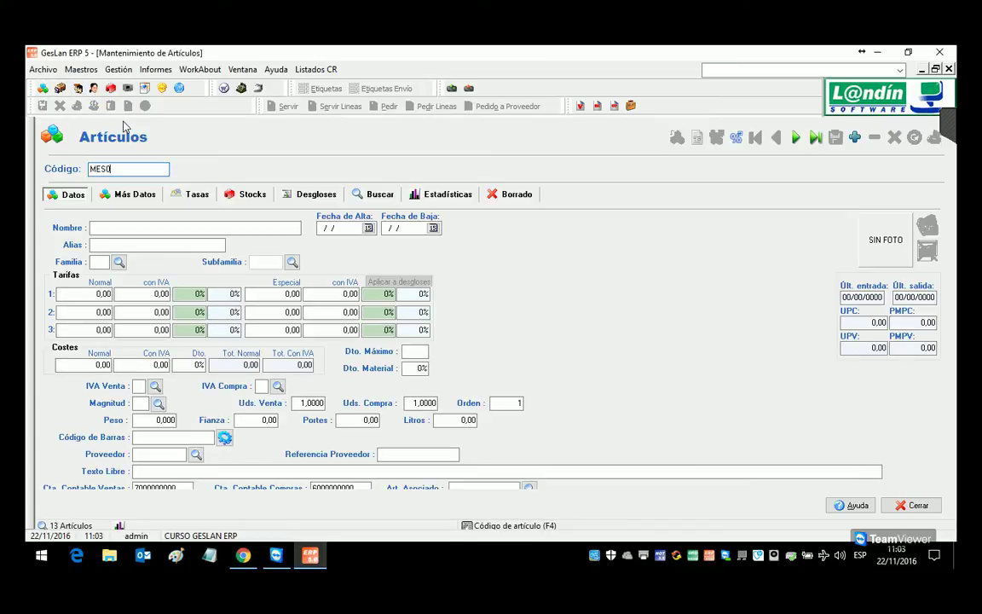
text(01)
key(Return)
click(263, 195)
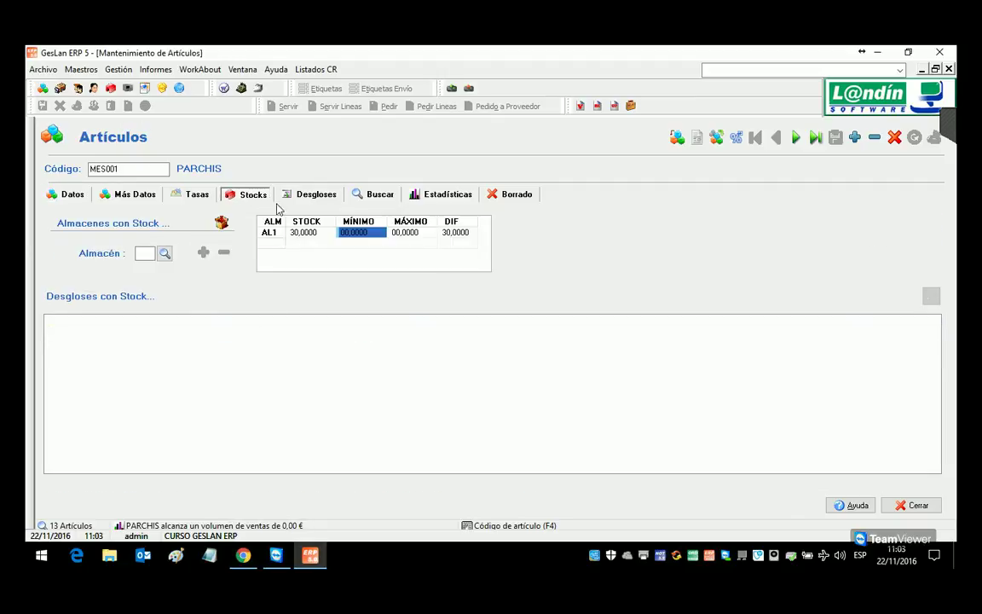
click(75, 196)
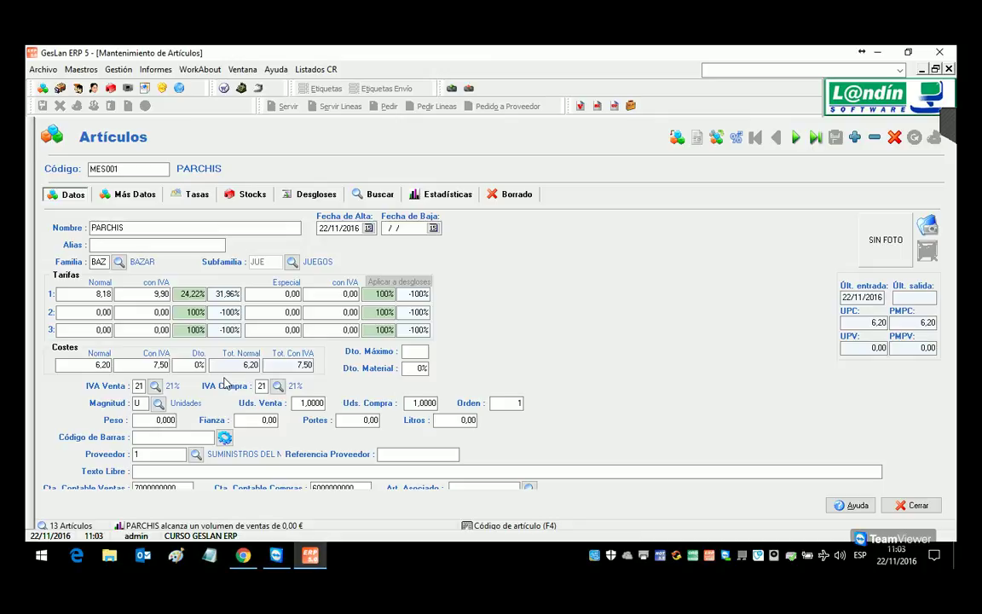
Step: Show the full article list, then bring up the Gestión sales menu
mouse_move(243, 558)
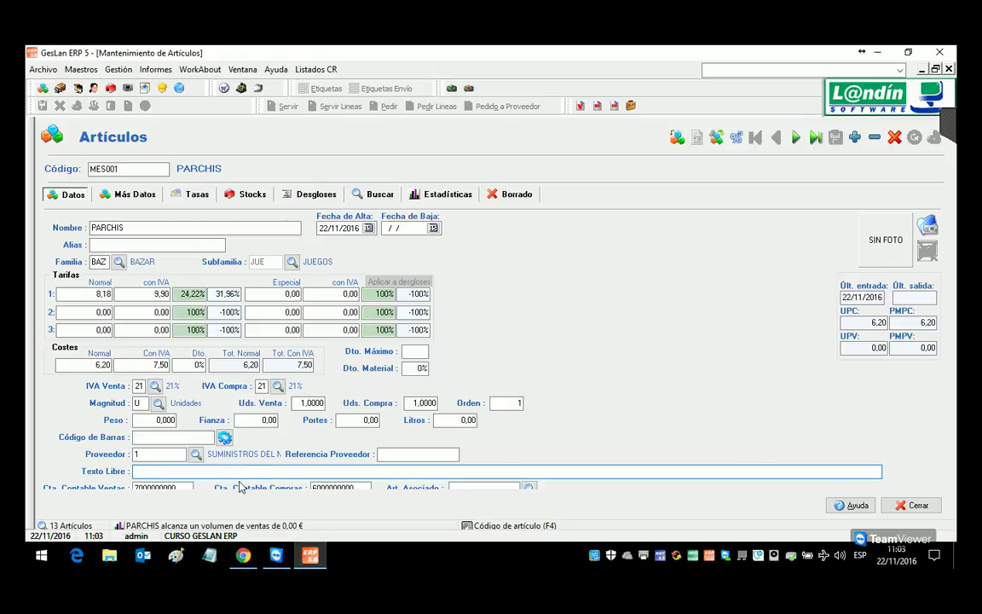
click(375, 195)
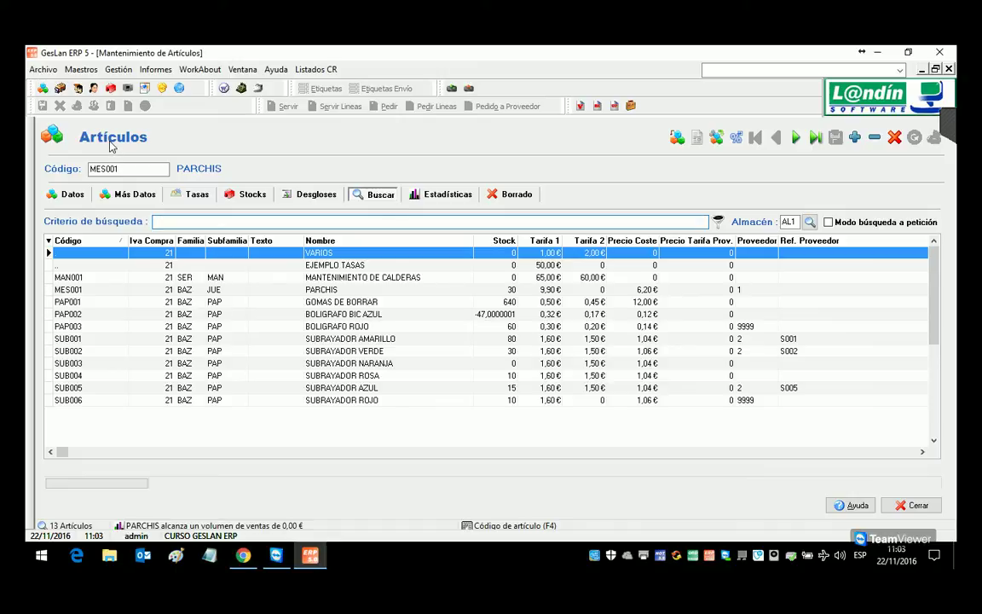
click(119, 69)
mouse_move(124, 89)
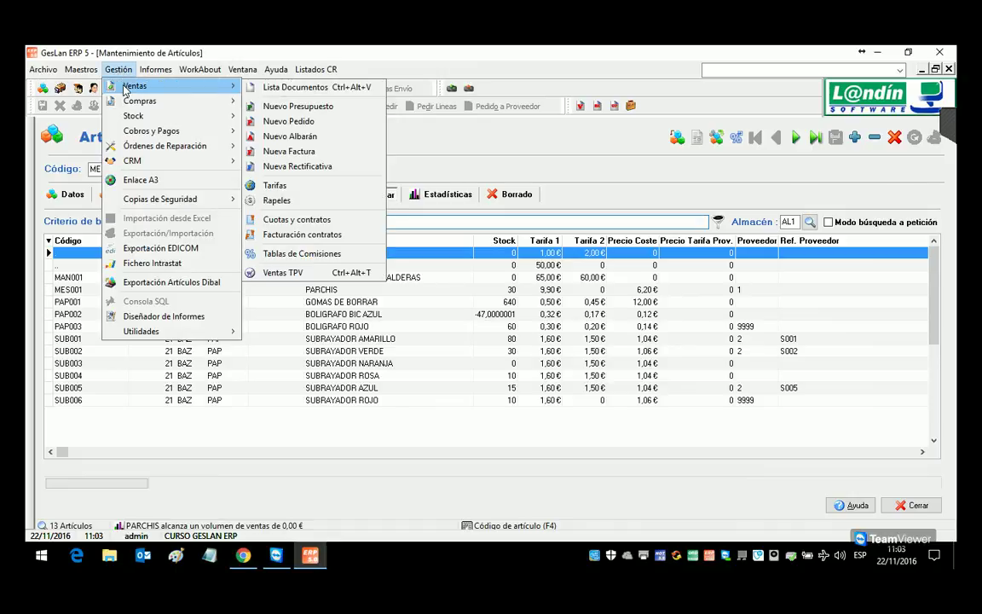
click(340, 139)
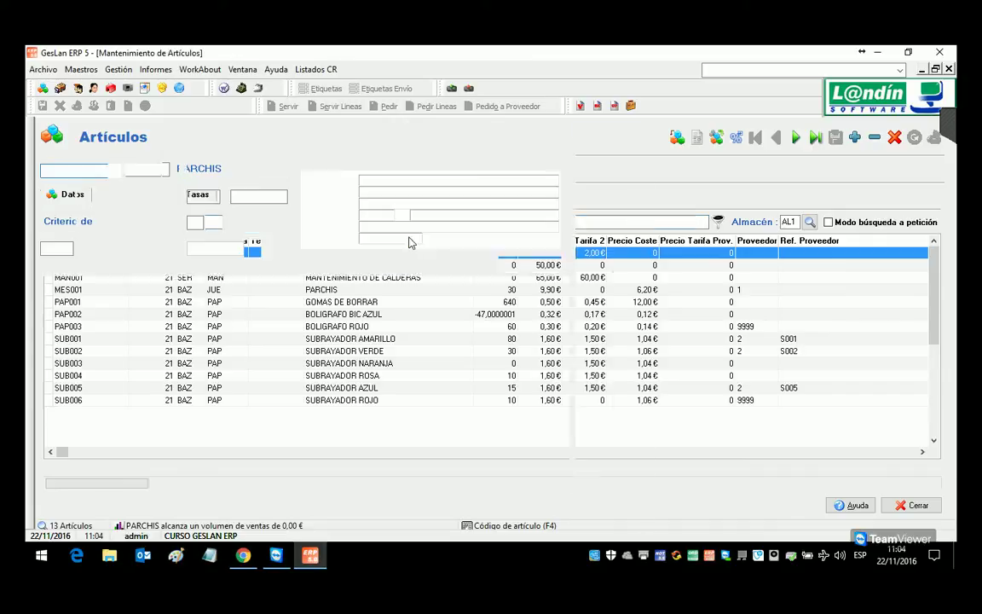
click(903, 266)
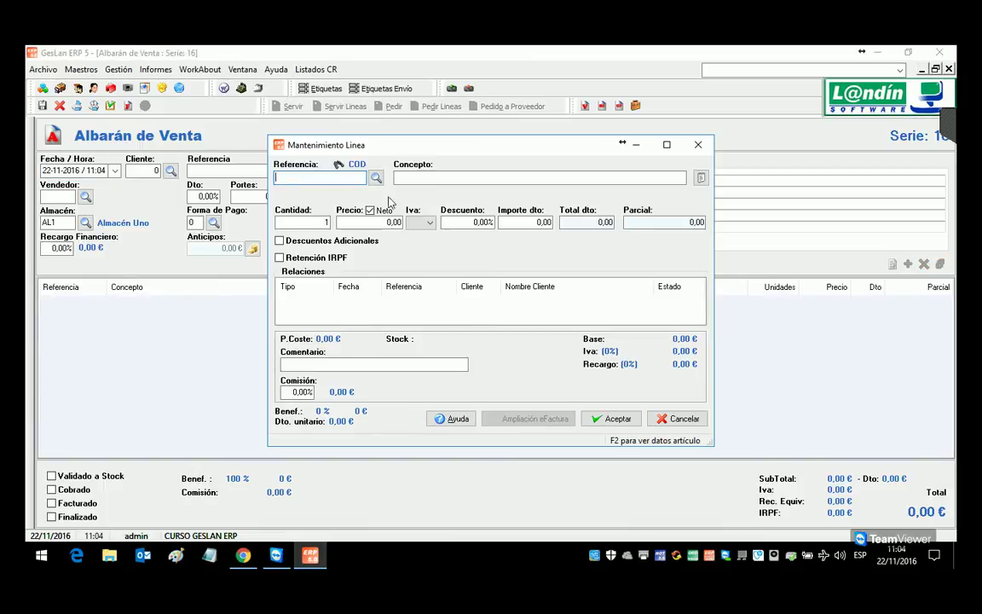
click(352, 164)
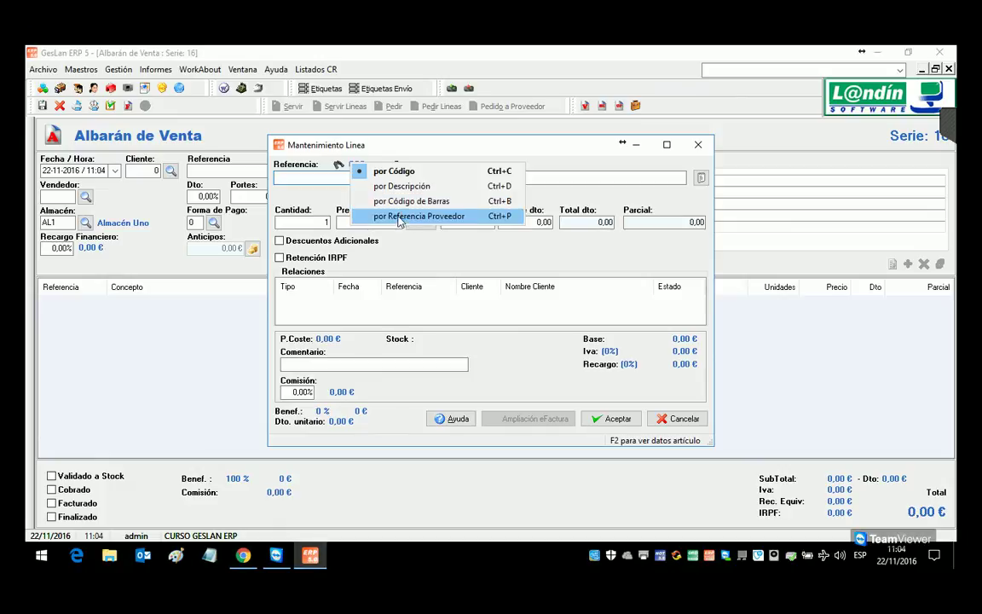
click(342, 179)
click(376, 178)
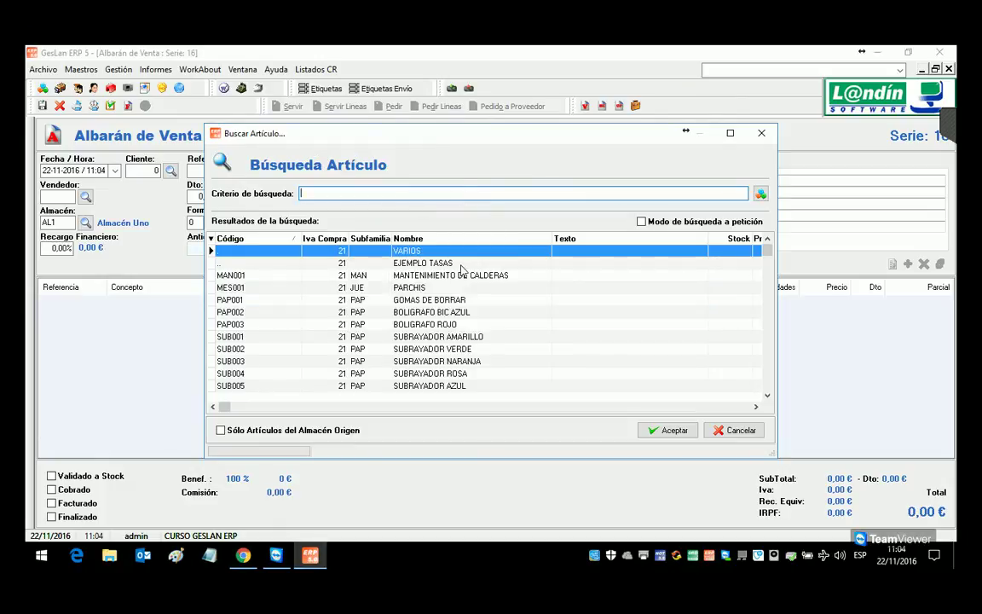
click(737, 430)
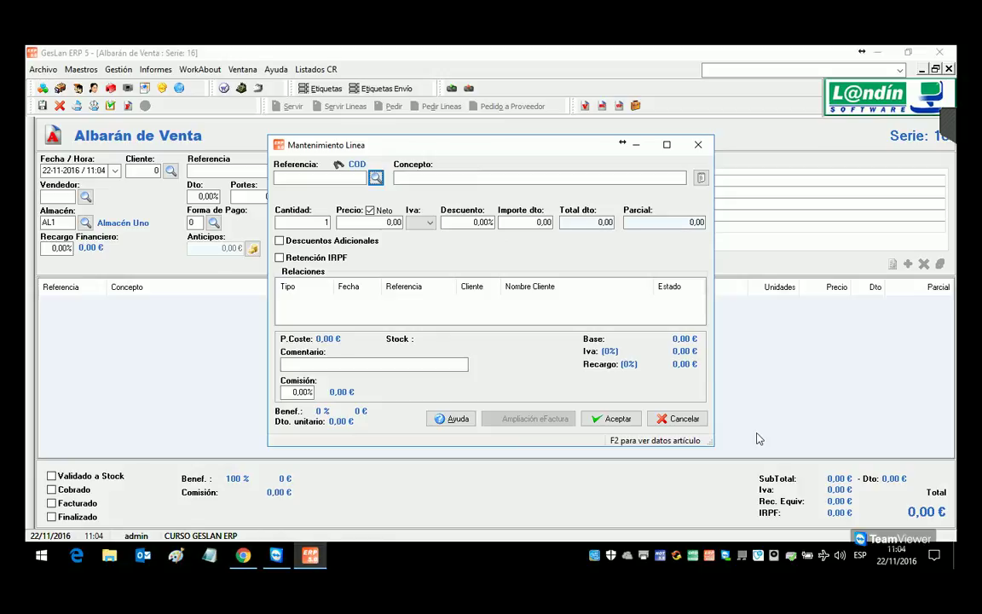
click(701, 423)
key(Escape)
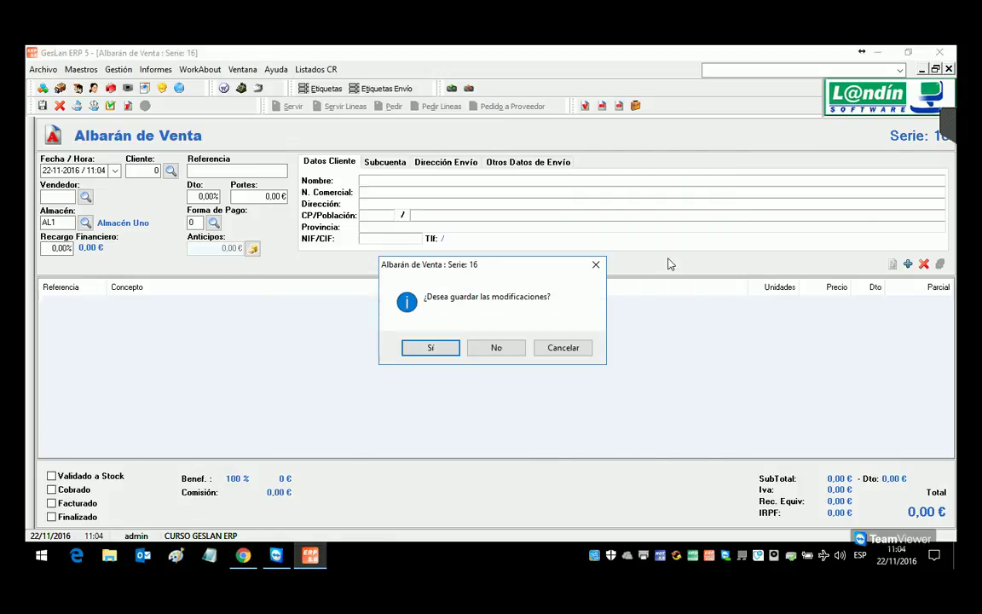
click(497, 348)
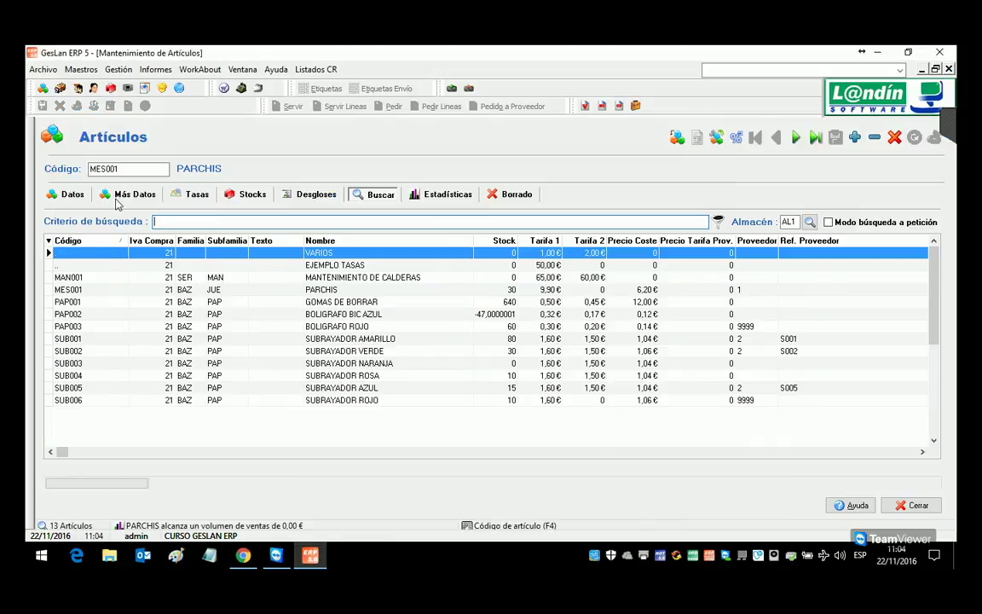
Step: Enter free text MB on the PARCHIS article and save it
click(71, 195)
click(179, 473)
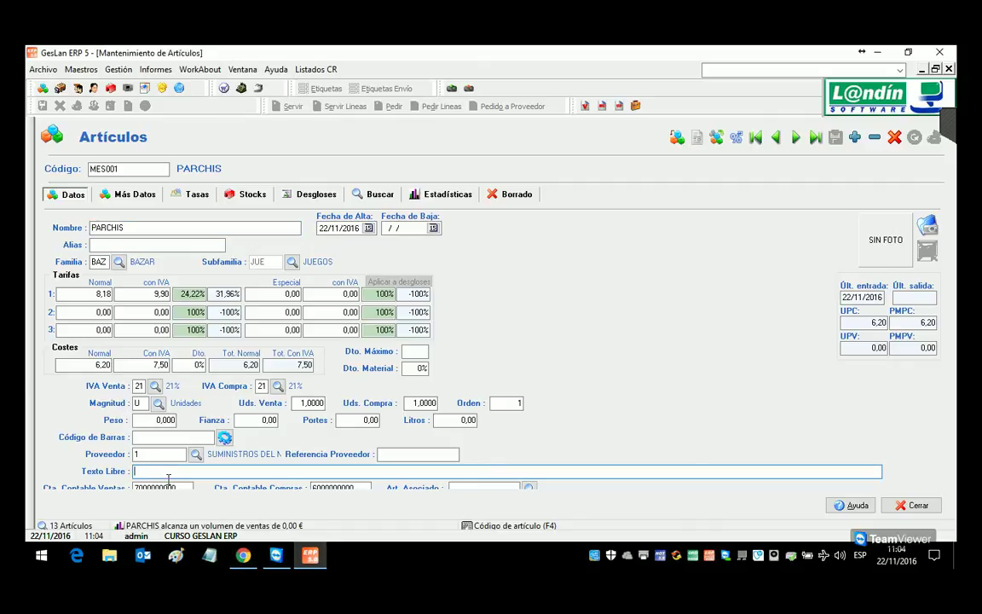
text(MB)
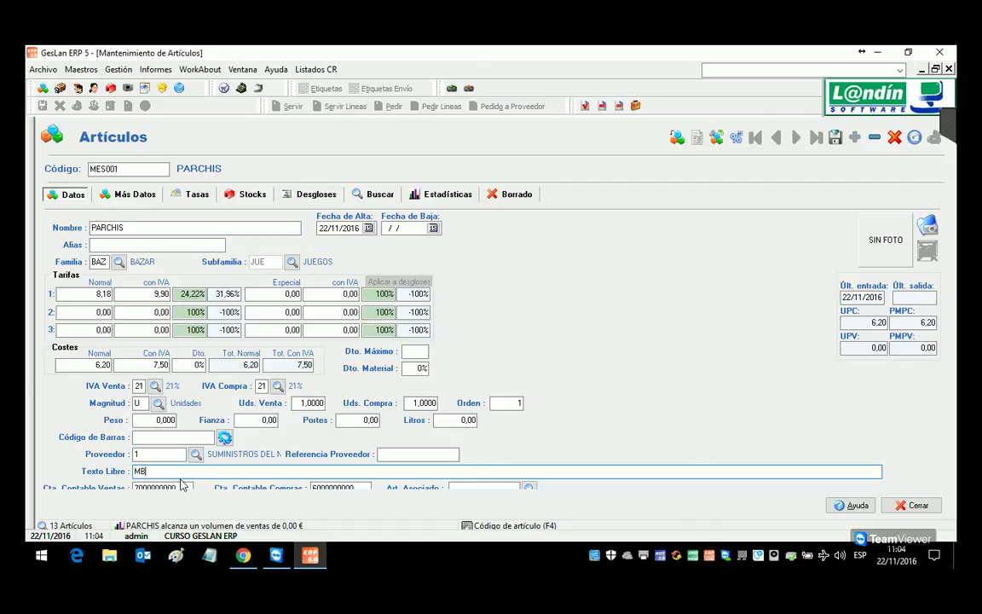
click(837, 140)
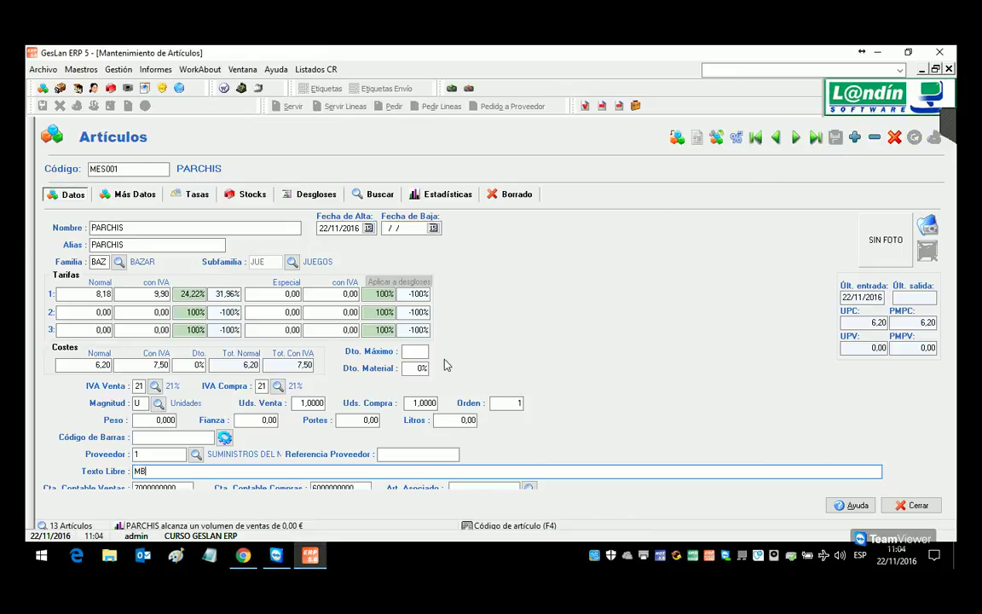
Step: Duplicate PARCHIS as new article MES002 named OCA, then duplicate OCA again
click(717, 139)
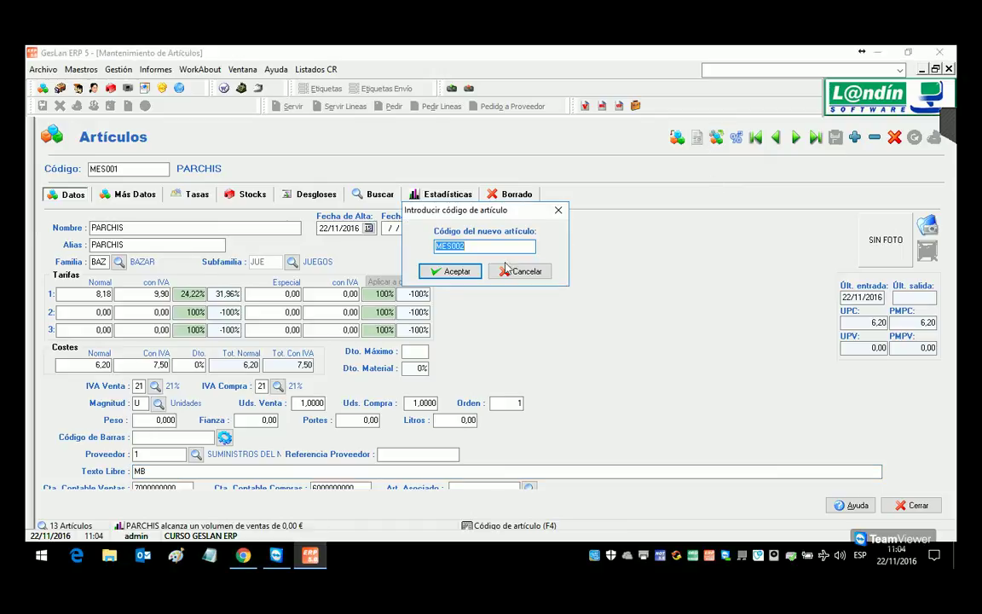
key(Return)
drag(121, 169, 113, 169)
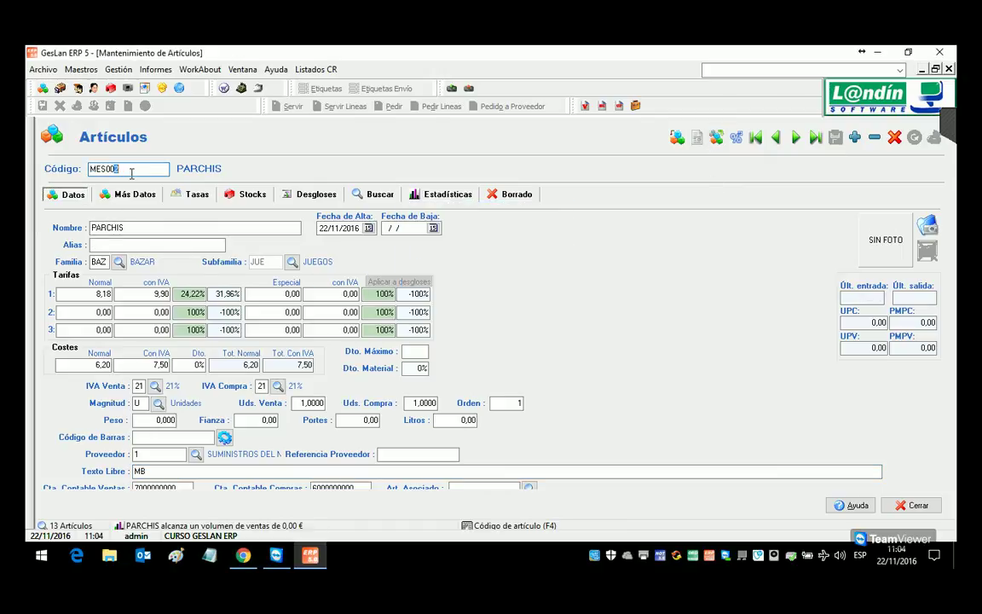
key(Tab)
text(0)
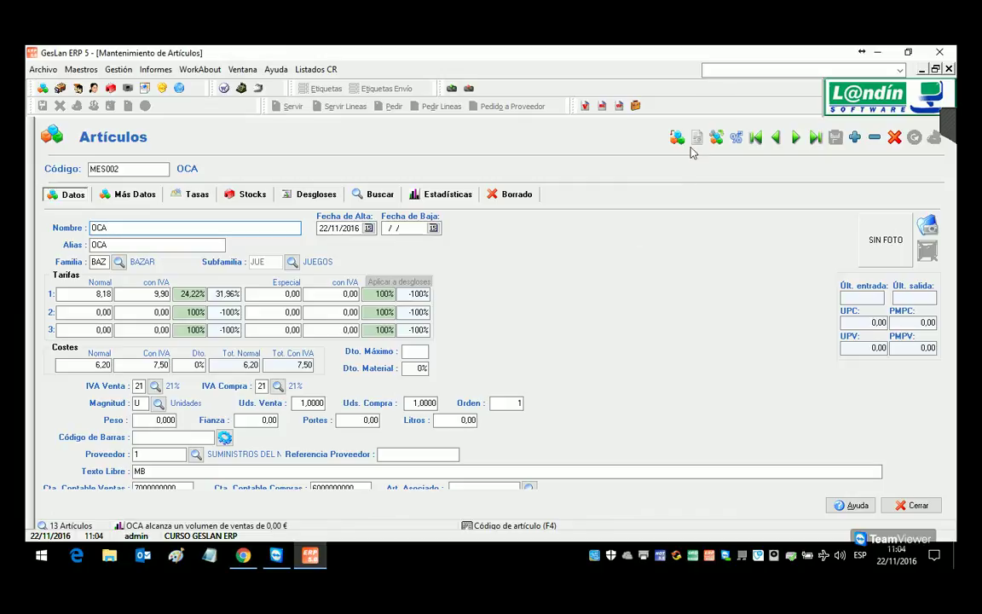
click(718, 141)
Step: Accept code MES003 and name it AJEDREZ with VAT-inclusive price 16,00 and cost 12,00
click(436, 271)
click(120, 228)
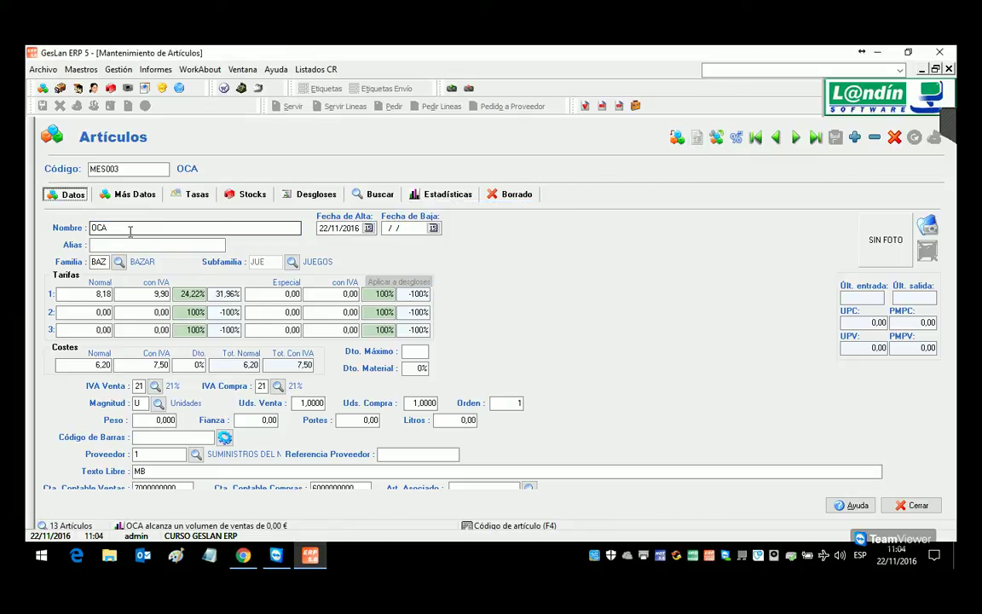
drag(120, 230, 90, 236)
text(AJED)
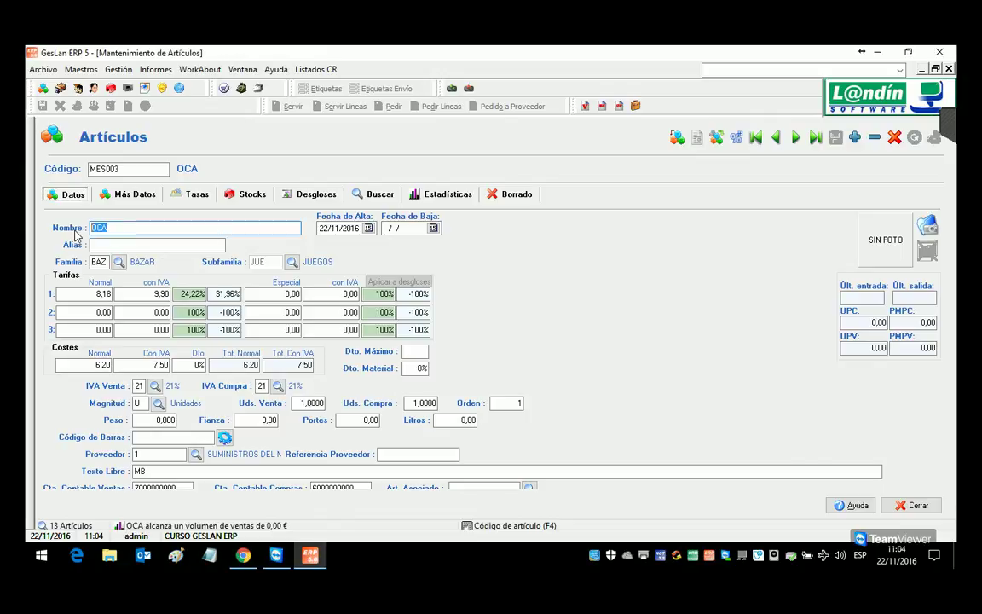
text(REZ)
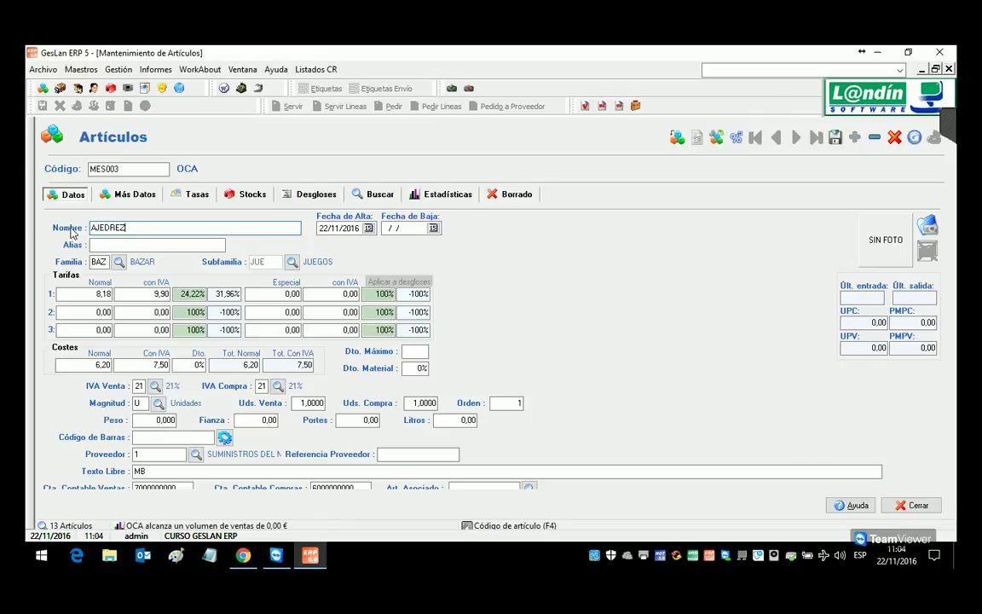
click(150, 296)
text(16)
key(Return)
key(Return)
key(Return)
key(Return)
key(Return)
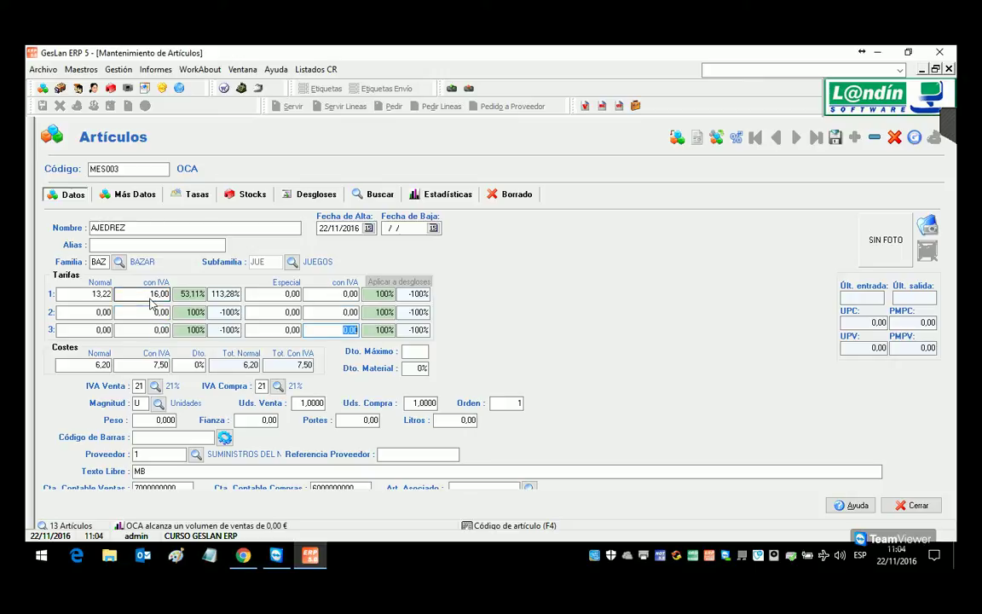
text(12)
key(Return)
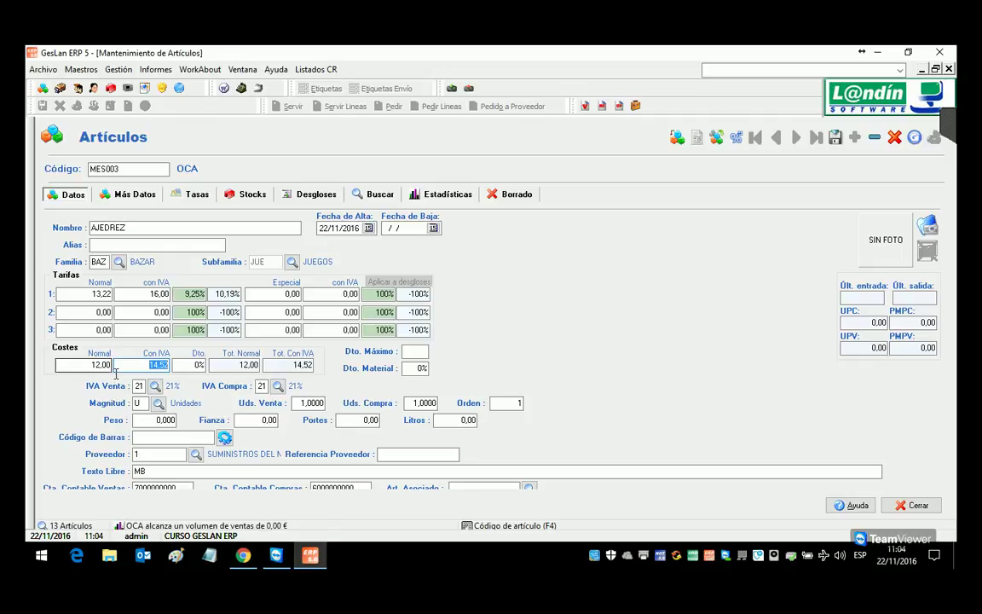
Step: Change the free text to CEFA and save the AJEDREZ article
click(133, 472)
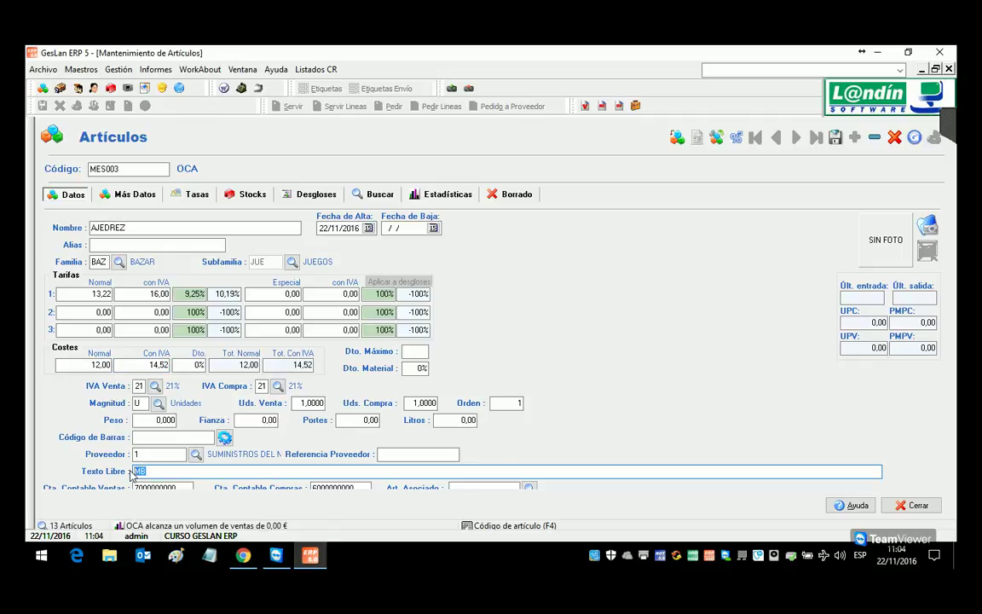
text(CEFA)
click(756, 136)
Step: Copy the article as MES004 named DAMAS and save it
click(676, 137)
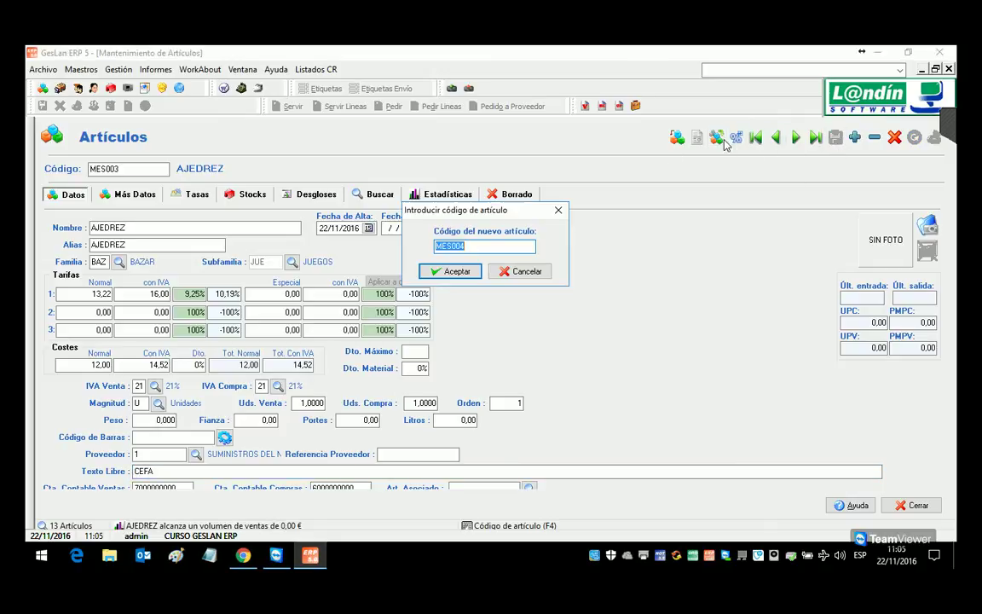
click(456, 271)
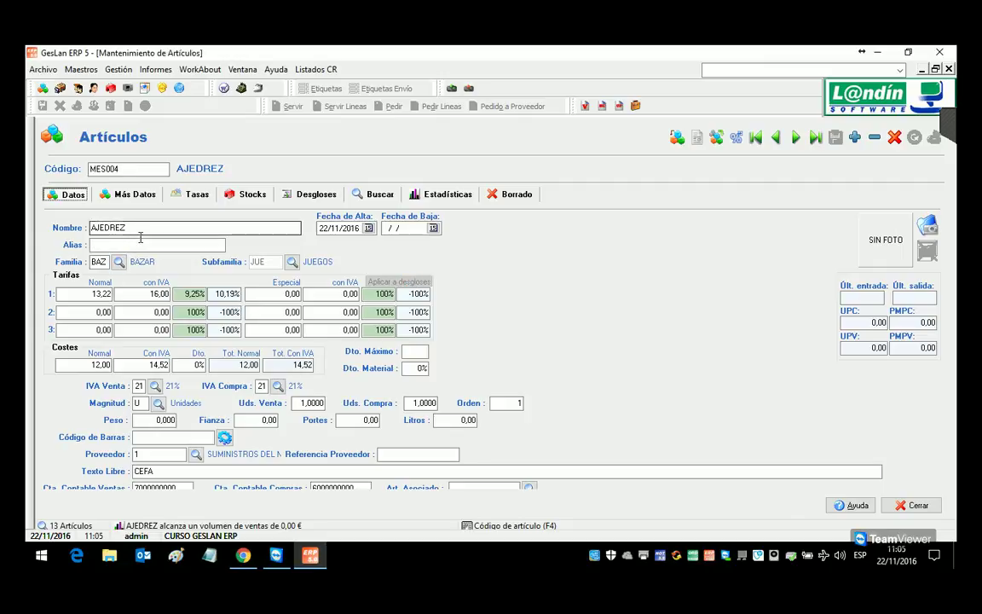
text(DAMAS)
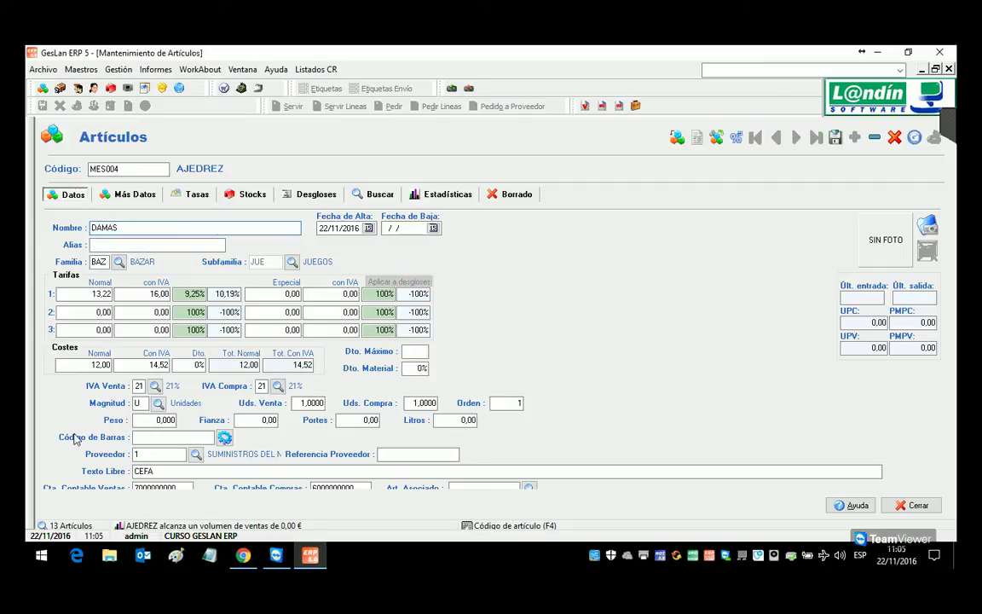
click(835, 139)
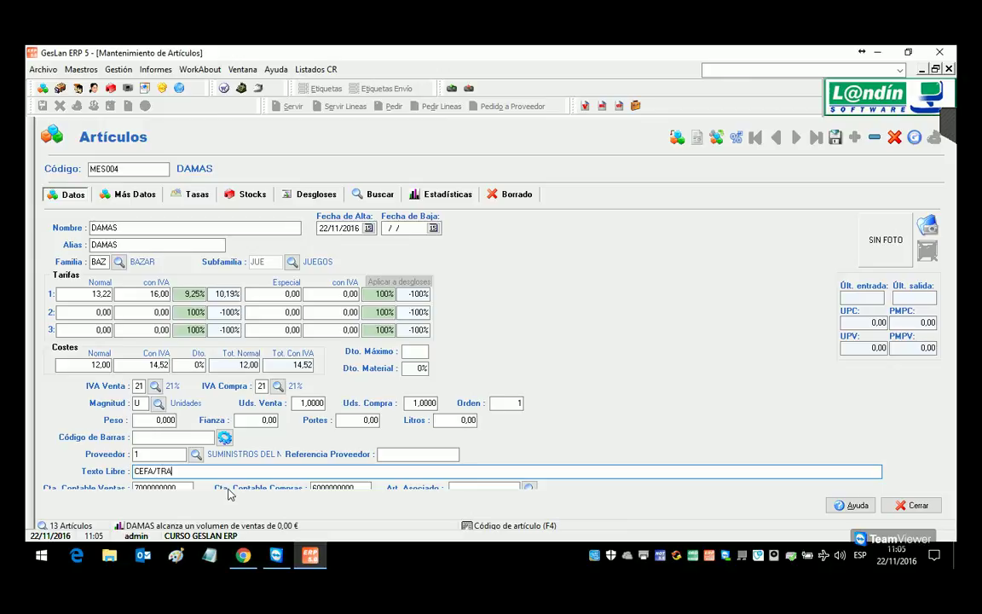
Step: Extend DAMAS's free text to CEFA/CLASICOS, save, and start copying it as MES005
text(CL)
key(F12)
click(737, 139)
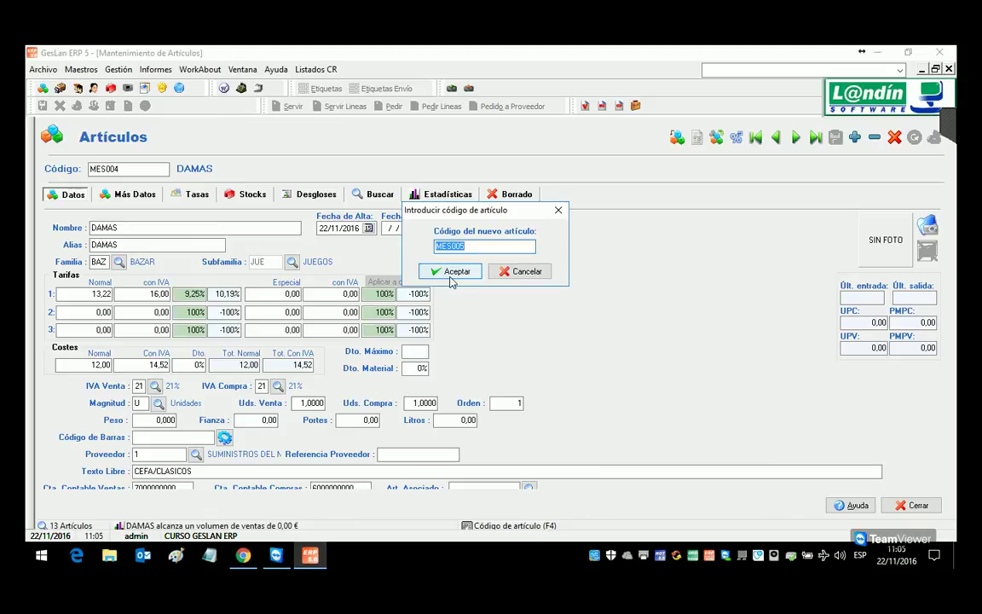
Step: Accept code MES005, name it PIZARRA ELECTRONICA, replace CLASICOS with ELECTRONICOS in free text, and save
click(445, 244)
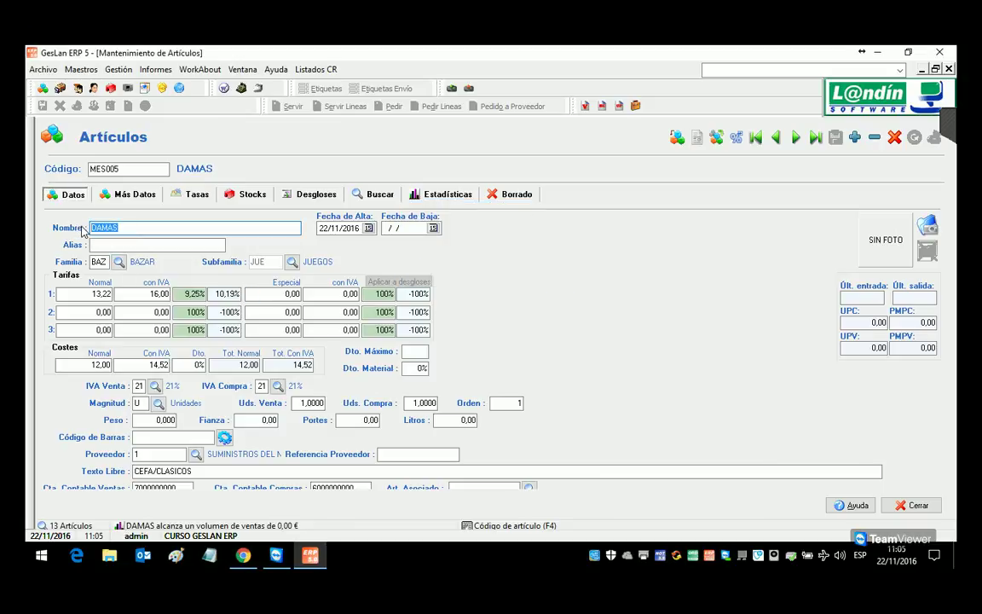
text(PIZARRA ELECTRONICA)
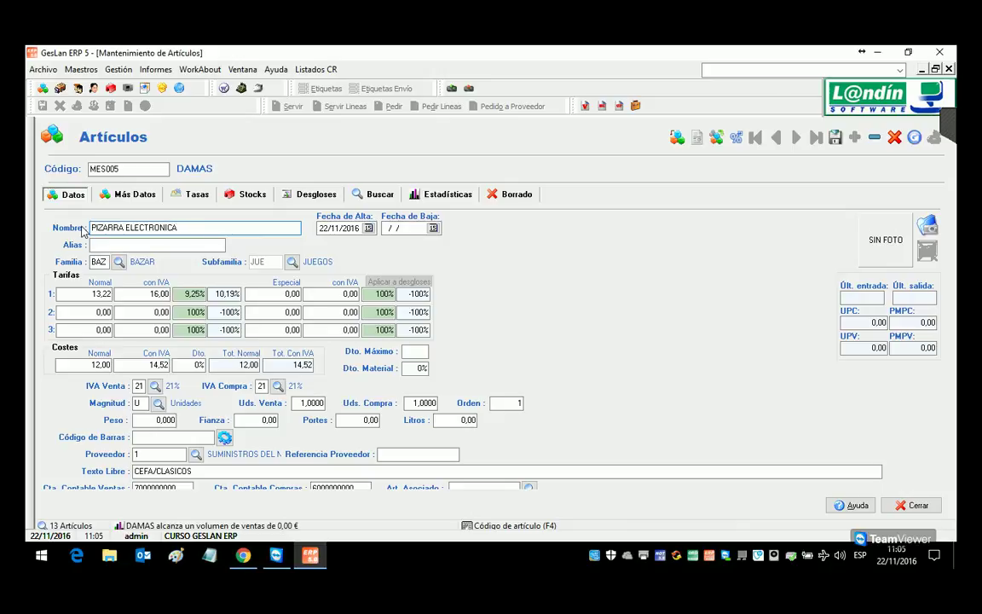
key(Tab)
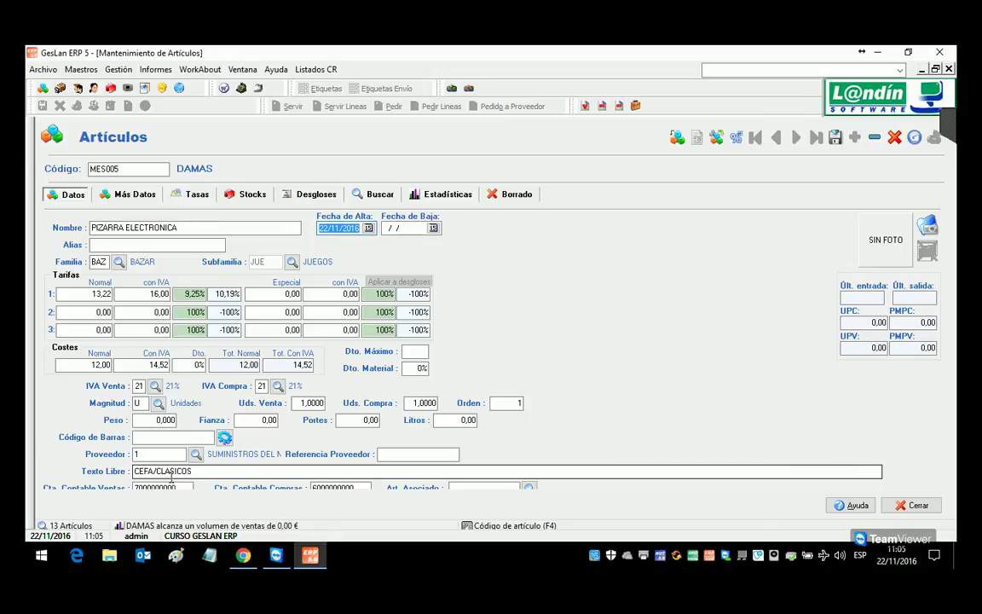
double_click(163, 473)
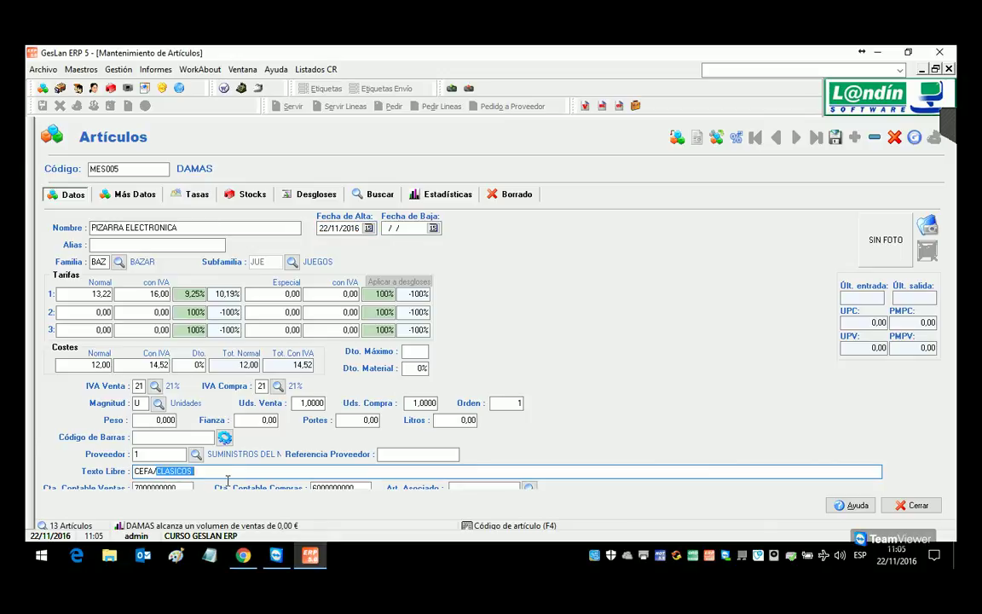
text(ELECTRONICOS)
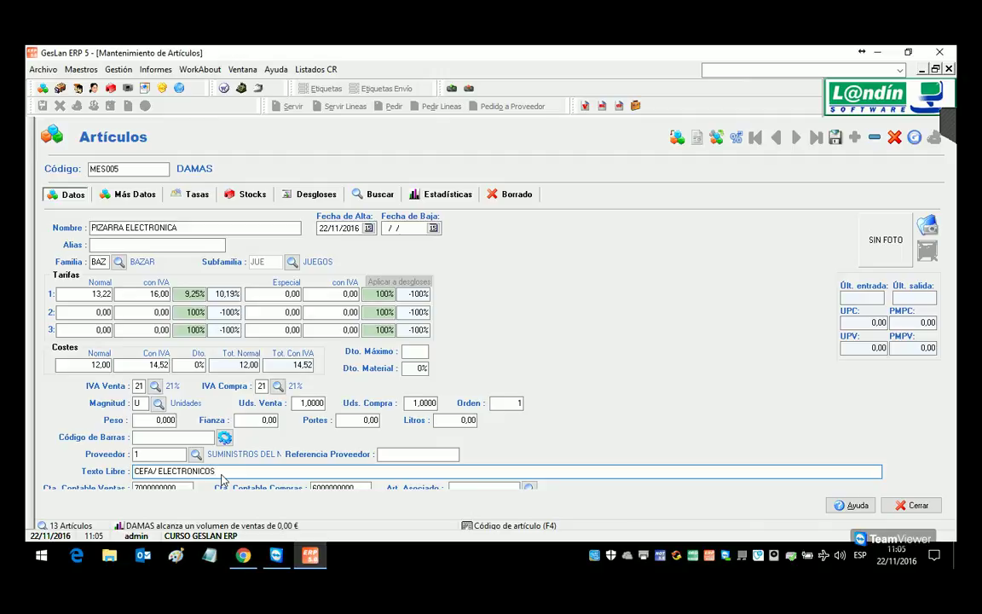
key(F2)
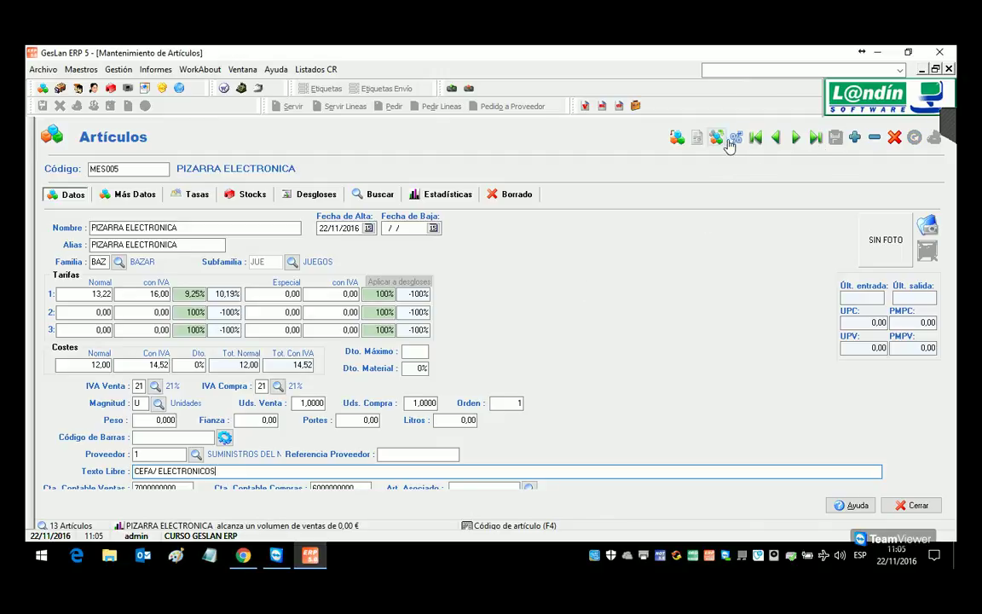
Step: Copy the article to MES006, rename it MI PRIMER ORDENADOR, save, and show the search list
click(718, 139)
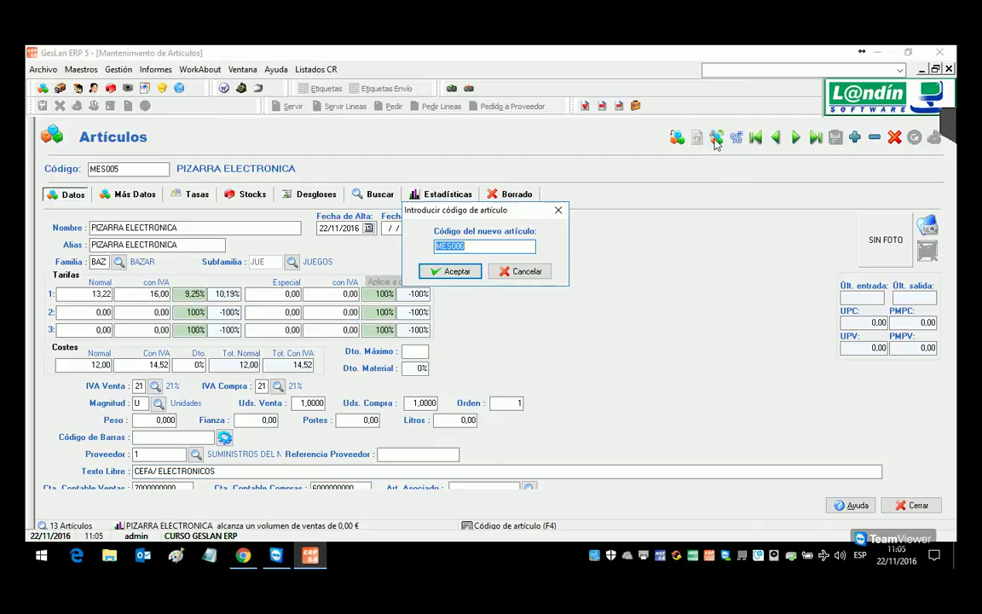
click(456, 272)
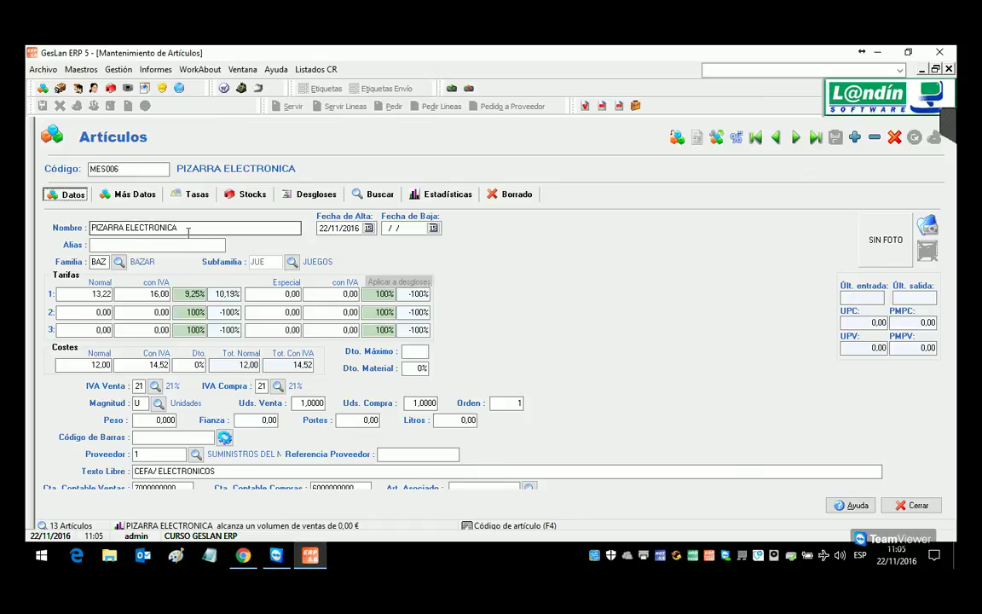
click(68, 227)
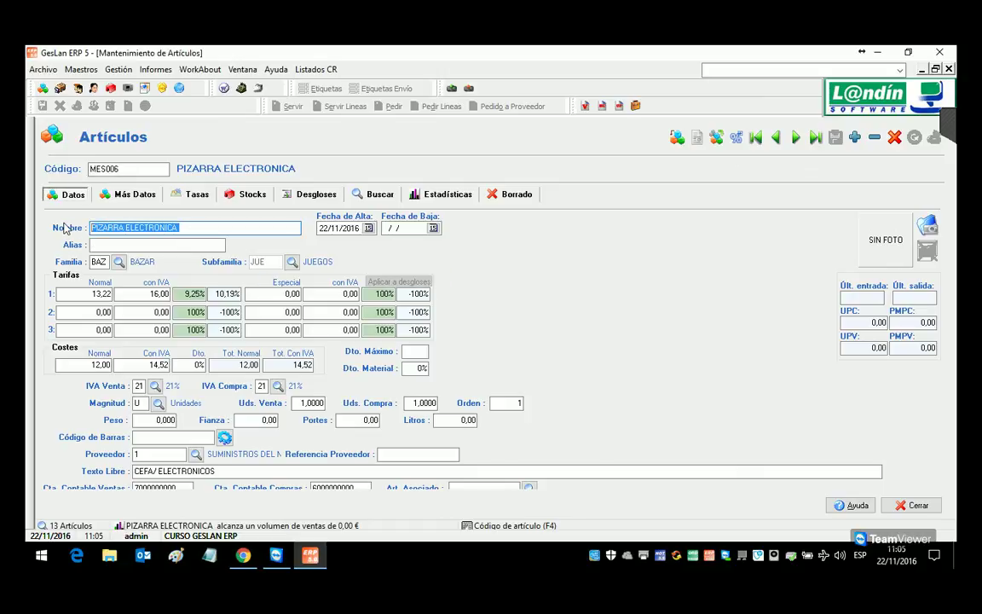
text(MI PRI)
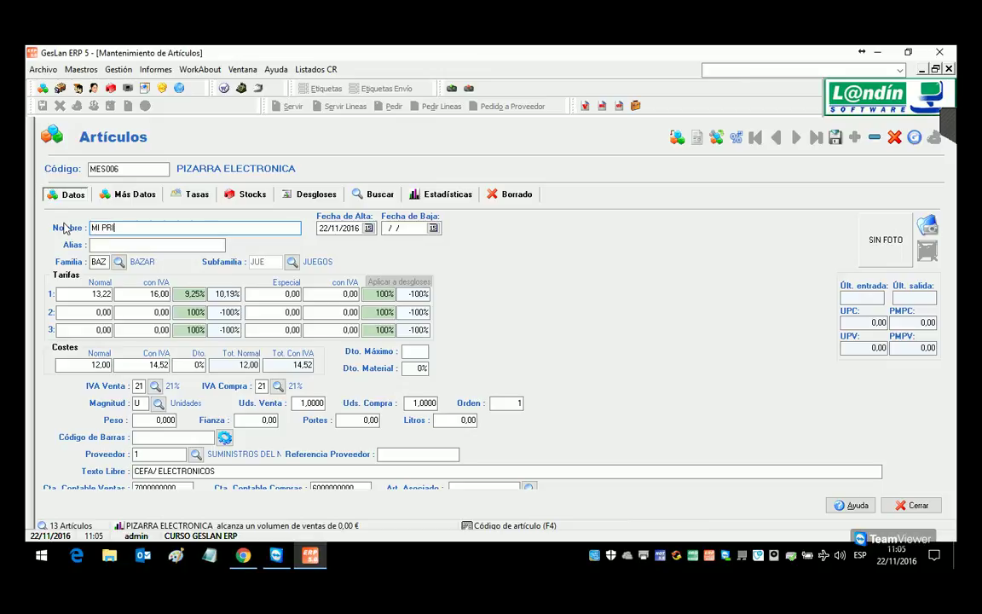
text(MER ORDENADOR)
key(Tab)
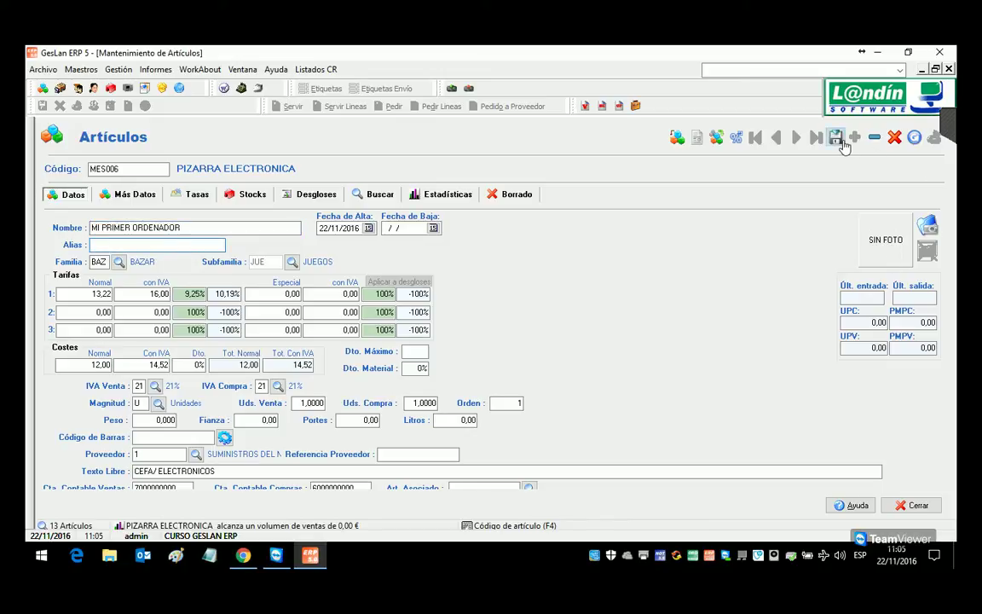
click(840, 143)
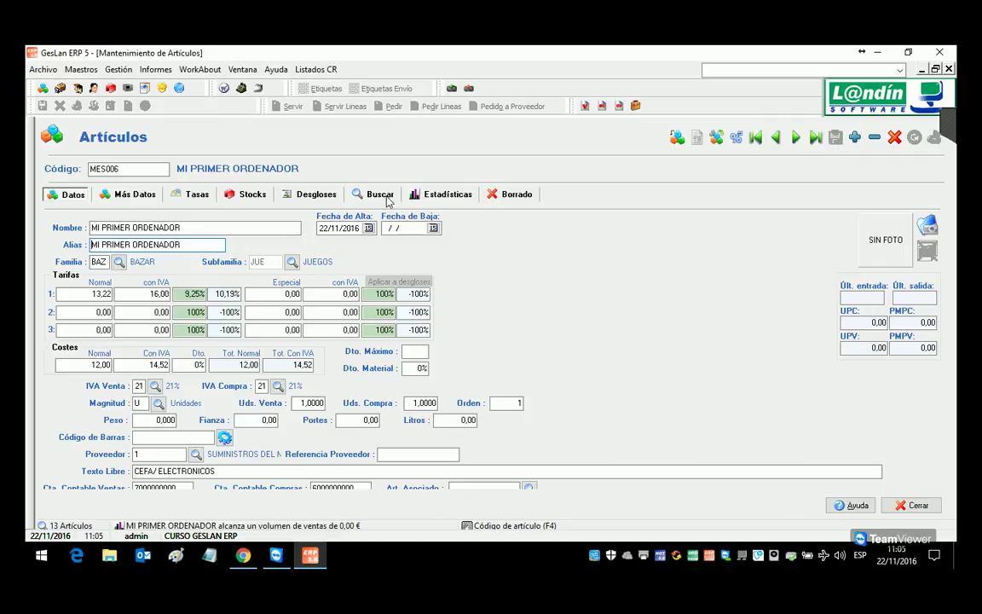
click(380, 194)
Step: Open PARCHIS from the search list, append '/ CLASICOS' to its free text, and save
double_click(117, 291)
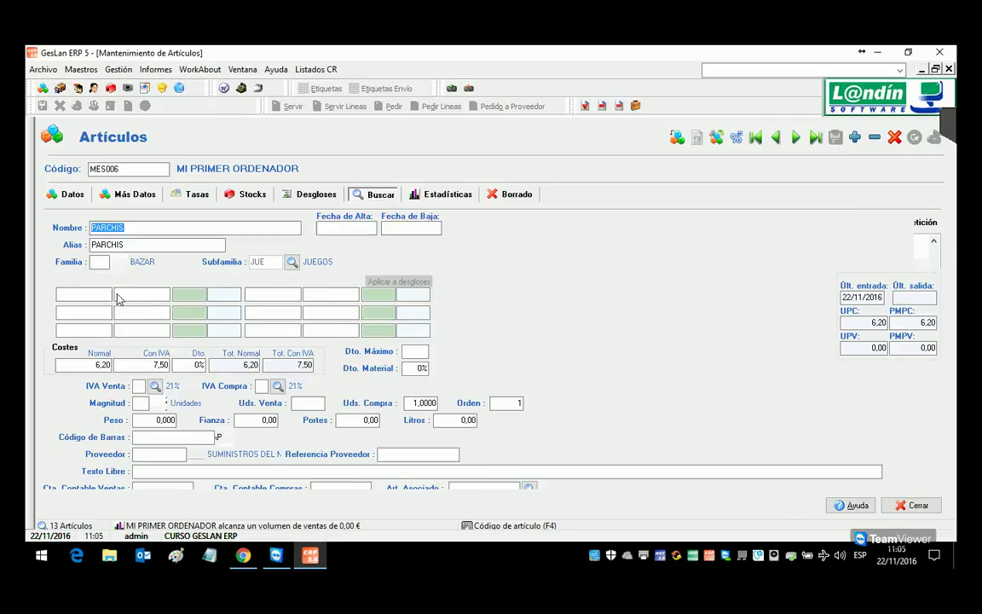
text(/)
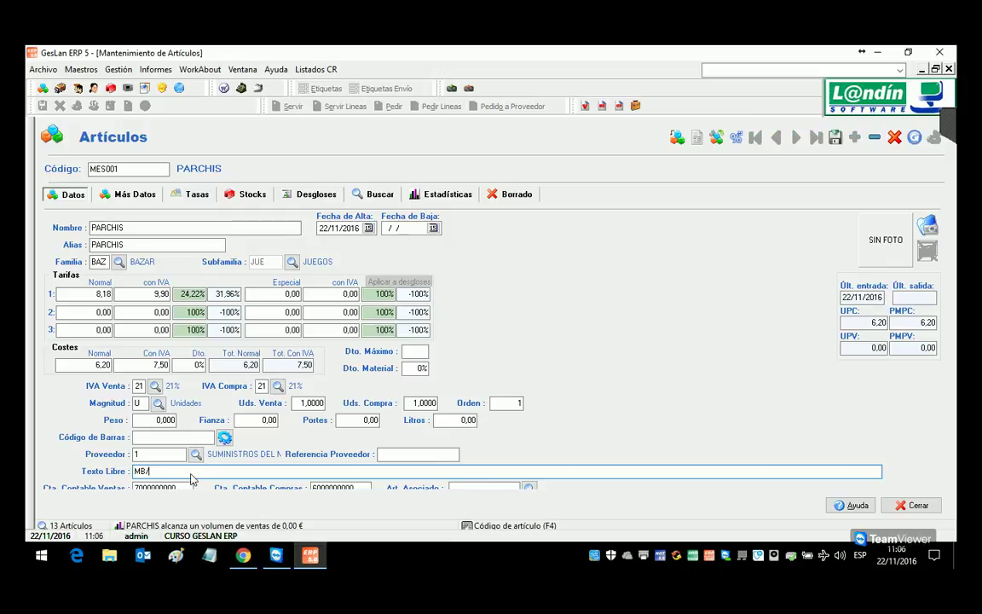
text( CLASICOS)
click(835, 138)
click(133, 170)
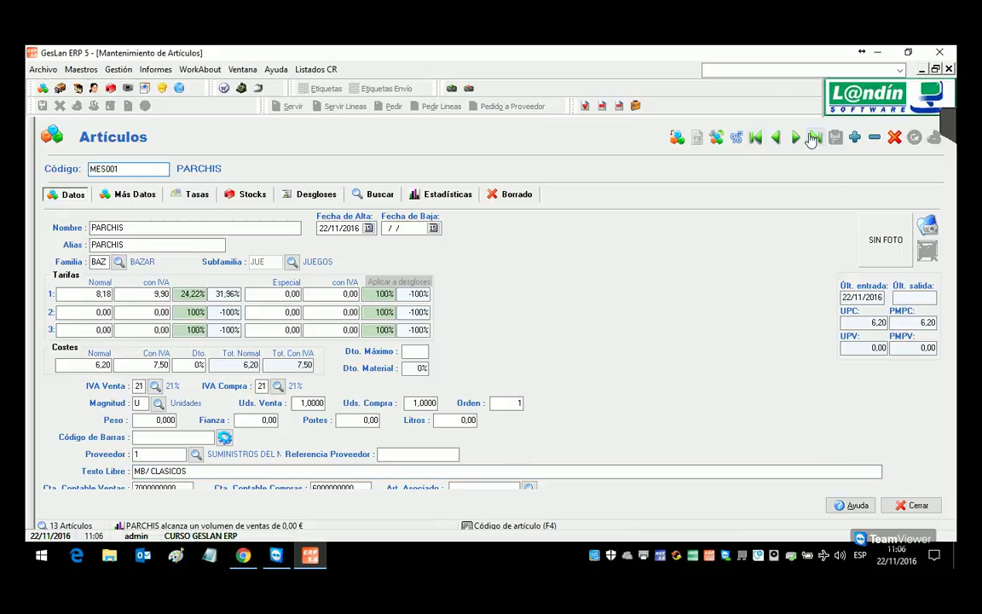
Step: Copy PARCHIS to MES007 named UNIDR LA FLOTA with free text MB/ ELECTRONICOS, and save
click(716, 137)
click(452, 271)
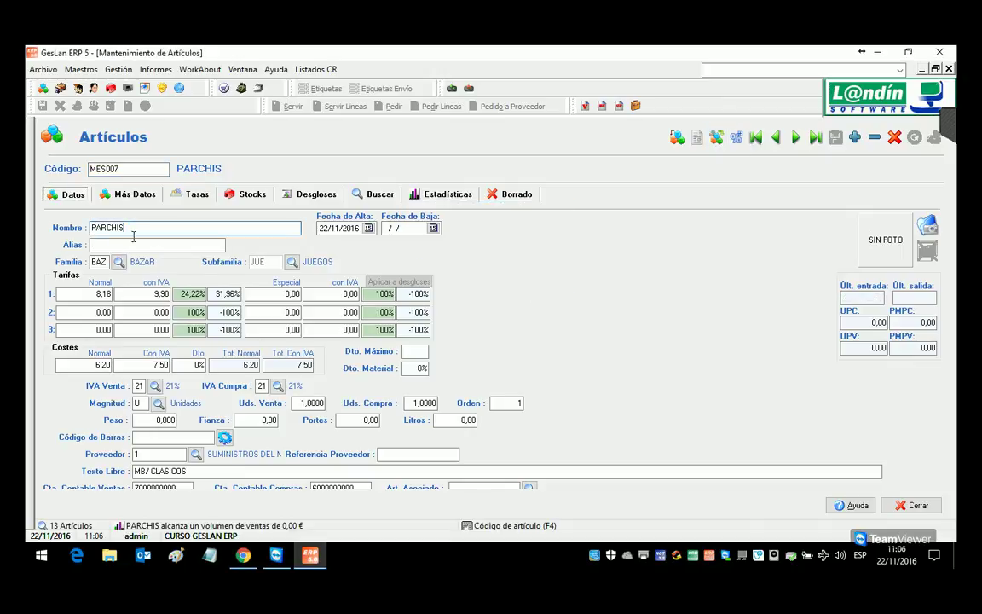
text(UNIDR LA FLOTA ELECTROC)
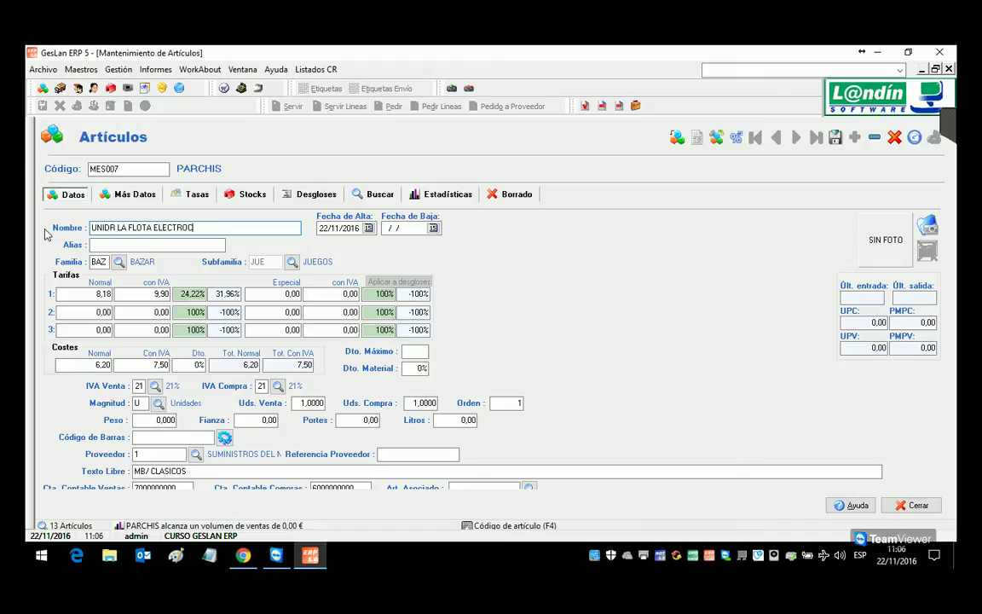
key(BackSpace)
key(BackSpace)
key(BackSpace)
key(BackSpace)
key(BackSpace)
key(BackSpace)
key(BackSpace)
double_click(183, 472)
text(ELECTRONICOS)
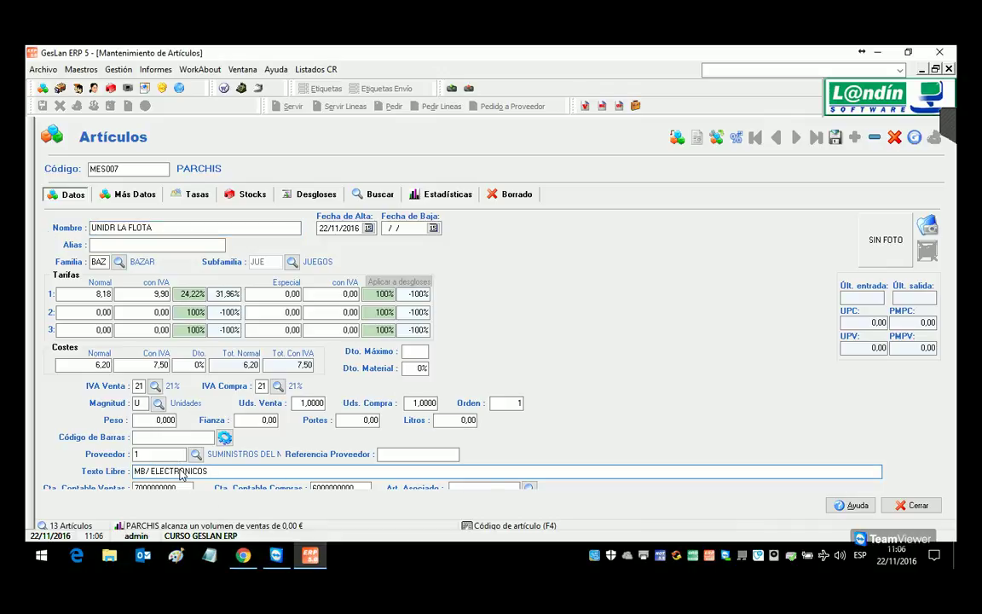
click(834, 137)
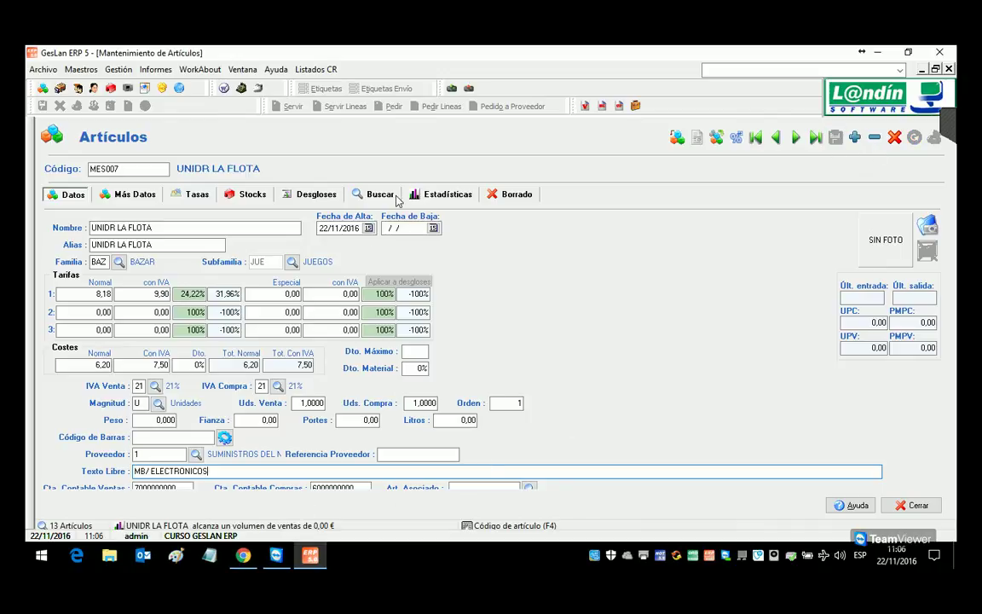
click(359, 192)
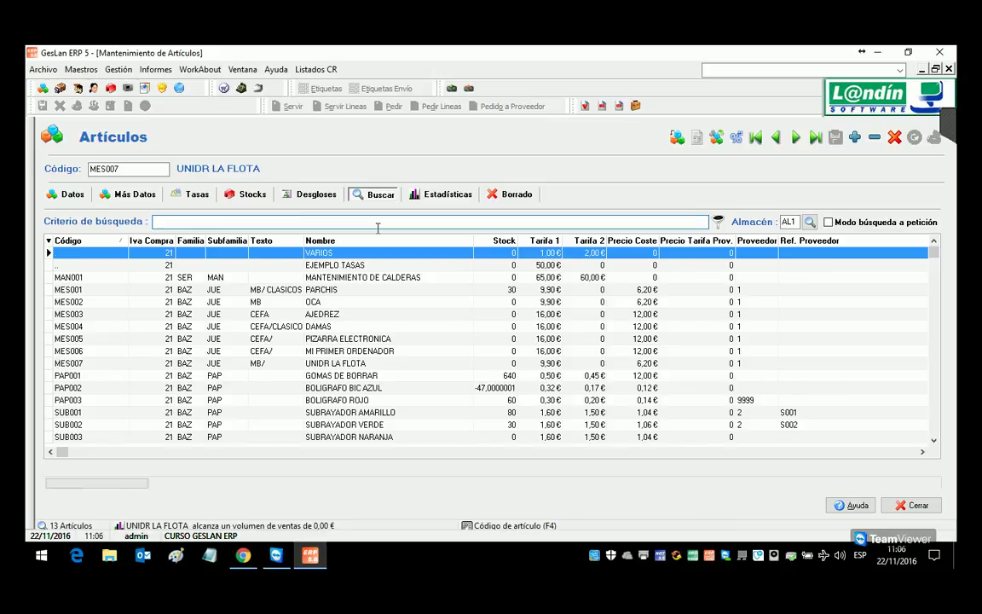
Step: Filter the article list by free text MB, then CEFA, then CLASI, and finally ELECTR
text(MB)
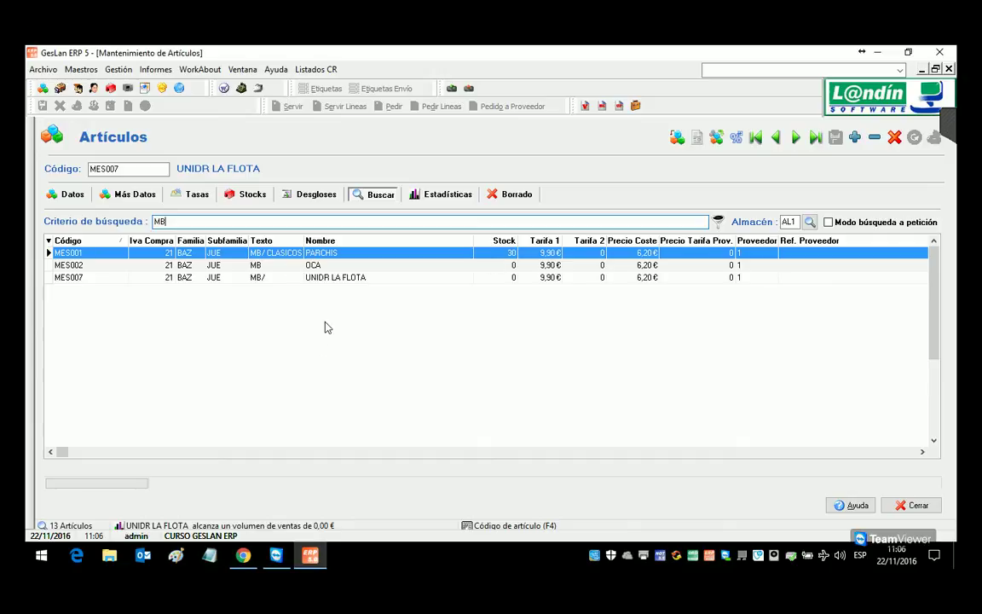
double_click(324, 221)
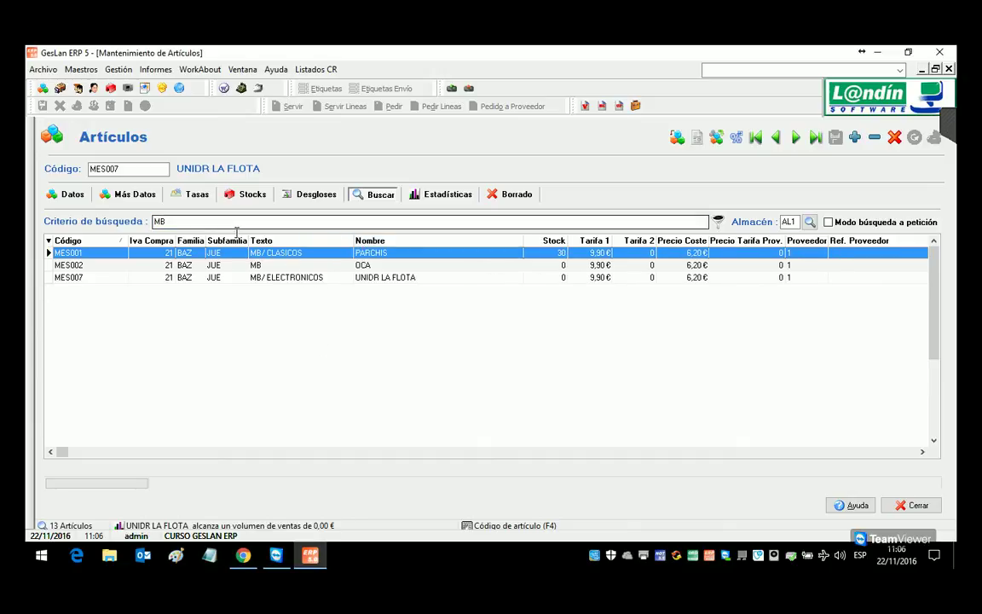
text(CEFA)
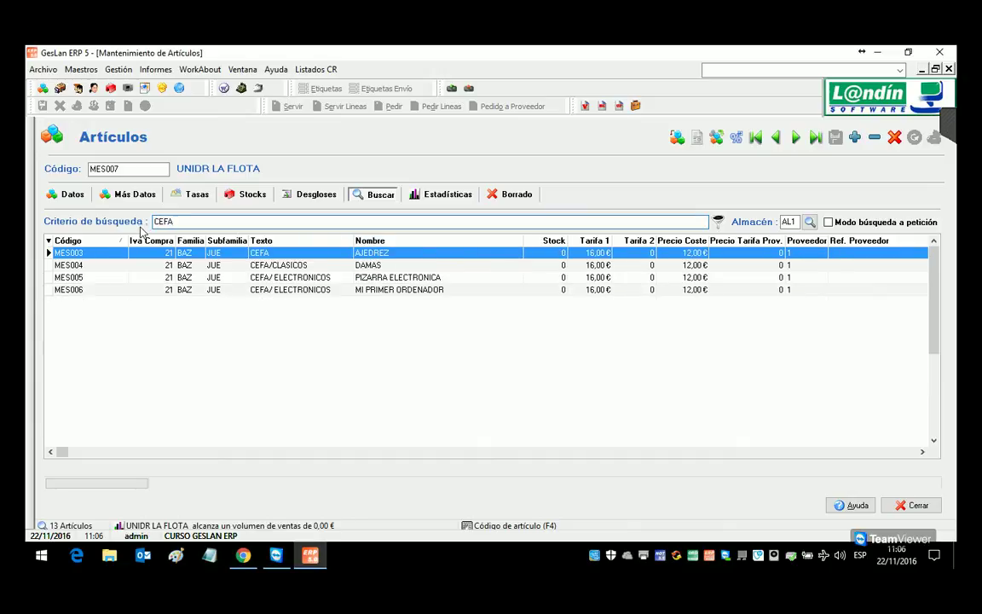
double_click(162, 221)
text(CLASI)
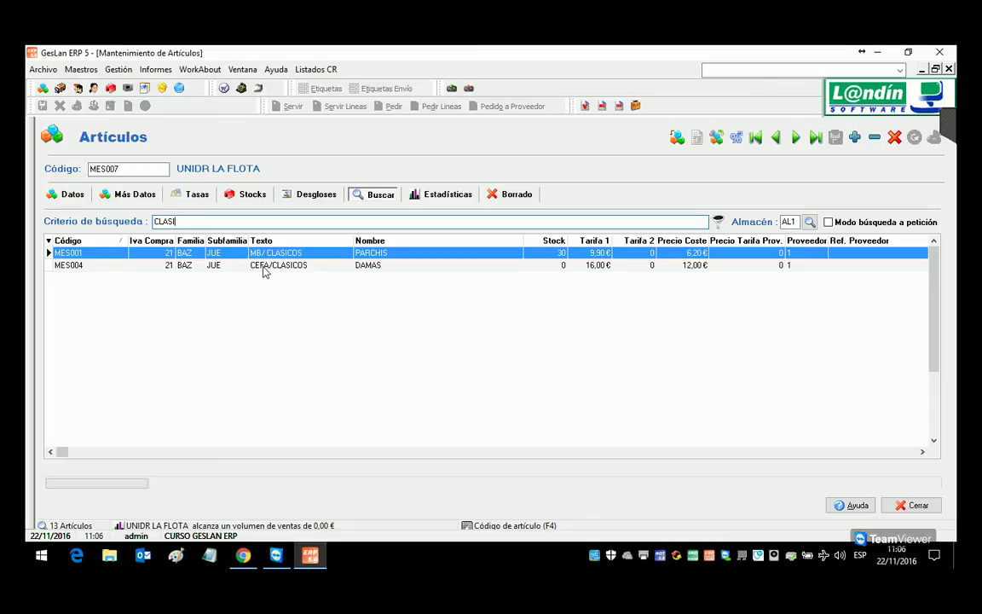
double_click(166, 221)
text(ELECTR)
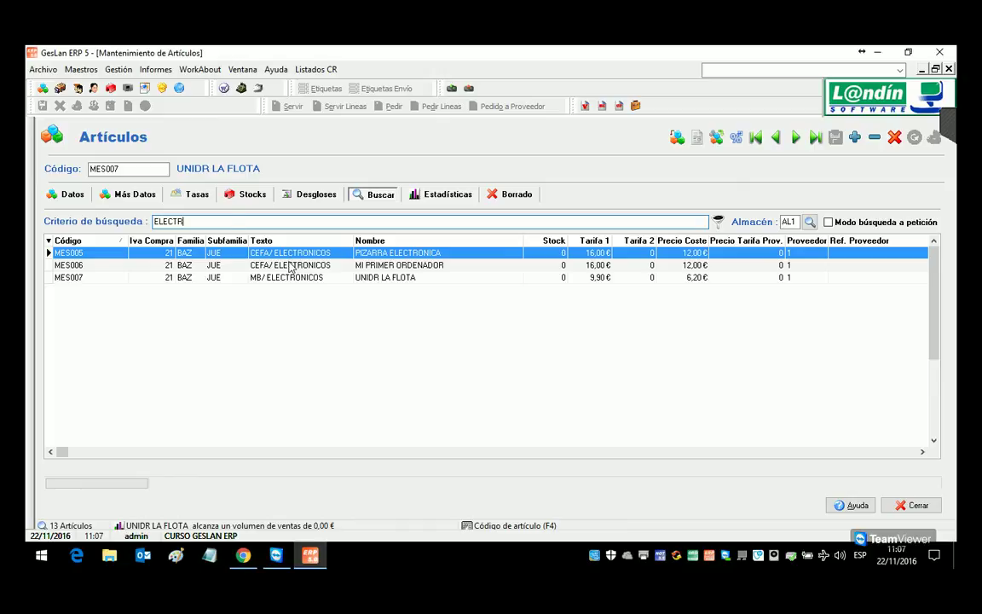
key(Return)
Step: Open PIZARRA ELECTRONICA, append /SECCION INFANTIL to its free text, and save
double_click(236, 256)
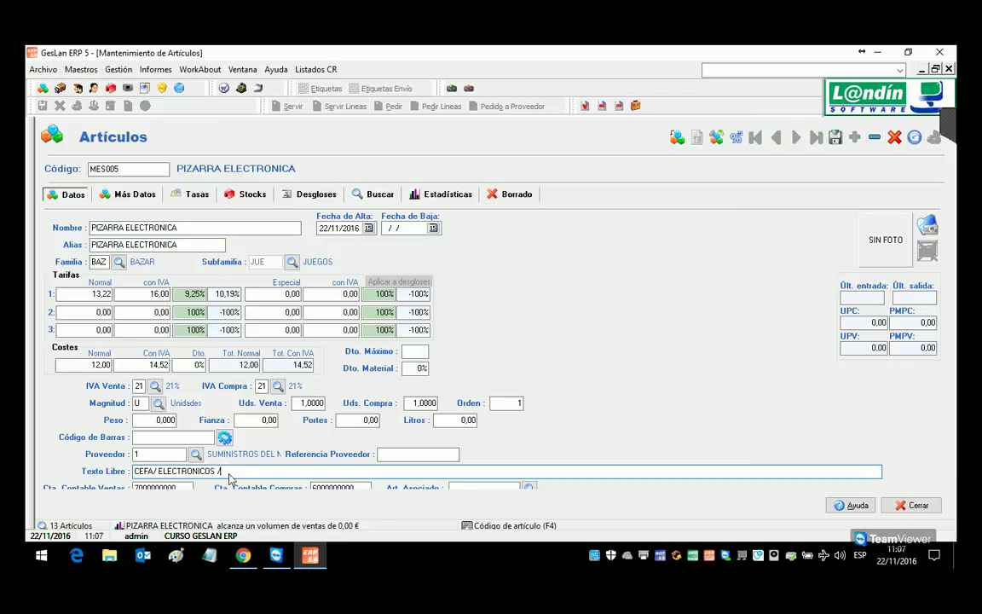
text(/SECCION INFANTIL)
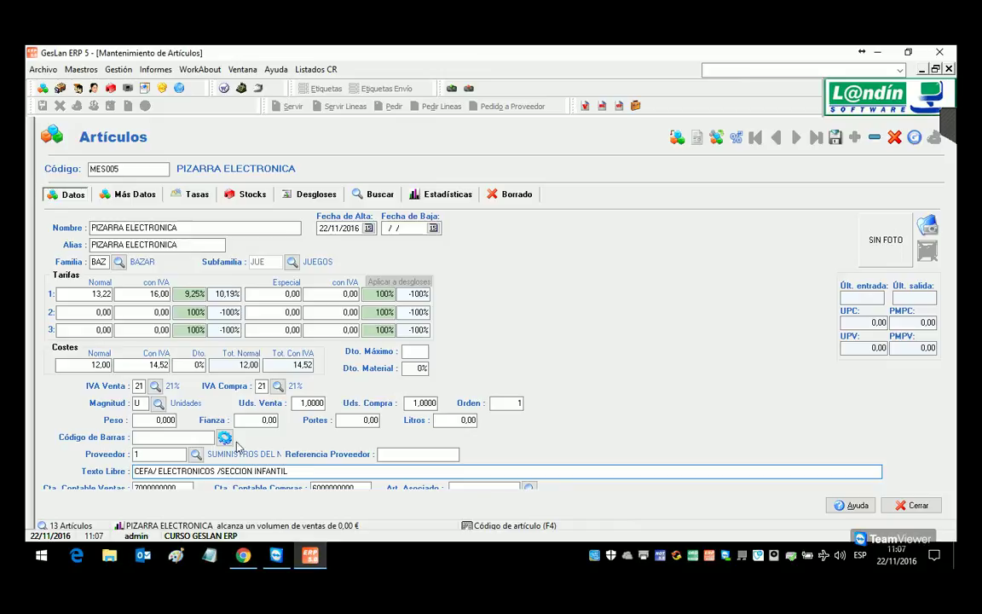
click(834, 137)
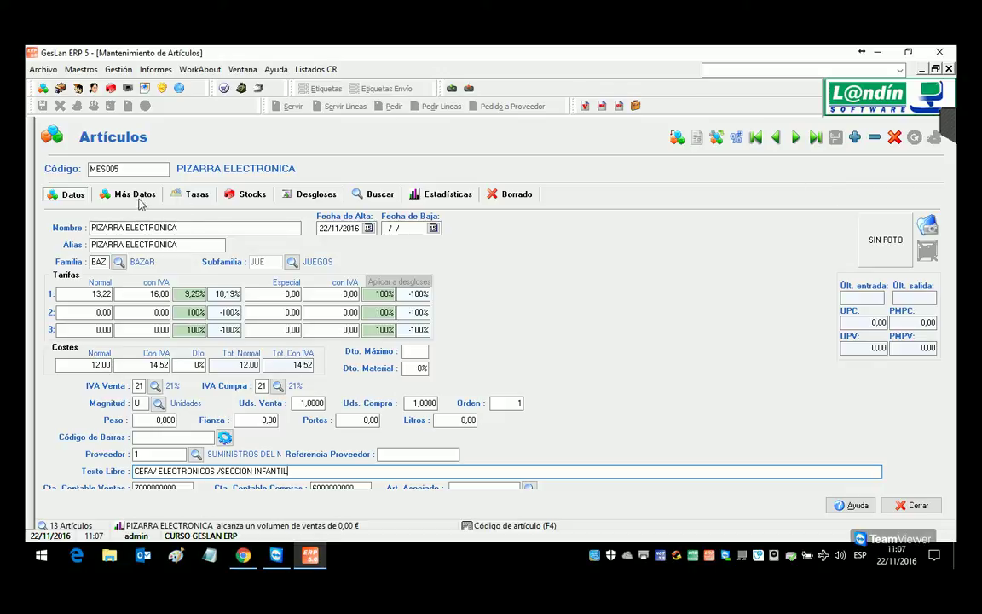
Step: Move to the DAMAS article, append /ADULTO to its free text, and save
click(776, 138)
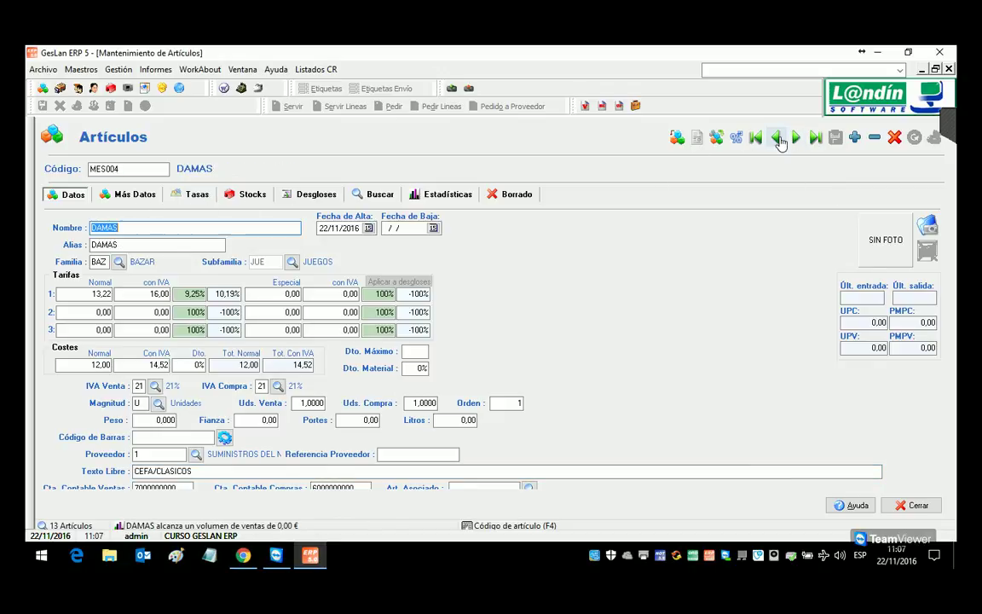
click(229, 474)
text(/ADULTO)
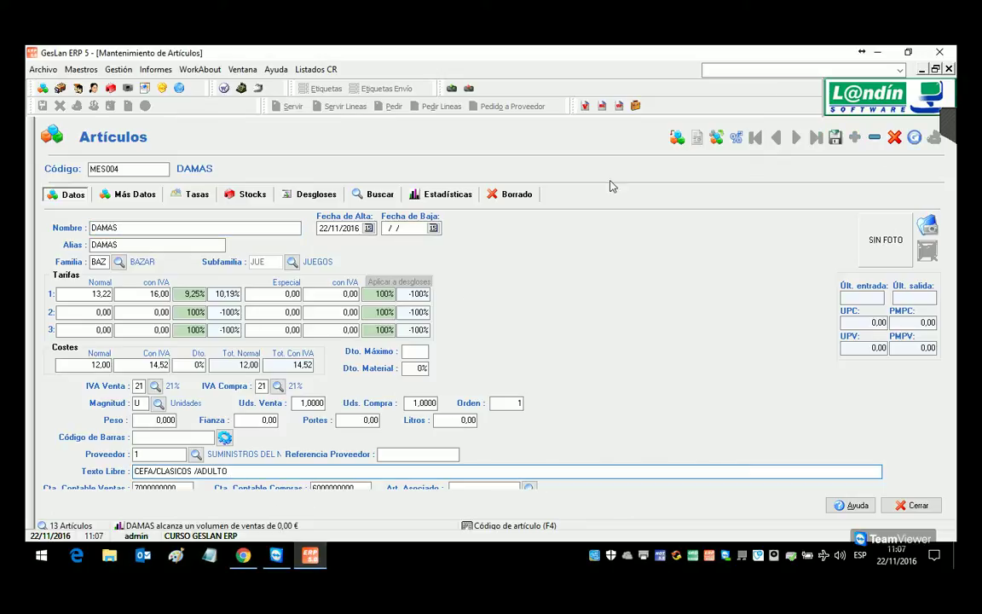
click(834, 136)
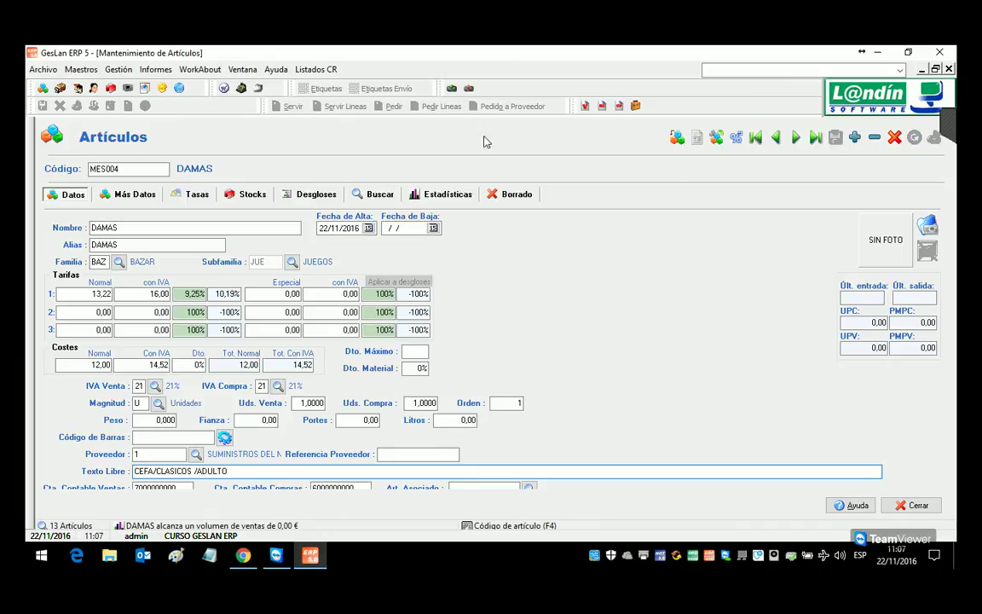
click(379, 194)
Step: Search articles for INFAN, widen the Texto column, then search ADUL to list only MES004 DAMAS
text(INFAN)
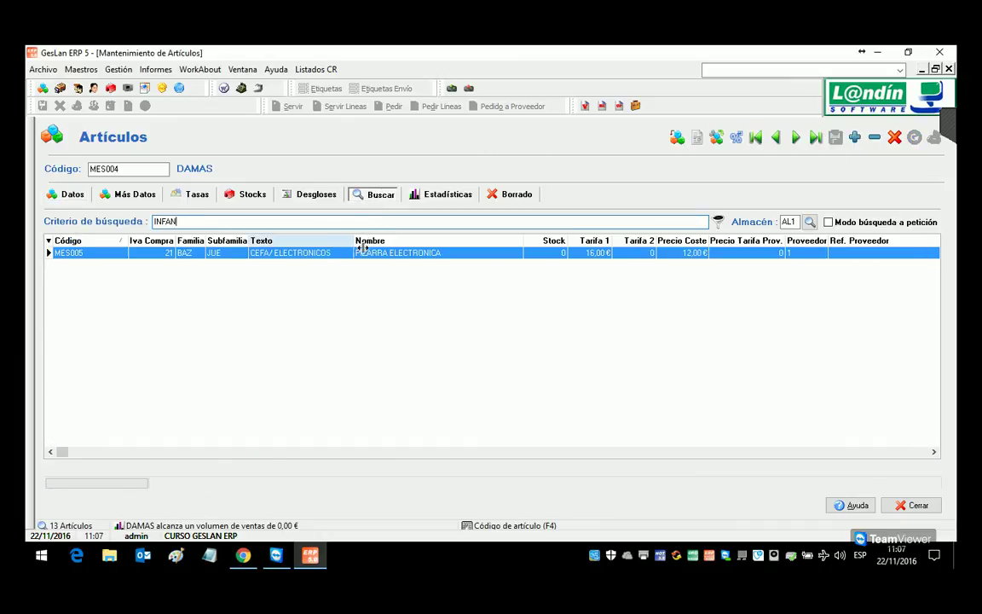
drag(353, 240, 456, 240)
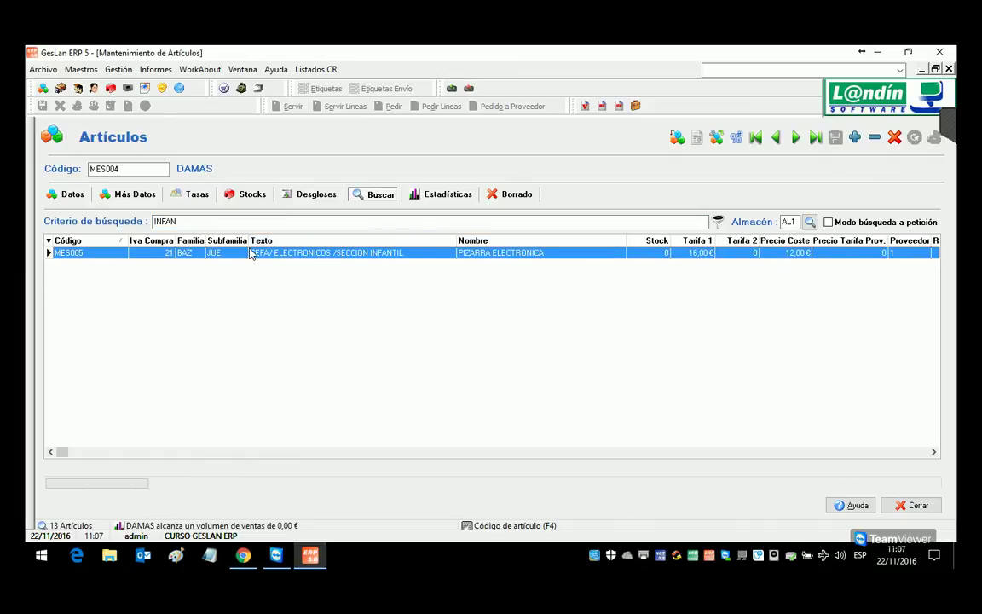
click(281, 223)
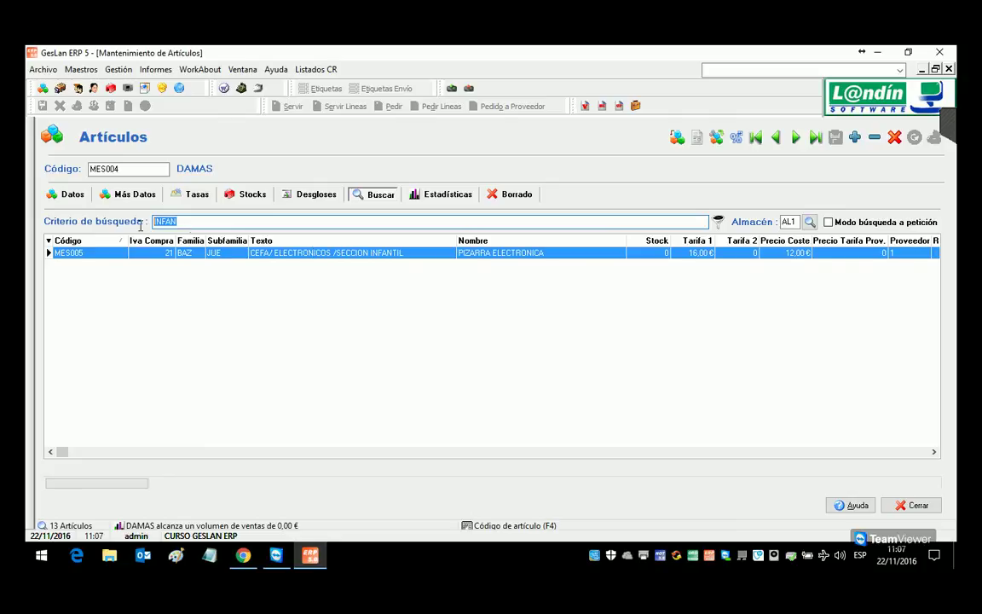
text(ADULT)
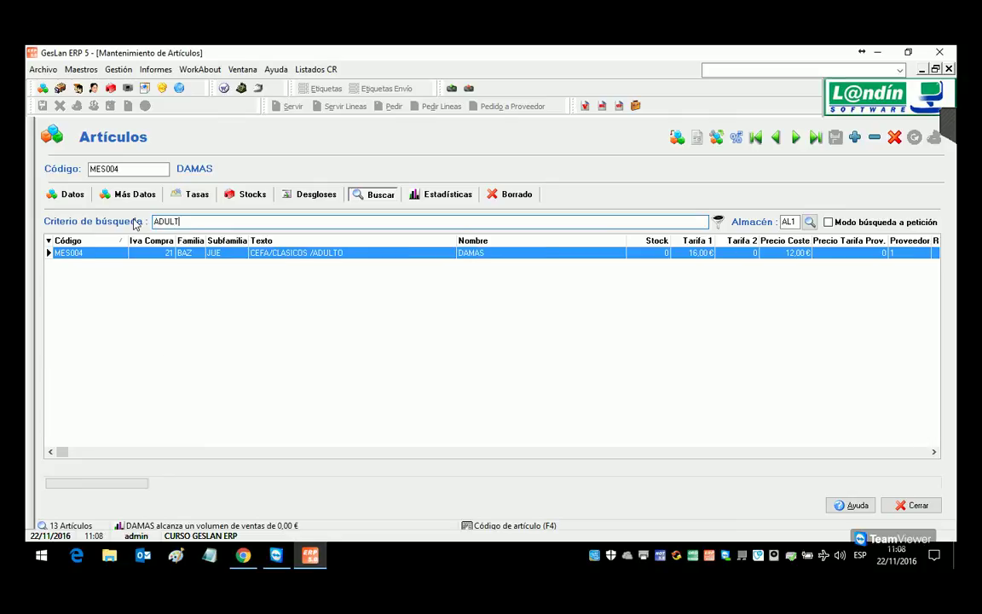
click(118, 69)
mouse_move(136, 103)
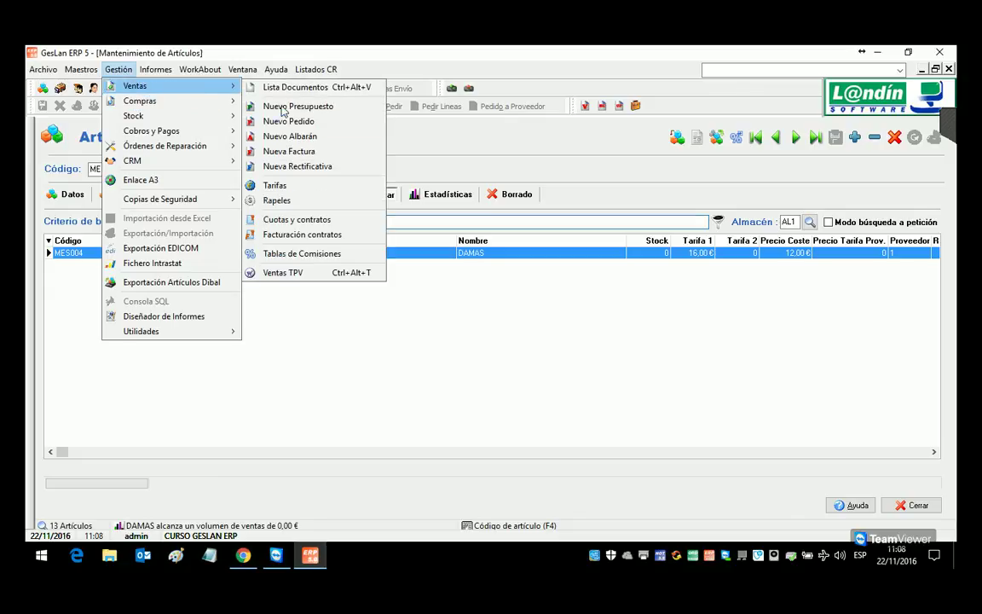
click(285, 137)
double_click(396, 351)
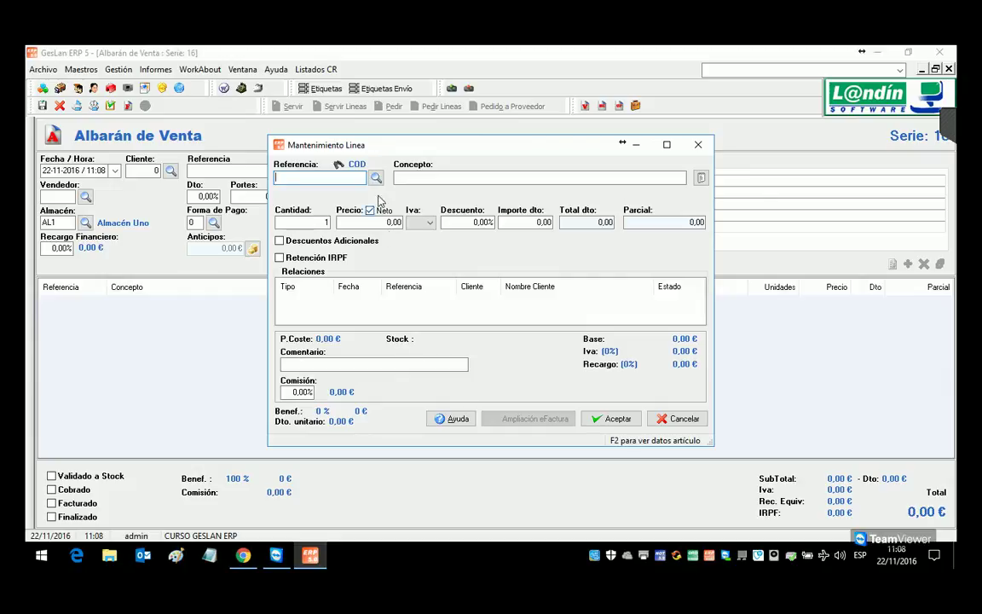
click(376, 178)
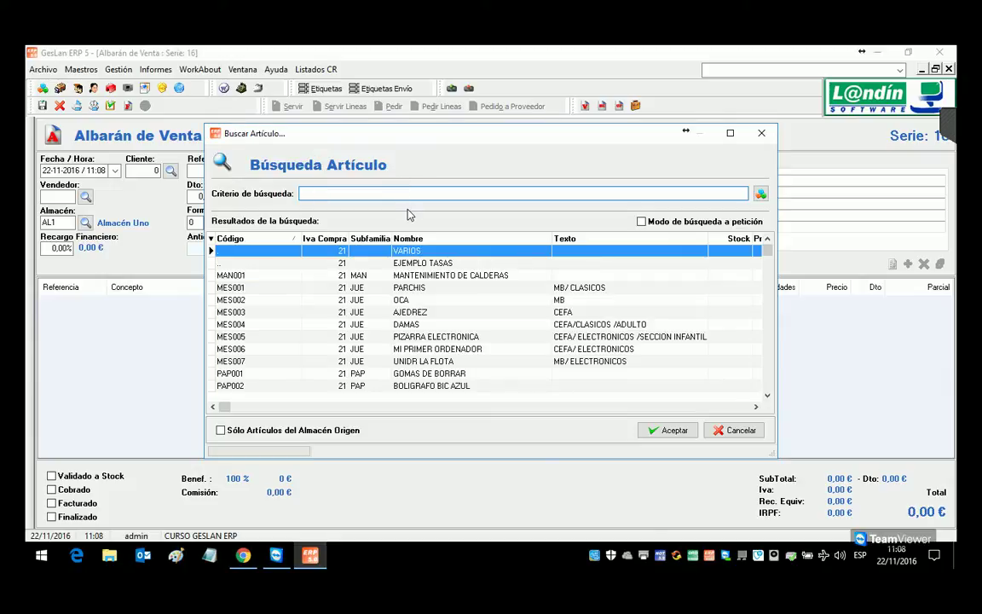
text(ADUL)
key(BackSpace)
key(BackSpace)
key(BackSpace)
key(BackSpace)
text(CLASI)
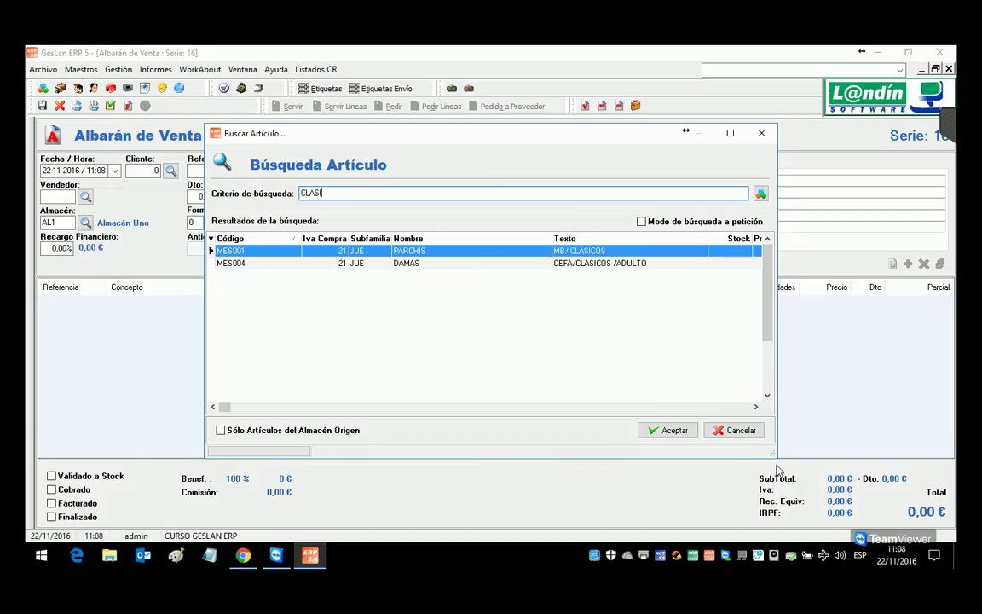
click(712, 428)
click(695, 419)
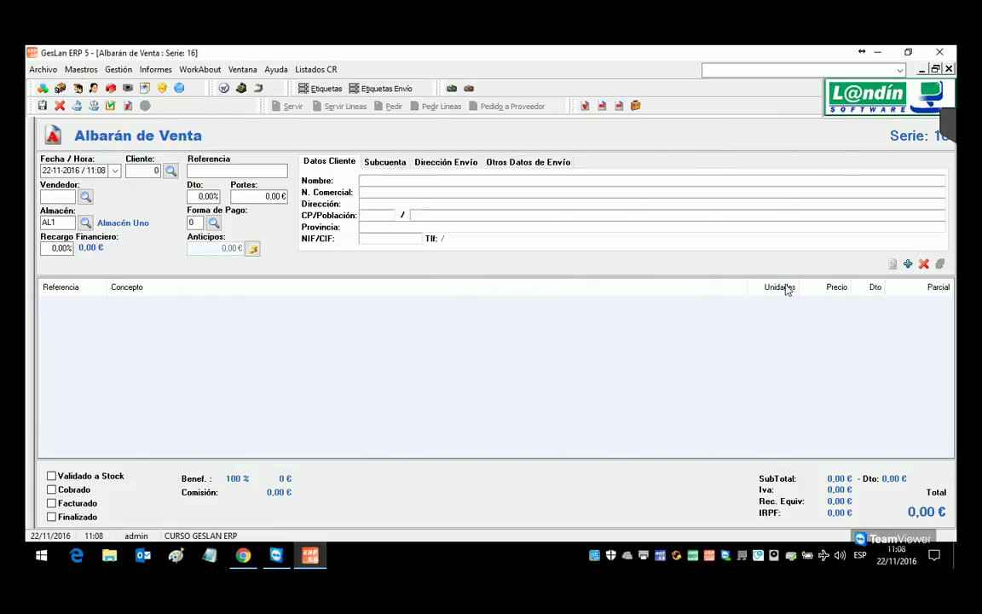
click(949, 68)
click(455, 350)
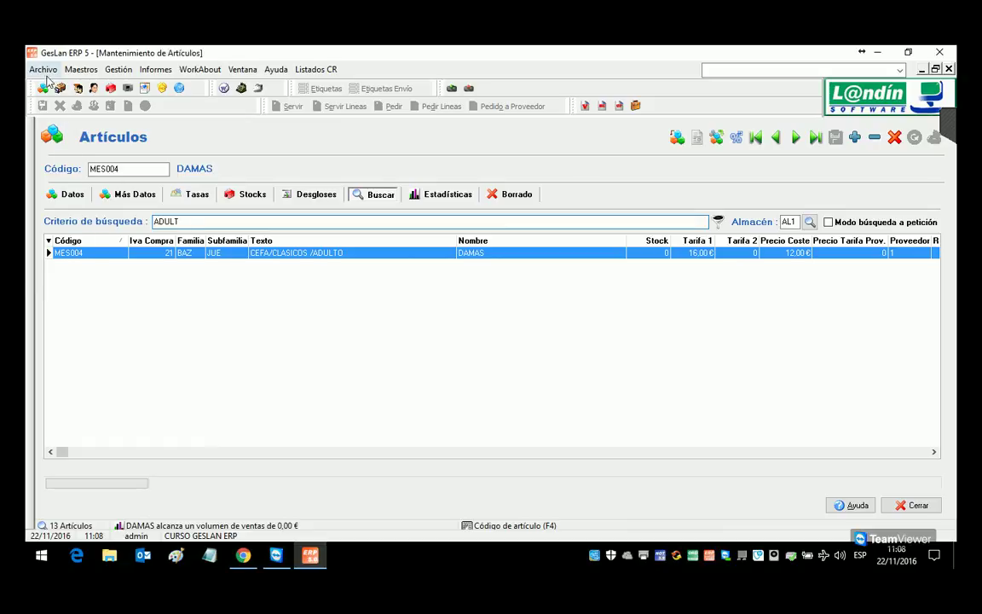
Step: Show the general data of DAMAS (MES004), with free text CEFA/CLASICOS /ADULTO
click(73, 194)
click(195, 471)
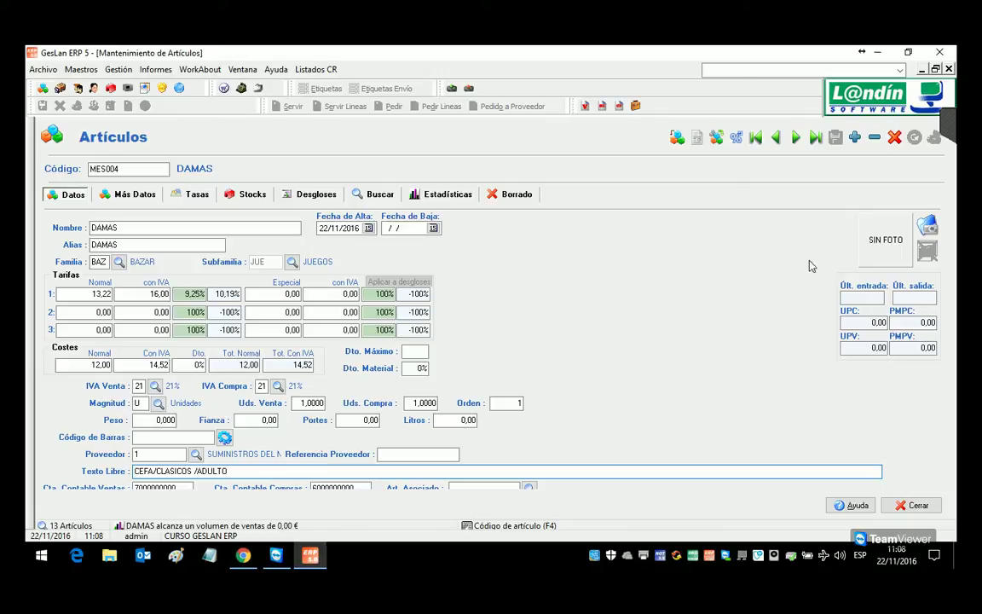
click(944, 126)
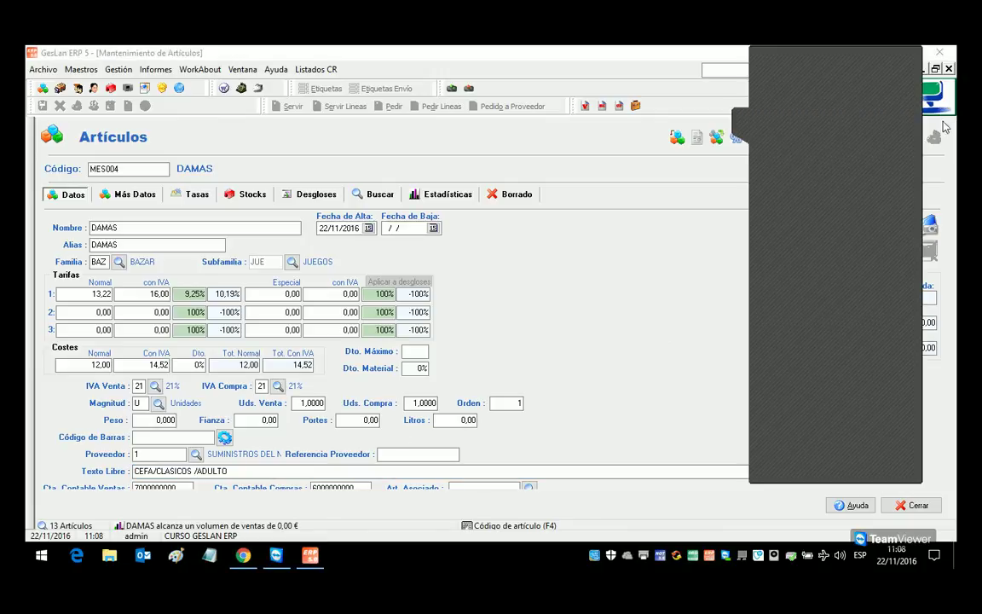
click(745, 126)
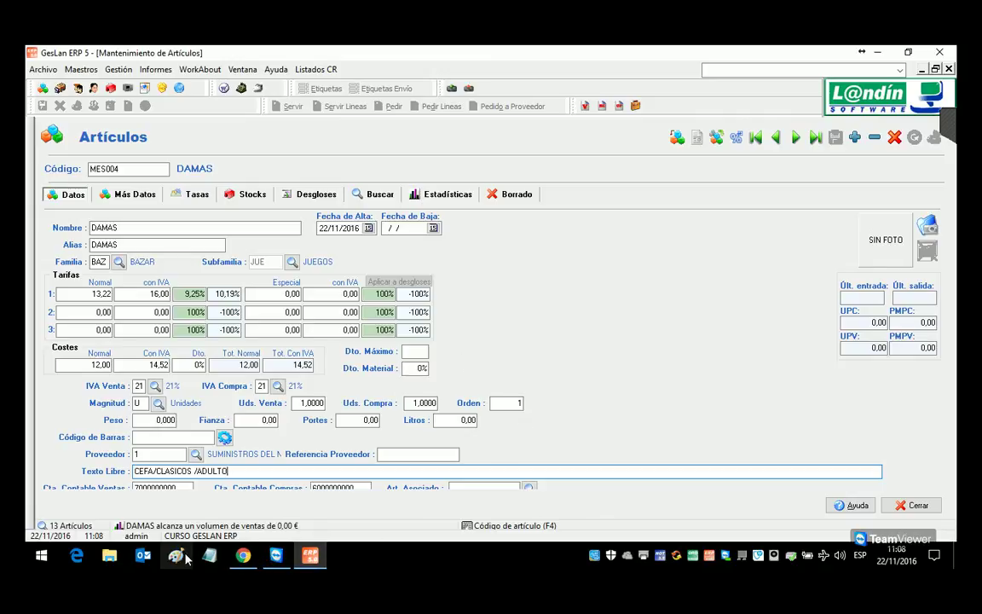
Step: Review the Session 2 course PDF, highlighting the Gestión de Stock and Tarifas Cliente/Proveedor topics
click(243, 555)
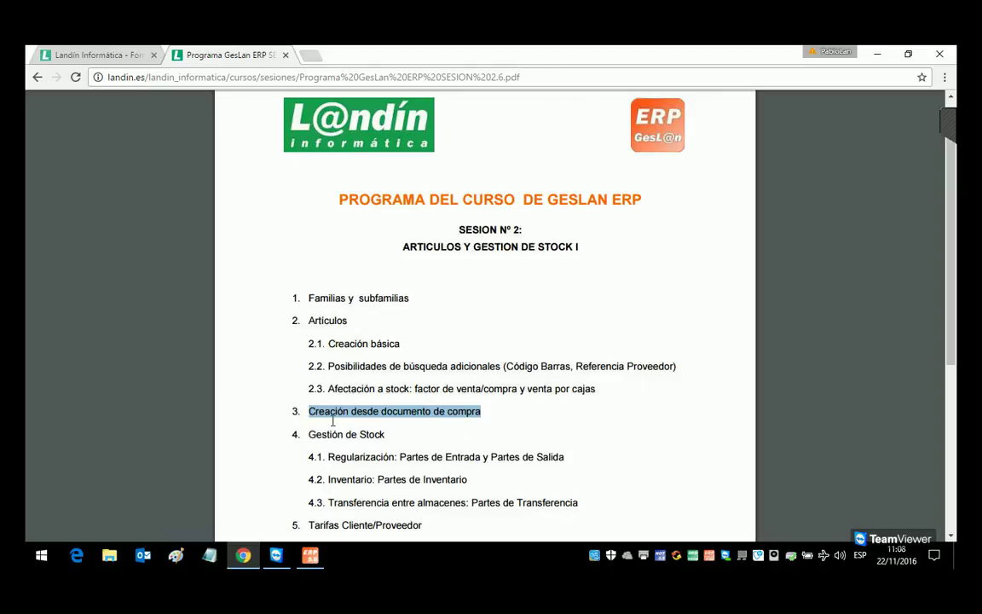
scroll(332, 420, down, 3)
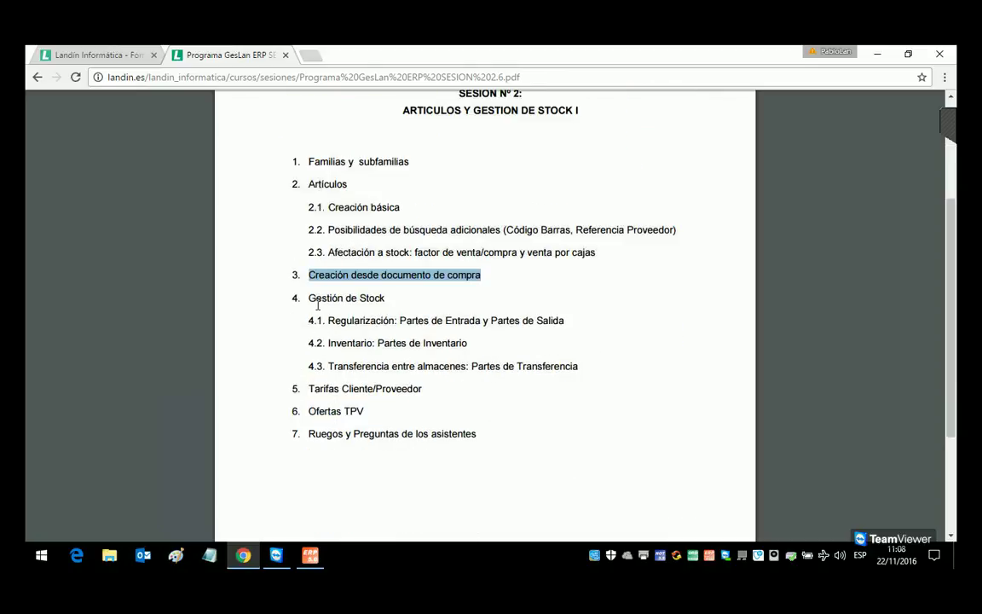
drag(316, 304, 601, 387)
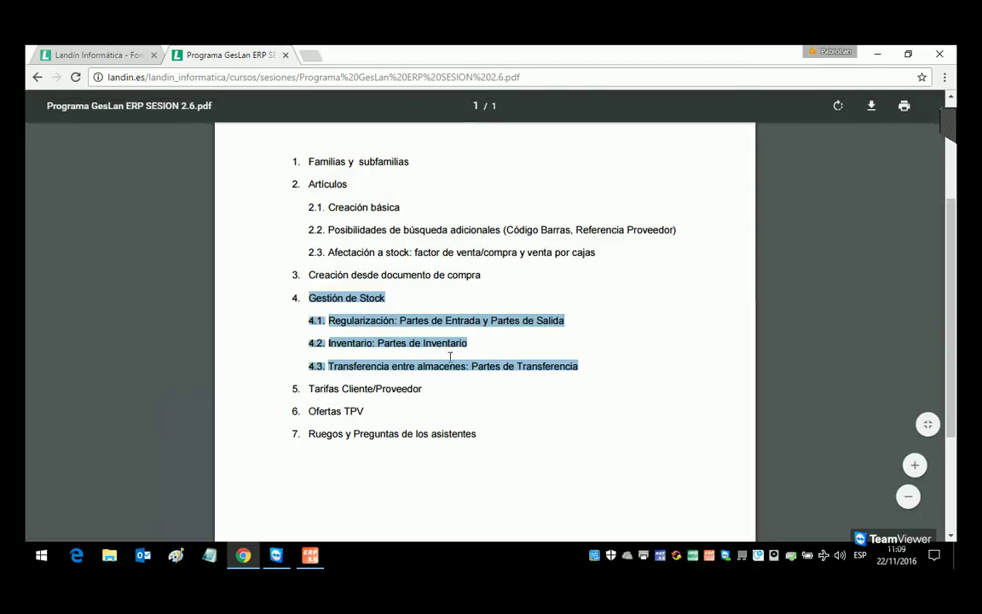
click(356, 309)
scroll(357, 308, up, 1)
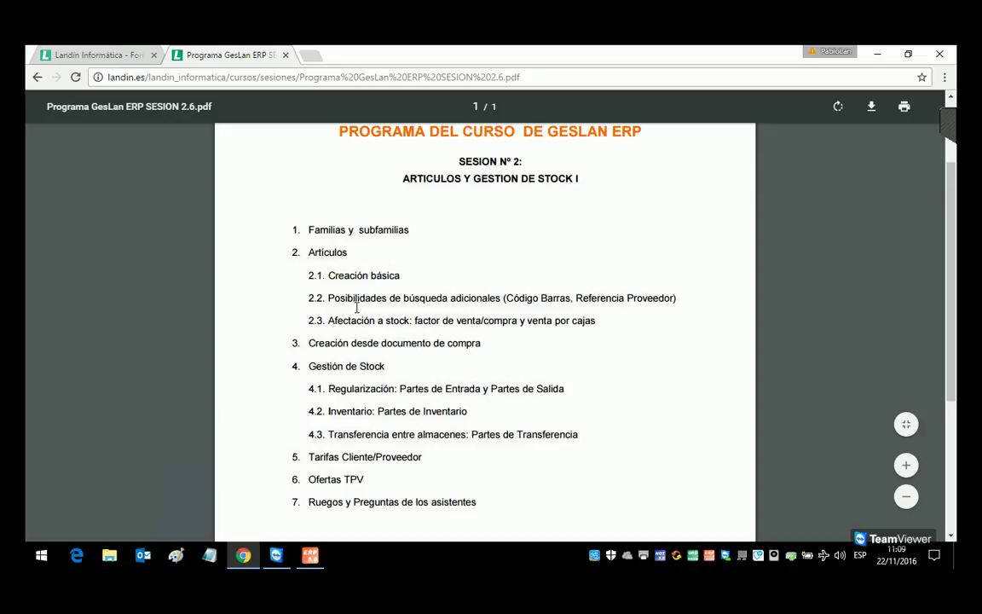
scroll(356, 308, down, 1)
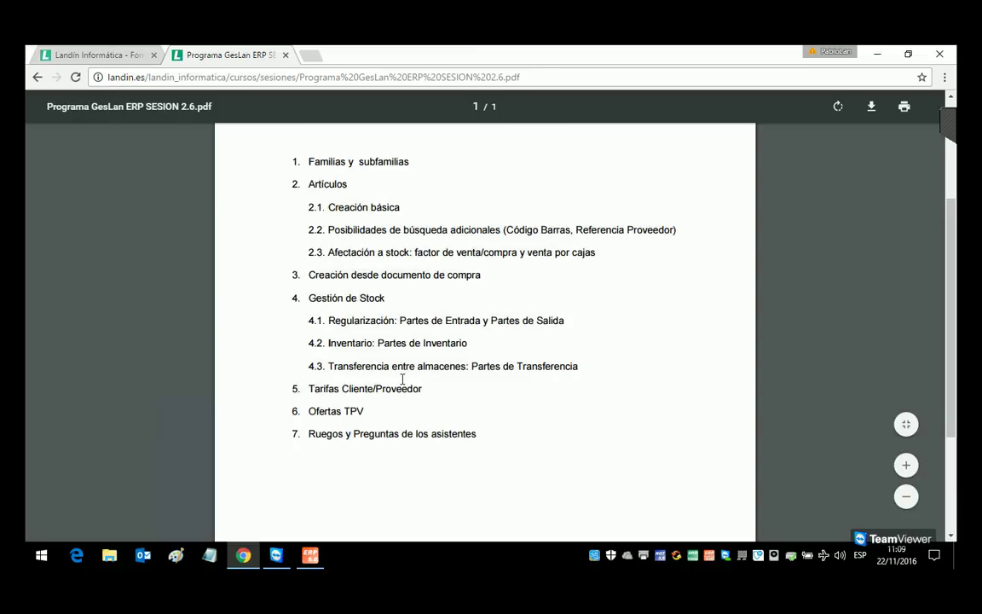
drag(428, 396, 308, 389)
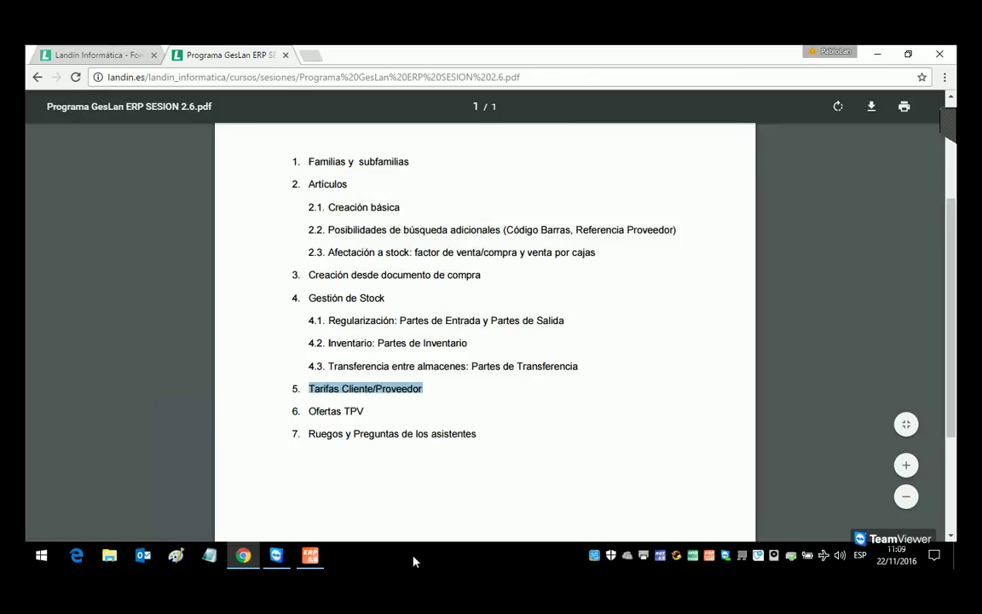
Step: Give DAMAS a second price of 15 € including VAT (12,40 € net) and save it
click(310, 556)
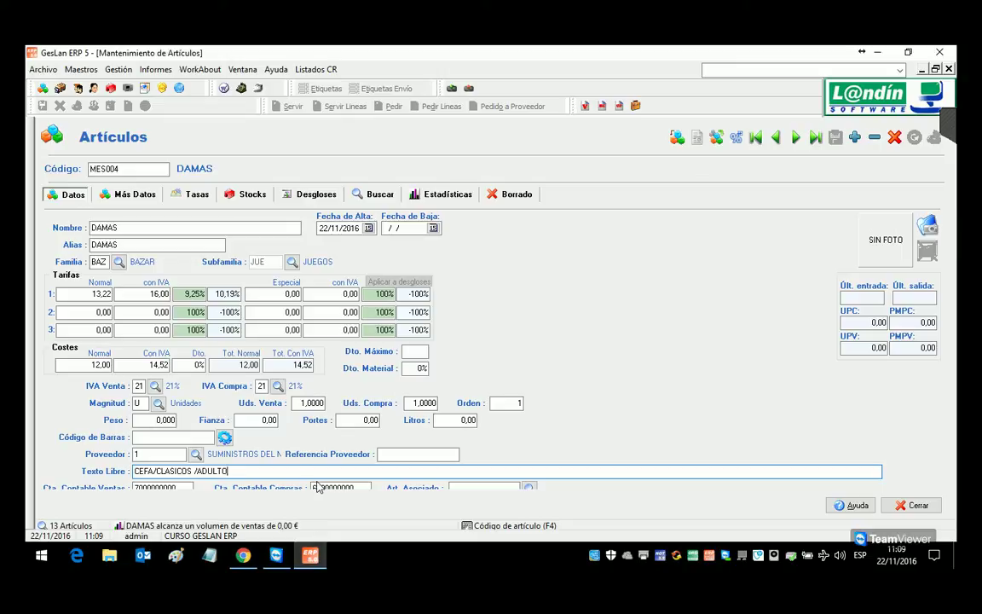
click(95, 365)
double_click(96, 367)
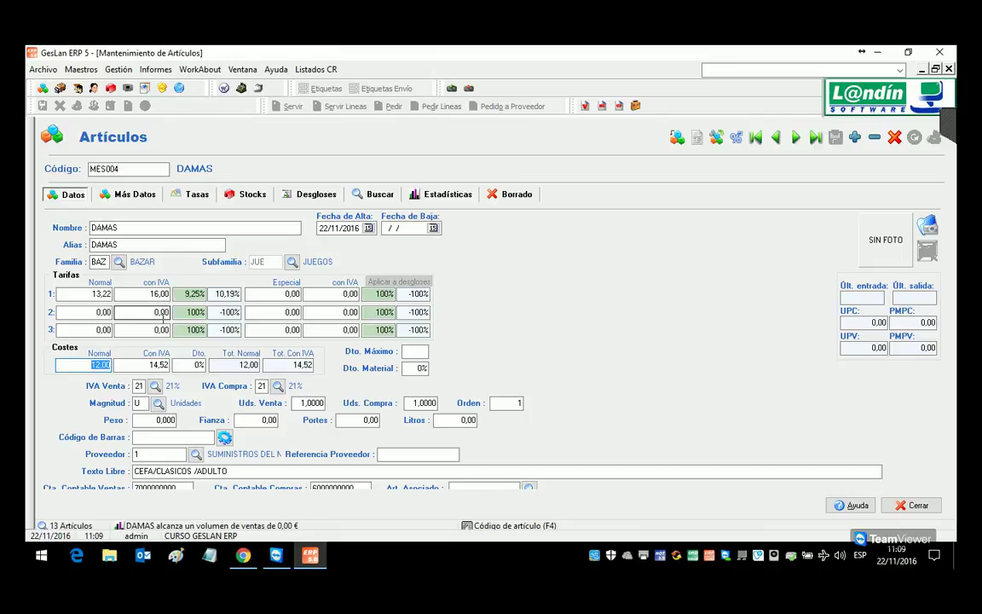
click(154, 313)
text(1)
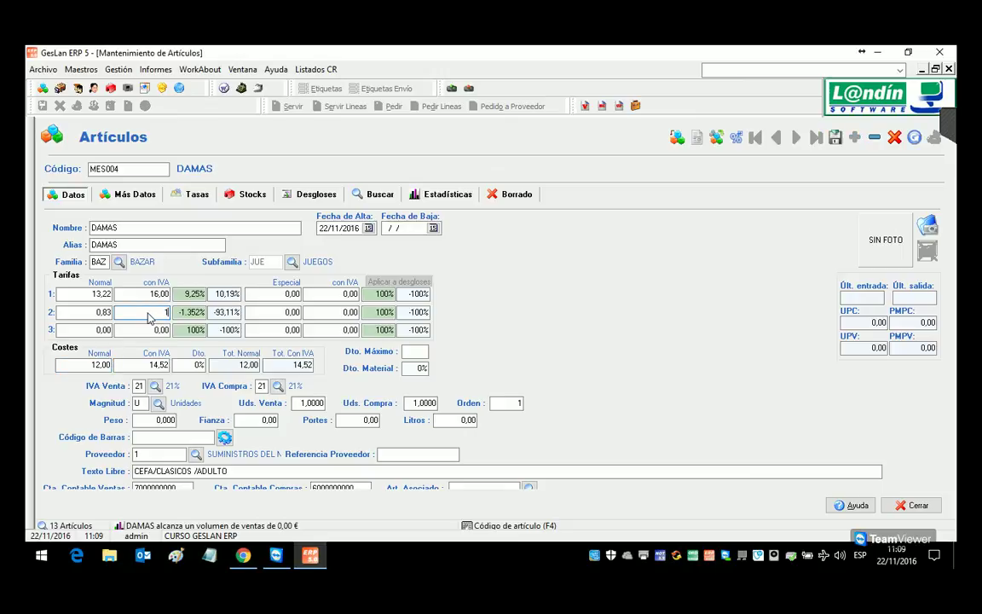
text(5)
click(836, 139)
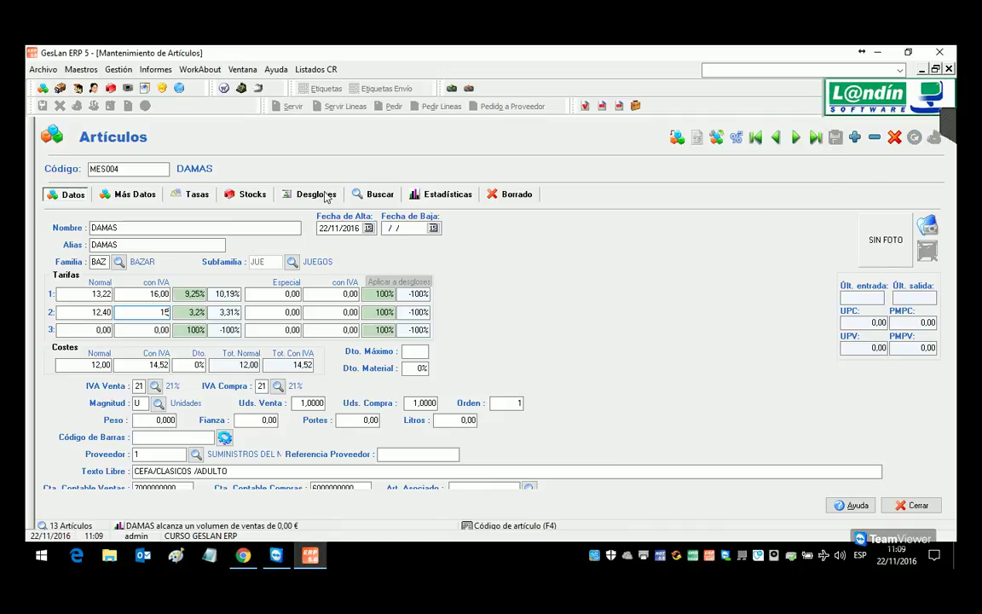
click(78, 89)
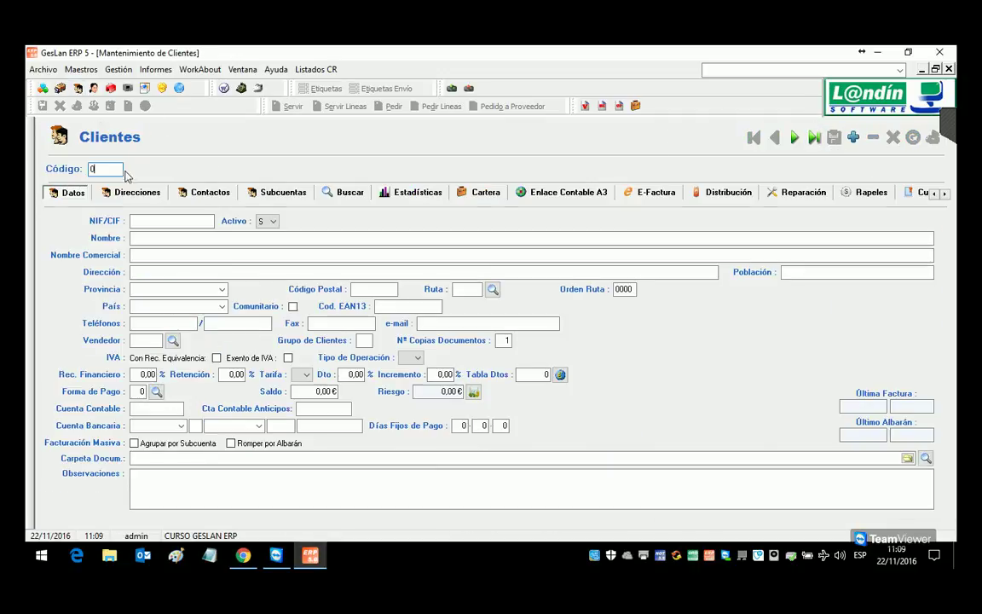
click(350, 193)
double_click(179, 275)
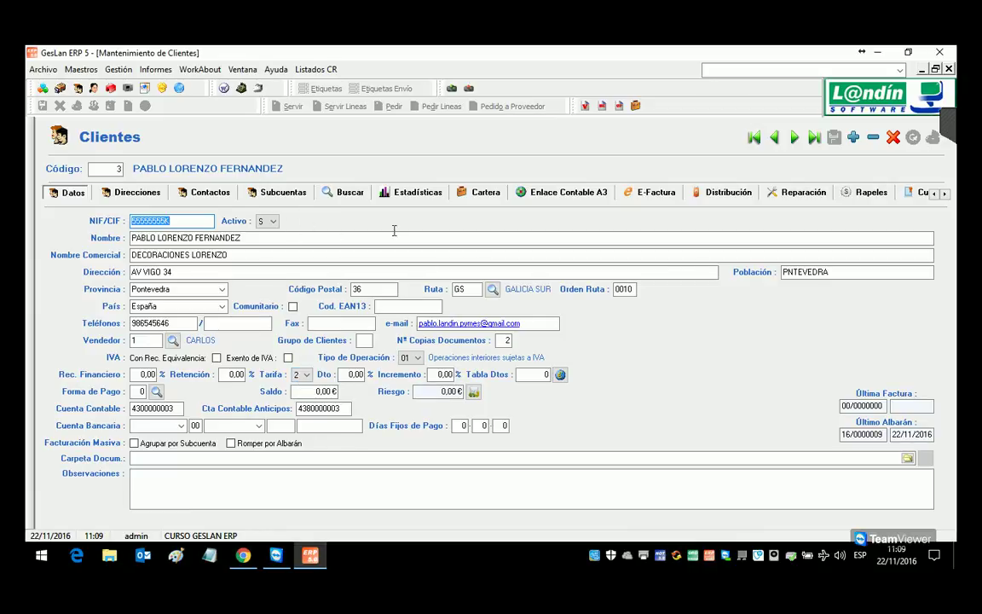
click(119, 69)
mouse_move(134, 88)
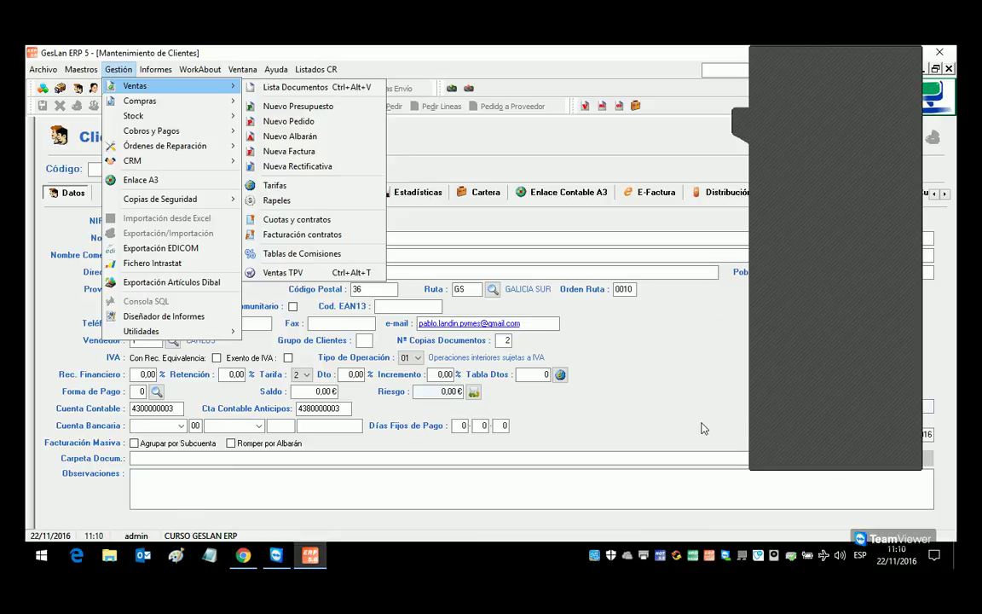
click(741, 122)
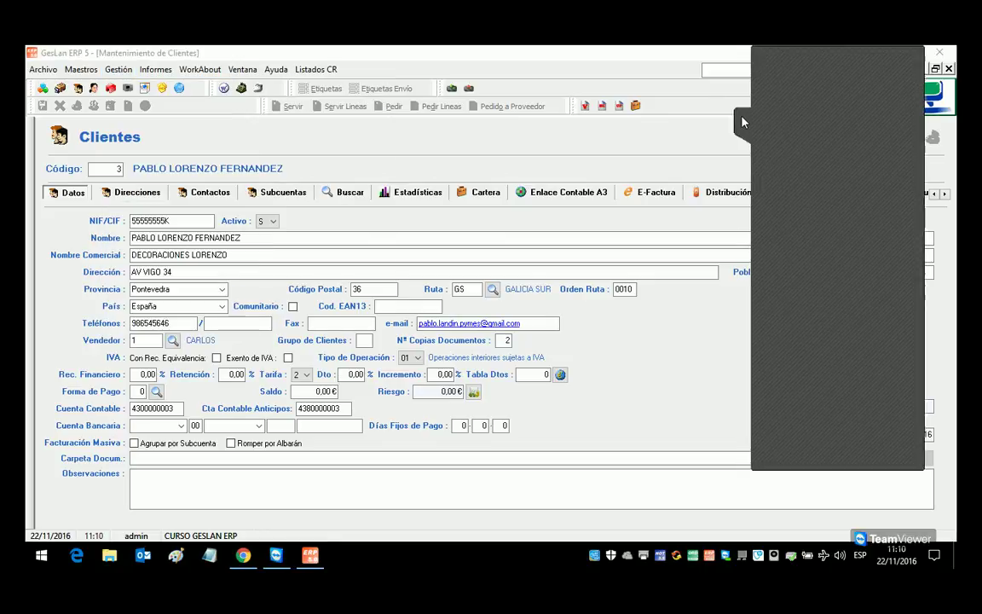
click(954, 123)
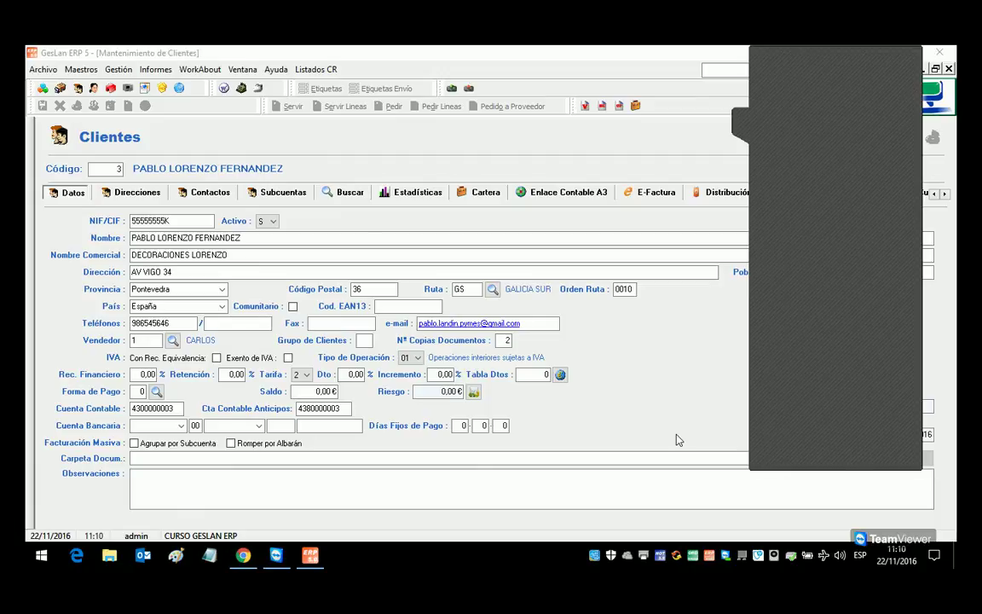
click(741, 124)
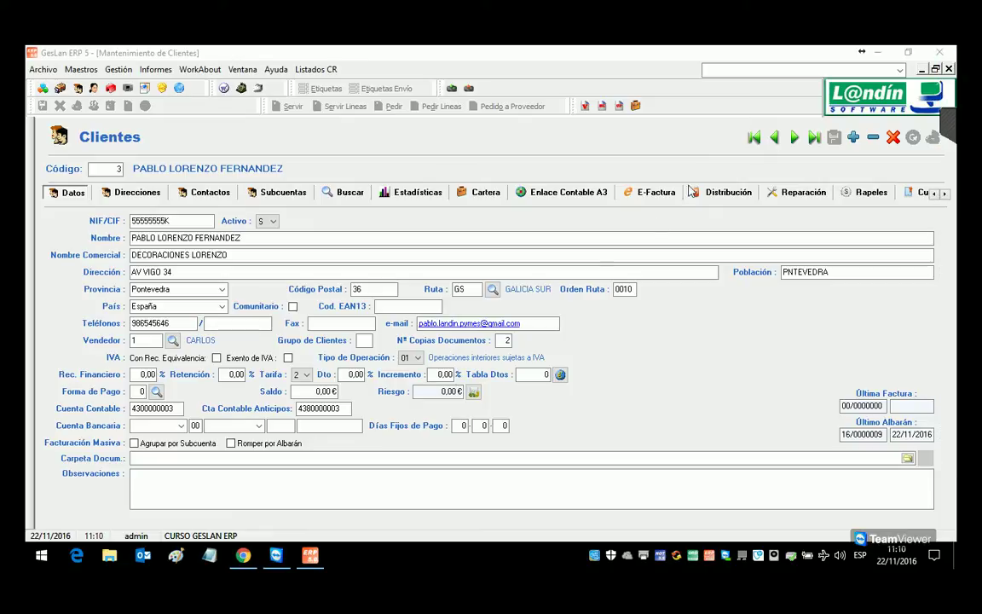
click(937, 124)
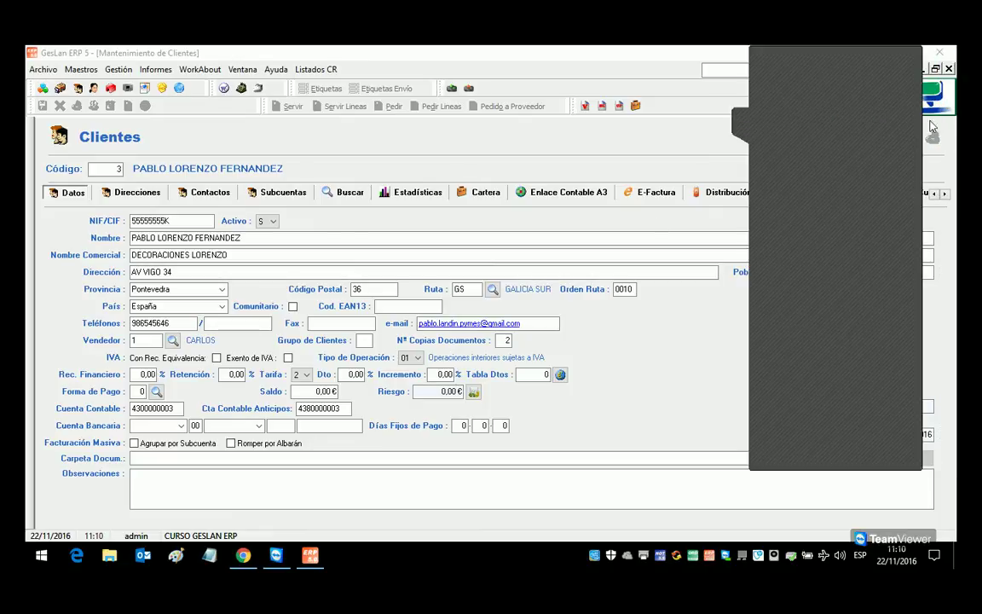
click(743, 129)
click(937, 126)
click(748, 124)
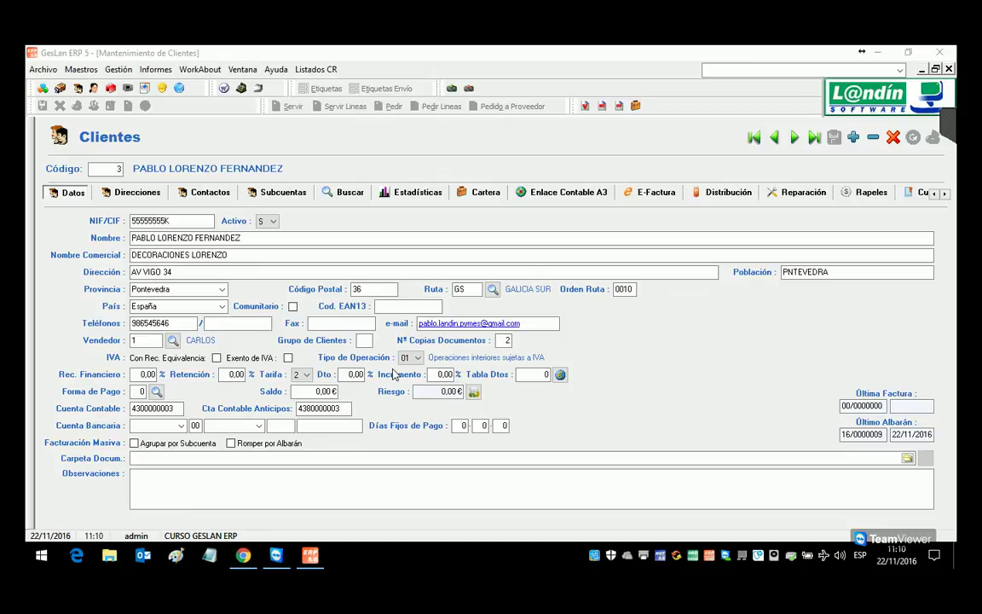
click(118, 69)
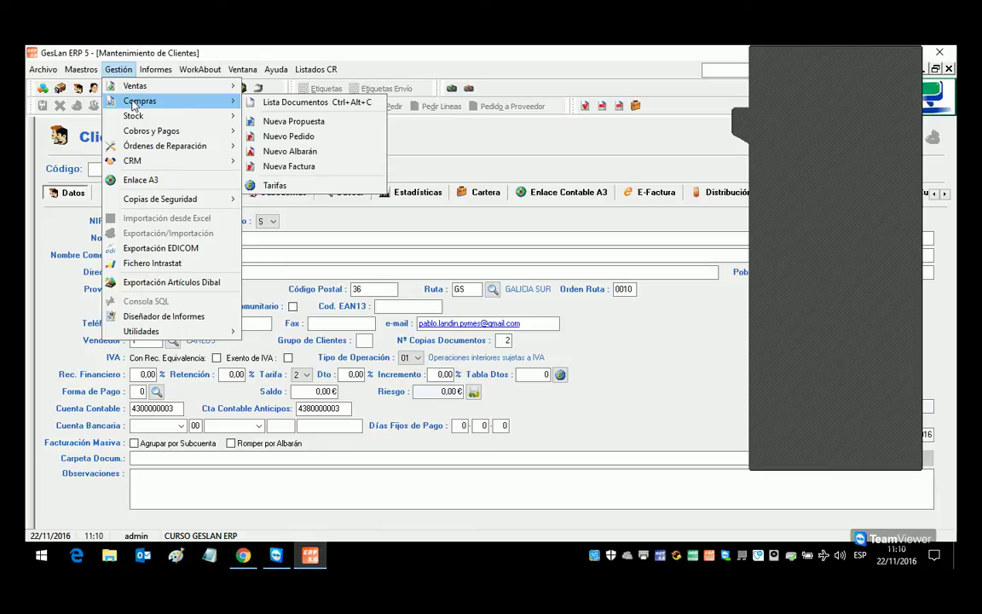
Step: Open the Tarifas de Compras window for supplier purchase price lists
click(124, 69)
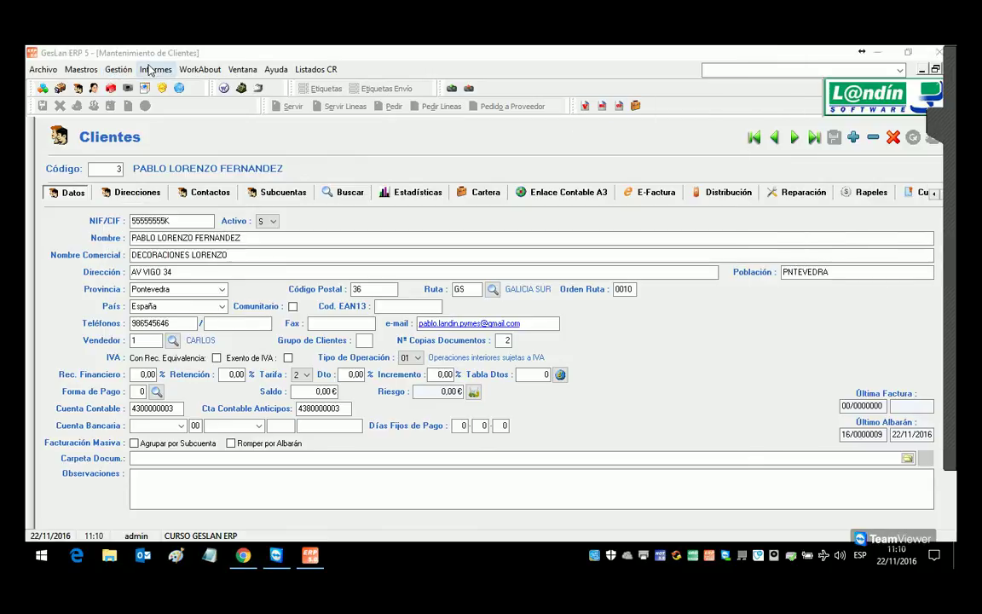
click(149, 70)
mouse_move(118, 69)
mouse_move(134, 85)
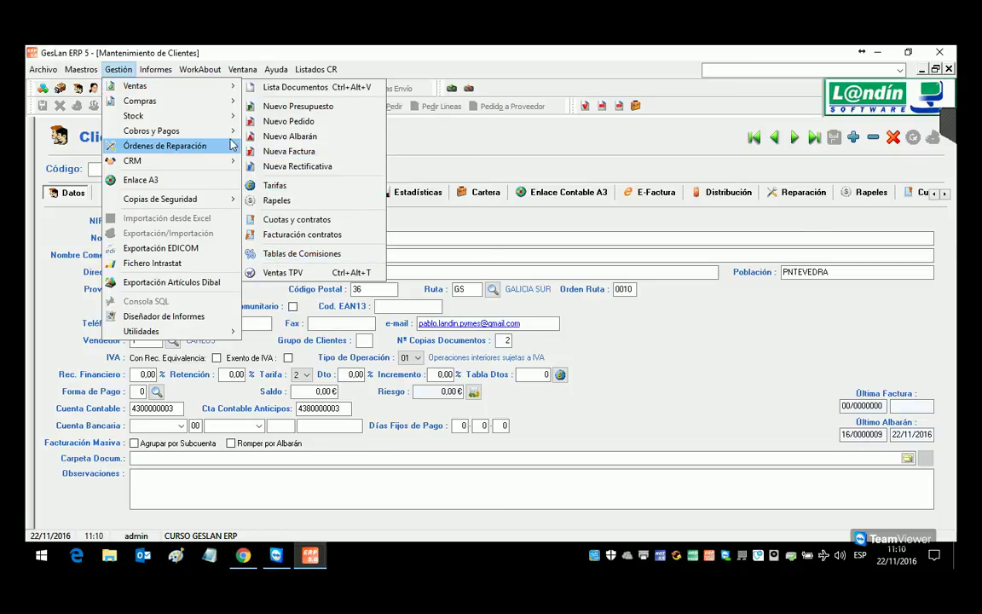
click(317, 185)
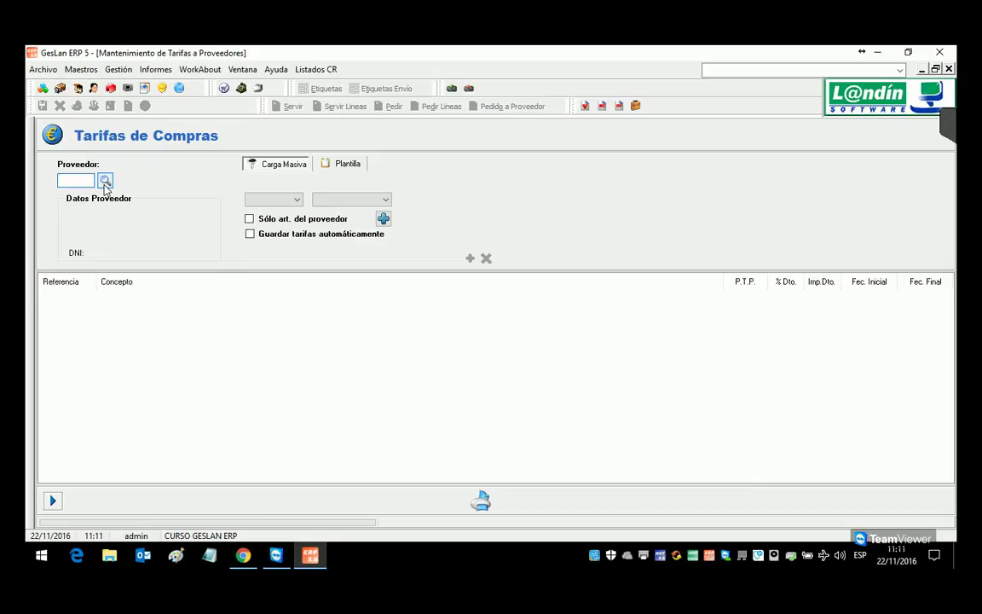
click(119, 70)
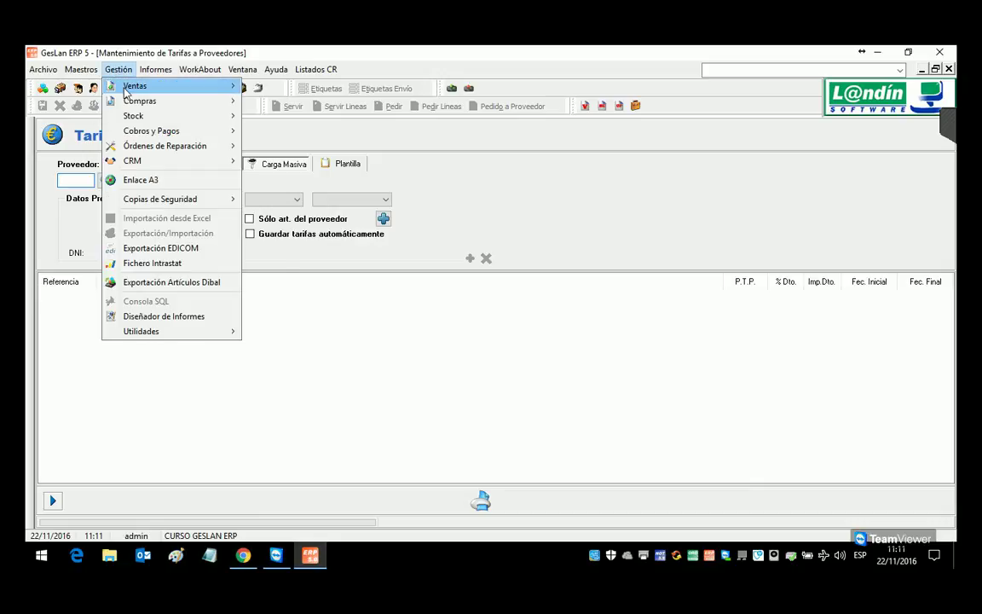
mouse_move(126, 90)
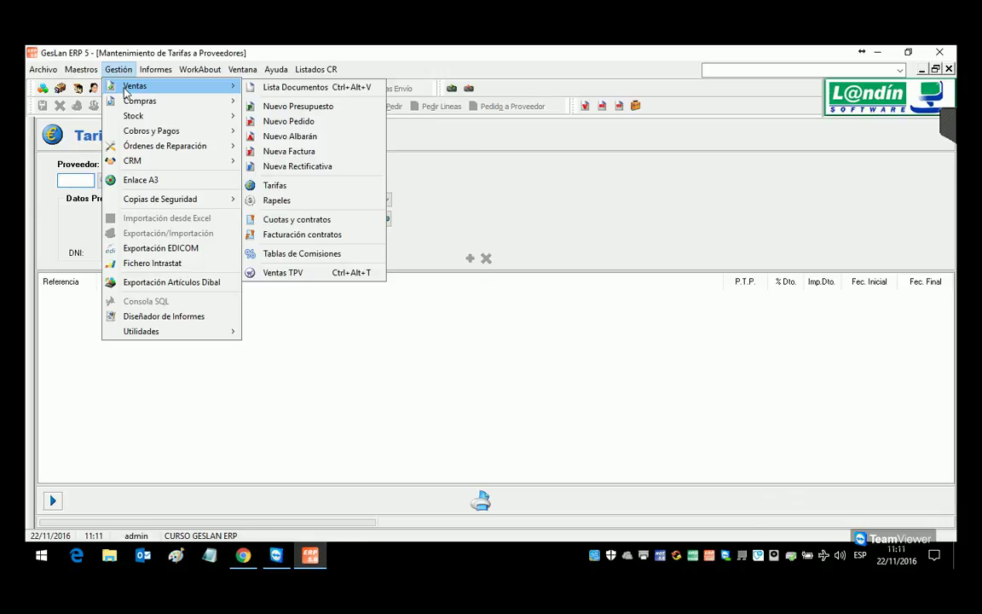
Step: Open the client sales price lists (Tarifas de Clientes) and arrange it beside the purchase lists
click(299, 187)
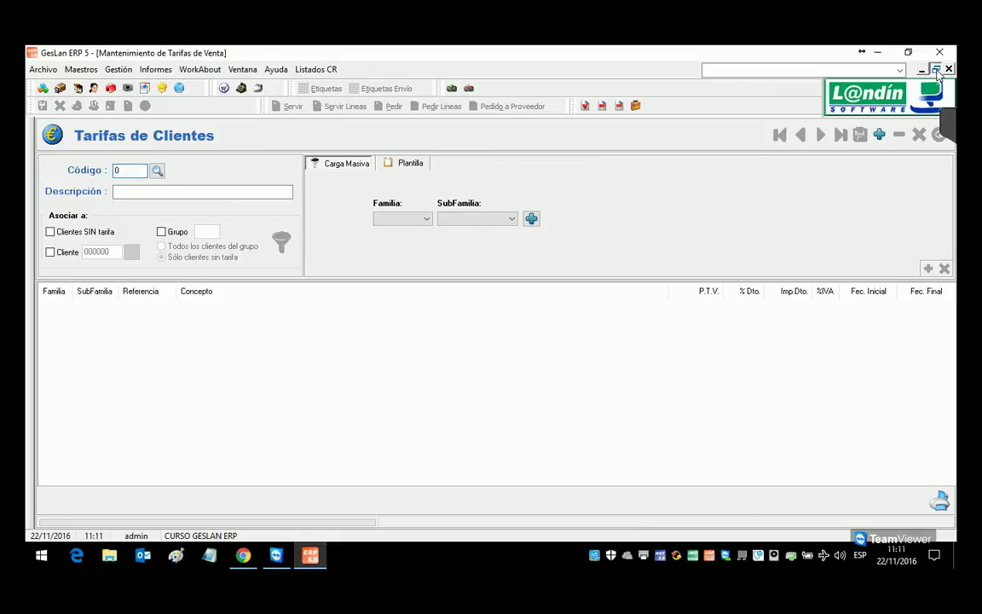
click(935, 68)
drag(299, 136, 620, 139)
drag(315, 193, 139, 181)
drag(492, 134, 537, 158)
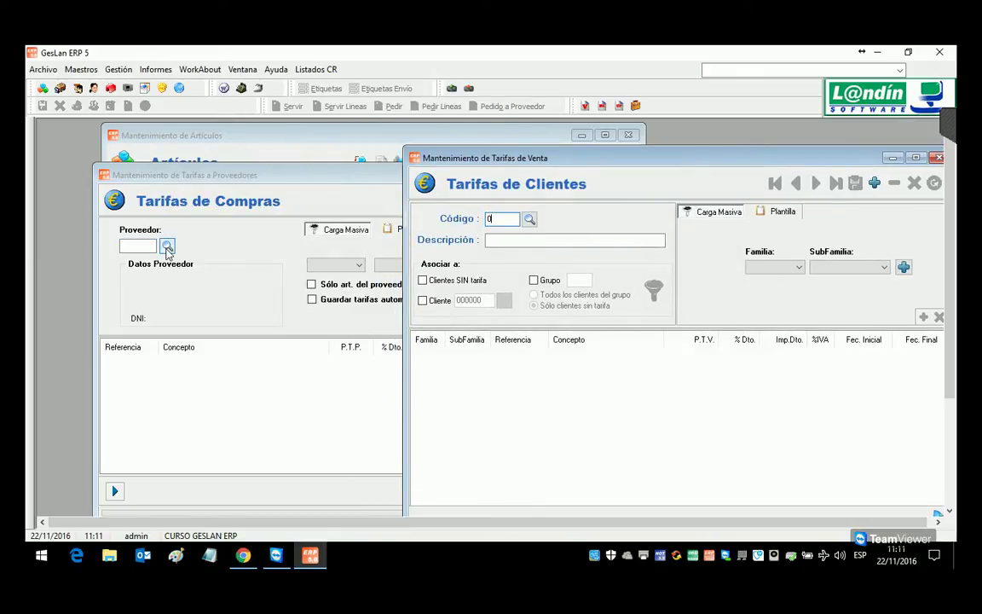
drag(562, 163, 430, 127)
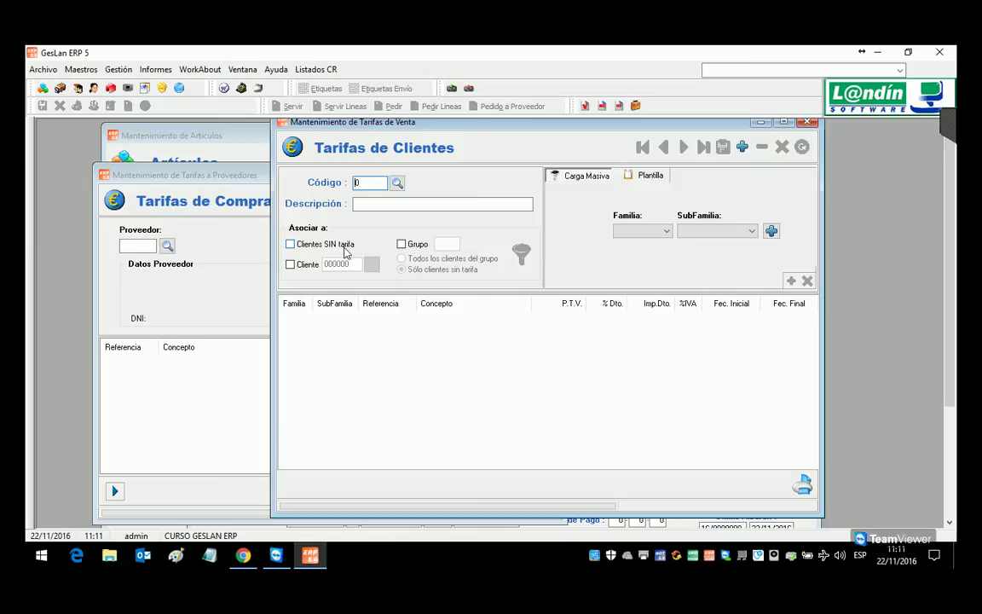
Step: Set the price list to associate with a single client, cancel the client search, and close it
click(291, 264)
click(369, 264)
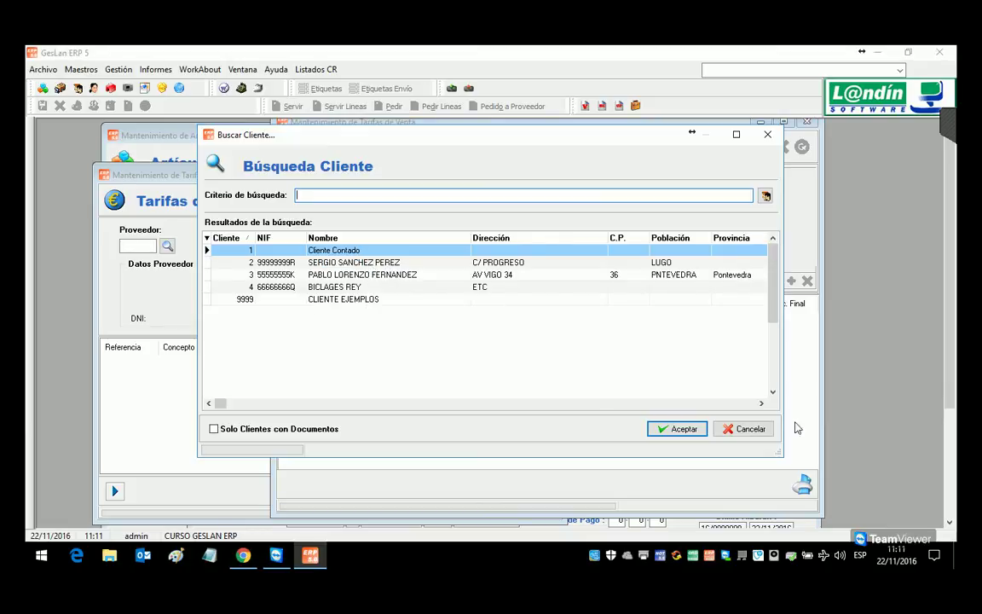
click(747, 429)
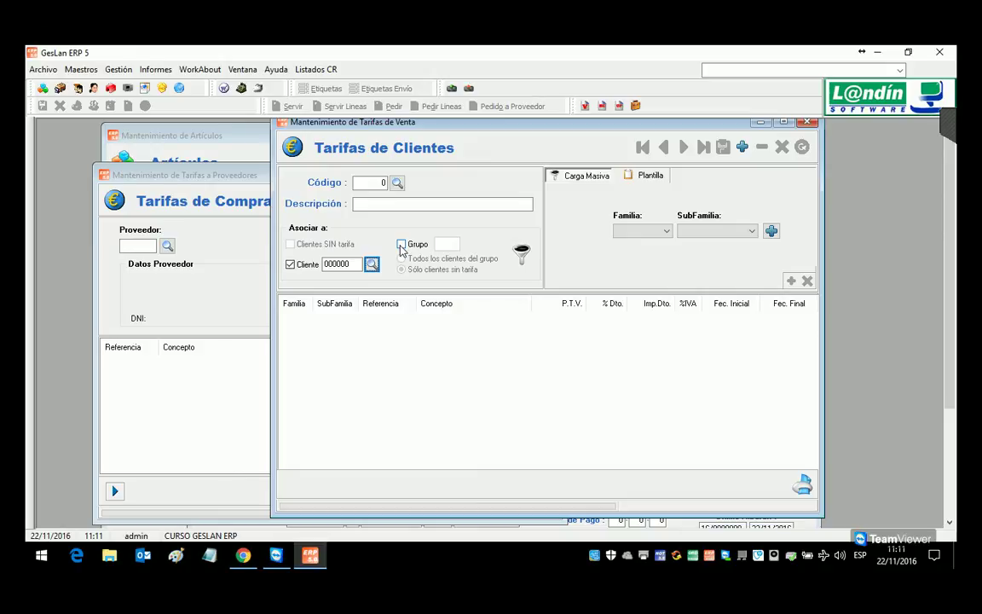
click(809, 122)
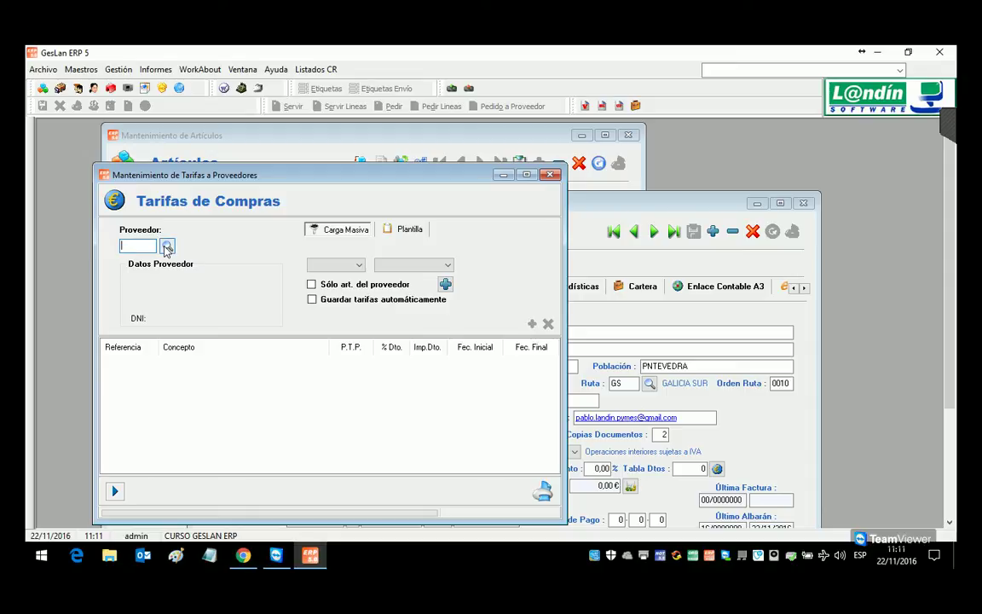
Step: Bring the client record forward and reposition it to reach the Grupo de Clientes field
click(611, 209)
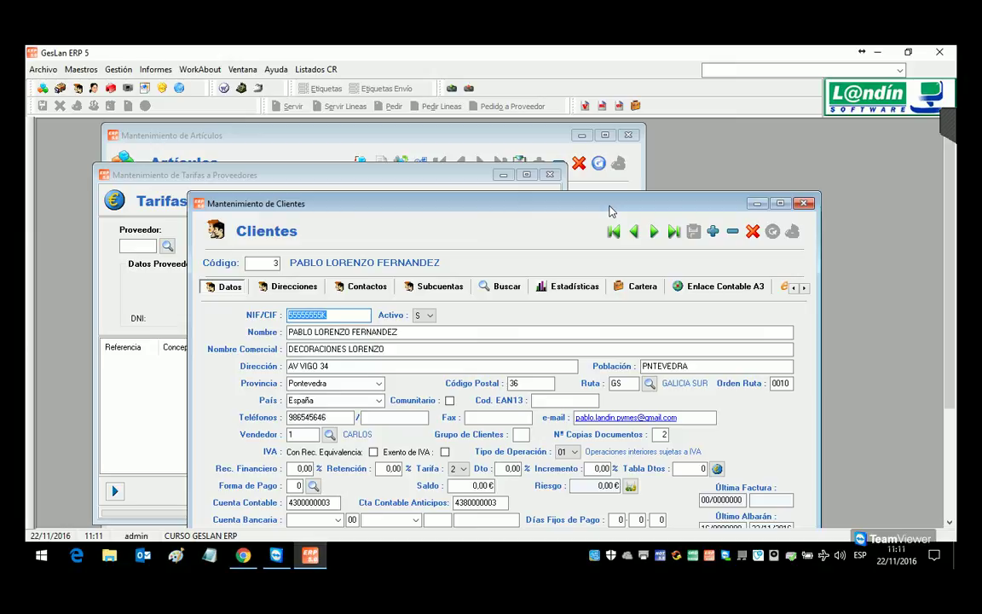
drag(559, 141, 638, 130)
click(708, 390)
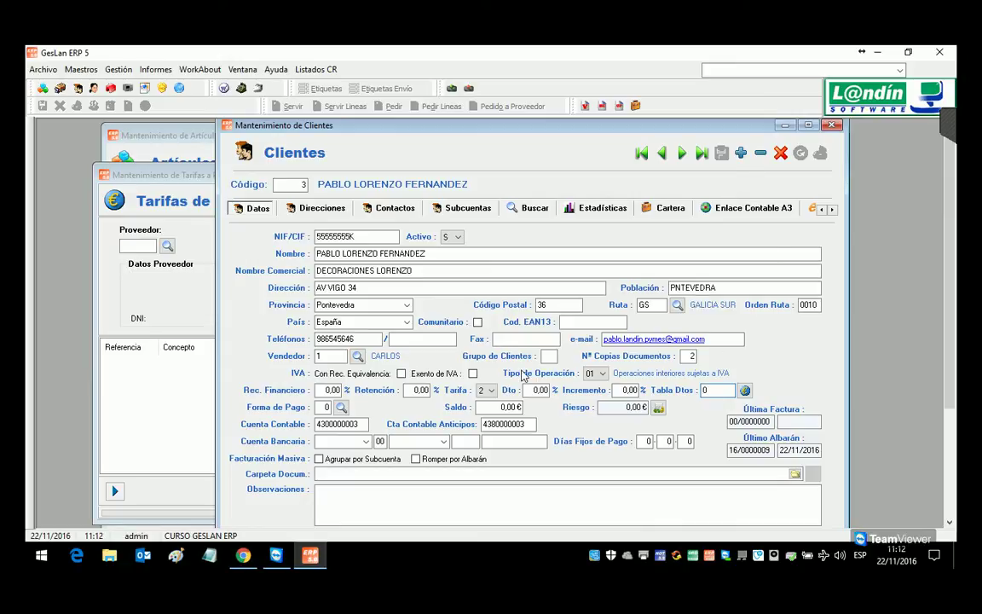
click(549, 356)
drag(432, 133, 354, 136)
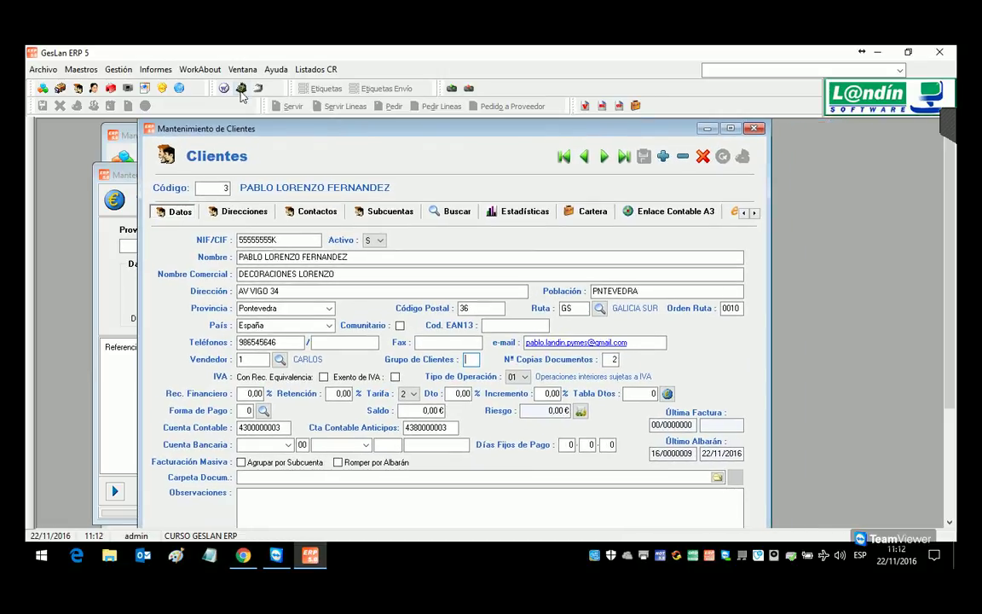
Step: Glance at the outgoing sales documents, then set the client group to M and save
click(120, 69)
mouse_move(144, 86)
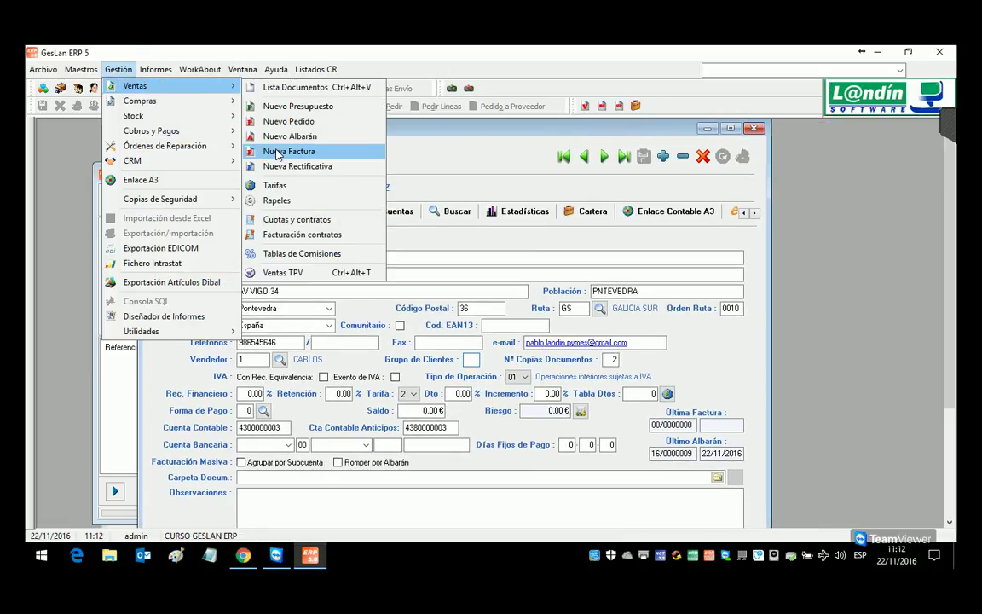
click(294, 87)
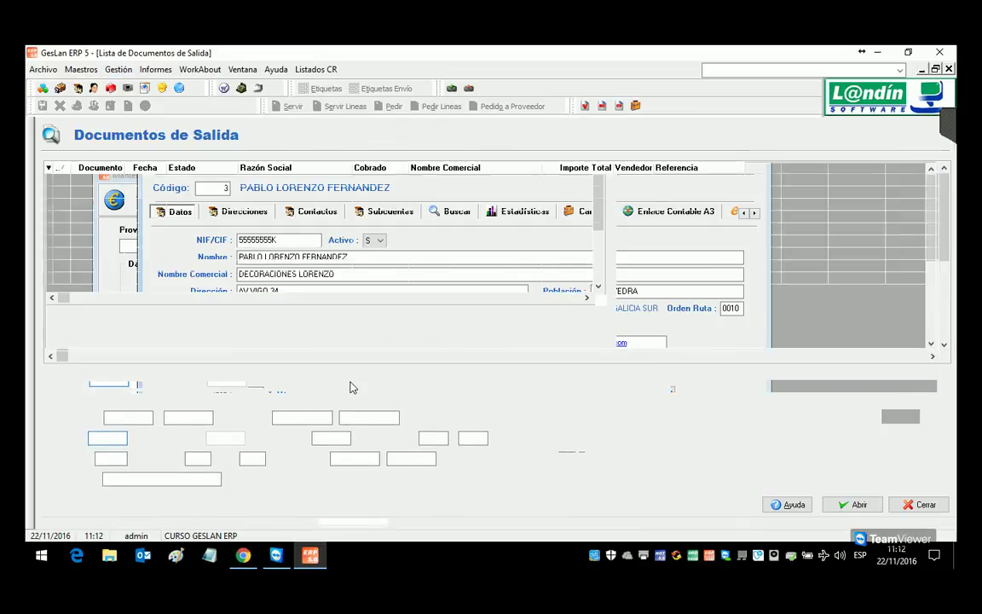
click(431, 439)
key(F5)
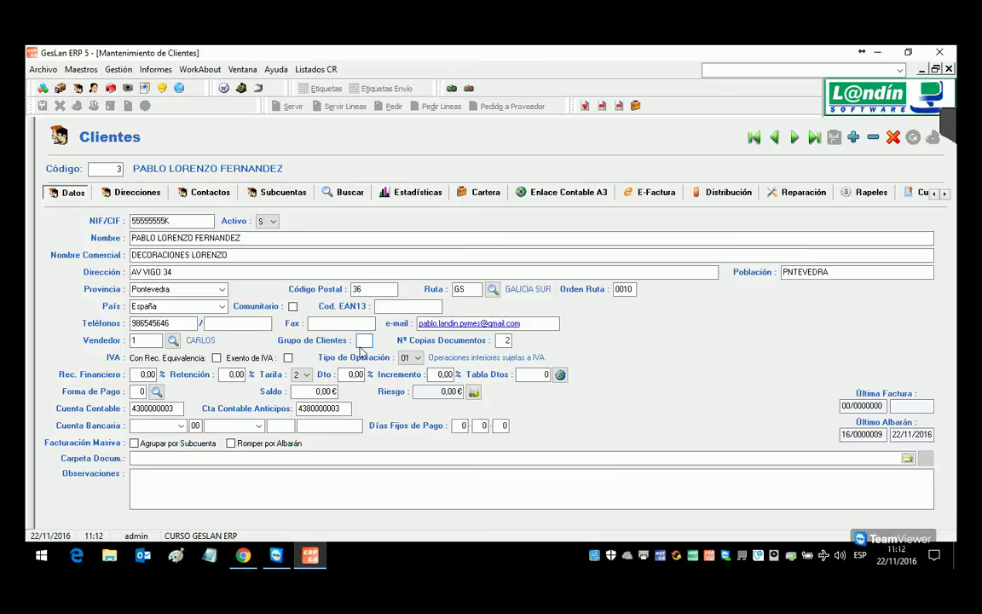
text(M)
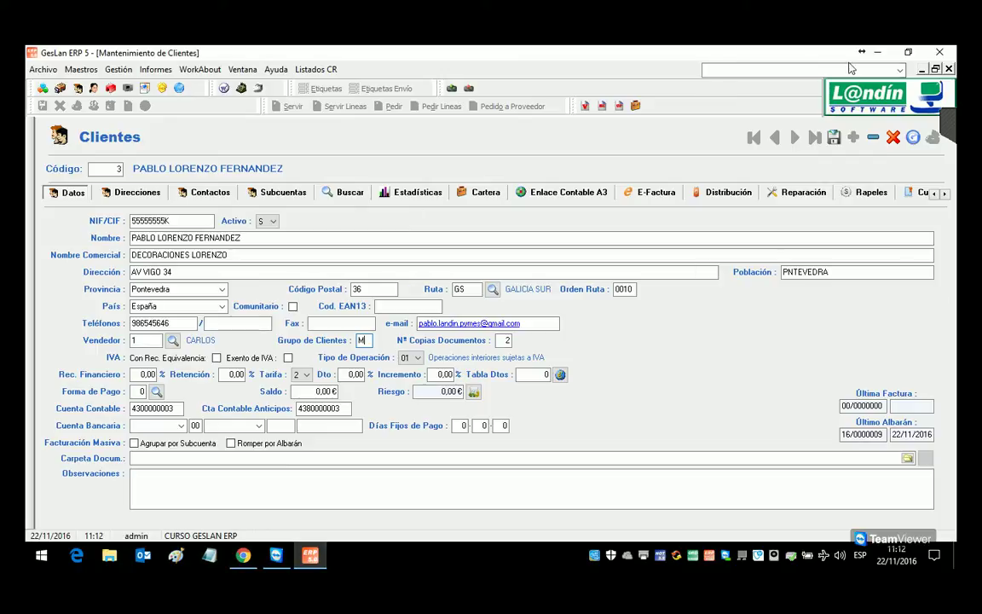
click(833, 136)
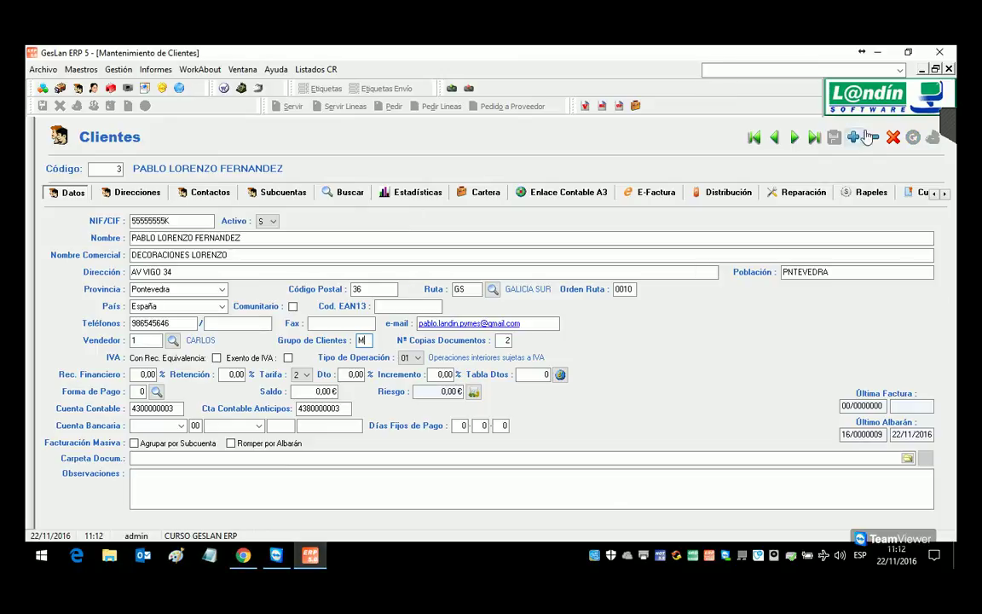
Step: Close the client, purchase tariffs and article windows, saving the article changes
click(949, 70)
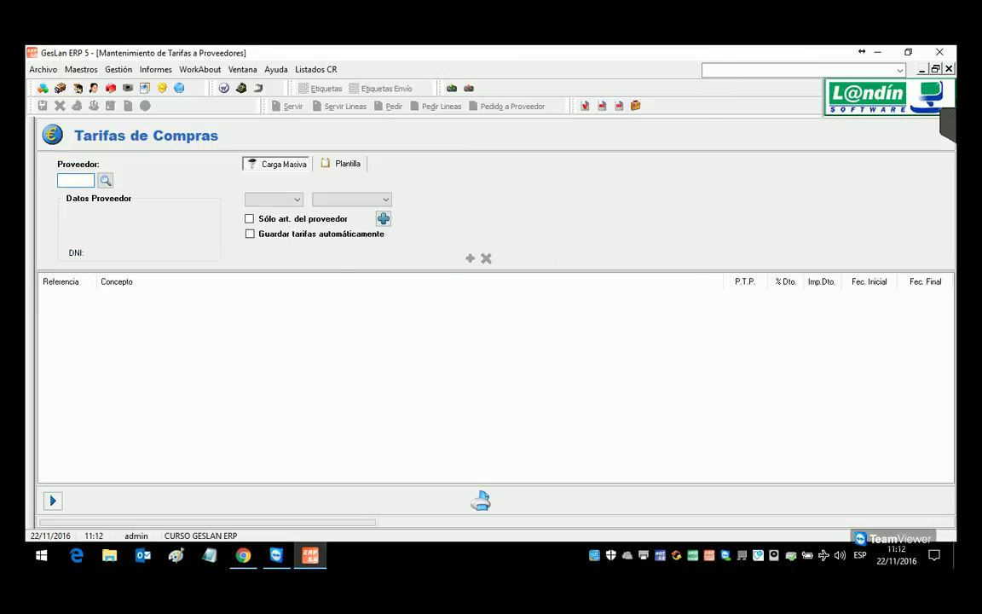
click(948, 68)
click(499, 348)
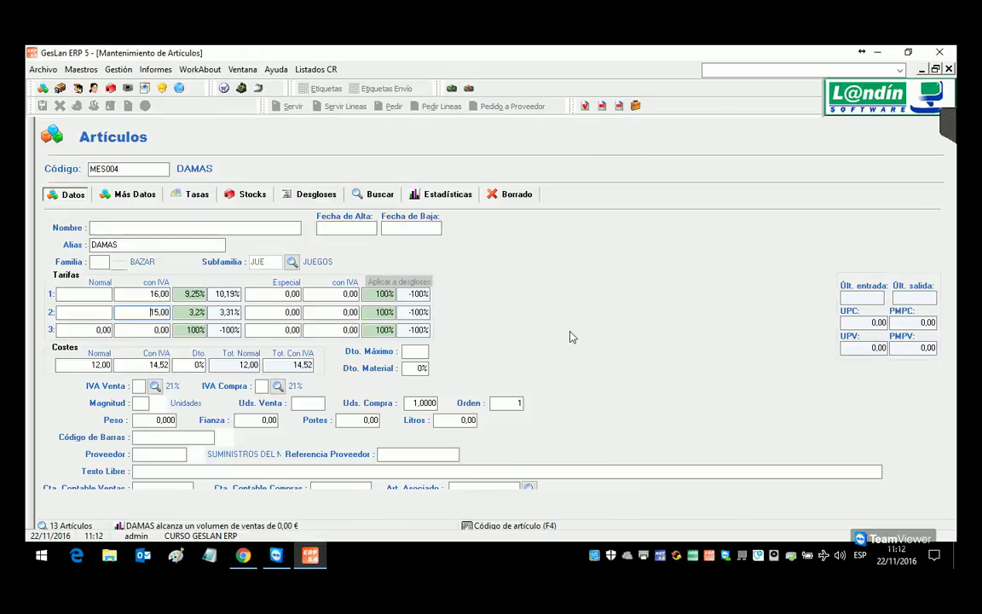
click(949, 70)
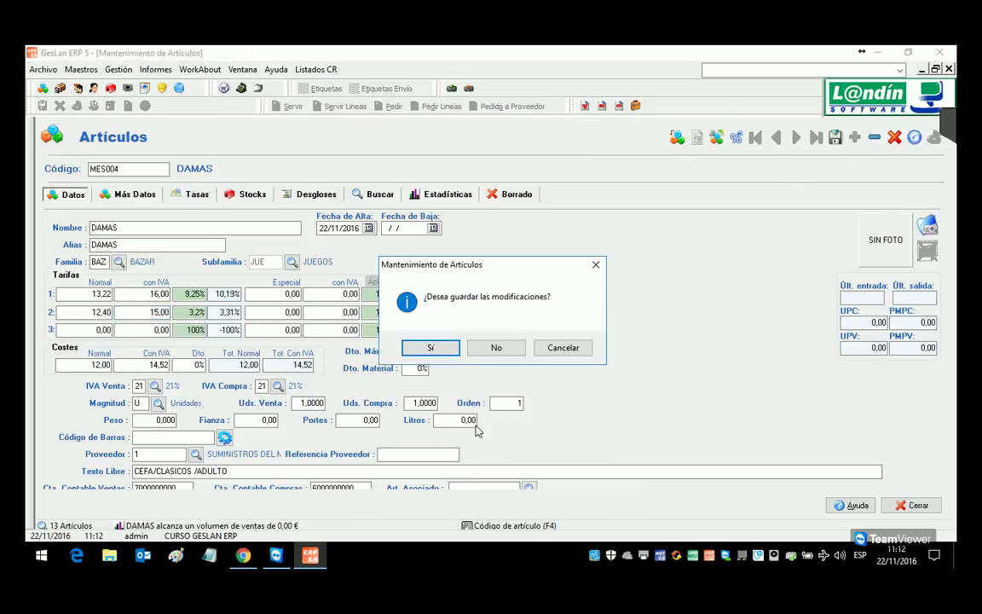
click(433, 347)
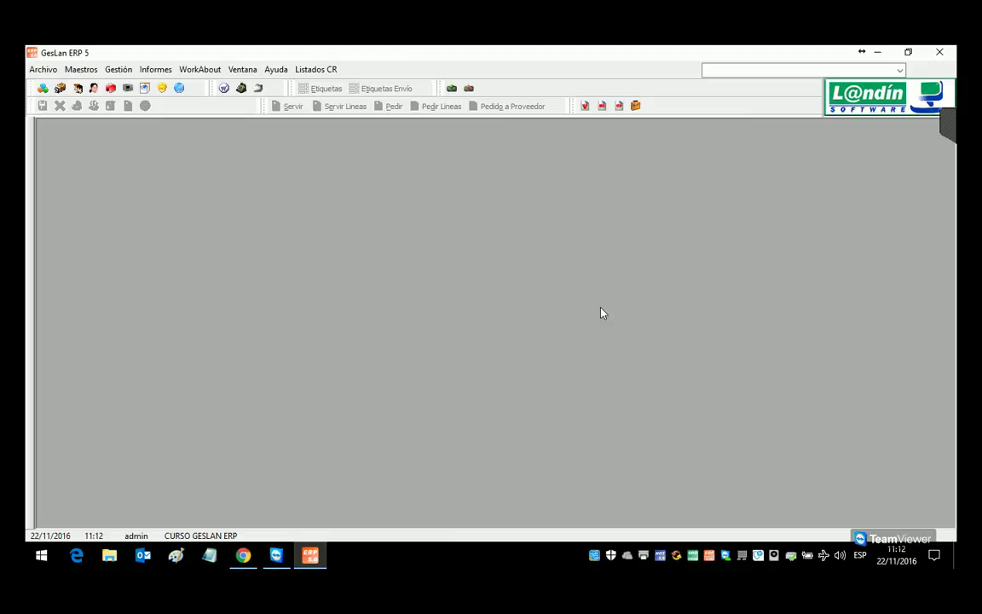
click(118, 69)
Step: Filter outgoing sales documents to client group M, showing 3 documents totalling 170,83 €, then close the list
mouse_move(174, 87)
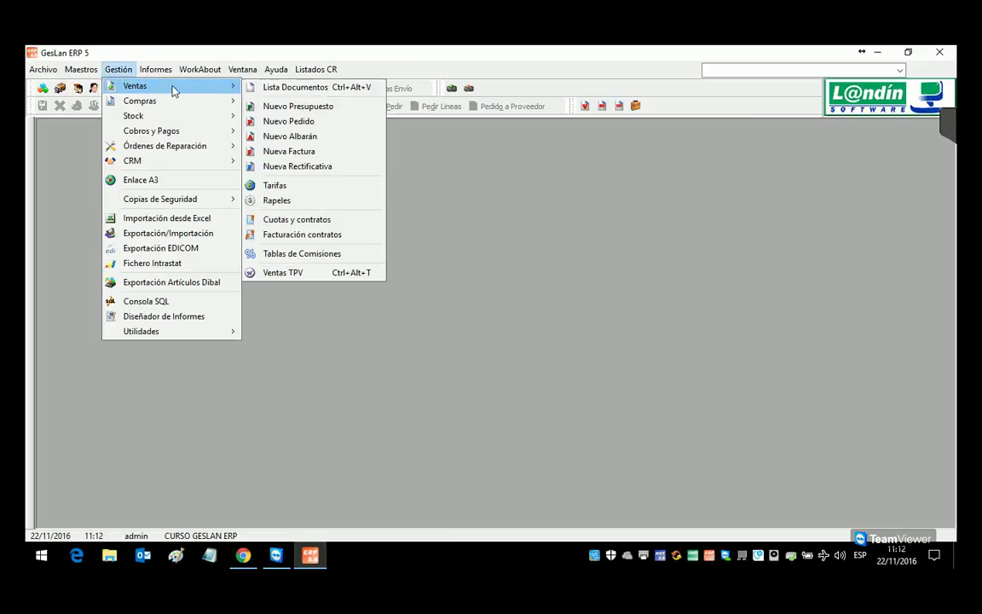
click(267, 89)
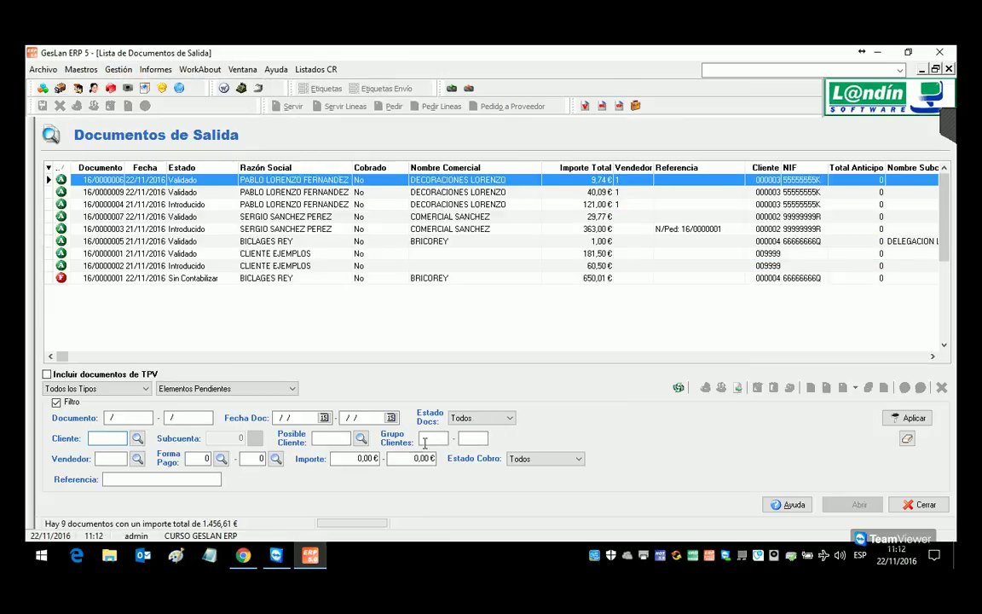
text(M)
click(910, 418)
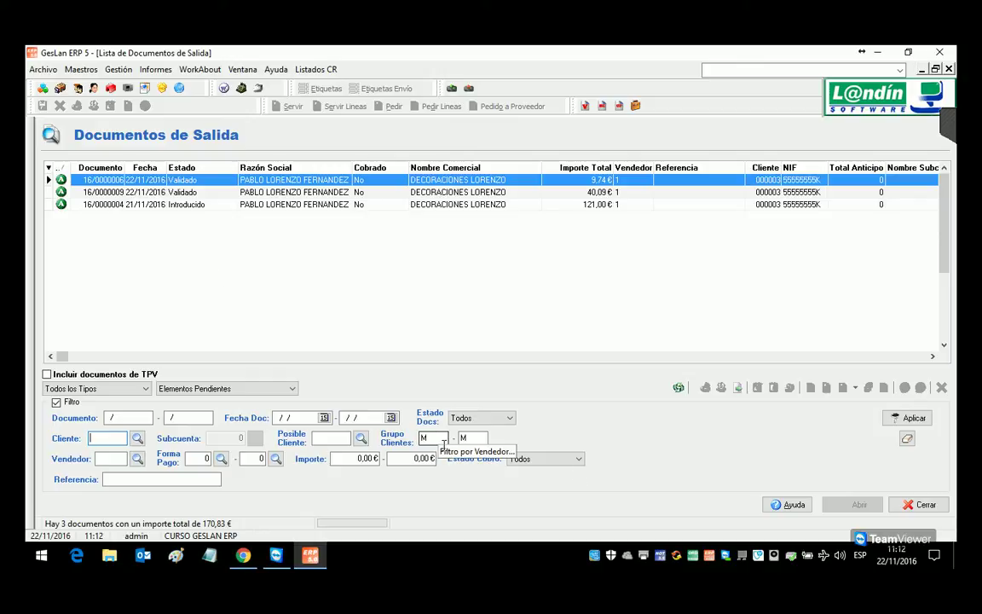
click(949, 69)
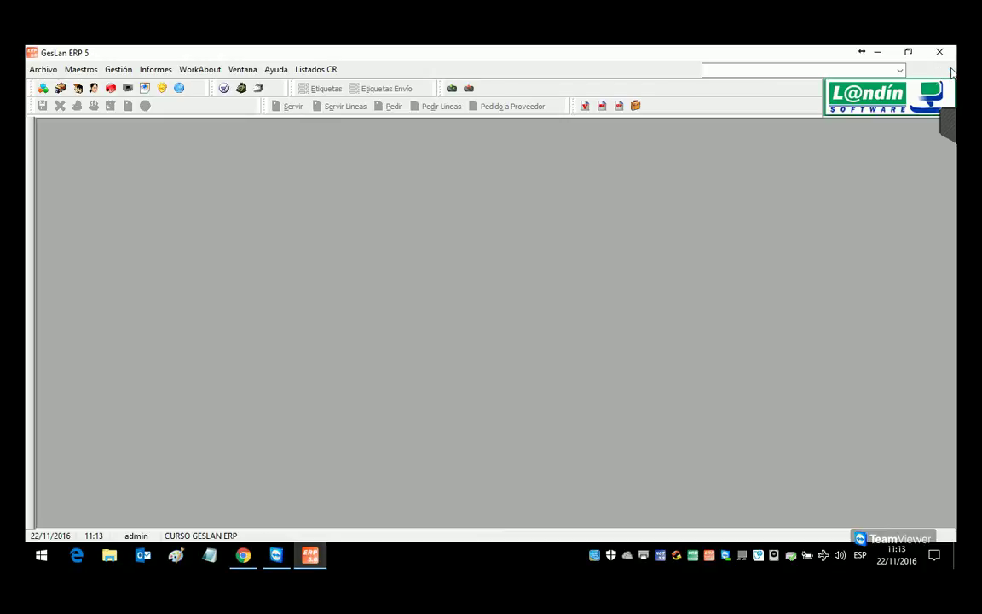
Step: Open client maintenance, pick the first client from the list, and set its group to EM
click(79, 69)
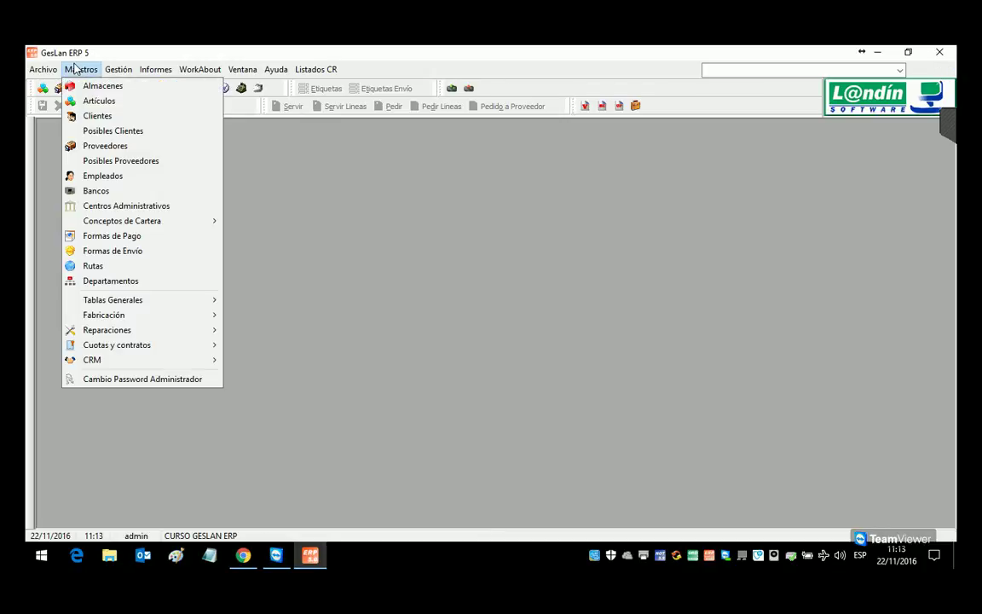
click(83, 117)
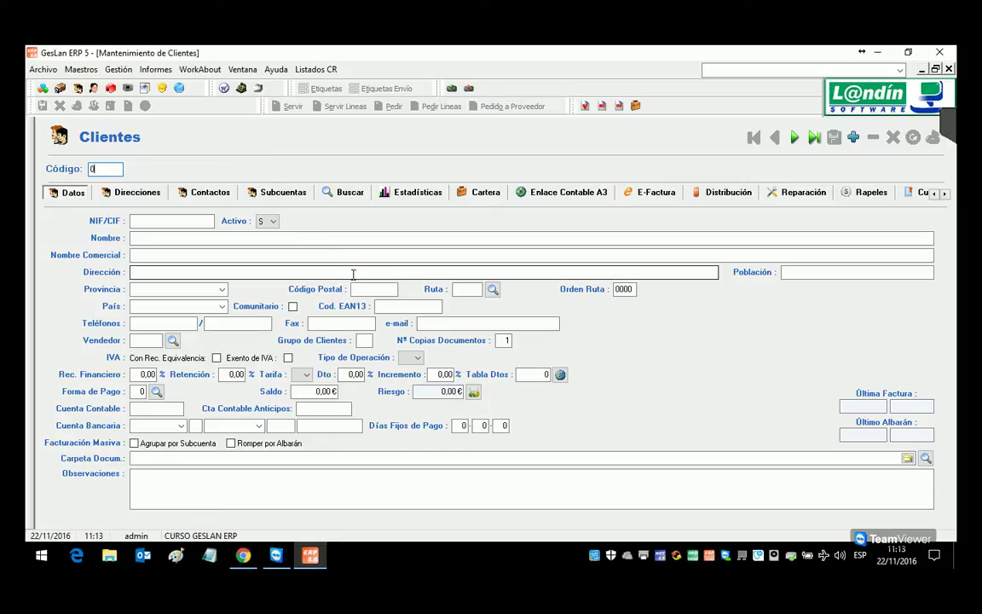
click(341, 192)
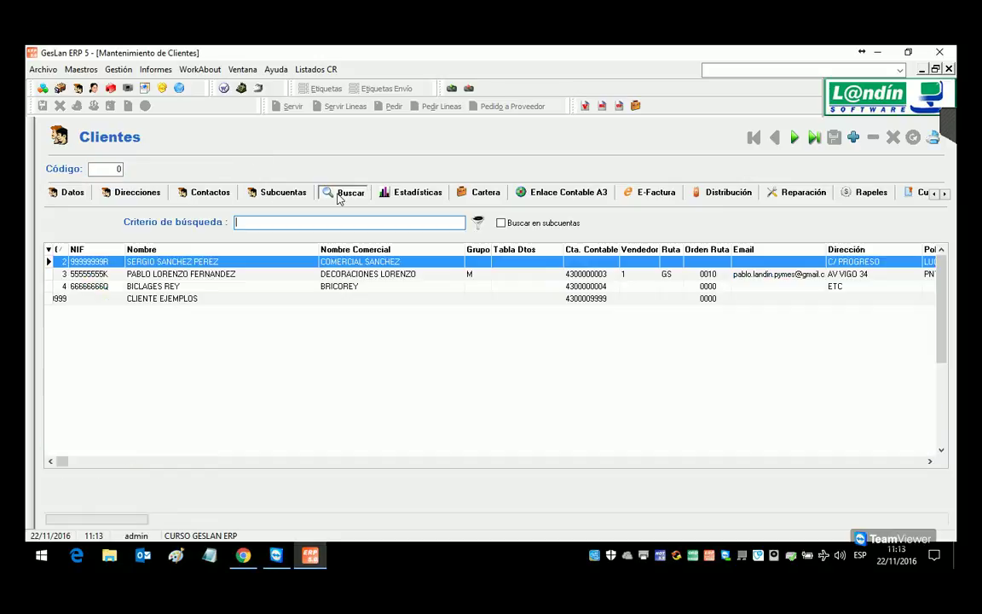
double_click(238, 265)
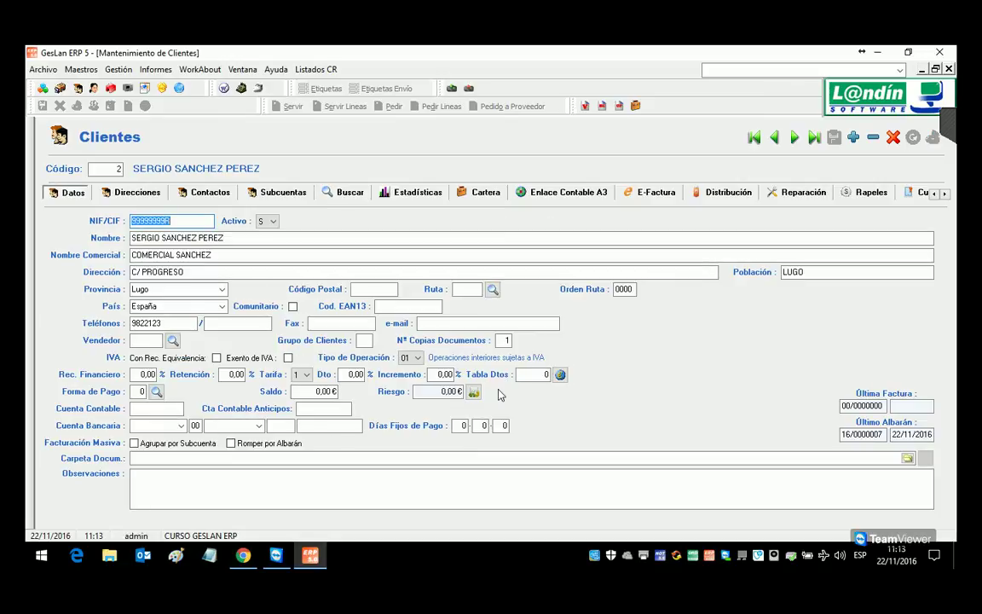
click(369, 343)
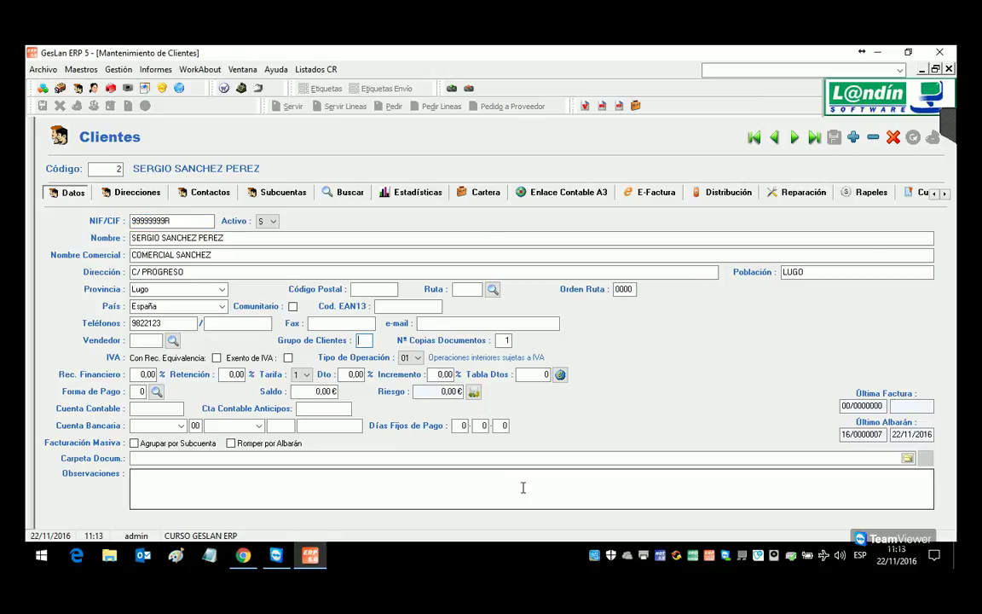
text(EM)
key(Tab)
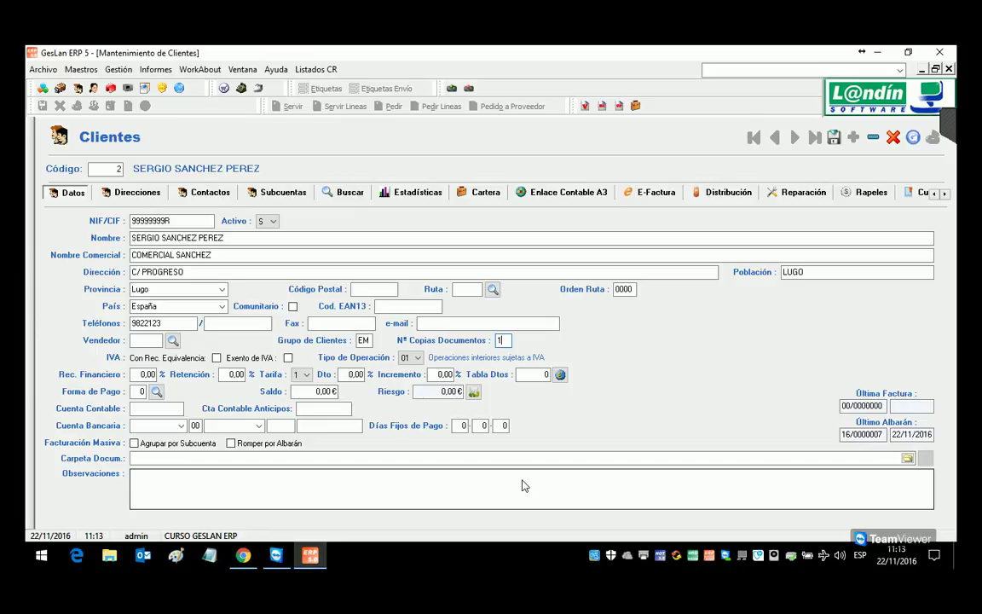
click(835, 139)
Step: Assign client group EM to the next two clients, saving each, and begin new client 5
click(795, 139)
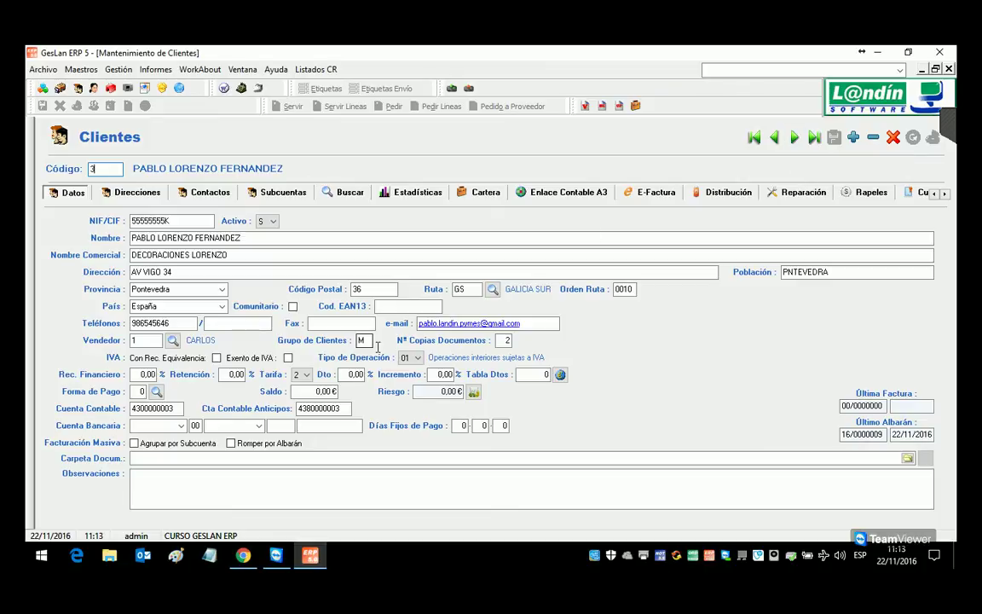
key(Tab)
click(371, 342)
text(E)
click(834, 137)
click(794, 137)
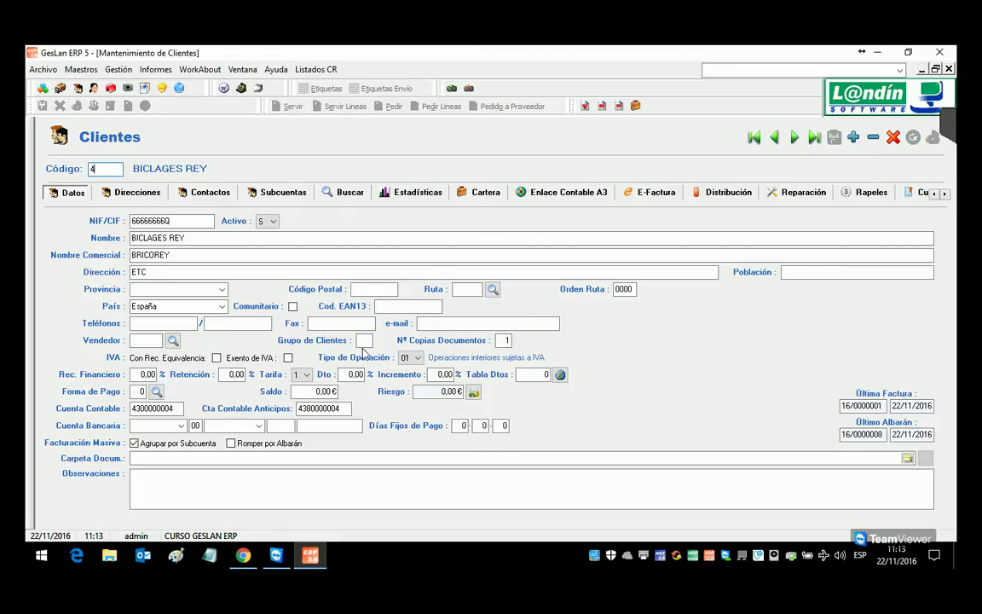
click(365, 341)
text(EM)
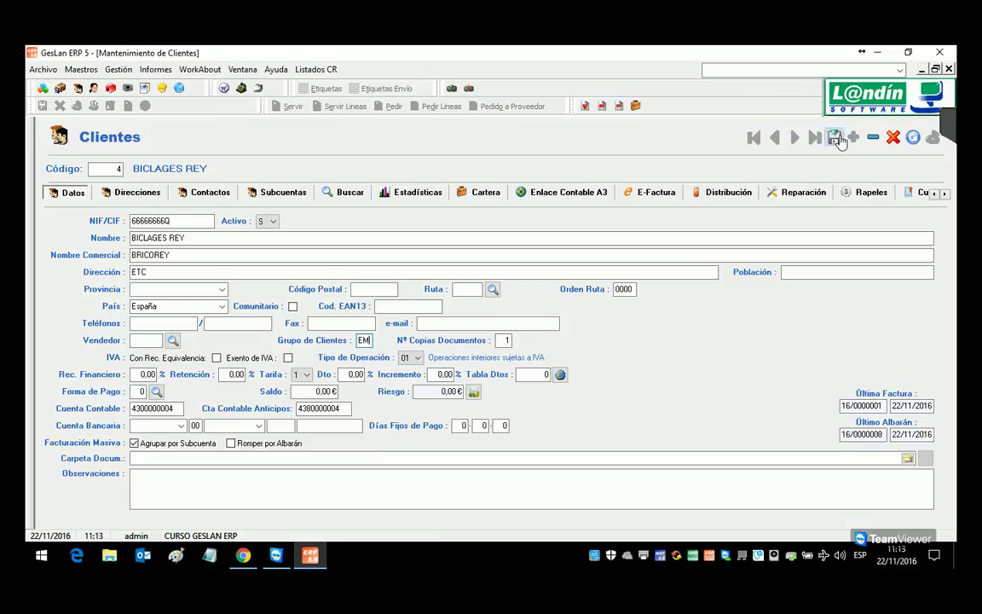
click(833, 136)
click(794, 139)
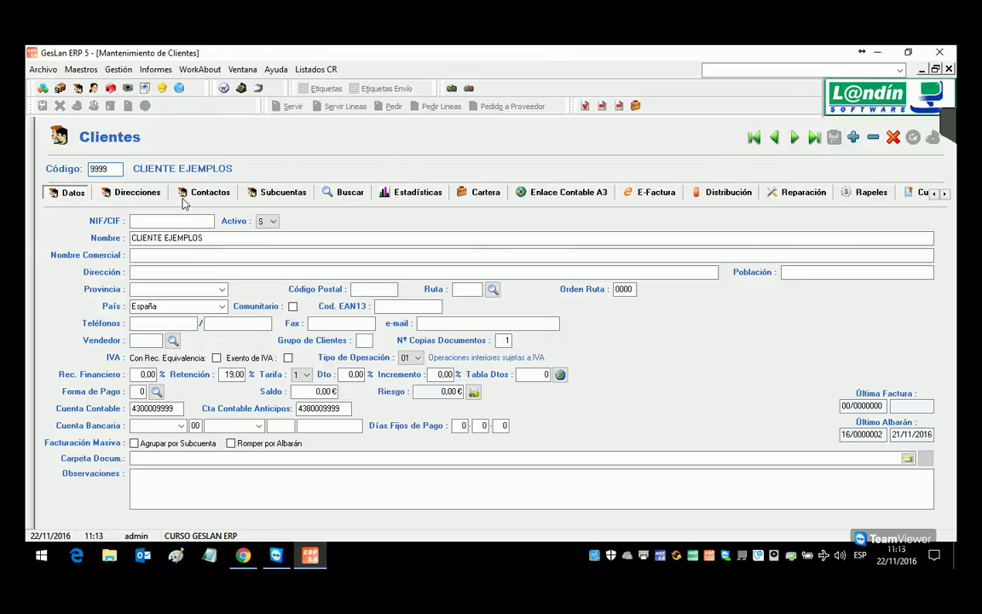
click(854, 136)
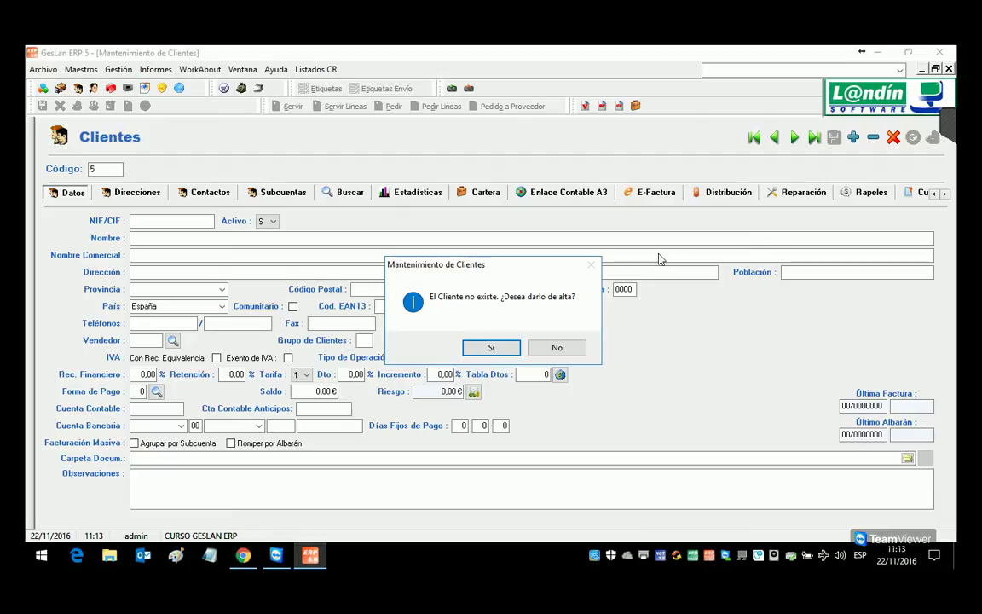
Step: Confirm new client 5 and enter its tax ID, full name, trade name ETC. and address ETC
click(493, 348)
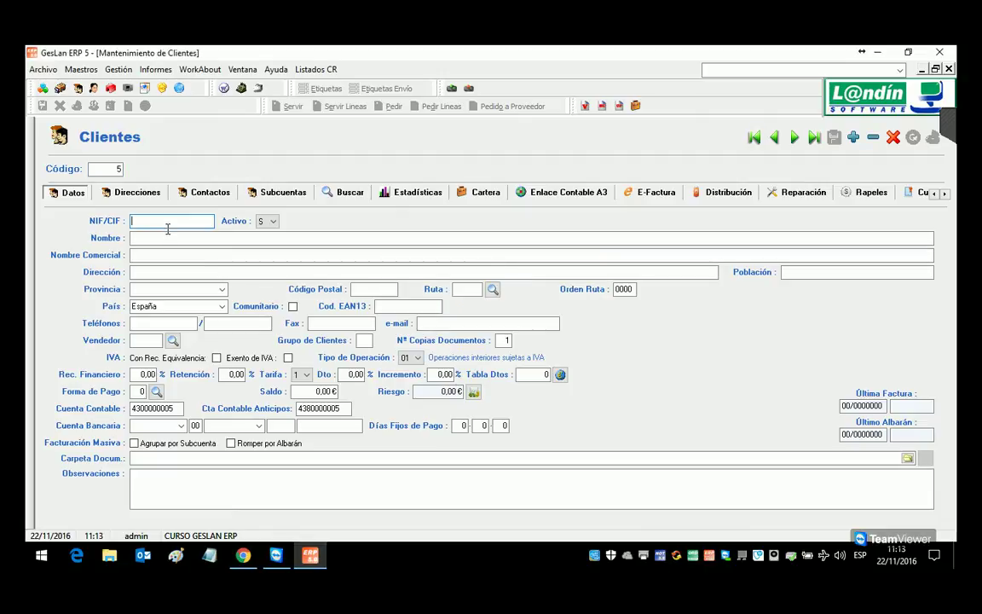
text(77777777B)
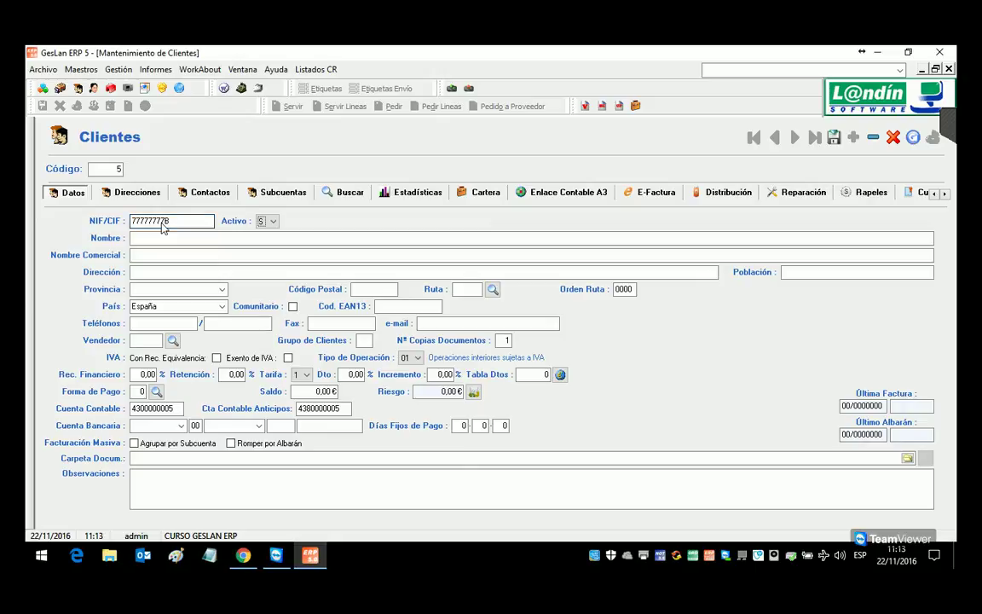
key(Tab)
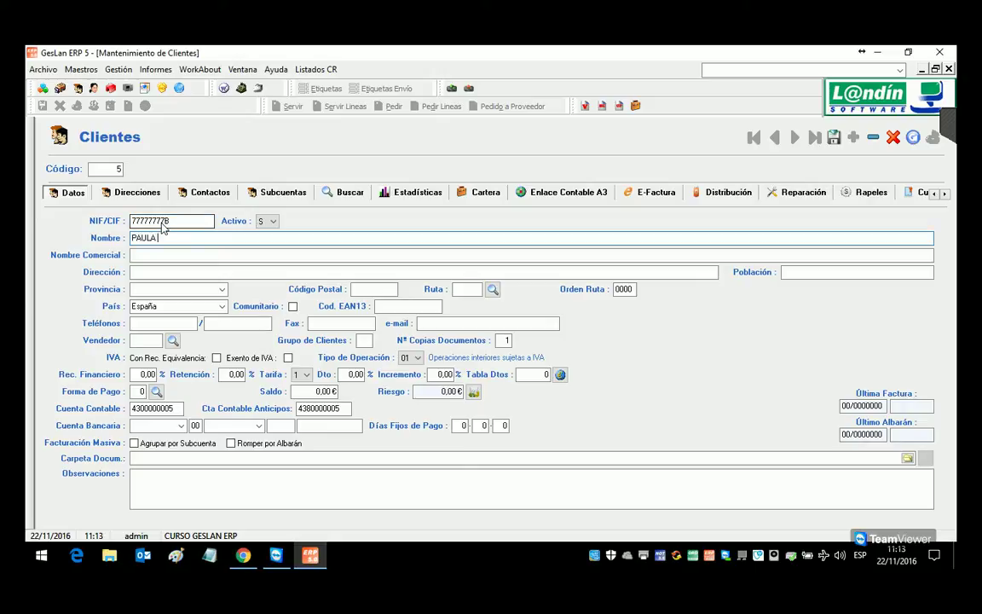
key(Tab)
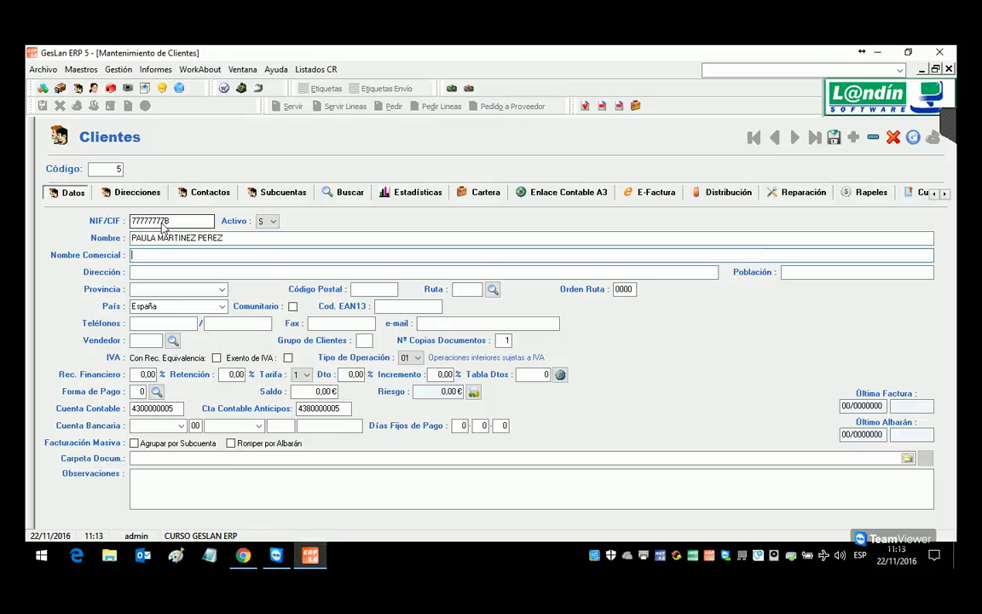
text(ETC.)
key(Tab)
text(ETC.)
Step: Set the client group to PA and dismiss the delivery route list without choosing one
click(366, 341)
text(PA)
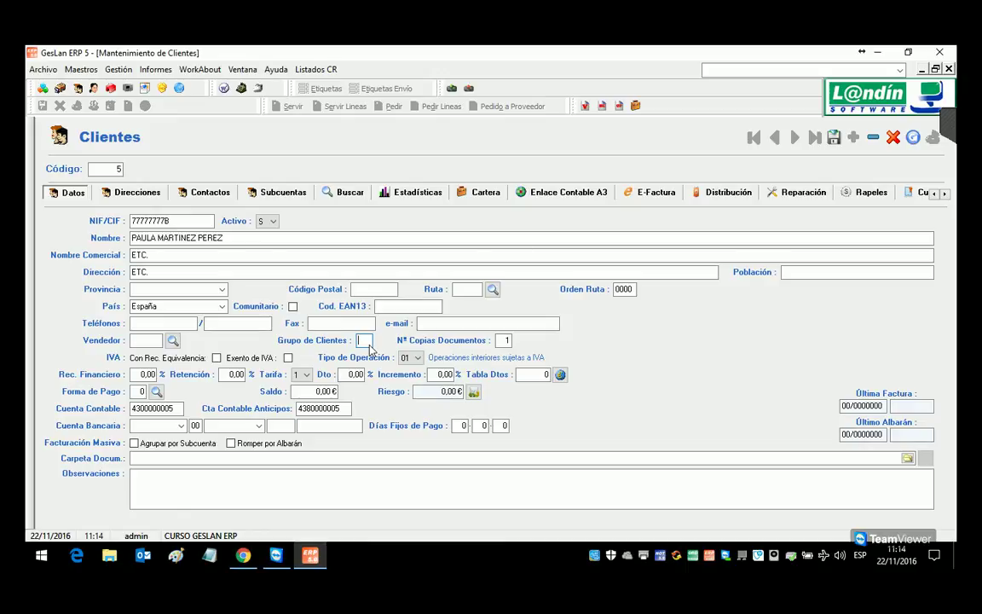
click(492, 289)
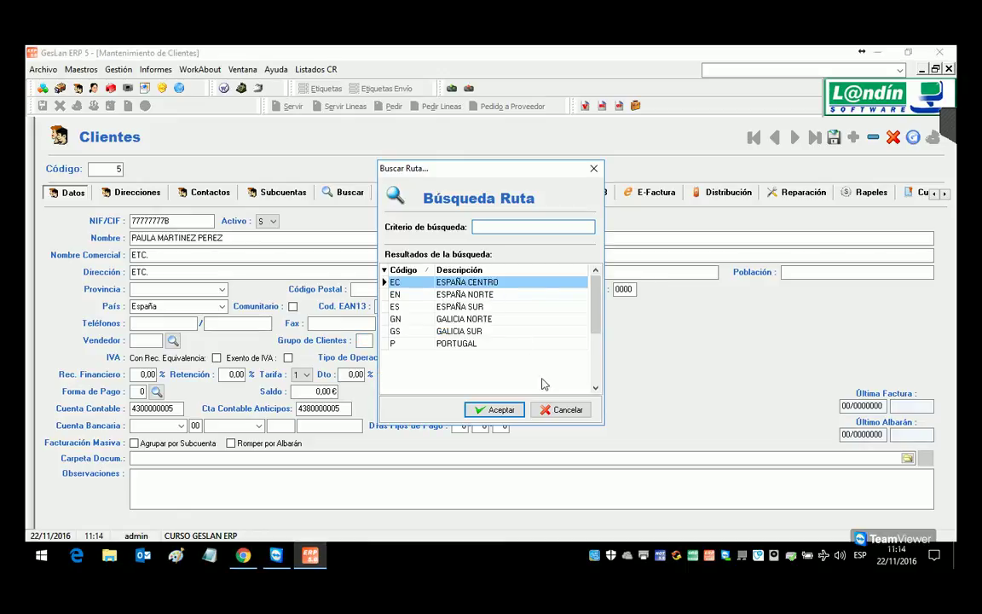
click(563, 412)
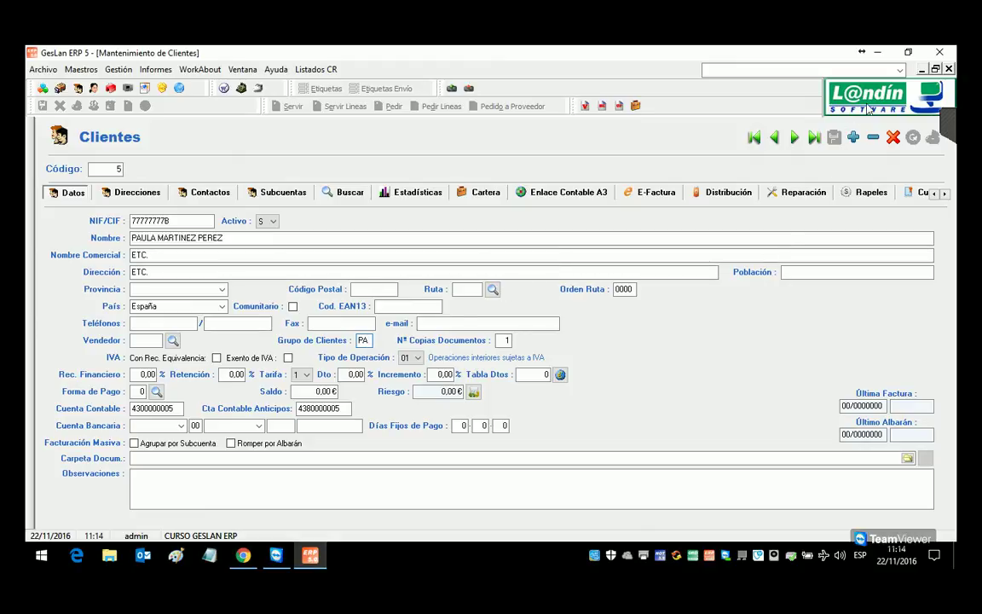
Step: Close client maintenance and start a new record in Gestión > Ventas > Tarifas
key(Escape)
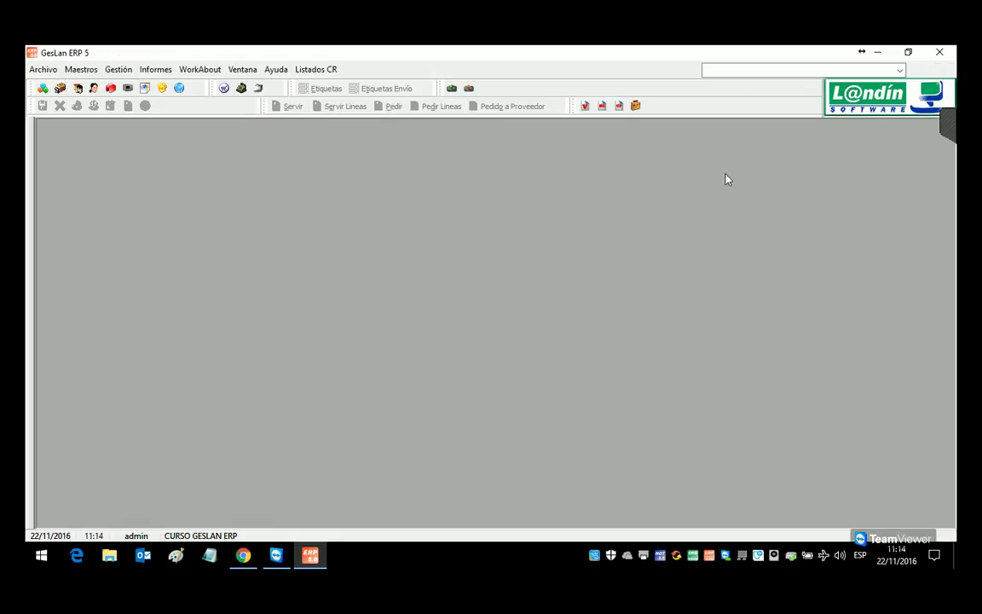
click(118, 69)
mouse_move(135, 85)
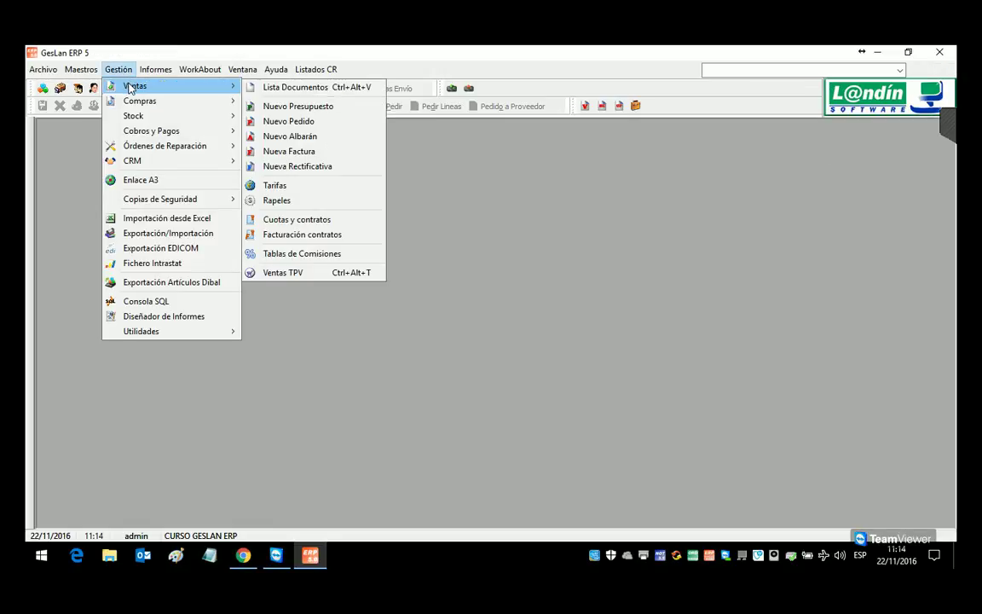
click(348, 185)
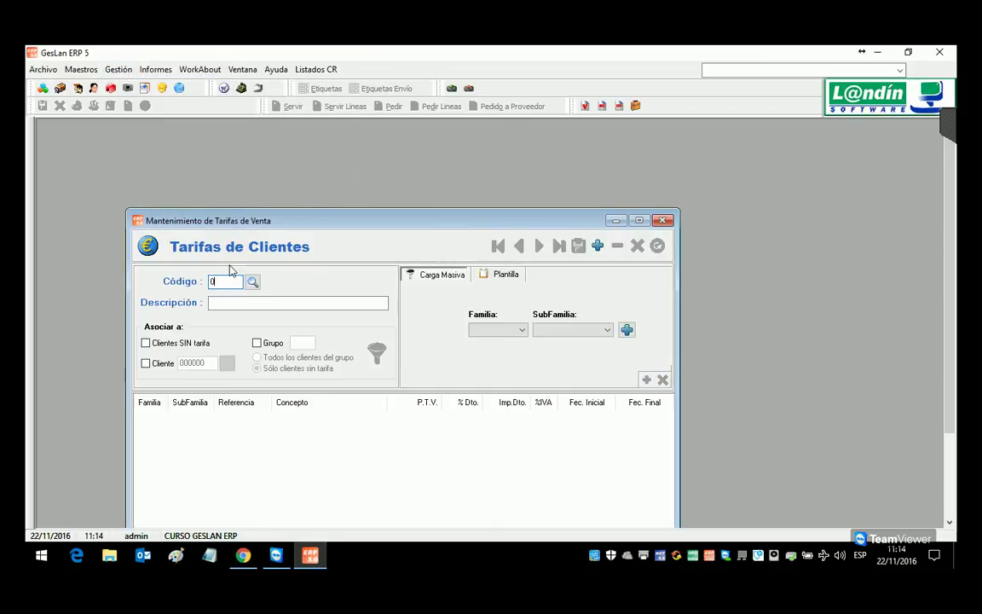
click(597, 248)
Step: Create price list code 1 with the description TARIFA EMPRESAS
click(233, 286)
key(BackSpace)
text(1)
key(Return)
click(486, 349)
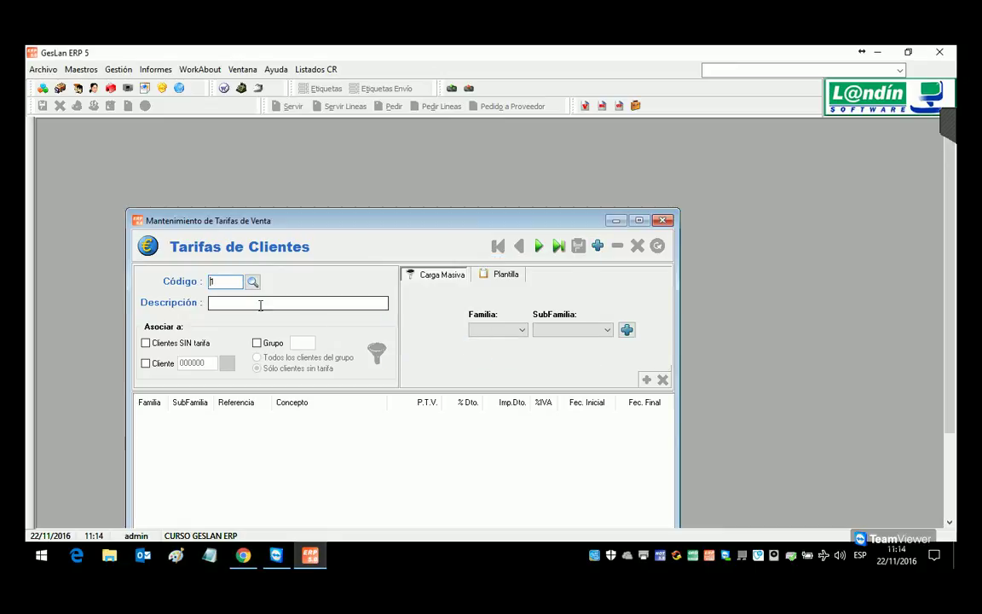
text(TARIFA EMPRESAS)
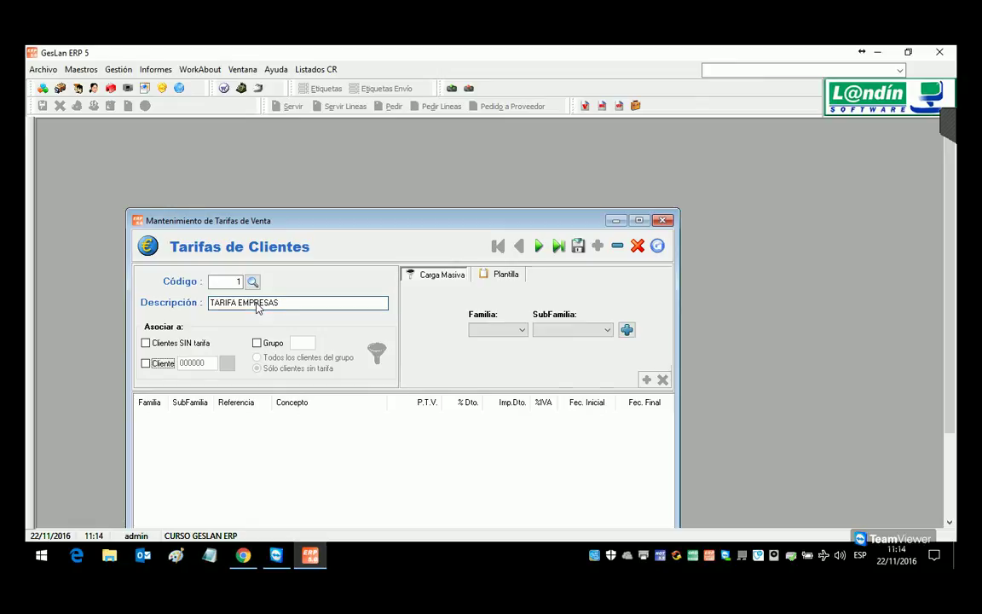
key(Tab)
drag(373, 224, 391, 144)
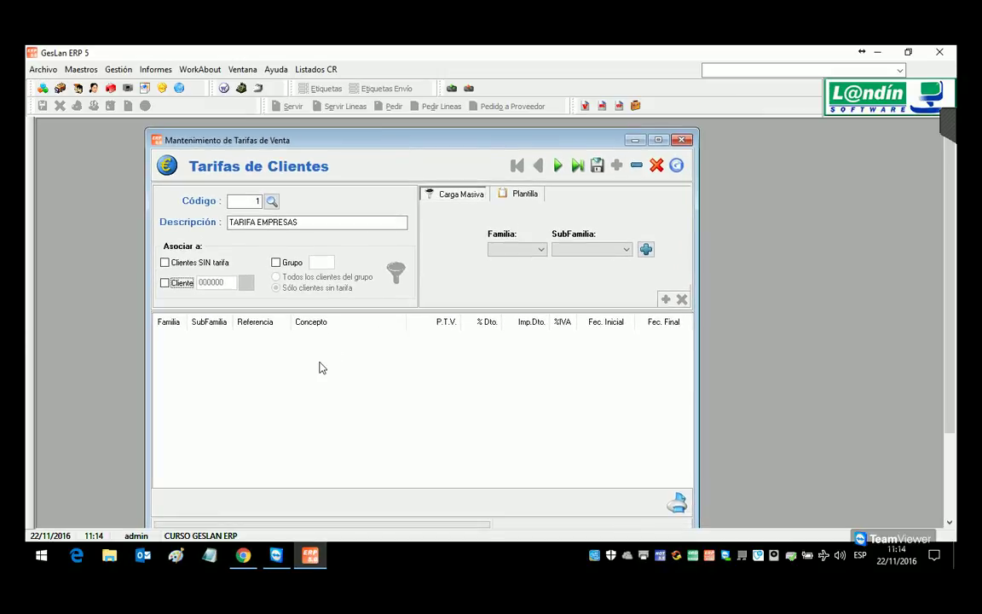
click(286, 380)
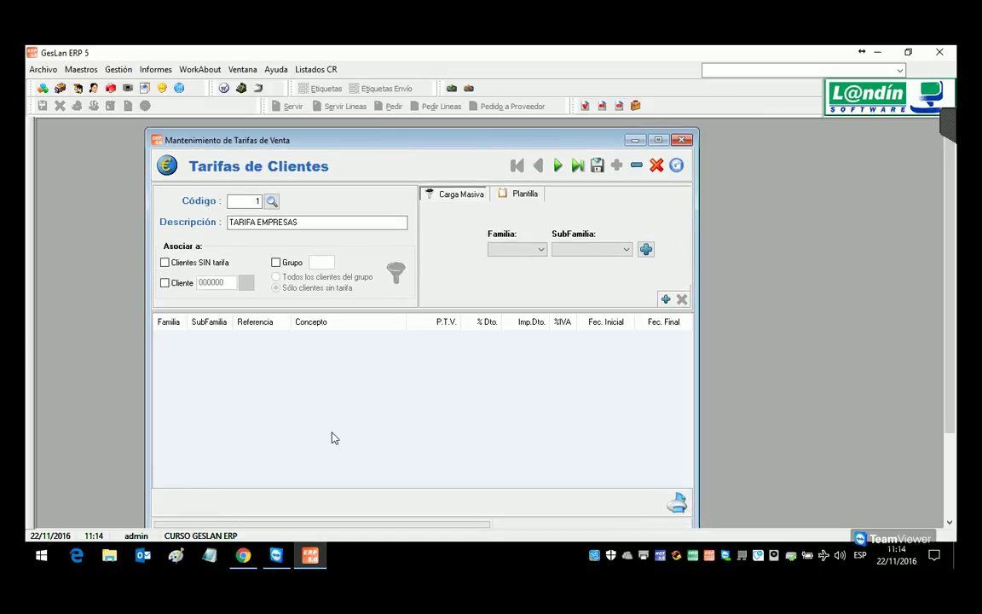
Step: Activate the template discount for tariff 1 at 5,00%
click(522, 196)
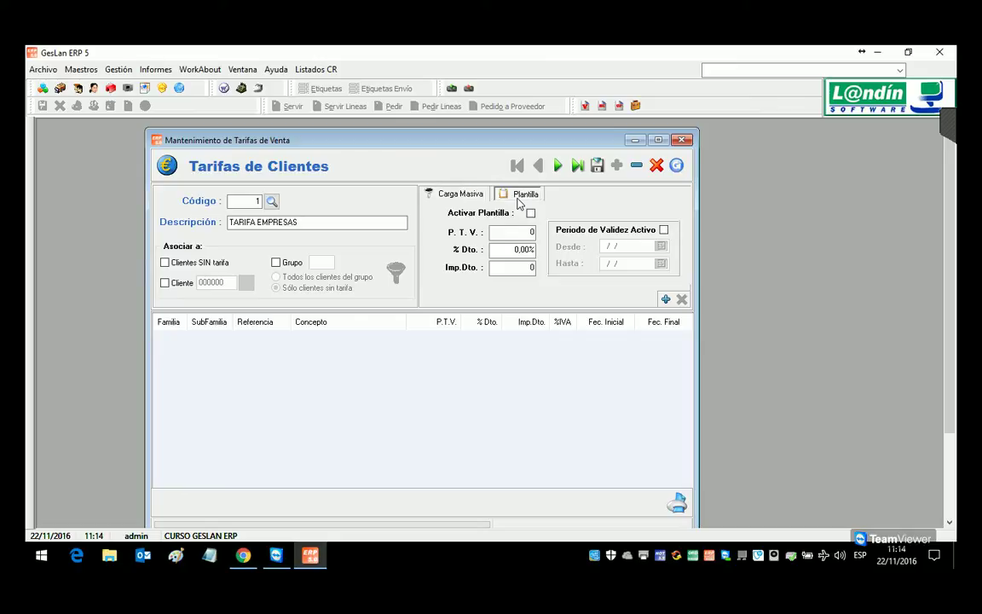
click(530, 213)
key(Tab)
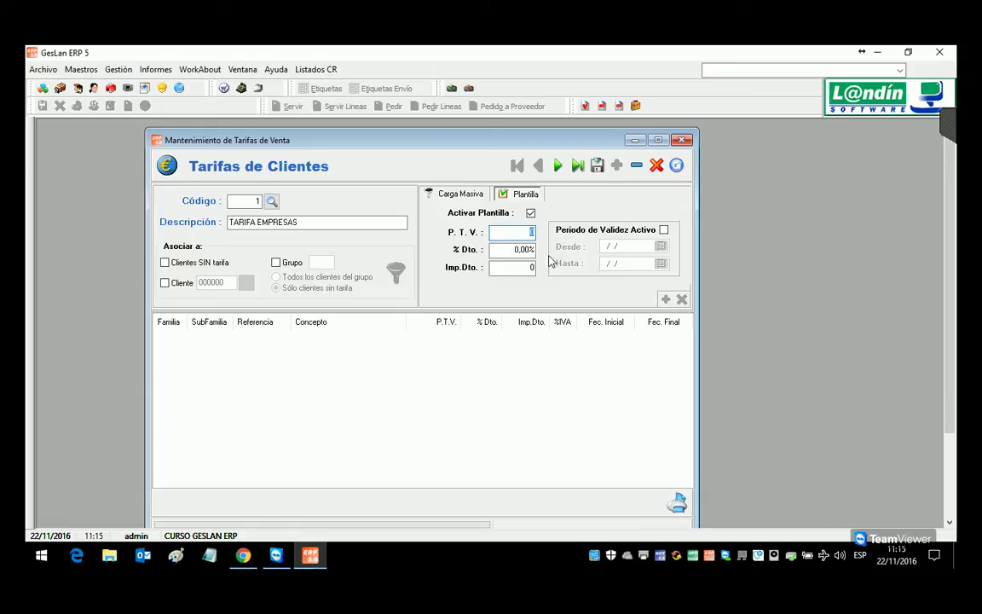
click(527, 254)
text(5)
key(Tab)
Step: Set the template validity period from 01/01/2016 to 31/12/2016 using the calendars
click(664, 230)
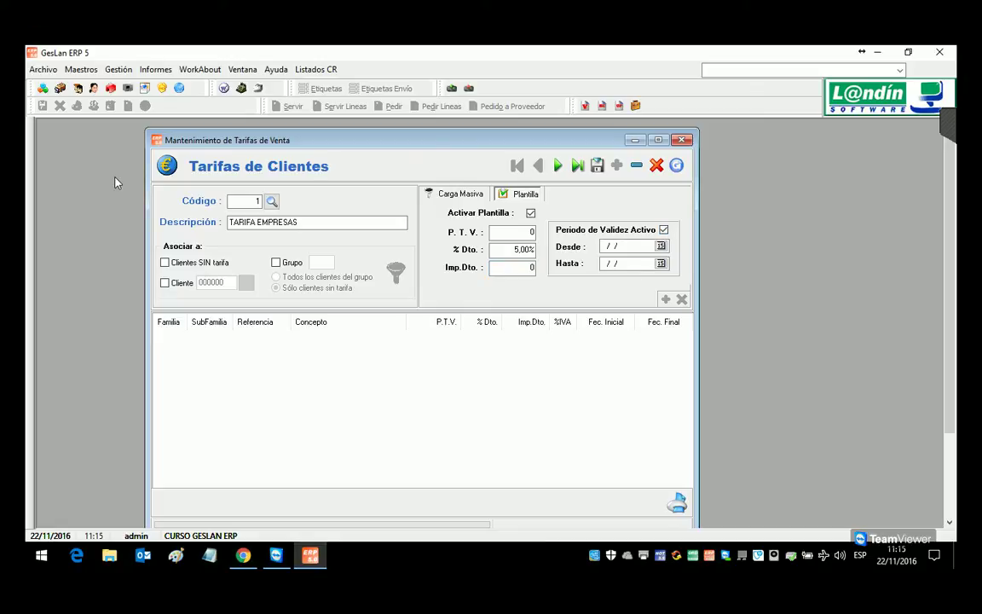
click(654, 246)
click(661, 246)
click(557, 260)
click(557, 260)
click(557, 260)
click(557, 260)
click(558, 260)
click(558, 260)
click(651, 260)
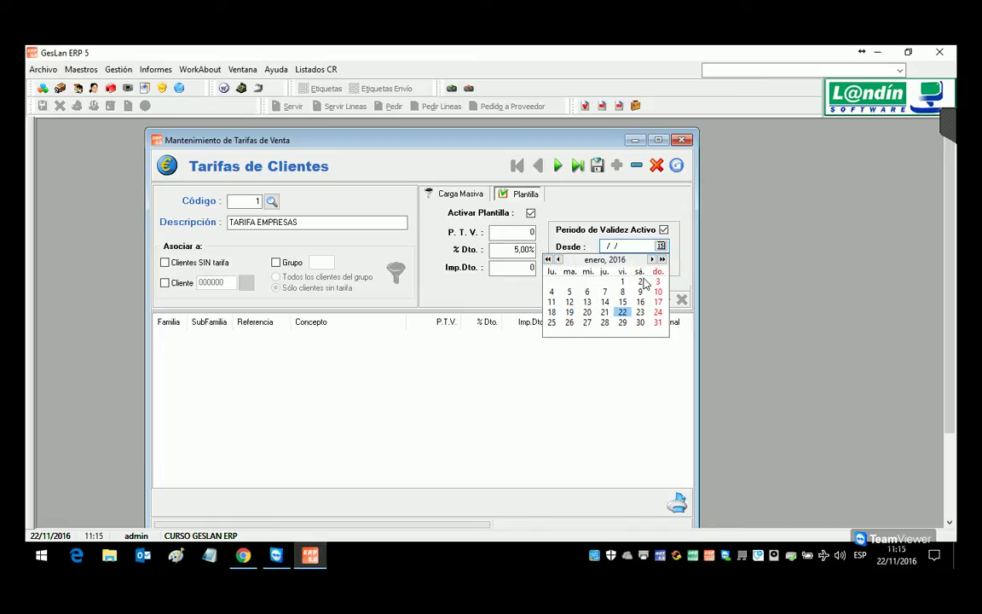
click(622, 282)
click(660, 263)
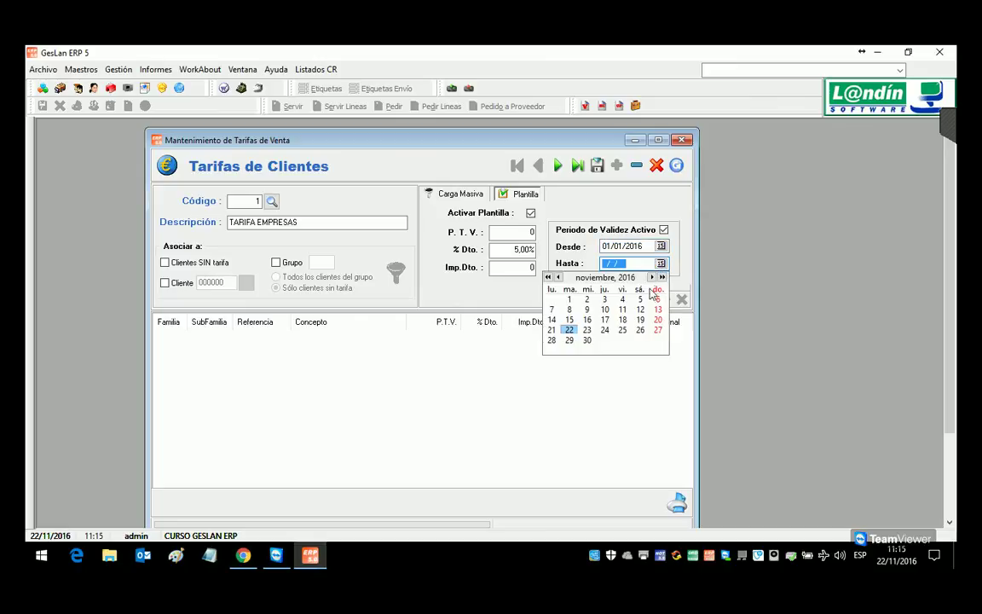
click(652, 278)
click(641, 340)
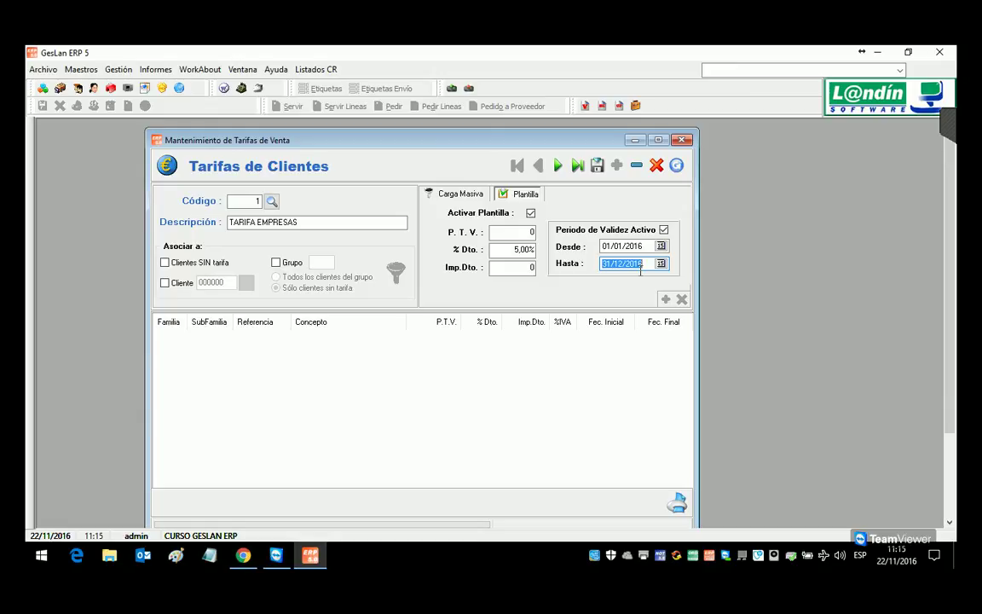
Step: Toggle the Periodo de Validez Activo checkbox off and on repeatedly
click(664, 230)
click(664, 230)
click(664, 230)
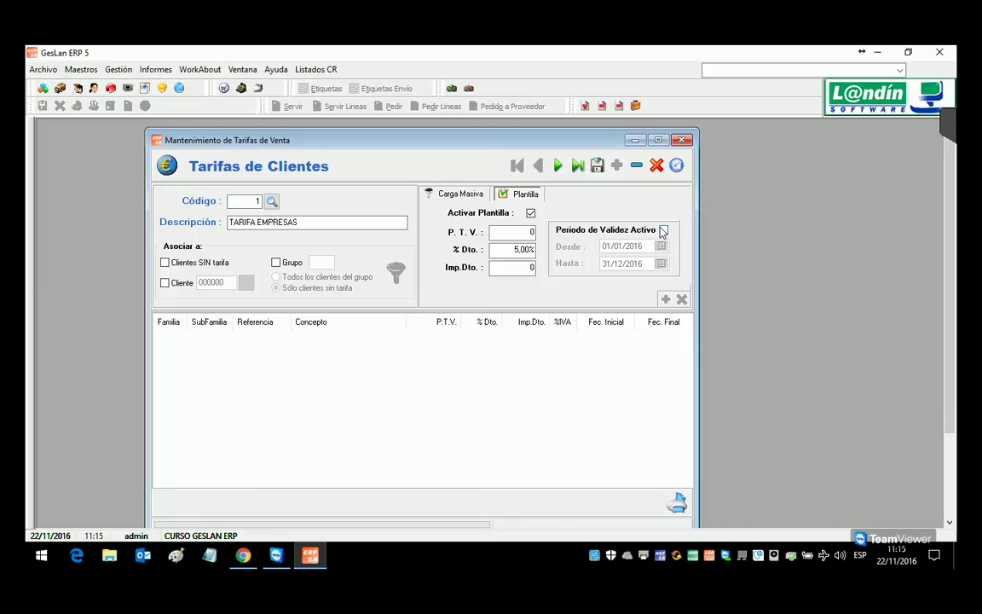
click(664, 231)
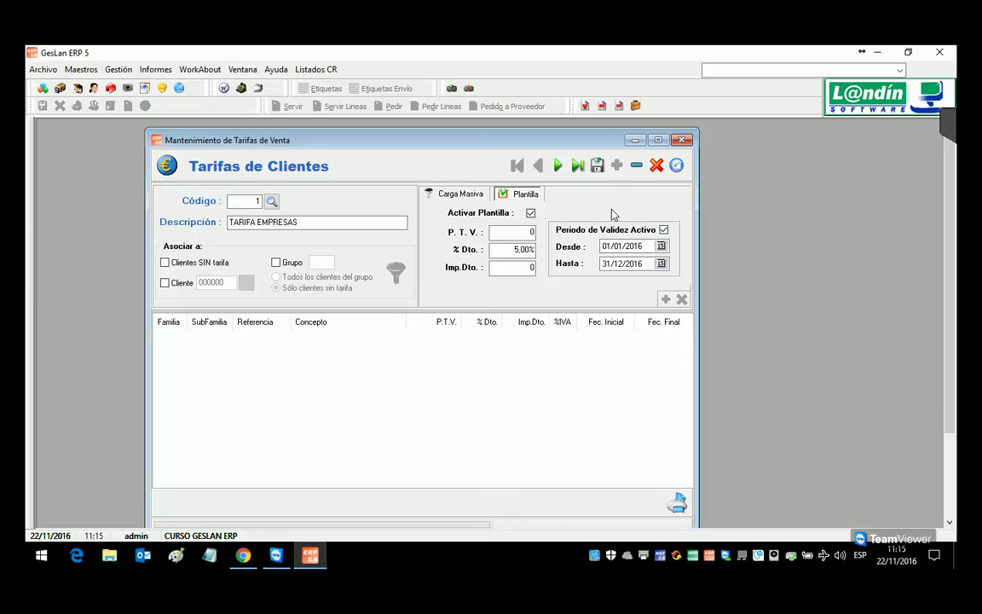
Step: Bulk-load the nine PAPELERIA subfamily articles as tariff lines
click(452, 194)
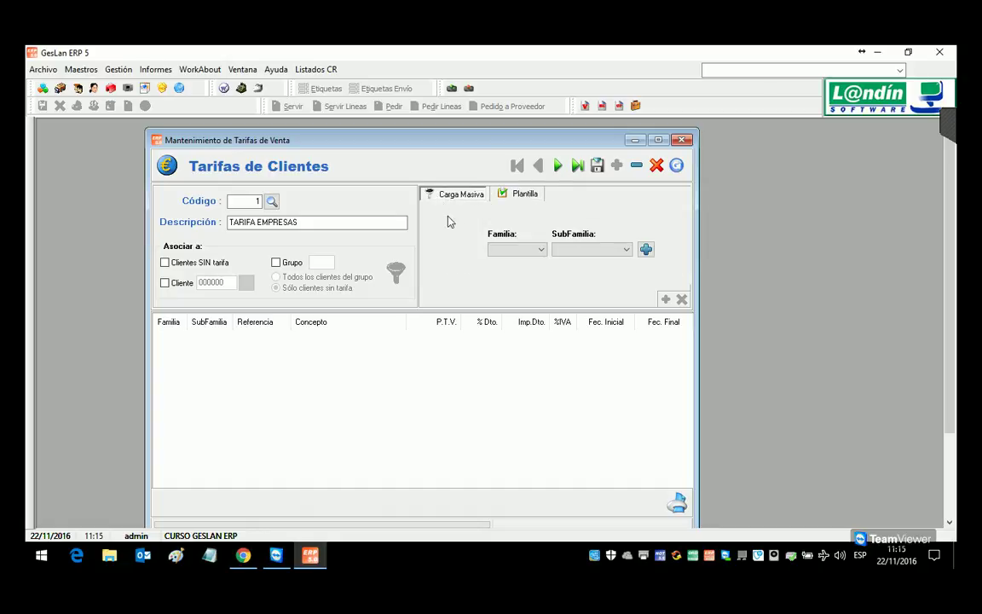
click(530, 251)
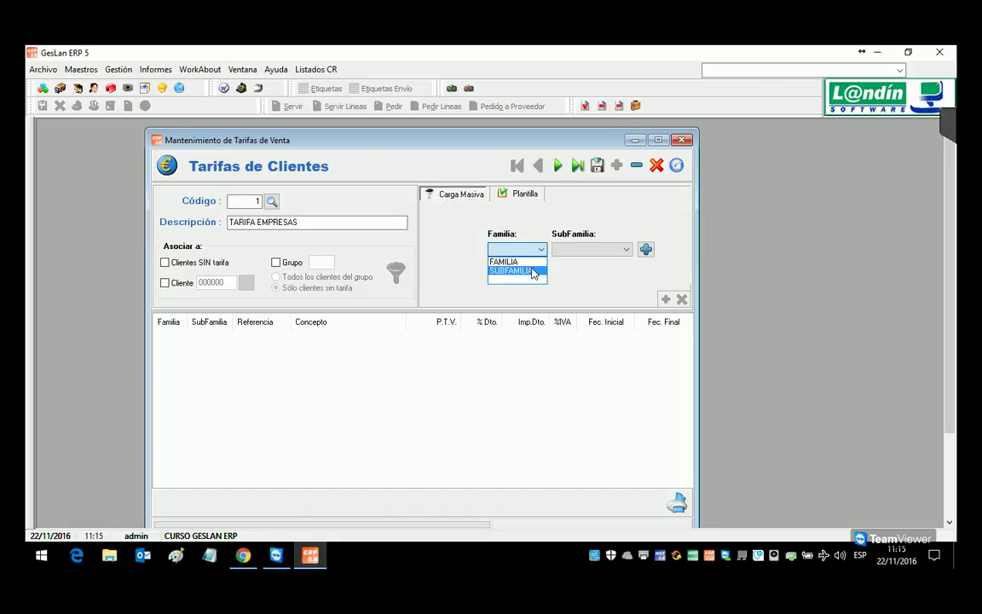
click(533, 272)
click(620, 249)
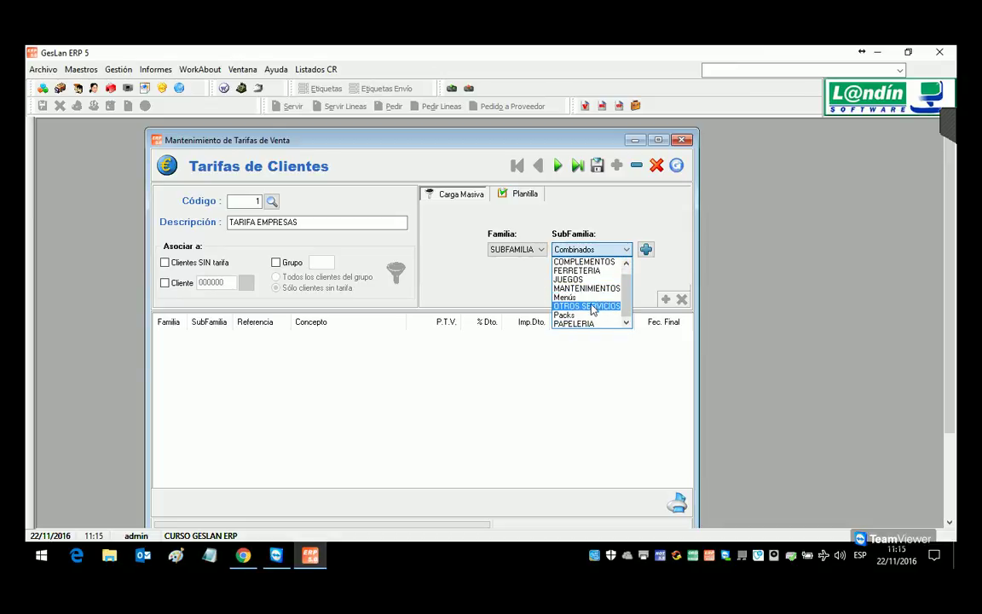
click(577, 324)
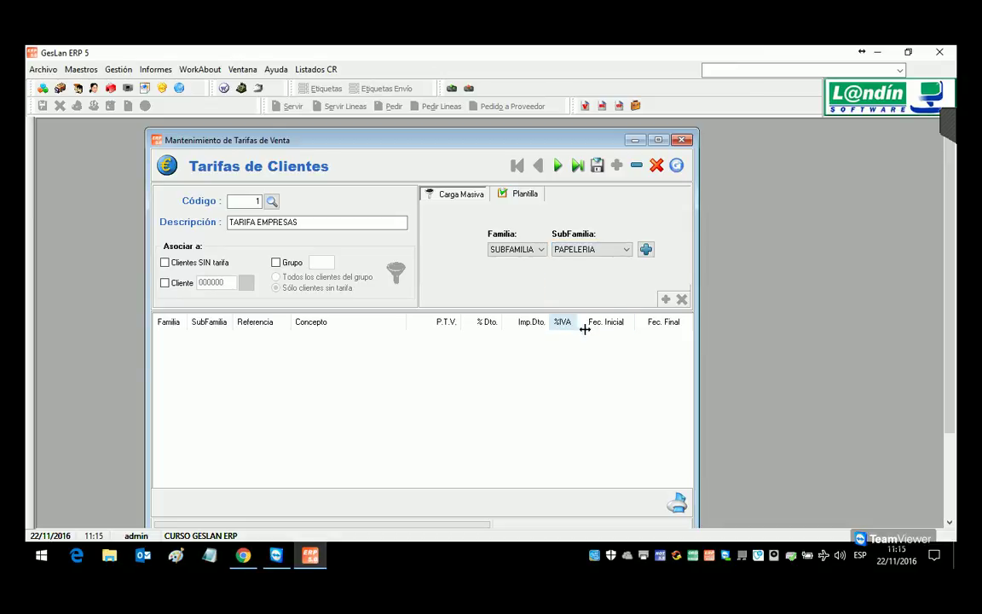
click(646, 249)
click(435, 349)
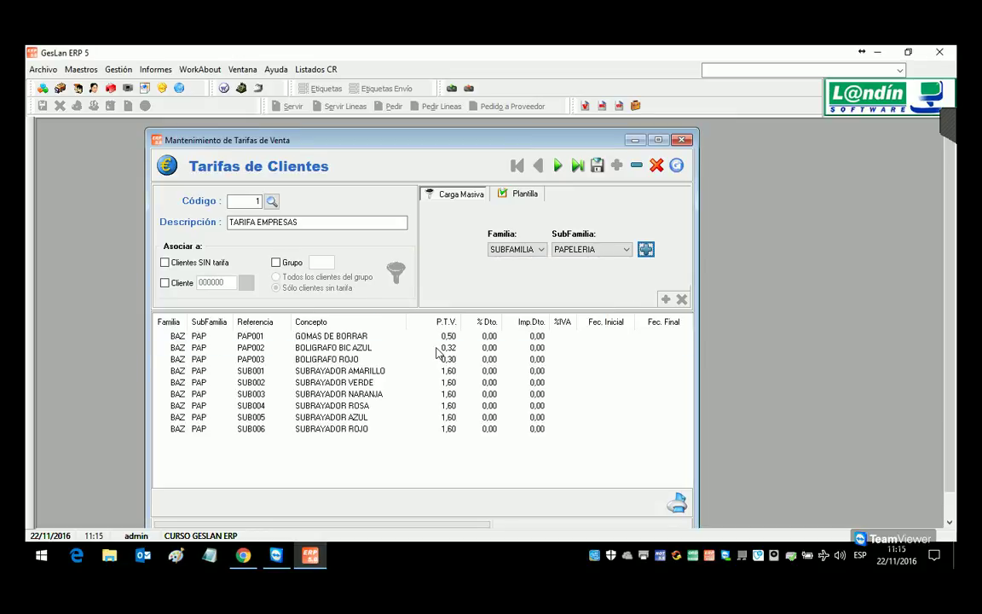
Step: Inspect the first line and the GOMAS DE BORRAR line without changing them
double_click(430, 344)
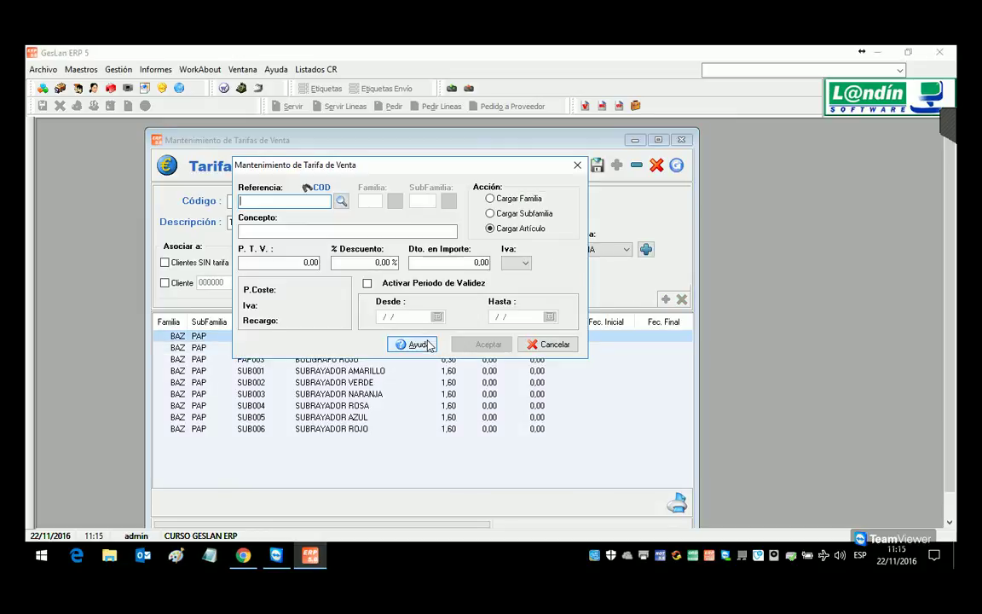
click(554, 345)
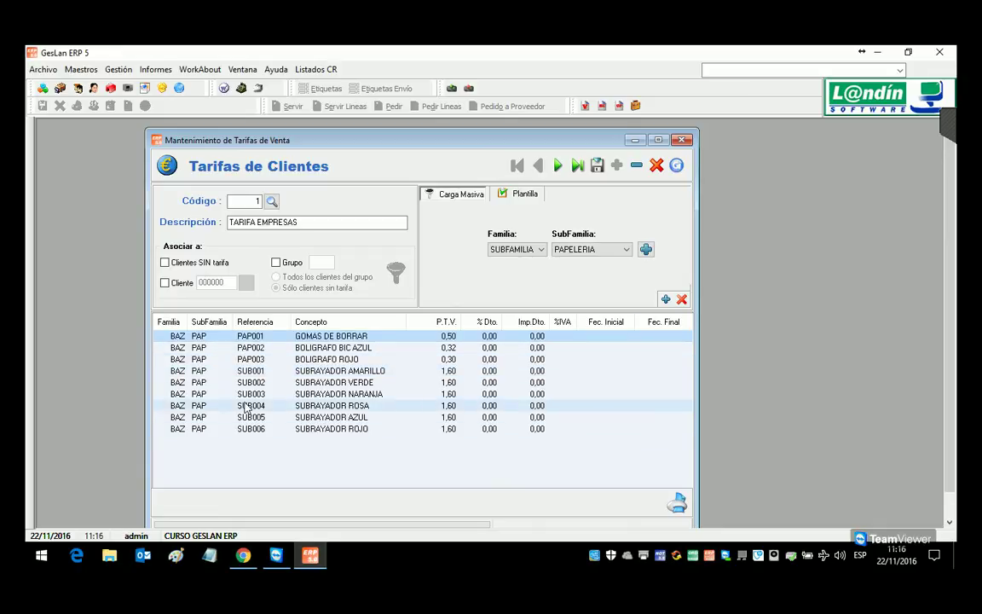
double_click(280, 337)
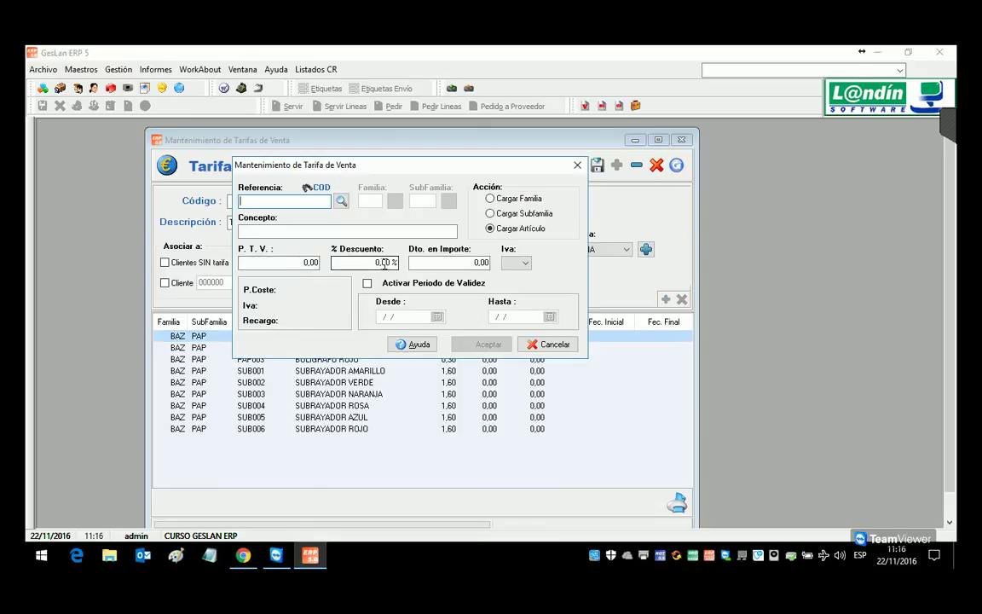
click(548, 343)
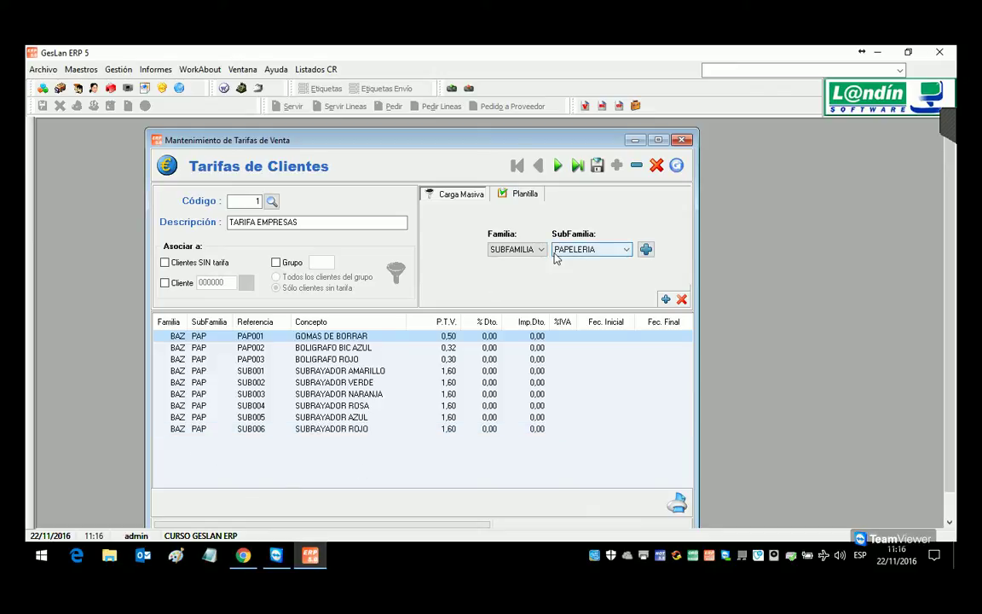
Step: Delete all nine PAPELERIA lines and open a blank single-article line form
drag(573, 445, 408, 330)
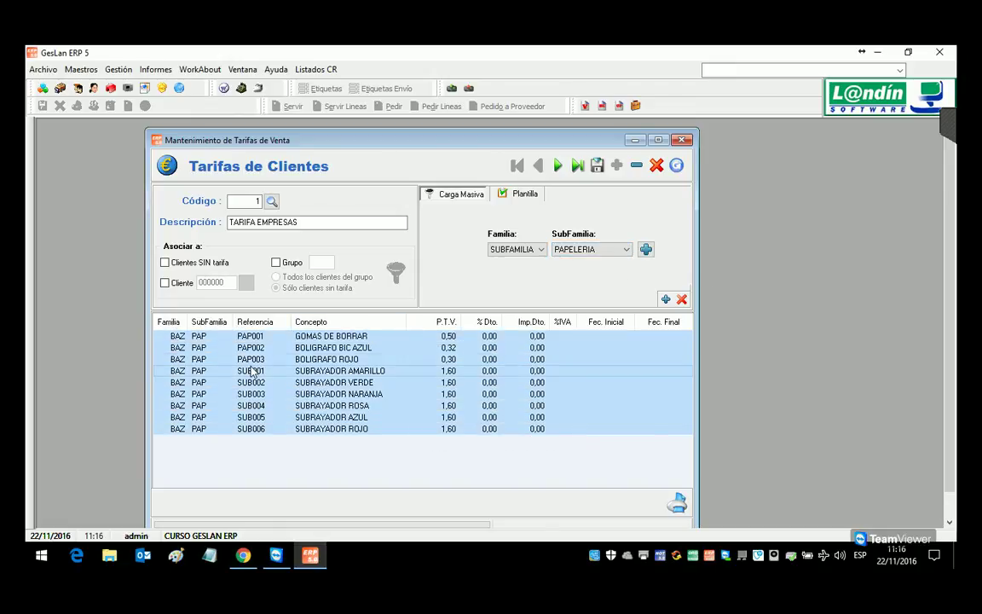
drag(342, 474, 175, 331)
click(682, 298)
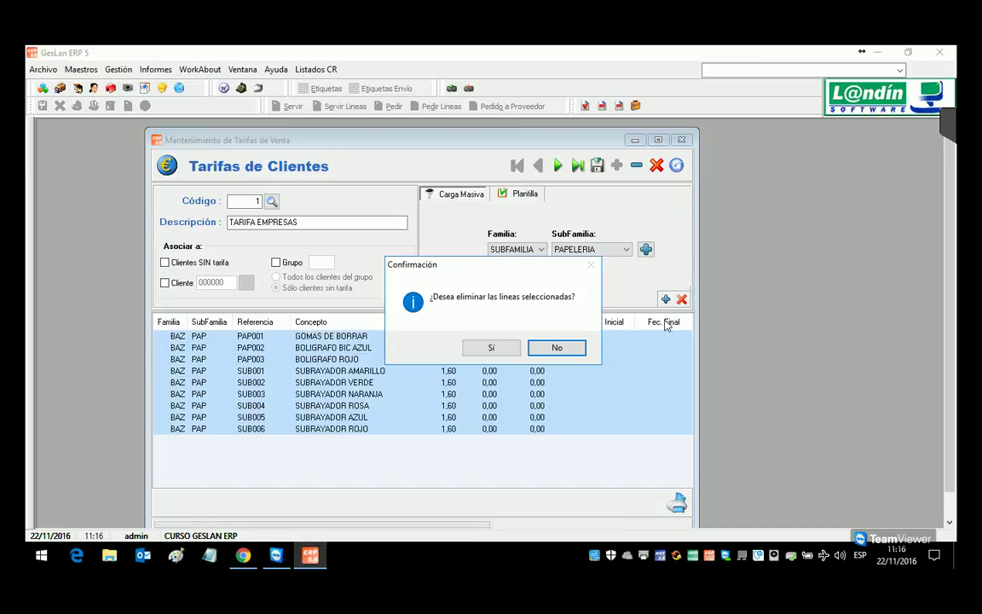
click(509, 352)
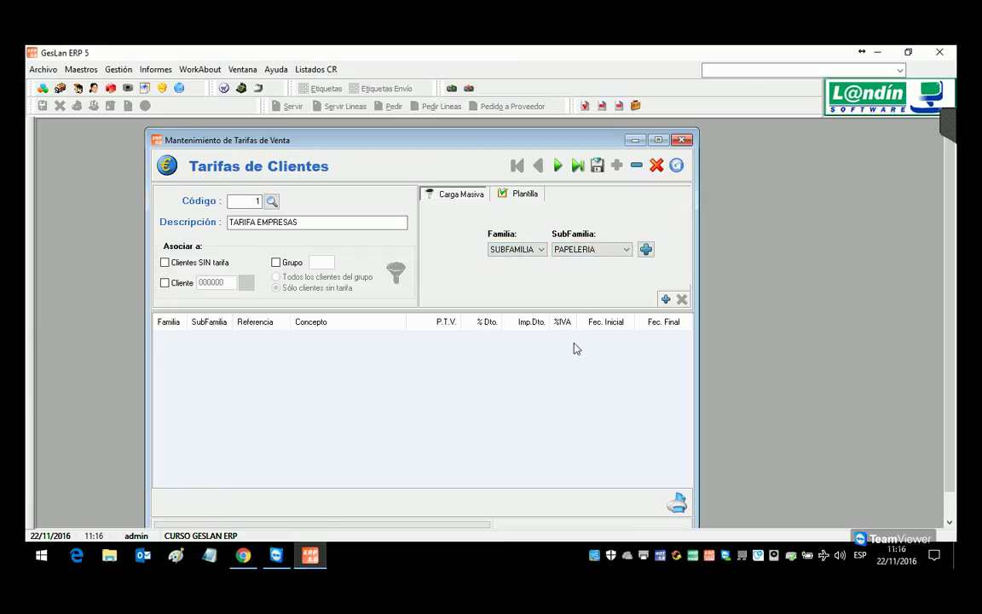
click(665, 299)
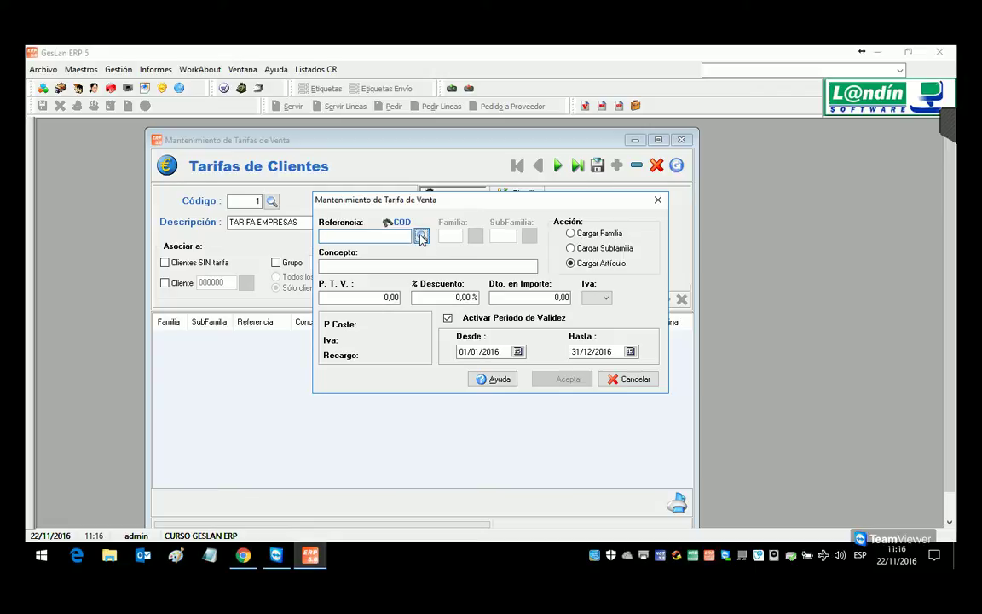
Step: Add an EJEMPLO TASAS line at sale price 42,00 with a 2,00% discount
click(420, 237)
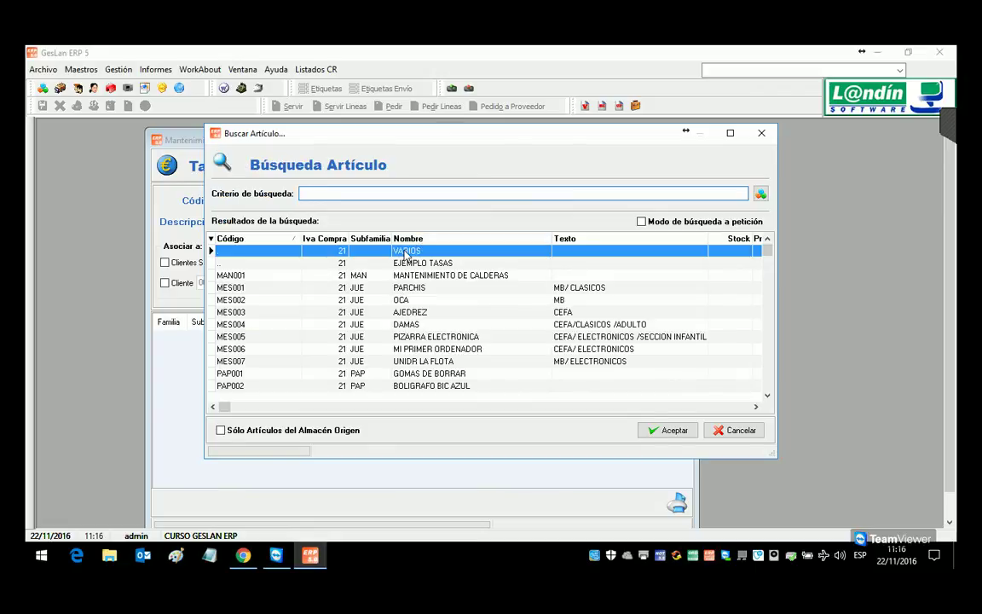
key(Down)
key(Down)
key(Down)
key(Down)
key(Down)
key(Down)
key(Down)
key(Down)
key(Down)
key(Down)
key(Down)
key(Down)
key(Down)
key(Down)
key(Down)
key(Down)
key(Down)
key(Down)
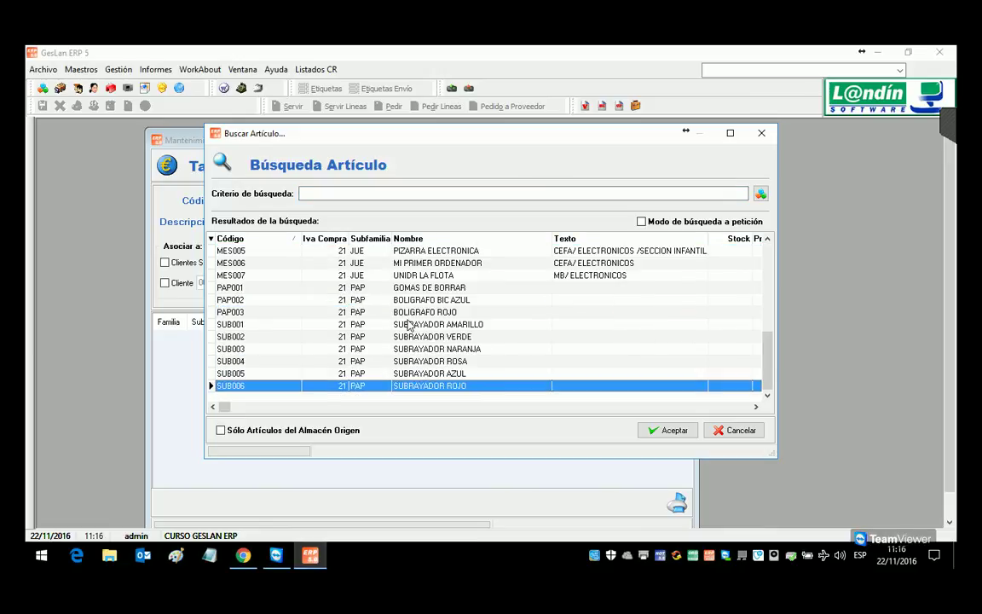
key(Up)
key(Up)
key(Up)
key(Up)
key(Up)
key(Up)
key(Up)
key(Up)
key(Up)
key(Up)
key(Up)
key(Up)
key(Up)
key(Up)
key(Up)
key(Up)
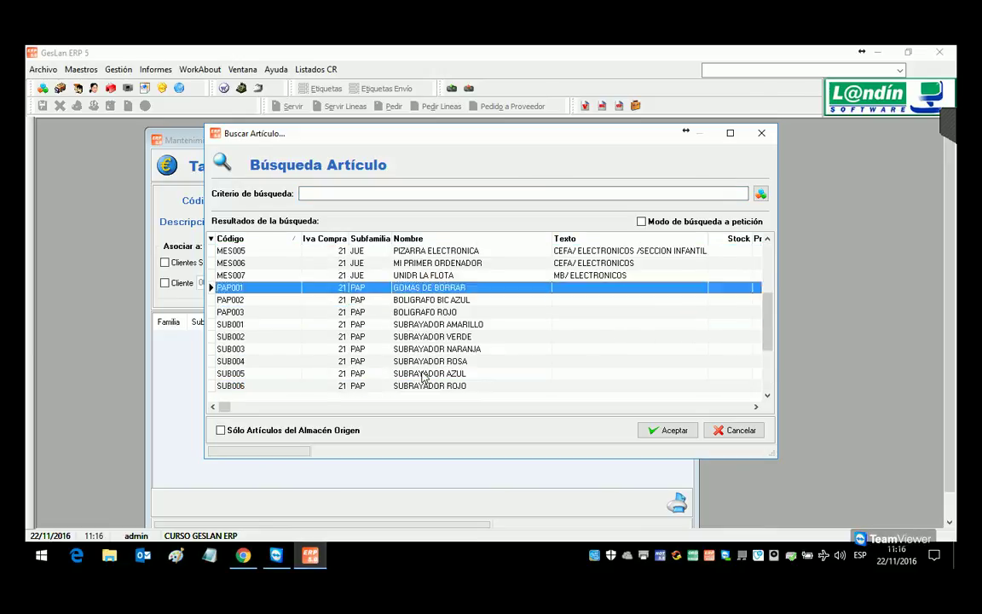
click(420, 266)
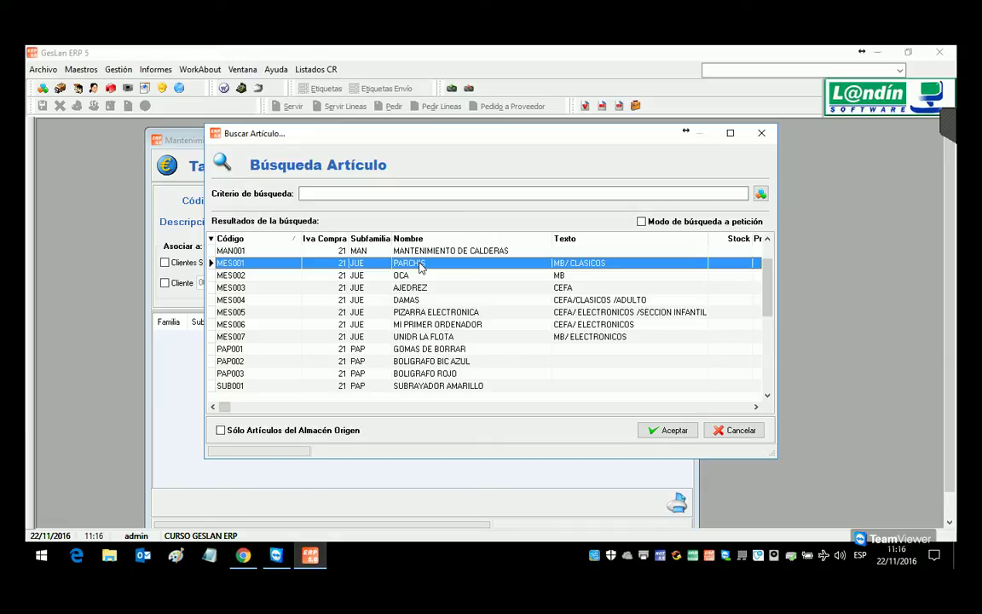
scroll(410, 255, up, 1)
click(406, 252)
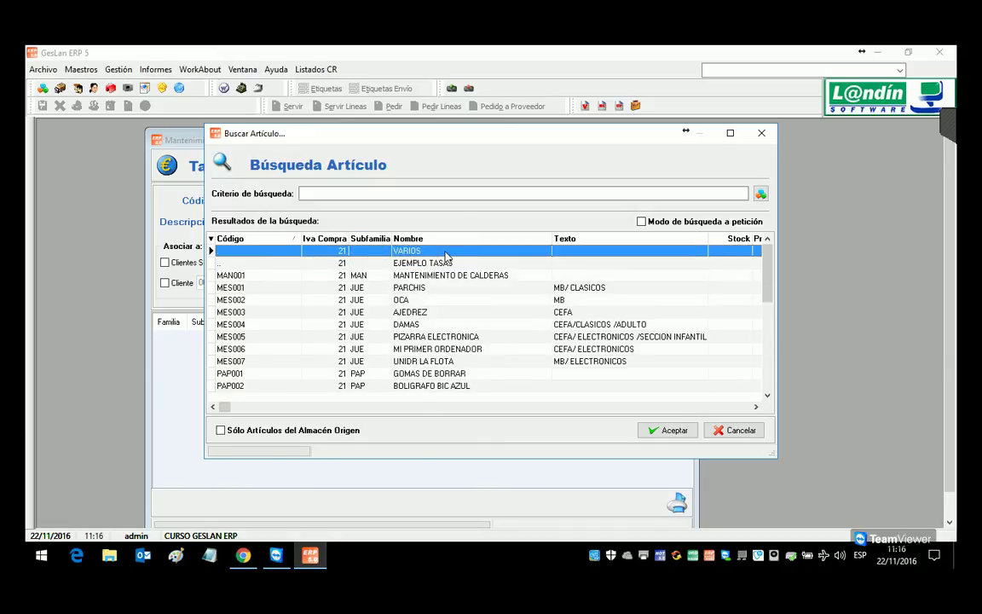
double_click(399, 263)
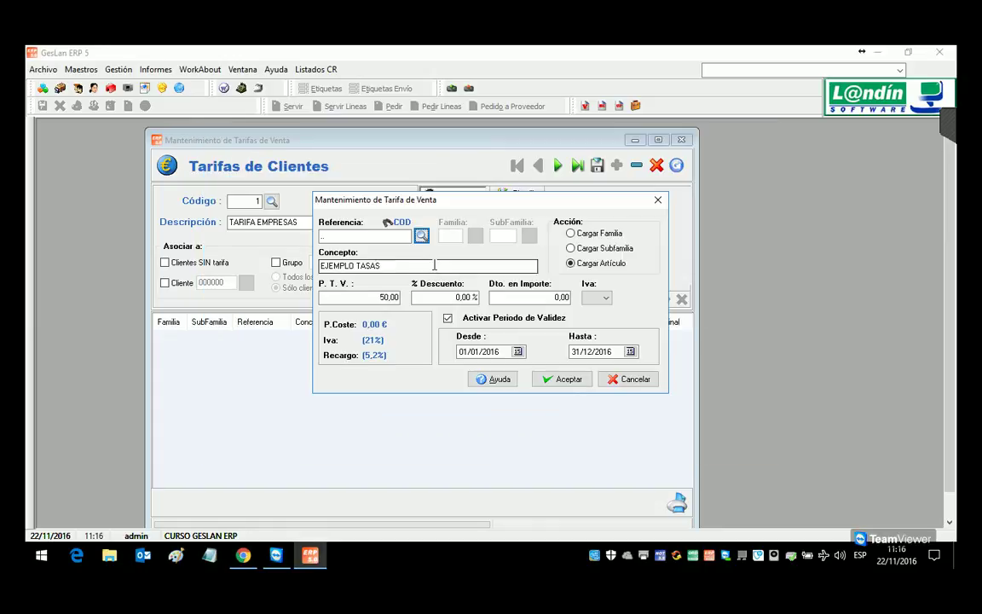
click(386, 302)
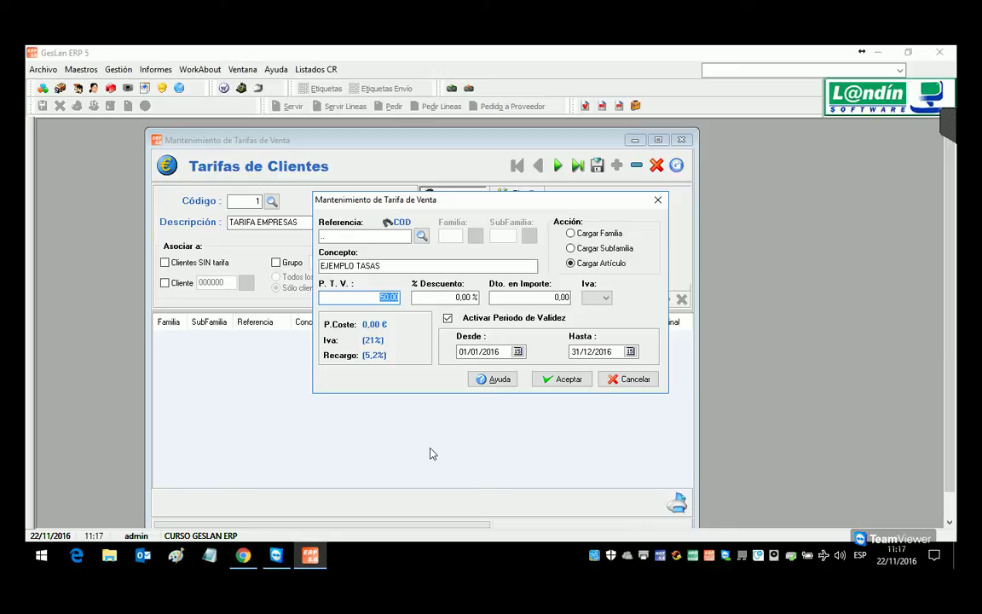
text(42)
key(Tab)
text(2)
key(Tab)
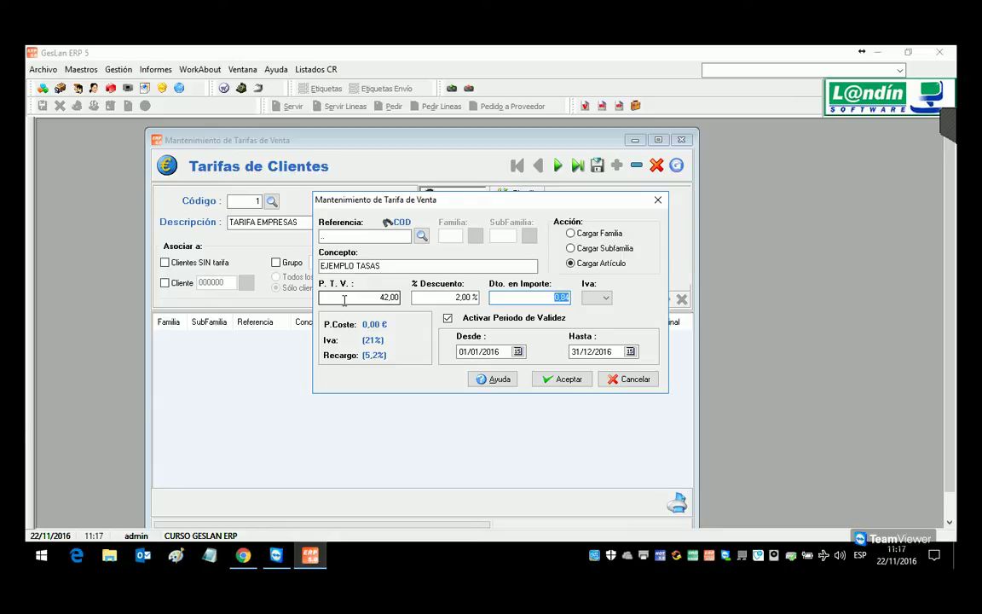
click(552, 379)
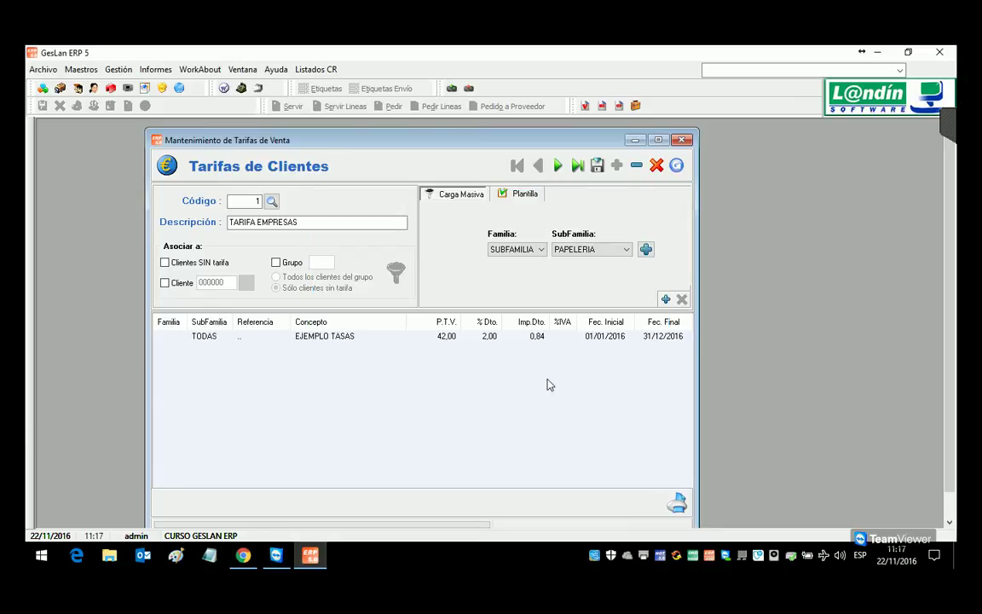
Step: Add a VARIOS line priced at 0,80
click(666, 299)
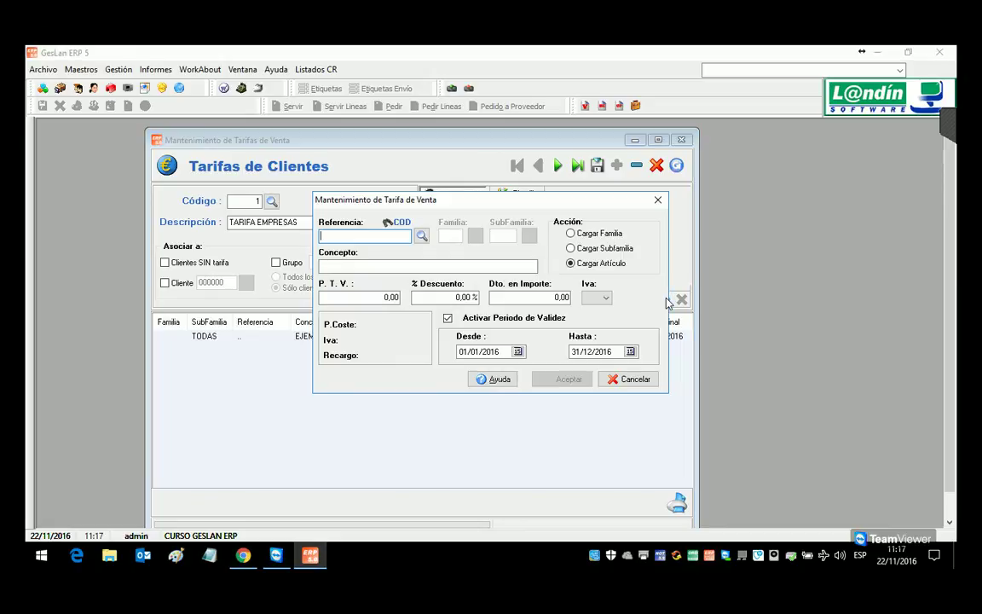
click(418, 236)
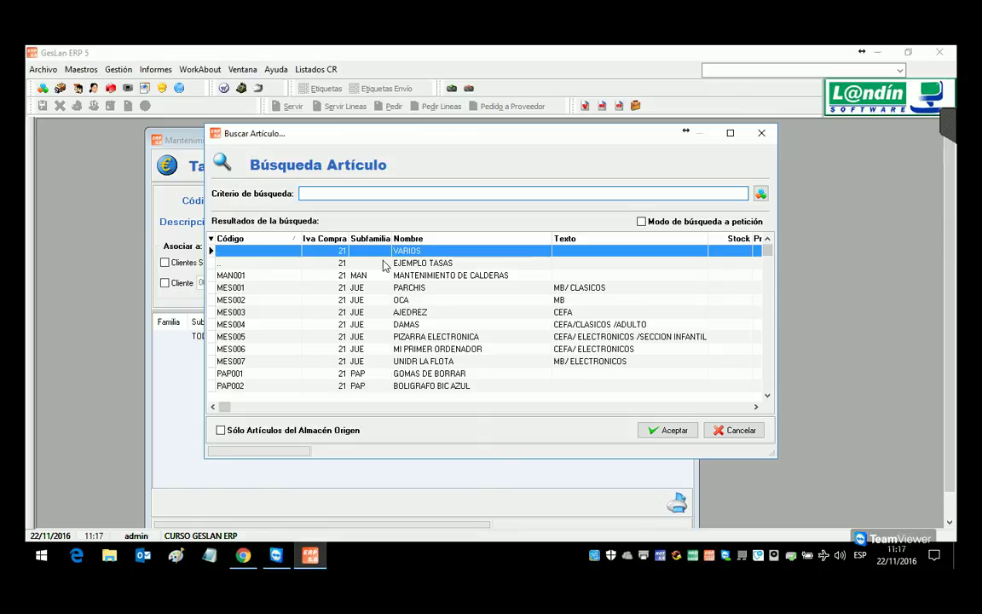
key(Return)
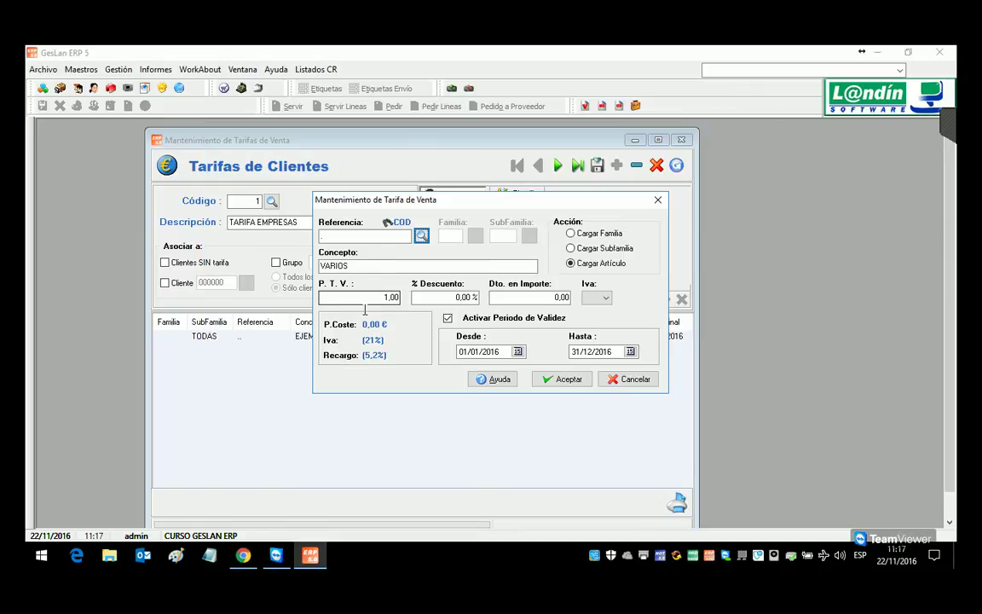
key(Tab)
click(400, 303)
text(0,8)
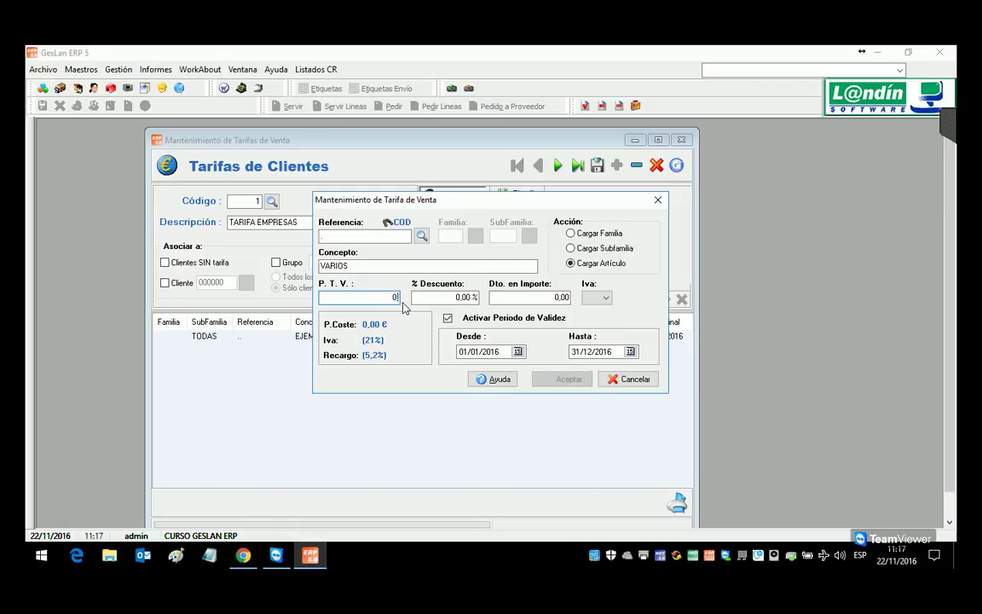
click(562, 379)
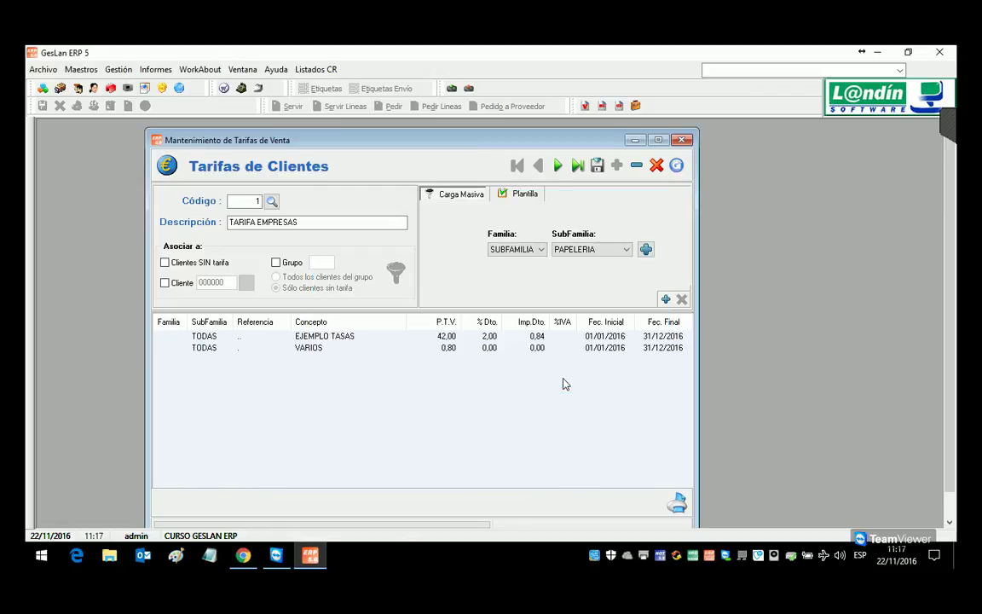
click(664, 298)
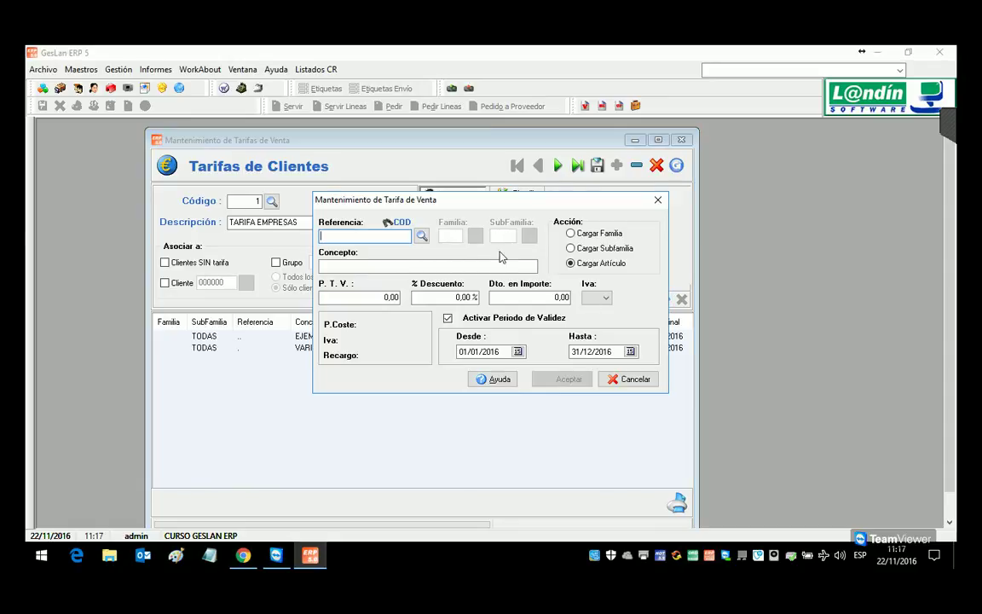
Step: Add a PAPELERIA subfamily line with a 10% discount
key(alt+s)
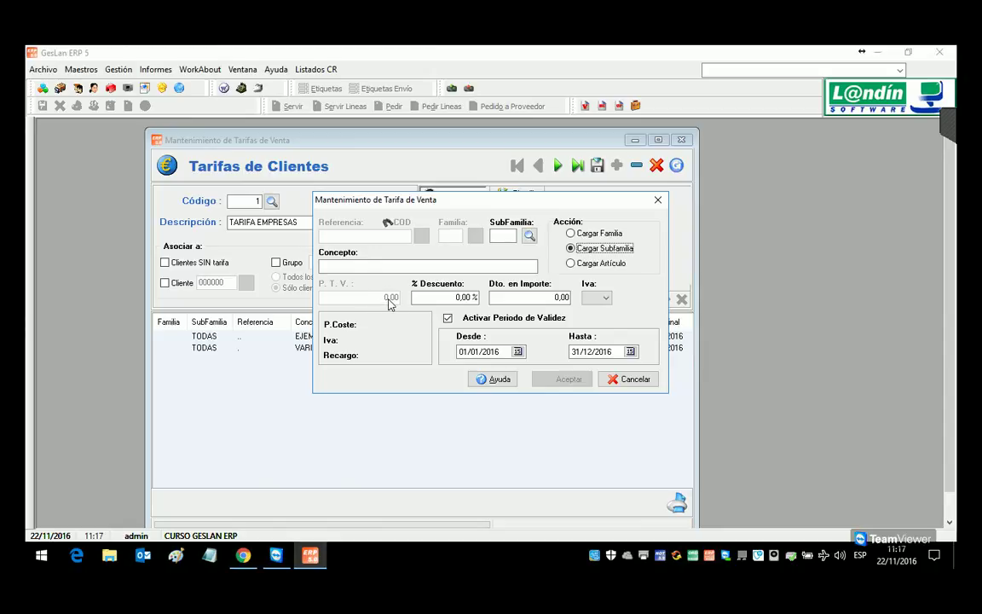
click(470, 305)
text(15)
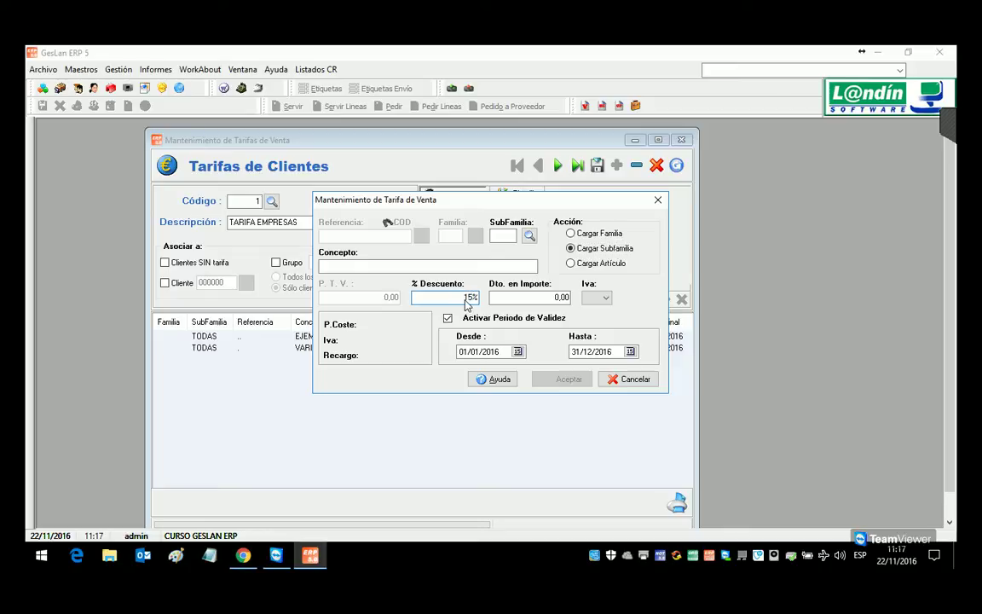
click(531, 235)
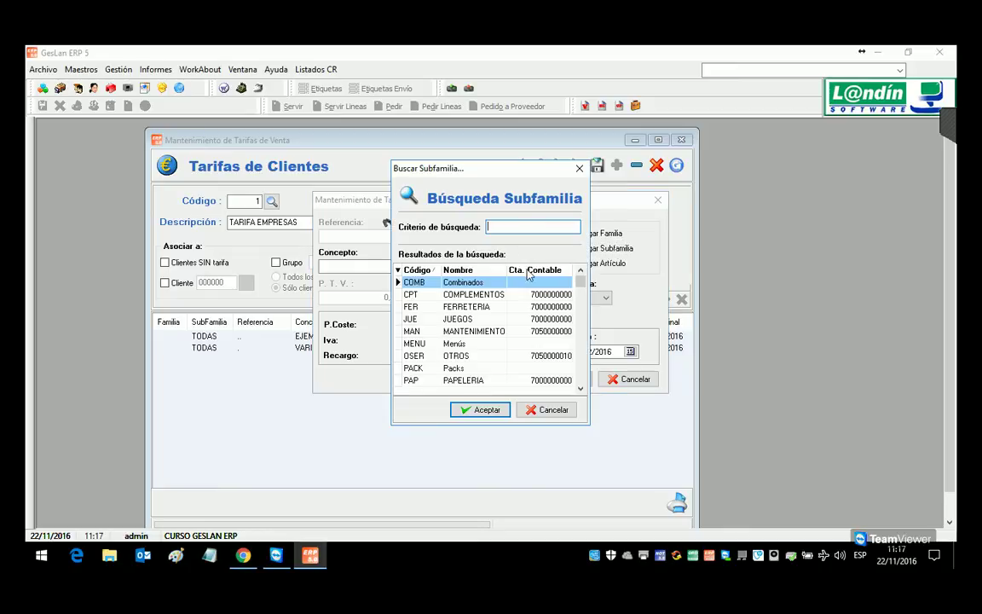
double_click(453, 381)
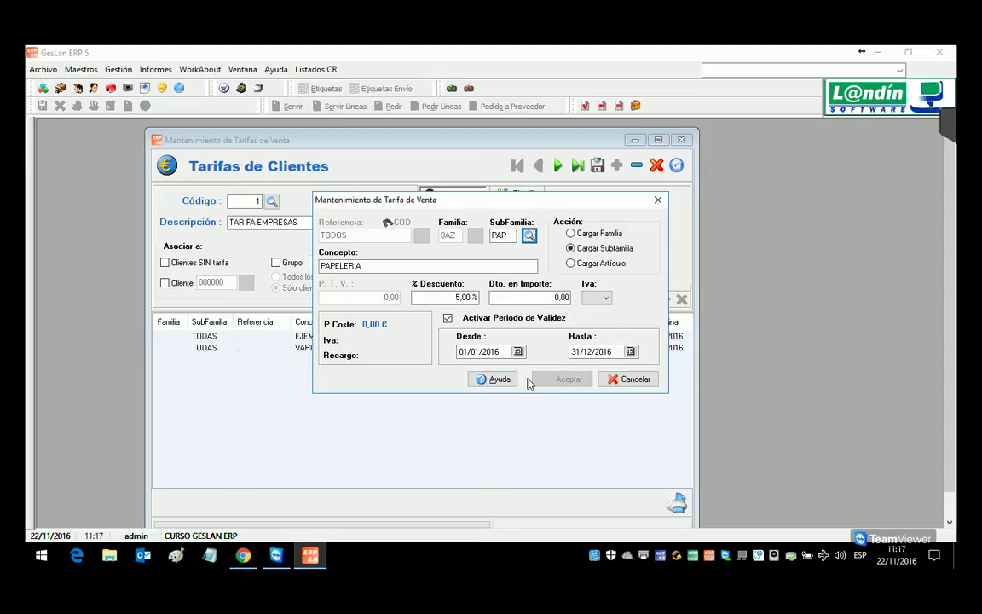
double_click(469, 305)
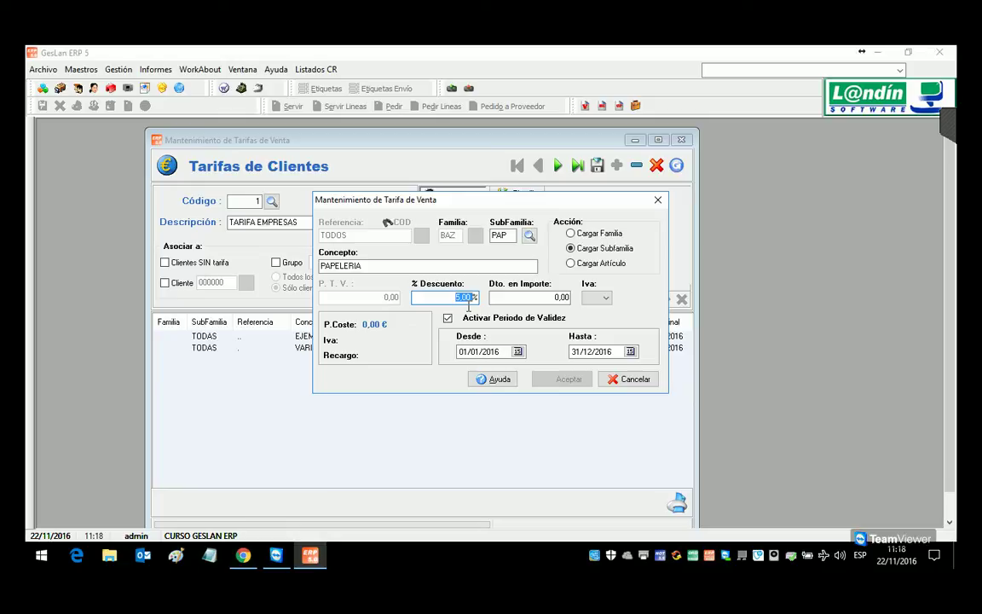
text(10)
click(550, 378)
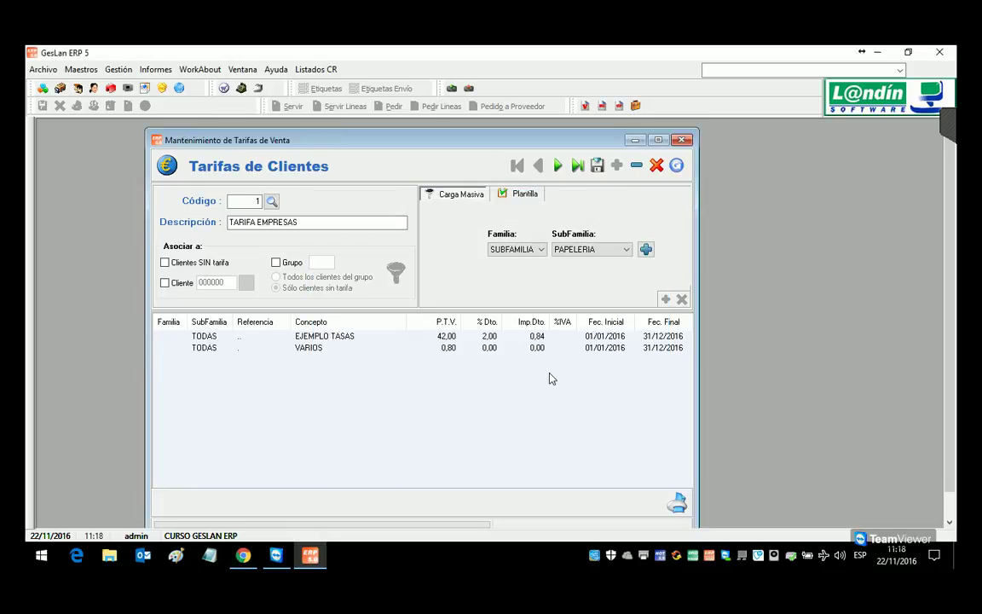
Step: Add a JUEGOS subfamily line with a 3% discount
click(666, 298)
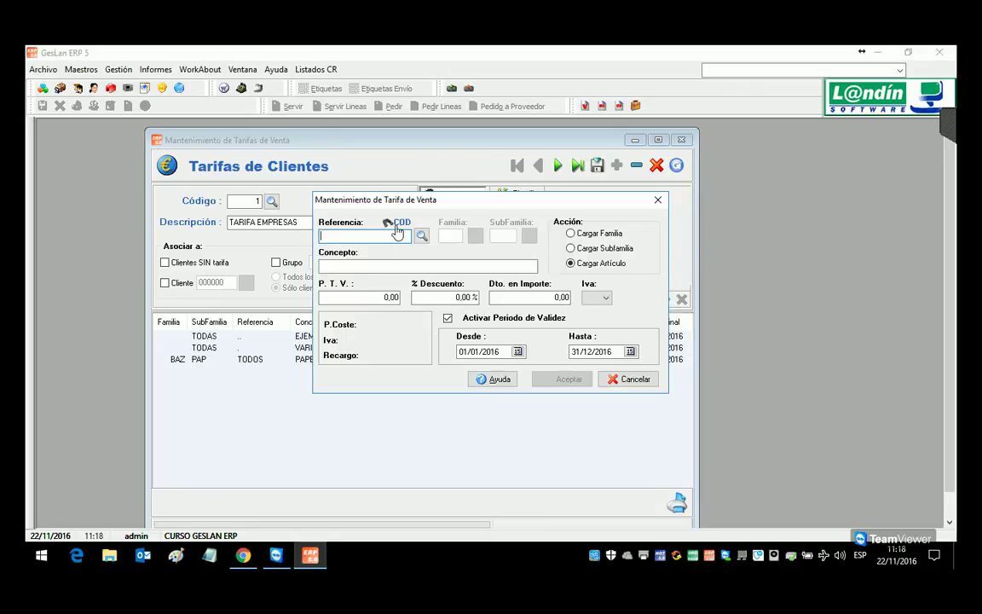
click(570, 248)
click(528, 237)
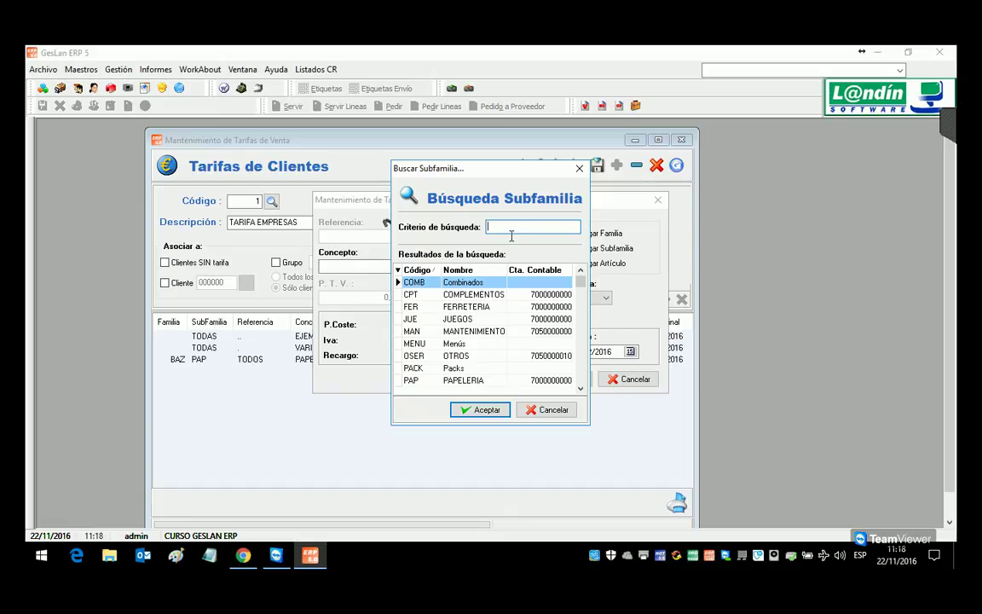
double_click(458, 319)
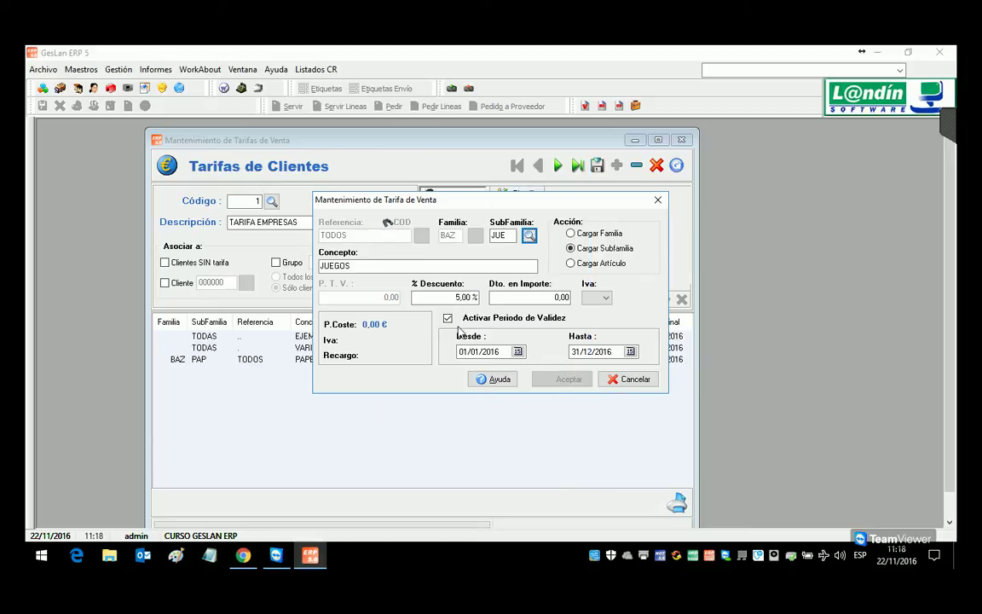
drag(417, 199, 385, 259)
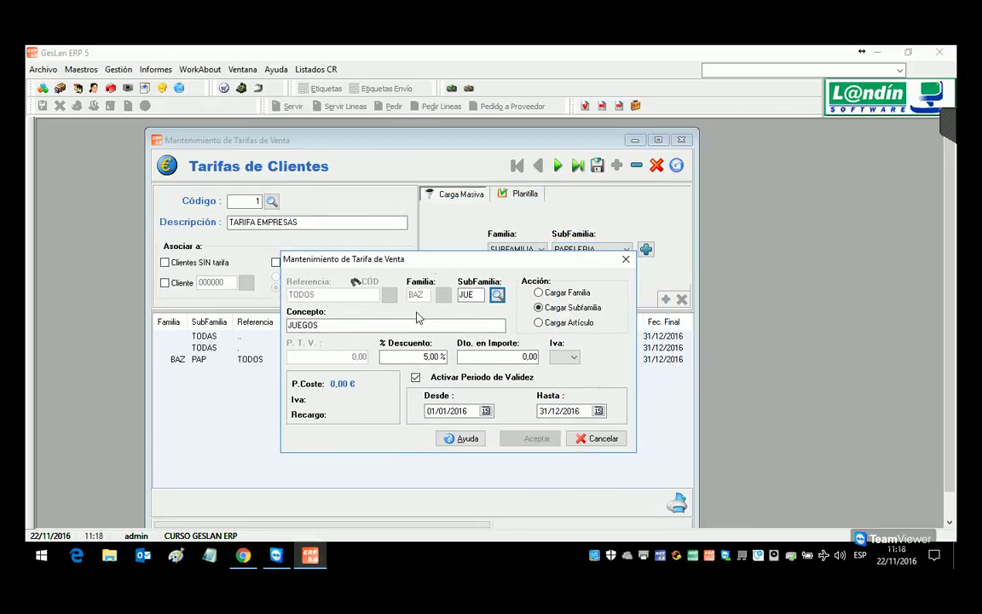
click(425, 363)
click(488, 358)
double_click(433, 359)
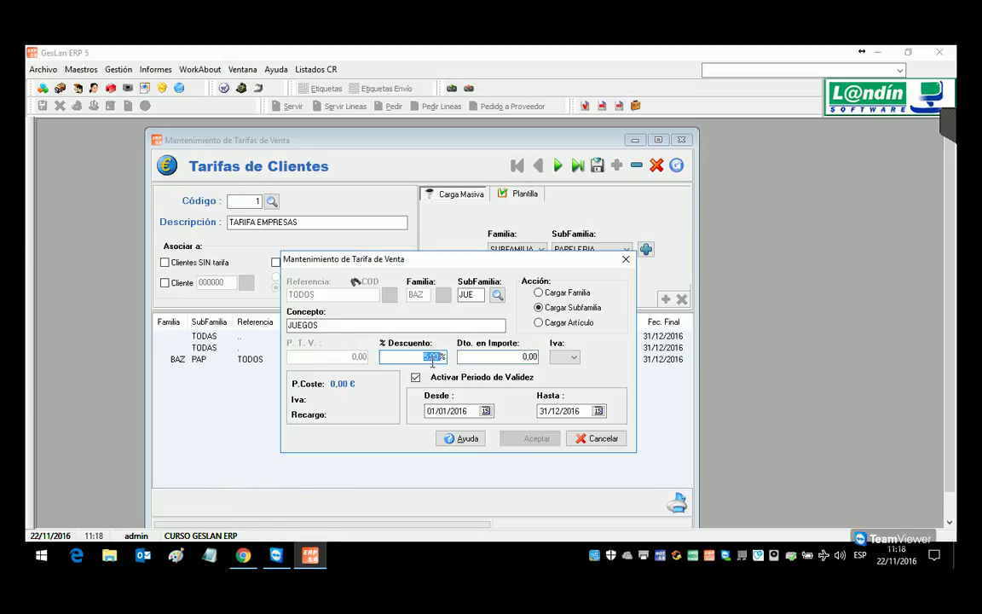
text(3)
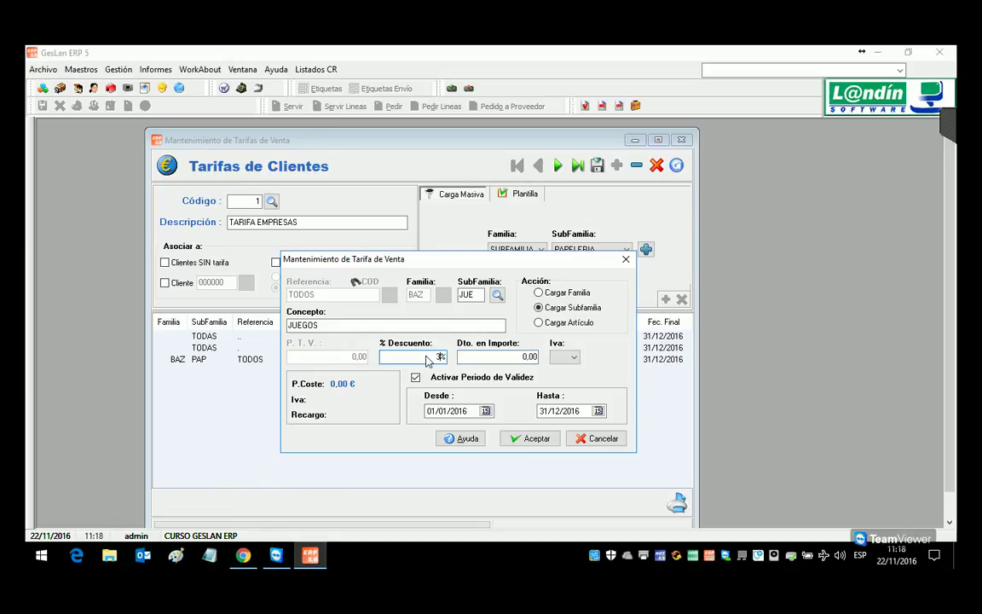
key(Return)
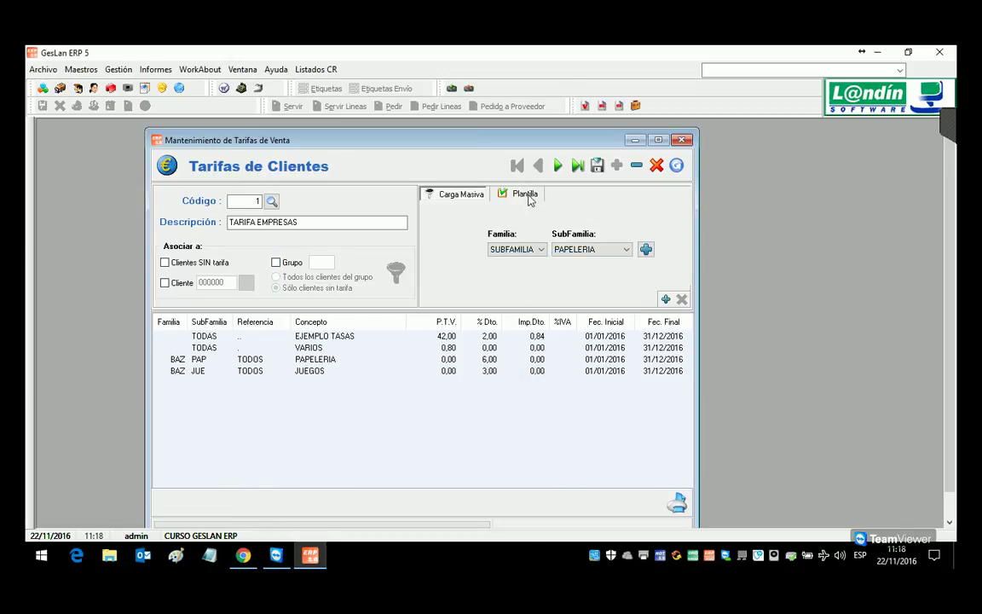
click(525, 194)
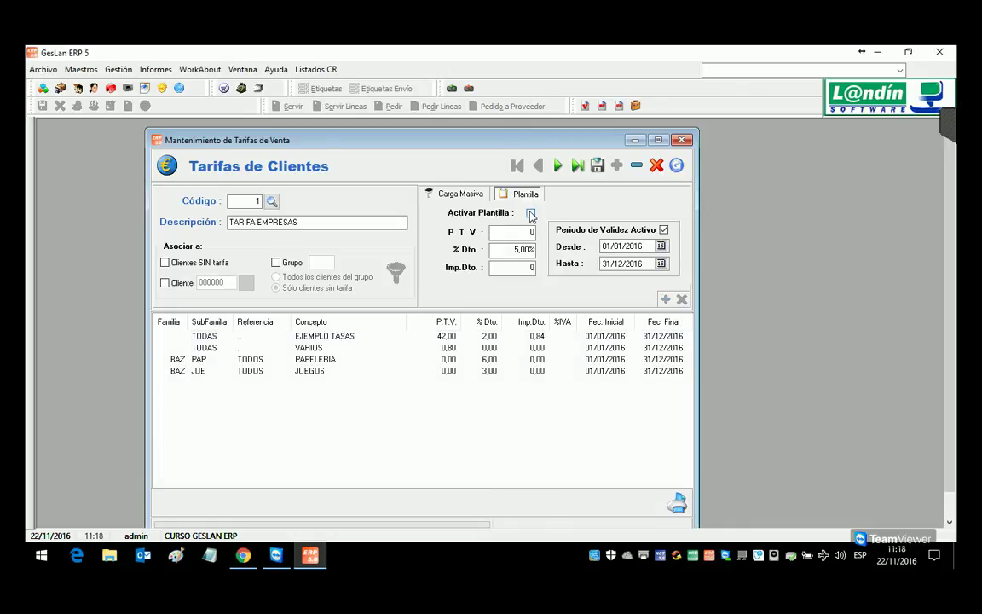
click(432, 193)
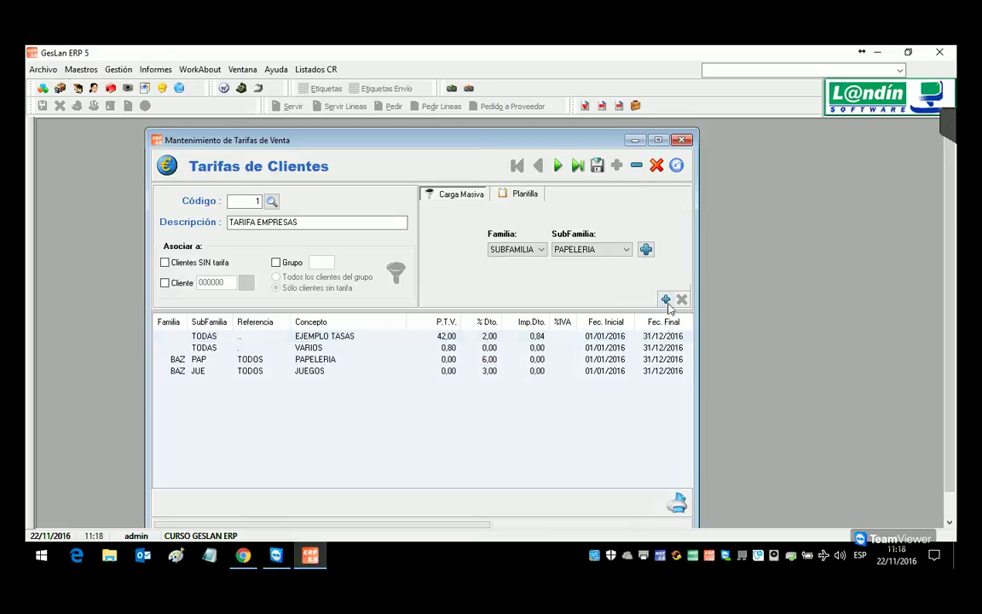
Step: Add a FERRETERIA subfamily line with a 2% discount and save the tariff
click(665, 298)
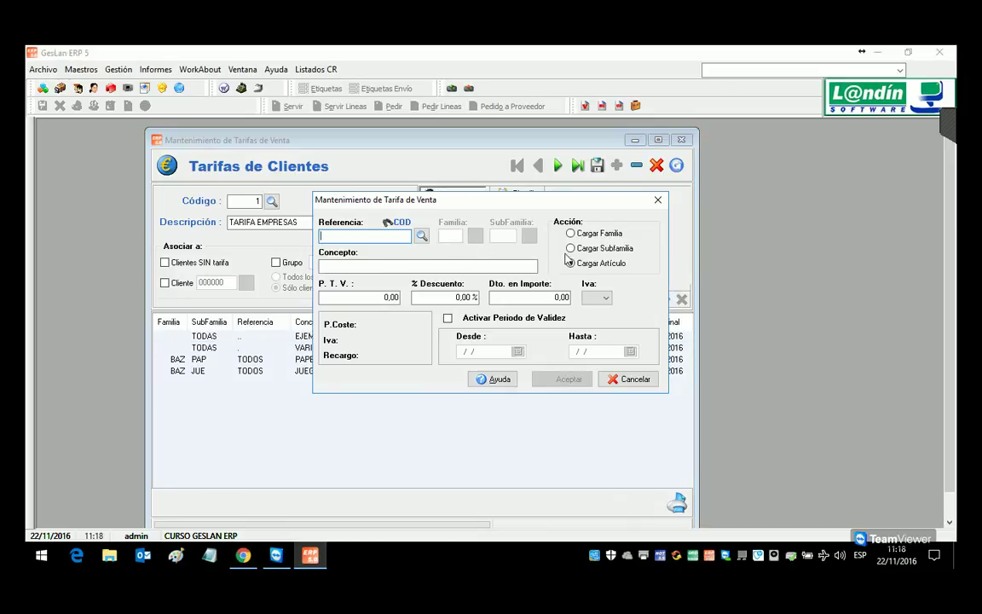
click(503, 236)
click(529, 236)
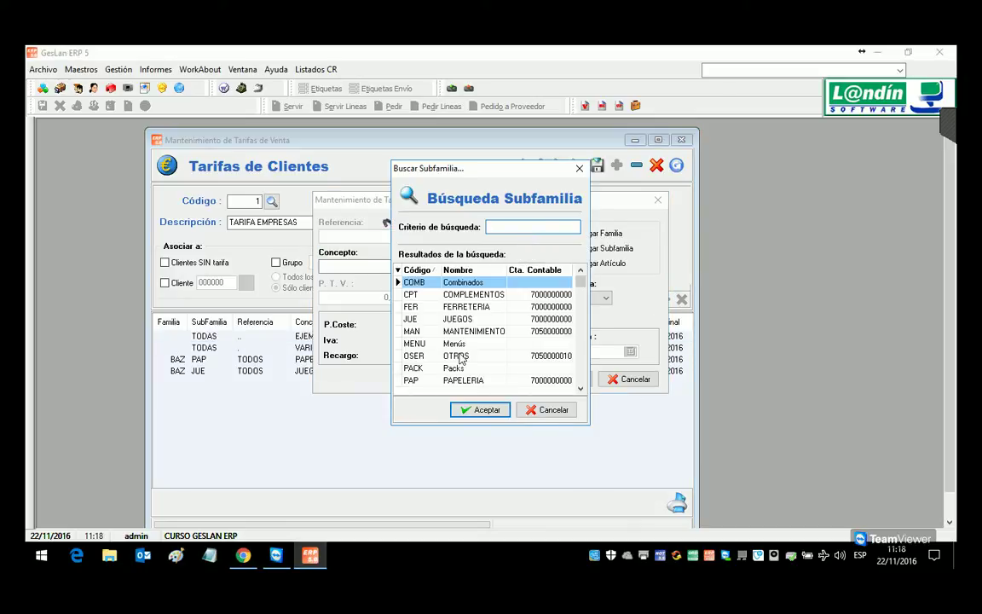
double_click(464, 305)
click(454, 300)
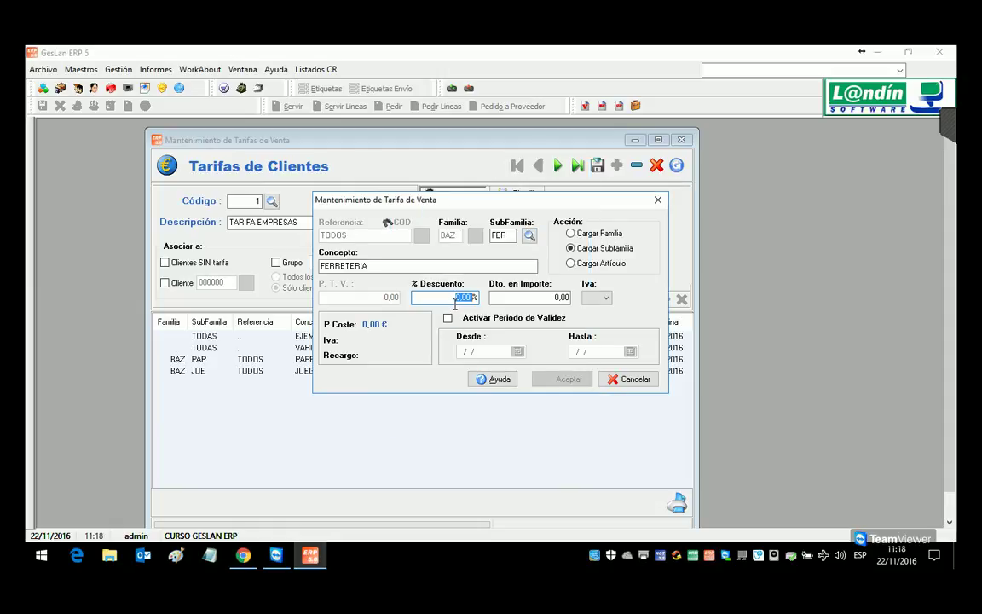
text(2)
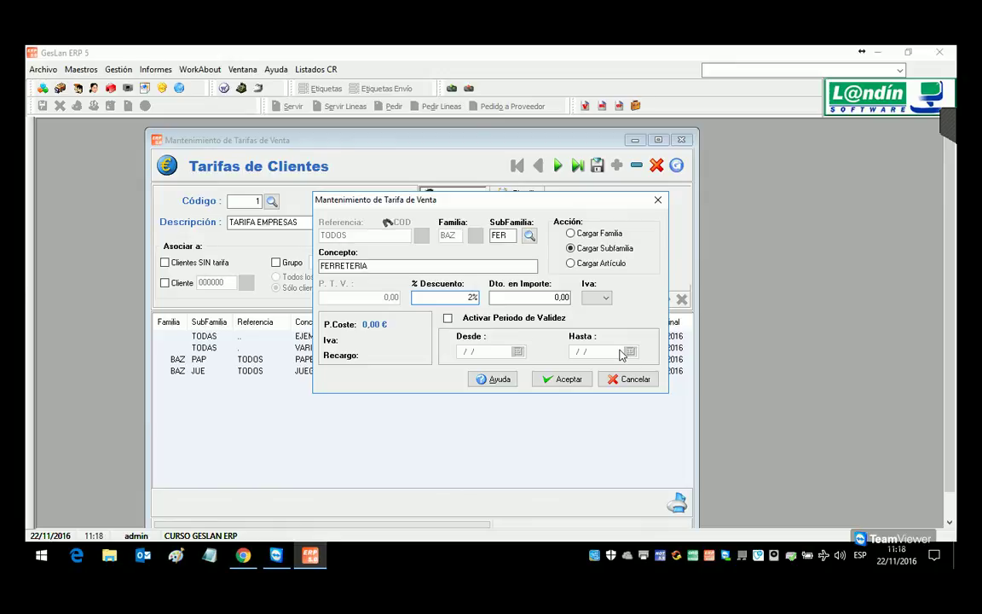
click(565, 380)
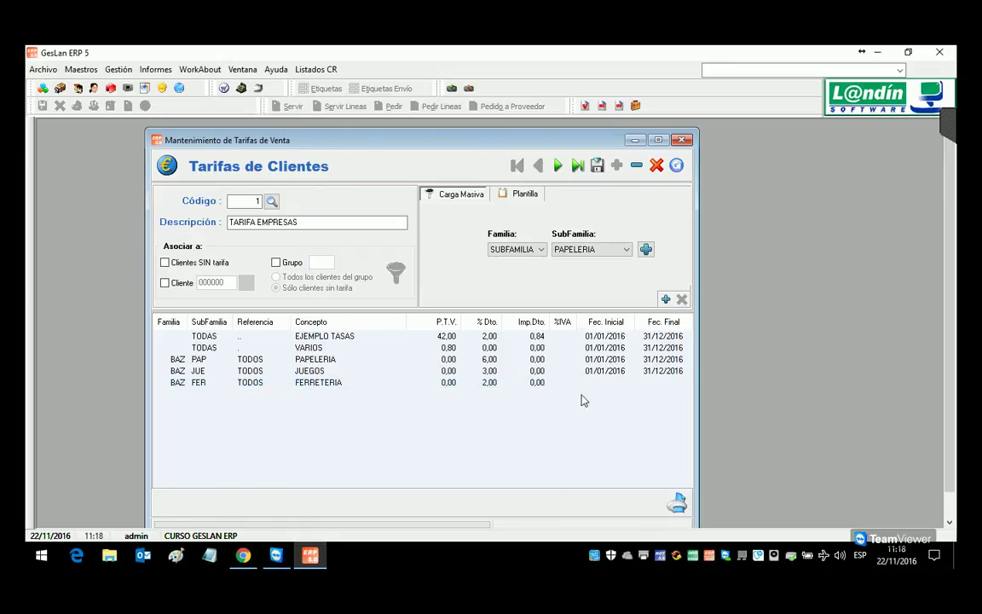
click(604, 167)
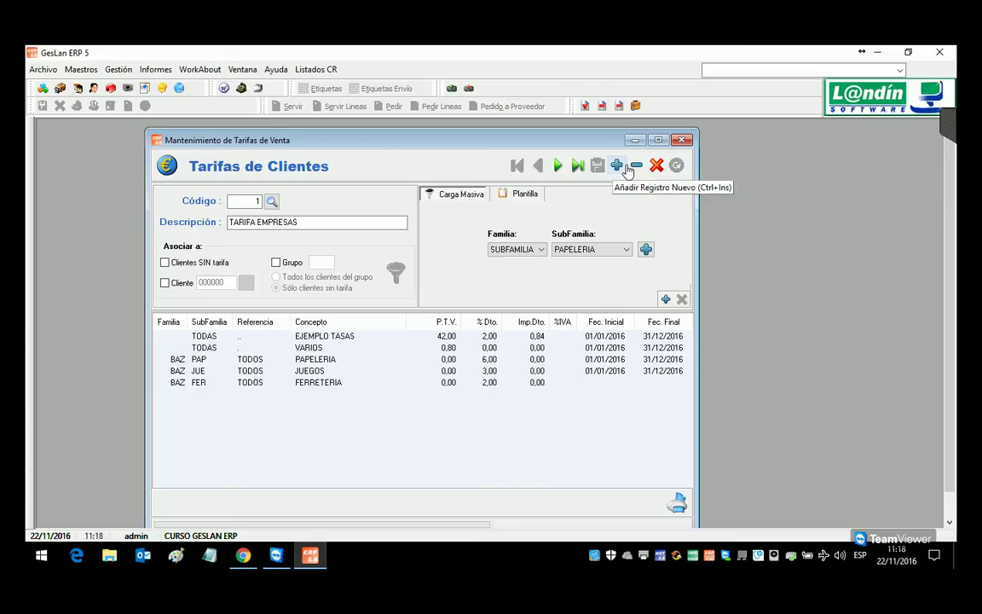
Step: Create a new tariff described as TARIFA PARTICULARES
click(616, 165)
key(Return)
click(299, 227)
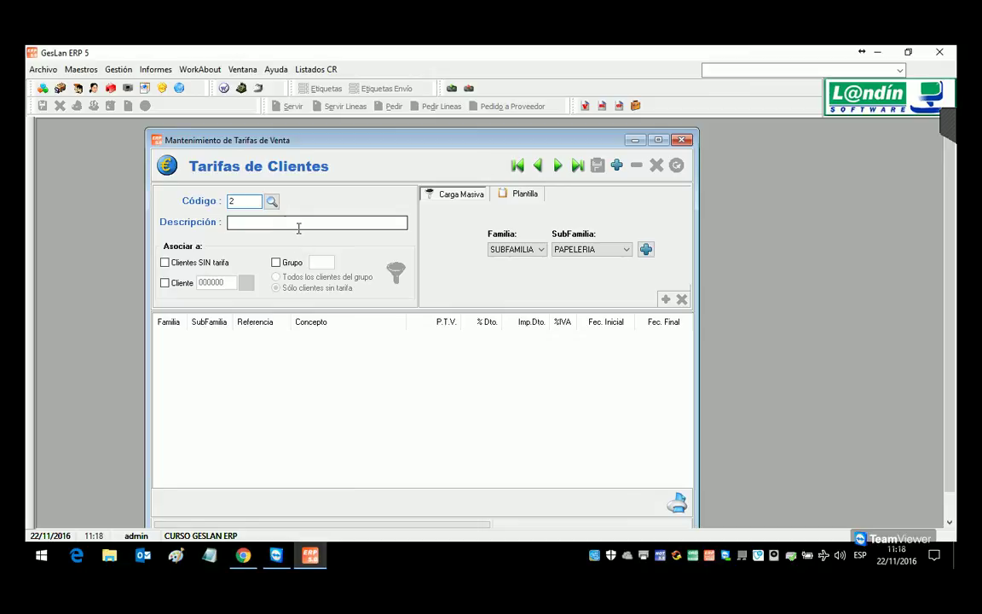
text(TARIFA)
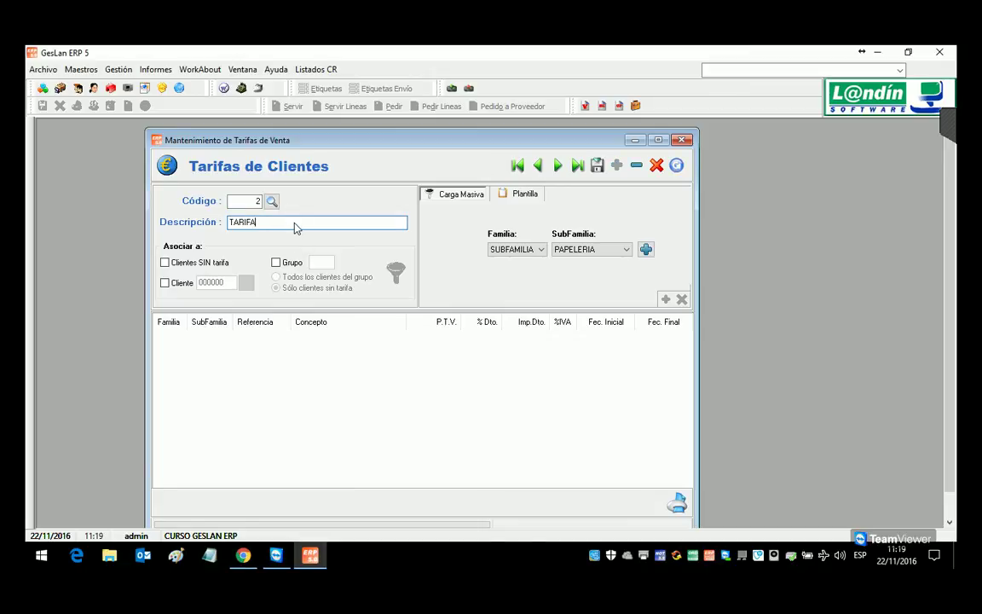
text( PARTICULARES)
click(578, 388)
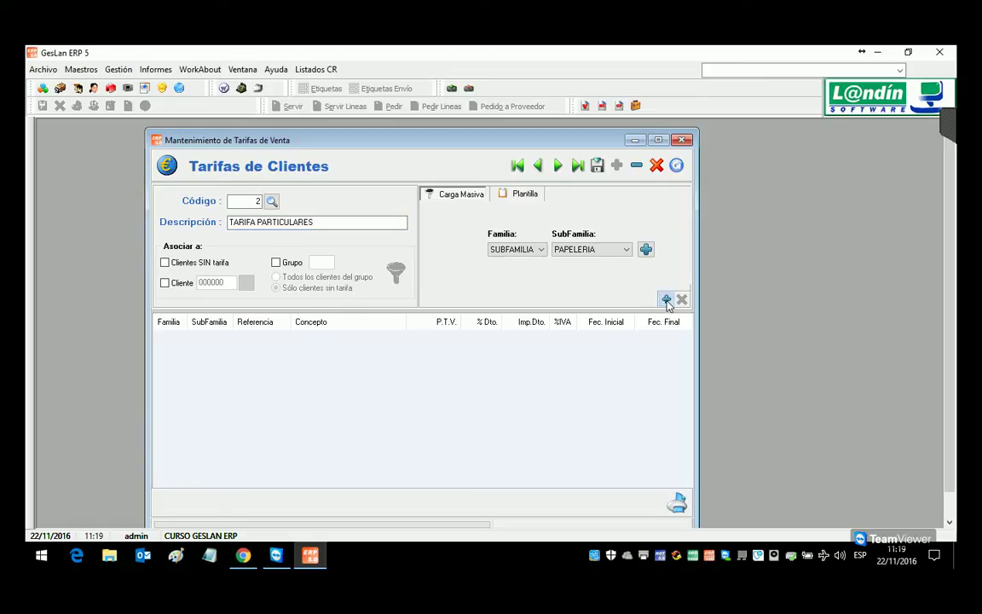
Step: Add a BAZAR family line with a 6% discount
click(665, 300)
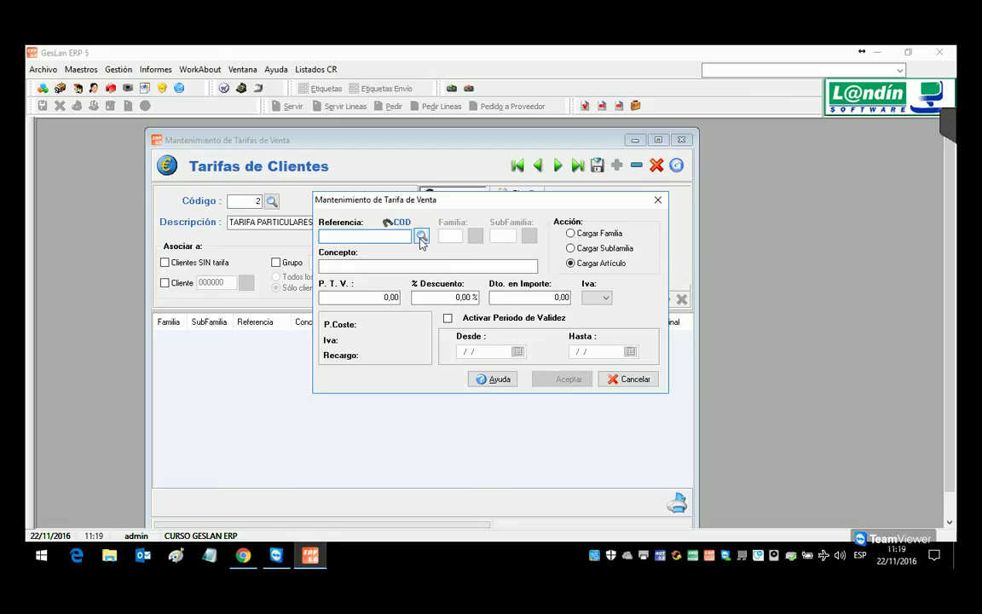
click(583, 233)
click(475, 235)
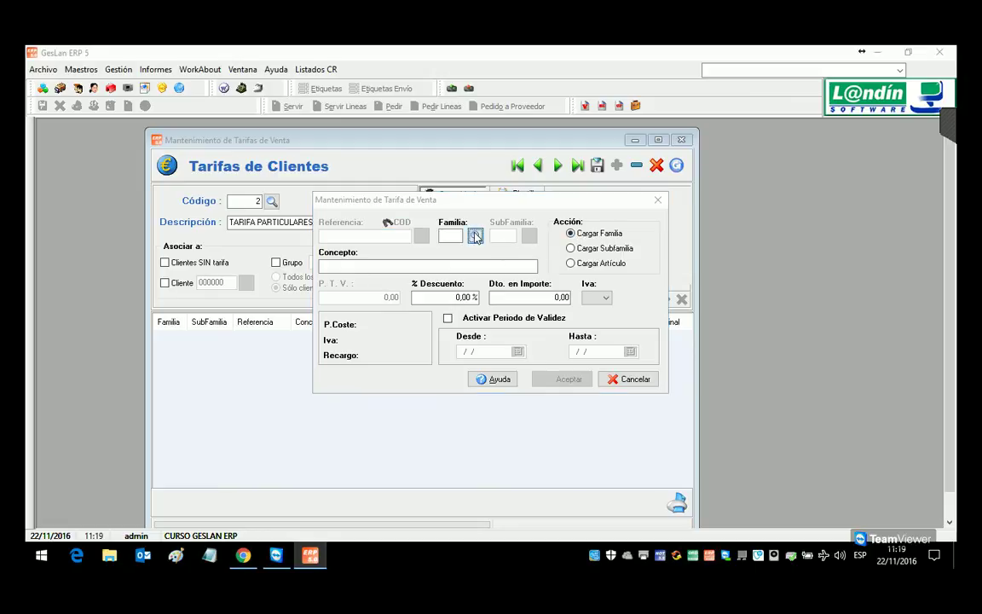
double_click(474, 297)
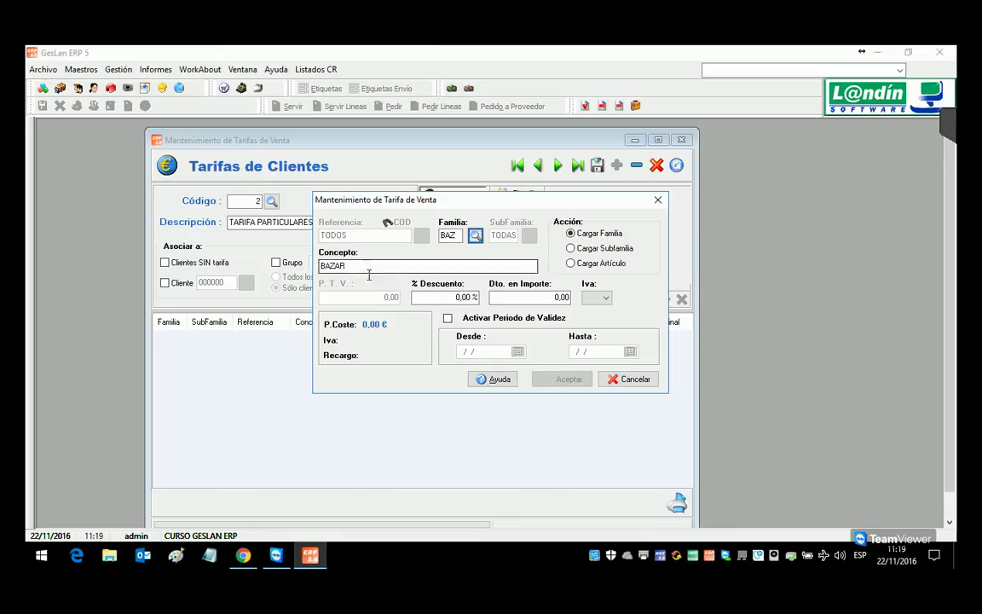
click(450, 299)
text(6)
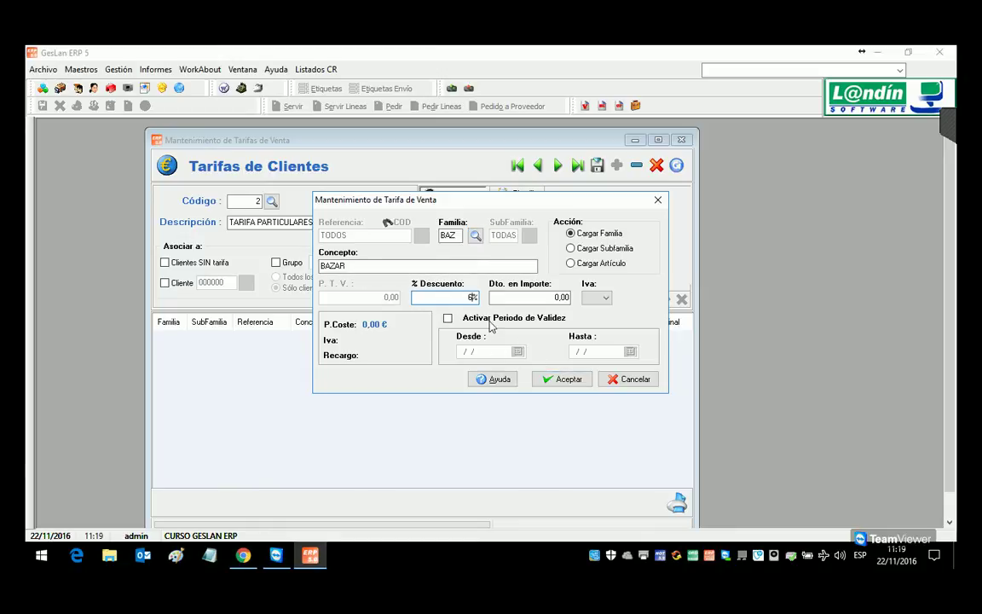
click(567, 380)
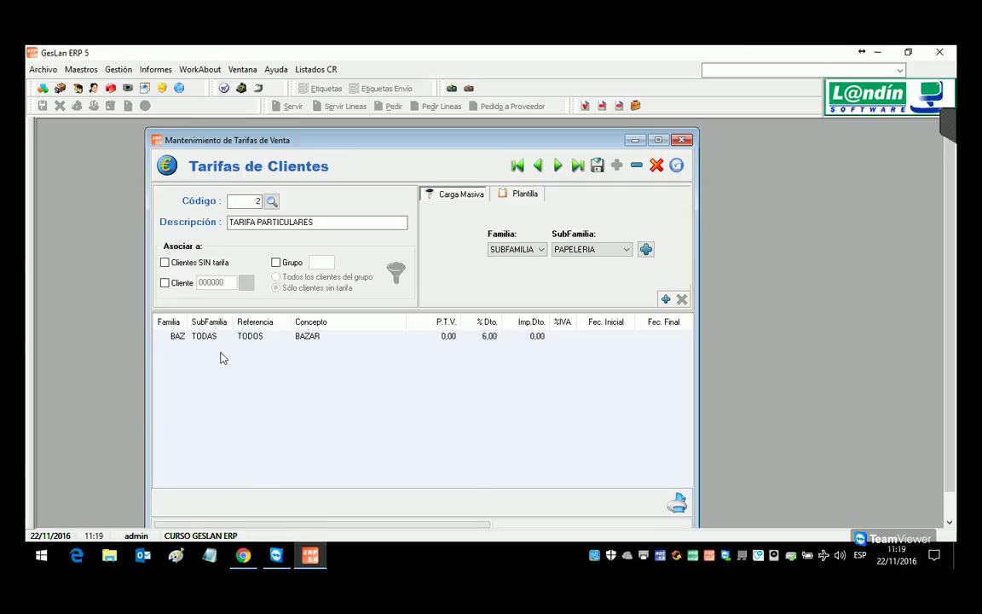
Step: Add an EJEMPLO TASAS line at 42,00 and save the tariff
click(665, 299)
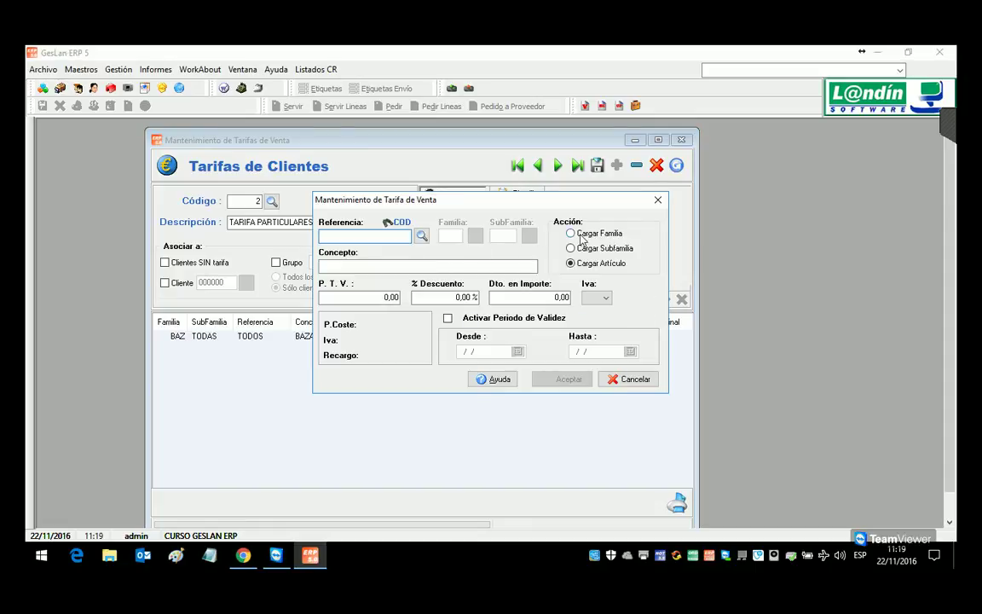
click(389, 220)
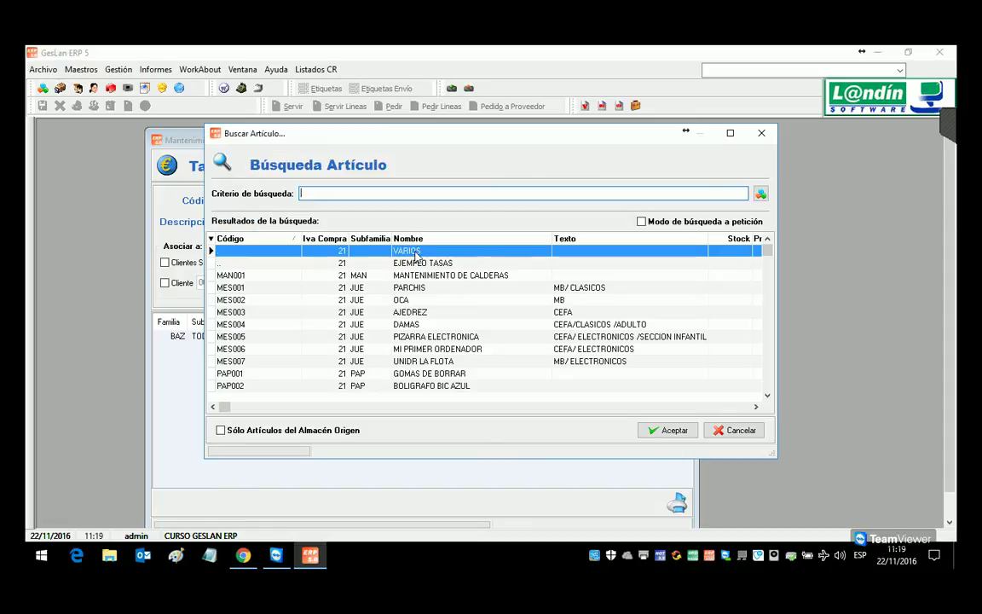
double_click(407, 263)
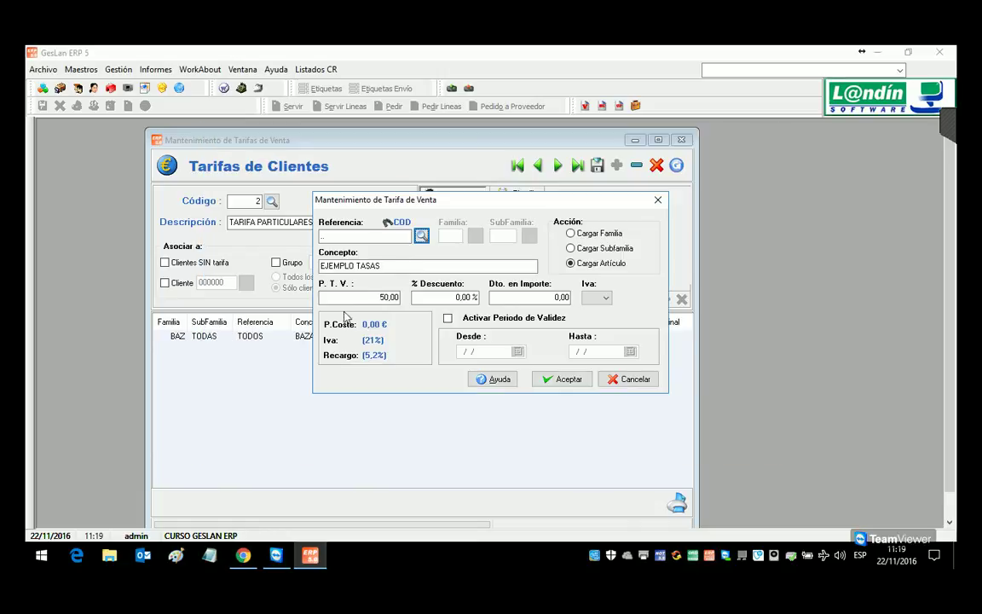
text(42)
click(564, 379)
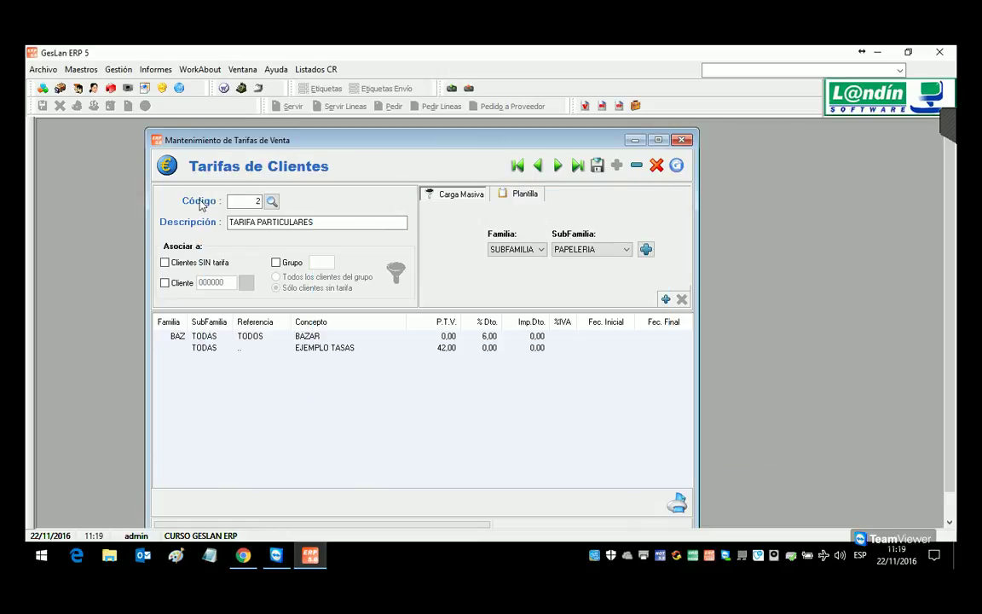
click(601, 165)
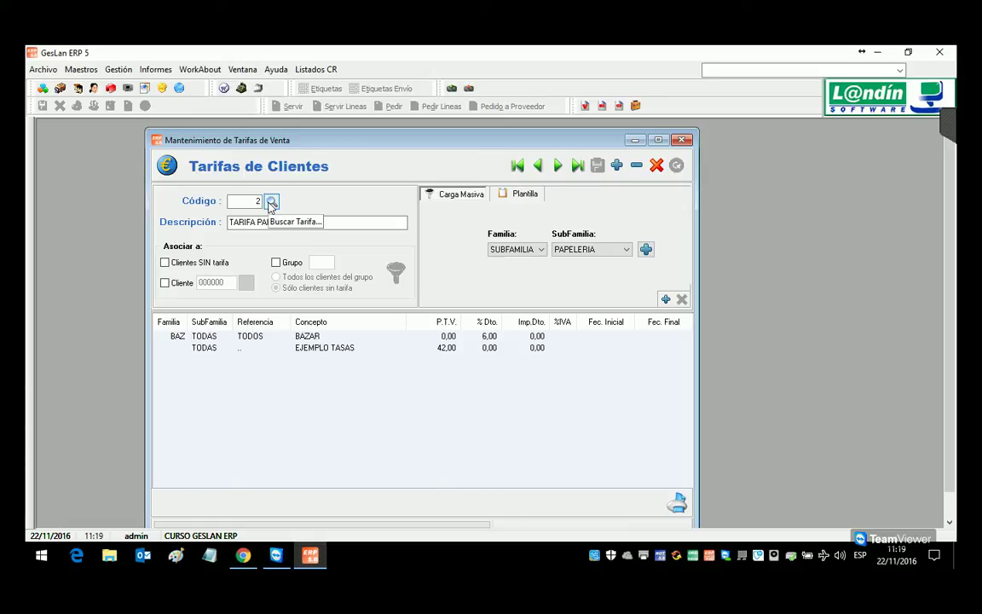
Step: Load TARIFA EMPRESAS and try the no-rate and single-client options, then clear them
click(271, 203)
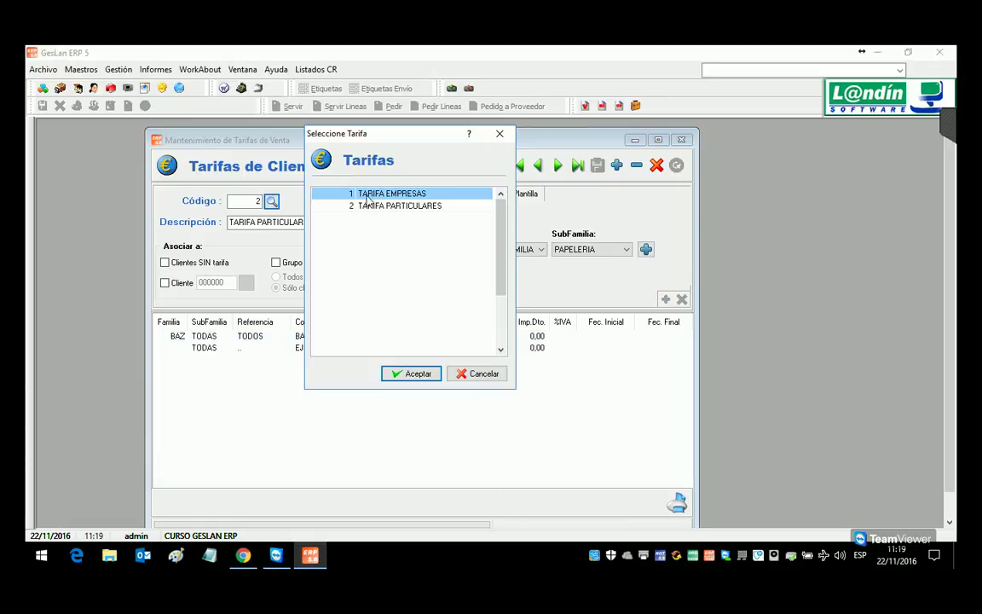
double_click(370, 196)
click(164, 264)
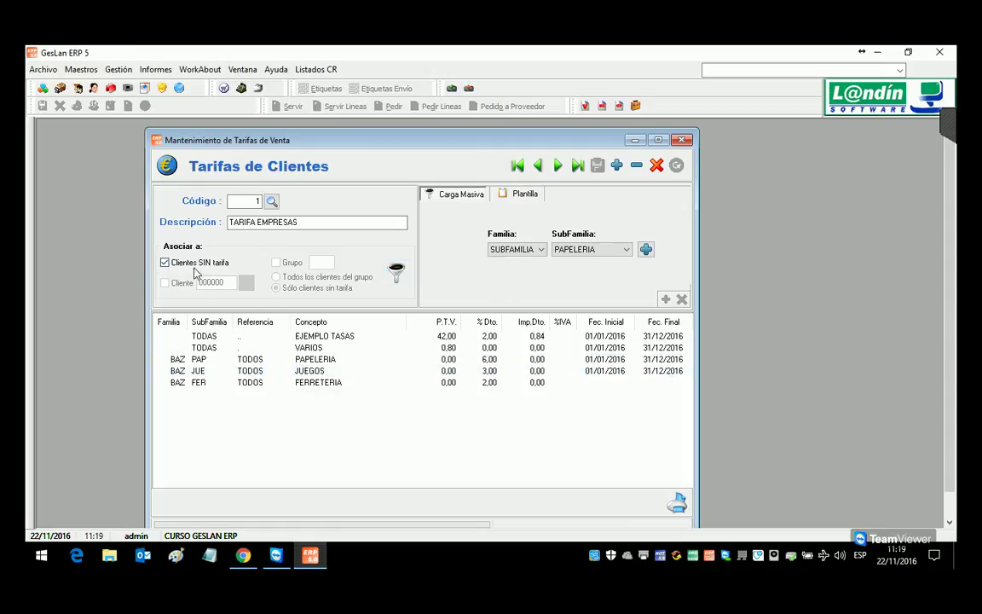
click(163, 263)
click(165, 282)
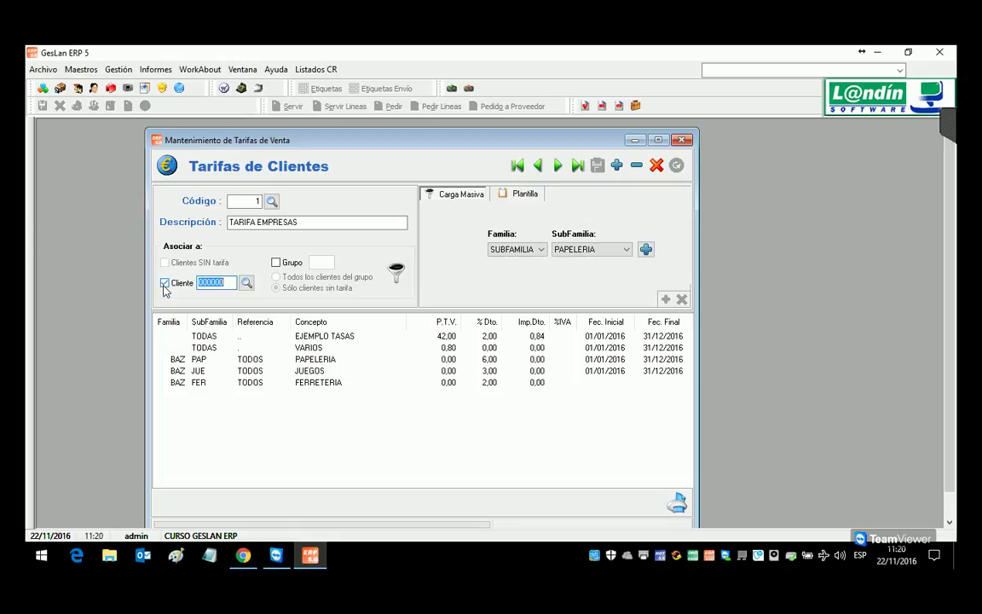
click(246, 283)
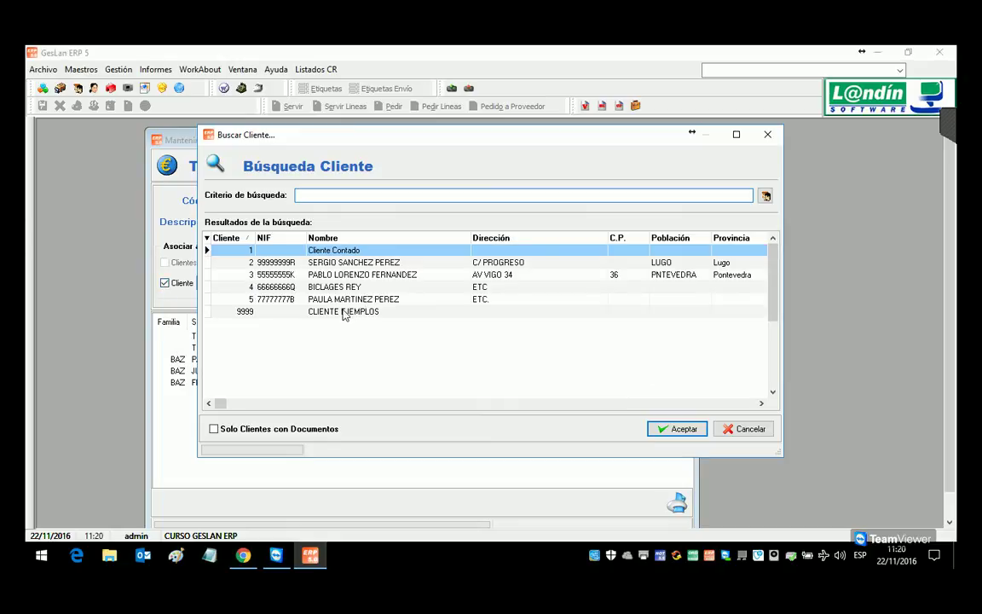
double_click(339, 250)
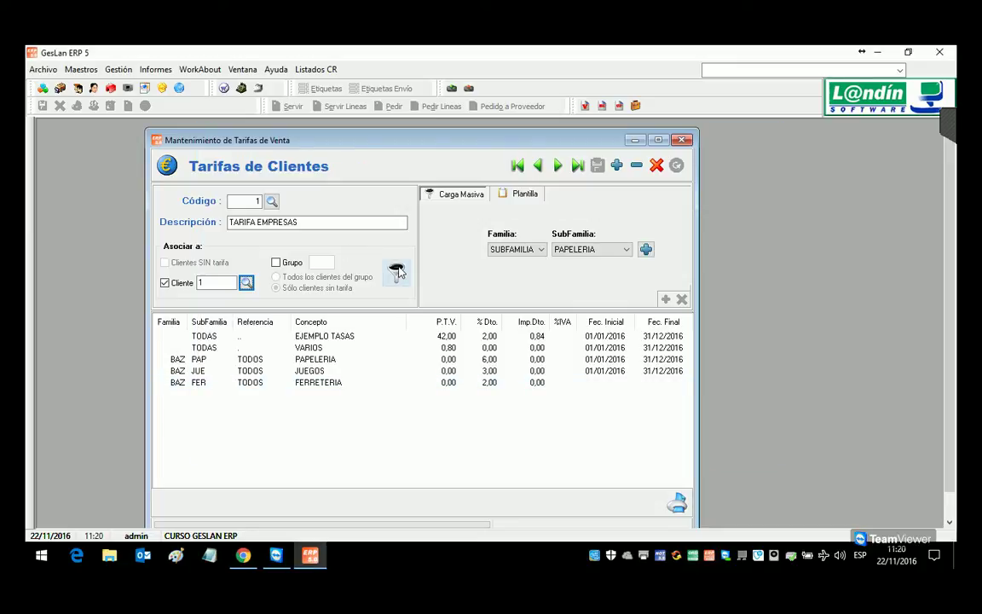
click(165, 283)
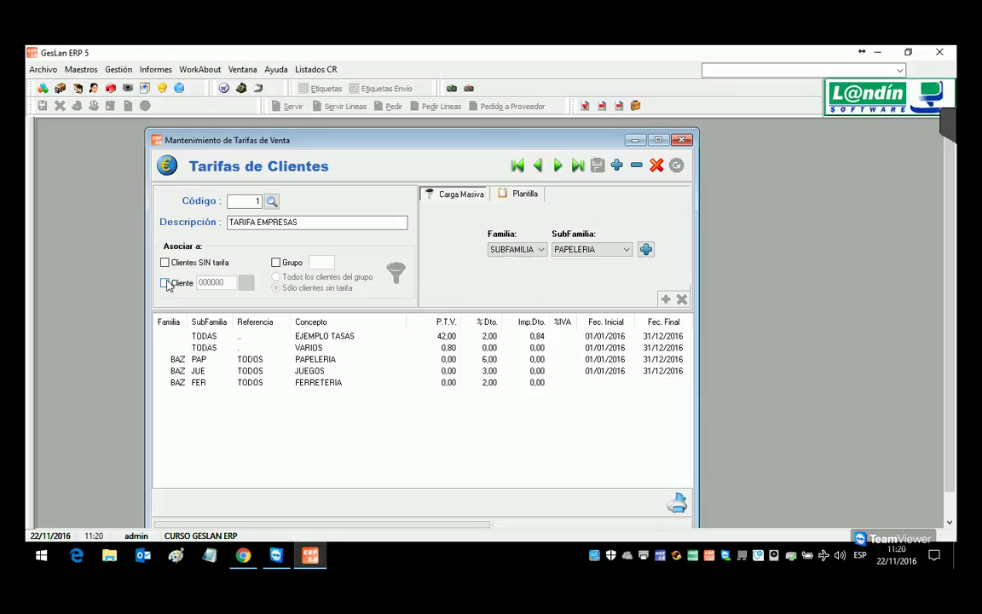
Step: Assign the tariff to all clients of group EM, replacing their previous rates
click(275, 263)
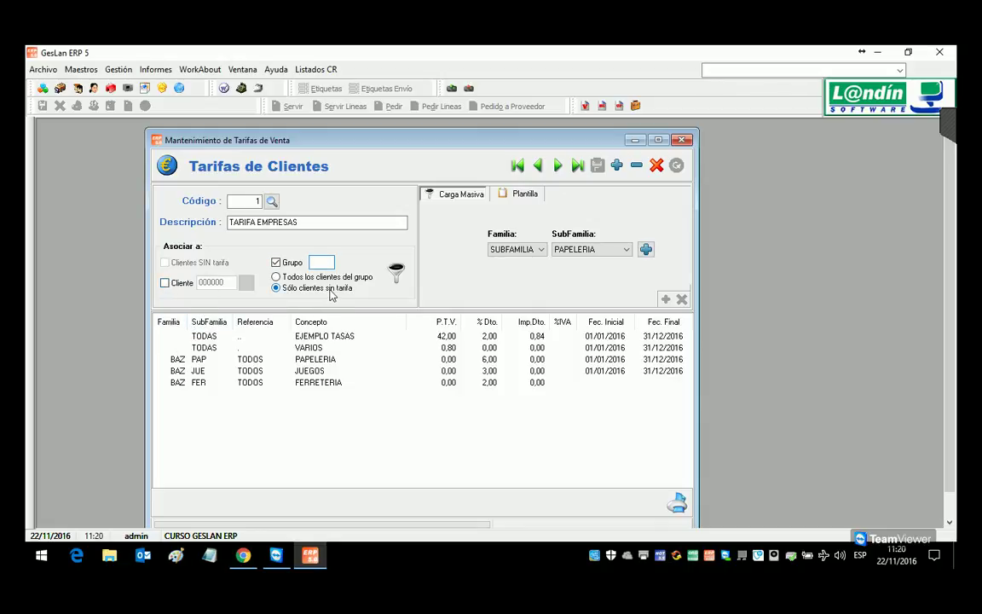
click(300, 280)
click(322, 261)
text(PA)
click(395, 271)
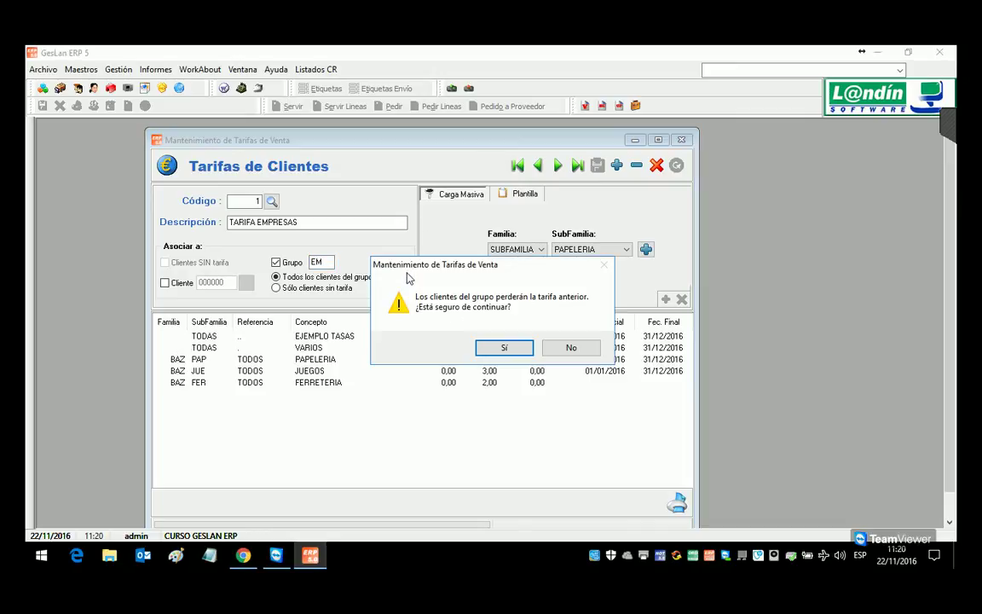
drag(398, 266, 391, 320)
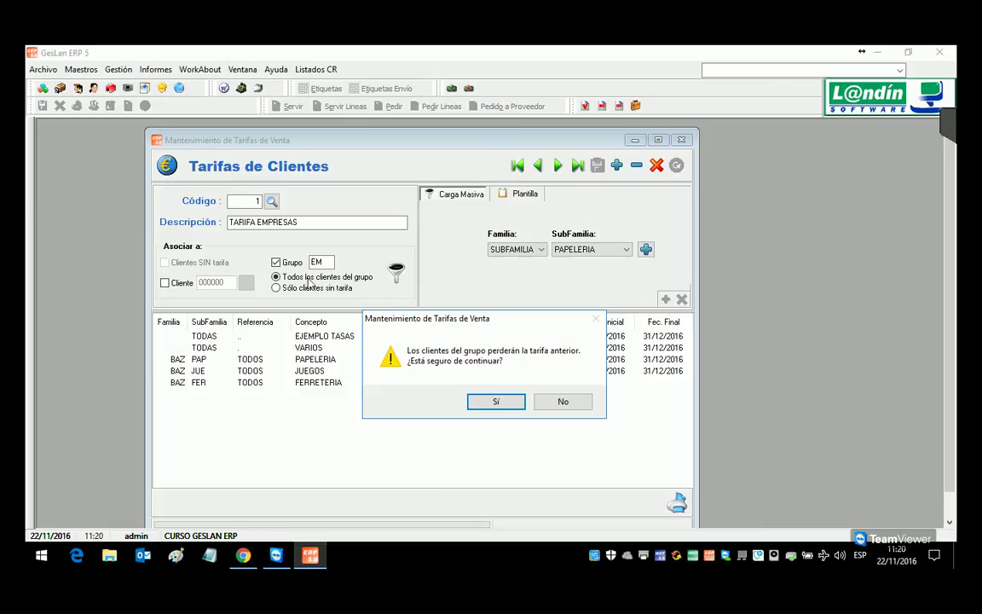
click(500, 401)
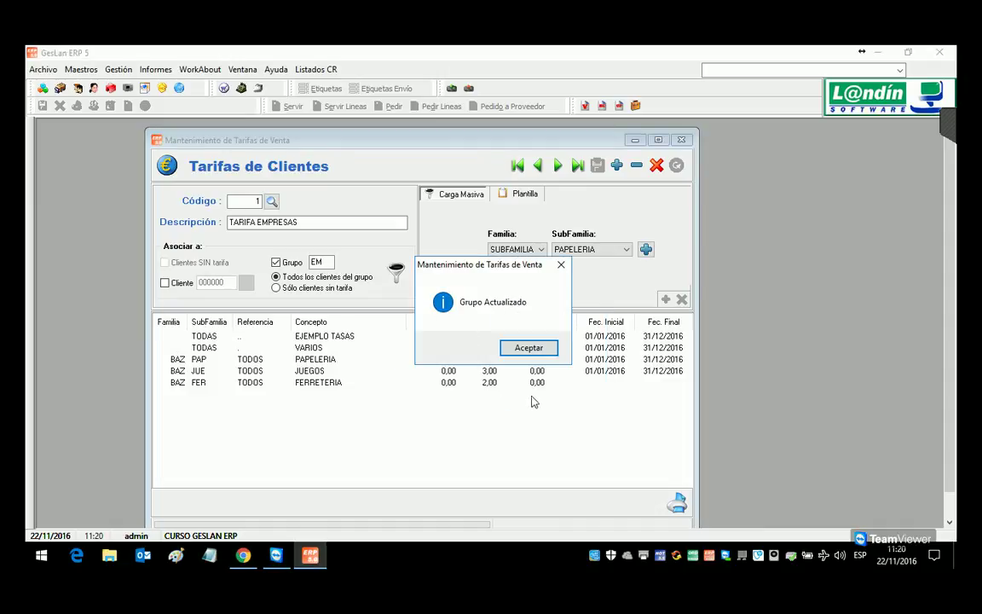
click(528, 348)
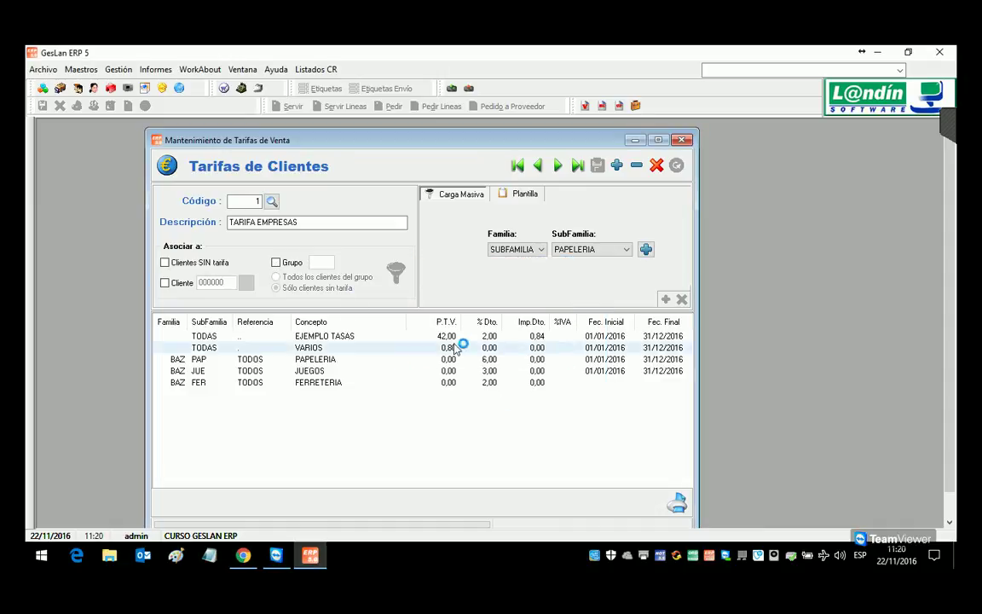
Step: Apply tariff 2 TARIFA PARTICULARES to group PA clients without a rate and confirm the group update
click(272, 204)
double_click(365, 207)
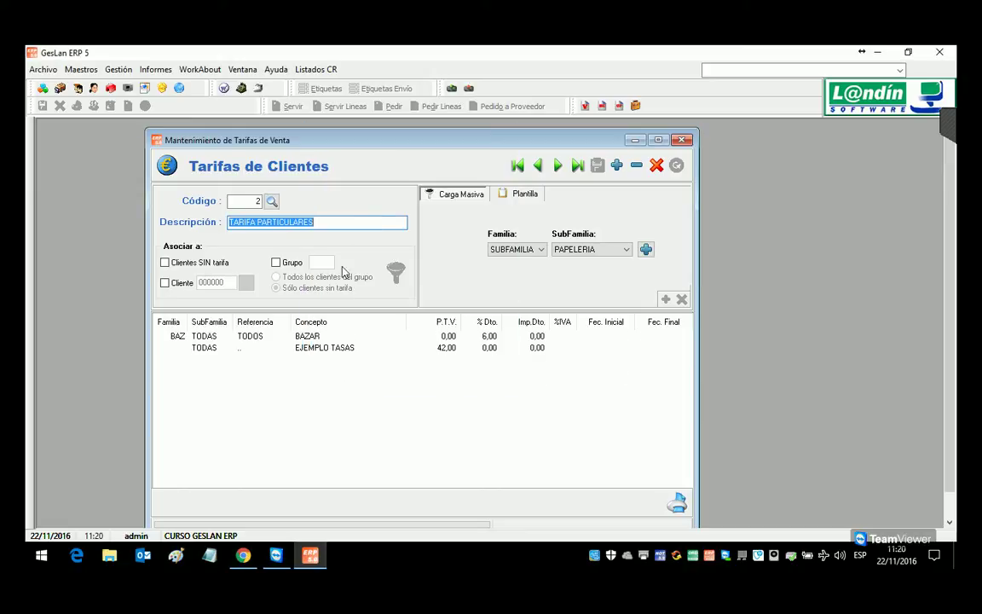
click(276, 262)
text(PA)
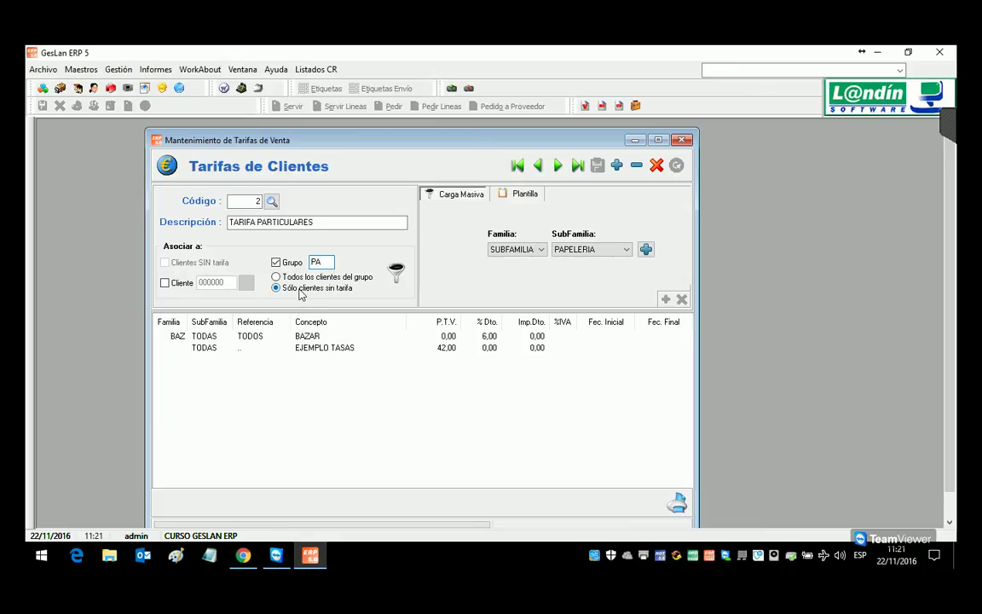
click(304, 279)
click(297, 289)
click(394, 272)
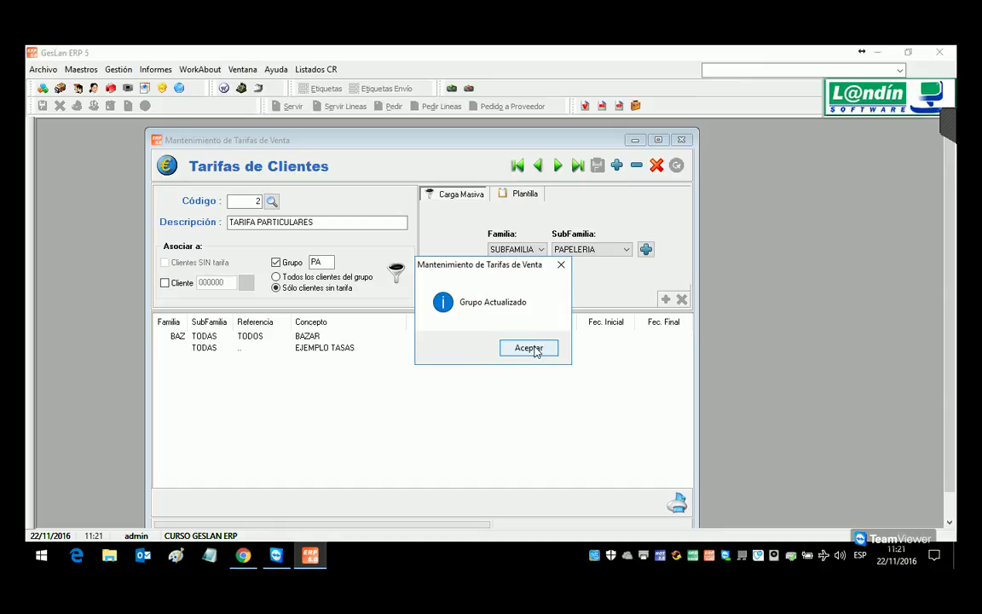
click(535, 349)
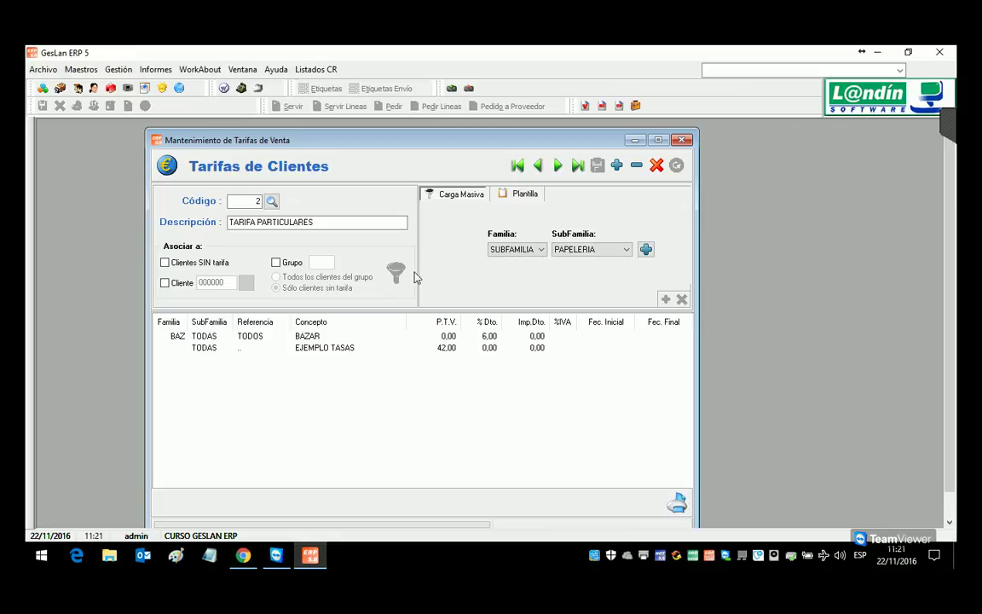
Step: Close the rate maintenance window and load client 1, checking its document copies
click(681, 140)
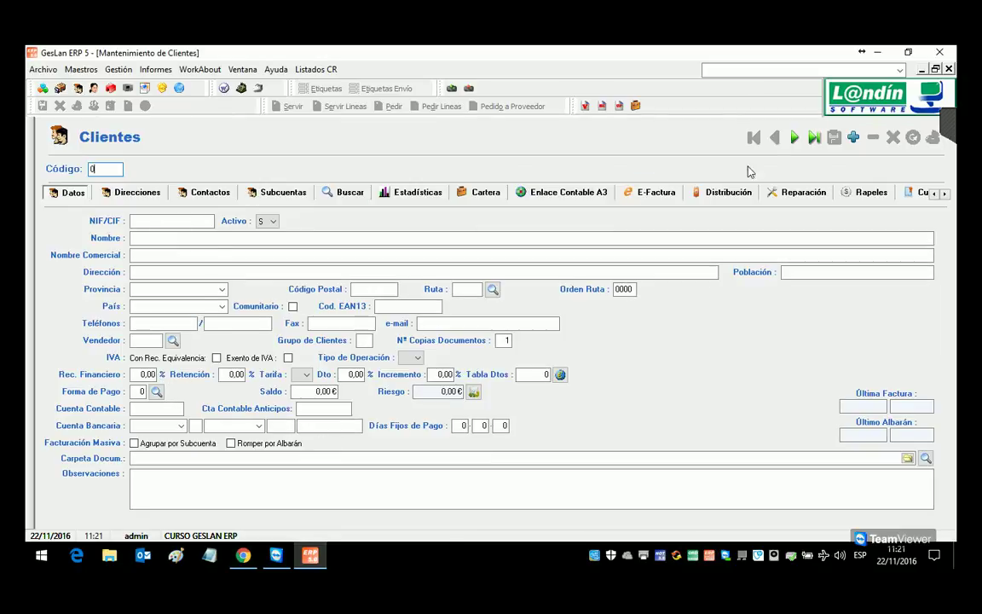
click(793, 137)
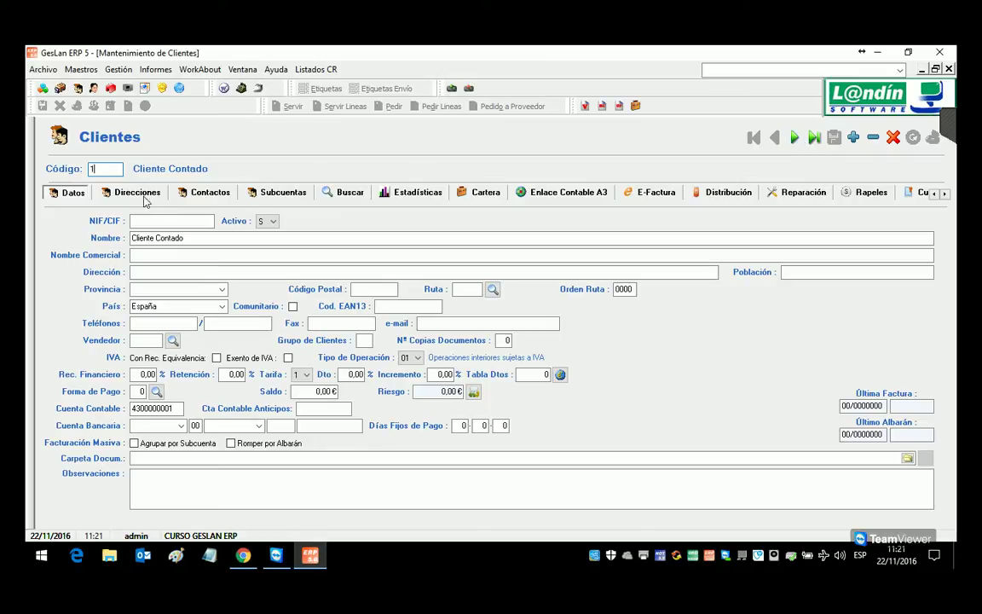
click(509, 342)
Step: Check client 1's discount table and rate, then browse forward to clients 2 and 3
click(549, 377)
click(305, 375)
click(794, 137)
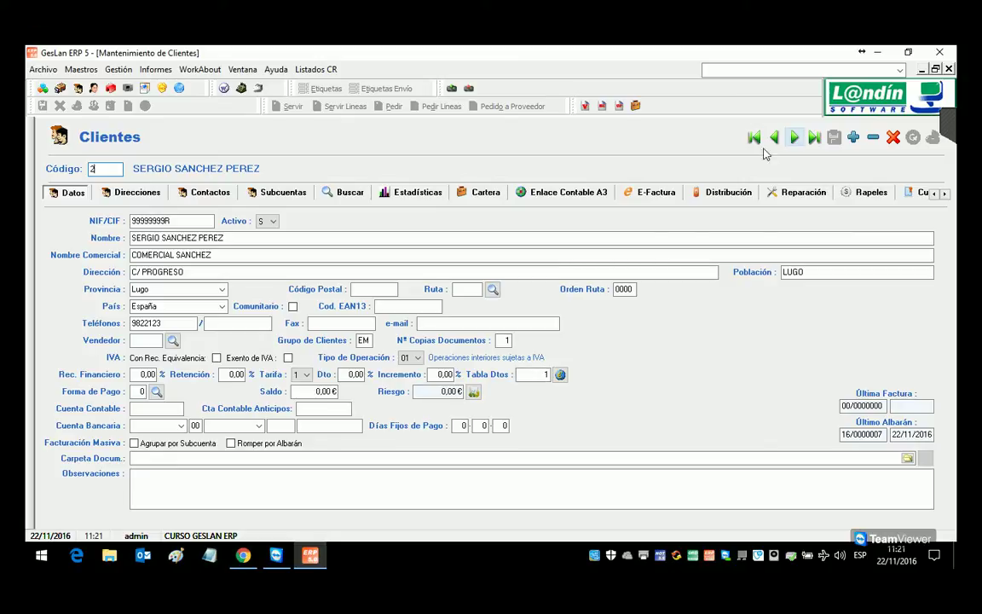
key(Page_Down)
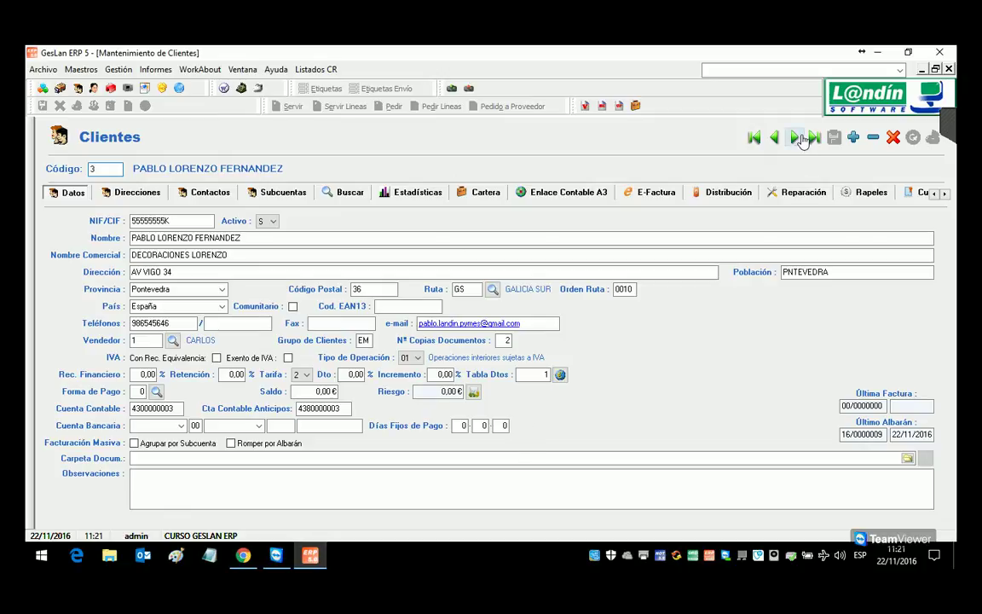
Step: Check which sales discount tariff the current client uses, then return to the client record
key(Tab)
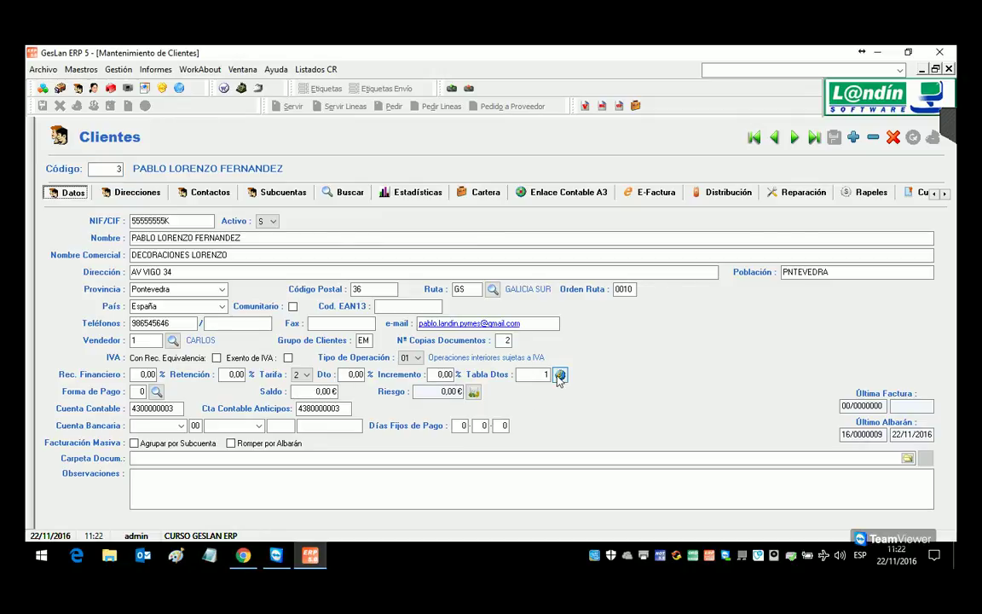
click(560, 375)
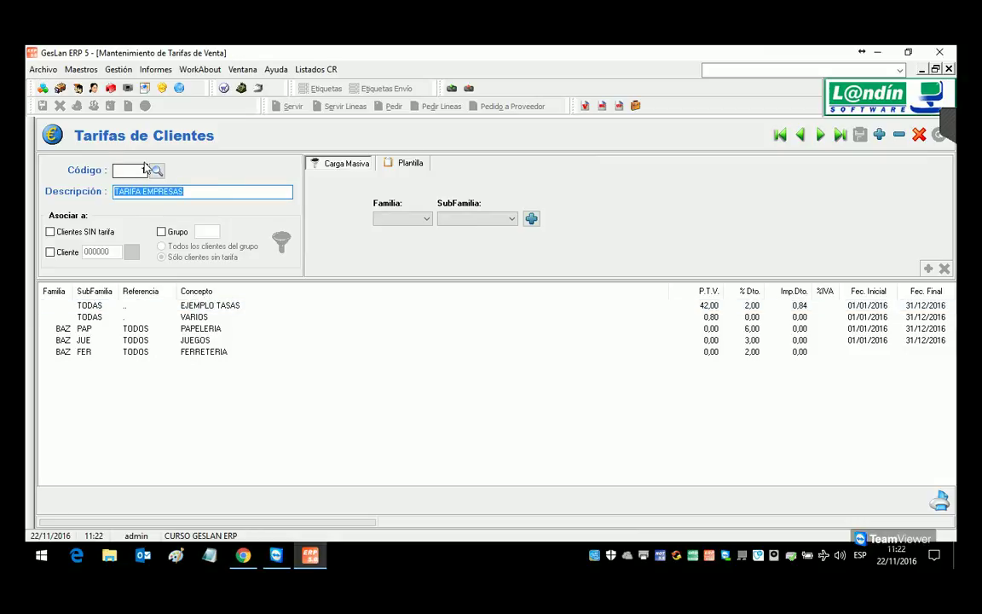
key(ctrl+Tab)
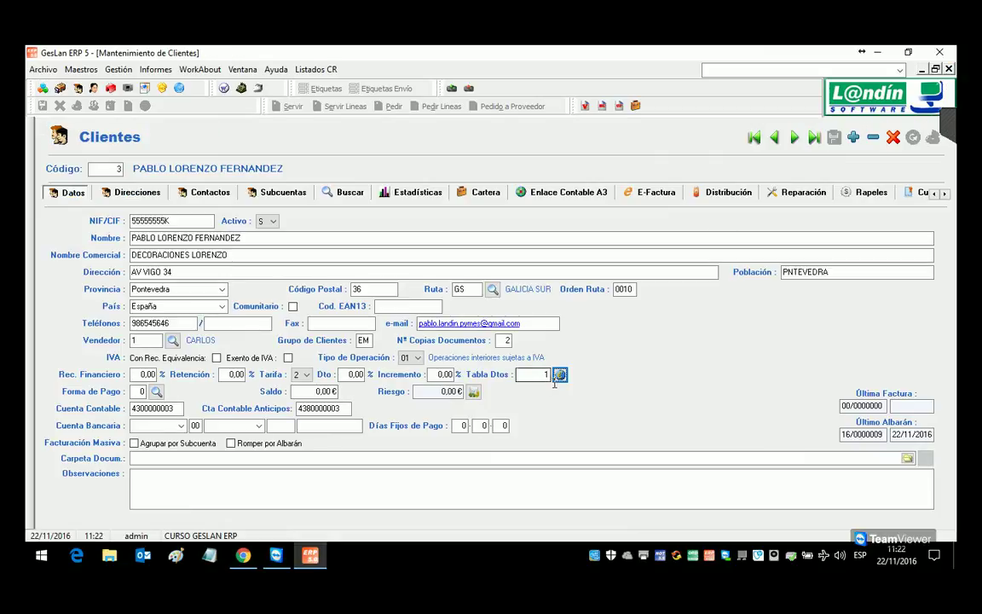
Step: Step through the next two clients, then jump to the last record, client 9999
click(796, 139)
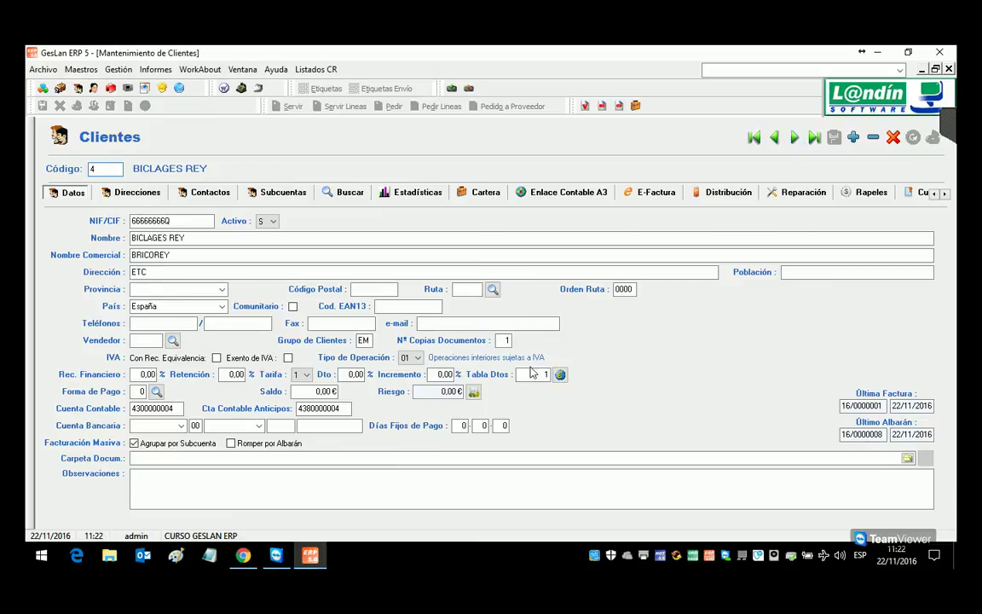
click(796, 139)
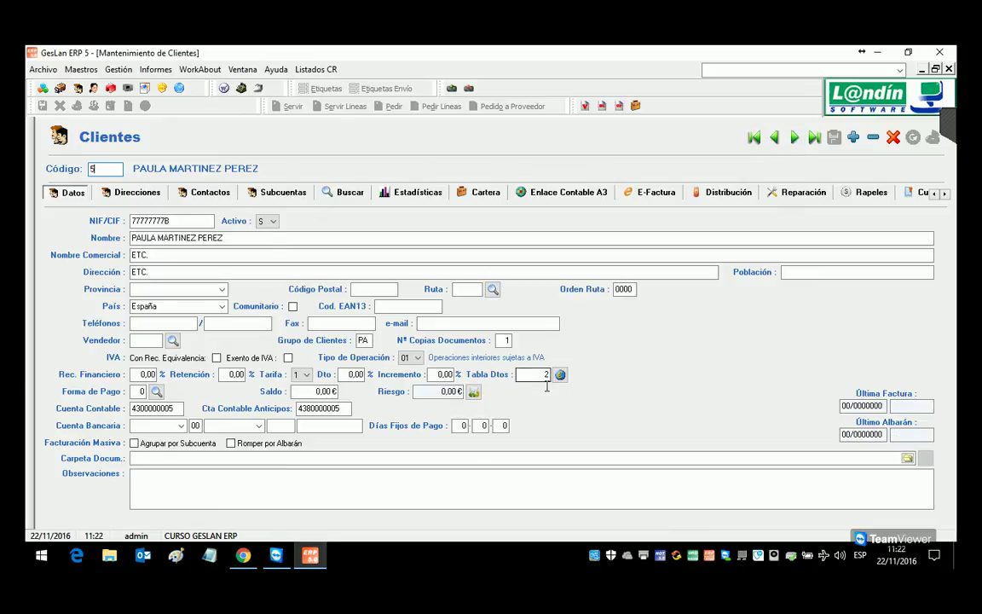
click(814, 137)
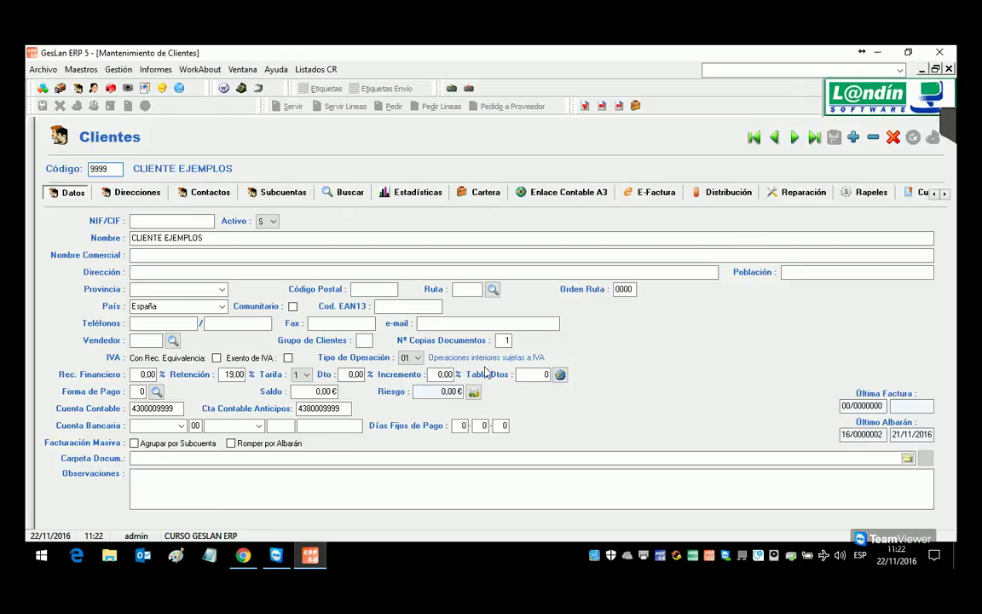
key(Tab)
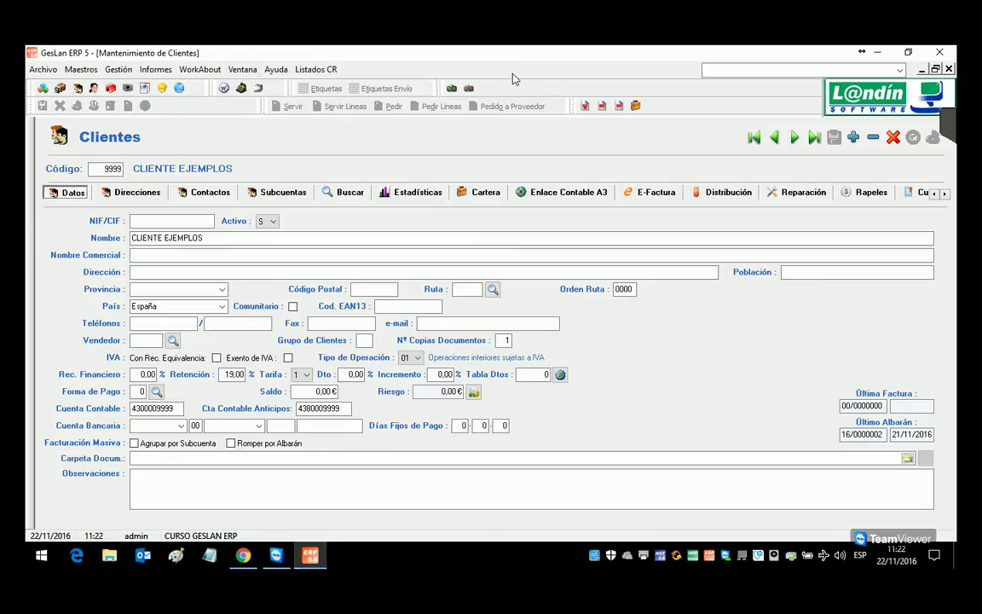
Step: Set client 9999's discount table to 2 and save the record
click(530, 377)
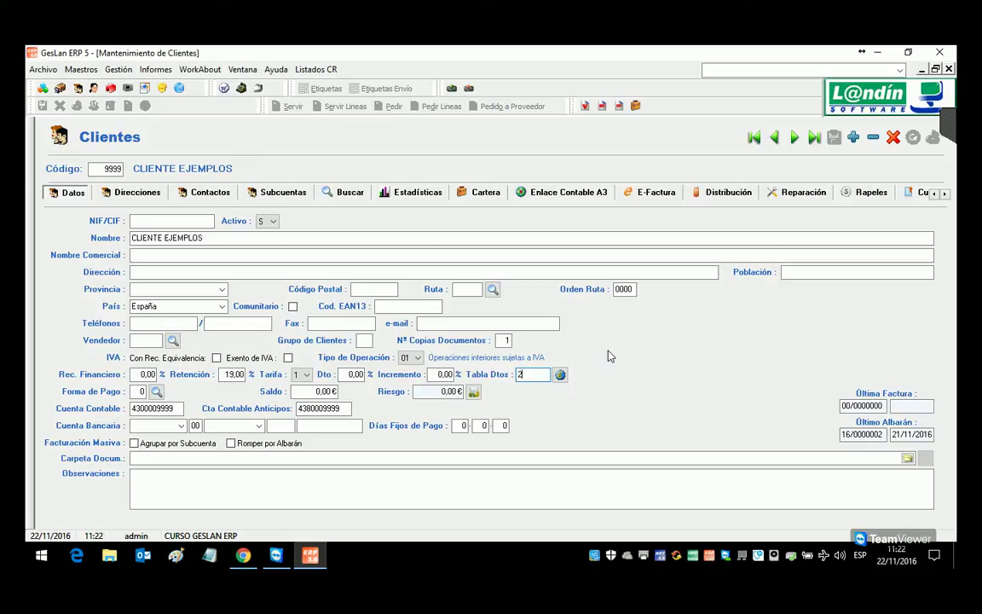
key(Tab)
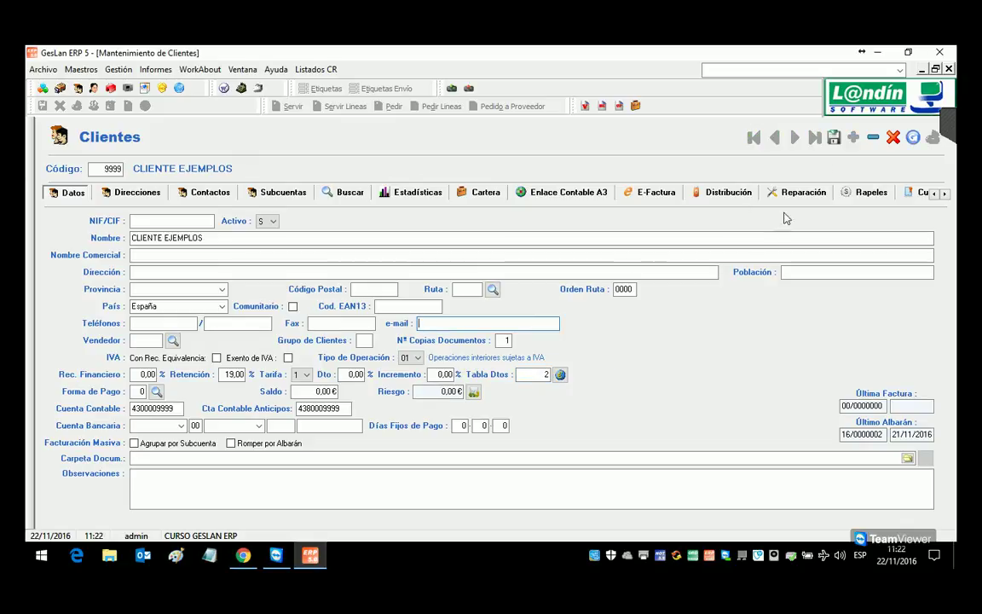
click(833, 137)
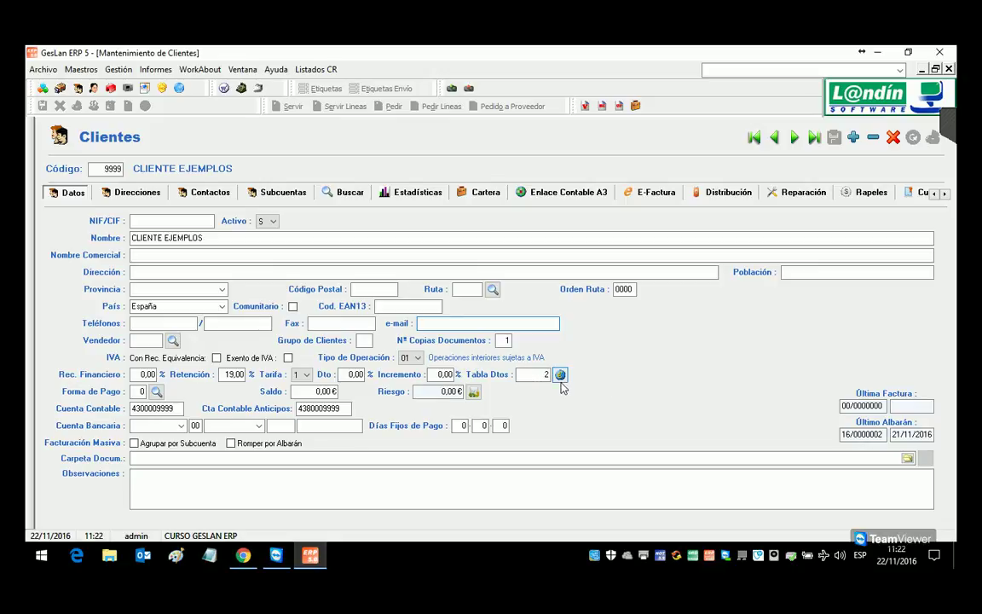
Step: Check that tariff 2 is TARIFA PARTICULARES, then close the tariff and client windows
click(560, 375)
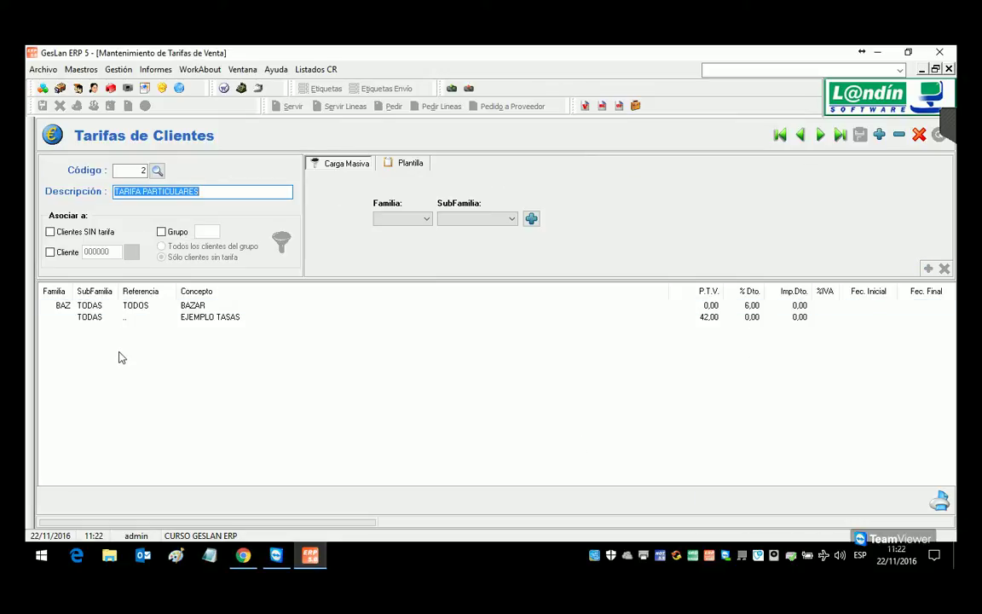
click(947, 69)
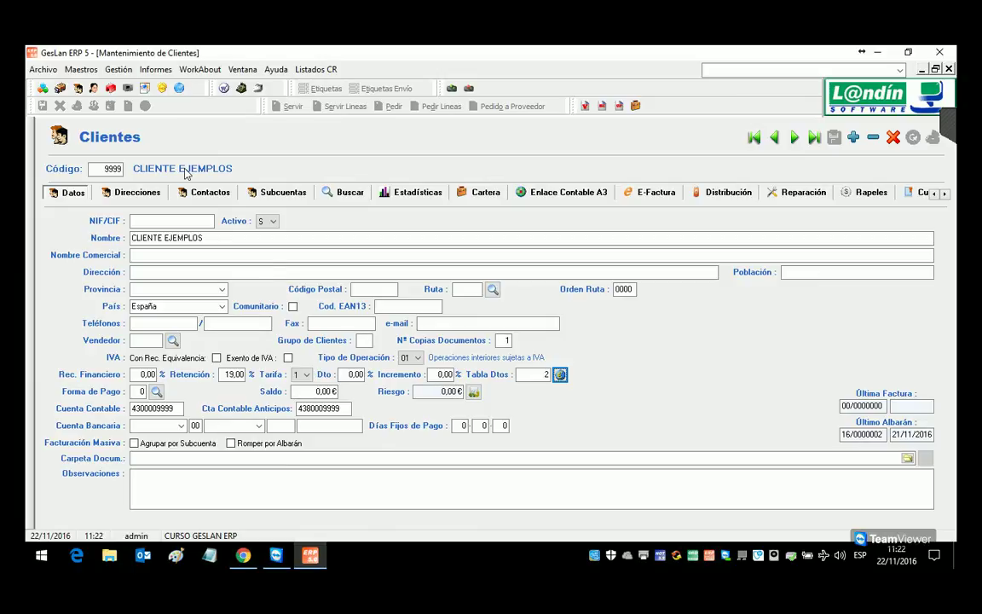
click(533, 374)
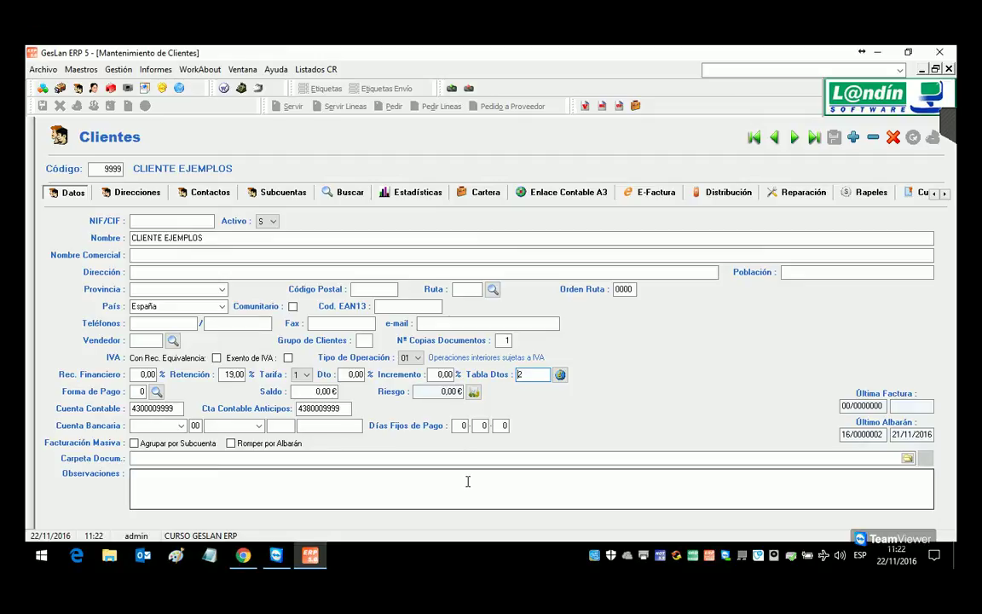
click(948, 69)
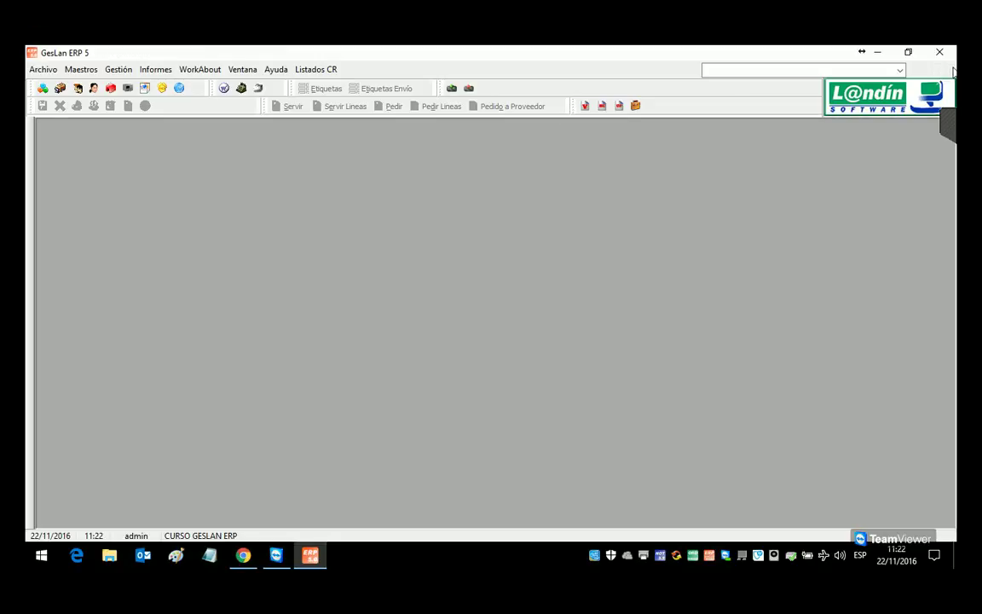
Step: Open the purchase tariffs for supplier 1, SUMINISTROS DEL NORTE
click(119, 70)
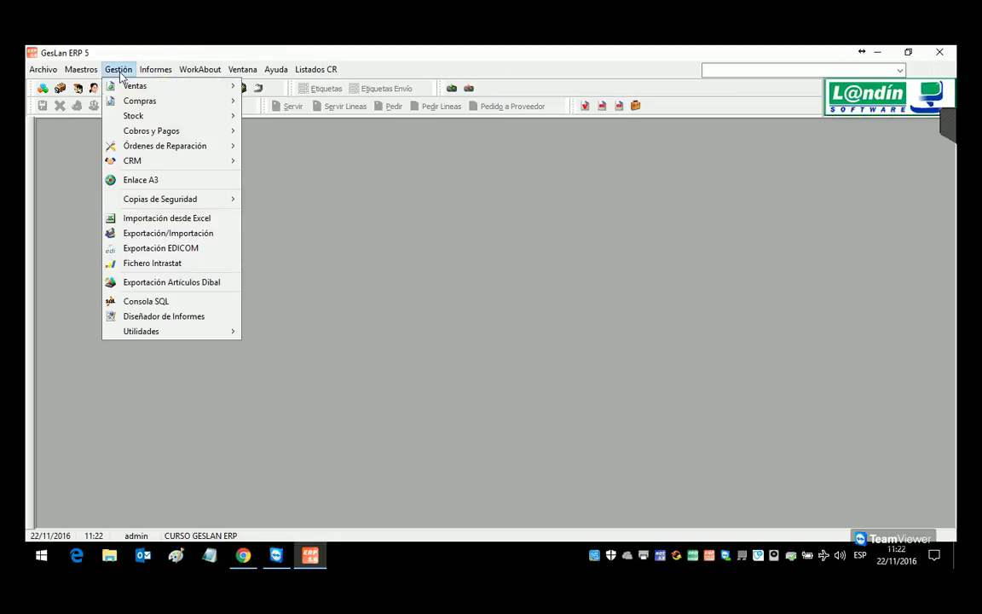
mouse_move(136, 106)
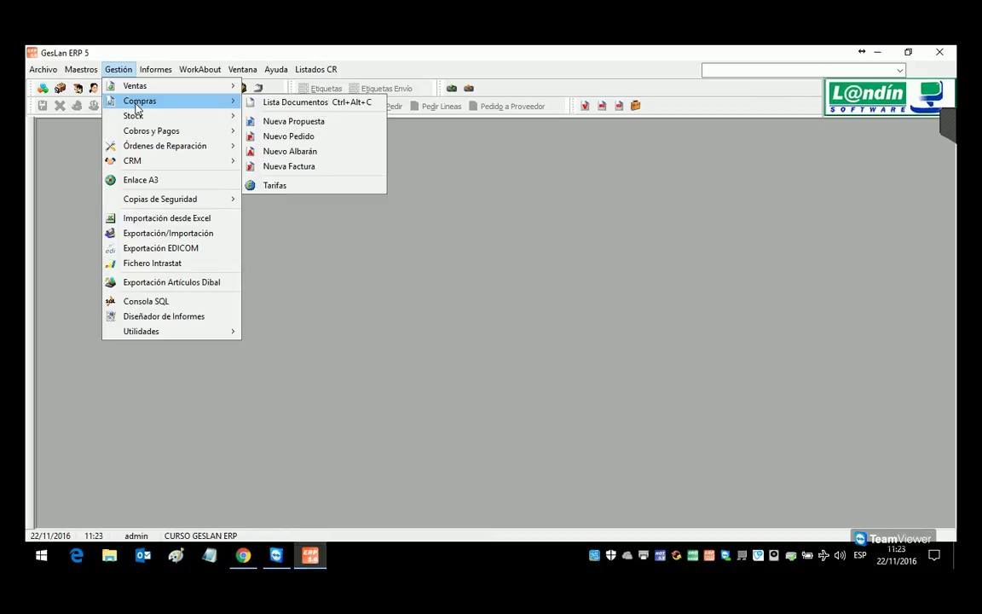
click(274, 185)
click(341, 265)
double_click(317, 233)
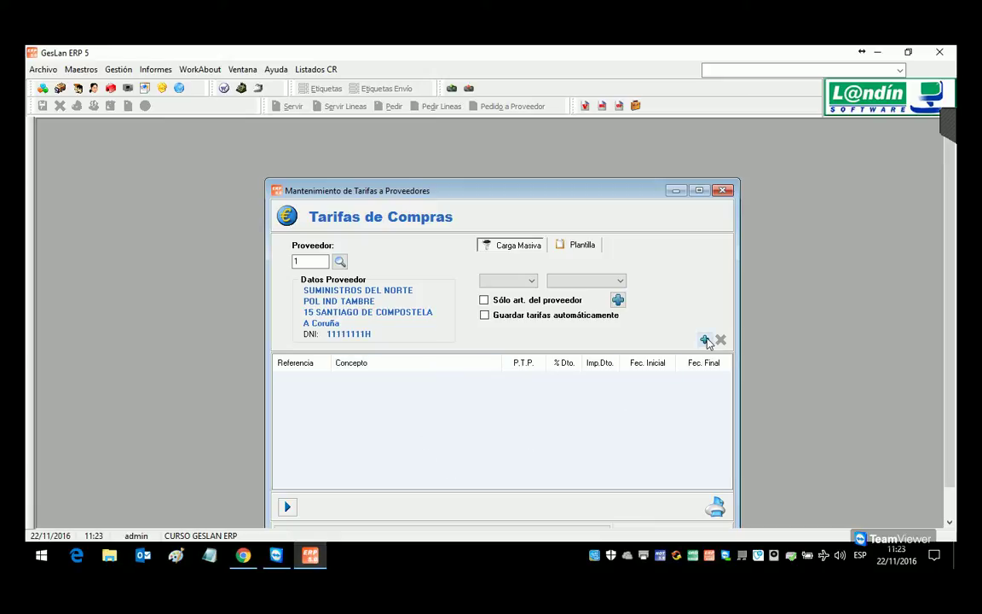
click(583, 245)
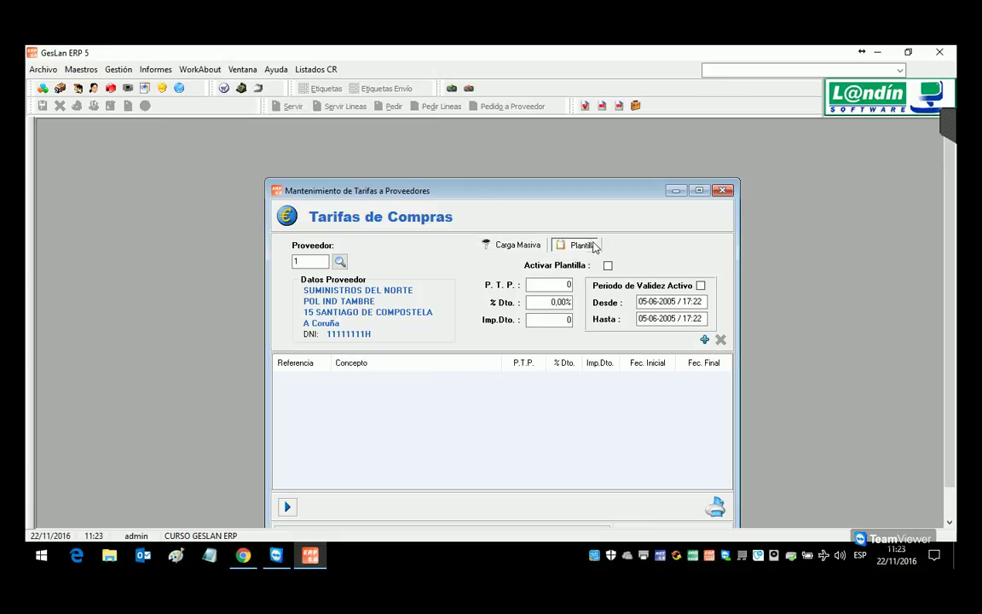
click(515, 245)
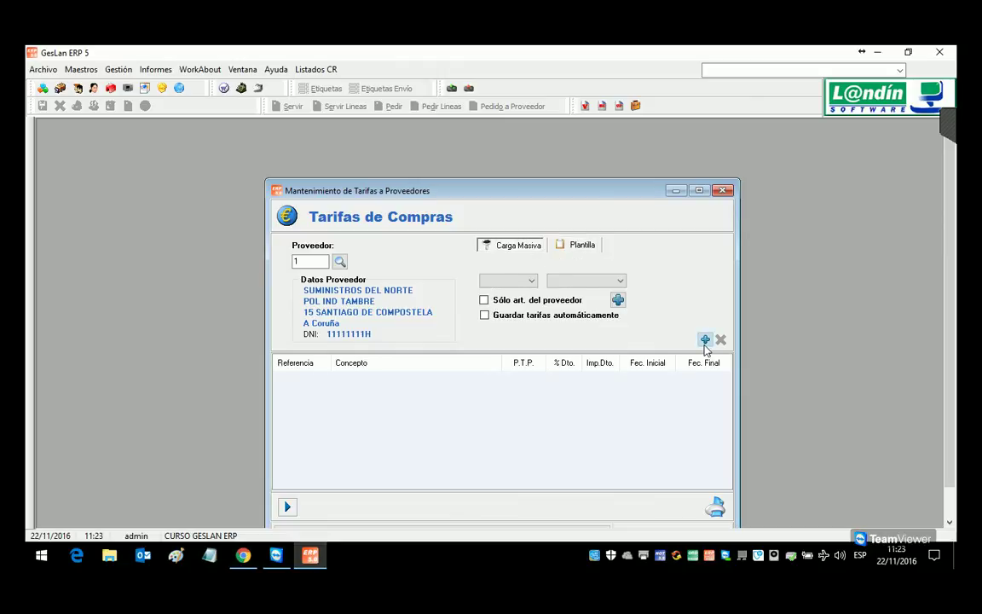
Step: Add a tariff line for SUB001 at a purchase price of 1,00
click(704, 340)
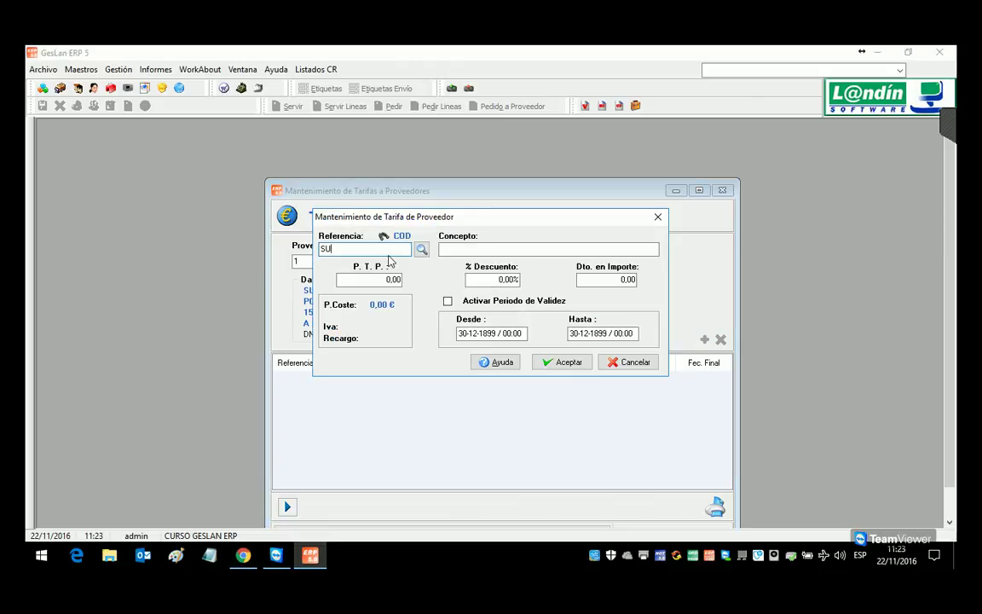
key(Return)
key(shift+Tab)
text(1)
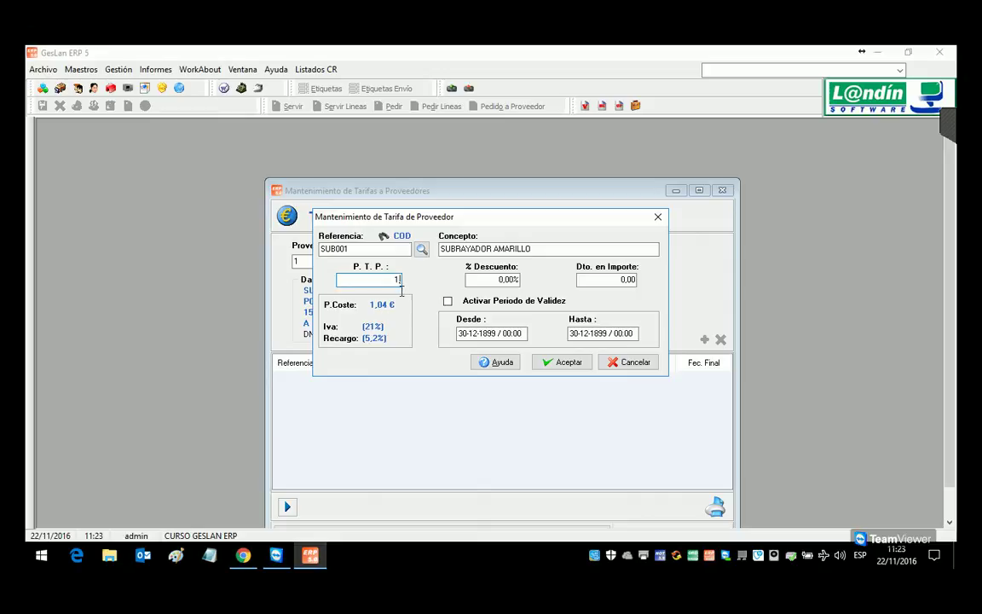
key(Return)
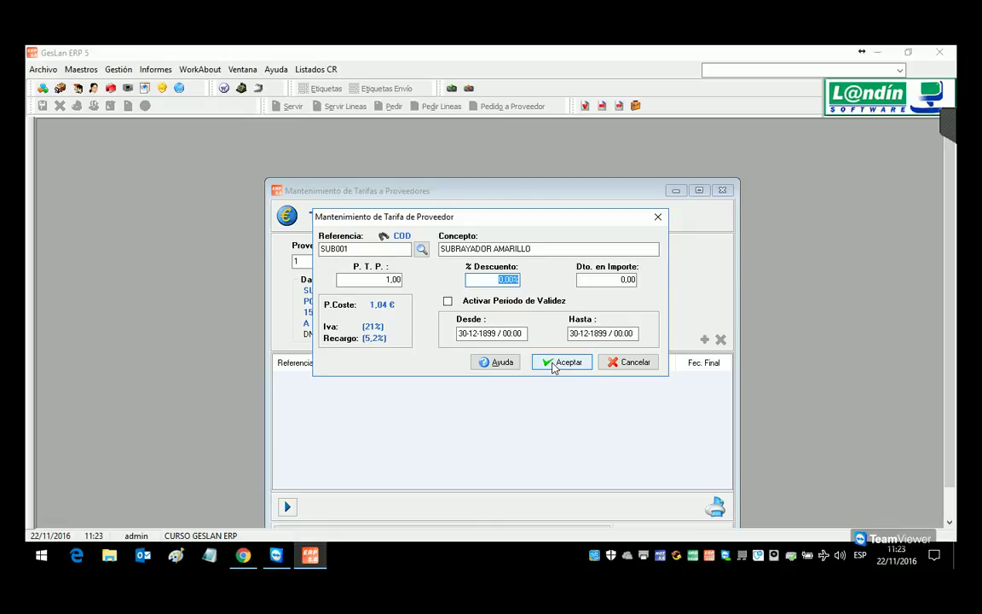
click(554, 362)
Step: Add a tariff line for SUB002 at price 1 with a 5% discount
click(704, 339)
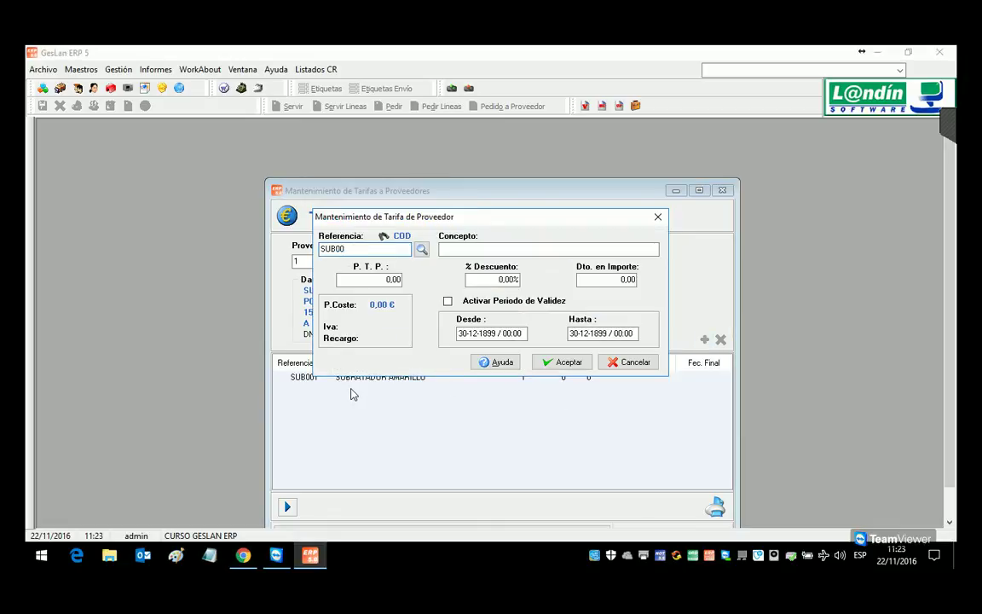
key(Return)
key(shift+Tab)
text(1,)
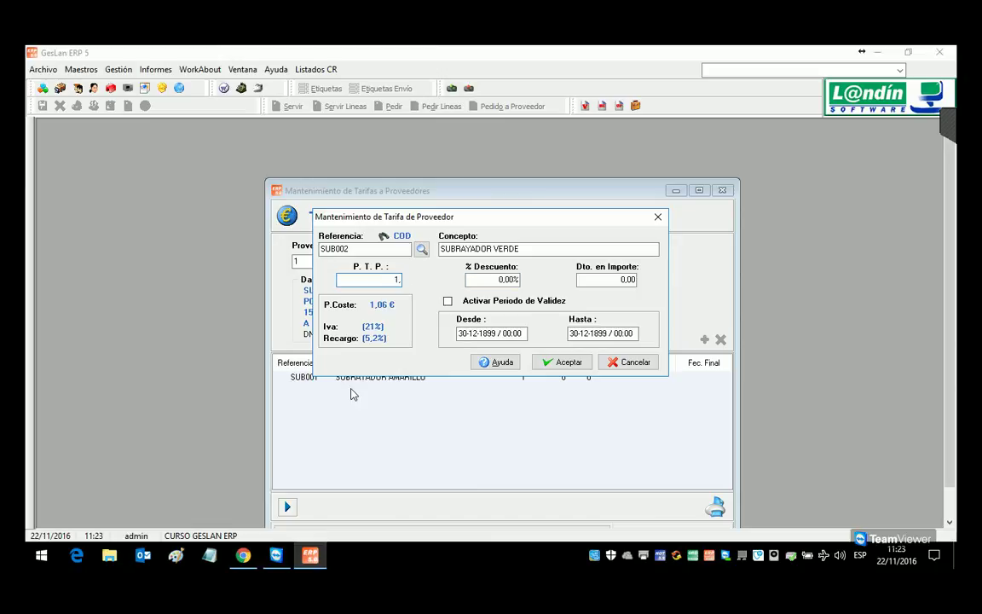
key(Return)
text(5)
key(Return)
click(542, 363)
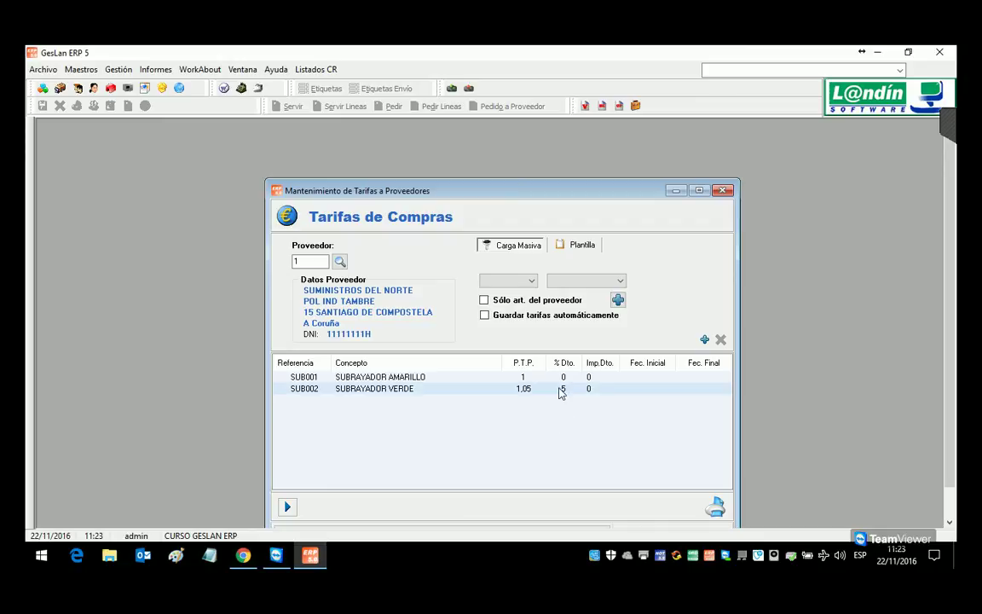
Step: Add a tariff line for SUB003 SUBRAYADOR NARANJA at a supplier price of 1,00
click(705, 340)
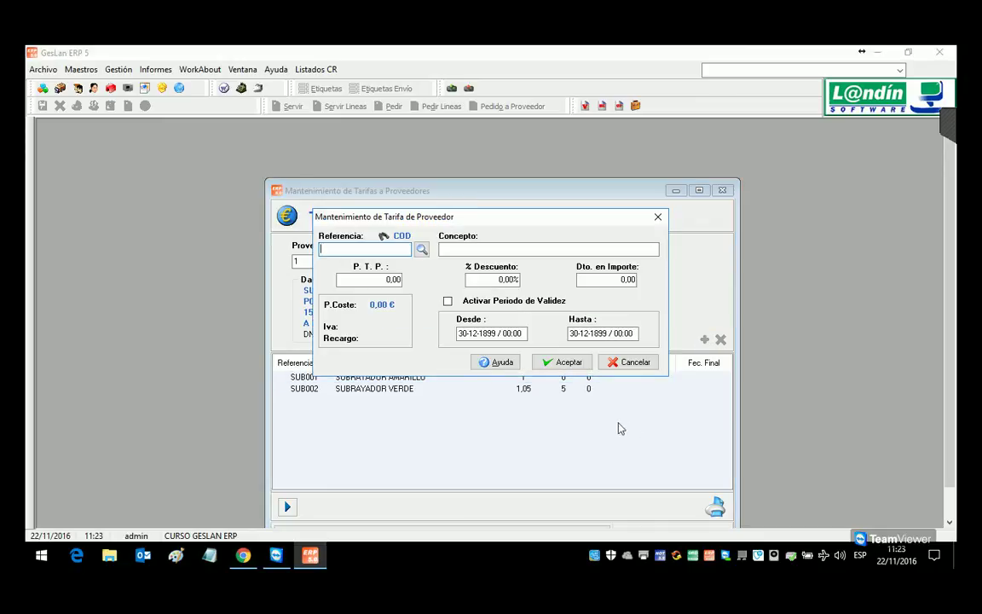
text(S)
key(Tab)
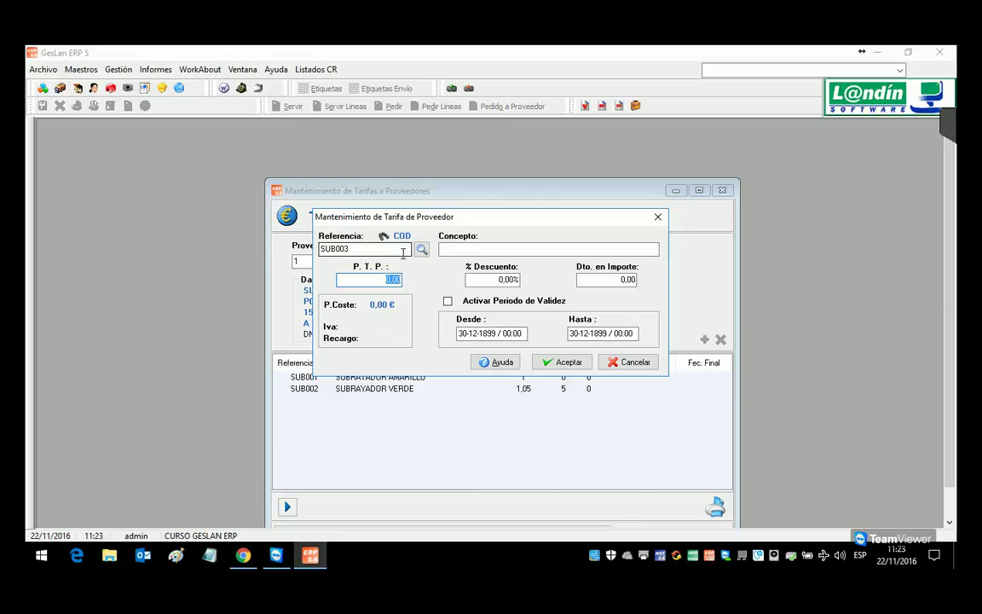
click(422, 249)
double_click(416, 254)
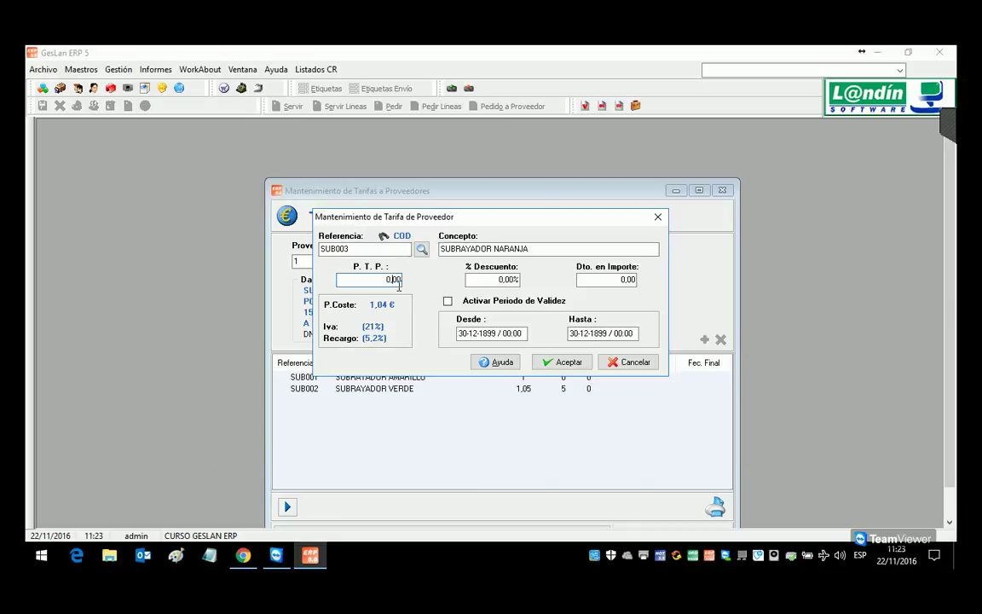
text(1)
key(Tab)
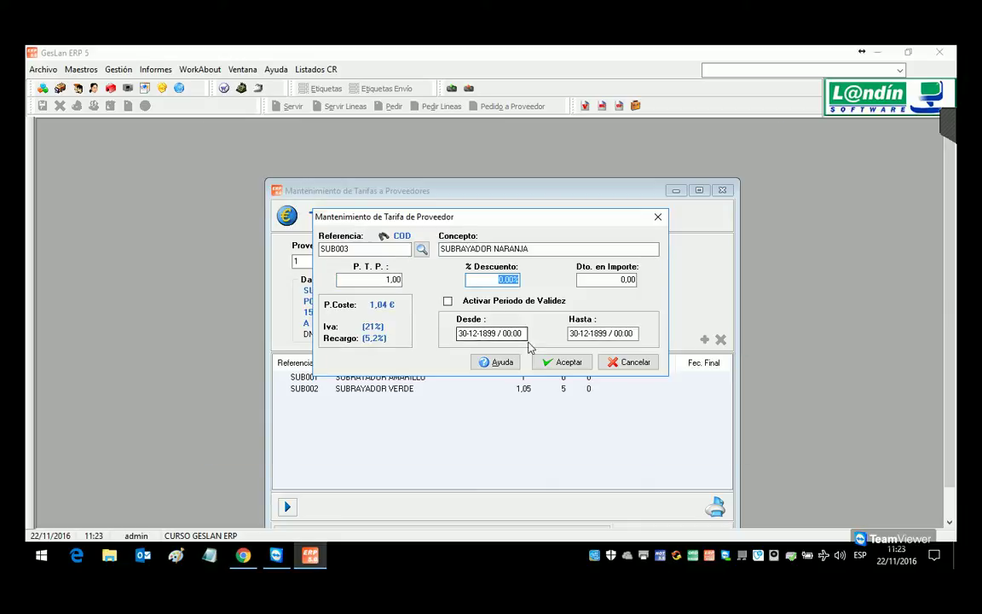
key(Return)
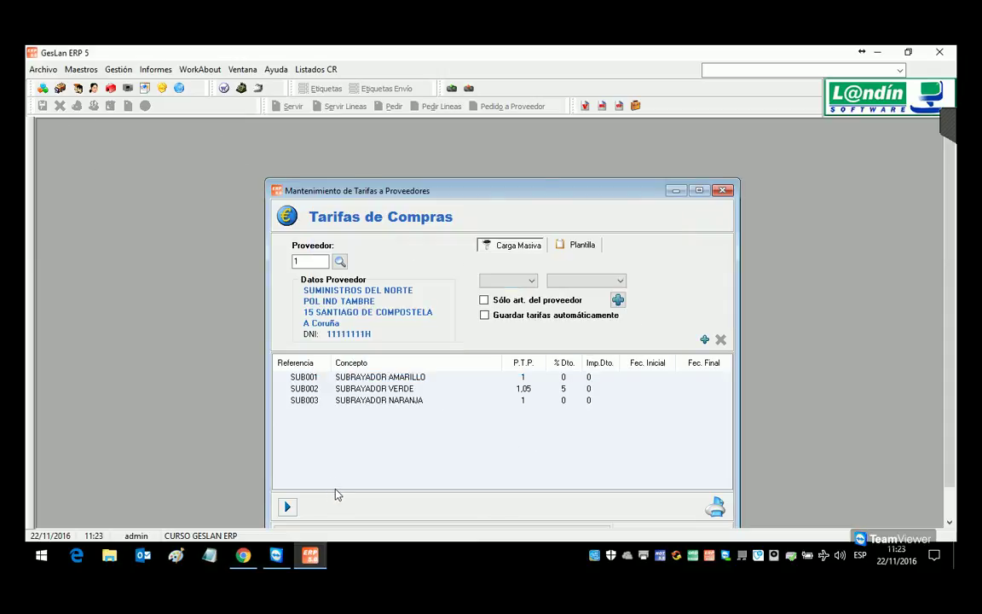
Step: Close the purchase tariffs window, confirming the exit
drag(382, 197, 330, 150)
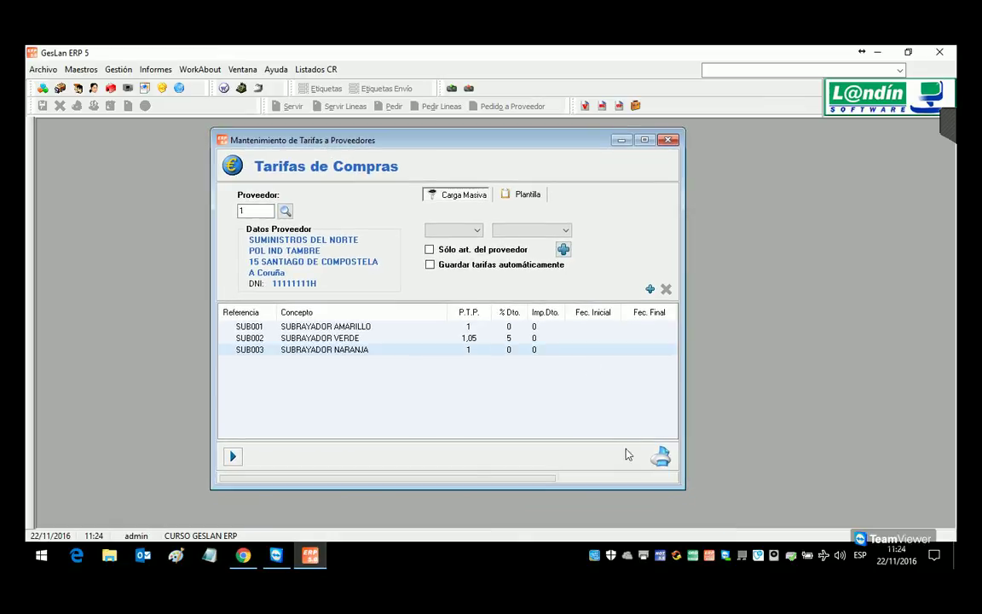
click(667, 140)
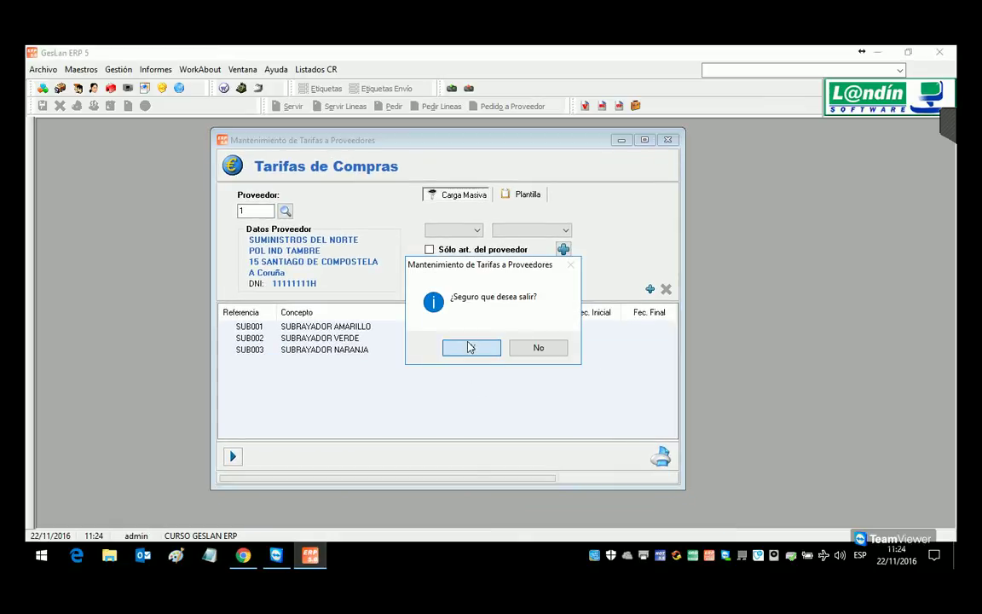
click(470, 347)
click(119, 69)
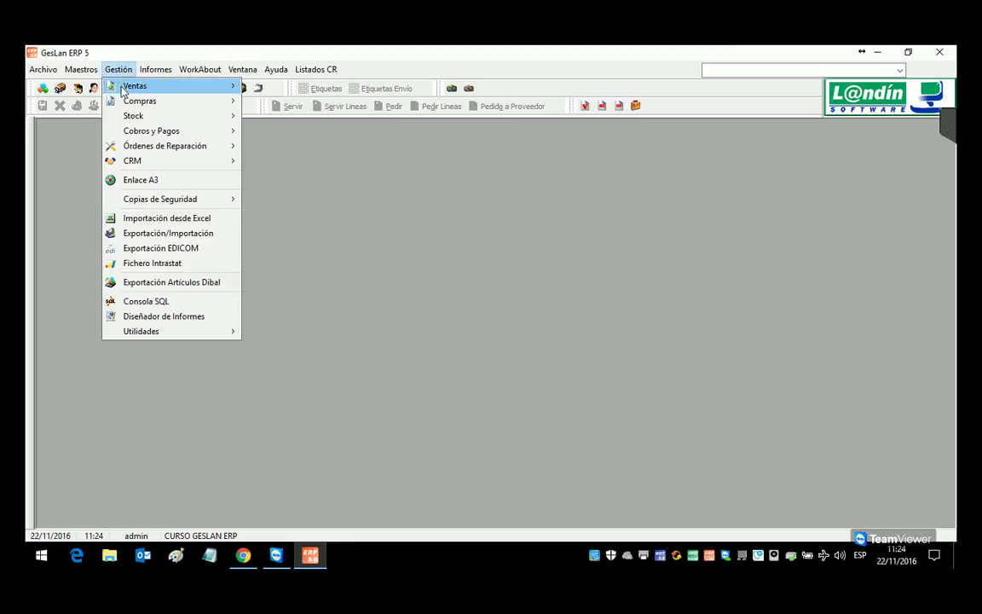
Step: Reload supplier 1's purchase tariff lines to verify them, then close the tariffs window
mouse_move(135, 102)
click(278, 185)
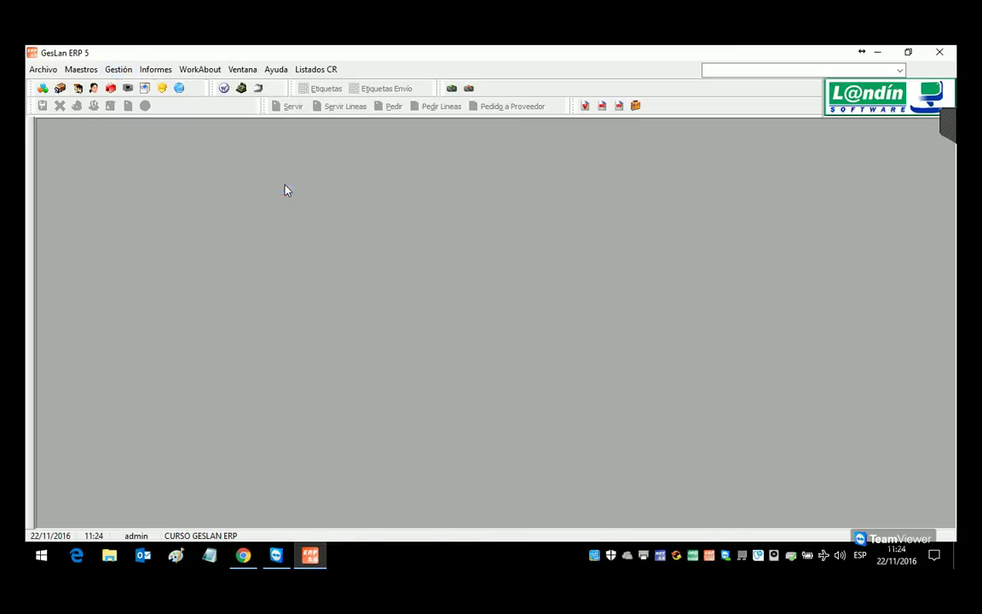
click(338, 261)
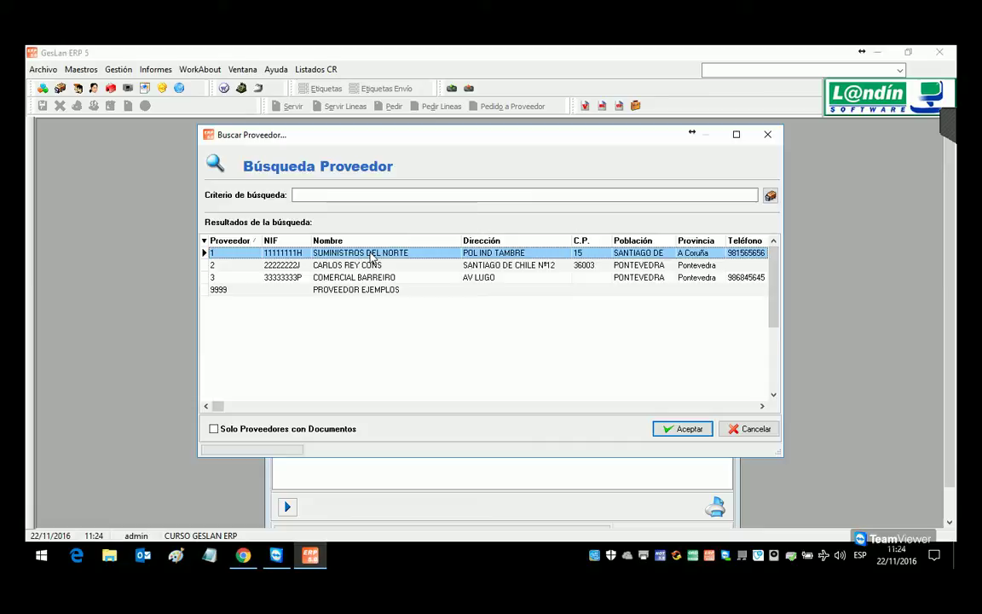
double_click(372, 256)
click(497, 351)
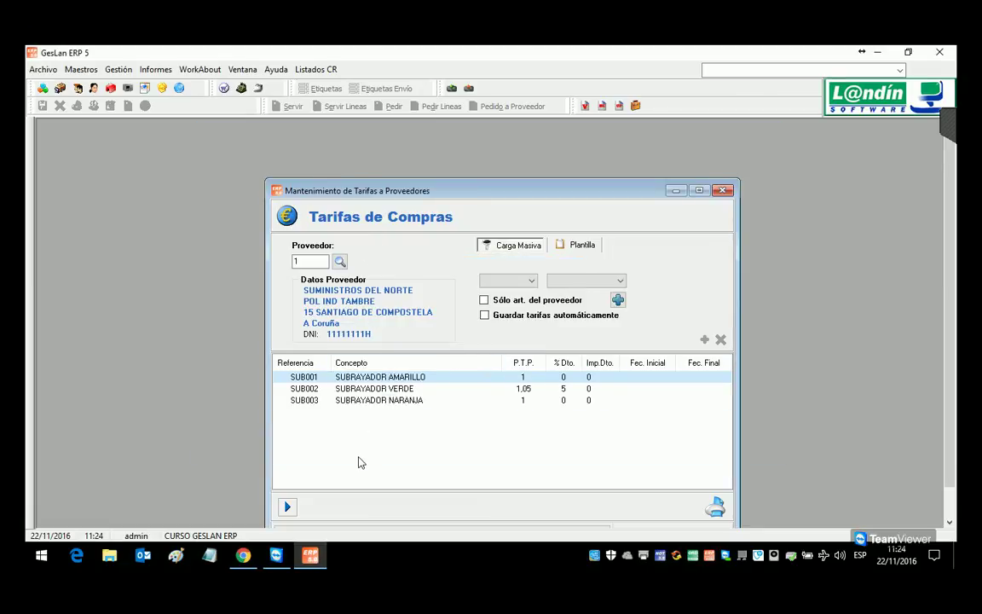
click(724, 191)
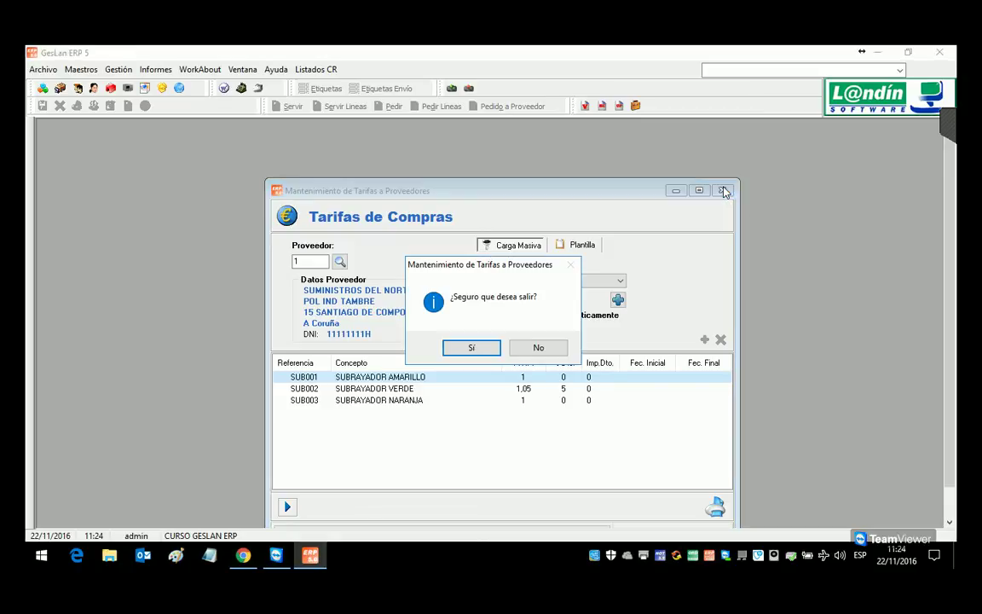
click(464, 350)
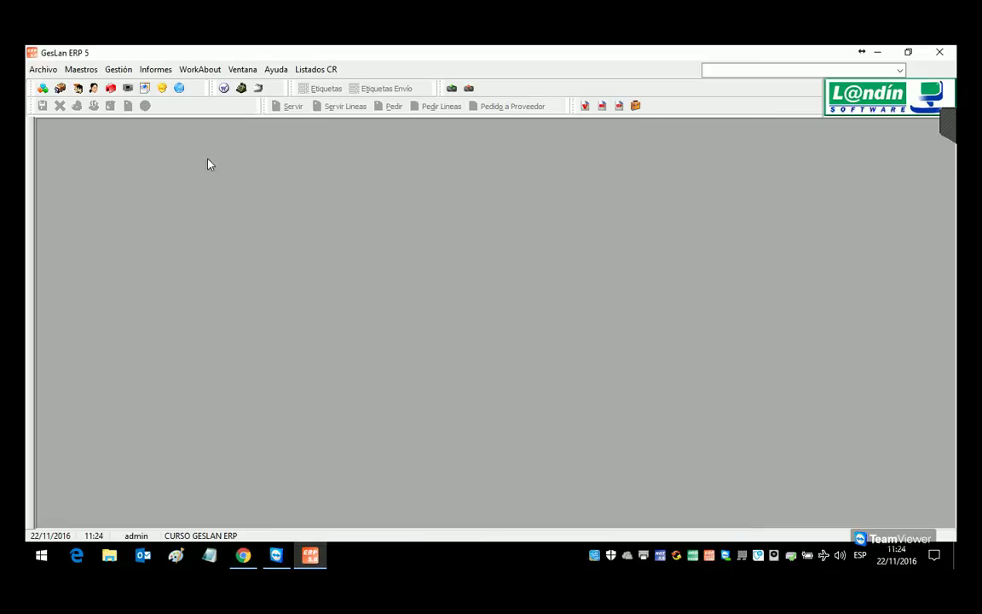
Step: Open the suppliers maintenance window and close it again
click(81, 69)
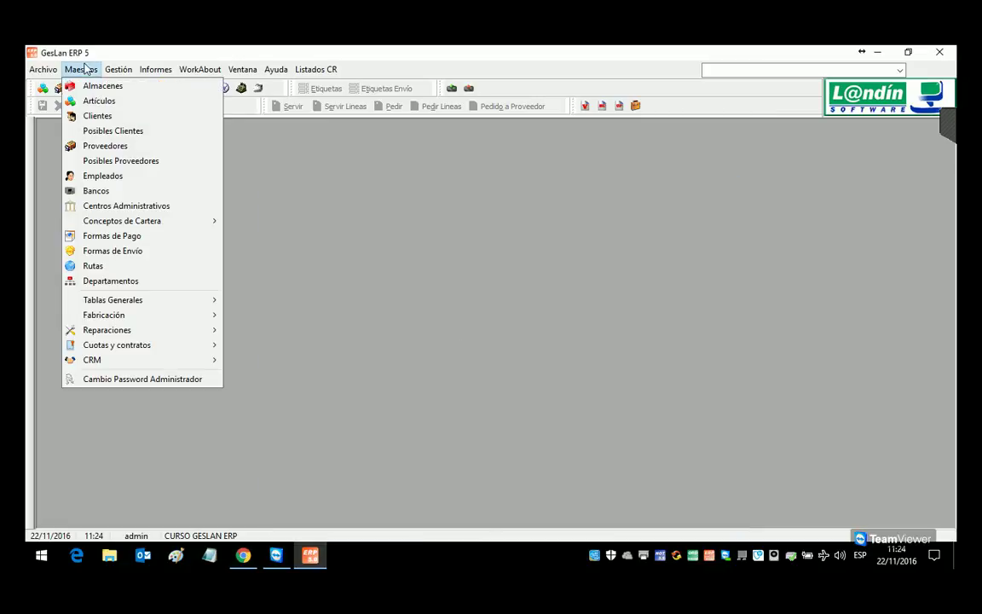
click(94, 147)
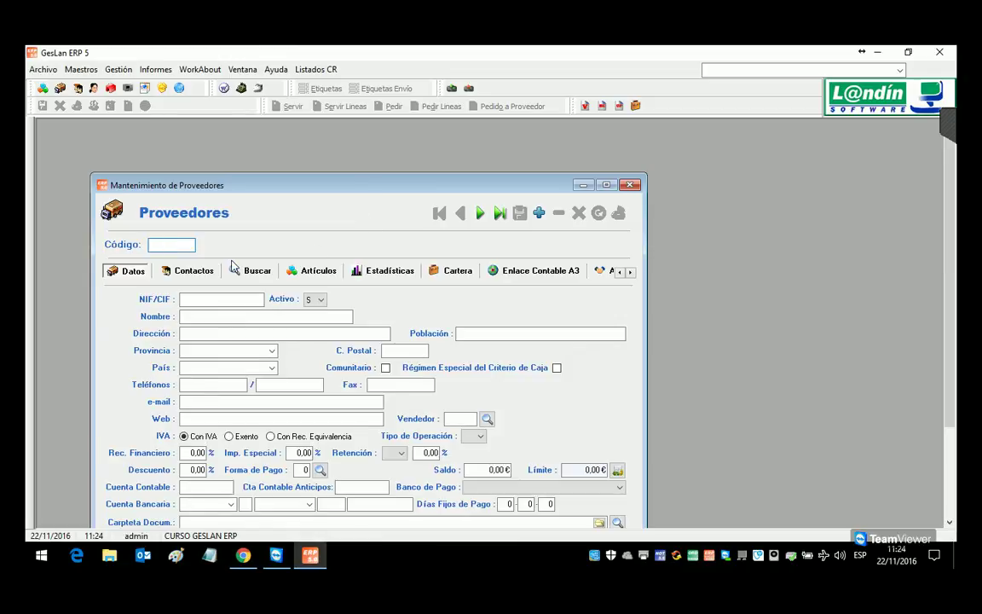
click(629, 185)
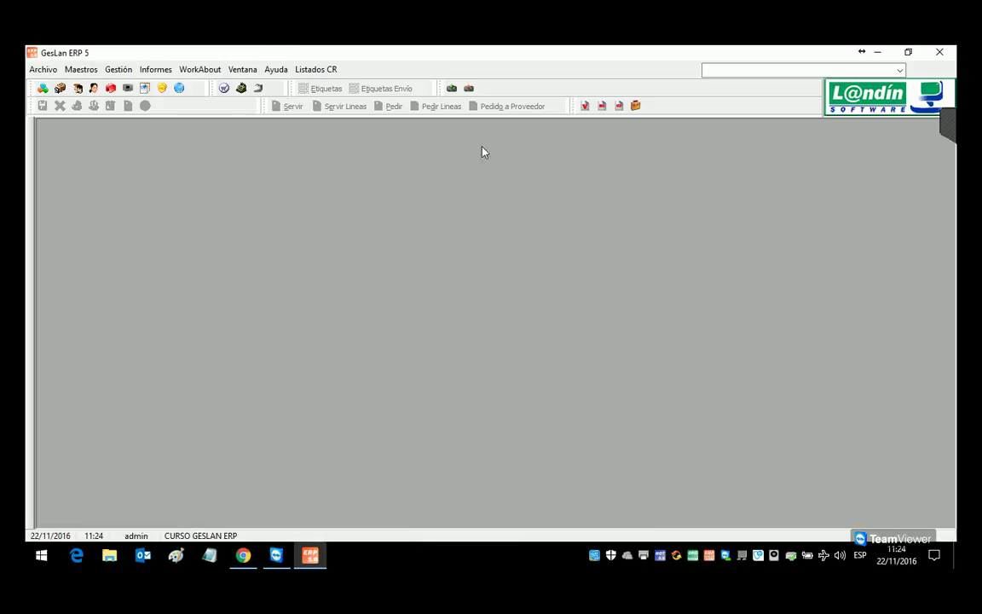
click(118, 69)
Step: Start a purchase delivery note for supplier 1 with a SUB001 line, then delete that line
mouse_move(139, 101)
click(314, 151)
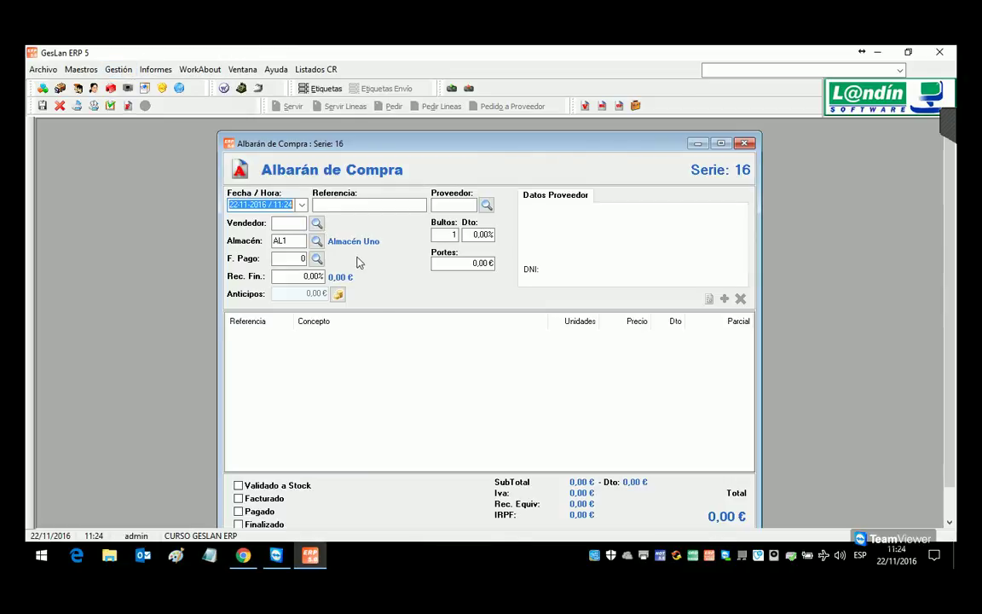
click(486, 205)
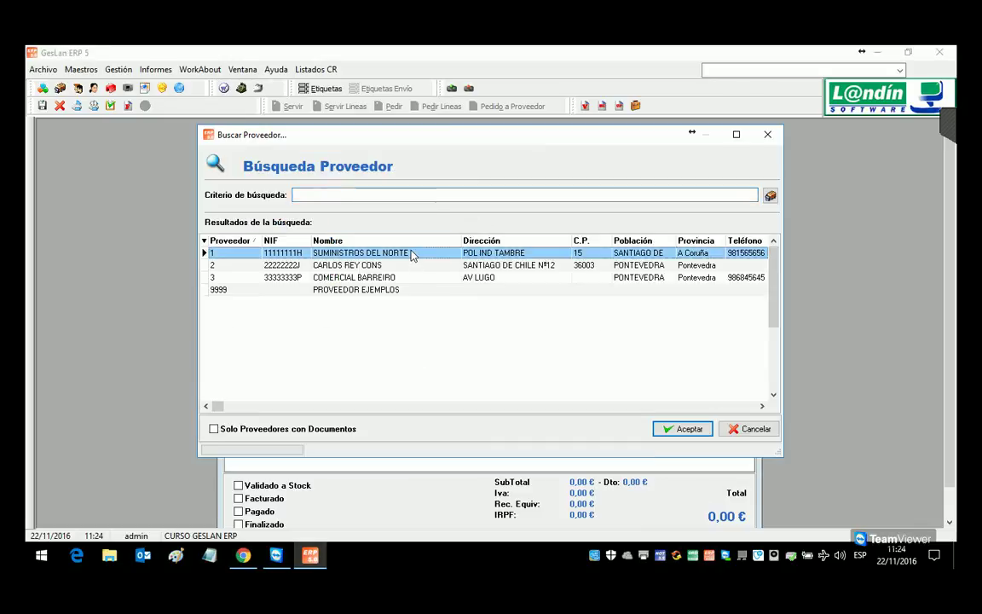
key(Escape)
double_click(408, 379)
text(SUB001)
key(Return)
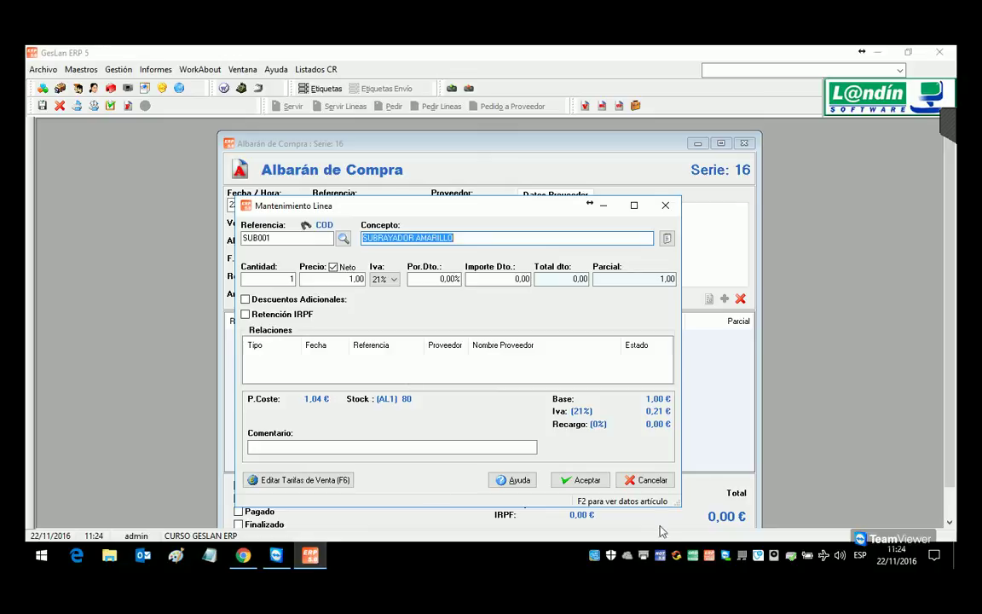
click(577, 479)
click(465, 338)
click(740, 298)
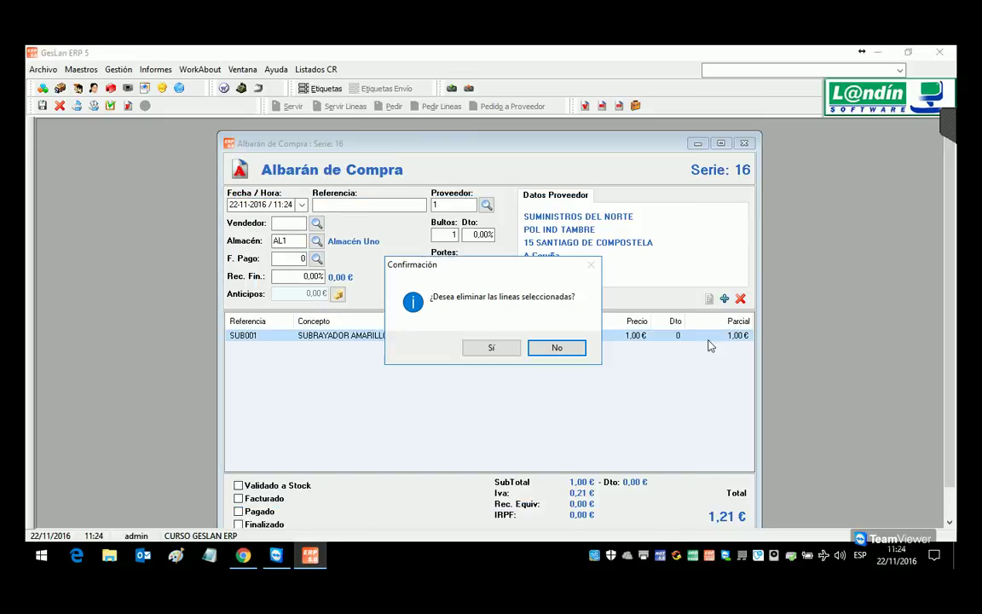
click(492, 347)
Step: Switch the note to supplier 2, add SUB002 at 1,06, and close without saving
click(486, 205)
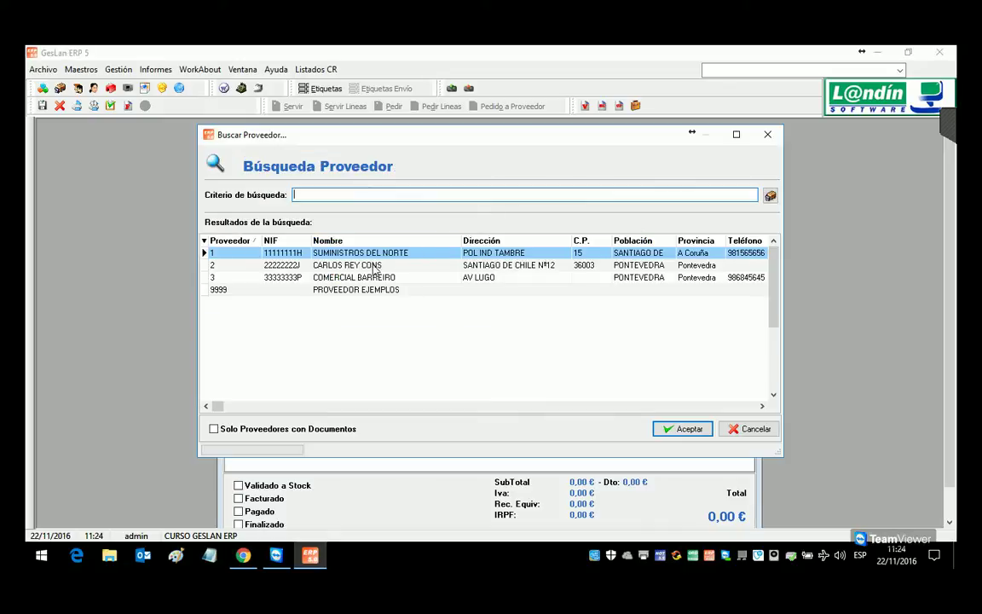
double_click(373, 267)
double_click(384, 384)
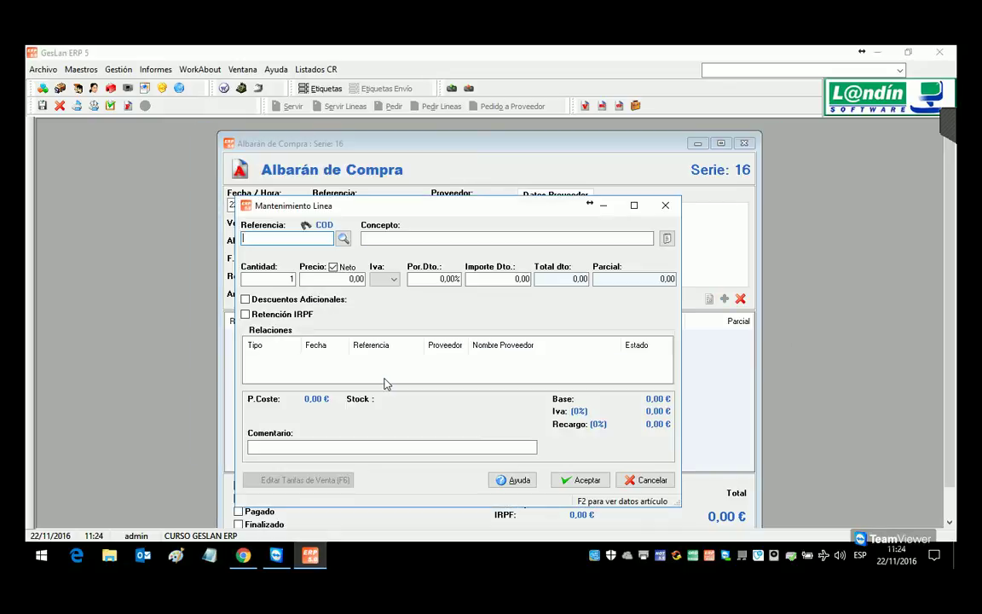
text(SUB002)
key(Return)
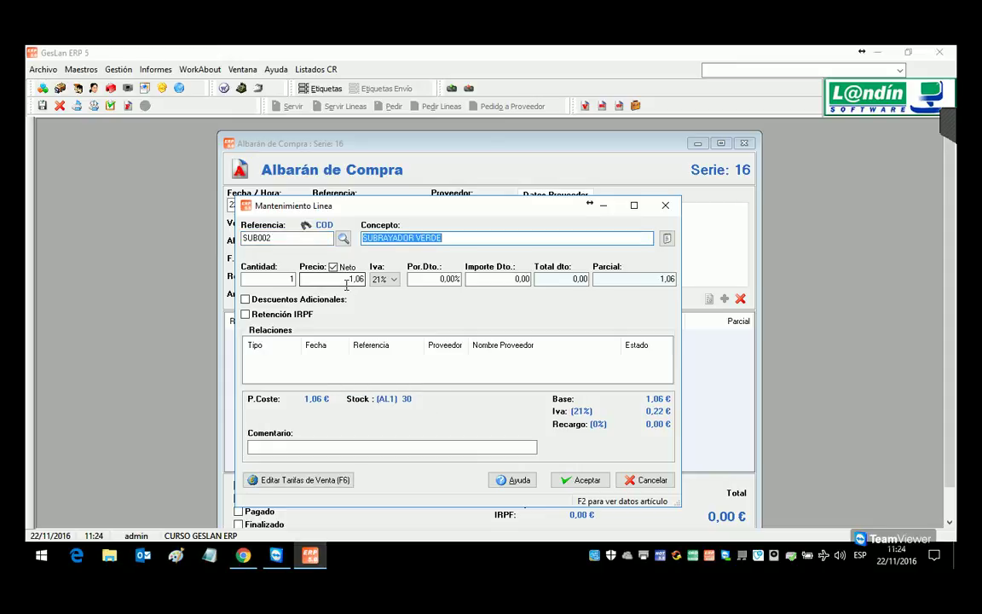
click(579, 479)
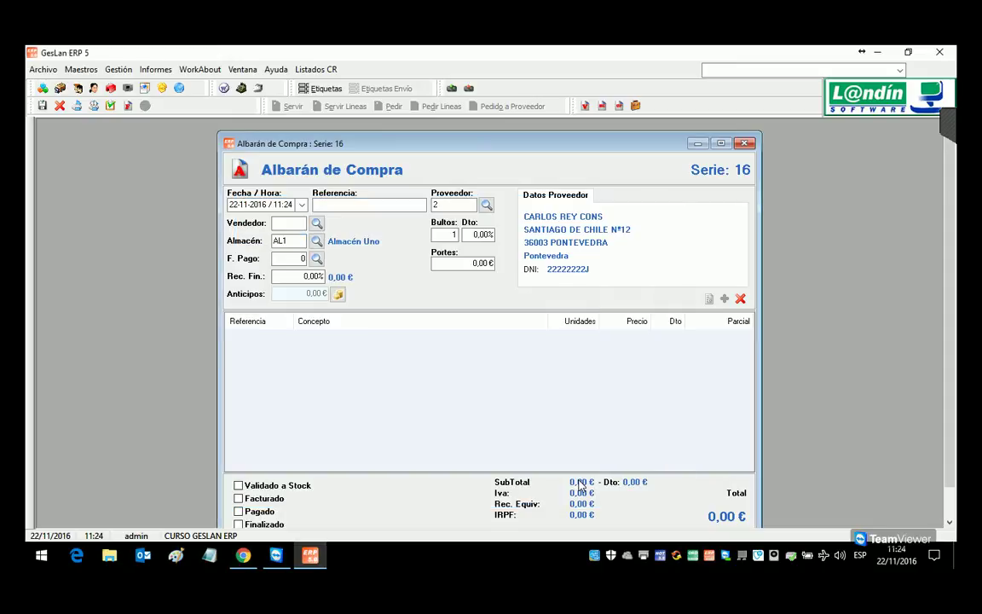
click(753, 147)
click(500, 350)
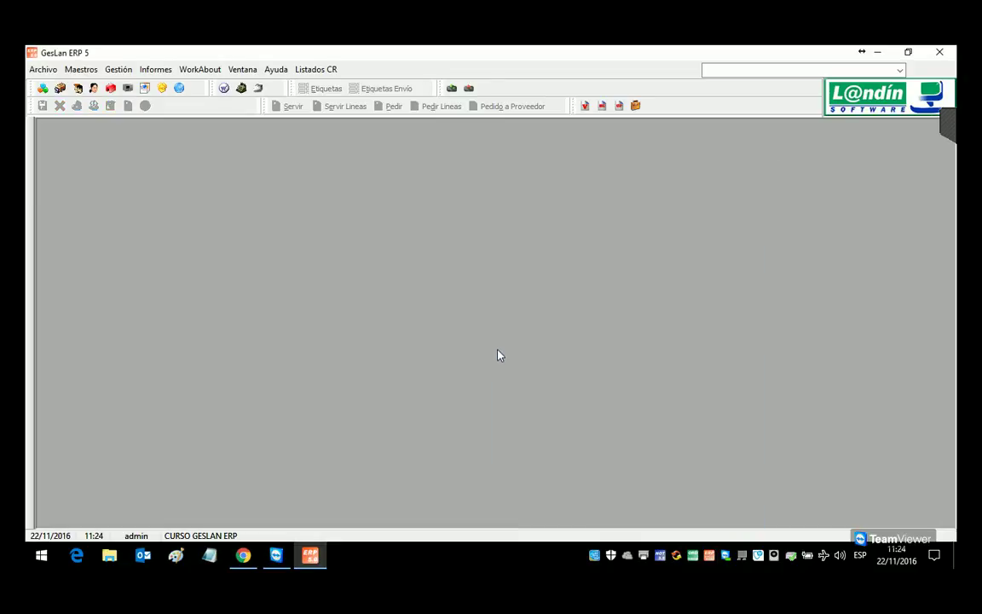
Step: Enable cost price updates from delivery notes and last sale price per client, then save the configuration
click(41, 69)
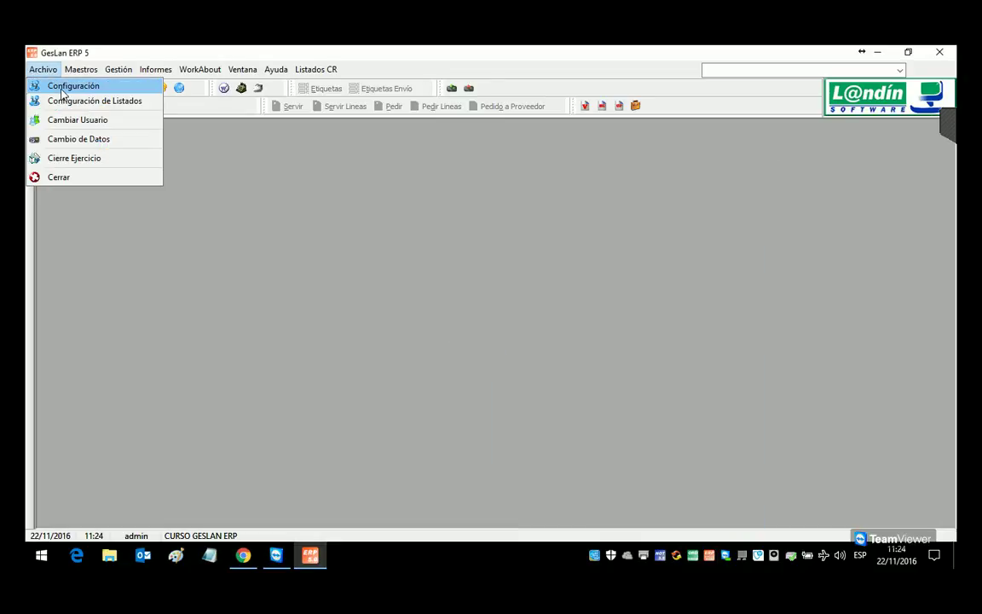
click(61, 89)
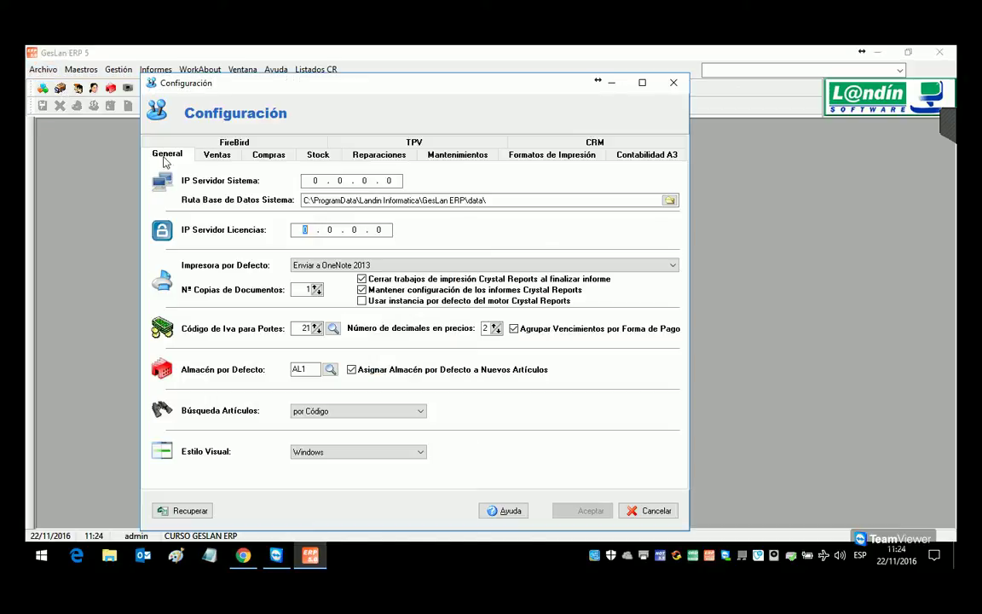
click(248, 149)
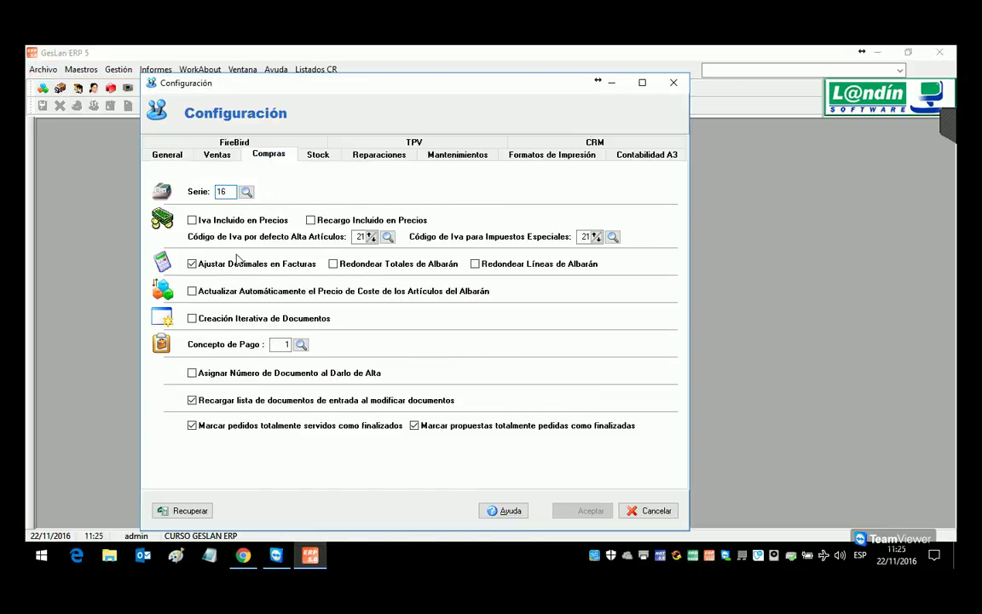
click(236, 292)
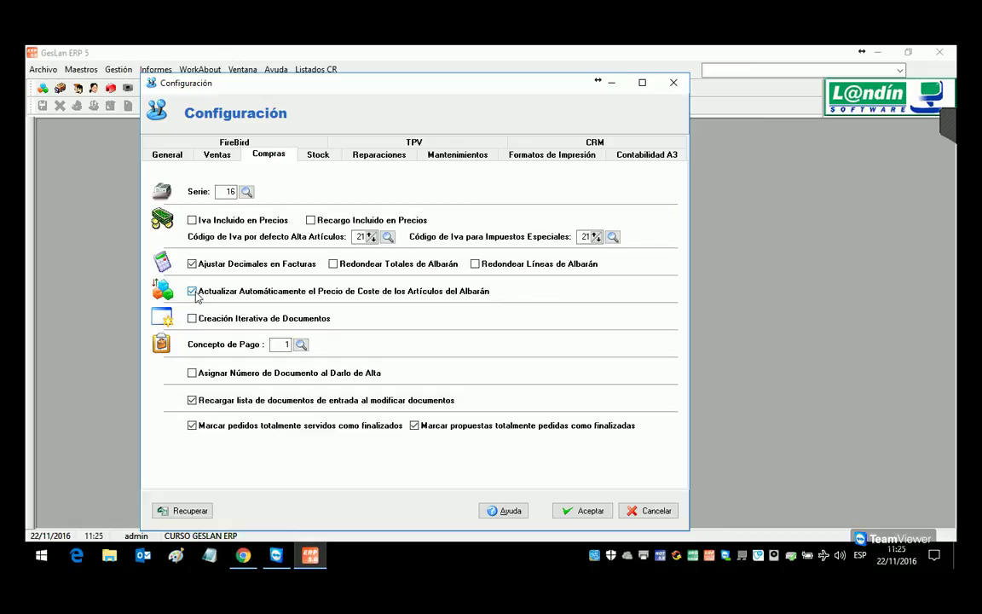
click(210, 154)
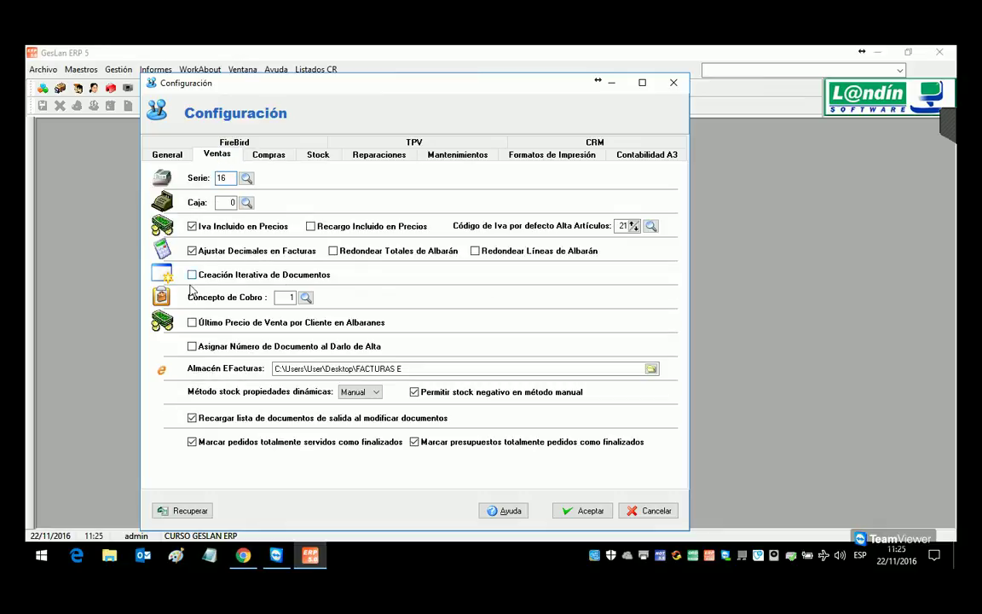
click(193, 323)
click(581, 511)
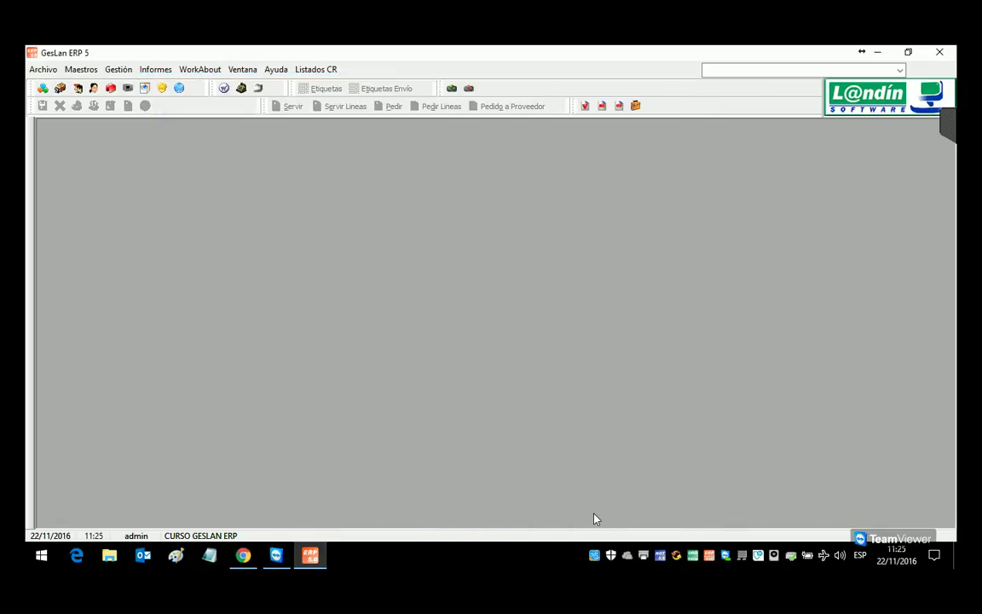
Step: Start a new purchase delivery note for supplier 3, COMERCIAL BARREIRO
click(110, 69)
mouse_move(113, 100)
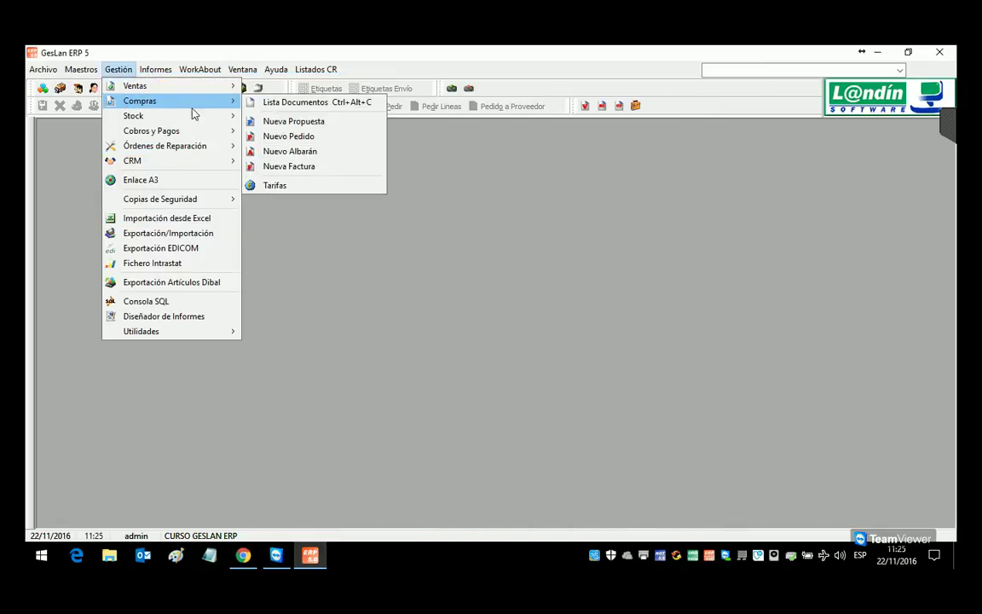
click(289, 151)
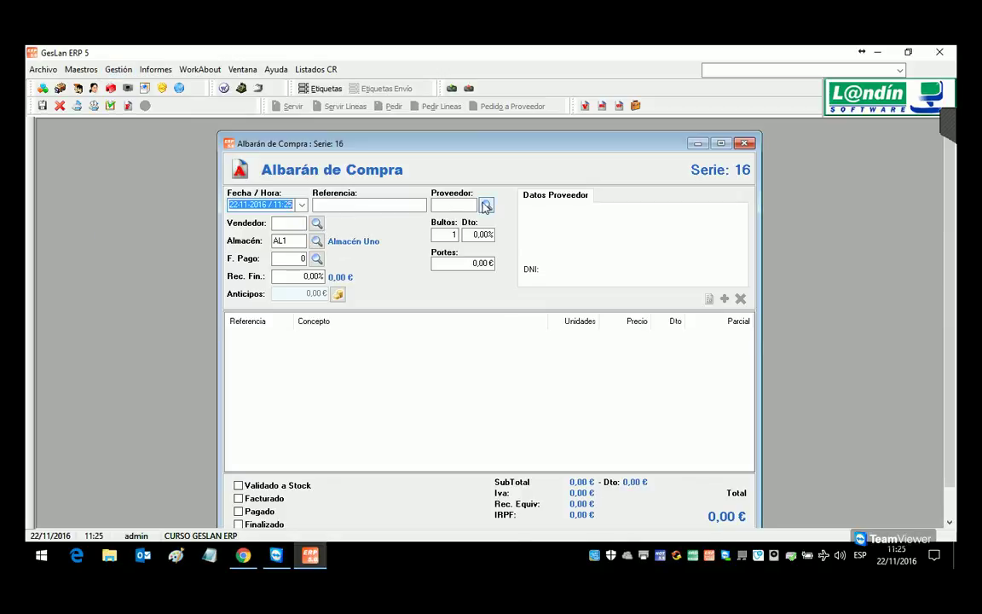
click(485, 206)
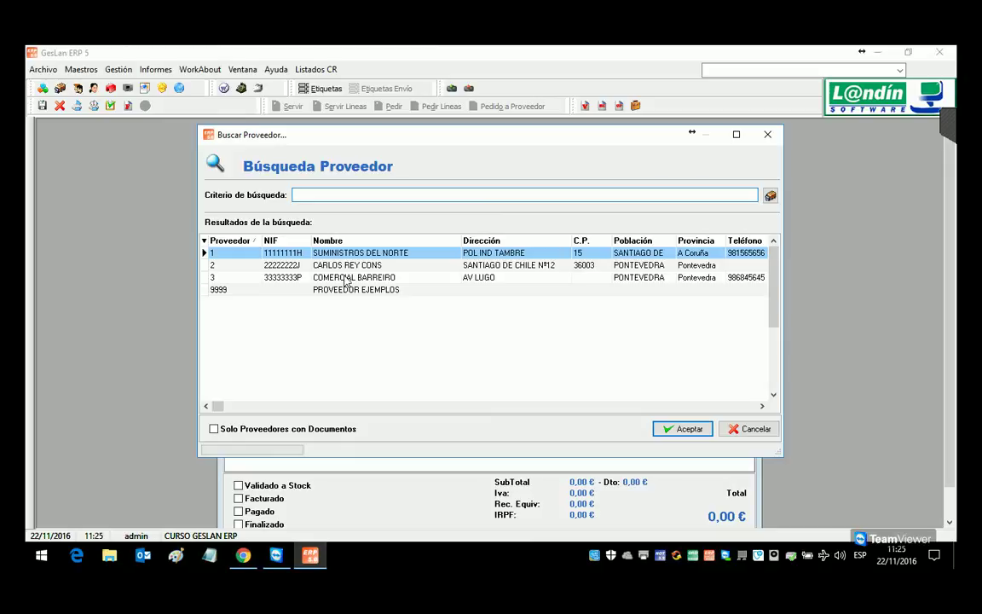
double_click(345, 279)
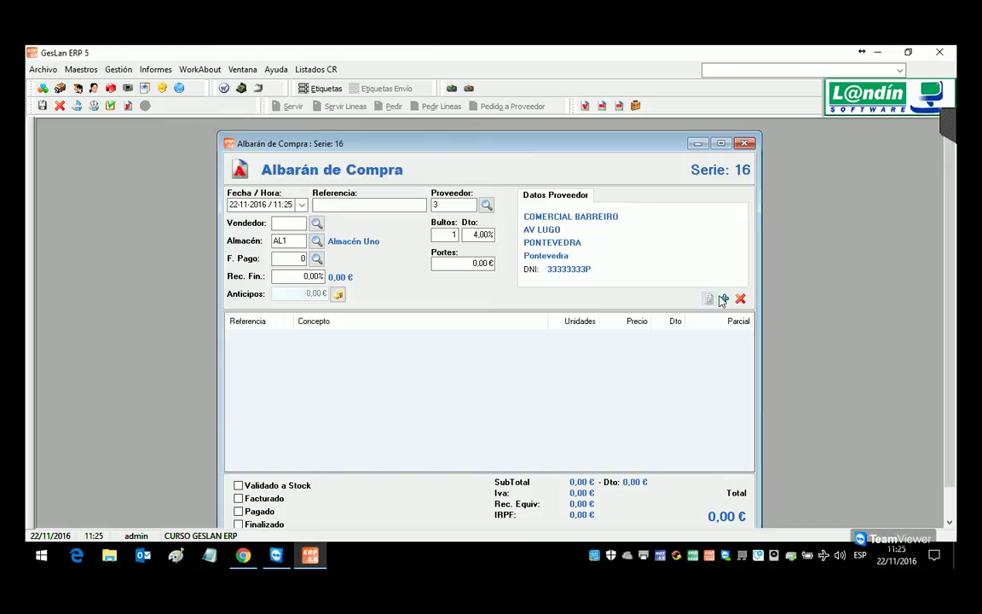
Step: Add 10 units of SUB001 at 1,02, save the note validated to stock, and close it
click(723, 298)
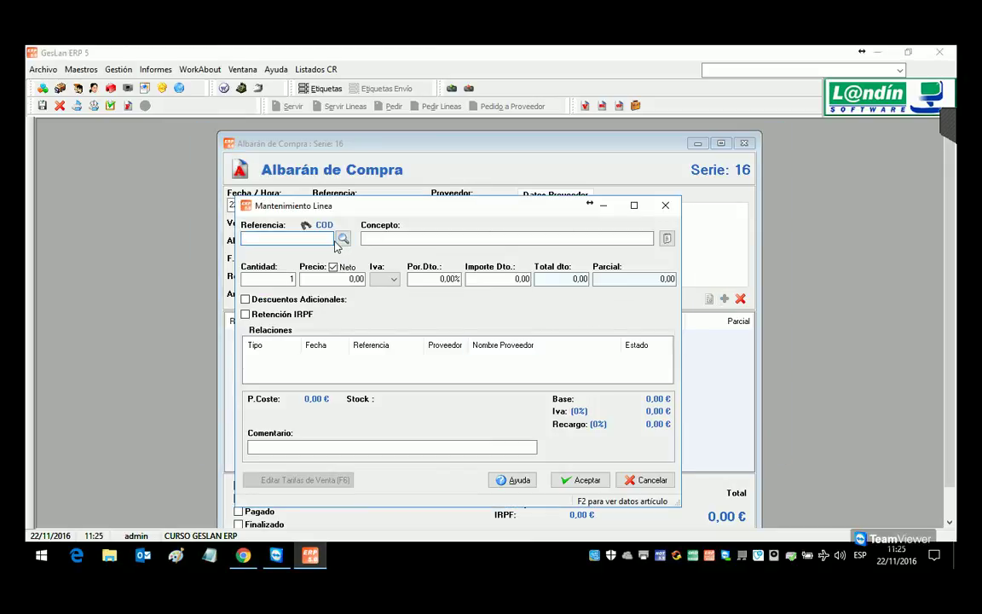
text(SUB001)
key(Return)
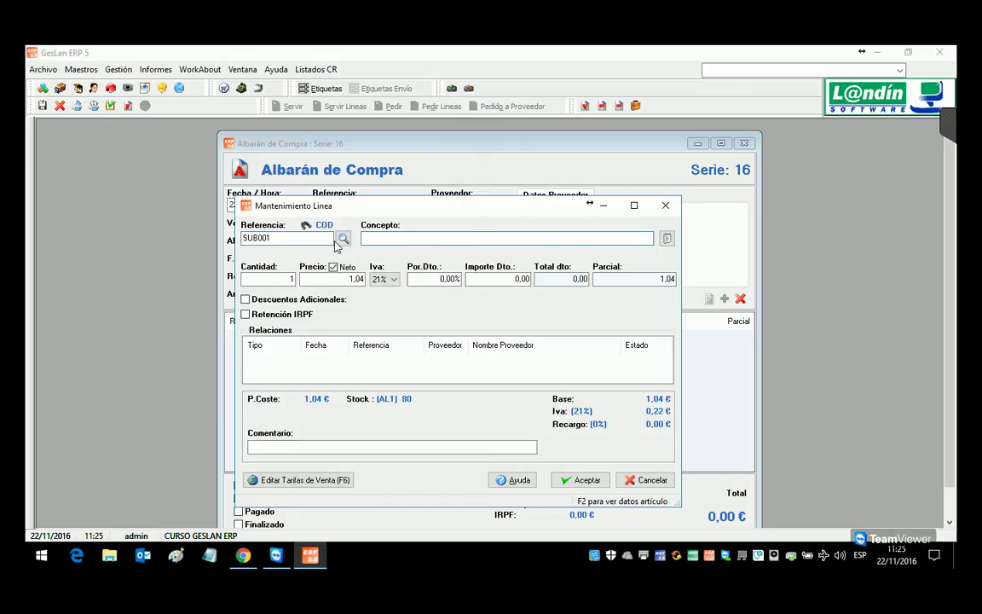
key(shift+Tab)
key(shift+Tab)
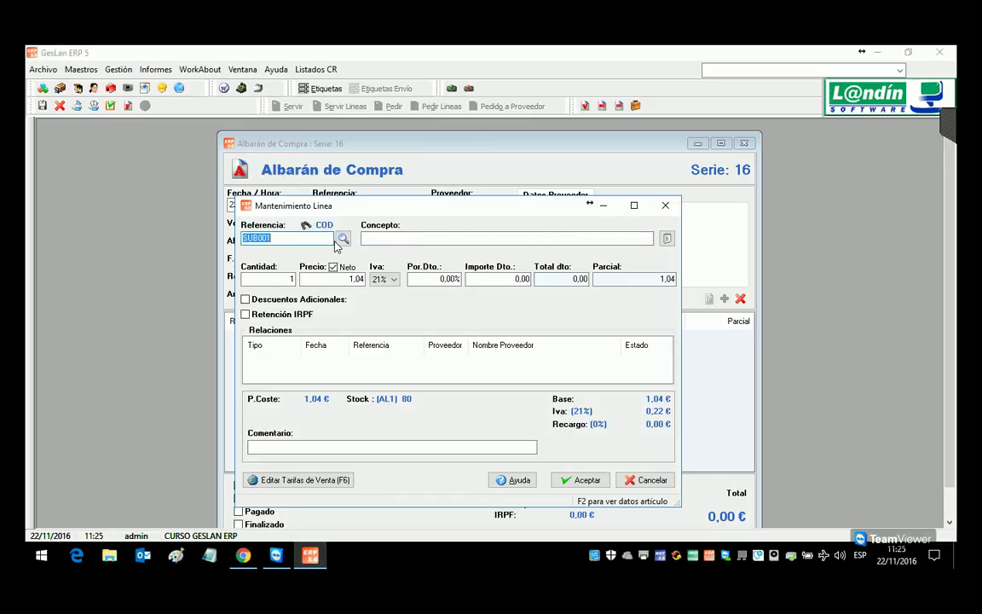
key(Return)
key(Return)
key(Tab)
key(Tab)
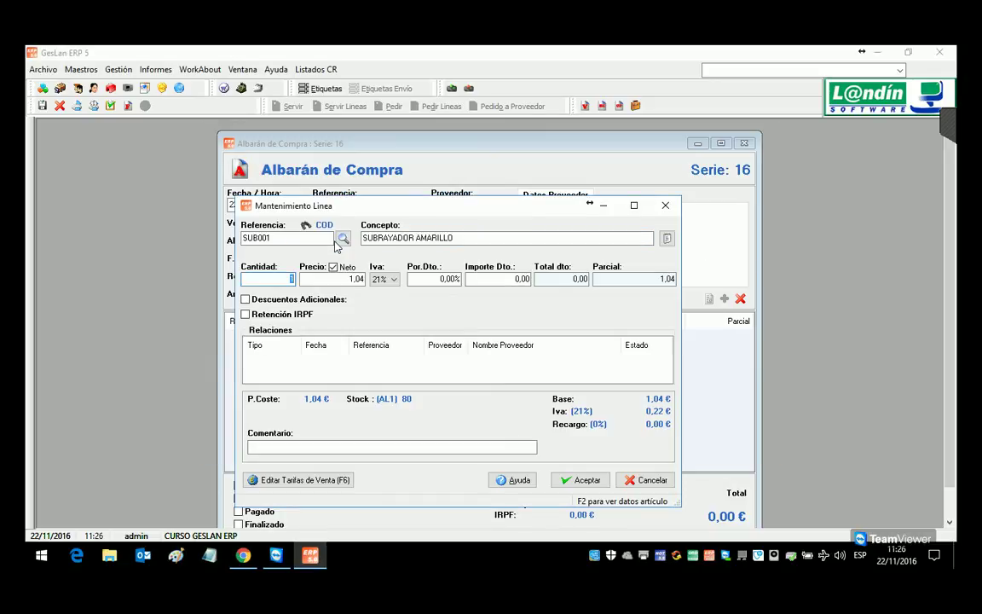
text(1,02)
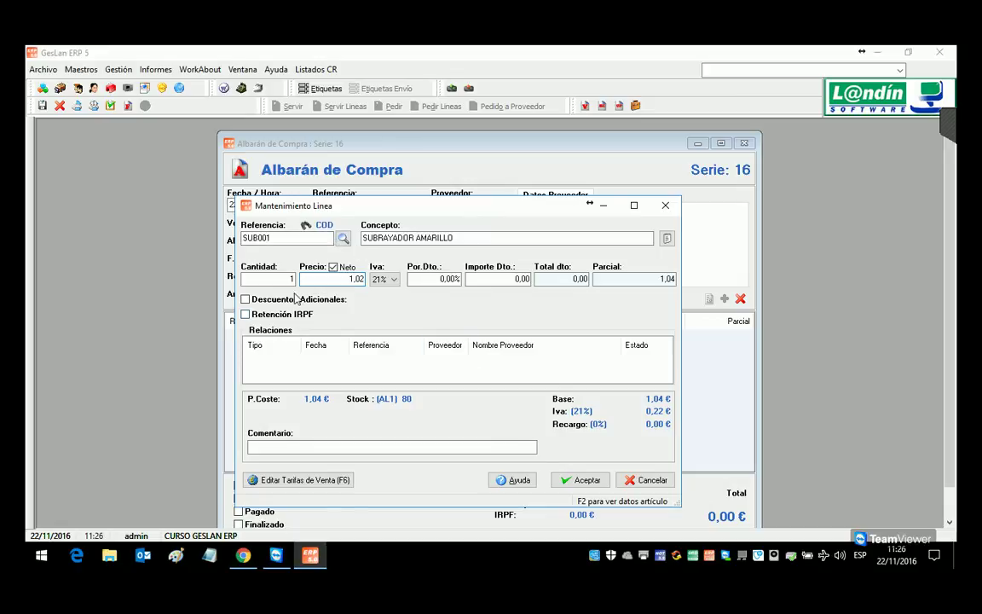
click(281, 284)
click(571, 478)
click(111, 105)
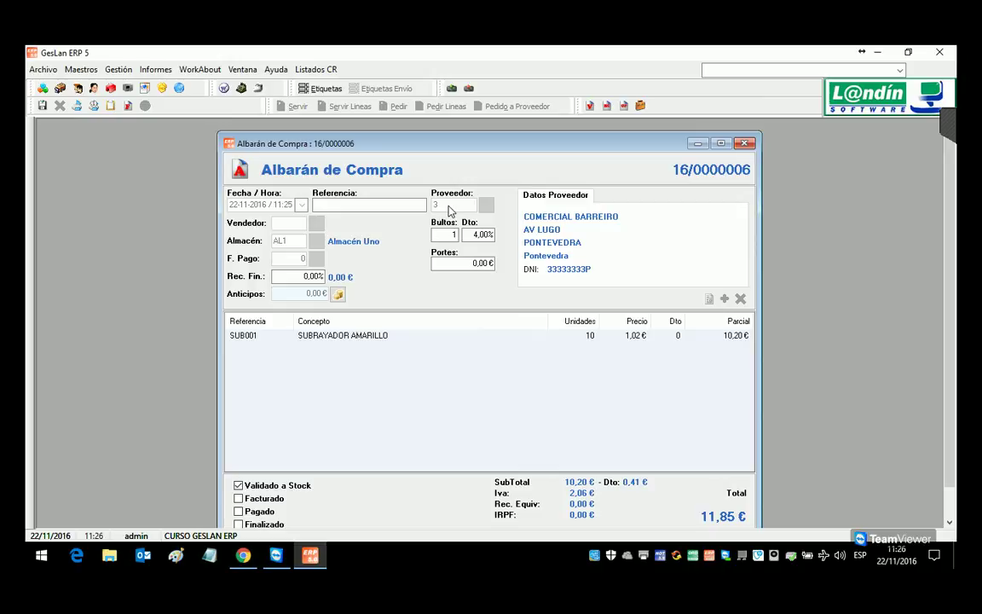
click(745, 143)
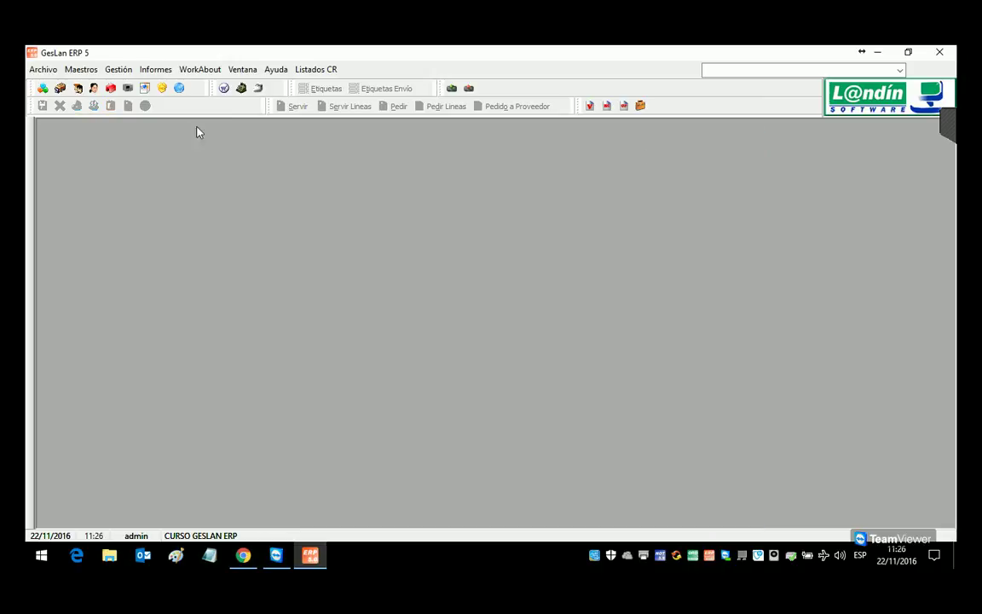
Step: Record a purchase note for supplier 2 with SUB001 at 1,01, saved to stock and closed
click(119, 69)
mouse_move(136, 101)
click(288, 149)
click(486, 205)
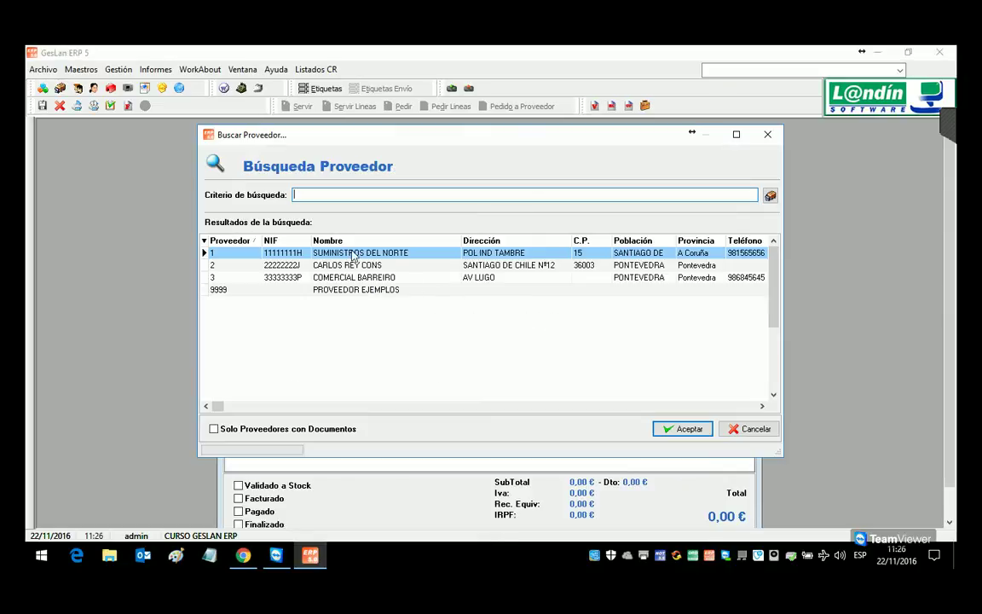
double_click(381, 364)
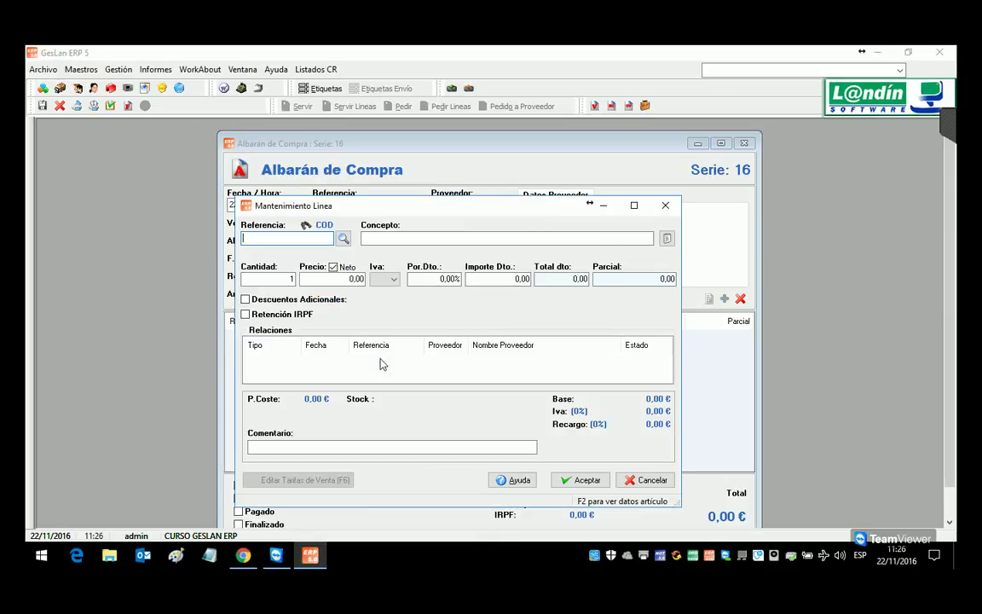
text(SUB001)
key(Tab)
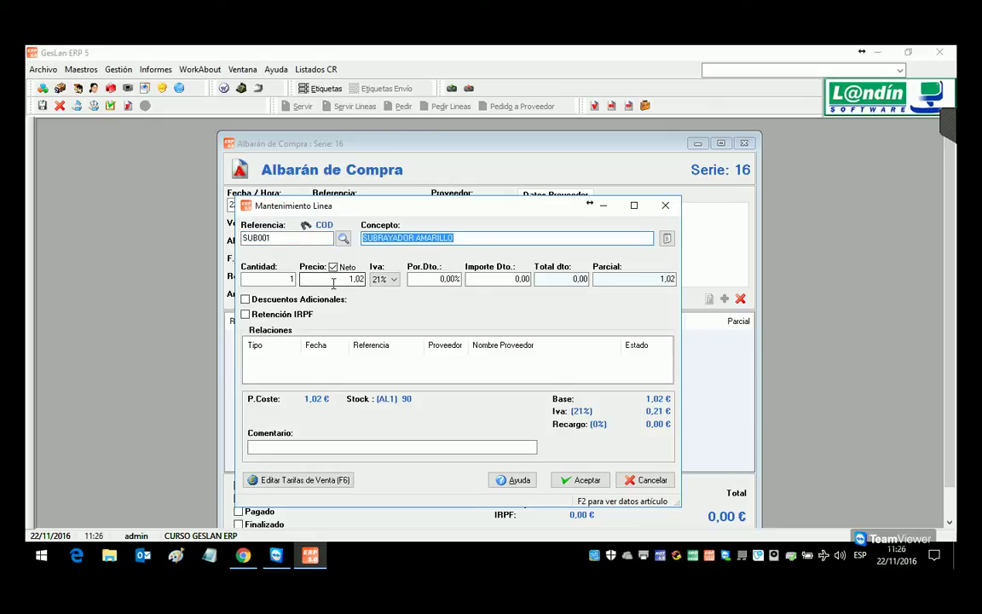
click(354, 279)
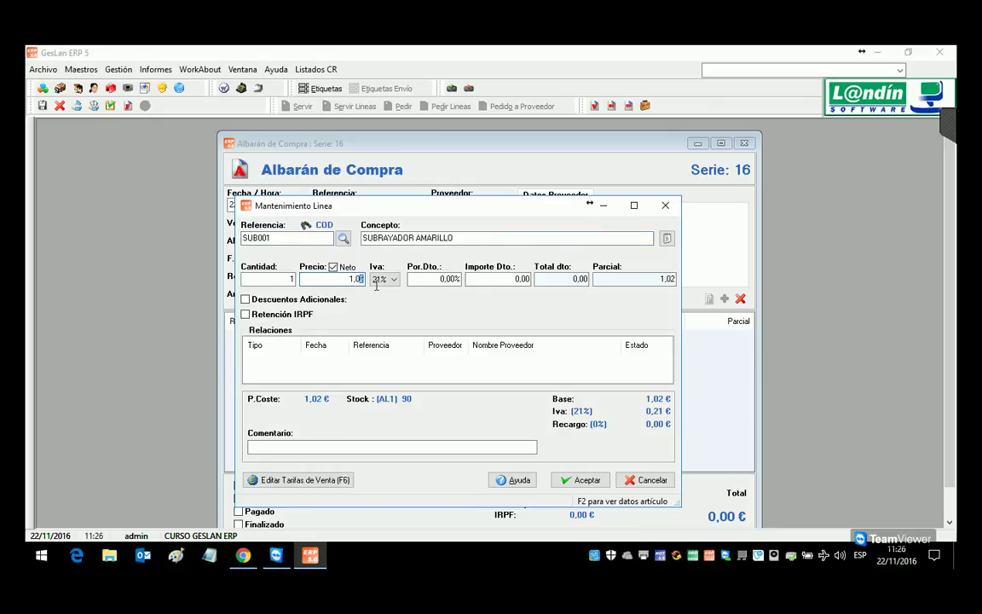
key(Return)
key(Return)
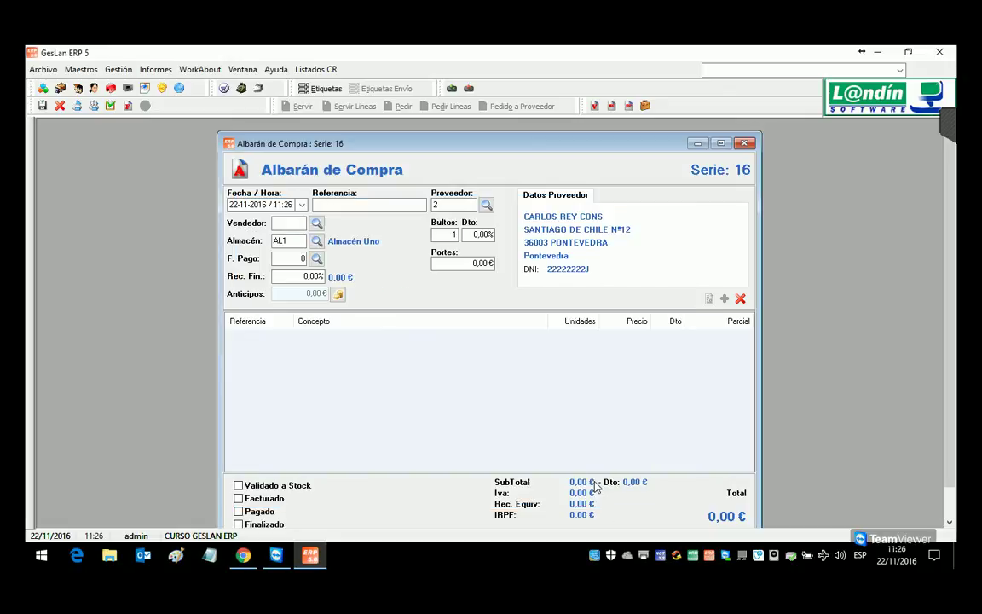
click(110, 105)
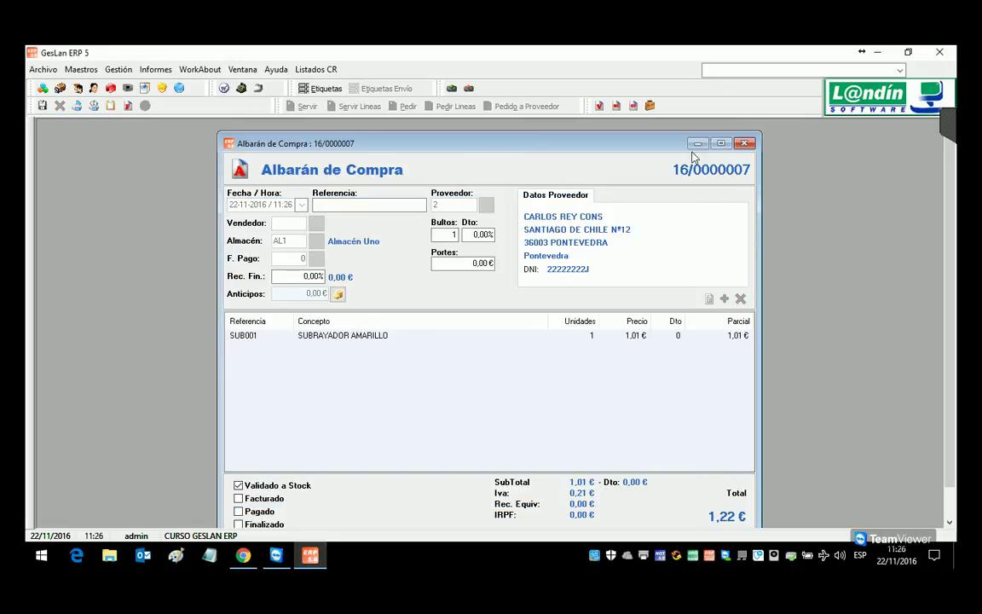
click(743, 145)
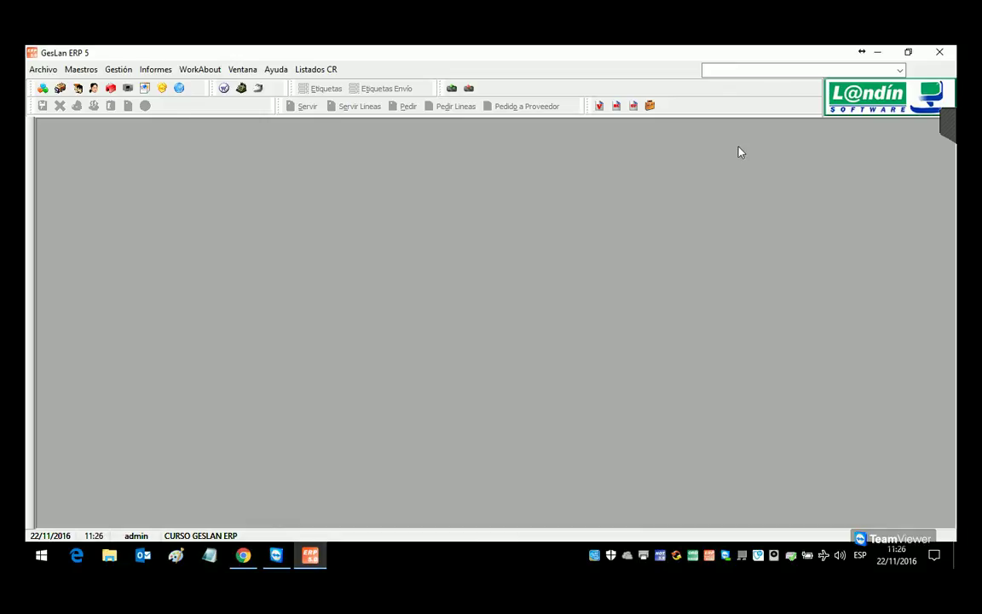
Step: Review article SUB001's cost (1,01) and average purchase cost (1,04), then close it
click(38, 89)
text(SUB001)
key(Return)
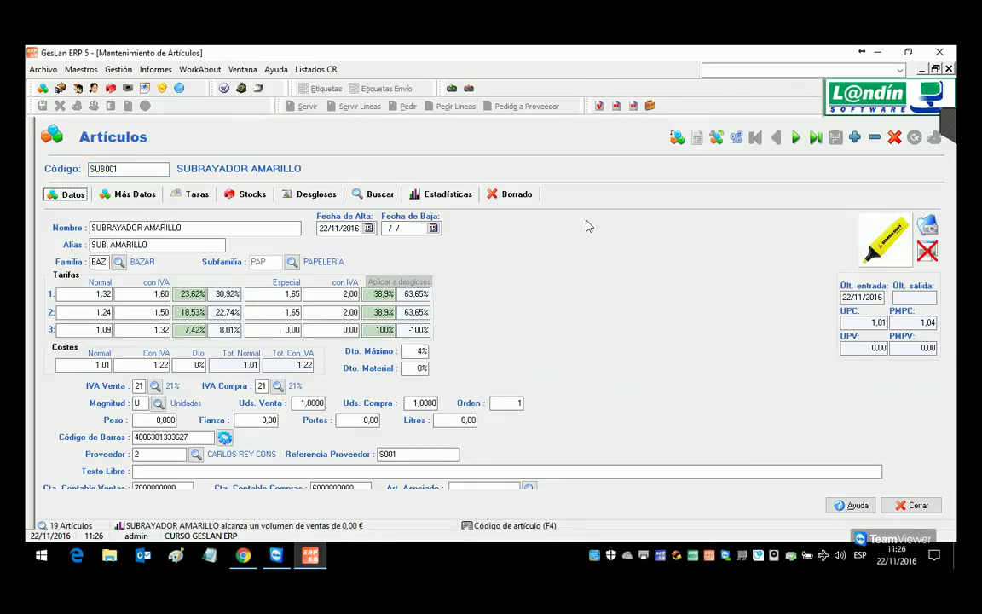
click(110, 368)
click(871, 322)
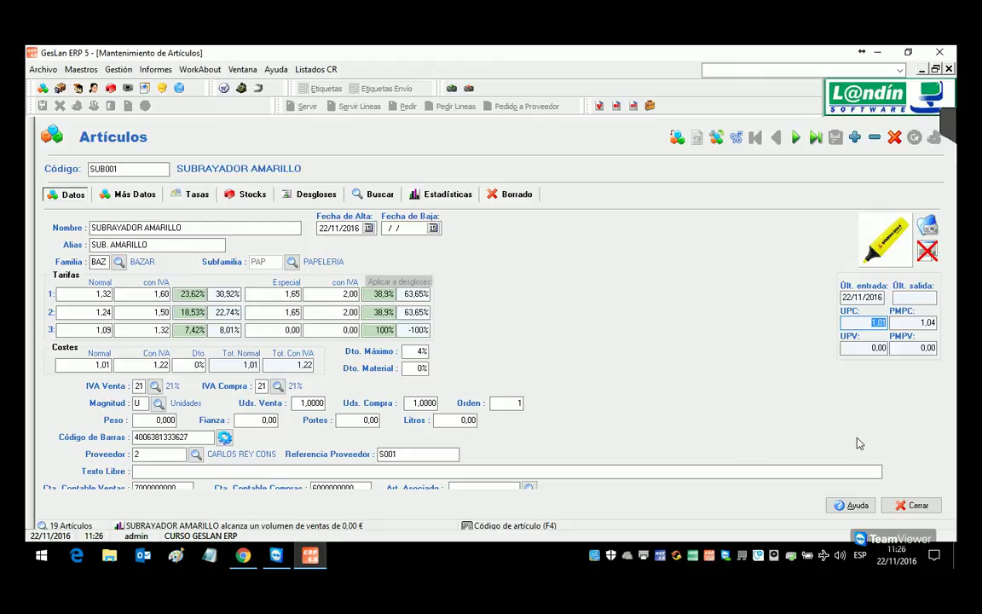
click(949, 69)
Step: Open the clients maintenance and check client 2's discount table value
click(111, 72)
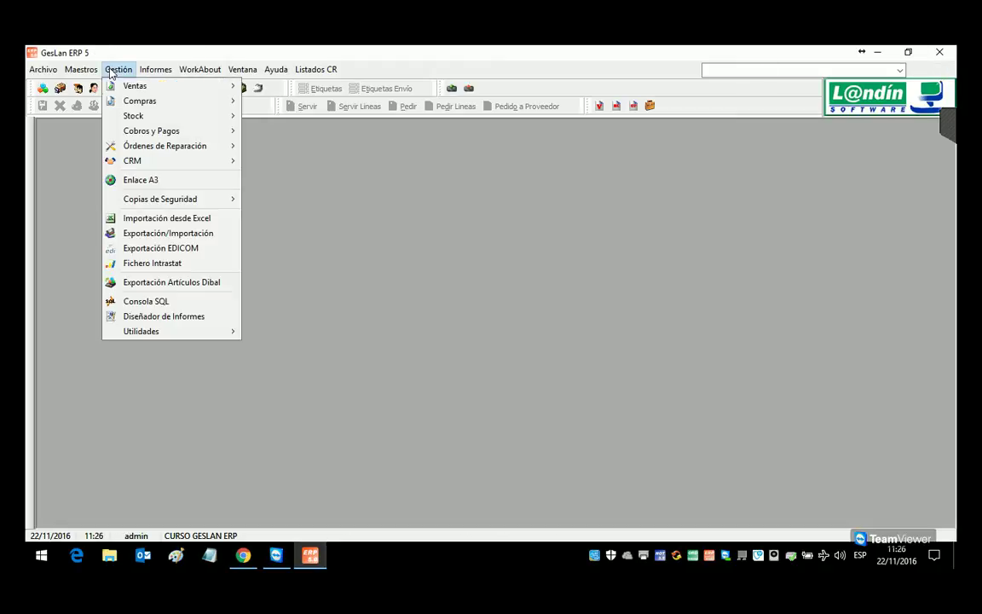
mouse_move(122, 88)
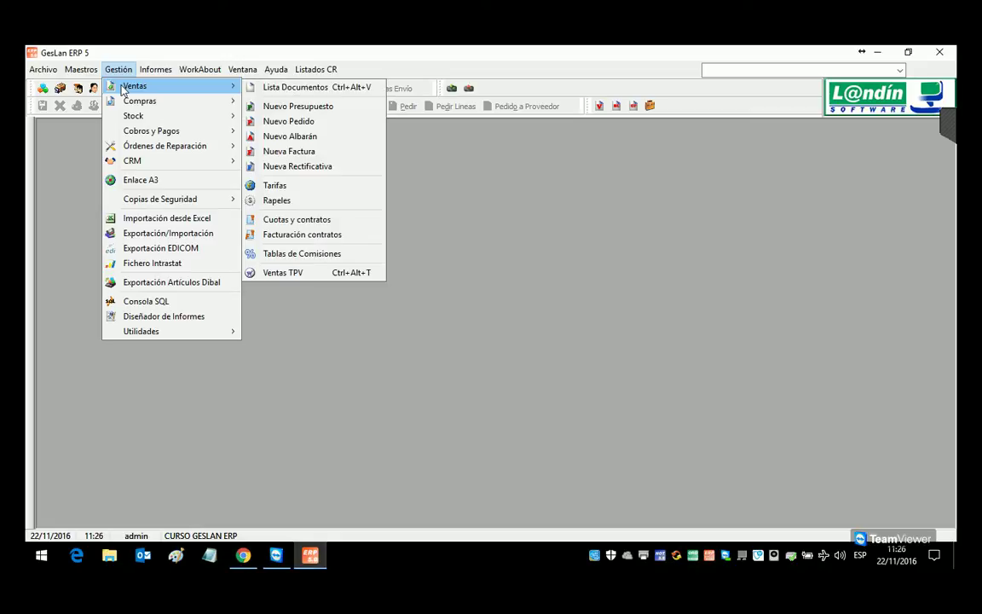
click(78, 87)
click(79, 88)
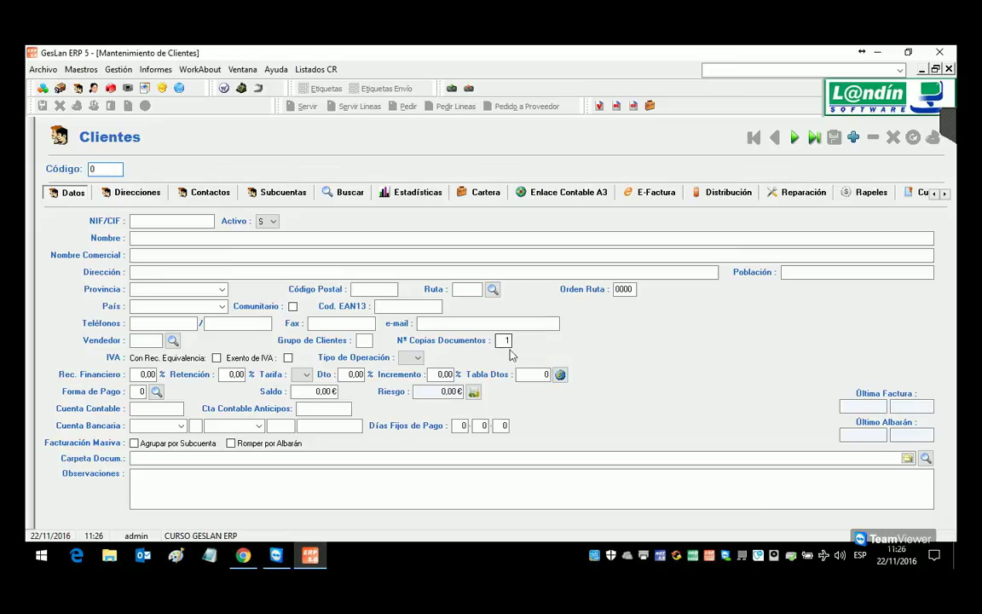
click(797, 138)
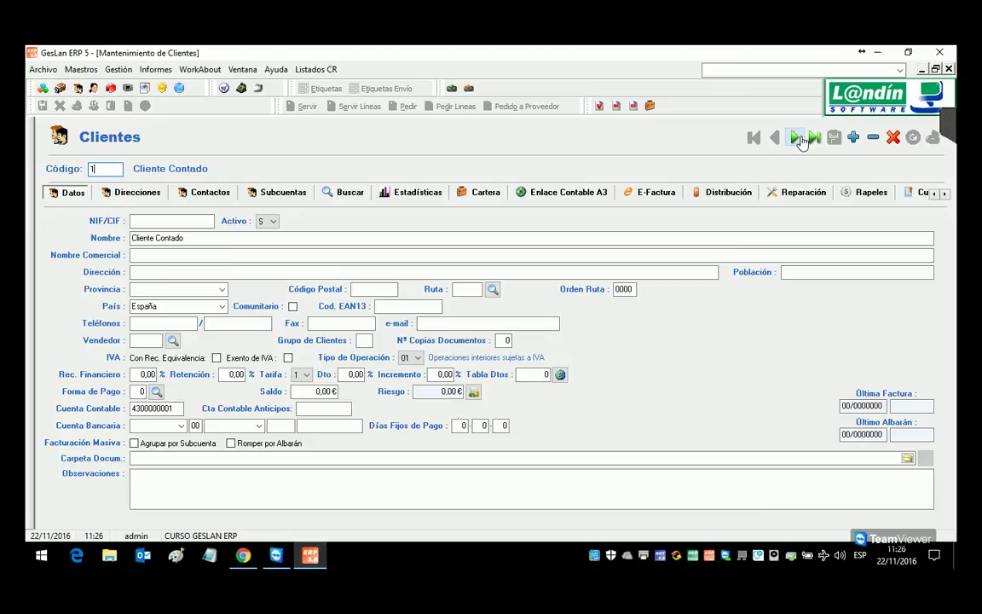
click(796, 138)
click(548, 376)
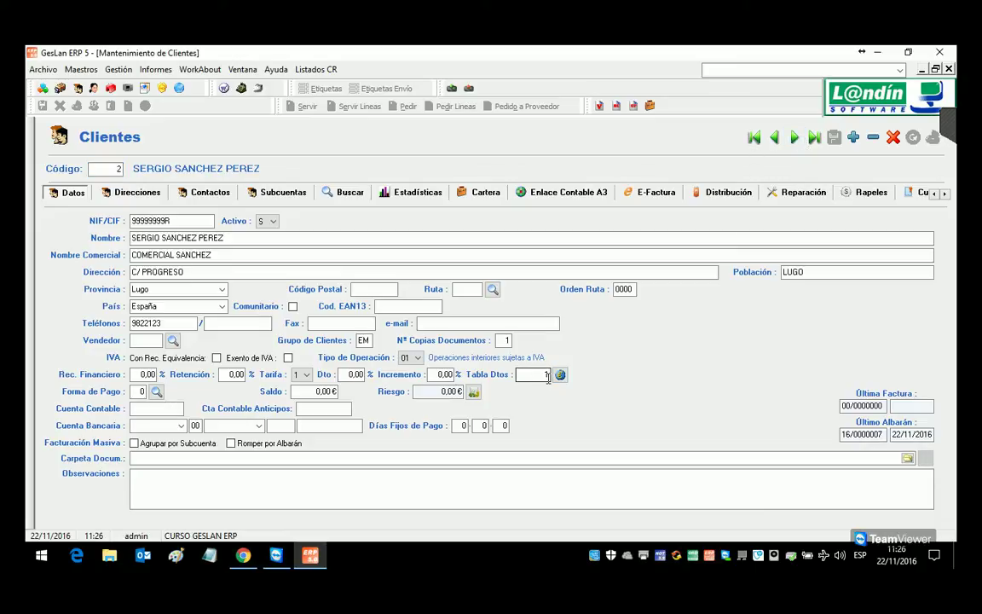
key(Tab)
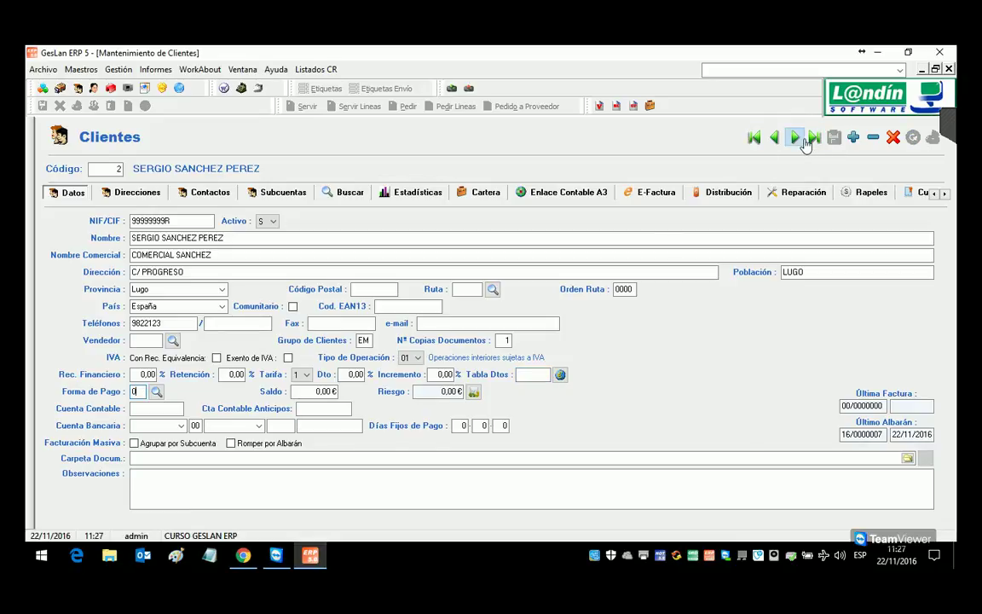
Step: Clear client 3's discount table value and close the client file
click(805, 139)
click(551, 381)
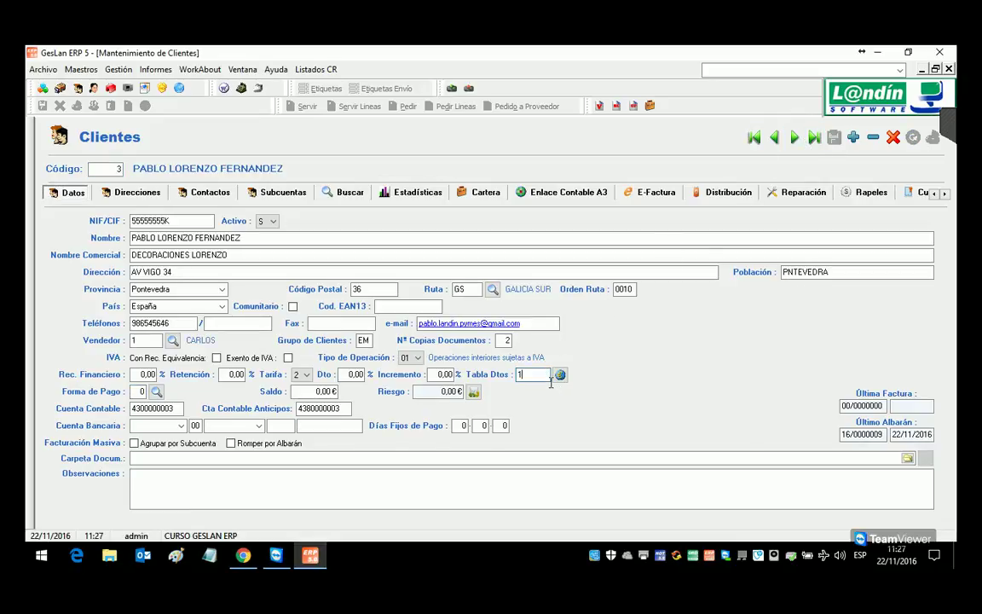
key(BackSpace)
key(Tab)
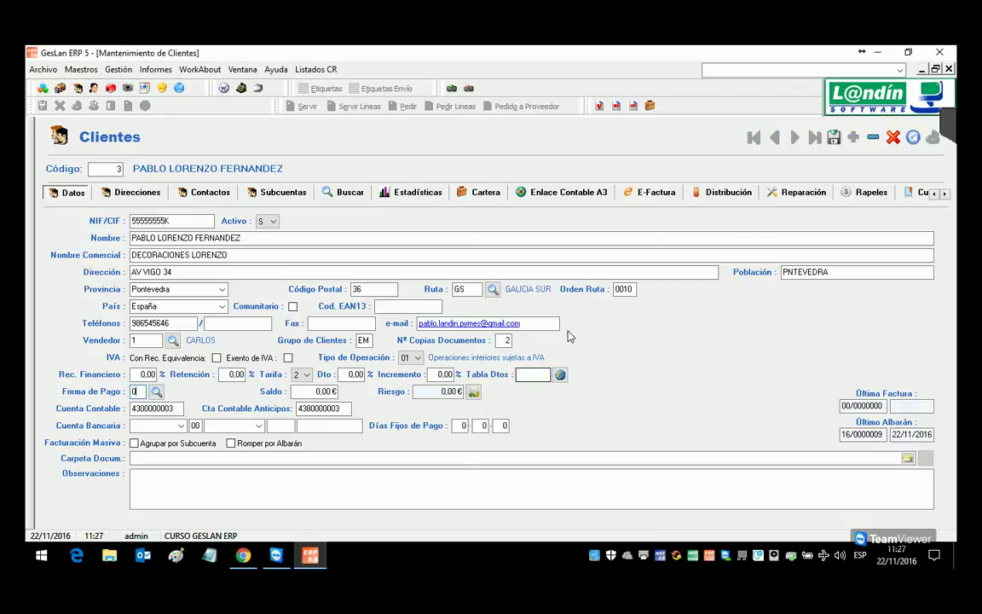
click(951, 70)
click(119, 69)
Step: Start a new sales delivery note for client 2
mouse_move(176, 84)
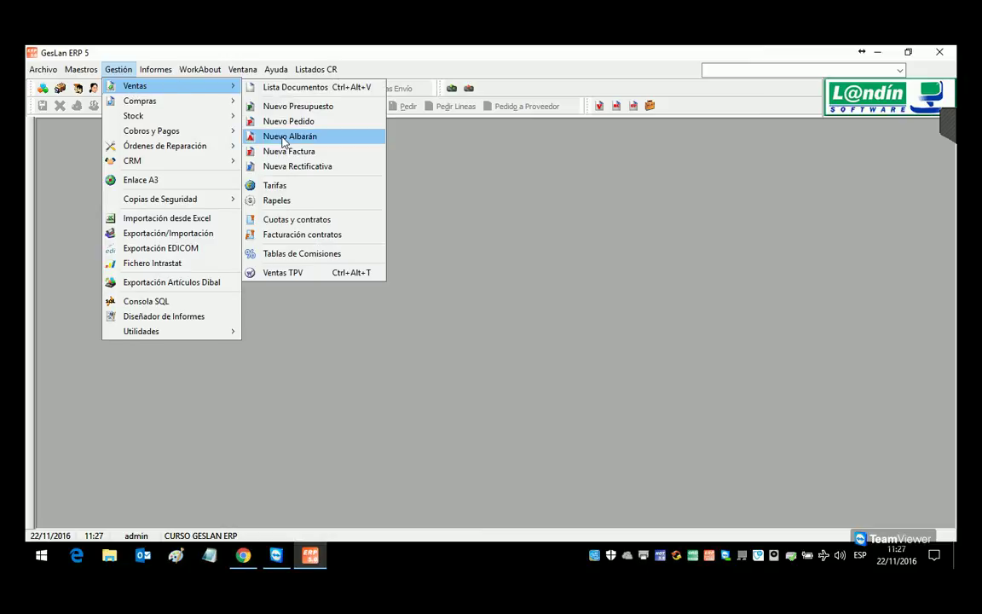
click(284, 138)
click(169, 170)
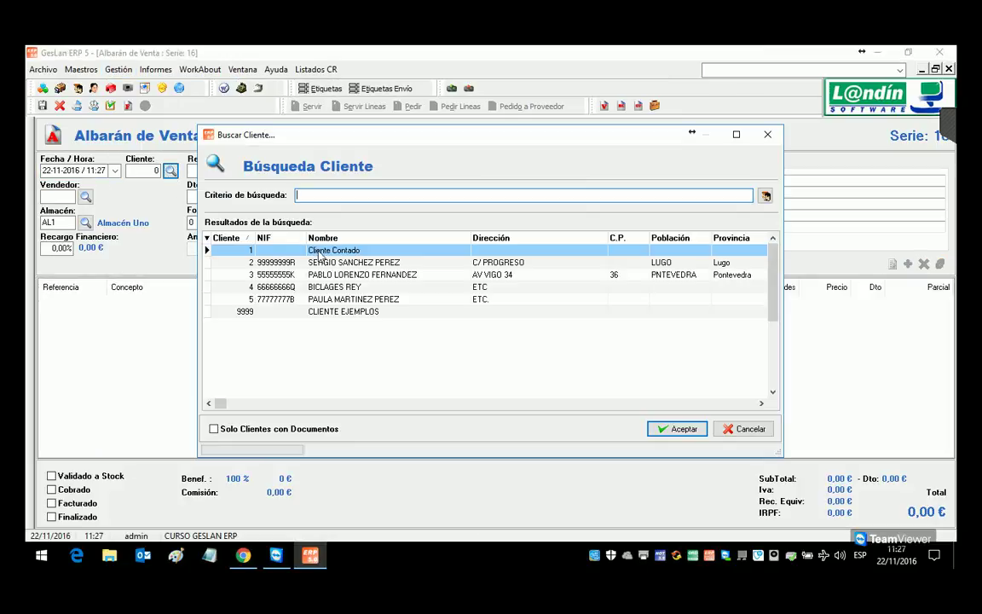
double_click(332, 263)
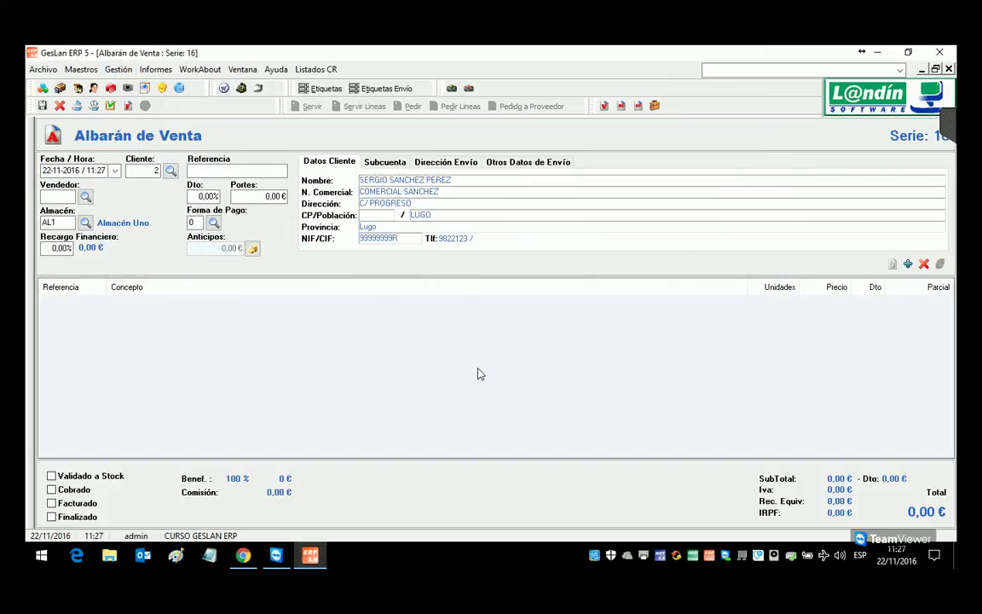
Step: Add 10 PARCHIS (MES001) at 7,00 € and validate delivery note 16/0000010
double_click(480, 374)
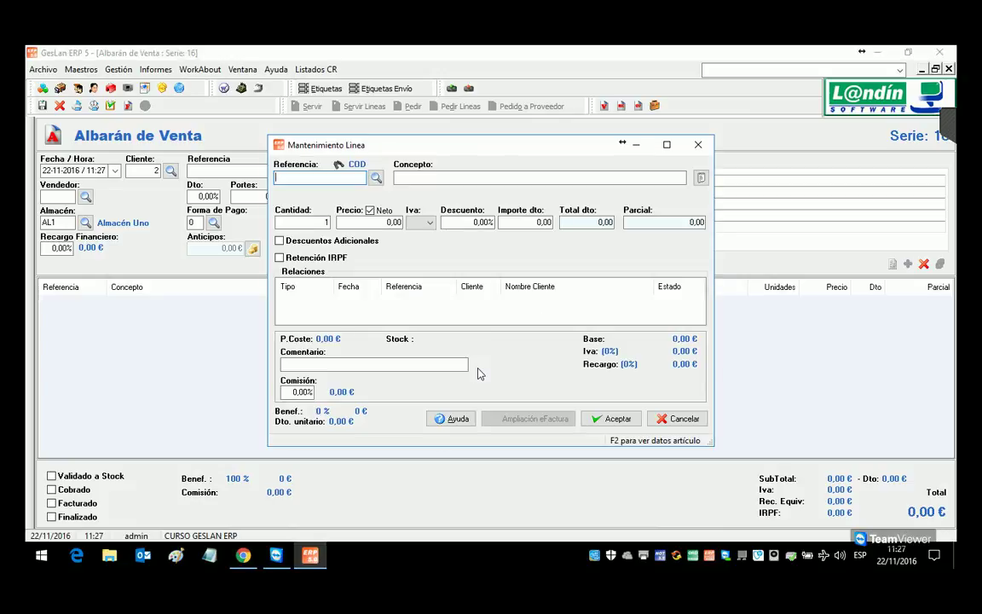
text(MES001)
key(Return)
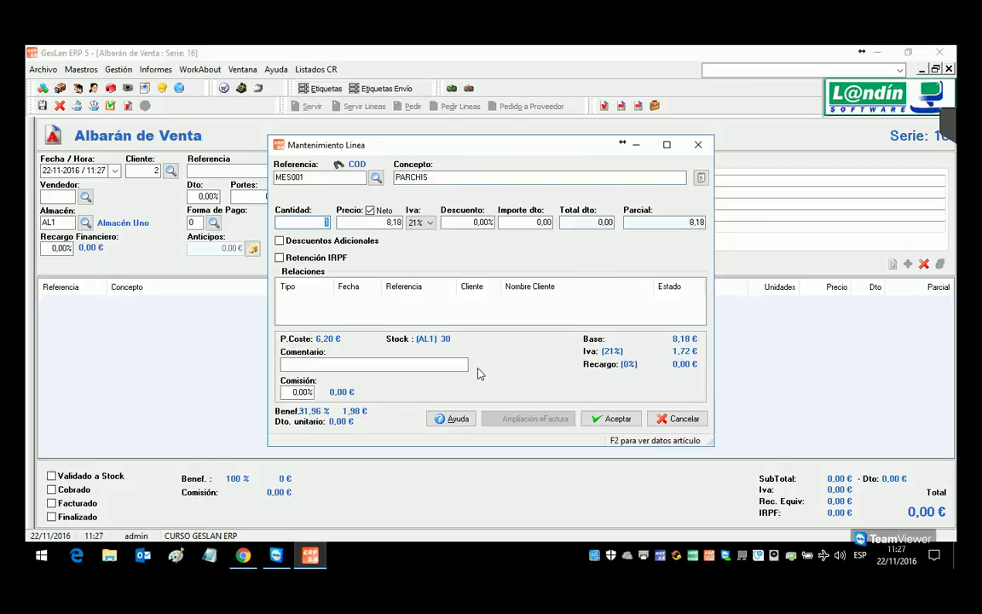
text(10)
key(Return)
text(7)
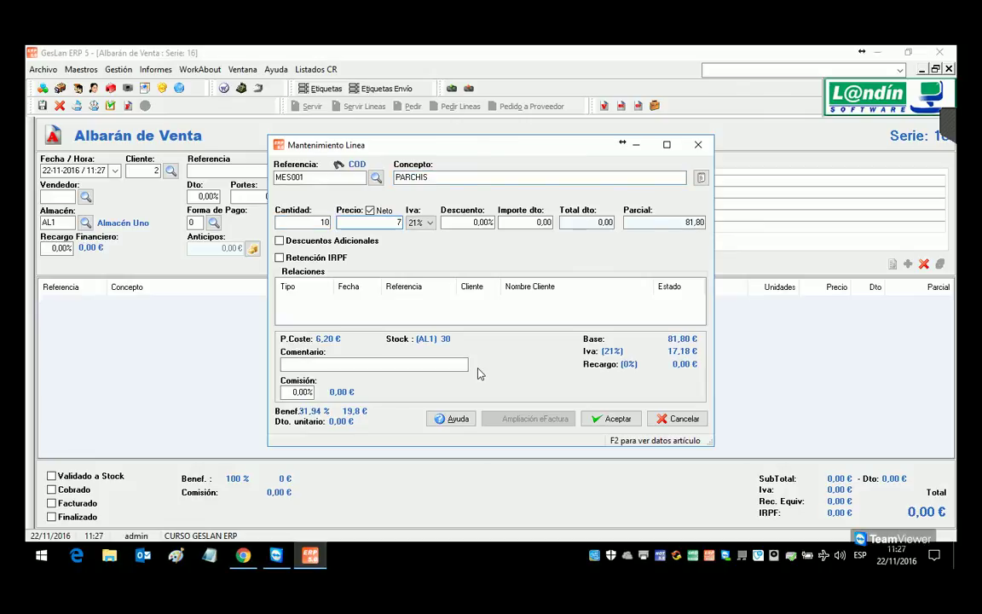
click(613, 418)
click(110, 106)
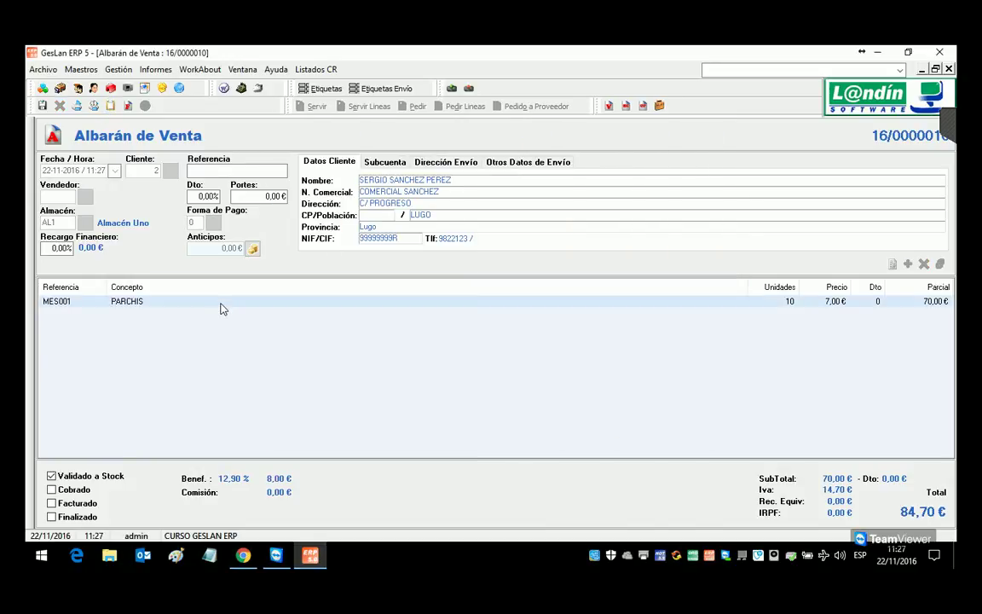
click(43, 88)
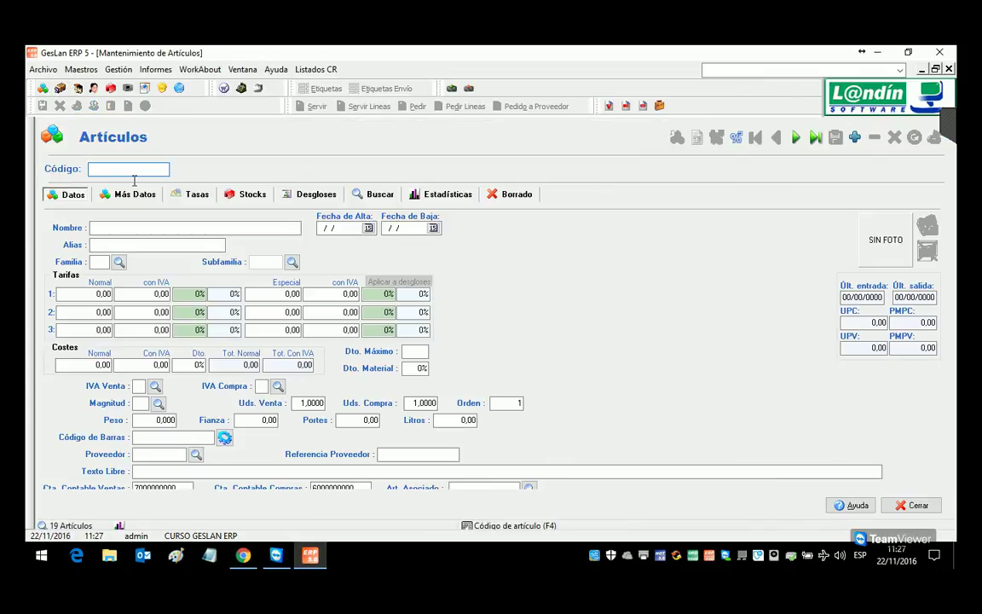
Step: Load article MES001 PARCHIS, check its 7,00 last sale price, and close the form
text(MES001)
key(Return)
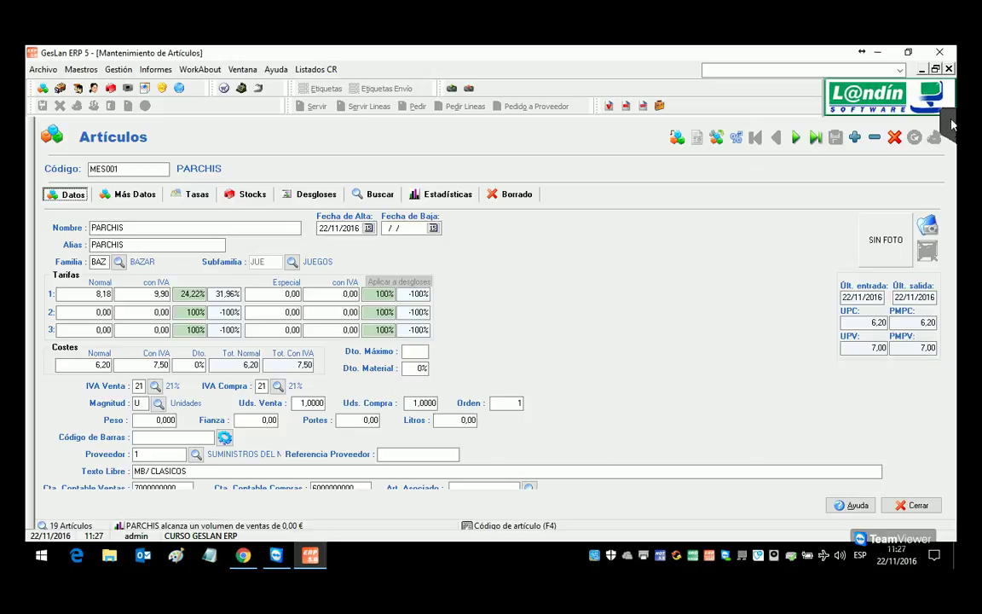
click(949, 70)
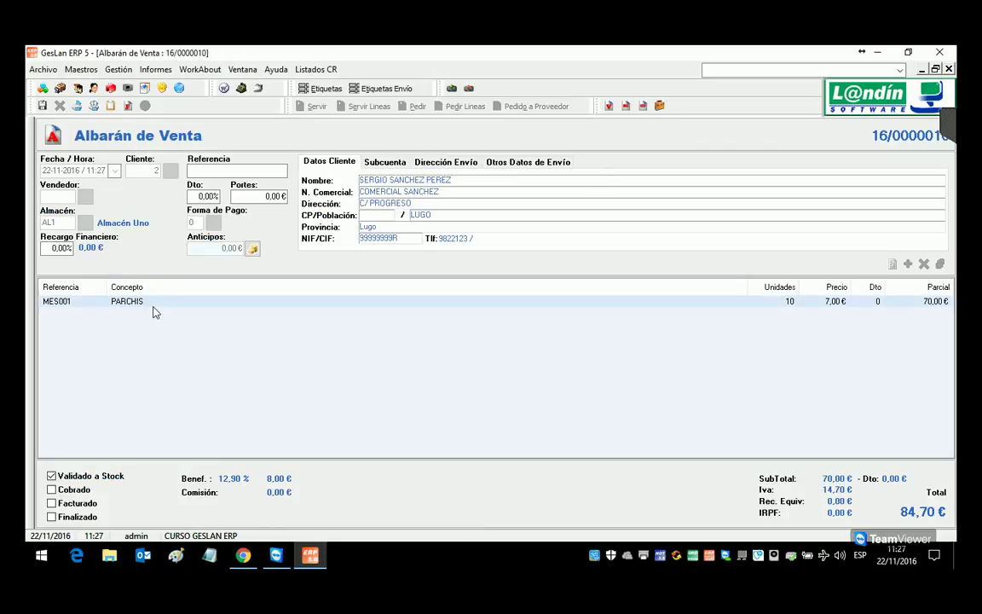
click(118, 69)
mouse_move(114, 86)
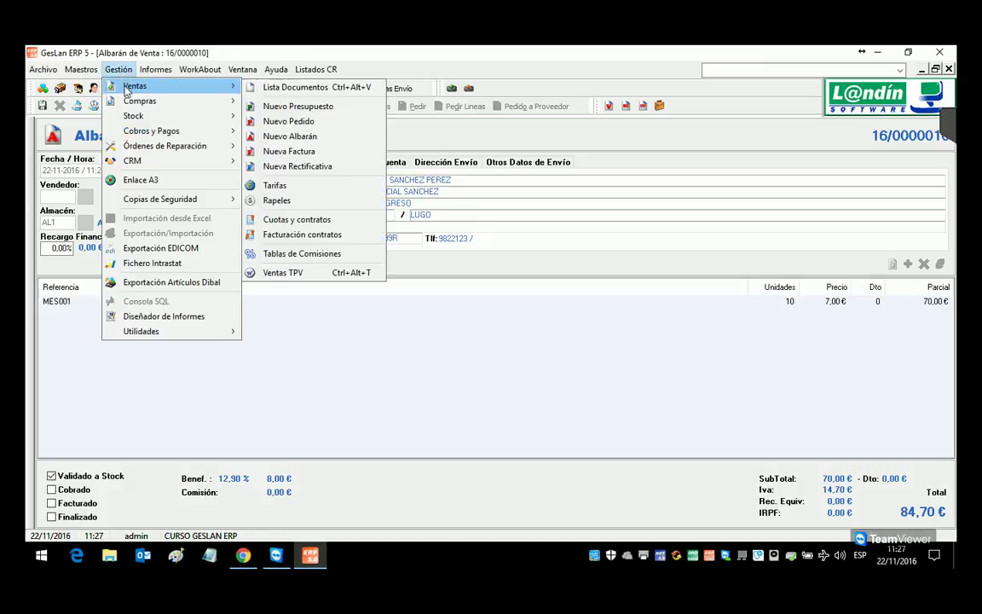
click(303, 142)
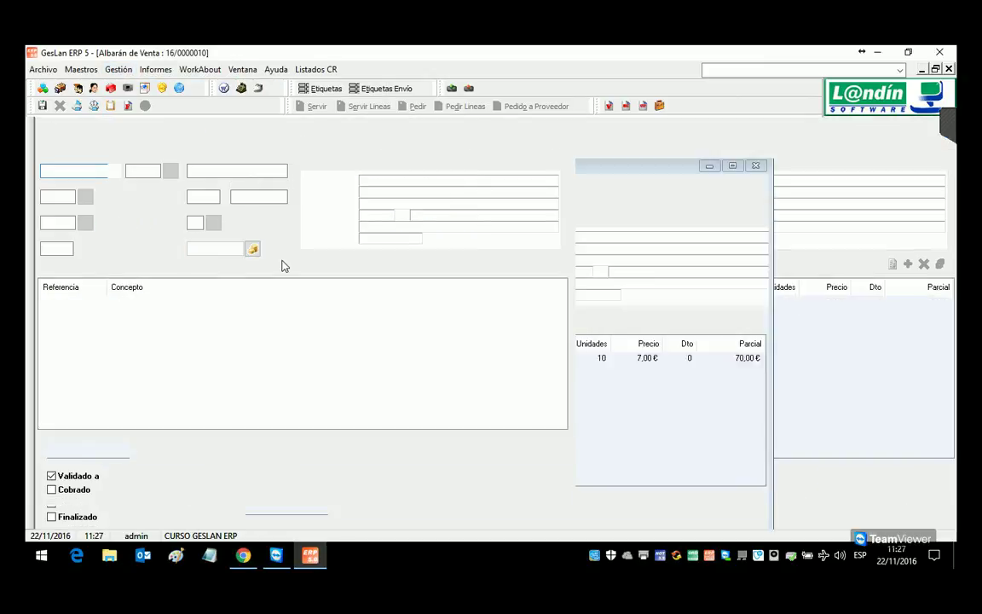
text(3)
key(Return)
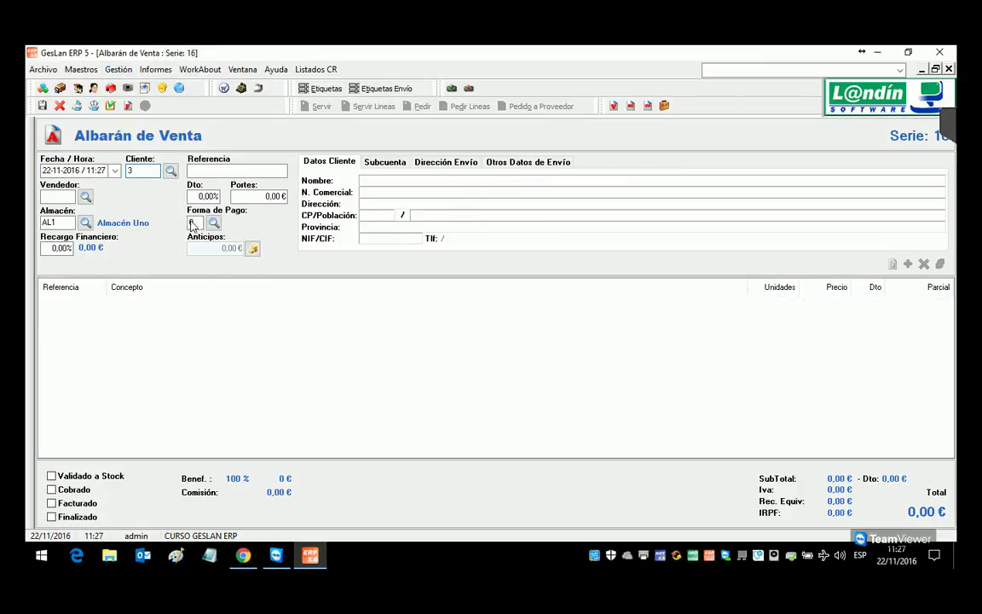
click(383, 354)
double_click(383, 354)
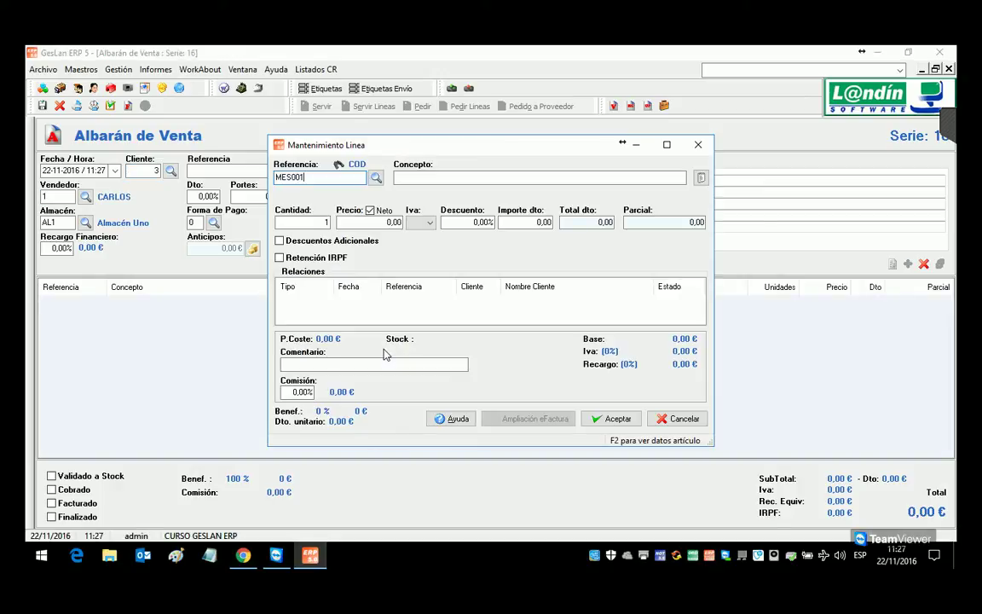
key(Return)
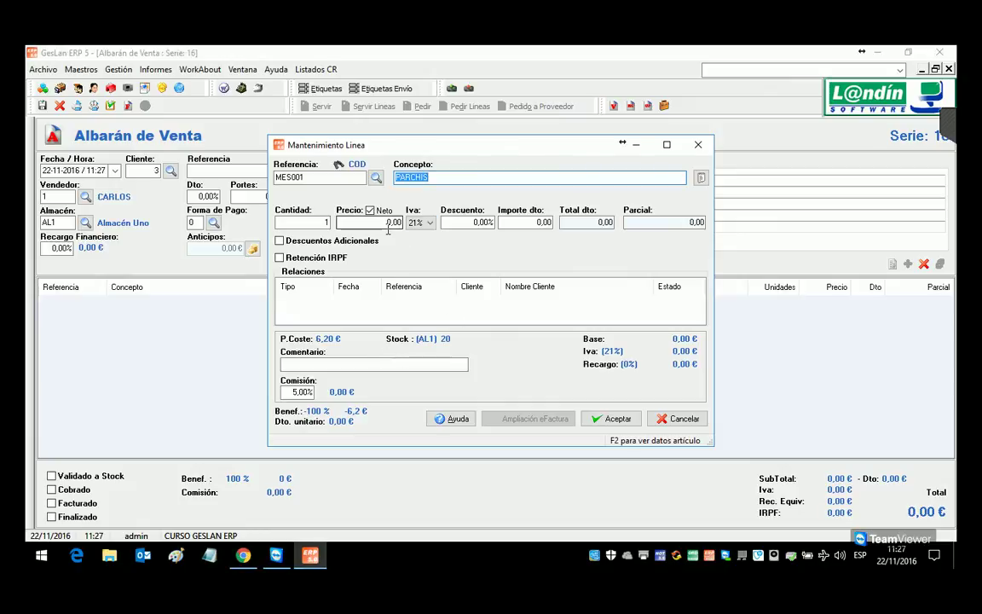
click(673, 420)
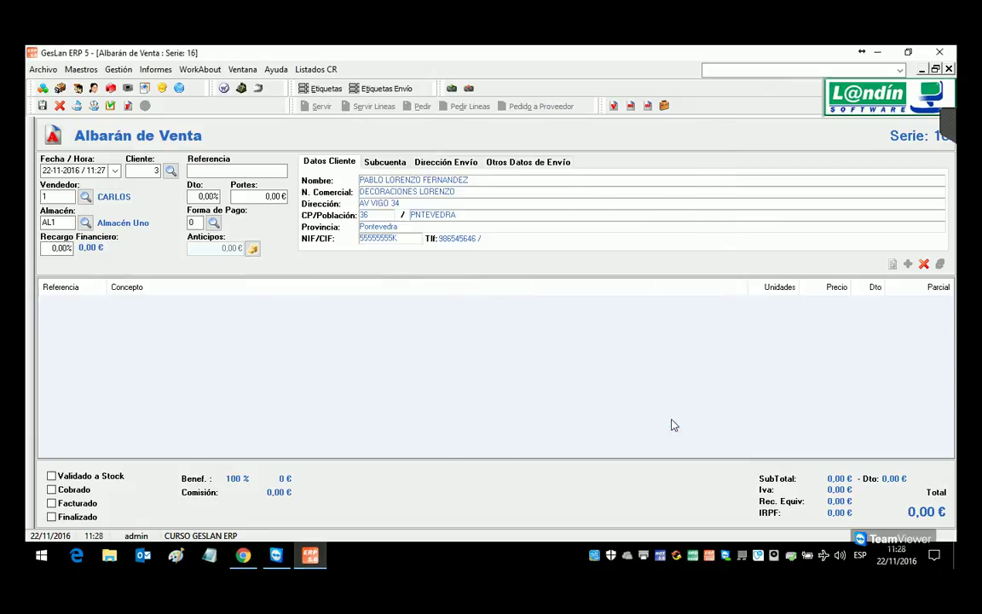
click(947, 68)
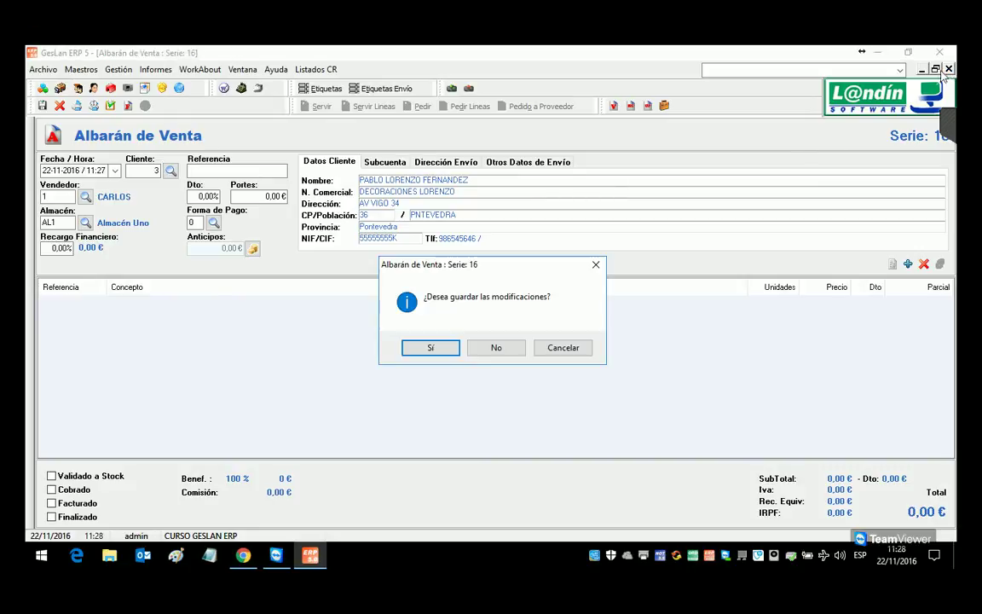
click(495, 346)
Step: In the client records, switch client 3's Tarifa from 2 to 1 and close
click(77, 88)
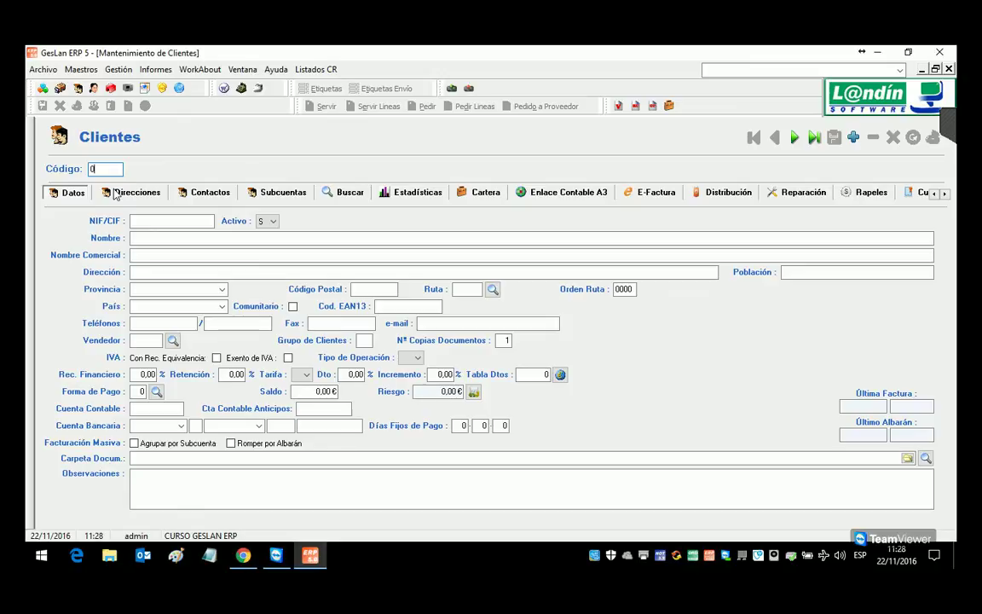
key(Return)
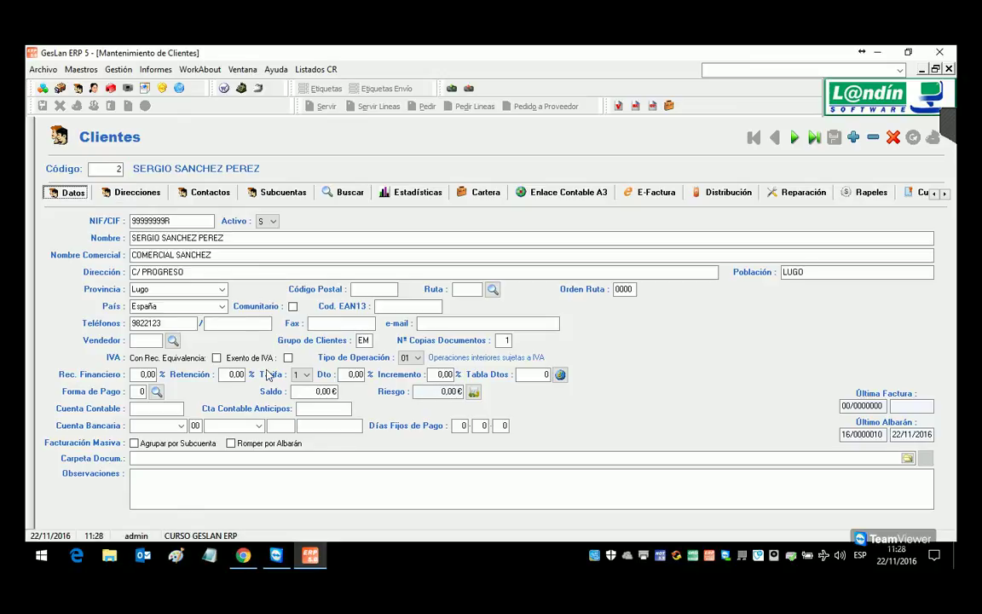
double_click(107, 168)
text(3)
key(Return)
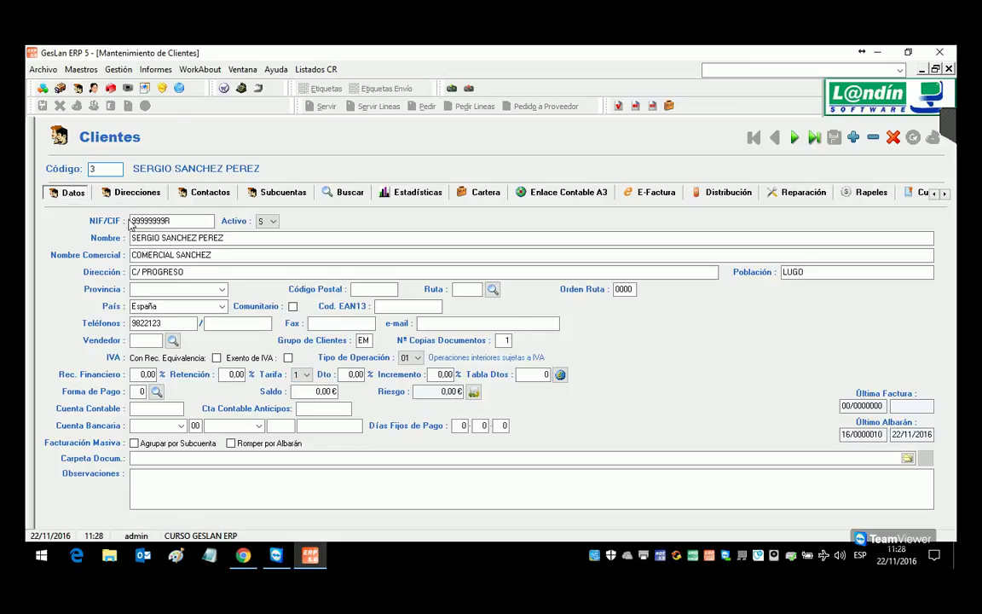
click(303, 375)
click(300, 387)
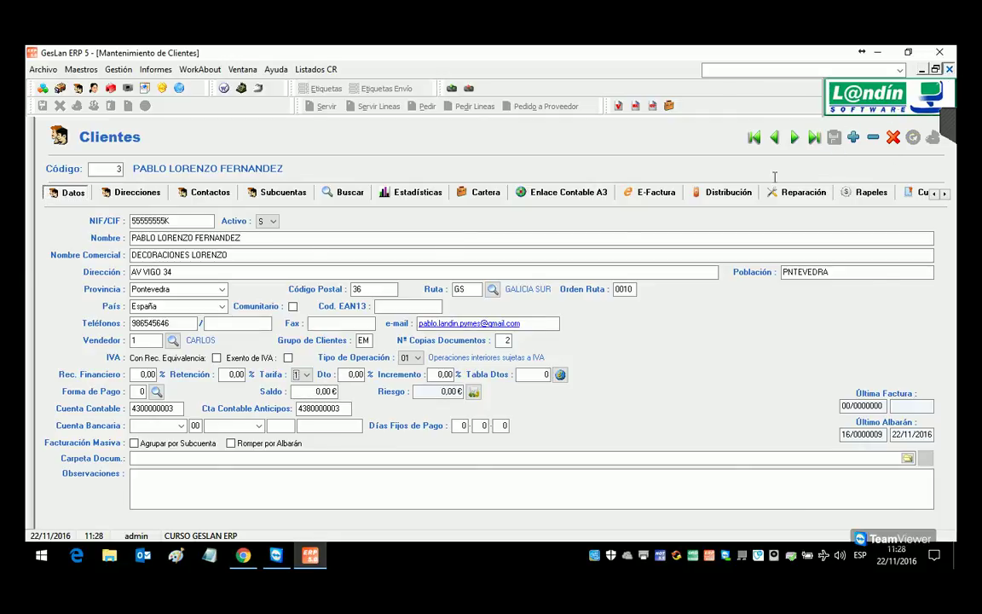
key(Escape)
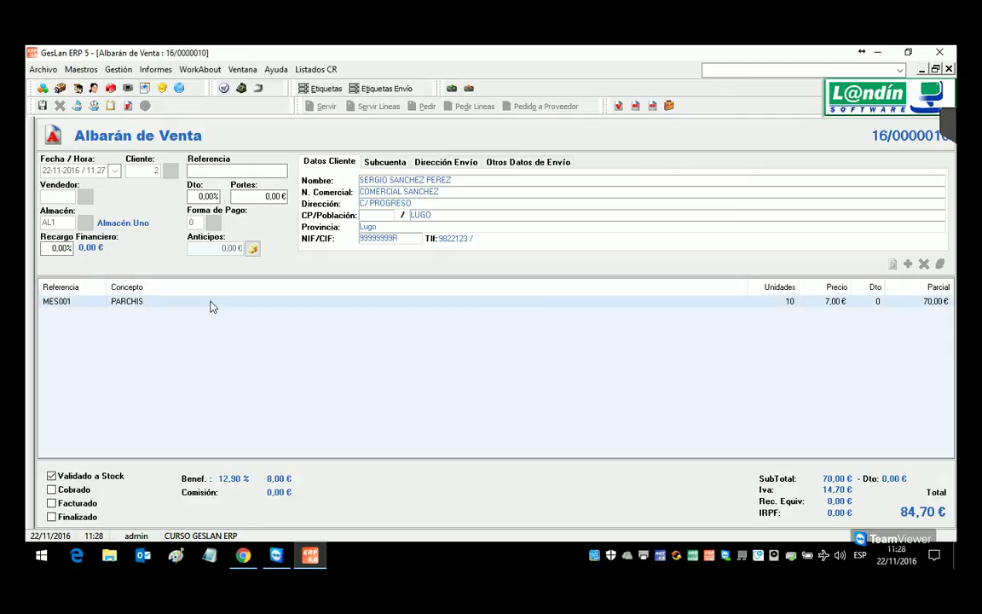
Step: Start a new sales delivery note for client 3 with a MES001 PARCHIS line
click(118, 69)
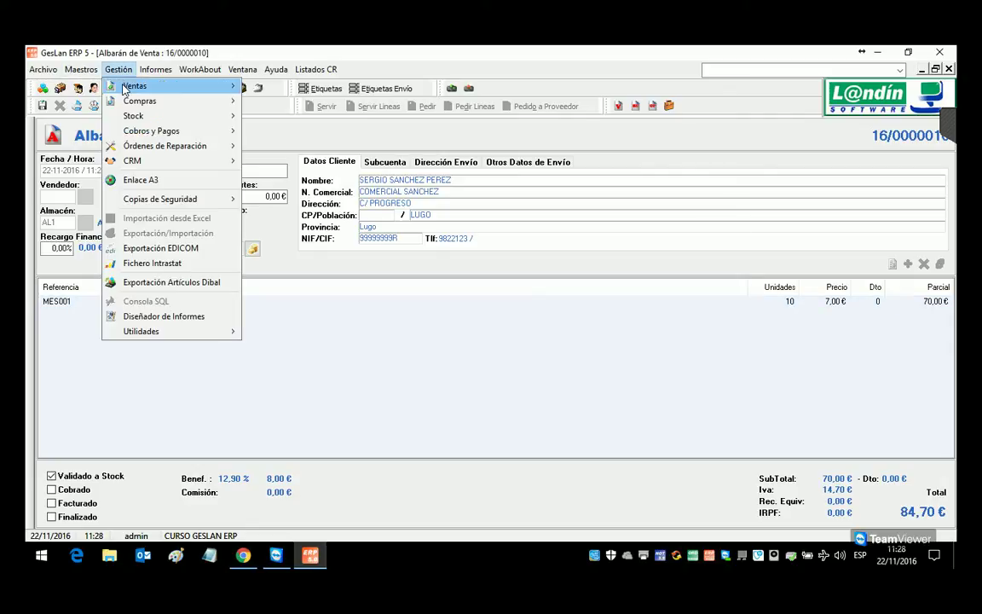
mouse_move(159, 91)
click(290, 136)
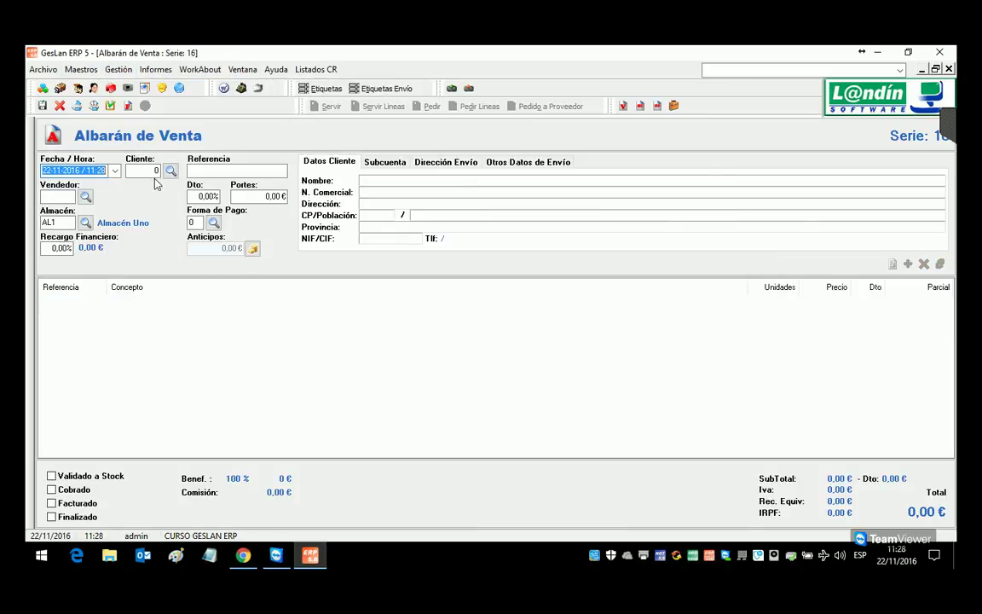
click(158, 176)
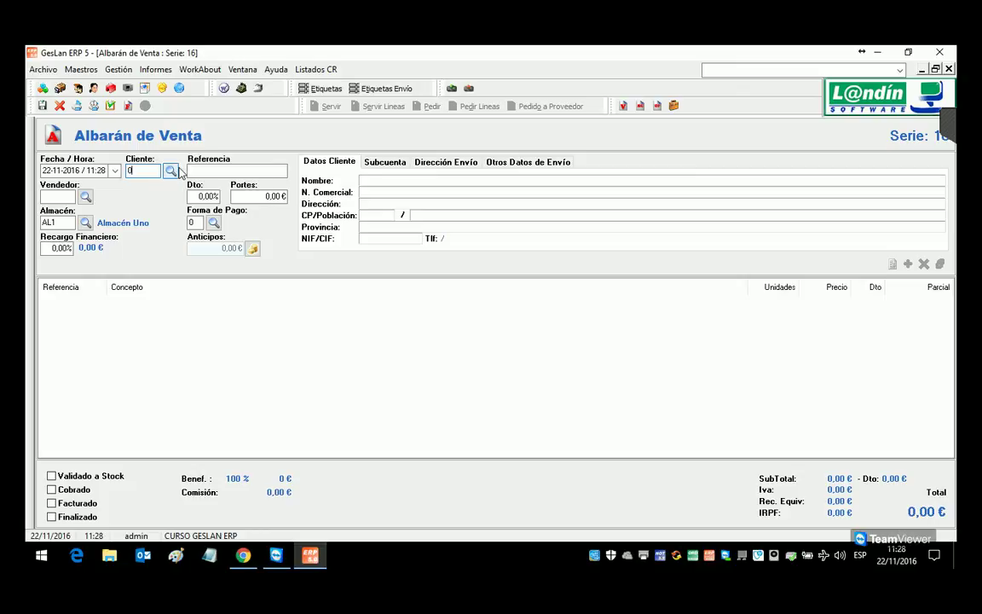
text(3)
key(Return)
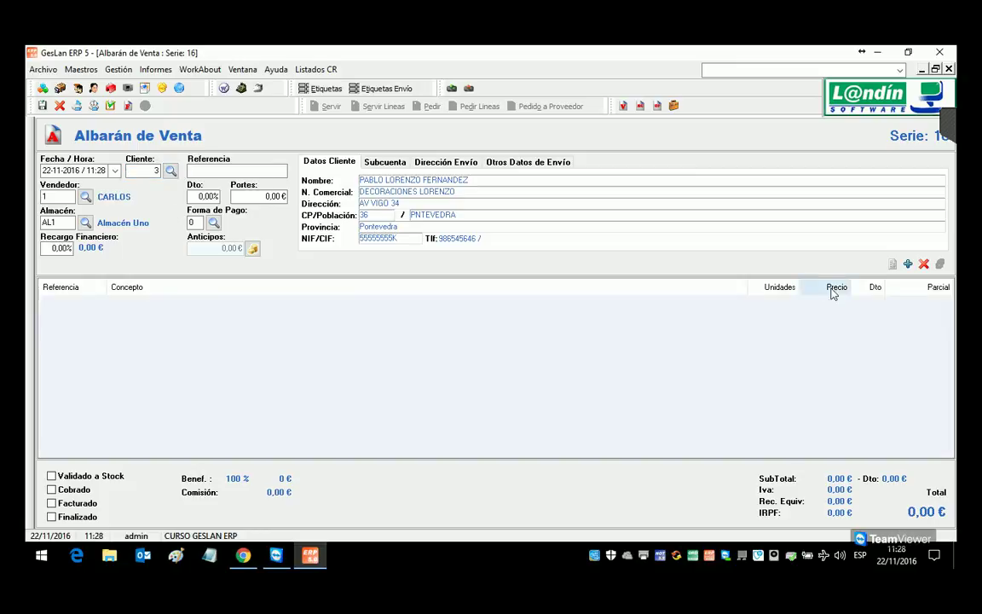
key(Return)
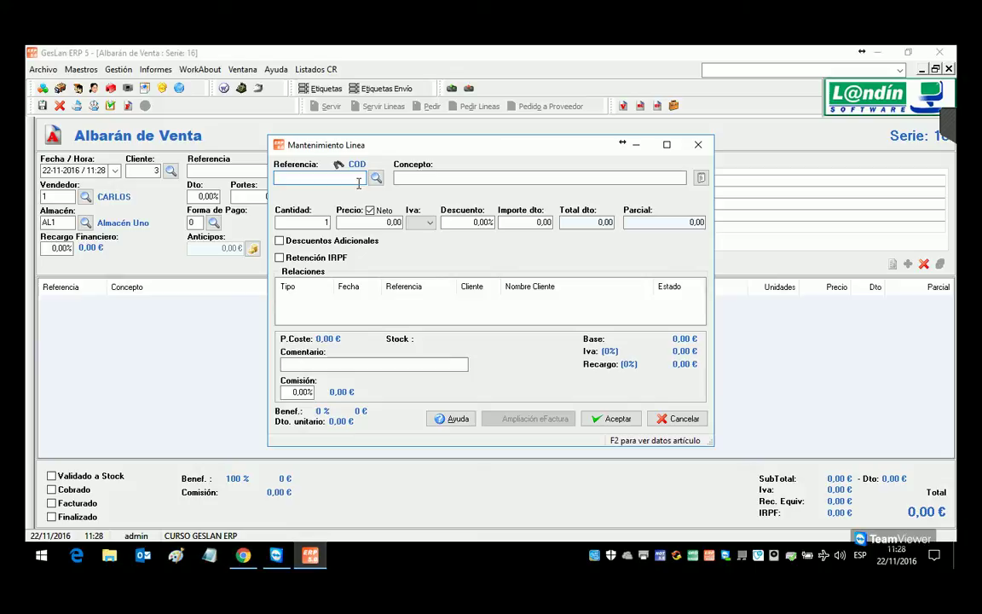
text(MESO)
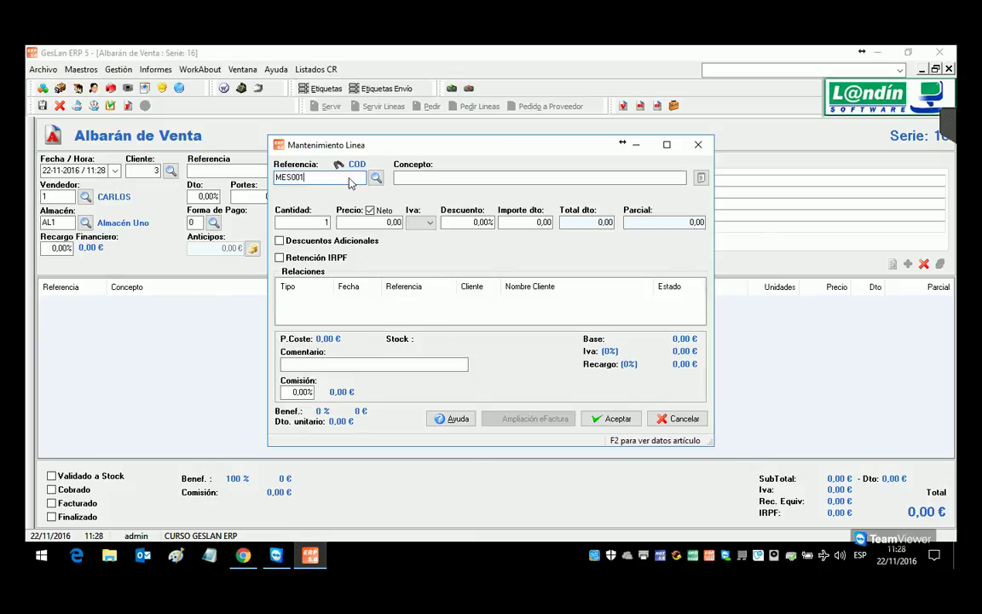
key(Return)
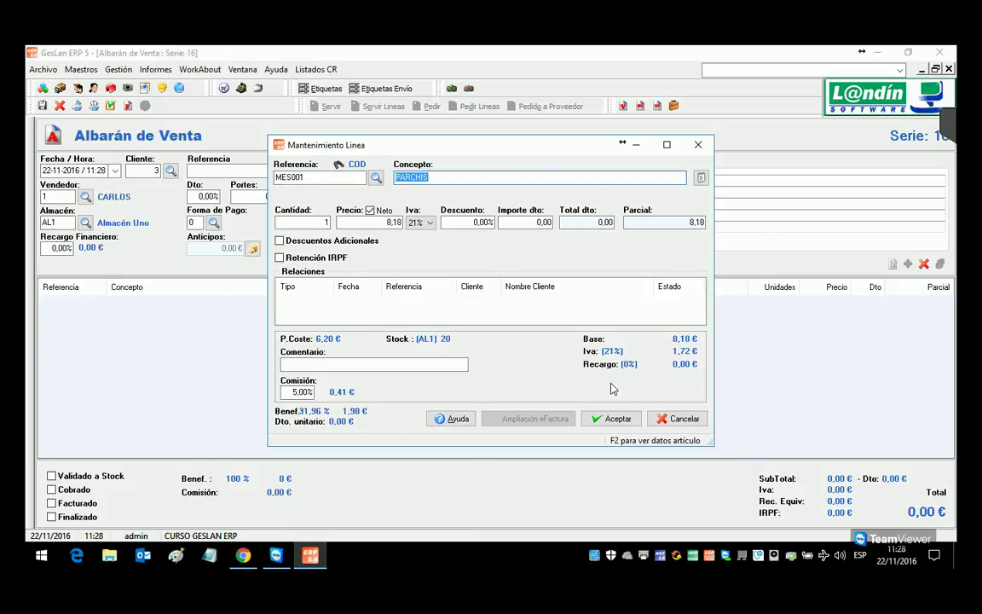
click(612, 419)
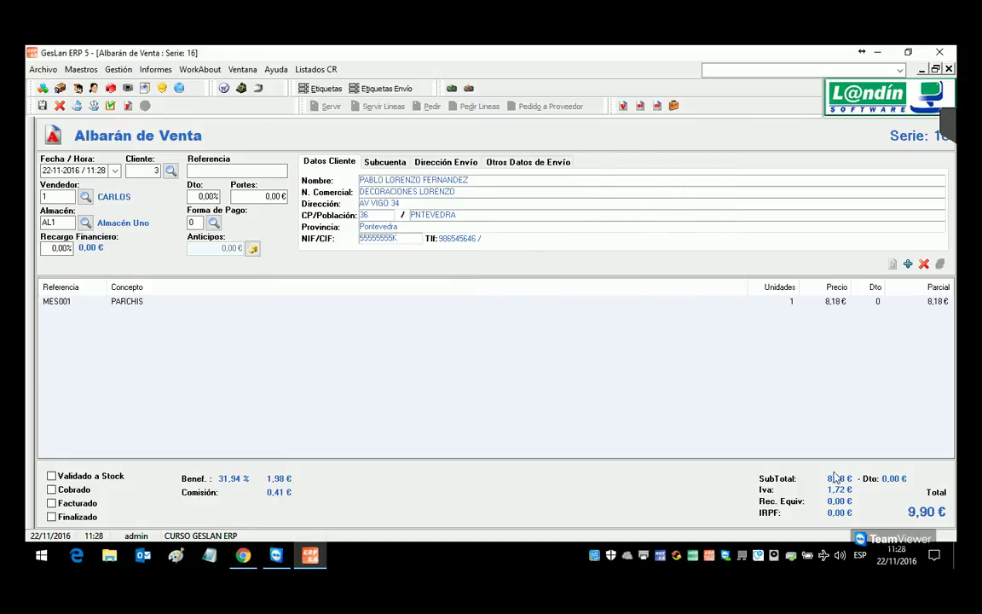
Step: Delete the PARCHIS line and change the note's client to 2
click(130, 302)
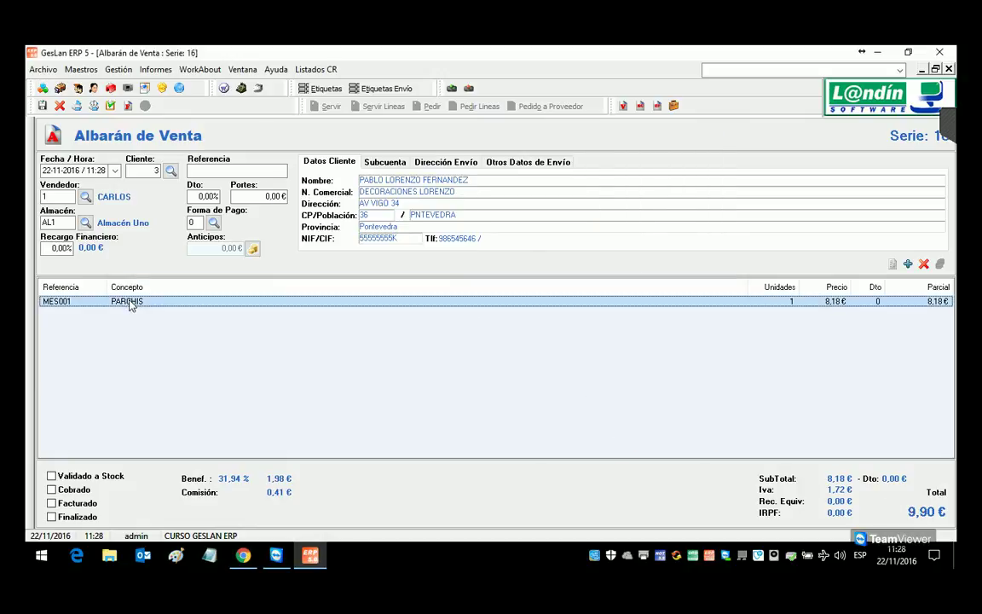
key(Delete)
click(491, 347)
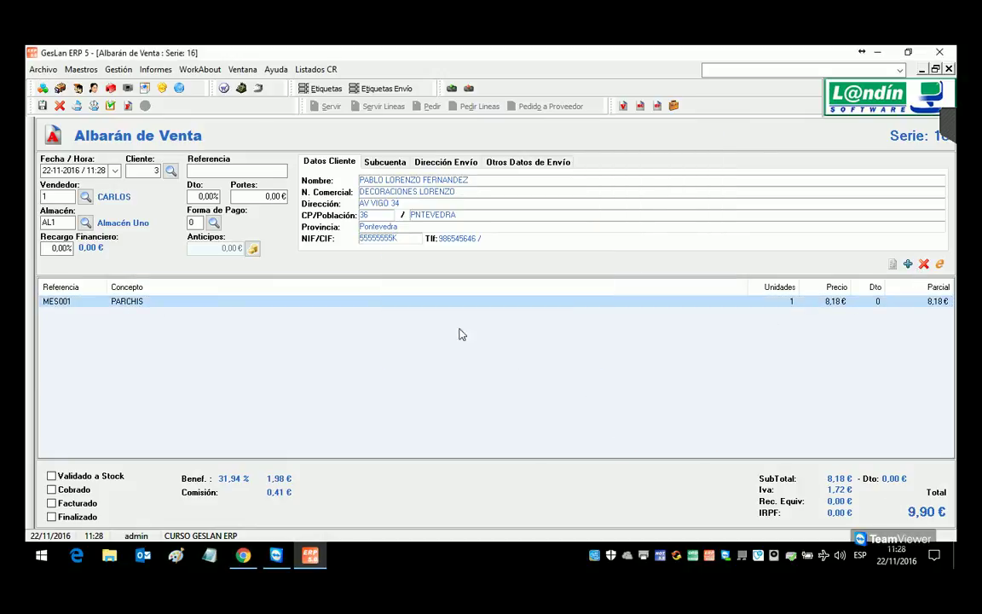
click(142, 171)
text(2)
key(Return)
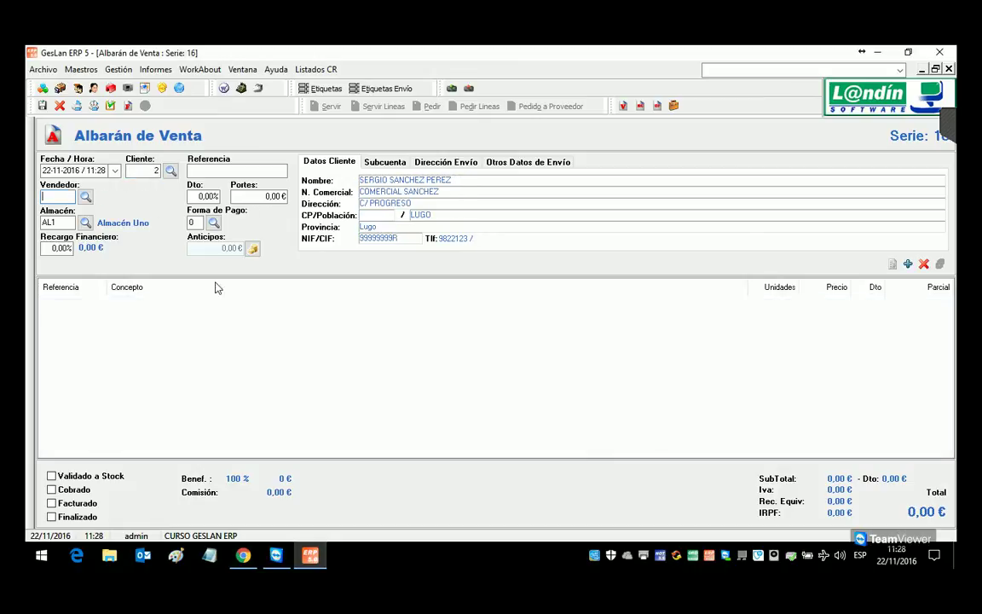
Step: Re-enter MES001 to see its 7,00 last price, then close the note unsaved
key(Return)
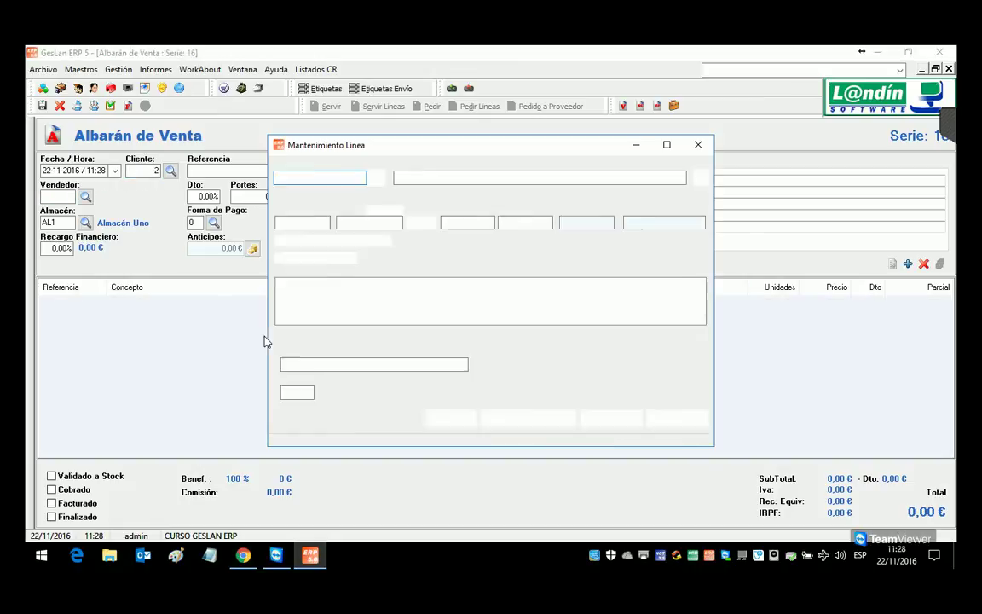
text(MES001)
key(Return)
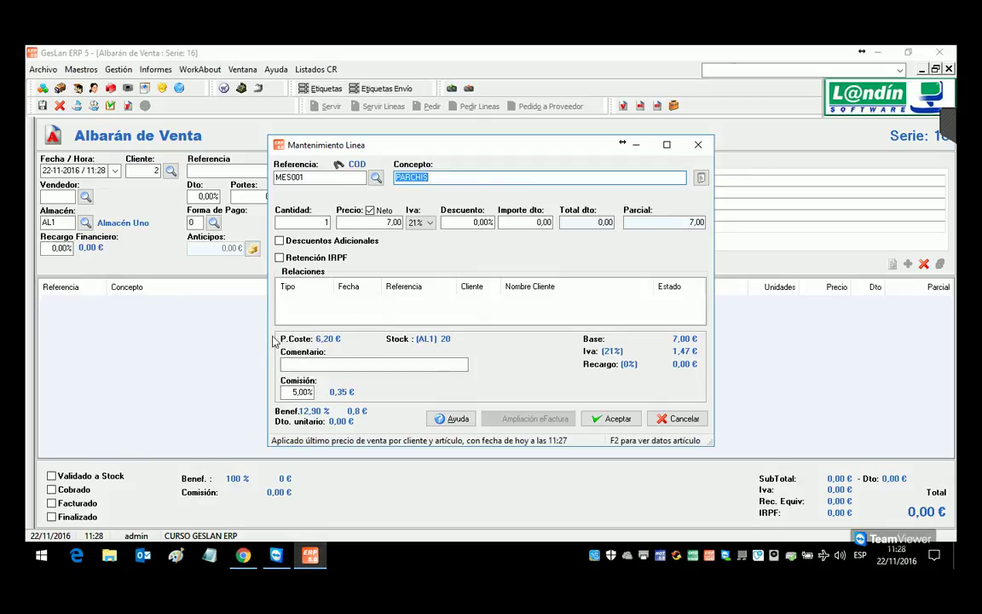
click(679, 417)
click(949, 69)
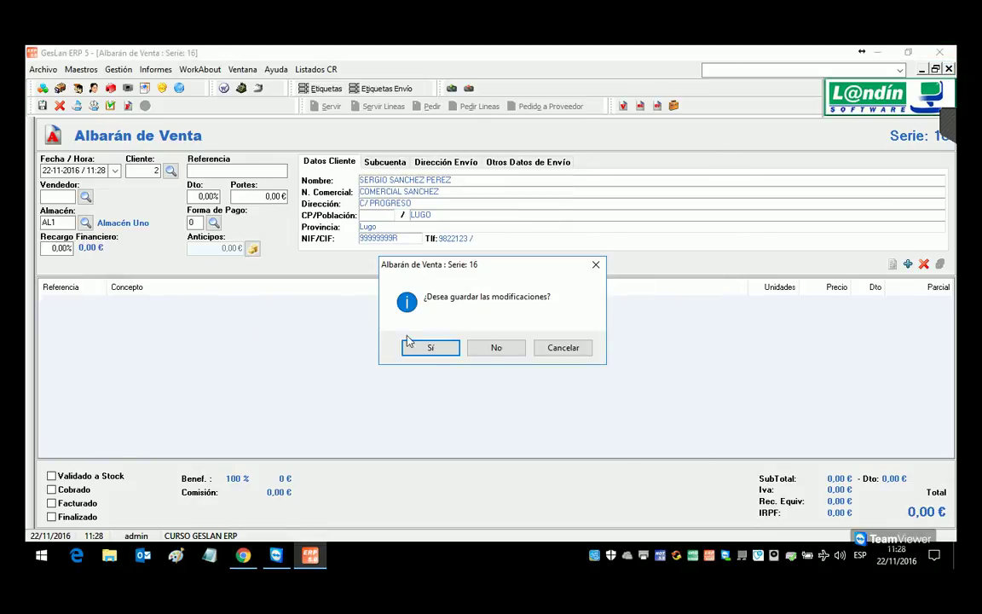
click(495, 347)
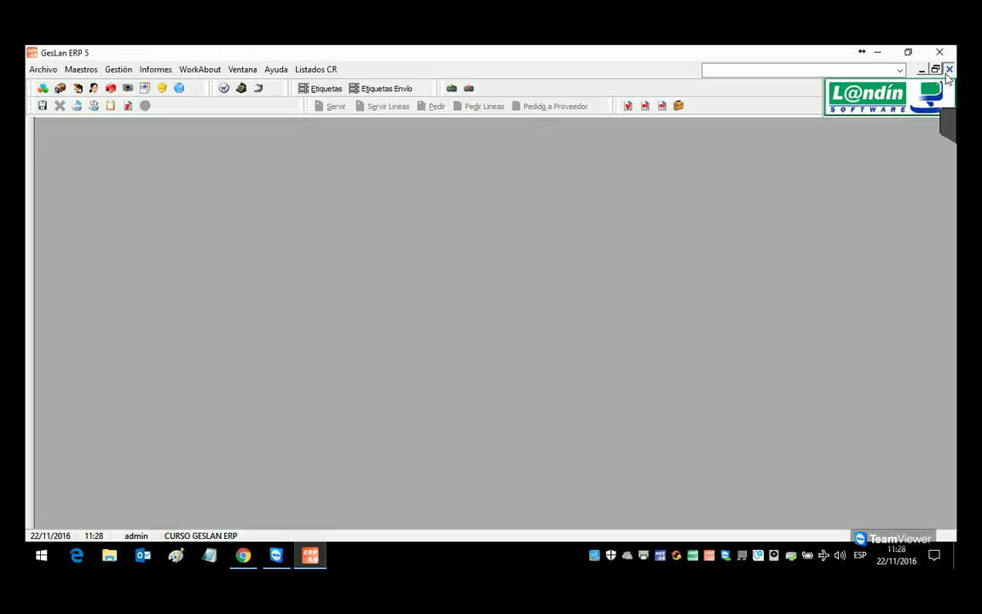
click(55, 70)
click(64, 90)
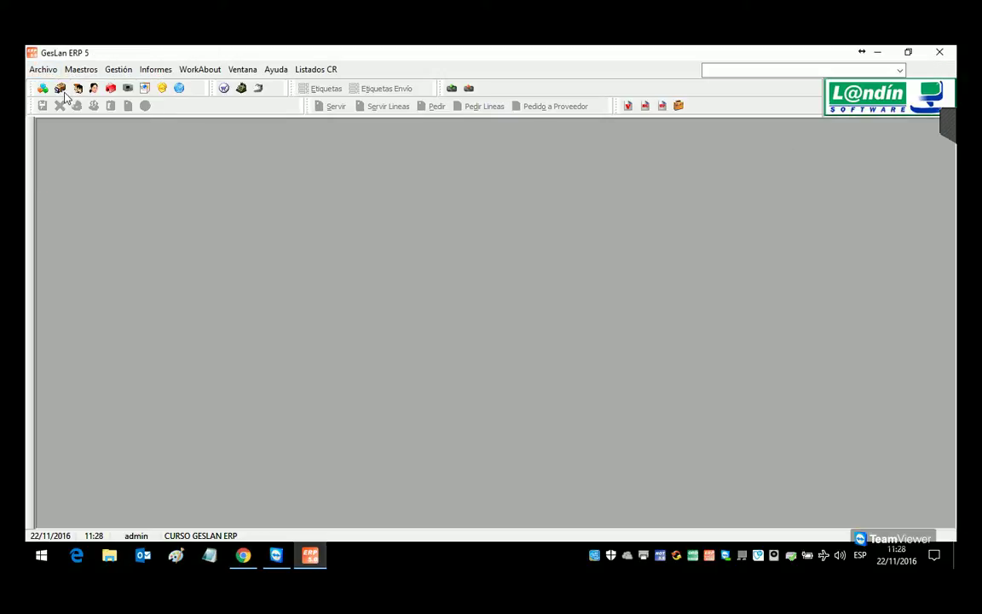
click(264, 155)
click(215, 153)
click(264, 155)
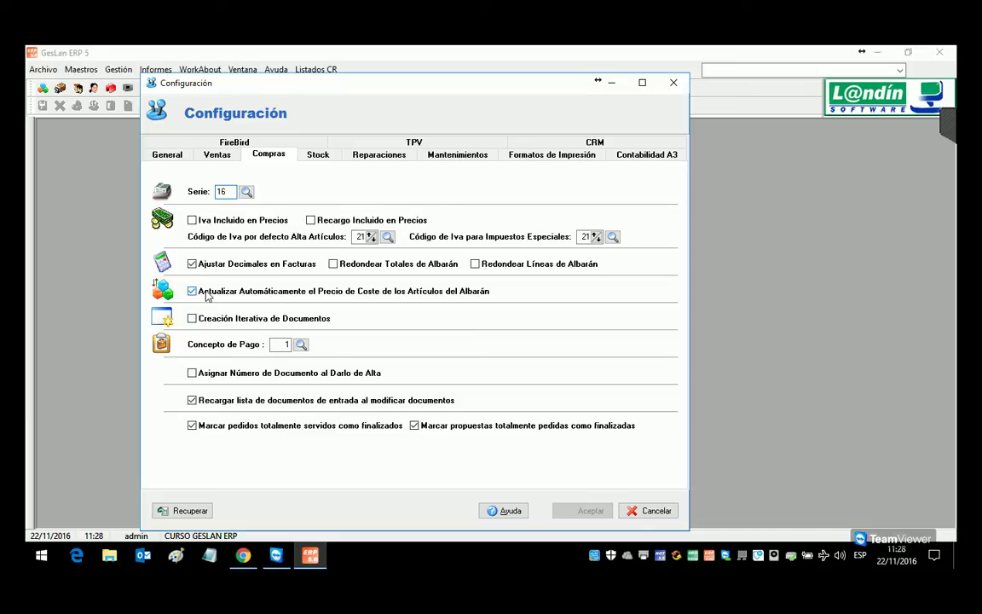
click(217, 154)
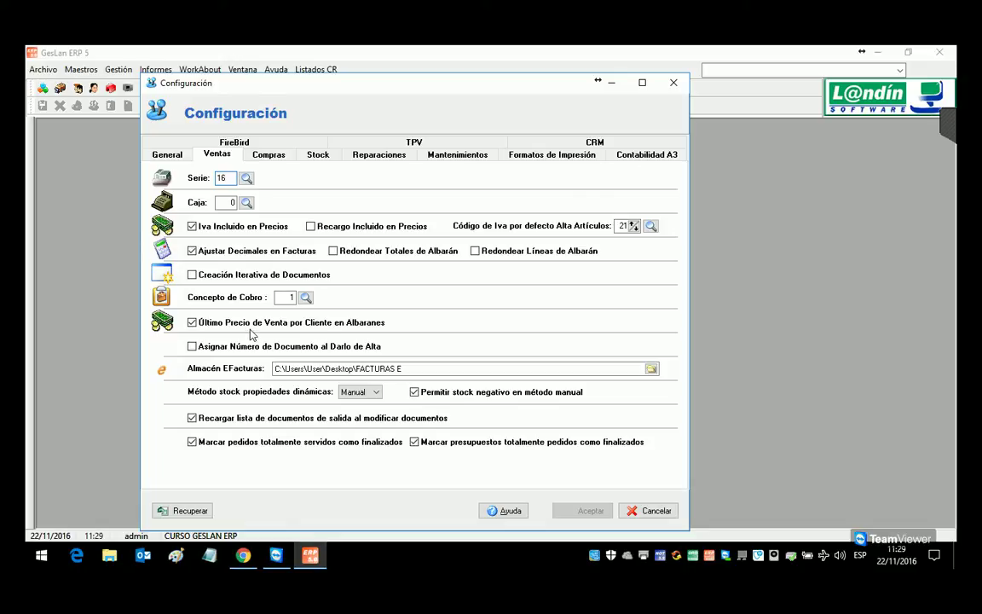
click(676, 511)
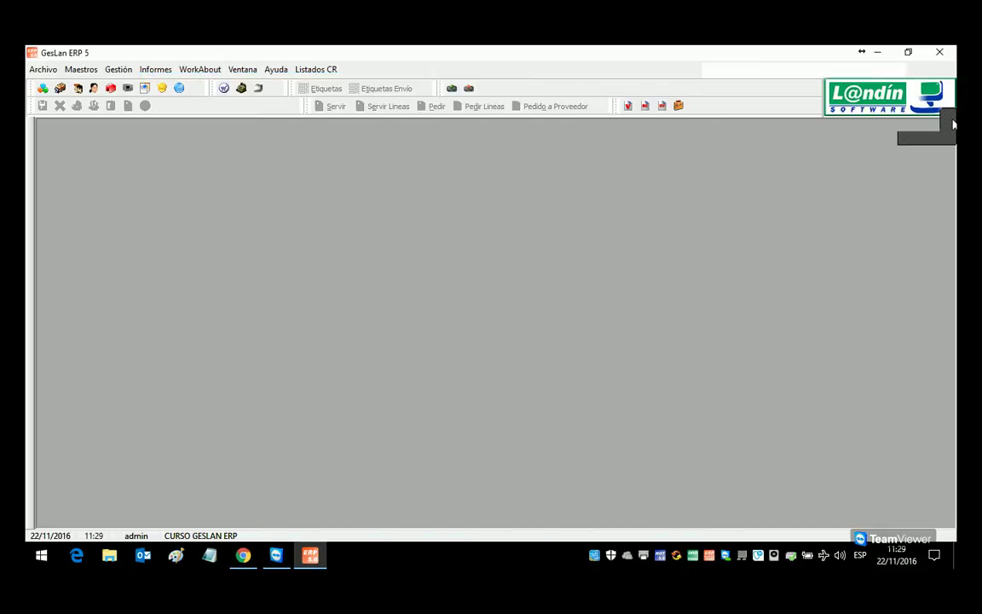
click(243, 555)
Step: Highlight items 4.1 to 4.3 in the course outline PDF and switch back to GesLan ERP
drag(313, 320, 609, 380)
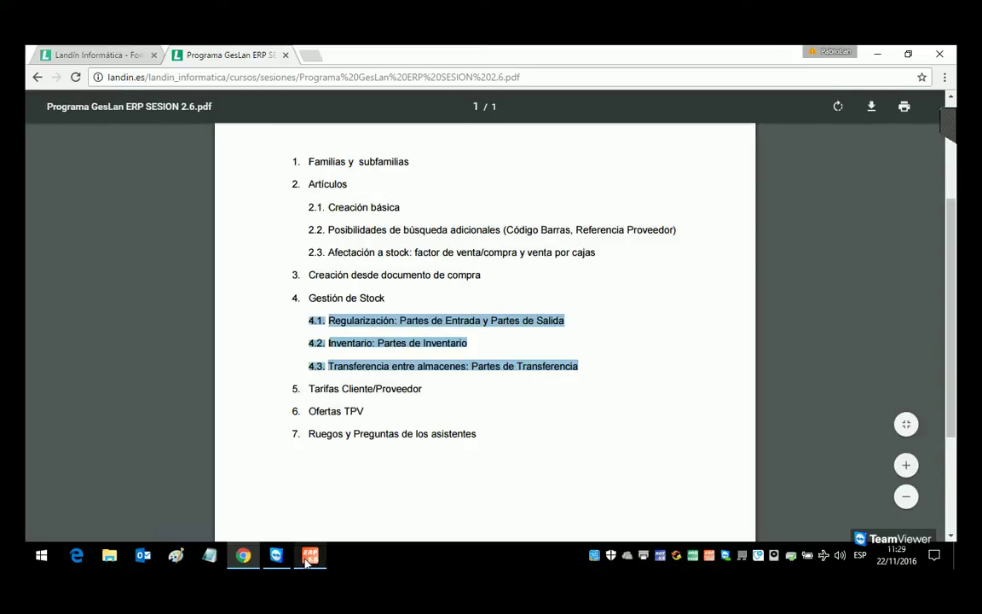
mouse_move(303, 561)
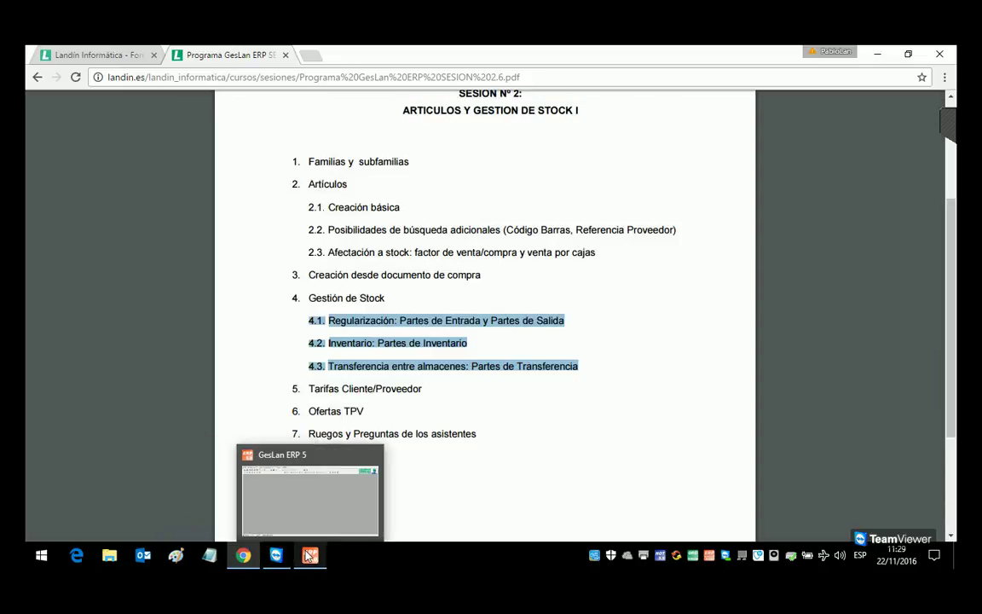
click(309, 555)
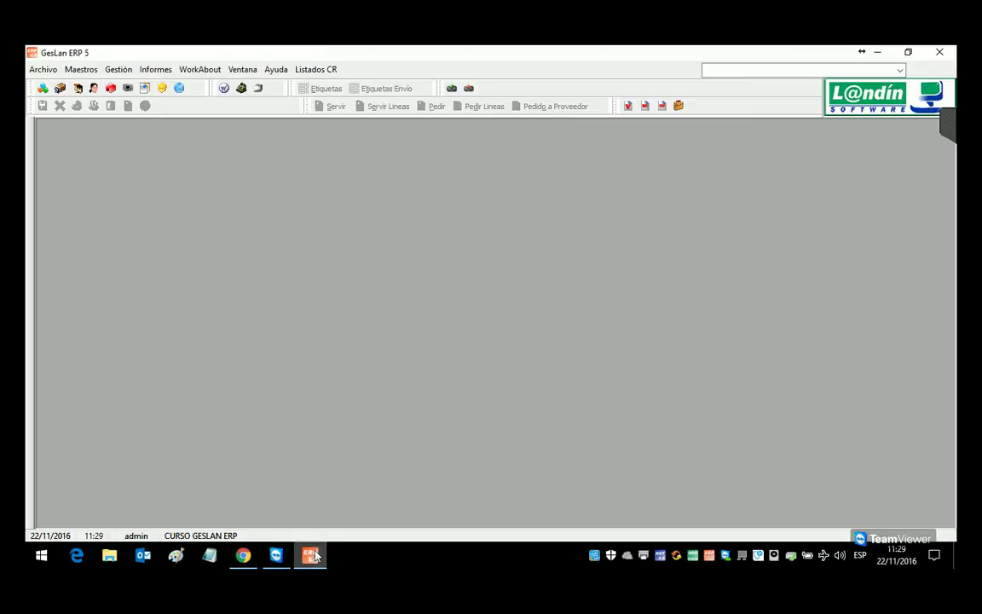
Step: Load article SUB001 and run the detailed Movimientos Artículos report
click(60, 88)
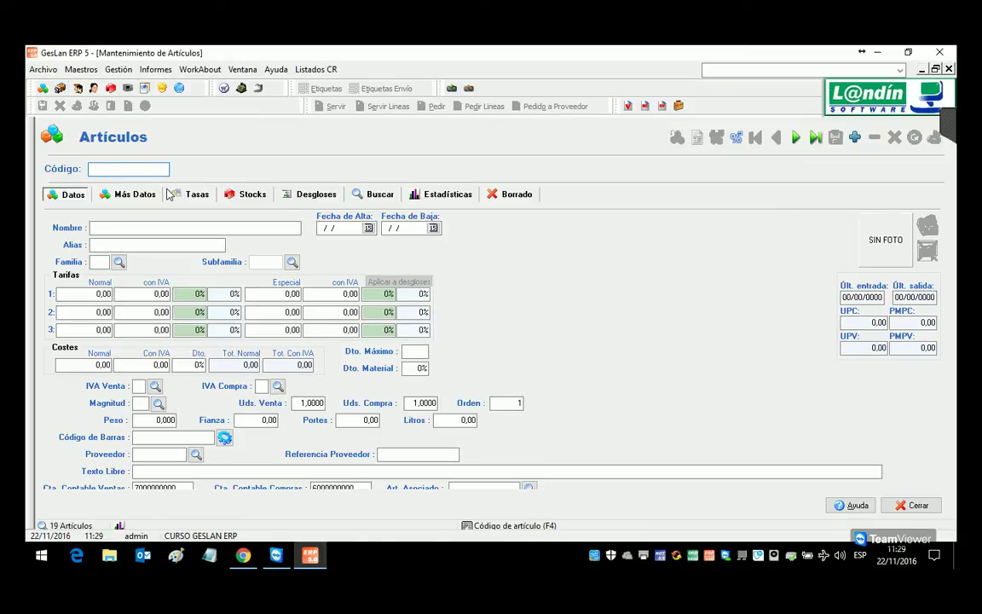
text(SUB001)
key(Return)
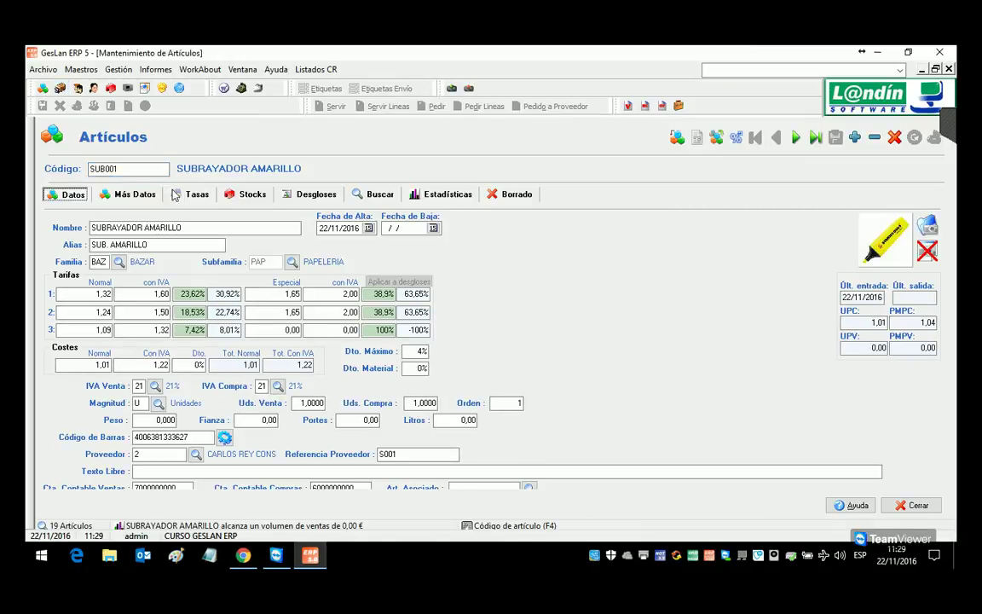
click(155, 69)
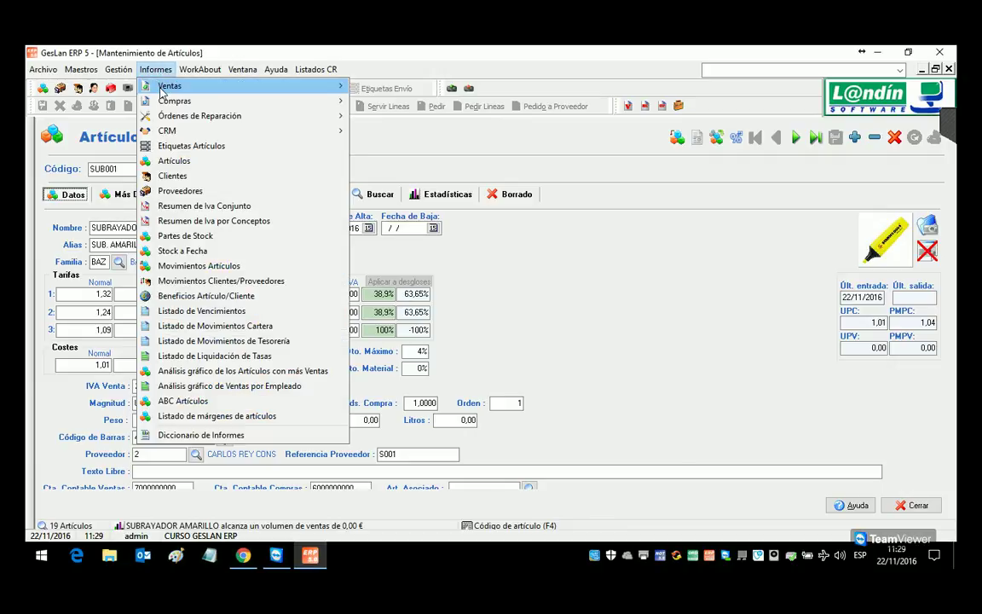
mouse_move(162, 93)
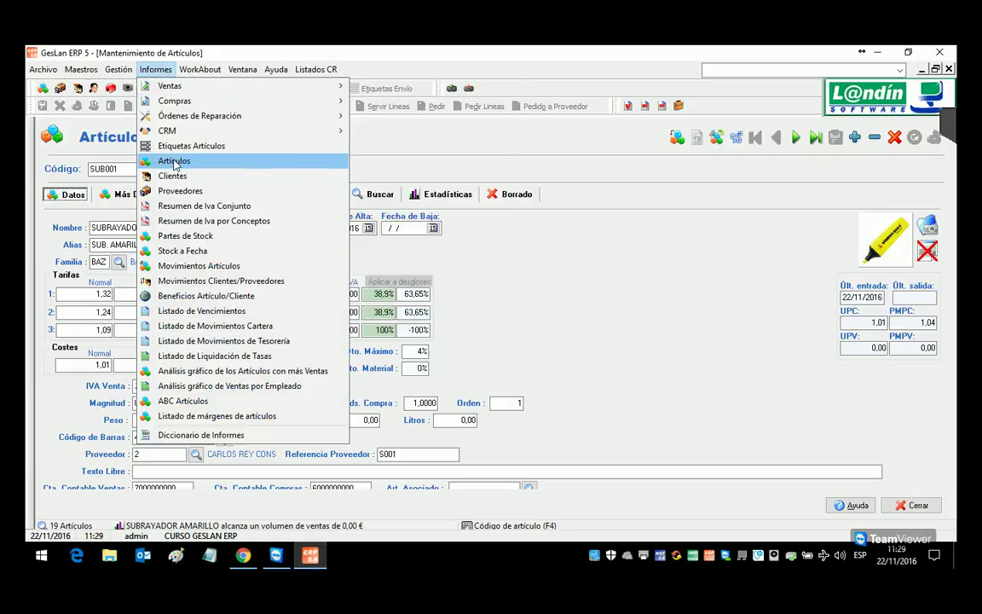
click(188, 266)
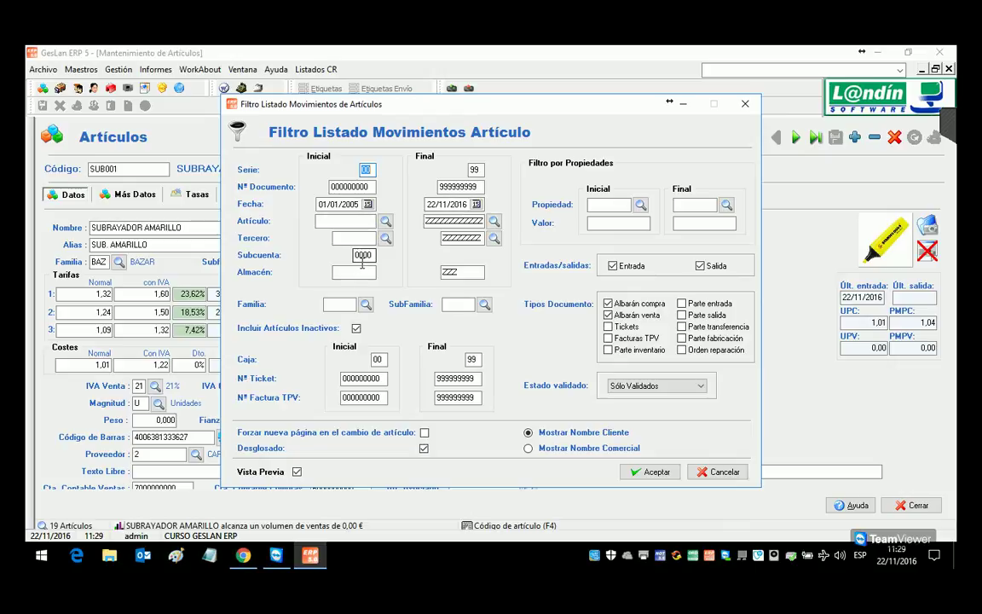
click(656, 474)
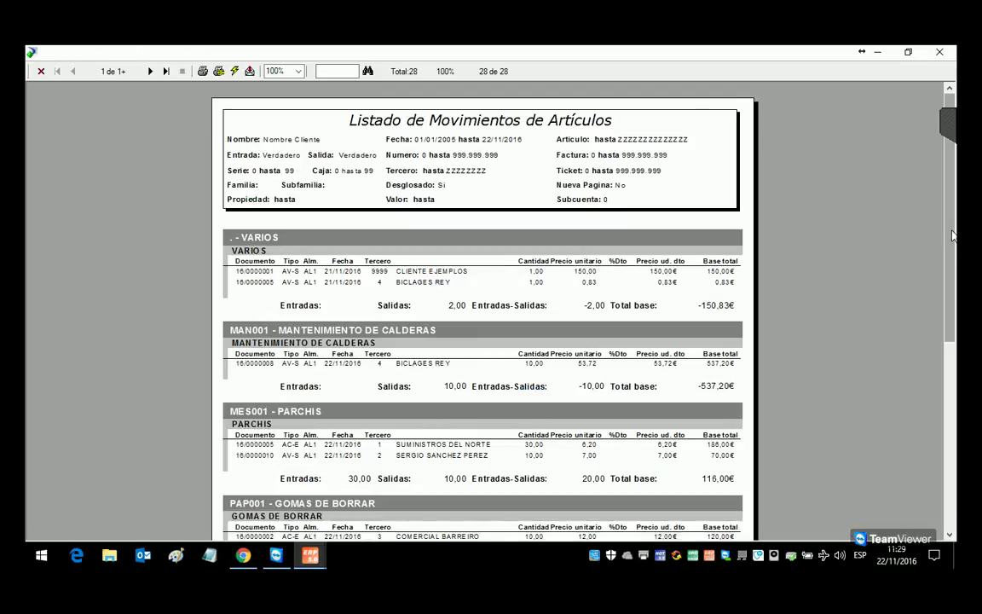
Step: Review the 28-line detailed listing, then rerun the report with Desglosado unticked
scroll(483, 311, down, 5)
scroll(288, 160, up, 3)
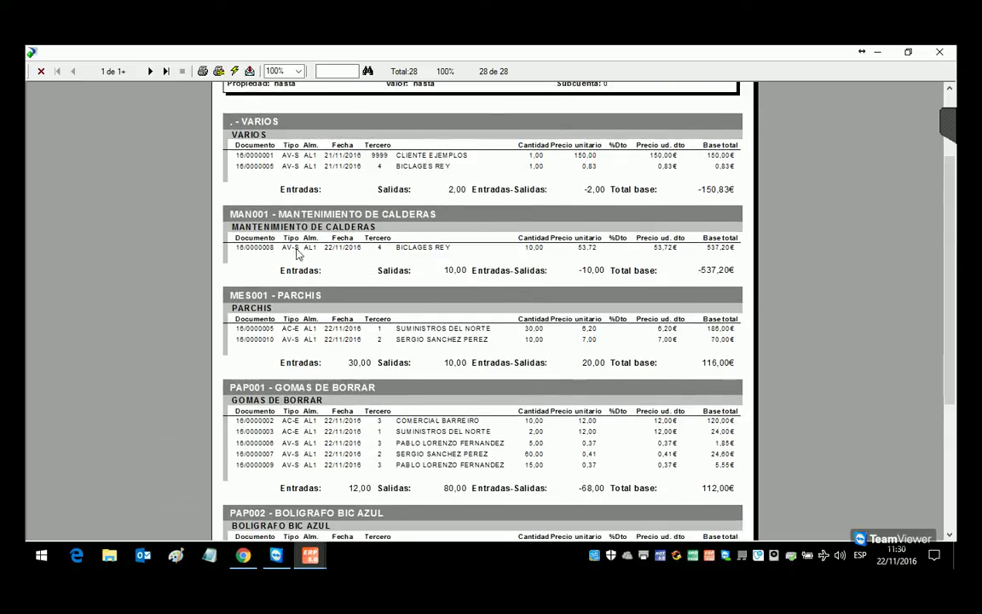
key(Escape)
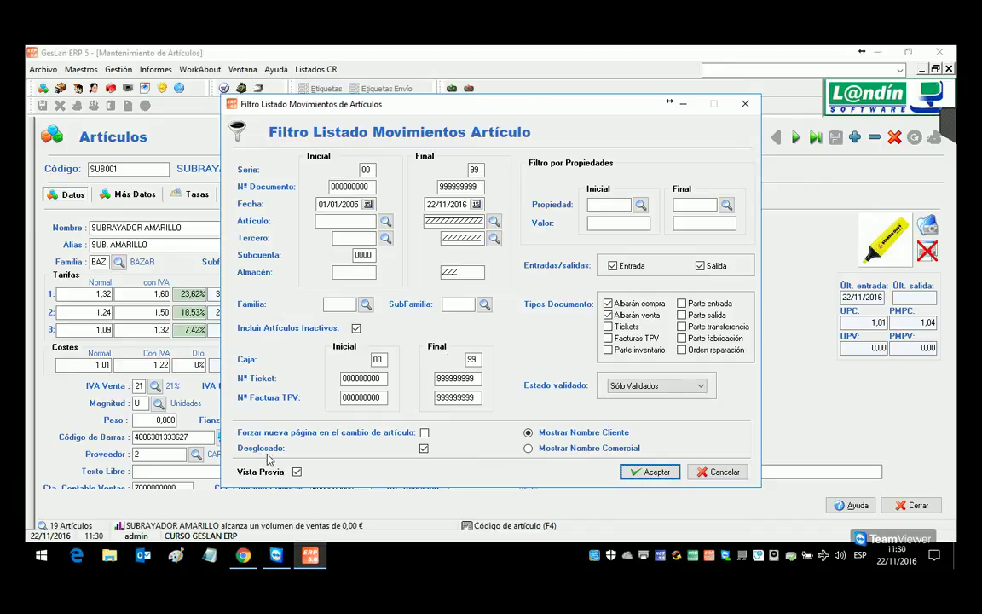
click(423, 447)
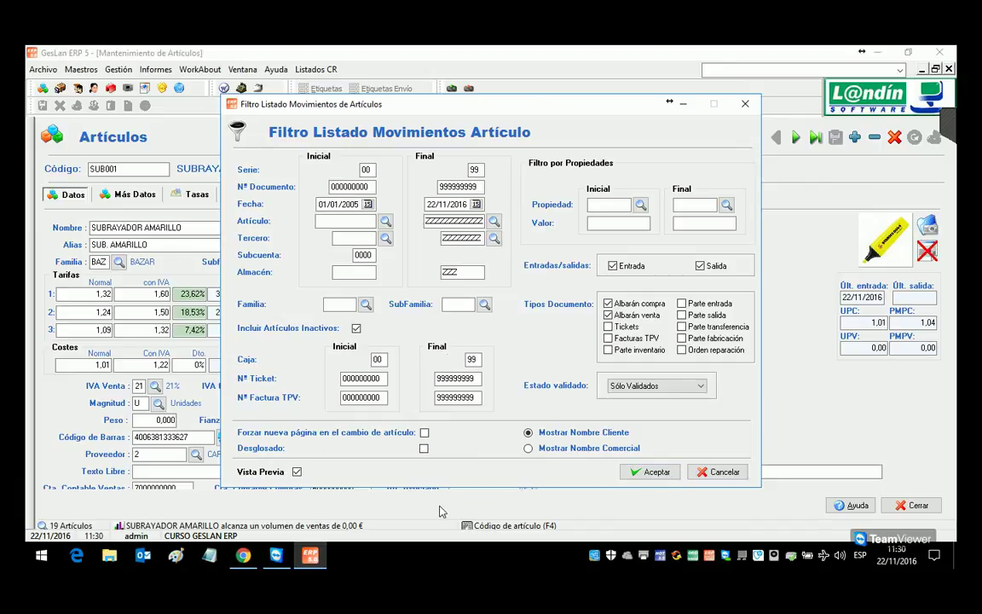
click(648, 472)
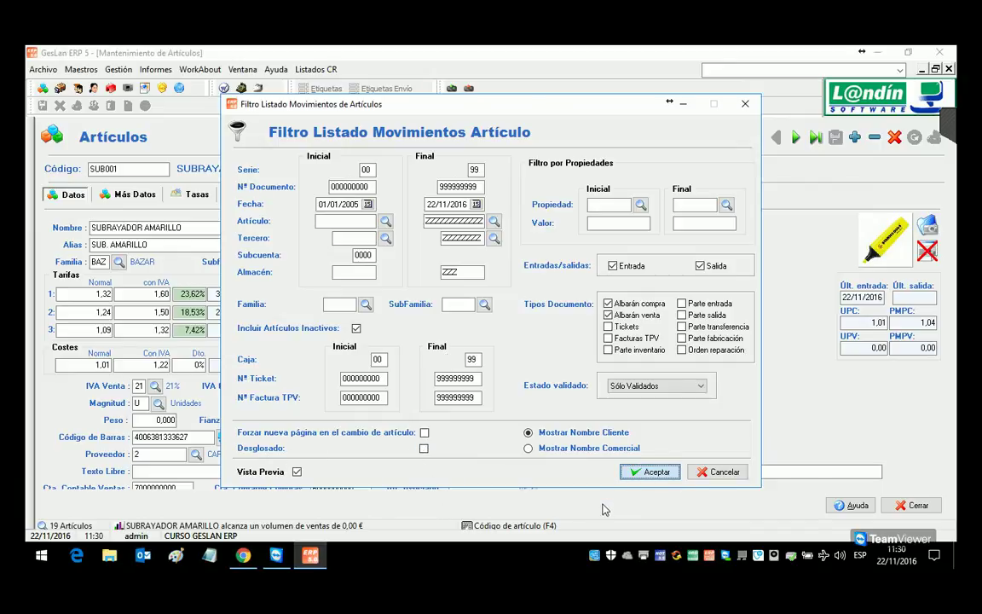